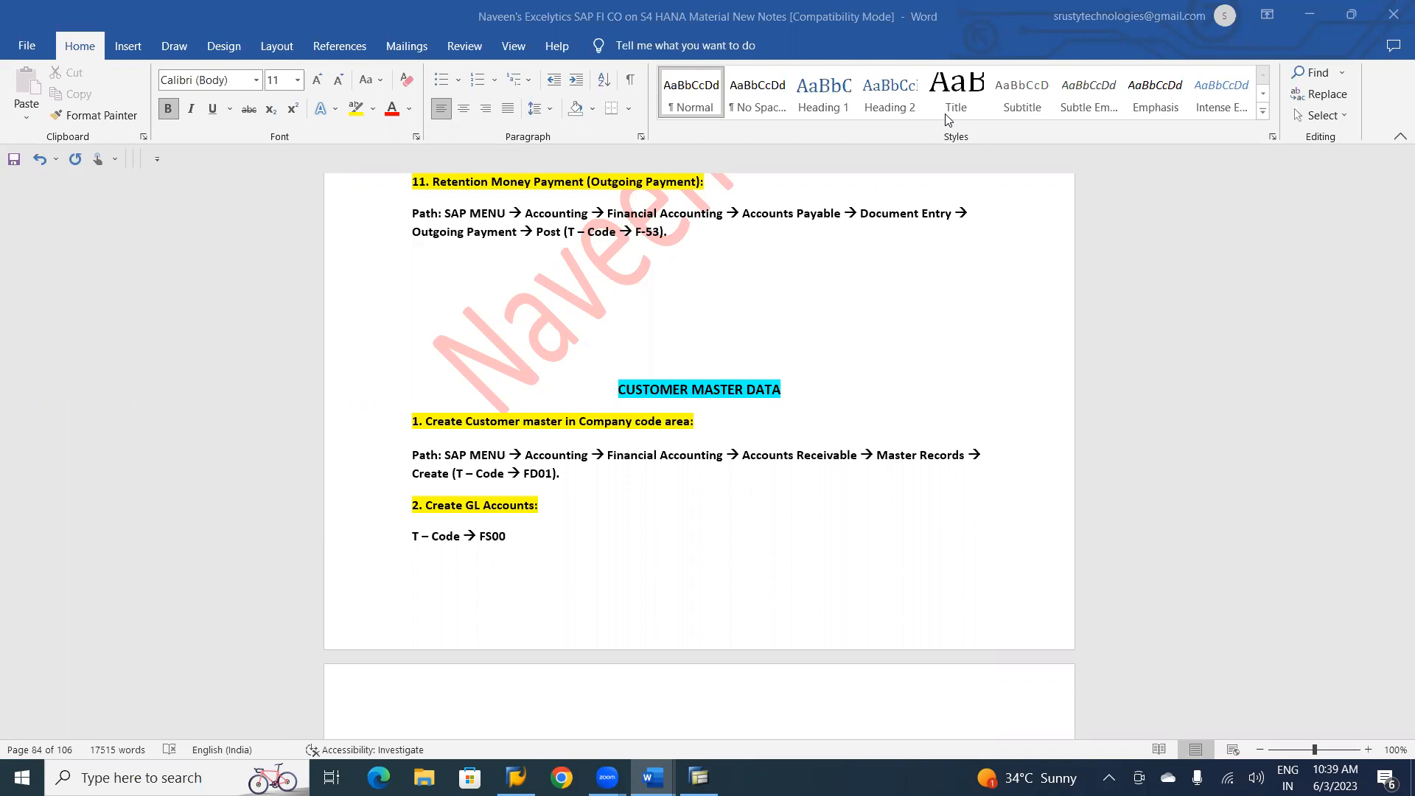
Switch to the SAP FICO RICEF 333 document and add the line "Customer Master" below the Scenario 7 entries.
key("alt+Tab")
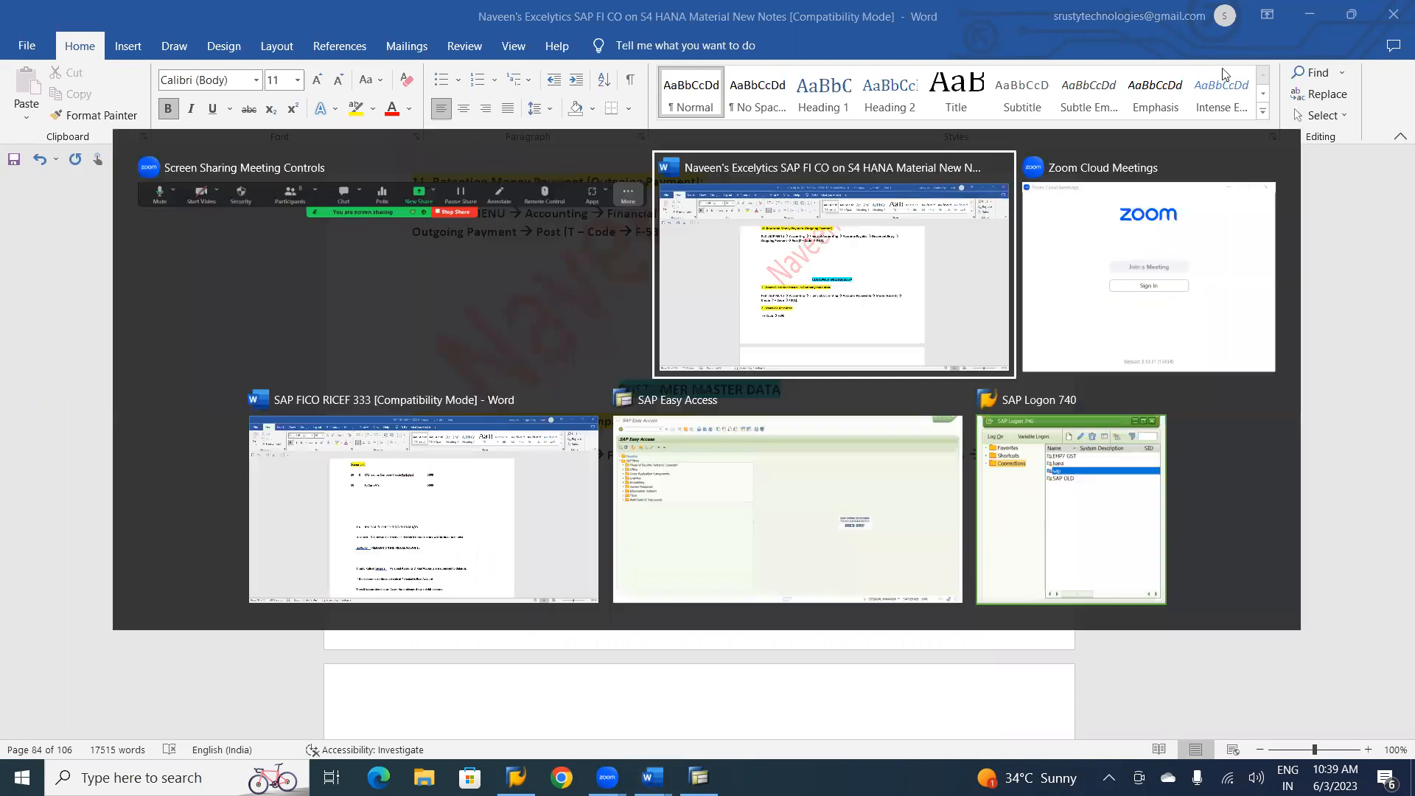
key("alt+Tab")
key("alt+Tab")
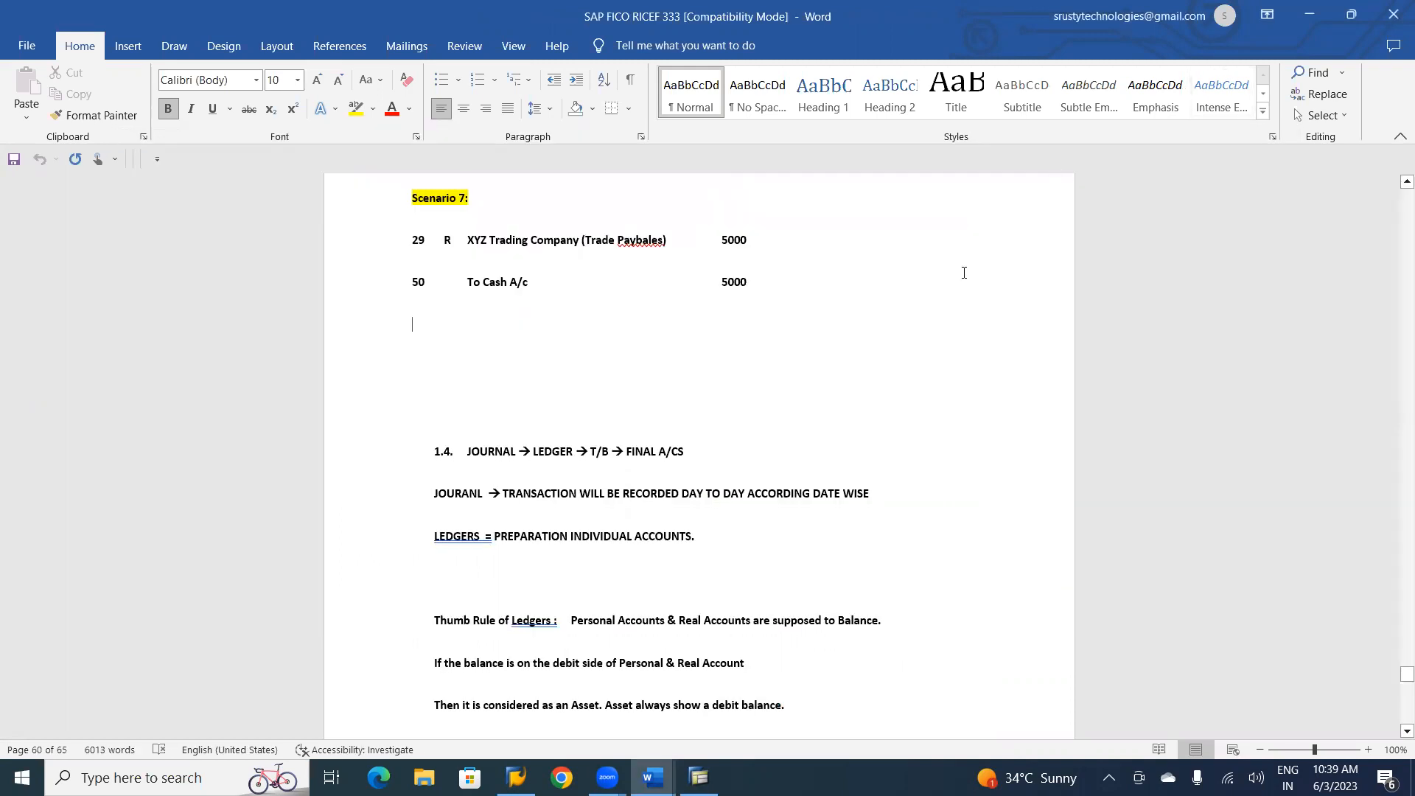
type("Customer ")
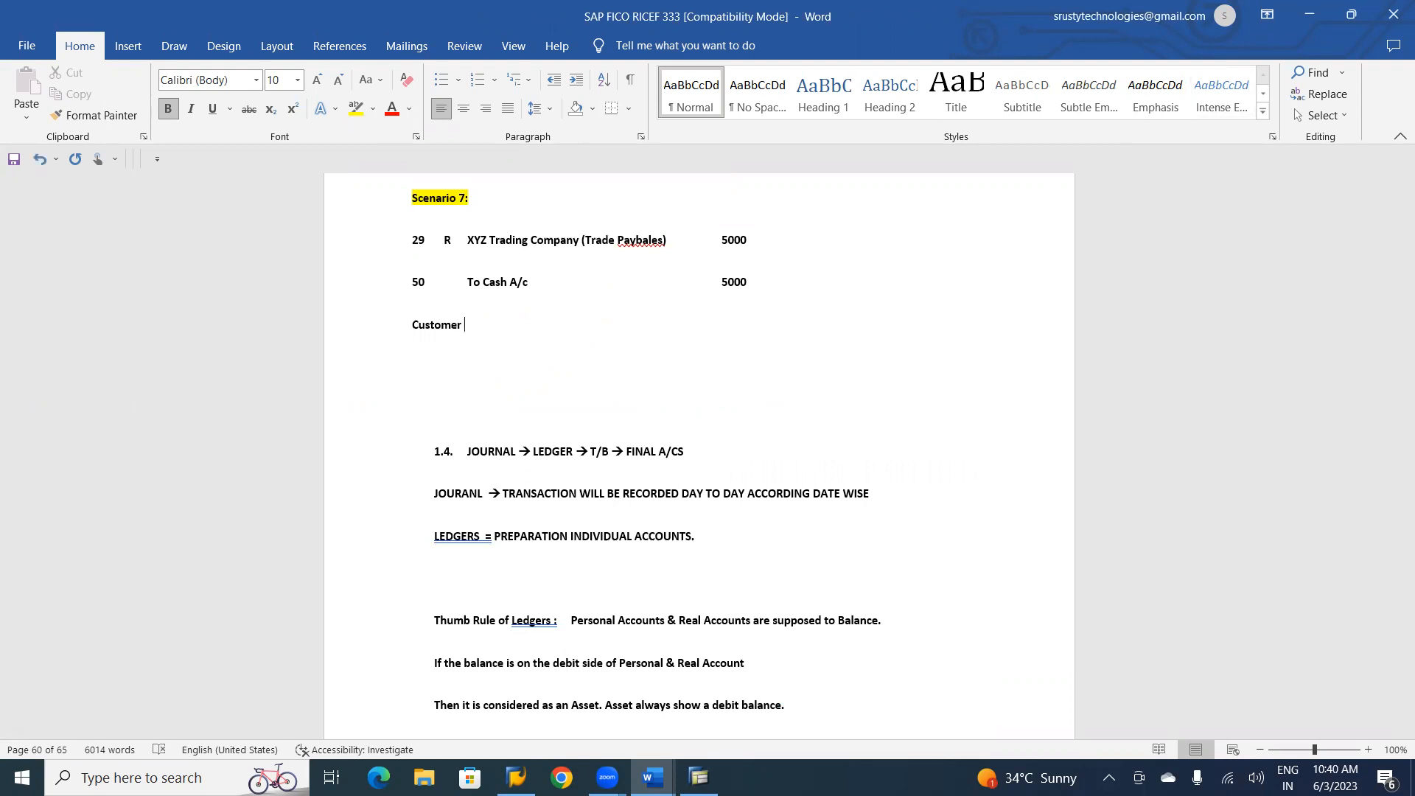
type("Master")
Format the "Customer Master" line as a centred heading with yellow highlighting and a font size of 12.
key("ctrl+shift+Left")
key("ctrl+shift+Left")
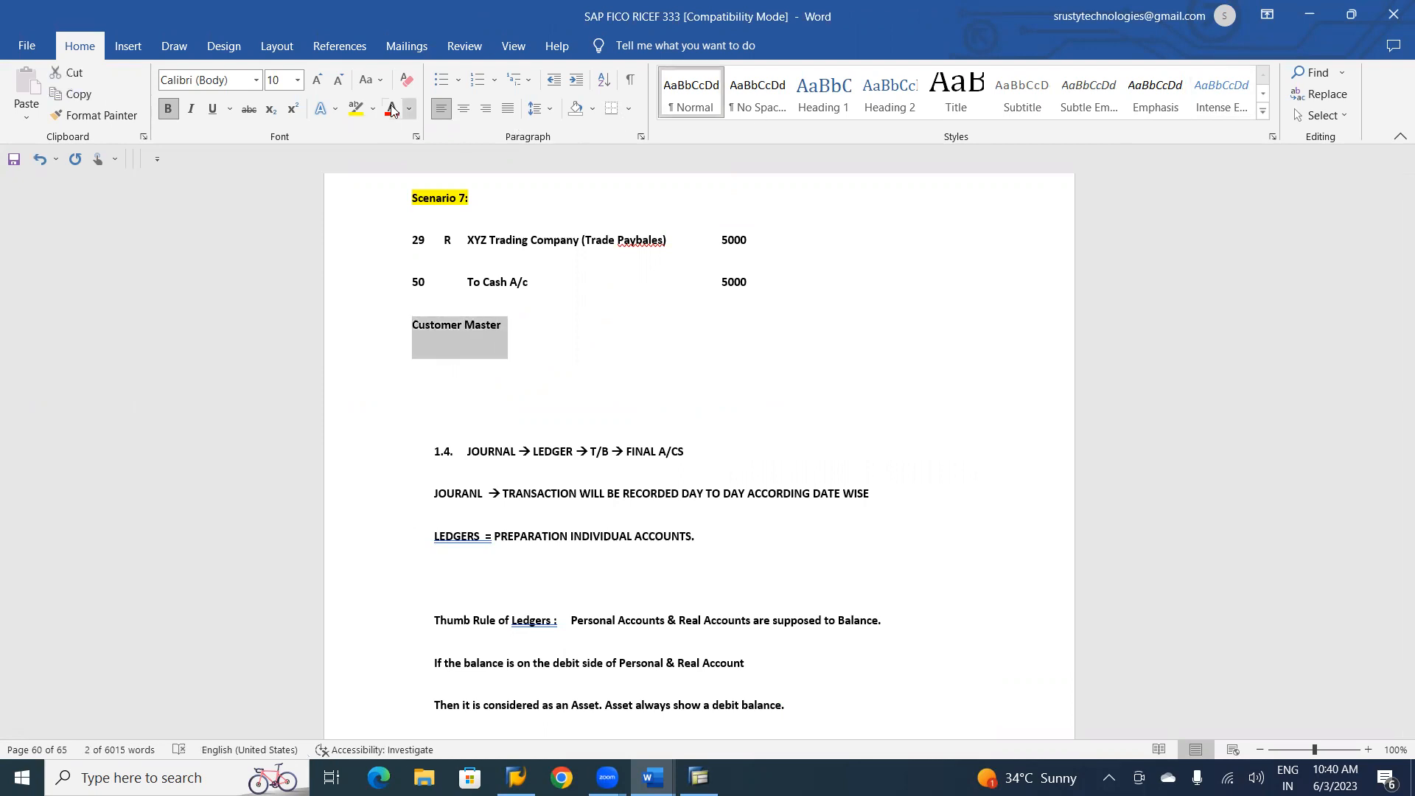
left_click(354, 109)
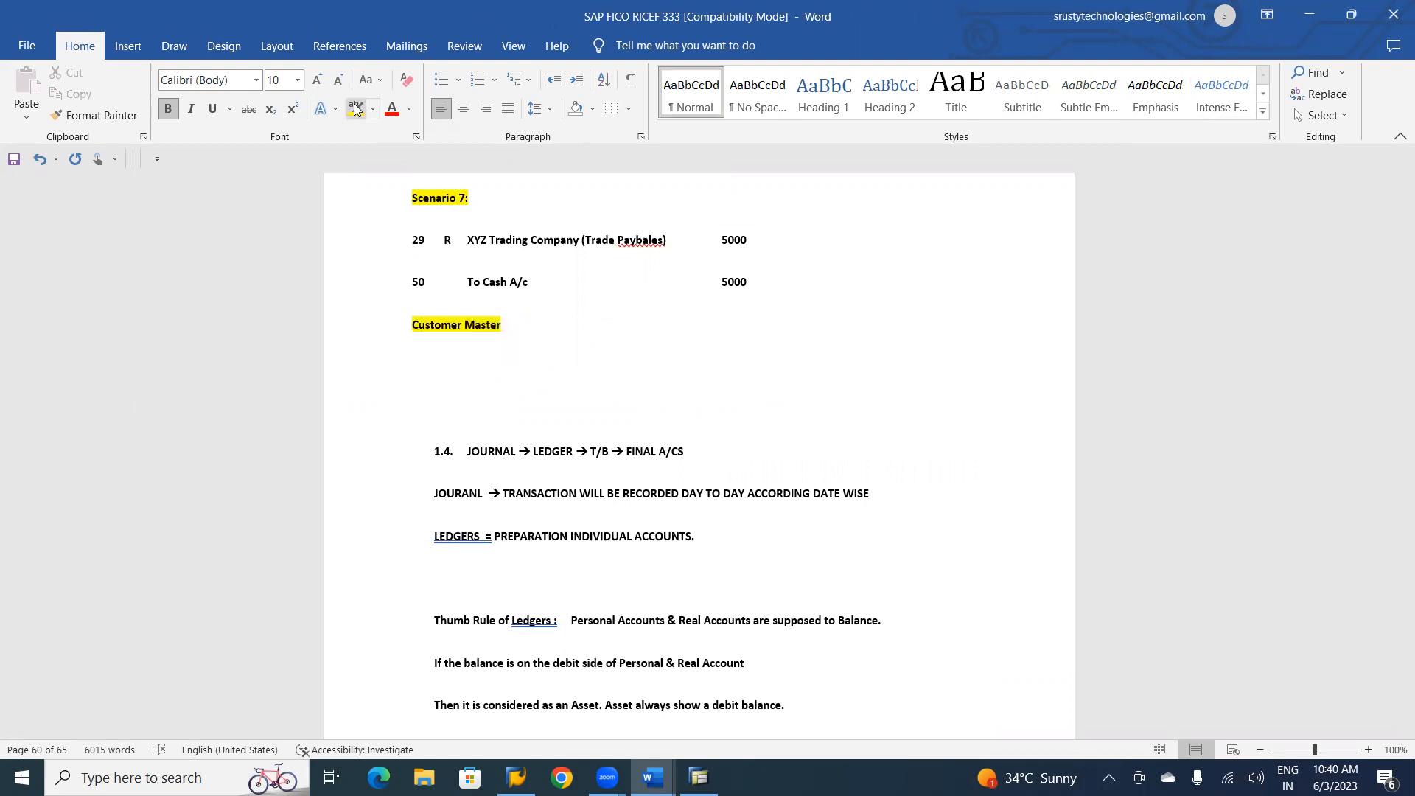
key("ctrl+e")
key("shift+Down")
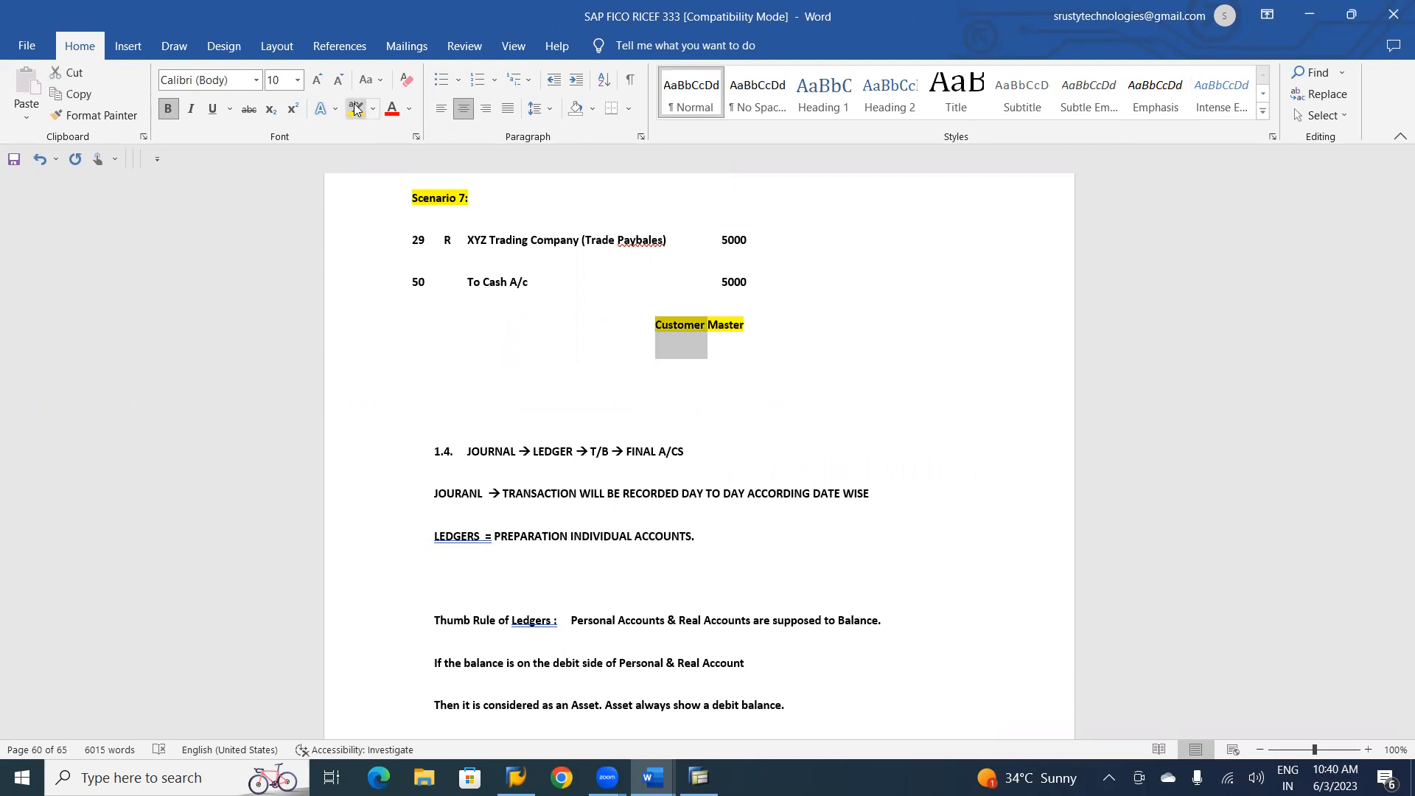
key("ctrl+bracketright")
key("ctrl+bracketright")
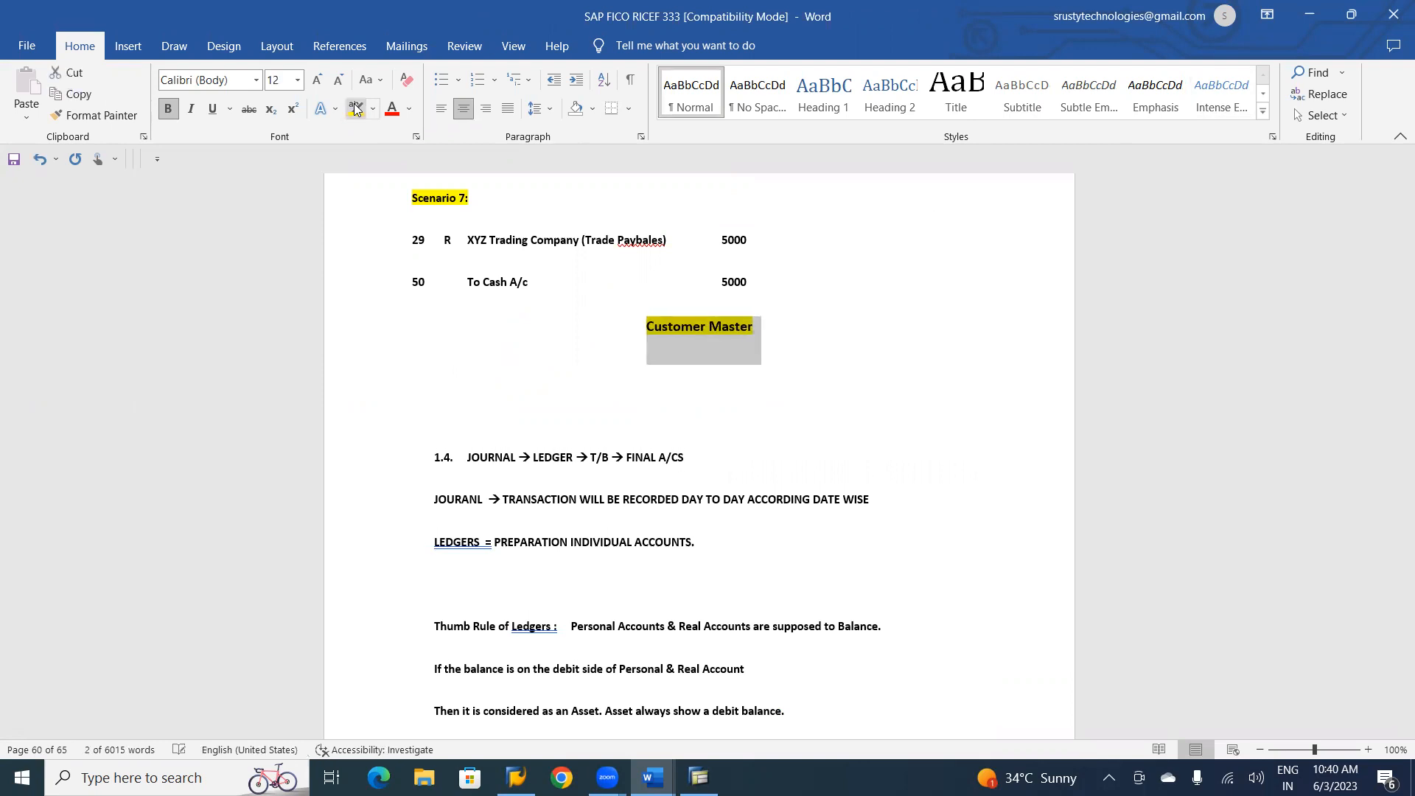
Start a dash-bulleted list below the Customer Master heading with the item "Company Code Area (FD01)".
left_click(458, 418)
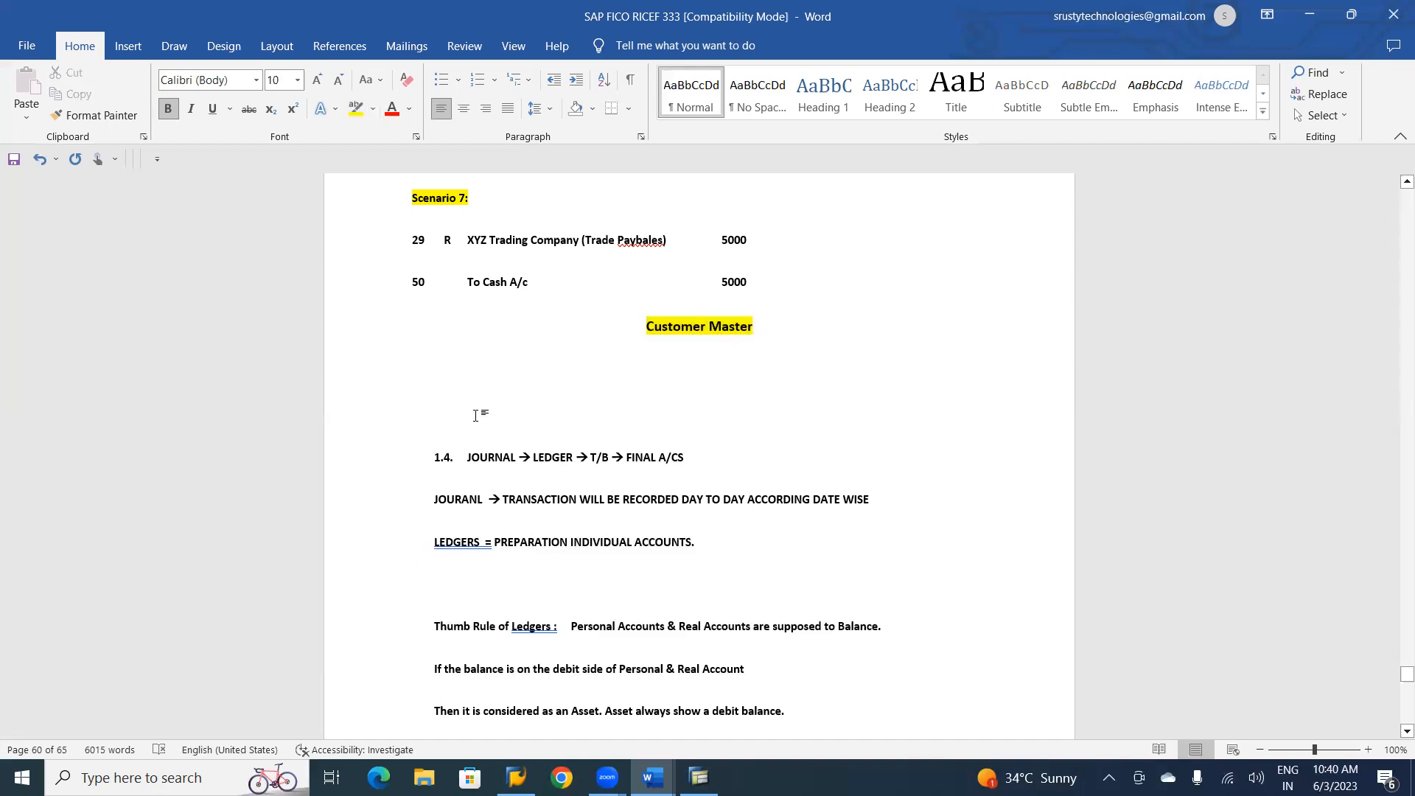
type("-")
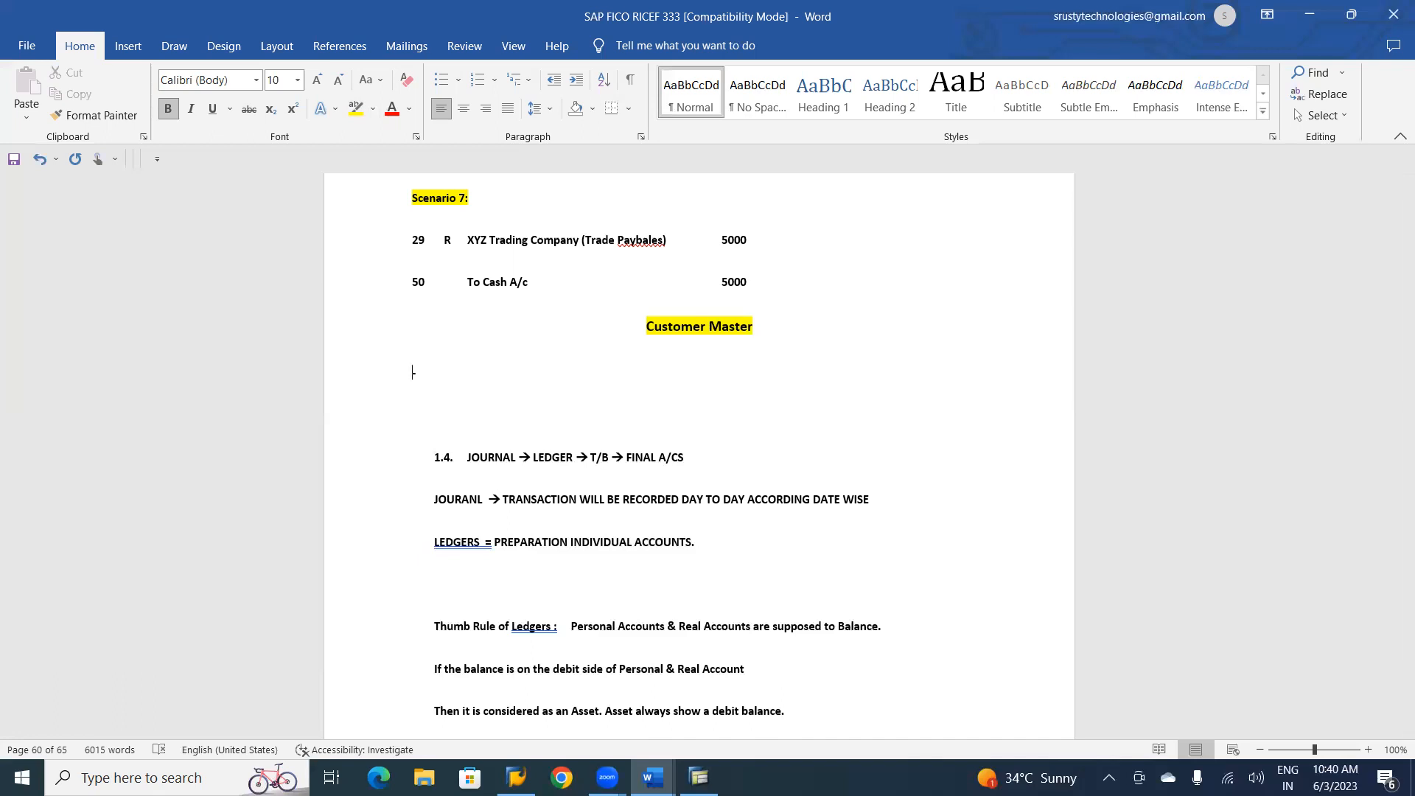
type(" Company ")
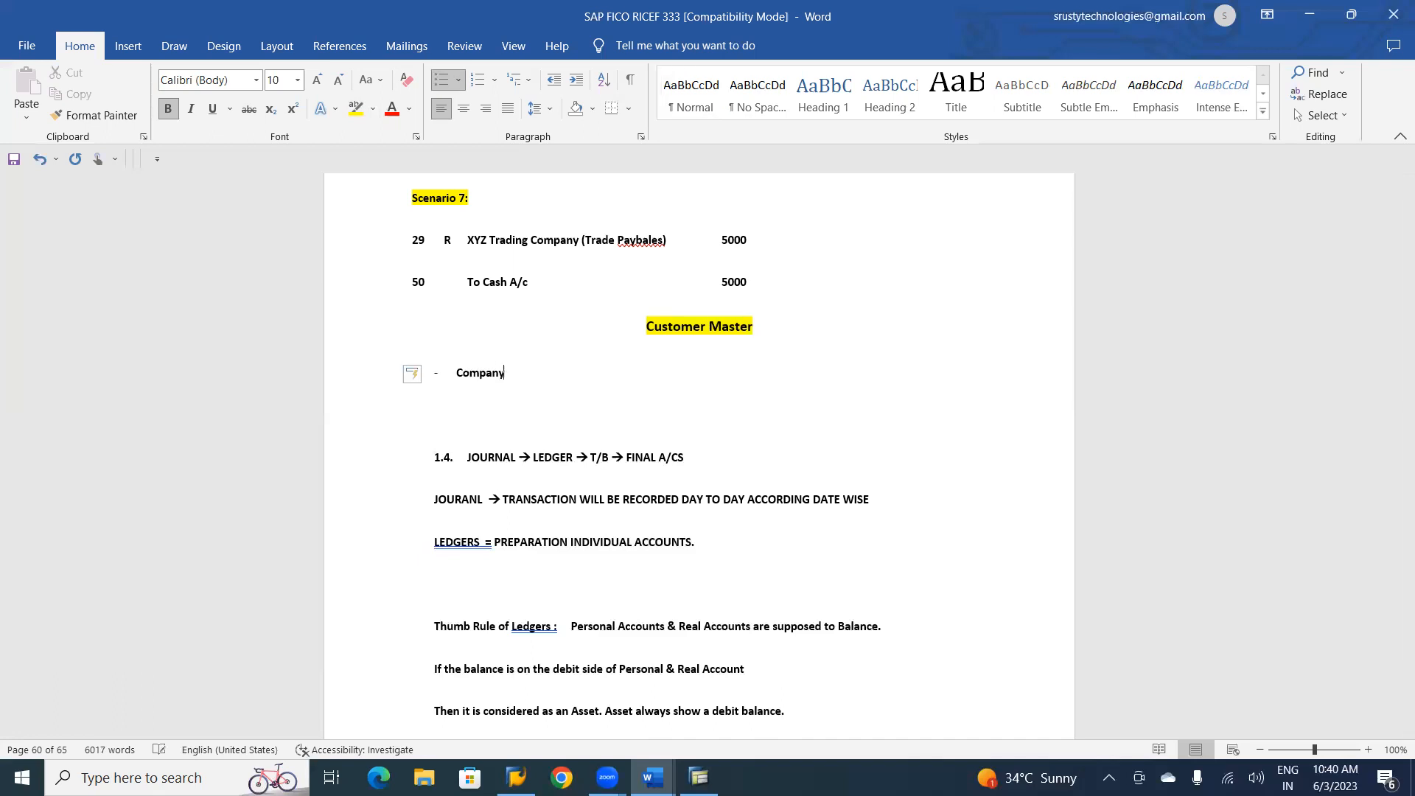
type("Code Area (FD01)")
key("Return")
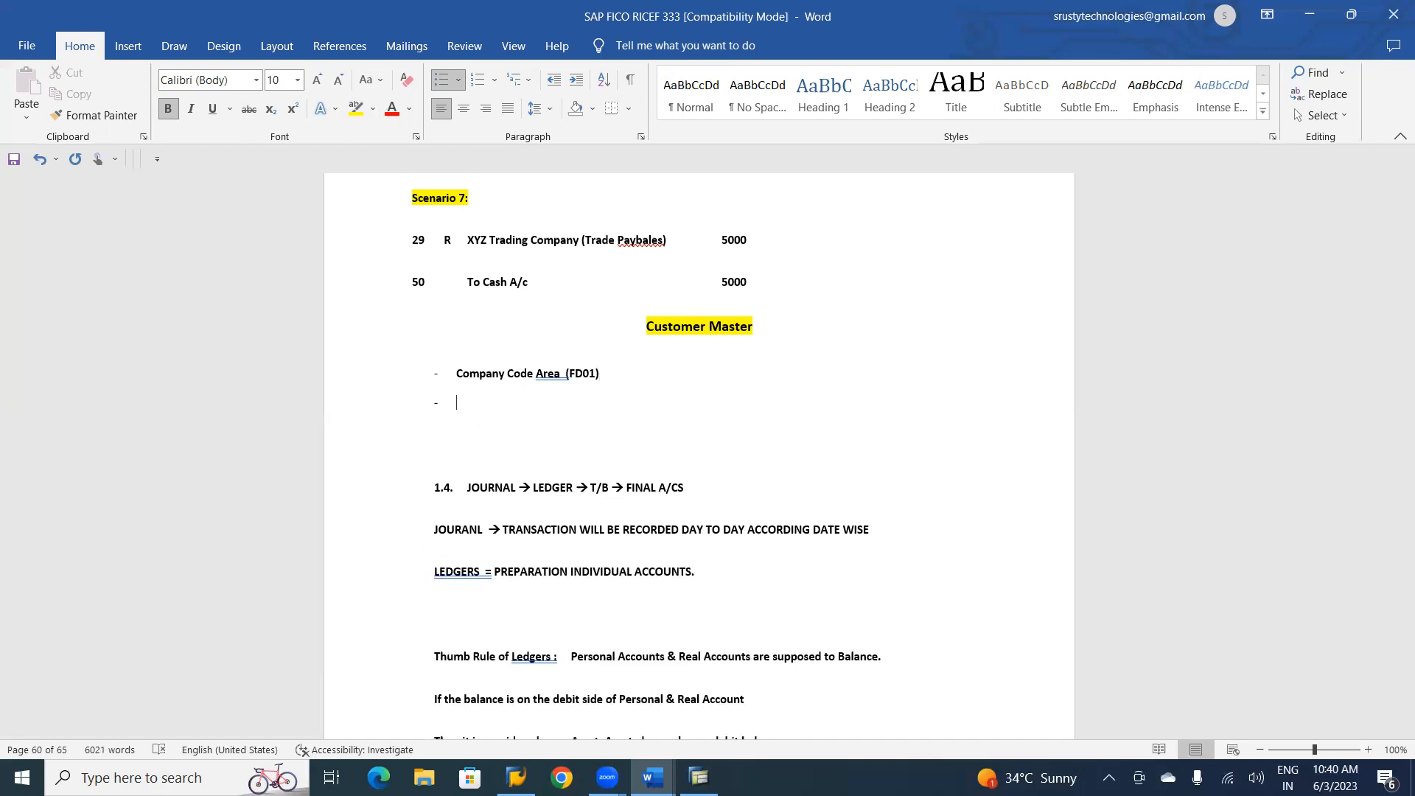
Add the list item "Sales Area (VD01)" below the Company Code Area item.
type("SAL")
right_click(477, 417)
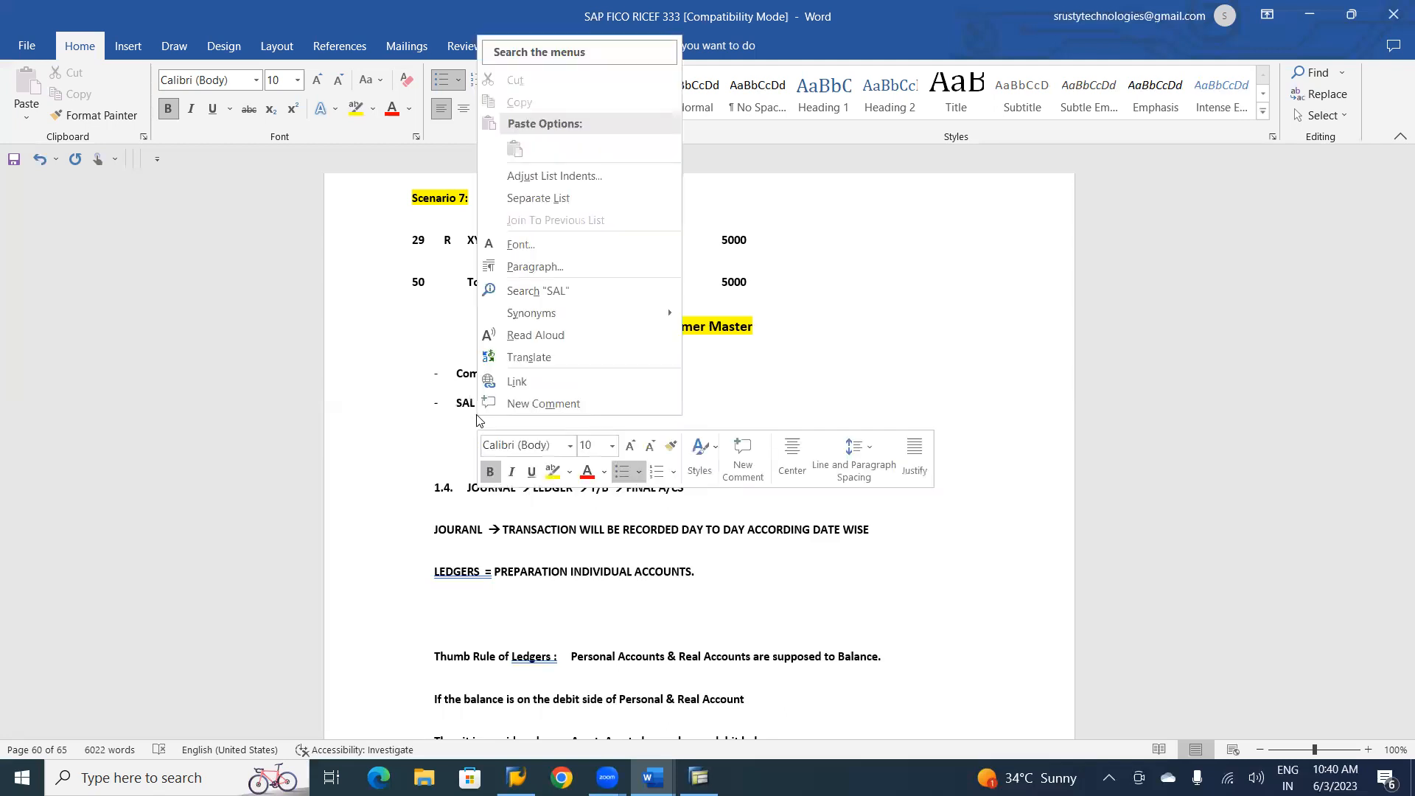
left_click(645, 416)
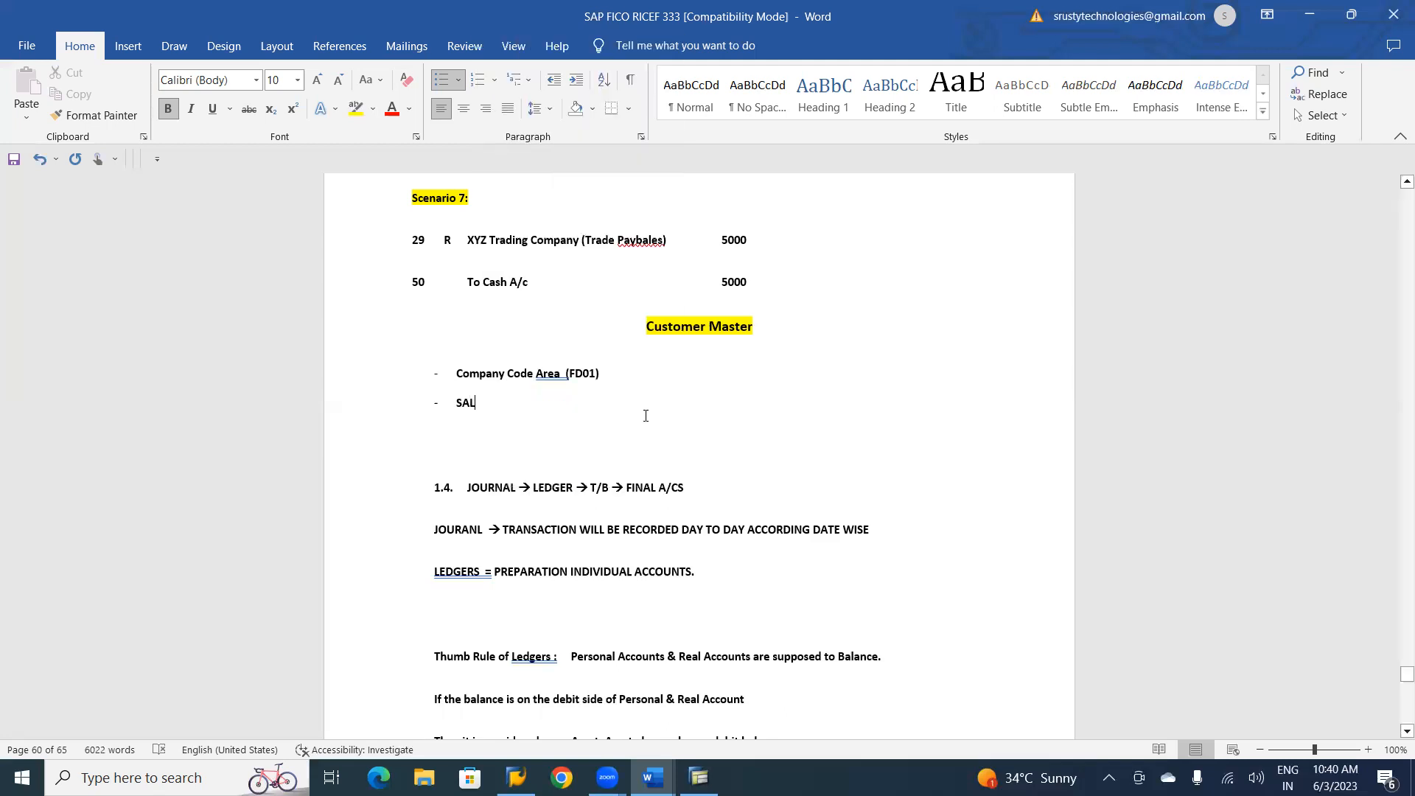
key("BackSpace")
type("ales Area")
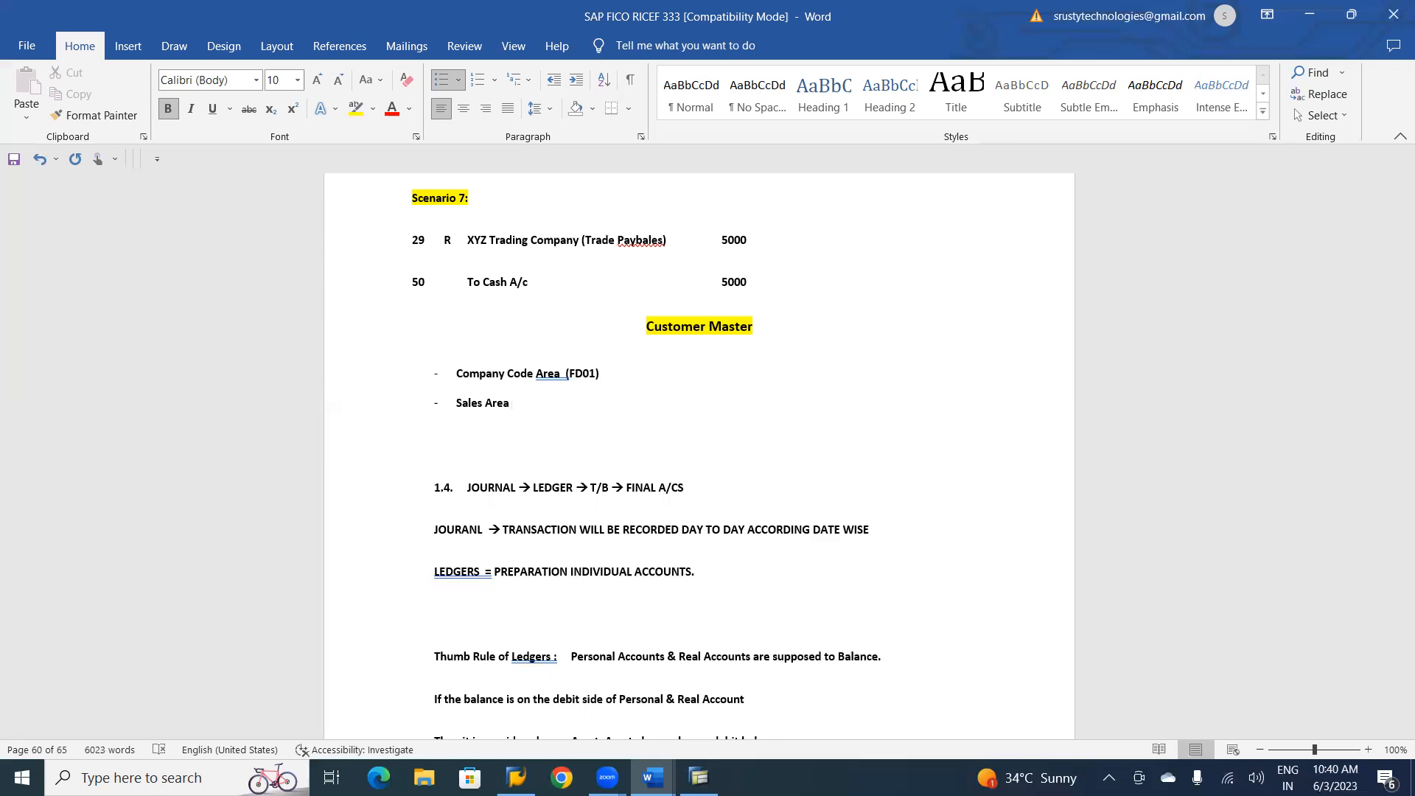
type("(VD01)")
key("Return")
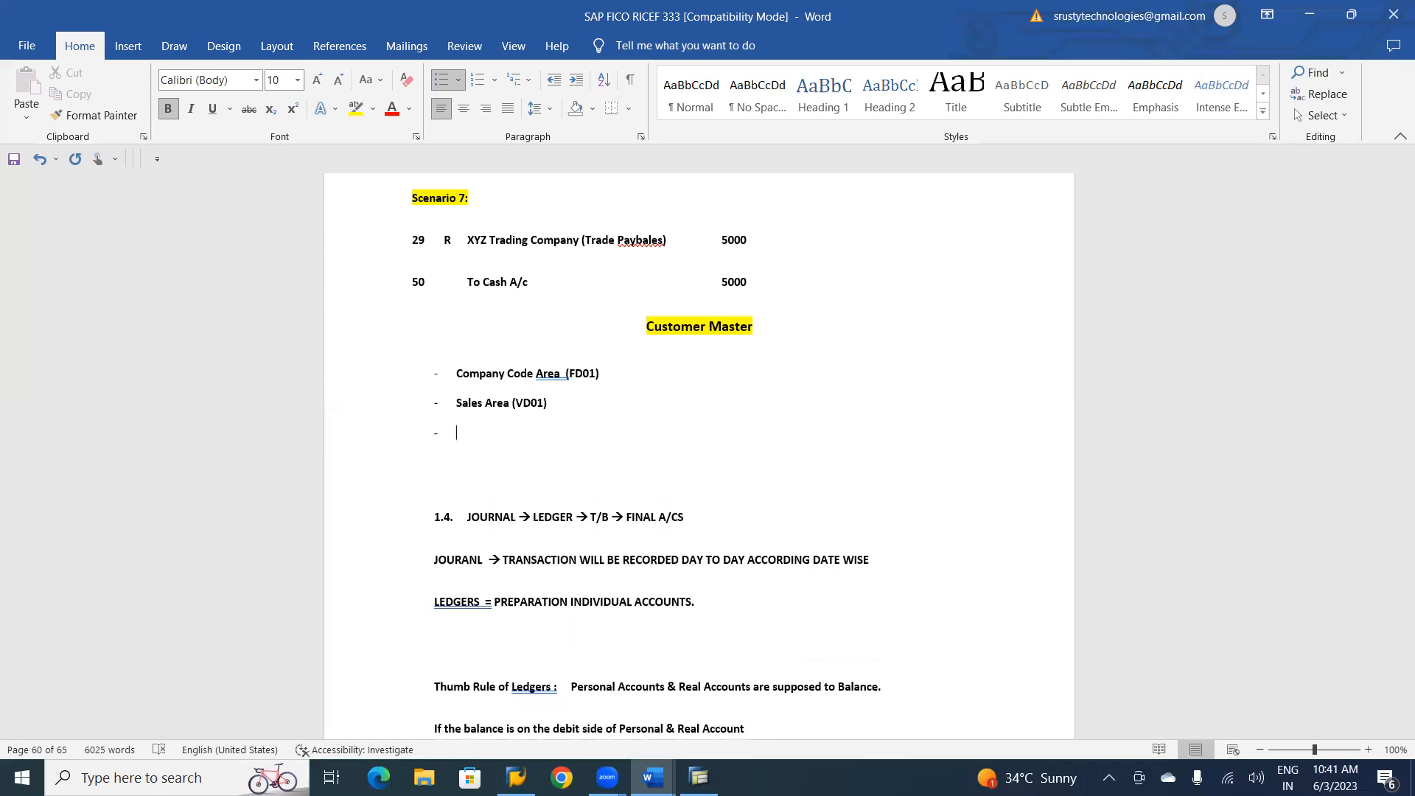
Add "Centrally (XD01)" as the third list item and end the dash list.
type("Centrally (XD01)")
key("Return")
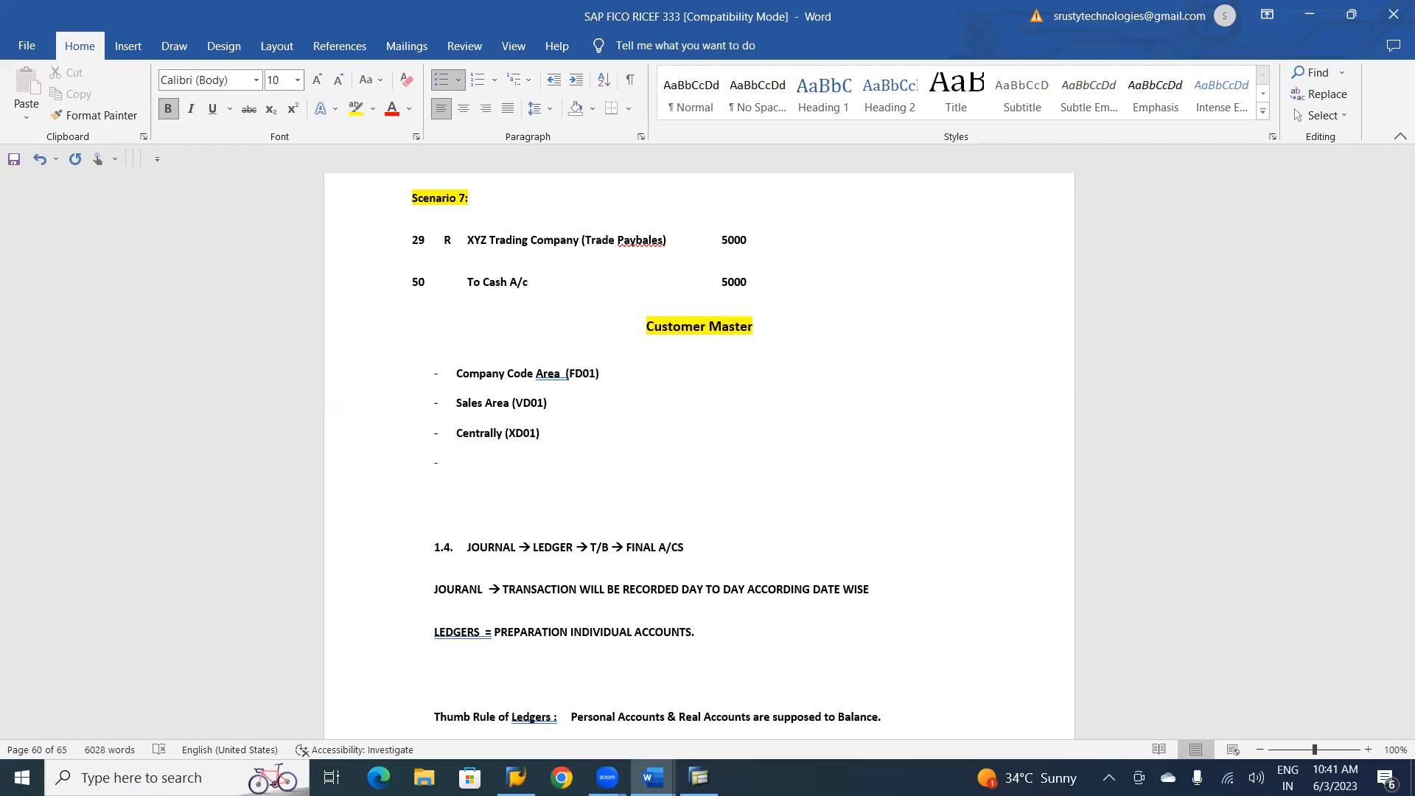
key("Return")
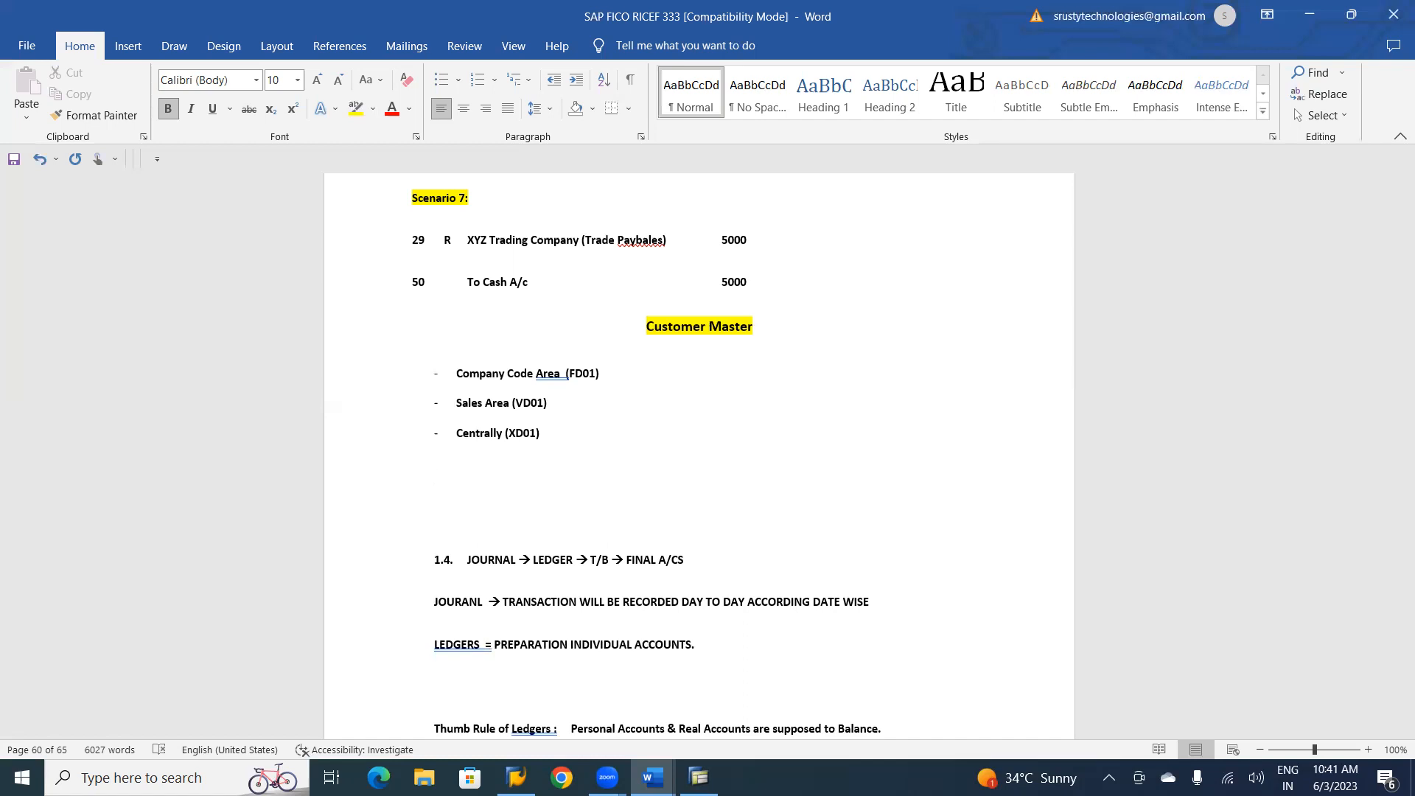
Add an arrow-bulleted item "Company Code Area (FD01)" below the dash list, followed by an indented line without a bullet.
type("1.")
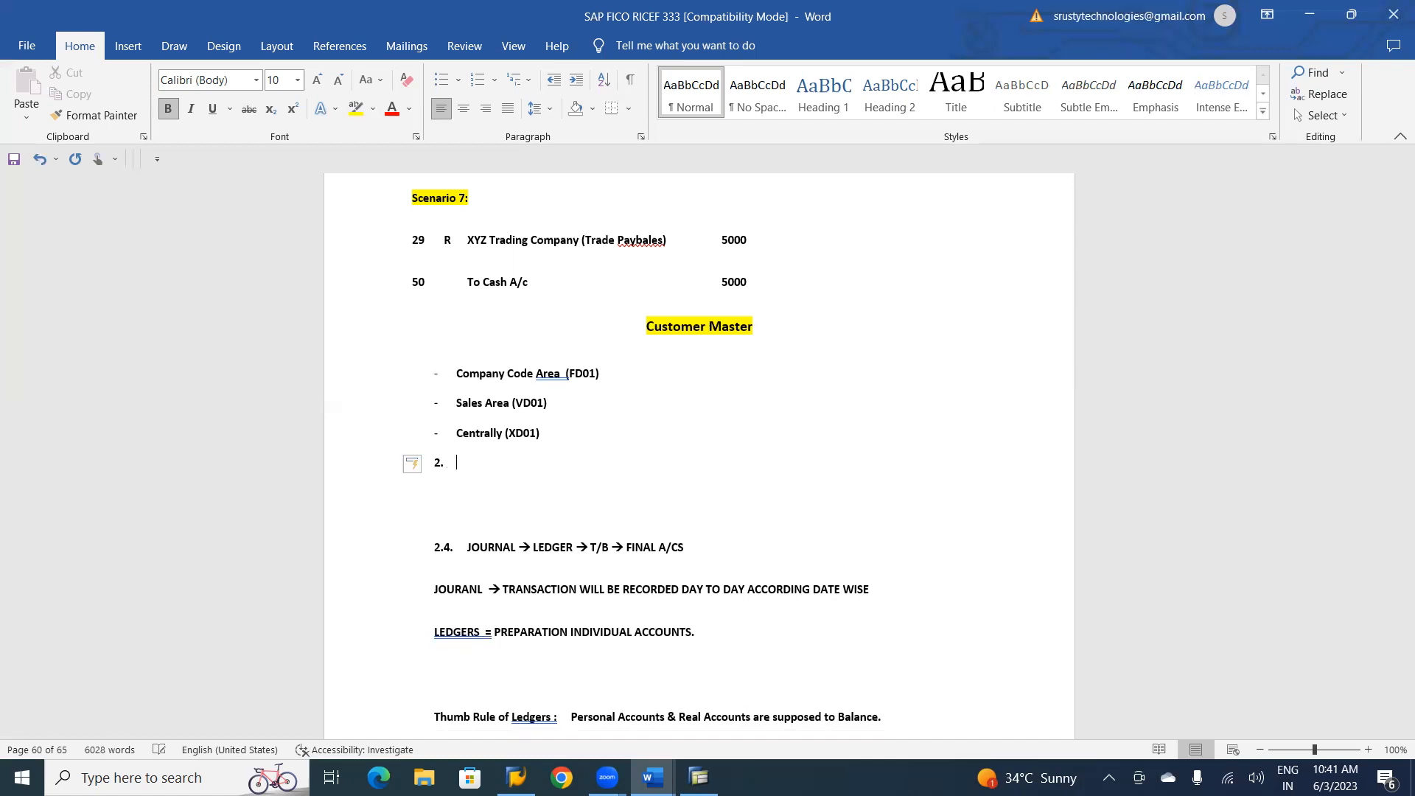
key("Return")
type("-> cOM")
key("BackSpace")
key("BackSpace")
key("BackSpace")
type("Comp")
key("BackSpace")
key("BackSpace")
type("p")
key("BackSpace")
type("mpany Cod")
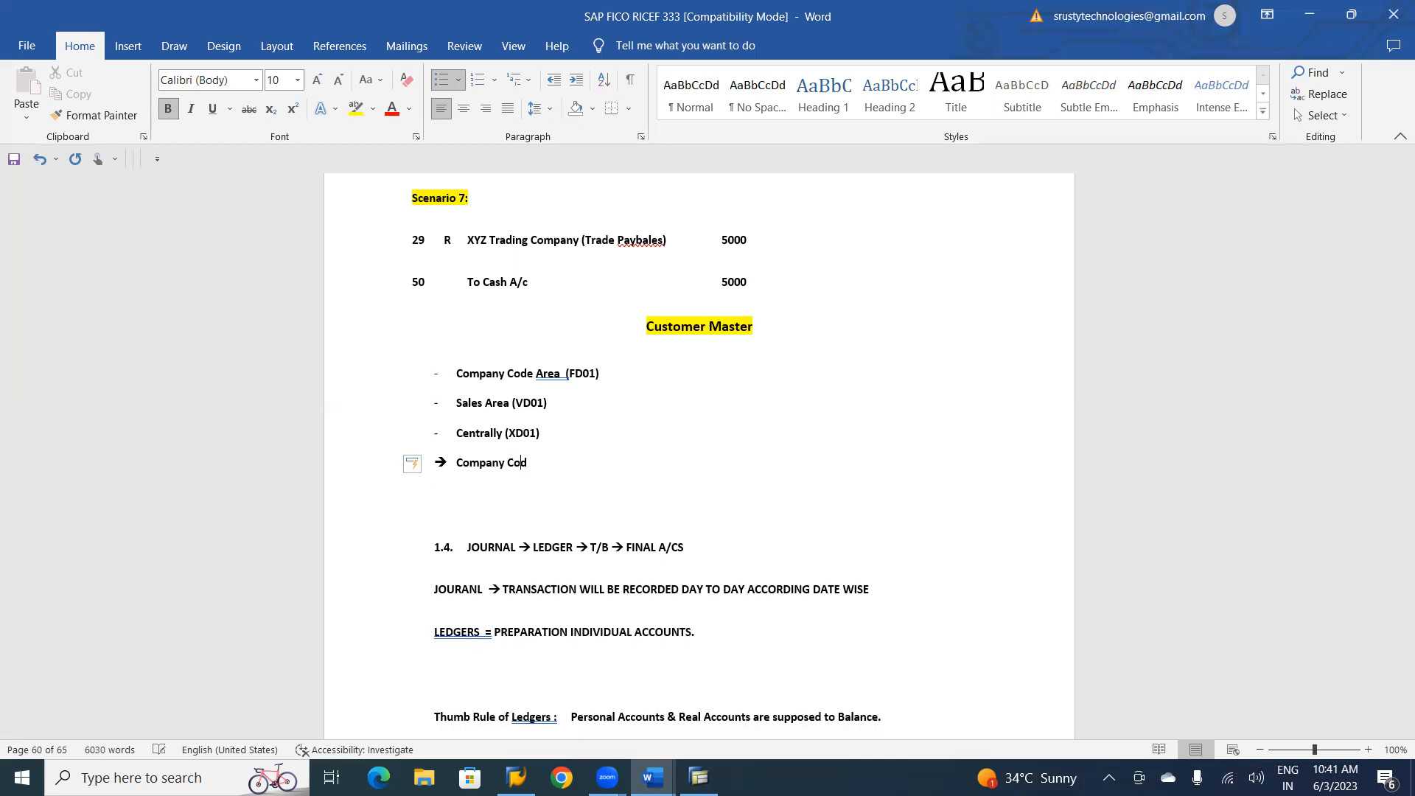
type("e Area (FD01)")
key("Return")
key("BackSpace")
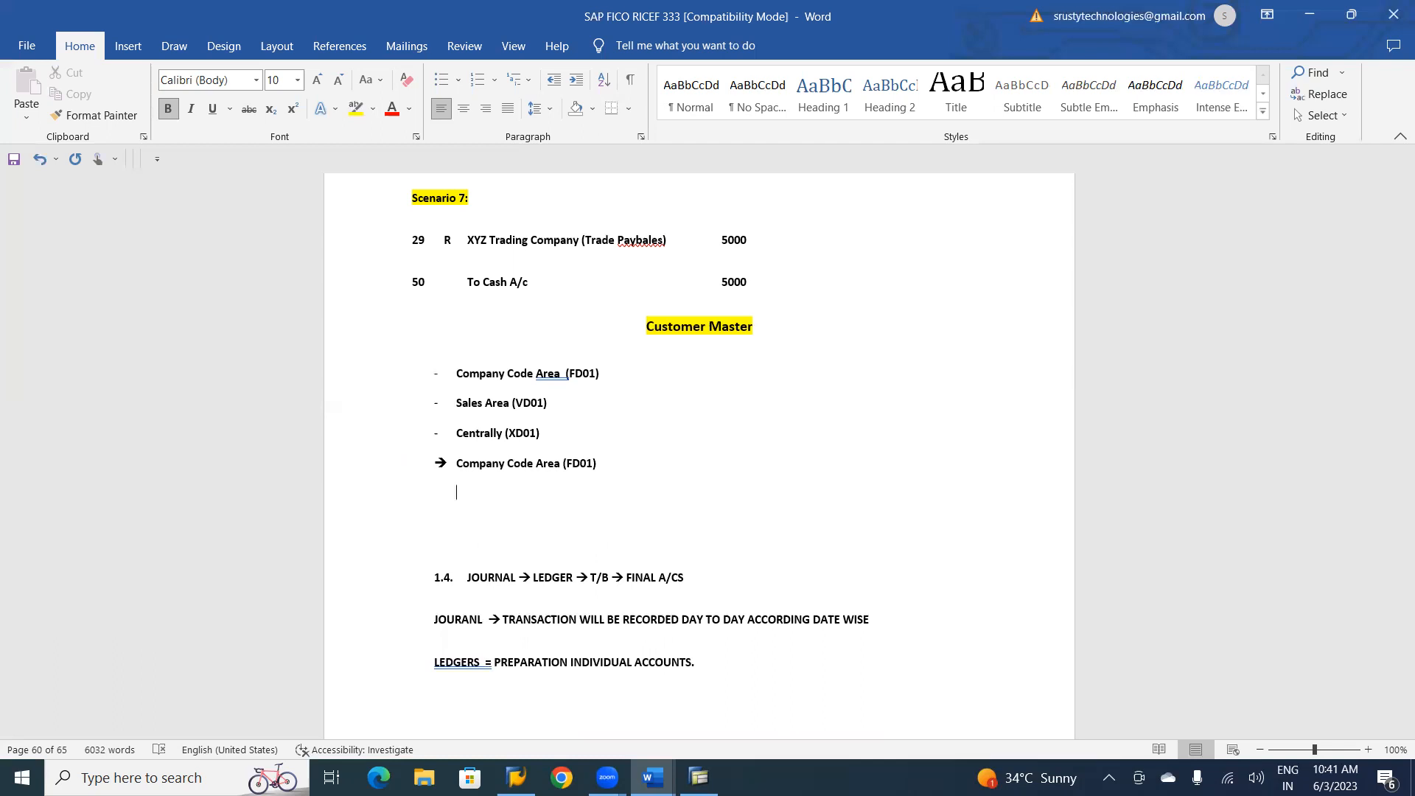
Create an indented double-arrow sublist under Company Code Area (FD01) with "Customer Number" and "Company Code".
type("==>")
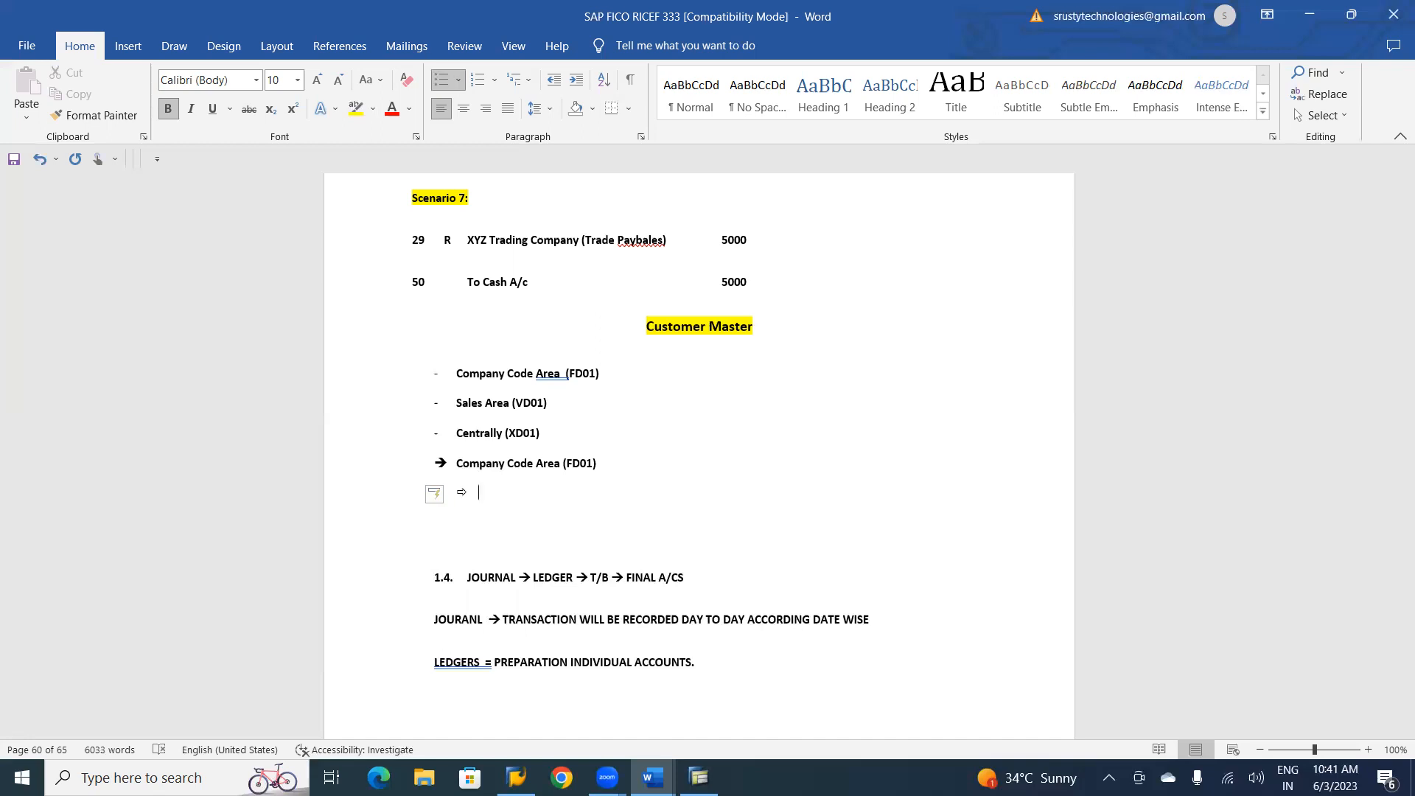
type(" Customer Nummber")
key("Return")
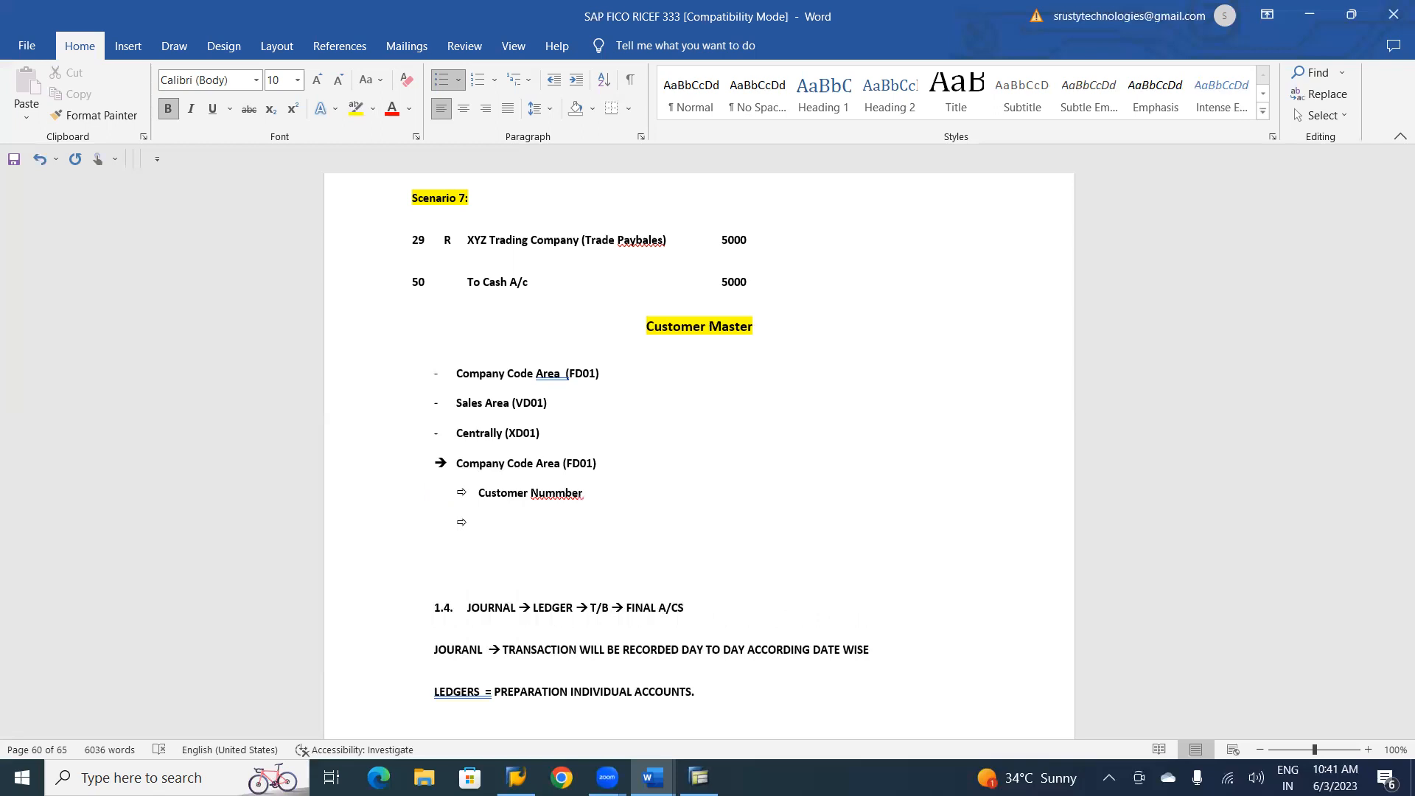
type("Company Code")
key("Up")
key("Delete")
key("Return")
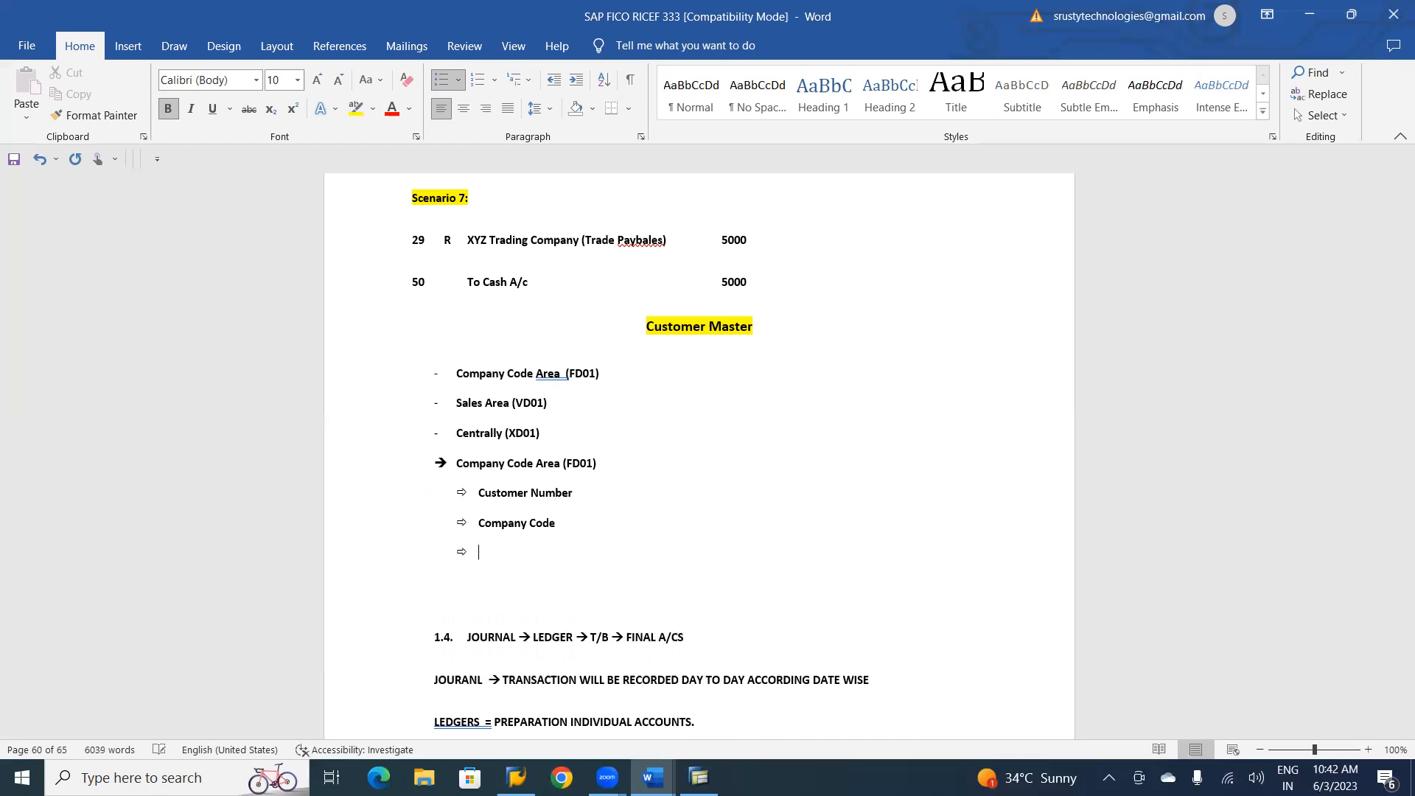
Add "Customer Group" to the double-arrow sublist and return to an unindented plain line below it.
type("Customer Group")
key("Return")
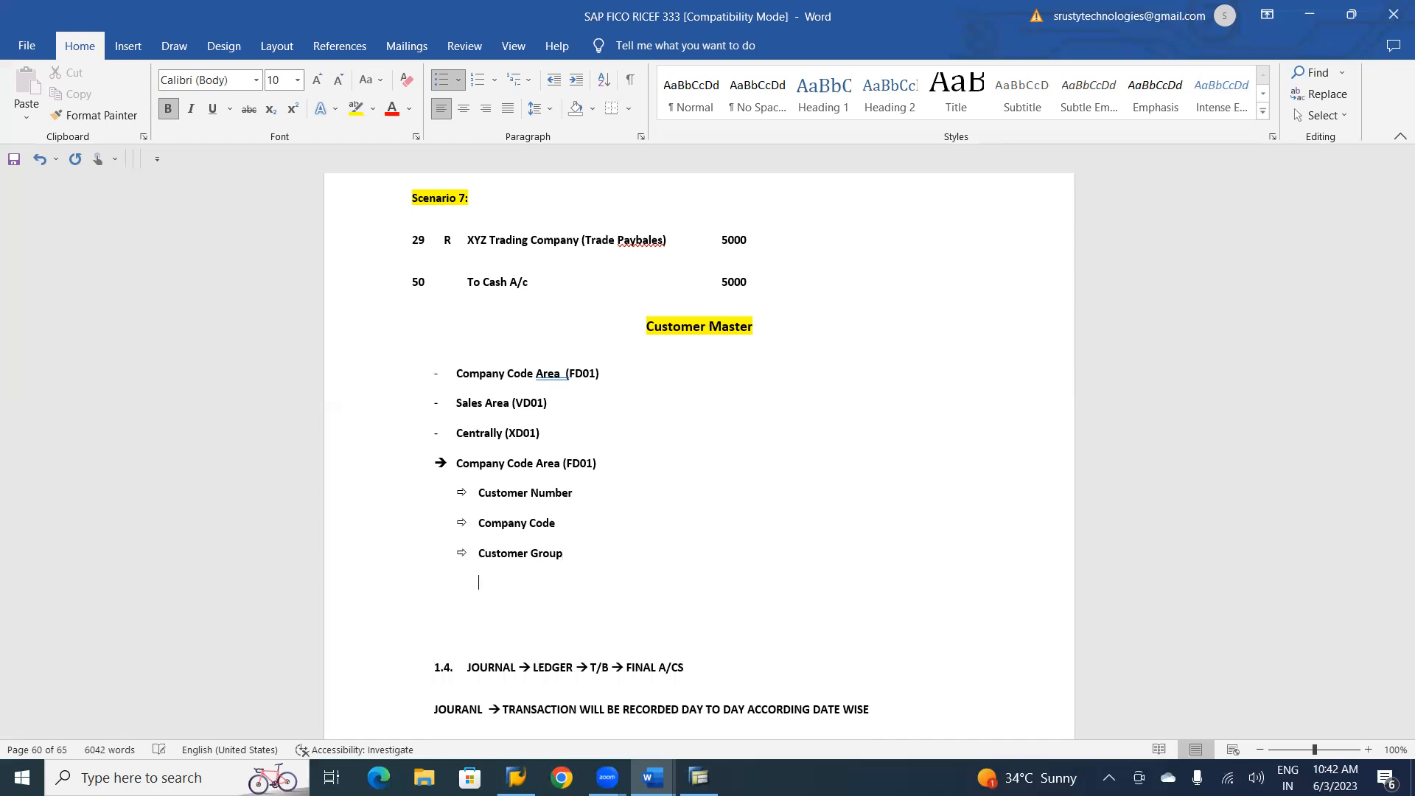
key("BackSpace")
key("BackSpace")
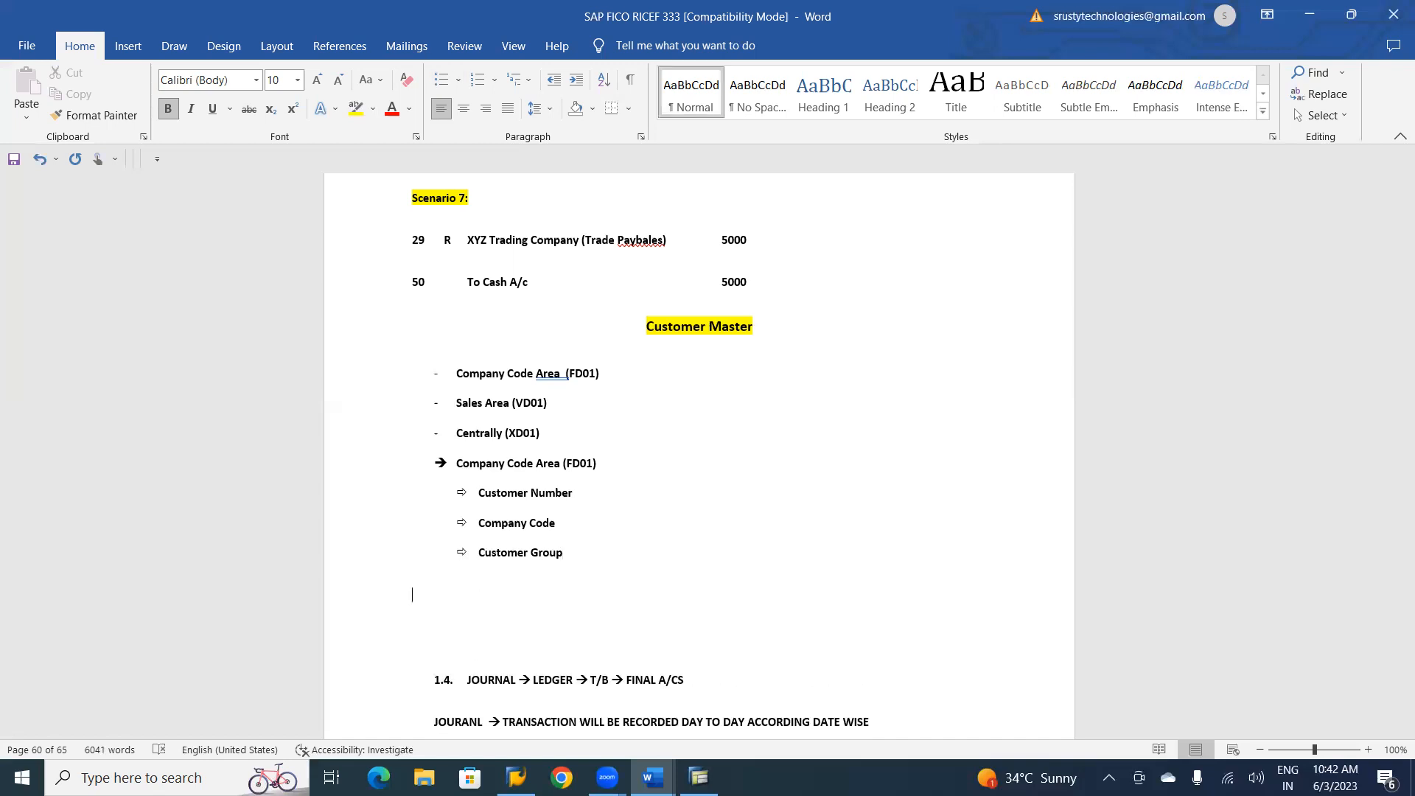
Add the subheading "General Data" and start a dash list beneath it with "Address".
type("General Data")
key("Return")
type("- ")
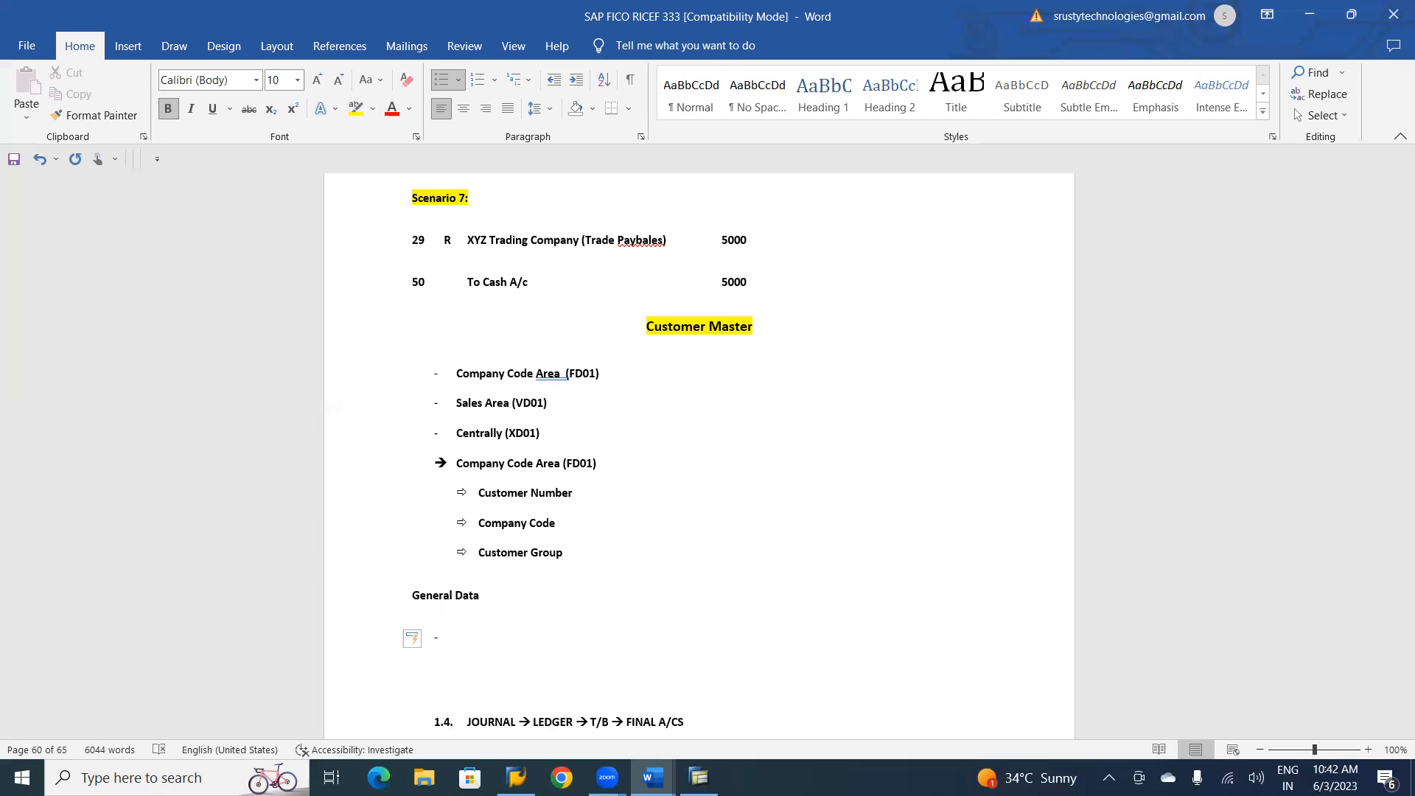
type("Address")
key("Return")
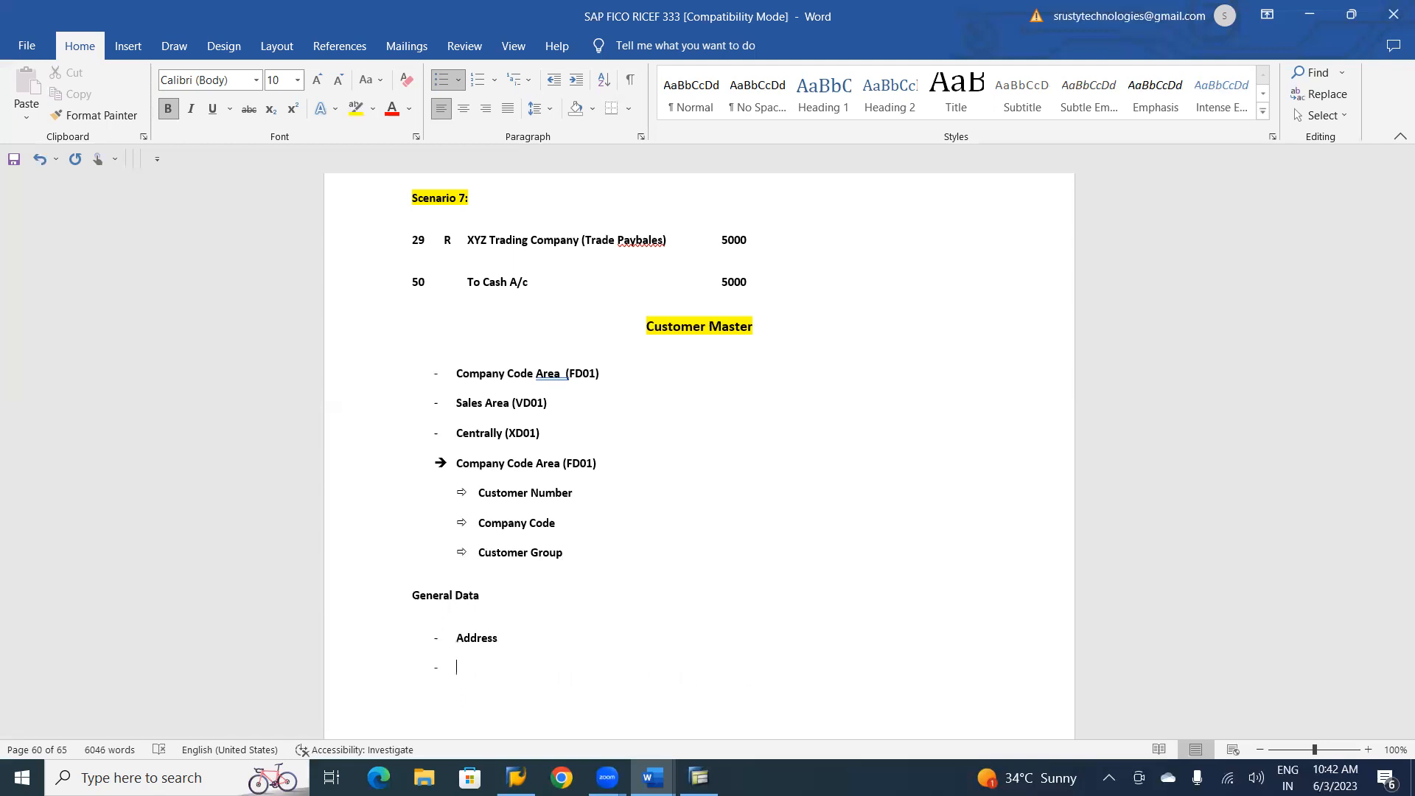
Add the items "Control Data" and "Payment Transactions" to the General Data list.
type("C")
type("ontrol D")
type("ata ")
type("Pay")
type("ment")
type(" Transa")
type("ctions")
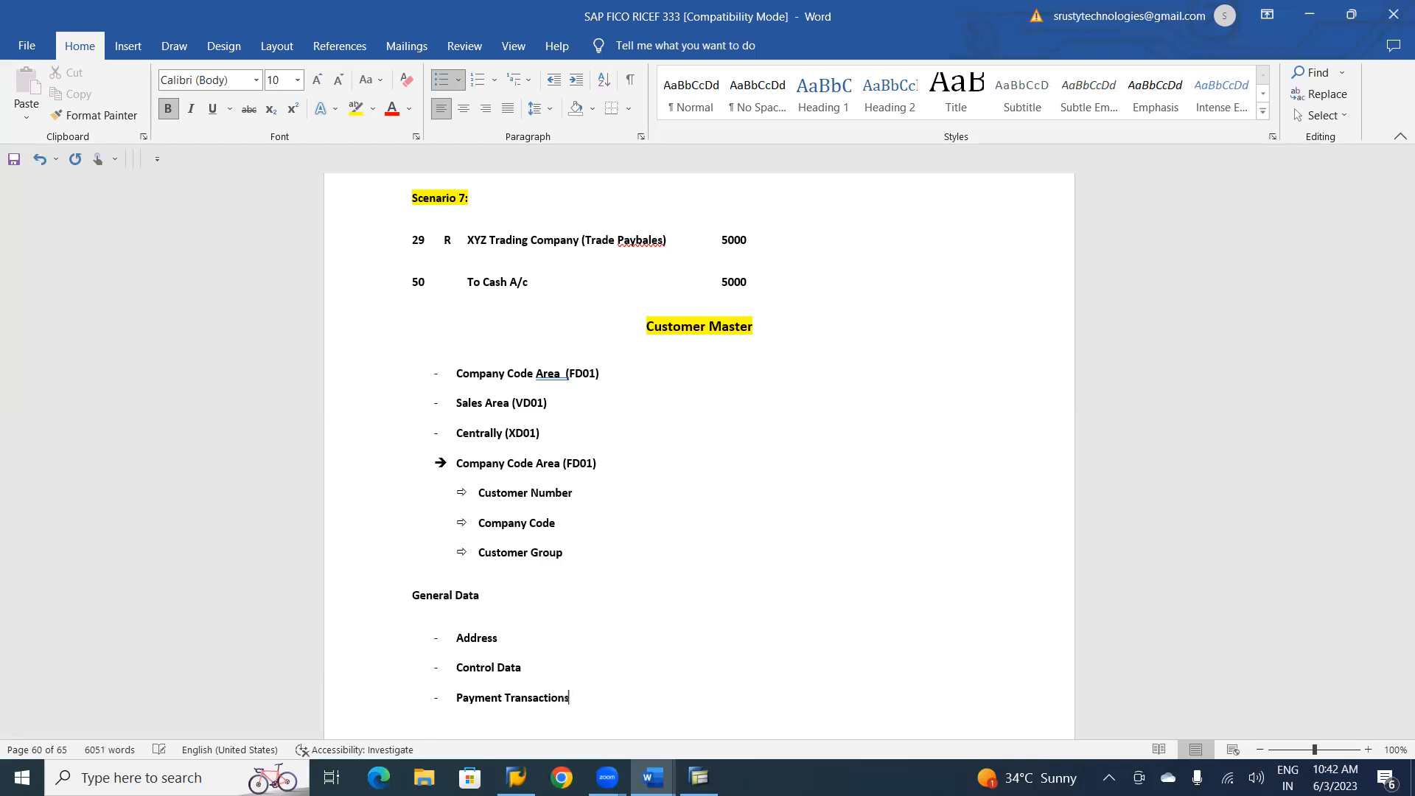
key("Return")
Add the item "Export Details" to the General Data list, correcting its spelling.
type("Export Detais")
key("Return")
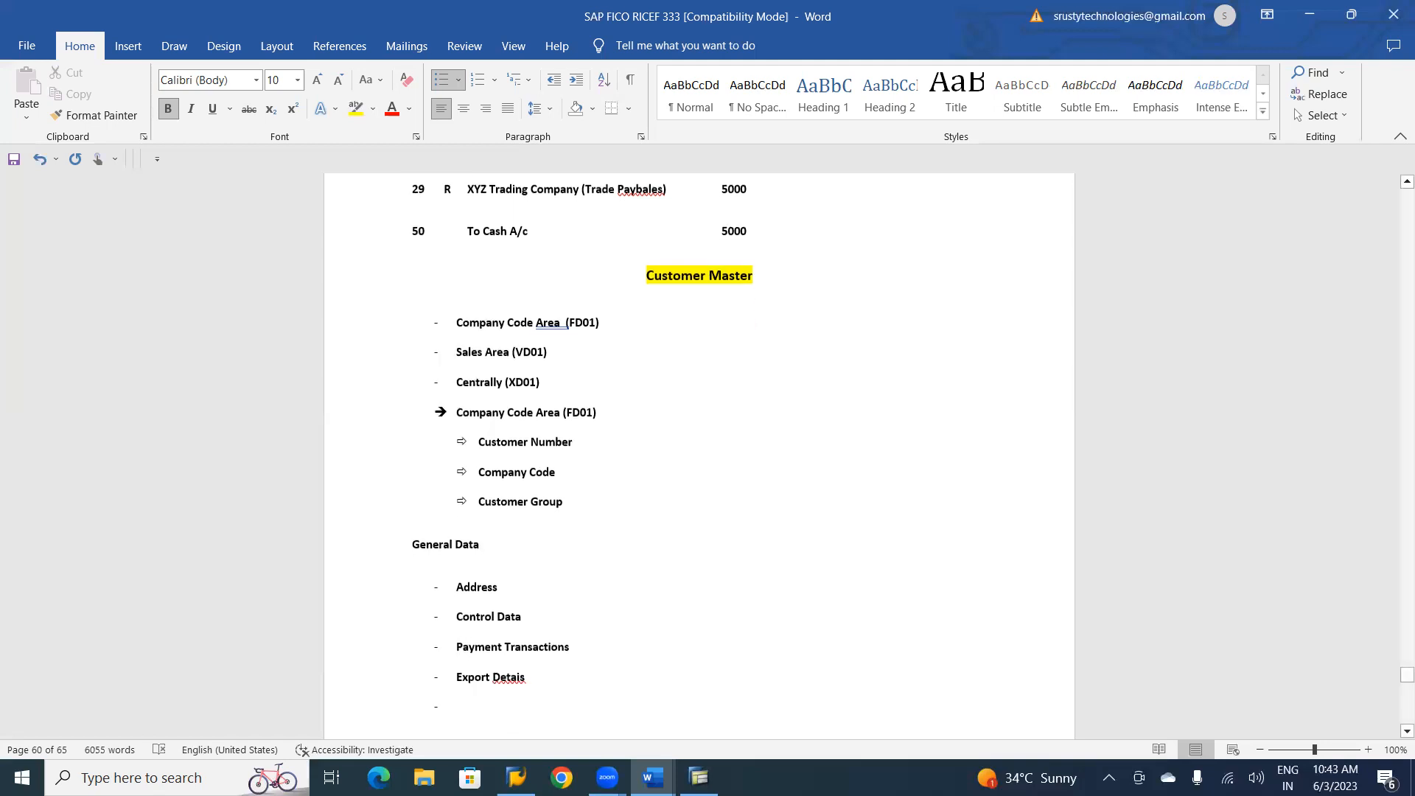
key("BackSpace")
key("BackSpace")
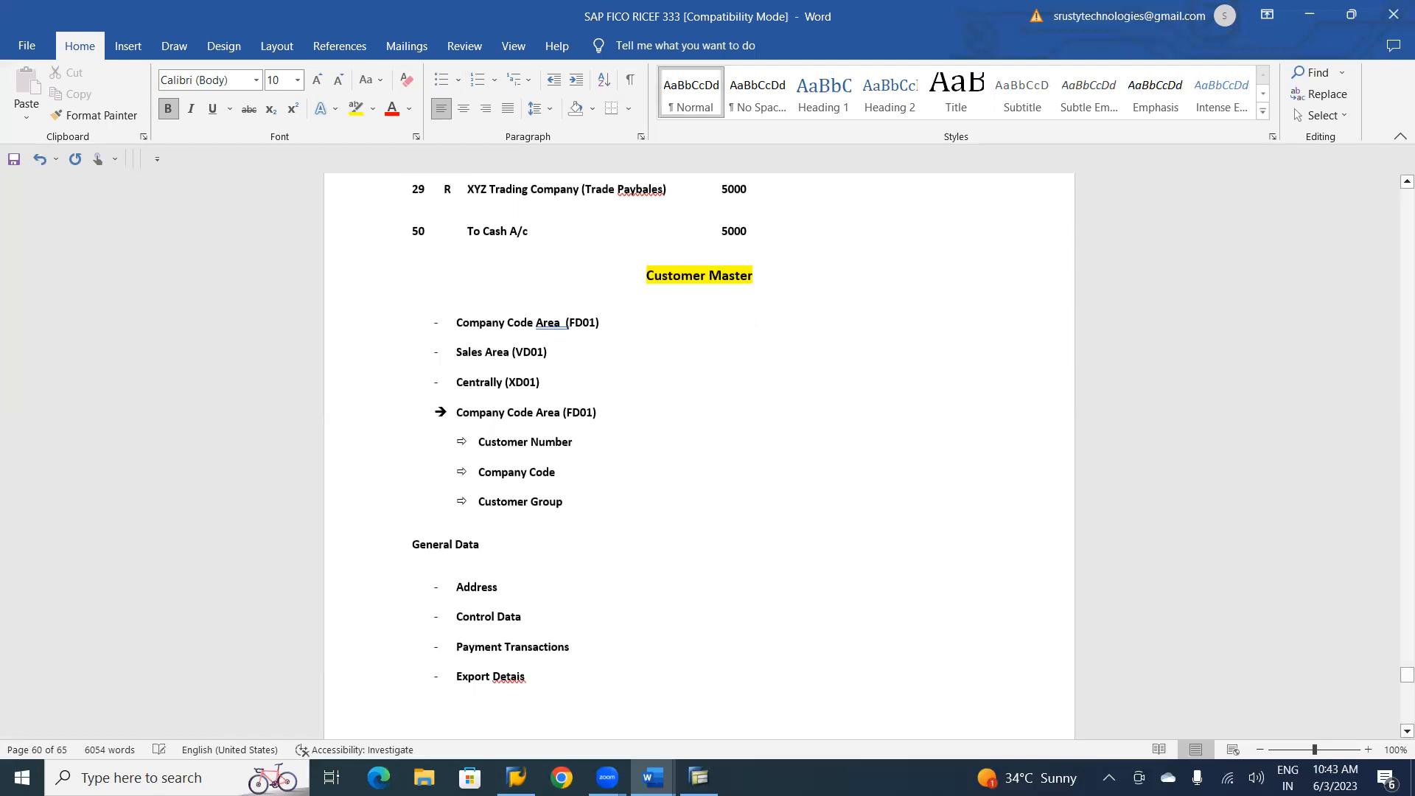
key("BackSpace")
key("BackSpace")
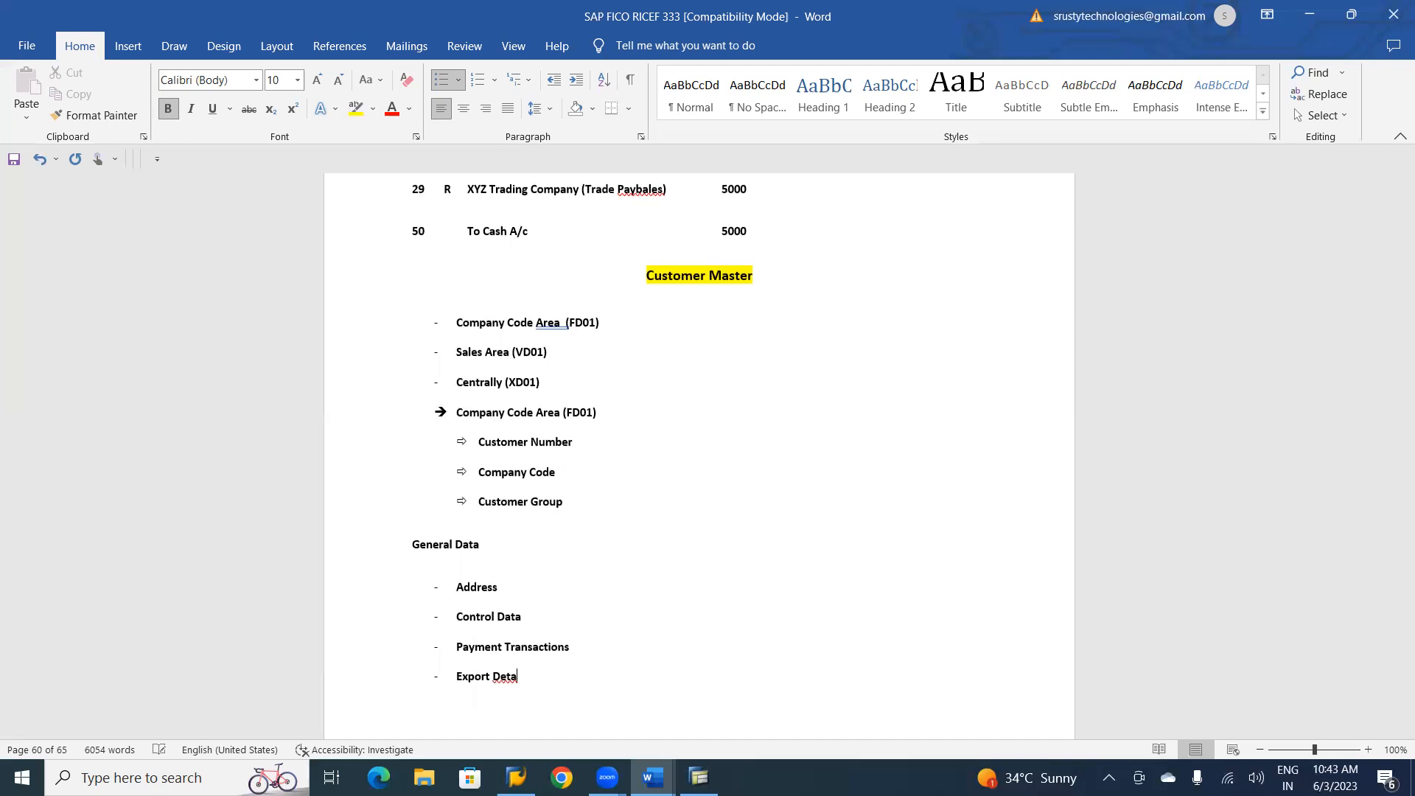
key("BackSpace")
type("ails")
key("Return")
Add the items "Loading Details" and "Contact Details" to the General Data list and start another bullet.
type("Loading Details")
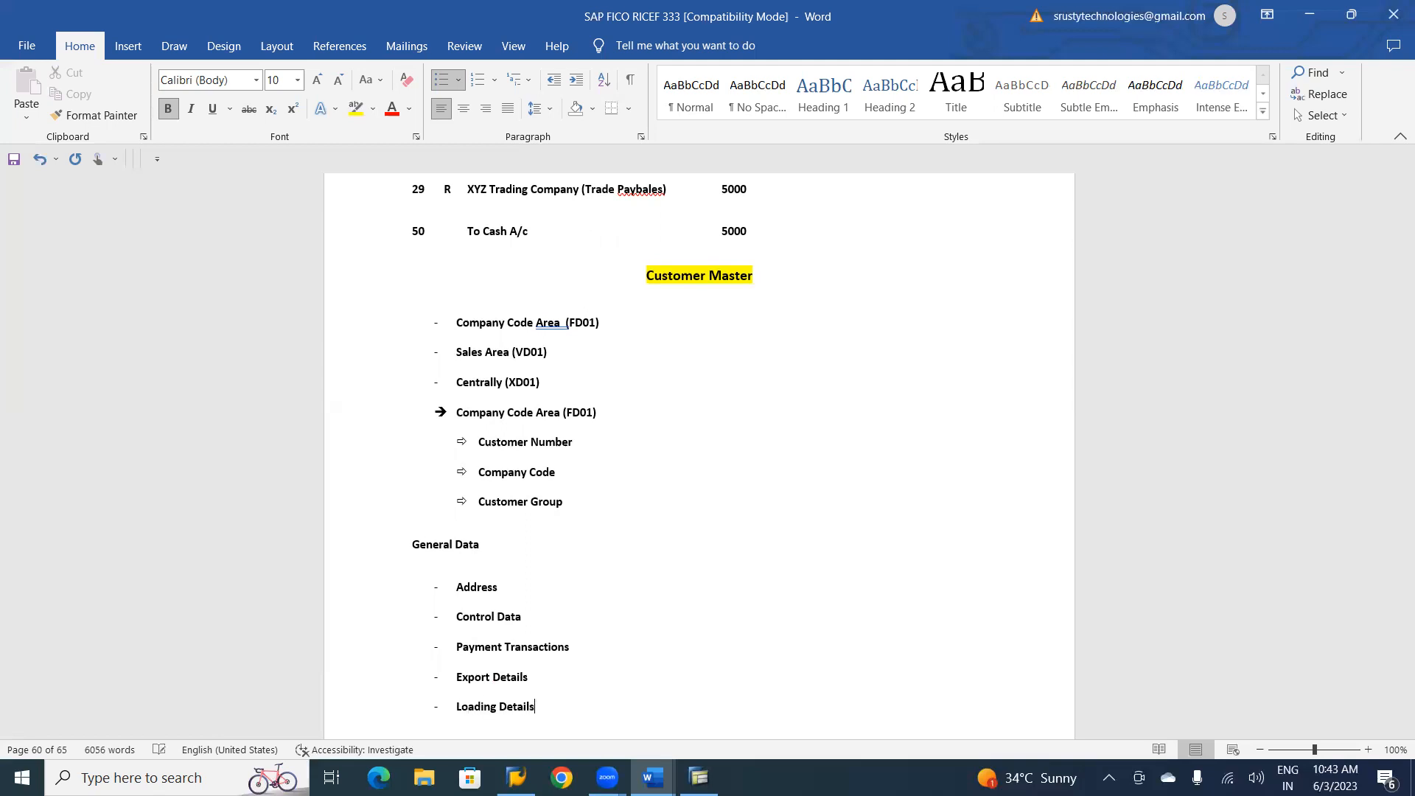
key("Return")
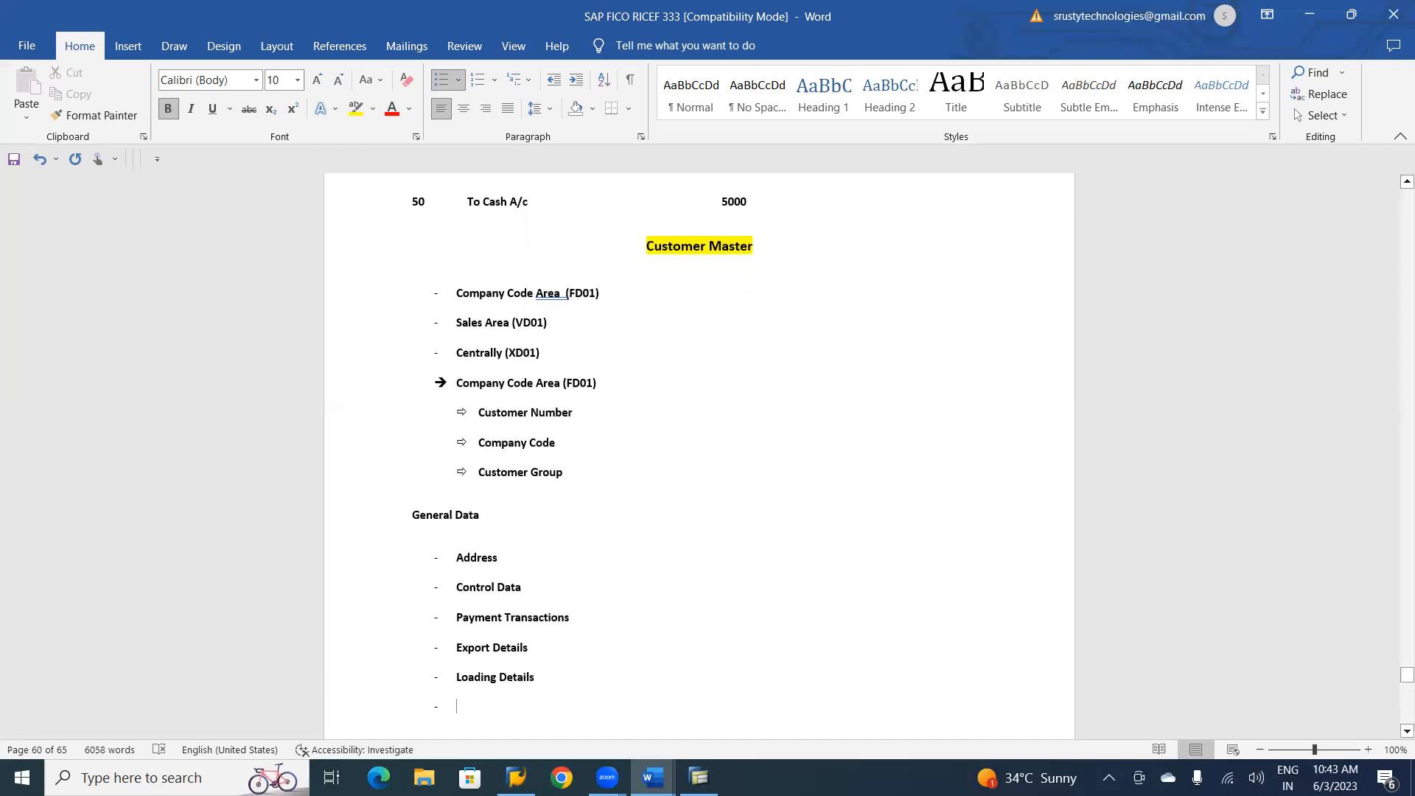
type("Contact Deta")
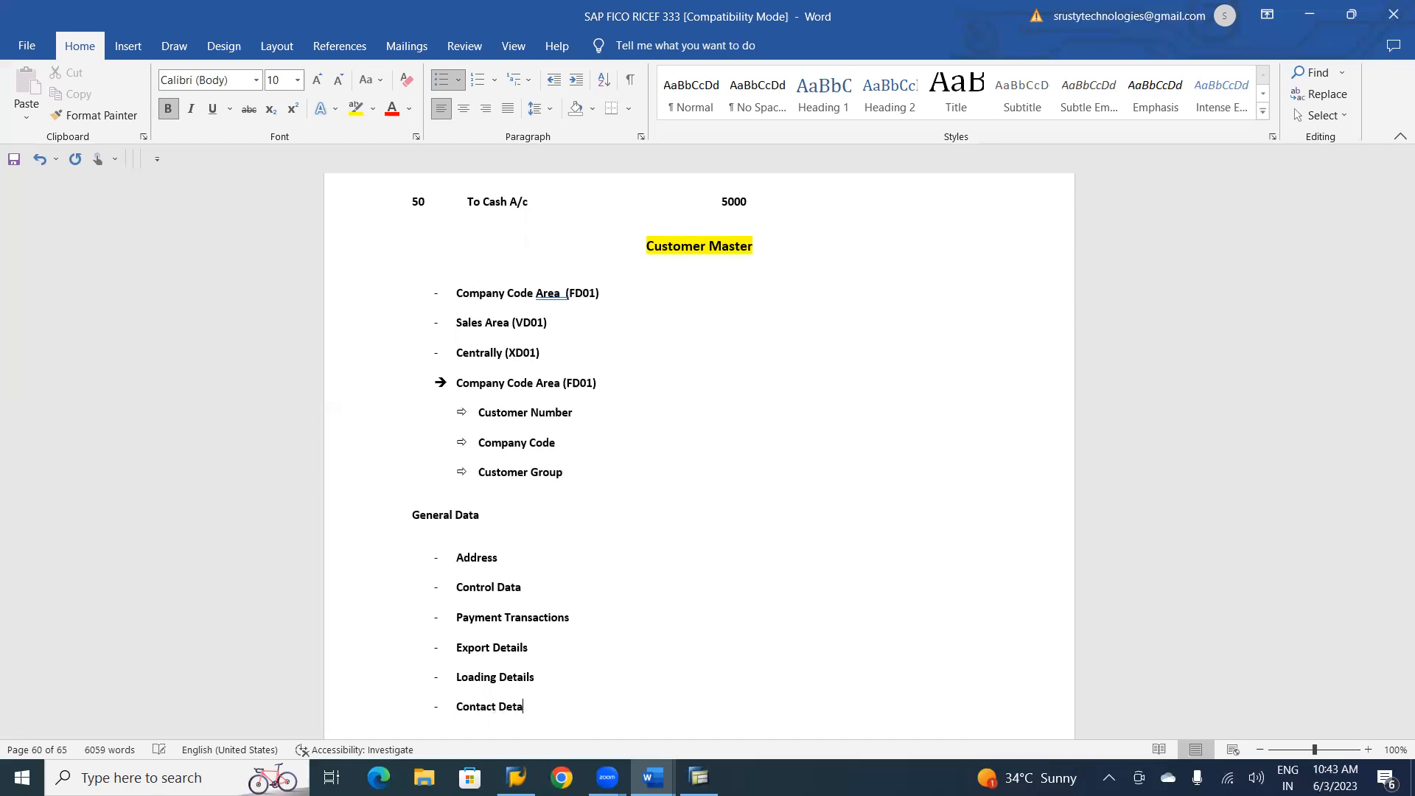
type("ils")
key("Return")
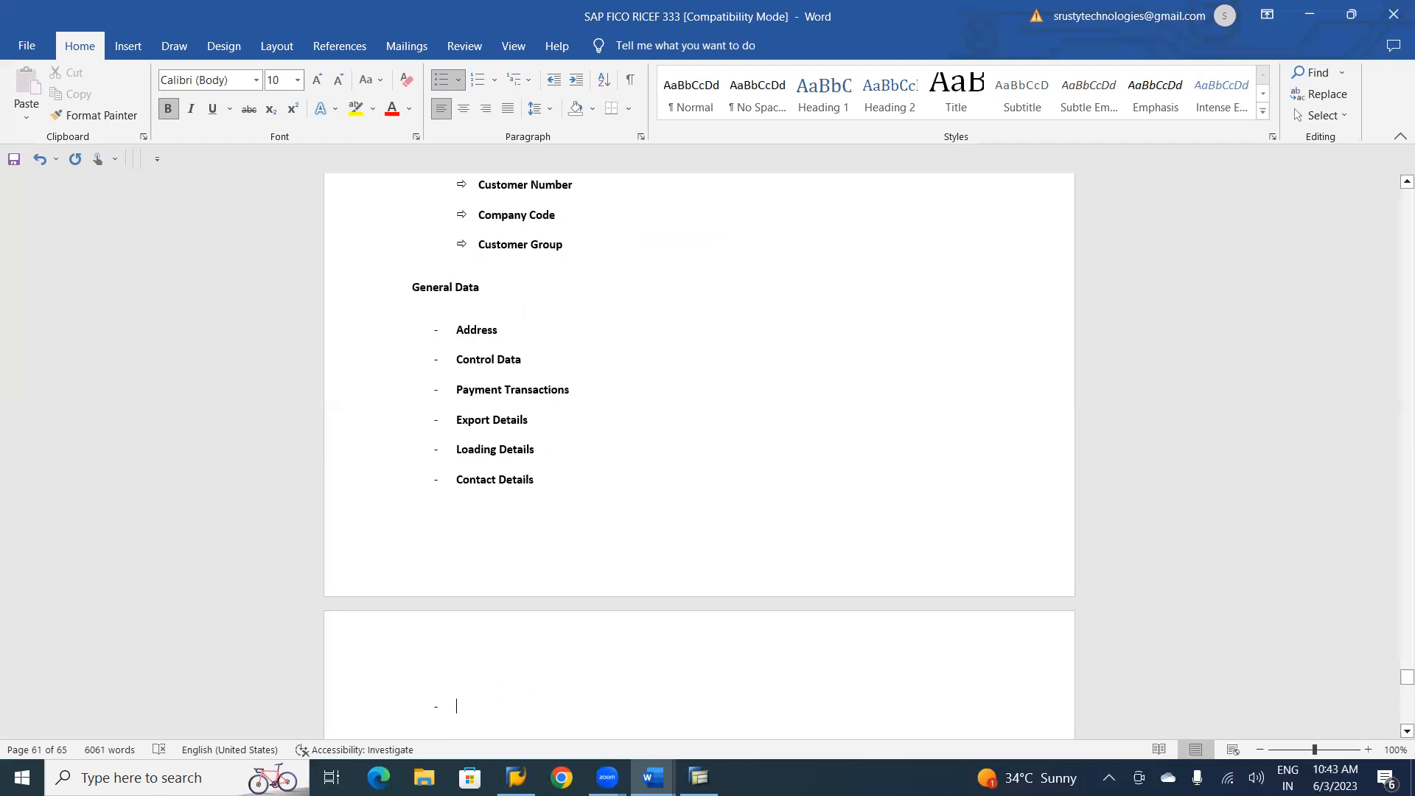
Add the subheading "Company Code Area" in place of the empty bullet and start a dash list beneath it with "Account Information".
key("BackSpace")
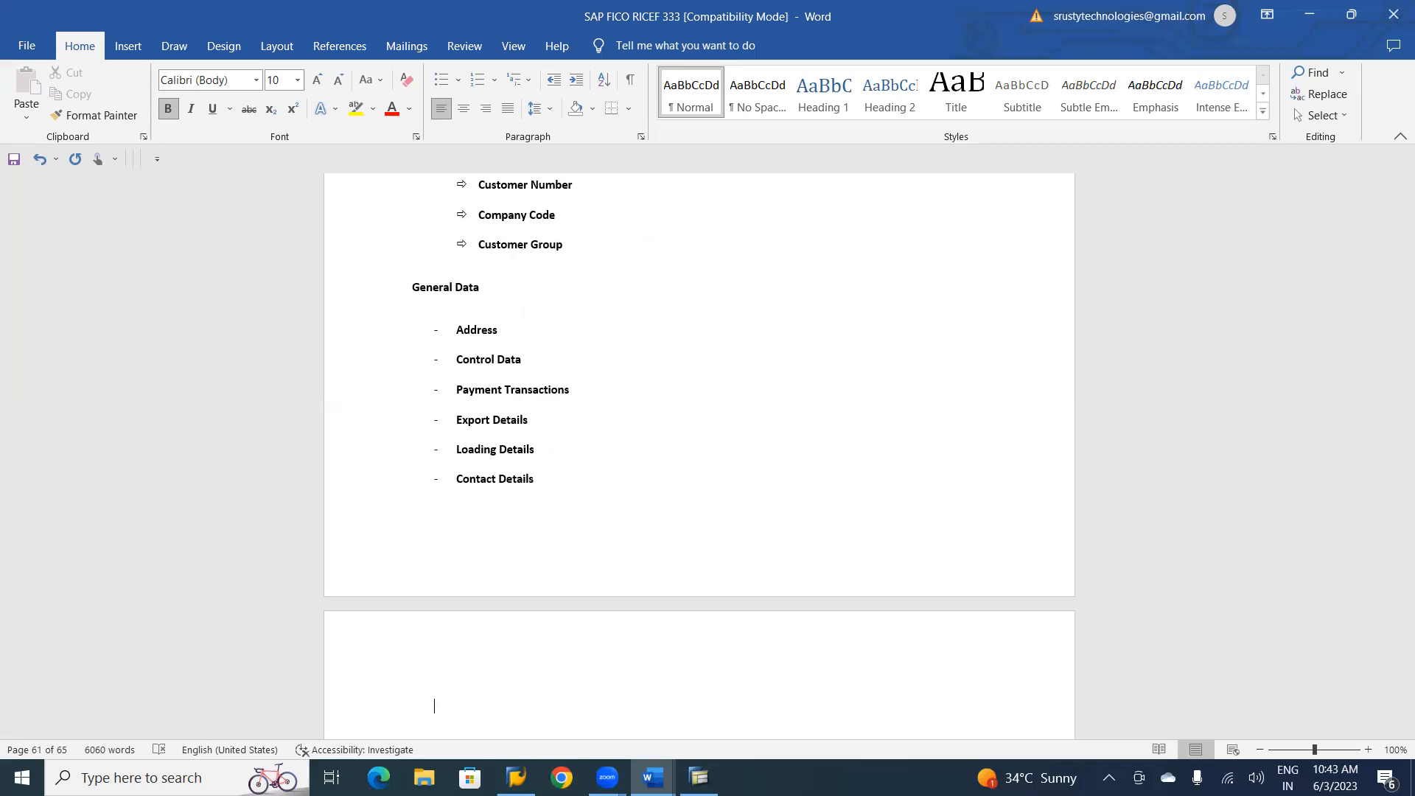
type("company Code Area")
key("Return")
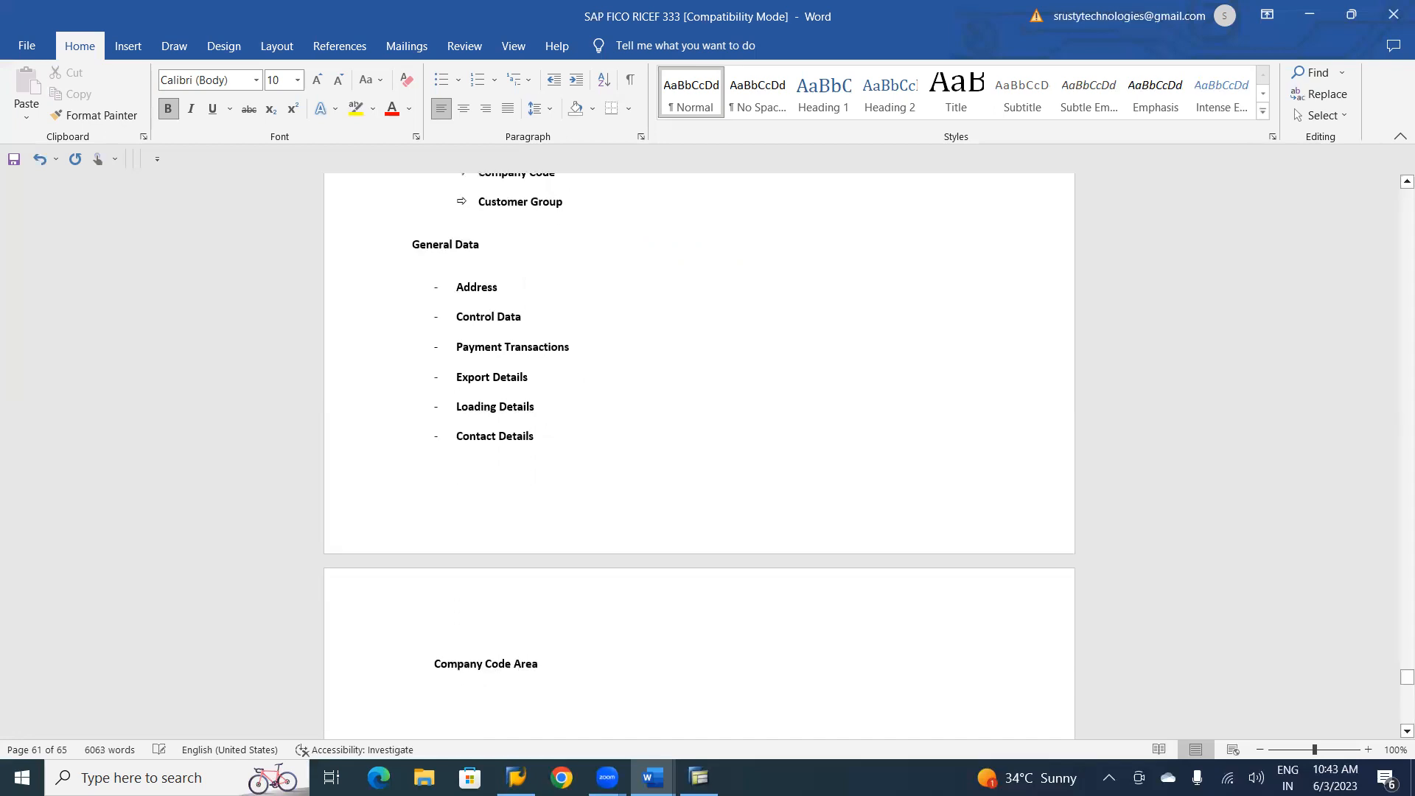
type("- ")
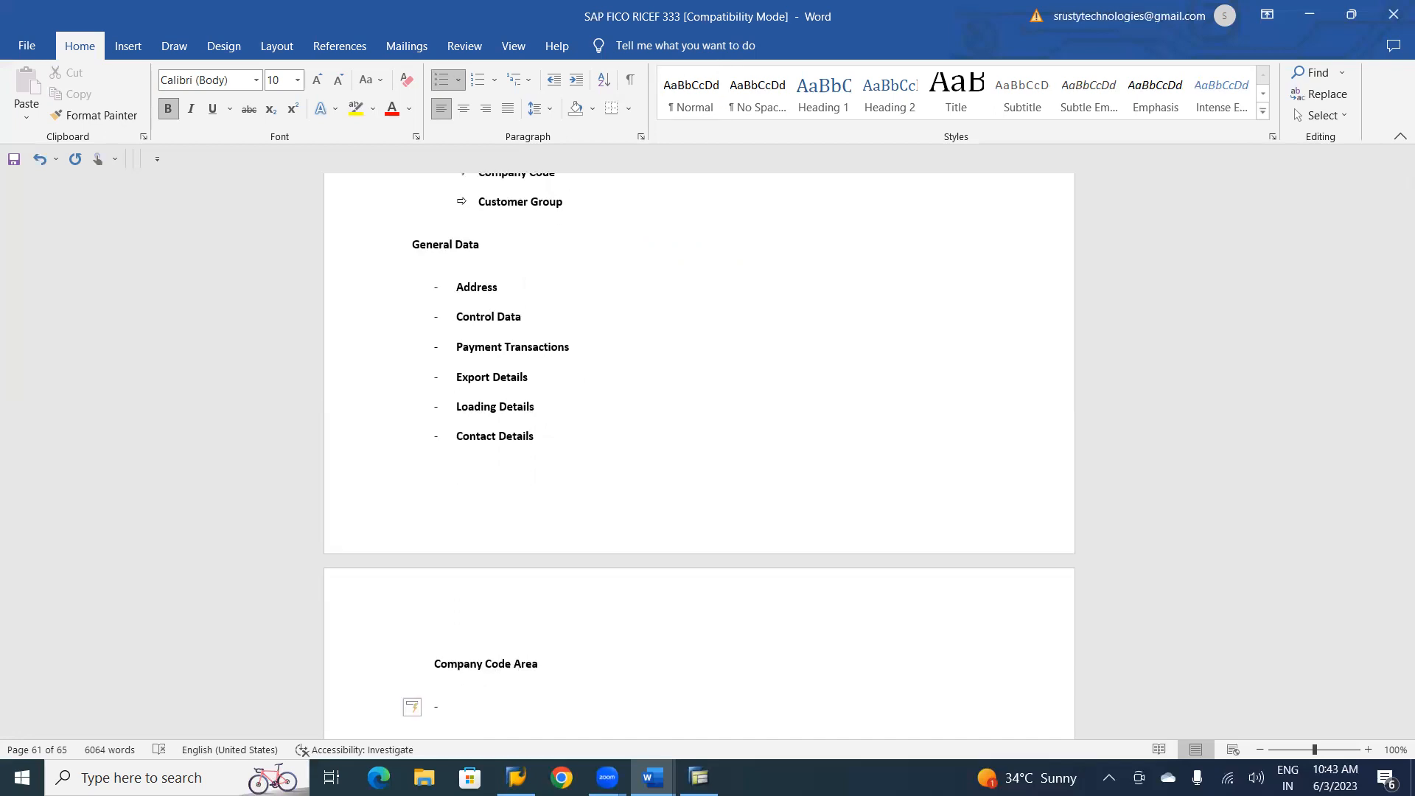
type("Account Information")
key("Return")
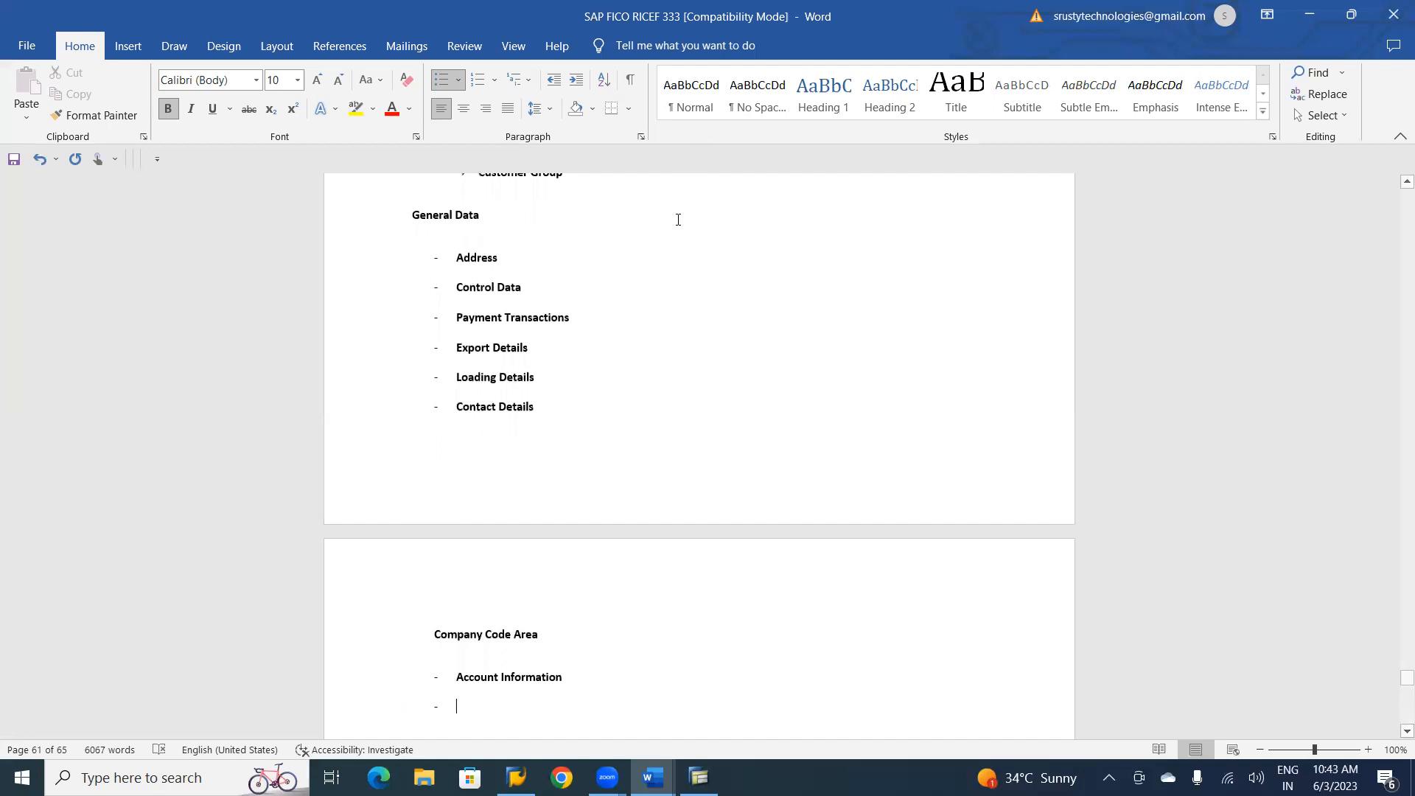
Add the items "Payment Transaction" and "Correspondence" to the Company Code Area list.
type("Payment Transaction")
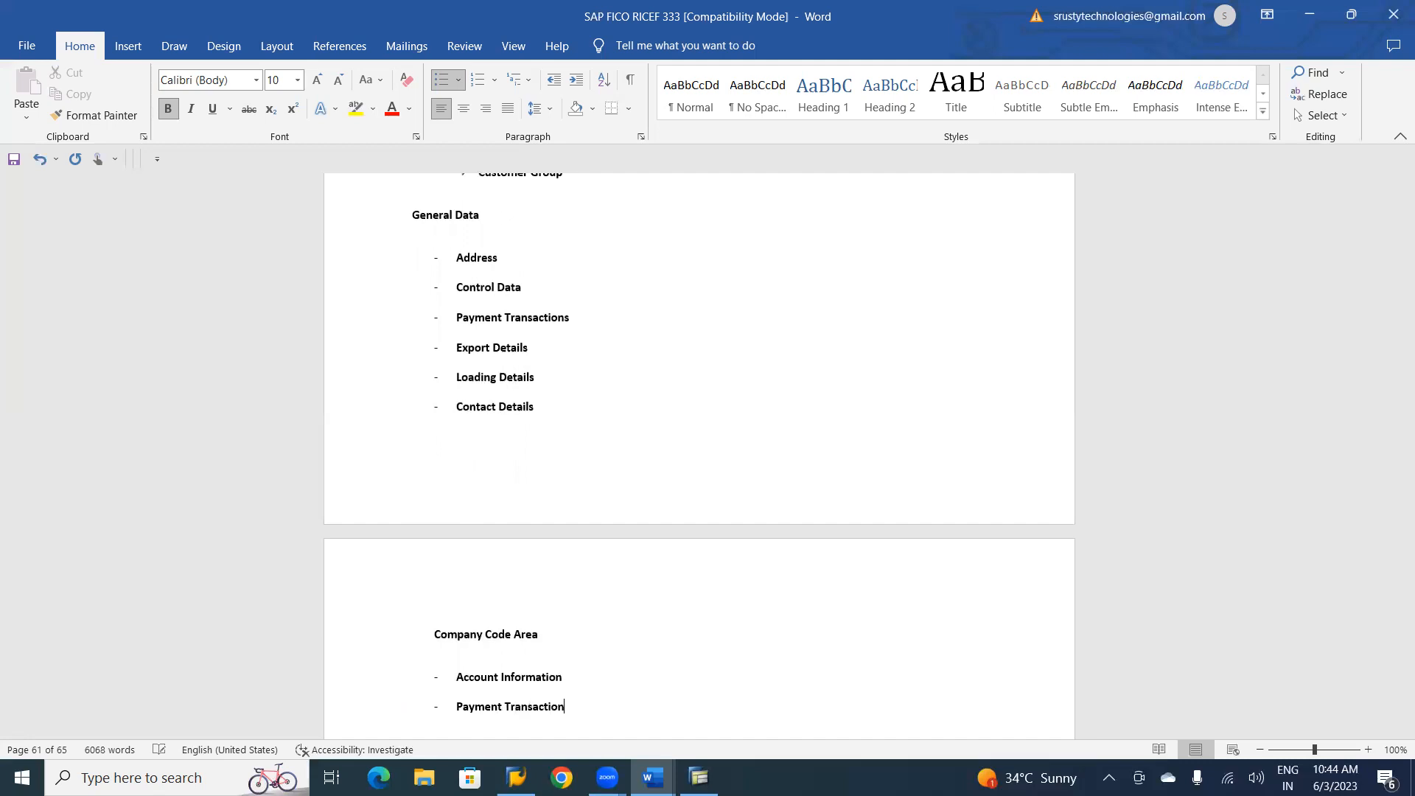
key("Return")
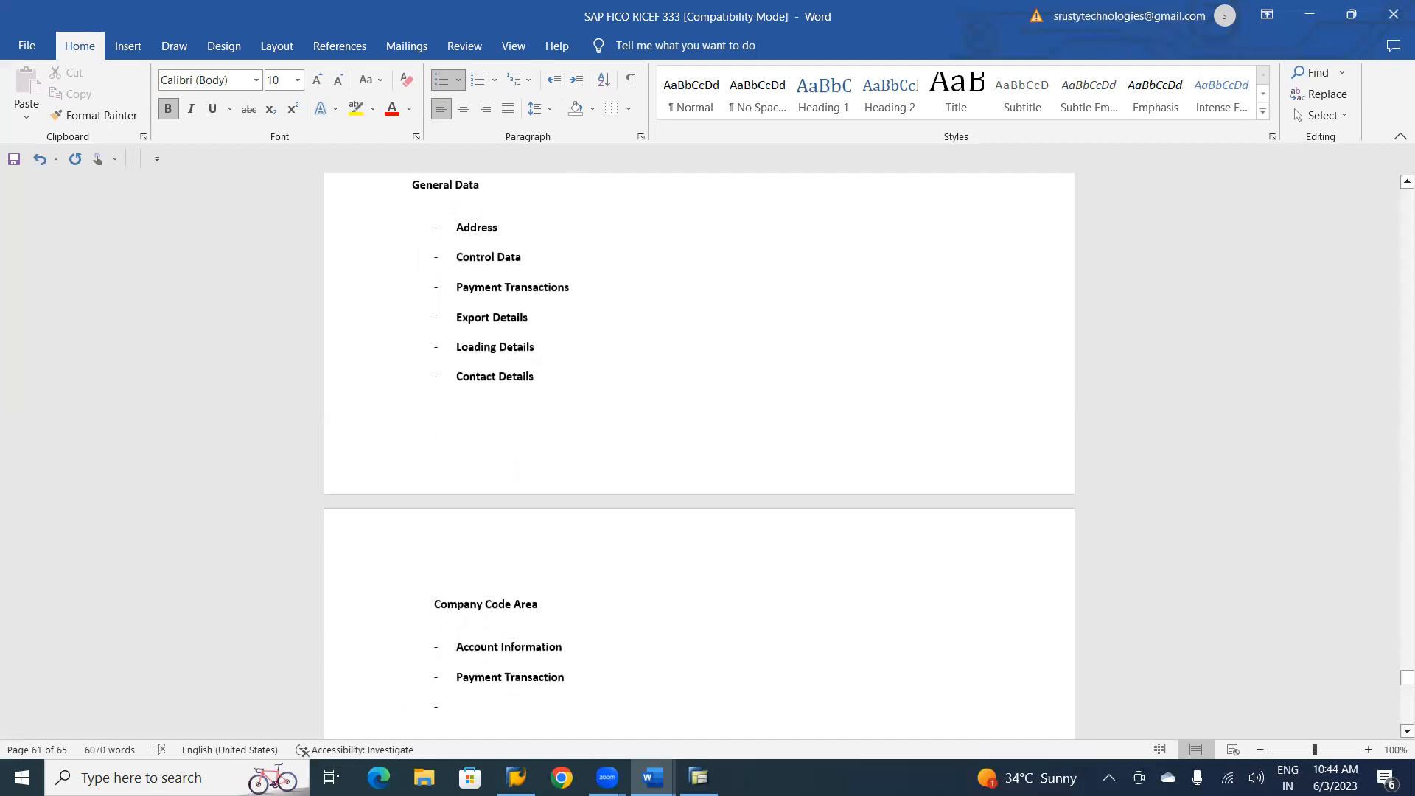
type("Corres")
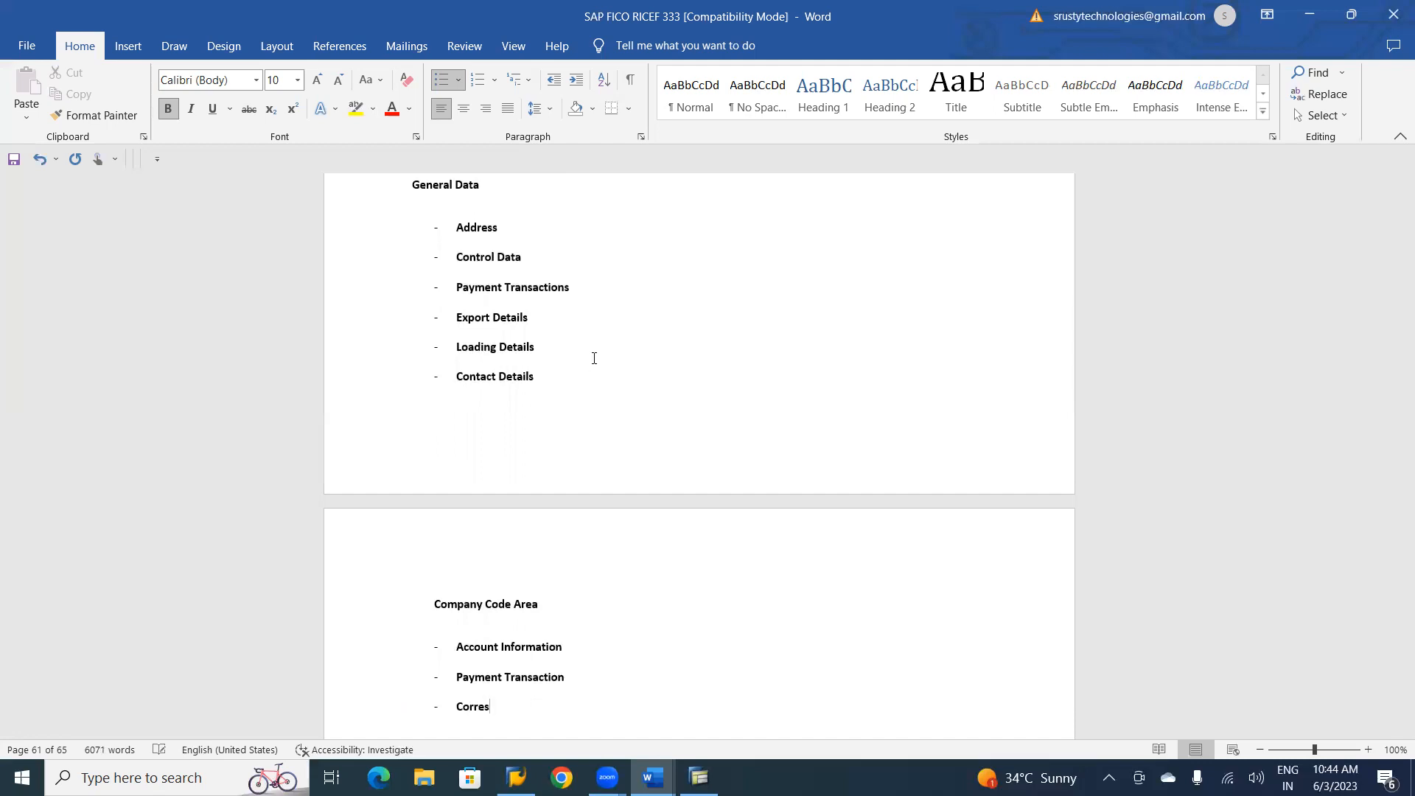
type("pondence")
key("Return")
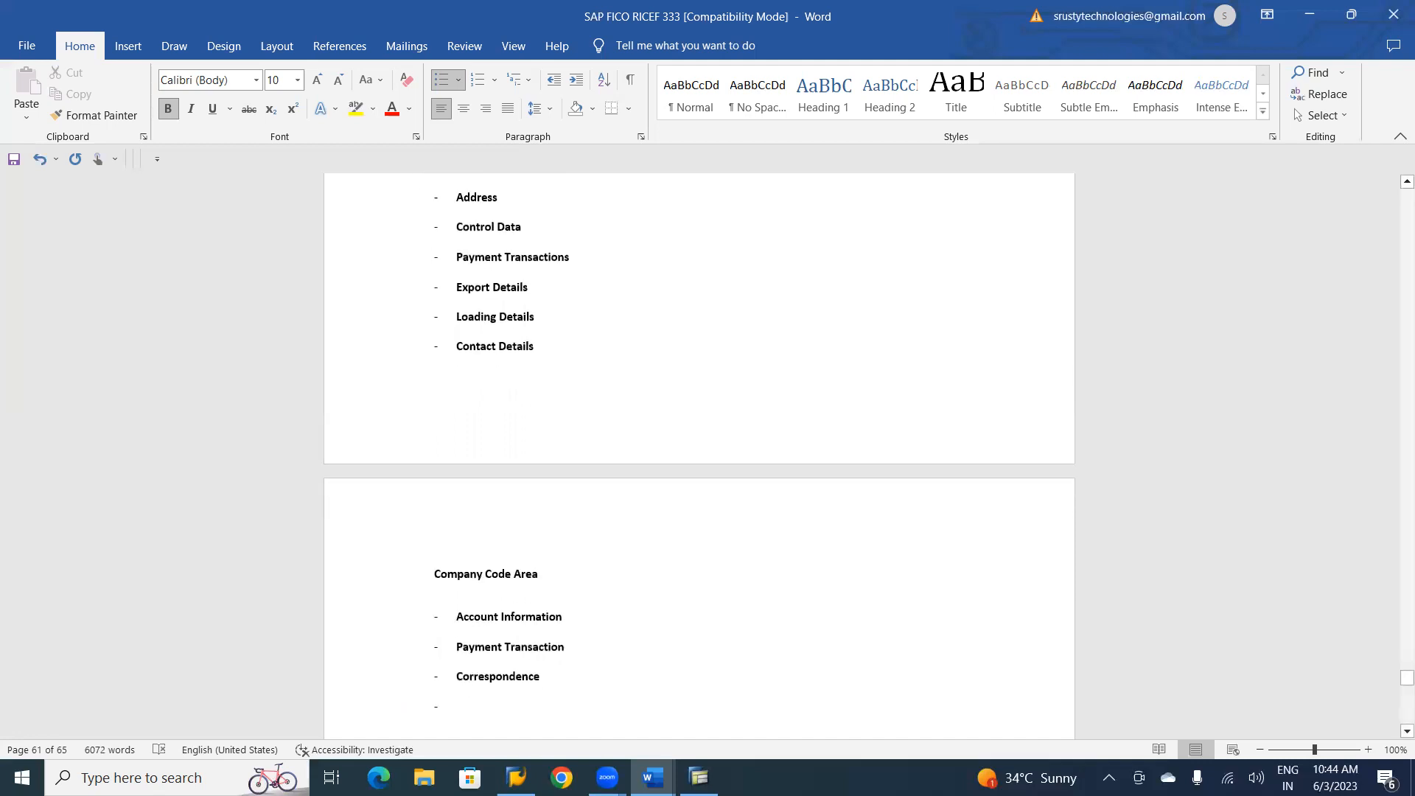
Add the items "Insurance" and "With holding tax" to the Company Code Area list.
type("Insur")
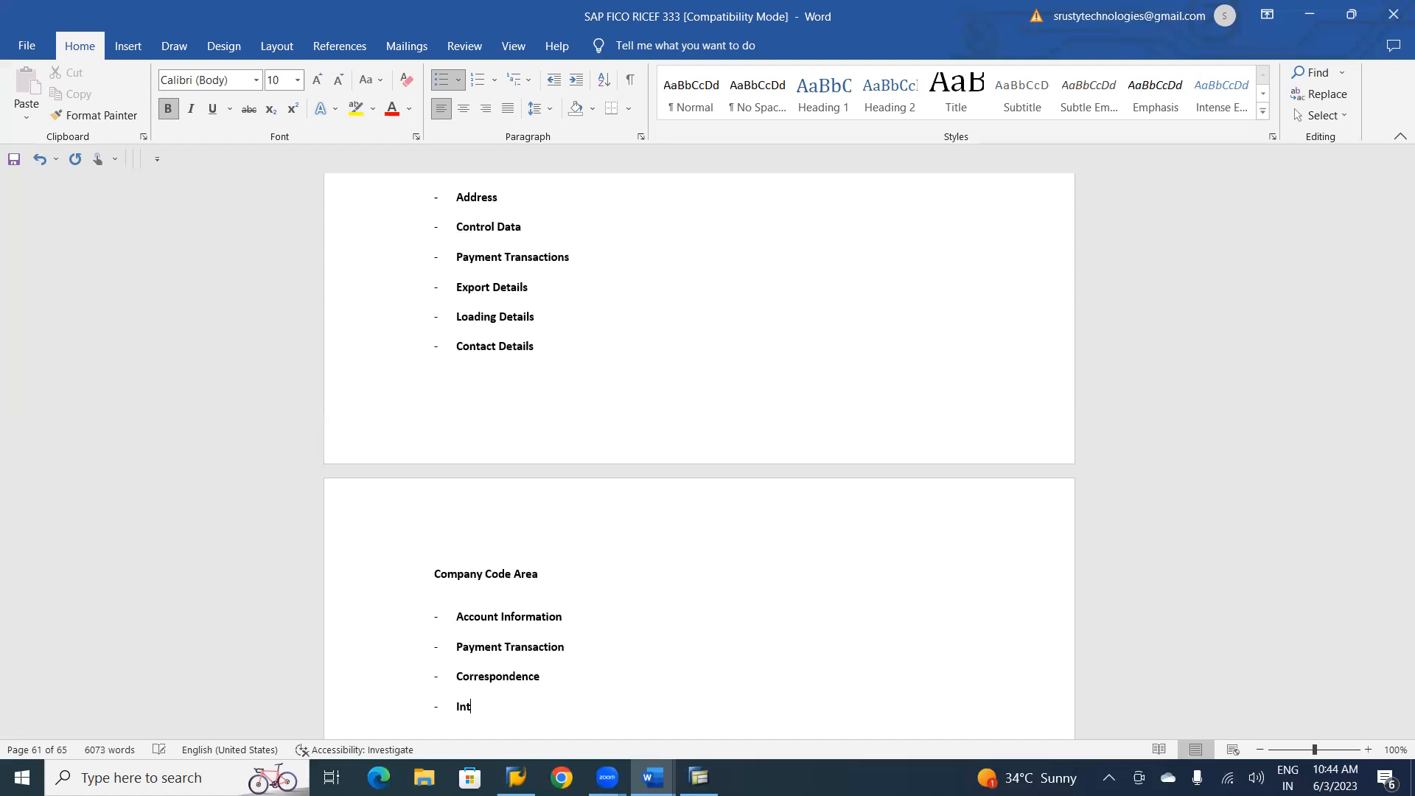
type("ance")
key("Return")
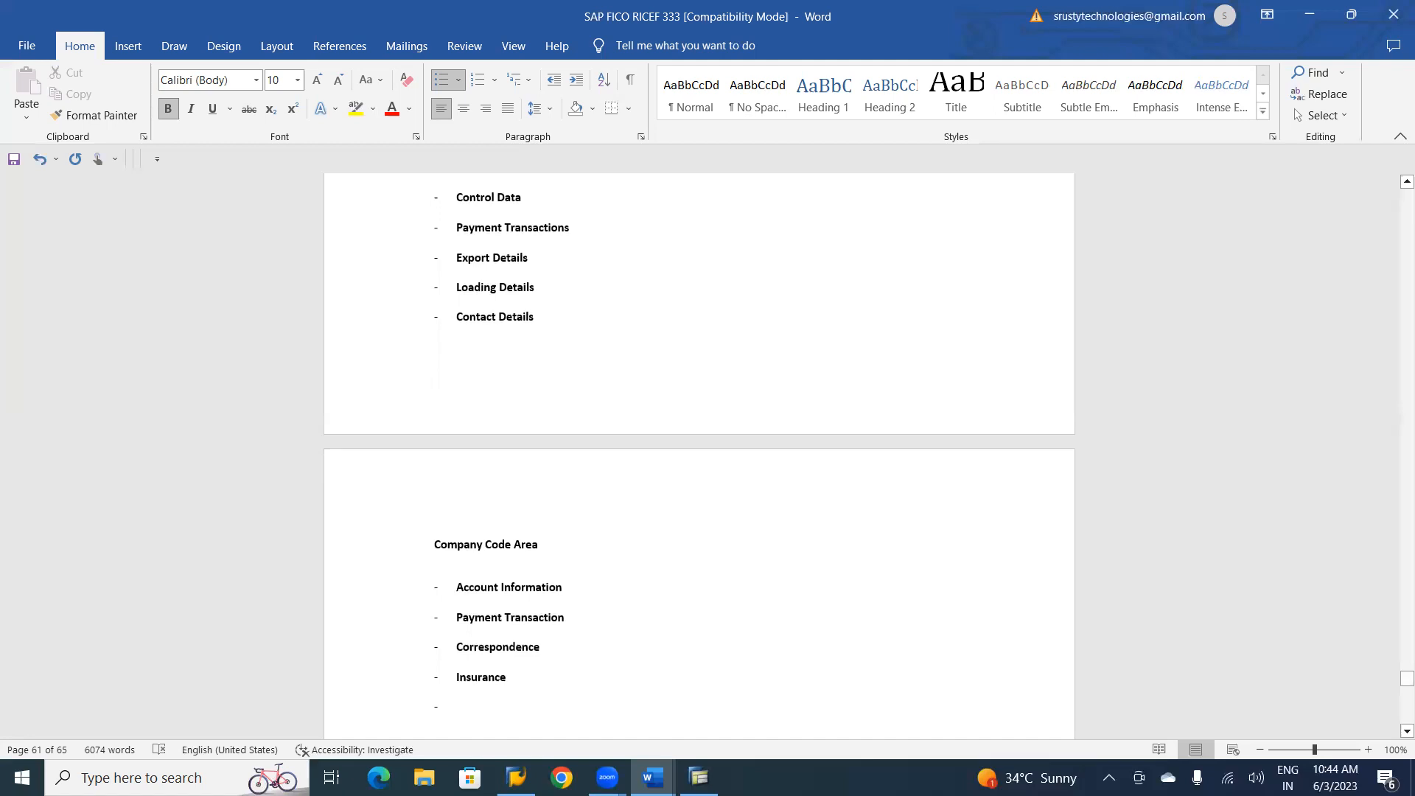
type("With")
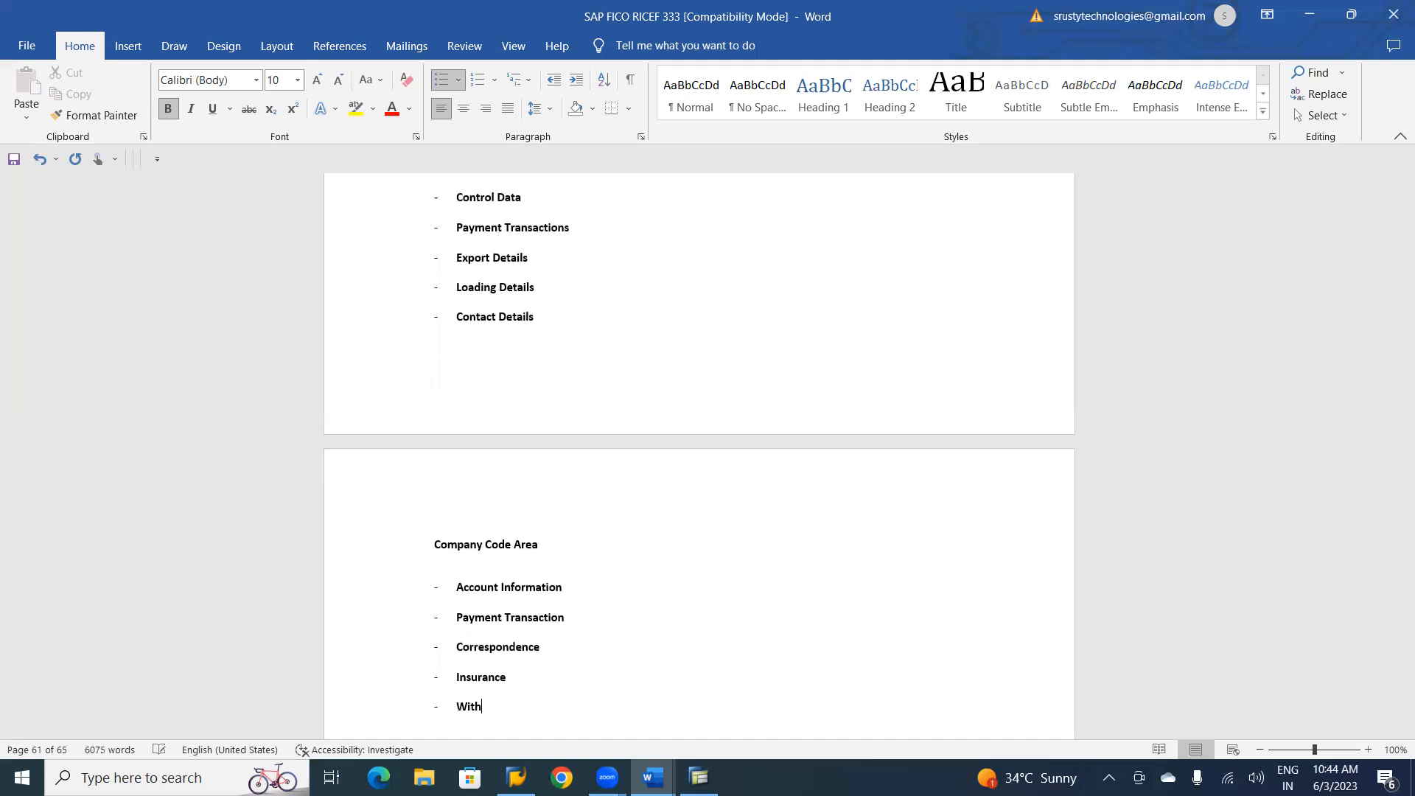
type(" holding tax")
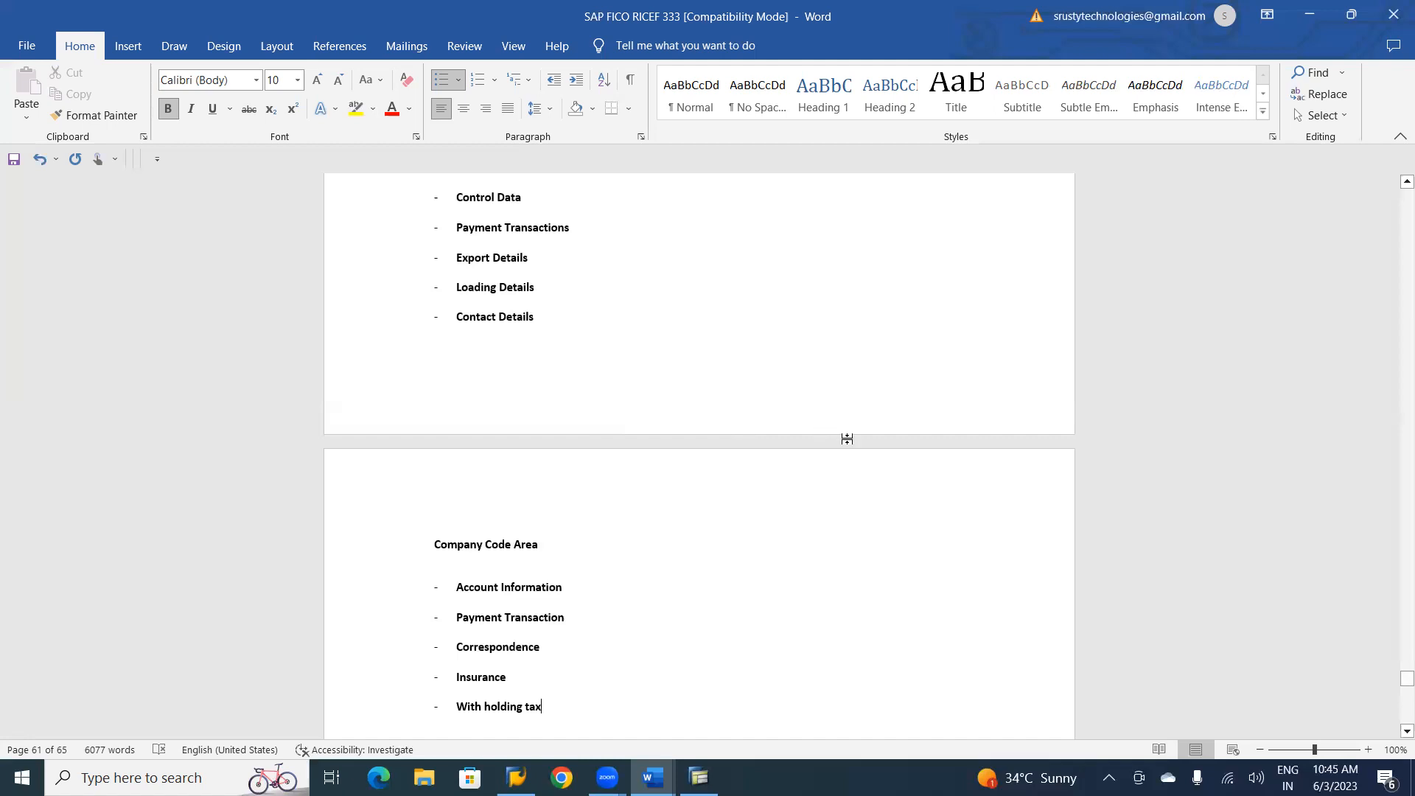
End the Company Code Area list and add the subheading "Sales Area (VD01)" beneath it.
scroll(1393, 736, "down", 3)
left_click(1405, 731)
left_click(1406, 731)
left_click(1406, 731)
key("Return")
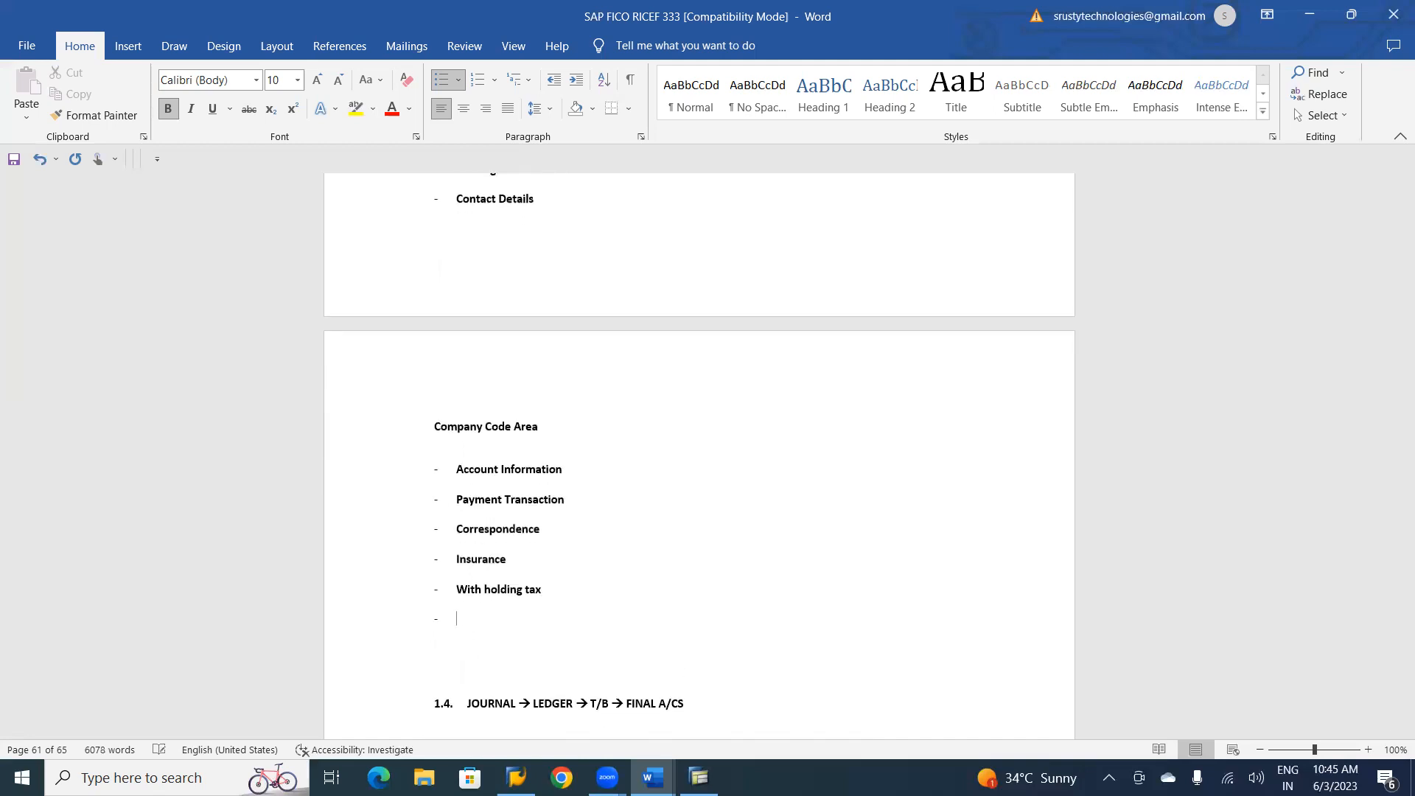
key("Return")
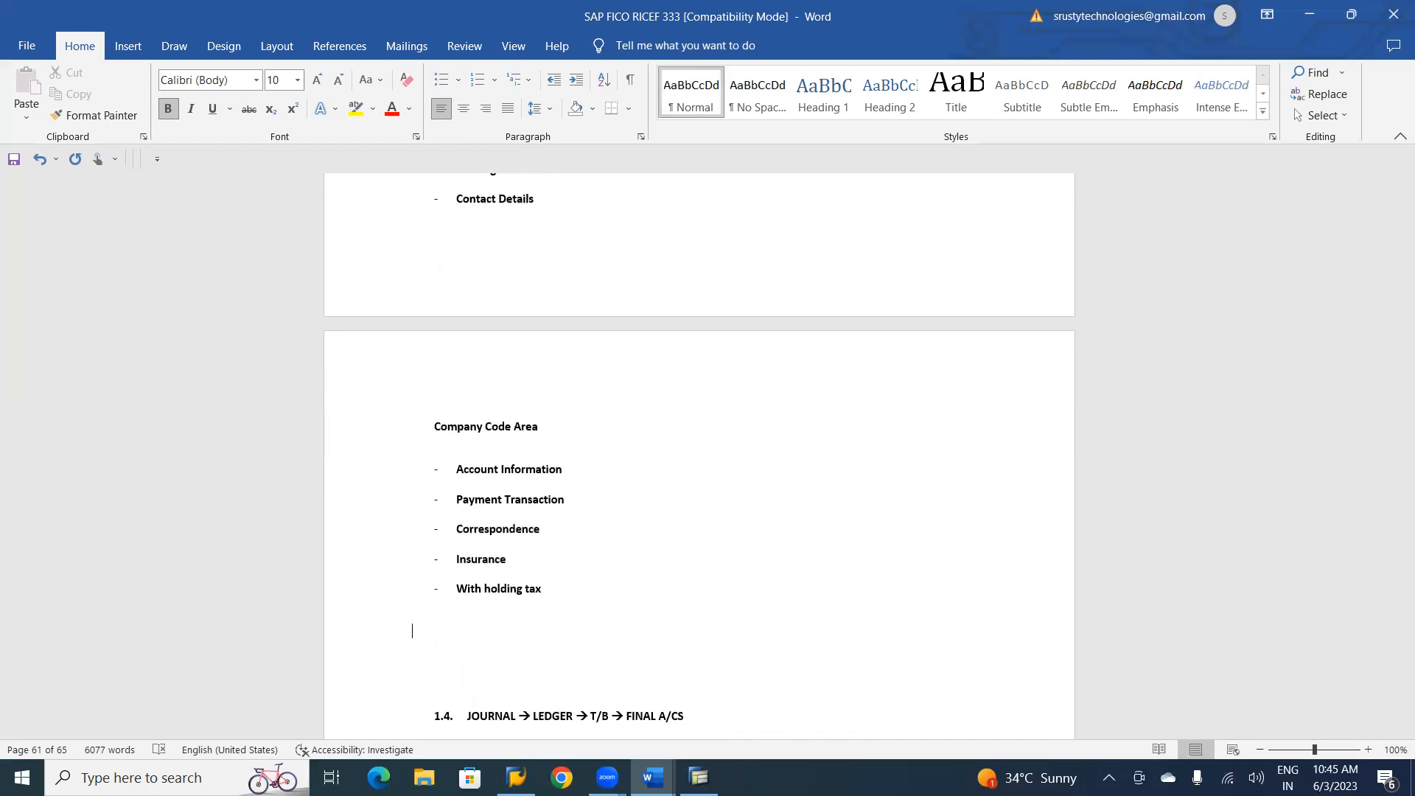
type("Sales Area (")
type("VD01)")
key("Return")
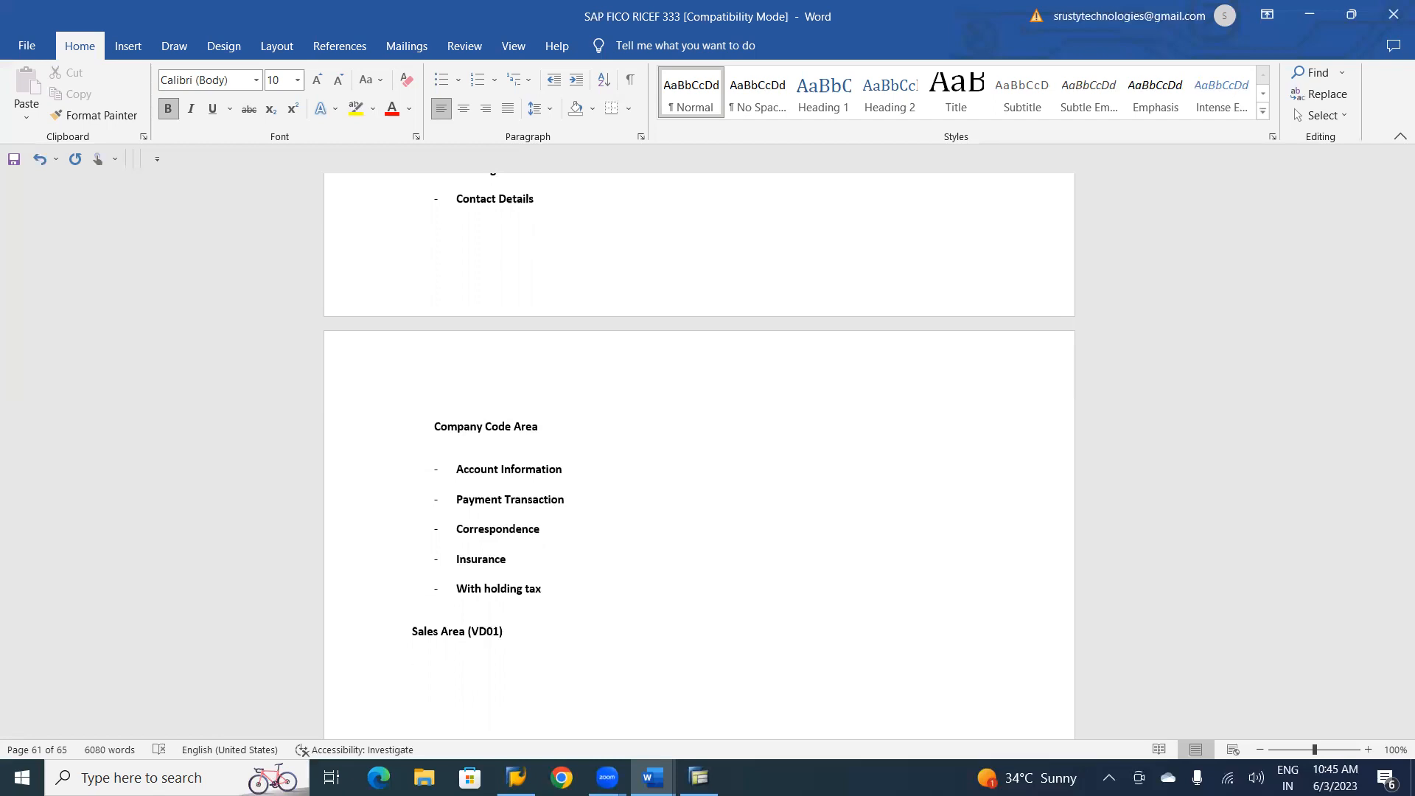
type("=>")
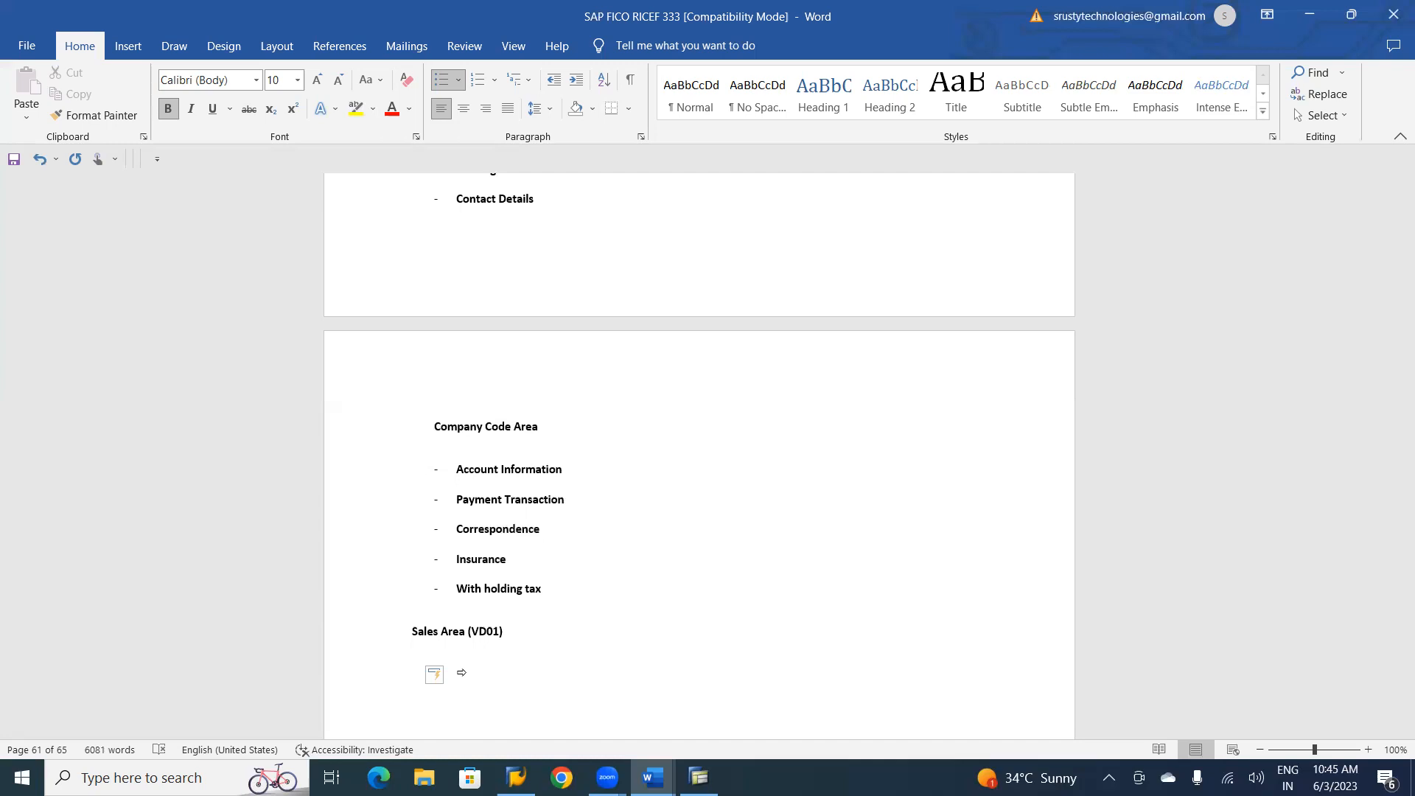
key("BackSpace")
key("BackSpace")
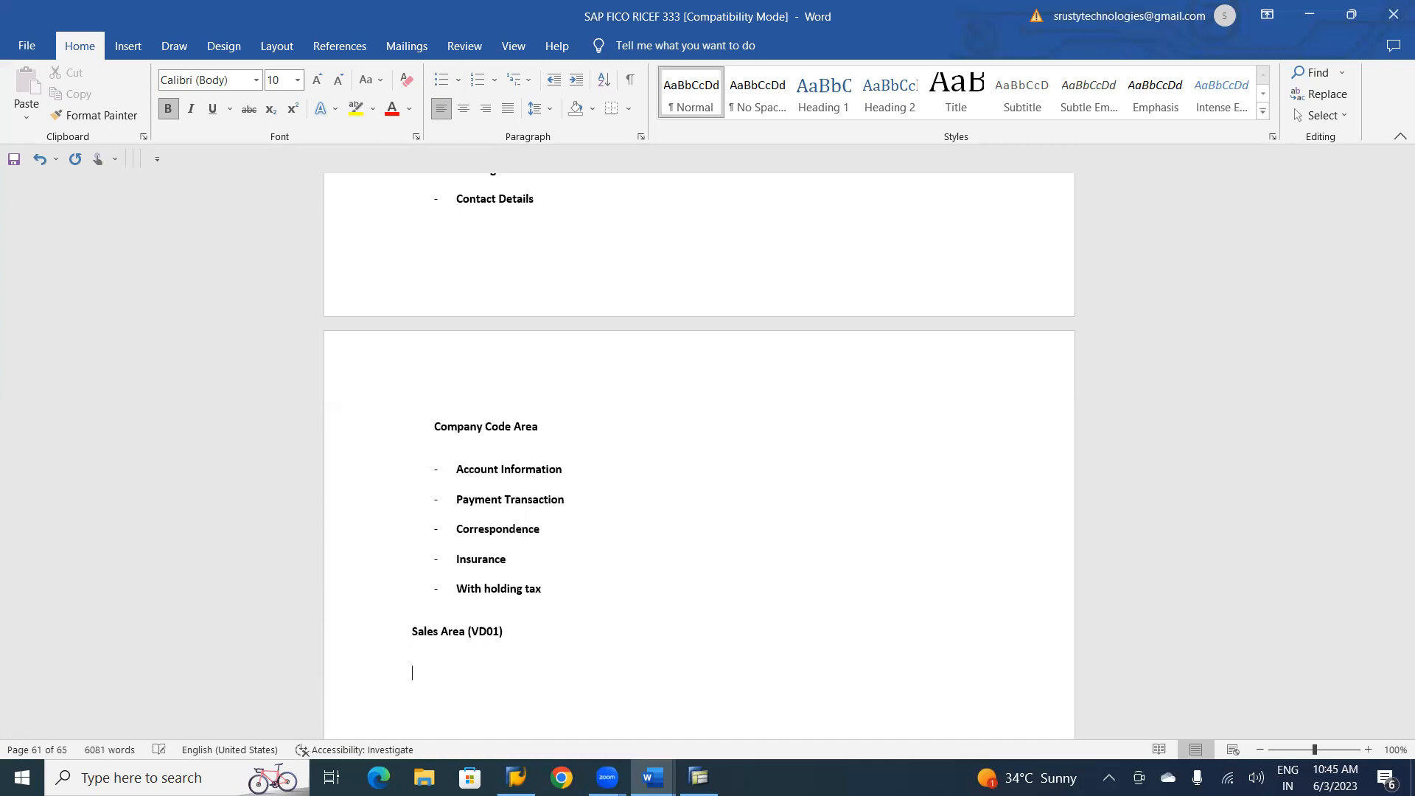
type("==")
key("BackSpace")
key("BackSpace")
Start a solid-arrow list under Sales Area (VD01) with the items "Customer Number" and "Sales Area".
type("--> sale")
key("BackSpace")
key("BackSpace")
key("BackSpace")
key("BackSpace")
type("C")
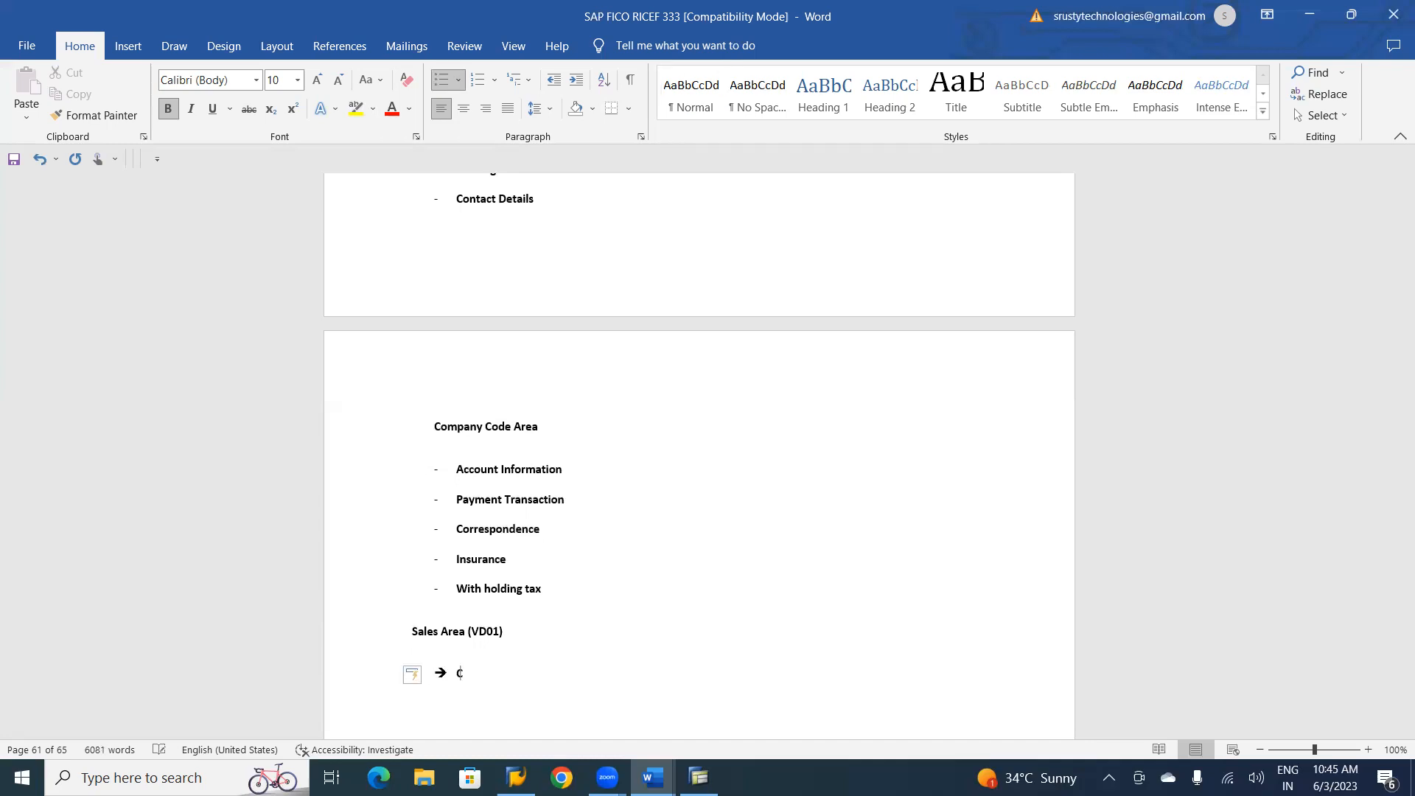
type("ustomer Number")
key("Return")
type("Sales Area")
key("Return")
Start an indented hollow-arrow sublist under the Sales Area item with "Sales Organisation".
key("BackSpace")
key("BackSpace")
key("Return")
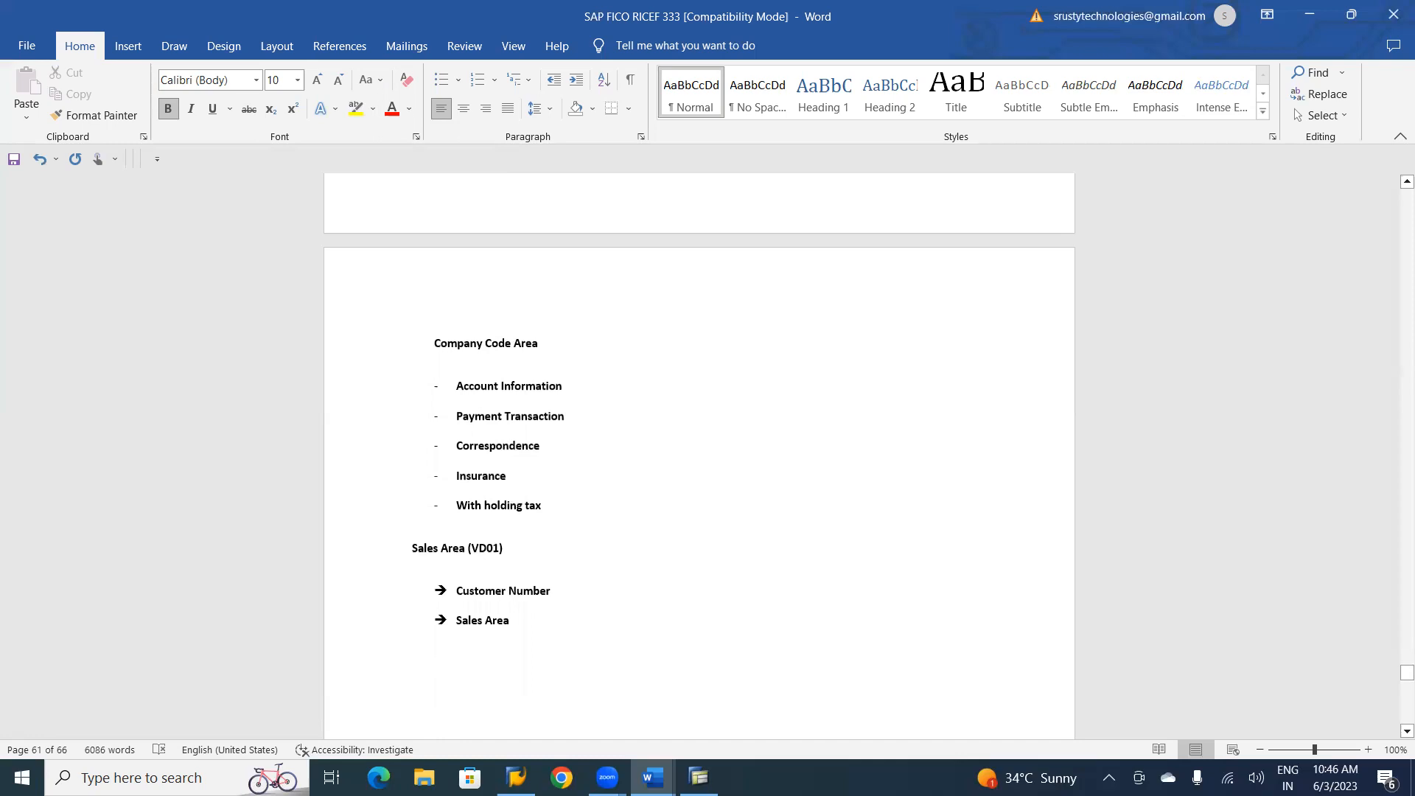
left_click(456, 620)
left_click(435, 662)
type("=>")
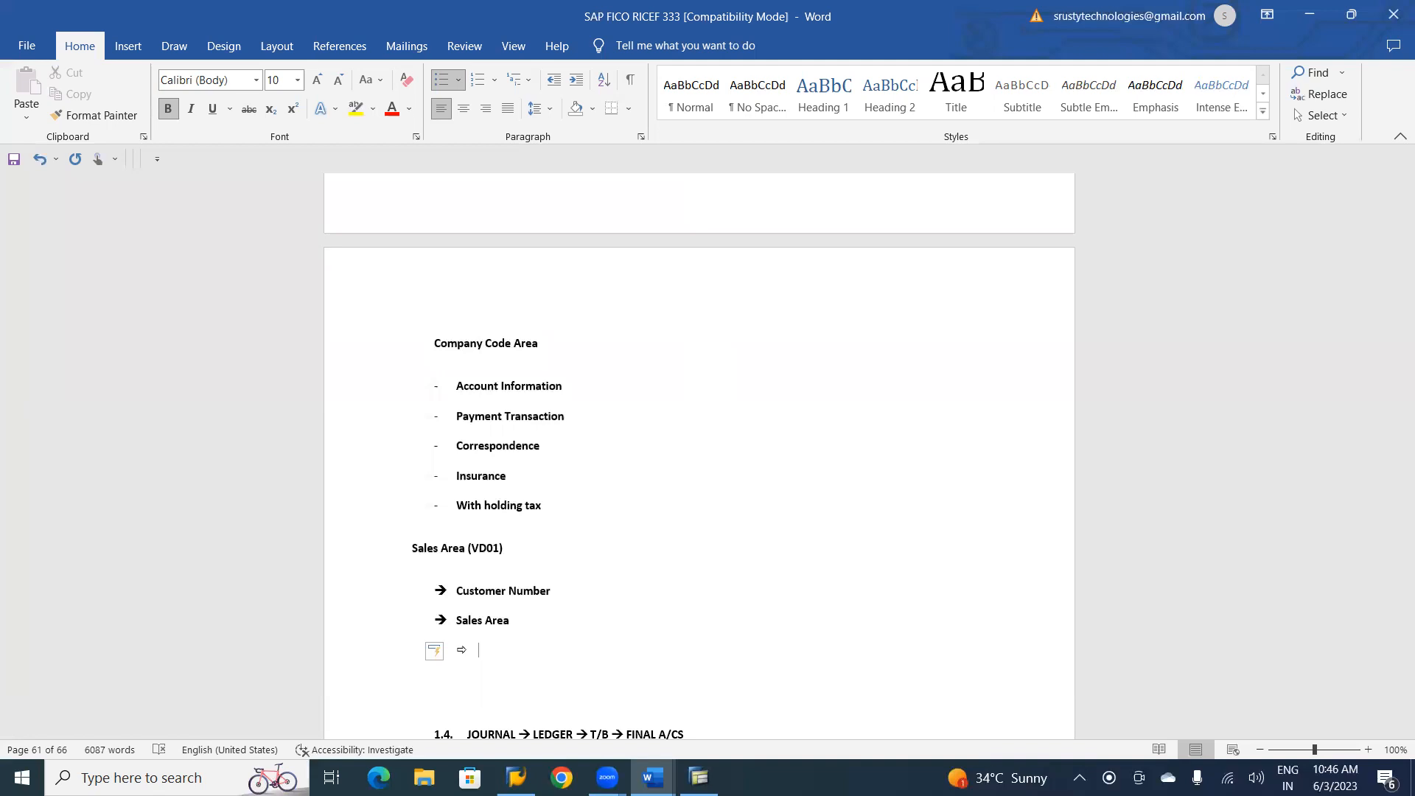
type("Sales Organisation")
key("Return")
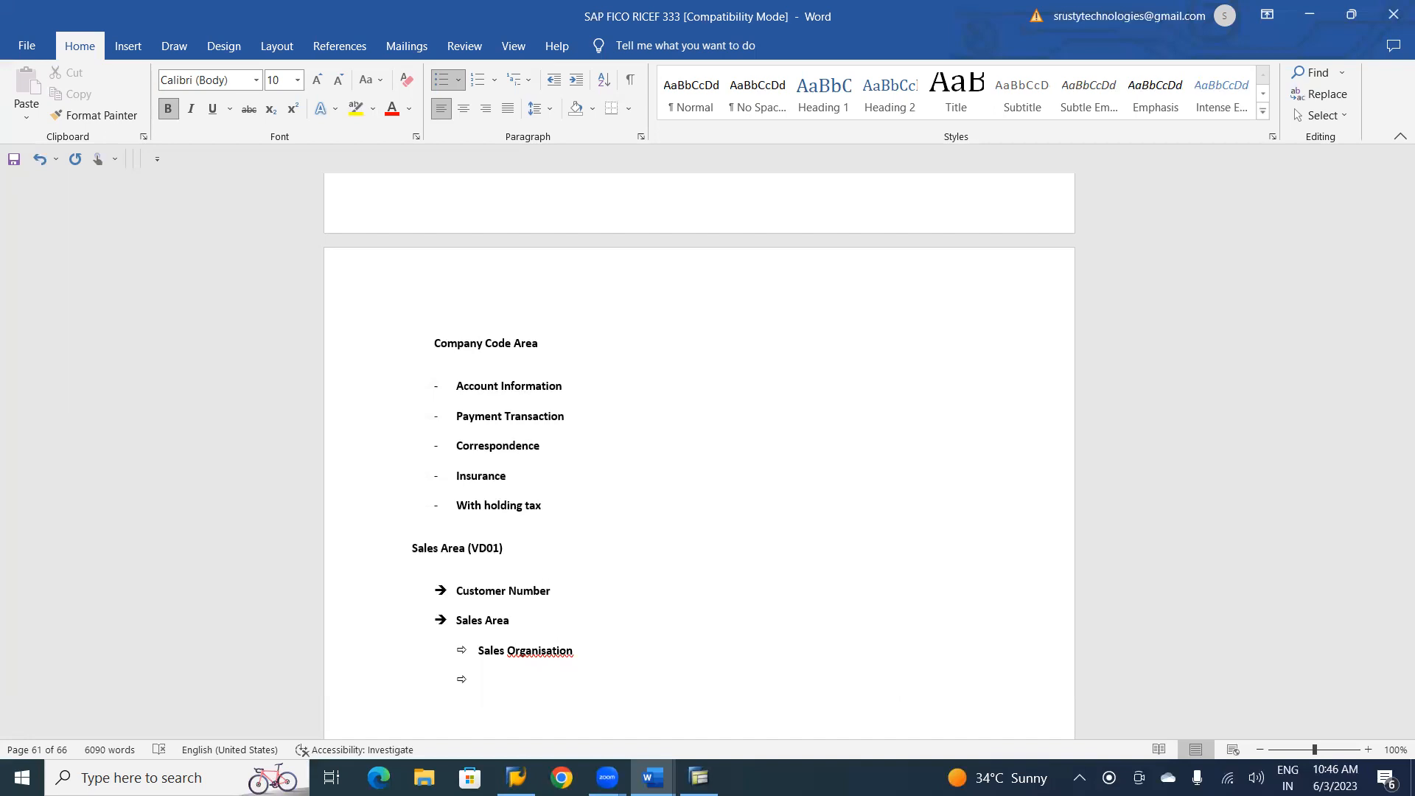
Add the items "Distribution Channel" and "Division" to the sublist under Sales Area.
type("Distribution Channel")
key("Return")
type("Division")
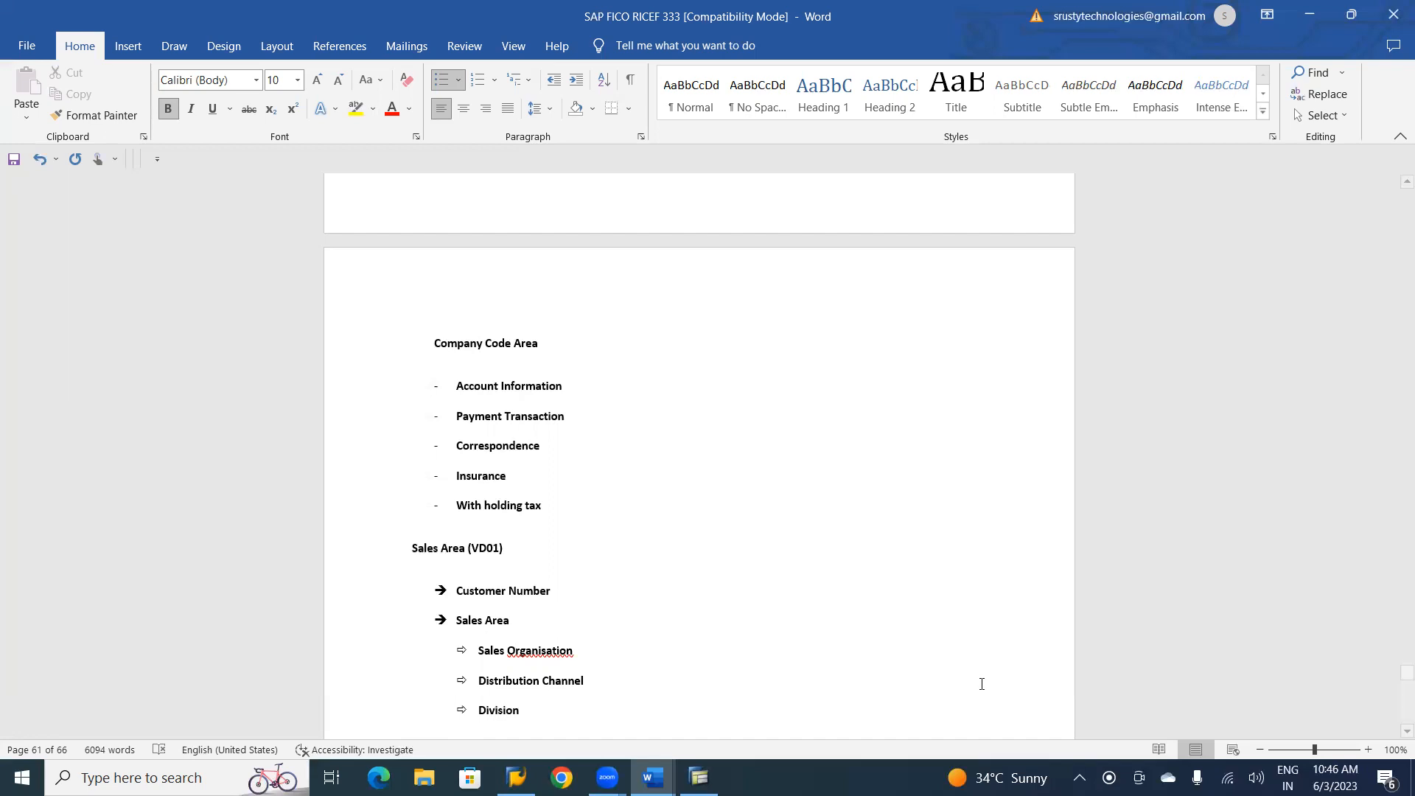
Correct the spelling of "Organisation" to "Organization" in the Sales Area sublist.
right_click(547, 649)
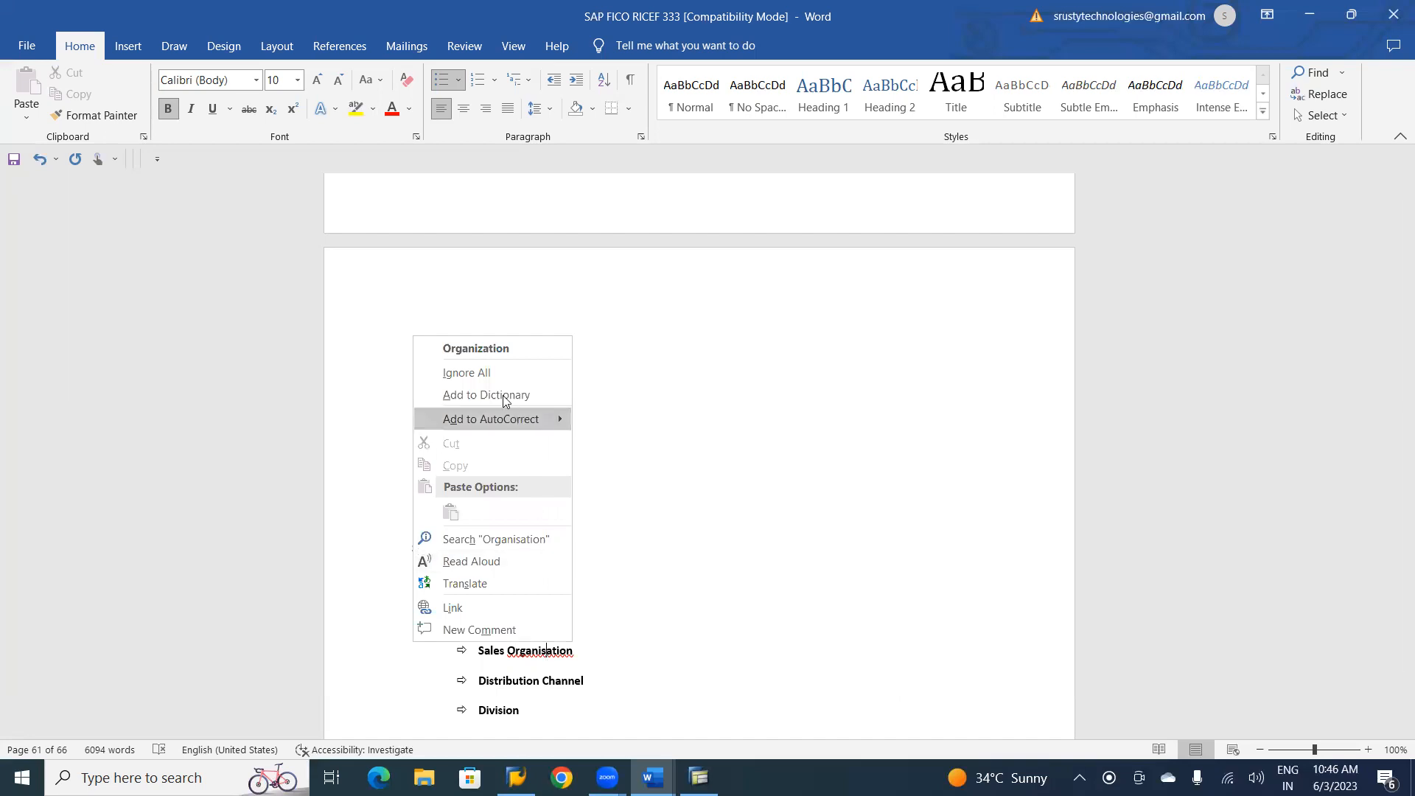
left_click(491, 351)
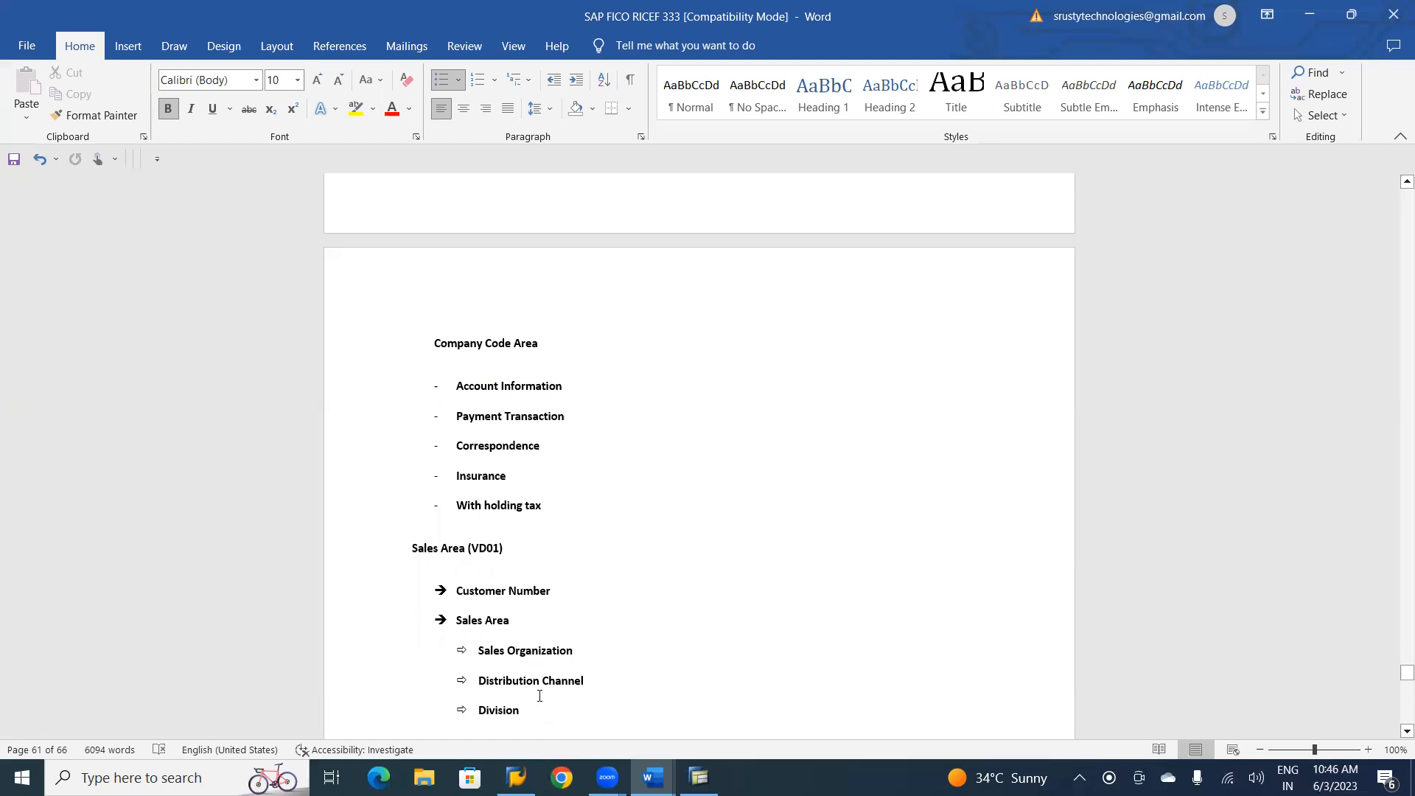
key("Return")
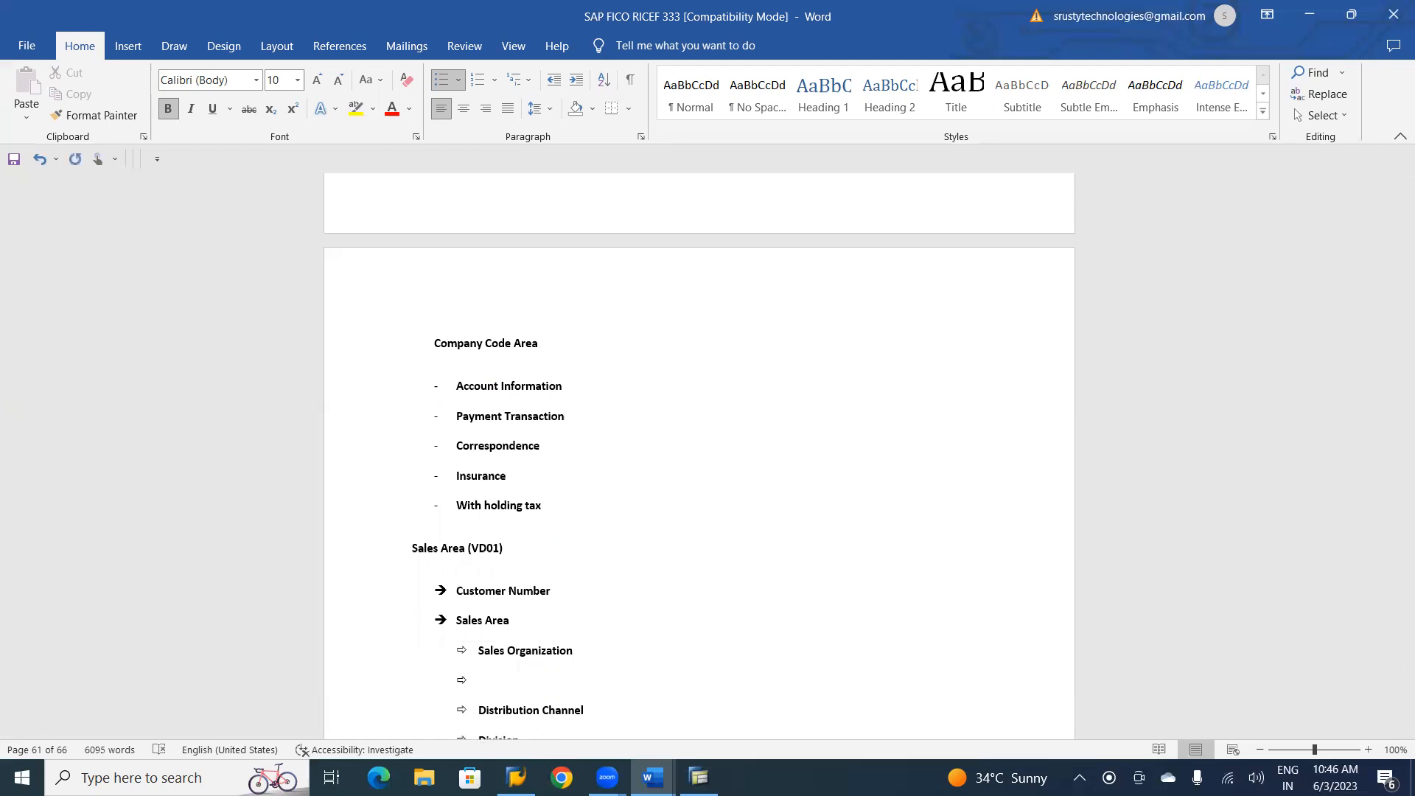
key("ctrl+z")
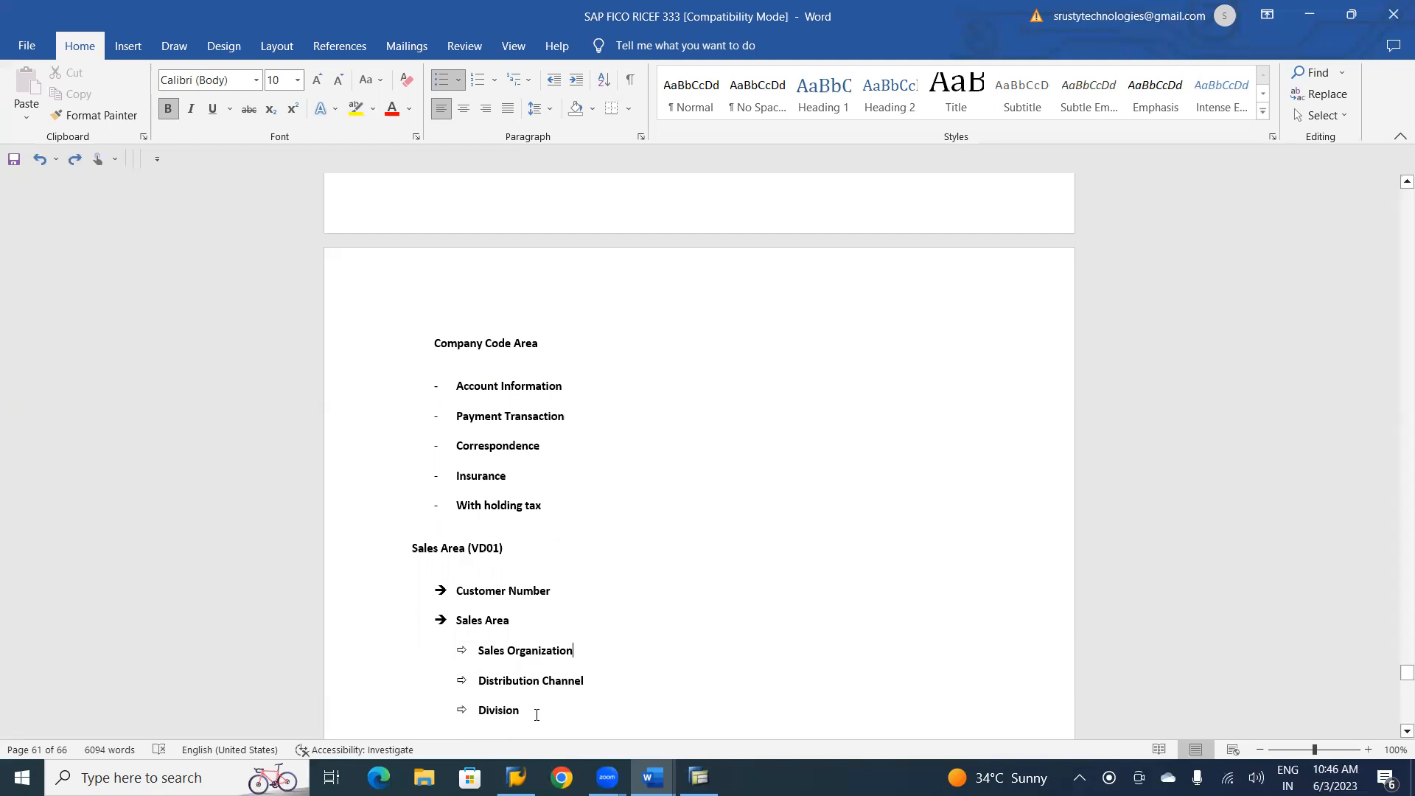
Add "Customer Group" after Division as a solid-arrow item at the same level as Sales Area.
key("Return")
key("BackSpace")
key("BackSpace")
key("BackSpace")
type("> ")
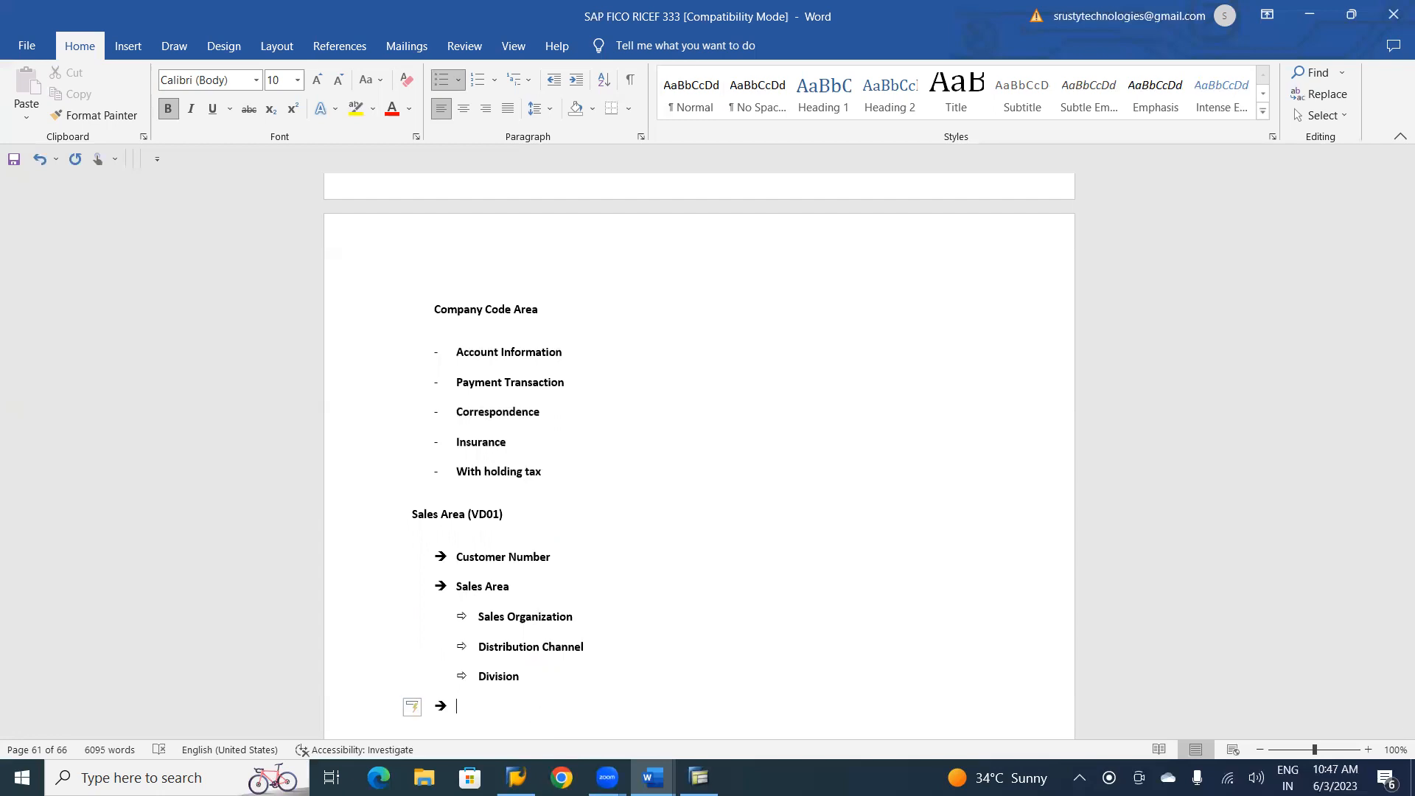
type("Customer Group")
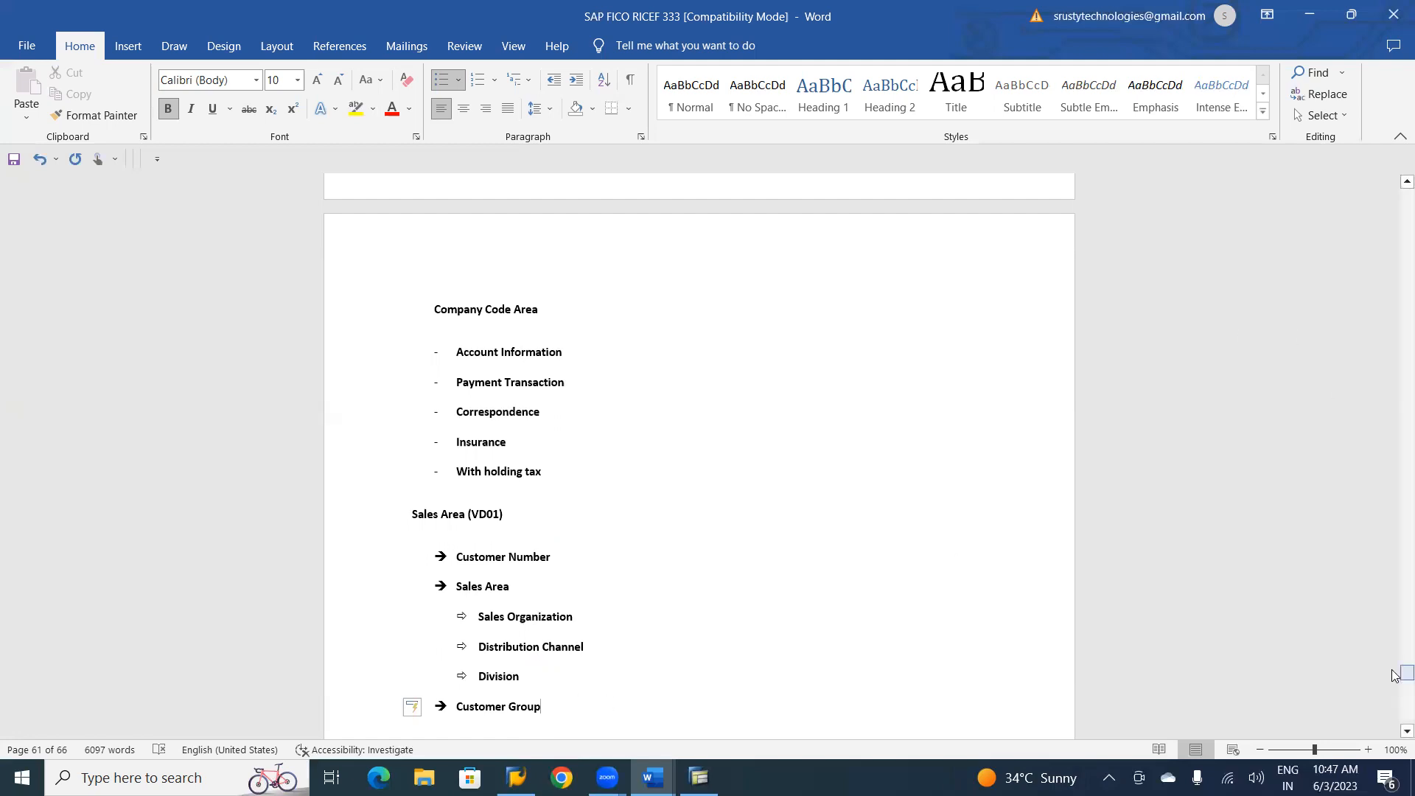
Copy the General Data heading with its list below the Sales Area's Customer Group item and start another bullet after "Contact Details".
scroll(1395, 676, "up", 5)
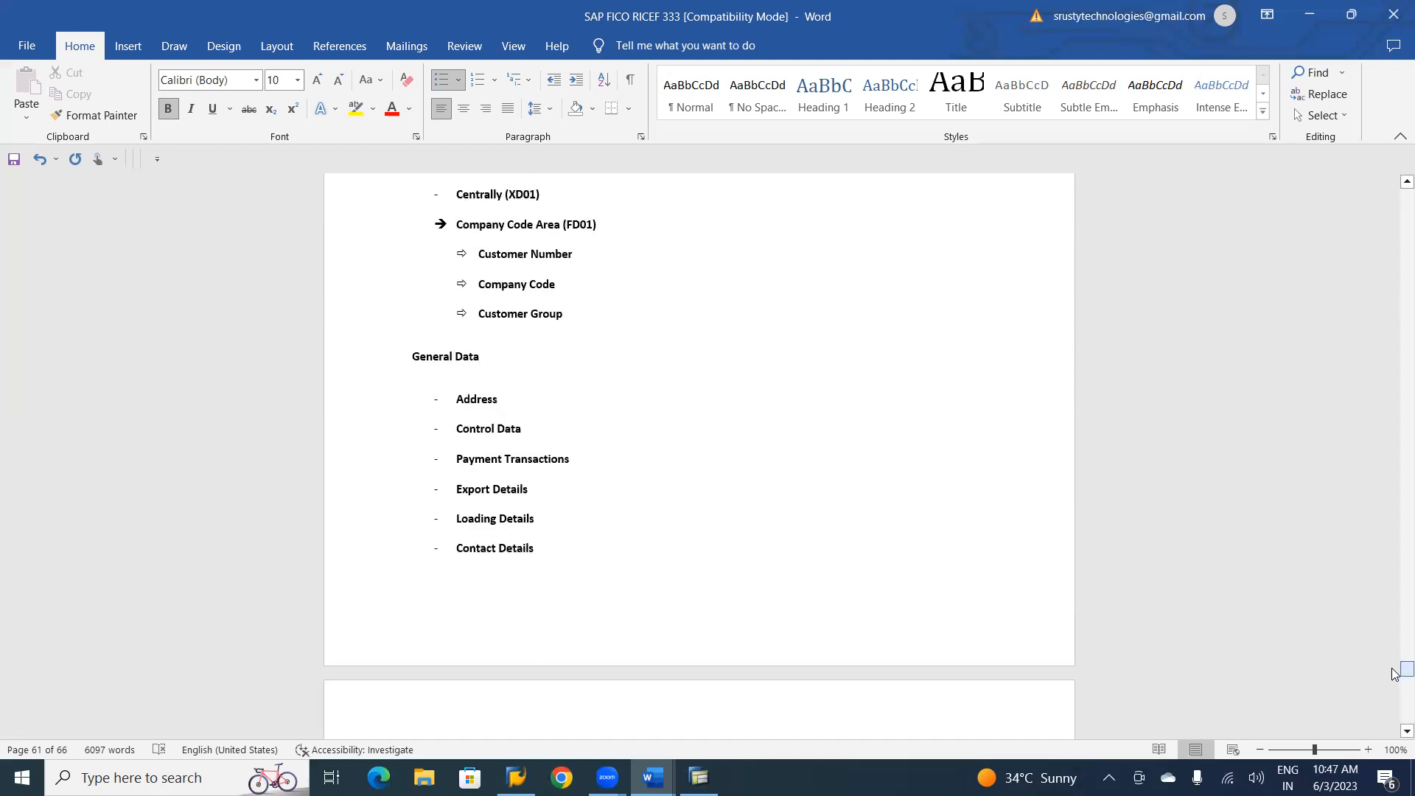
left_click_drag(546, 545, 404, 375)
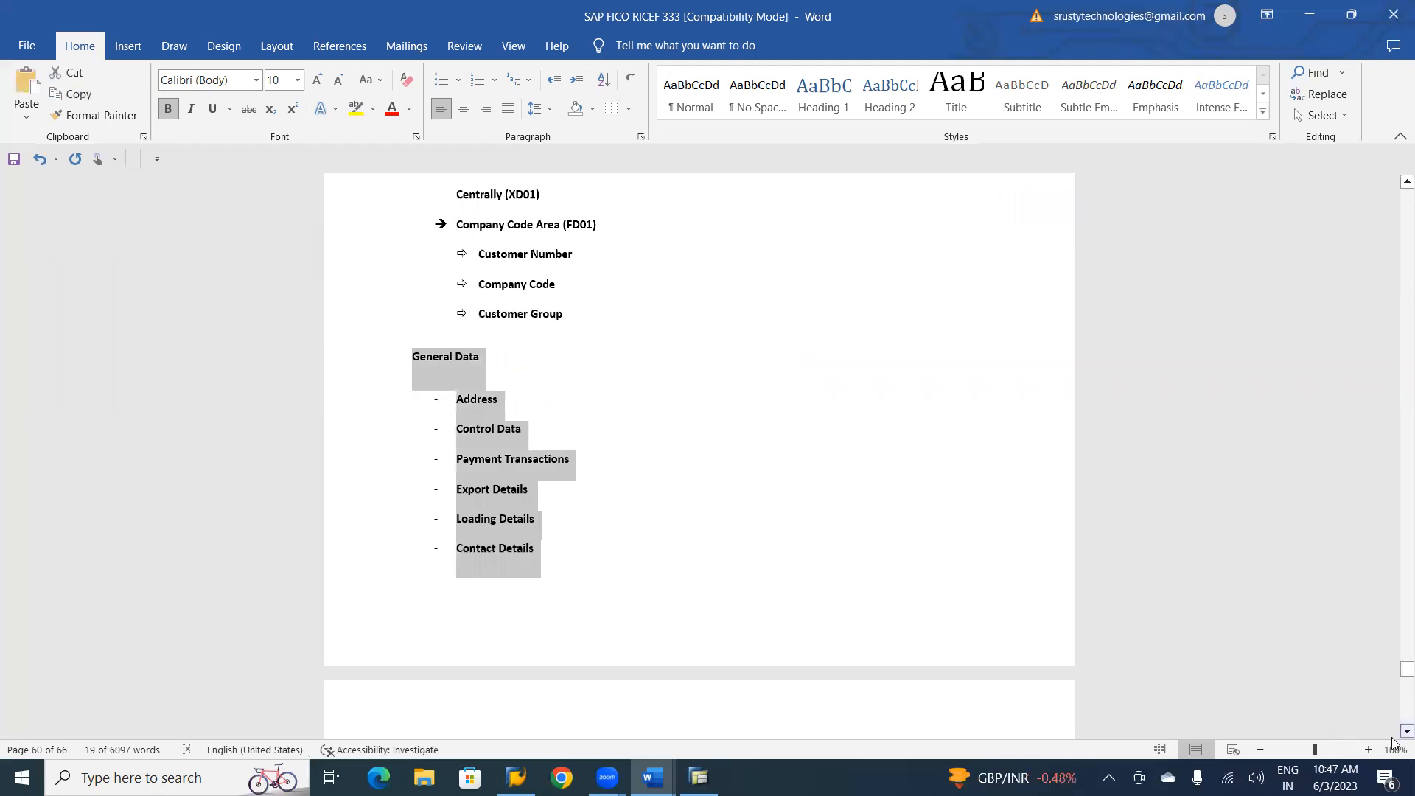
scroll(1393, 741, "down", 2)
scroll(1393, 741, "down", 8)
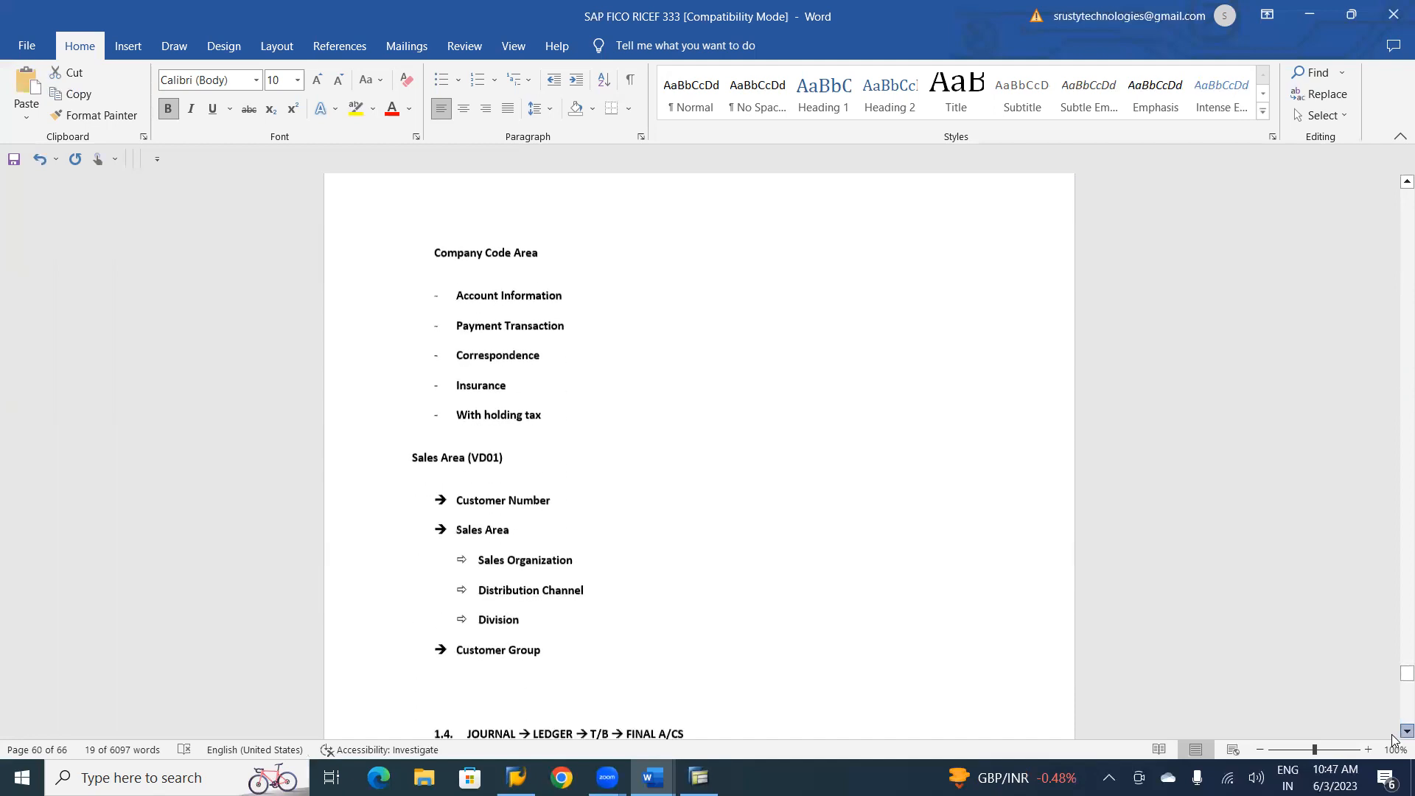
scroll(1393, 738, "down", 2)
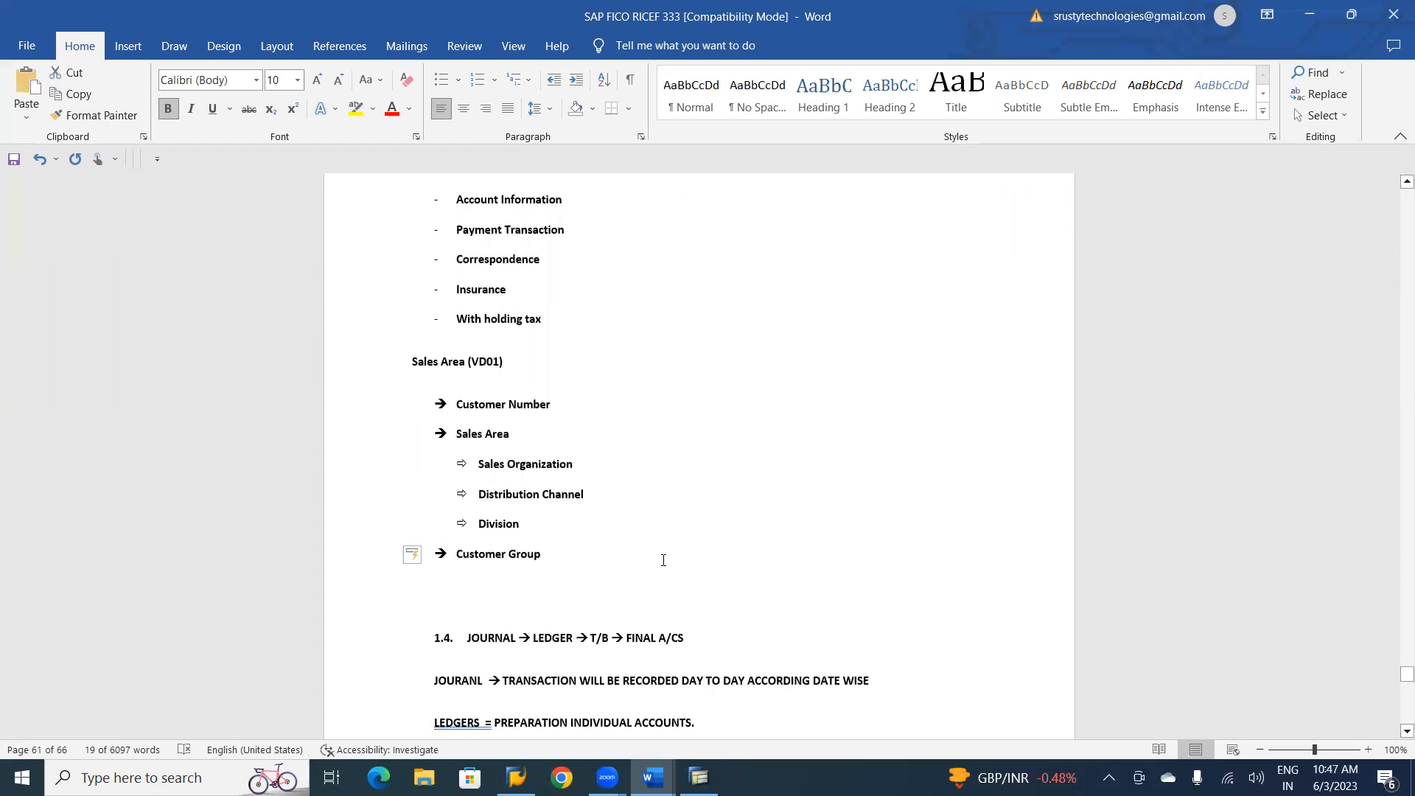
left_click(641, 554)
key("Return")
key("BackSpace")
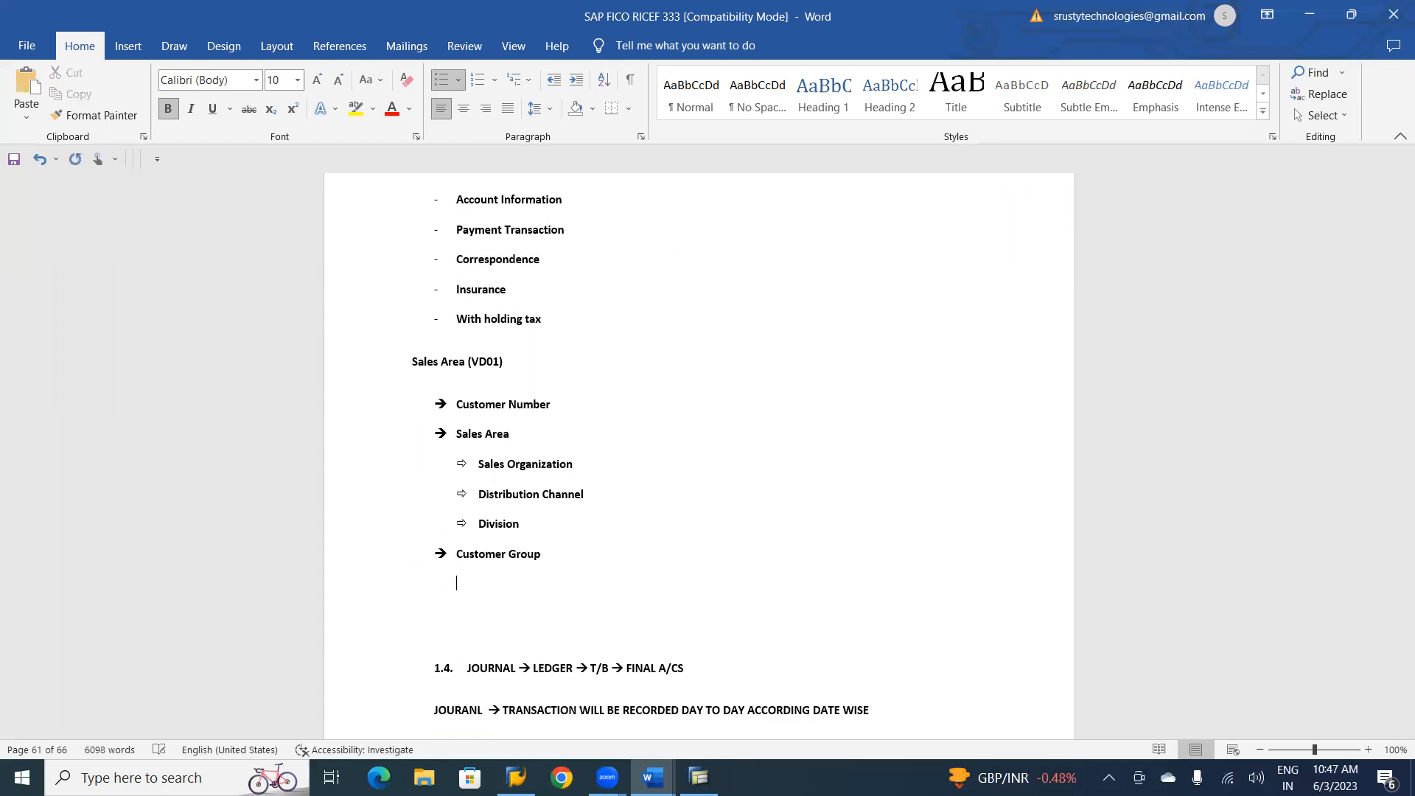
type("General Data -\tAddress -\tControl Data -\tPayment Transactions -\tExport Details -\tLoading Details -\tContact Details")
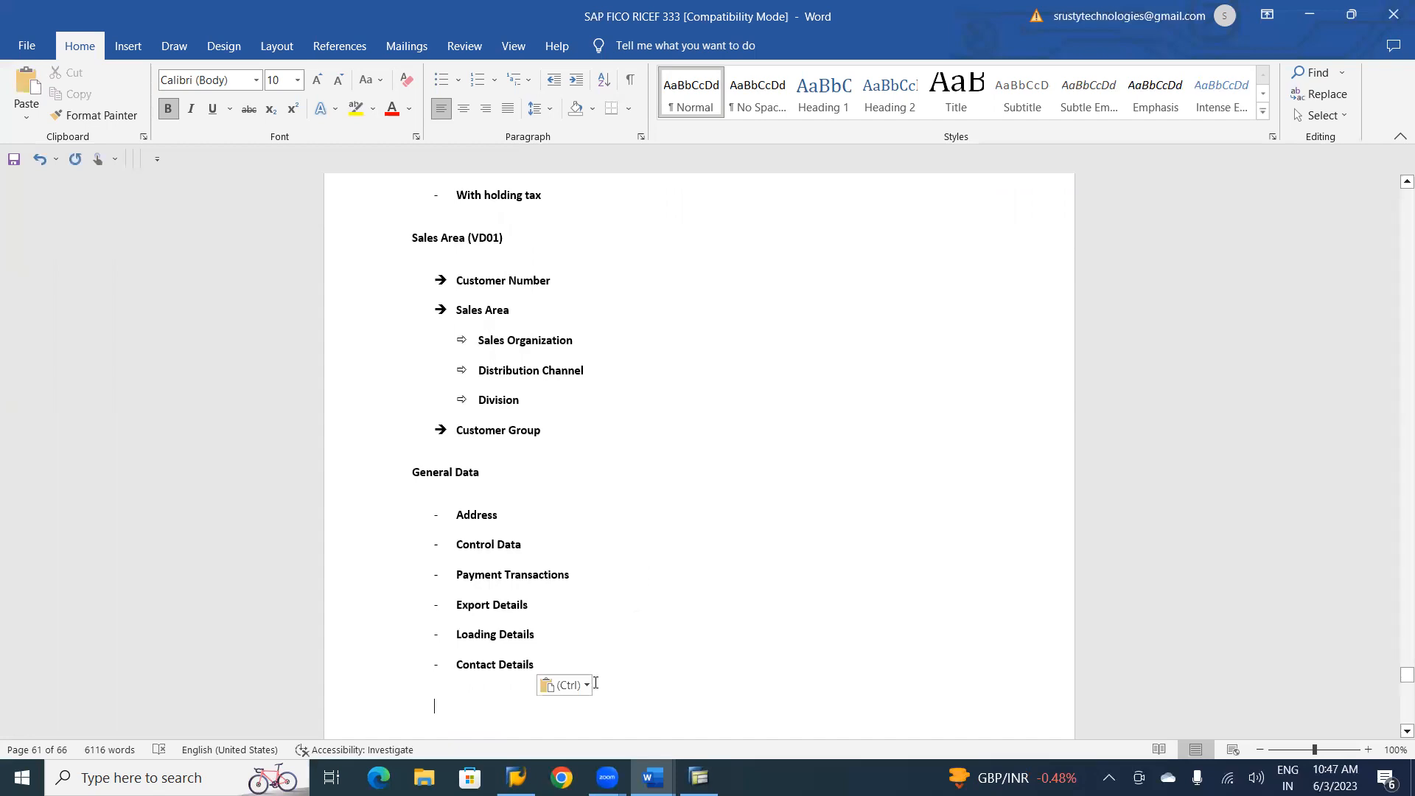
left_click(573, 666)
key("Return")
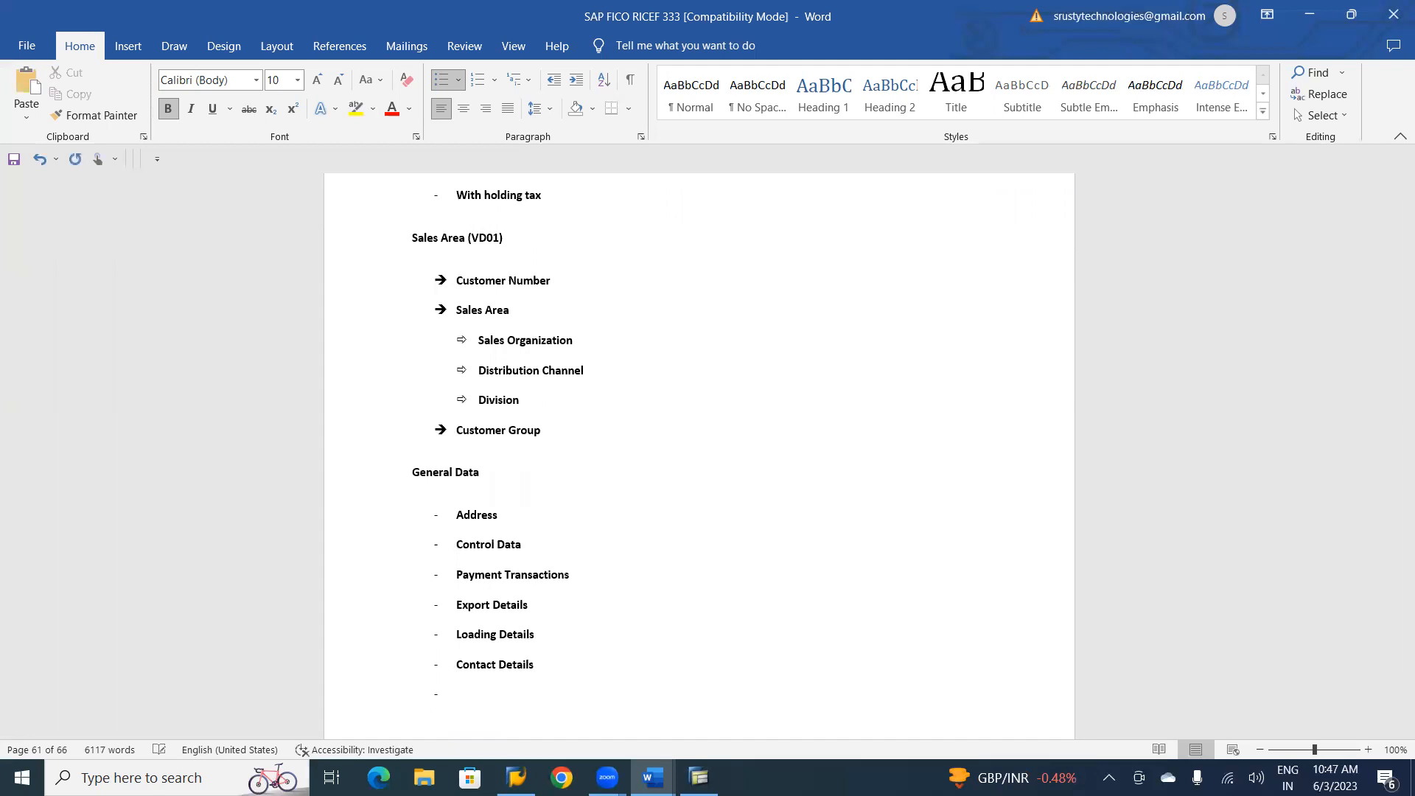
Add a "Sales Data" heading below the copied General Data list, with "Sales Information" as its first dash item.
key("Return")
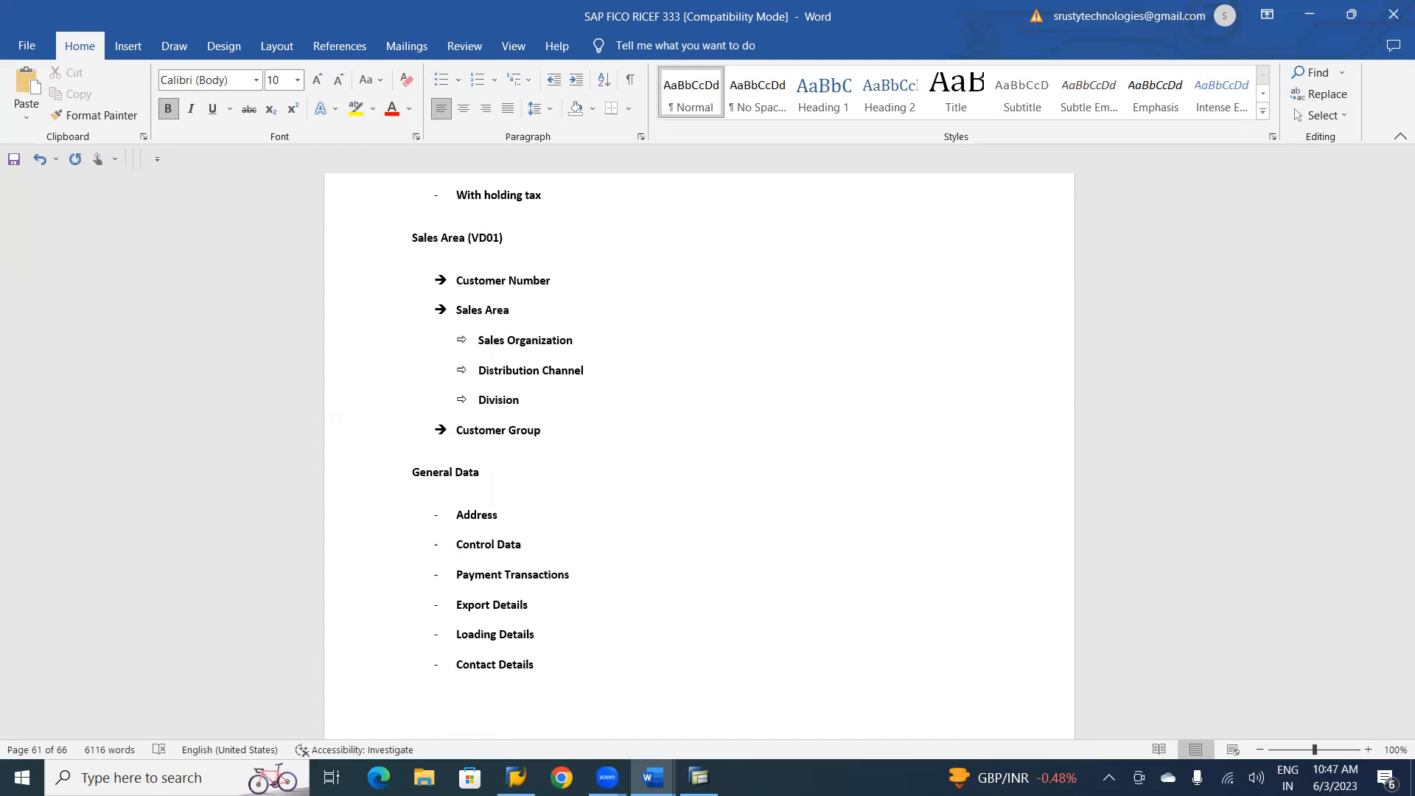
type("Sales Data")
scroll(698, 456, "down", 1)
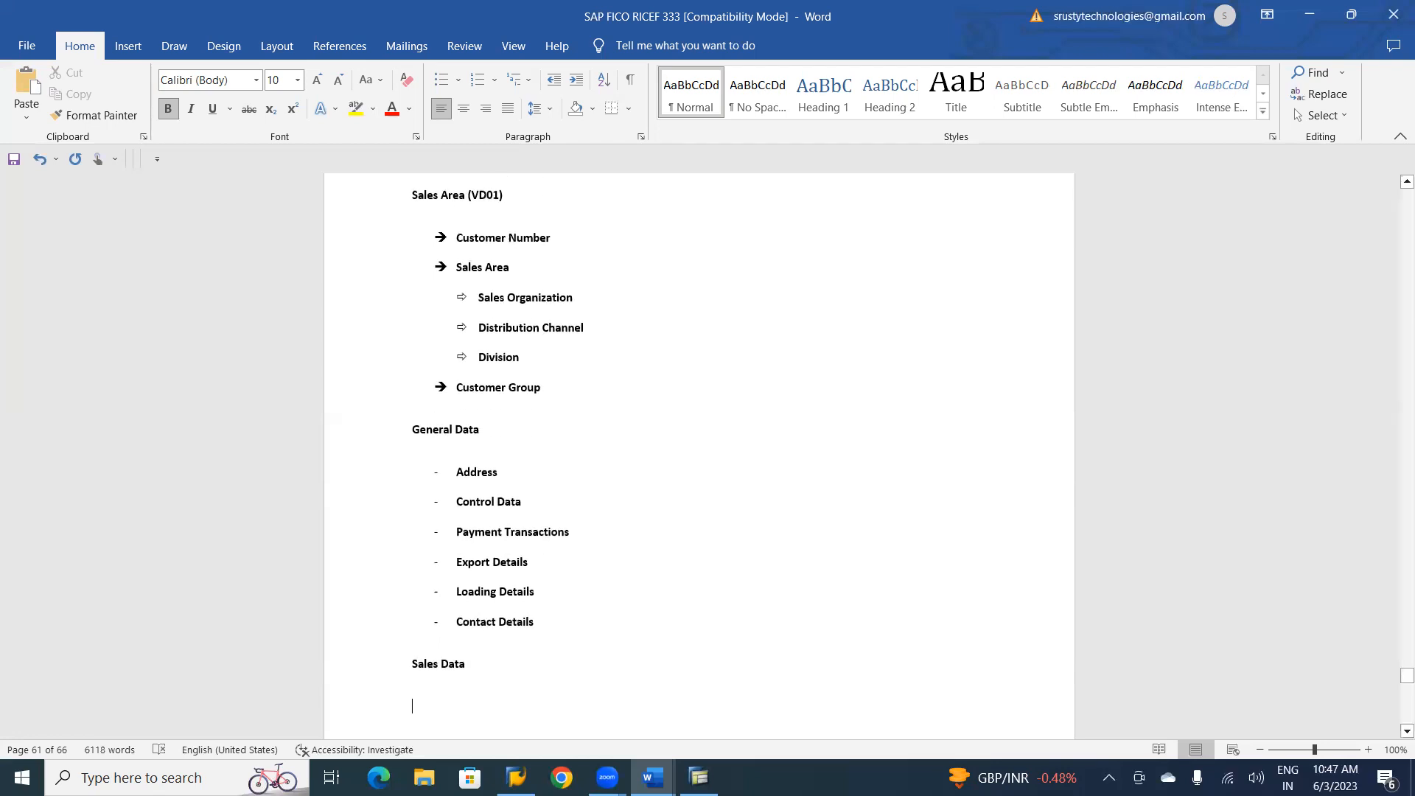
type("- ")
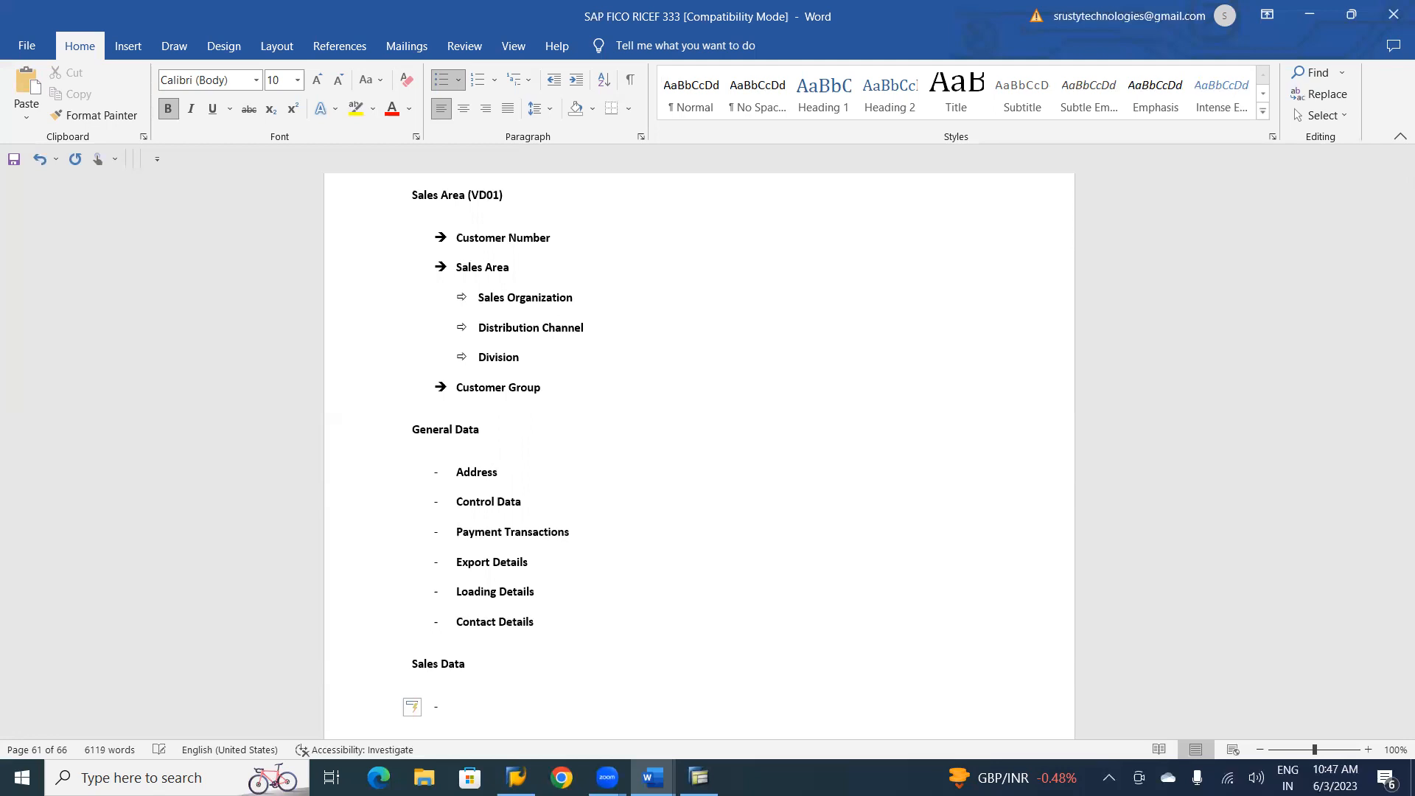
type("Sales Information")
key("Return")
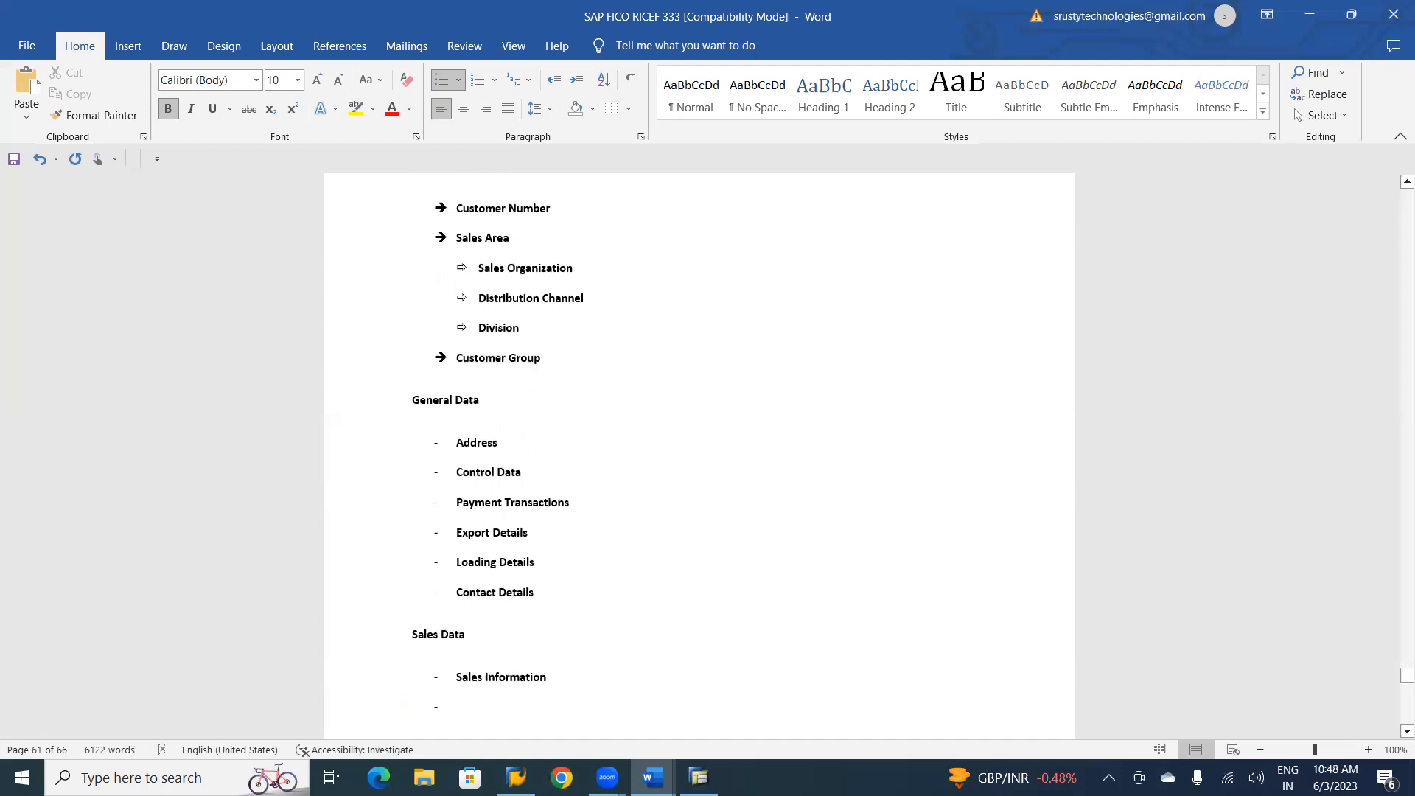
Add the dash items "Shipping Details" and "Billing Details" to the Sales Data list.
type("S")
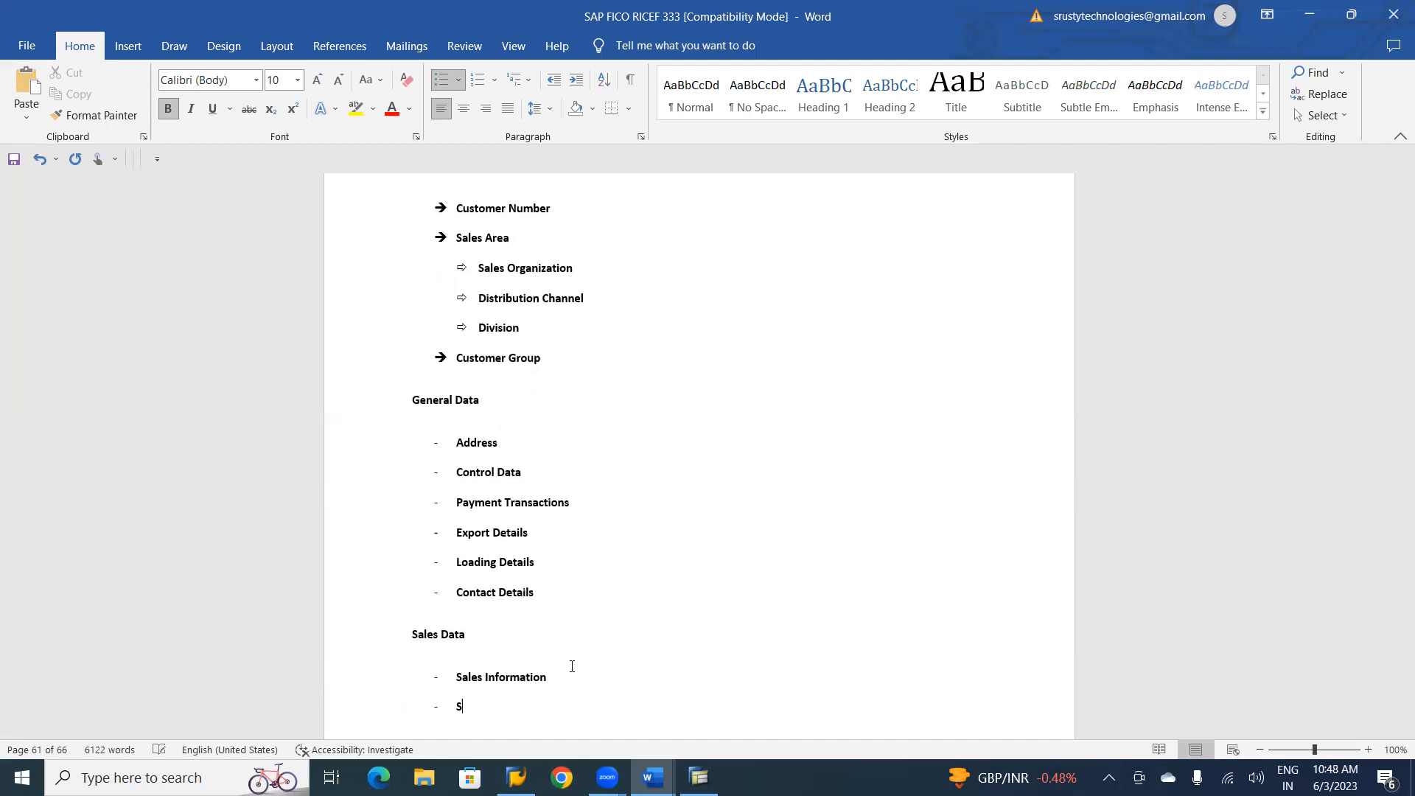
type("hipping Details")
key("Return")
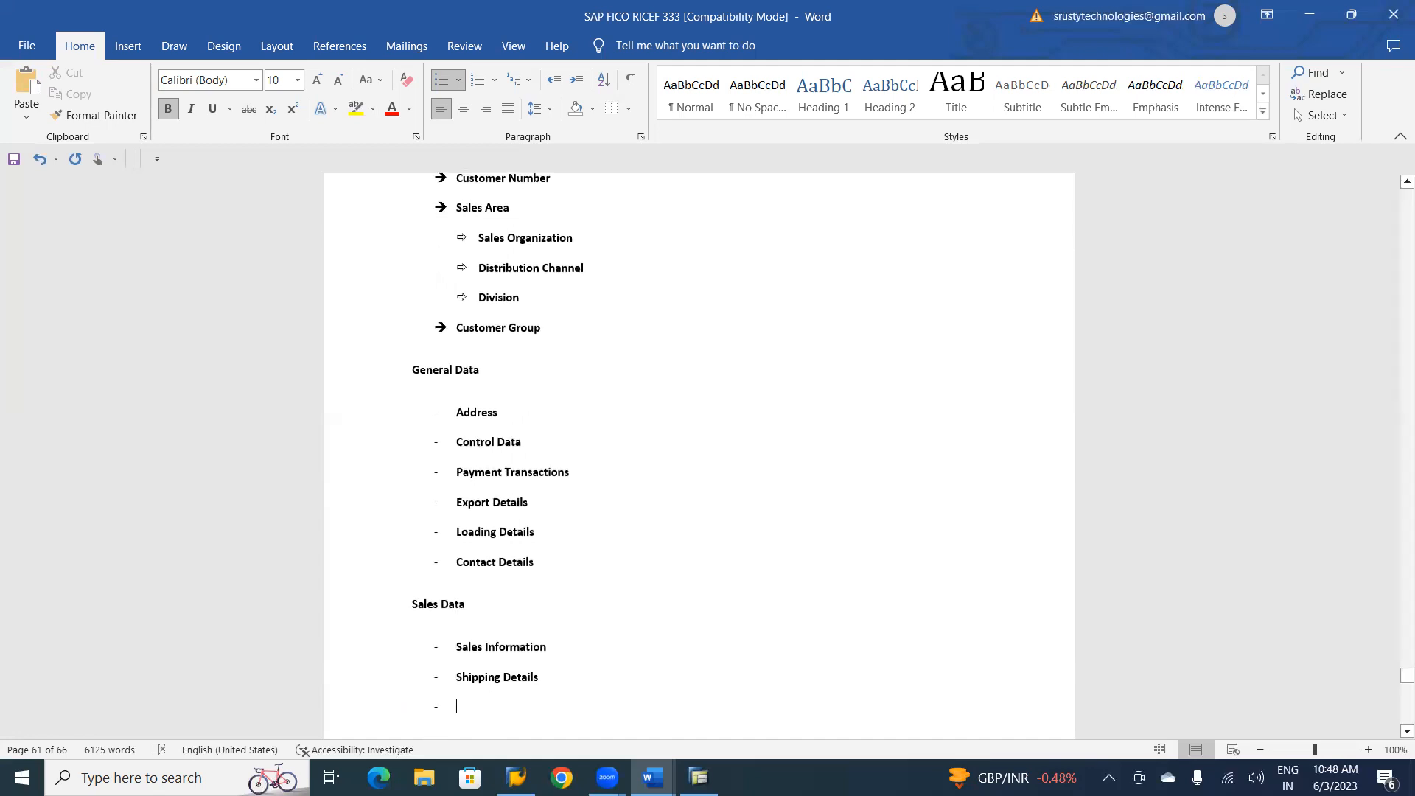
type("Billing")
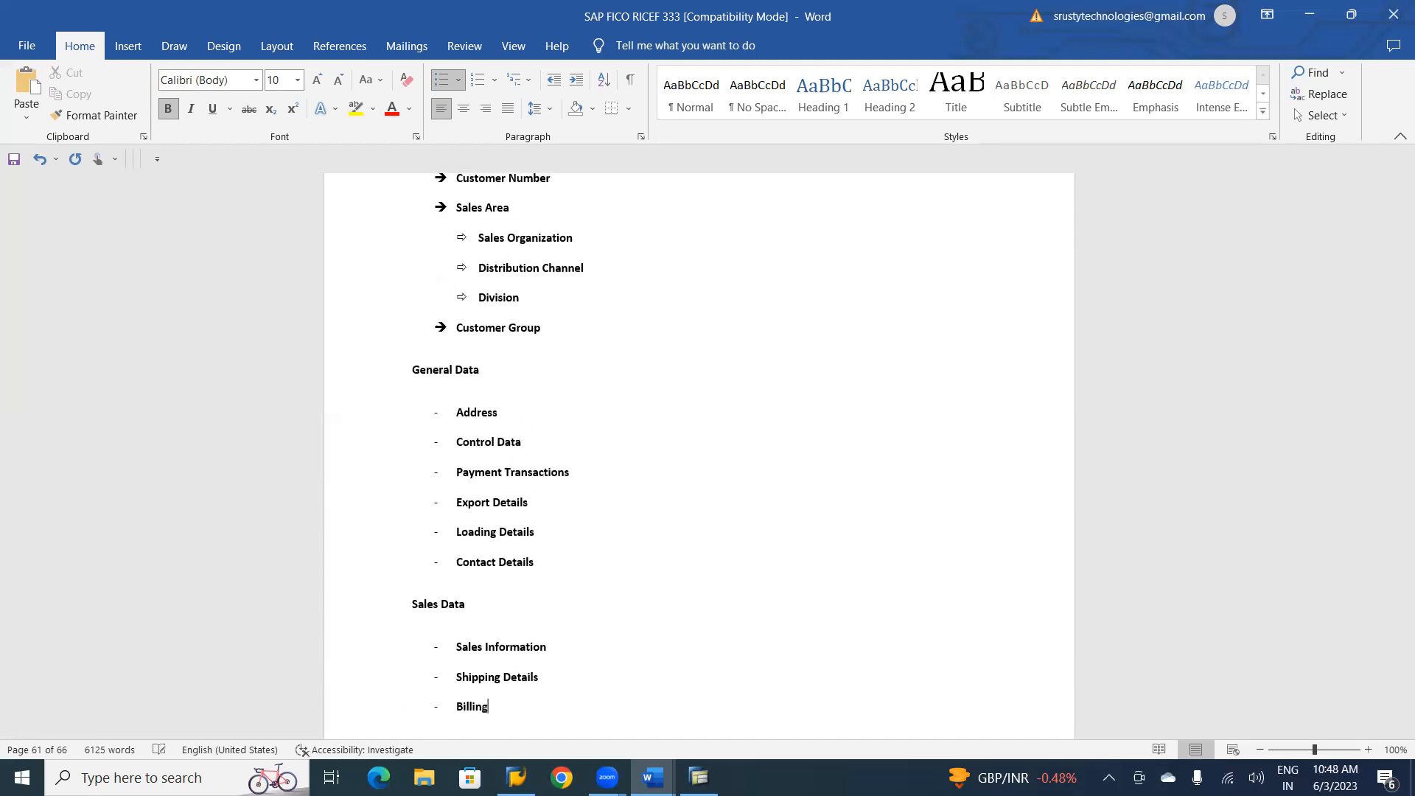
type(" Details")
key("Return")
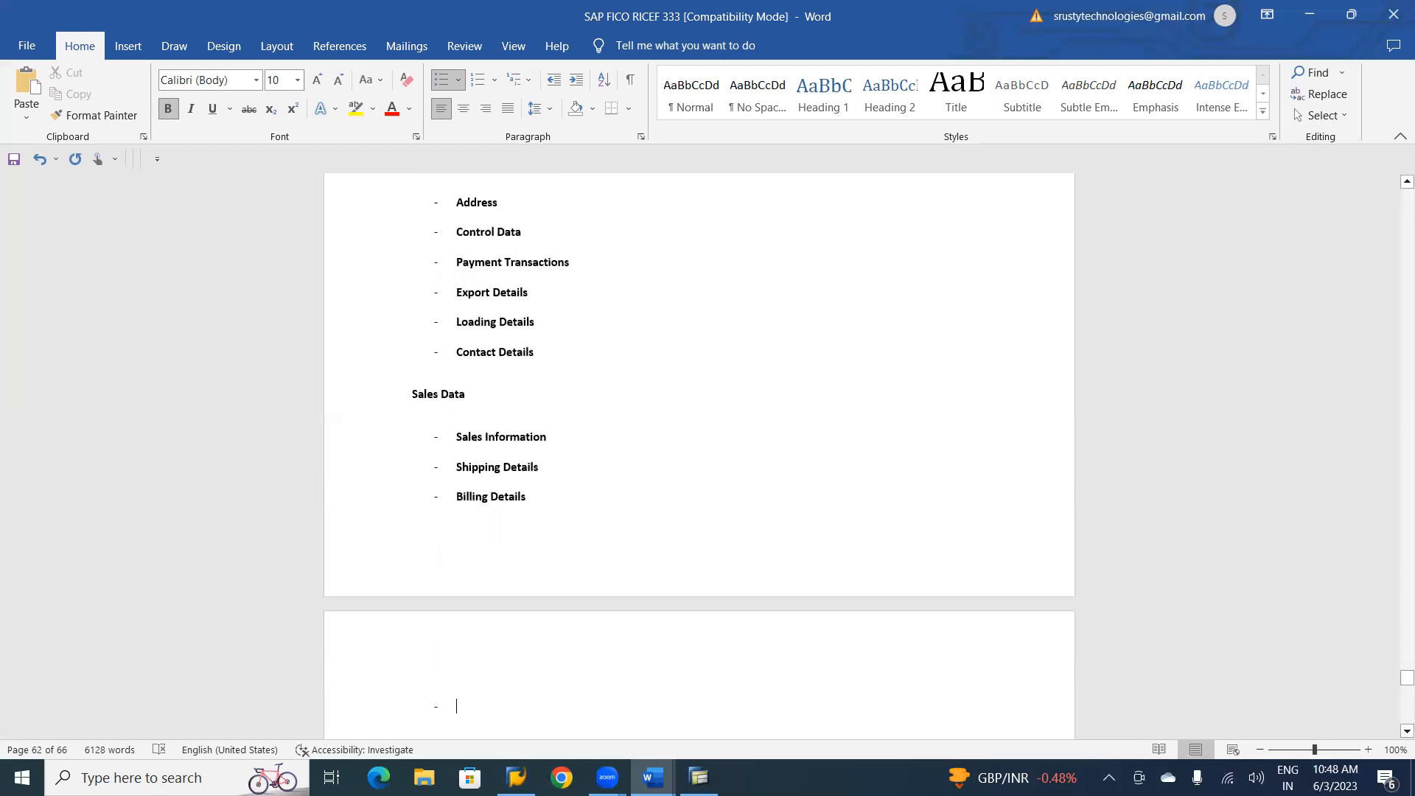
Add "- Partner Function" as the last item of the Sales Data list and end the list.
type("- Pa")
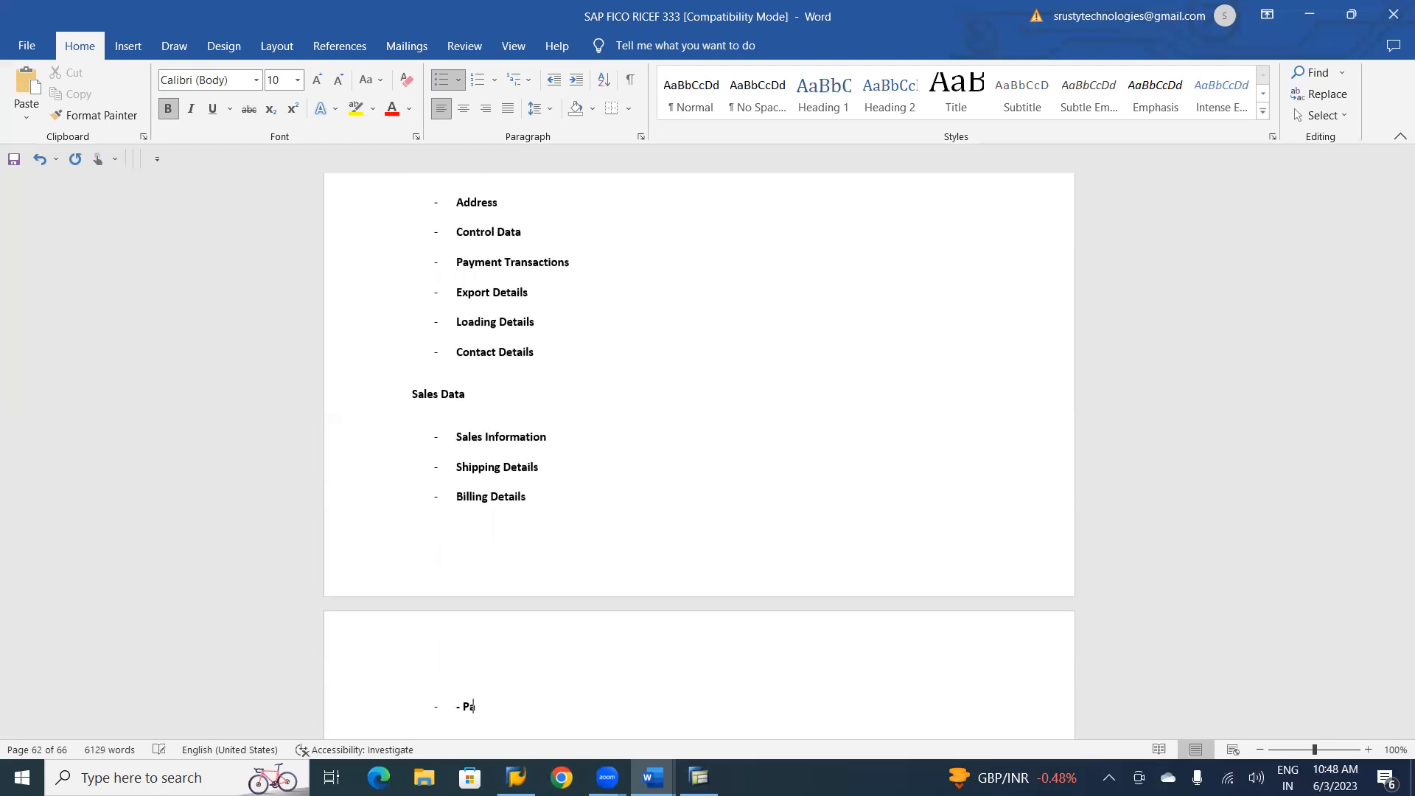
type("rtner Function")
key("Return")
key("Return")
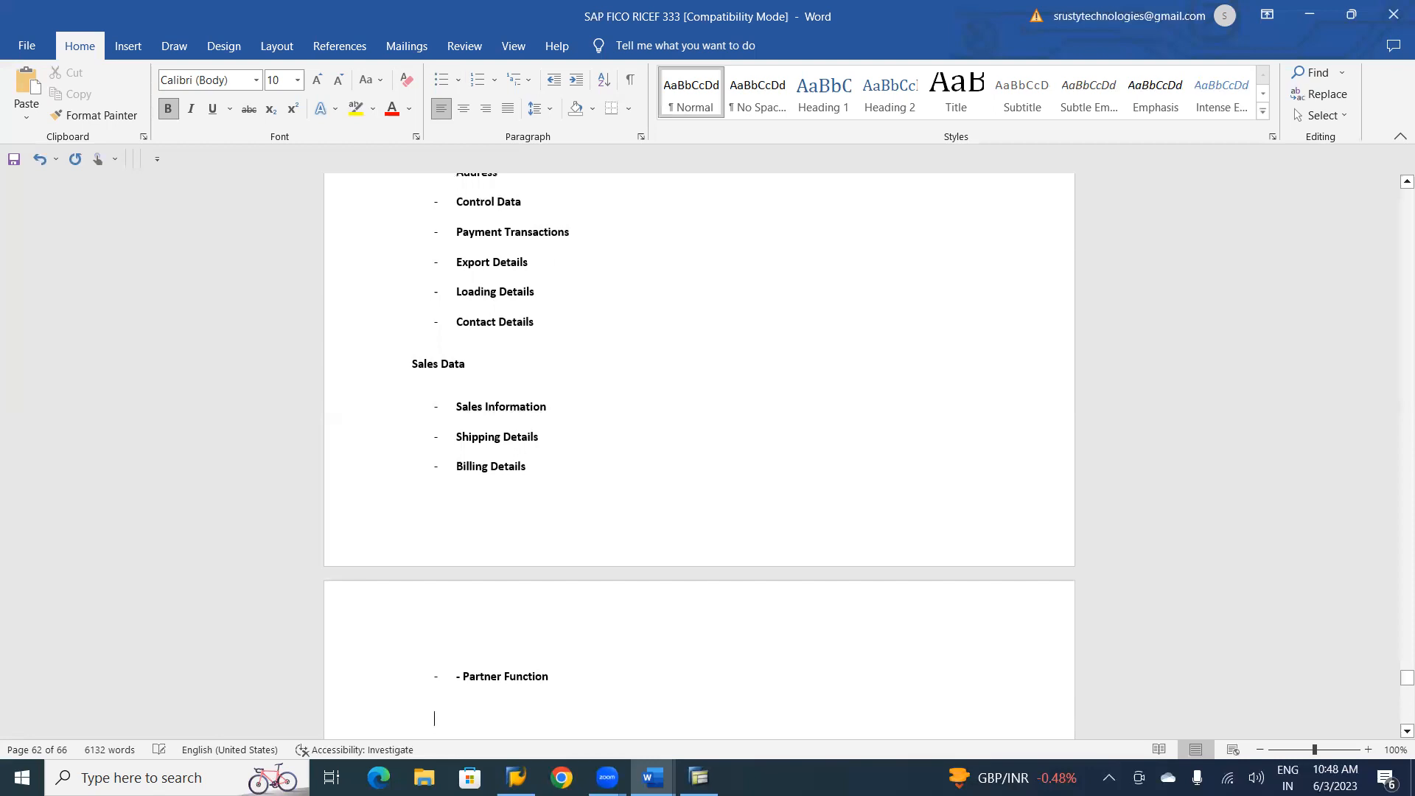
Add the heading "Centrally (XD01)" below the Sales Data list.
type("Centrally ")
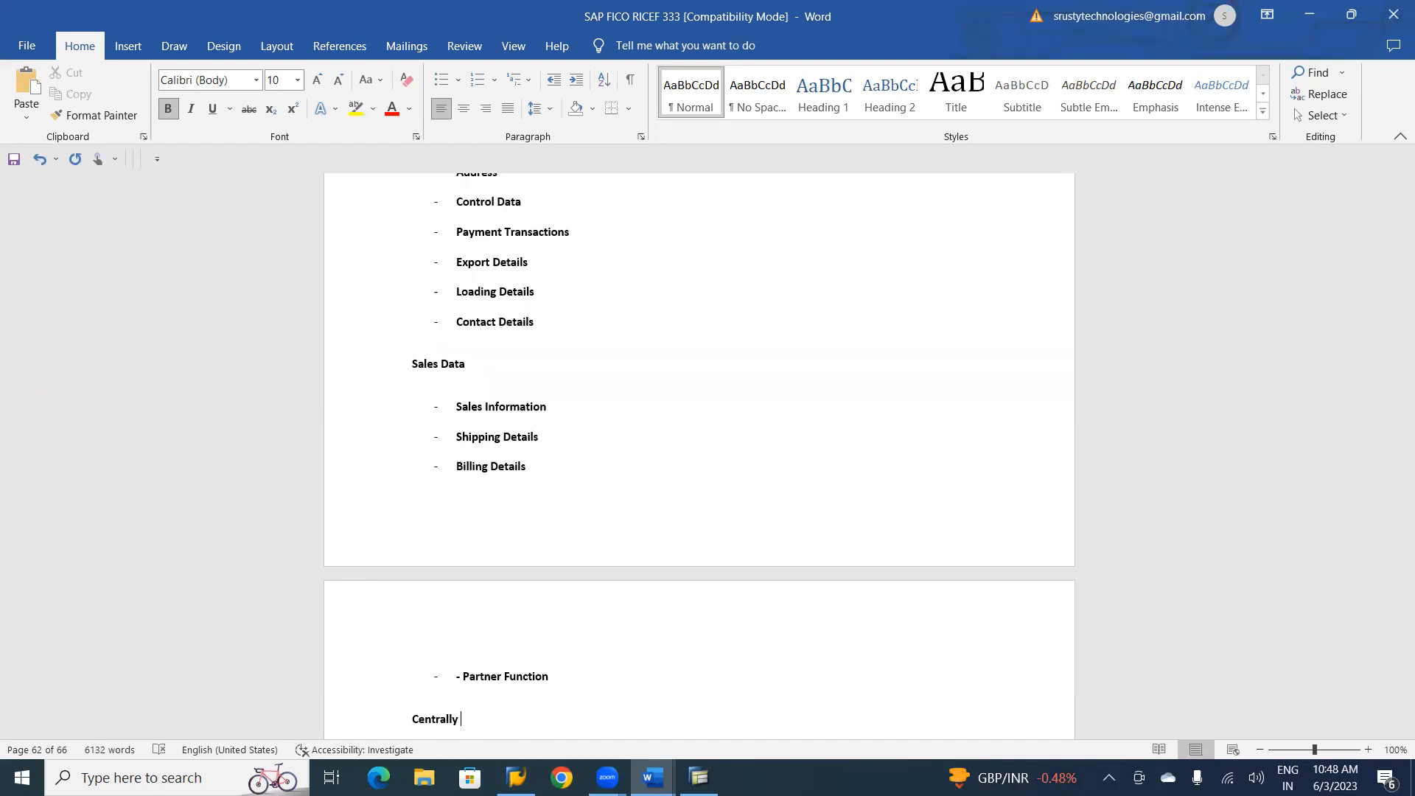
type(" (XD01)")
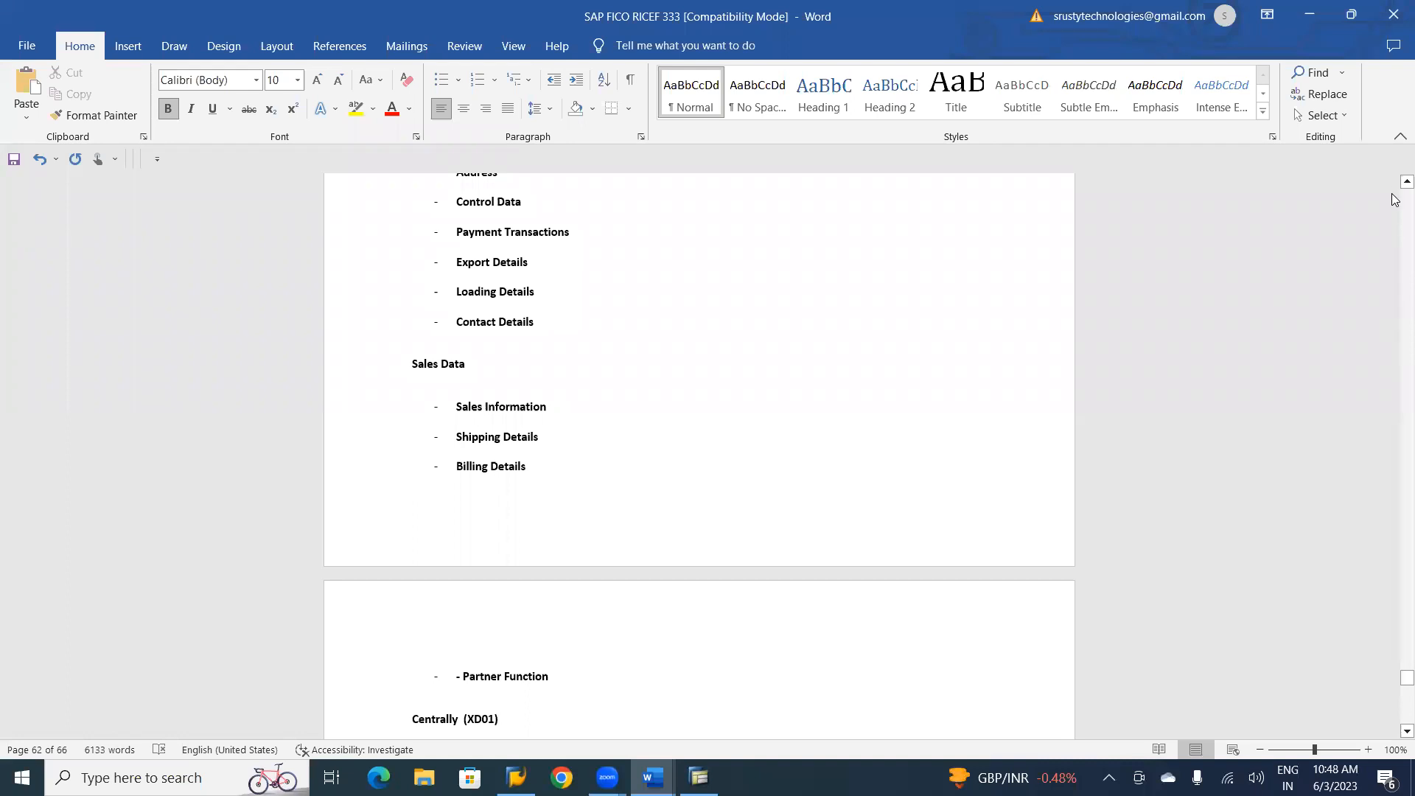
Write "SD Consultant" on the Sales Area (VD01) heading line, set well apart from the heading.
scroll(1395, 189, "up", 7)
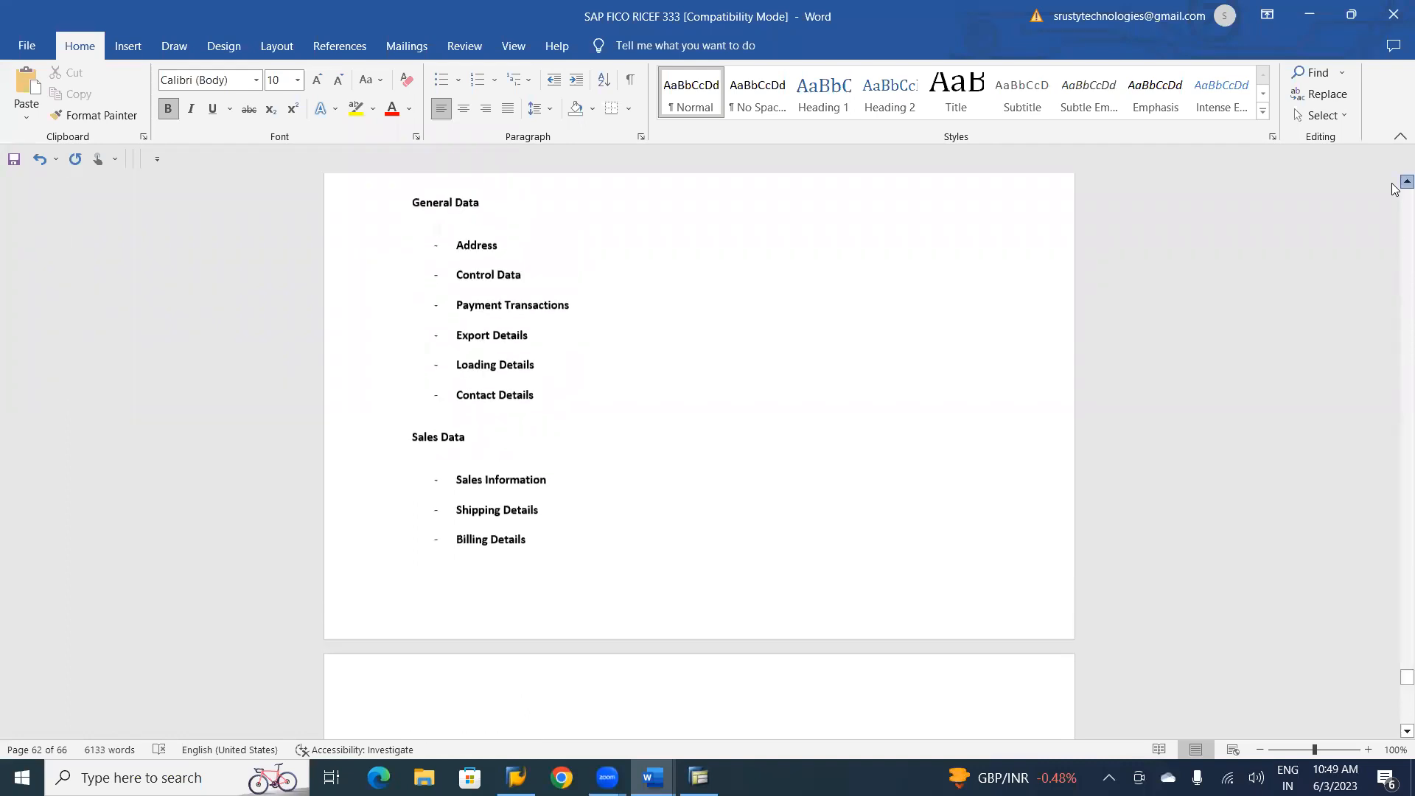
scroll(1394, 189, "up", 1)
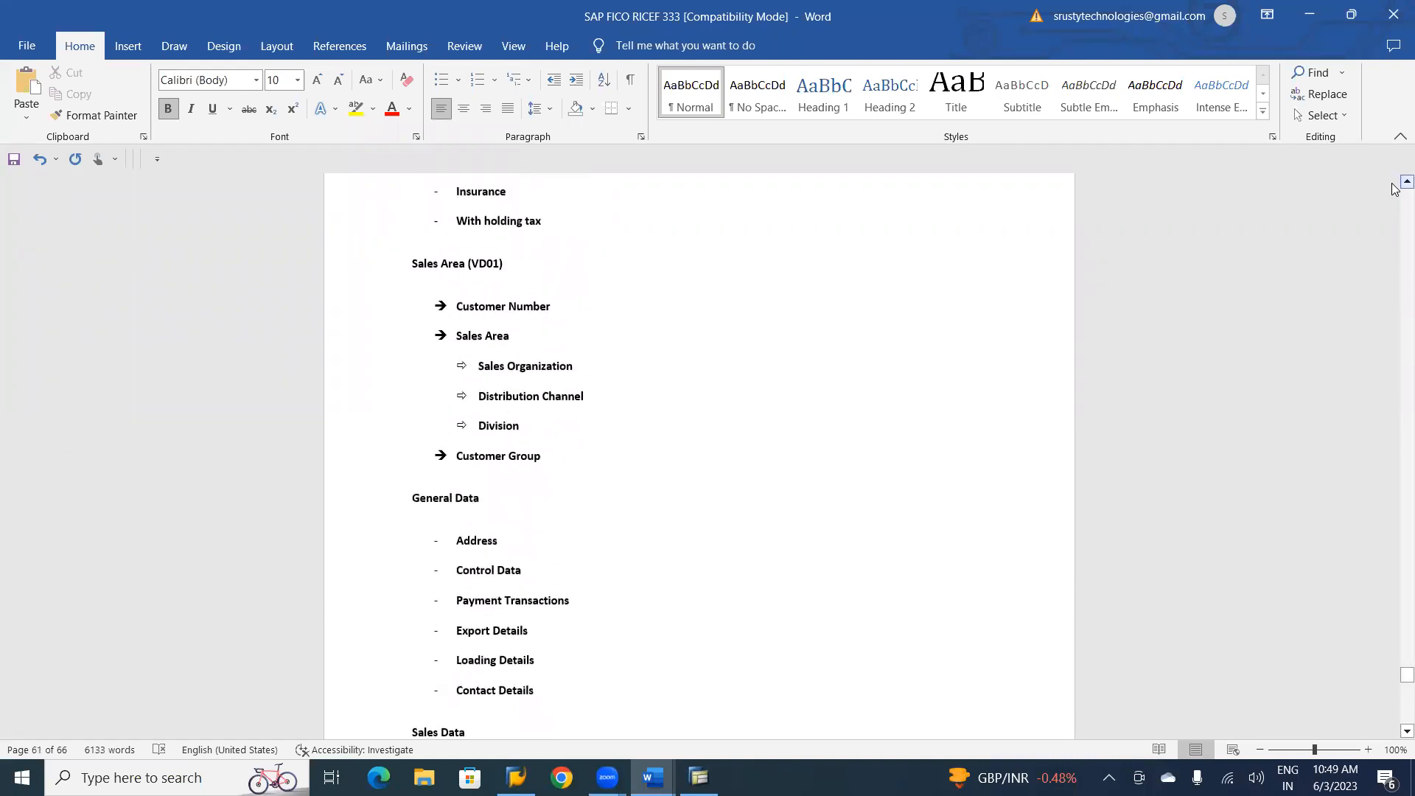
scroll(1395, 189, "up", 1)
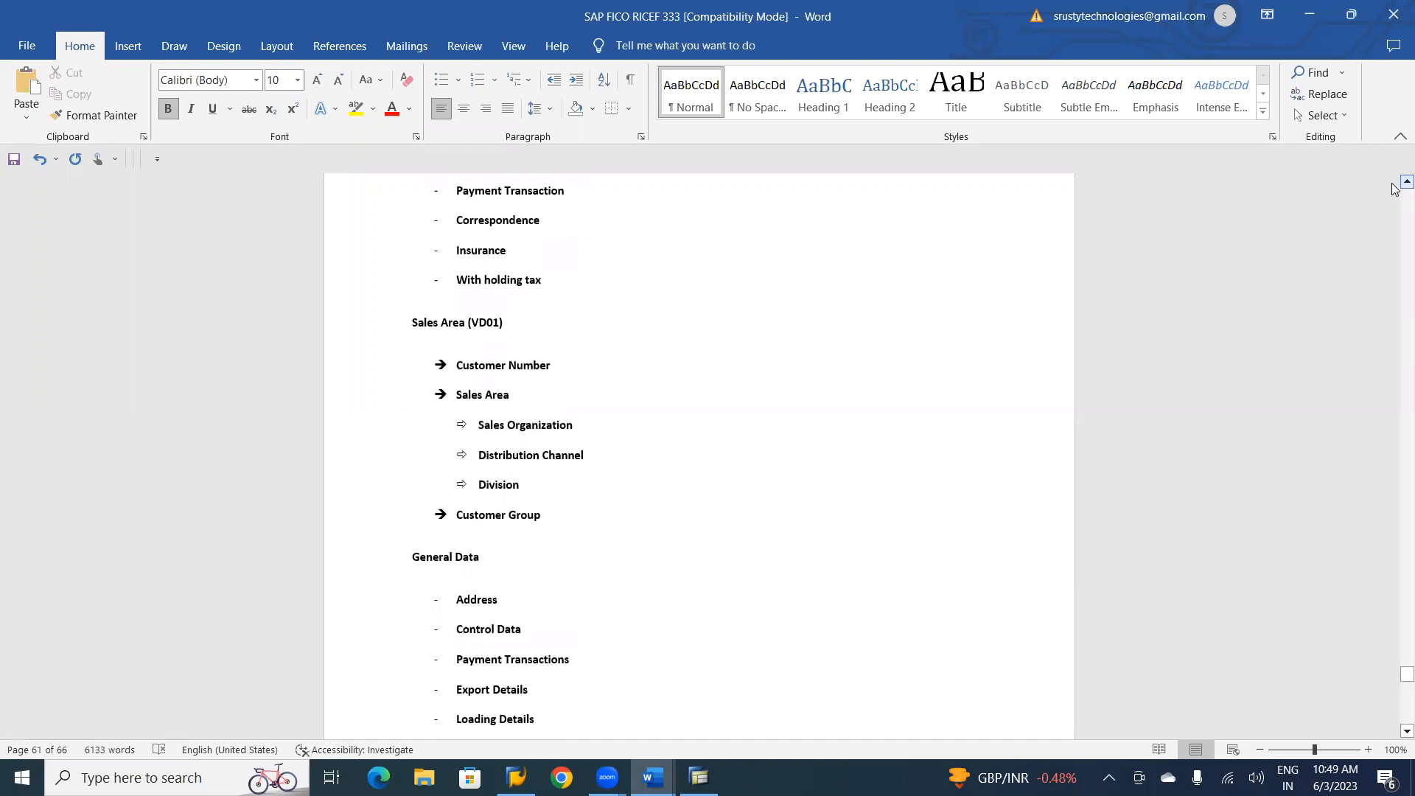
scroll(1394, 190, "up", 1)
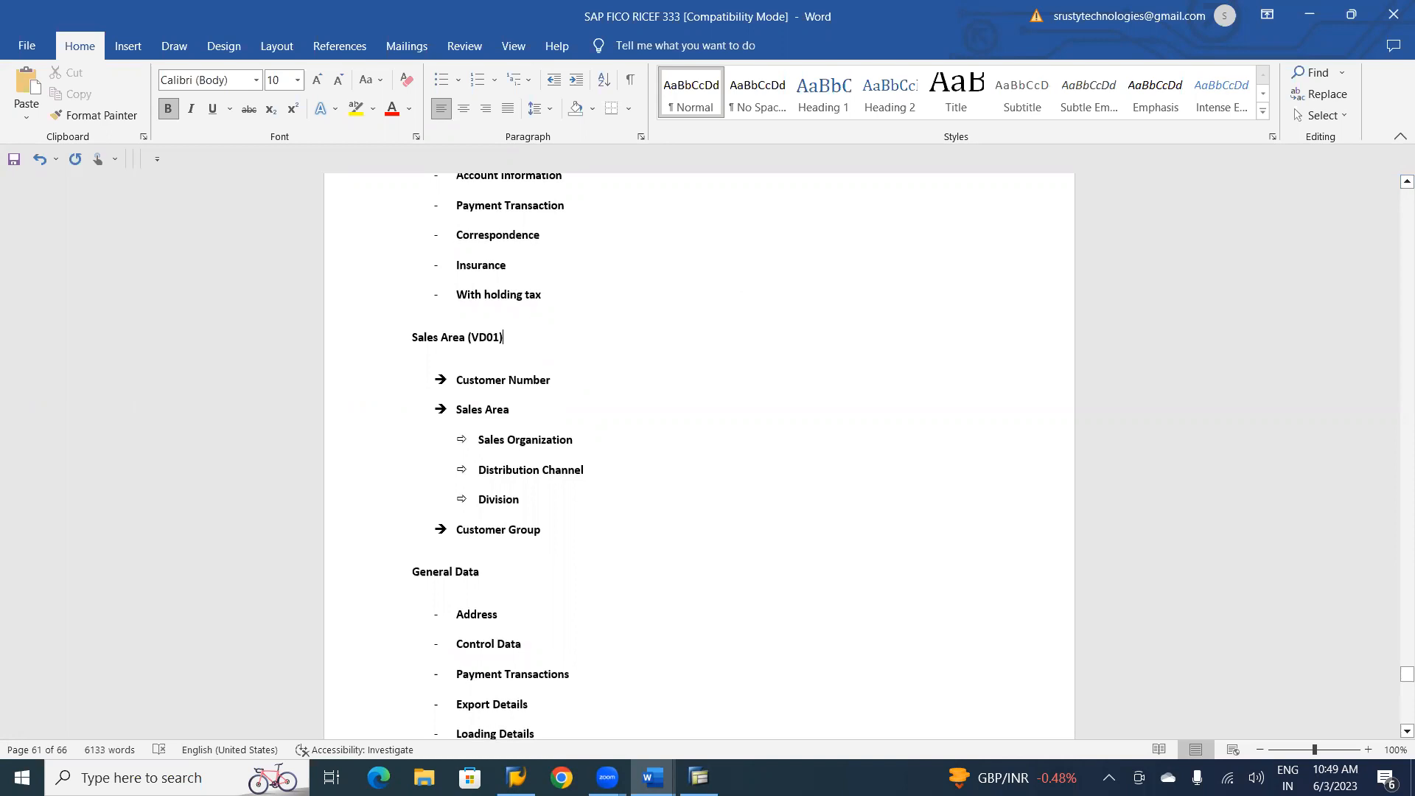
type("dsd")
key("BackSpace")
key("BackSpace")
key("BackSpace")
type("SD ")
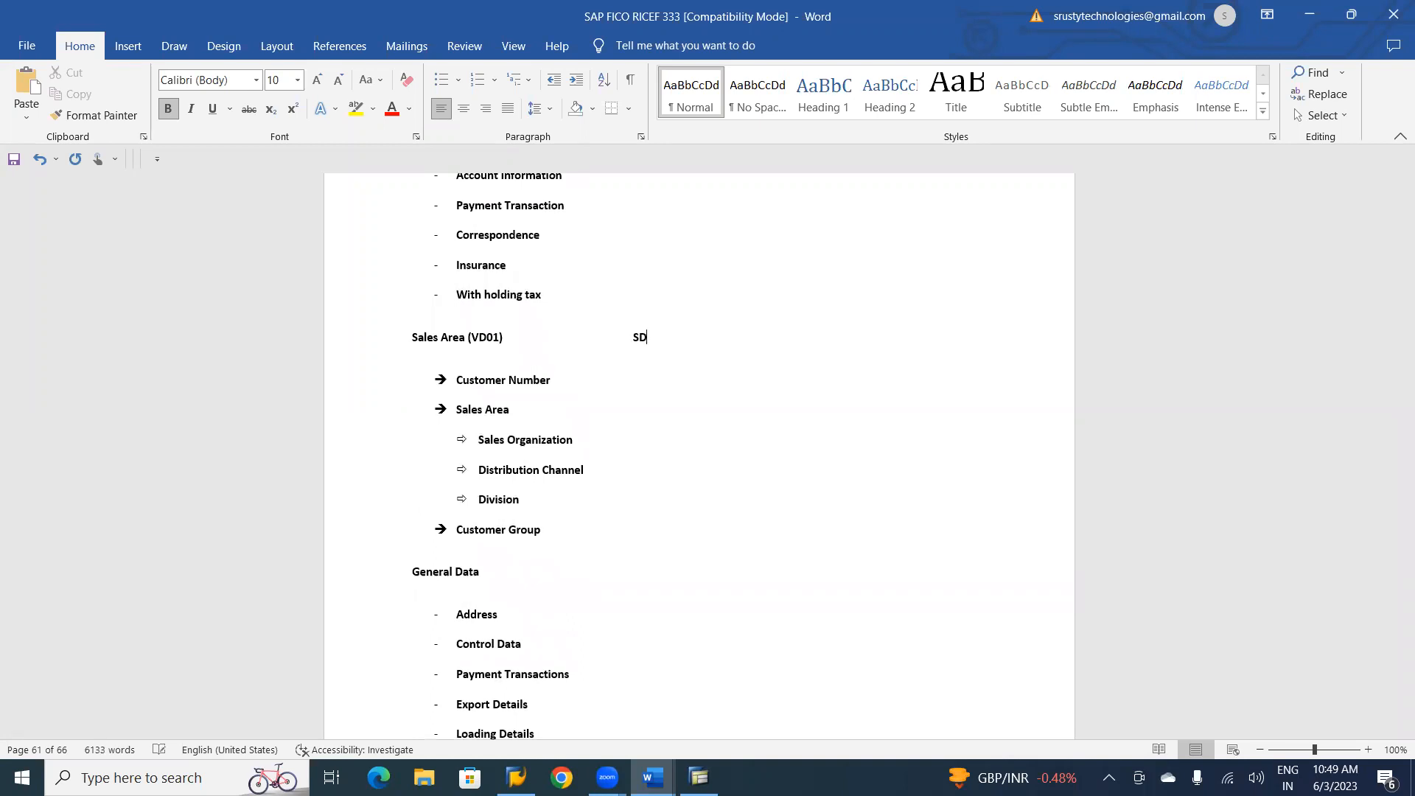
type("co")
key("BackSpace")
key("BackSpace")
type("Consultant (SD MO")
Append "(SD Module)" to the SD Consultant note beside the Sales Area heading.
key("BackSpace")
type("OD")
key("BackSpace")
key("BackSpace")
type("odule)")
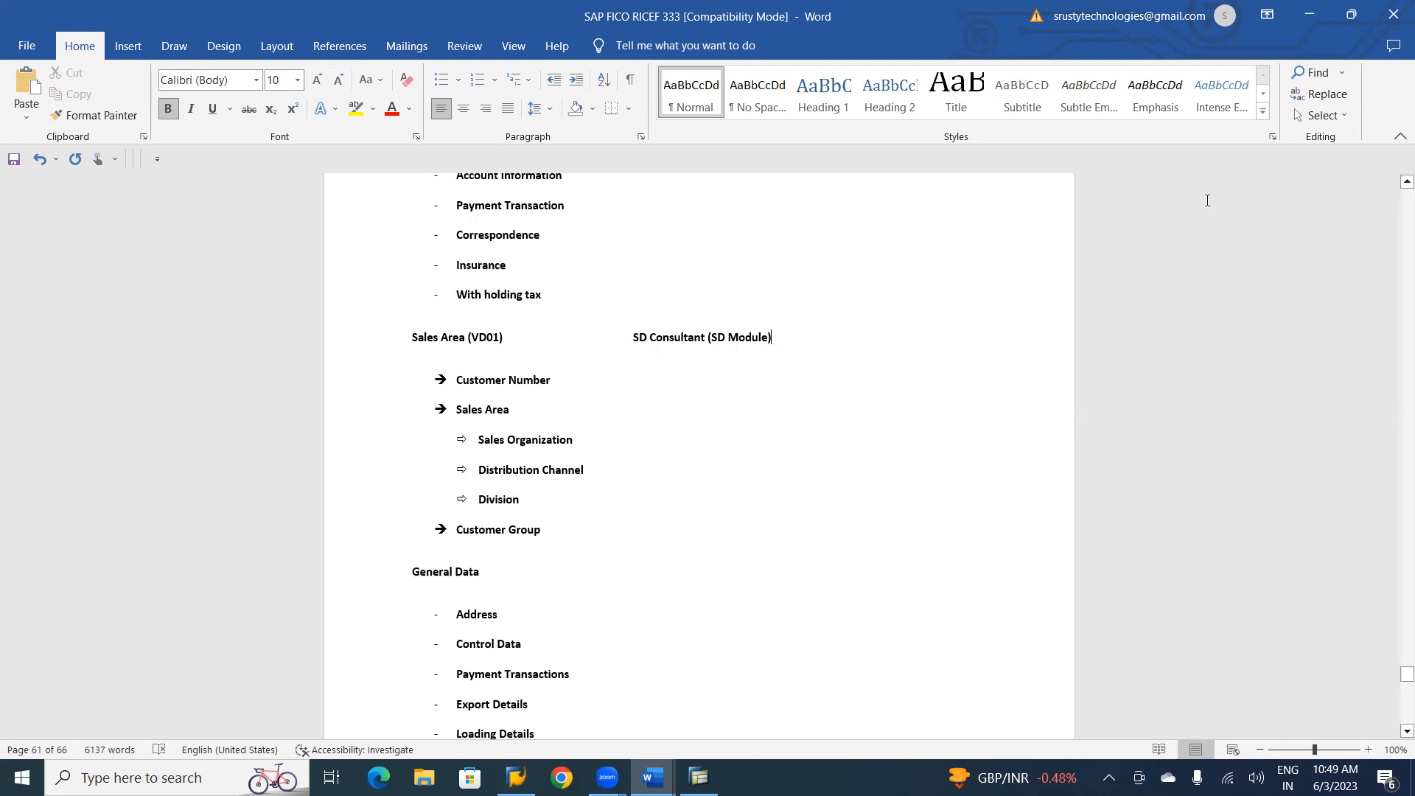
Add "(AR MODULE)" after the arrow item Company Code Area (FD01) under Customer Master.
scroll(1395, 207, "down", 5)
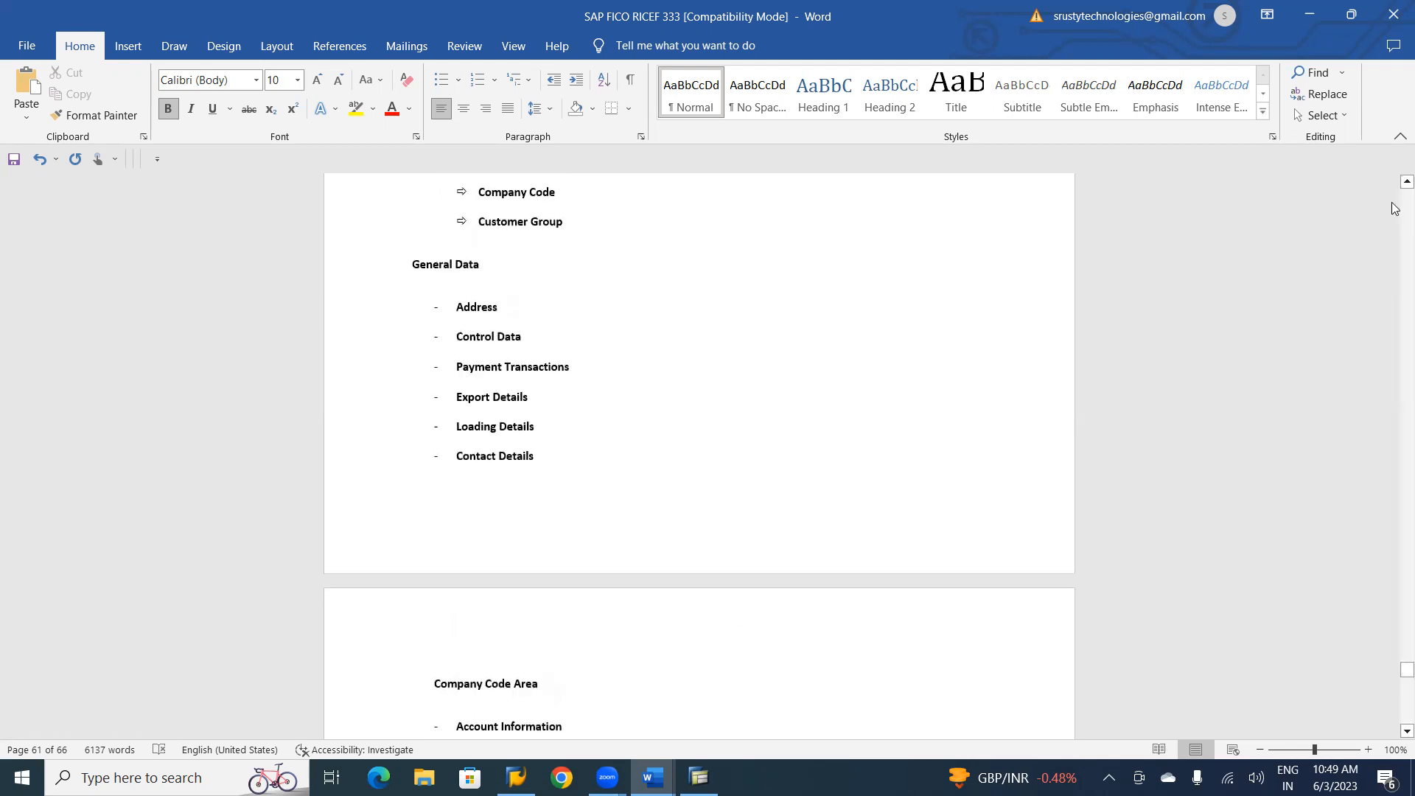
scroll(1395, 210, "up", 9)
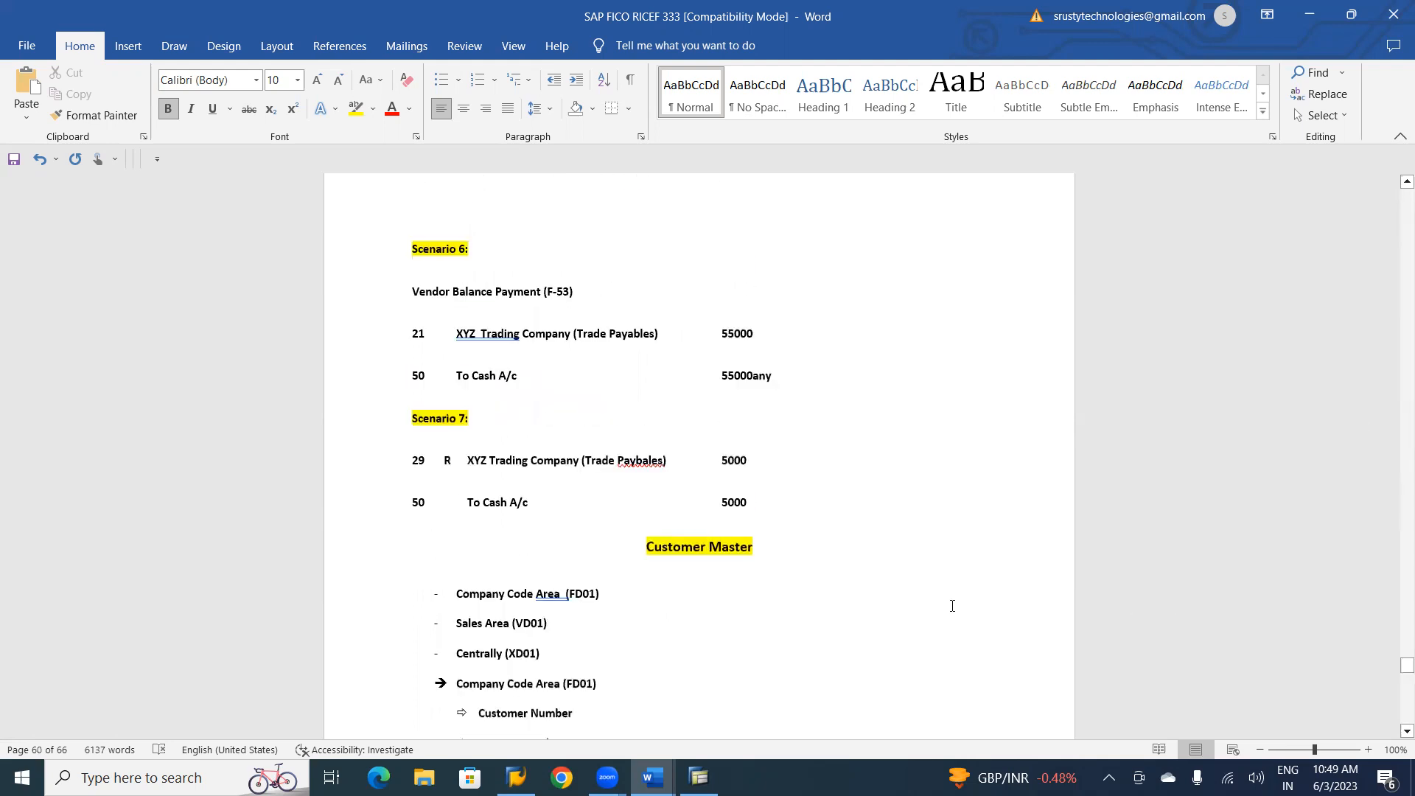
left_click(643, 686)
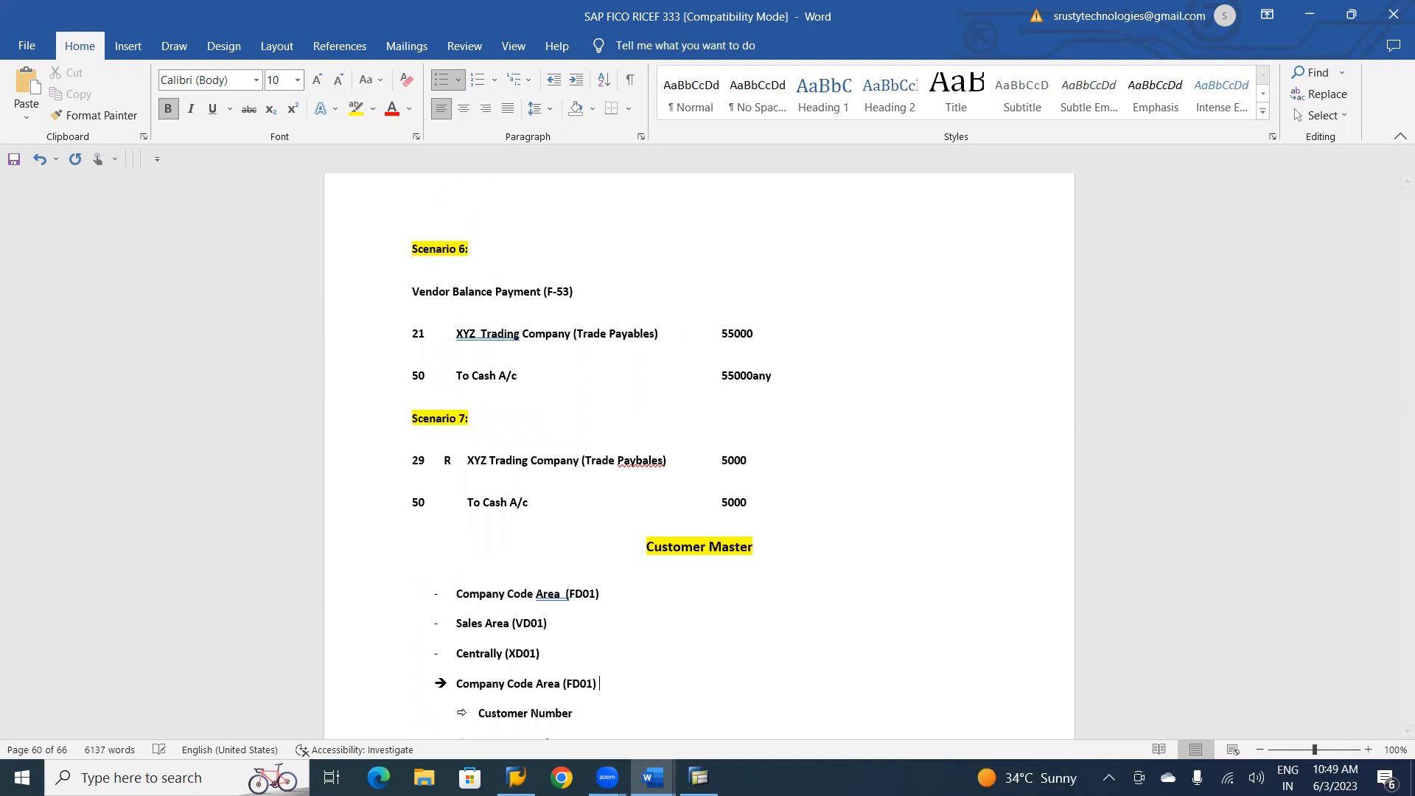
type("(AR MODULE)")
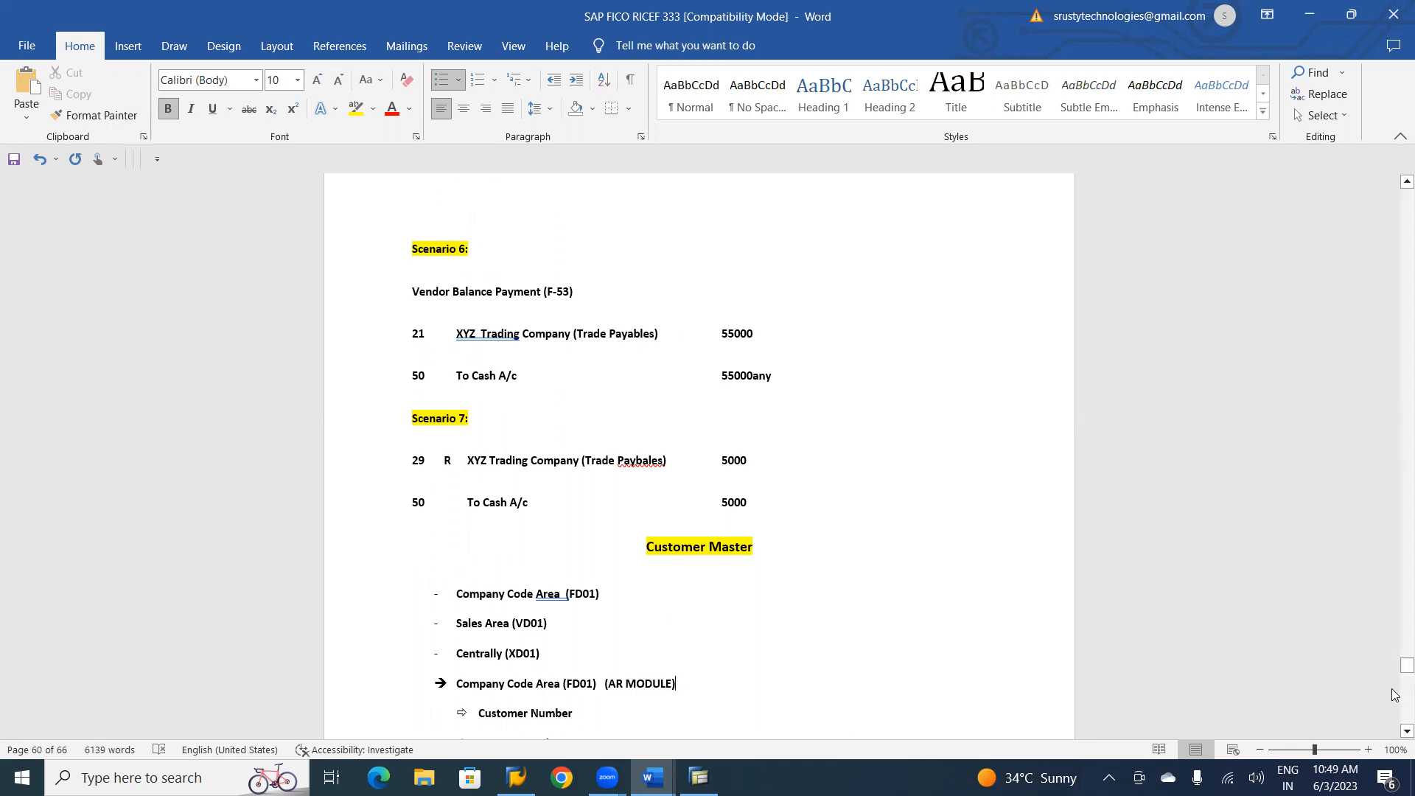
Start a correctly spelled line "Combination of" below the Centrally (XD01) heading.
scroll(1395, 406, "down", 15)
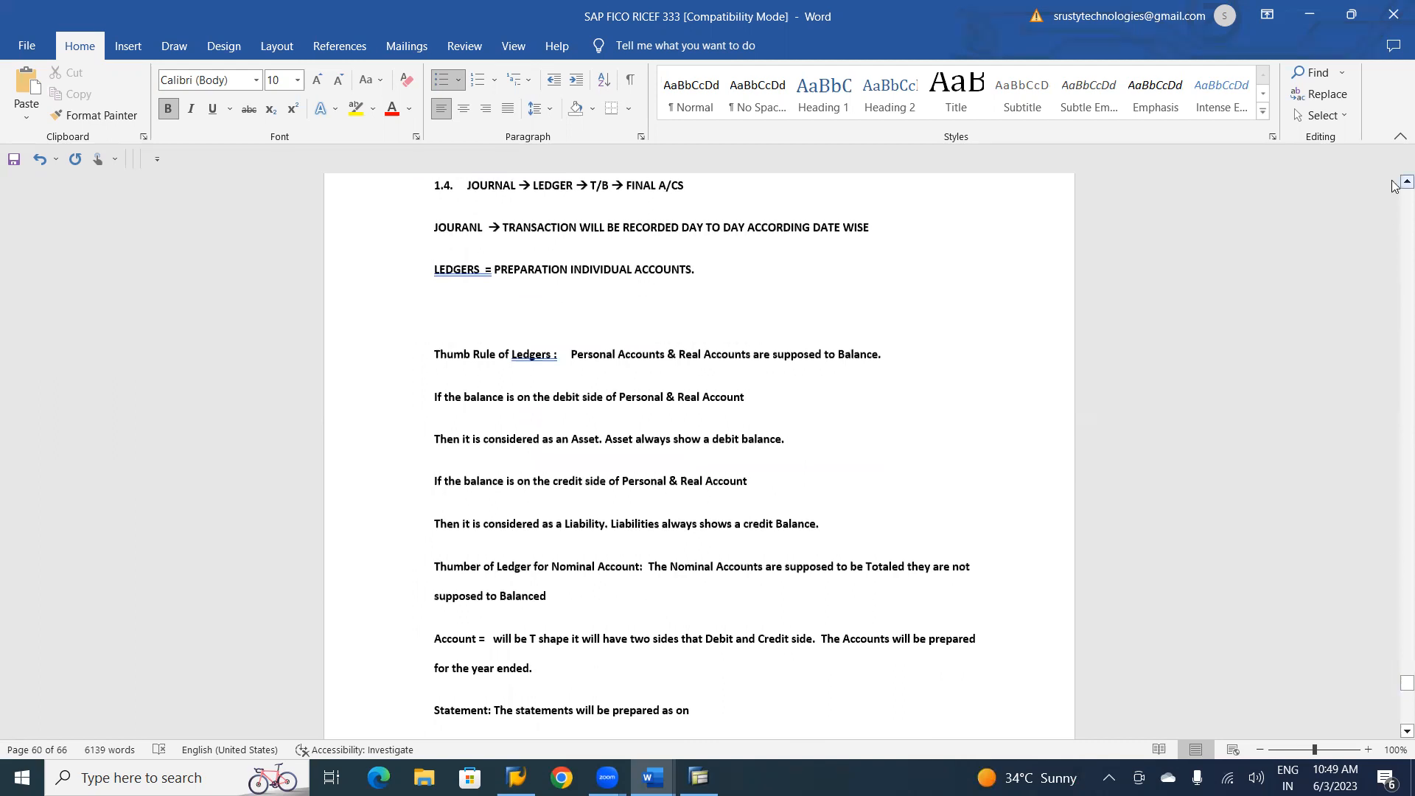
scroll(1395, 185, "up", 5)
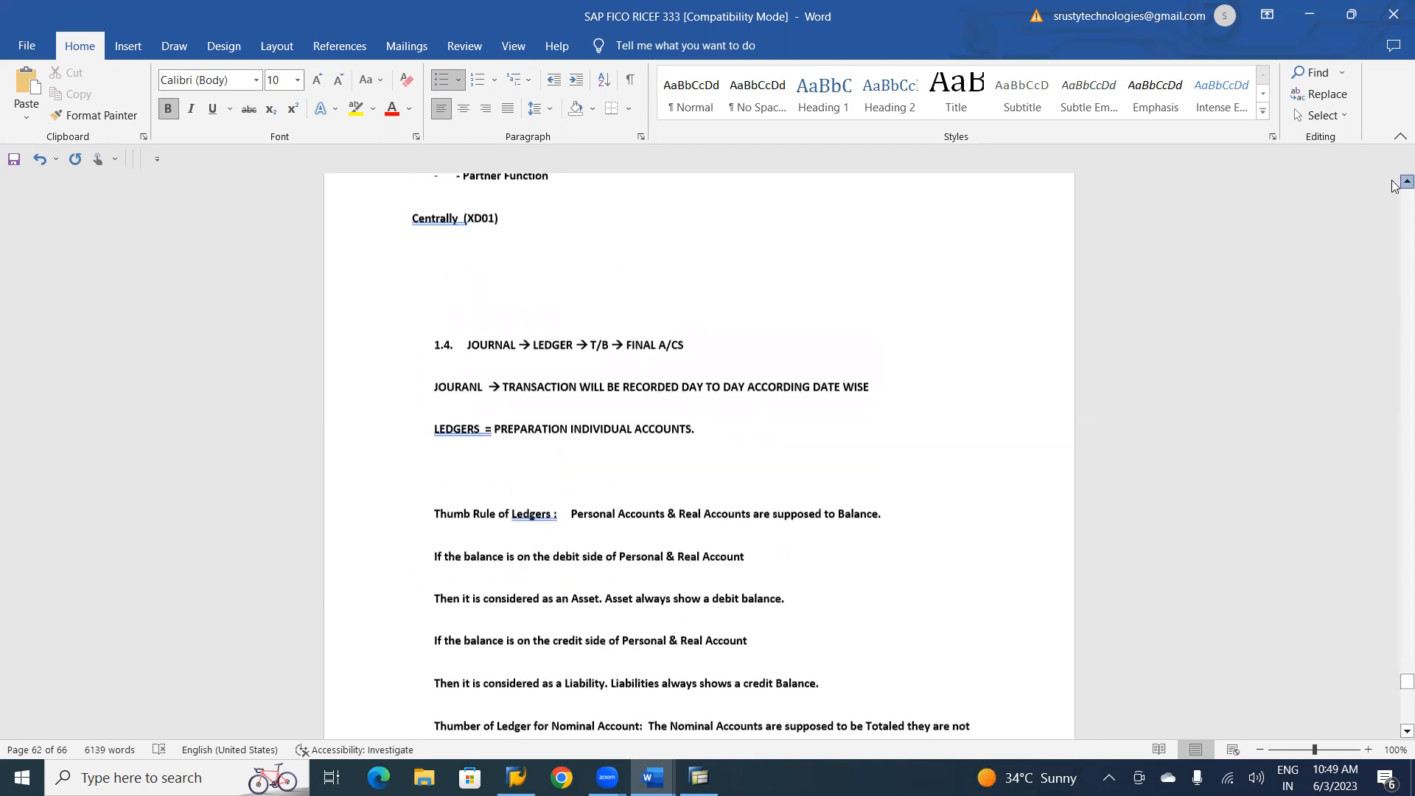
left_click(1395, 185)
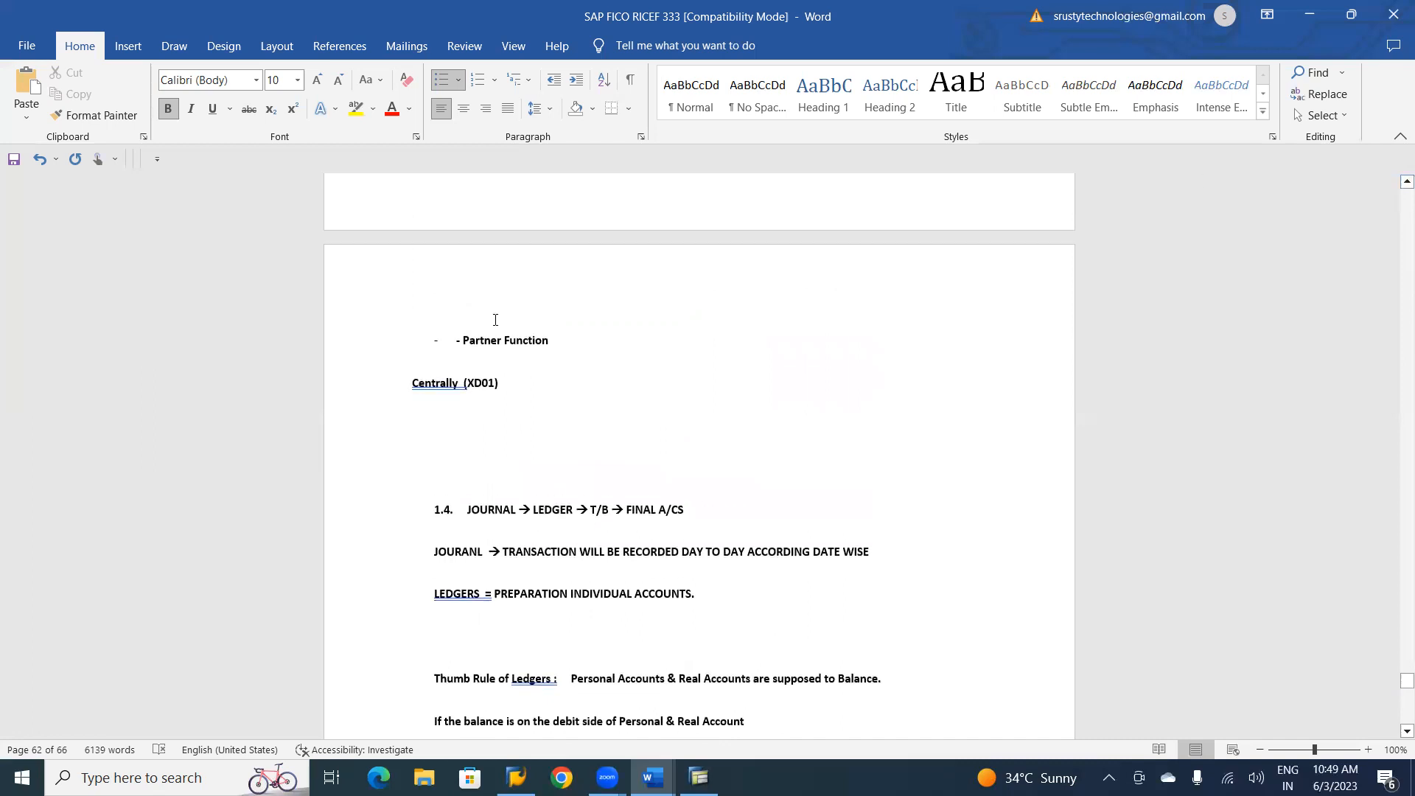
left_click(521, 389)
key("Return")
type("cOM")
key("BackSpace")
key("BackSpace")
key("BackSpace")
type("Combilnation of")
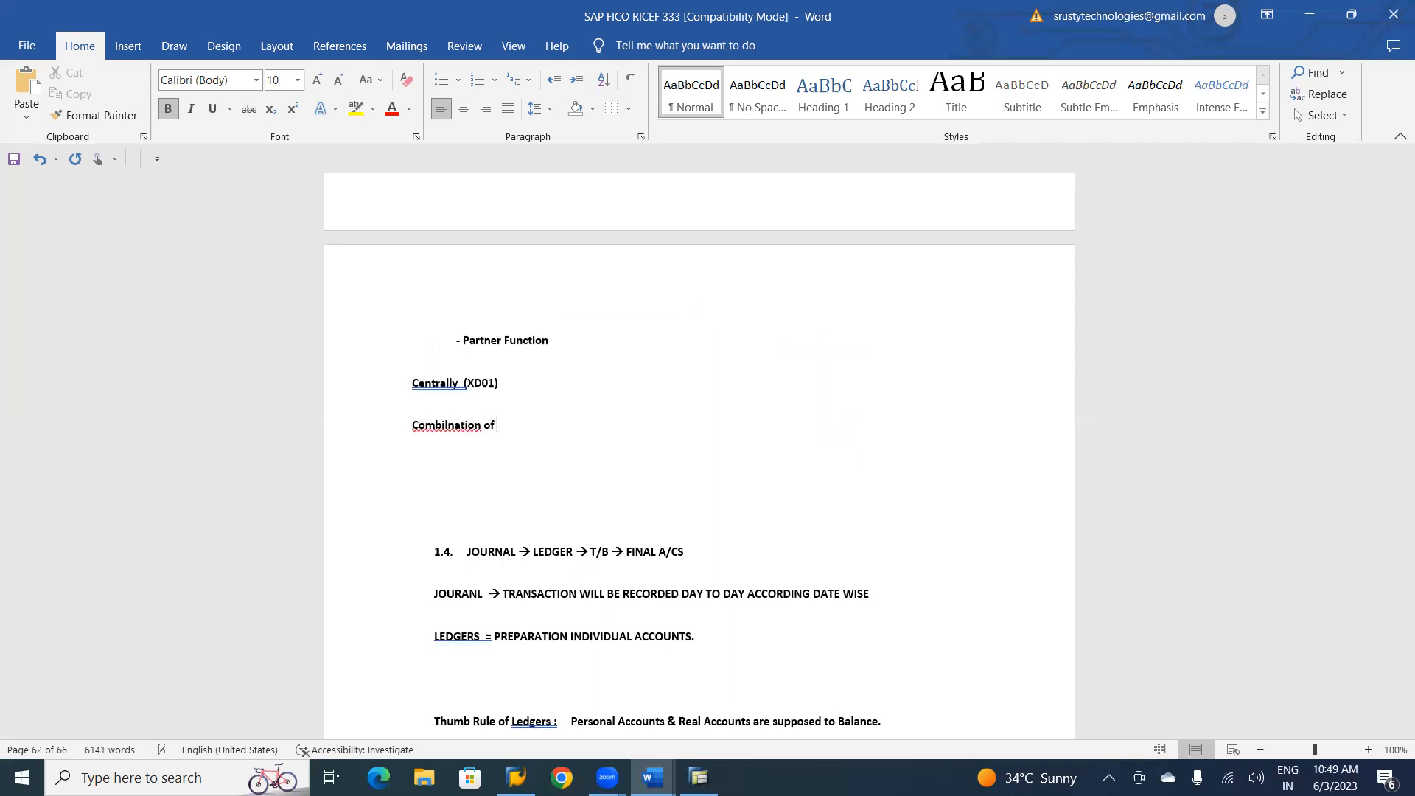
right_click(449, 425)
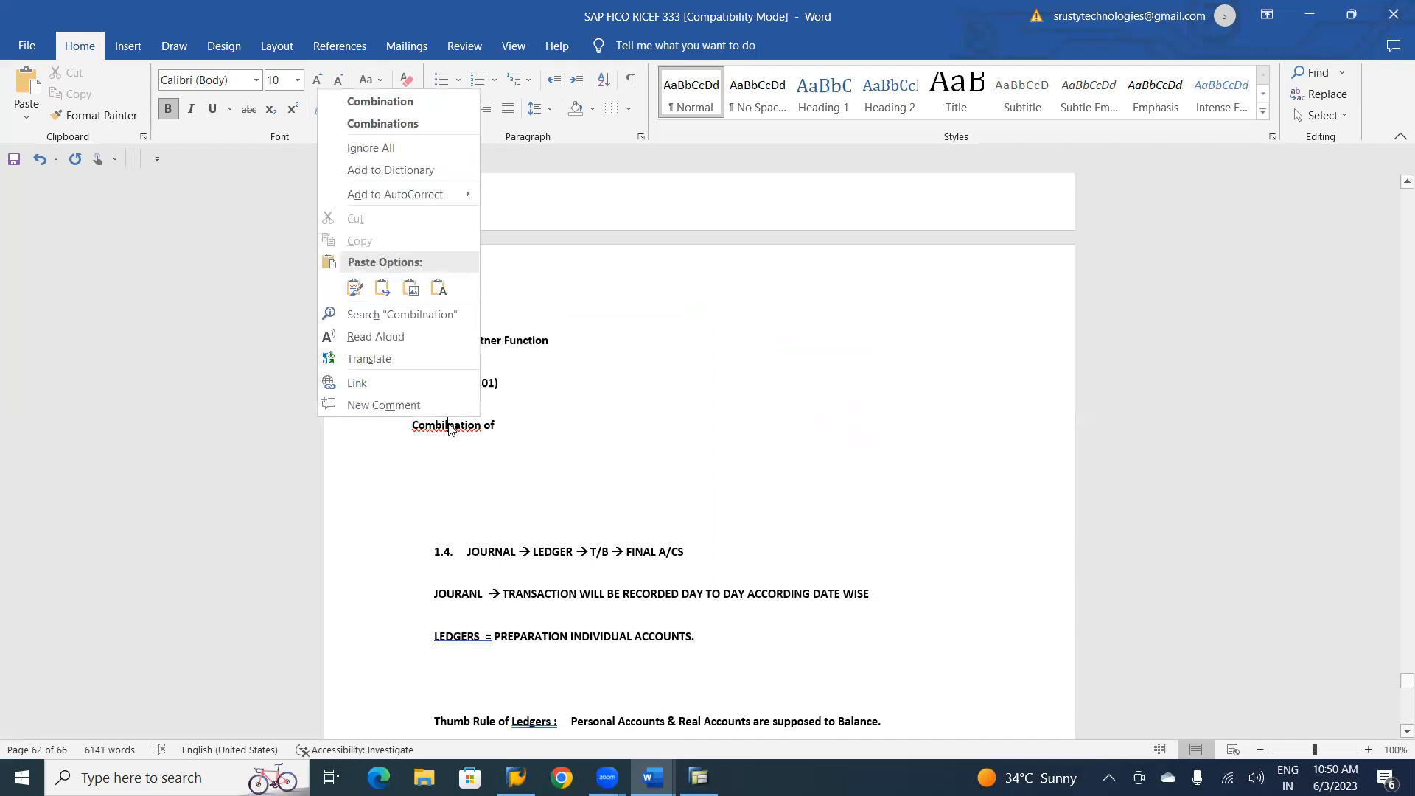
left_click(404, 103)
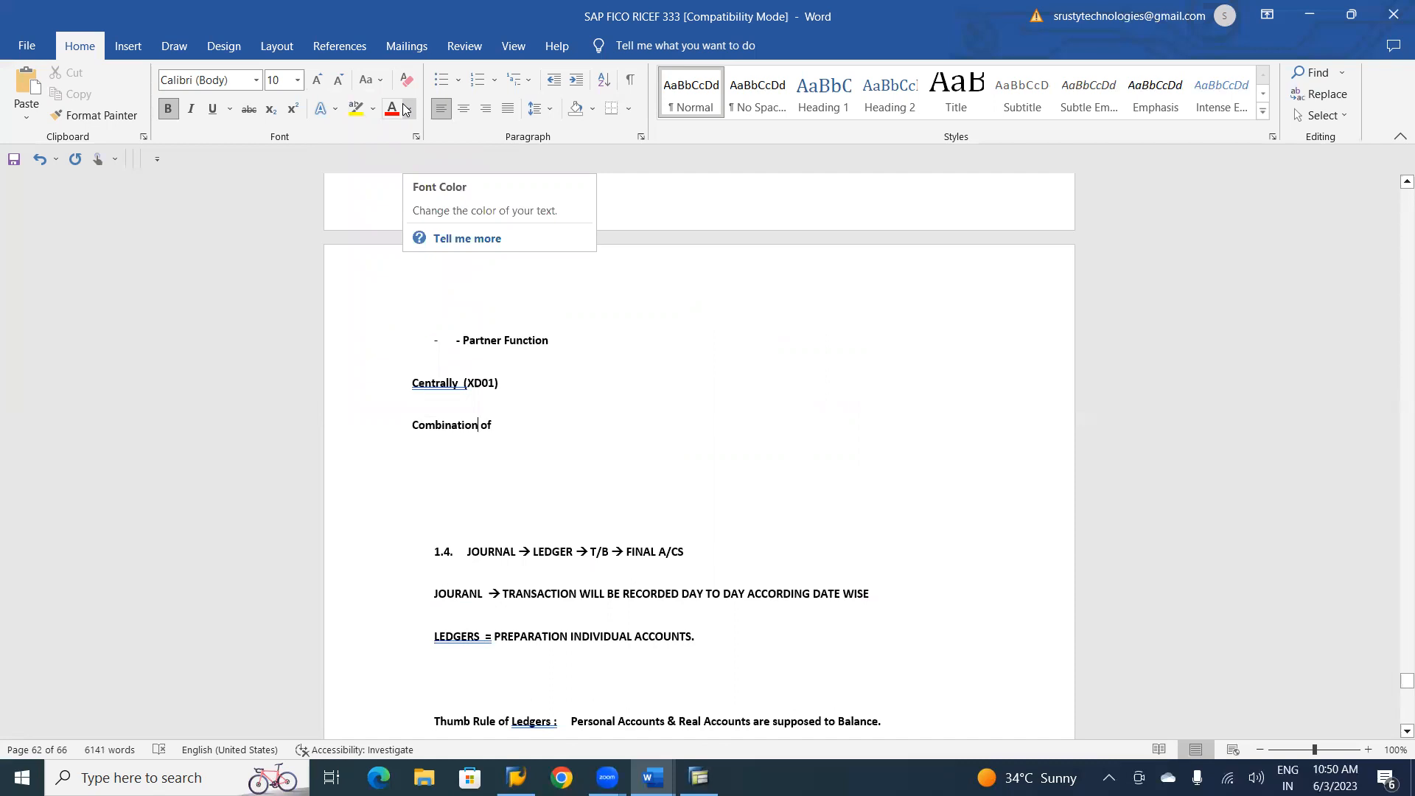
Complete the Combination line with "Company Code Area and Sales Area" and remove the extra space in the Centrally (XD01) heading above it.
mouse_move(1395, 687)
left_mouse_down()
mouse_move(1395, 638)
mouse_move(1395, 668)
left_mouse_up()
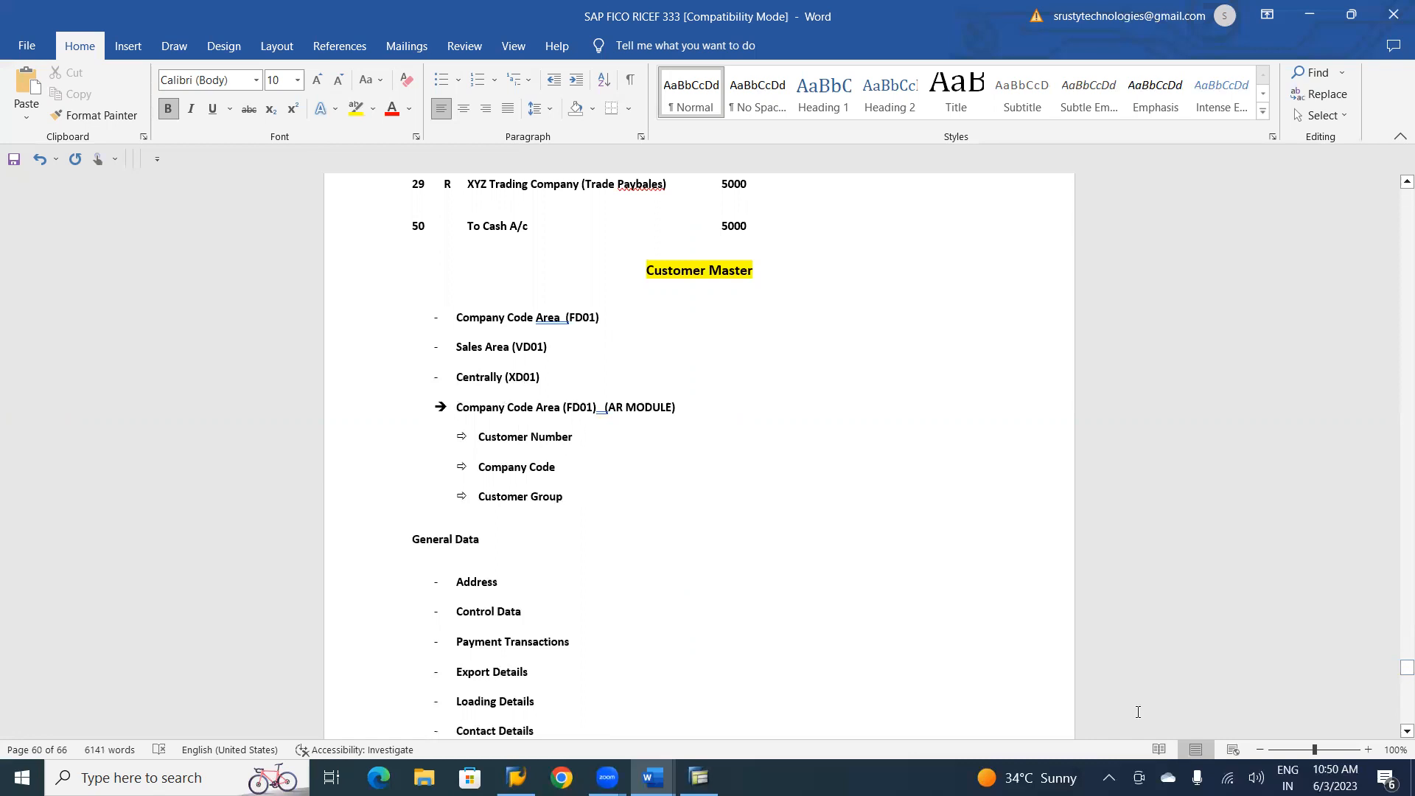
left_click(1405, 730)
left_click_drag(1394, 731, 1394, 733)
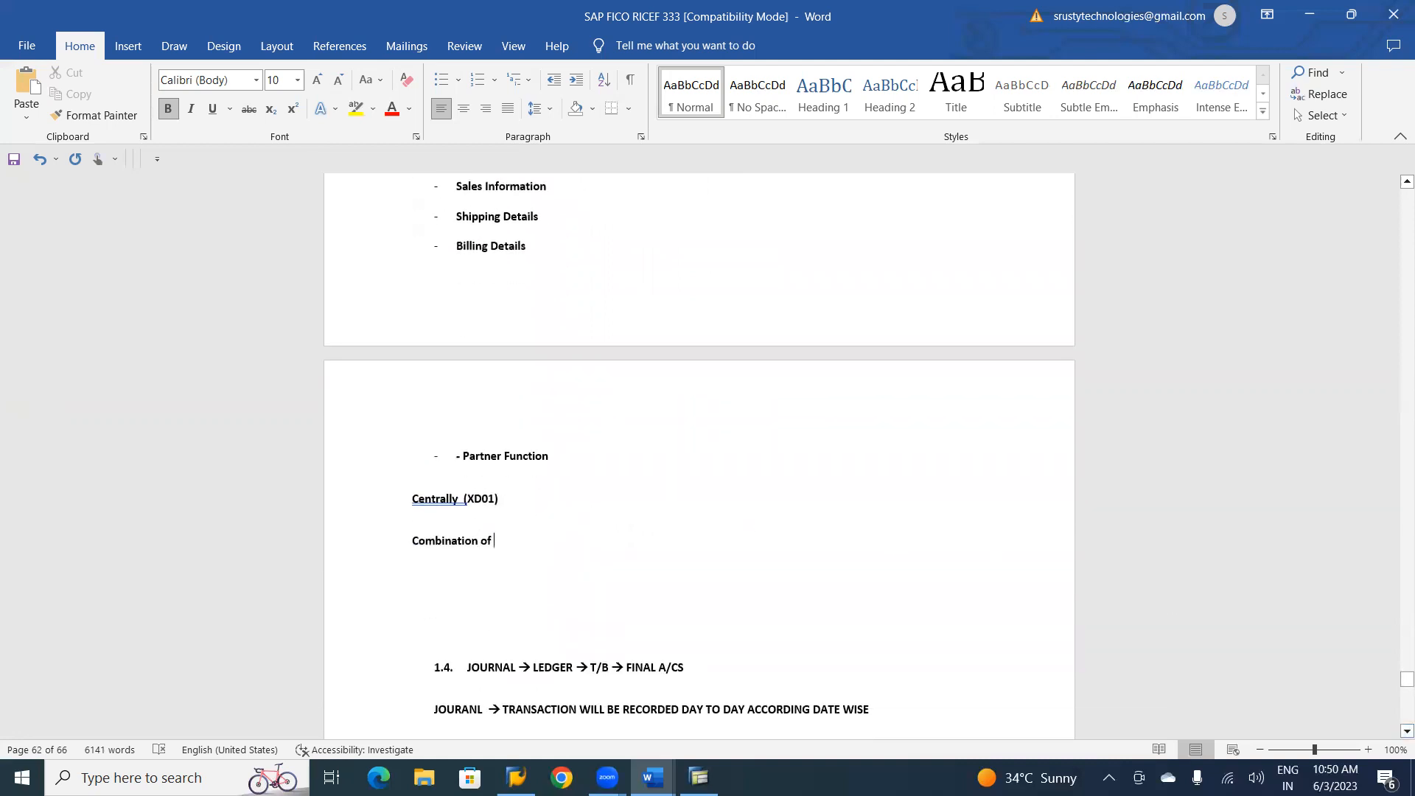
type("Com")
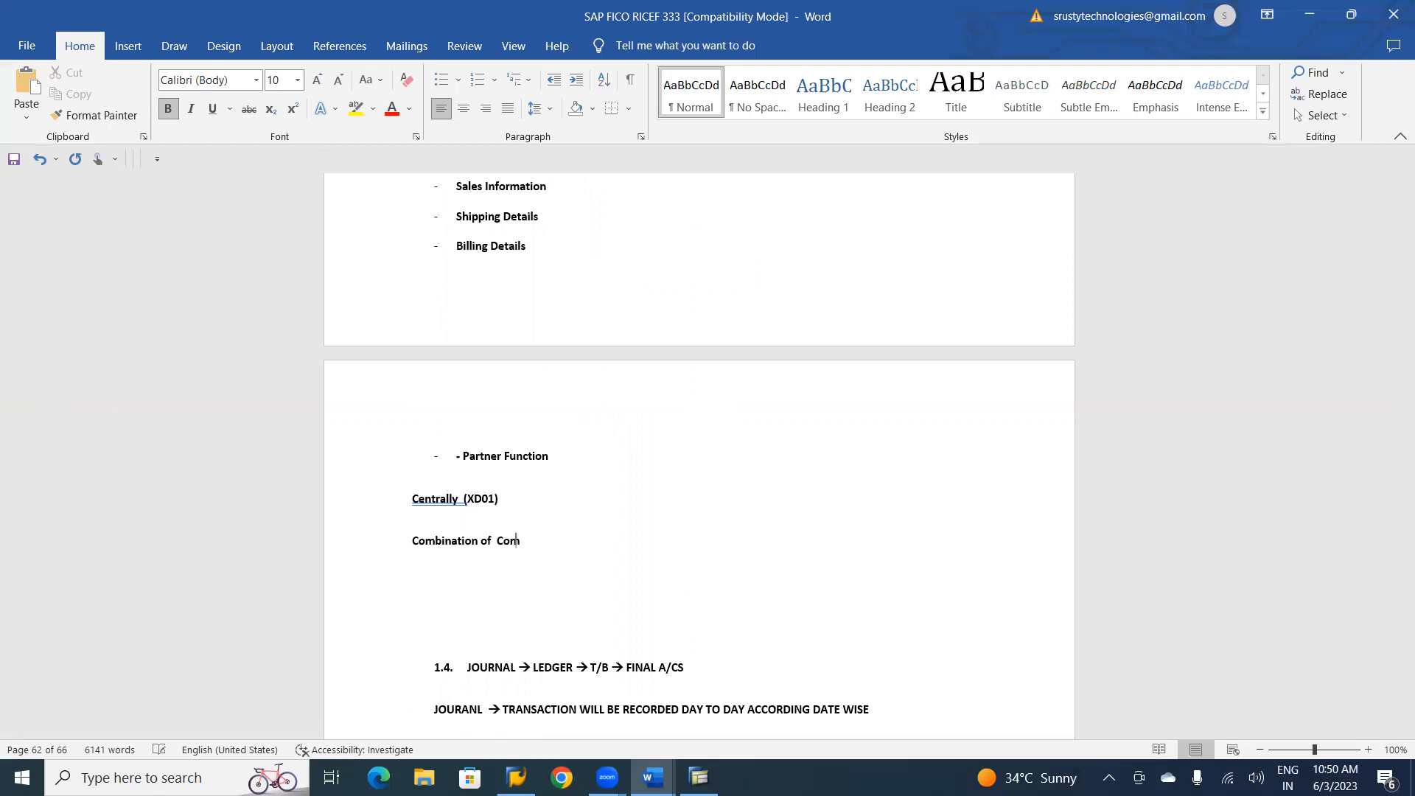
type("pany Code")
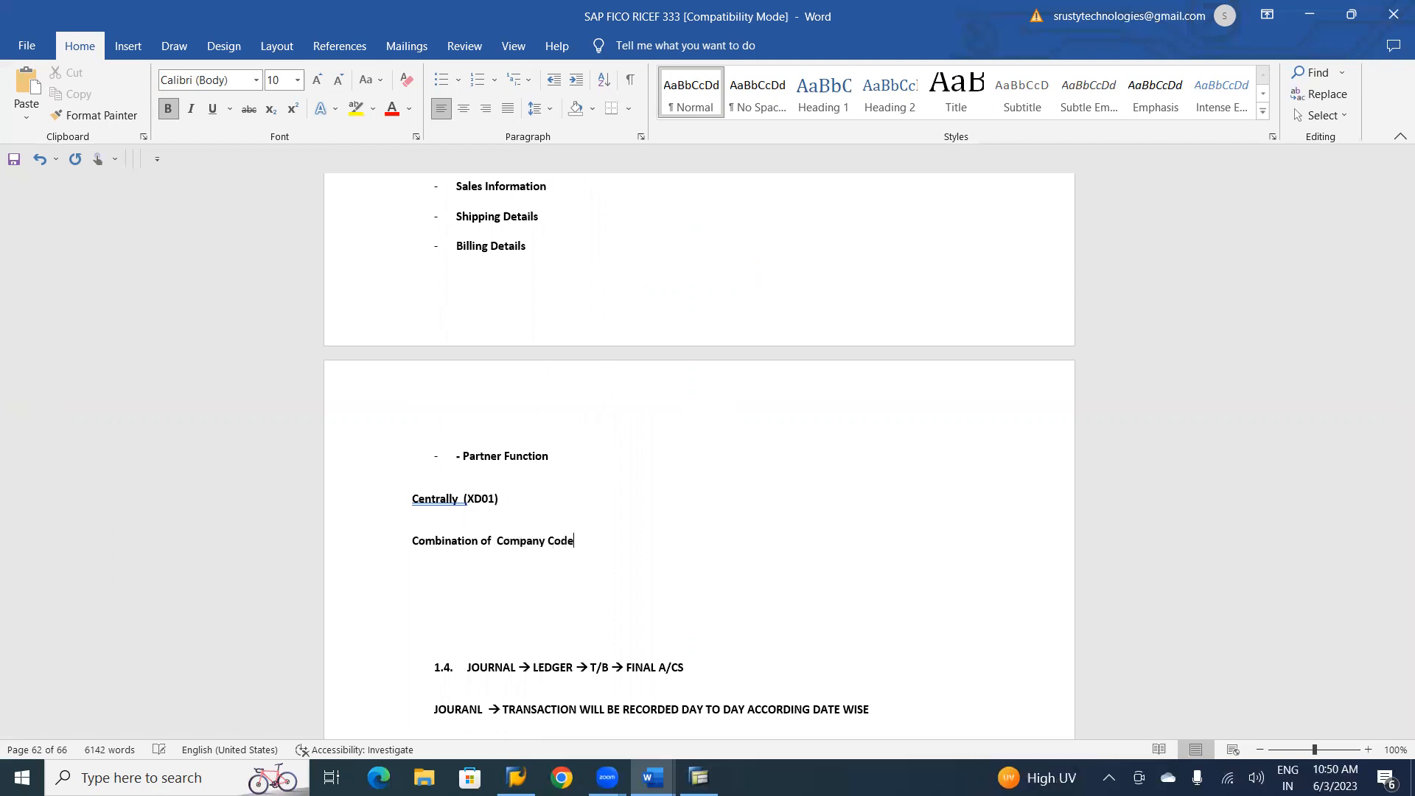
type(" Area and Sales Area")
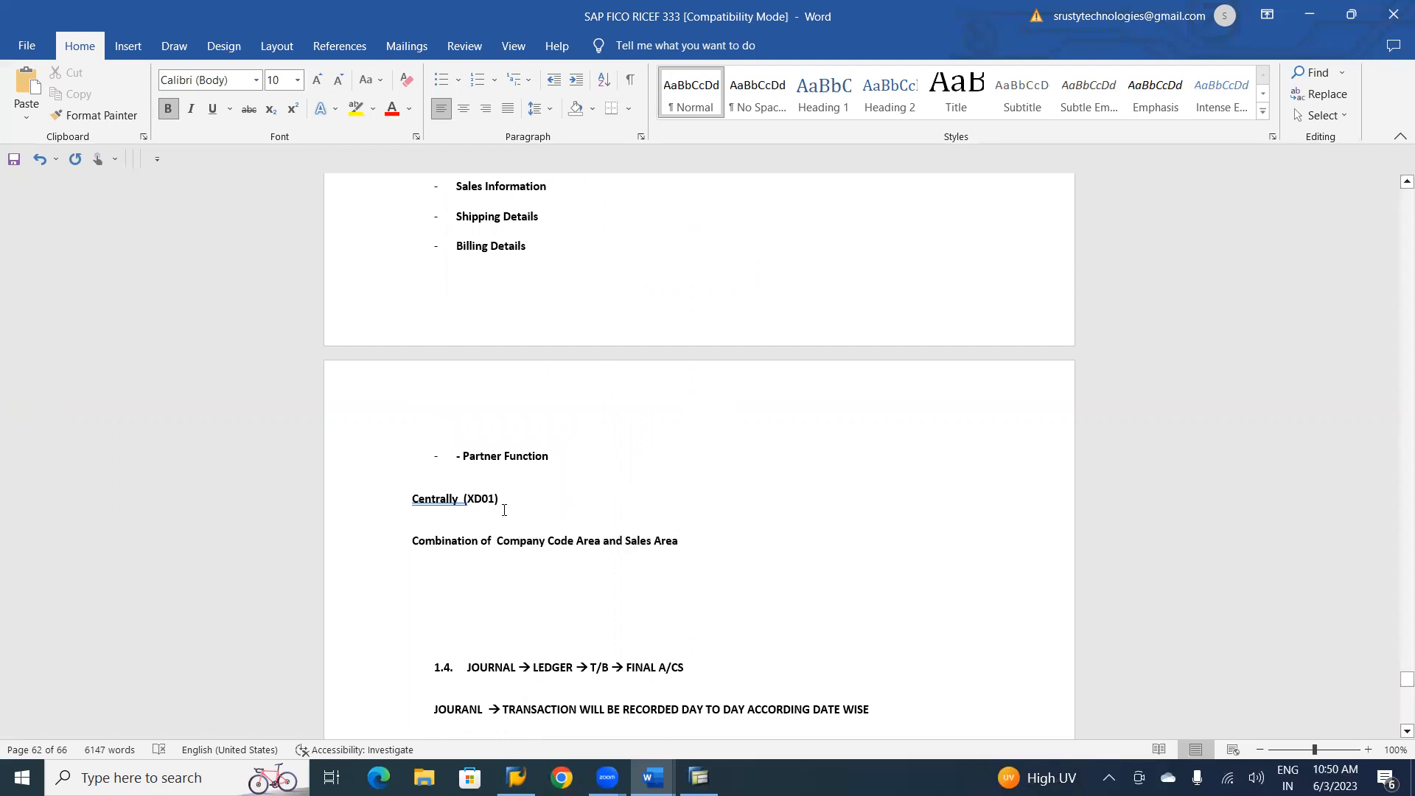
right_click(455, 495)
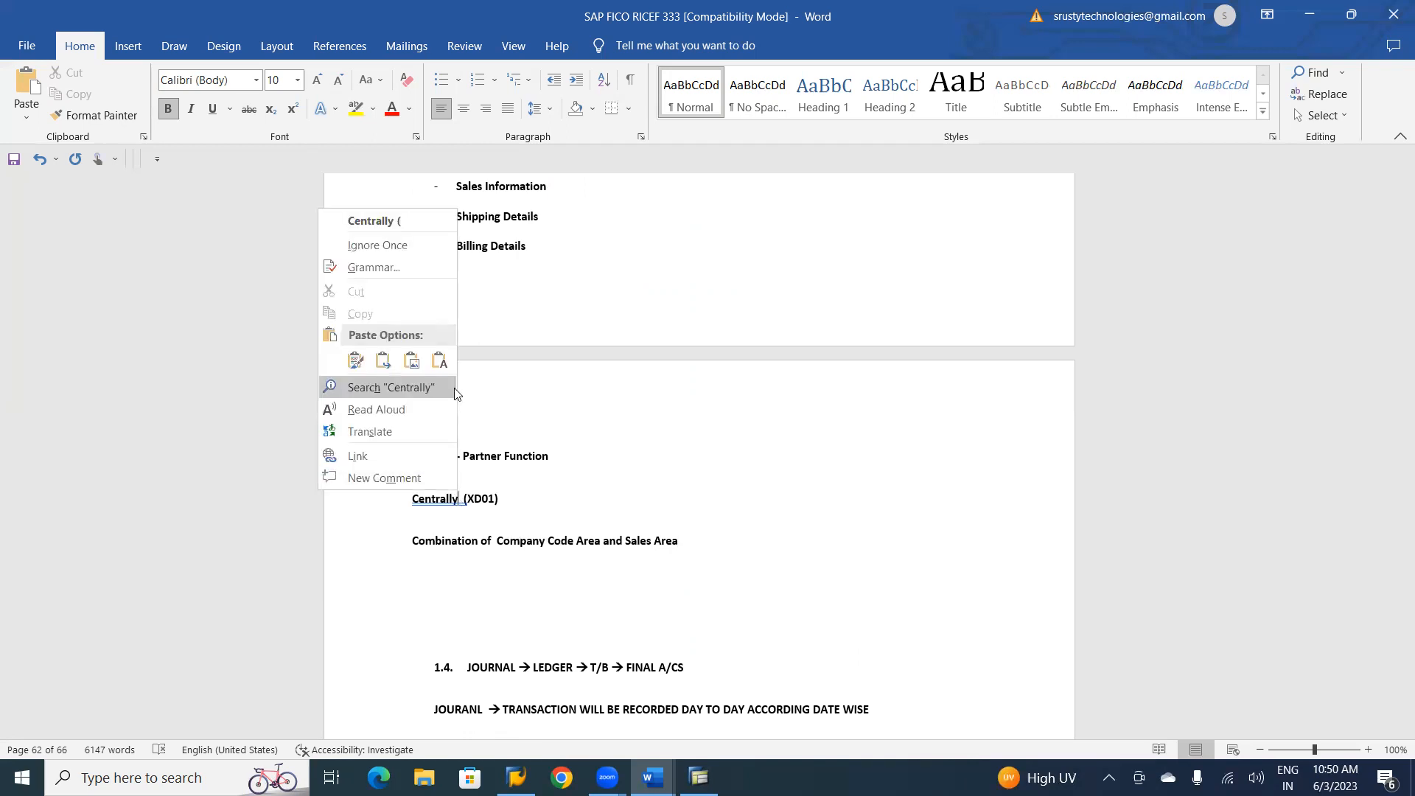
left_click(390, 229)
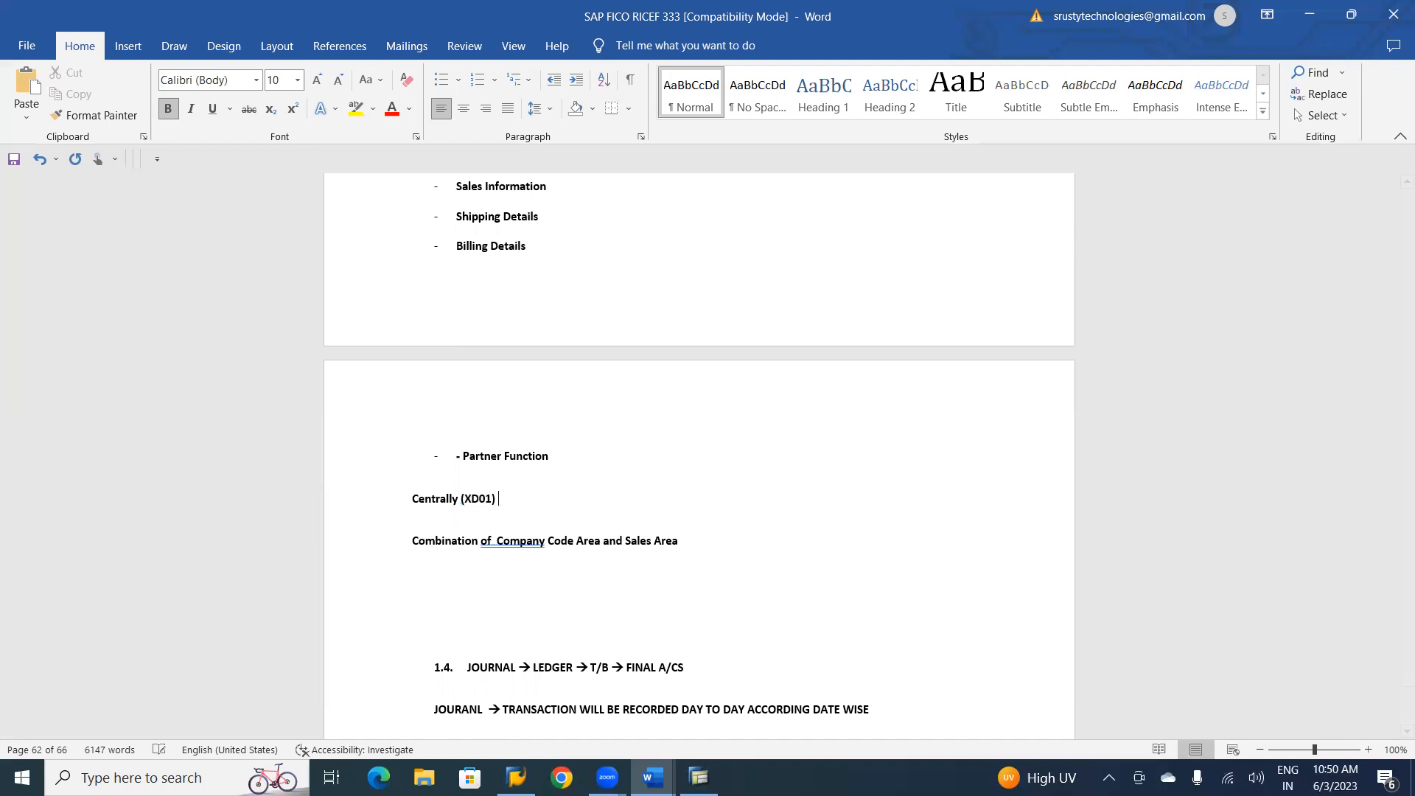
Append "= FI SD Integration." to the Centrally (XD01) heading.
type("= FI SD Integration.")
right_click(507, 541)
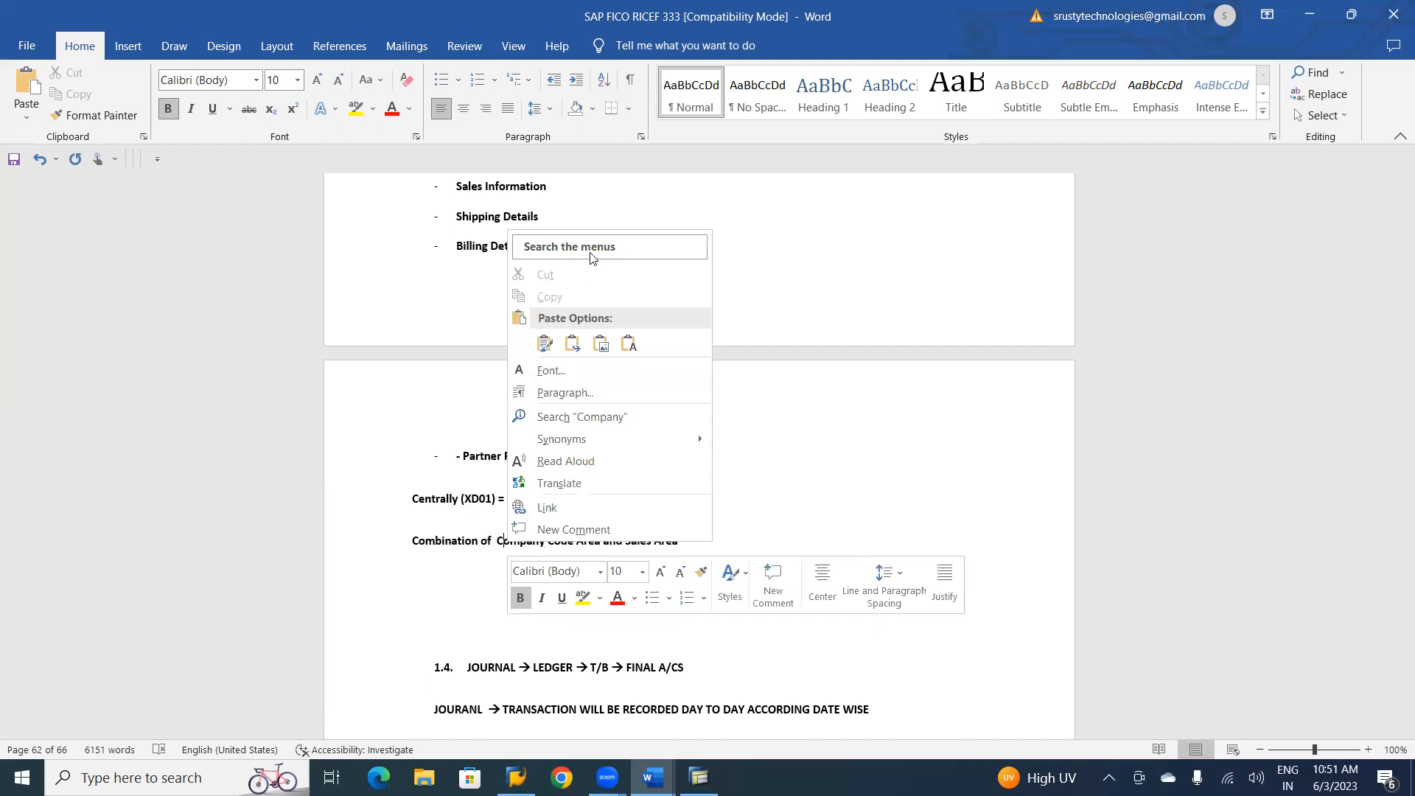
left_click(913, 463)
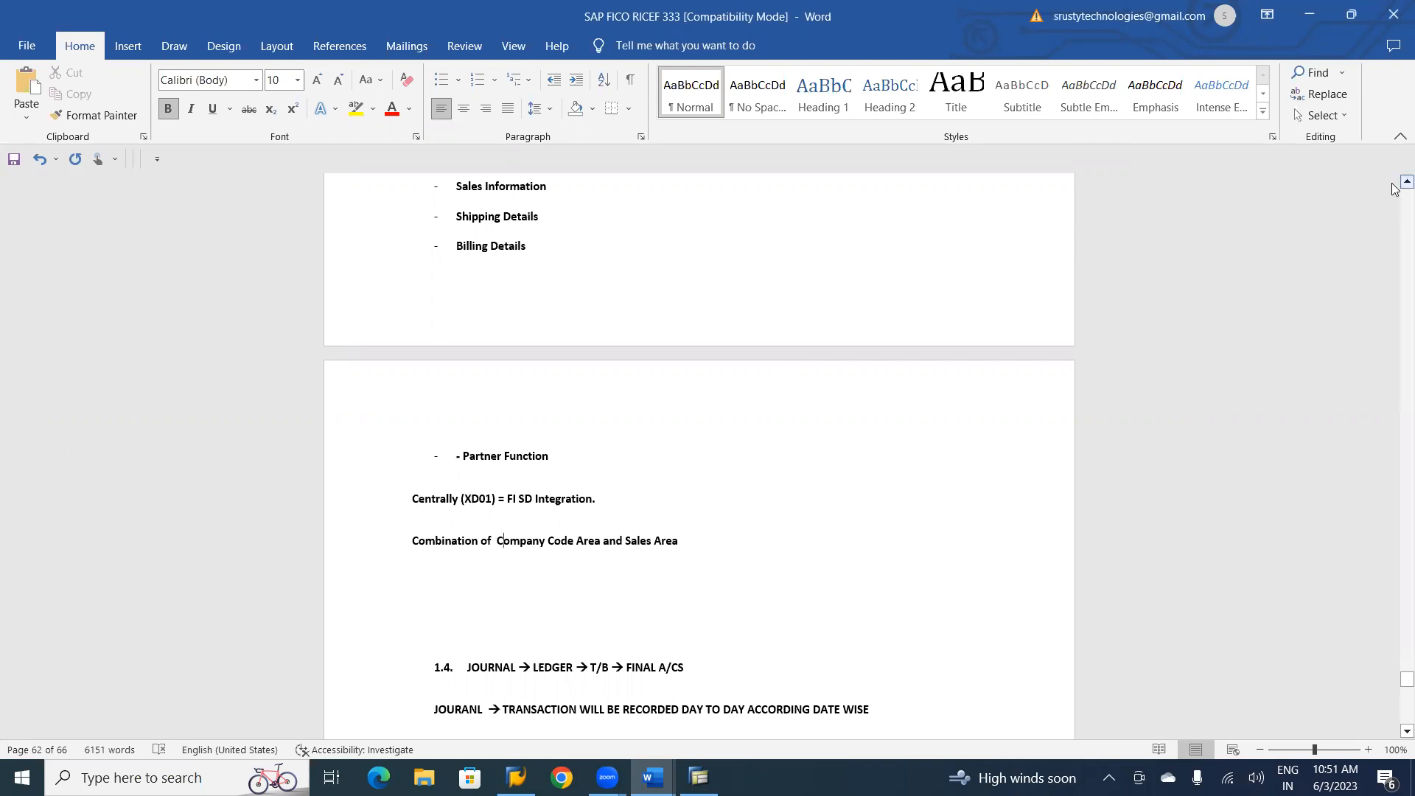
Review the customer master notes above the Centrally (XD01) heading, including the General Data, Company Code Area, Sales Area and Sales Data lists.
scroll(1393, 186, "up", 2)
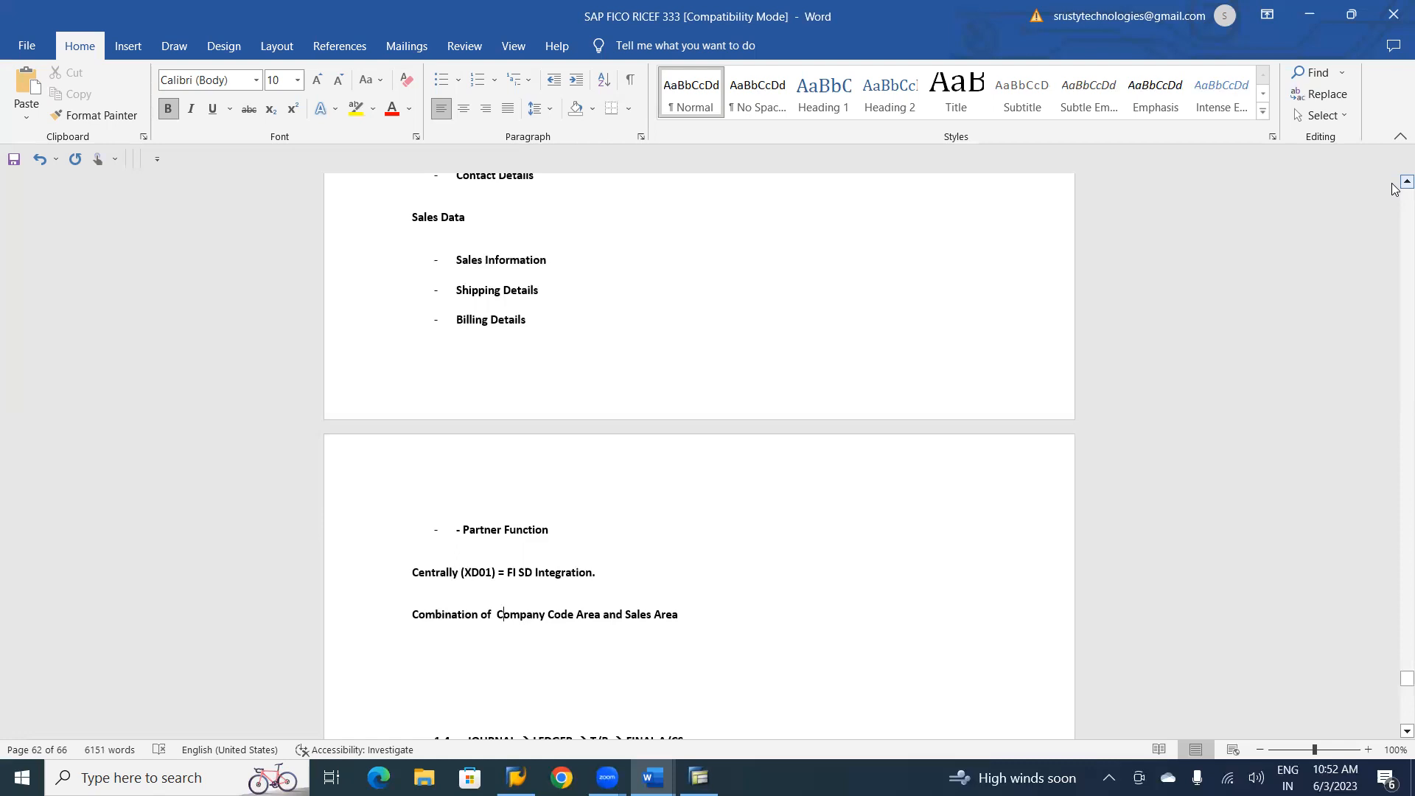
left_click(1405, 182)
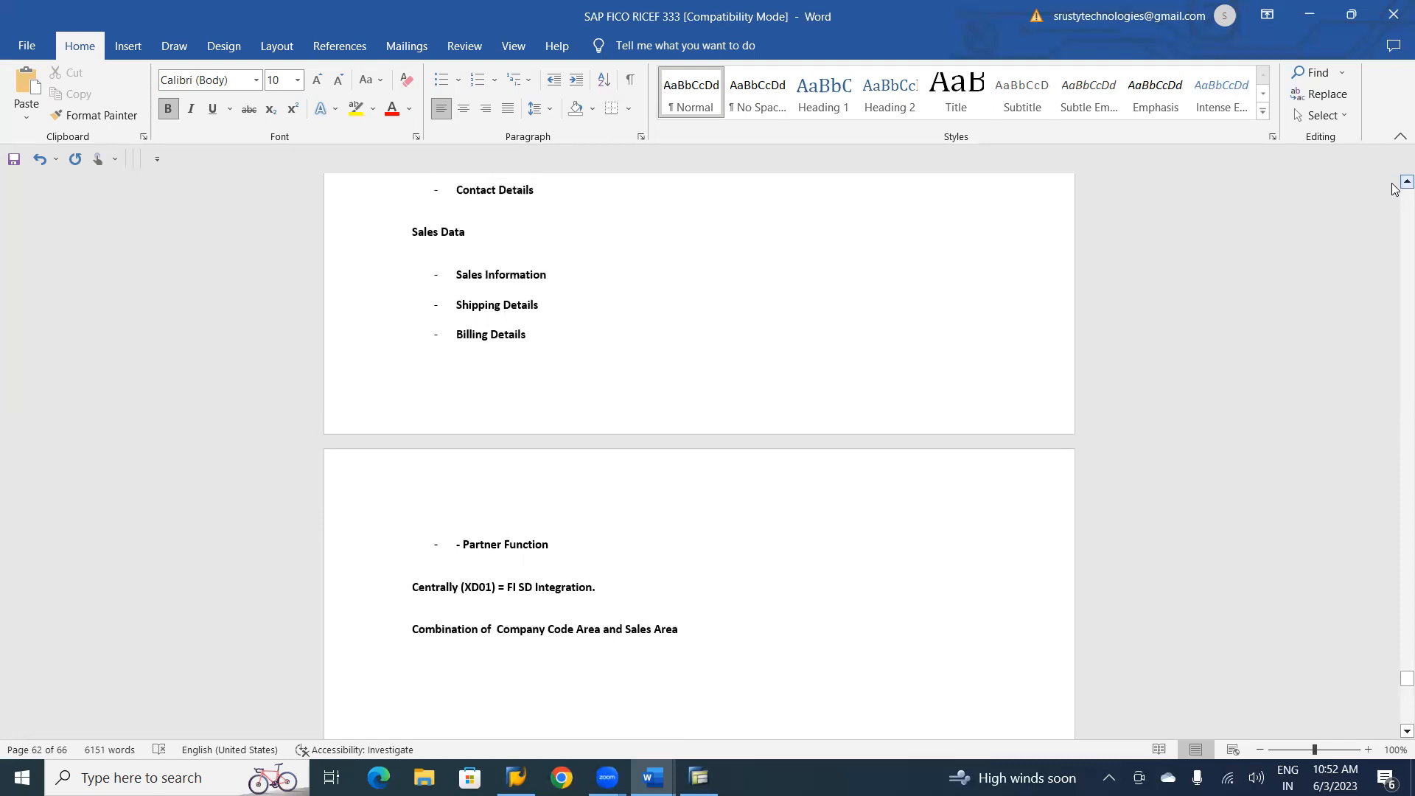
scroll(1395, 188, "up", 1)
scroll(1395, 189, "up", 1)
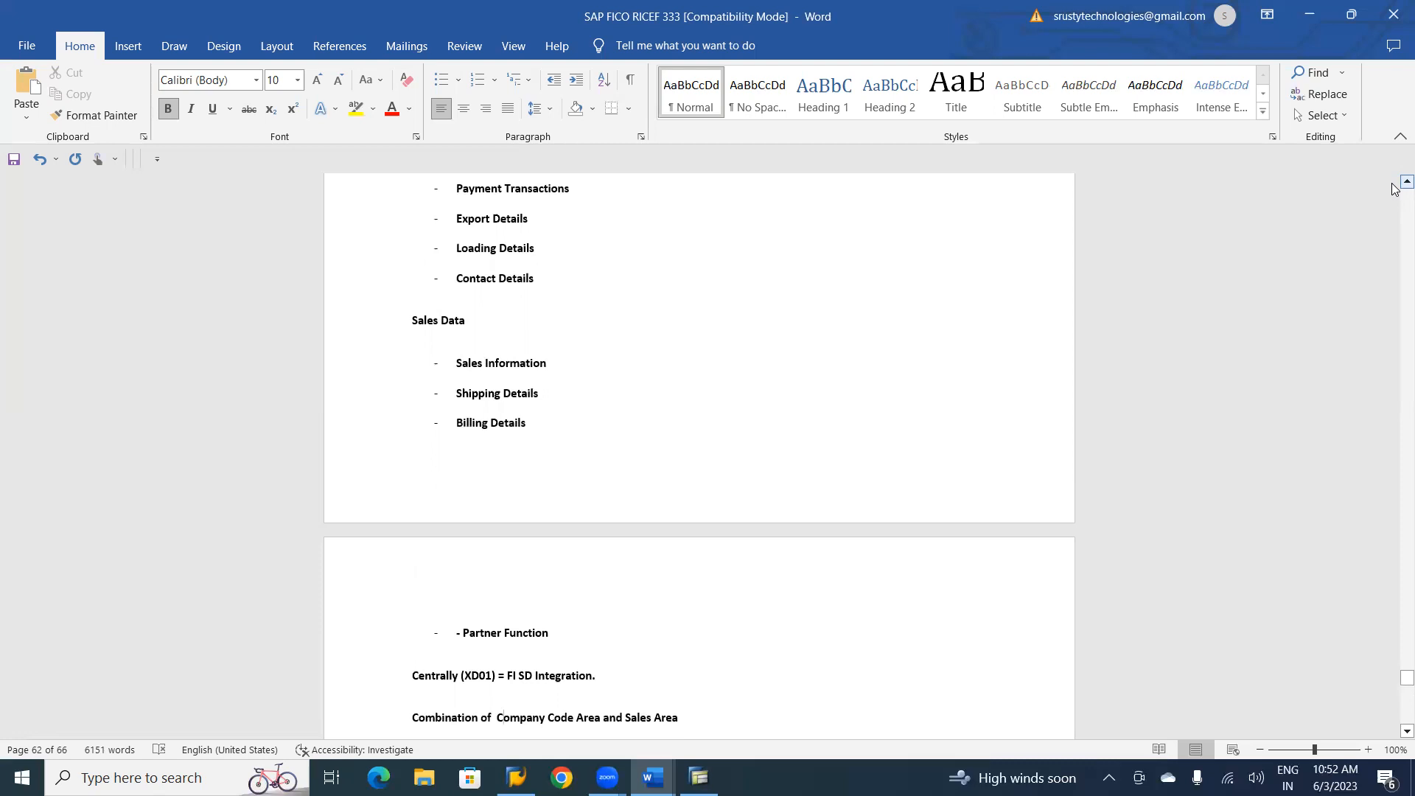
scroll(1394, 189, "up", 1)
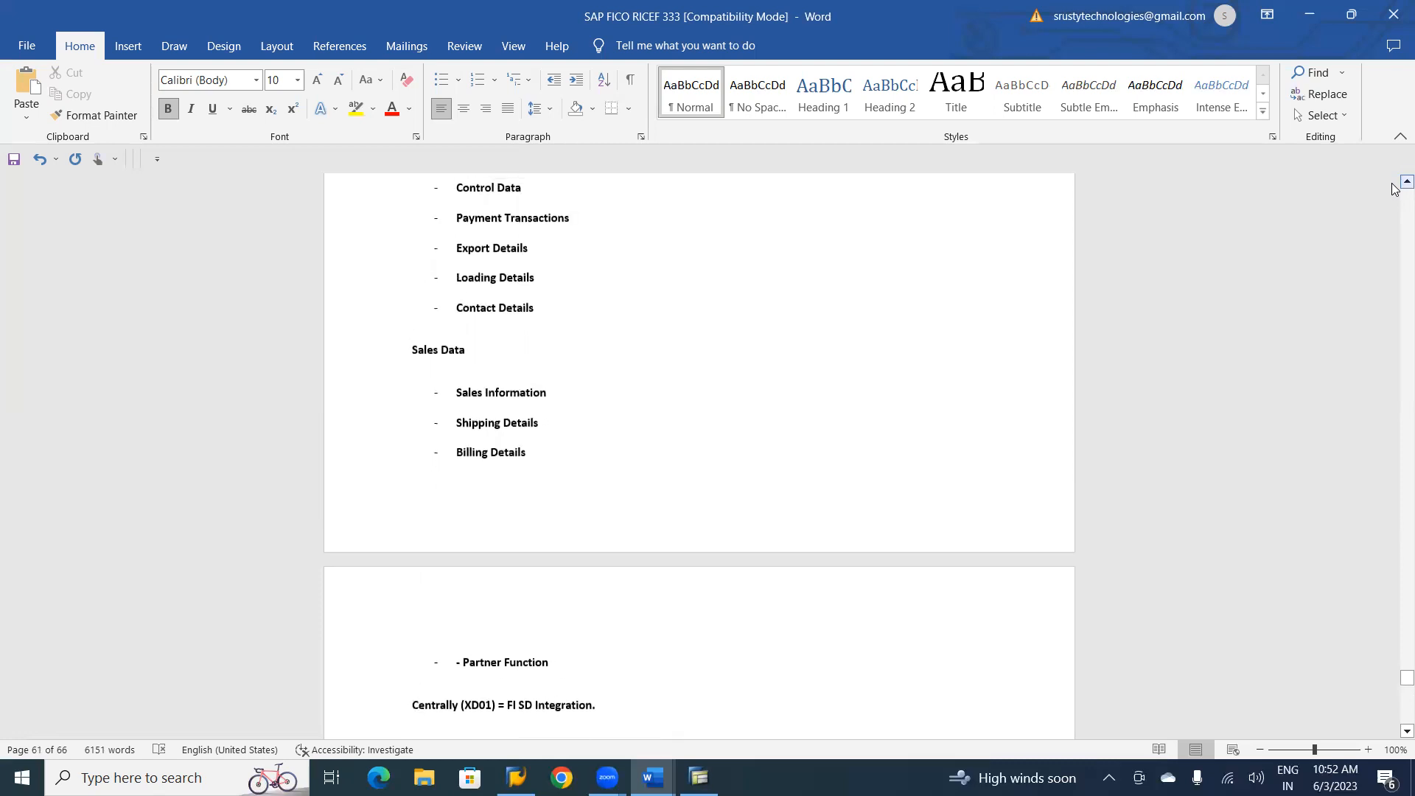
scroll(1395, 188, "up", 1)
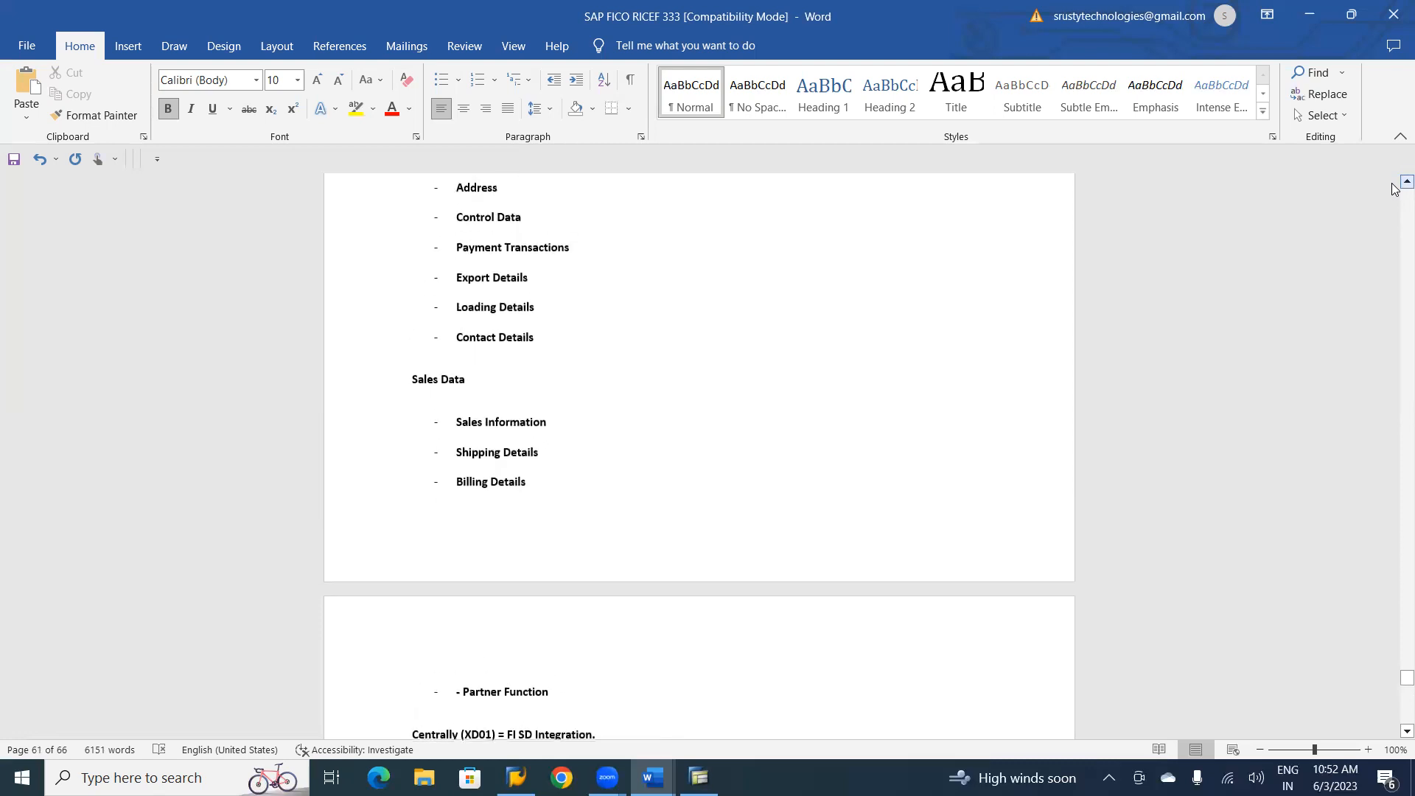
scroll(1395, 188, "up", 5)
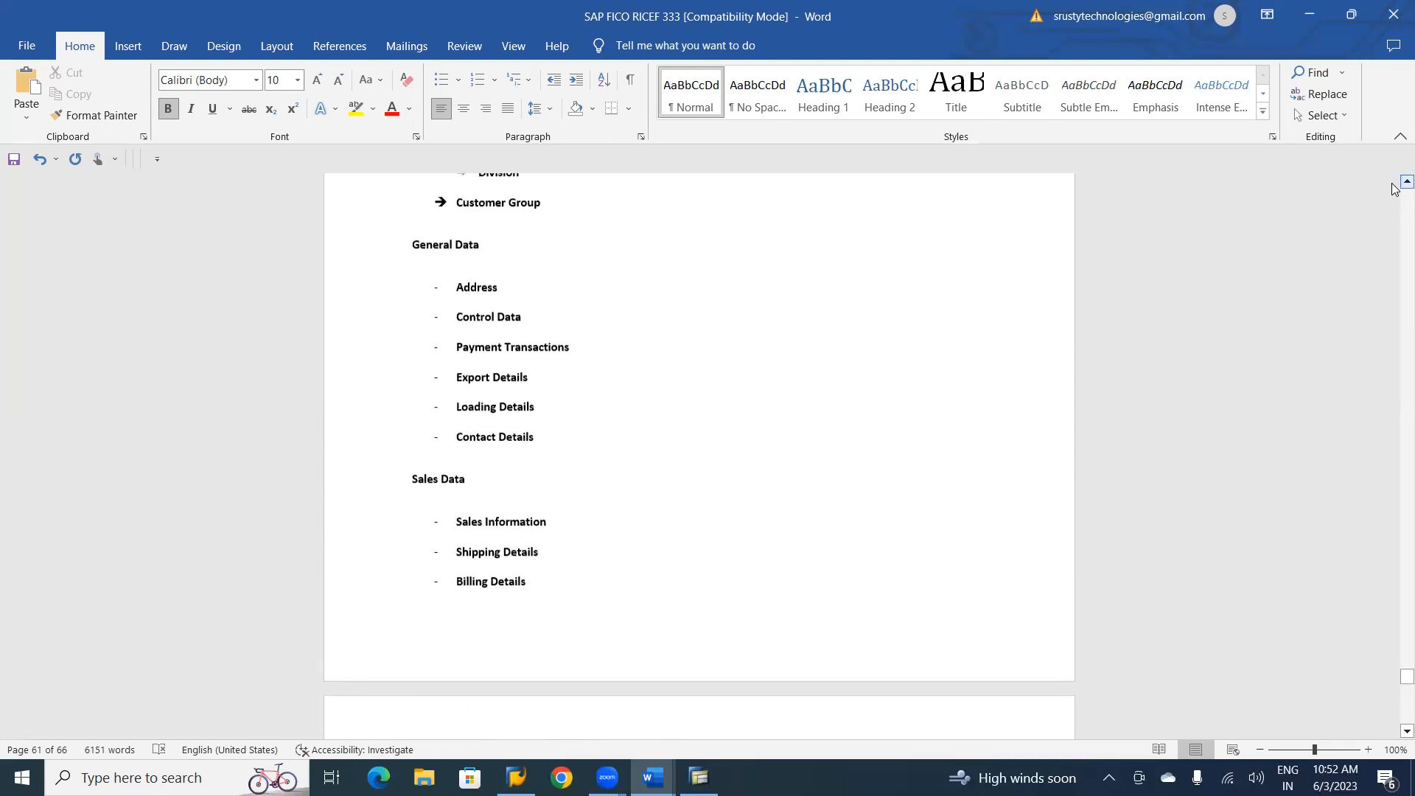
scroll(1395, 188, "up", 5)
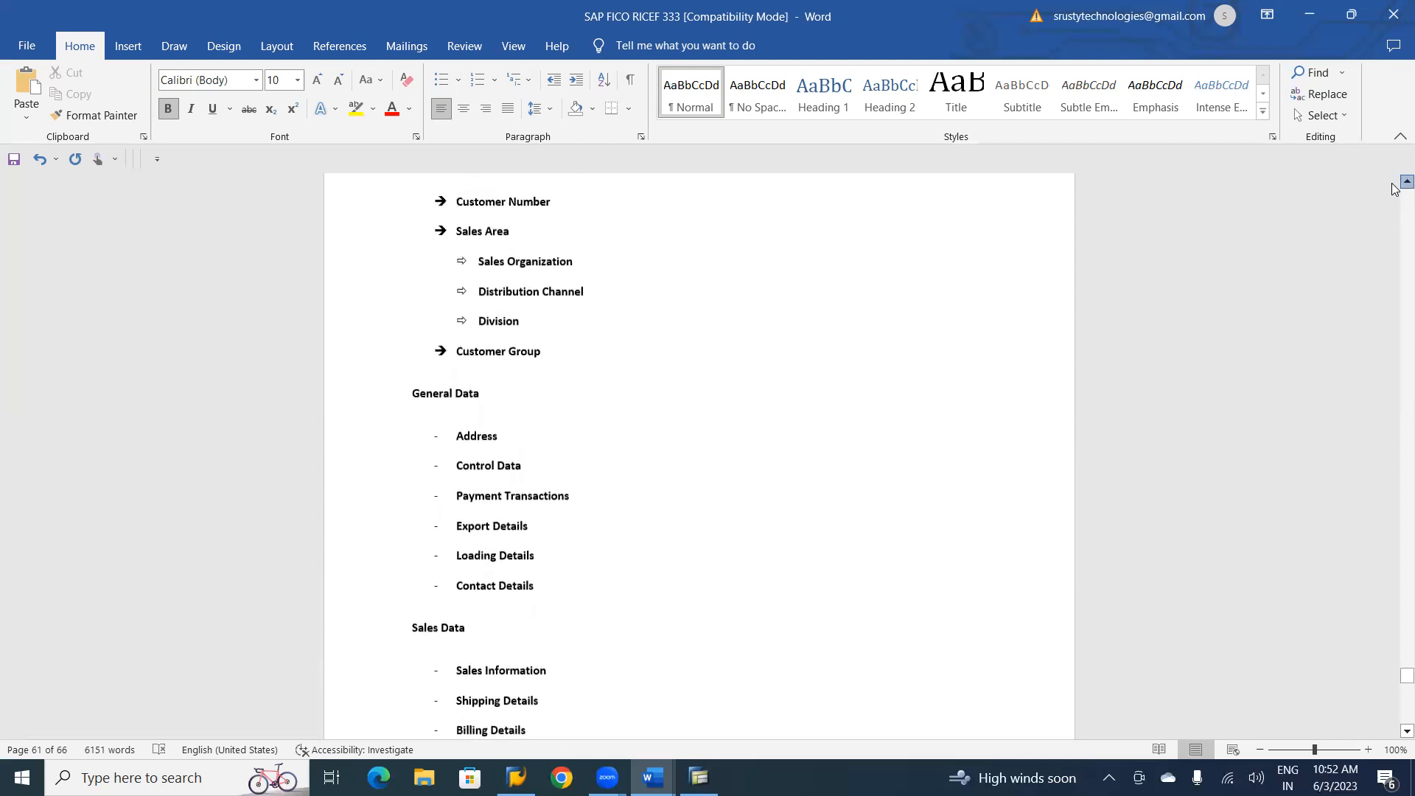
scroll(1394, 188, "up", 4)
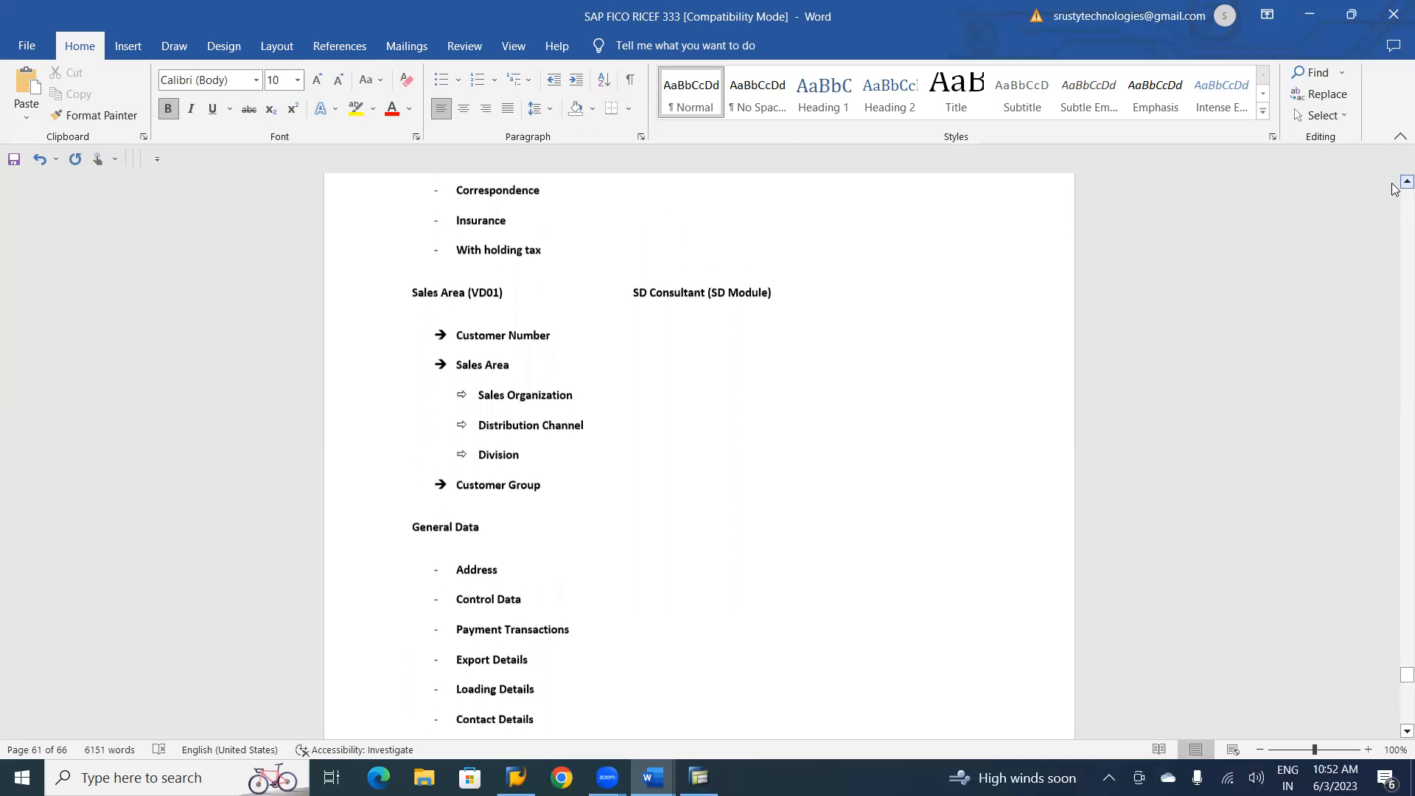
scroll(1395, 188, "up", 5)
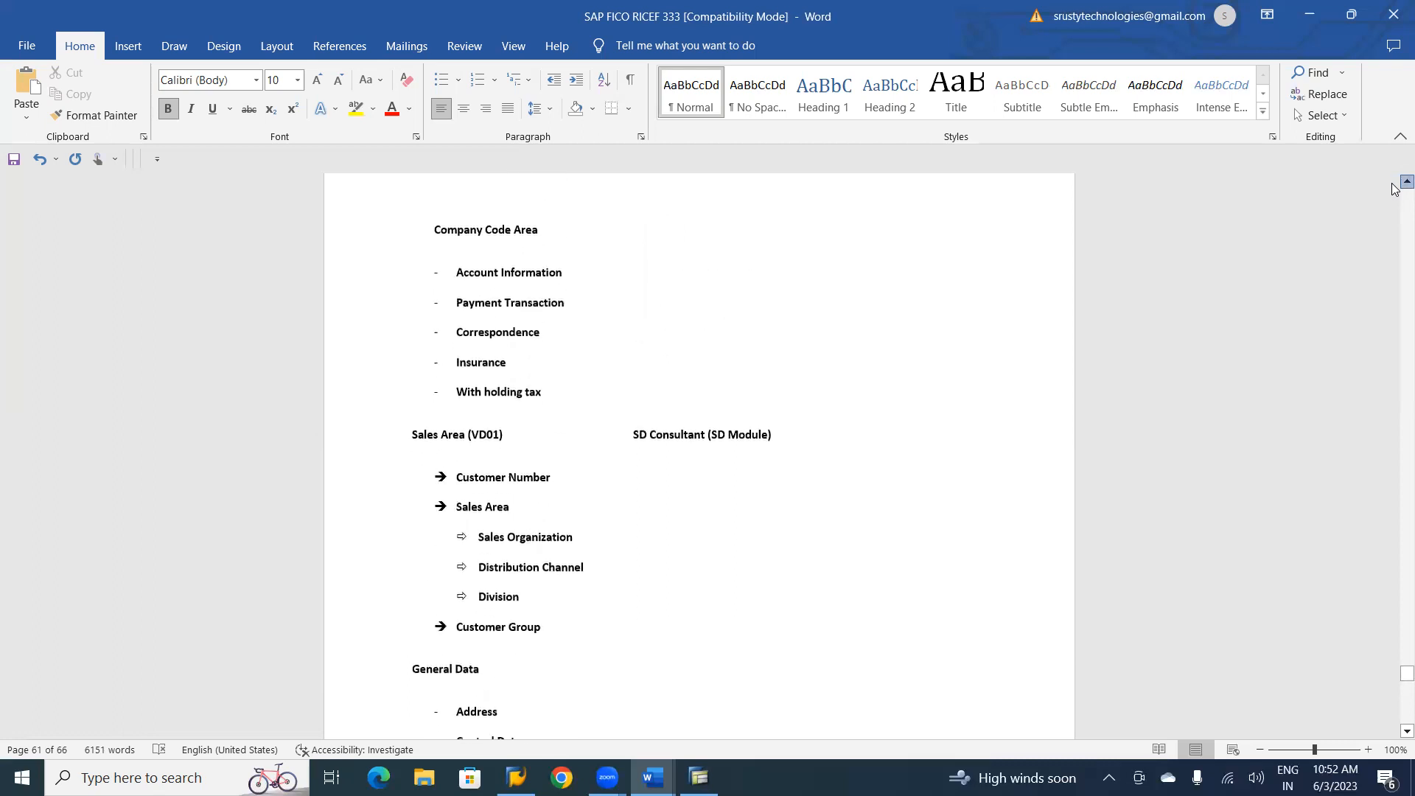
scroll(1395, 189, "up", 2)
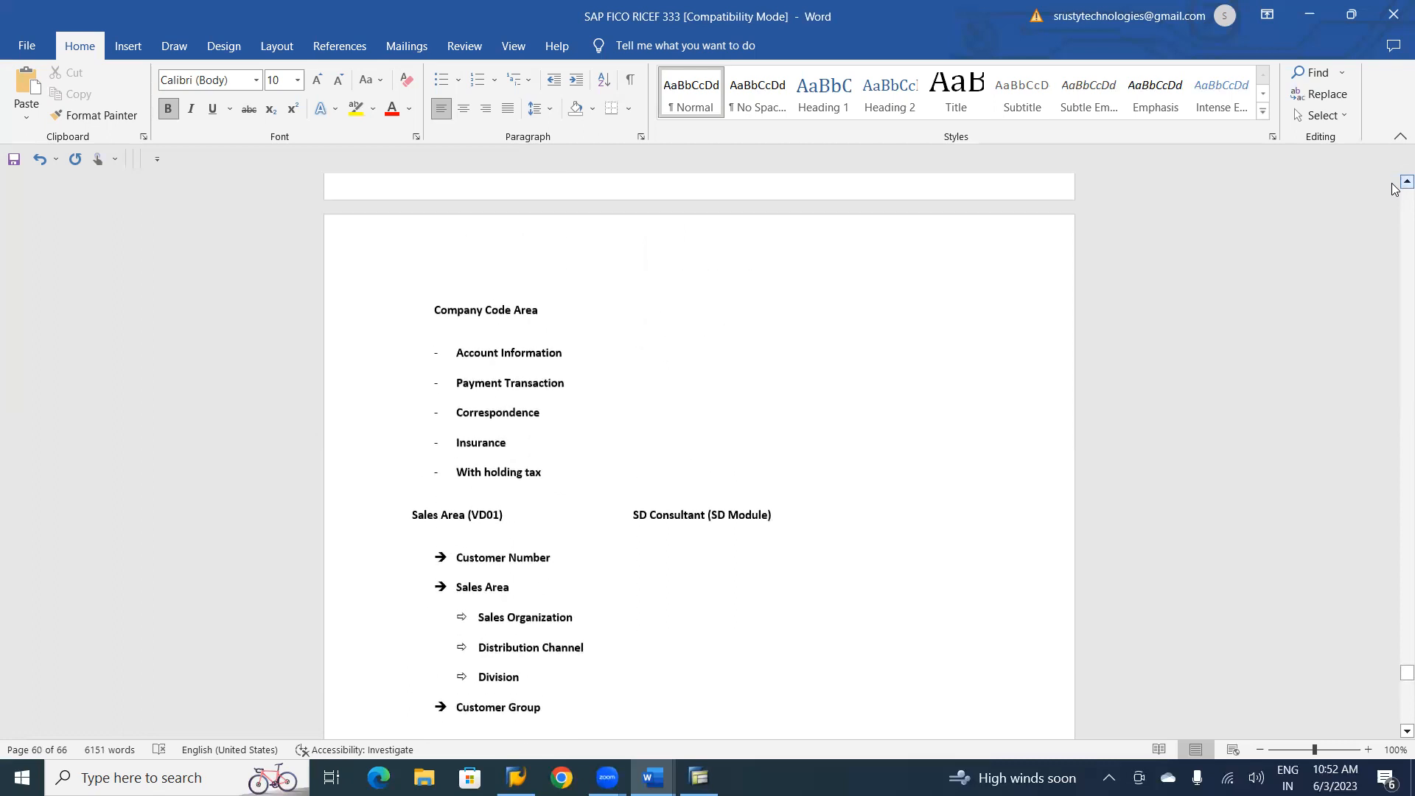
scroll(1395, 189, "up", 10)
scroll(1395, 189, "up", 7)
scroll(1394, 189, "up", 1)
scroll(1395, 189, "down", 12)
scroll(1395, 189, "down", 13)
scroll(1395, 188, "down", 2)
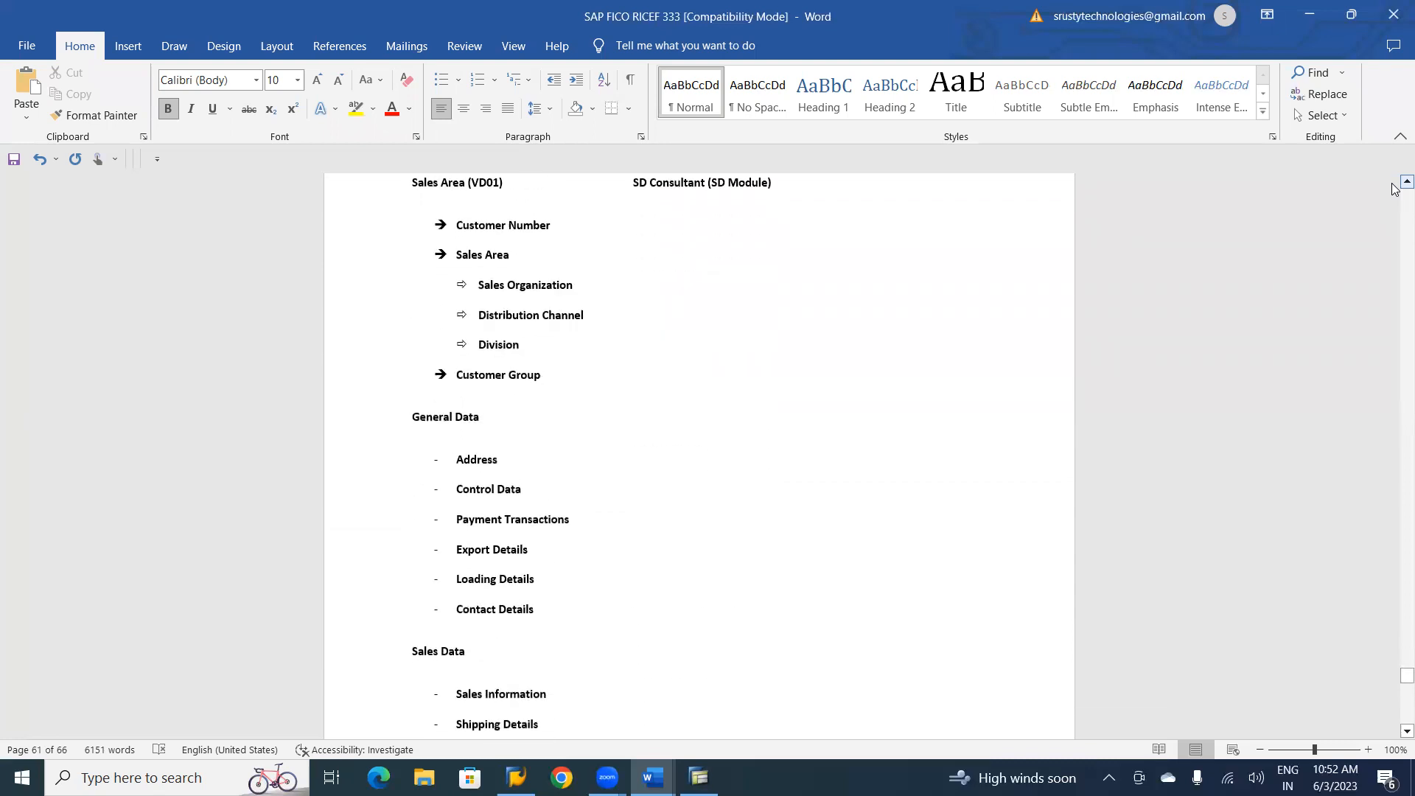
scroll(1394, 189, "down", 11)
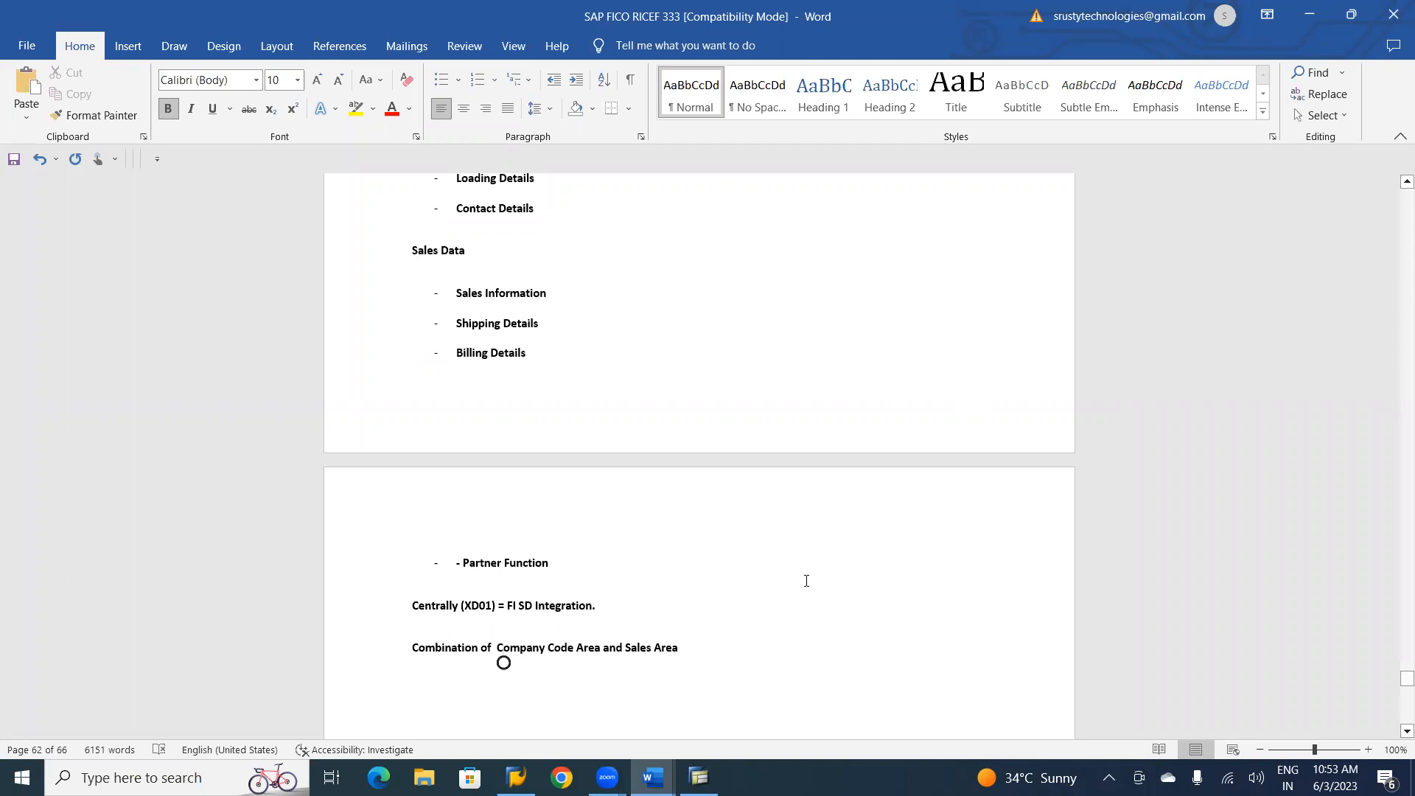
Start an arrow-bulleted list below the Centrally (XD01) heading with a customer number item.
left_click(631, 600)
key("Return")
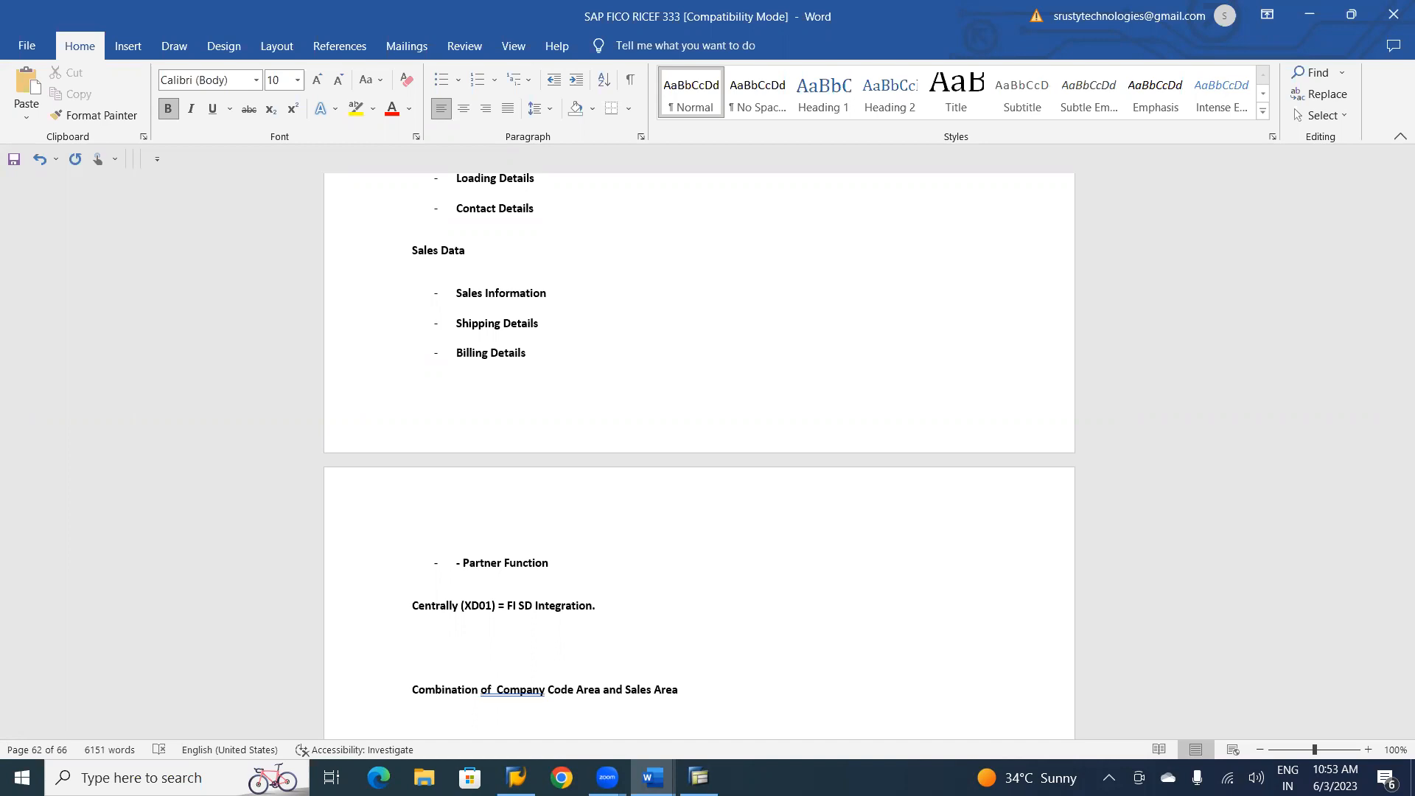
type("=> ")
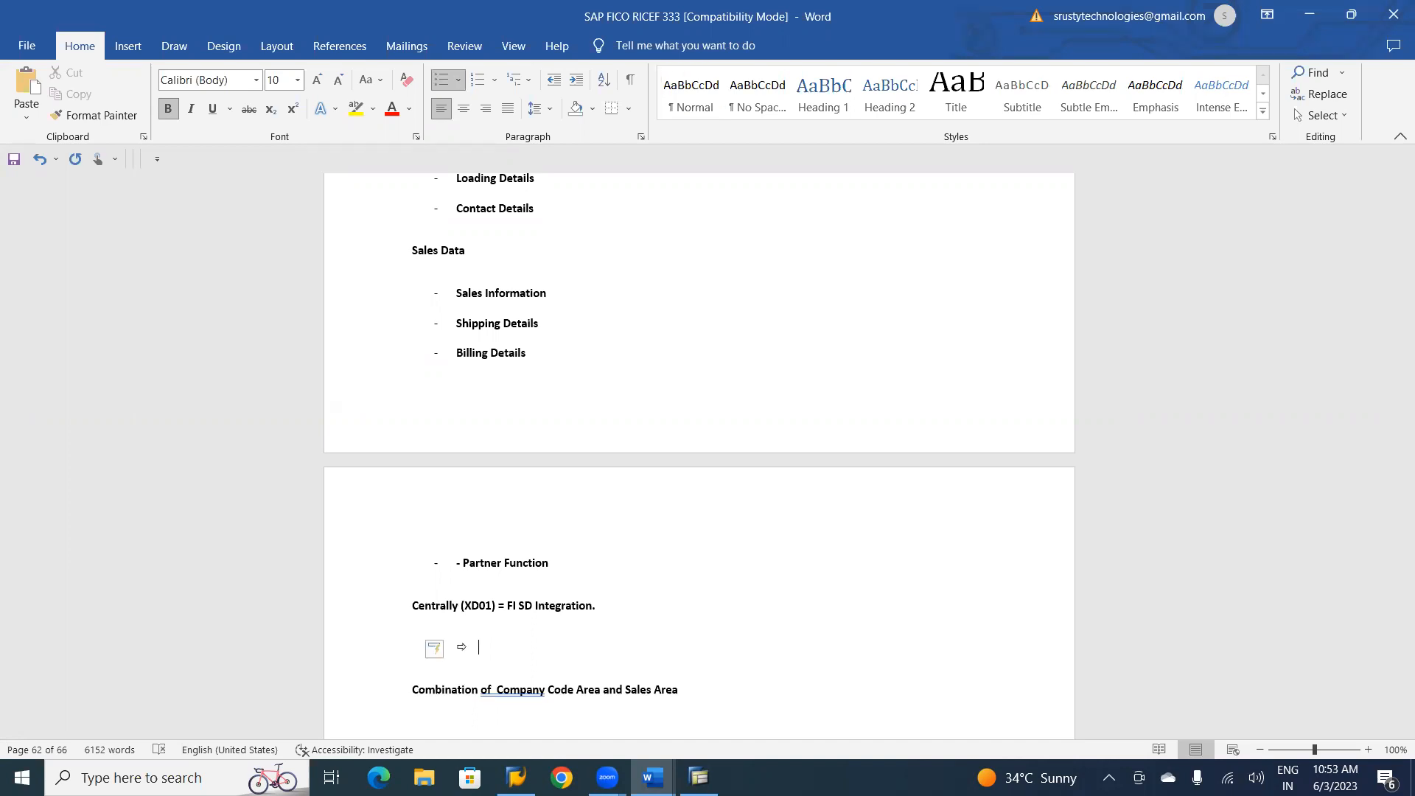
type("Customer Numebr")
key("Return")
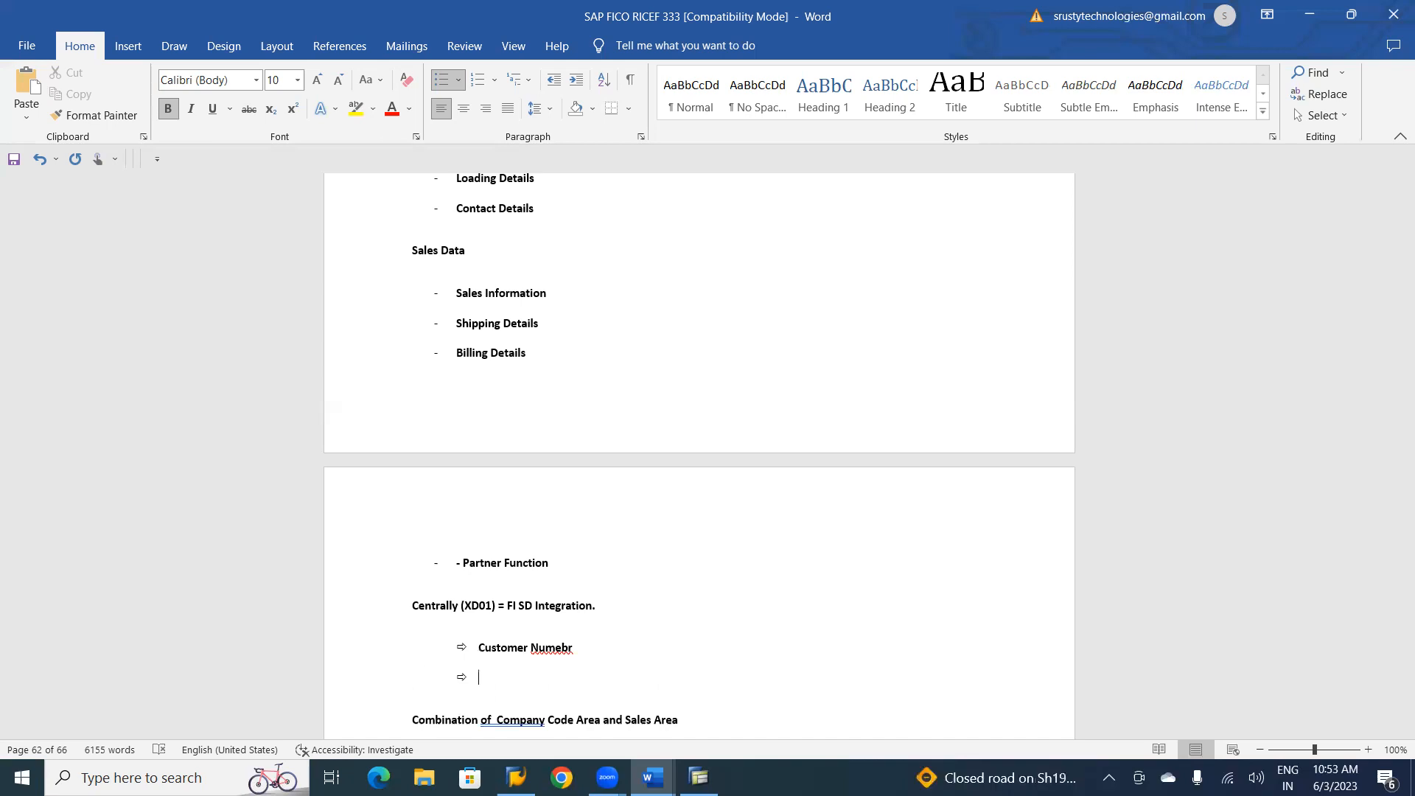
Add the list items "Company Code Area" and "Sales Area", and correct the misspelled "Number" in the first item.
type("Comapny")
type(" Code A")
type("rea")
key("Return")
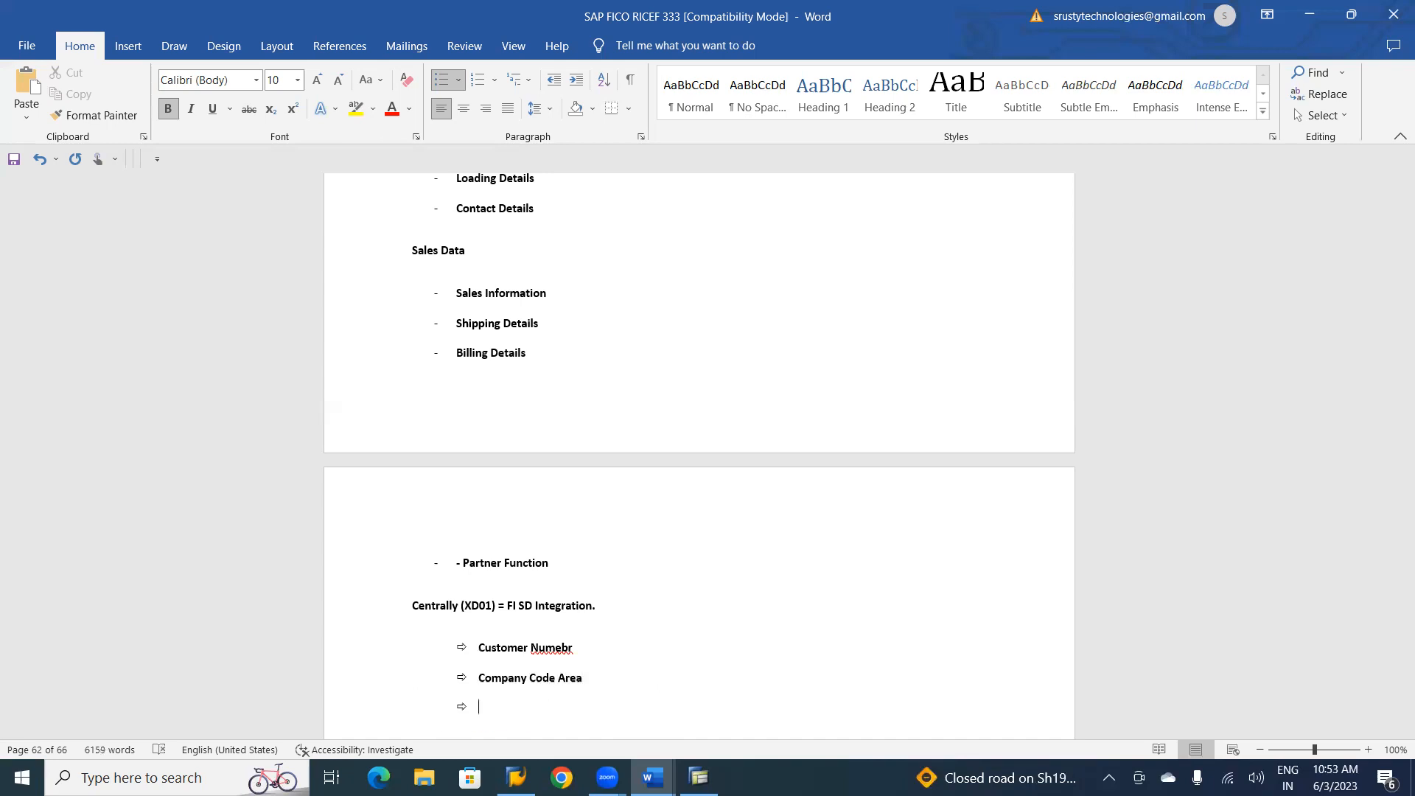
type("Sales Area")
right_click(548, 641)
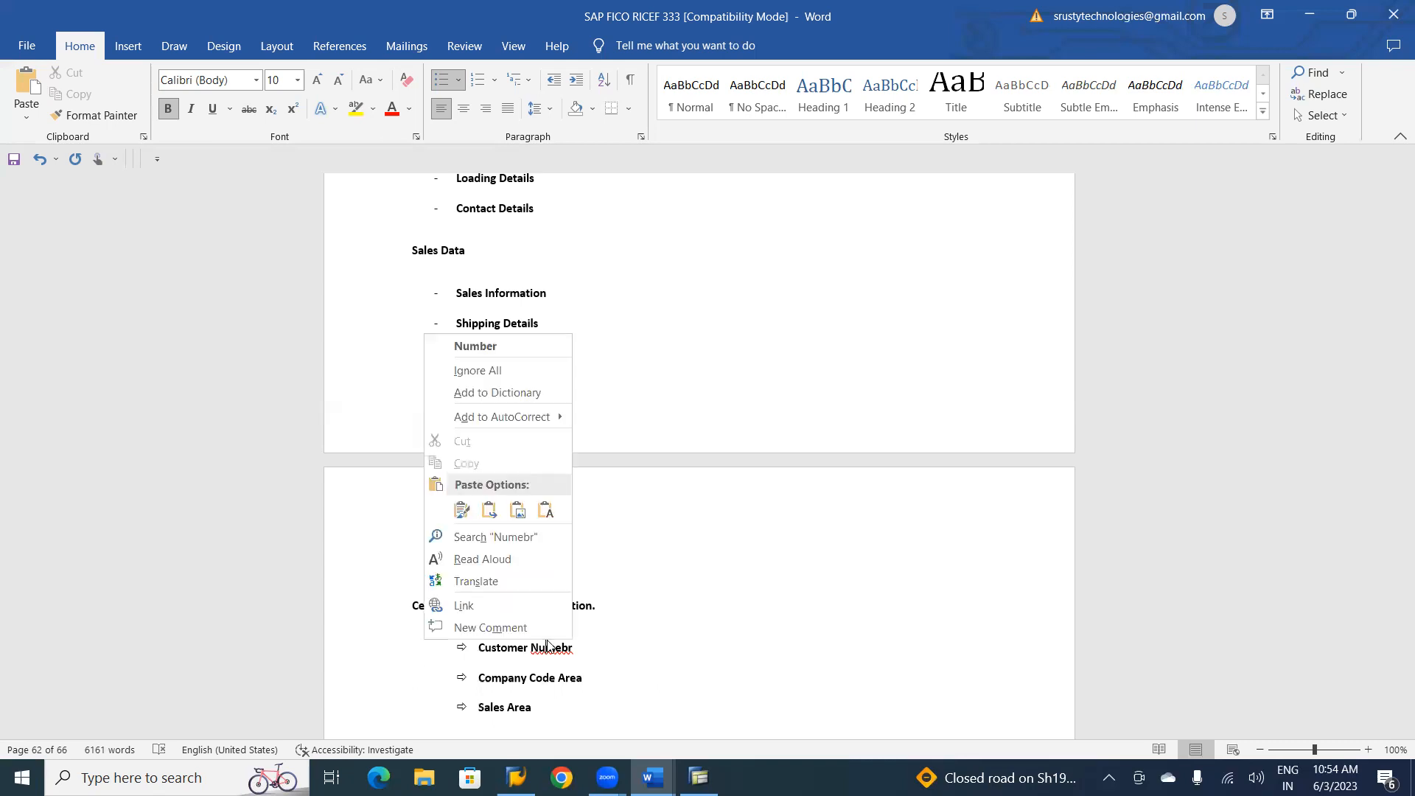
left_click(485, 350)
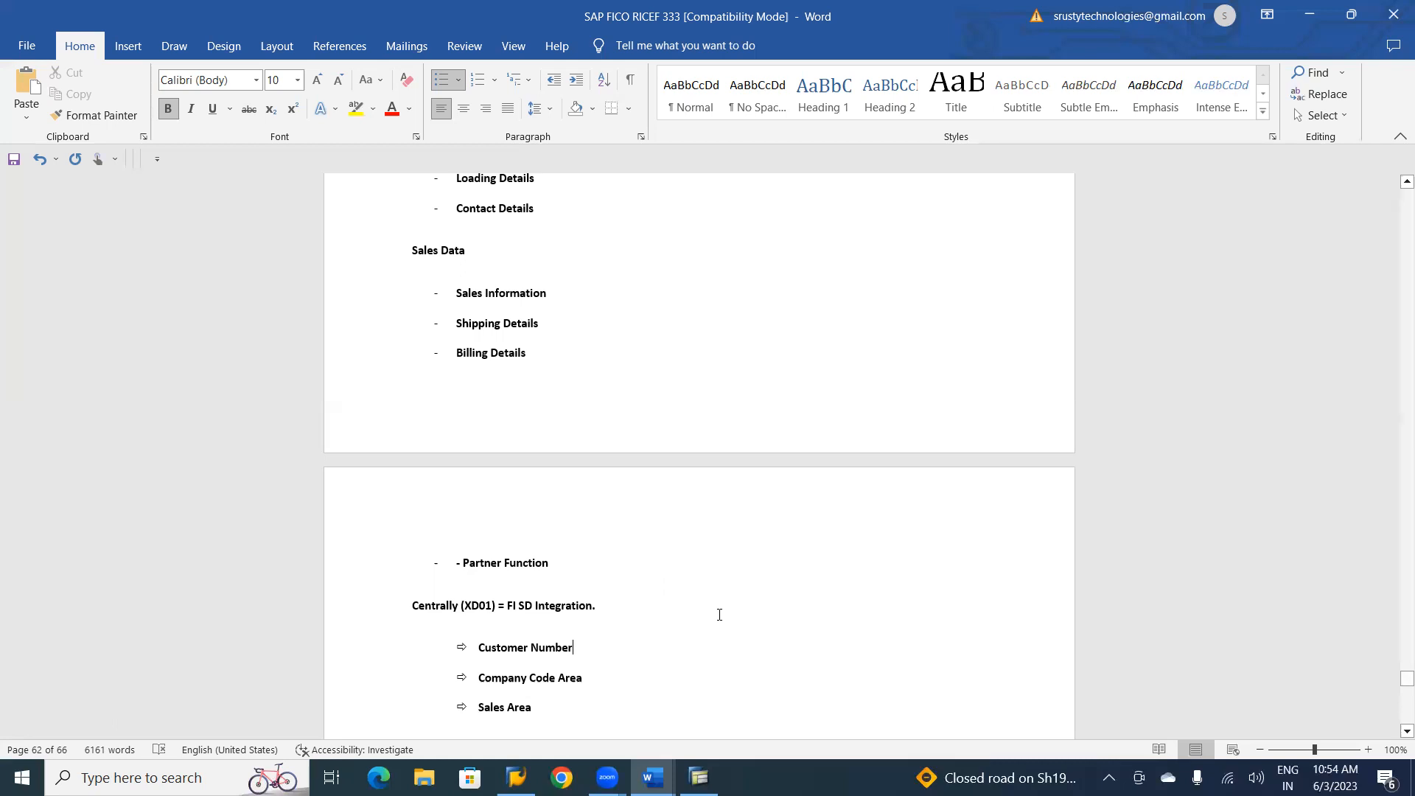
scroll(719, 615, "up", 10)
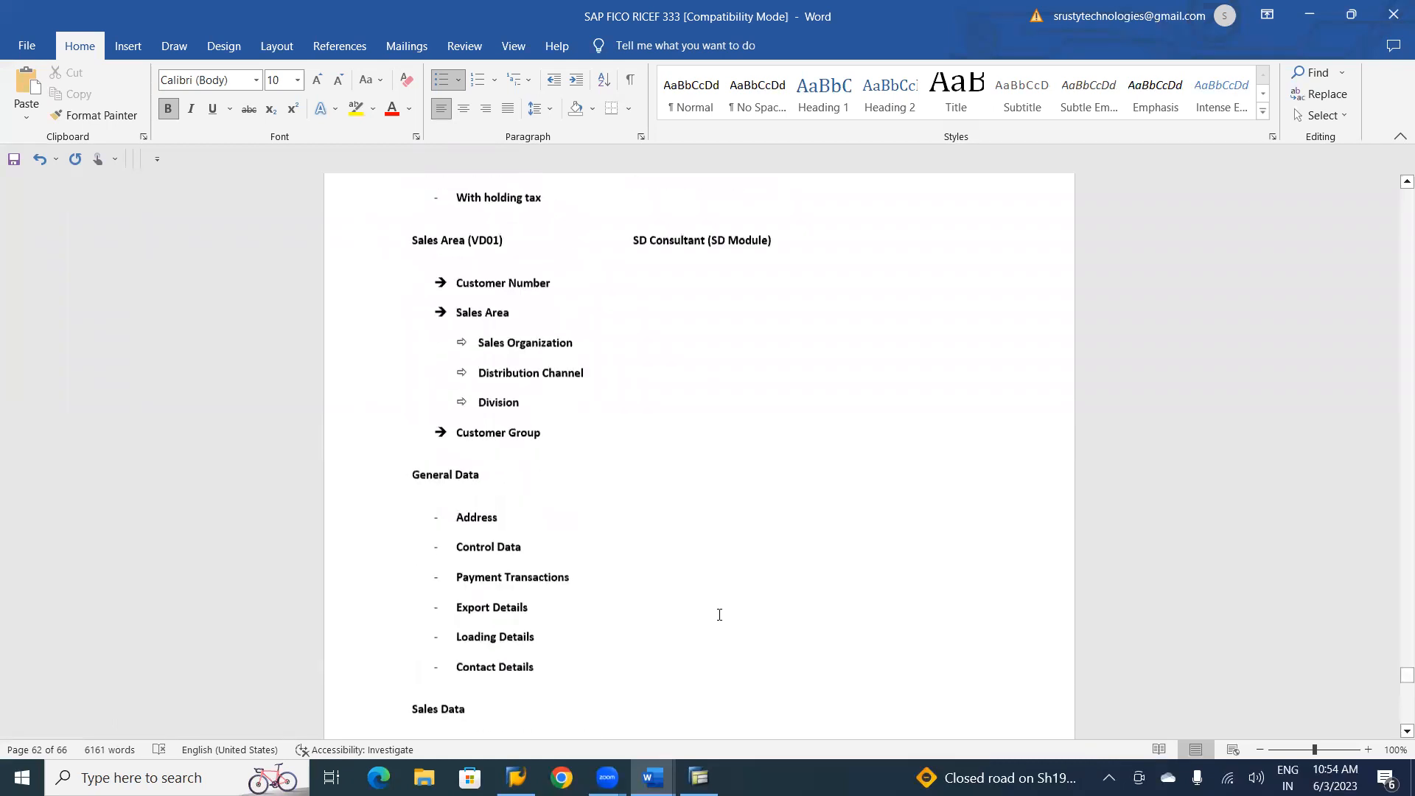
scroll(719, 615, "up", 10)
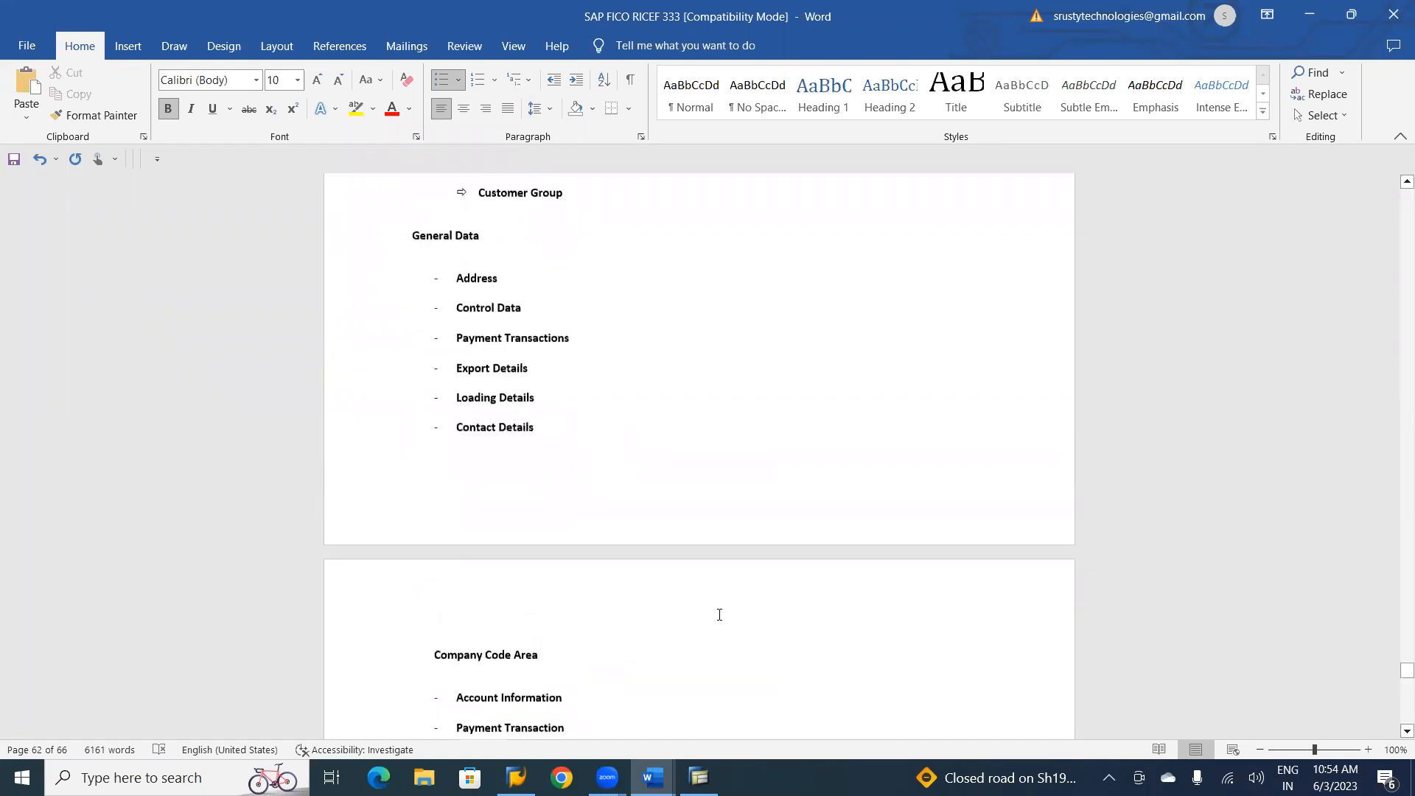
scroll(719, 615, "up", 1)
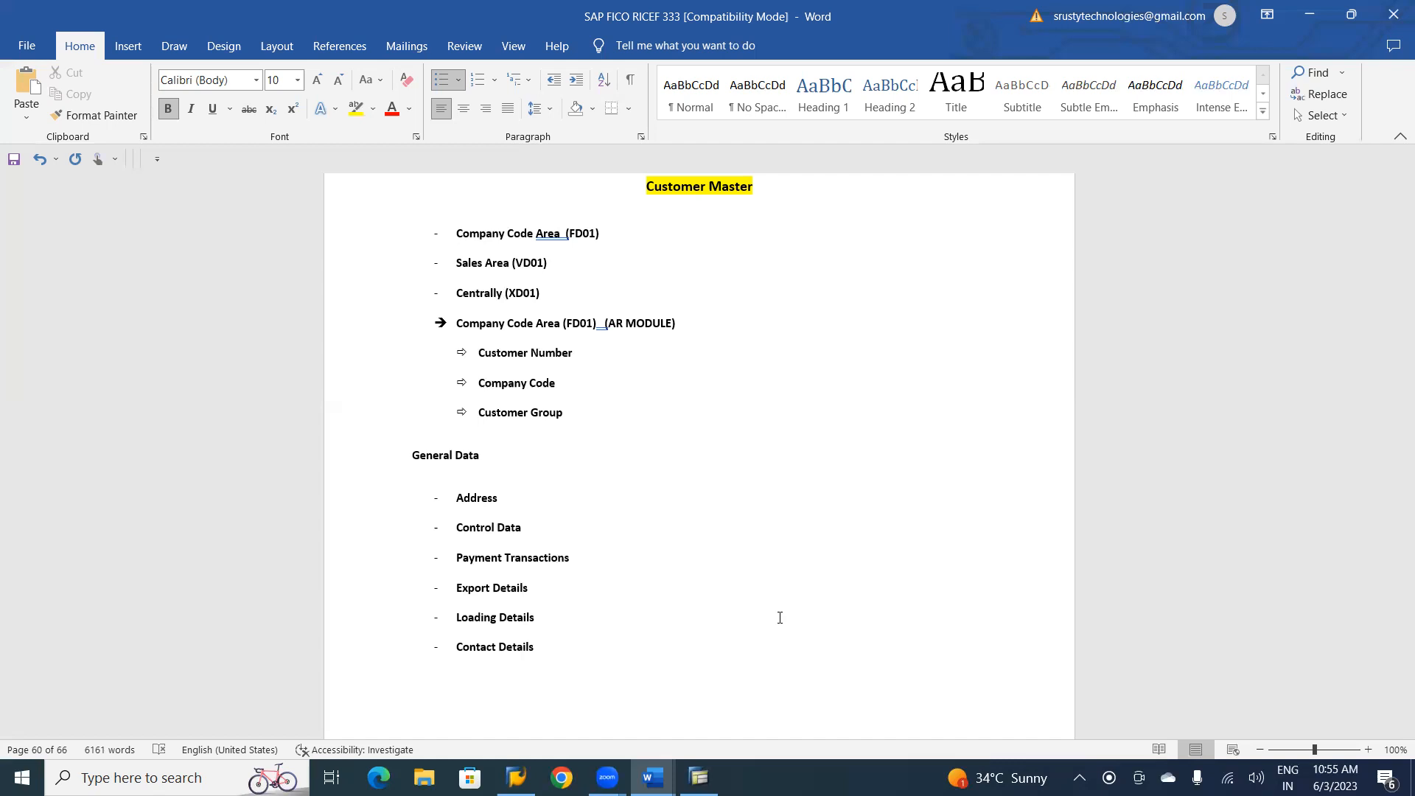
Switch to the SAP FI CO on S4 HANA notes document and delete the surplus blank lines above CUSTOMER MASTER DATA.
key("alt+Tab")
key("alt+Tab")
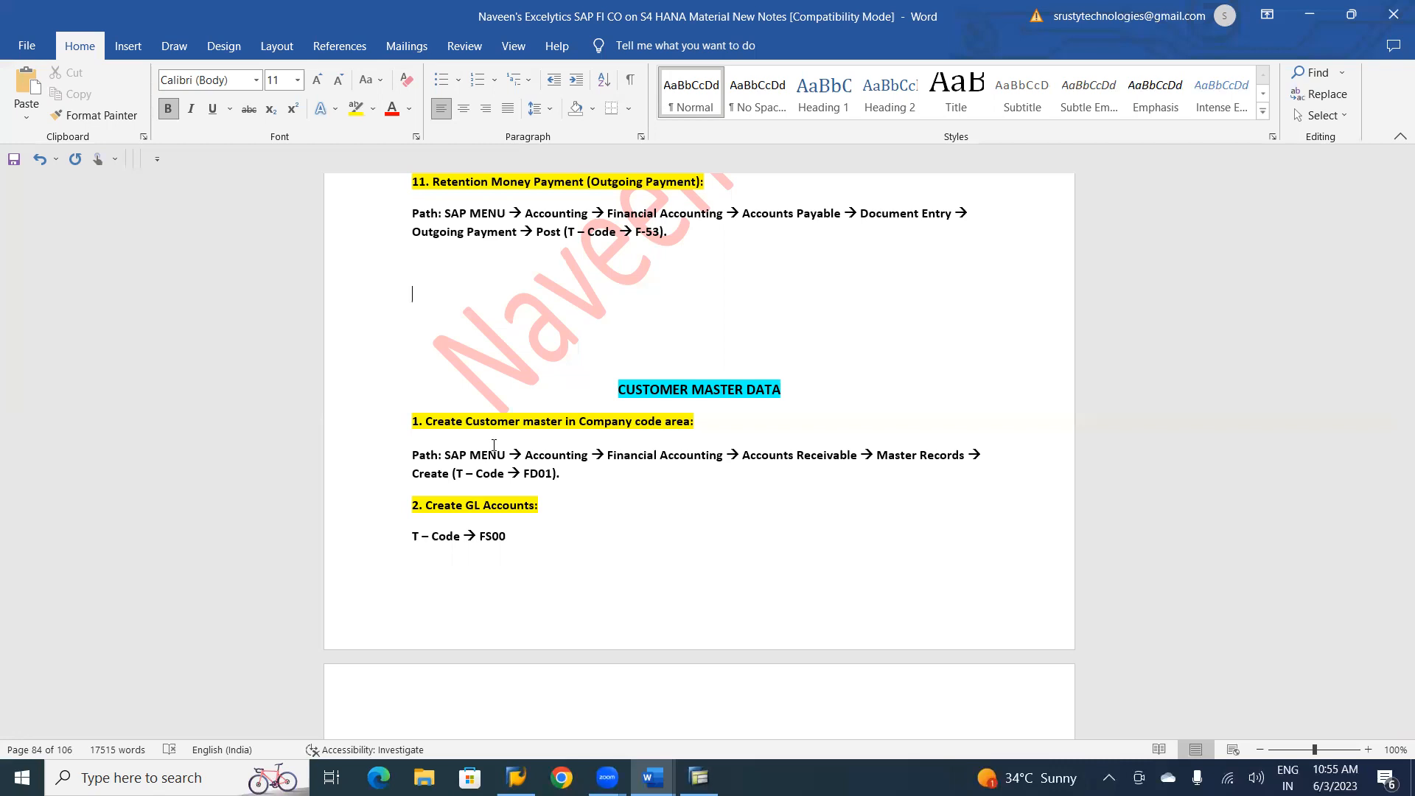
key("Delete")
key("Delete")
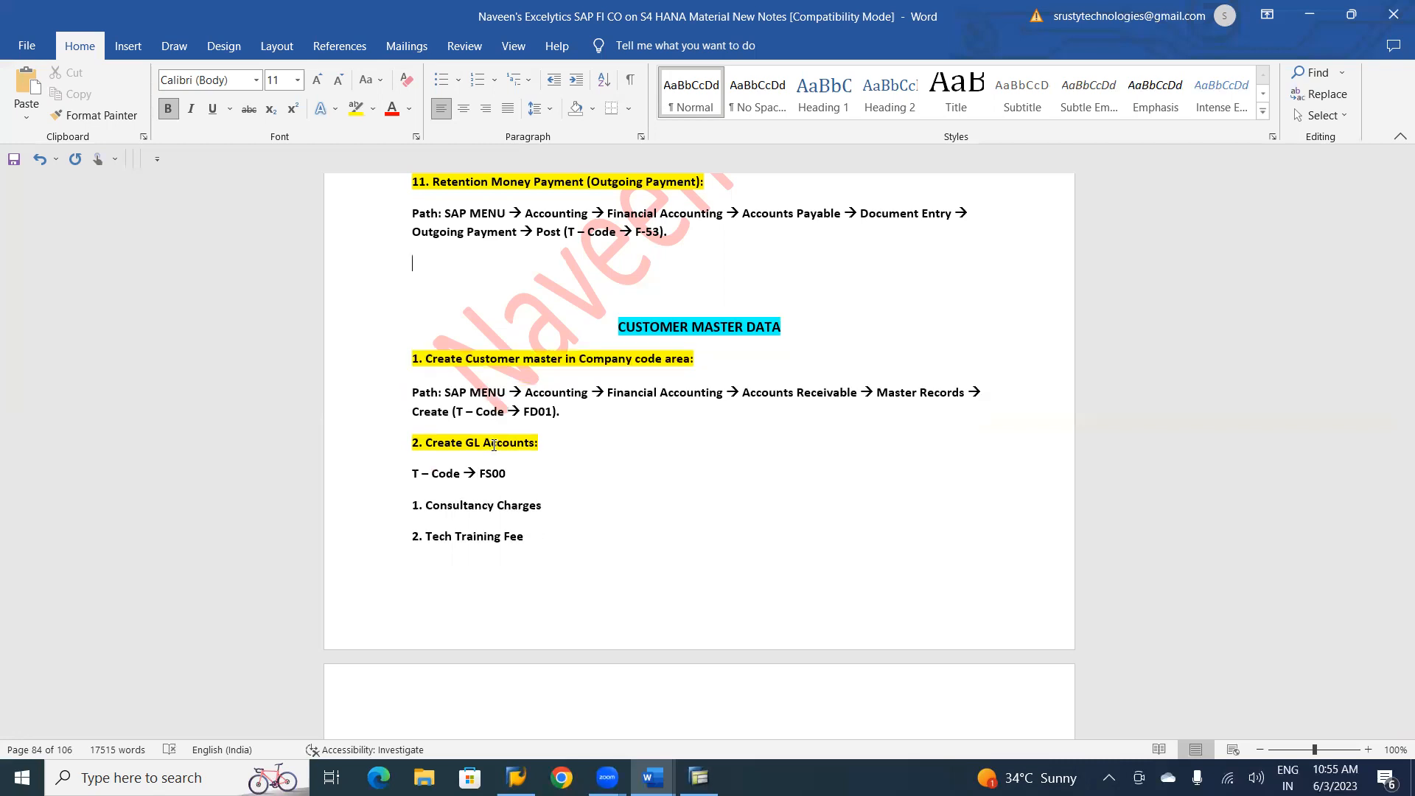
key("Delete")
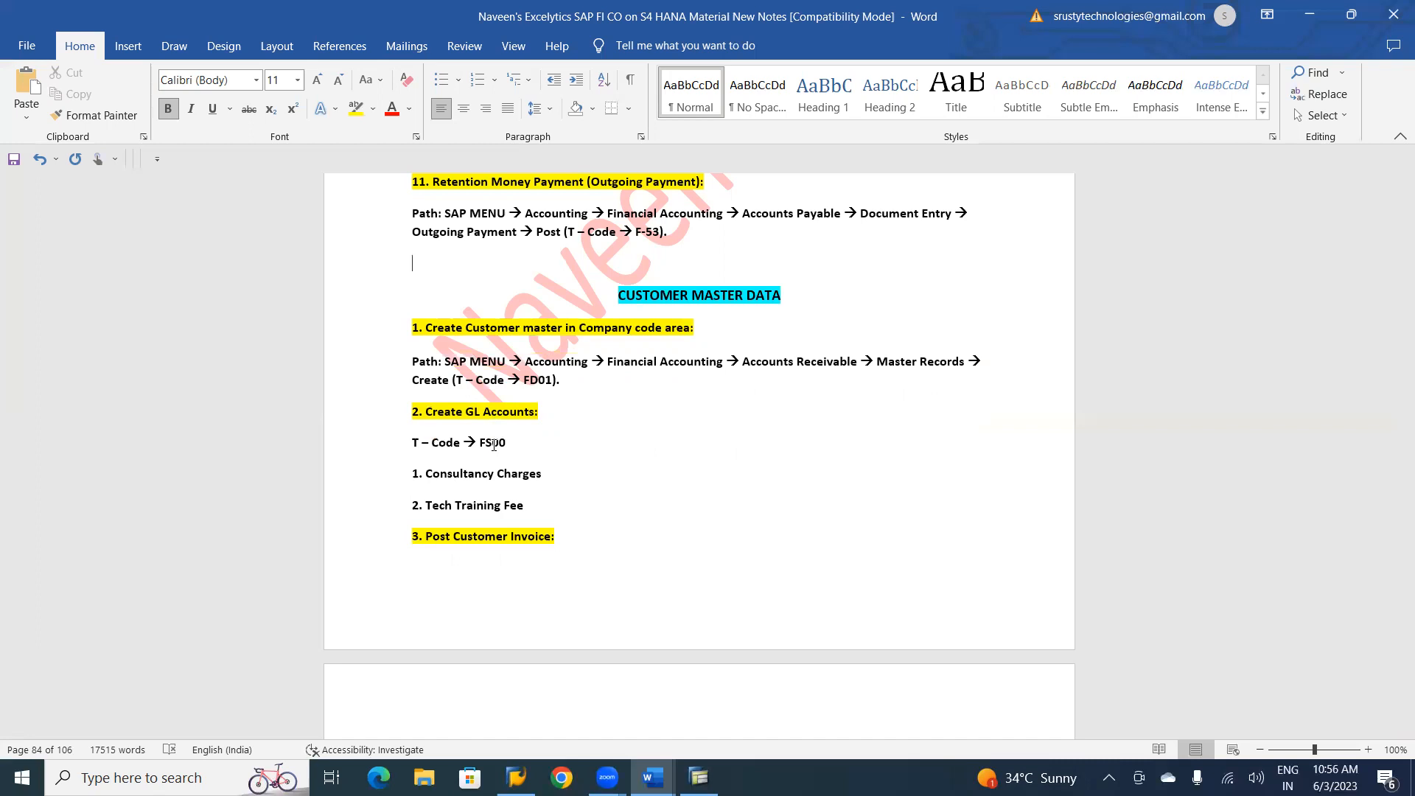
Move the heading "3. Post Customer Invoice:" to the top of the following page and save the document.
scroll(493, 445, "down", 3)
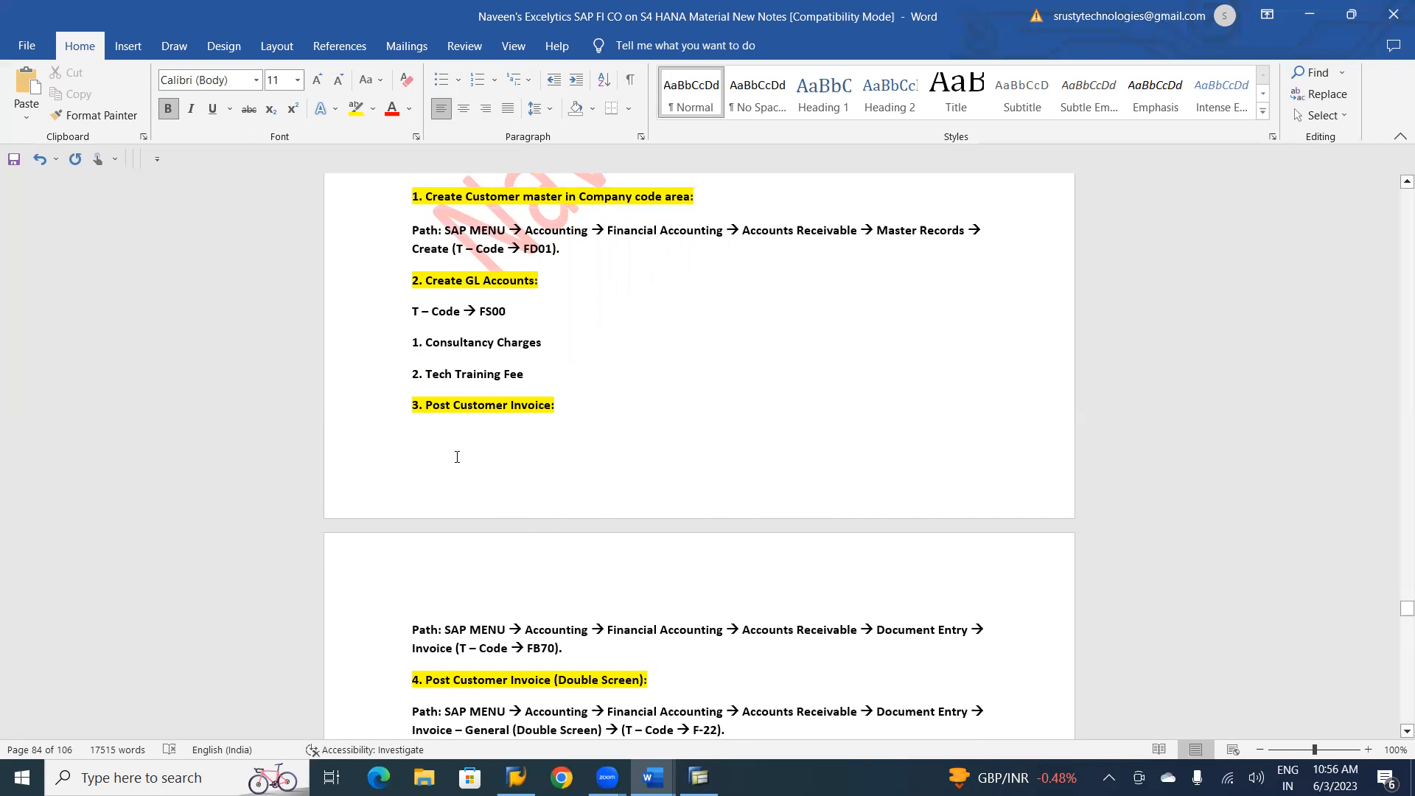
left_click(407, 404)
key("ctrl+Return")
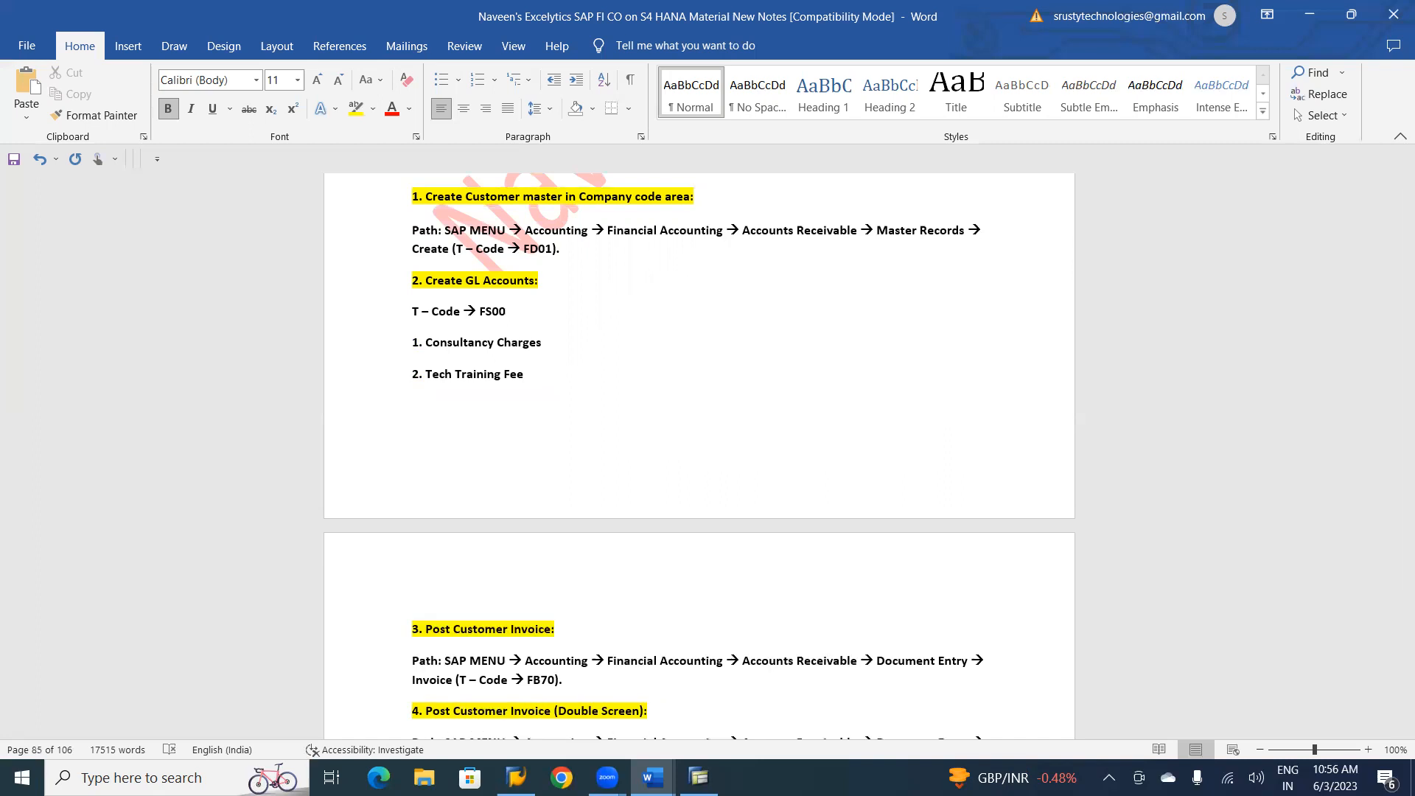
key("ctrl+s")
Switch to SAP Easy Access and expand Accounting and its Financial Accounting folder in the SAP Menu.
key("alt+Tab")
key("alt+Tab")
key("alt+Tab")
key("alt+Tab")
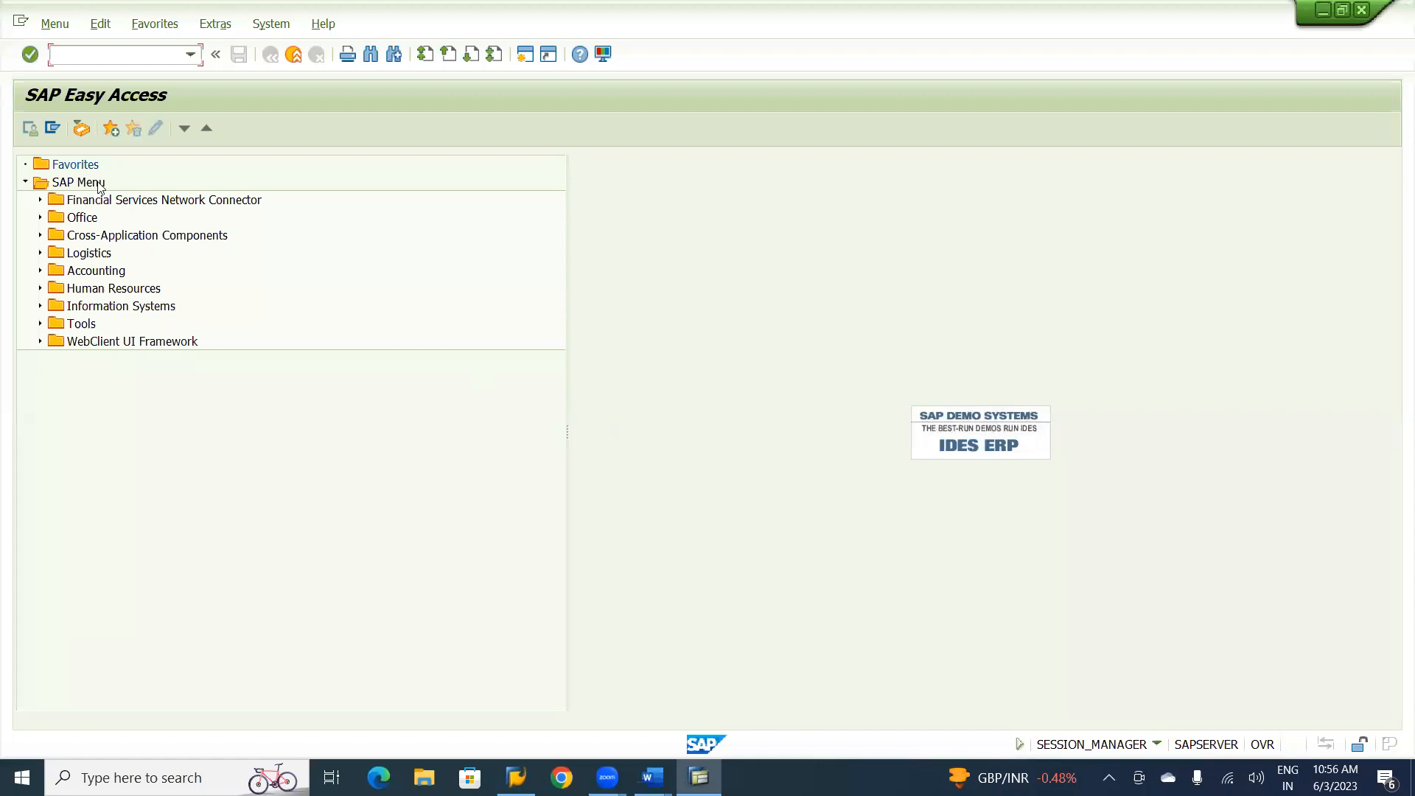
left_click(100, 186)
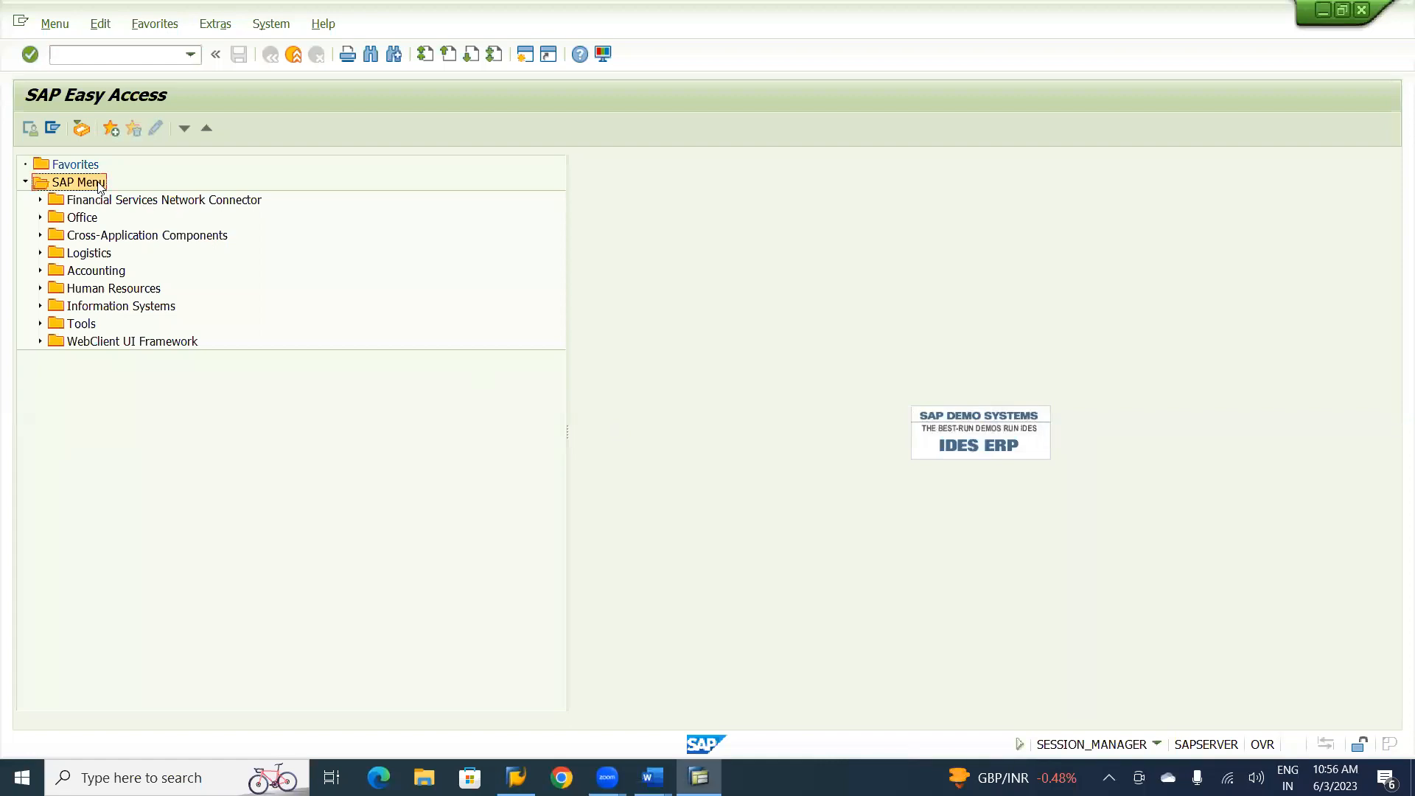
left_click(40, 270)
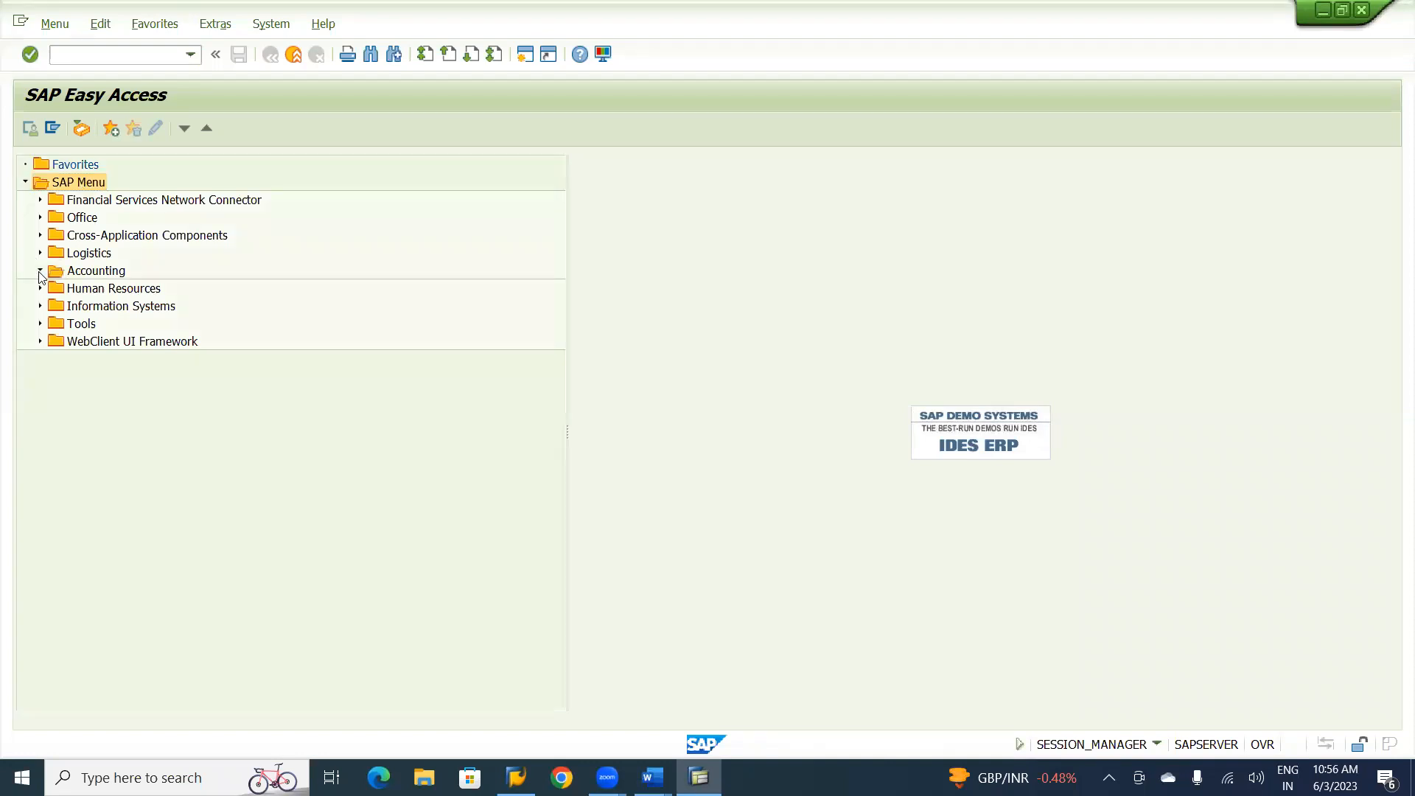
left_click(104, 273)
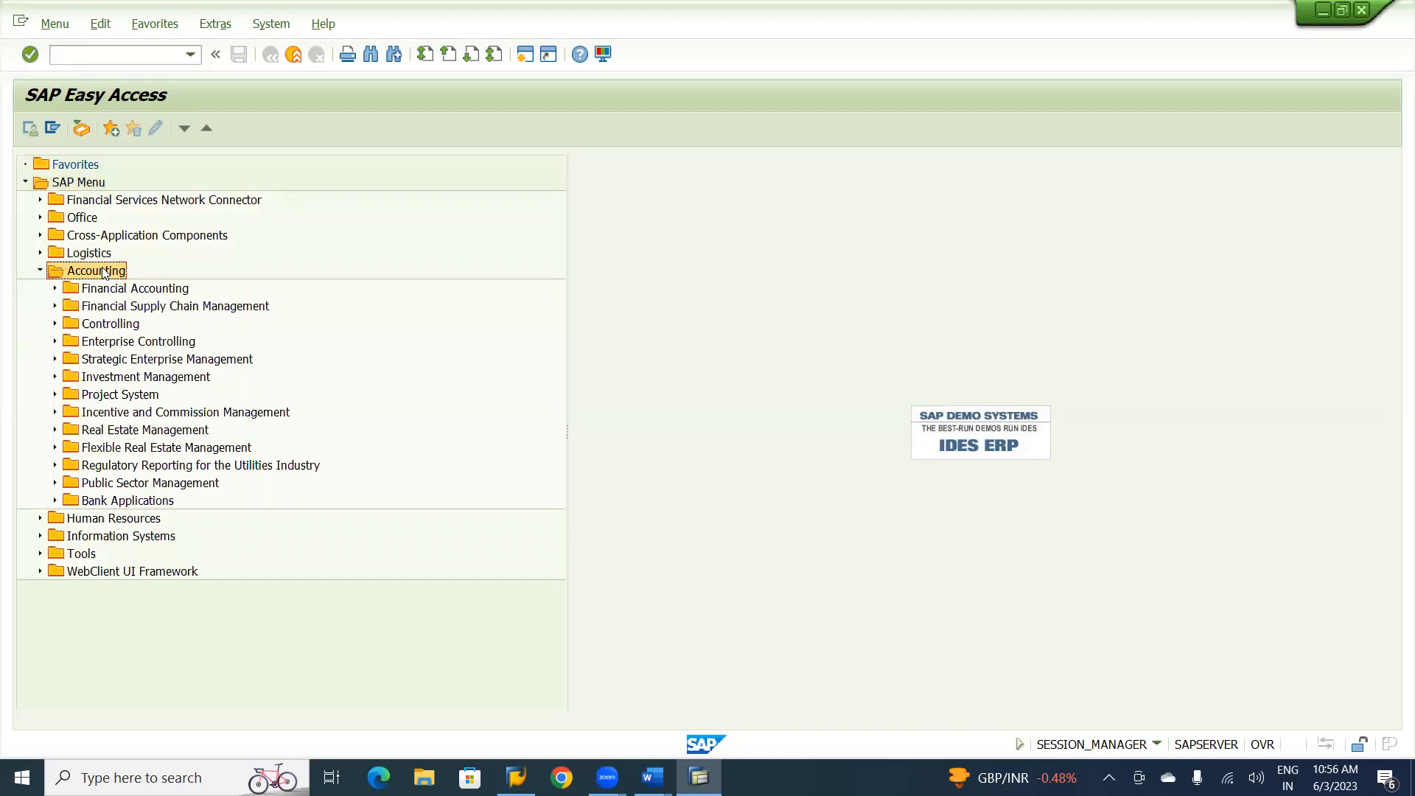
left_click(105, 291)
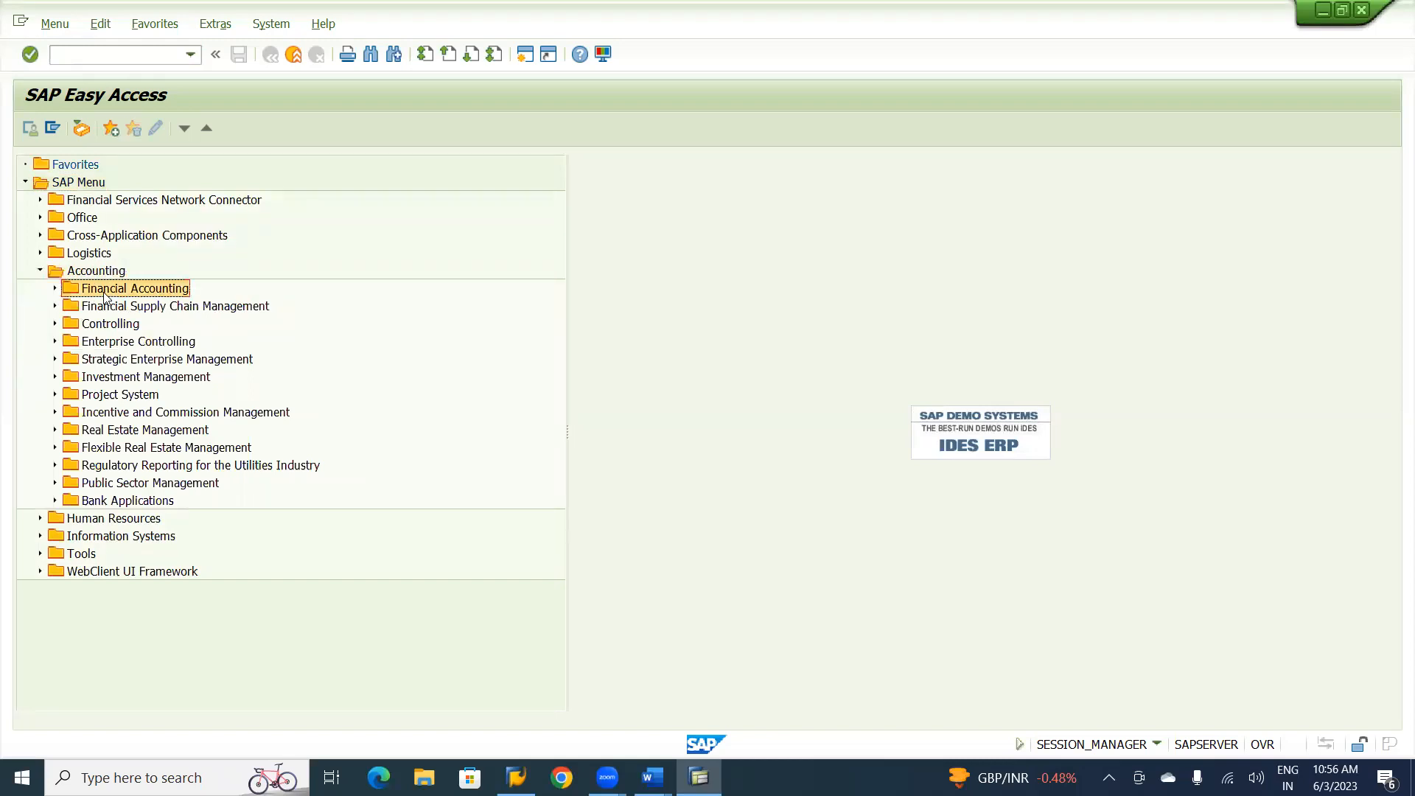
left_click(55, 290)
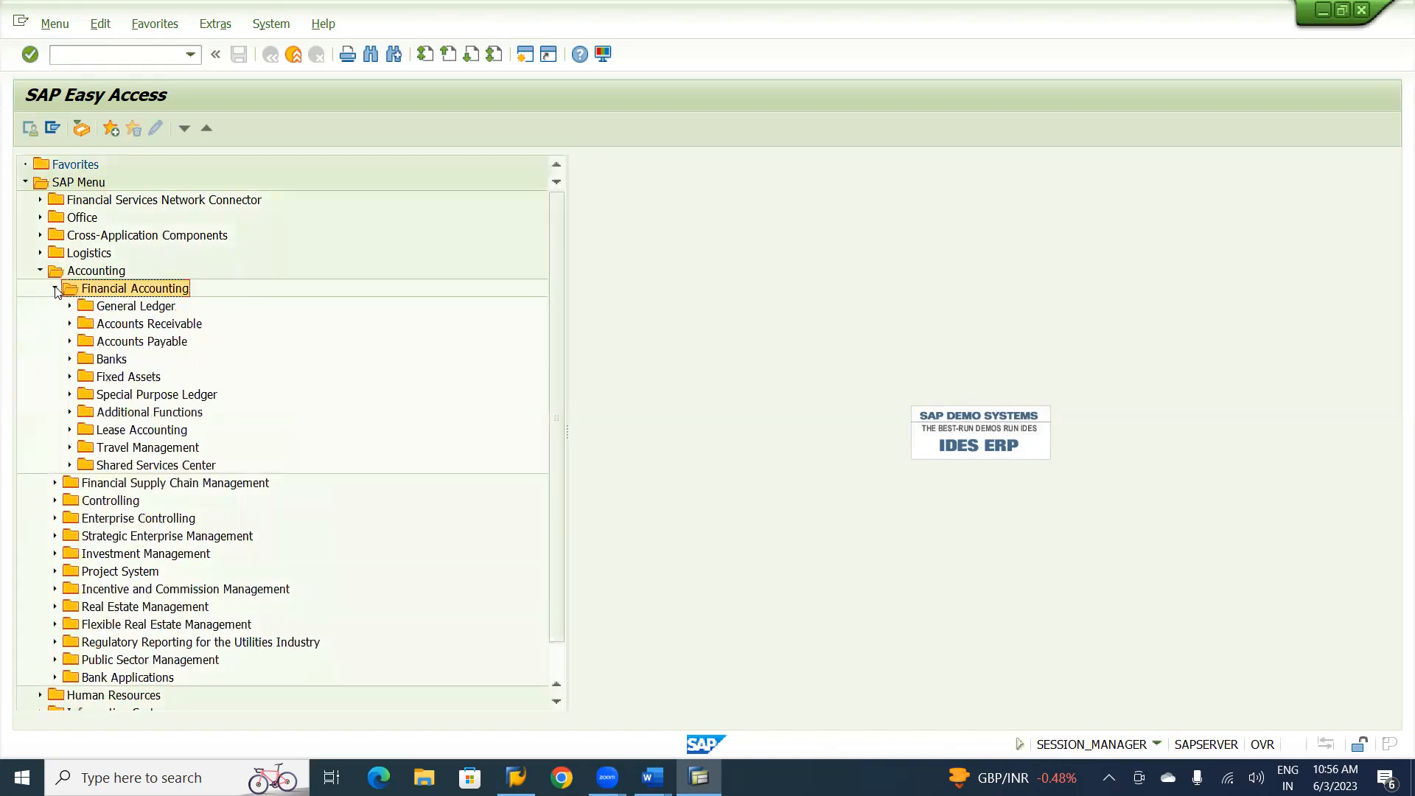
Expand Accounts Receivable and Master Records, and start the FD01 - Create transaction.
left_click(151, 347)
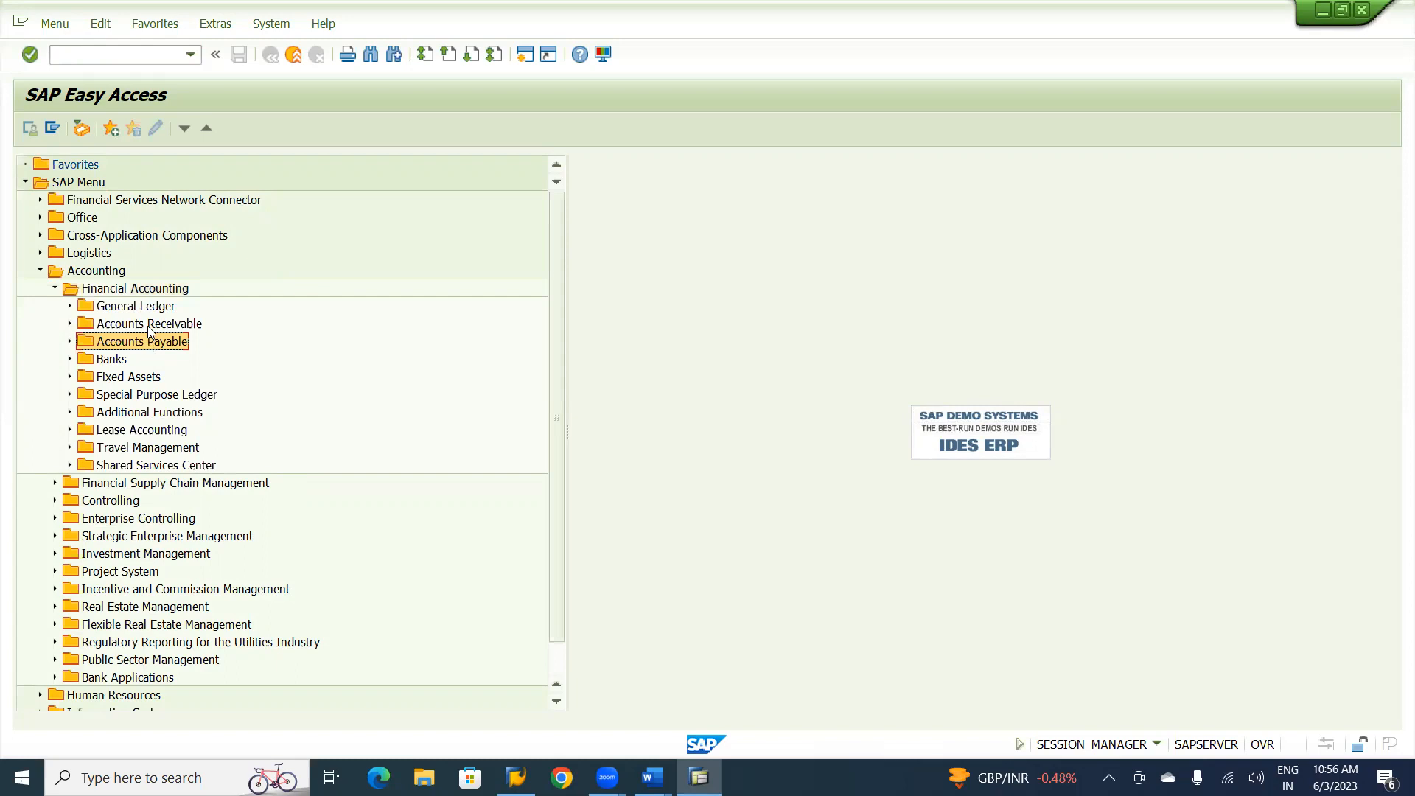
left_click(151, 326)
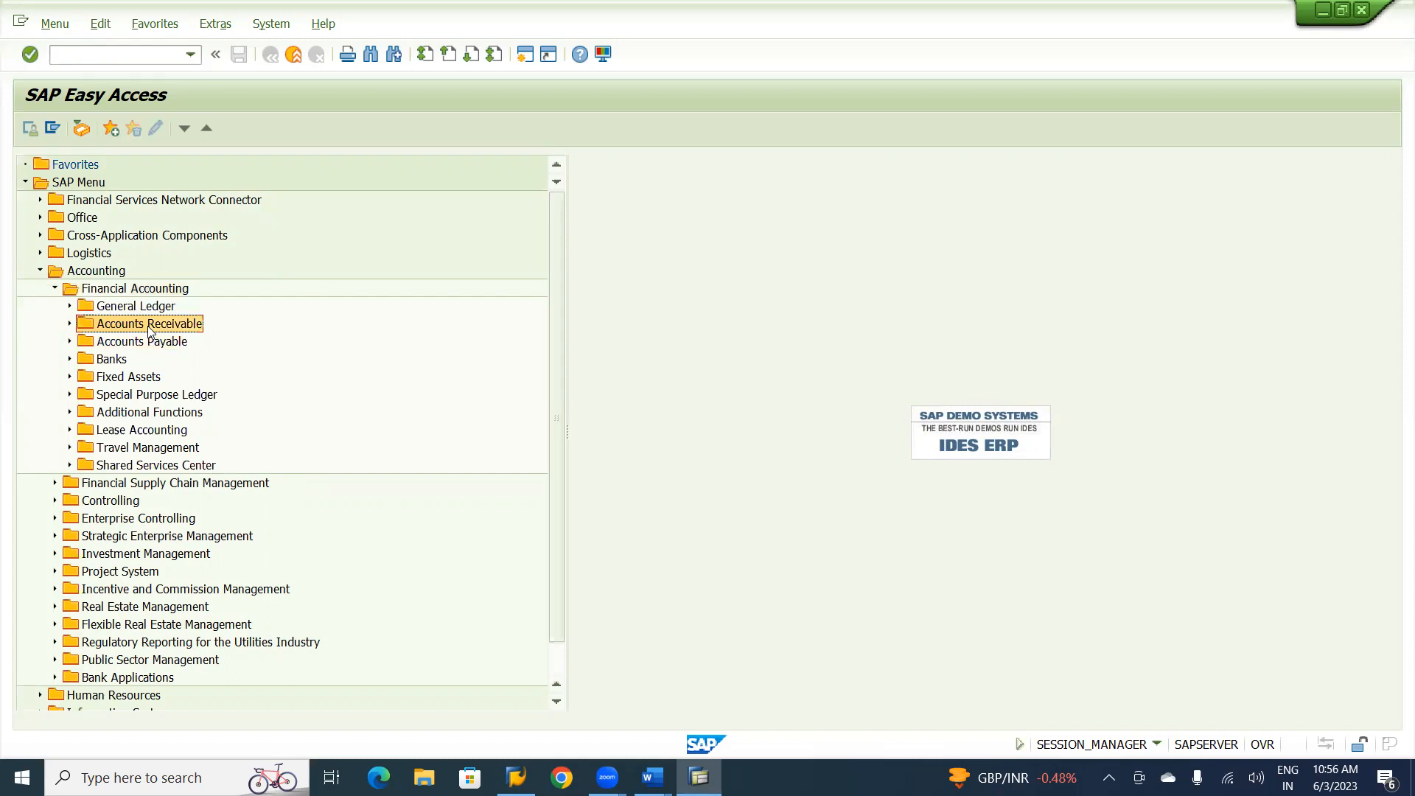
left_click(70, 324)
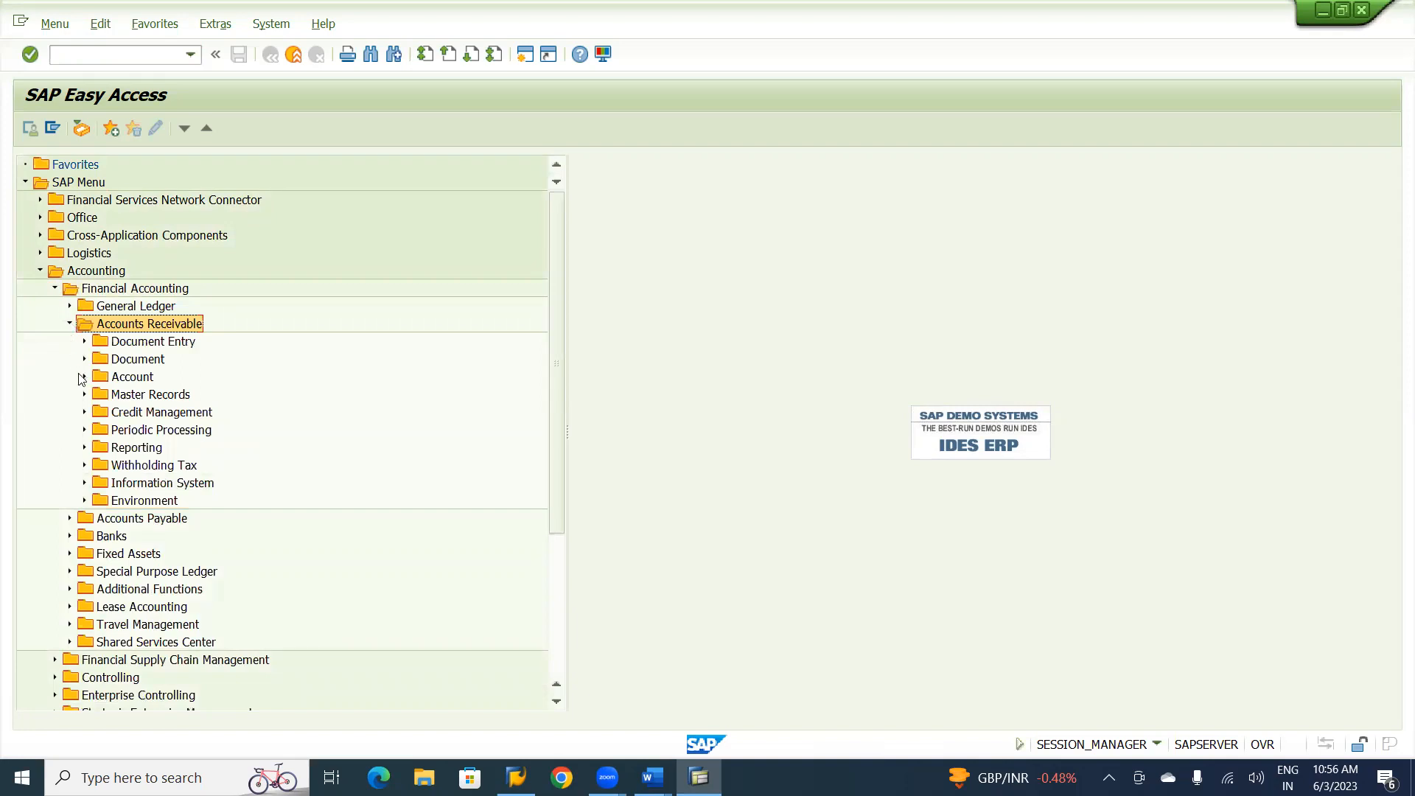
left_click(135, 402)
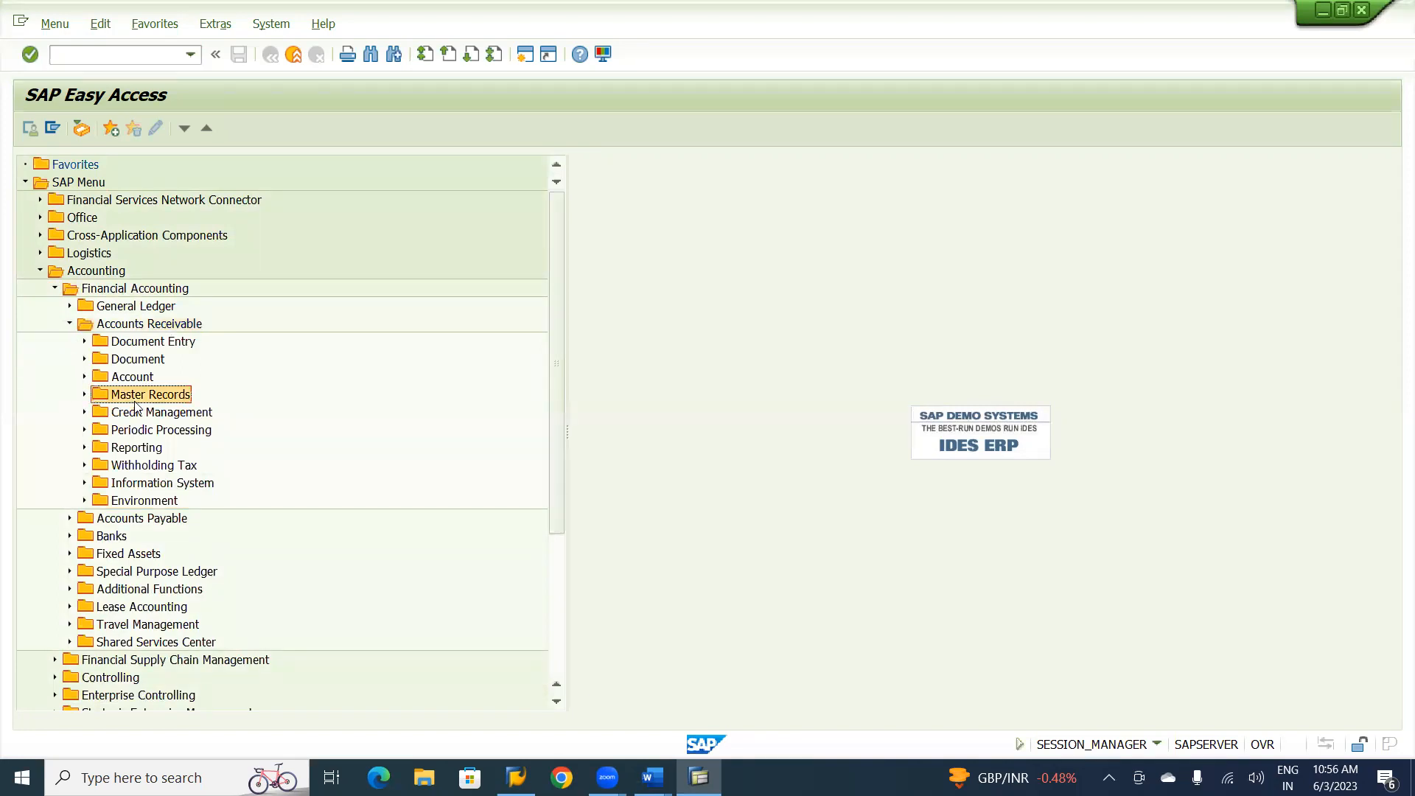
left_click(85, 395)
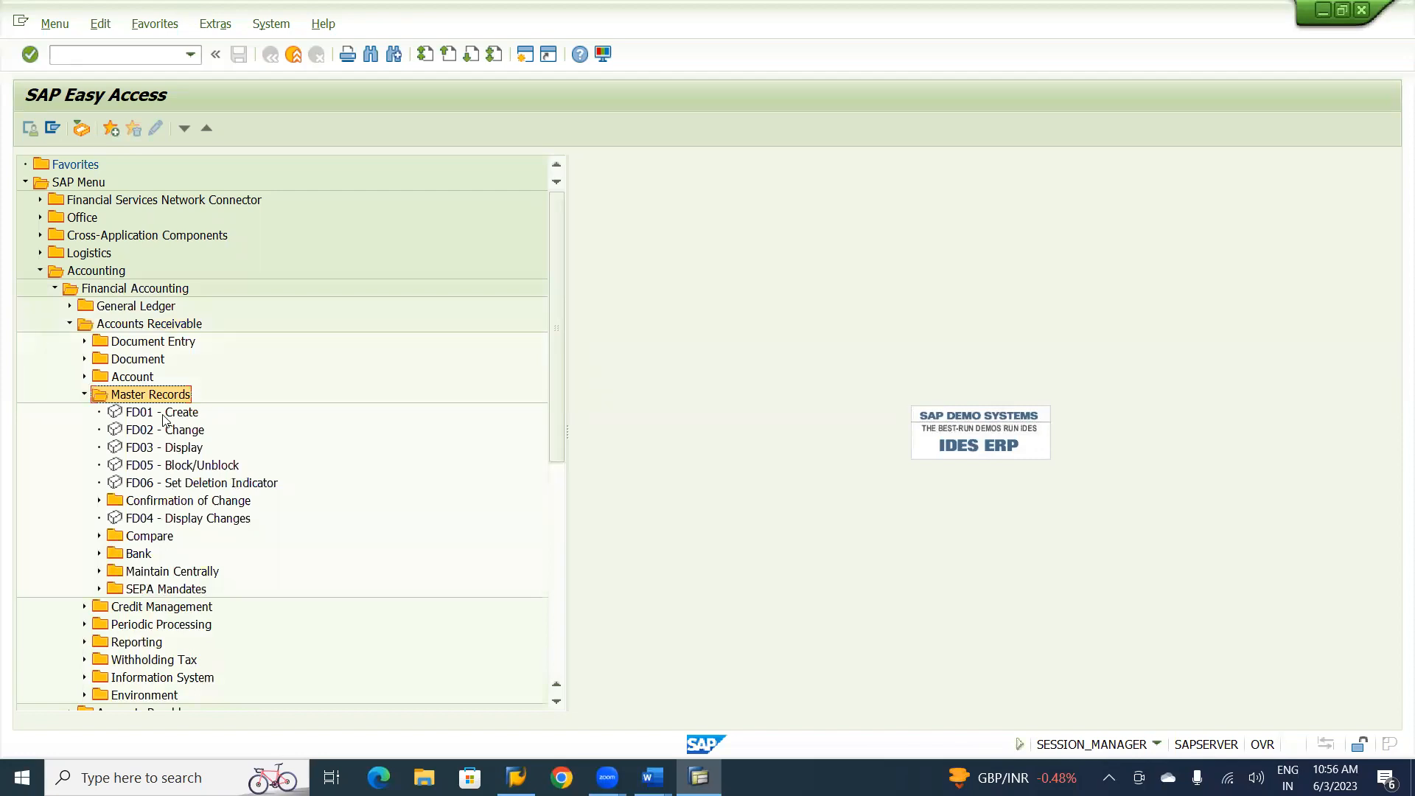
left_click(164, 417)
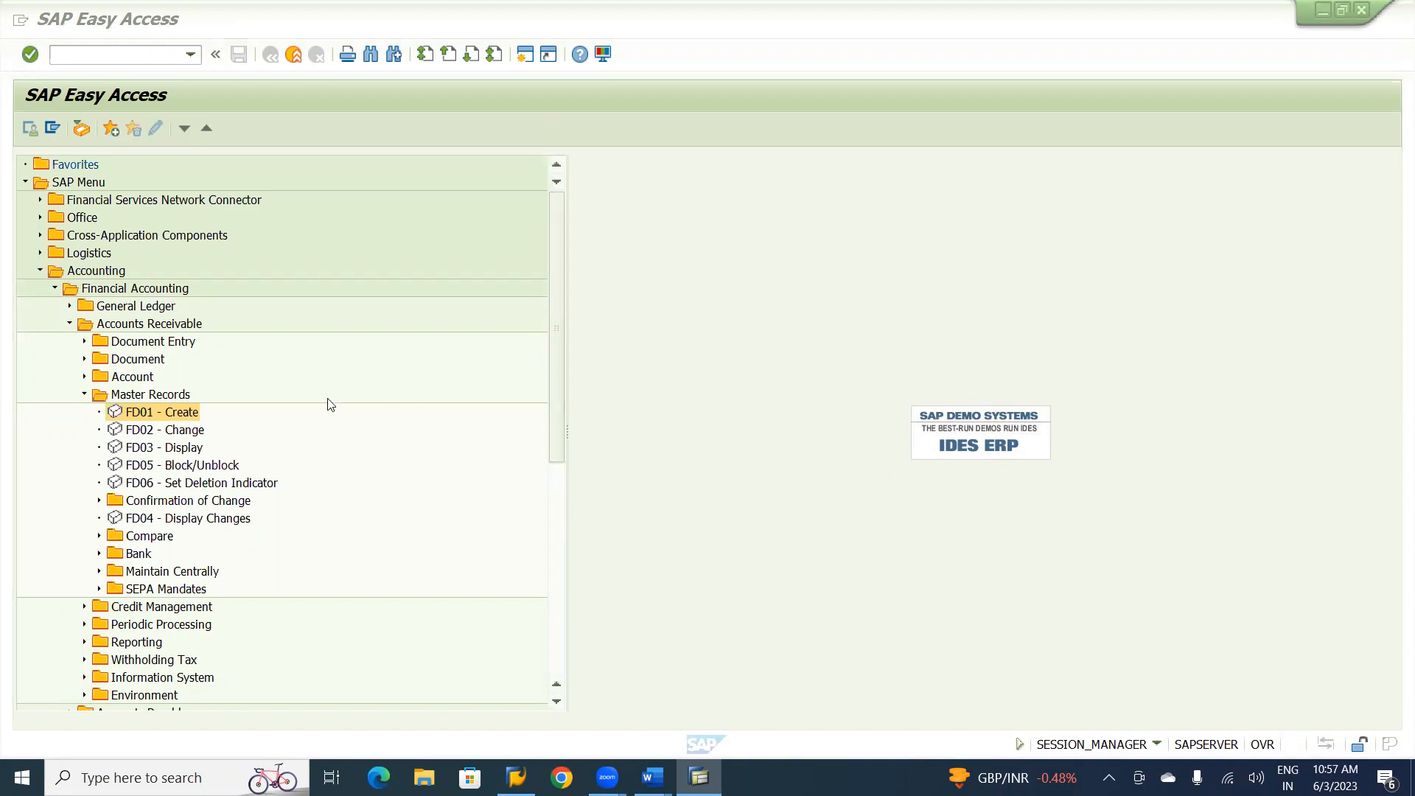
double_click(179, 414)
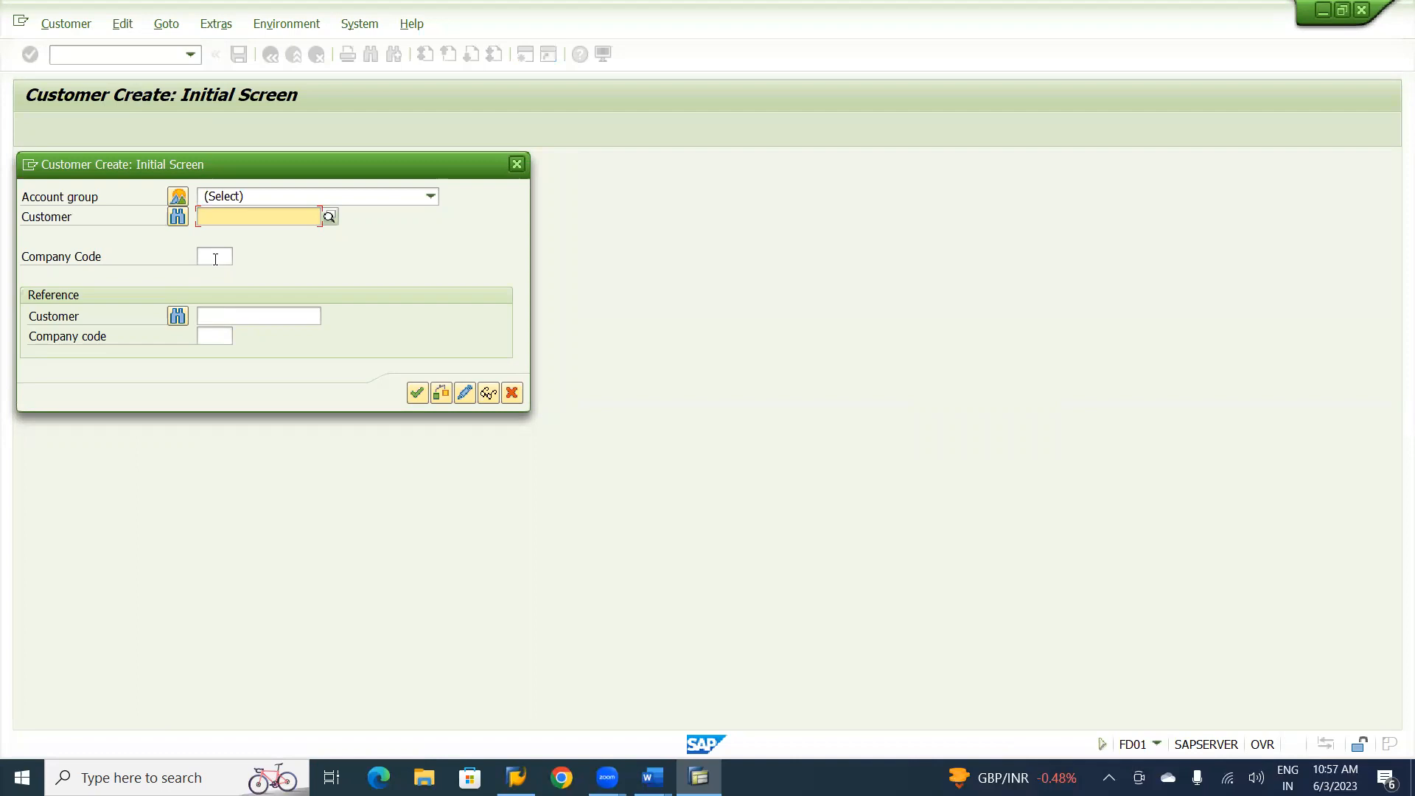
Set the company code of the new customer to UT01.
left_click(215, 259)
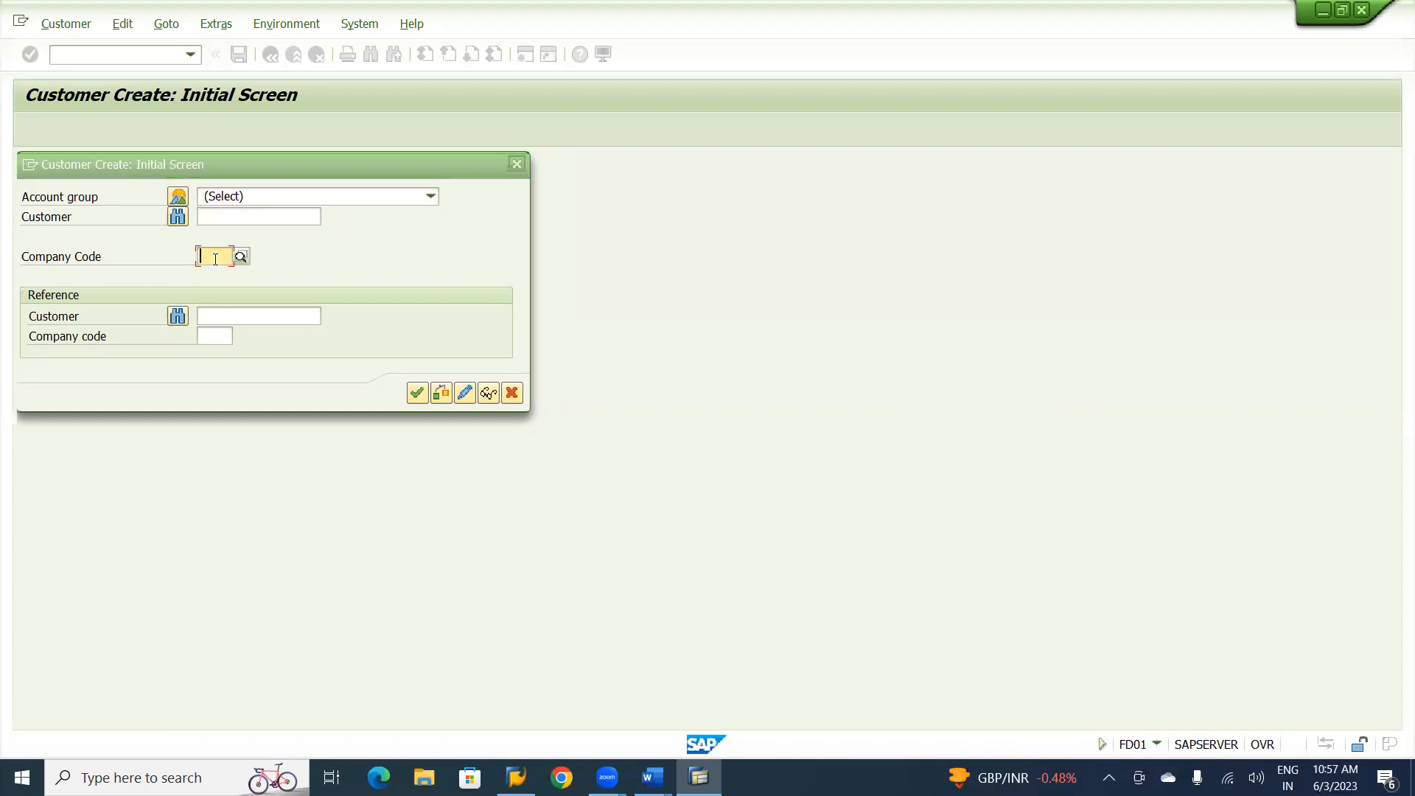
type("ut")
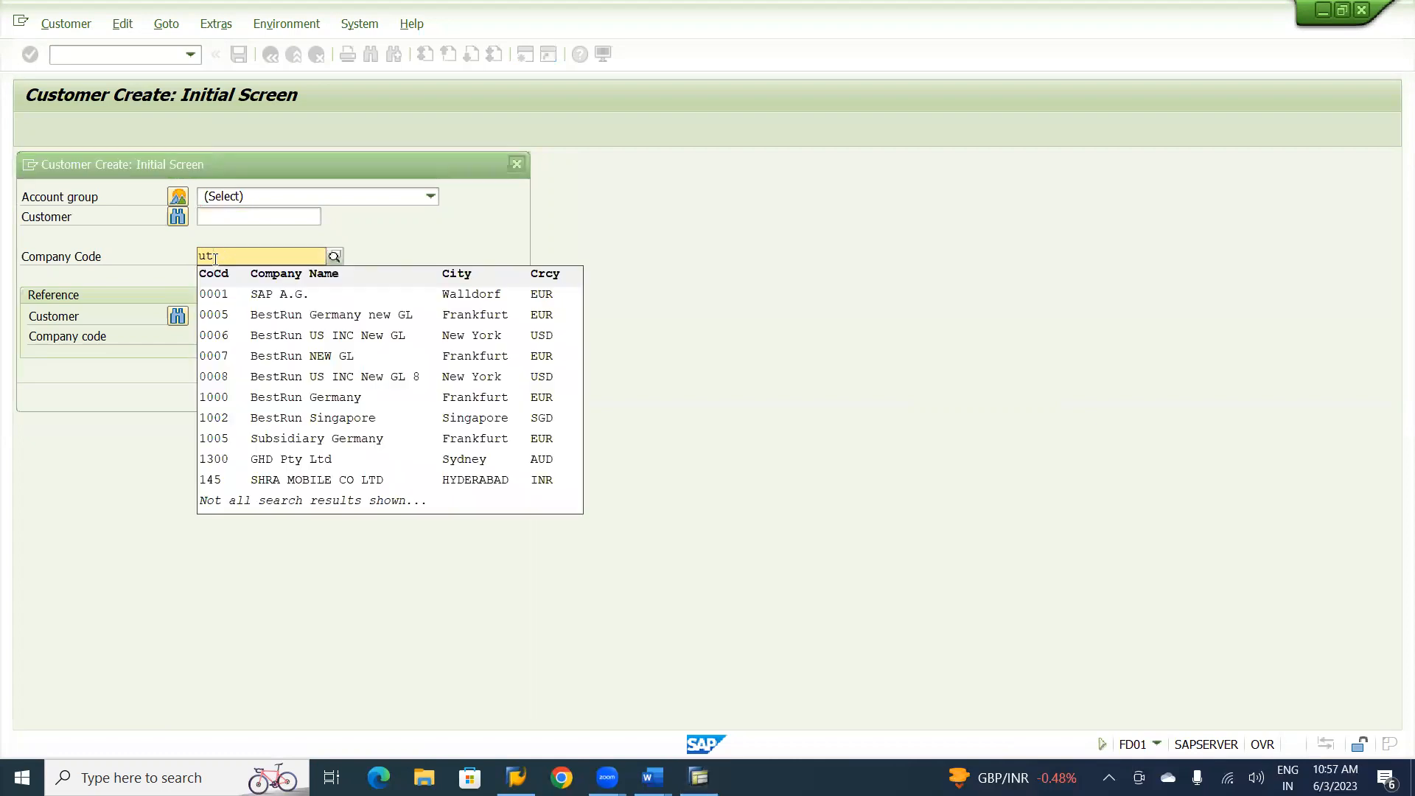
key("BackSpace")
key("BackSpace")
type("UT01")
left_click(592, 208)
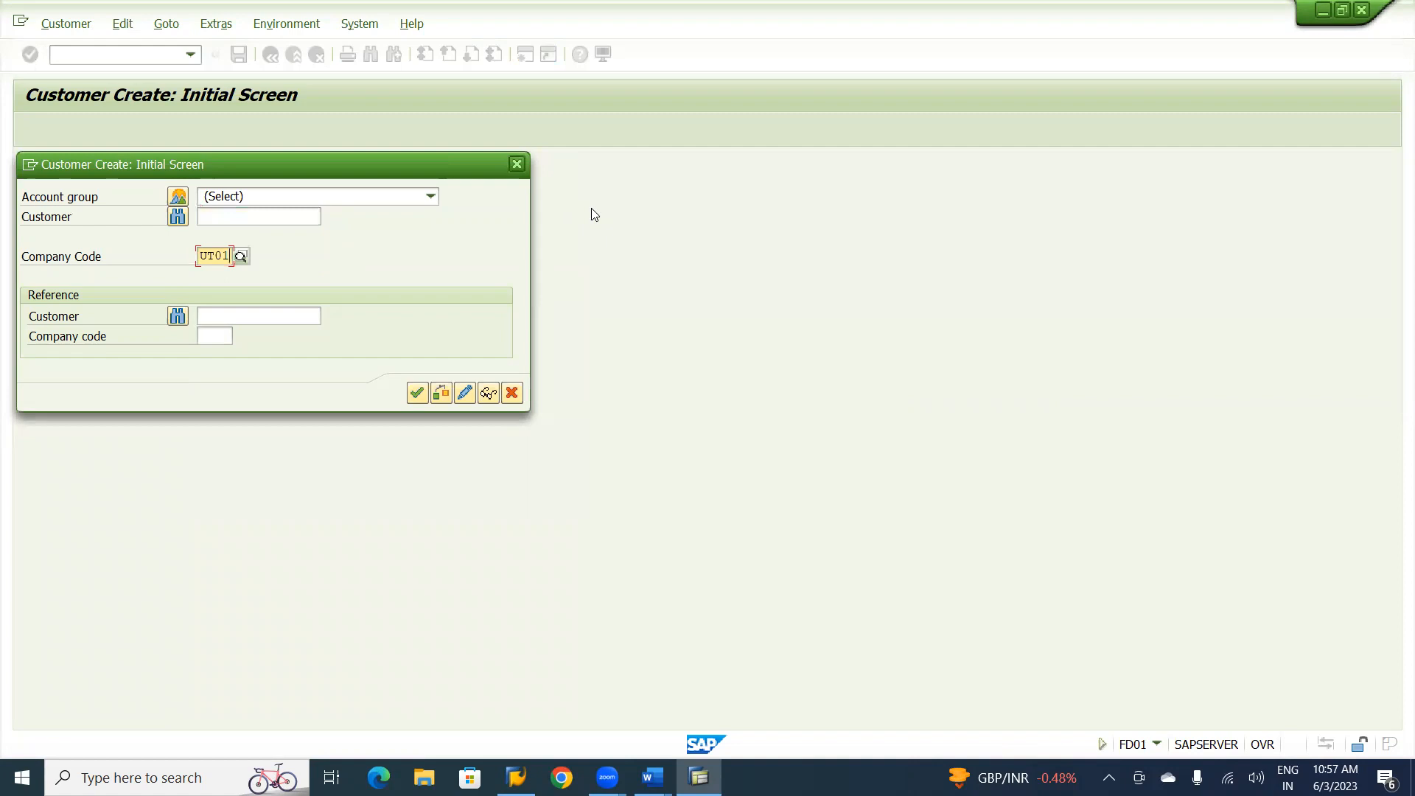
Assign the account group USCS Ultra Service Customers and continue to the customer's general data.
left_click(430, 196)
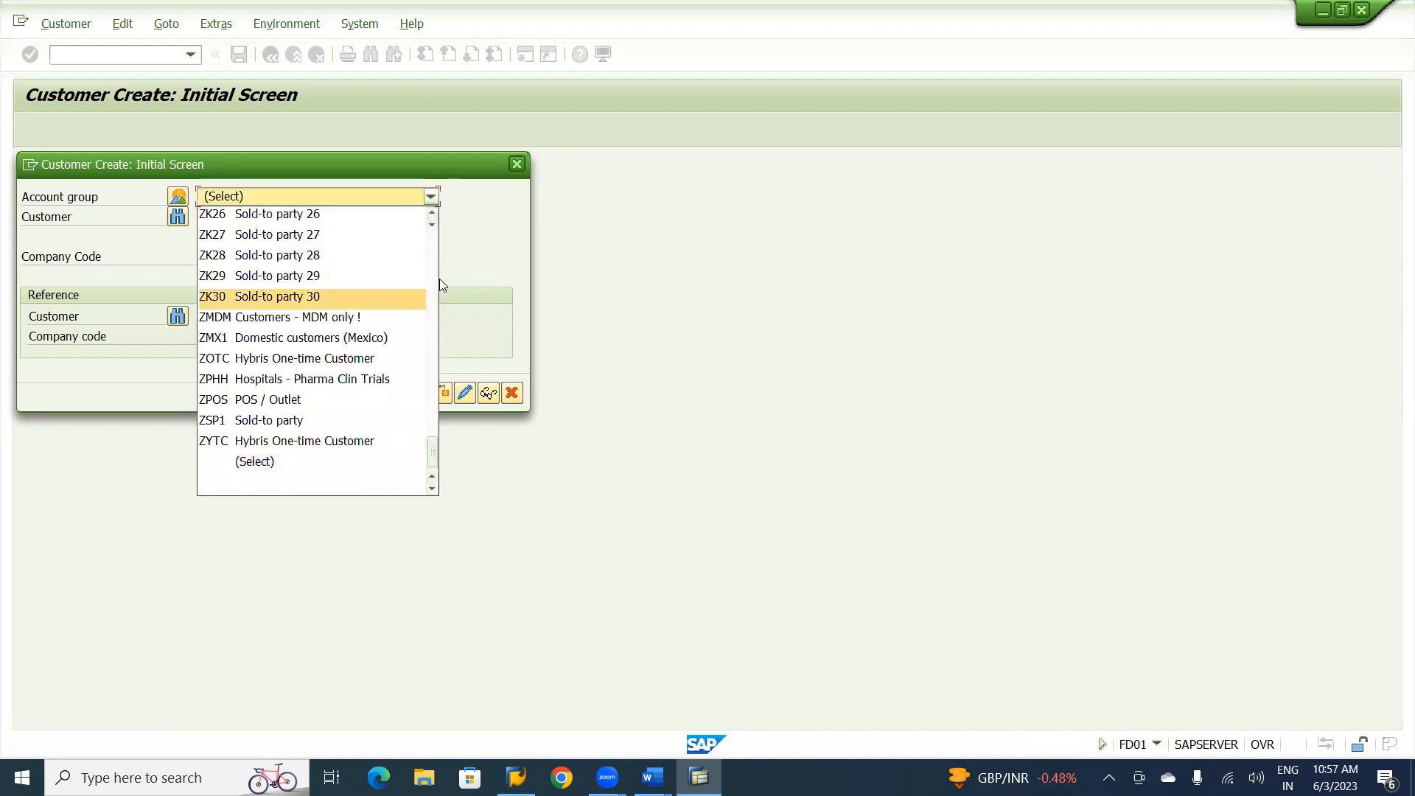
scroll(437, 272, "up", 4)
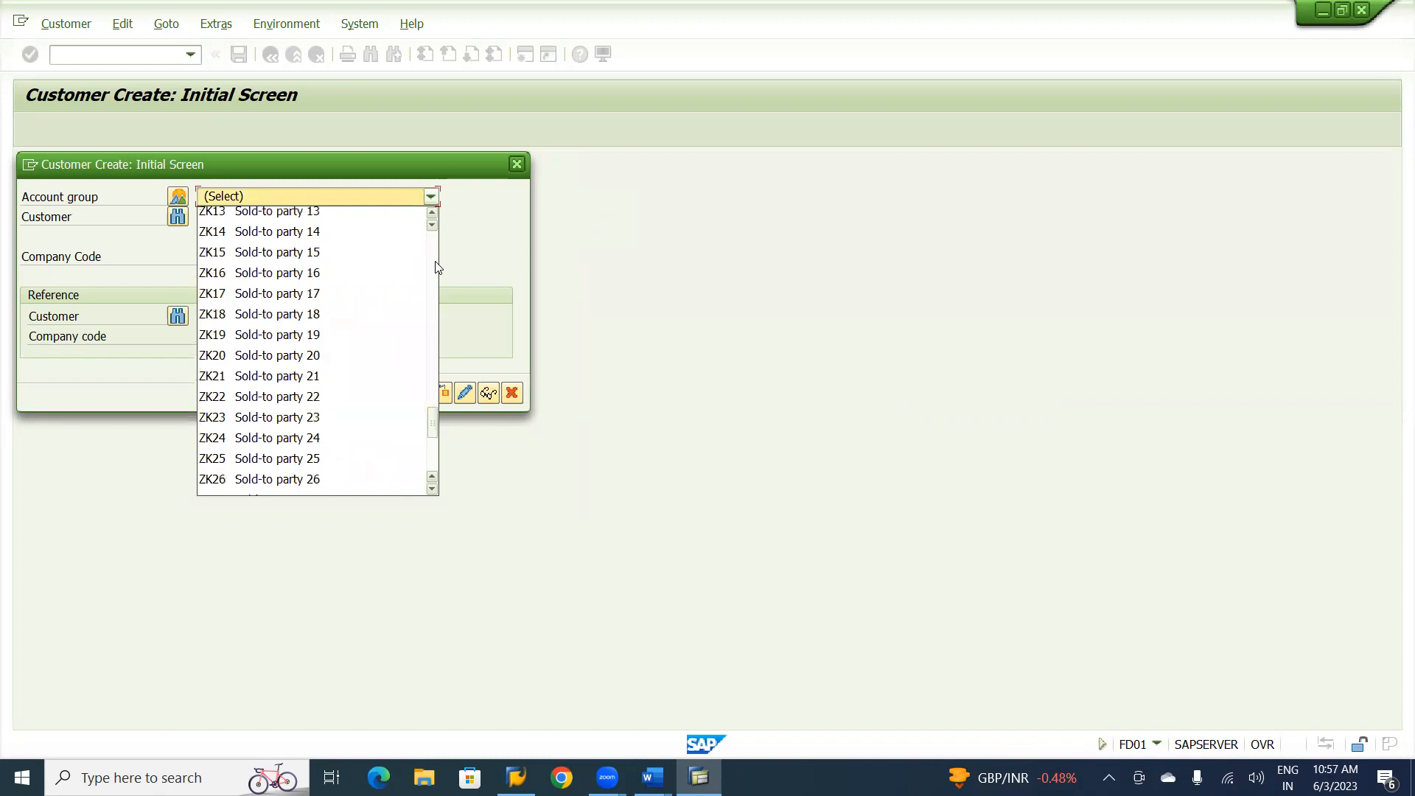
scroll(437, 267, "up", 4)
scroll(437, 266, "up", 8)
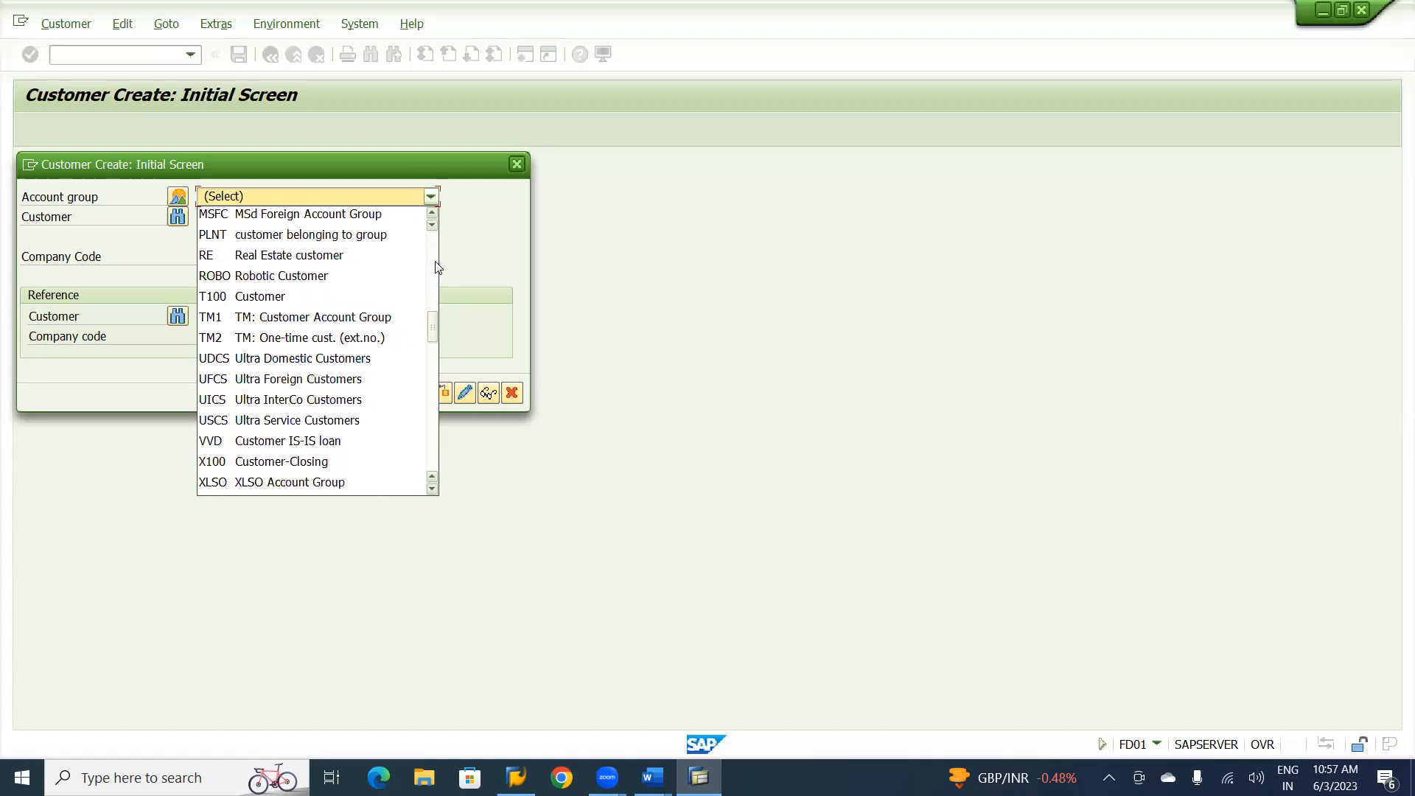
left_click(243, 426)
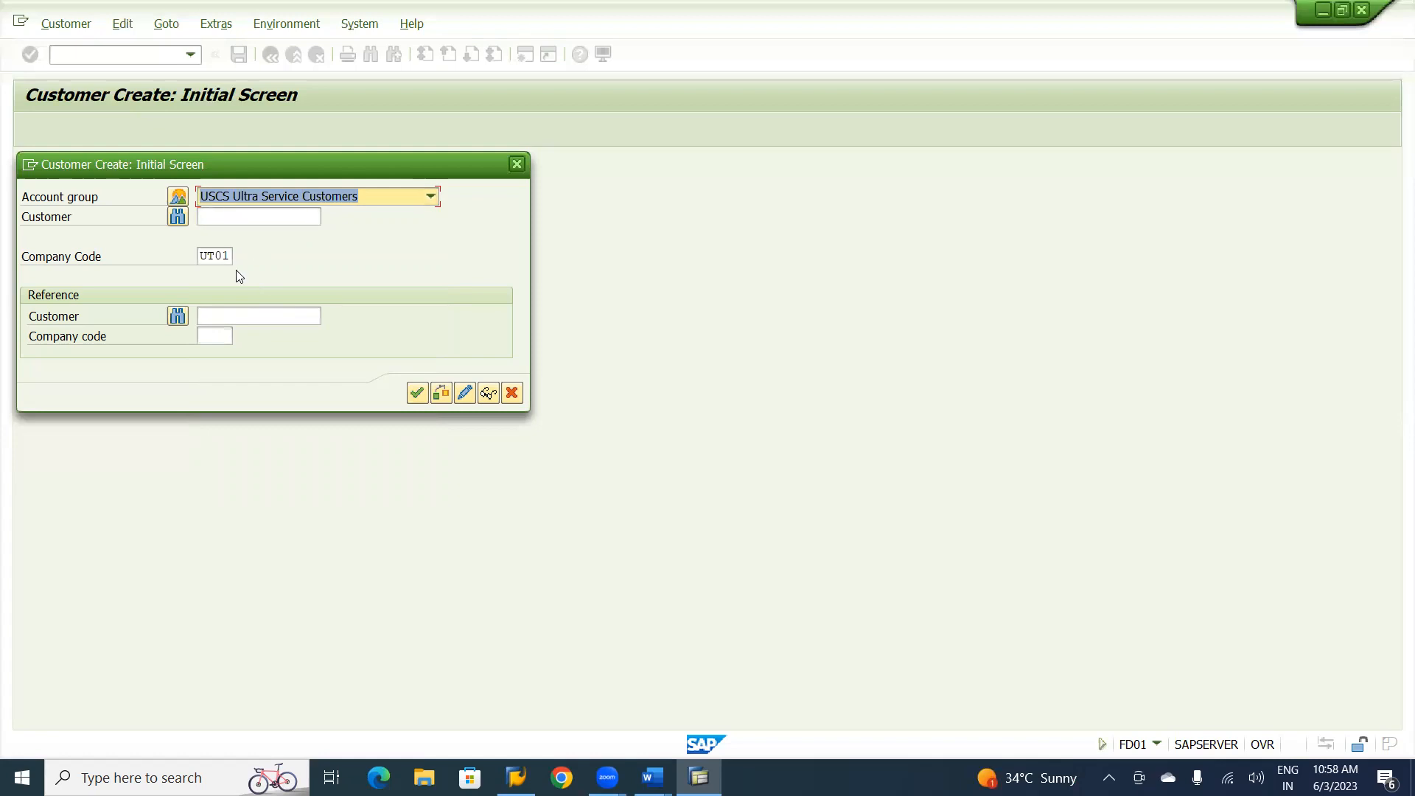
left_click(416, 395)
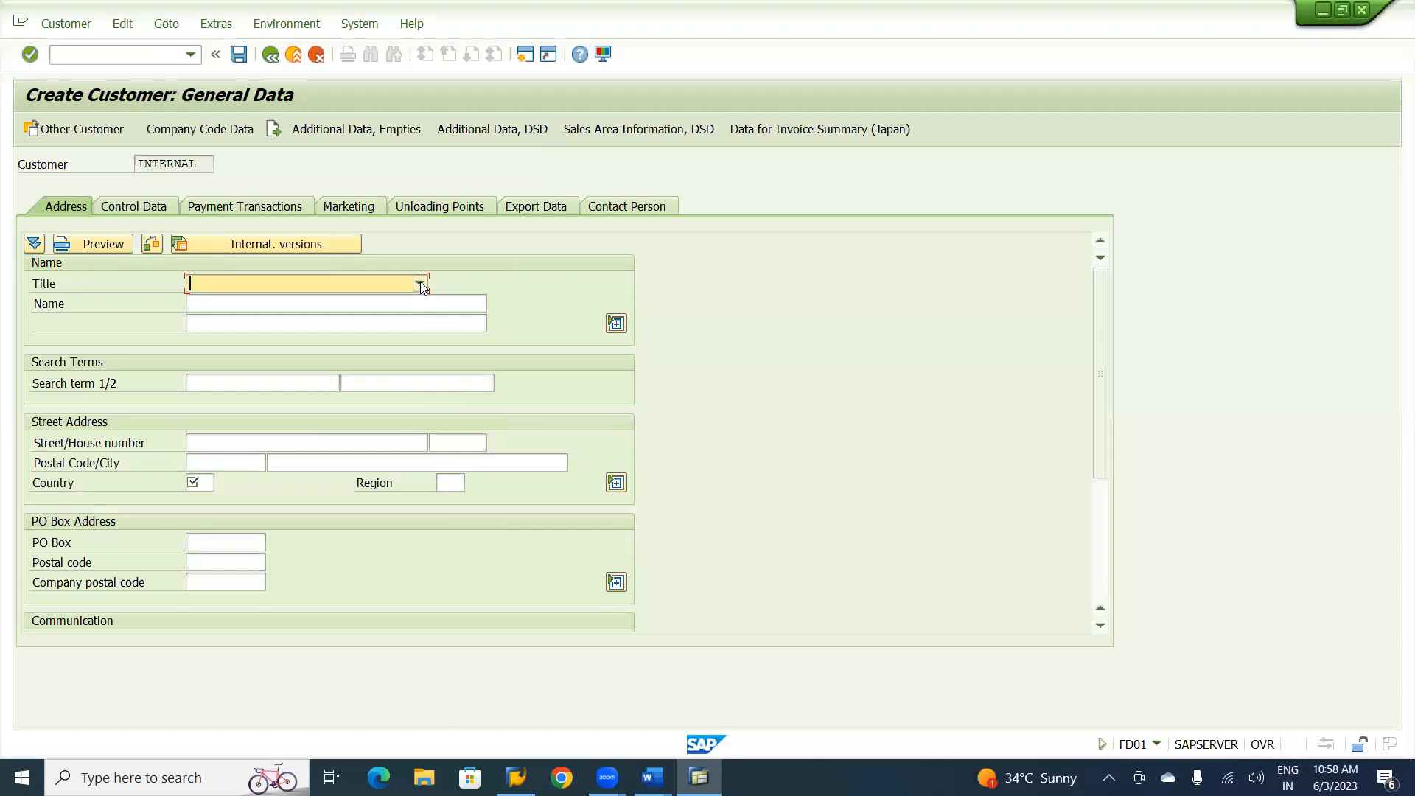
Set the customer's title to Company and the name to "Narendra Consultancy Service Ltd.".
left_click(420, 282)
left_click(269, 299)
left_click(267, 304)
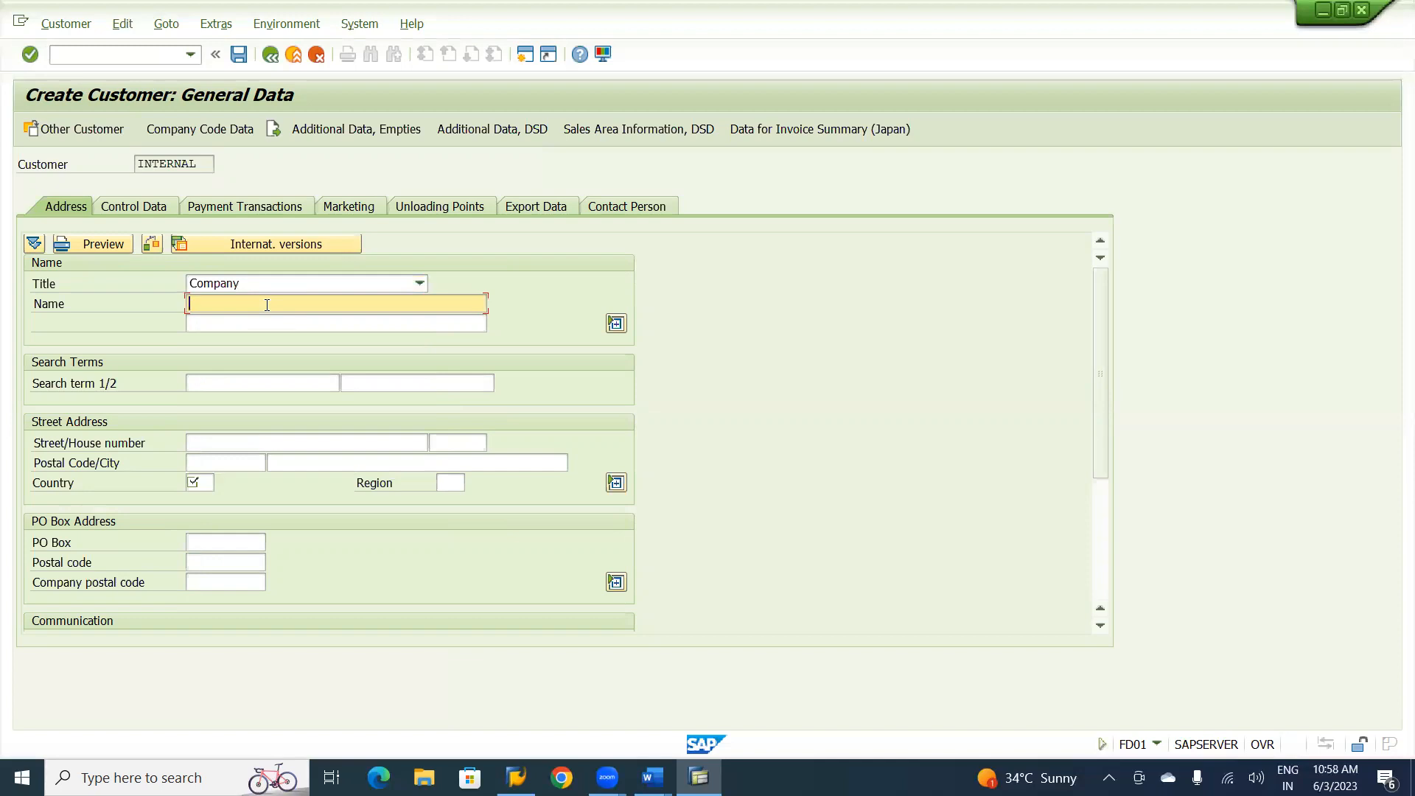
type("Narendra Consultancy Service Ltd.")
Enter NCSL as the customer's first search term.
left_click(213, 385)
type("NSCL")
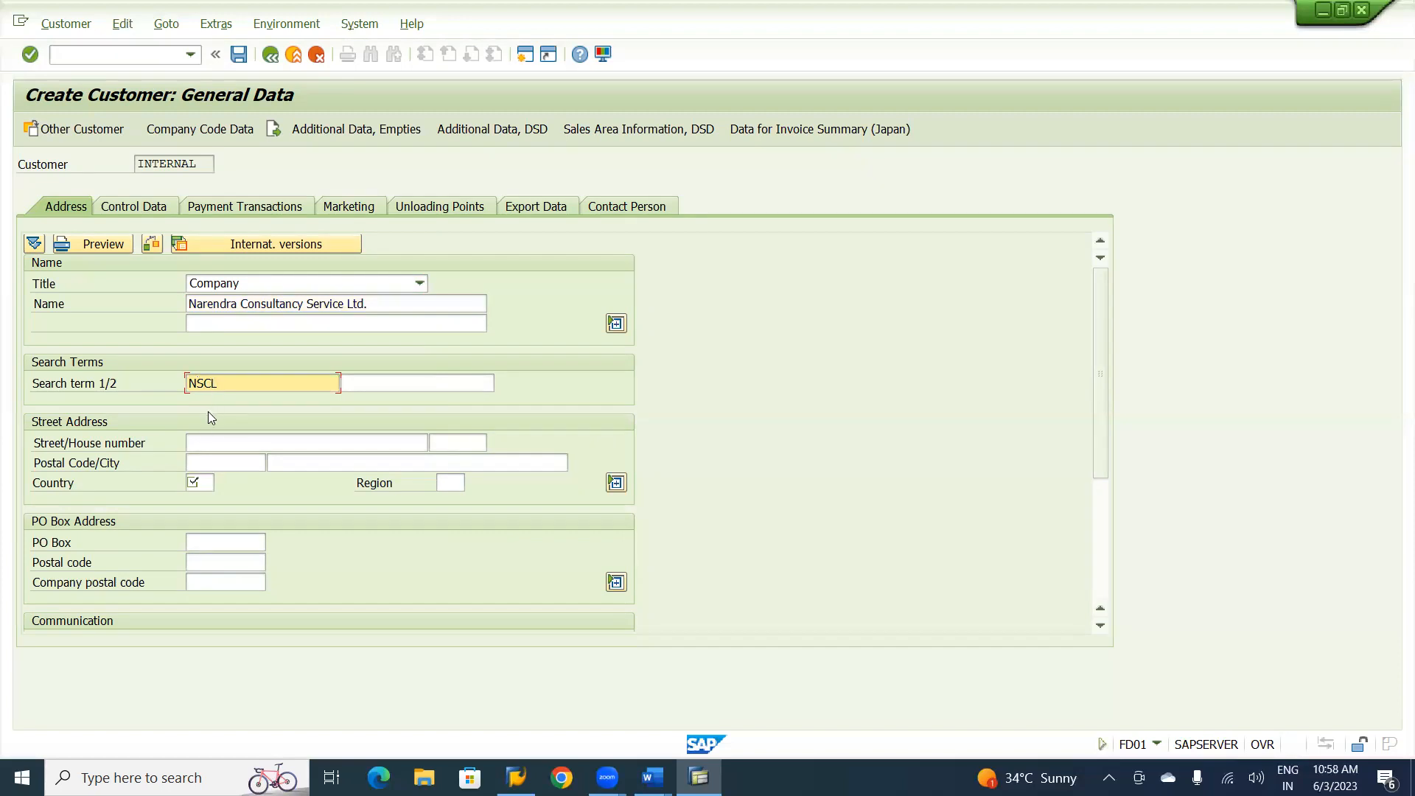
left_click(200, 441)
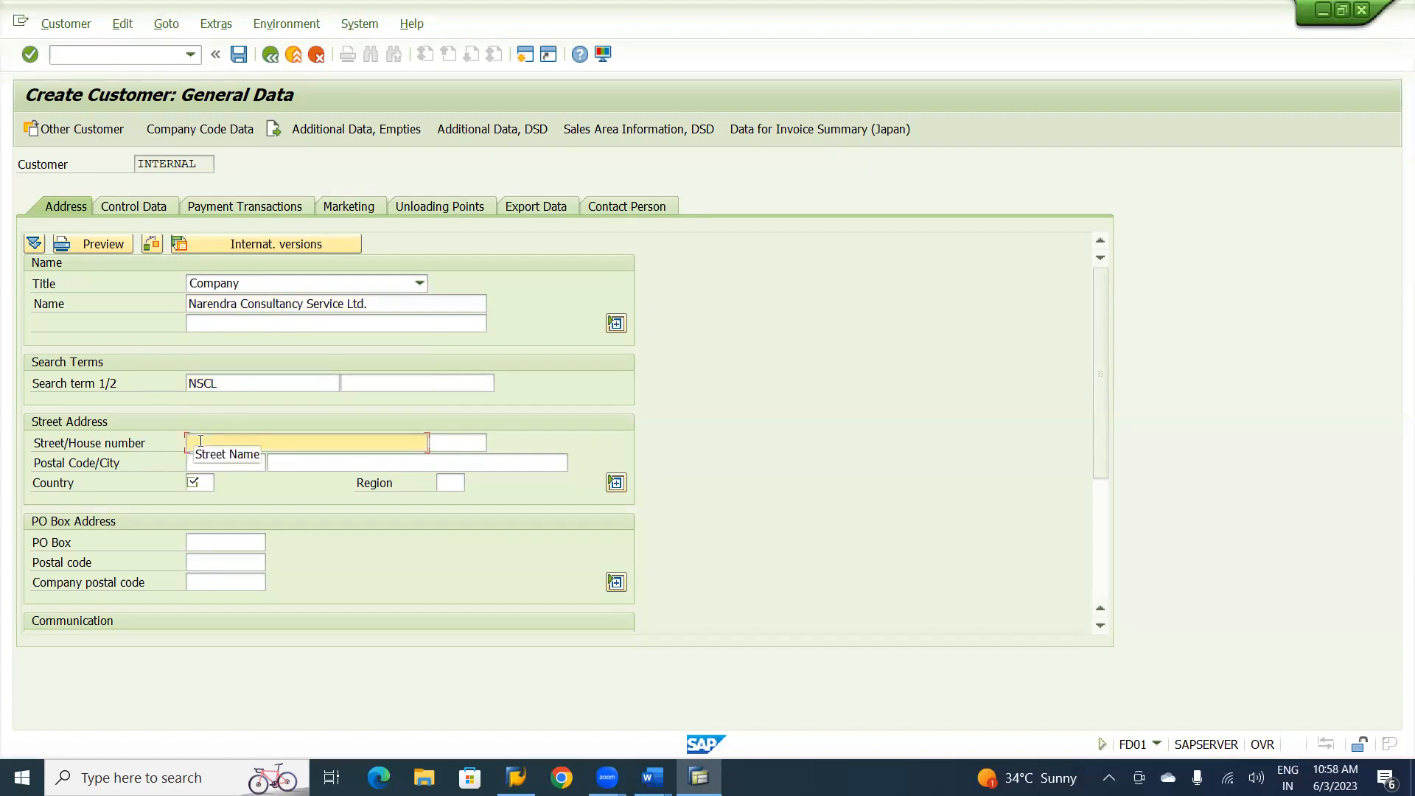
left_click(249, 380)
key("BackSpace")
key("BackSpace")
key("BackSpace")
type("CSL")
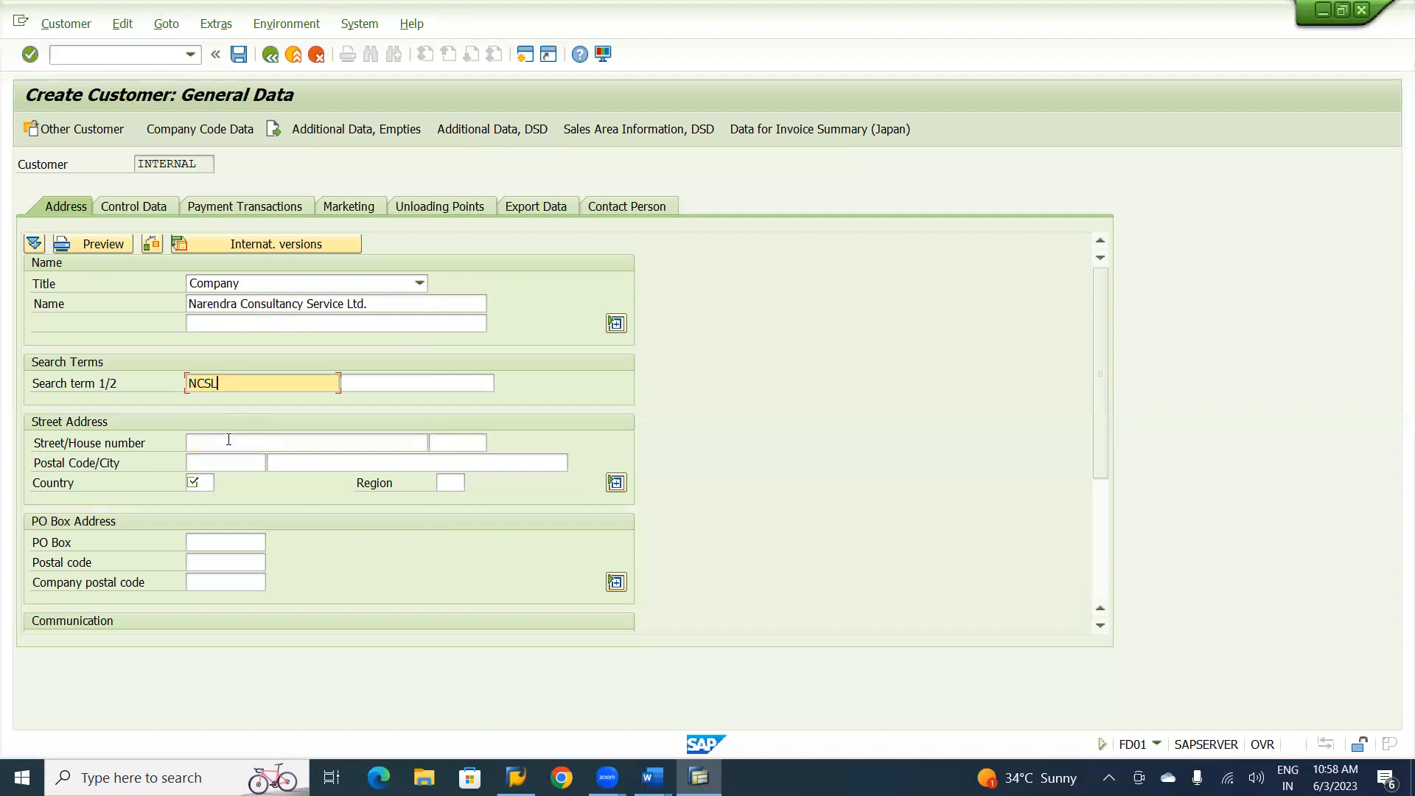
Fill in the street and house number of the customer's street address.
left_click(229, 440)
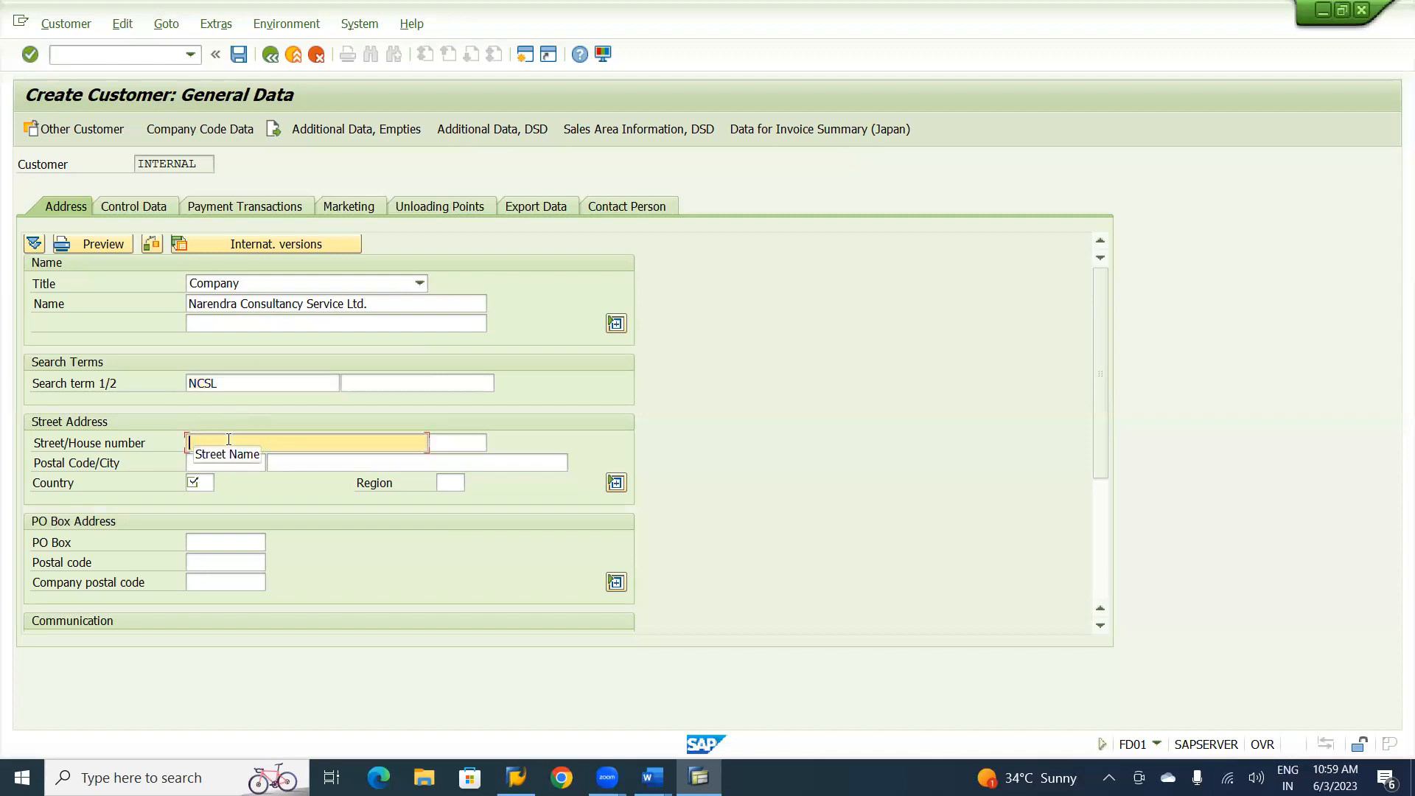
type("NG Nagar , Somajiguda")
key("Tab")
type("206")
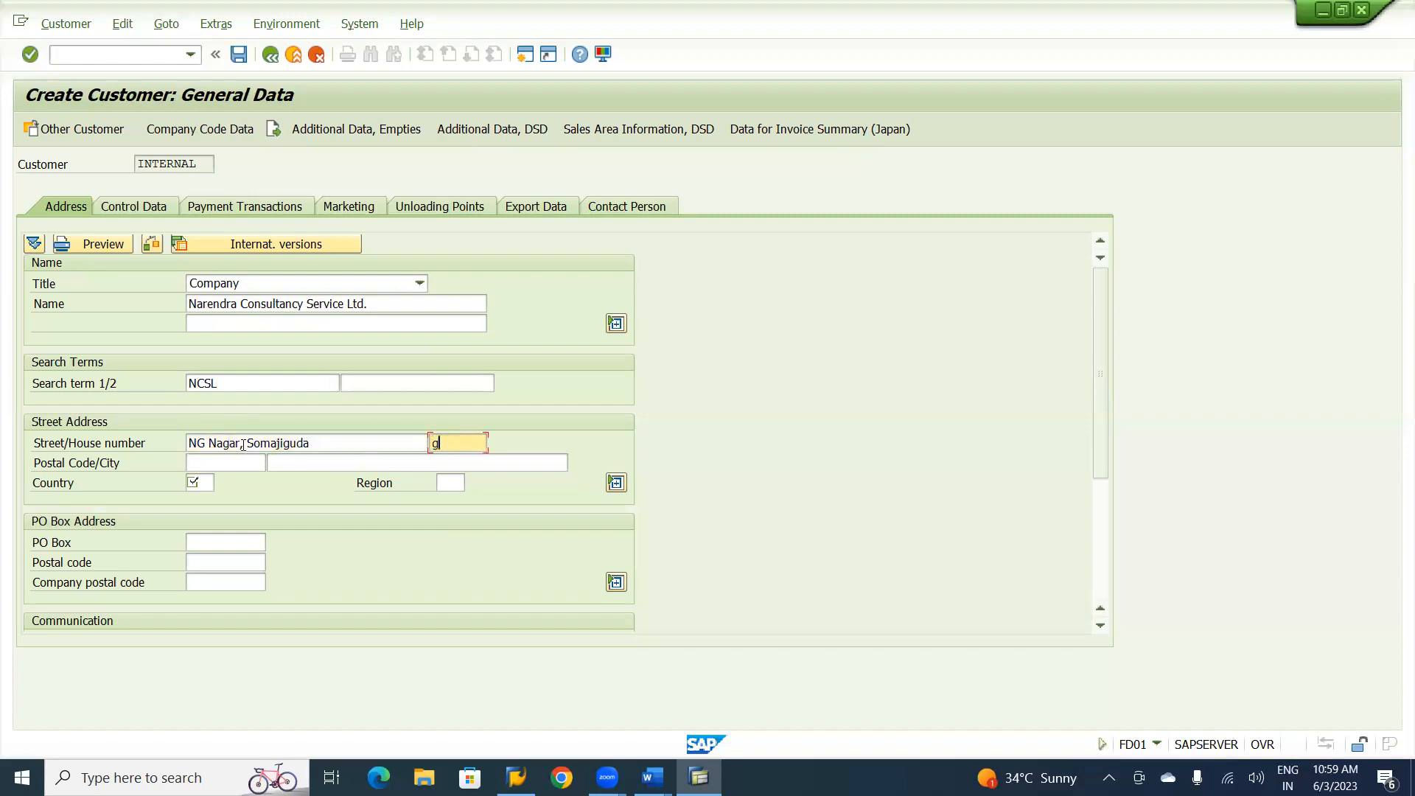
type("G12")
key("Tab")
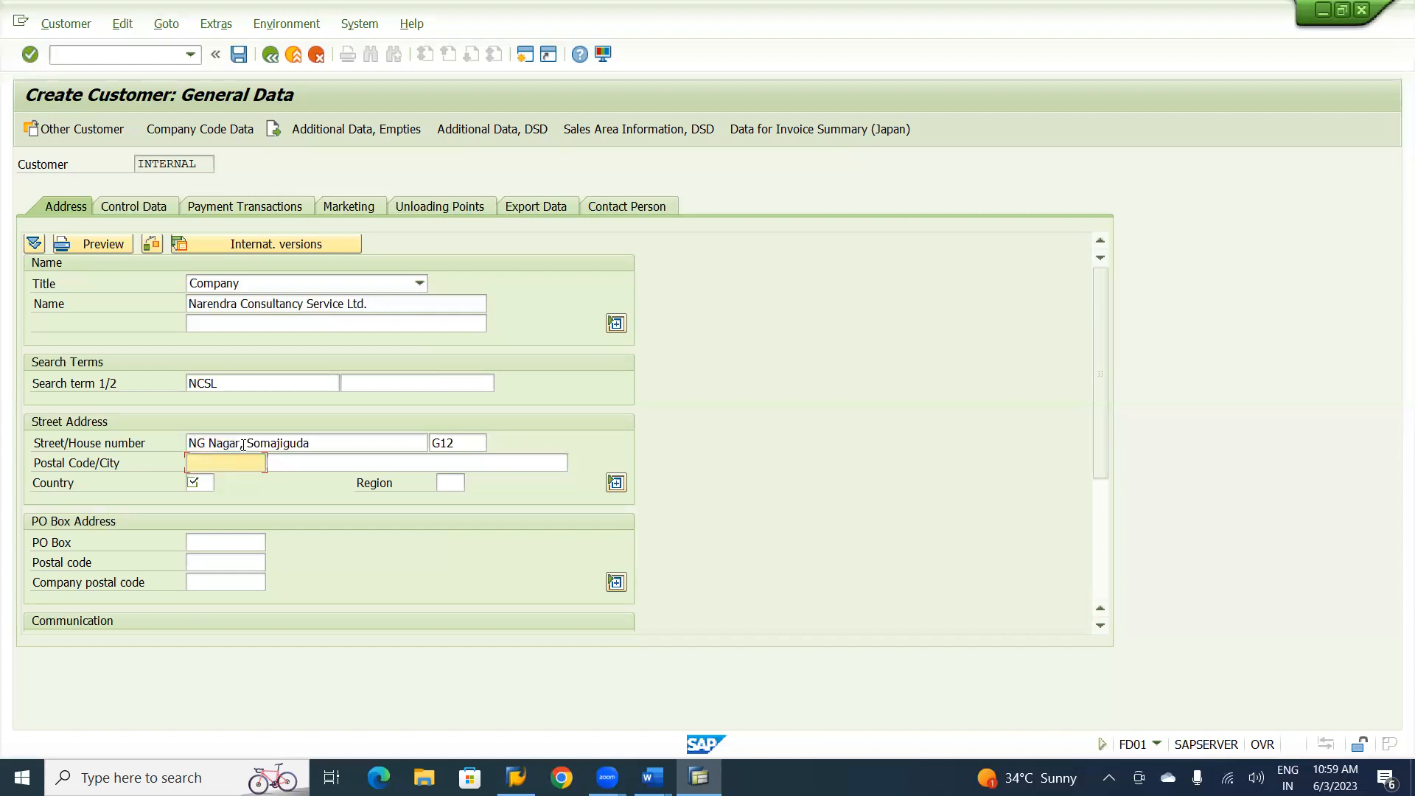
Fill in the postal code and city of the customer's street address.
type("5000")
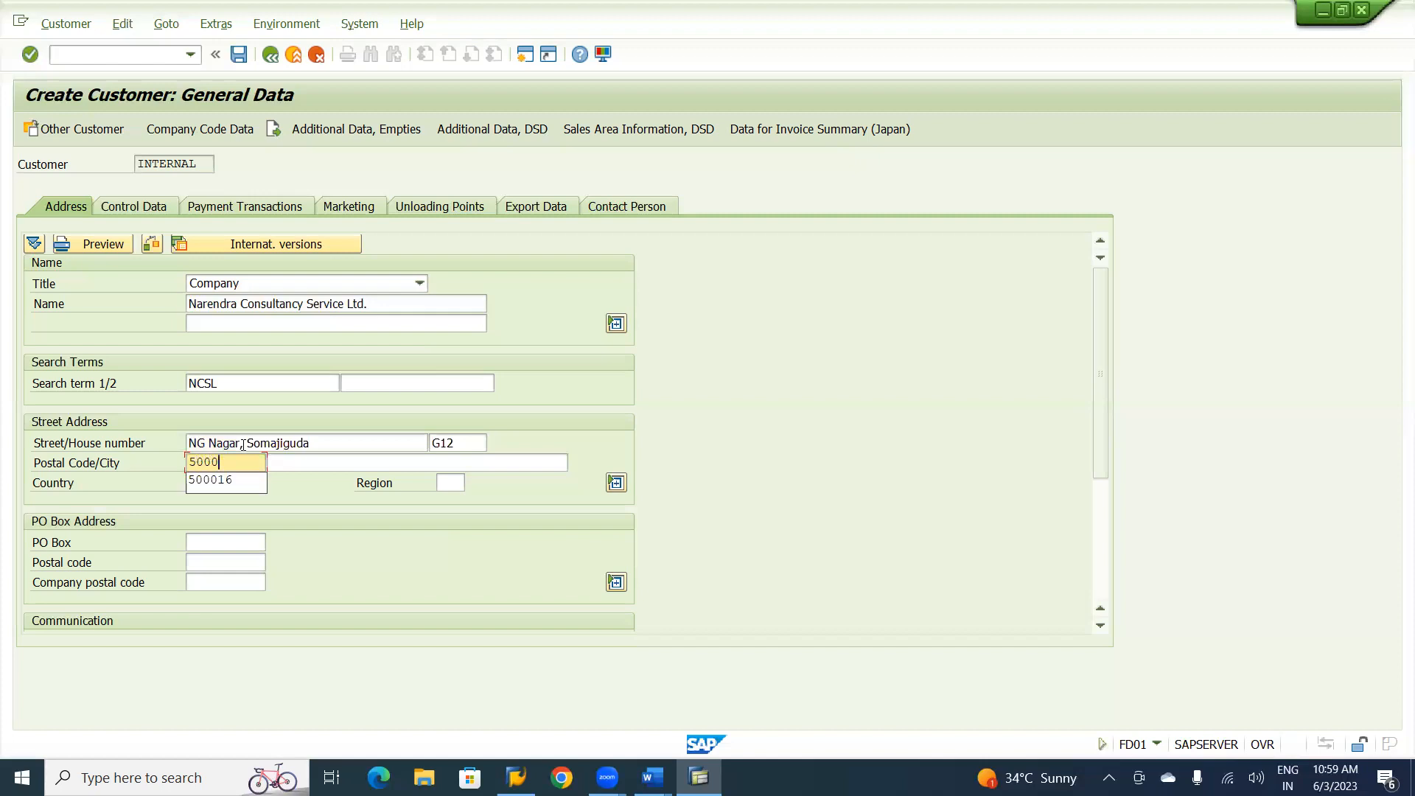
type("19")
key("Tab")
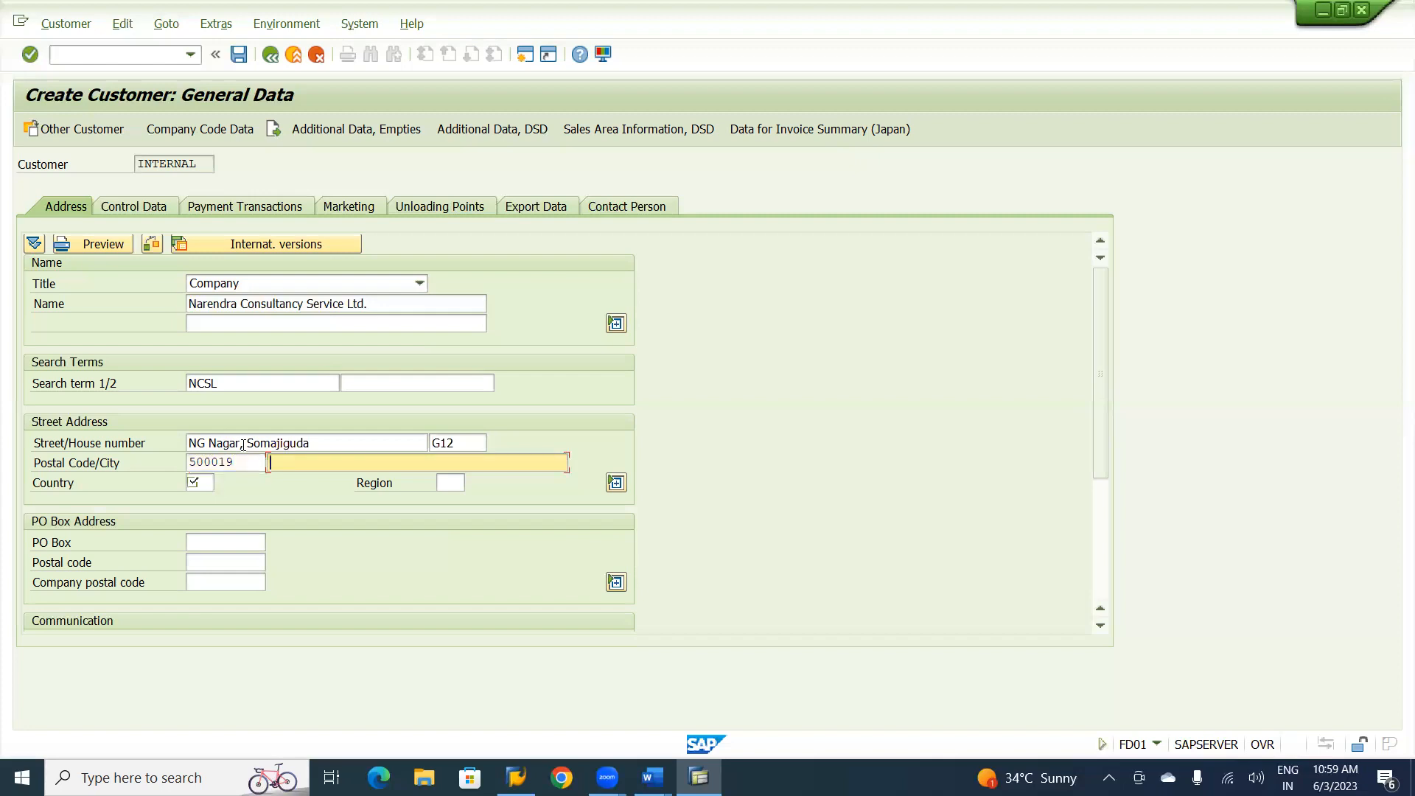
type("Hy")
key("Down")
key("Return")
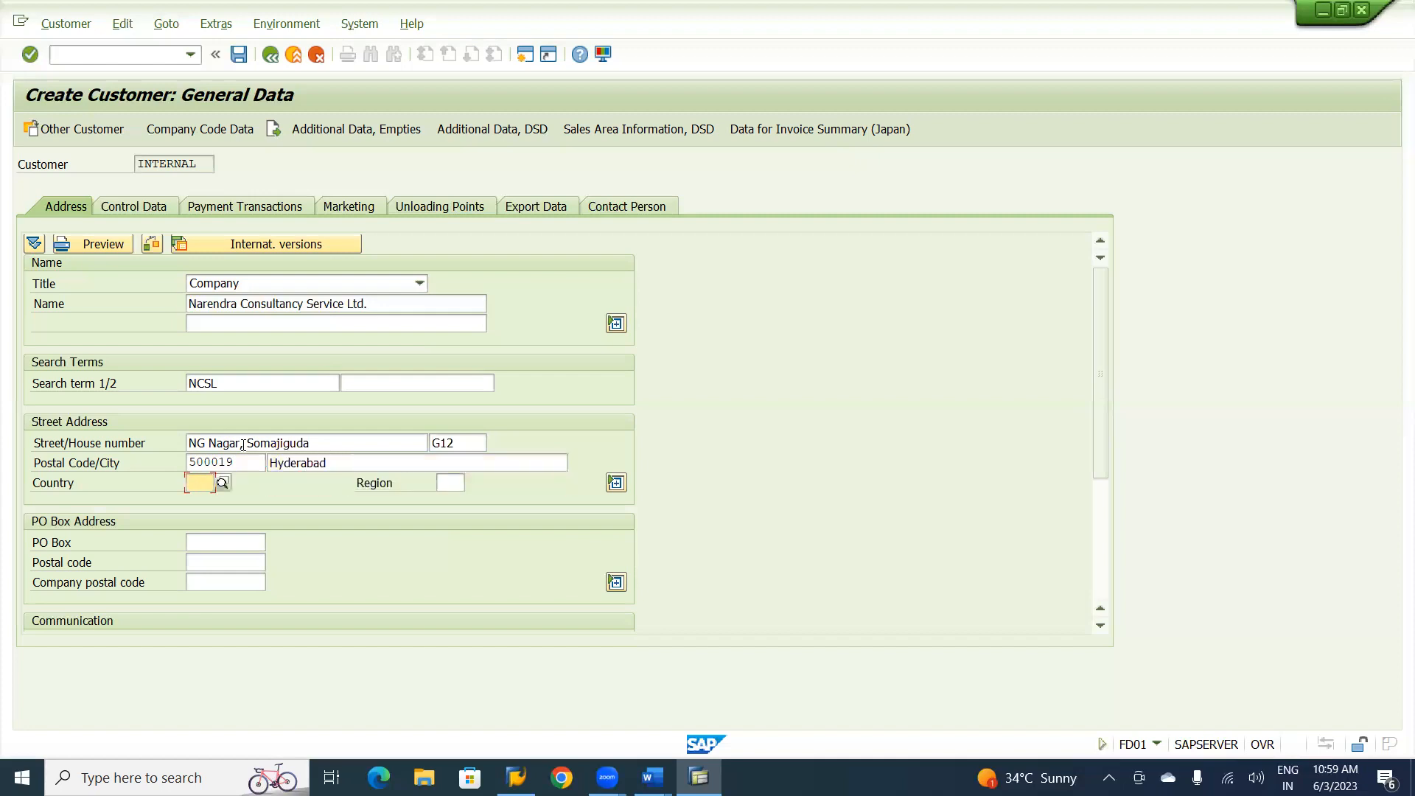
Set the country to IN and the region to 36, and fill in the customer's PO box.
type("IN")
key("Tab")
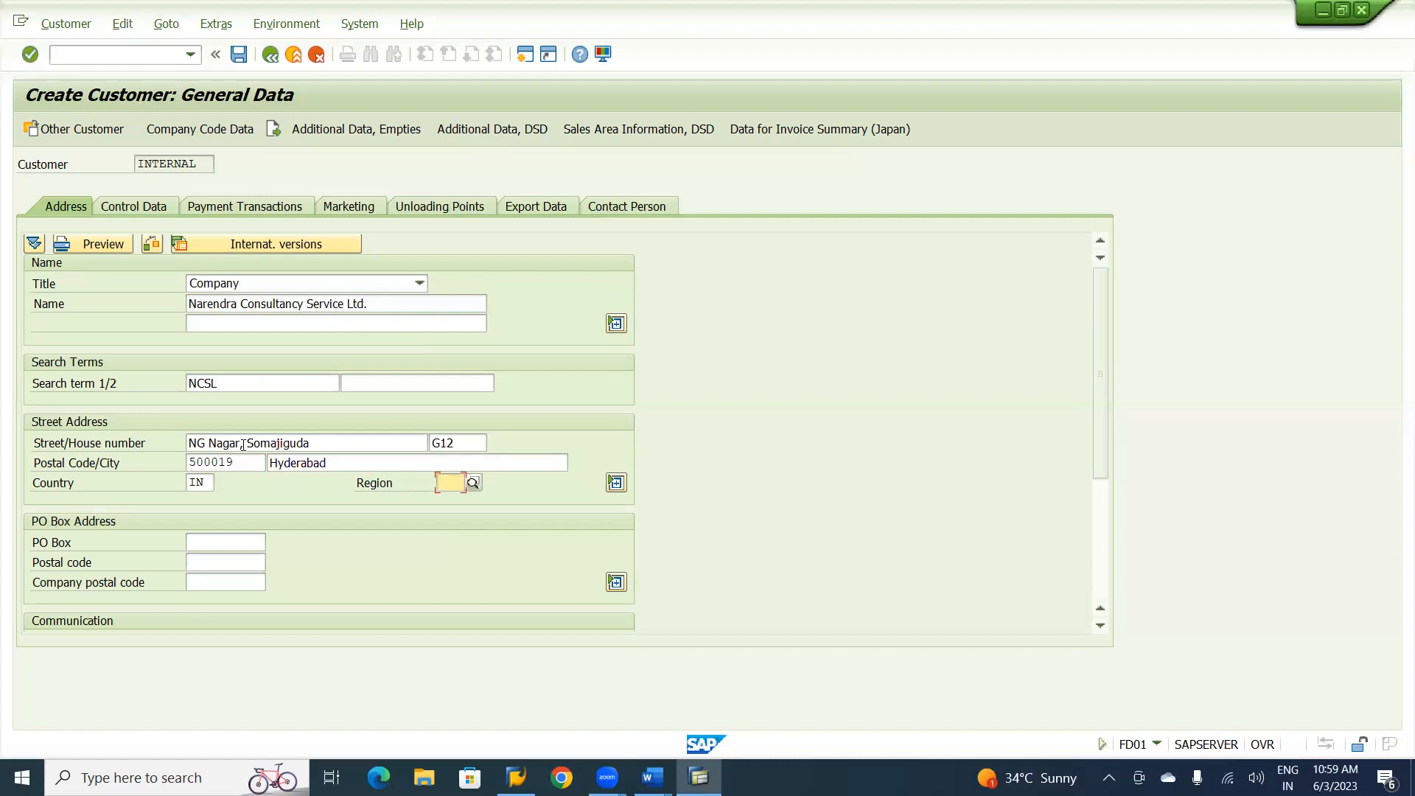
type("36")
key("Tab")
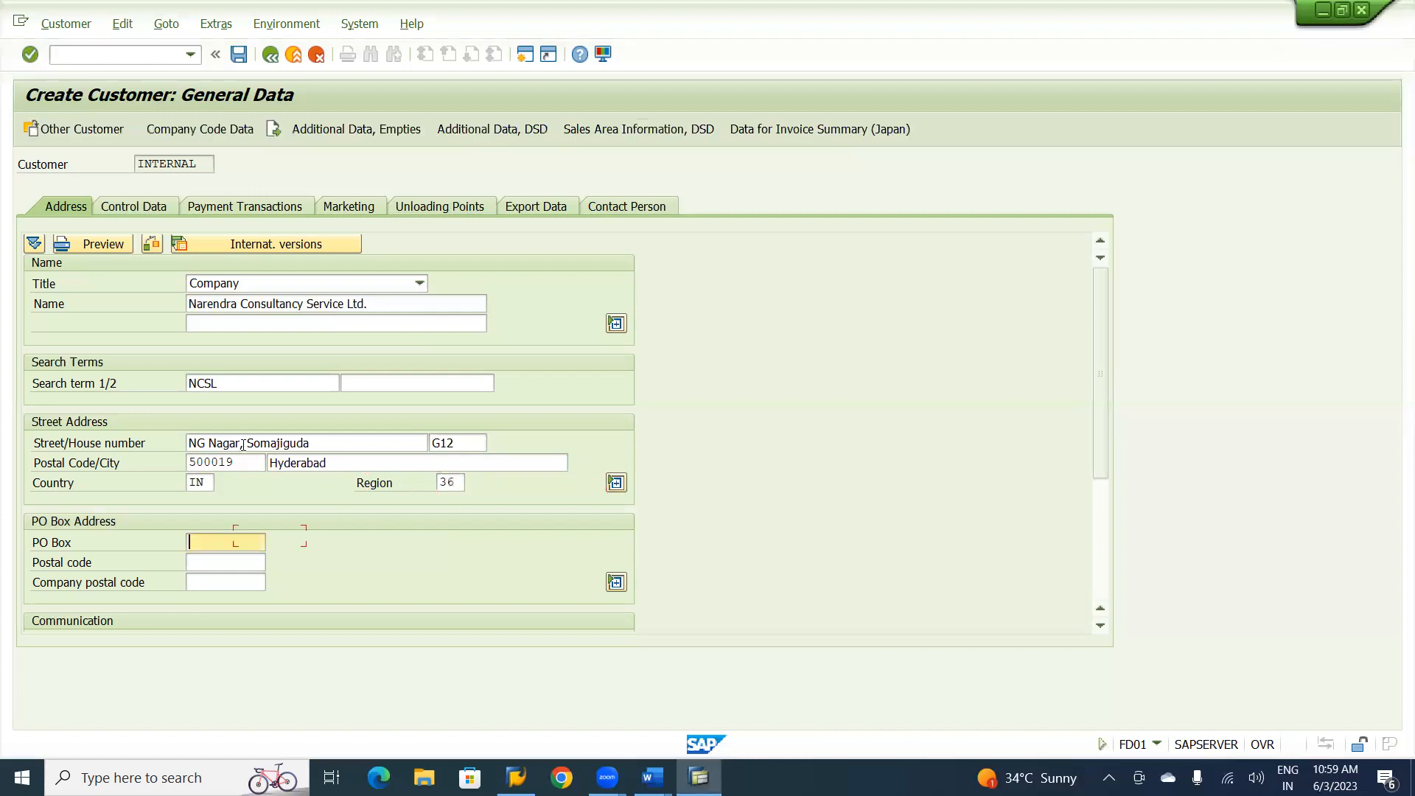
type("22-3-7")
type("/A")
key("alt+Tab")
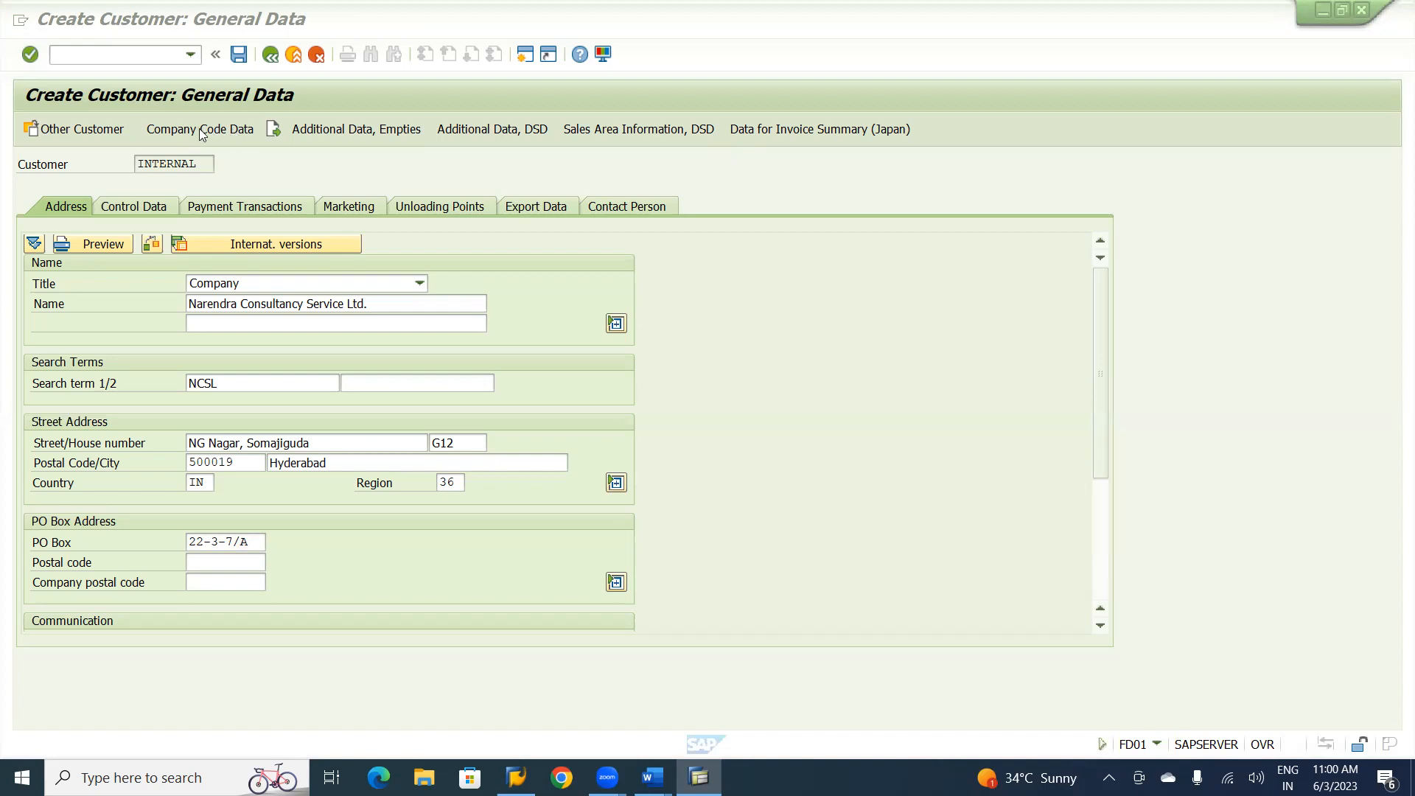
In the company code data, set the reconciliation account to 250200 (Trade Receivables-Service) and the sort key to 031 (Customer number).
left_click(199, 128)
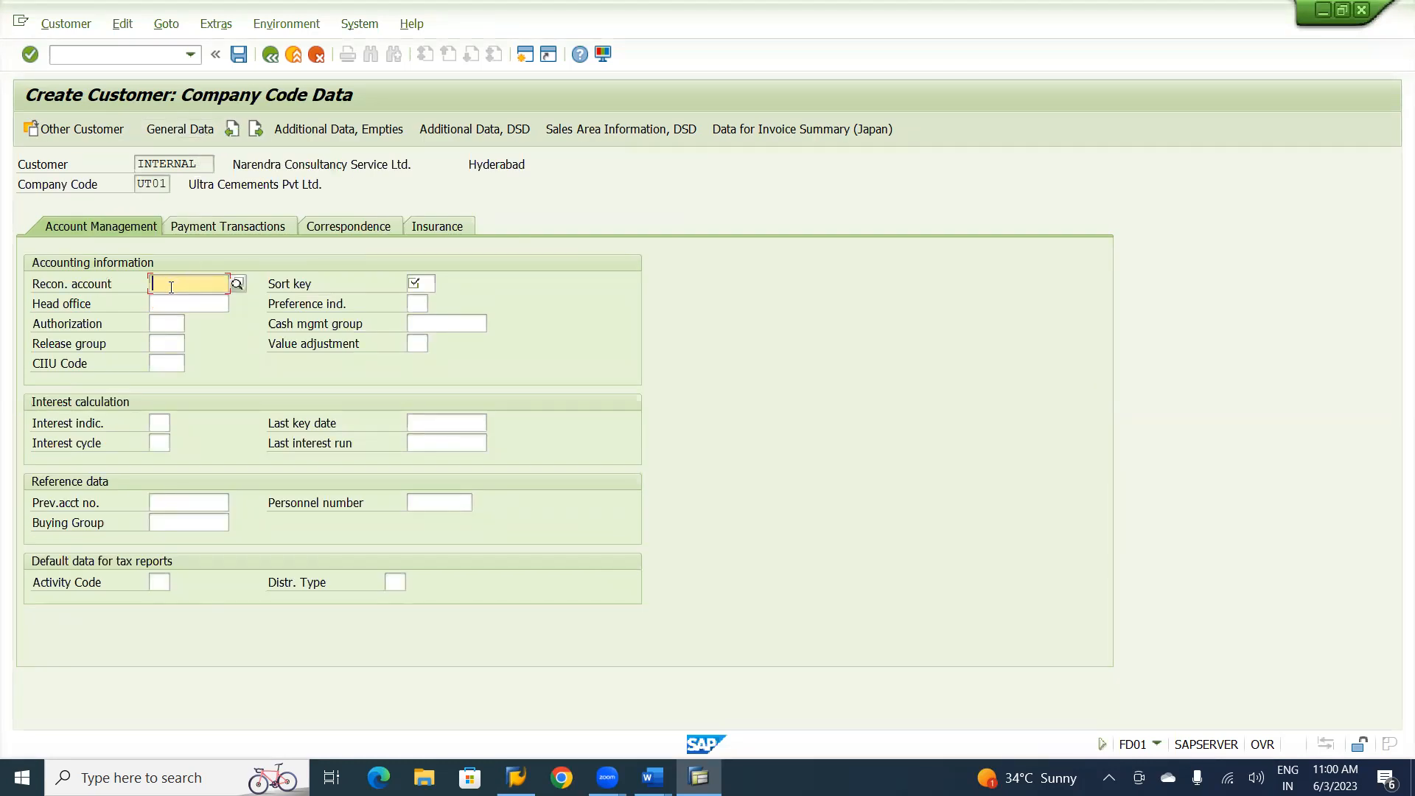
left_click(236, 286)
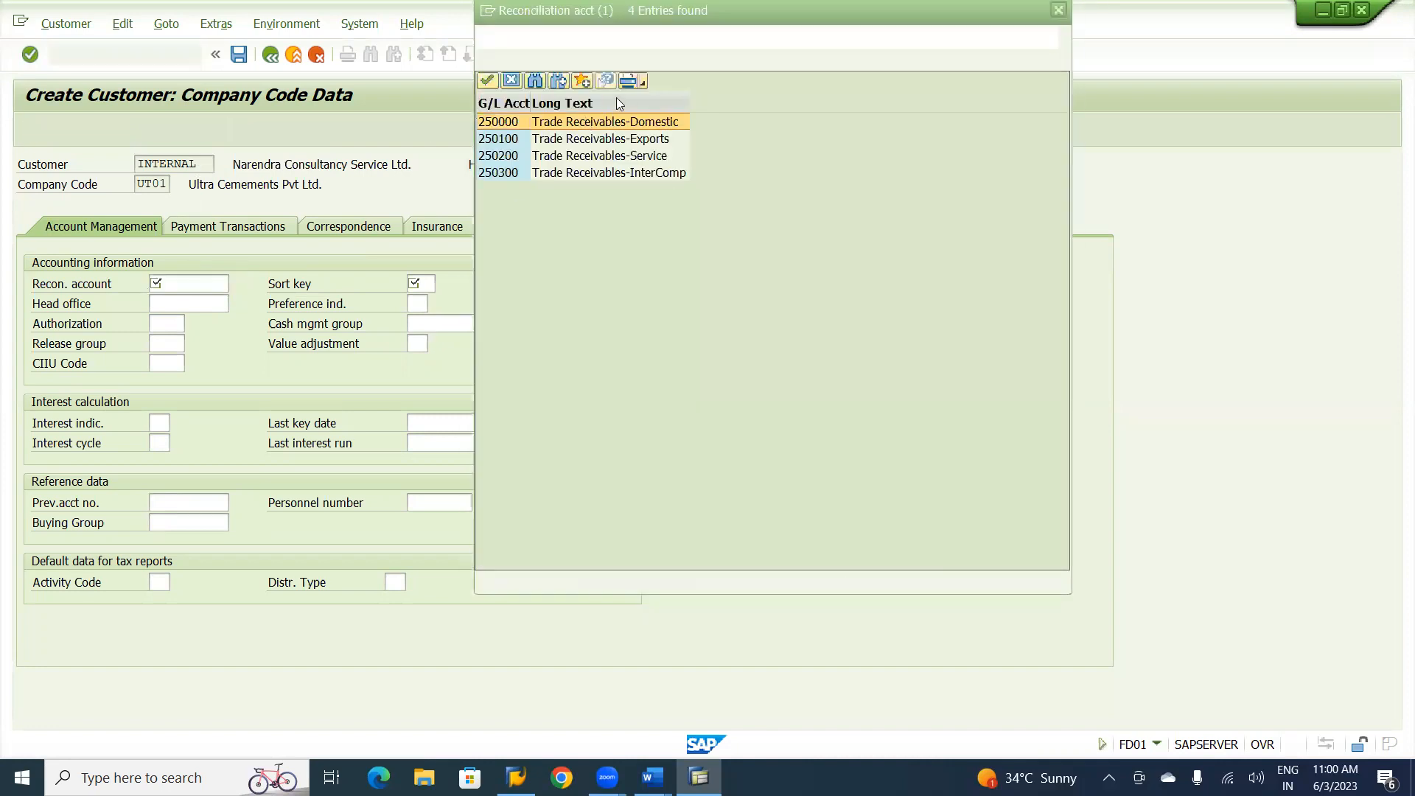
double_click(614, 156)
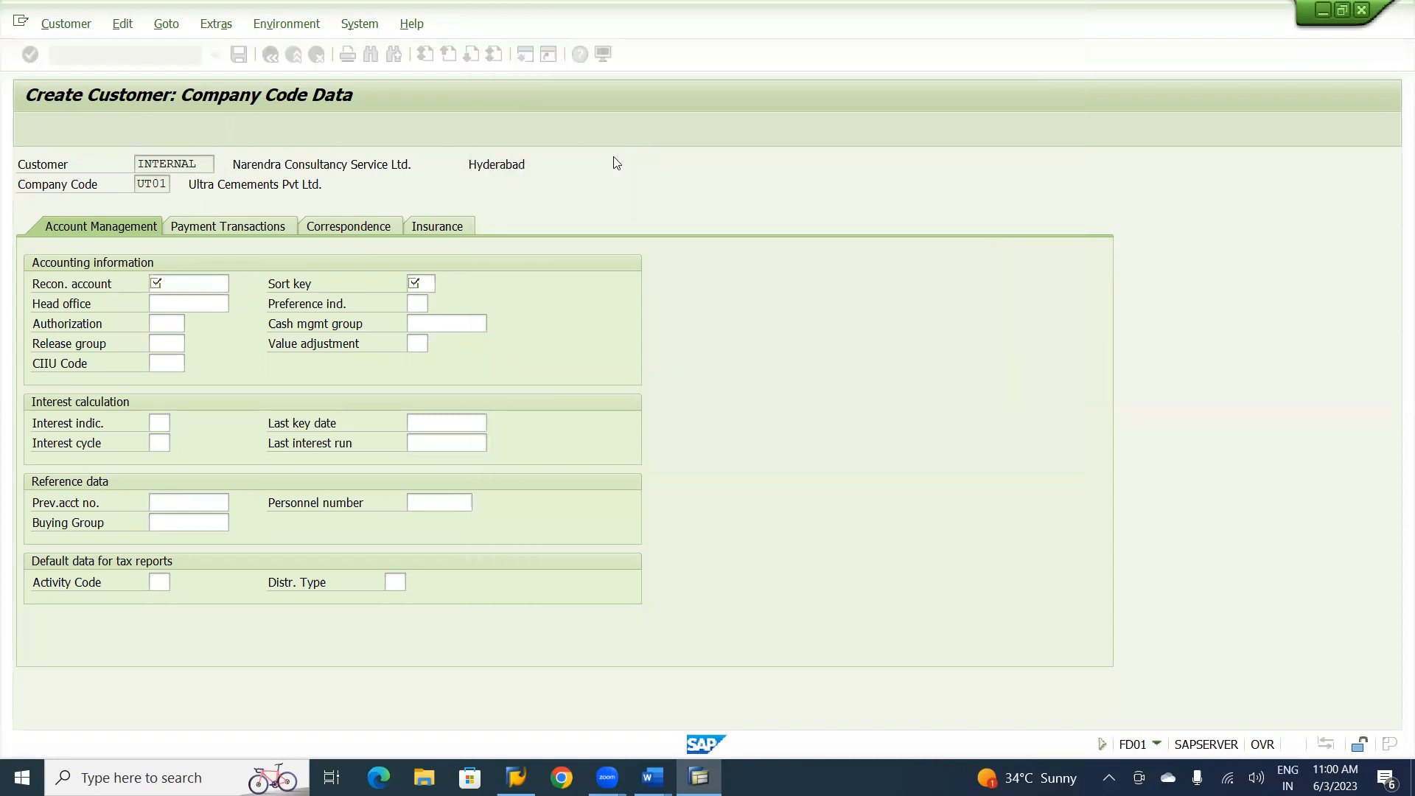
left_click(426, 283)
left_click(445, 284)
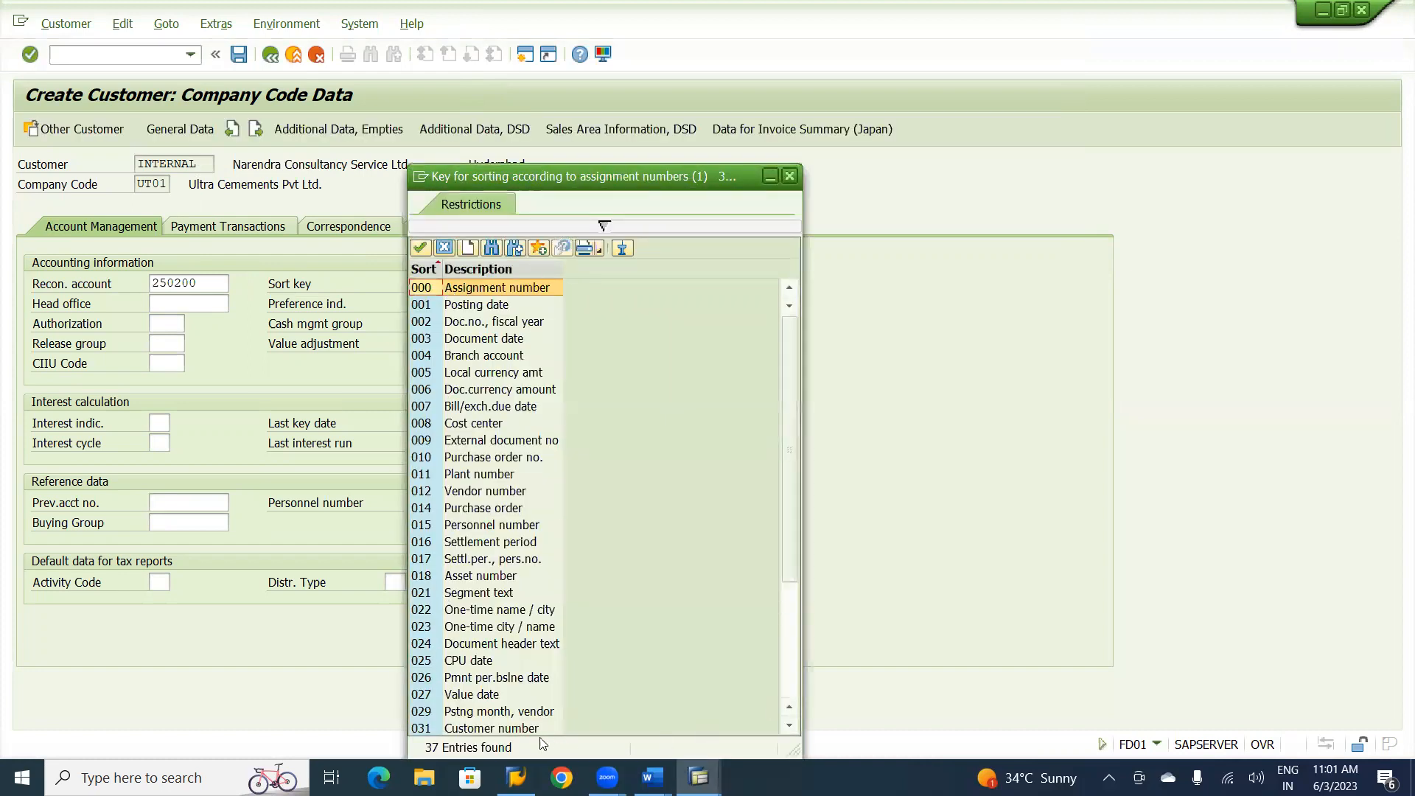
double_click(474, 729)
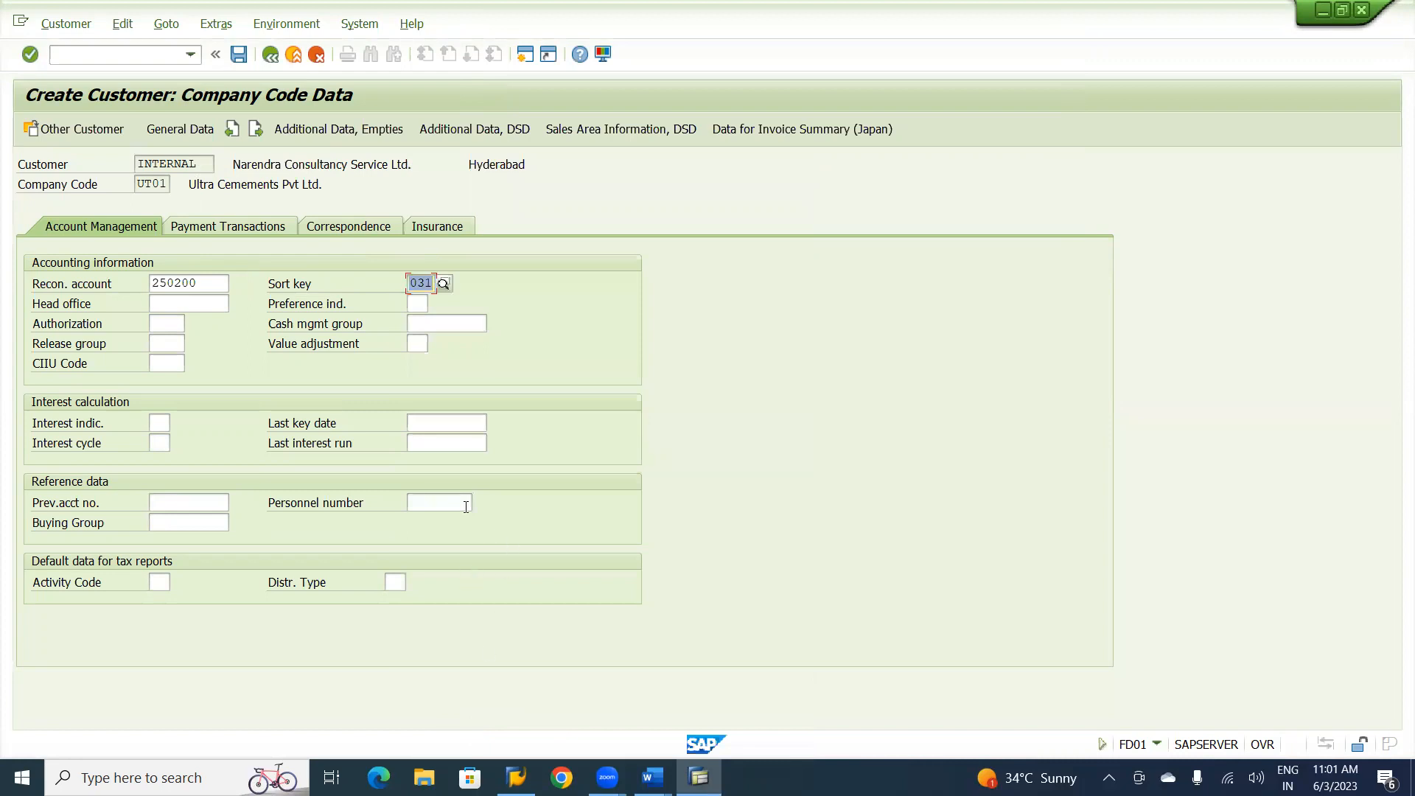
Set the customer's cash management group to E1, Customer receipts (A/R).
left_click(439, 319)
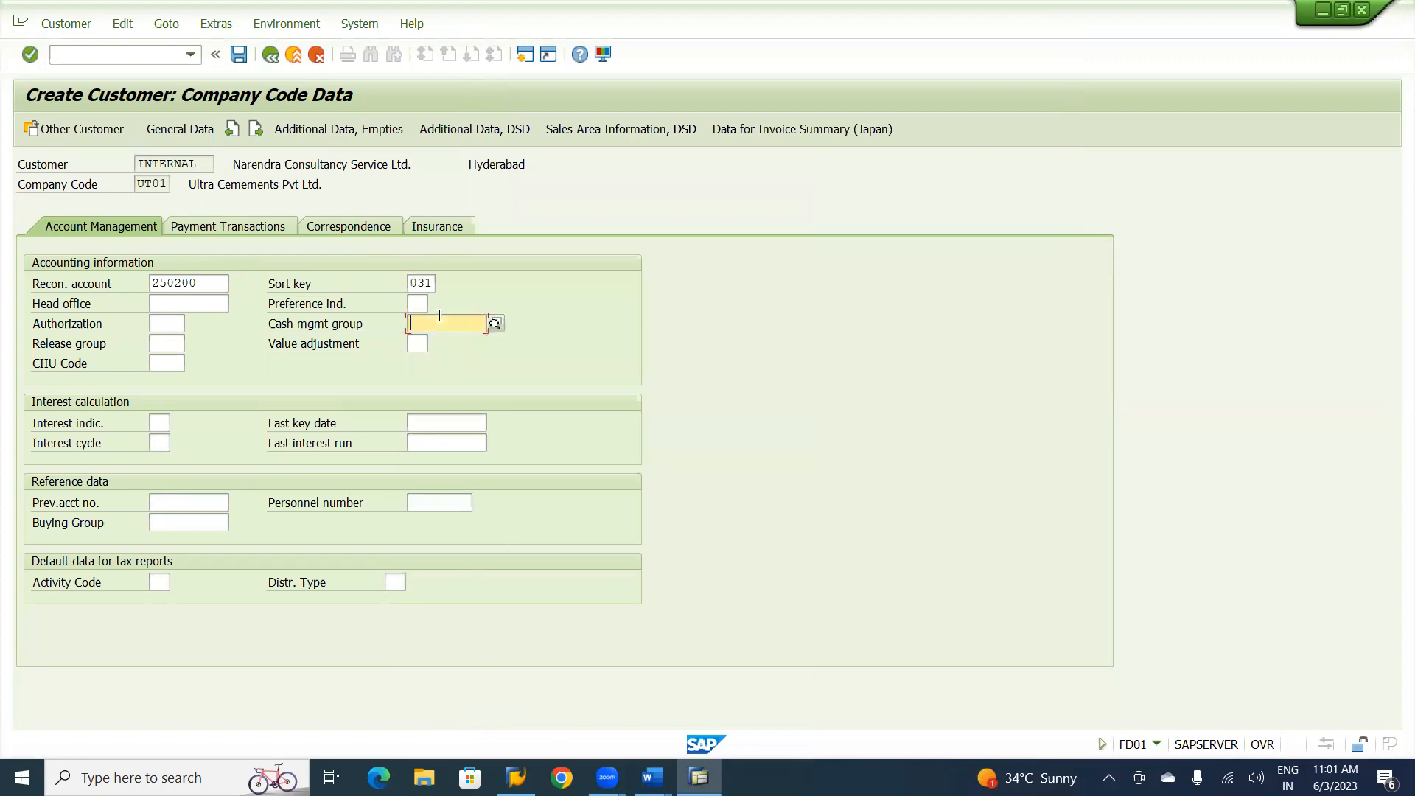
left_click(500, 328)
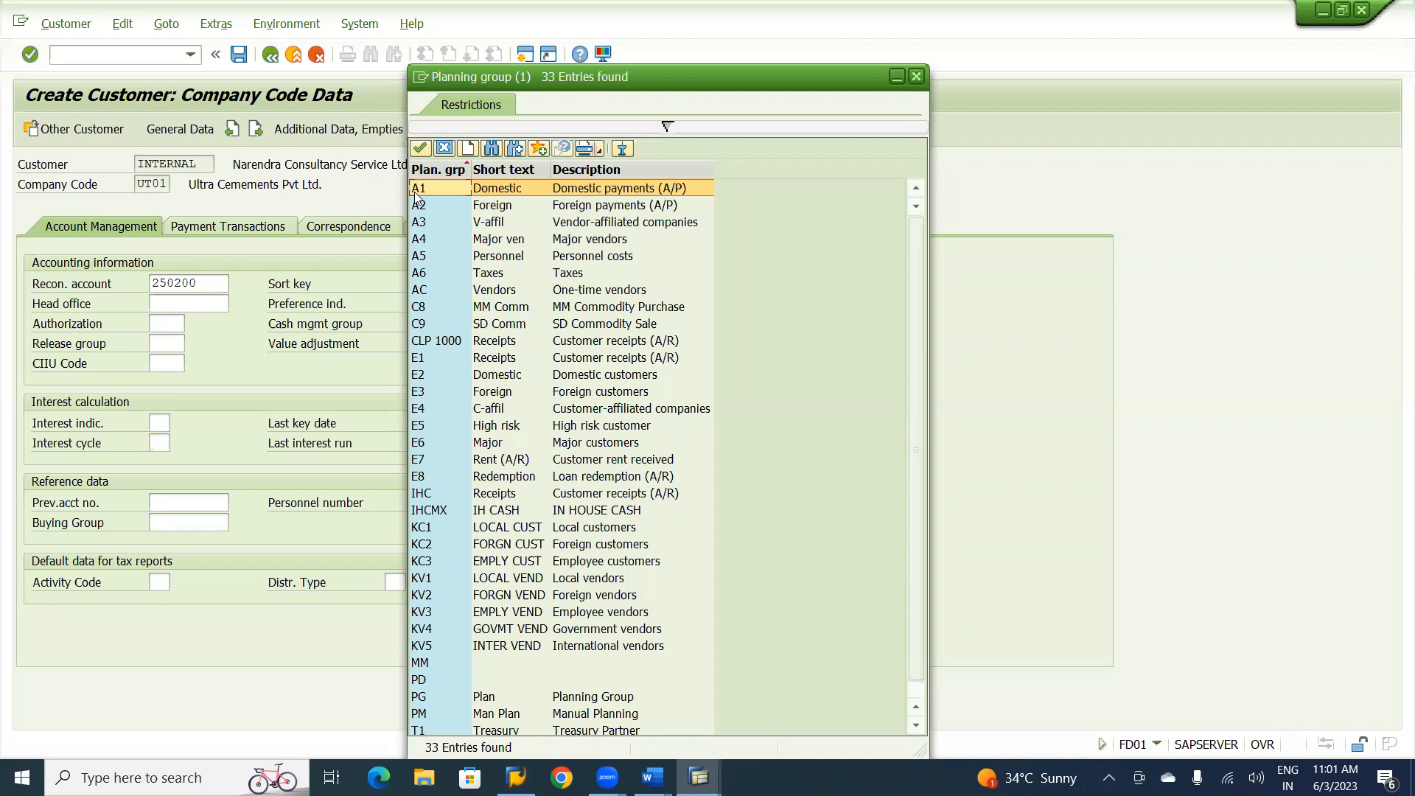
double_click(594, 358)
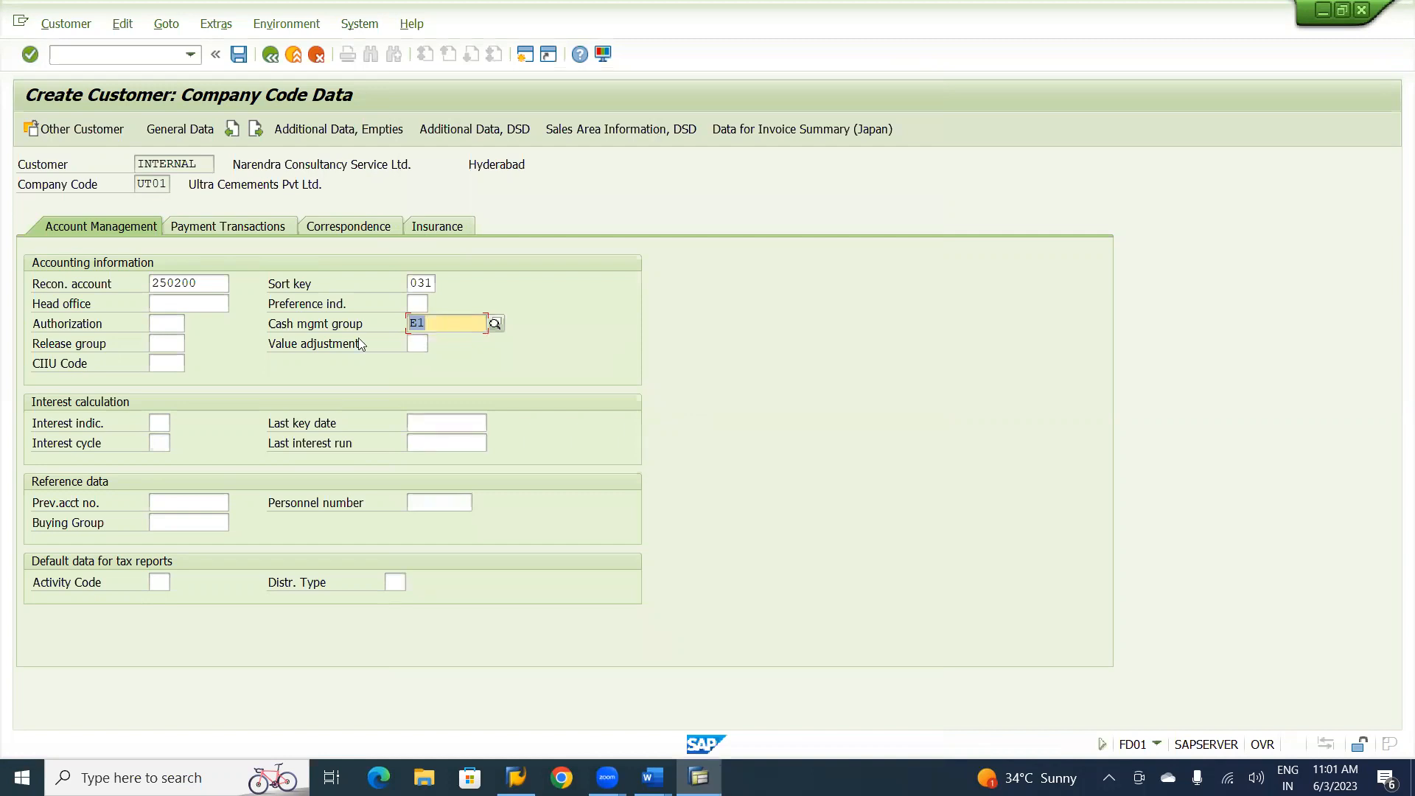
Set the terms of payment and the credit memo payment term to U001, and save the customer.
left_click(240, 227)
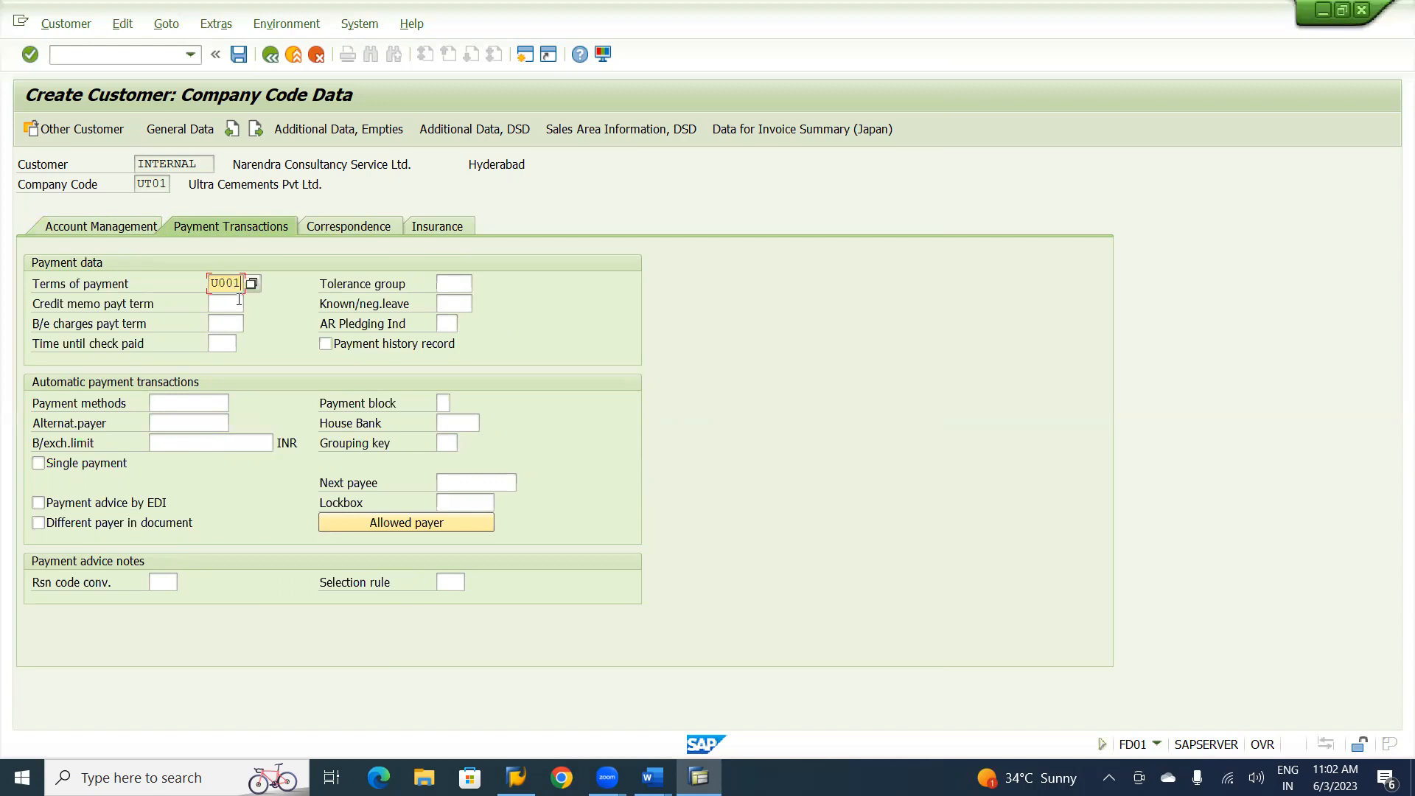
left_click(224, 304)
type("U001")
left_click(230, 325)
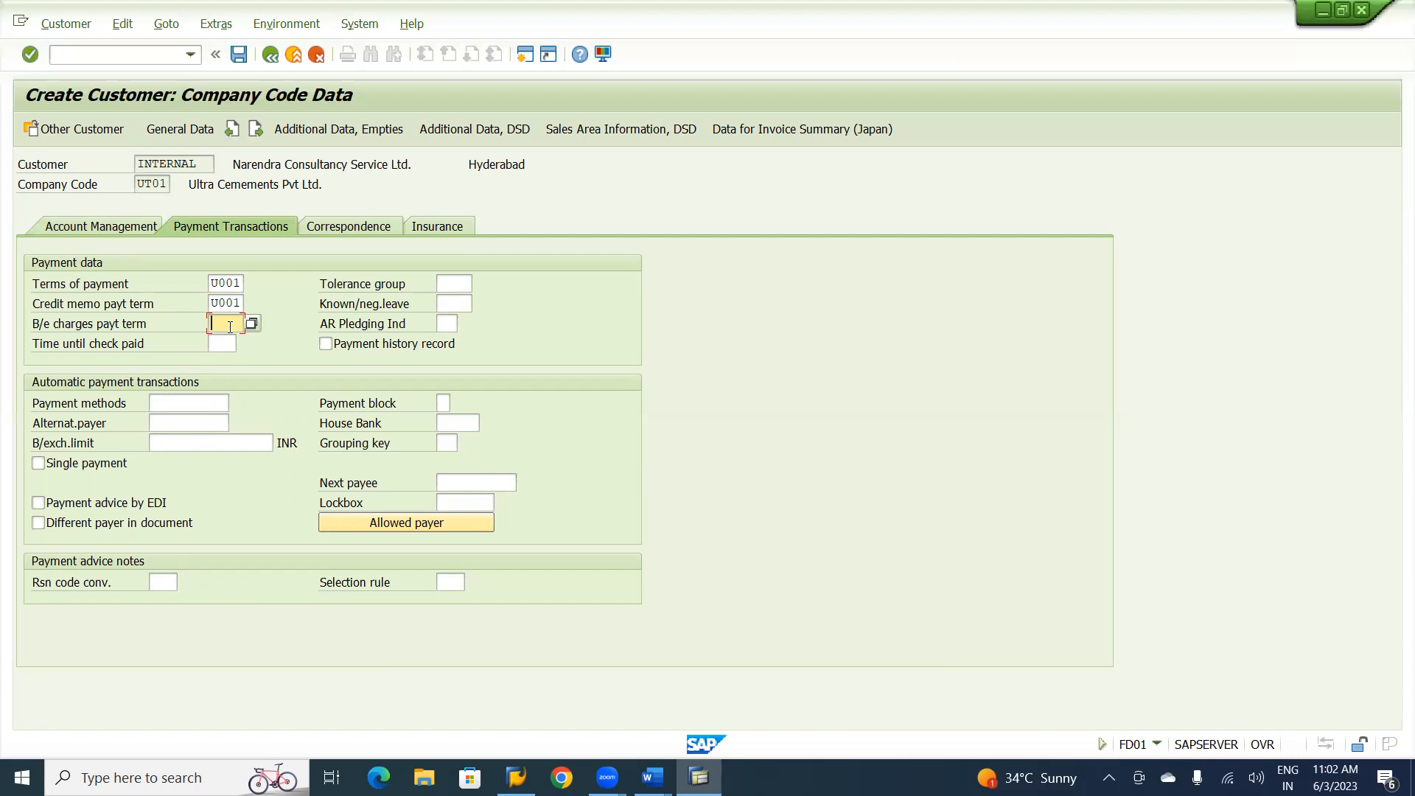
left_click(241, 54)
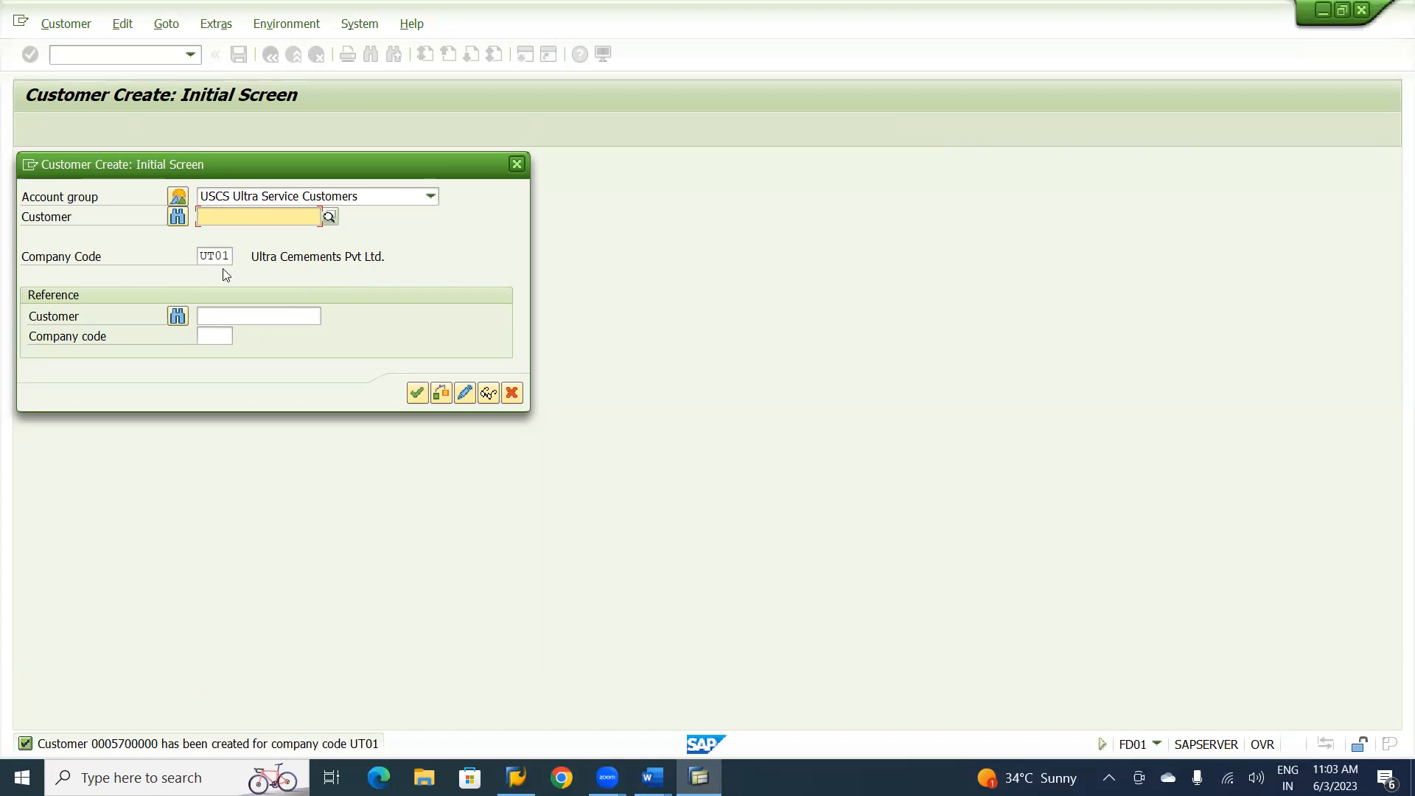
Start another customer in the Ultra Service Customers account group for company code UT01 and set its title to Company.
left_click(417, 393)
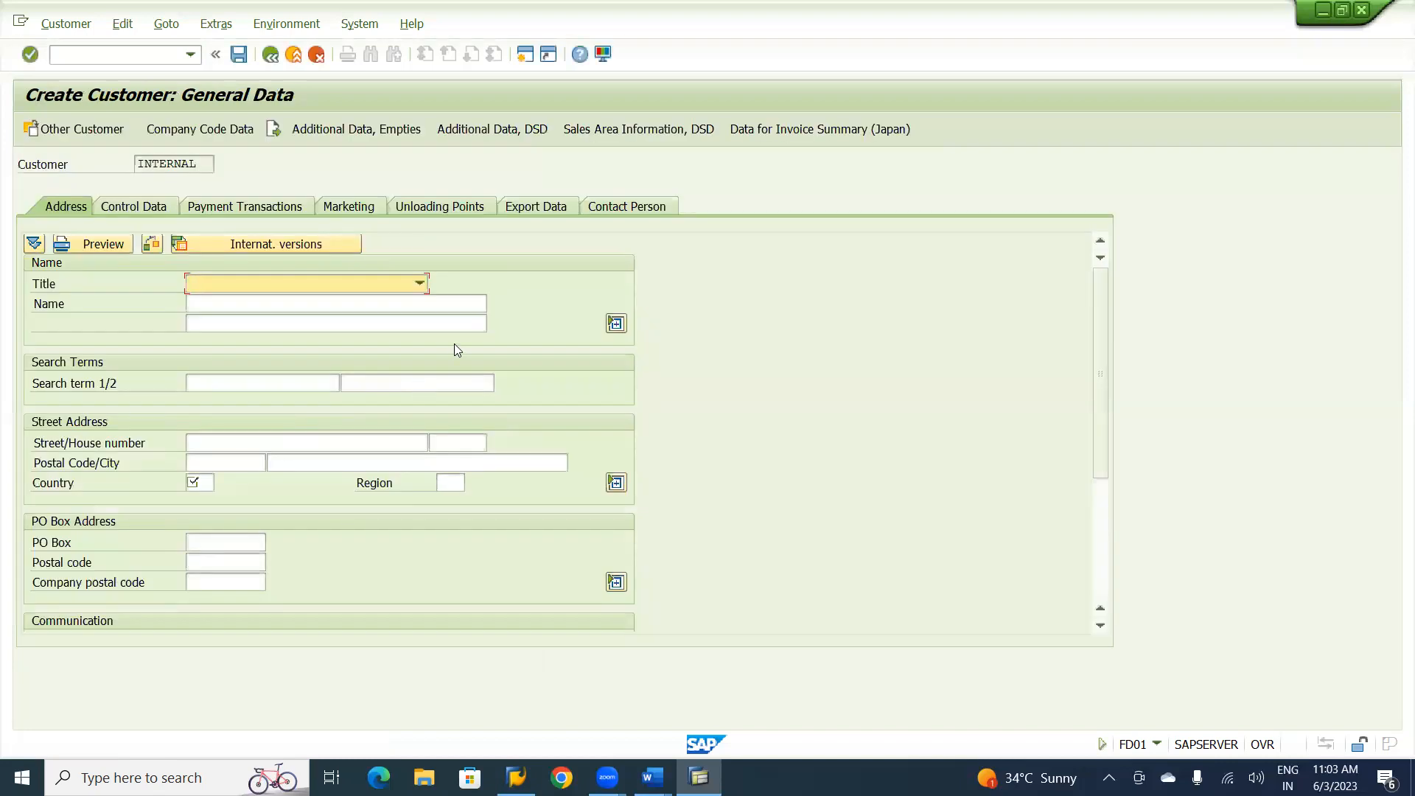
left_click(419, 286)
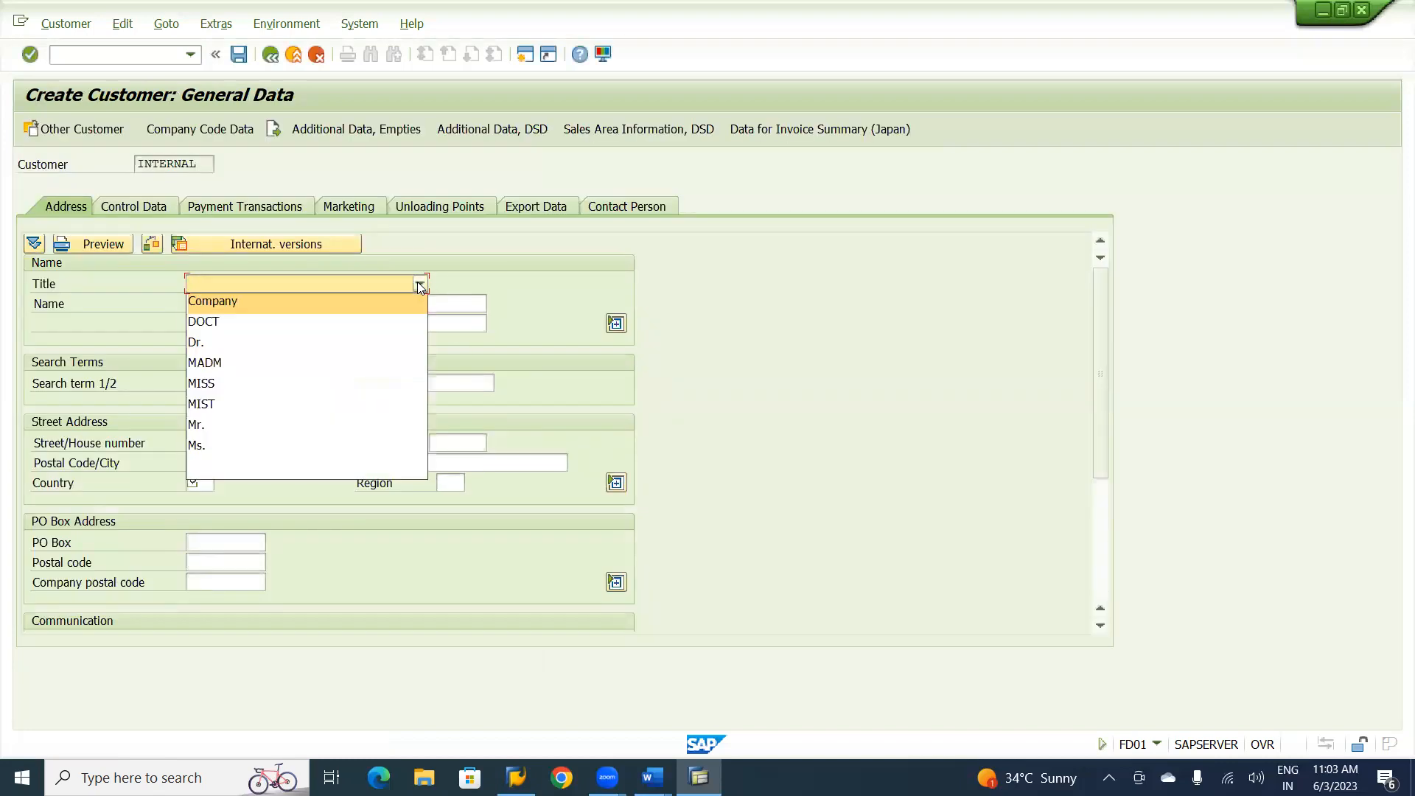
left_click(271, 298)
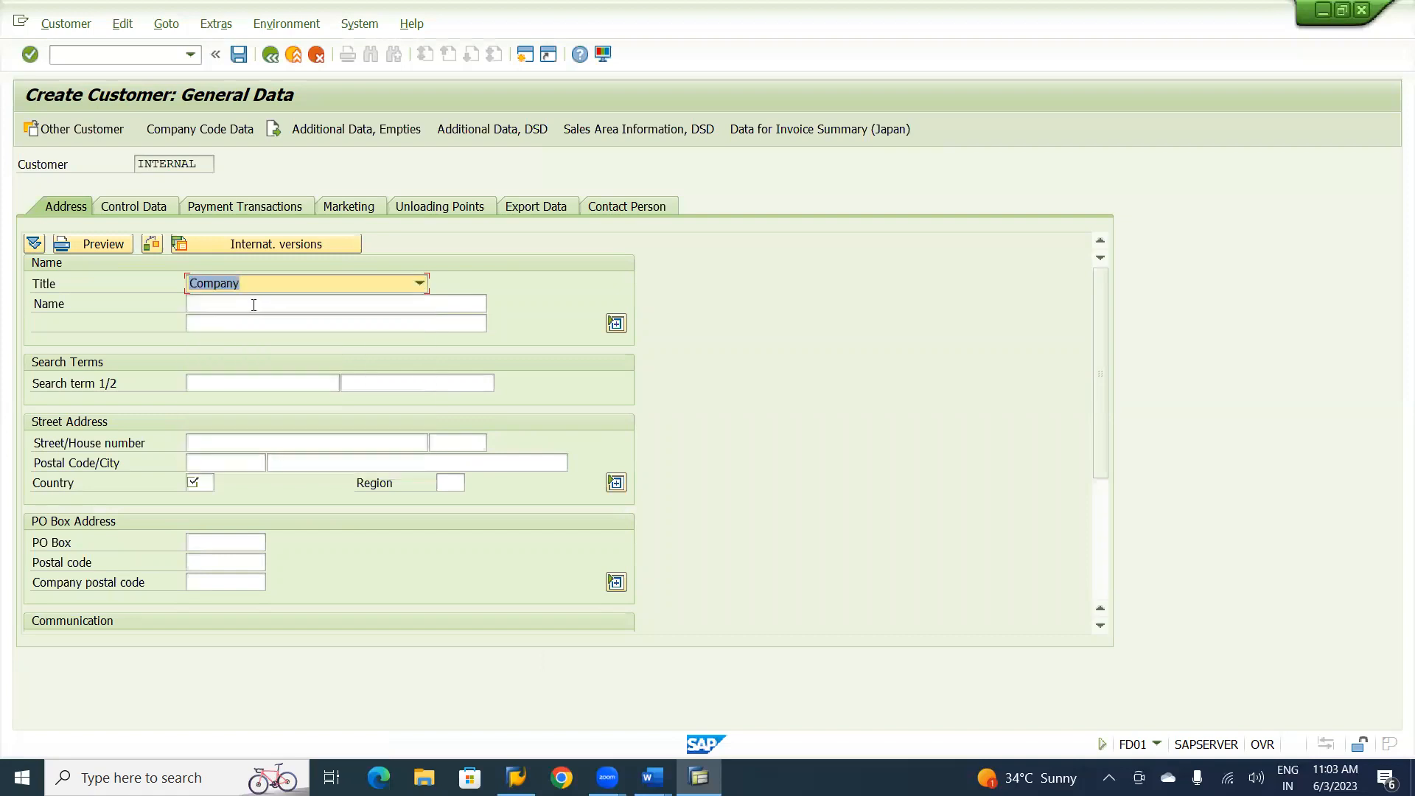
Name the customer U&ME Technical Services Ltd and enter U&ME as its first search term.
left_click(243, 301)
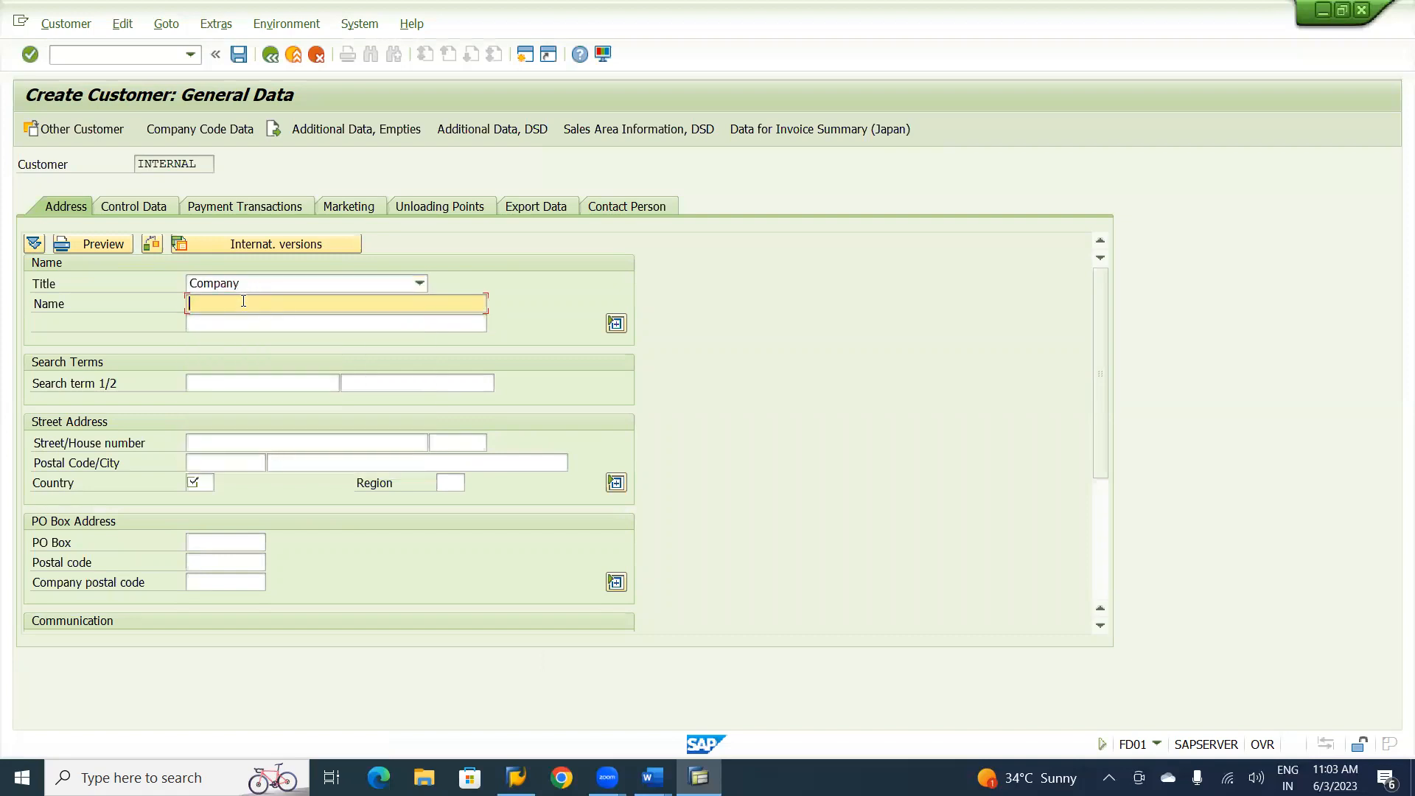
type("U")
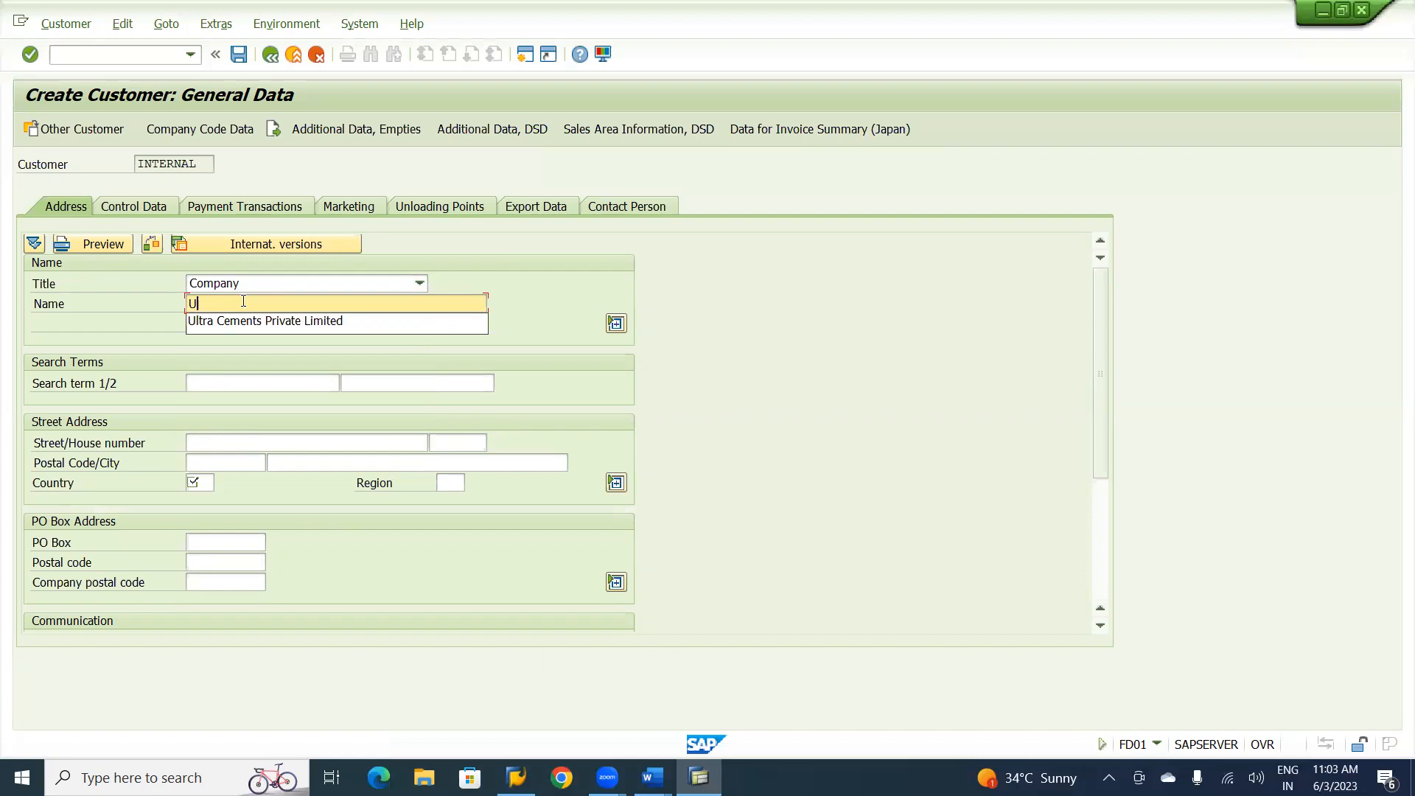
type("&ME ")
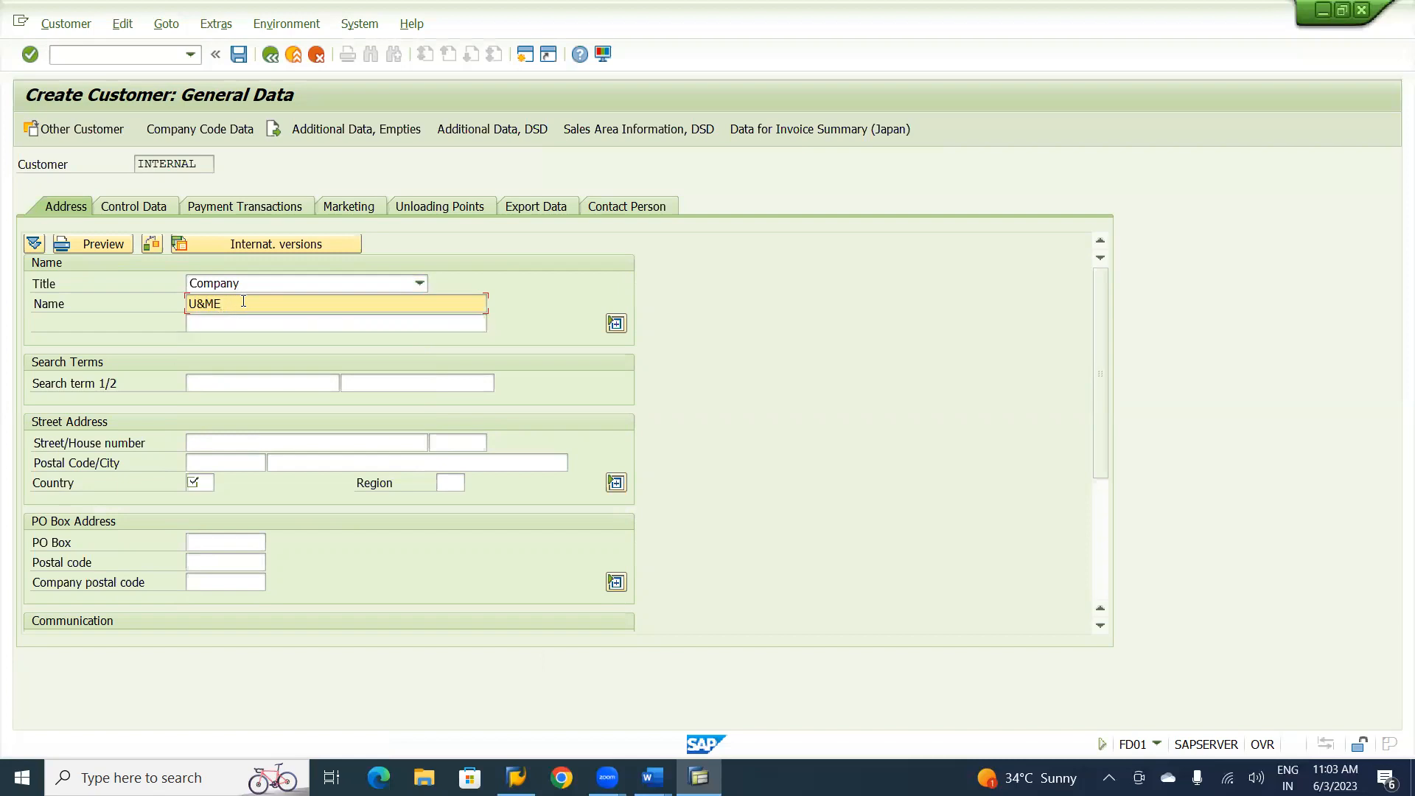
type("Technical Services Ltd")
left_click(194, 384)
type("U&ME")
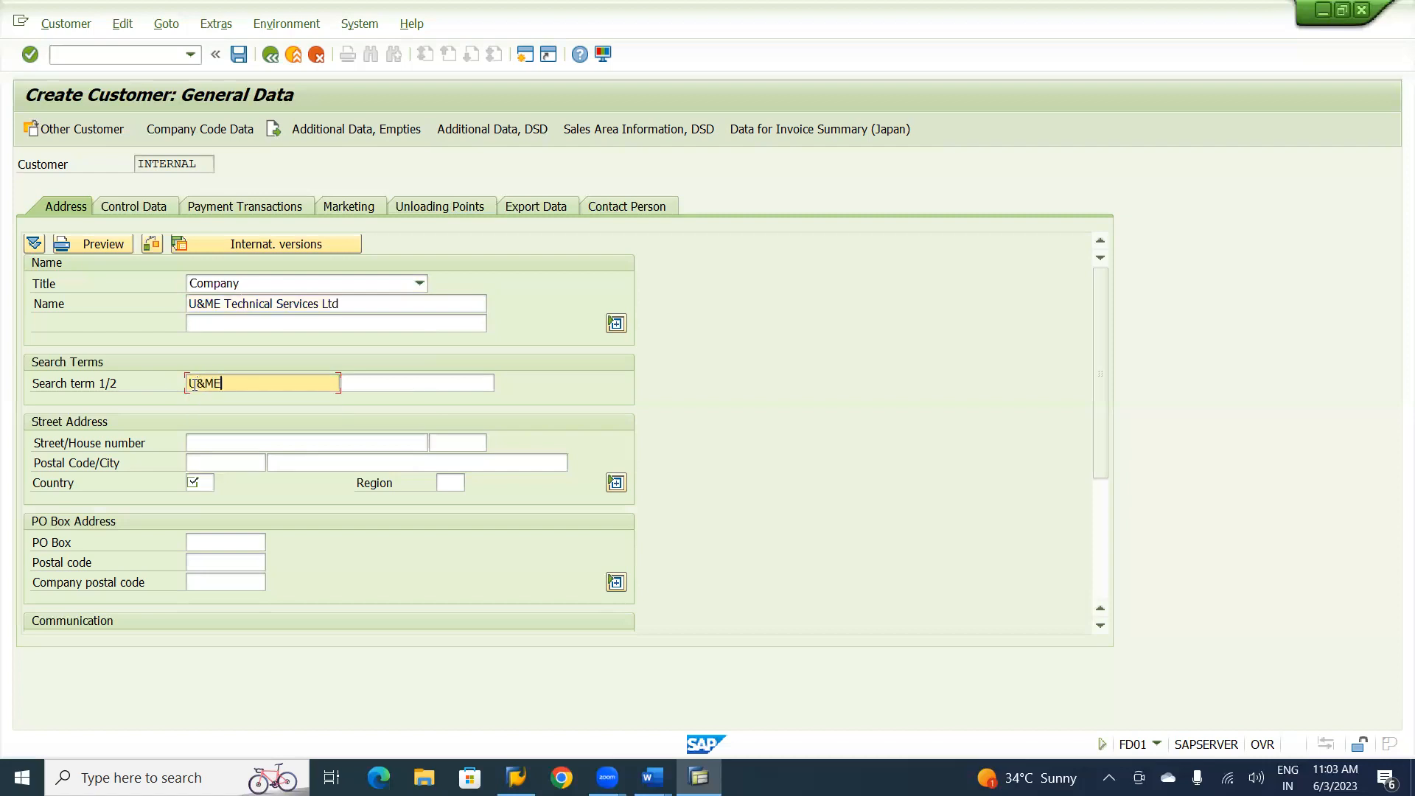
Fill in the street of the new customer's street address.
left_click(205, 448)
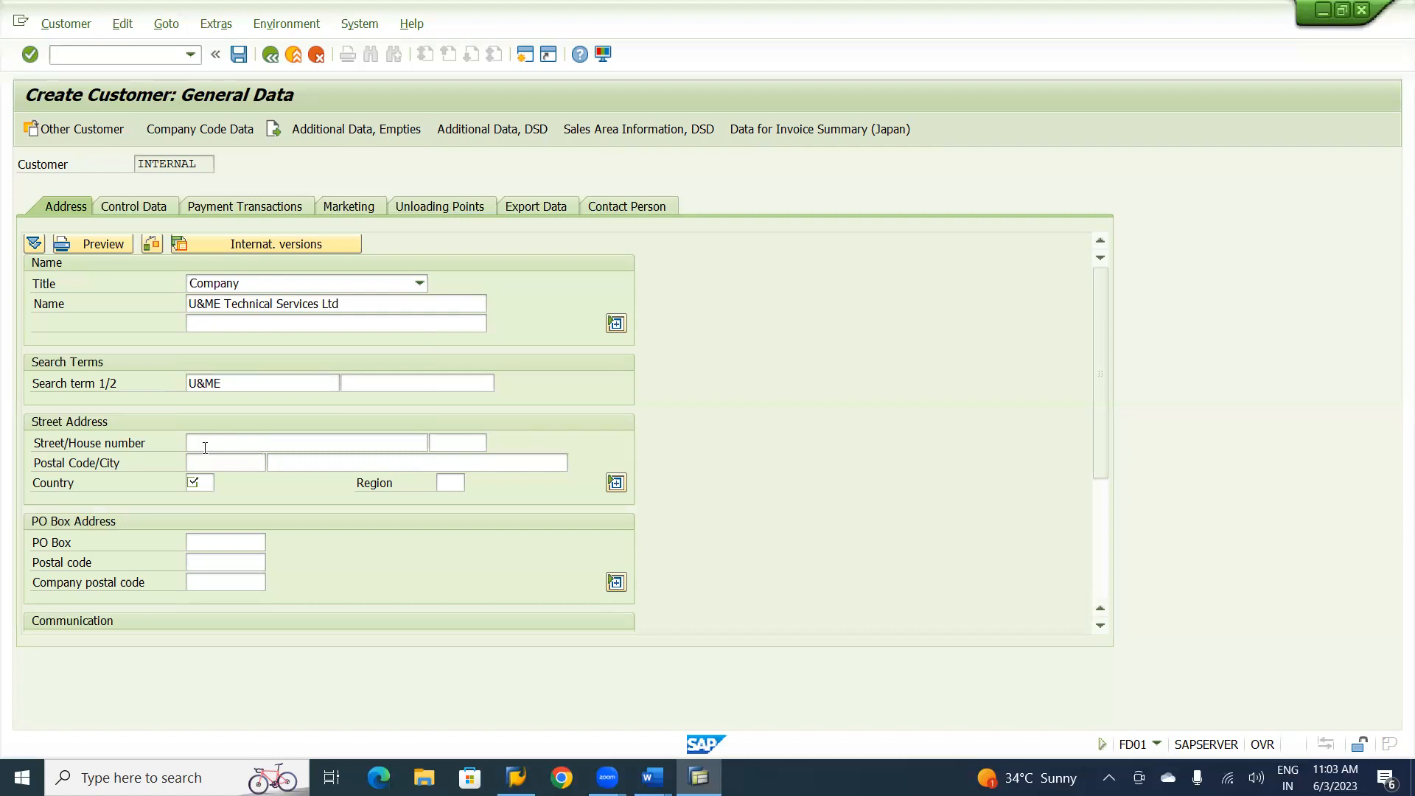
left_click(201, 446)
type("Vasatntha nagar")
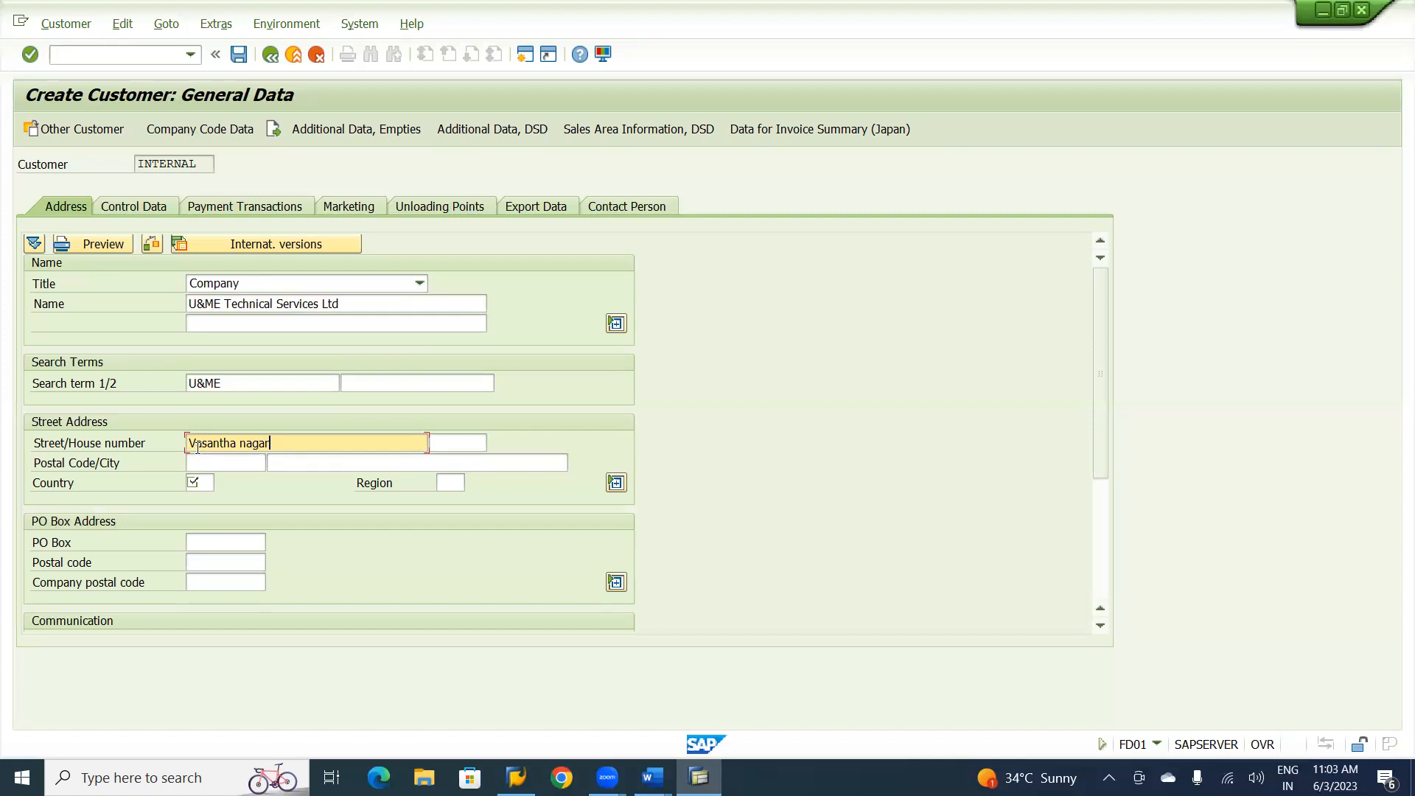
type(", Kukatpally")
Fill in the postal code and city of the new customer's street address.
left_click(204, 465)
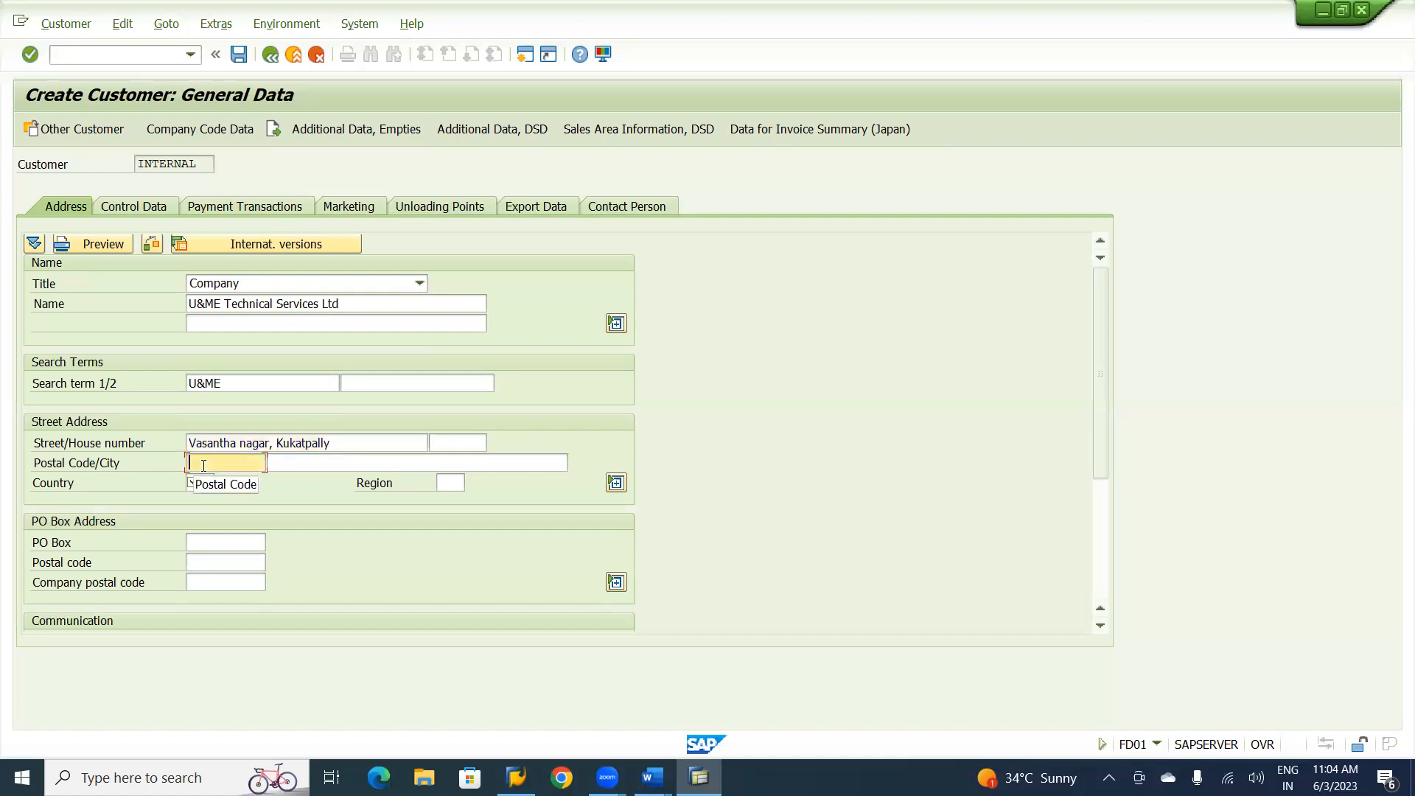
type("5000")
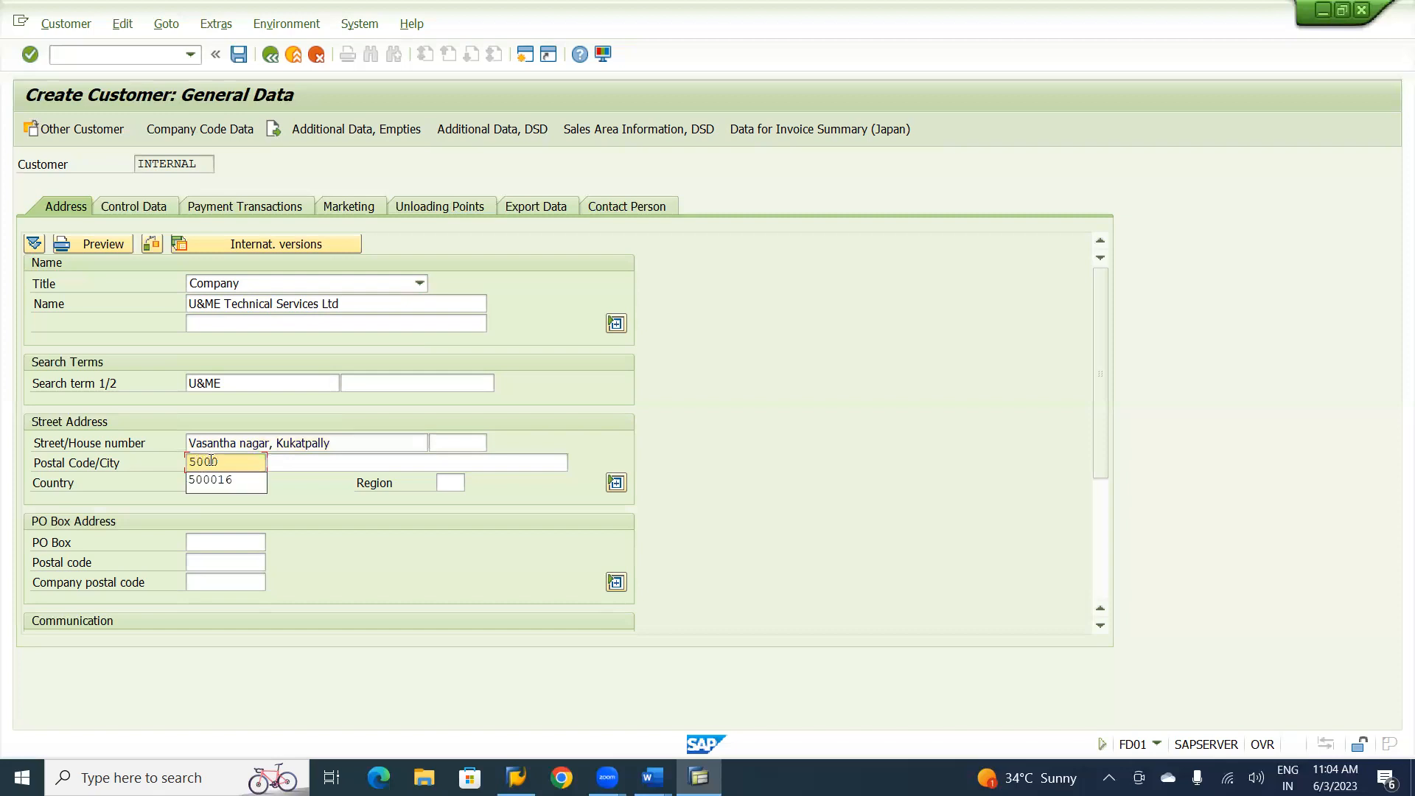
type("71")
key("Tab")
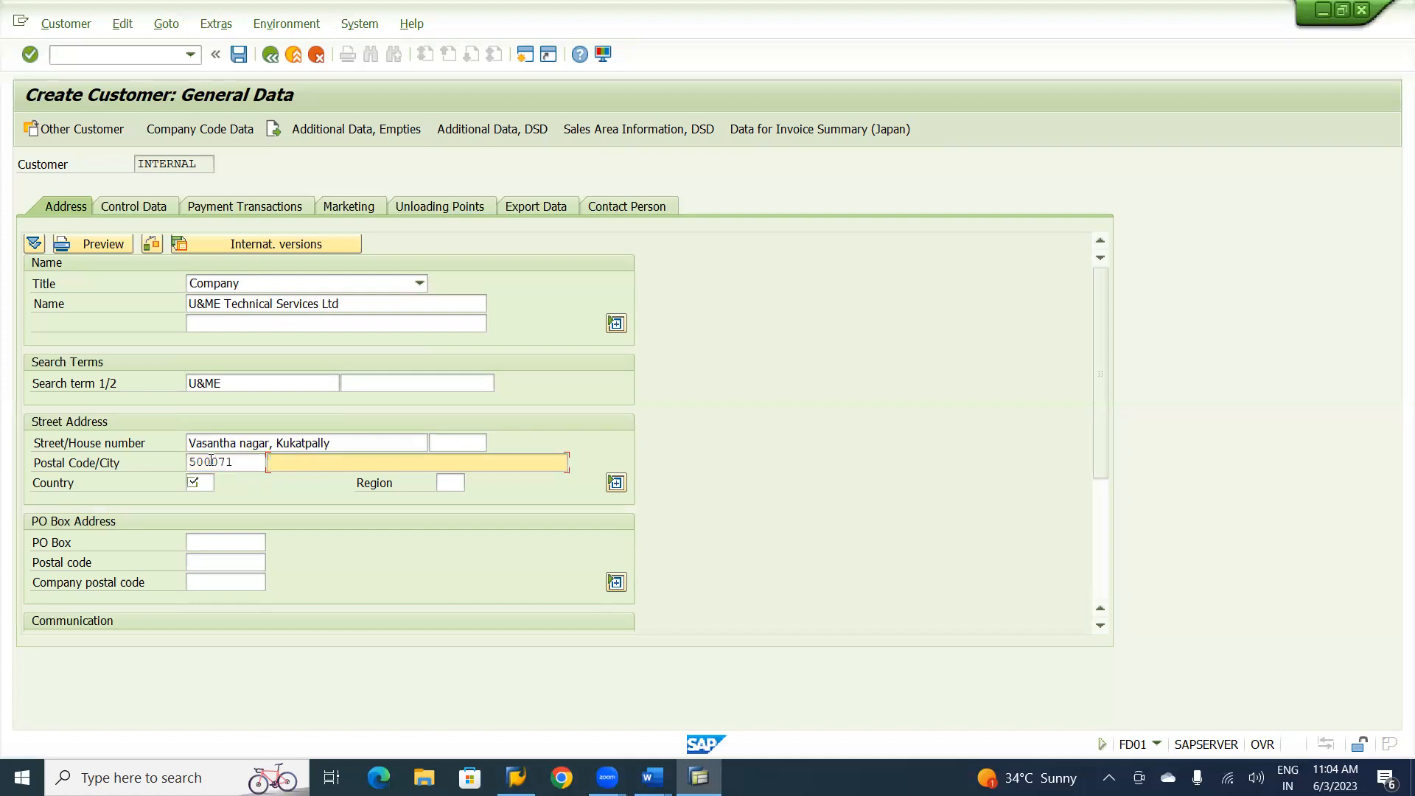
type("h")
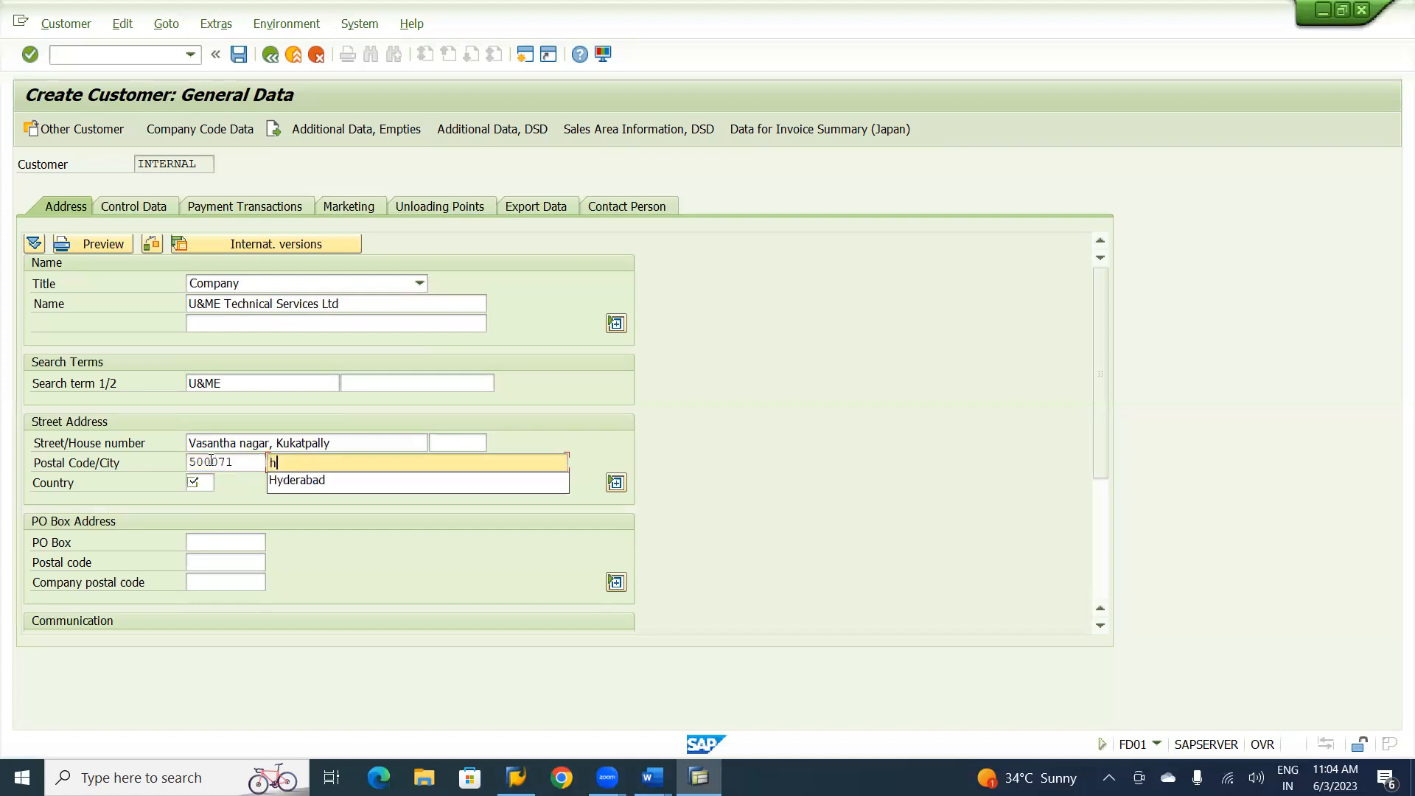
left_click(295, 484)
Set the country to IN and the region to 36, and fill in the new customer's PO box from the earlier entries.
left_click(203, 480)
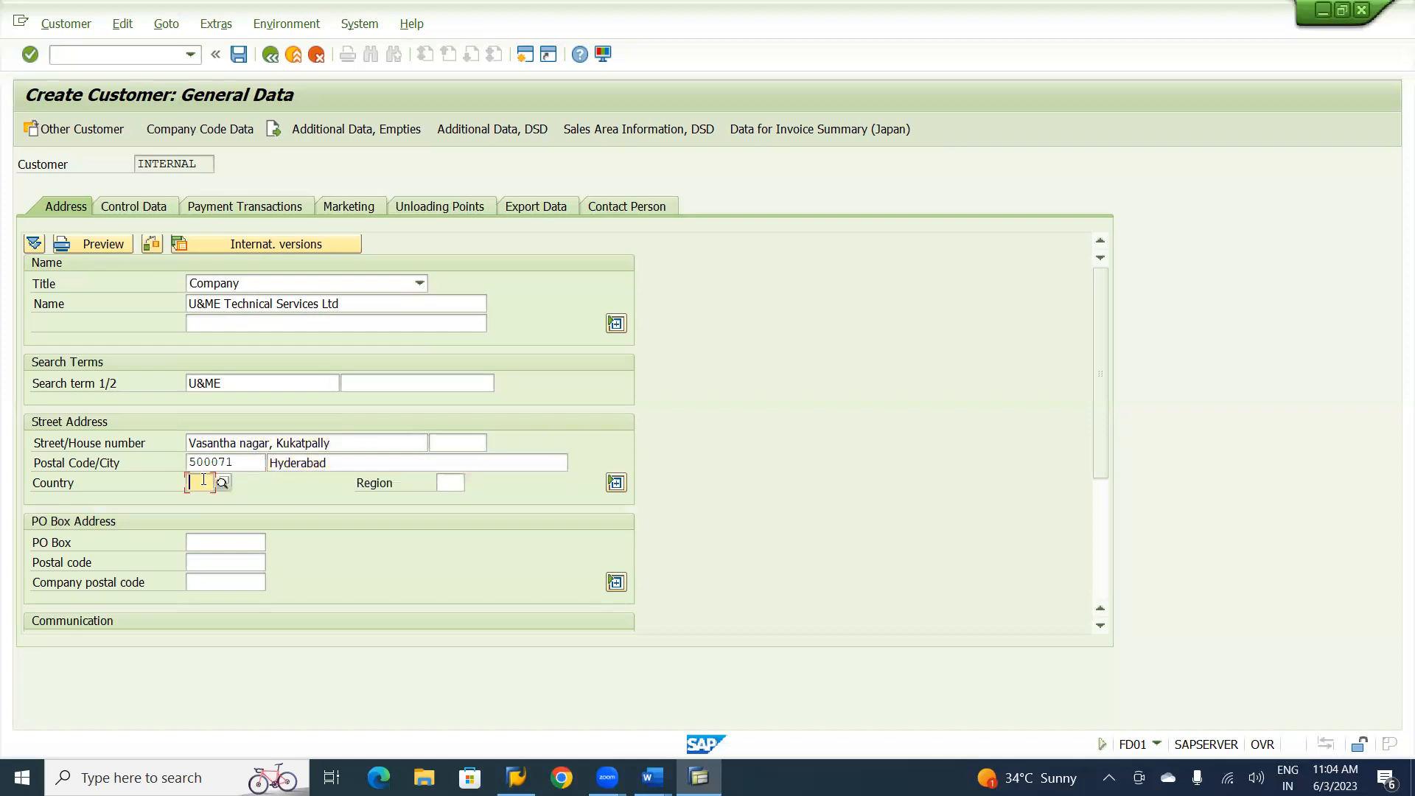
type("in")
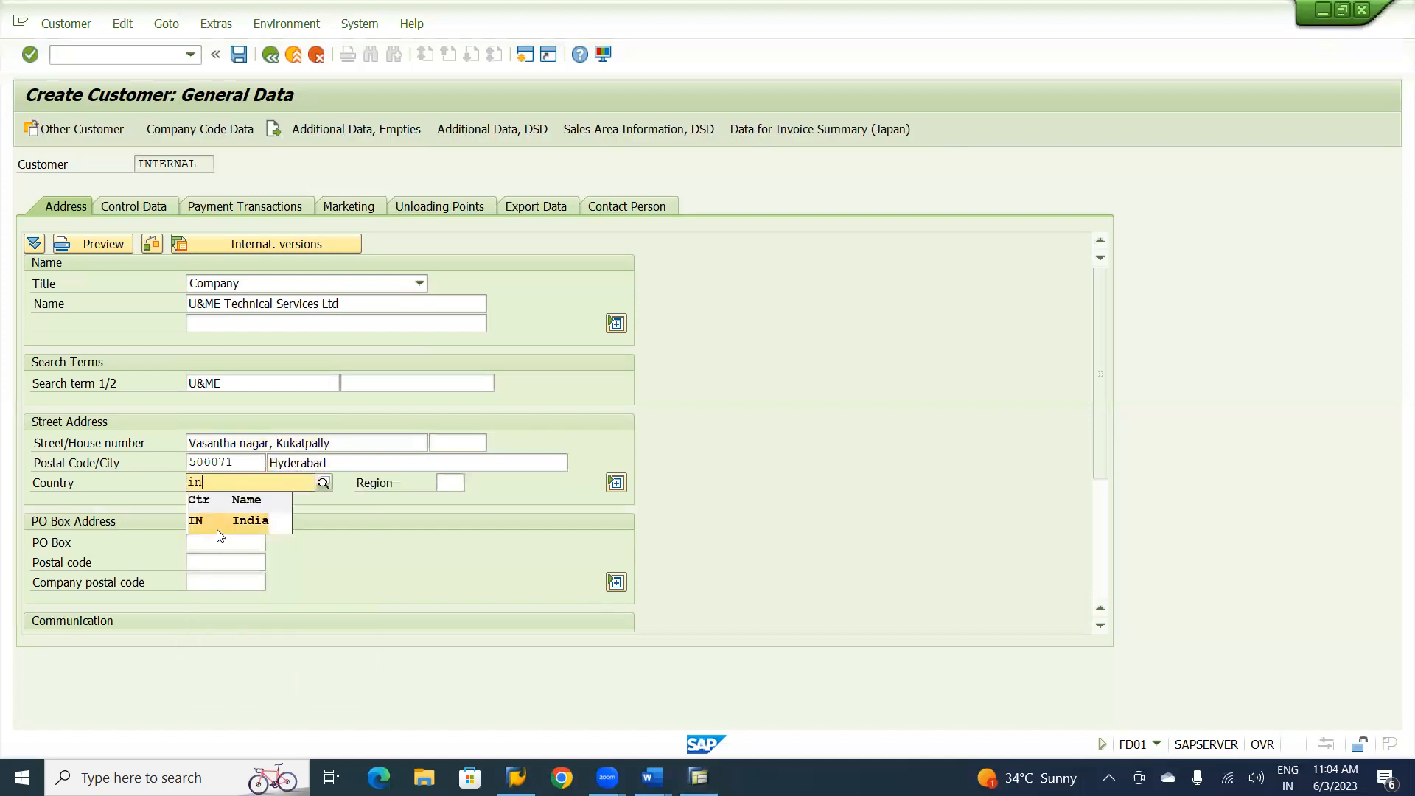
left_click(218, 528)
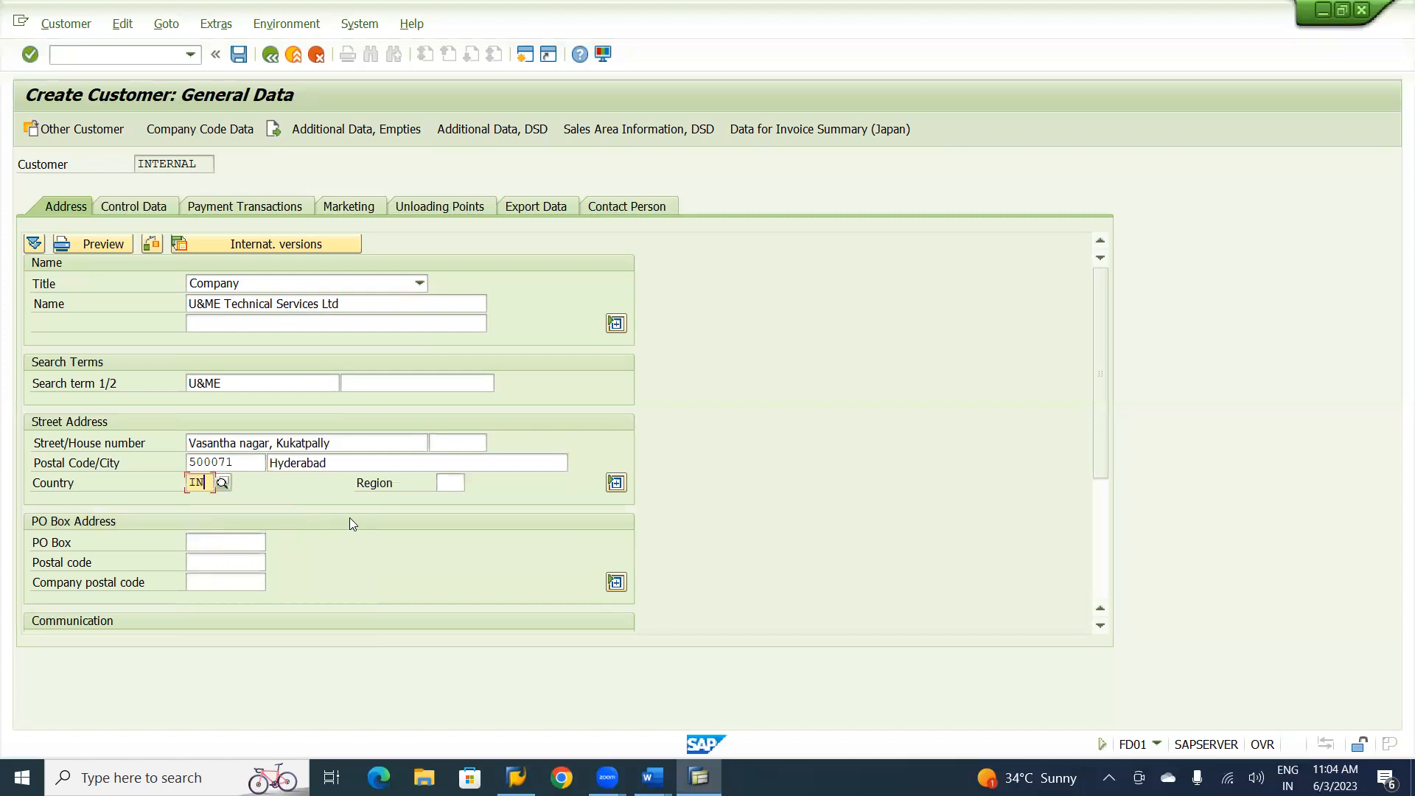
left_click(446, 480)
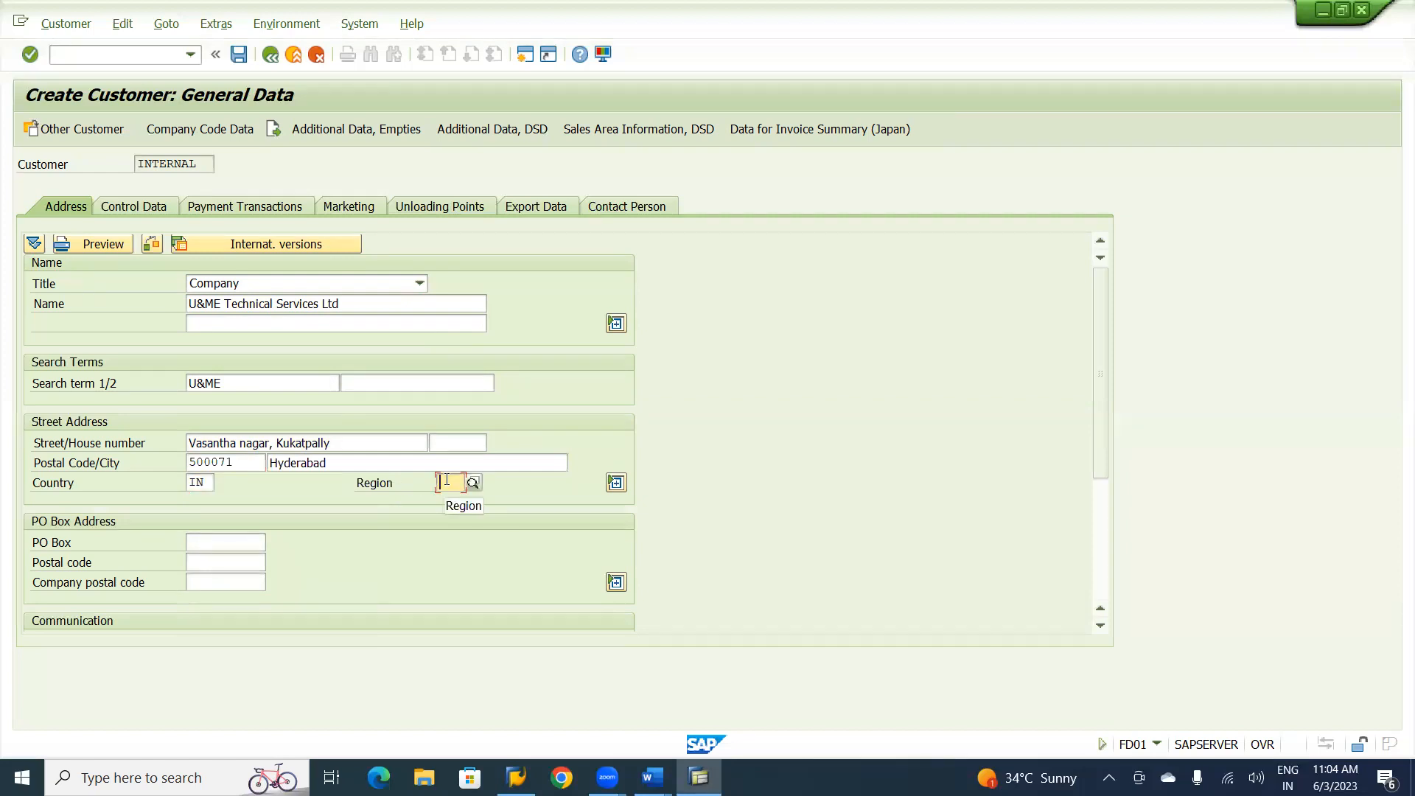
type("3")
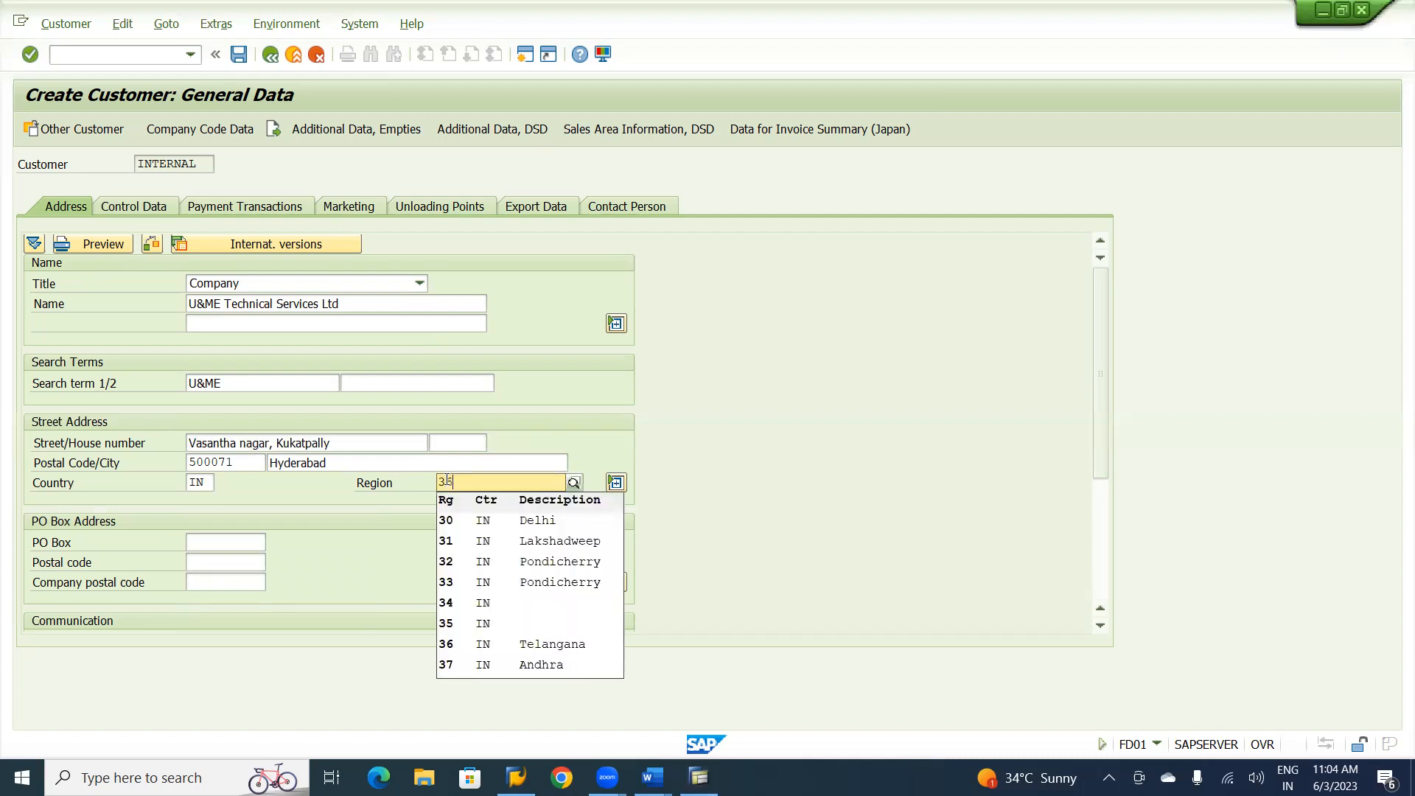
type("6")
left_click(456, 522)
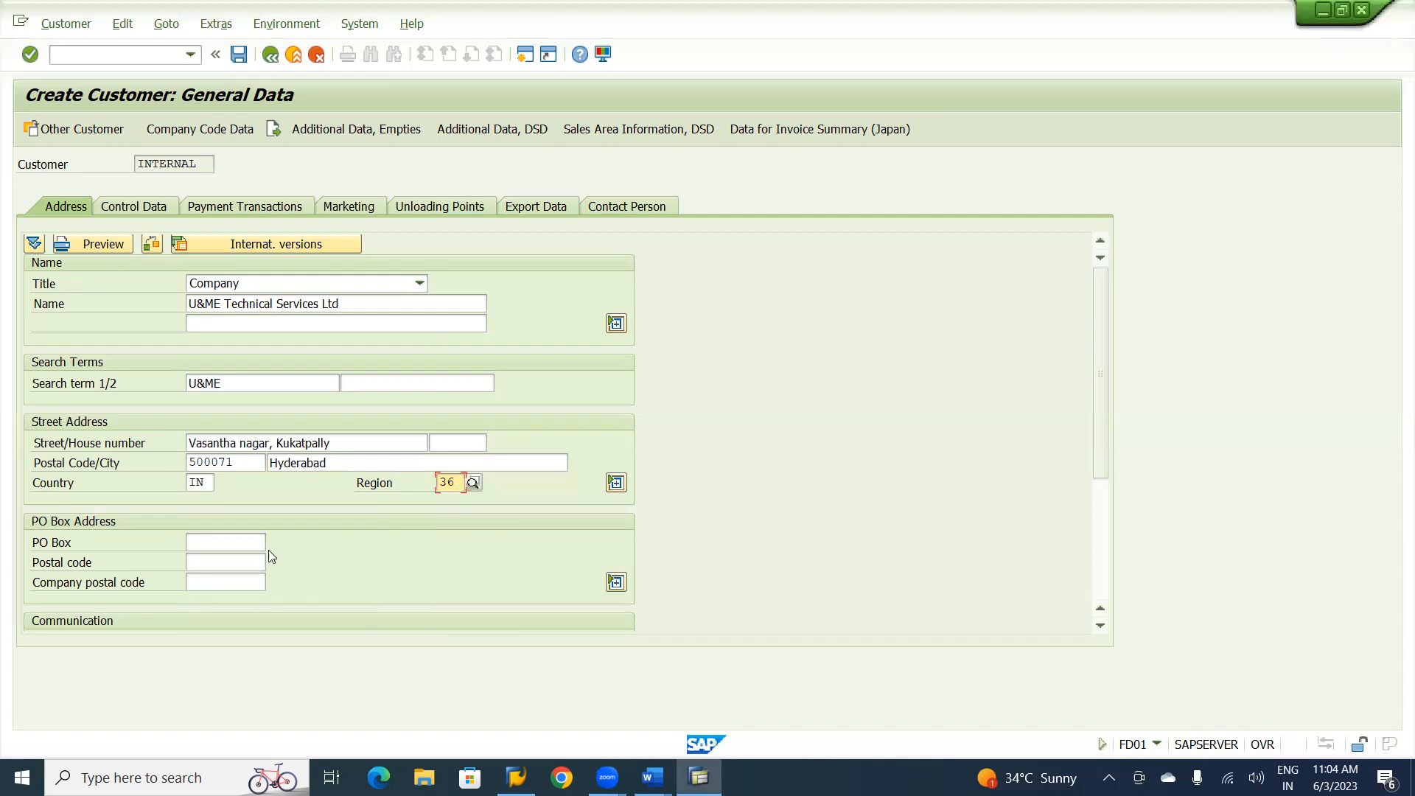
left_click(250, 543)
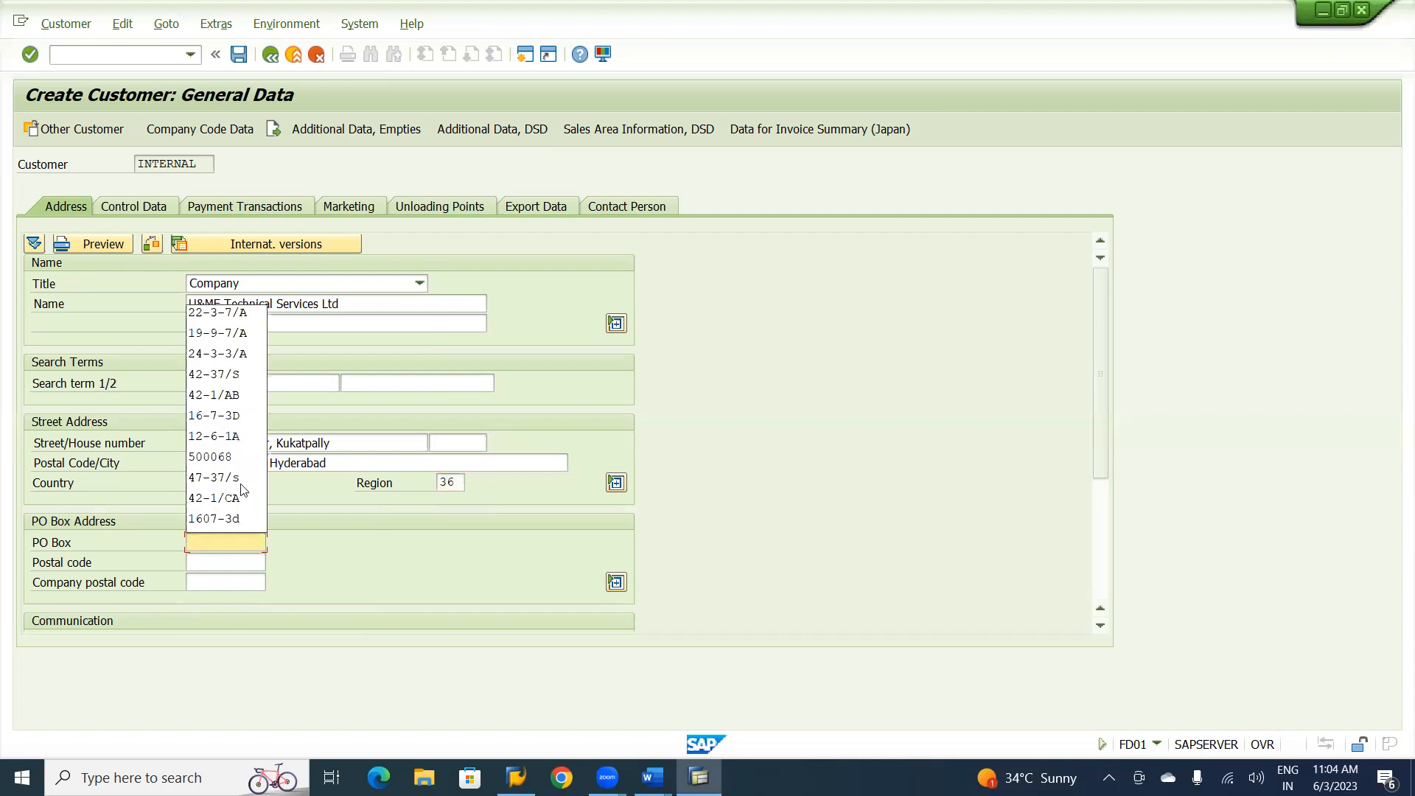
left_click(215, 335)
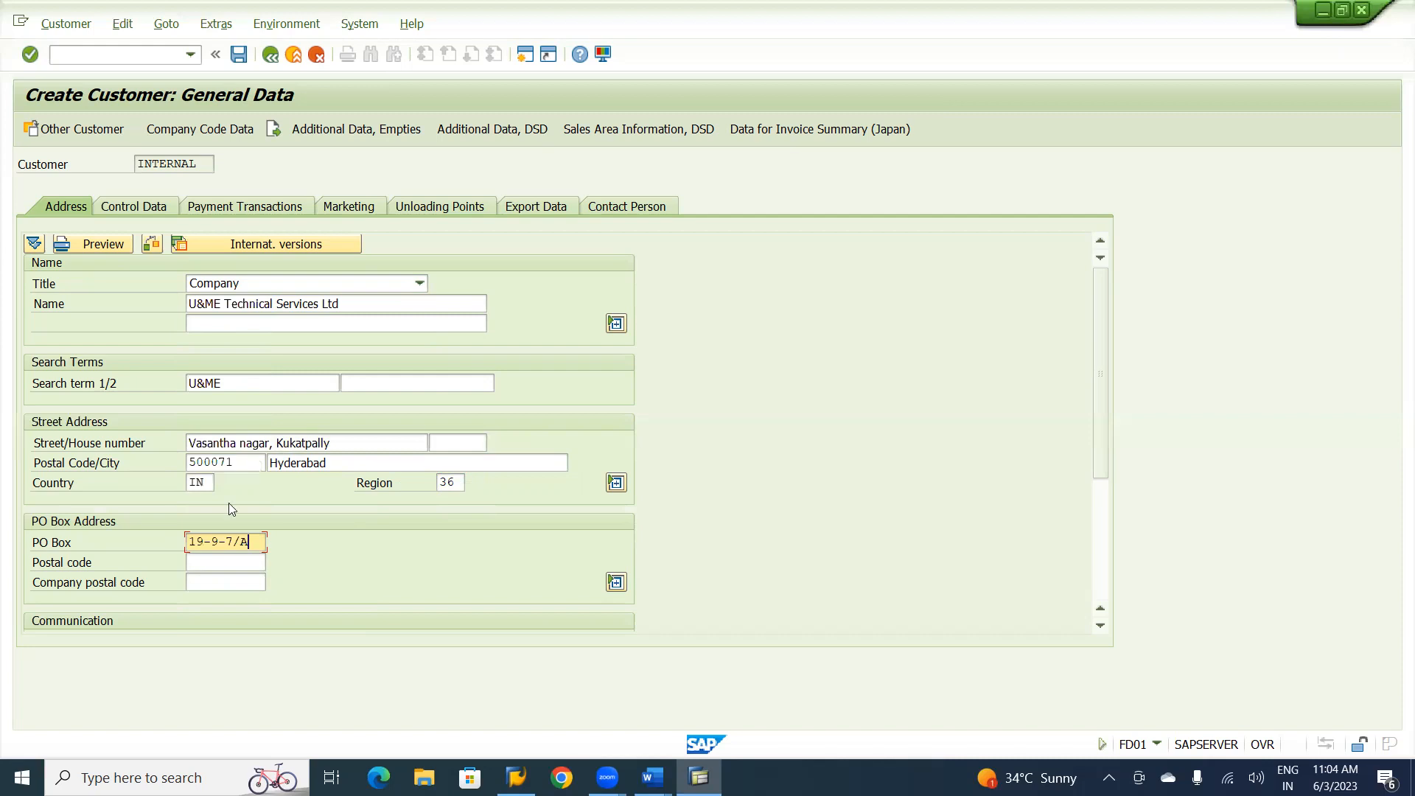
In the new customer's company code data, set the reconciliation account to 250200 and the sort key to 031.
left_click(205, 143)
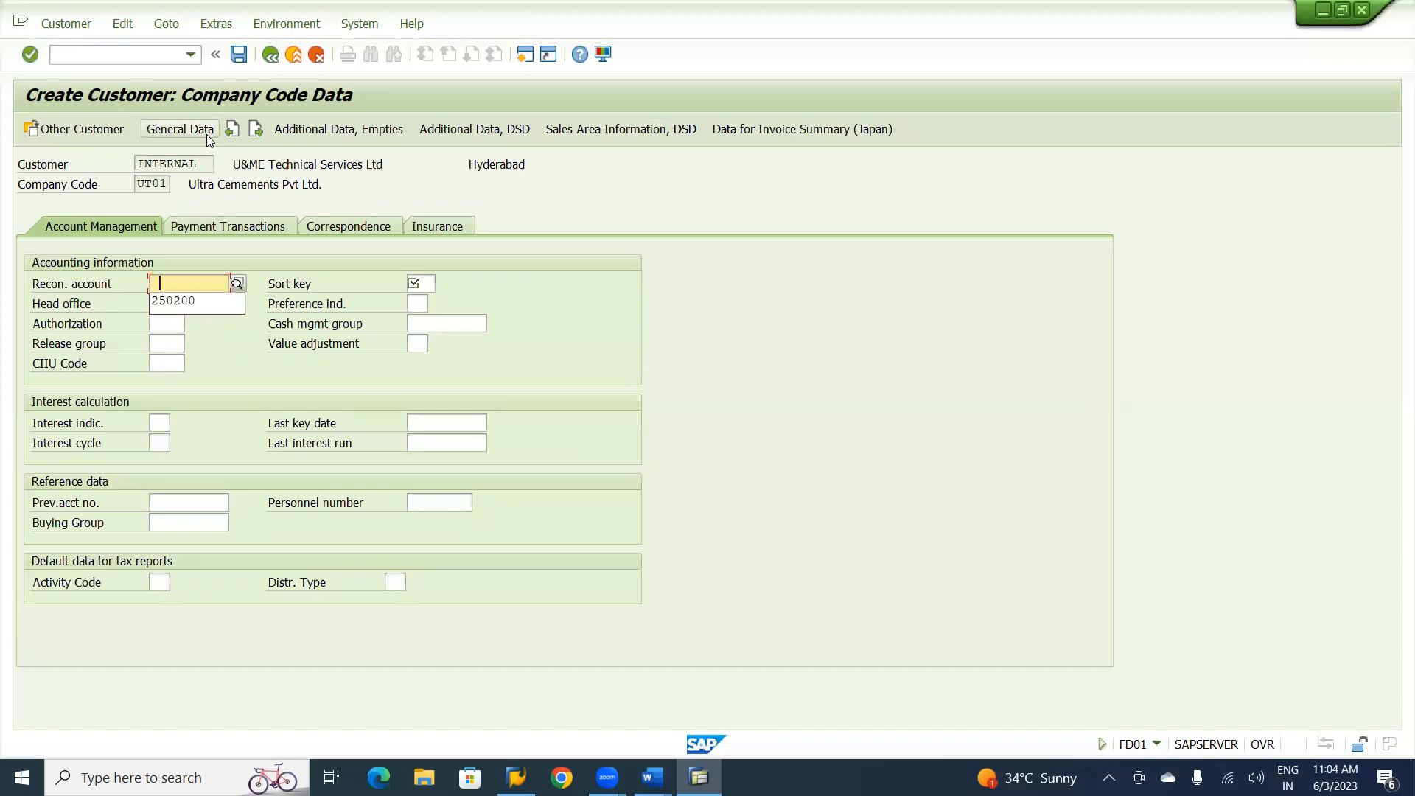
left_click(168, 302)
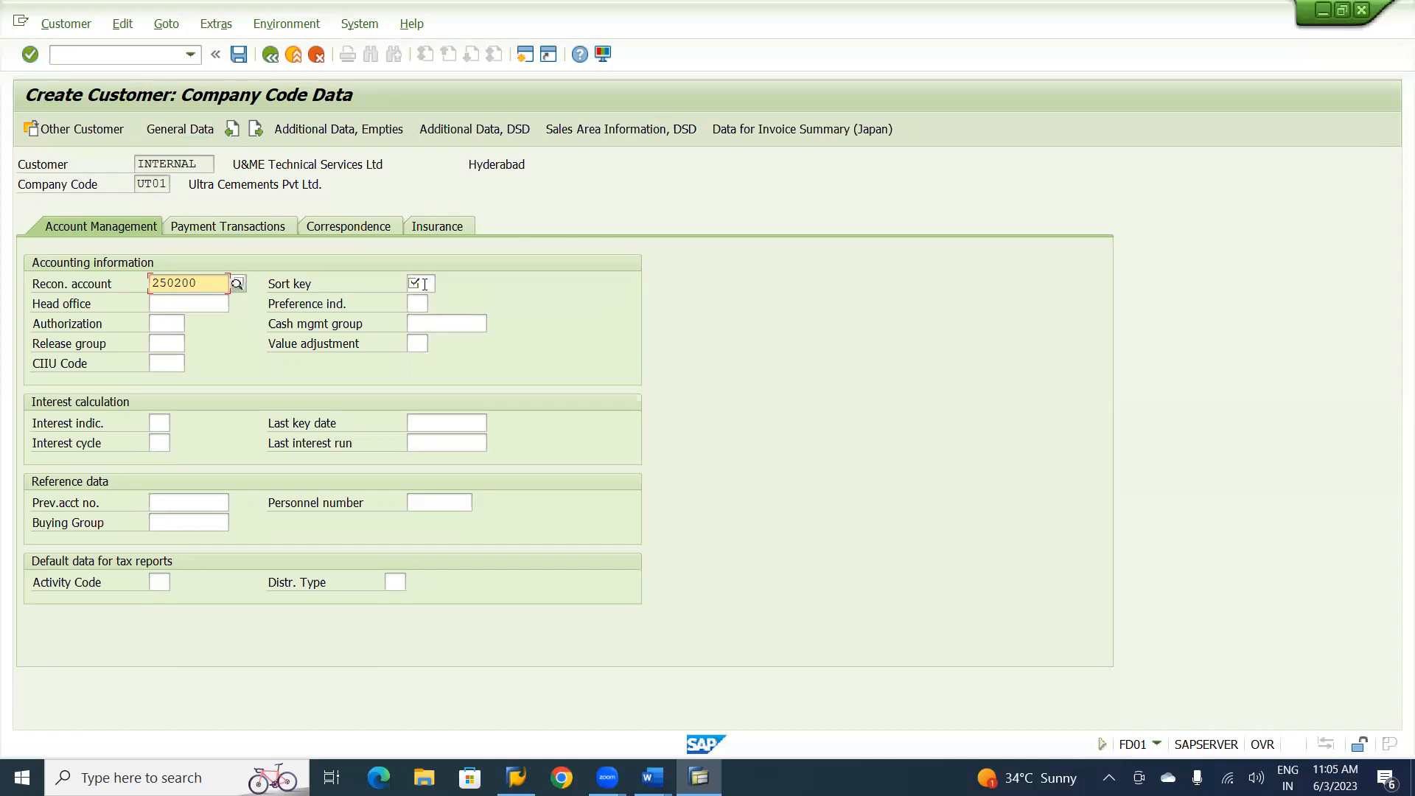
left_click(425, 285)
left_click(420, 301)
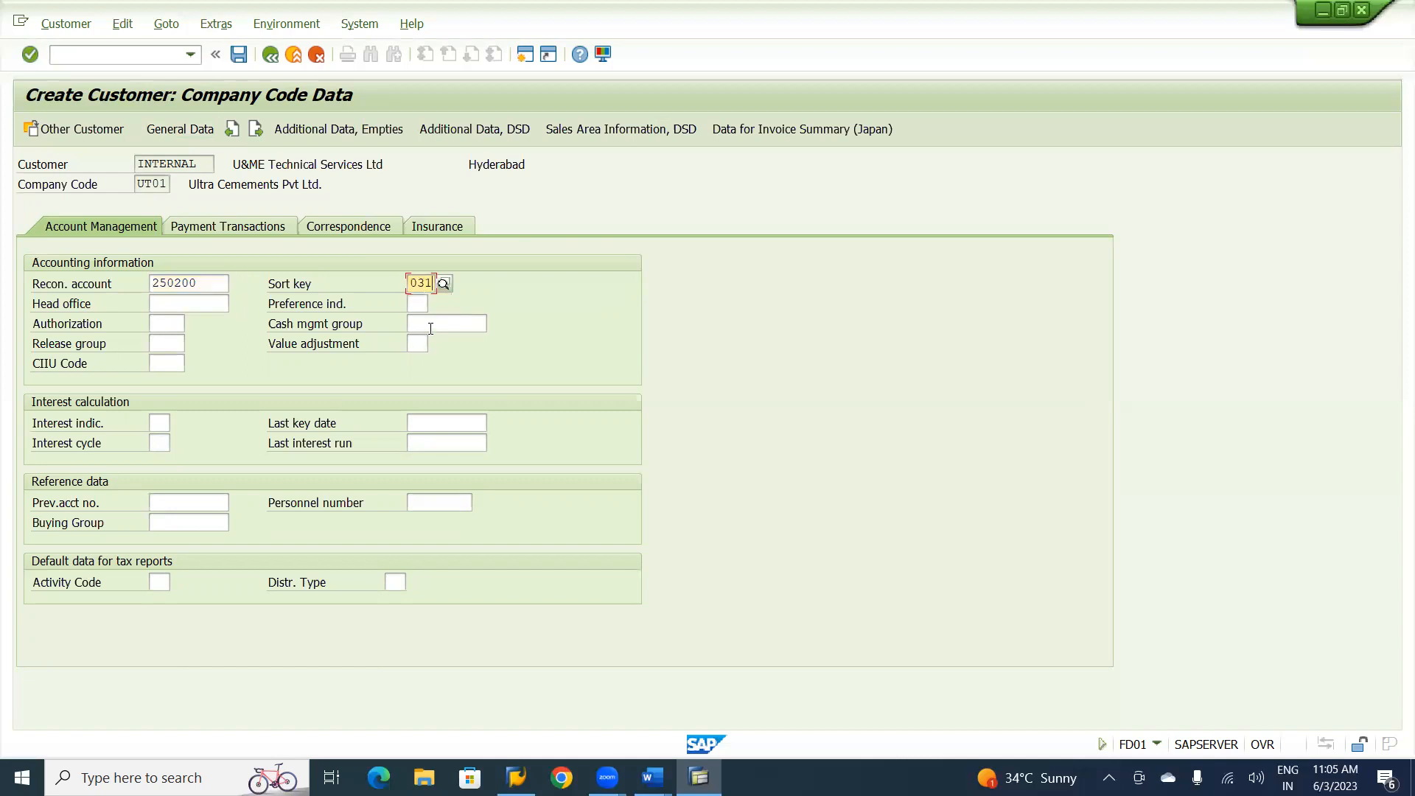
Complete the company code data with cash management group E1, terms of payment U001 and a credit memo payment term, and save the customer.
left_click(430, 326)
left_click(418, 349)
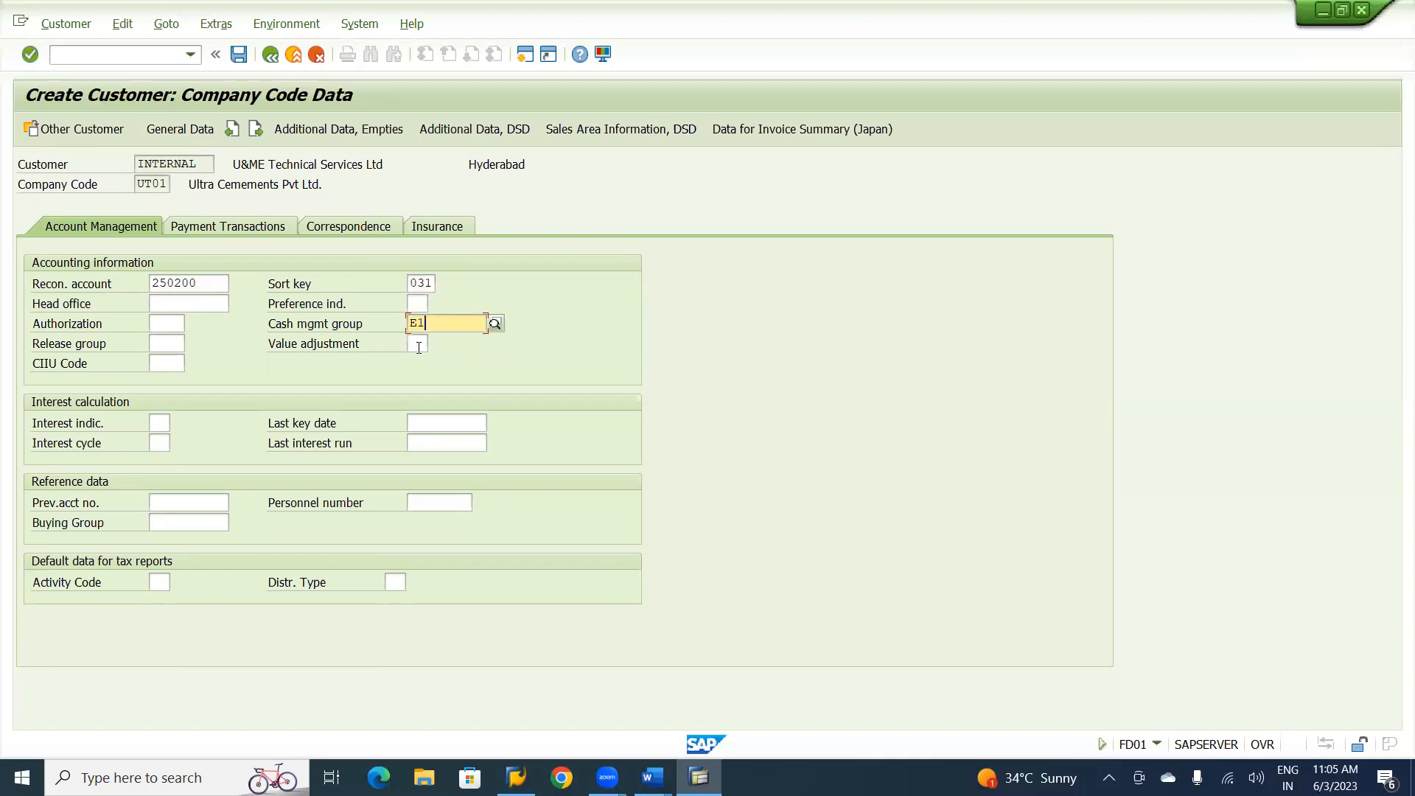
left_click(234, 228)
left_click(218, 284)
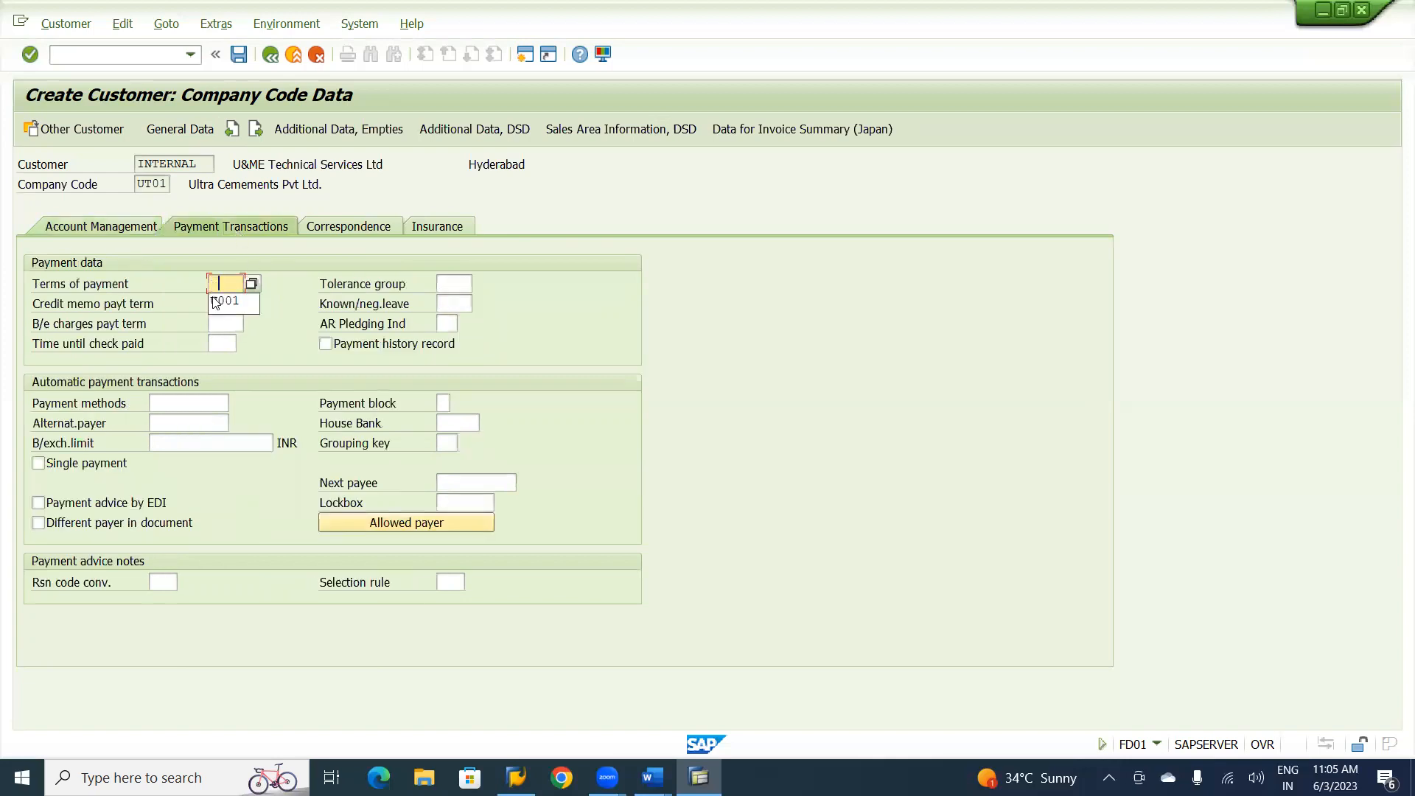
left_click(215, 302)
left_click(221, 303)
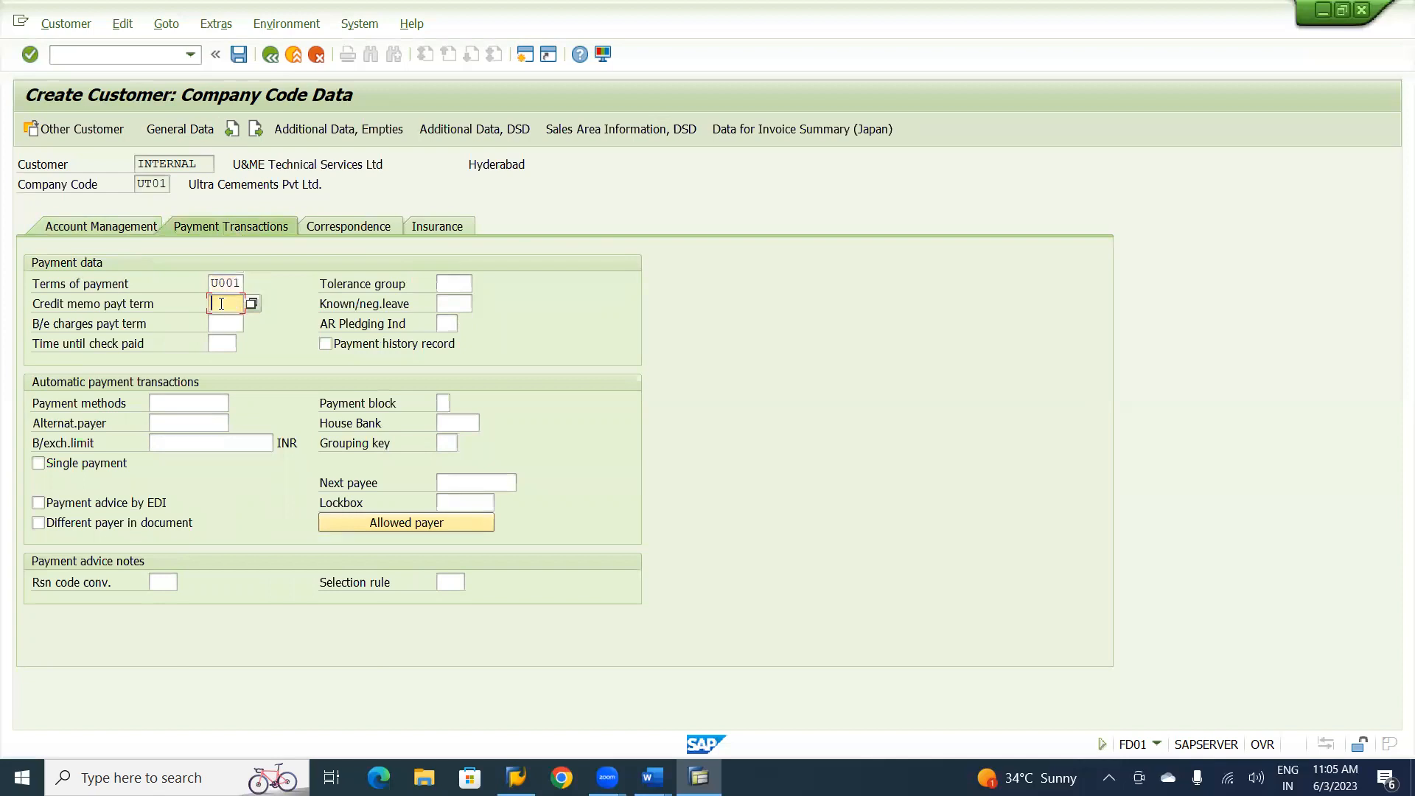
left_click(223, 326)
left_click(107, 225)
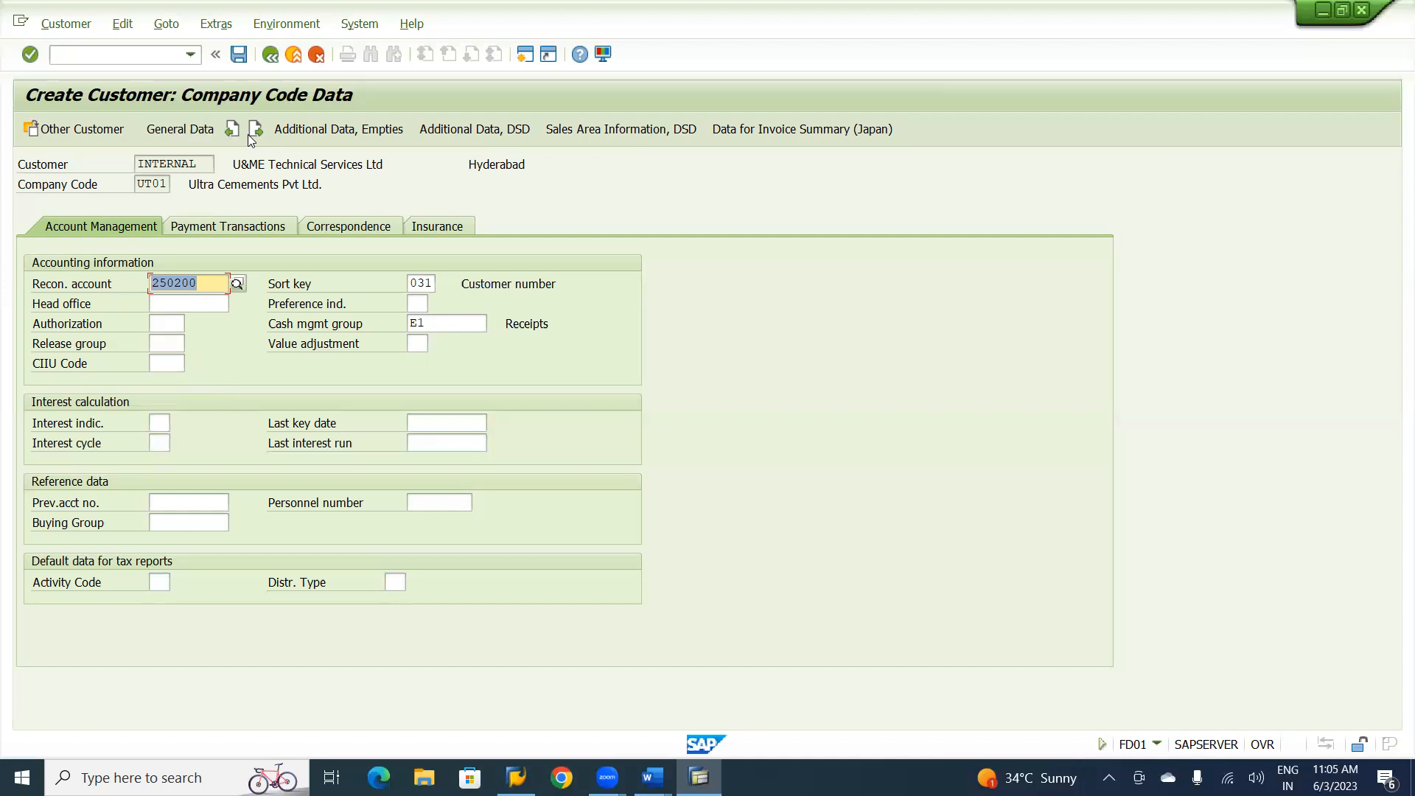
left_click(239, 54)
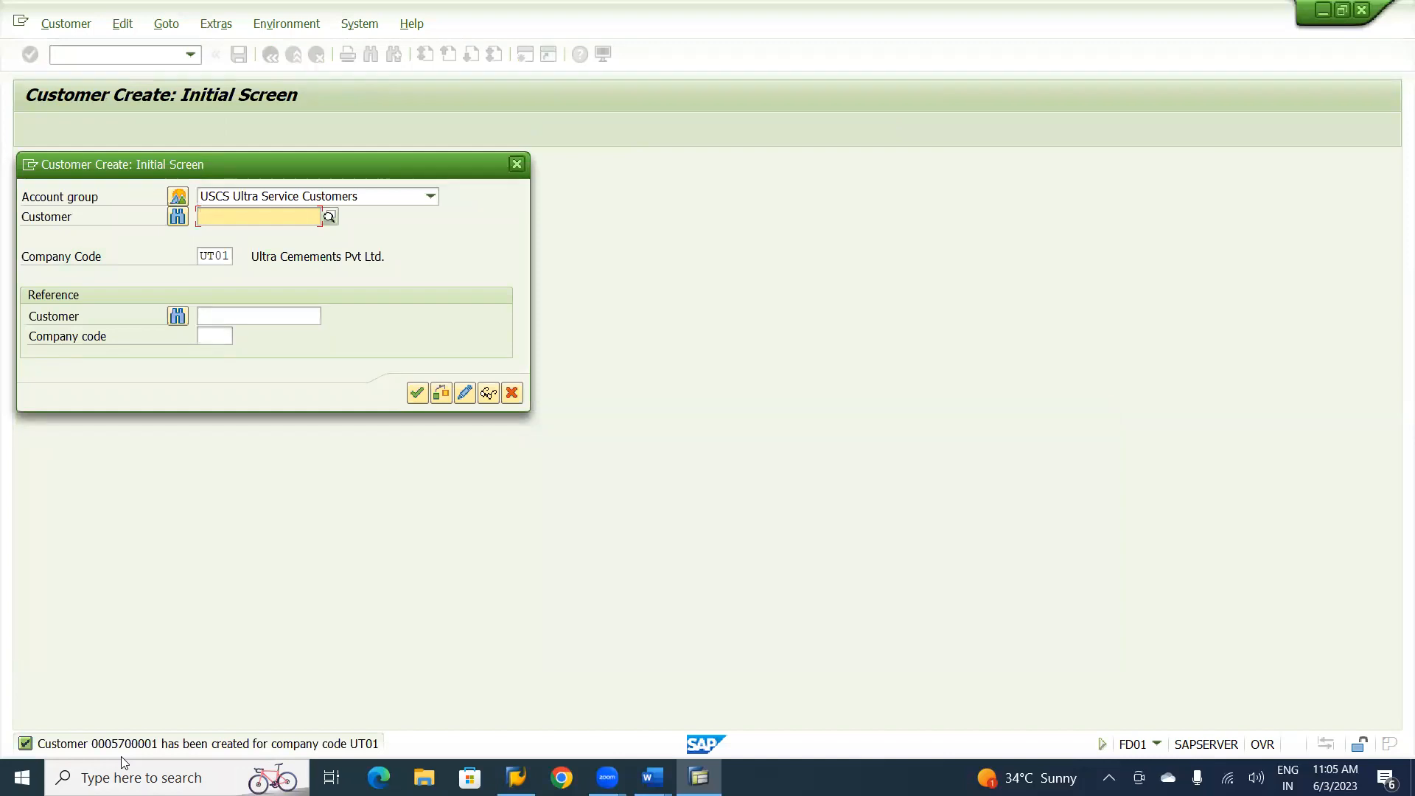
Switch to the Word notes and review the Create GL Accounts section listing the accounts to create.
key("alt+Tab")
key("alt+Tab")
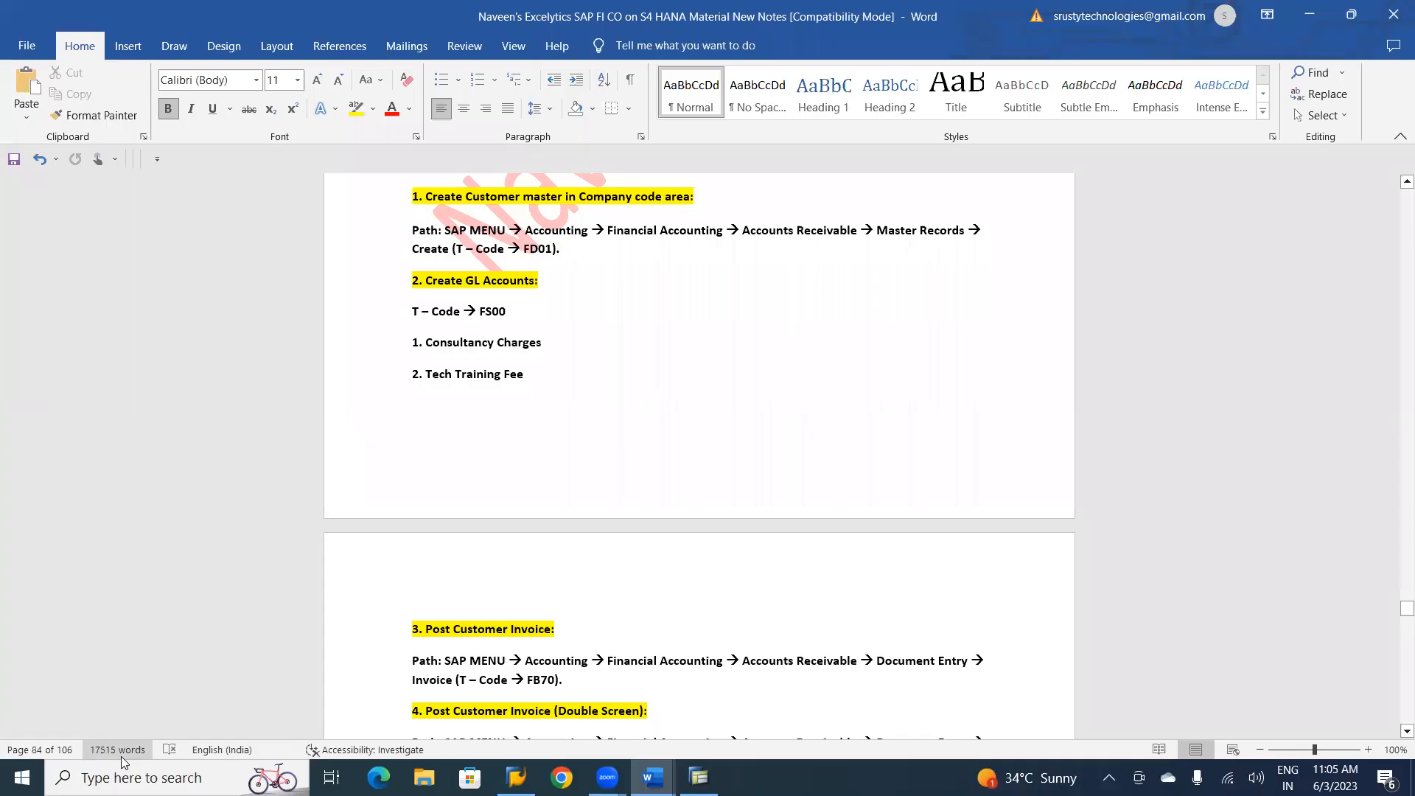
scroll(124, 759, "down", 2)
left_click(411, 340)
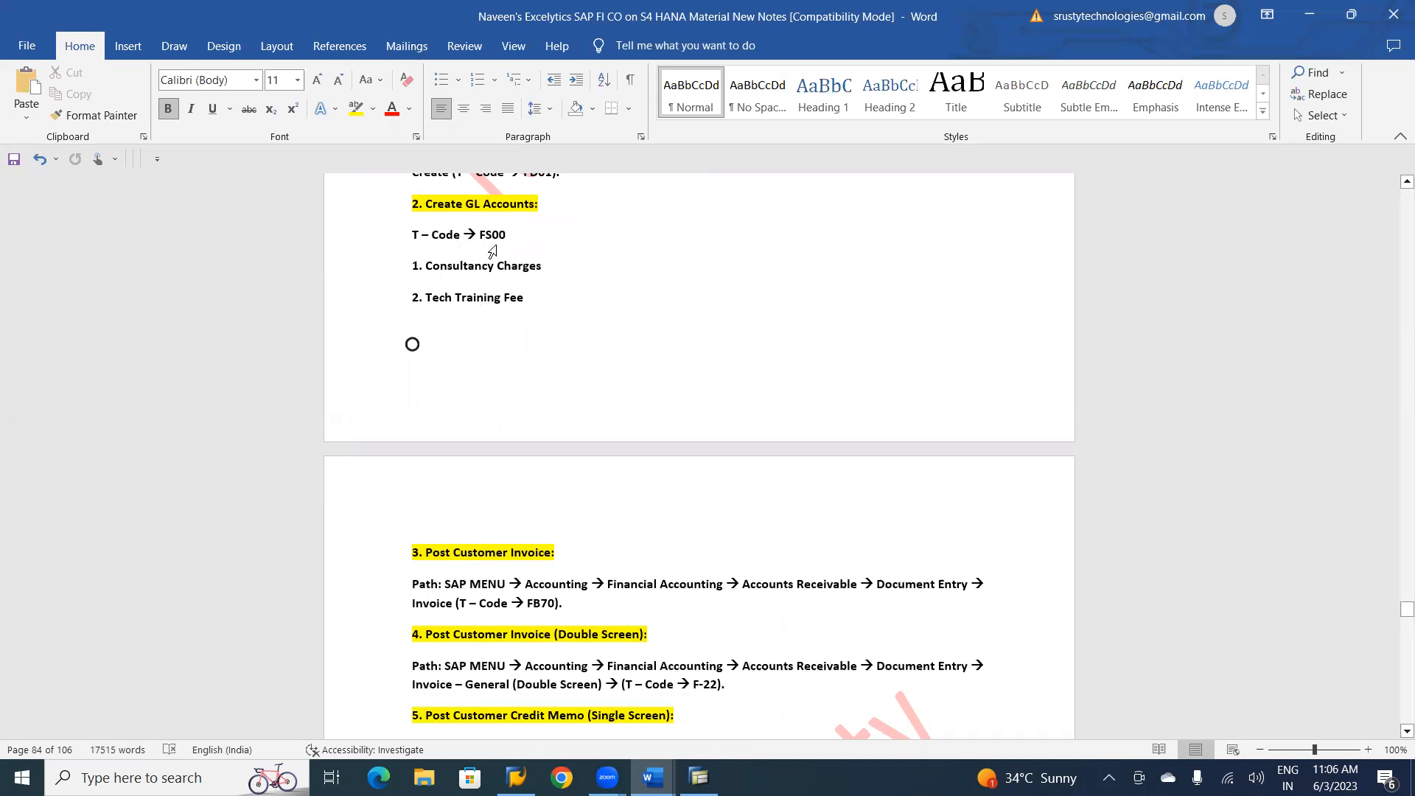
Switch back to SAP, leave customer creation and start transaction FS00.
key("alt+Tab")
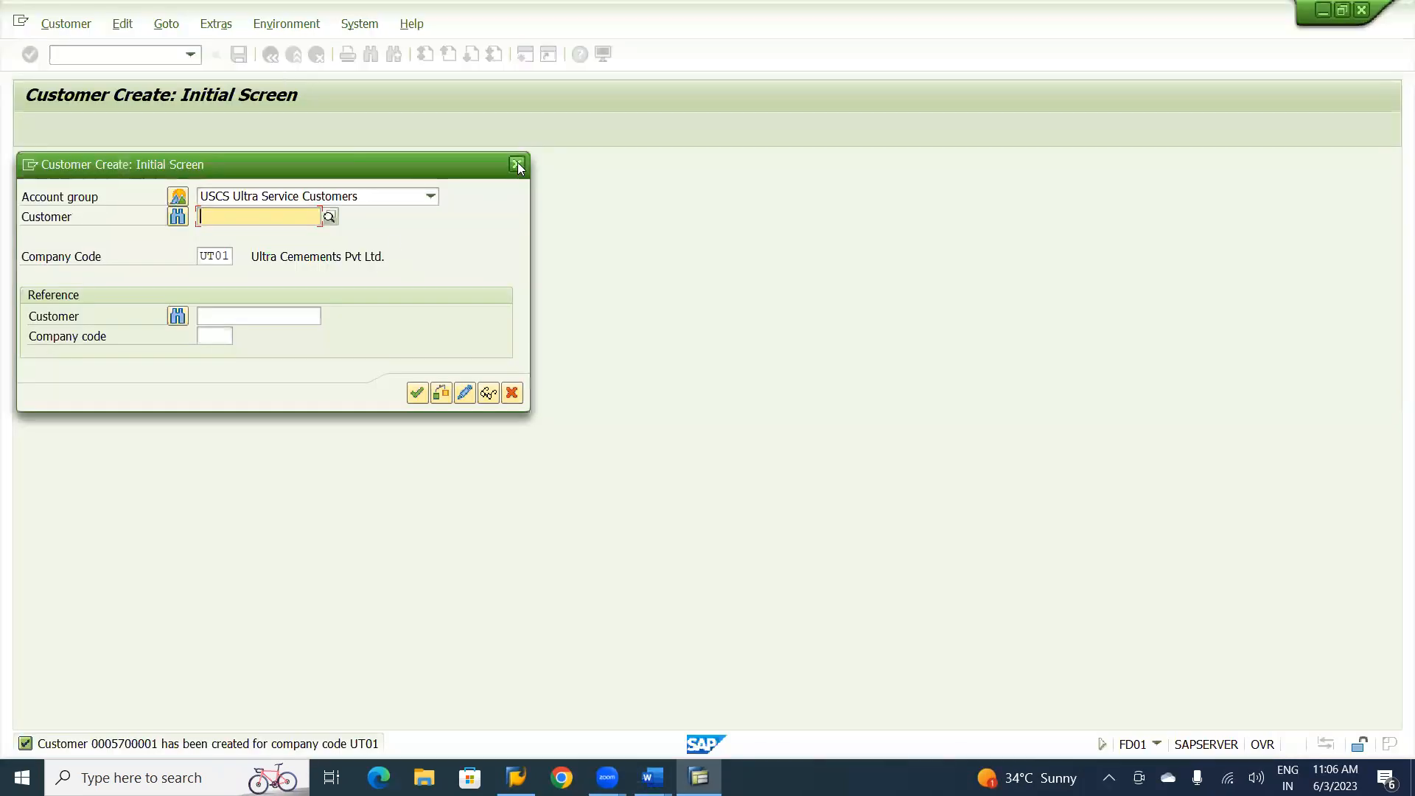
left_click(517, 164)
left_click(99, 57)
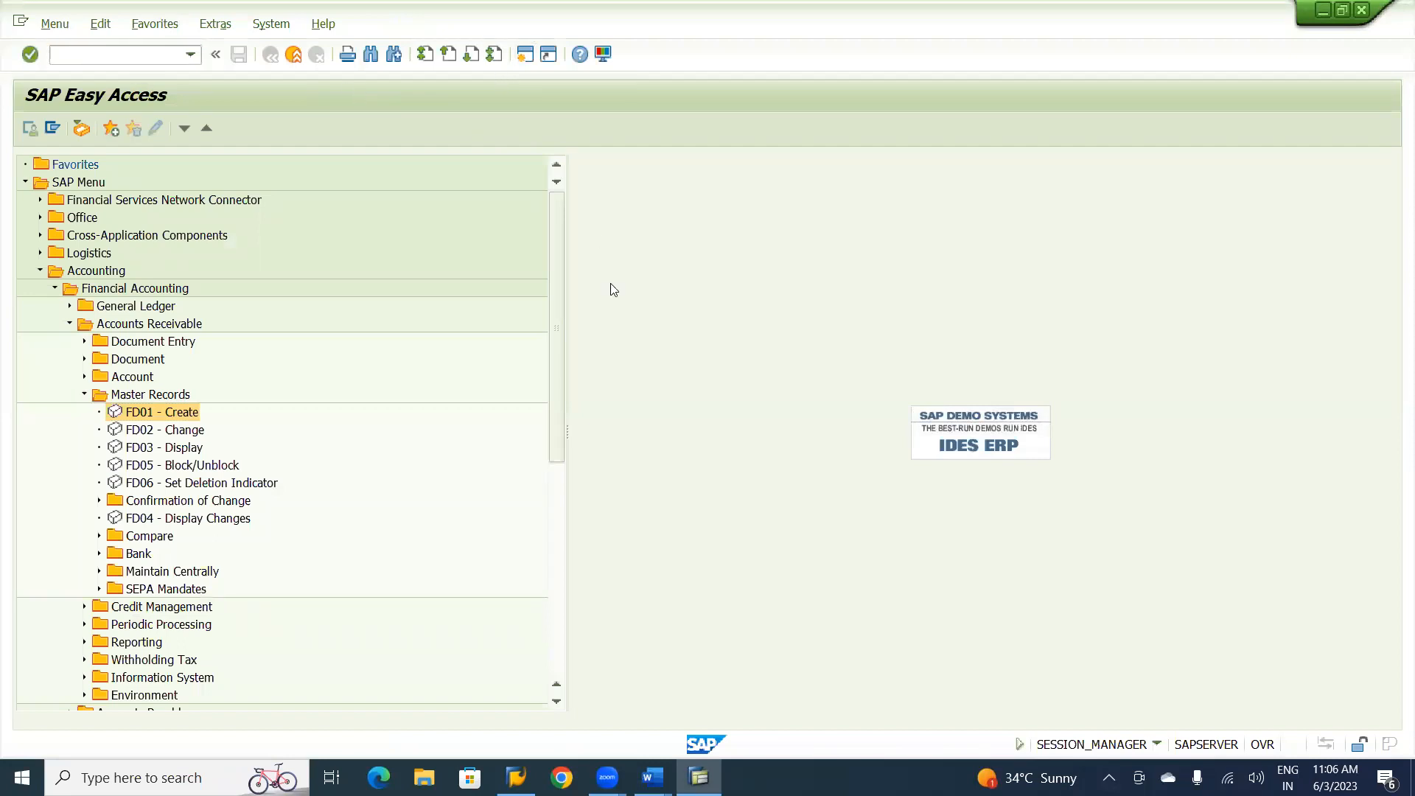
type("FS00")
key("Return")
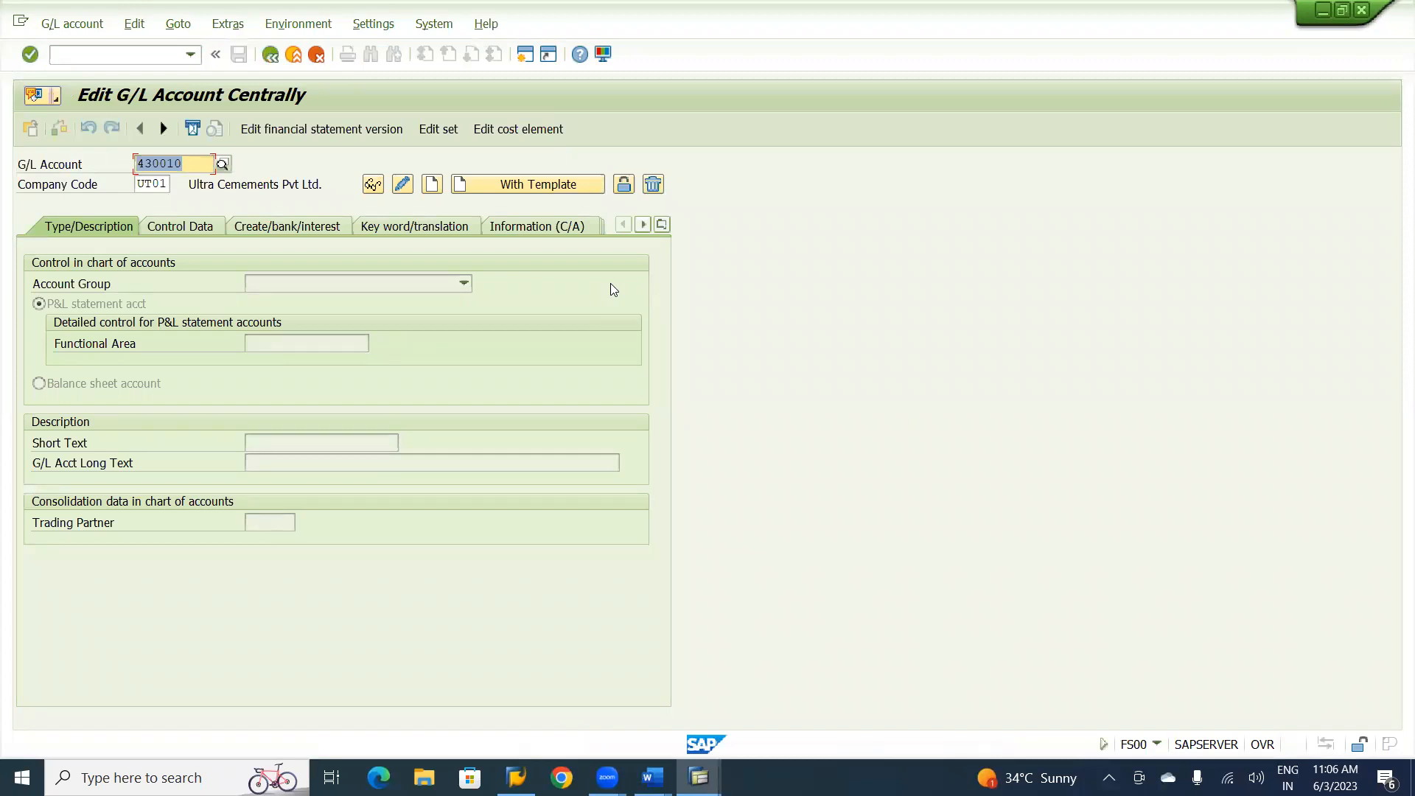
Start creating G/L account 320100 in company code UT01 without a template.
type("32")
key("BackSpace")
key("BackSpace")
type("320")
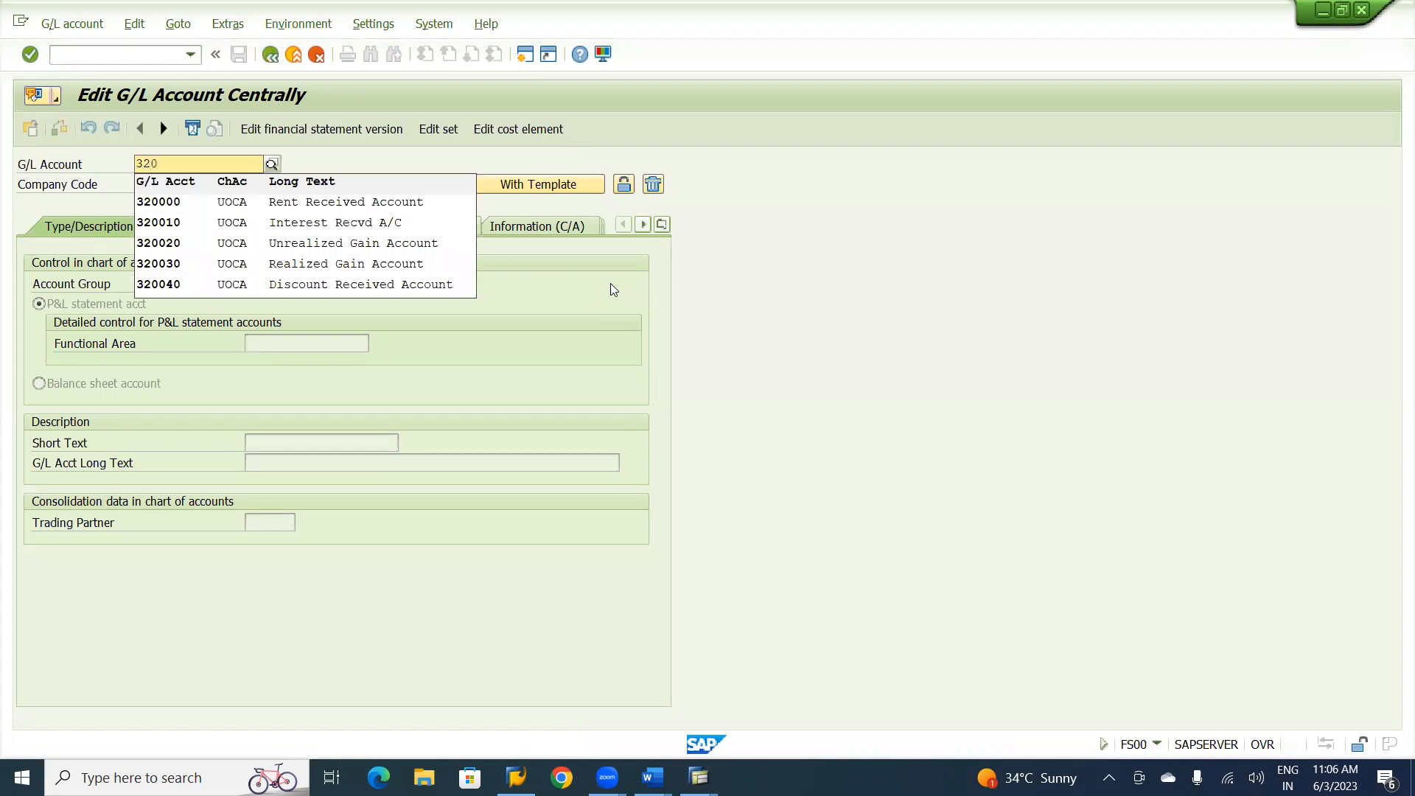
type("1")
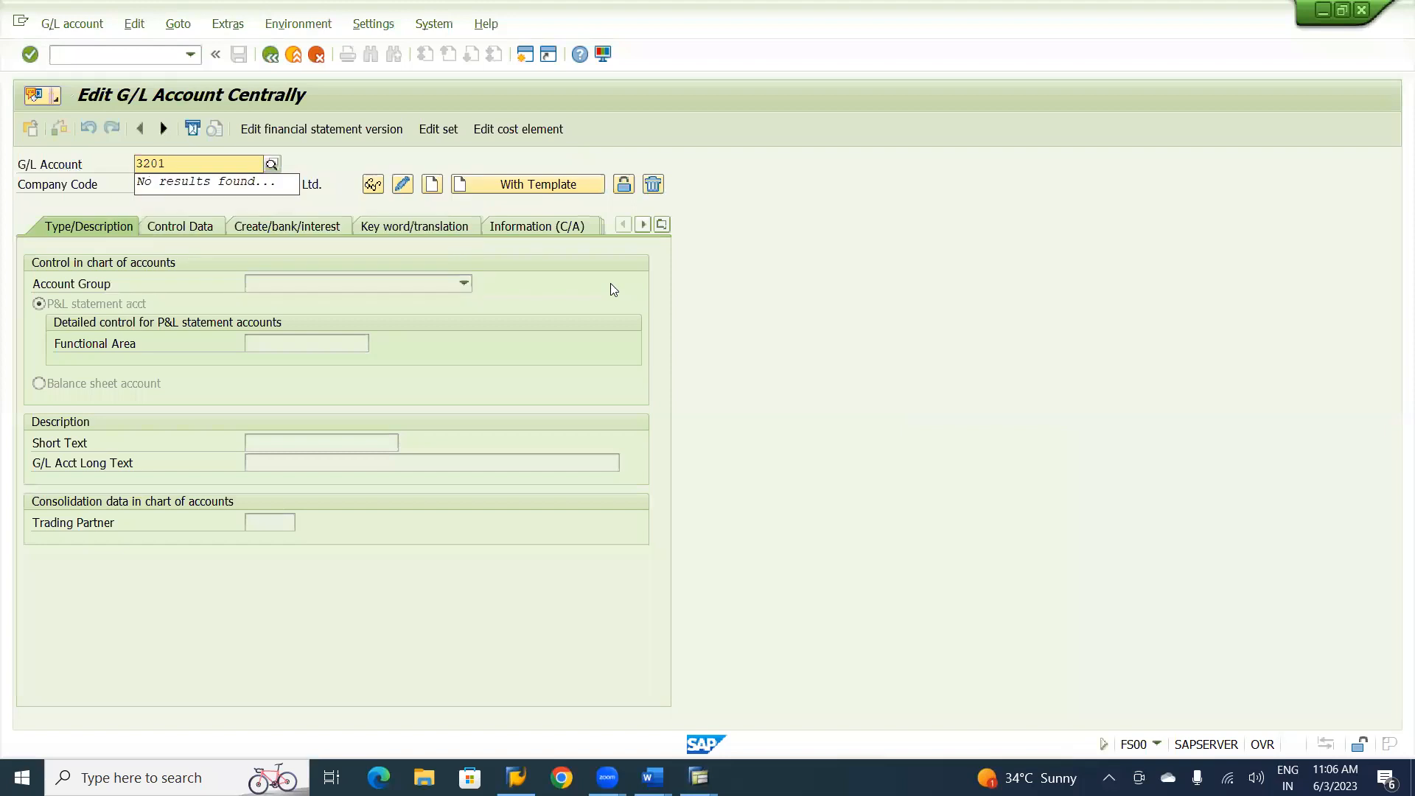
type("00")
left_click(433, 185)
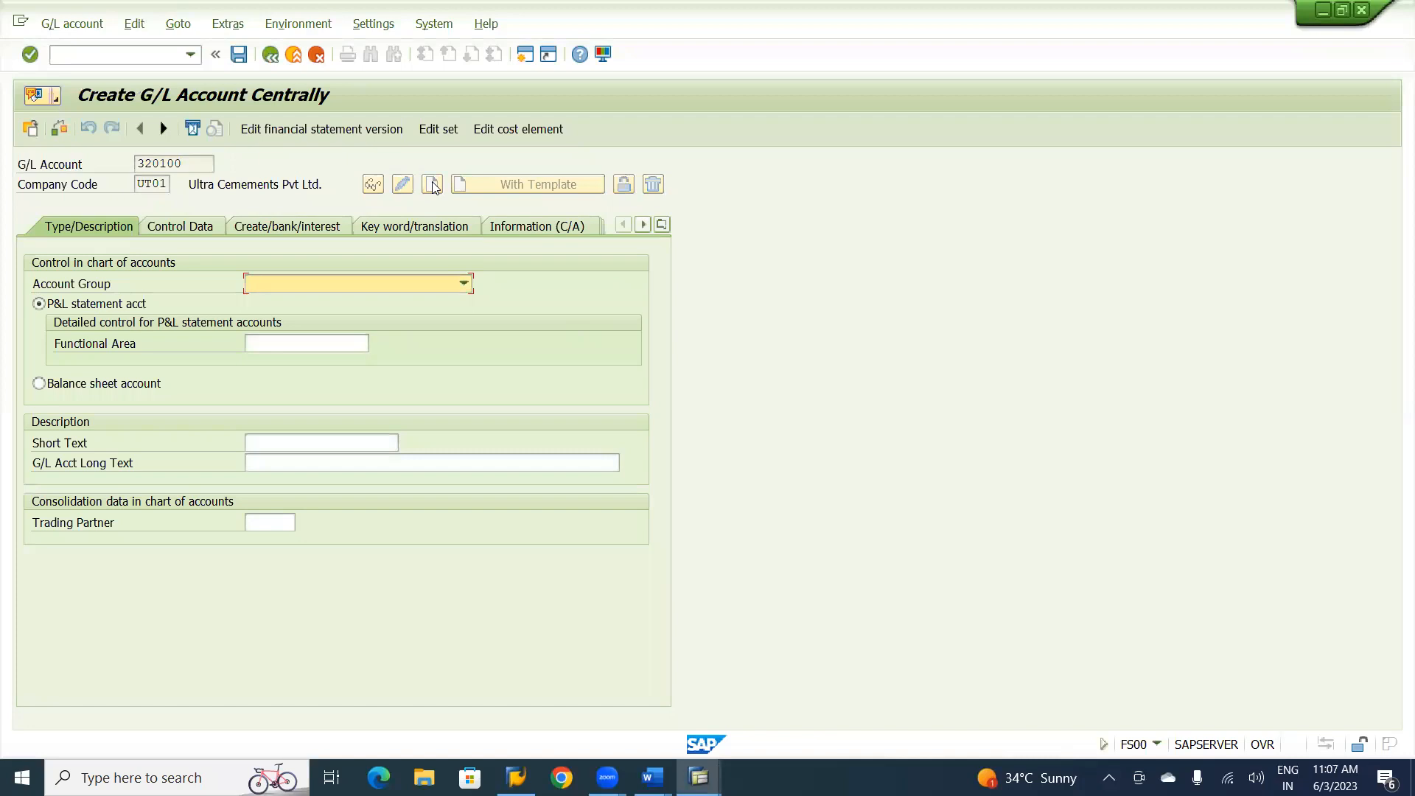
Try to assign account group E430 Administrative Expenses to G/L account 320100.
left_click(375, 280)
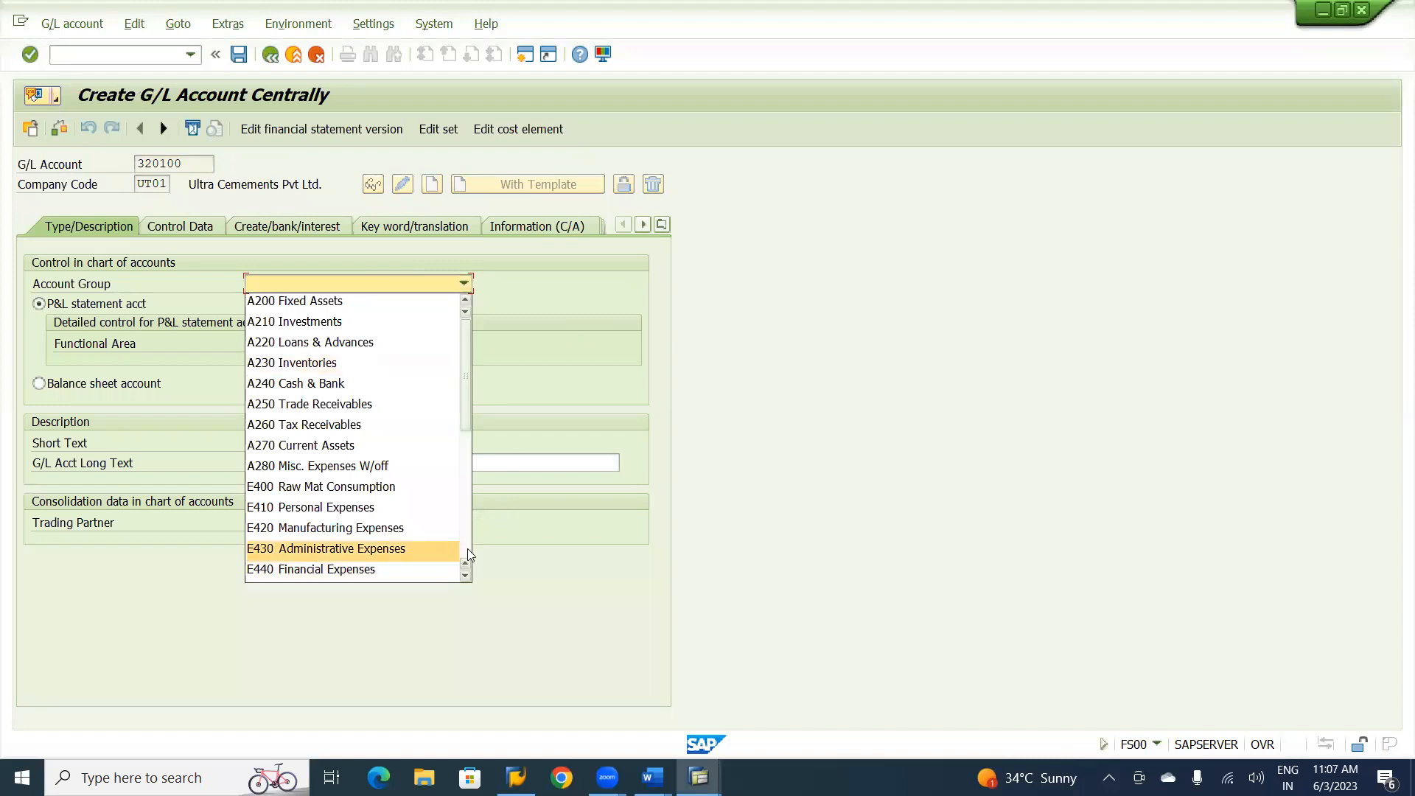
scroll(468, 554, "down", 3)
scroll(468, 554, "down", 2)
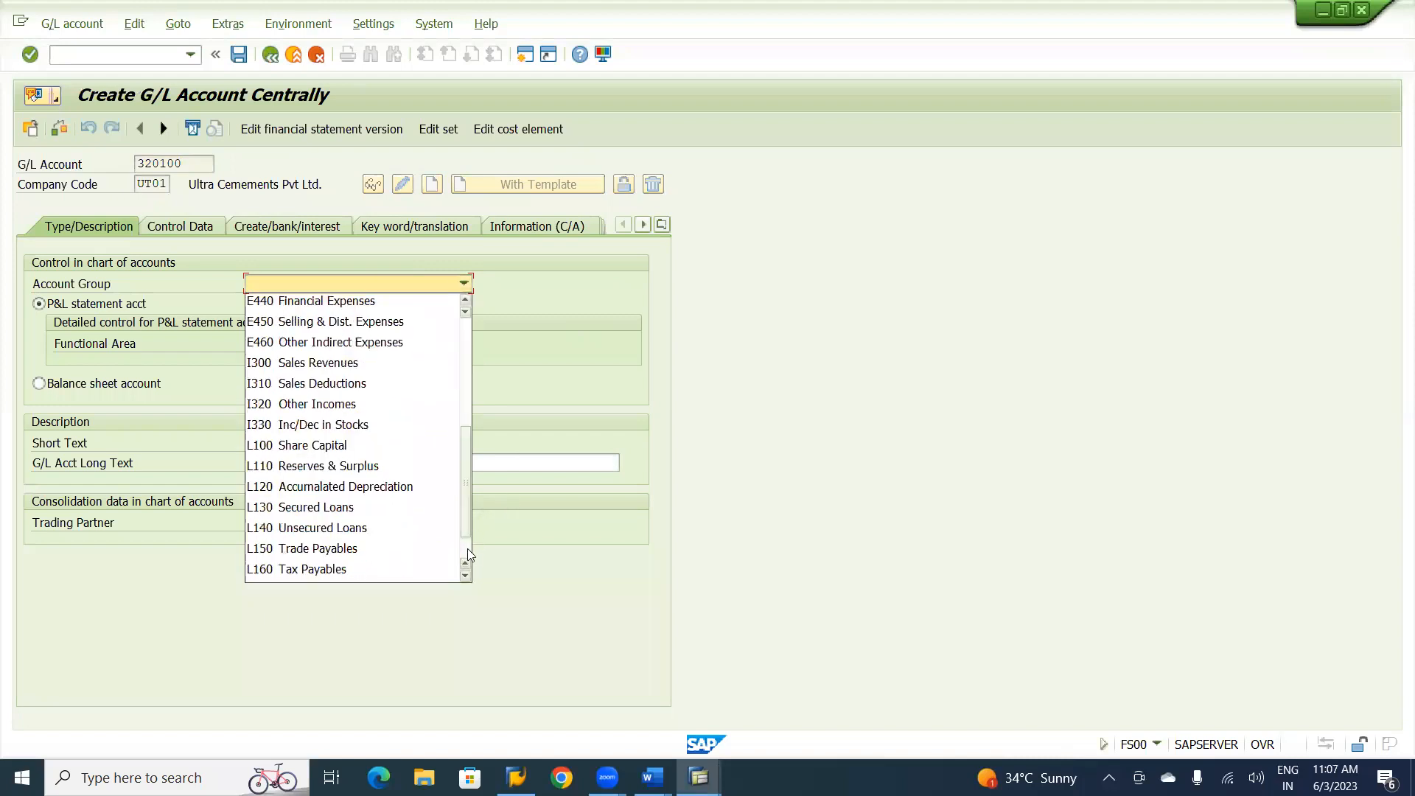
scroll(468, 554, "down", 1)
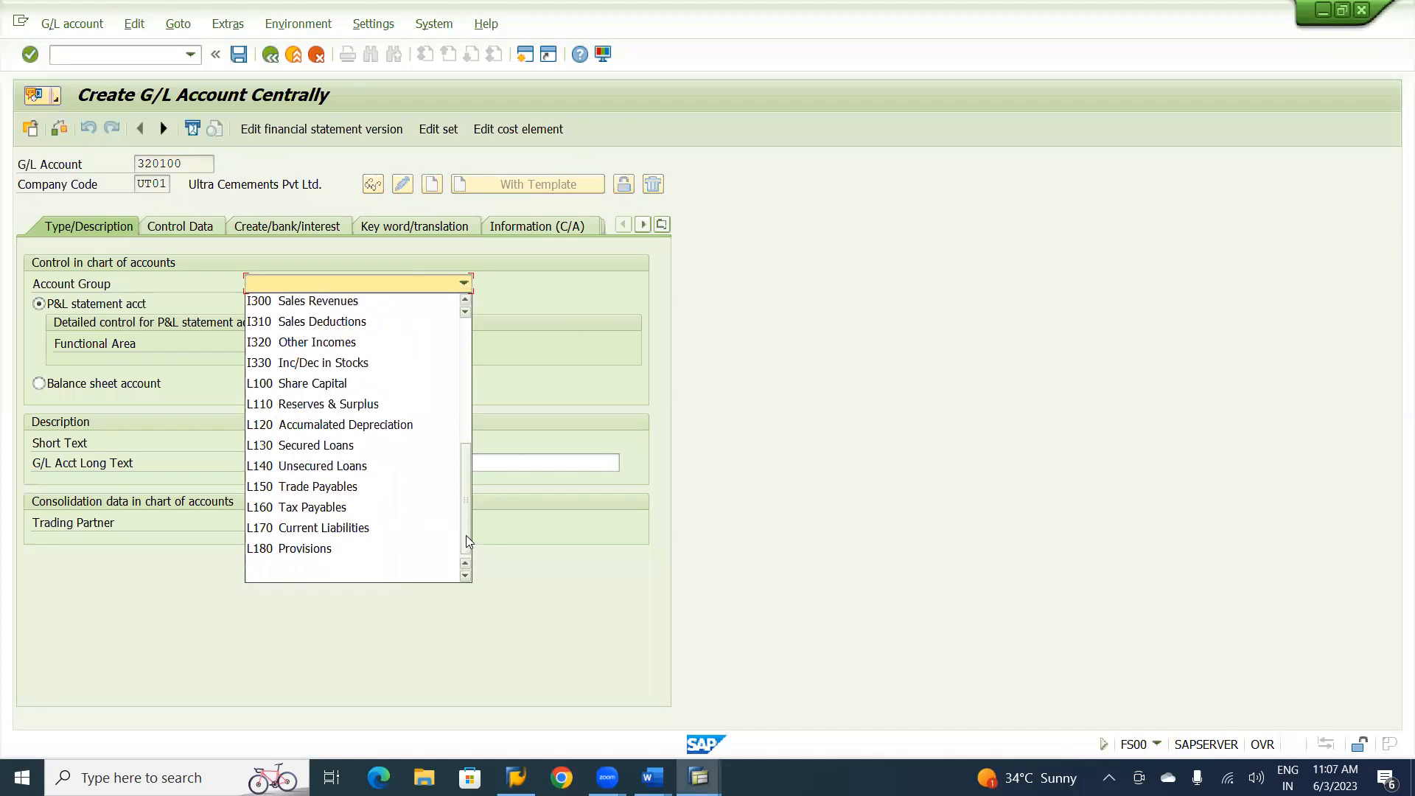
scroll(464, 473, "up", 3)
left_click_drag(464, 473, 459, 405)
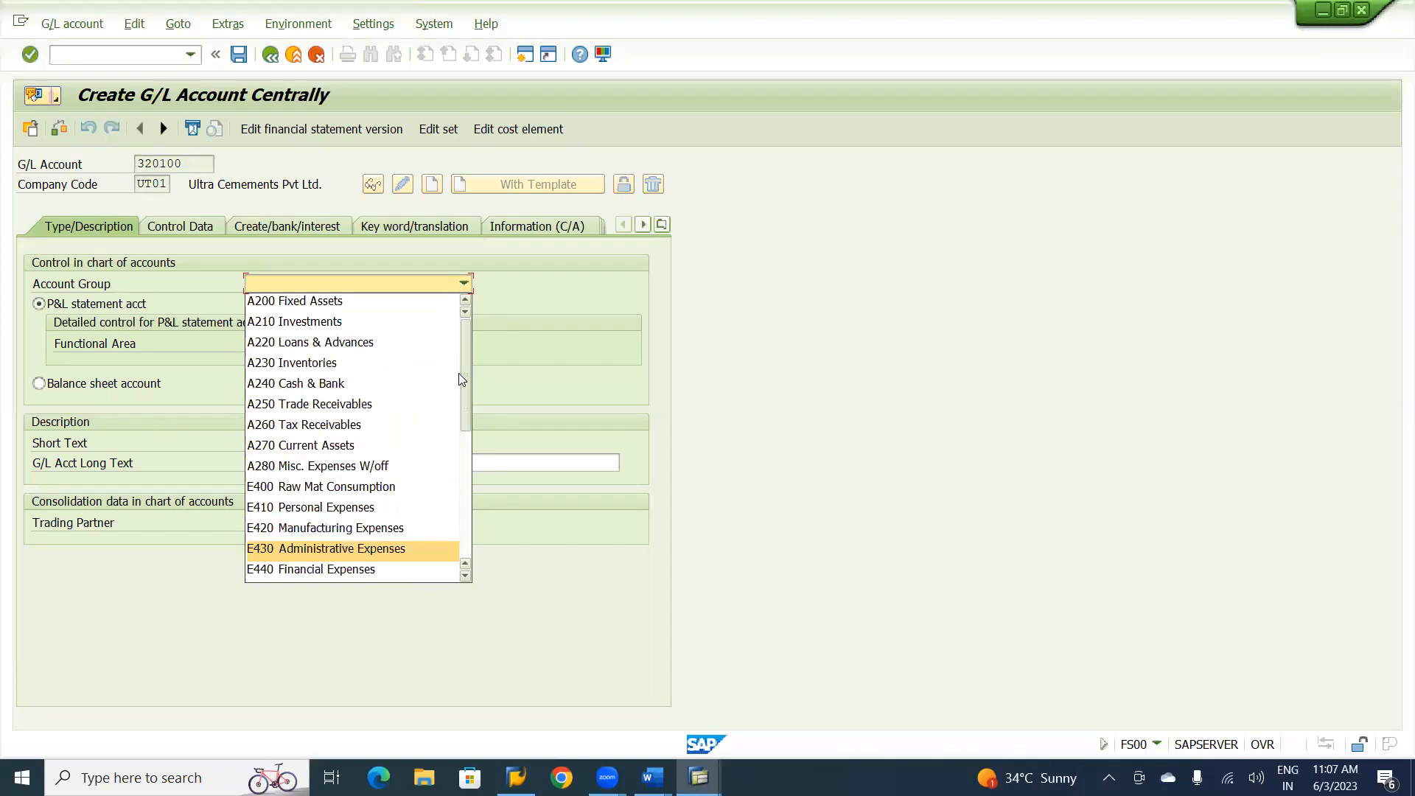
key("Return")
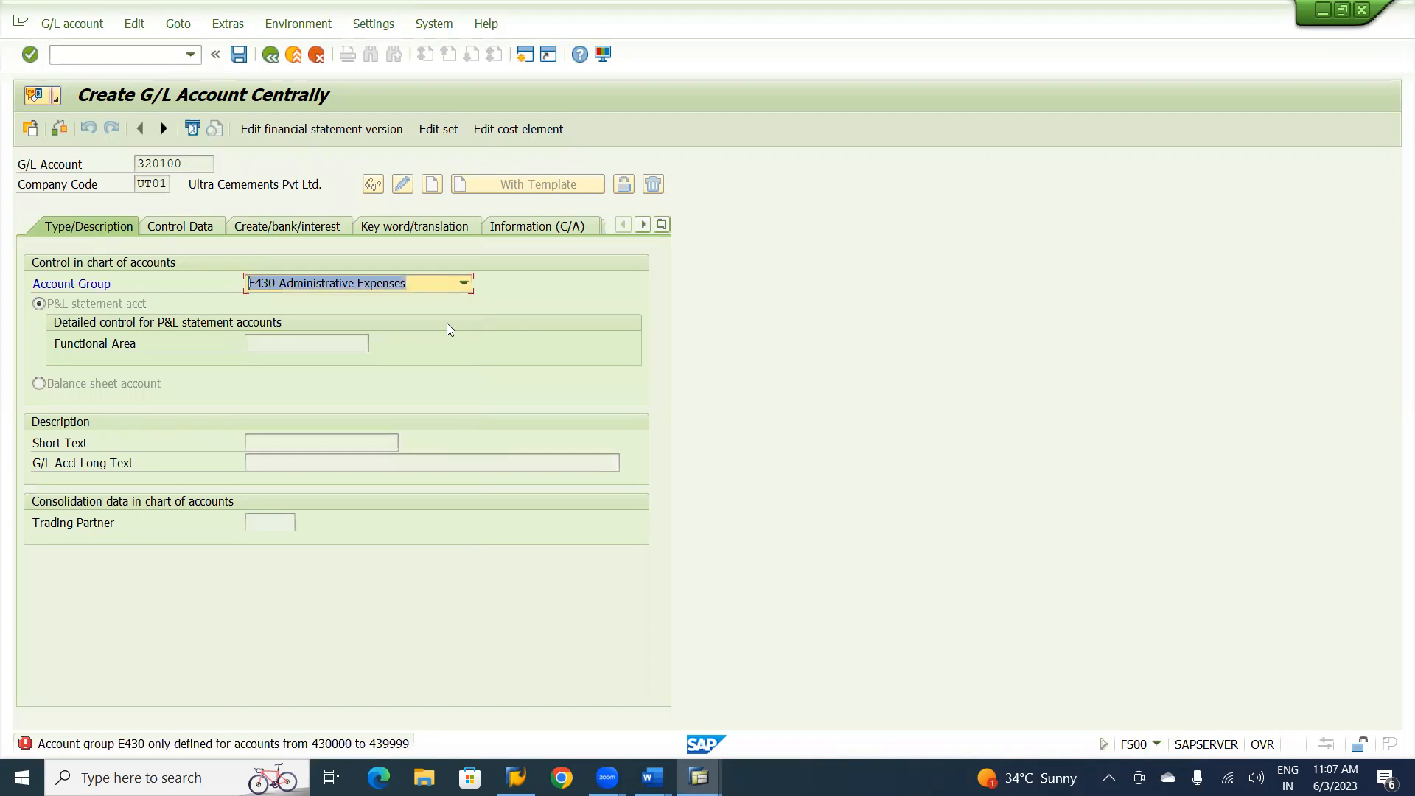
Set the account group to I320 Other Incomes and the functional area to UFIN.
left_click(463, 282)
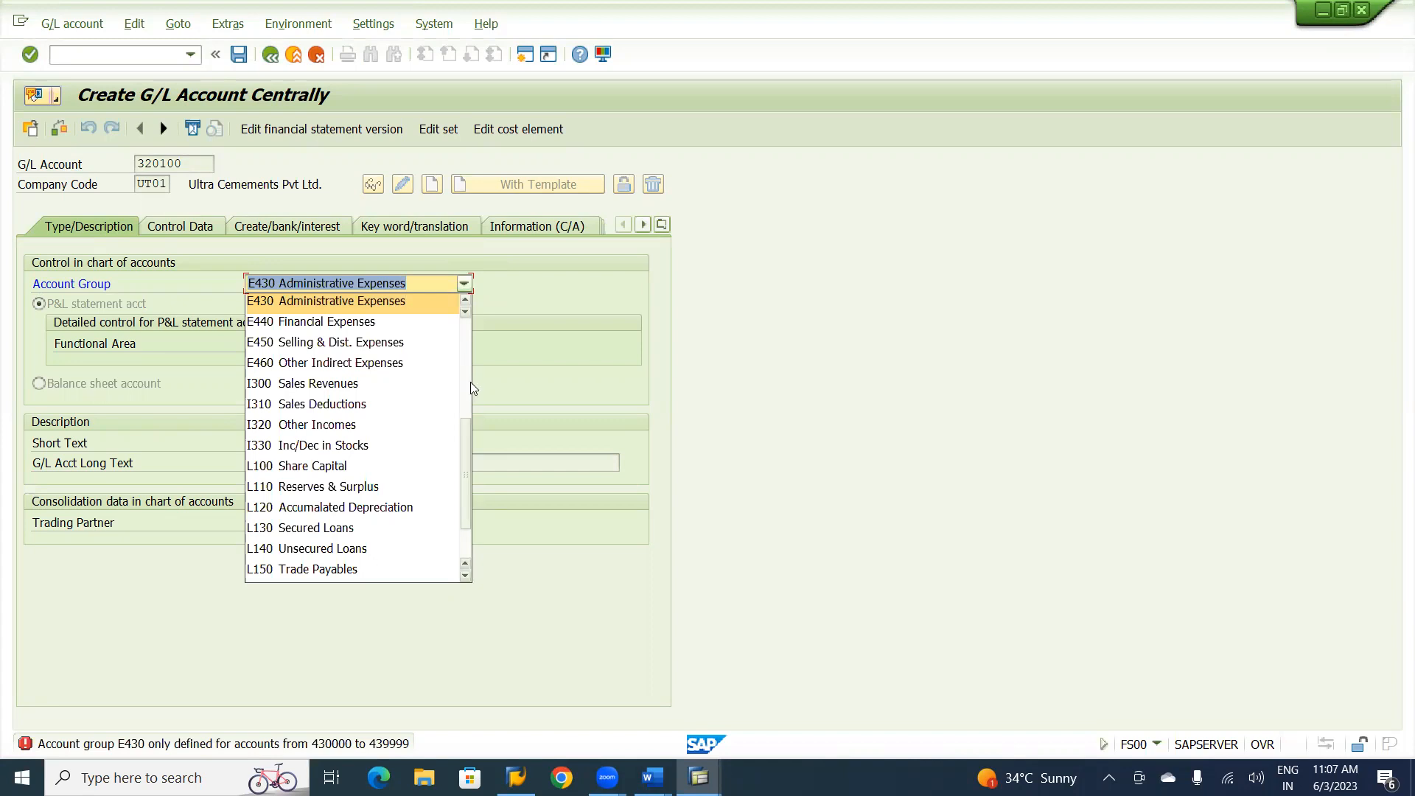
left_click(308, 426)
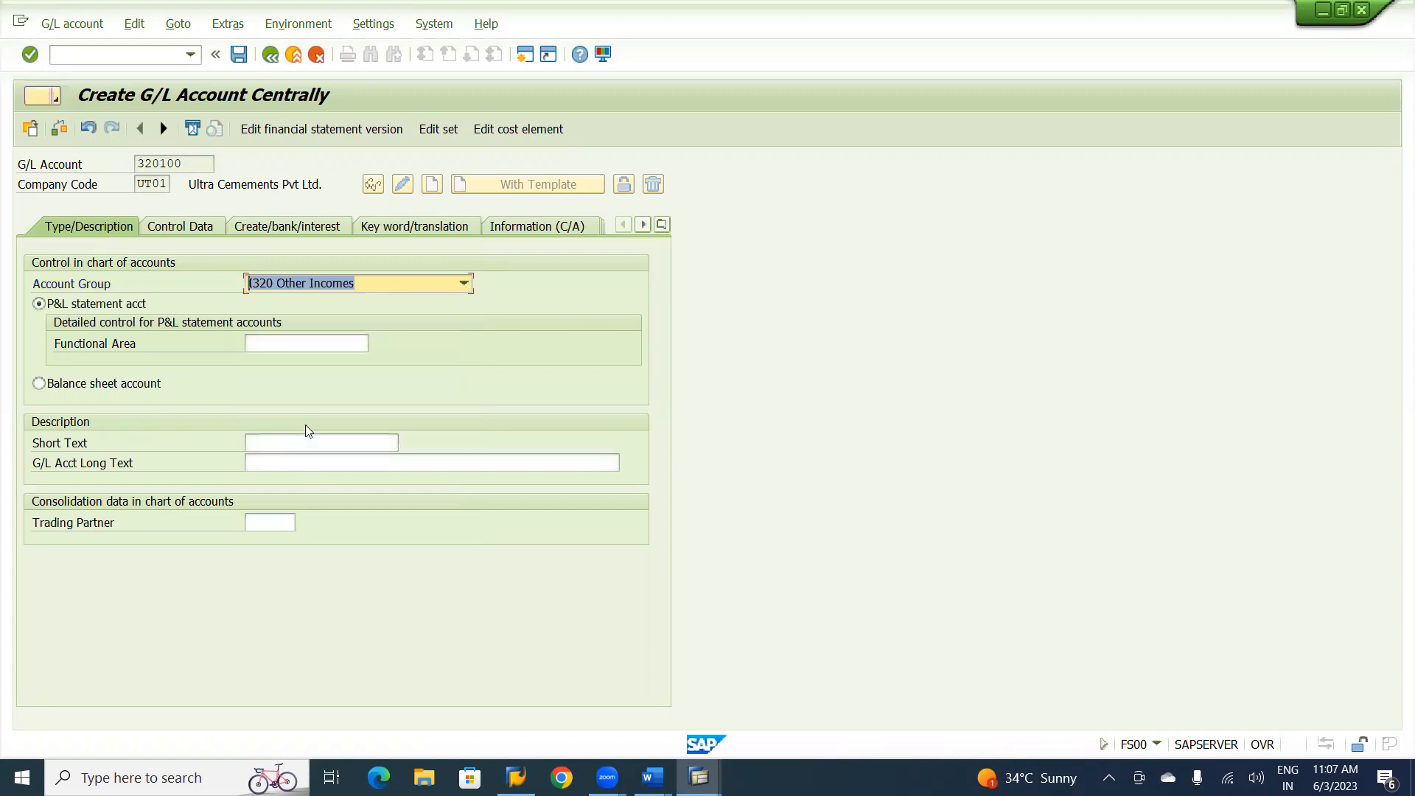
left_click(288, 351)
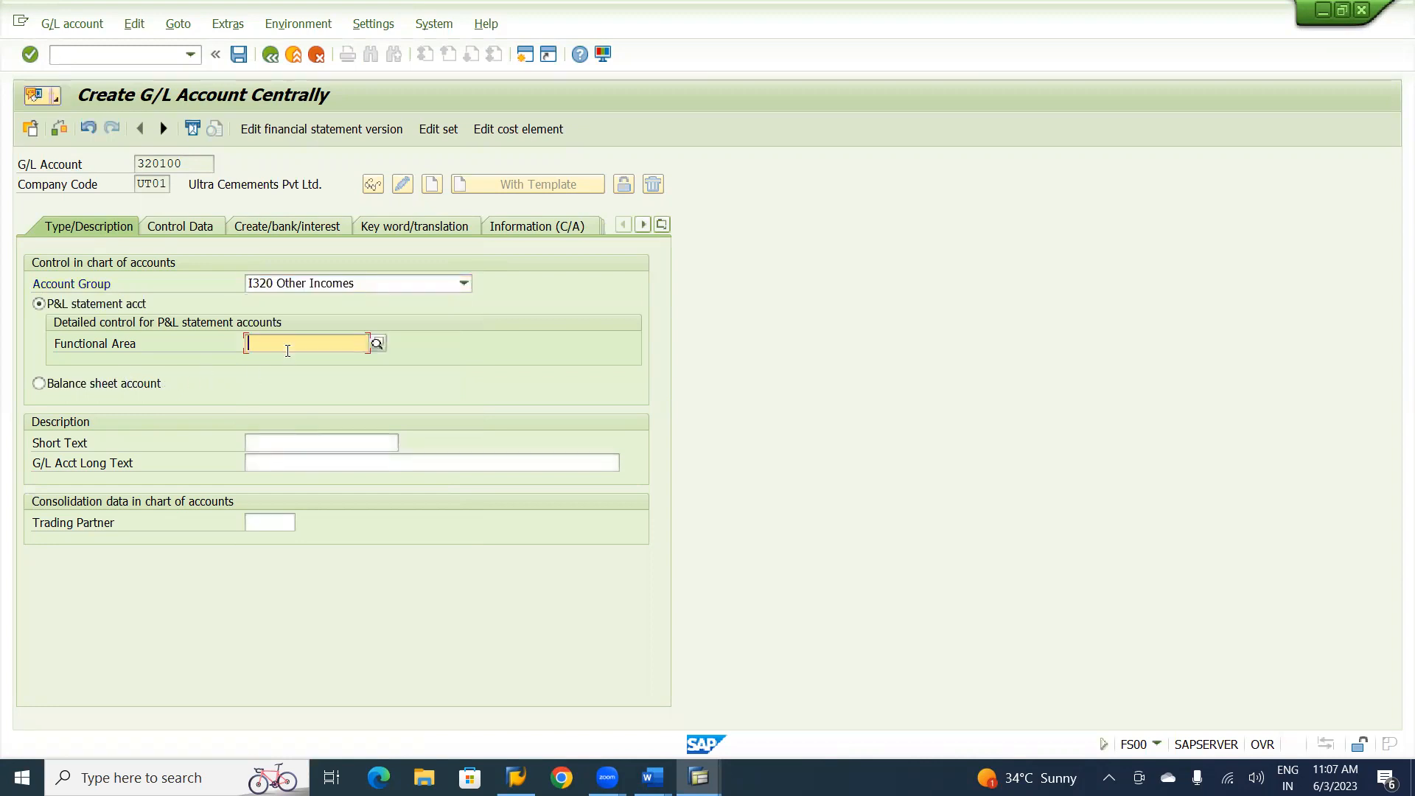
type("uf")
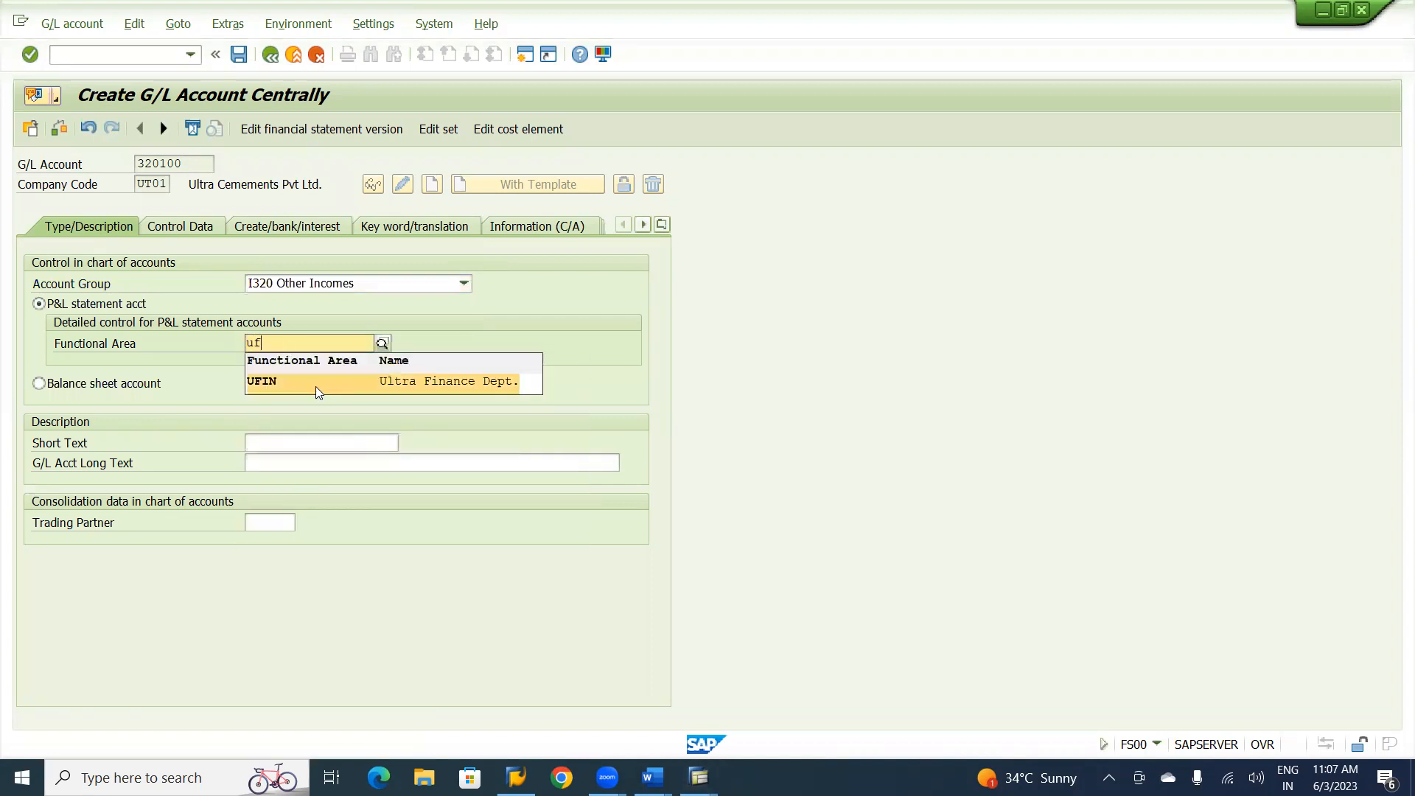
left_click(317, 385)
Enter "Consultancy Charges" as both the short text and the long text of the G/L account.
left_click(296, 446)
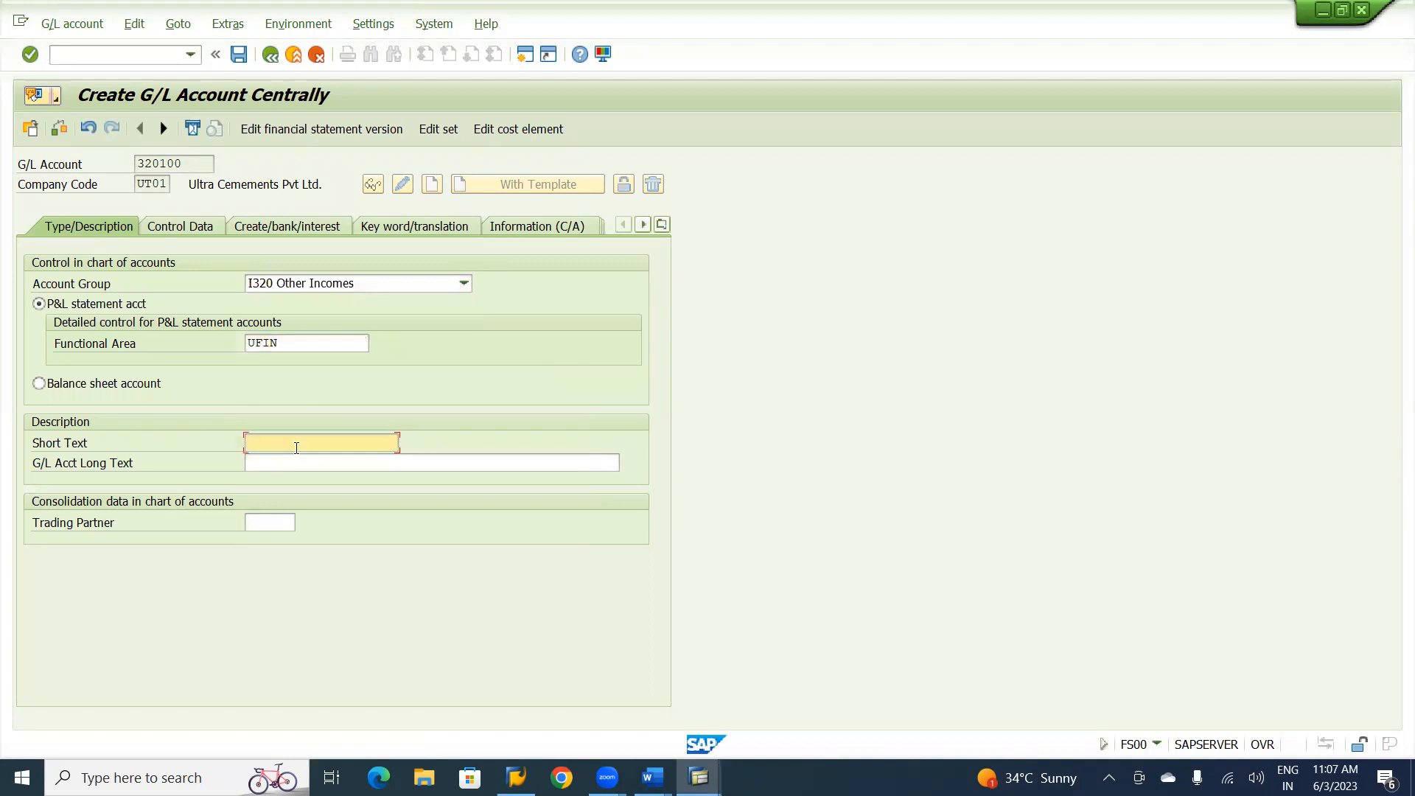
type("Consultancy Charges")
key("Tab")
type("Consultnacy")
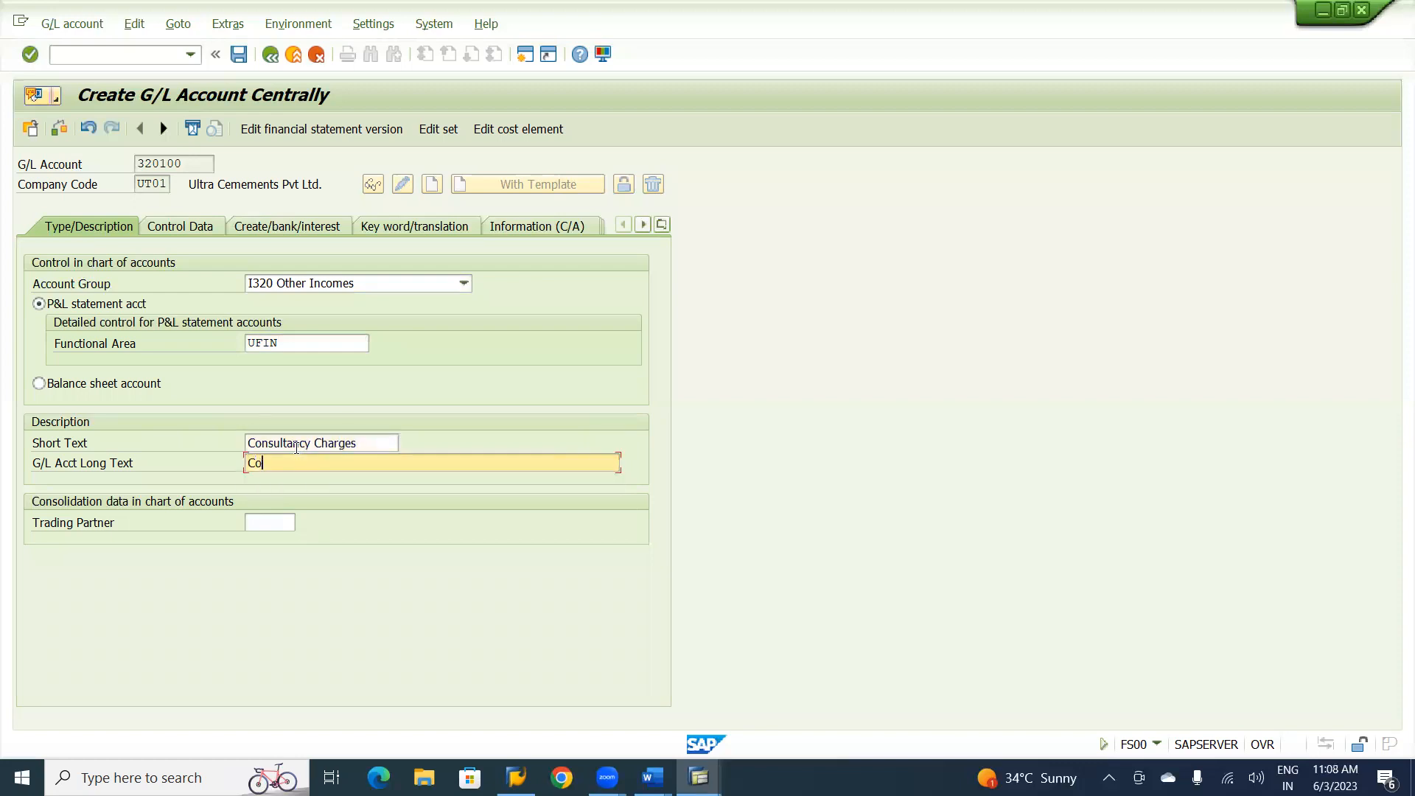
key("BackSpace")
key("BackSpace")
key("BackSpace")
key("BackSpace")
type("ancy Charges")
In the control data, enable only balances in local currency and line item display, and set the sort key to 001.
left_click(179, 229)
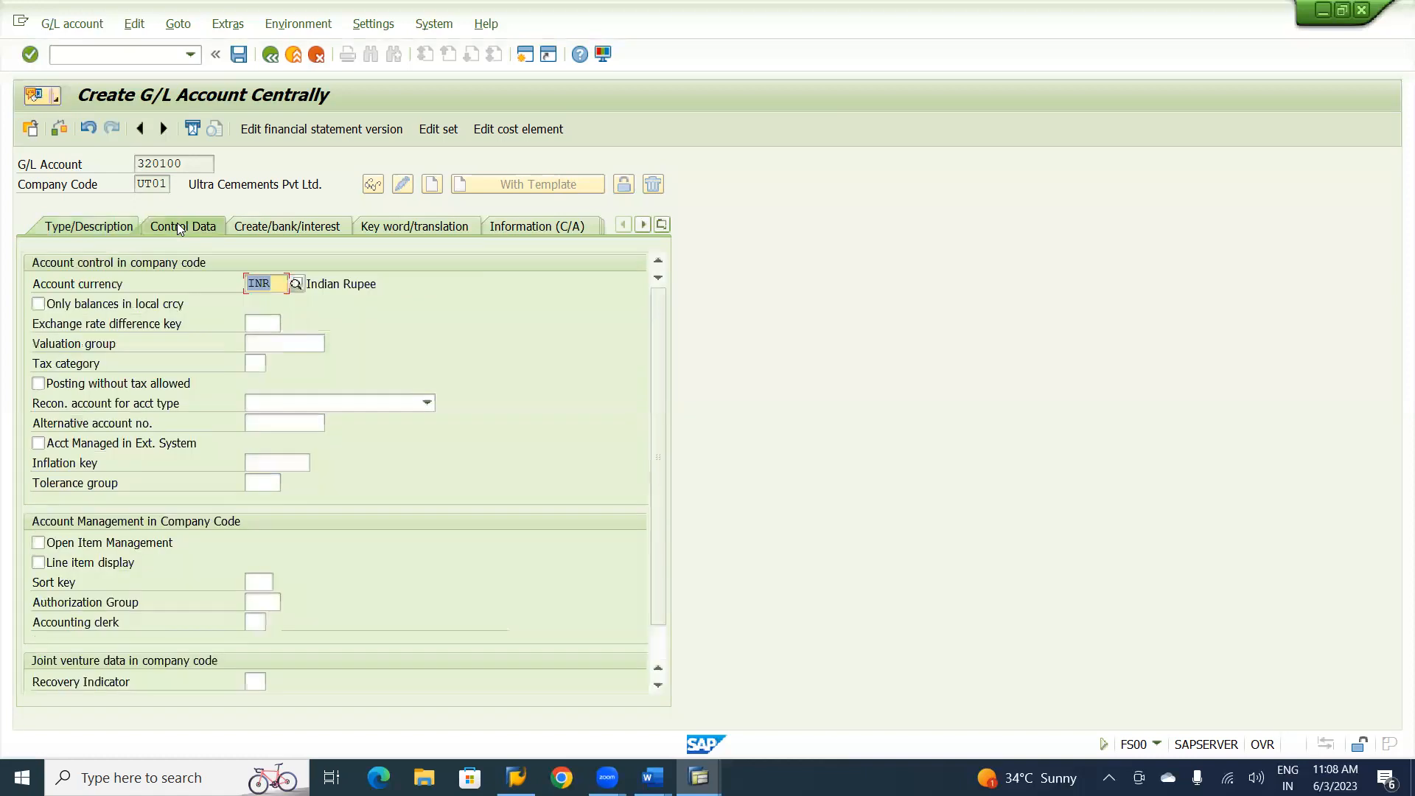
left_click(38, 304)
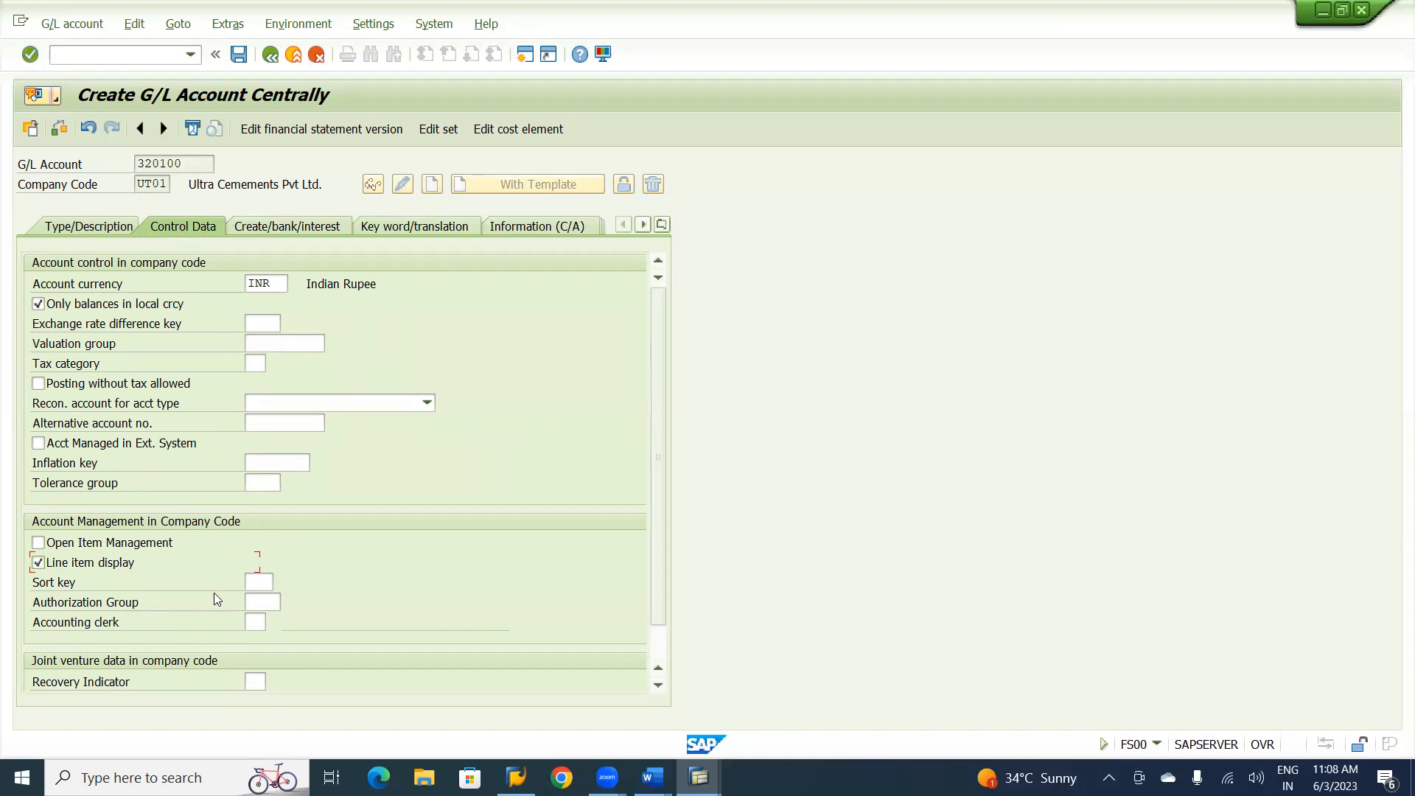
left_click(262, 584)
type("001")
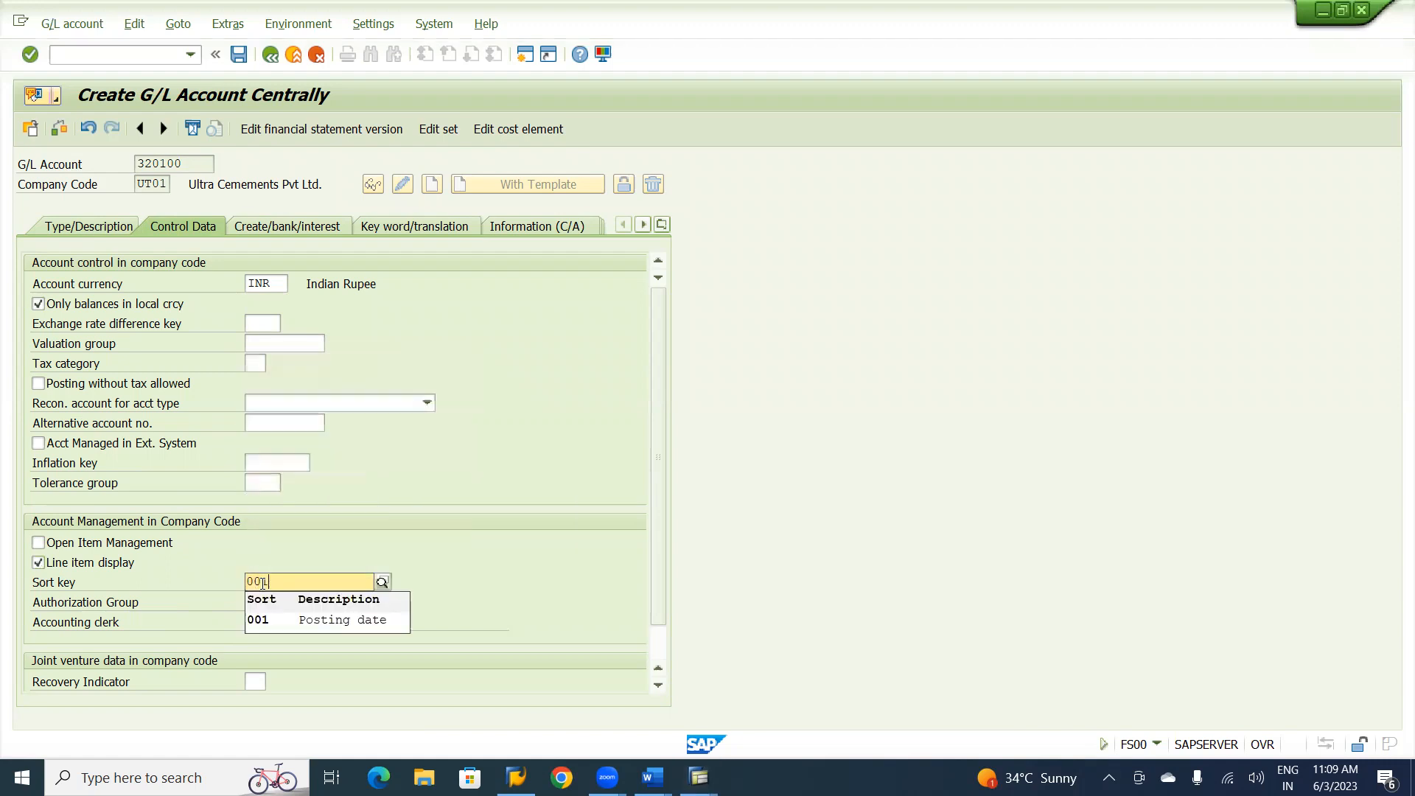
left_click(277, 620)
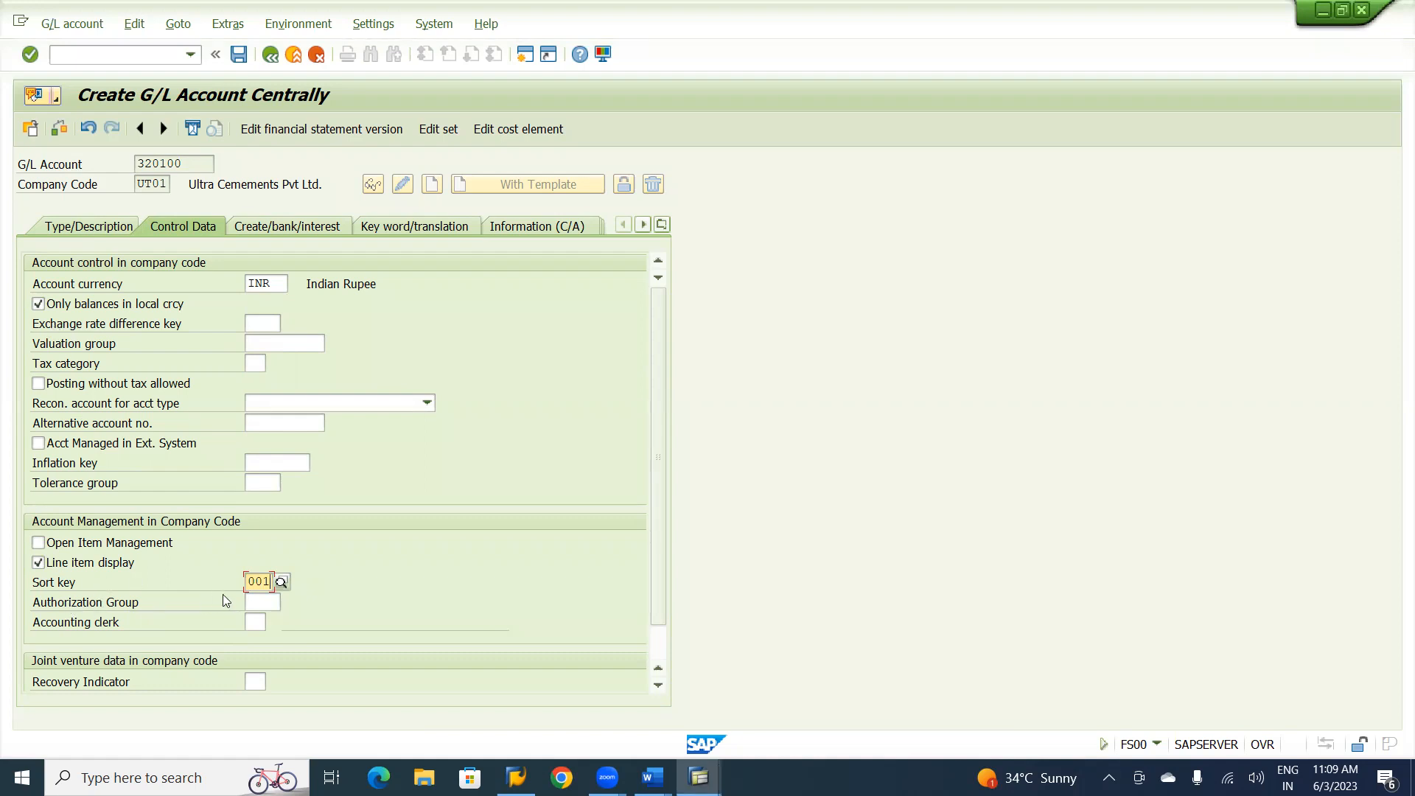
Assign field status group U029 for revenue accounts and save G/L account 320100.
left_click(310, 226)
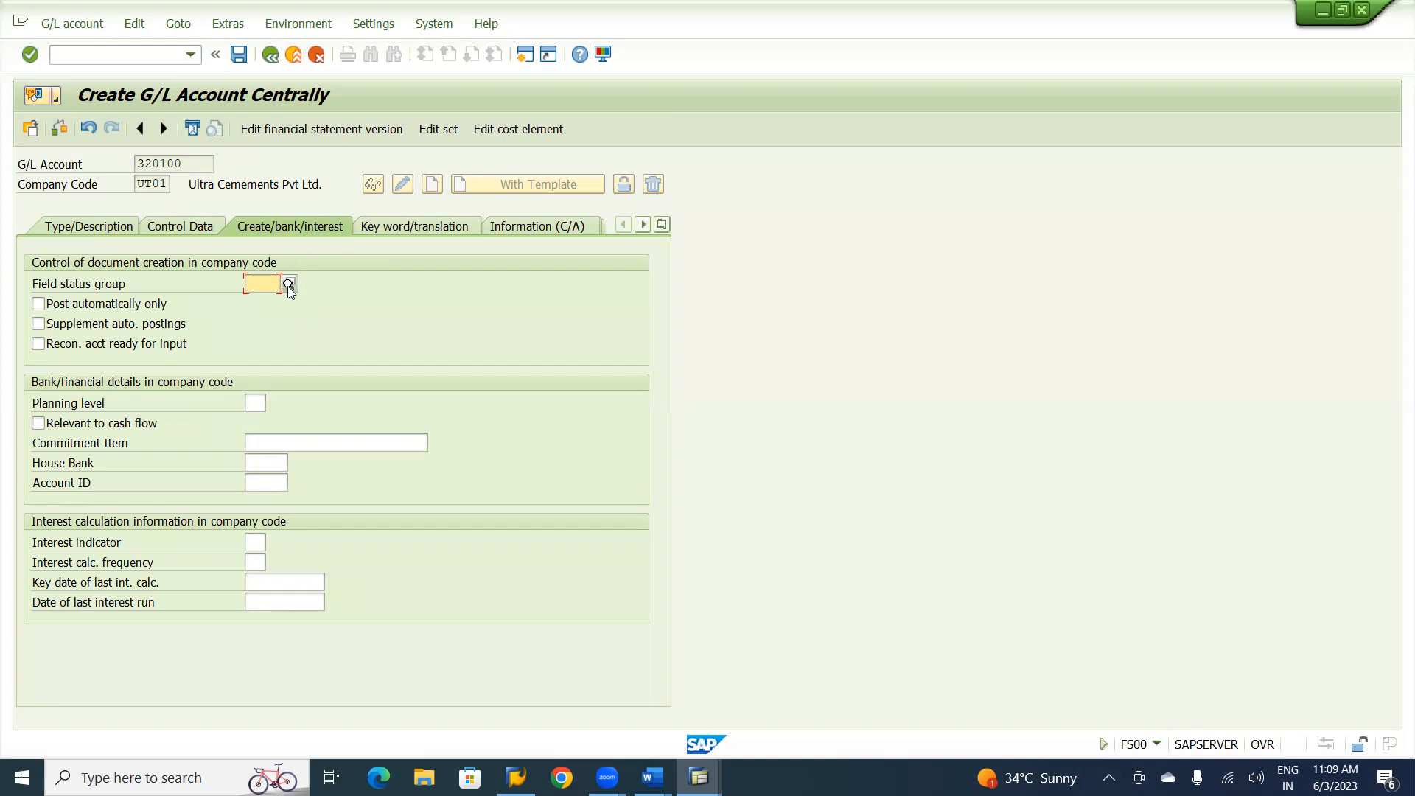
type("u")
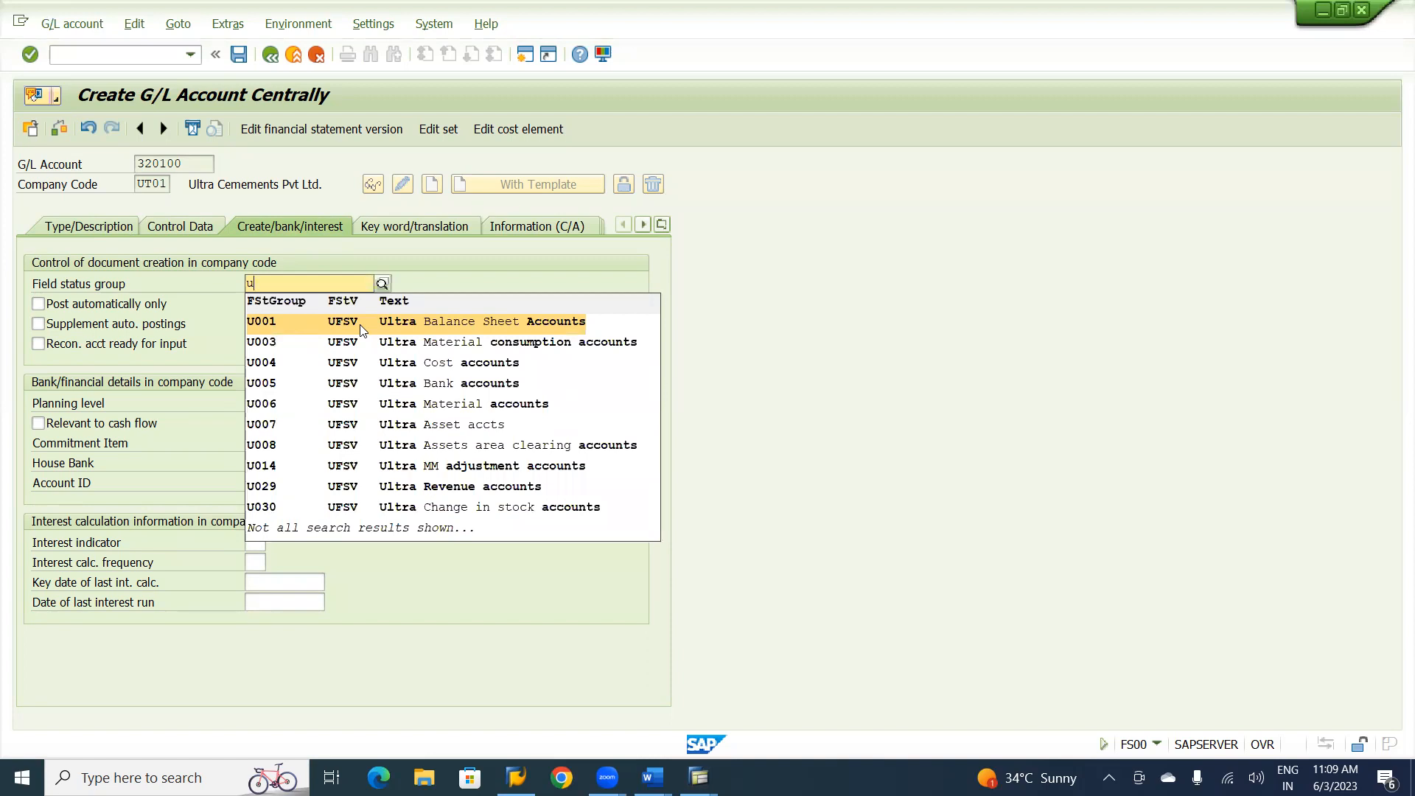
left_click(418, 489)
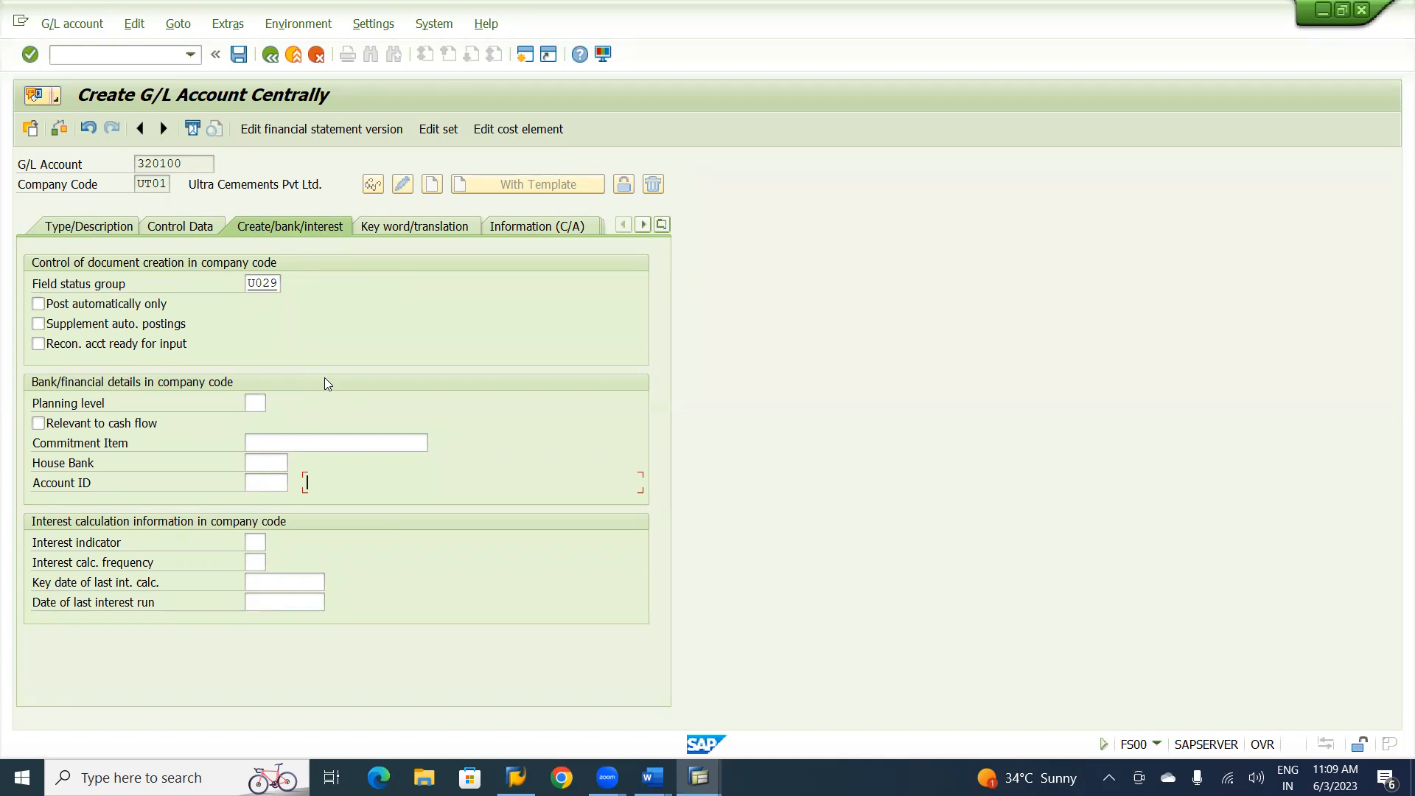
left_click(238, 55)
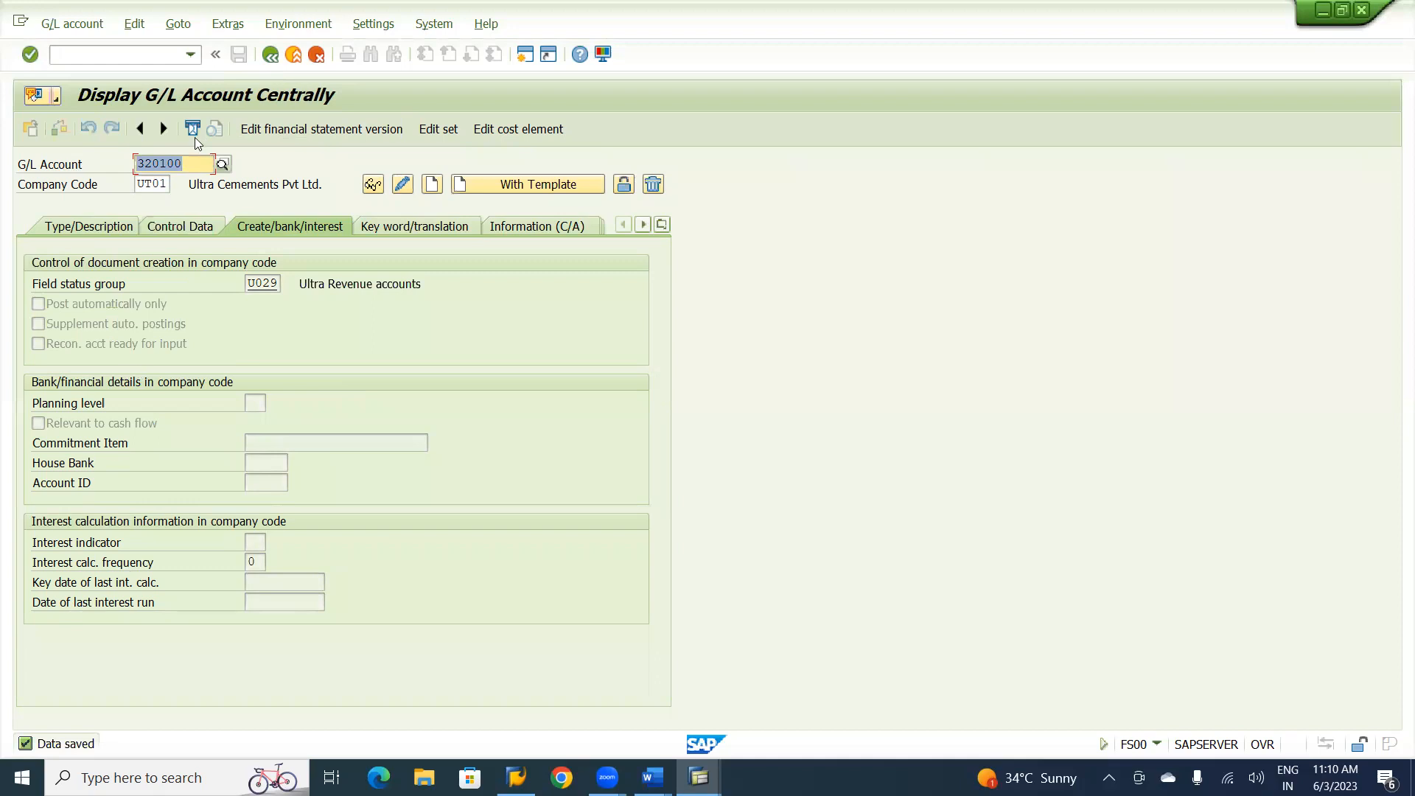
Start creating G/L account 320200 in company code UT01, using account 320100 of UT01 as the template.
left_click(162, 163)
key("Left")
key("Left")
type("2")
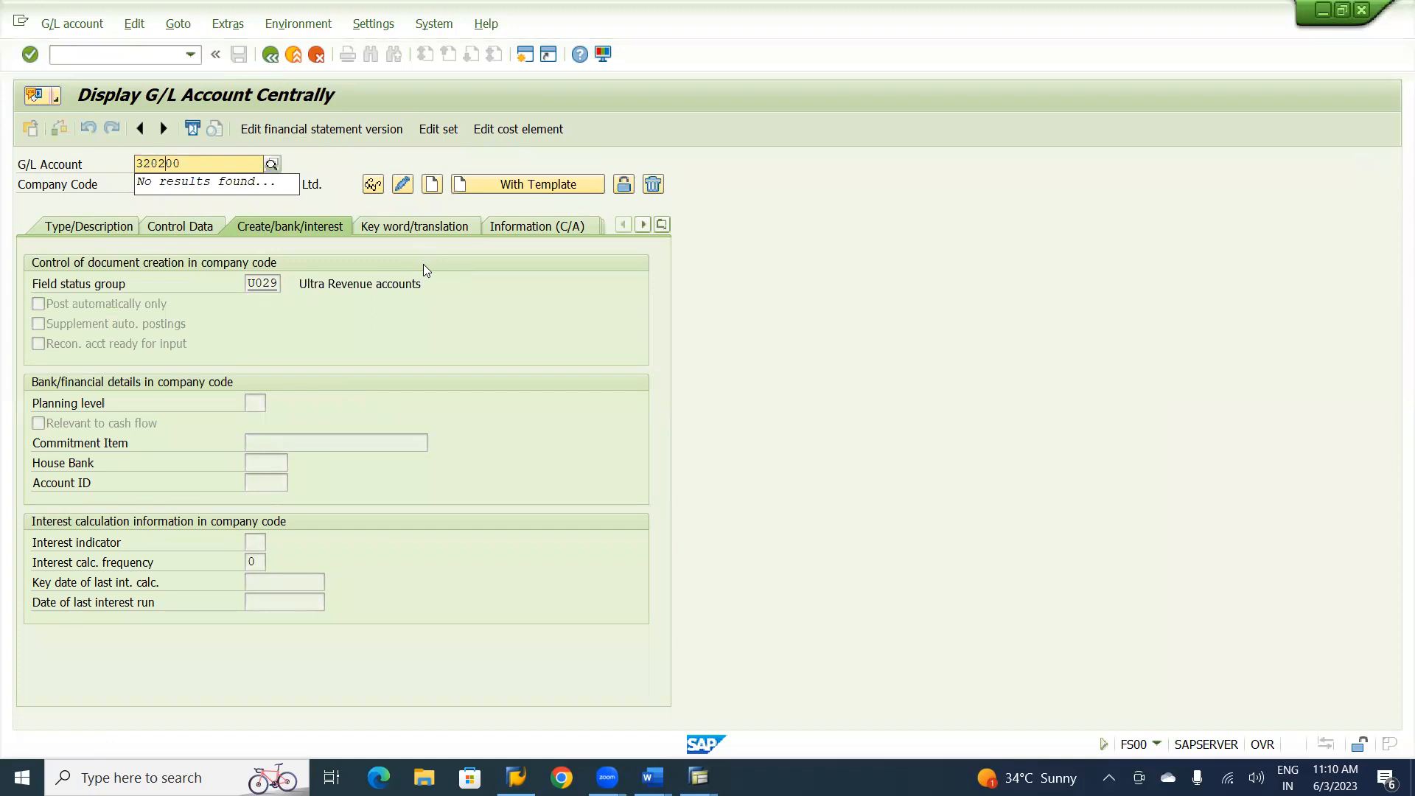
left_click(513, 185)
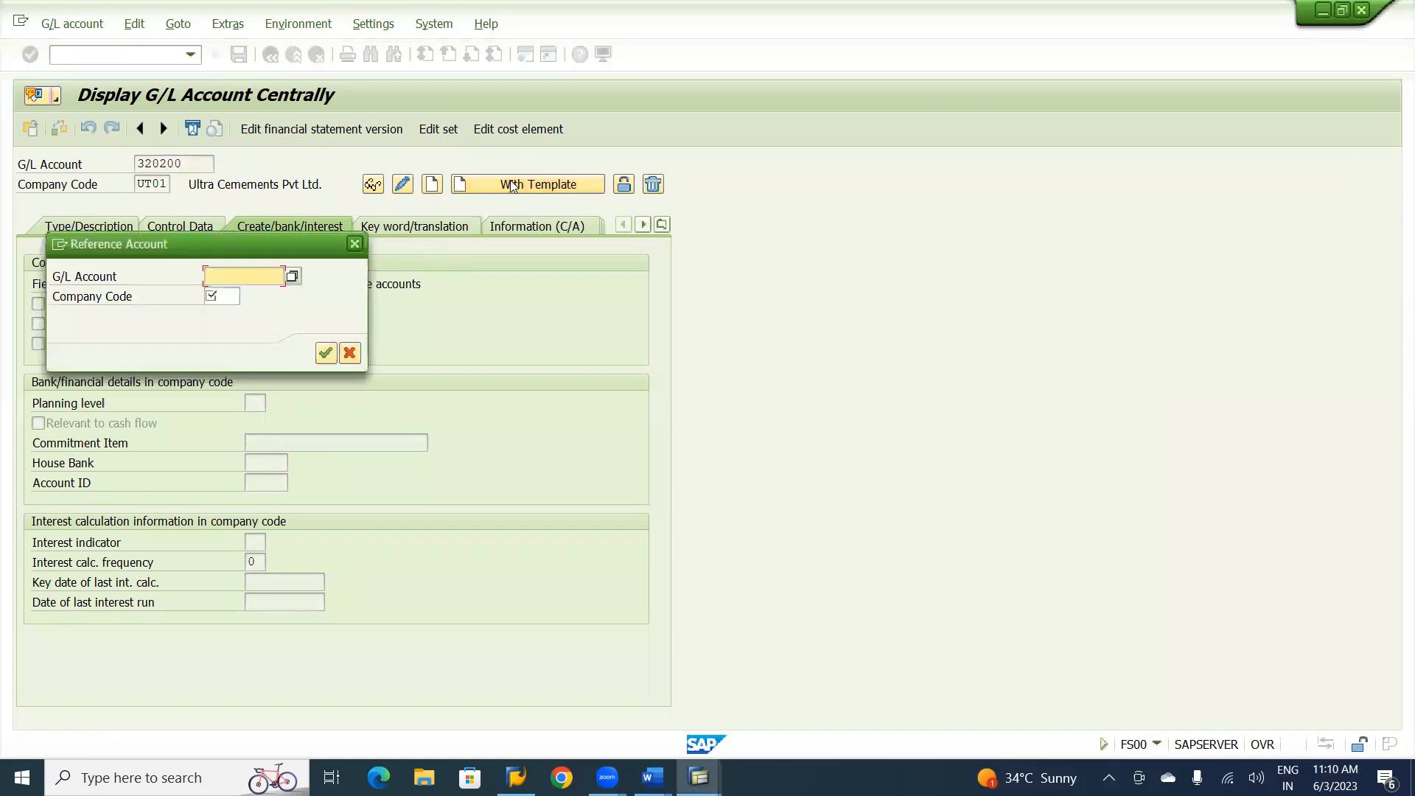
type("320100")
left_click(227, 296)
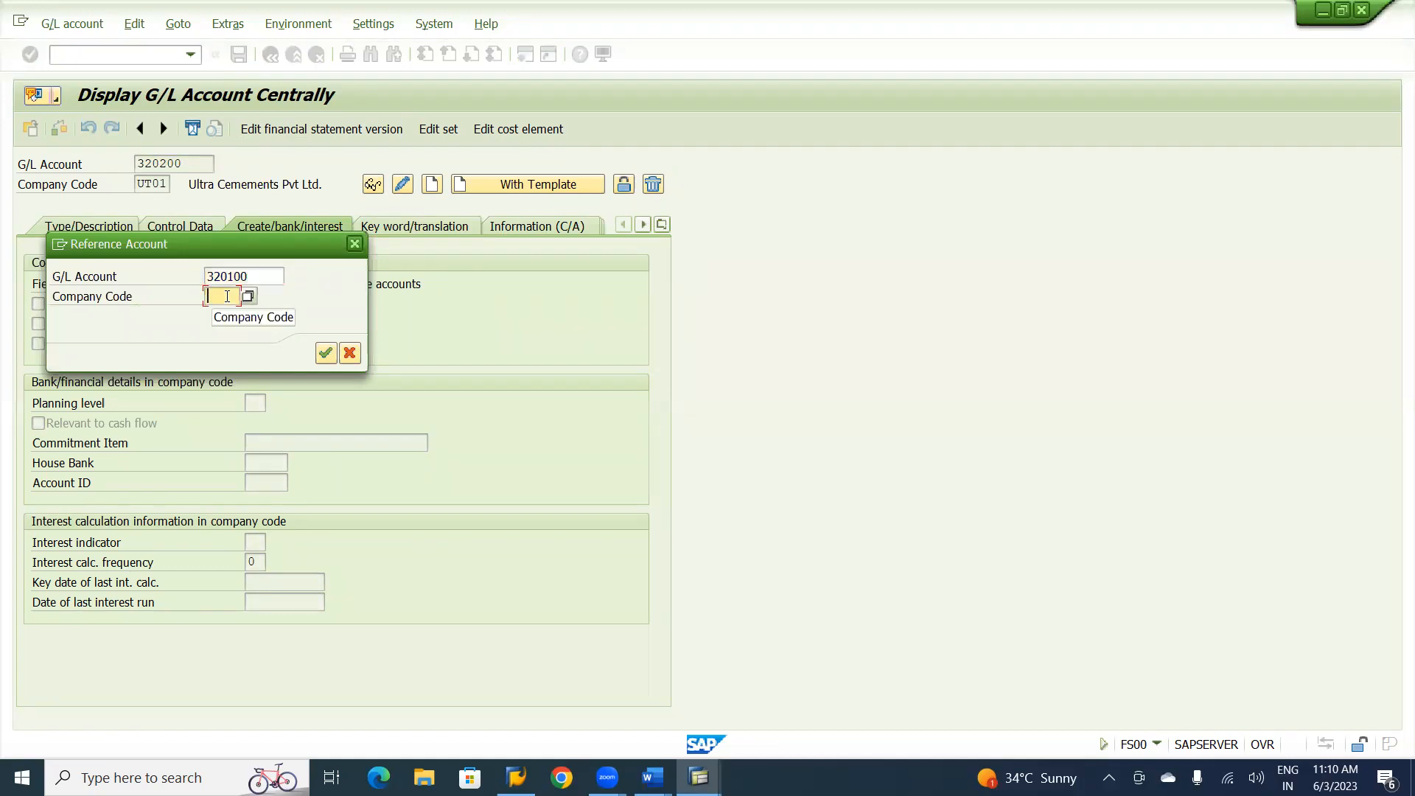
type("ut01")
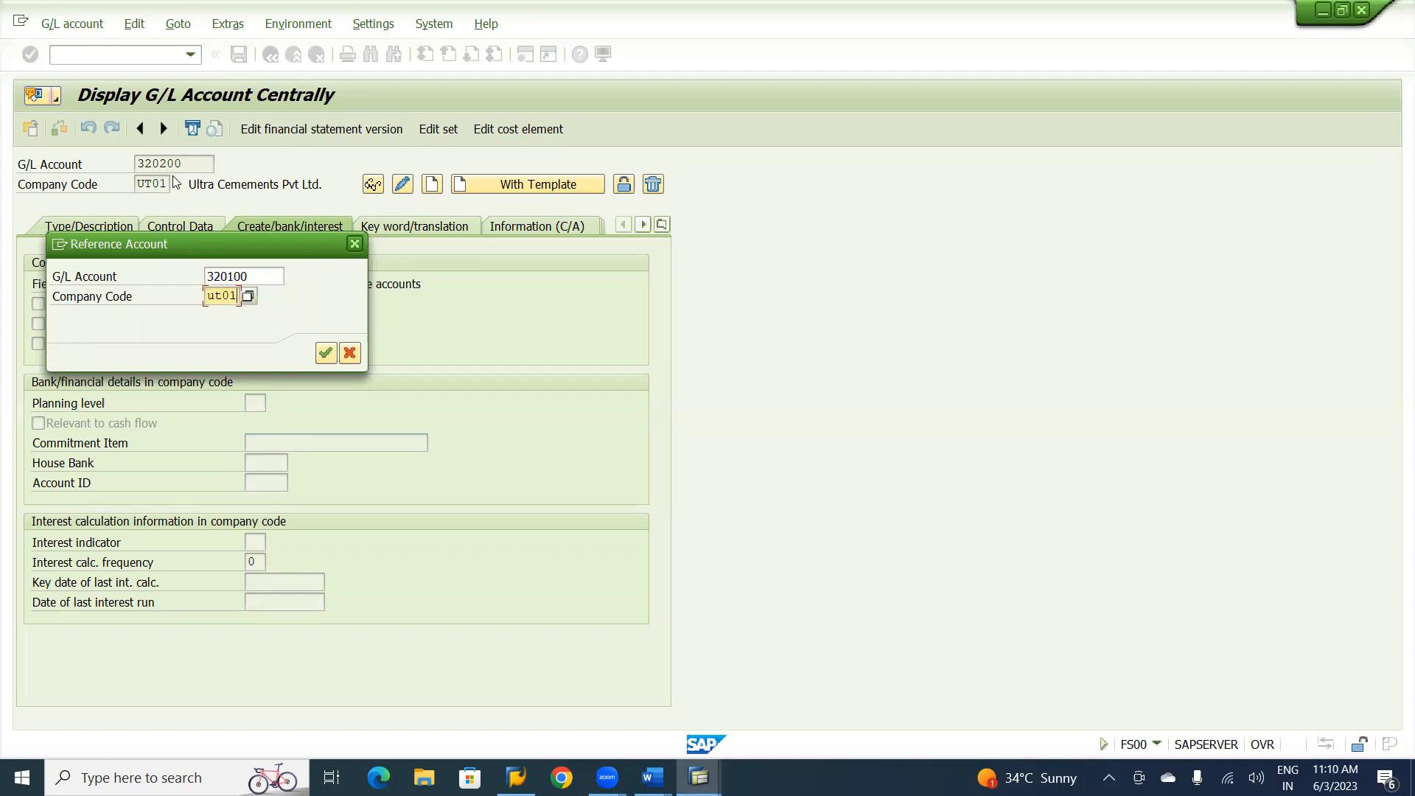
left_click(325, 353)
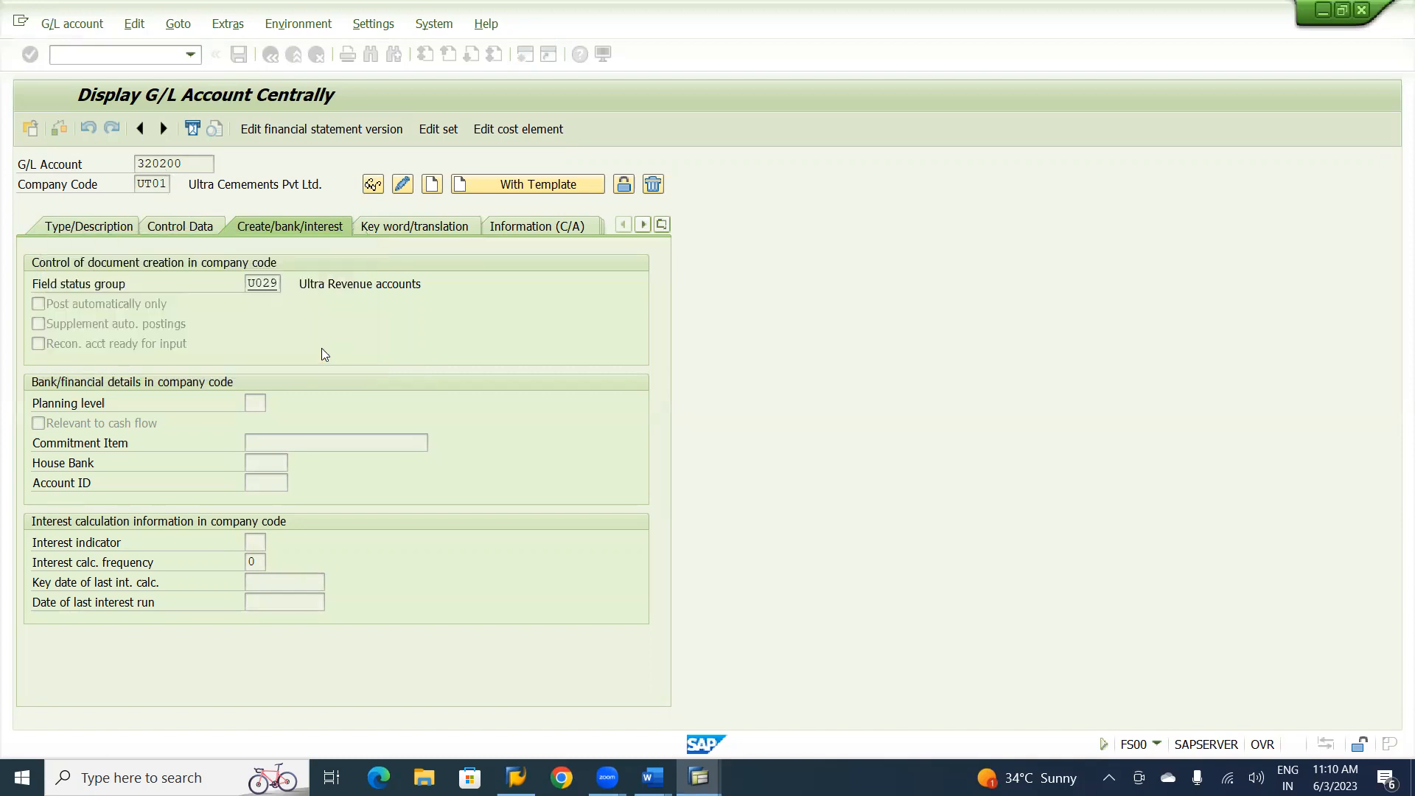
Replace the short text of G/L account 320200 with "Tech. Training Fees".
left_click(89, 222)
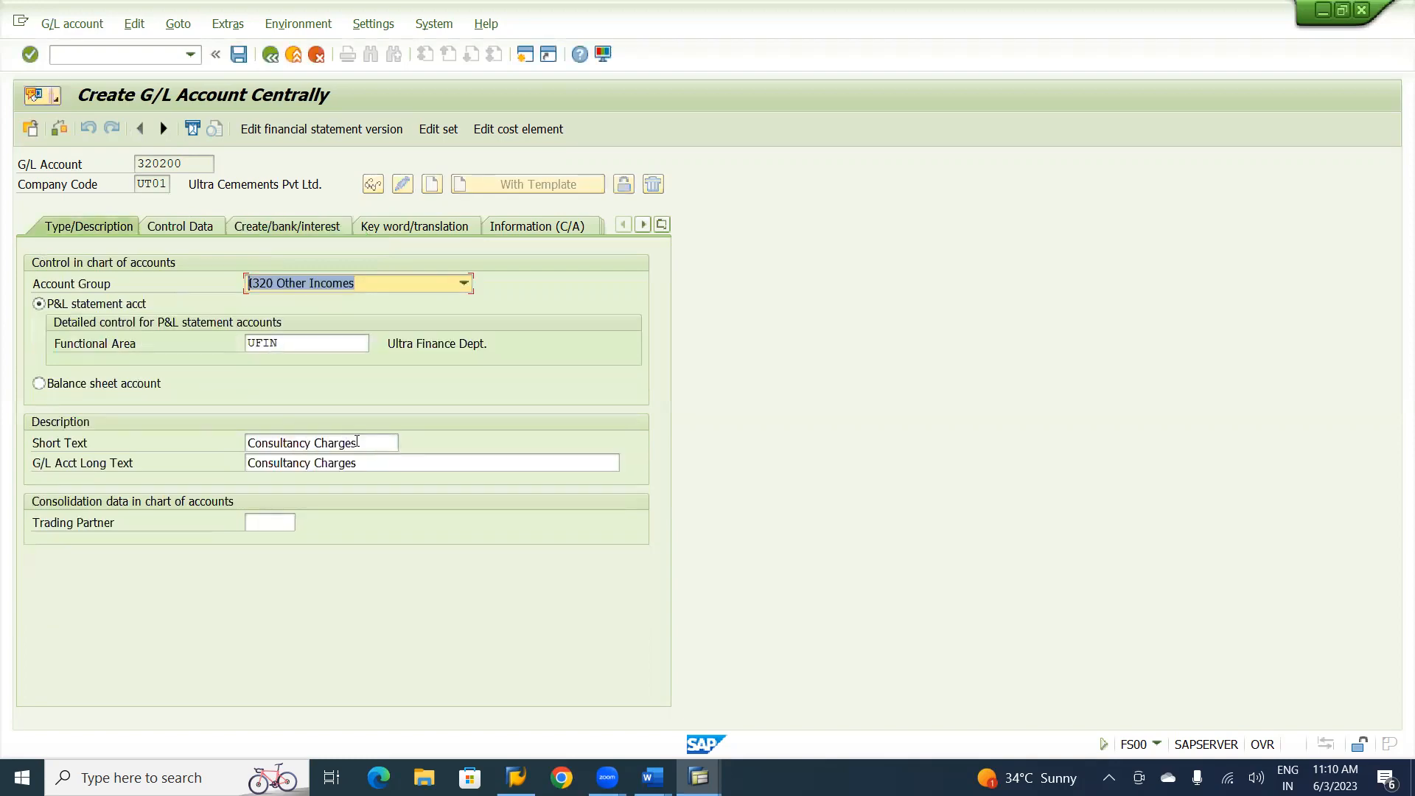
left_click(357, 440)
key("BackSpace")
key("BackSpace")
key("BackSpace")
key("BackSpace")
key("BackSpace")
key("BackSpace")
key("BackSpace")
key("BackSpace")
key("BackSpace")
key("BackSpace")
key("BackSpace")
key("BackSpace")
key("BackSpace")
key("BackSpace")
key("BackSpace")
key("BackSpace")
key("BackSpace")
key("BackSpace")
key("BackSpace")
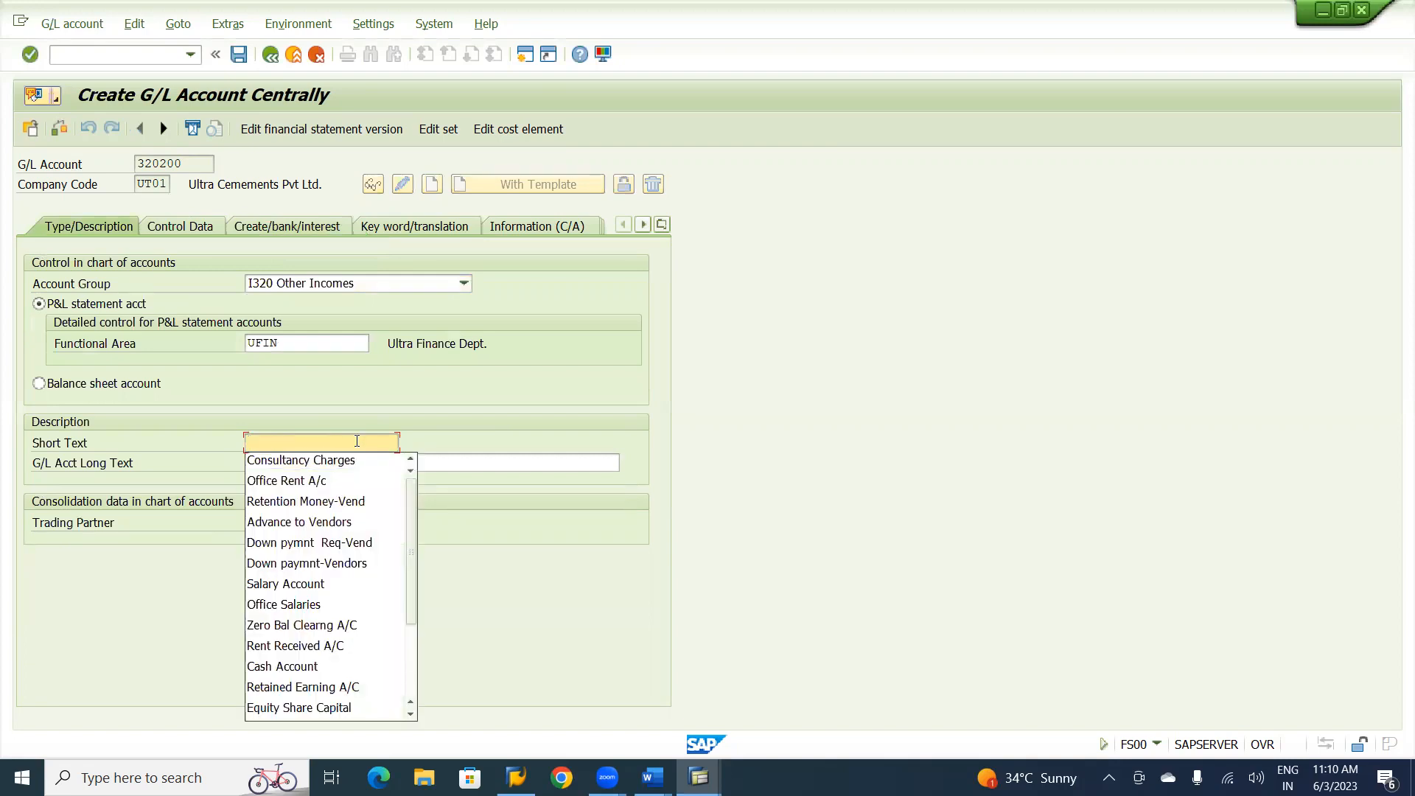
type("Tech")
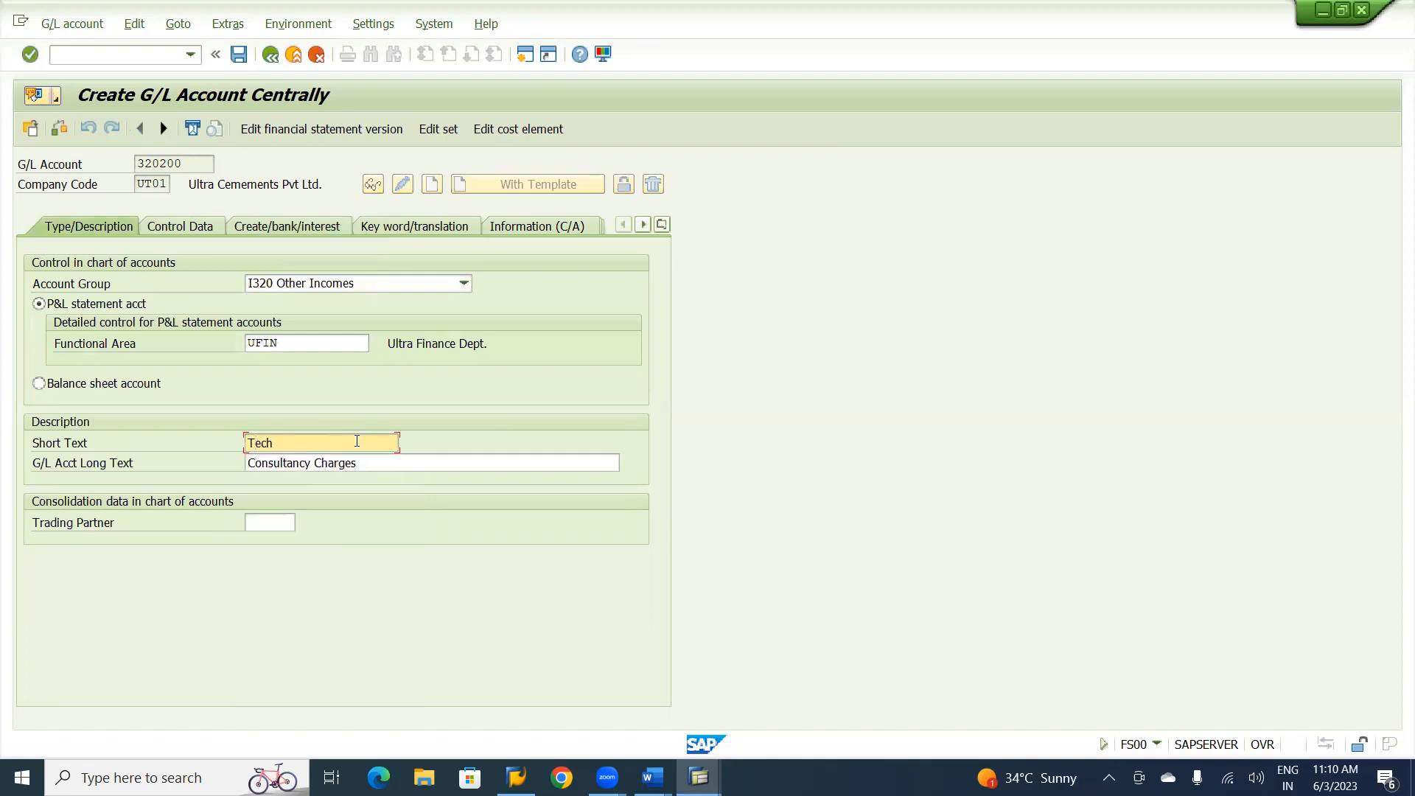
type(". Training Fees")
Replace the G/L account's long text with "Techinical Training Fees" and save the account.
key("Tab")
key("ctrl+shift+Left")
key("ctrl+shift+Left")
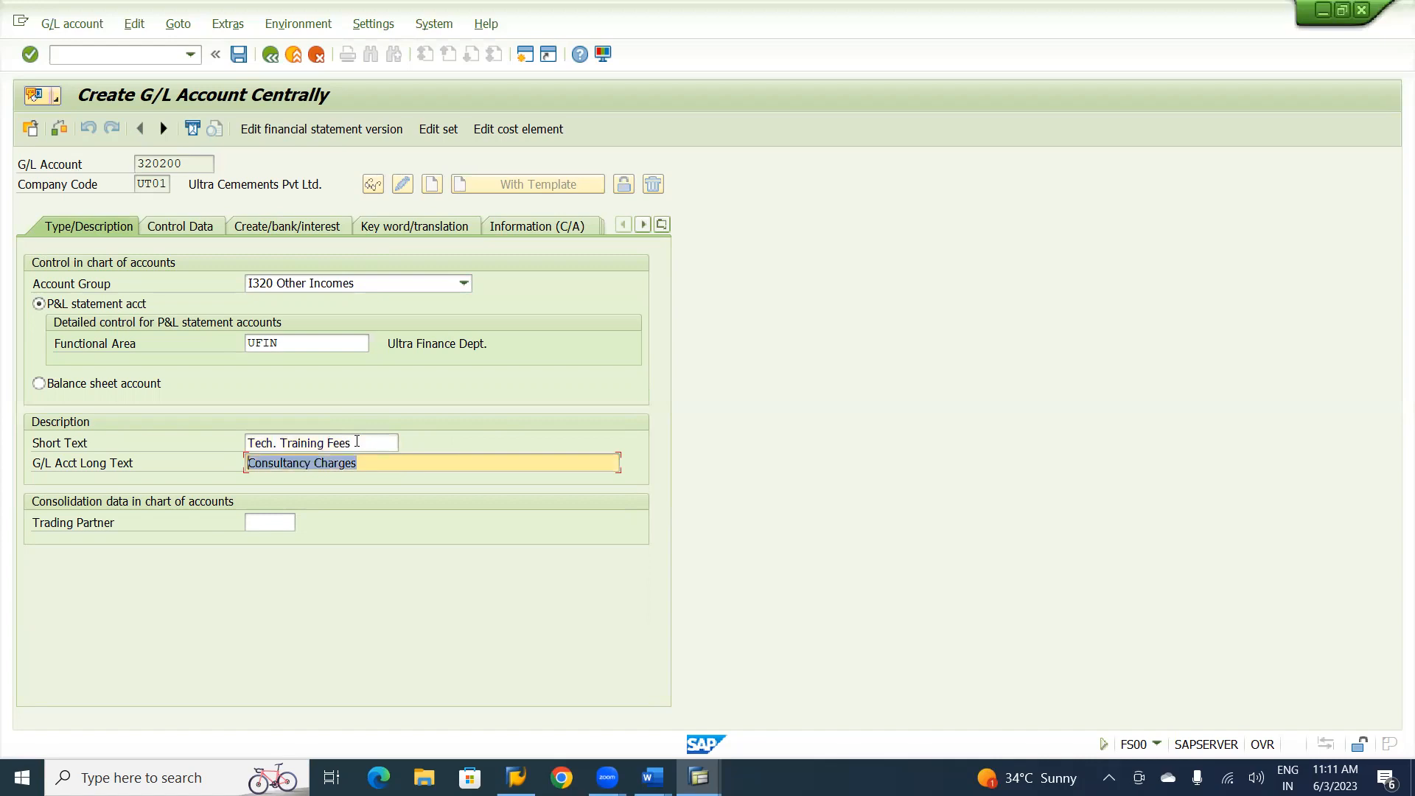
key("BackSpace")
type("Tech")
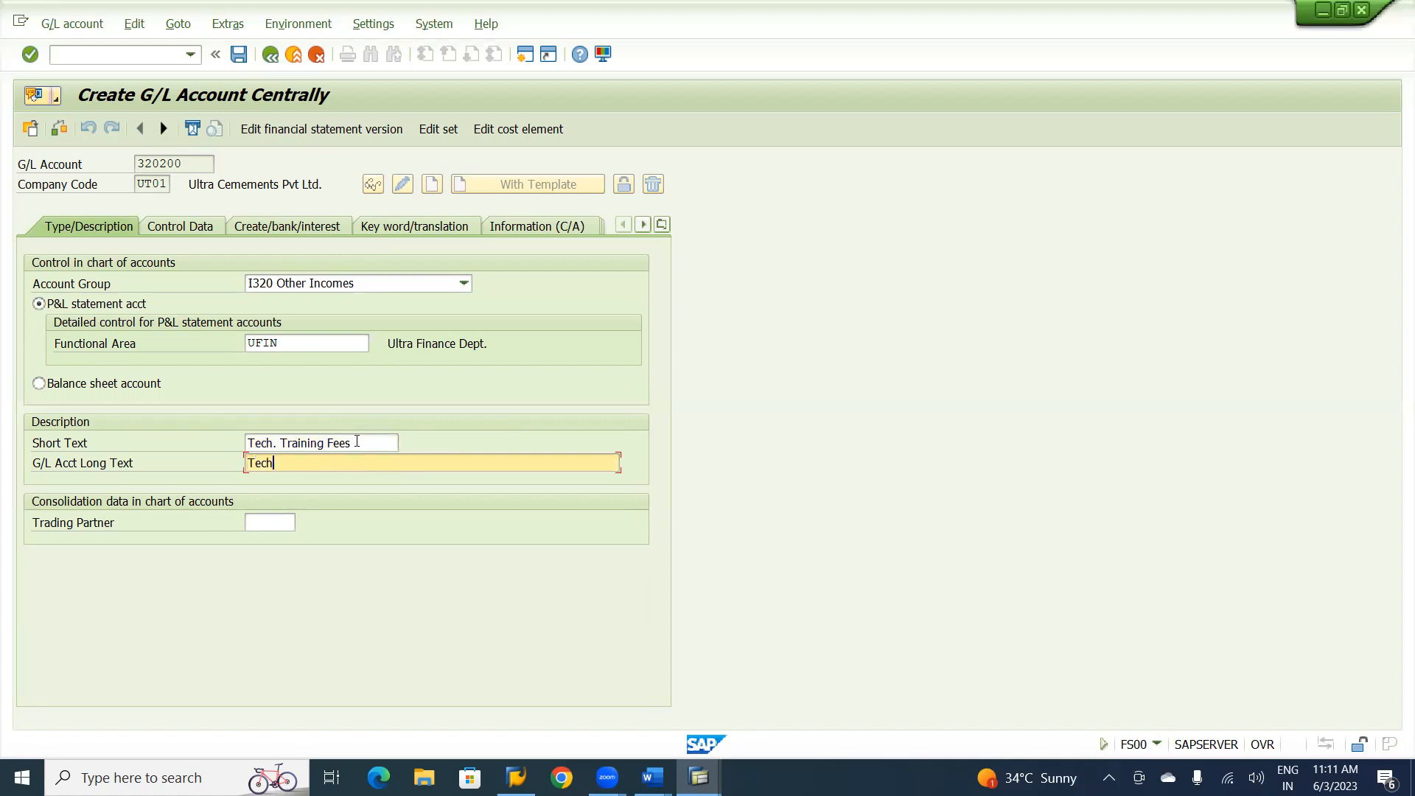
type("inical Training Fee")
type("s")
left_click(240, 56)
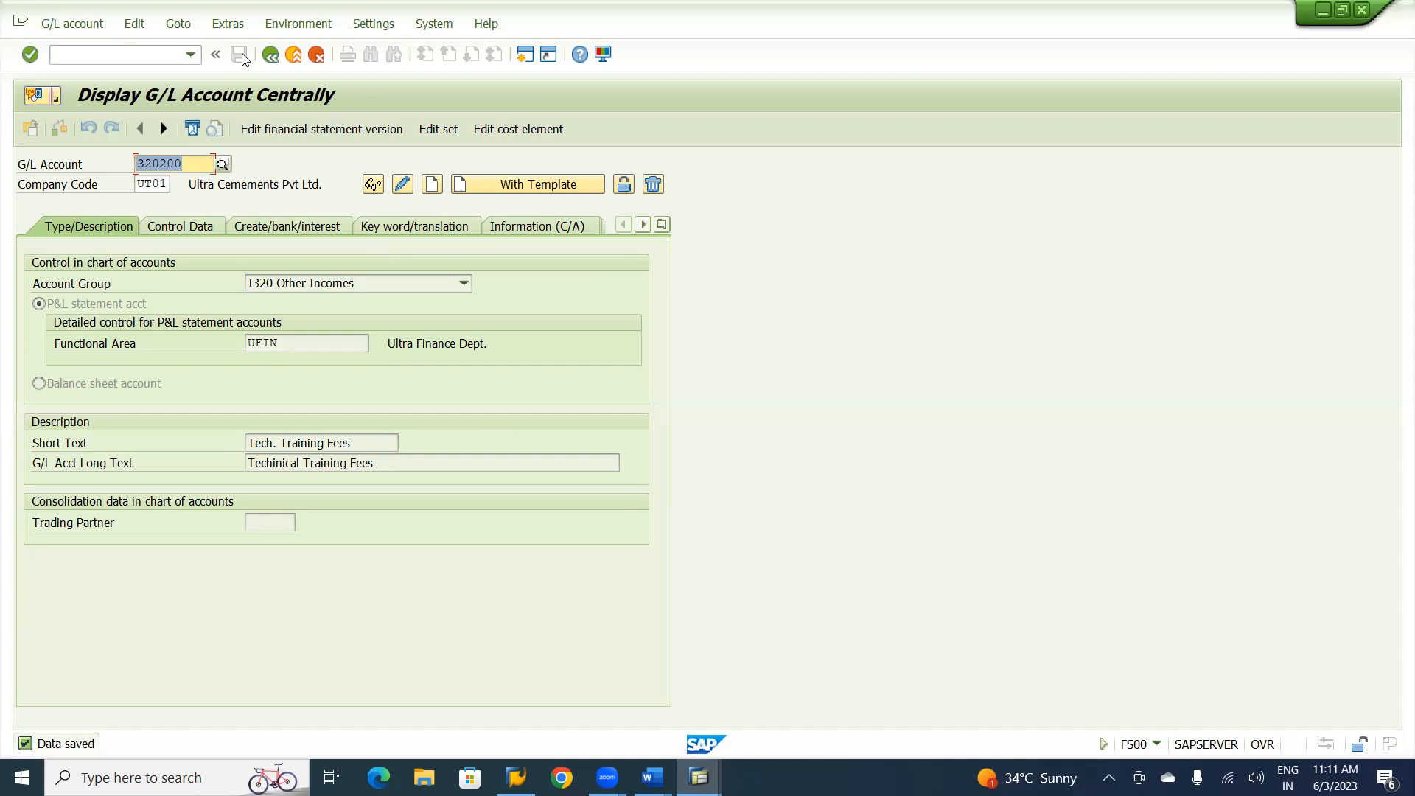
Check the Post Customer Invoice section in the Word notes for its path and transaction code, and return to SAP.
key("alt+Tab")
key("alt+Tab")
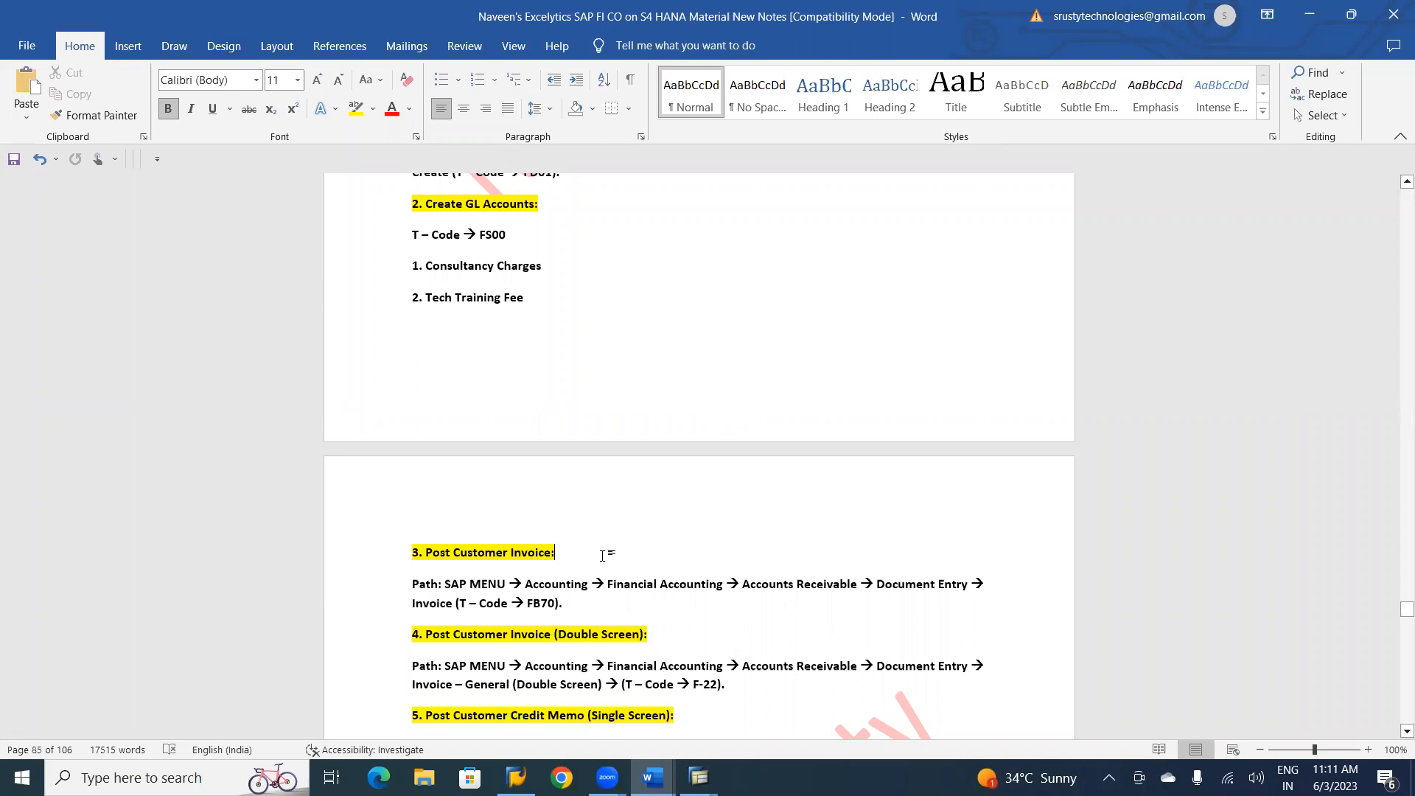
left_click(602, 555)
key("alt+Tab")
key("alt+Tab")
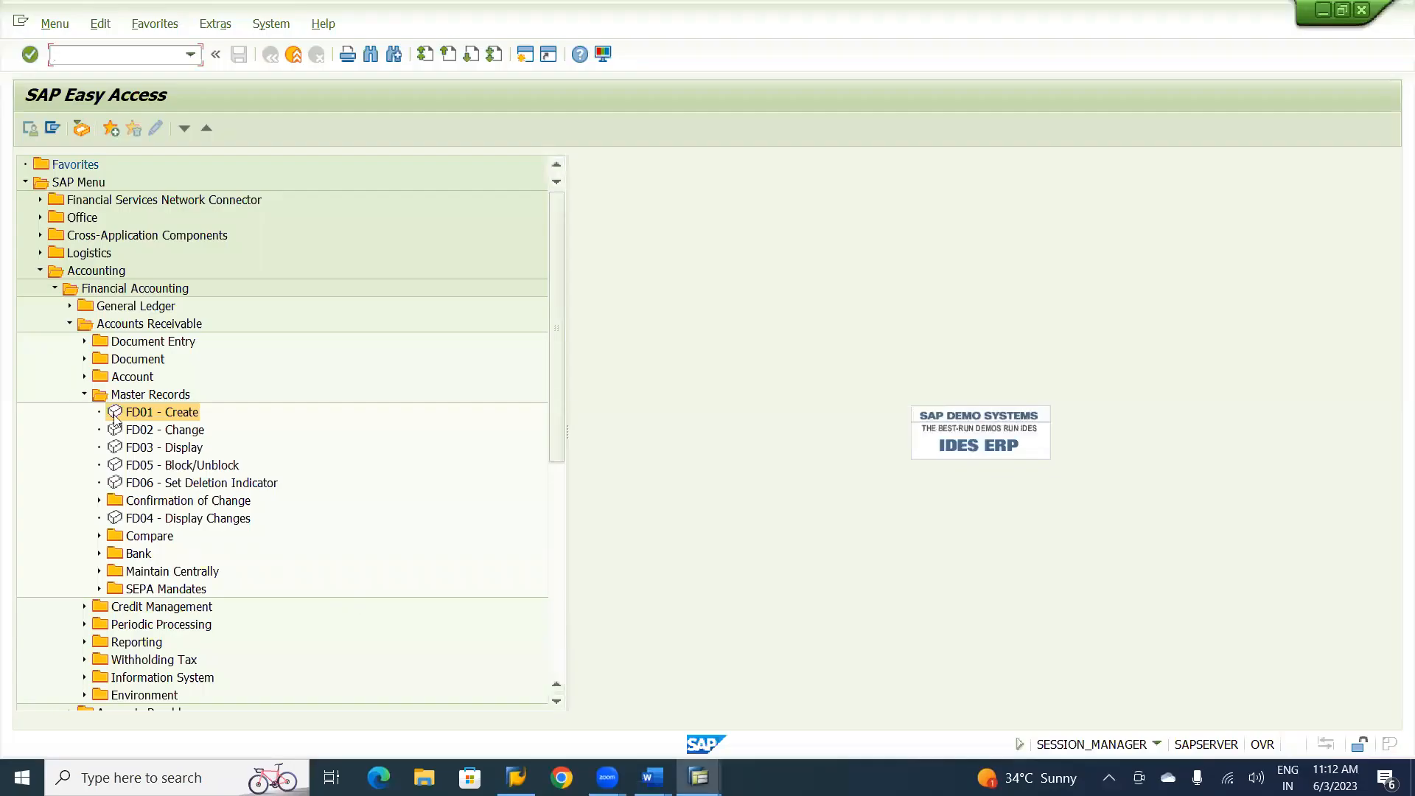
Collapse the Master Records, Financial Accounting and Accounting folders in the SAP Easy Access tree.
left_click(83, 396)
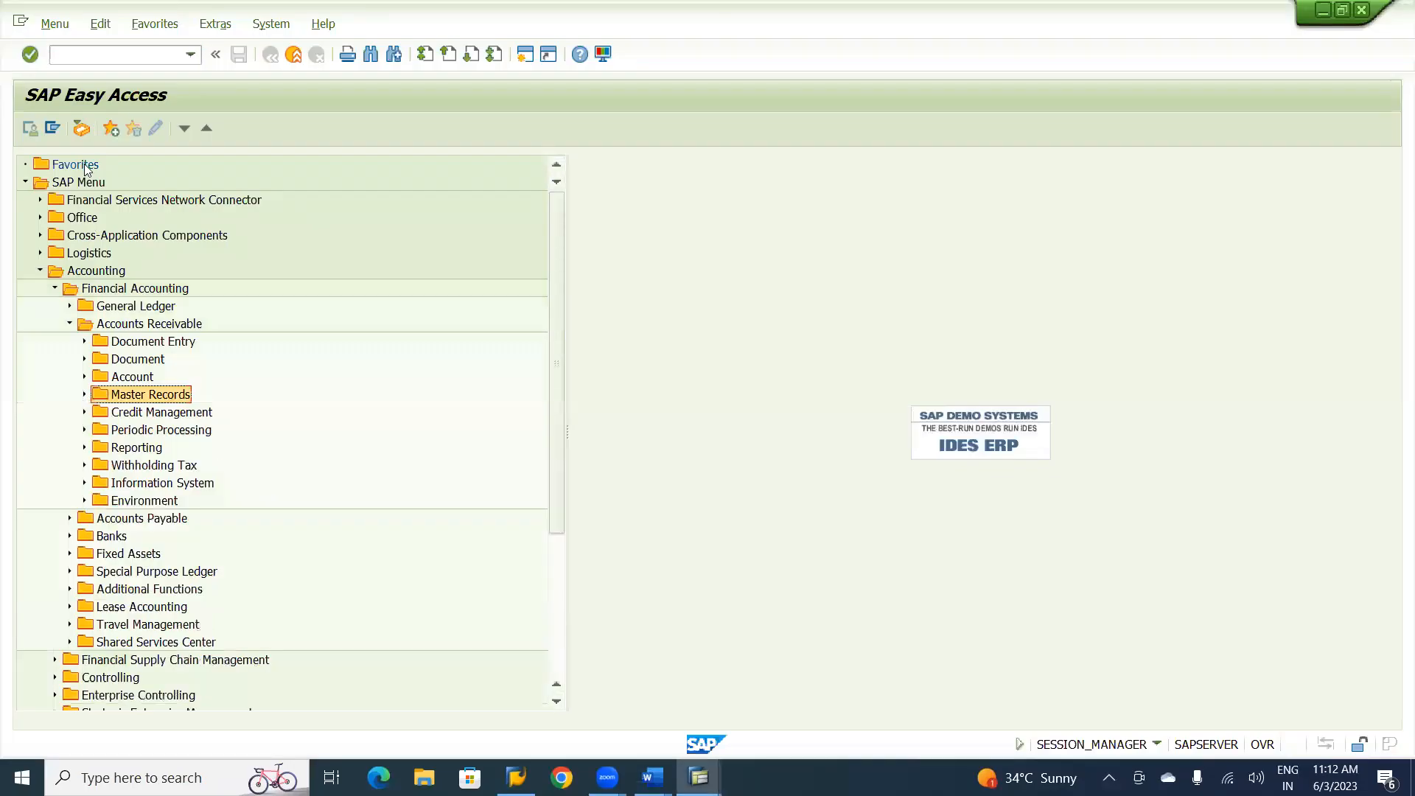
left_click(62, 183)
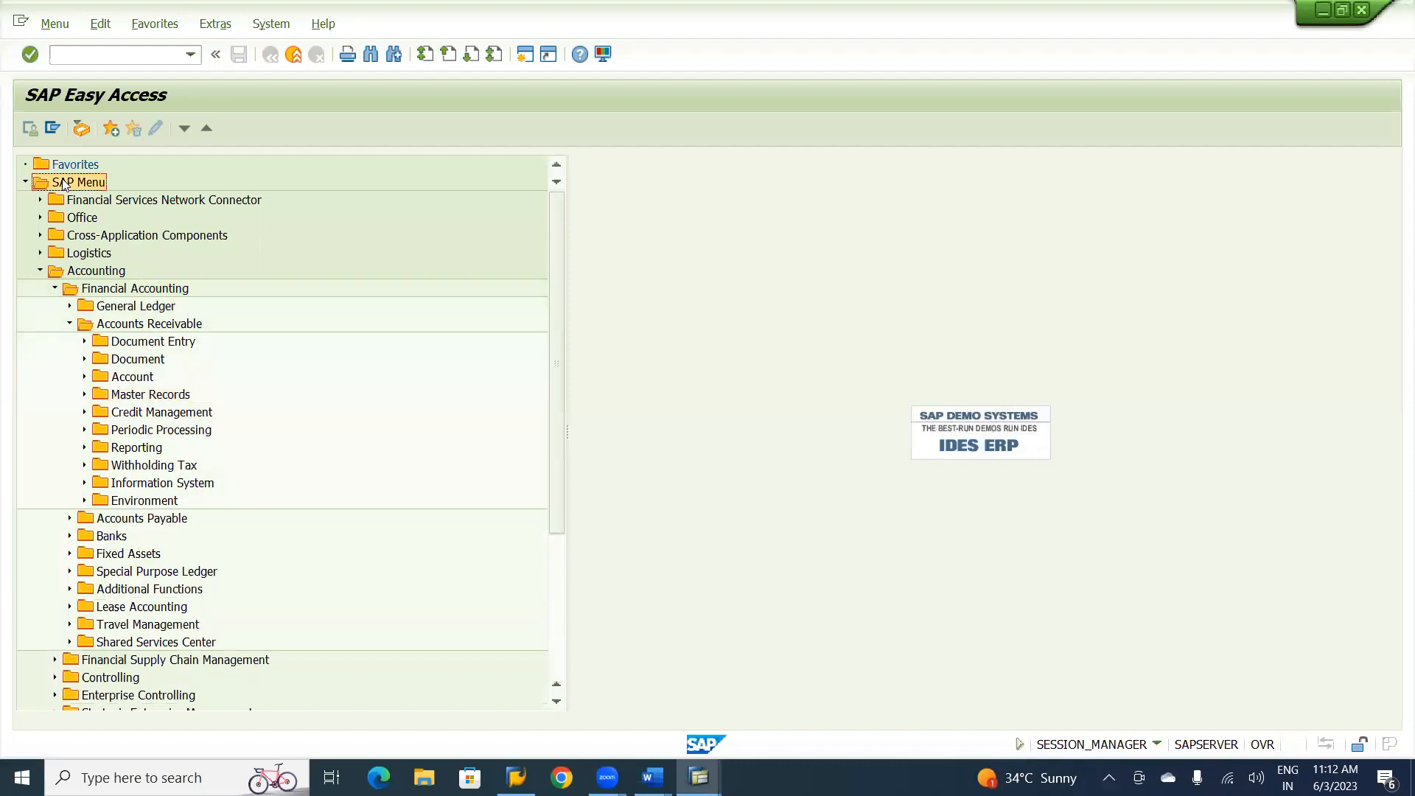
left_click(55, 289)
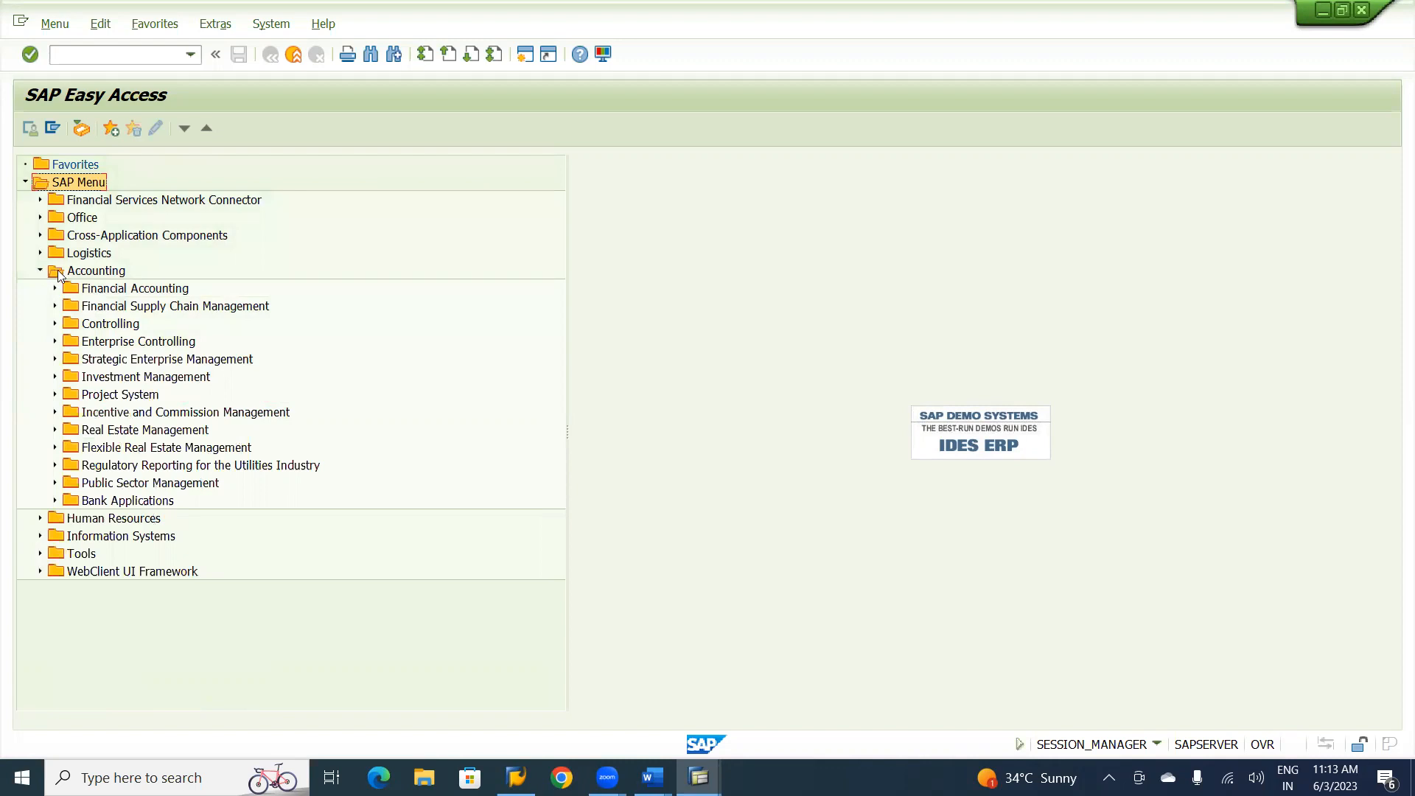
left_click(41, 271)
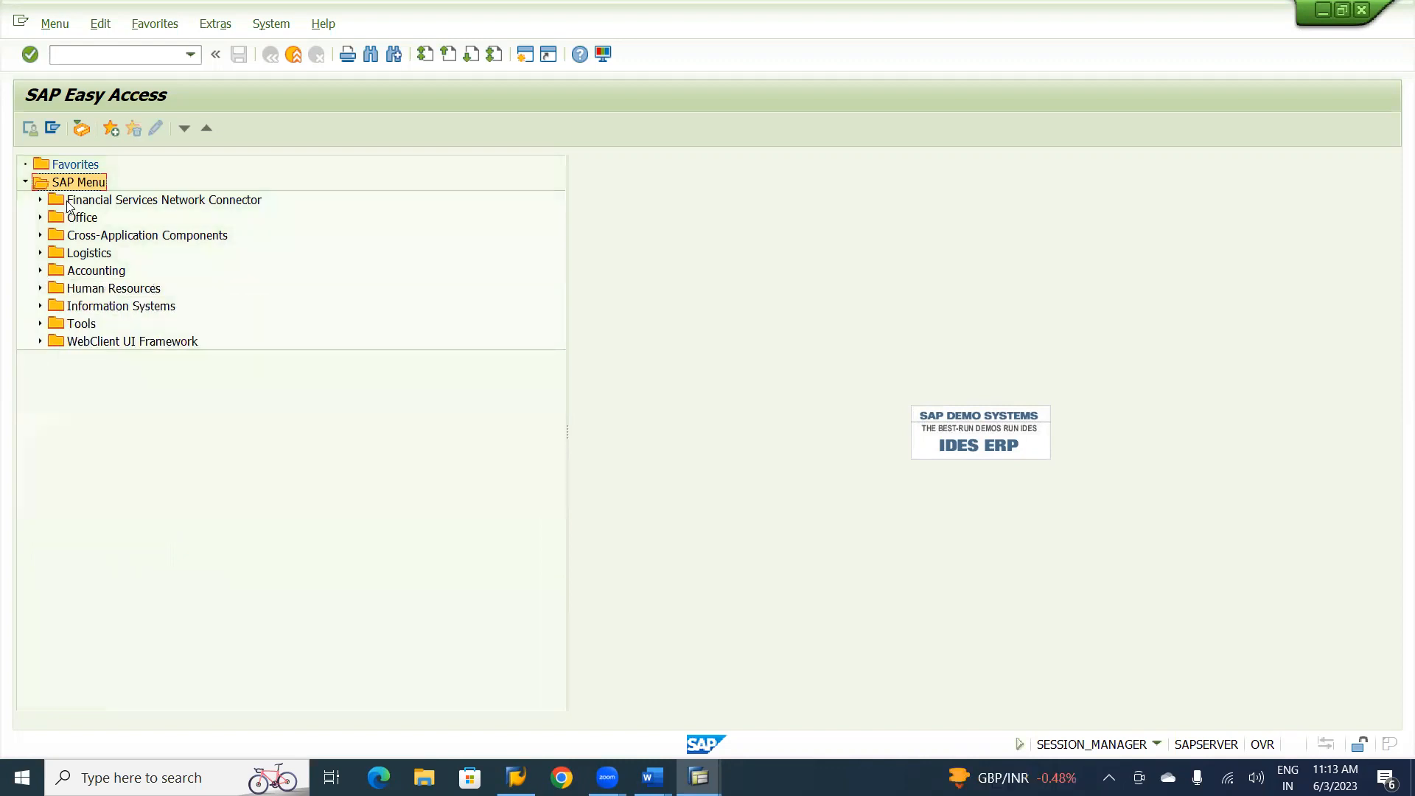
Expand Accounting, Financial Accounting, Accounts Receivable and Document Entry in the SAP tree and open transaction FB70 - Invoice.
left_click(40, 271)
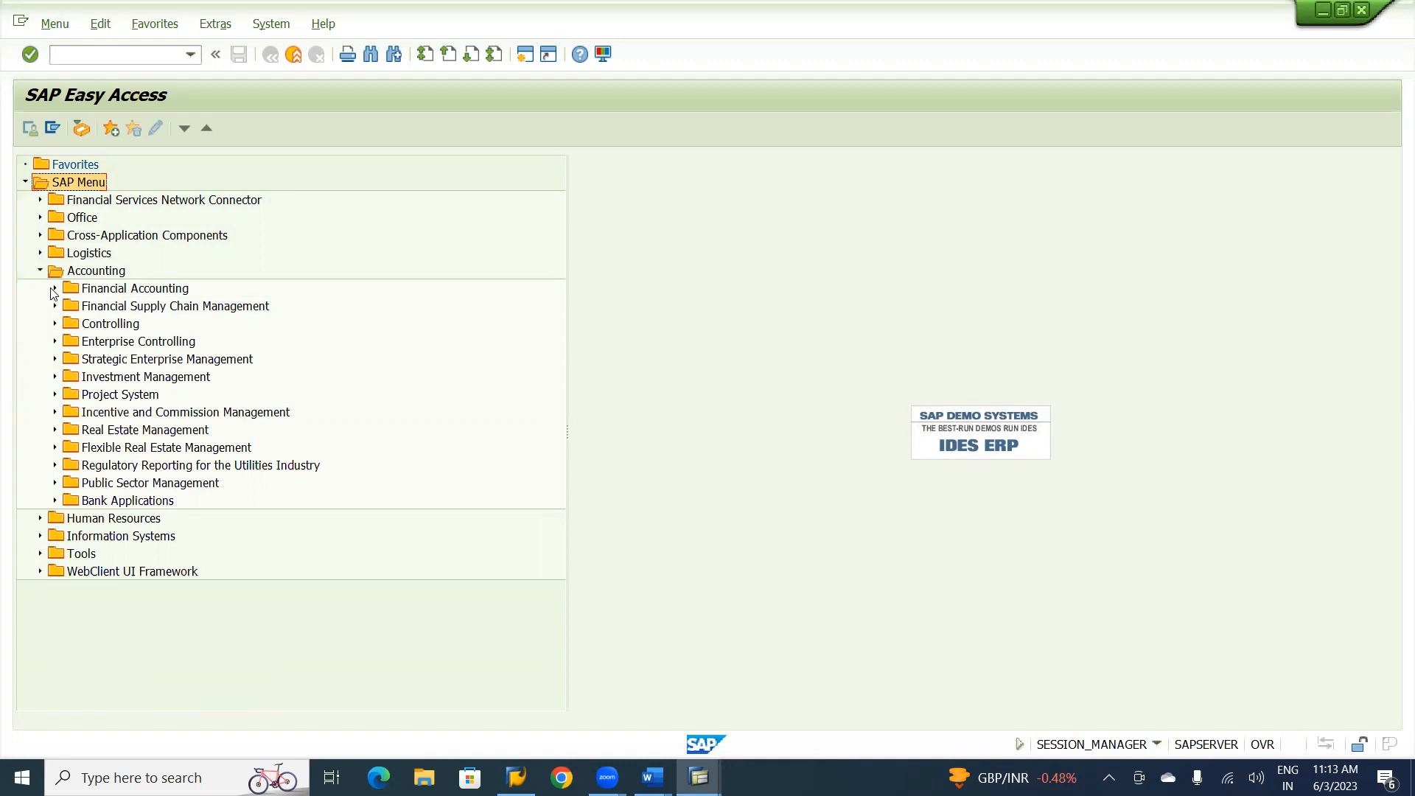
left_click(54, 289)
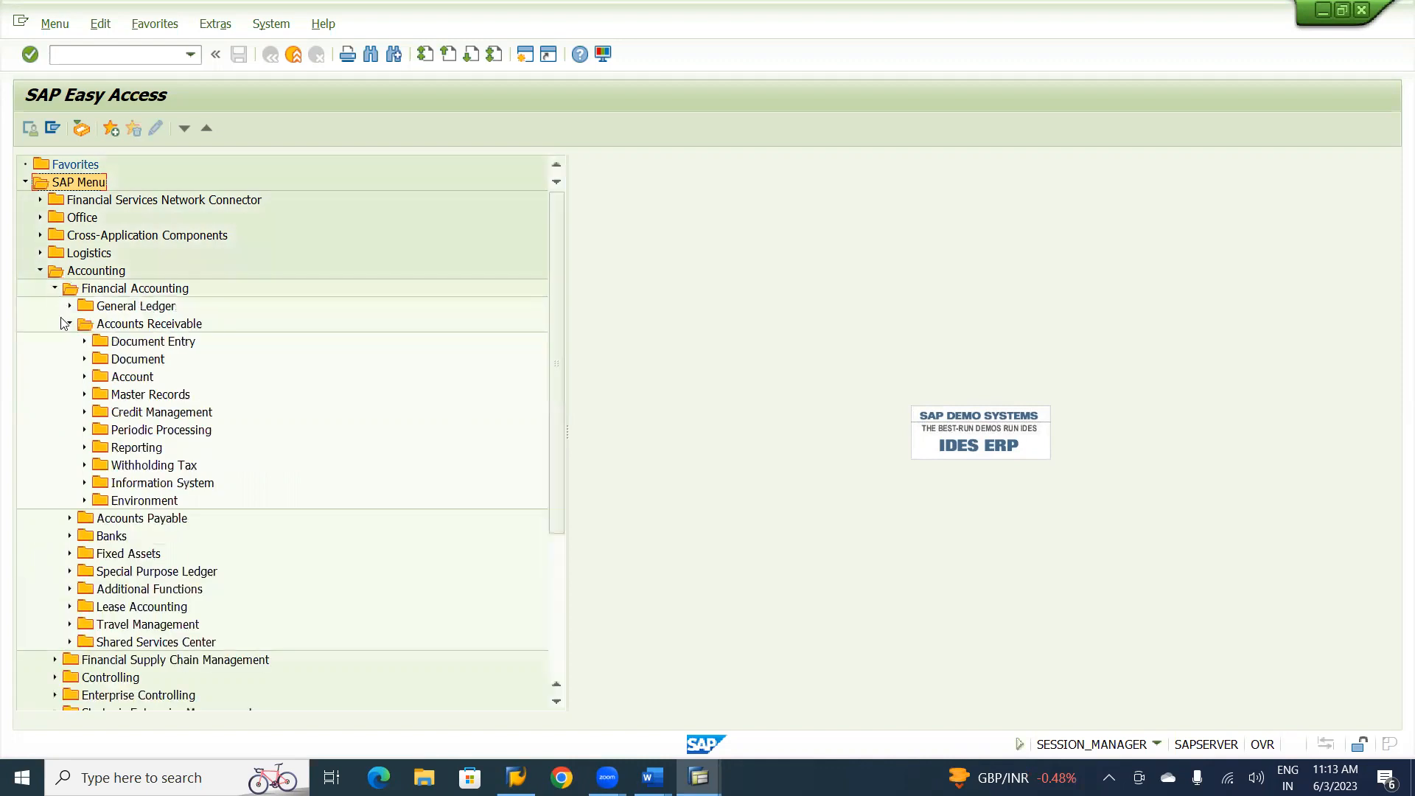
left_click(138, 329)
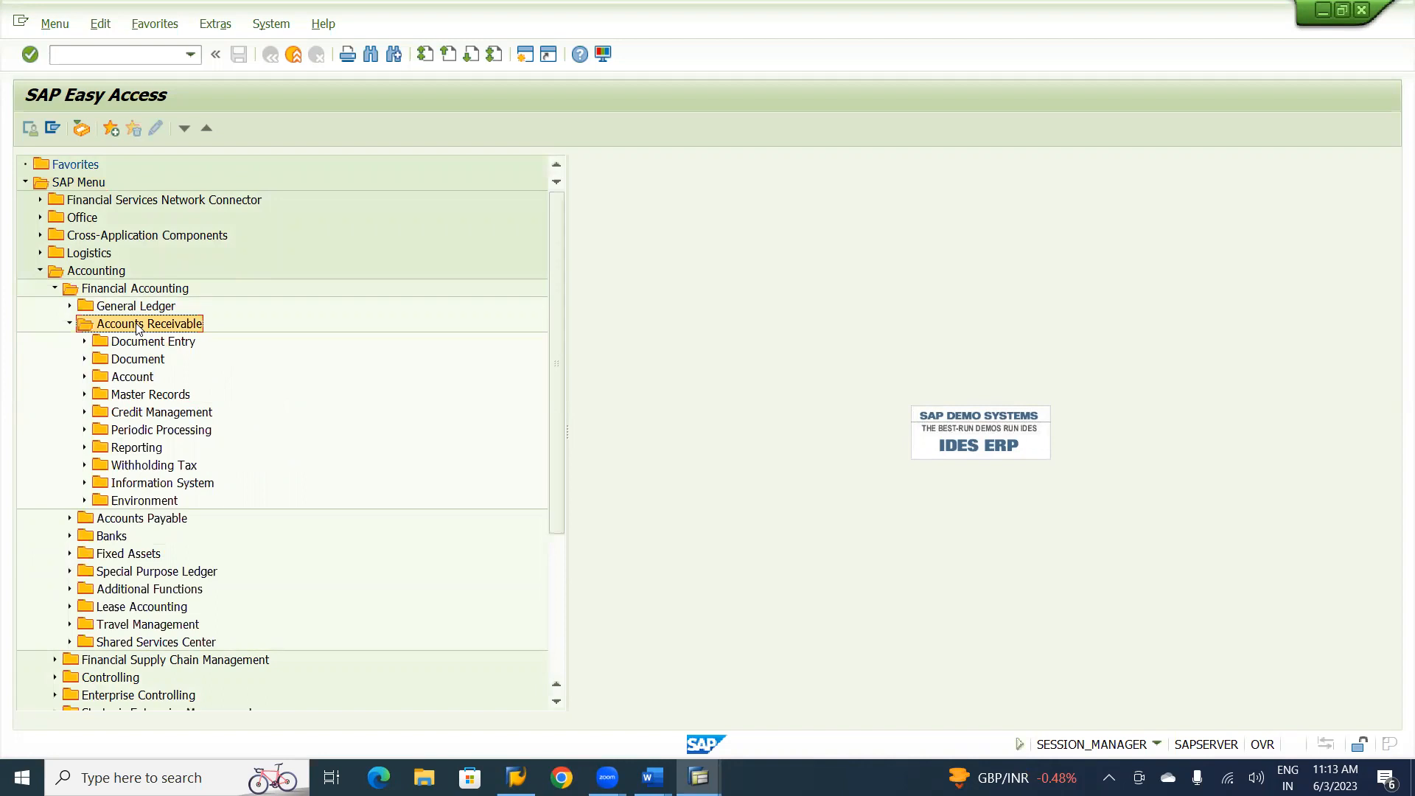
left_click(155, 291)
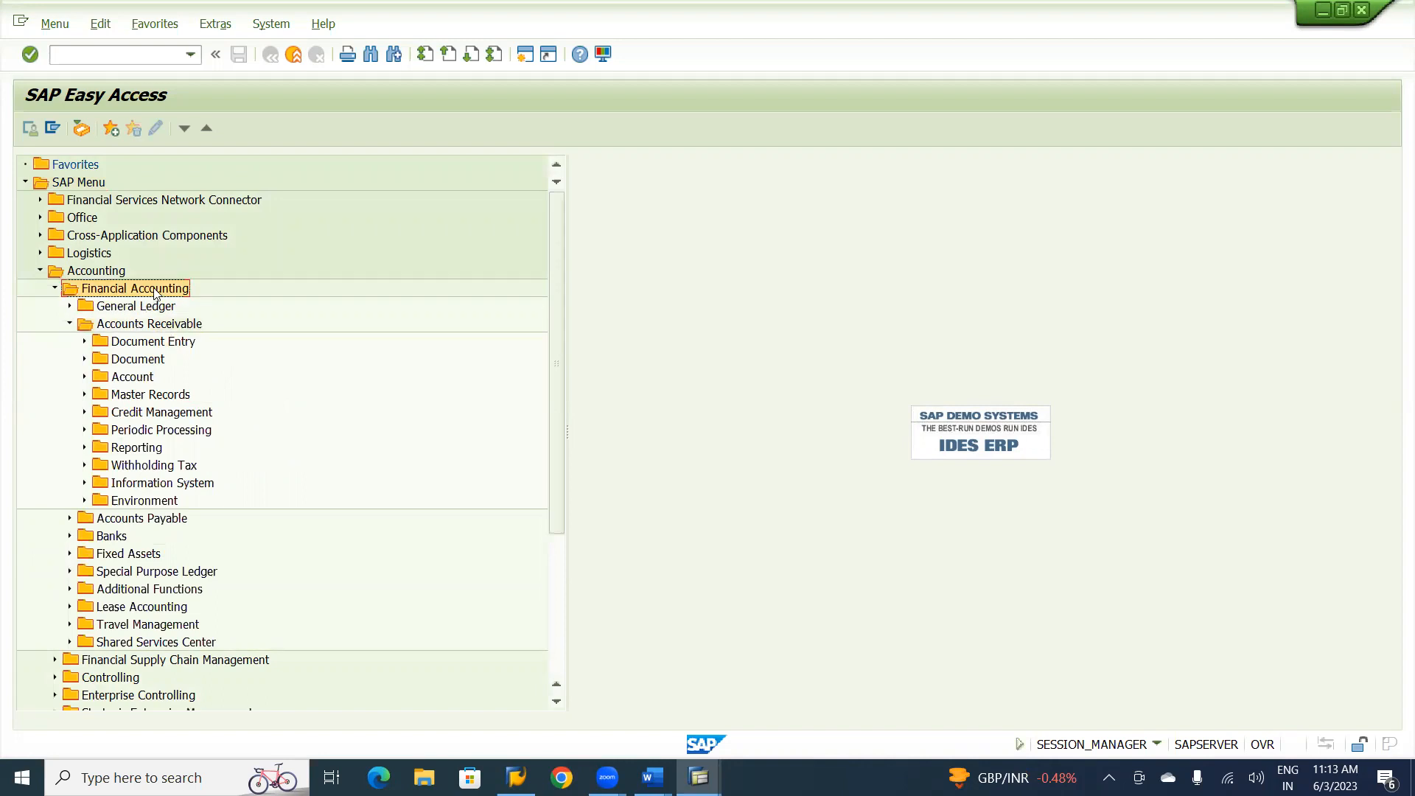
left_click(151, 326)
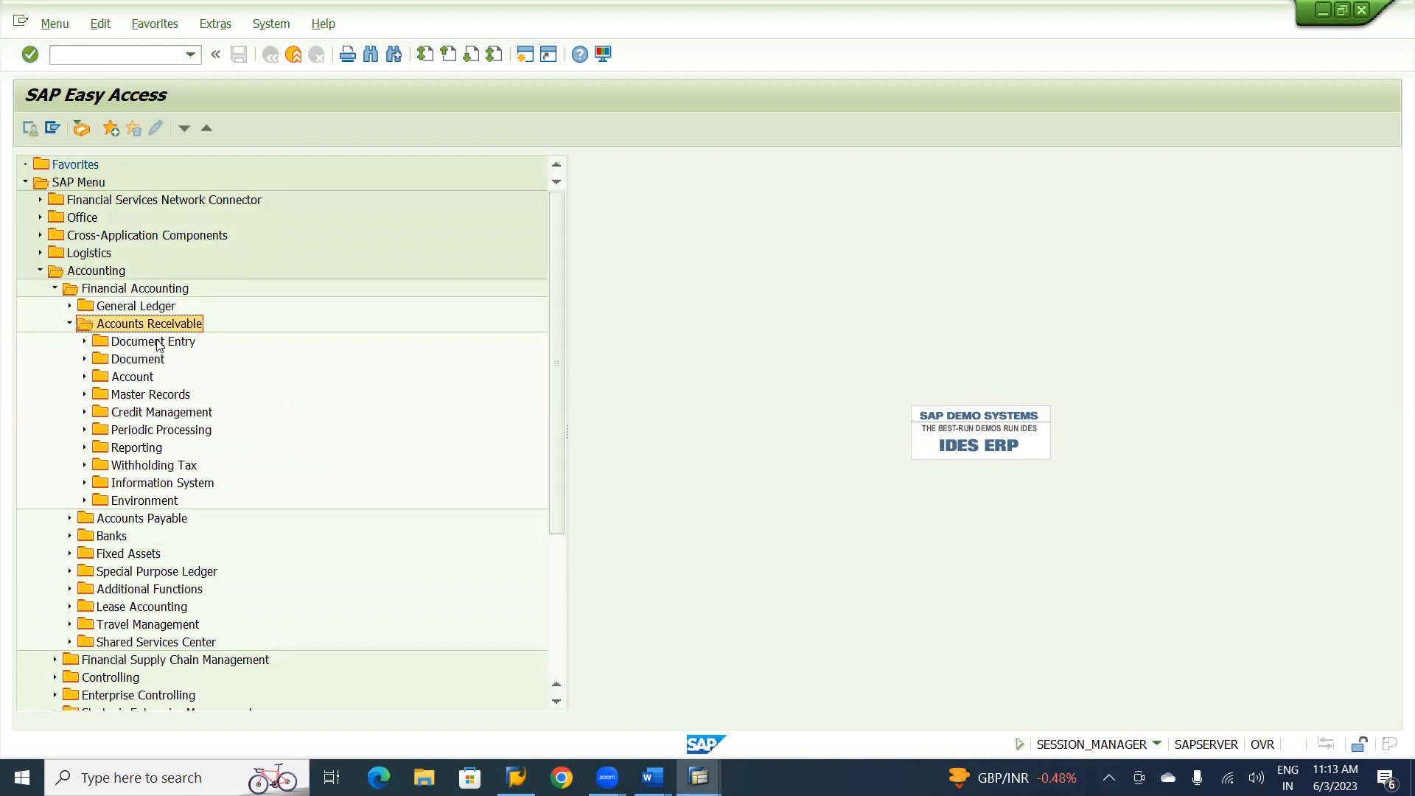
left_click(158, 343)
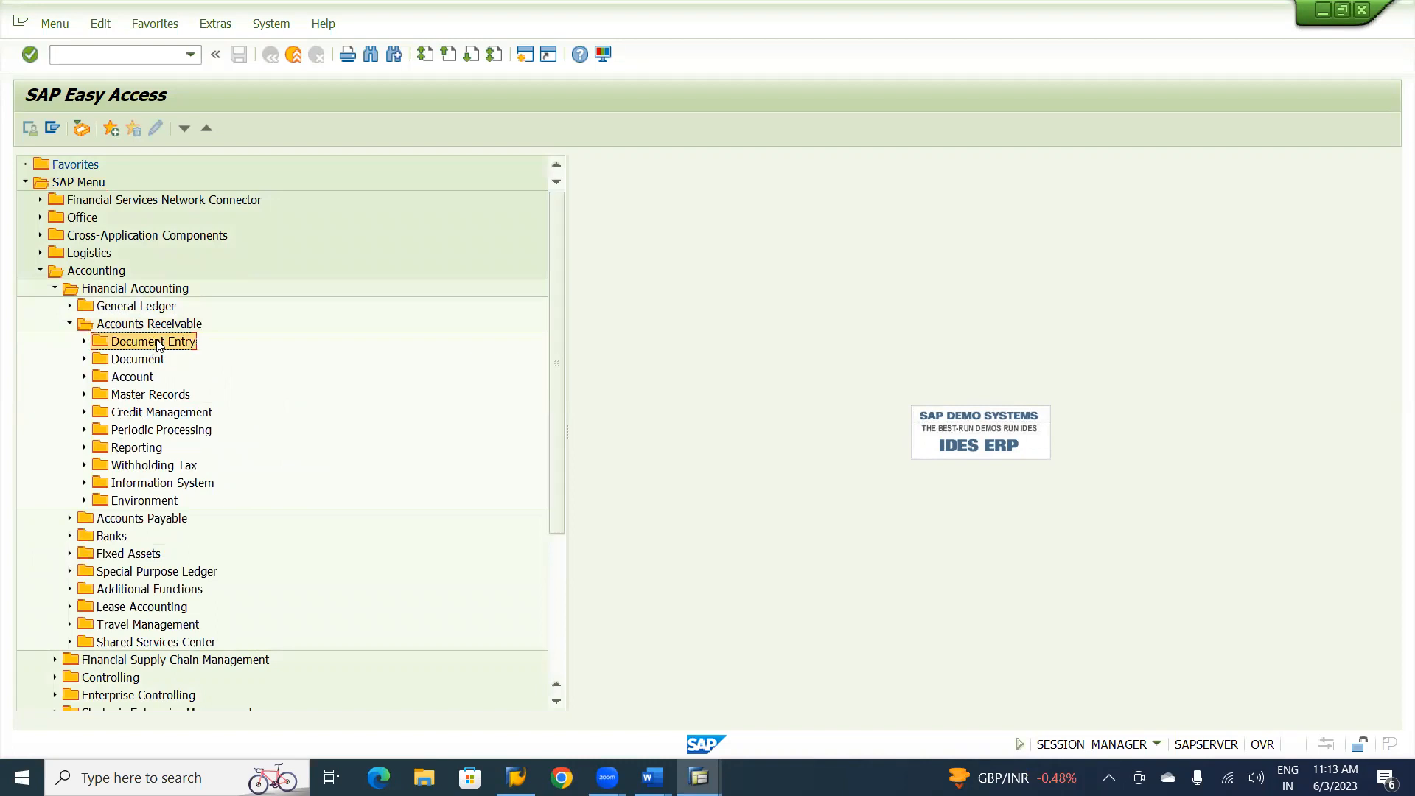
left_click(83, 343)
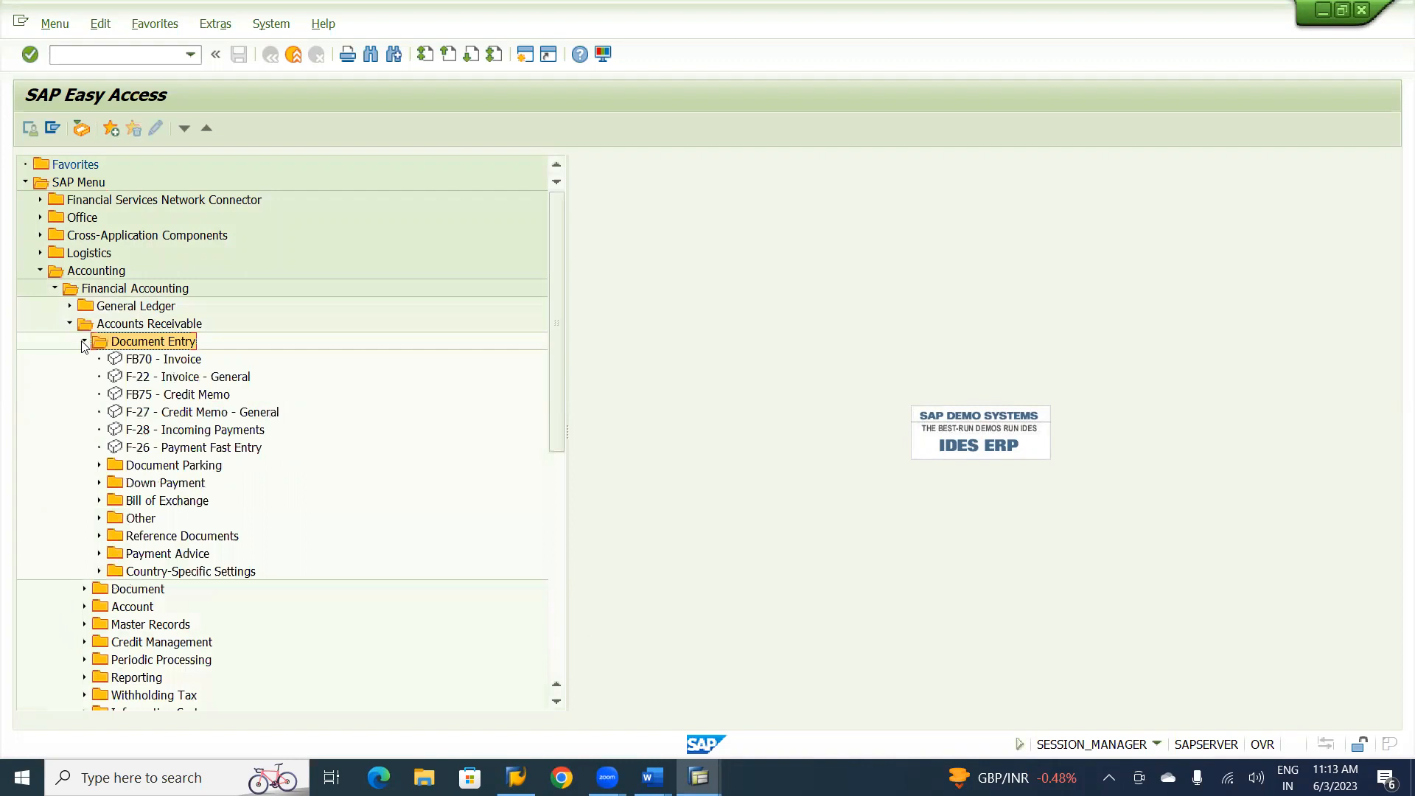
left_click(154, 362)
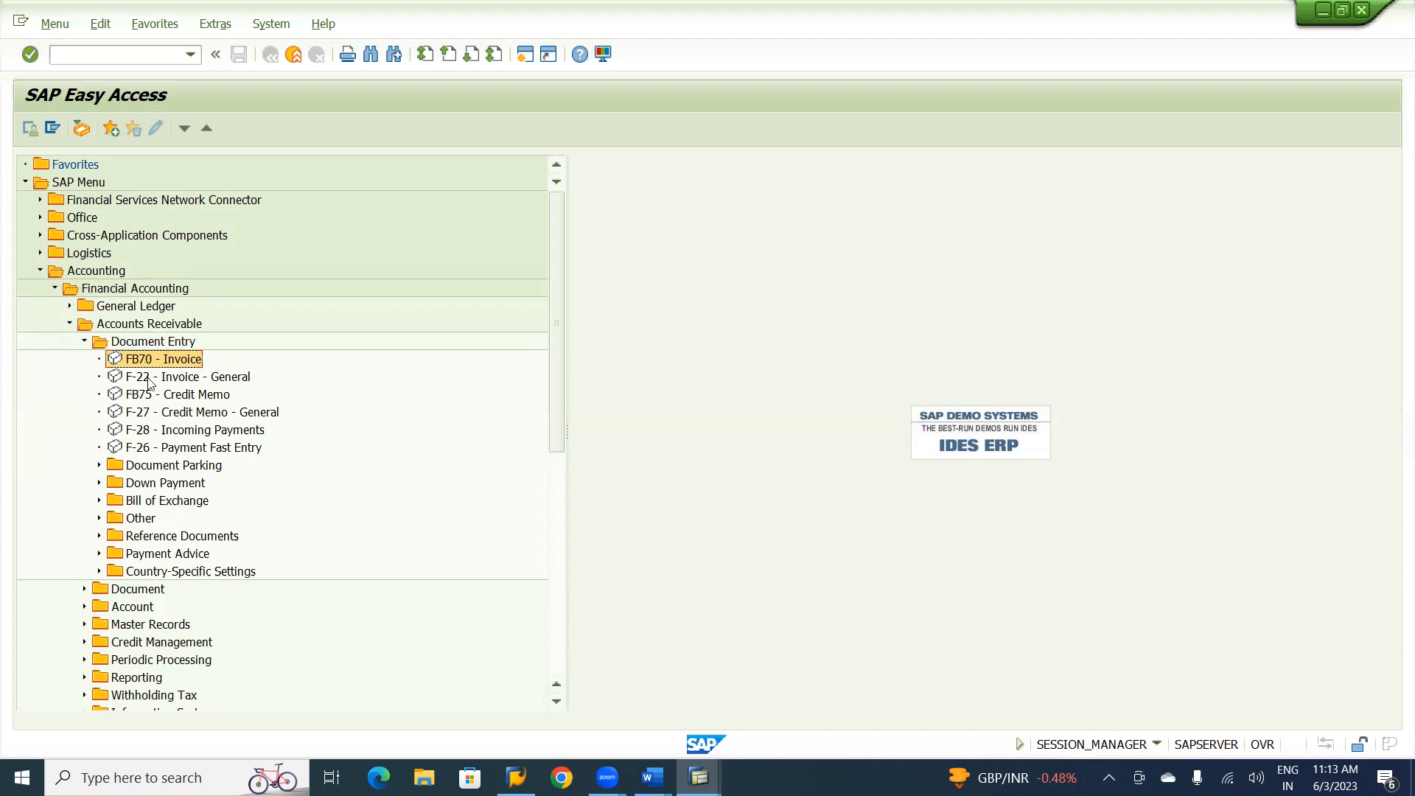
double_click(157, 361)
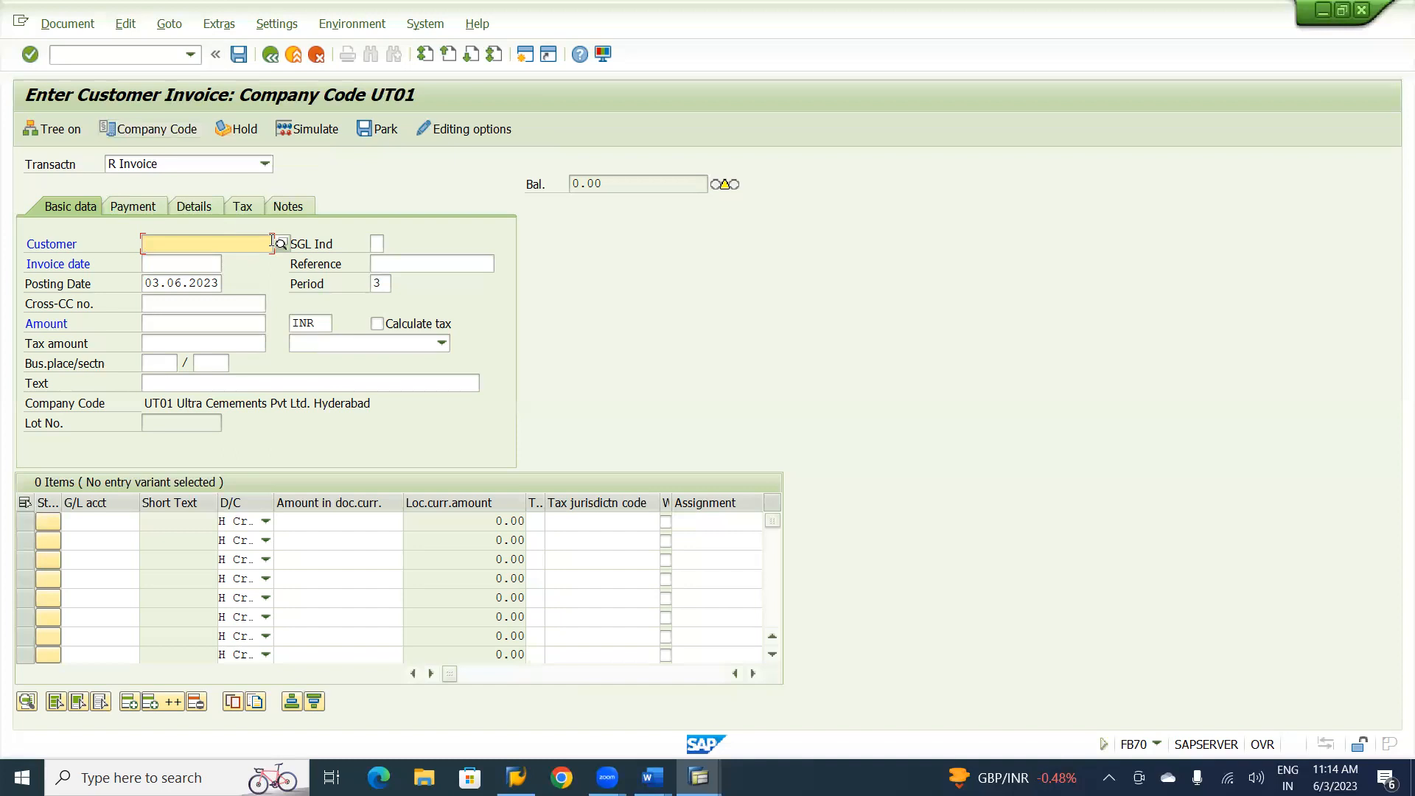
Search the customers by company code UT01 and choose the one with search term NCSL as the invoice customer.
left_click(282, 246)
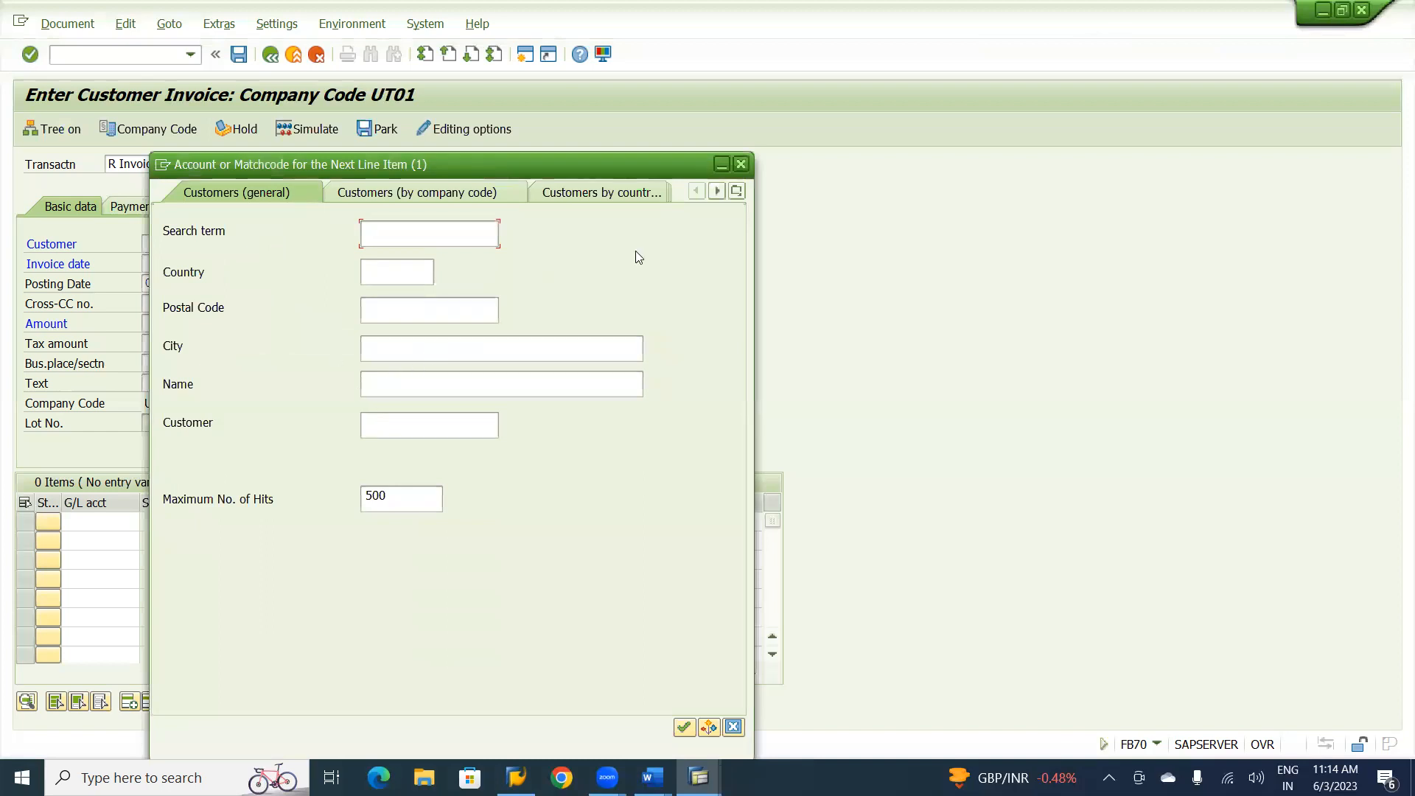
left_click(736, 191)
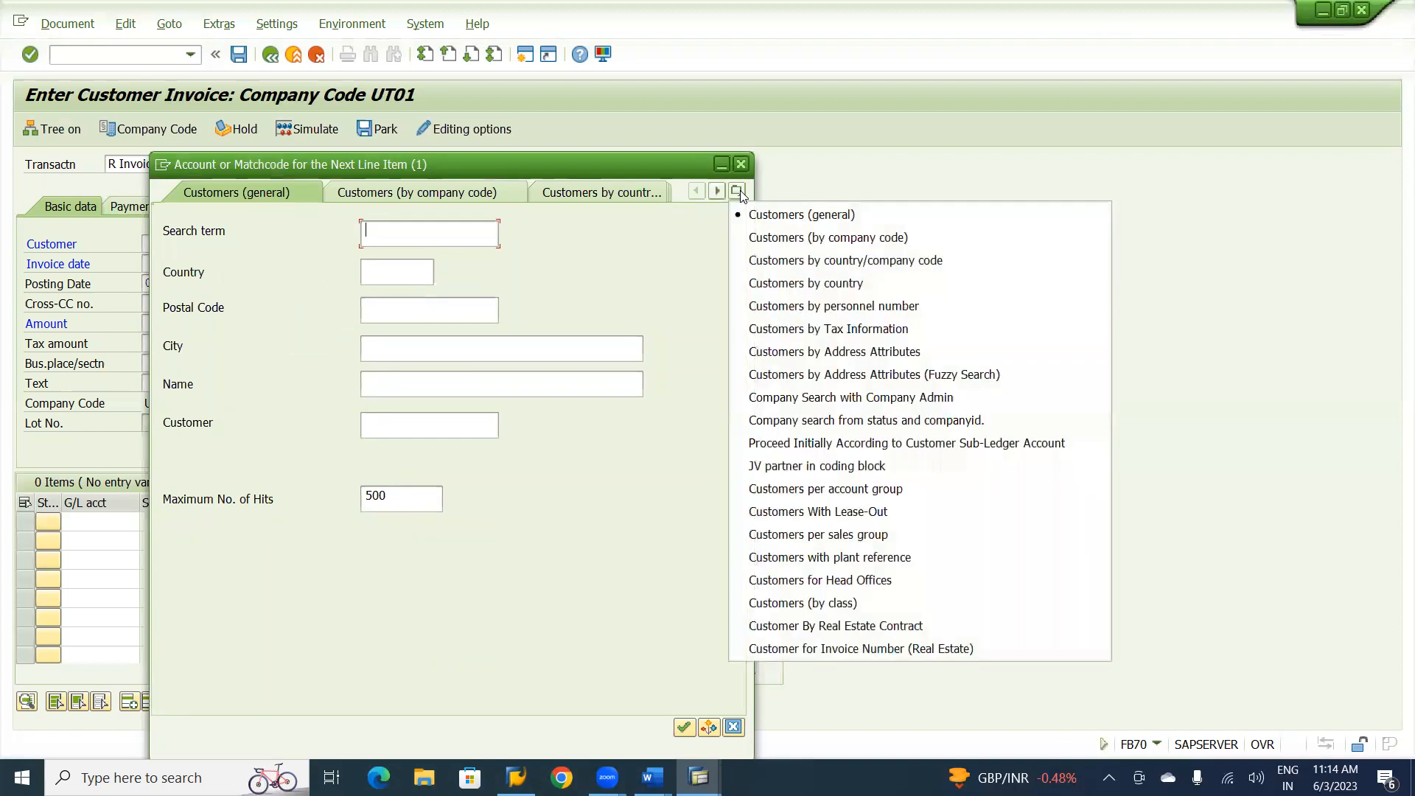
left_click(849, 237)
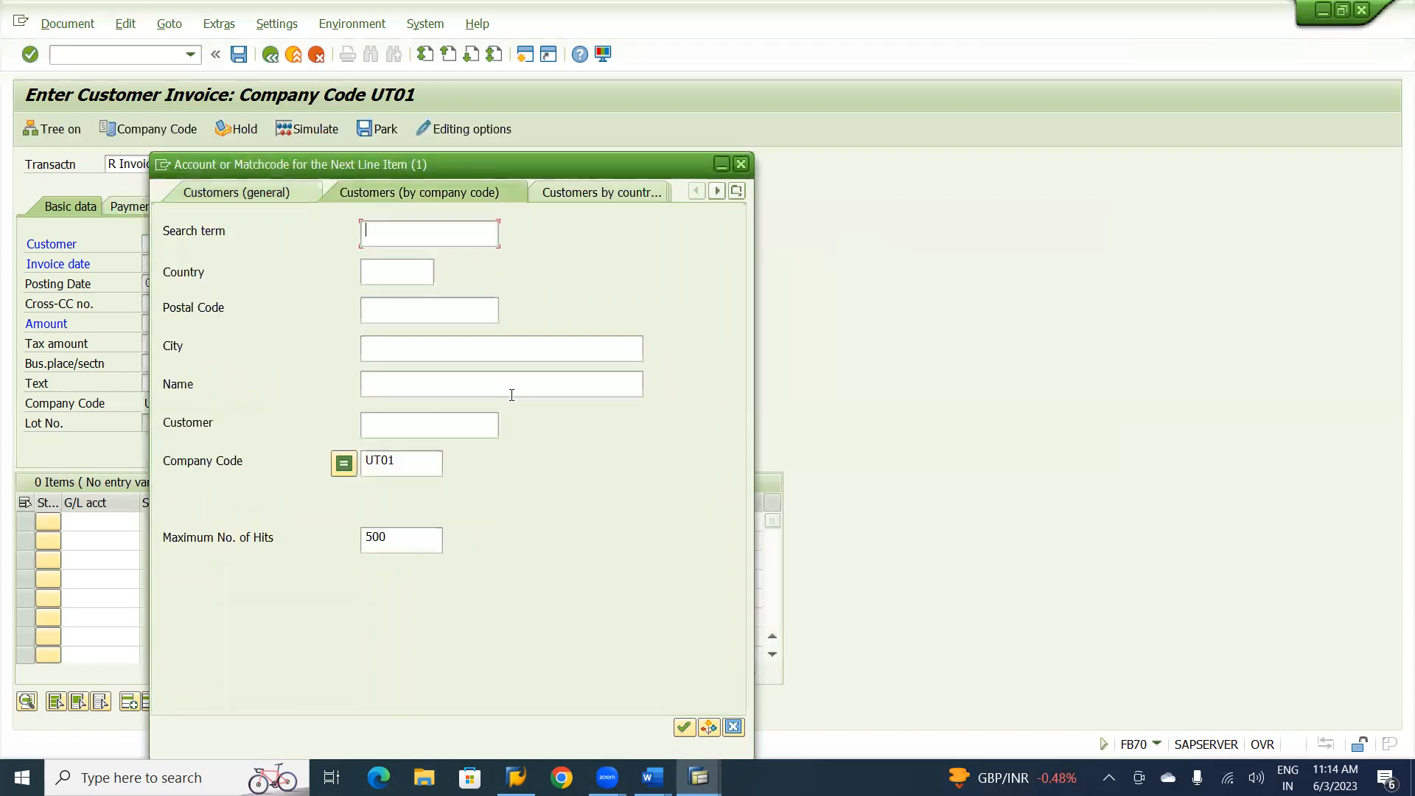
key("Return")
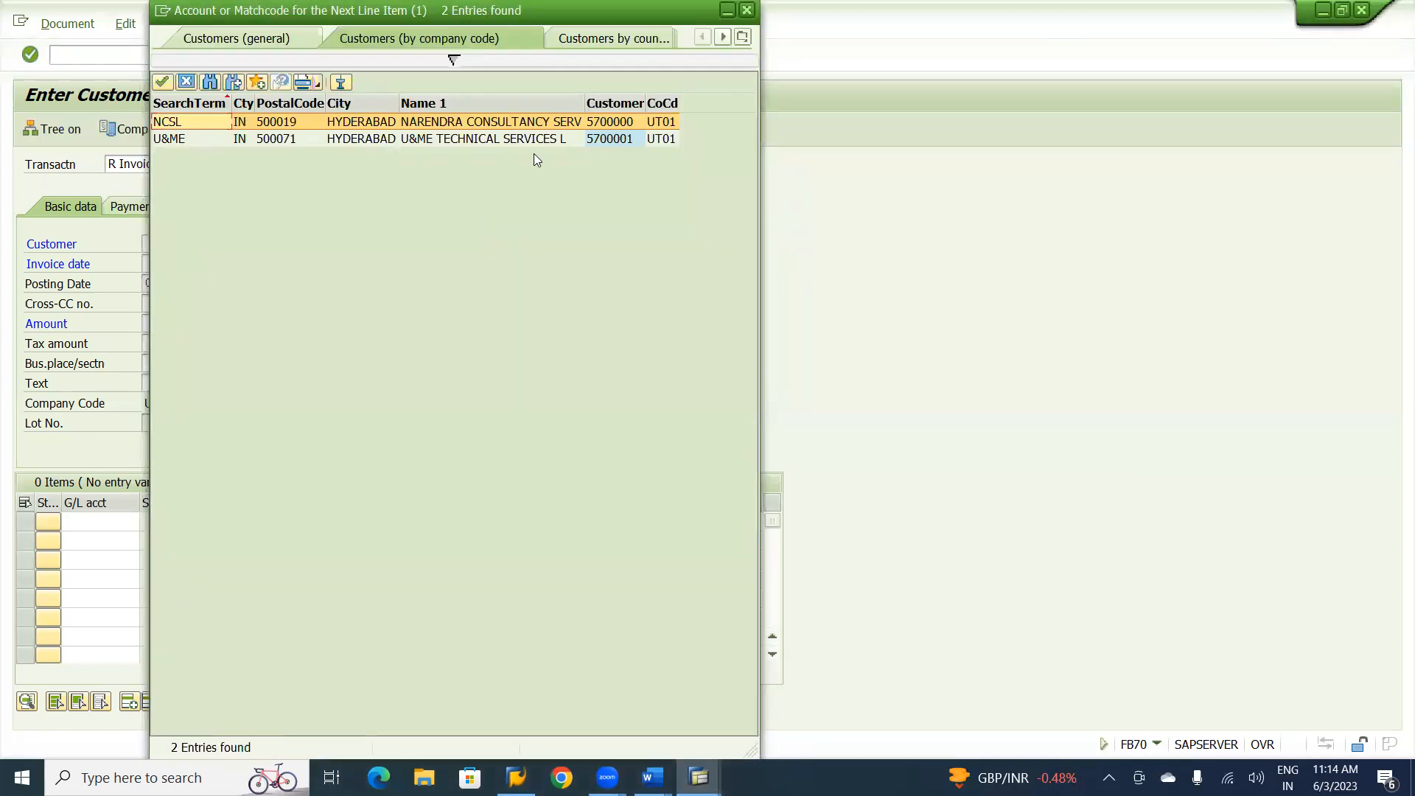
double_click(488, 121)
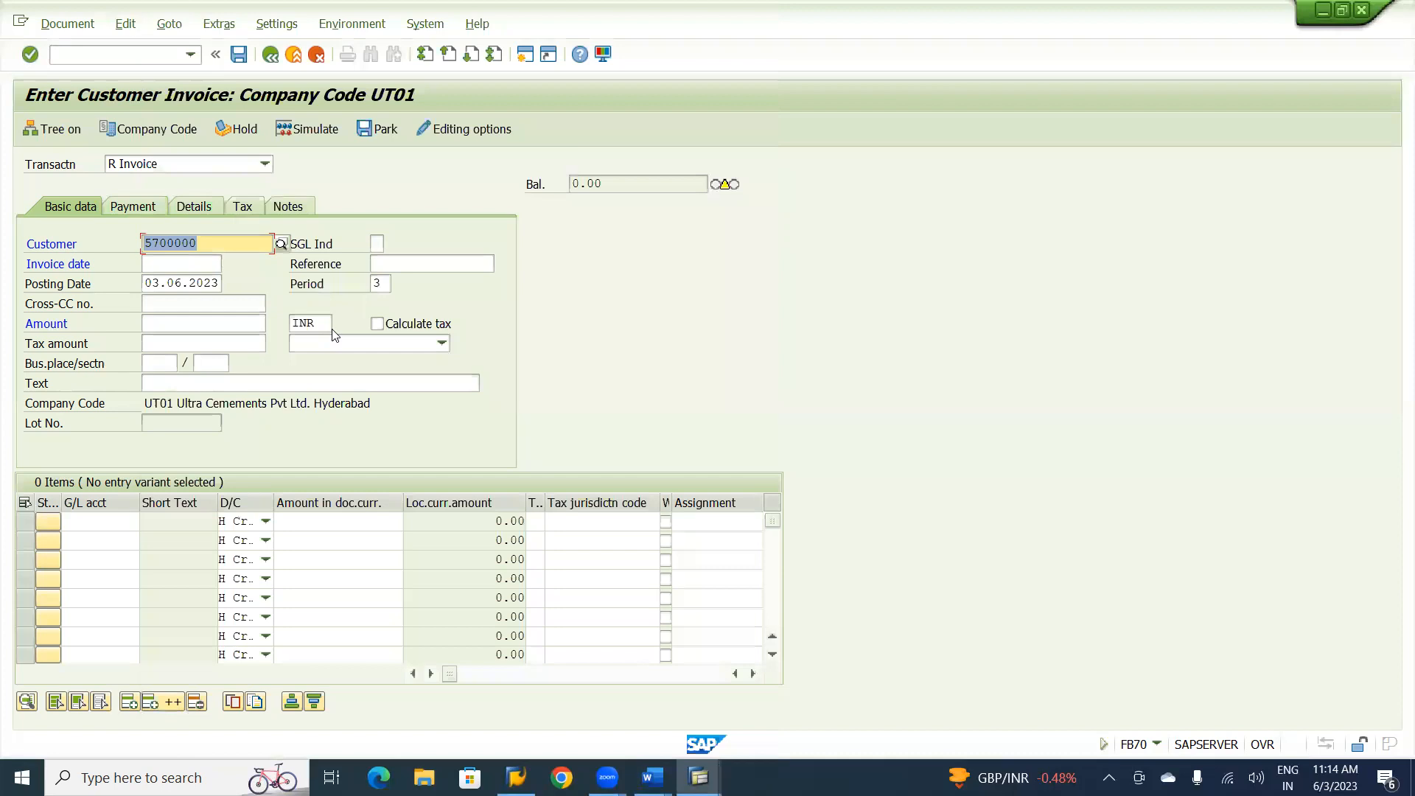
Set the invoice date to 03.06.2023 from the calendar.
left_click(188, 264)
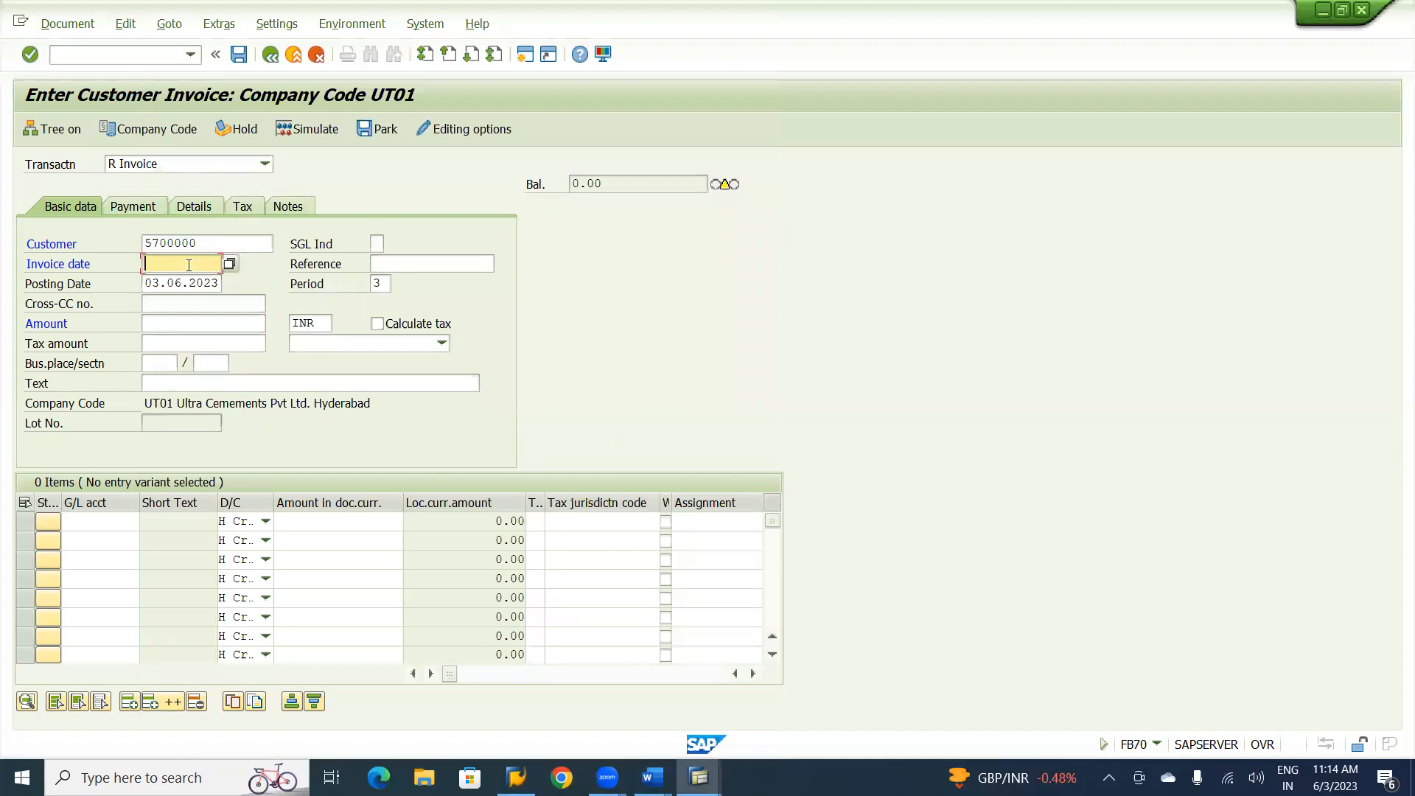
key("F4")
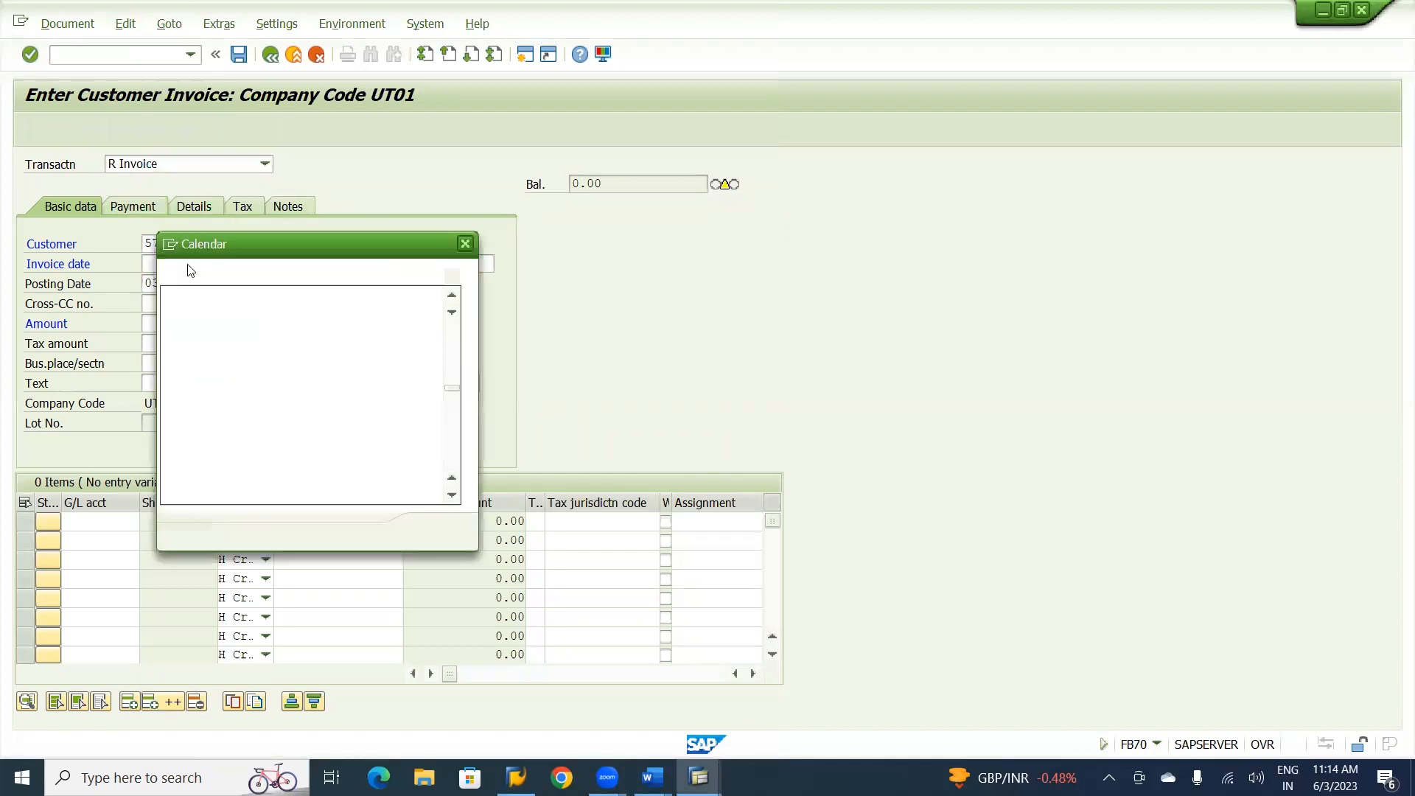
key("Return")
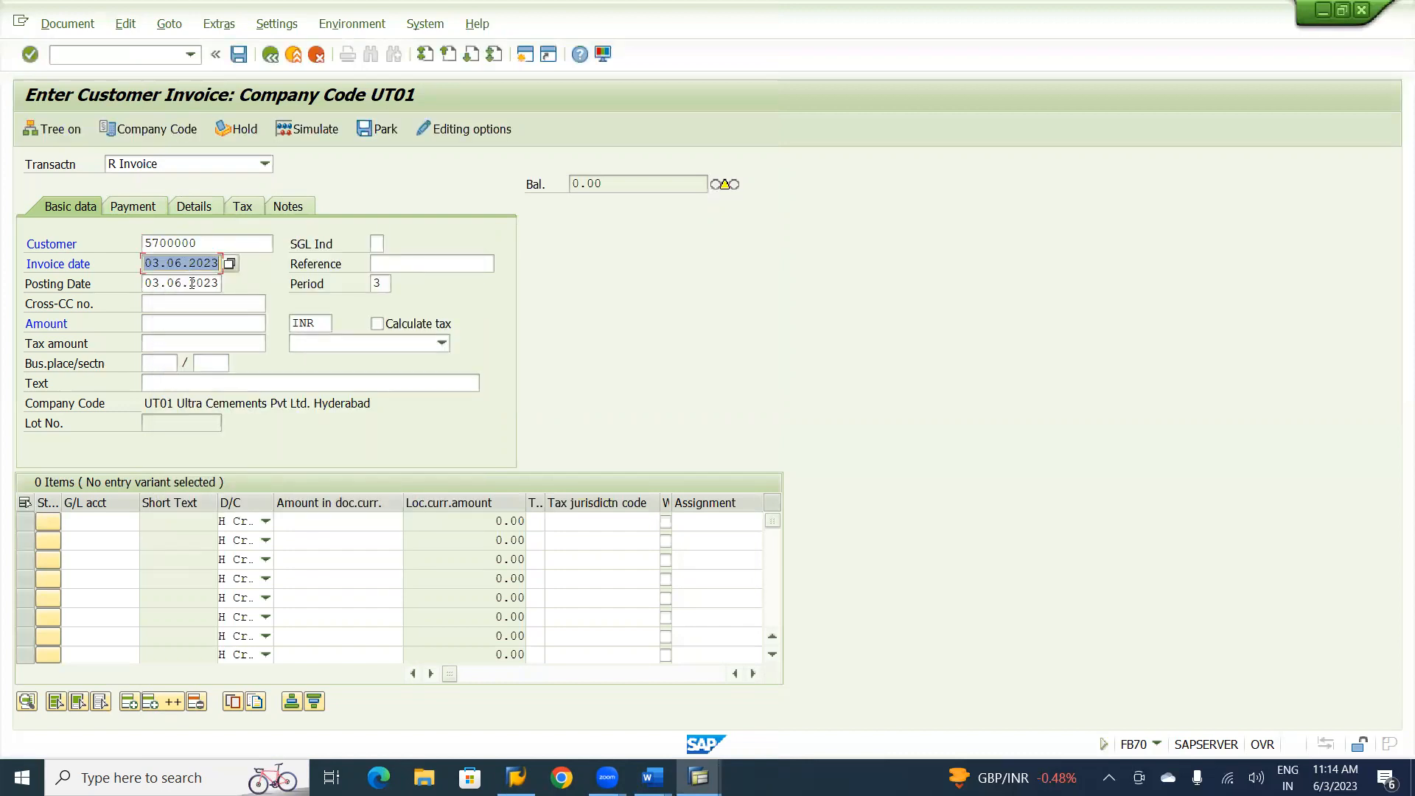
Change the invoice date to 02.06.2023 and enter AR-01 as the reference.
left_click(160, 266)
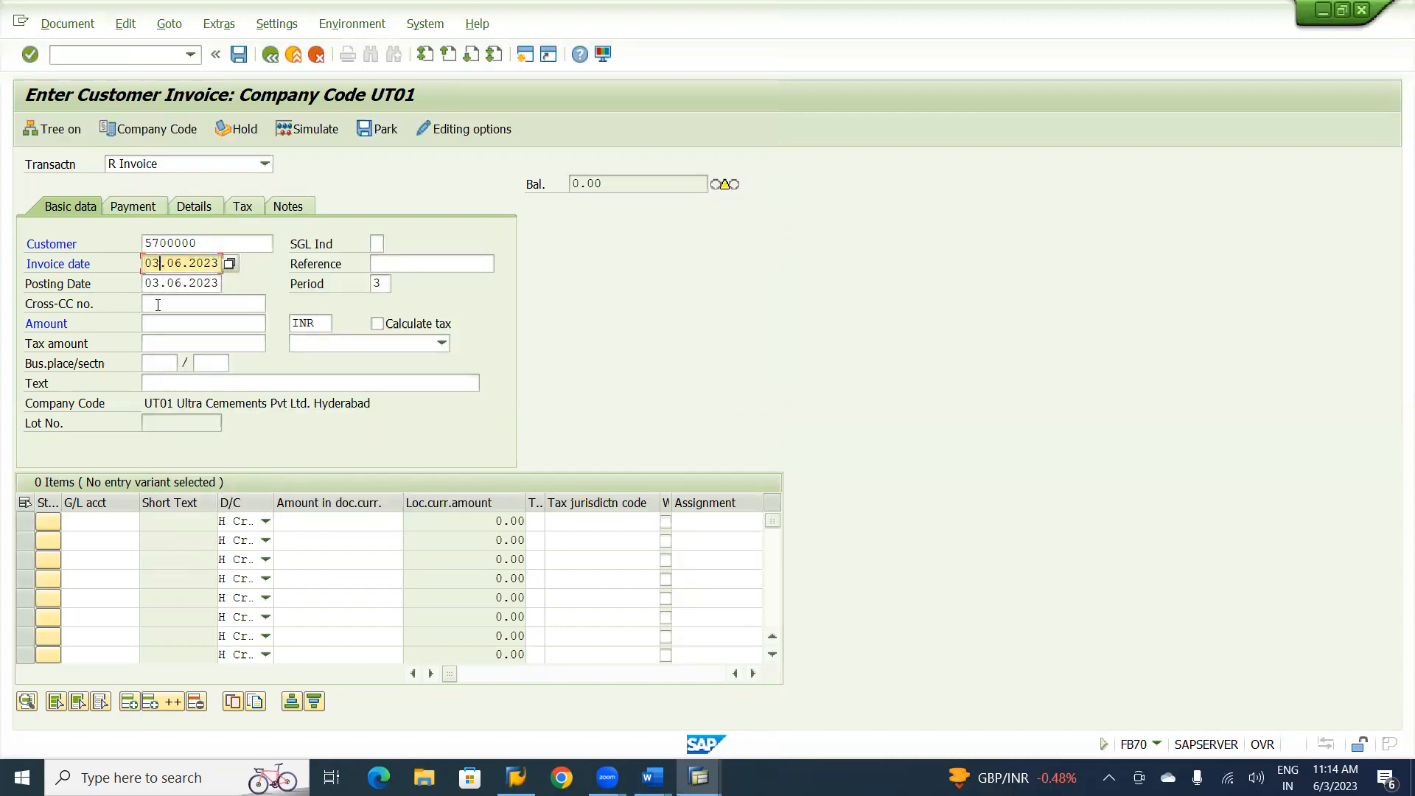
key("BackSpace")
type("2")
left_click(377, 262)
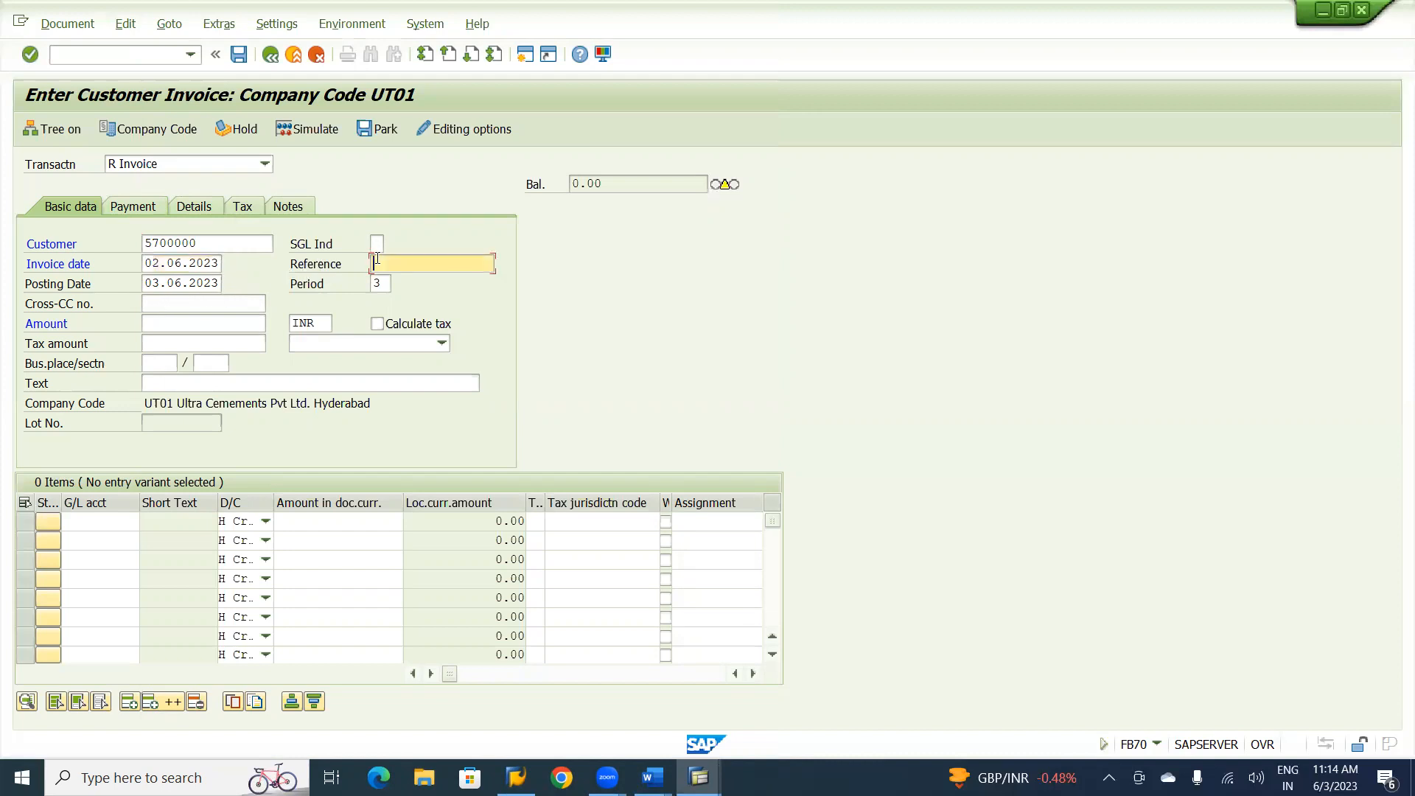
type("AR-01")
left_click(180, 320)
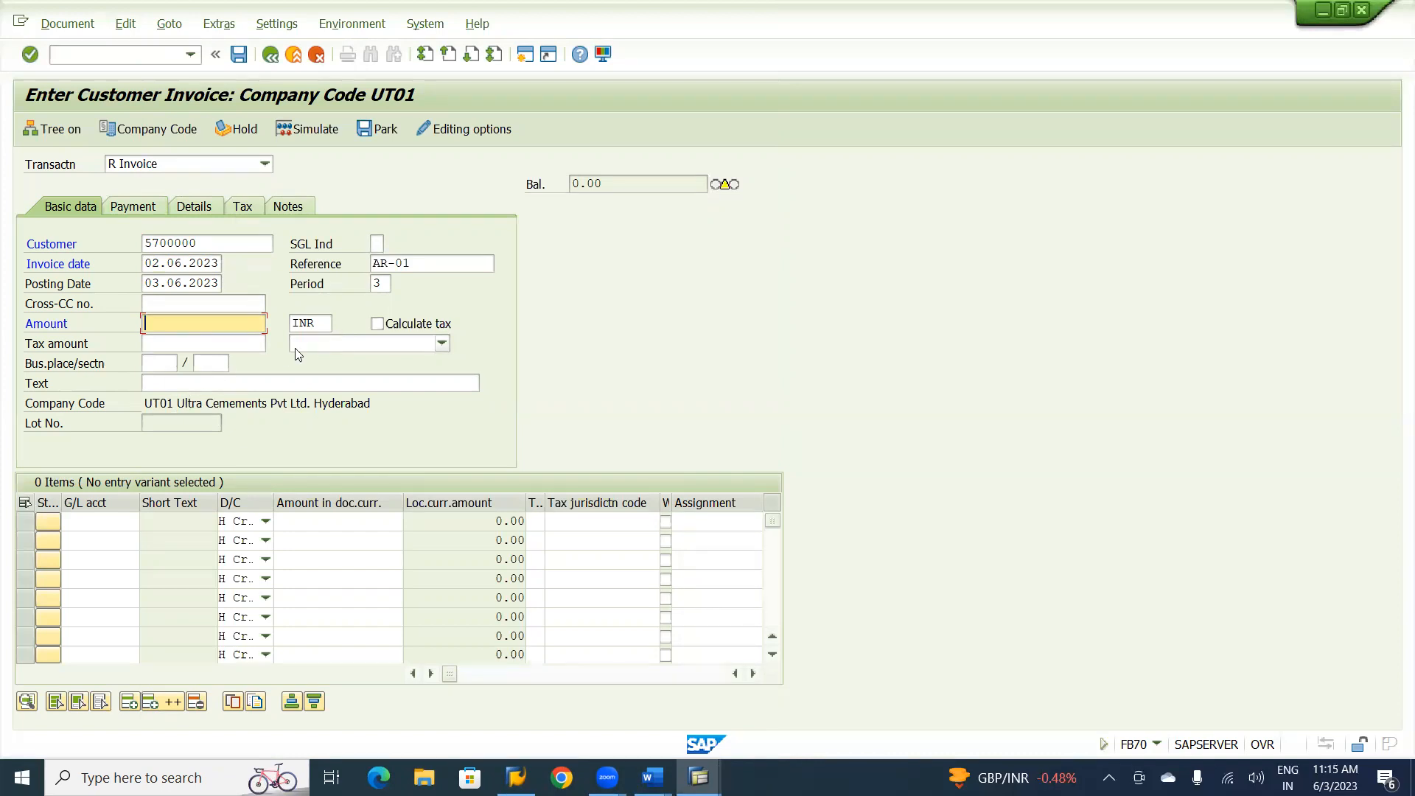
Add a credit line item for G/L account 320100 (Consultancy Charges) with amount 100000, accepting the due date warning.
left_click(94, 523)
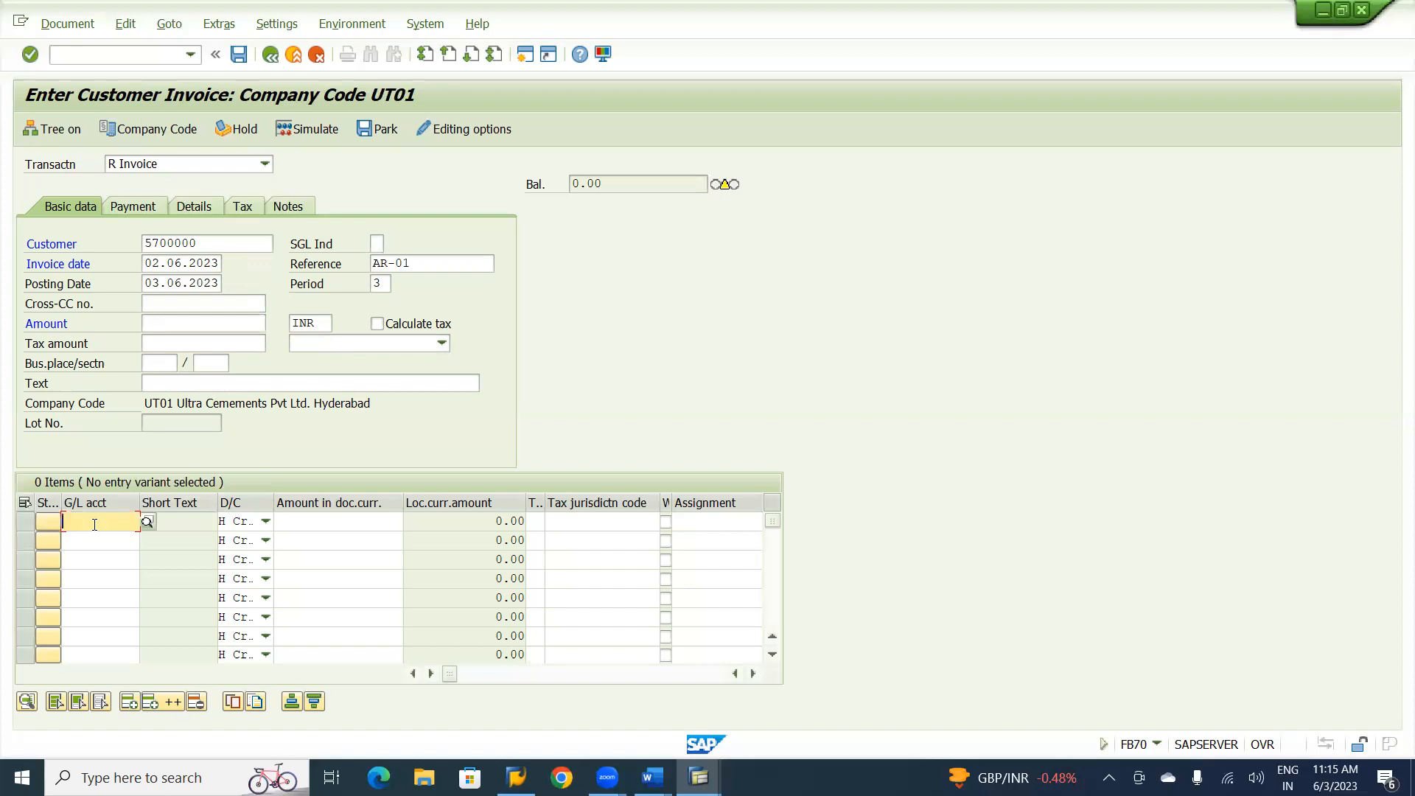
type("320")
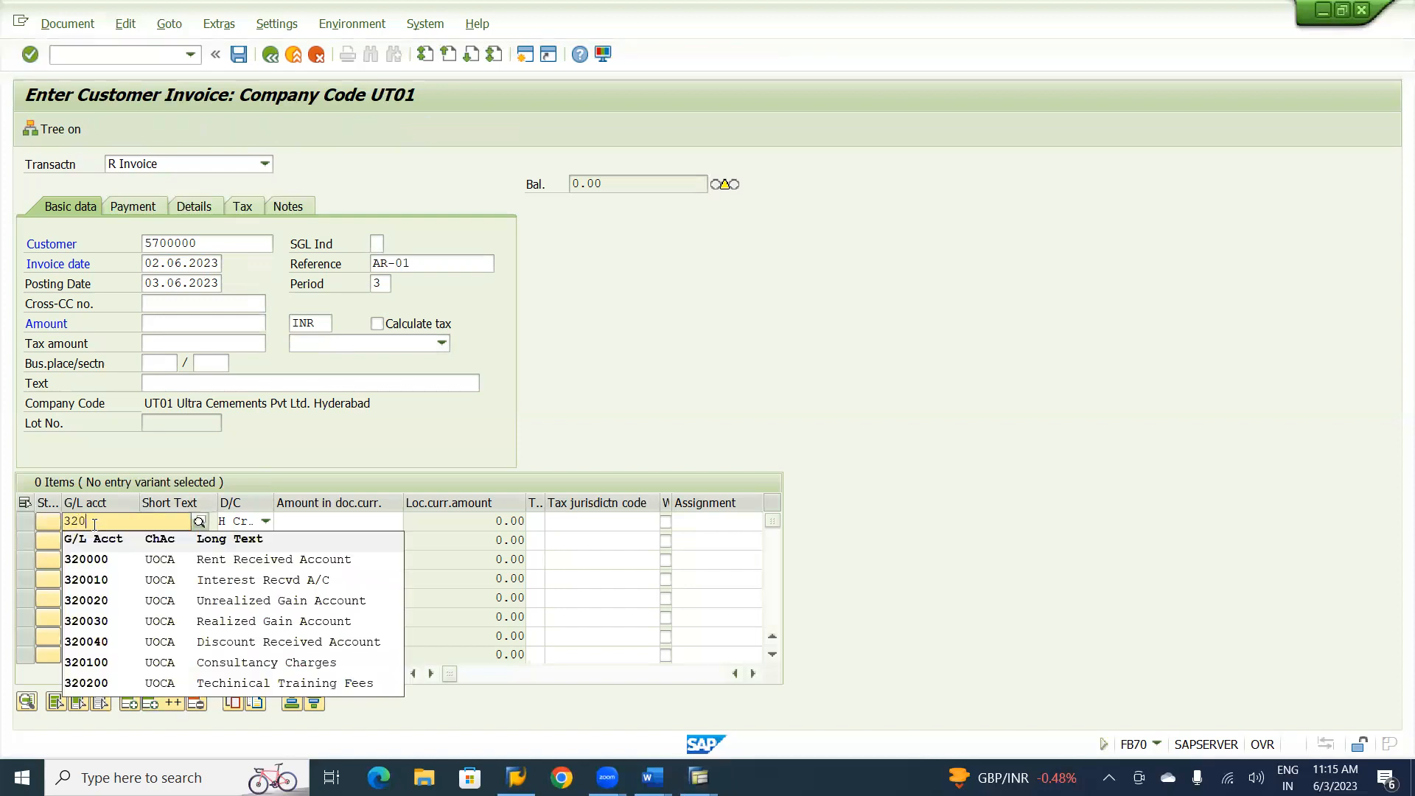
type("100")
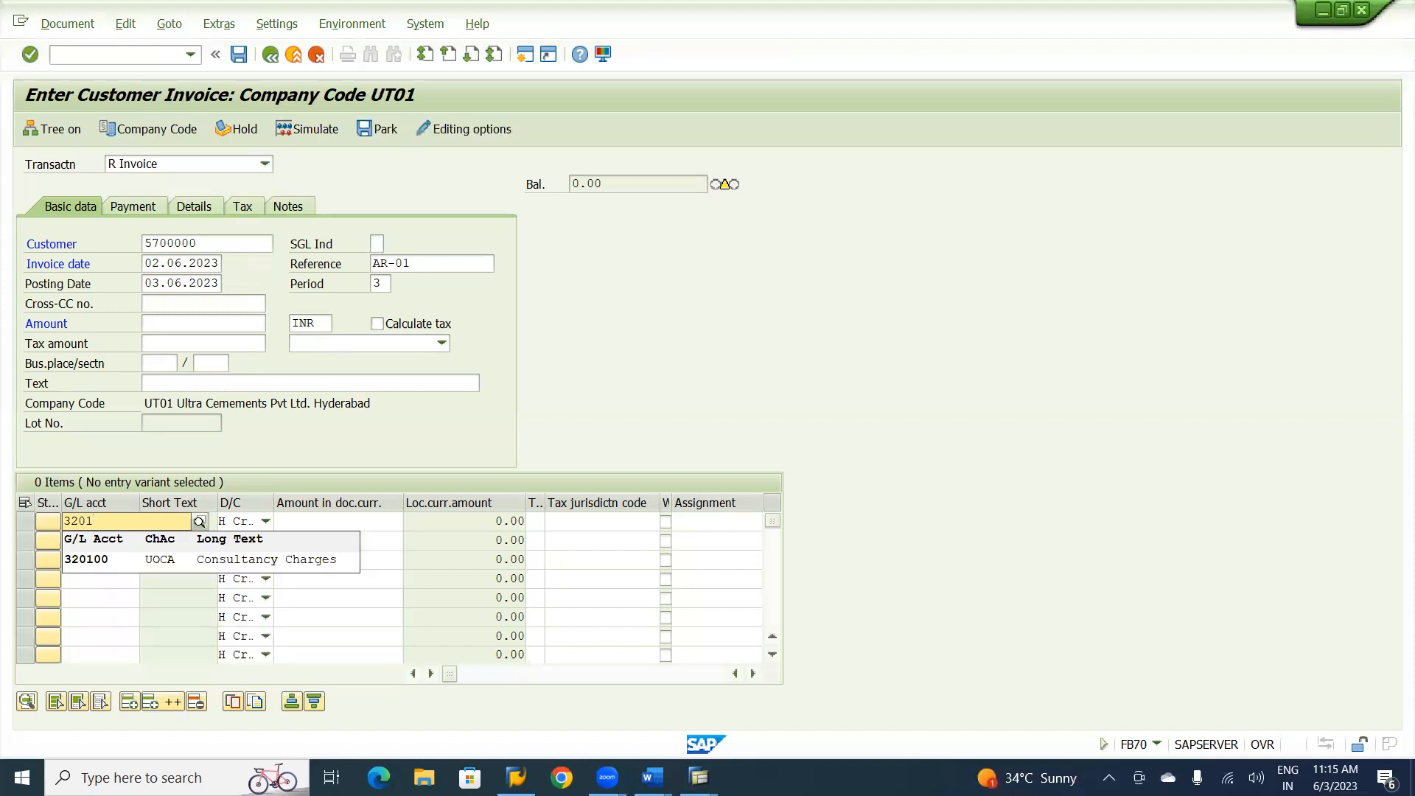
left_click(367, 518)
type("100000")
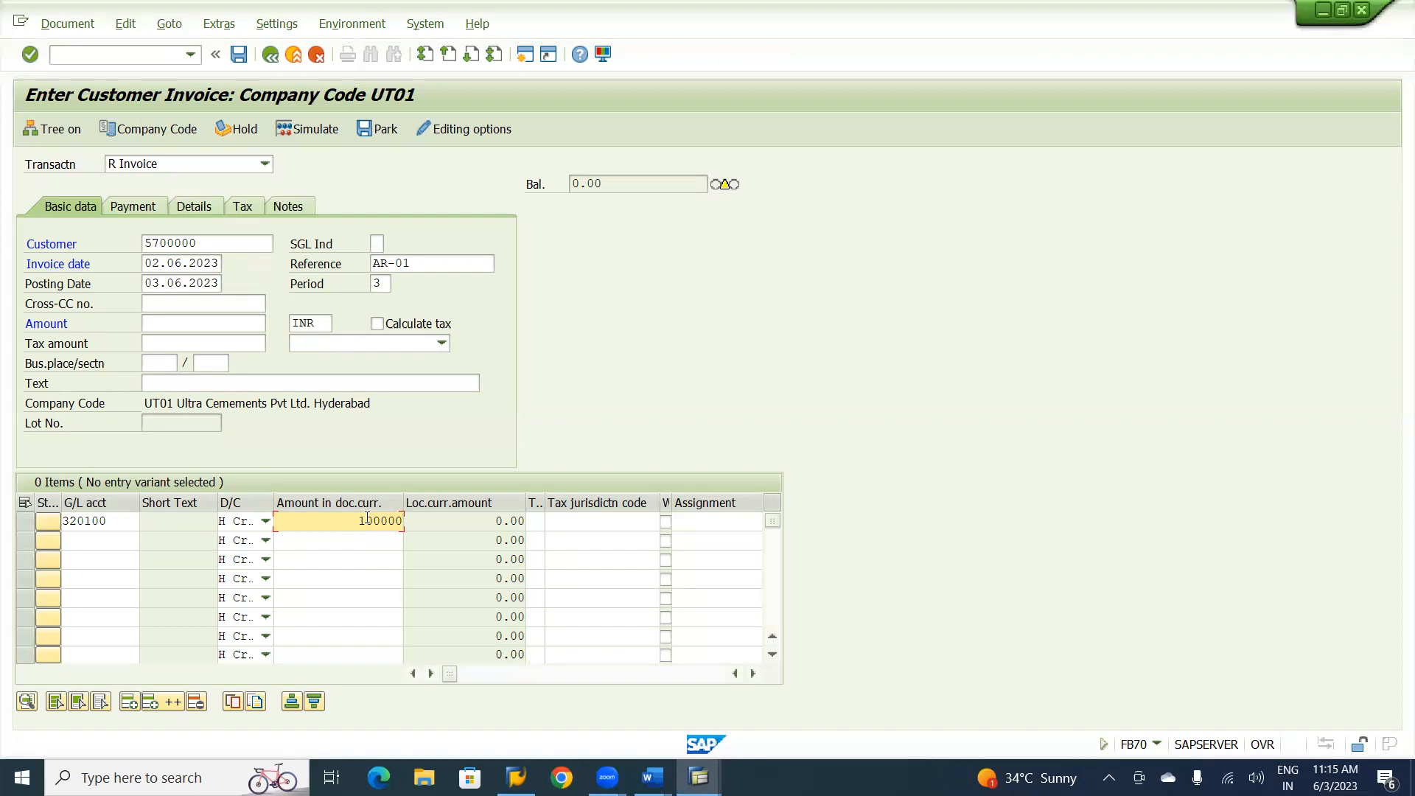
key("Return")
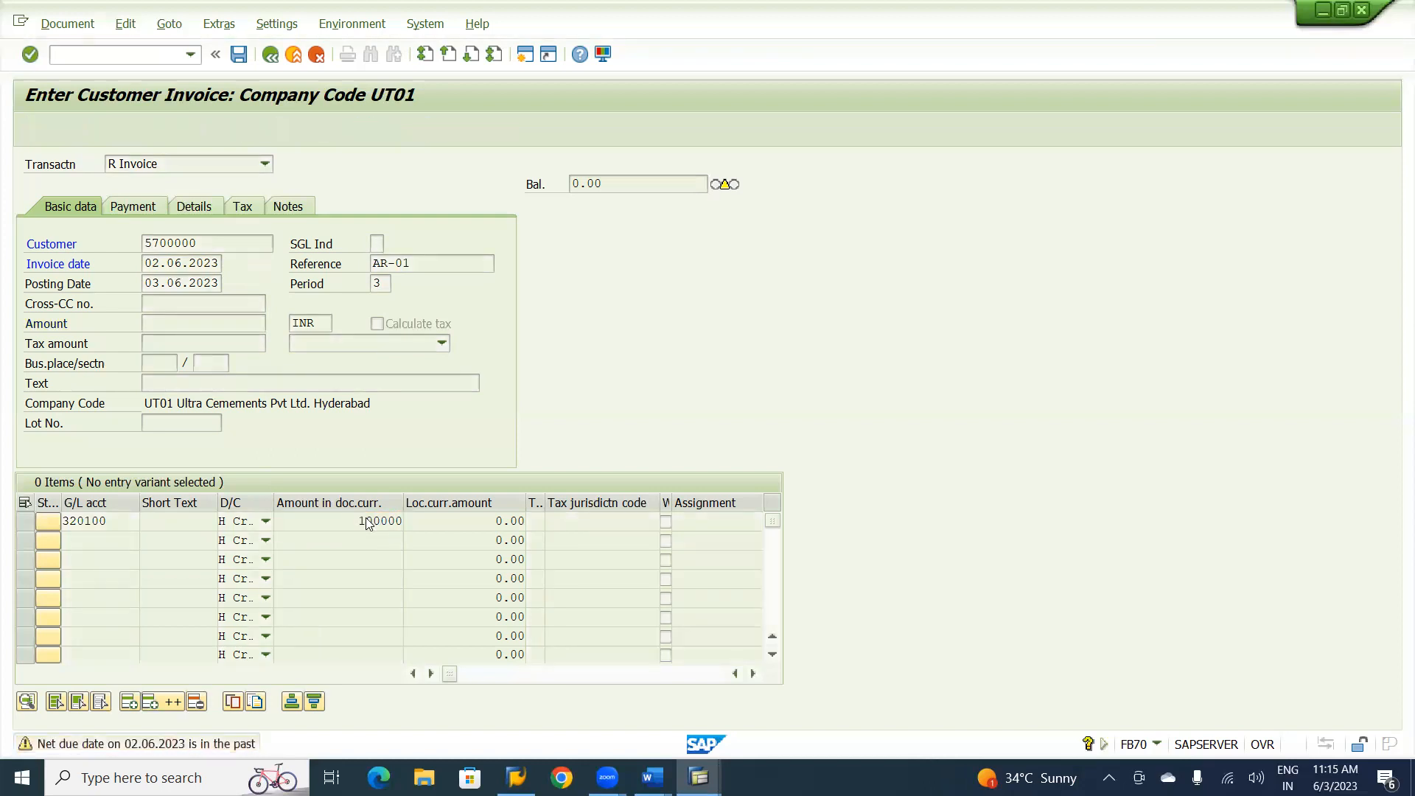
key("Return")
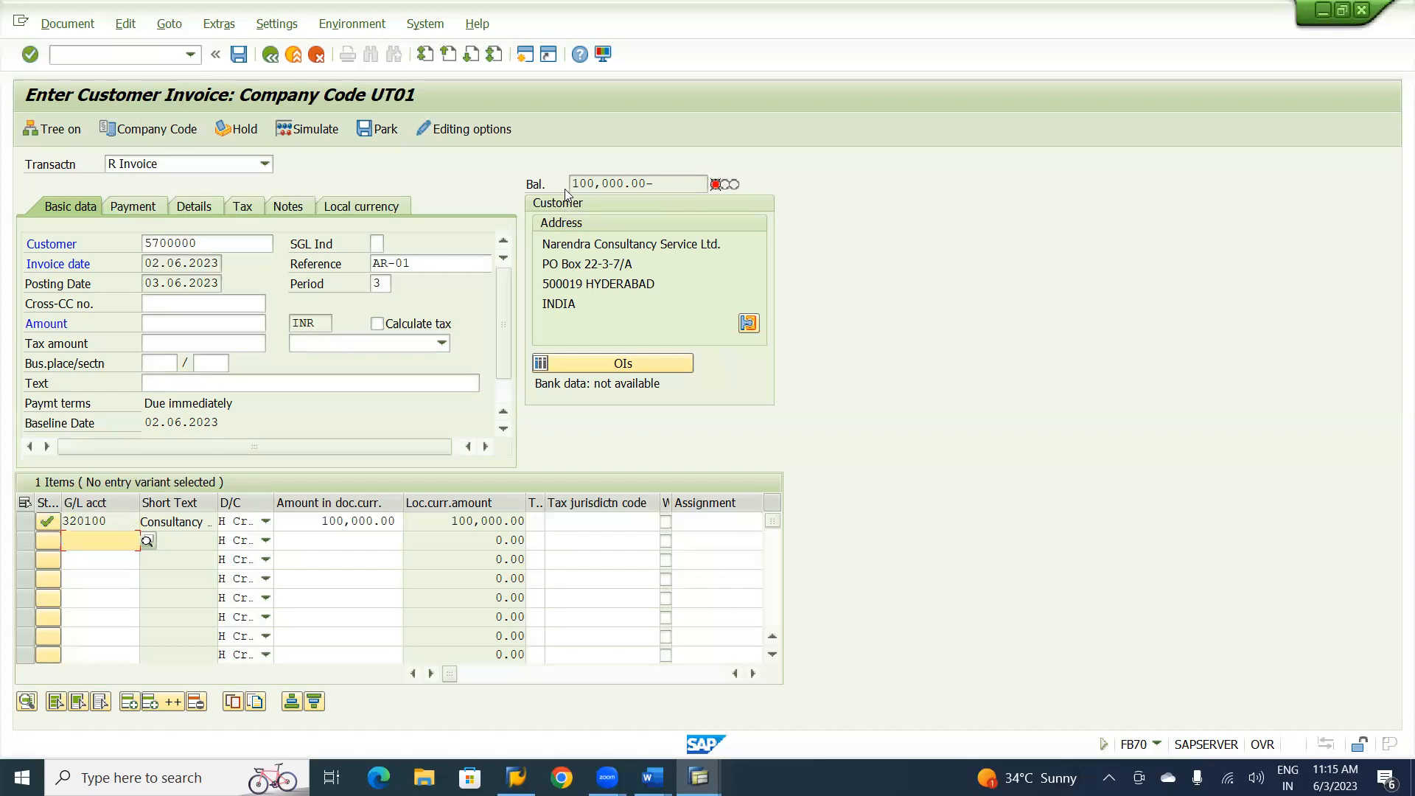
Copy the balance figure into the invoice header as the amount, 100,000.
left_click_drag(574, 182, 624, 182)
key("ctrl+c")
left_click(624, 183)
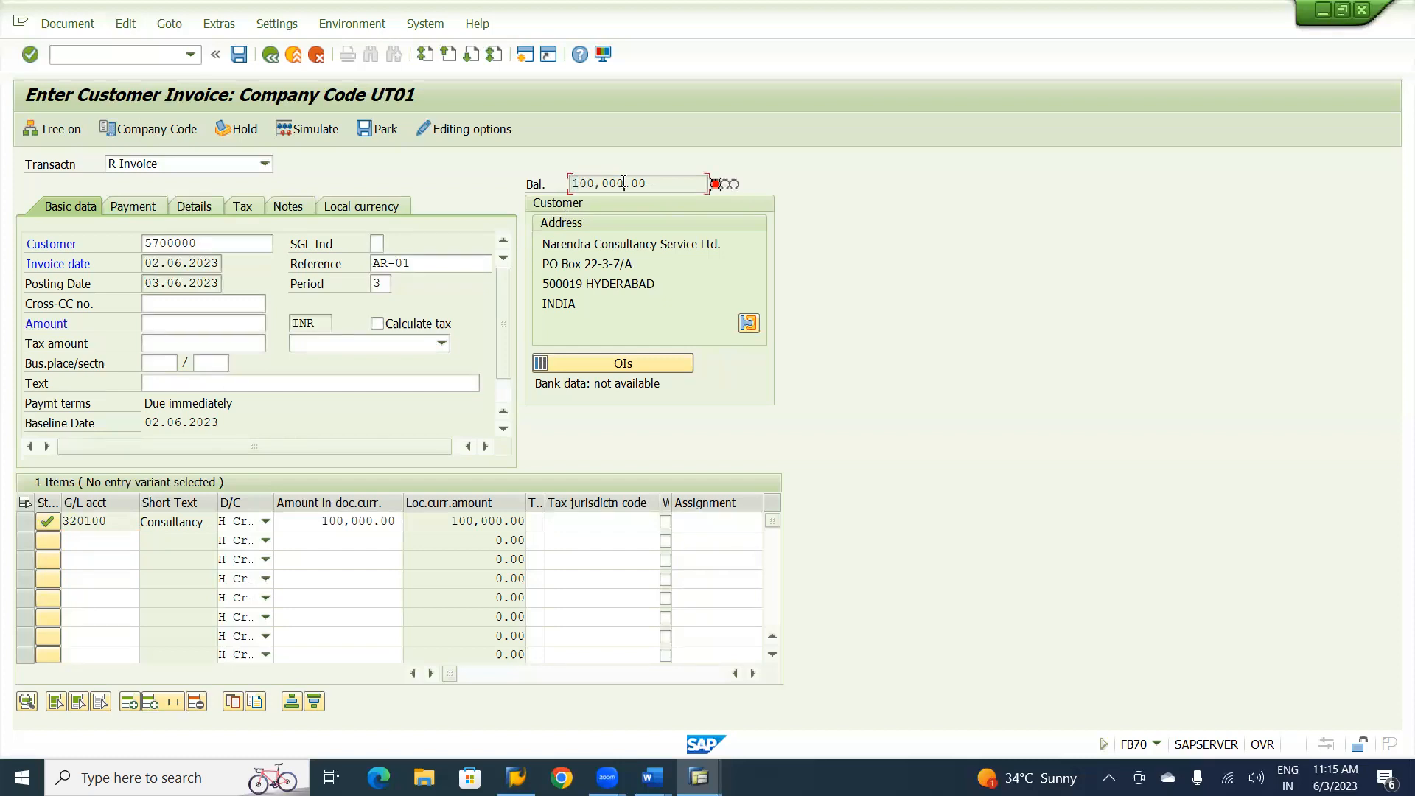
left_click(208, 327)
key("ctrl+v")
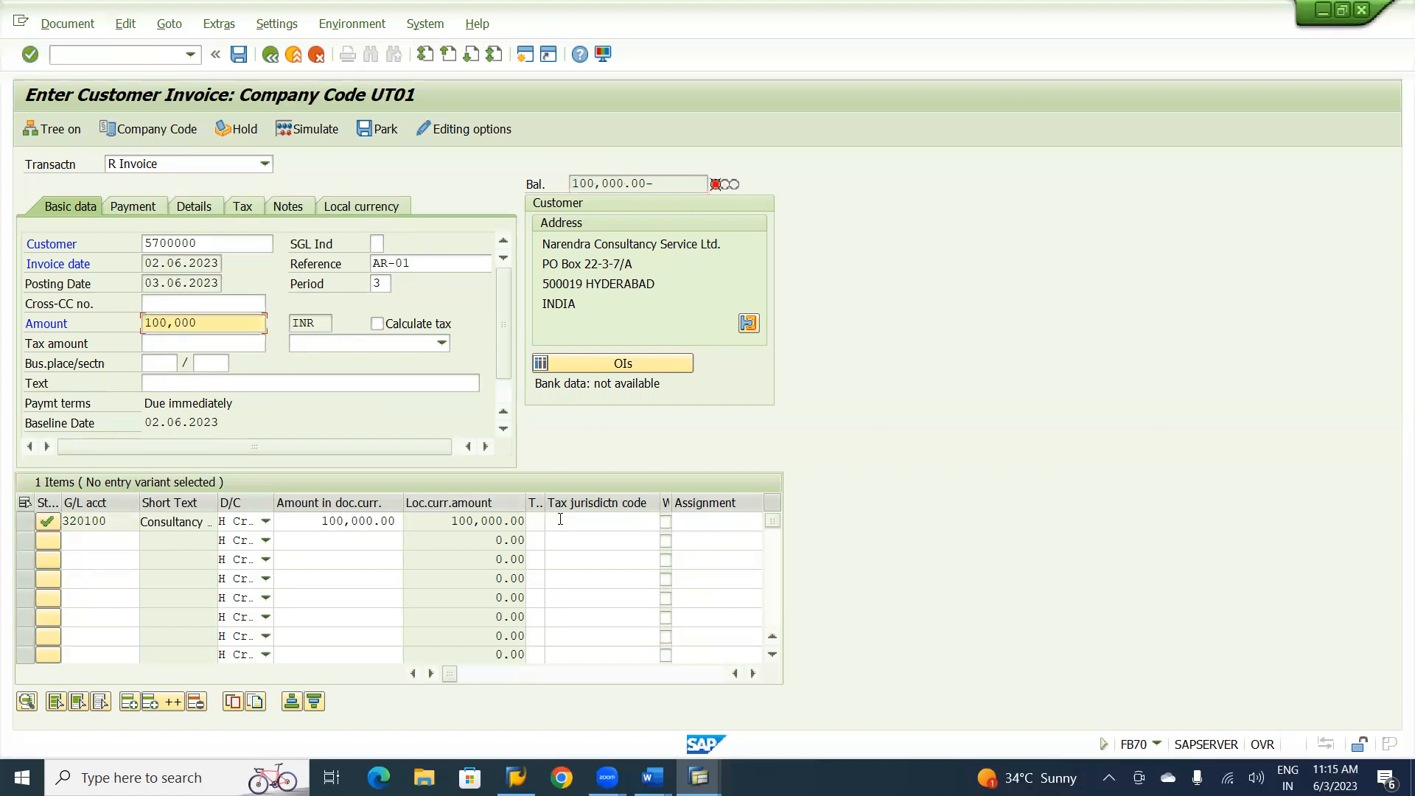
Set the business area of the Consultancy Charges line item to UHYD.
left_click(560, 518)
key("Tab")
key("Tab")
key("Tab")
key("Tab")
key("Tab")
key("Tab")
key("Tab")
key("Tab")
key("Tab")
key("Tab")
key("Tab")
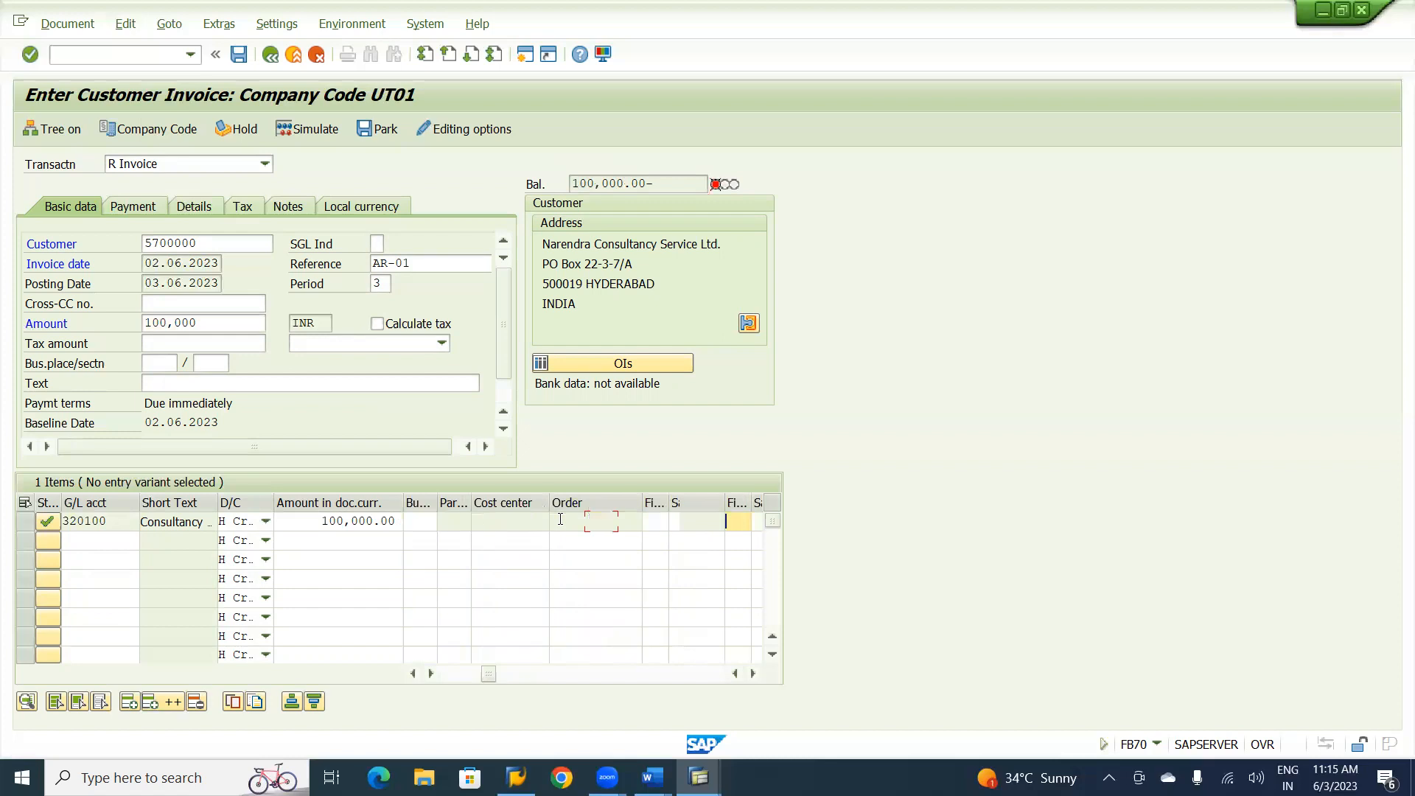
key("shift+Tab")
key("shift+Tab")
key("shift+Tab")
key("Tab")
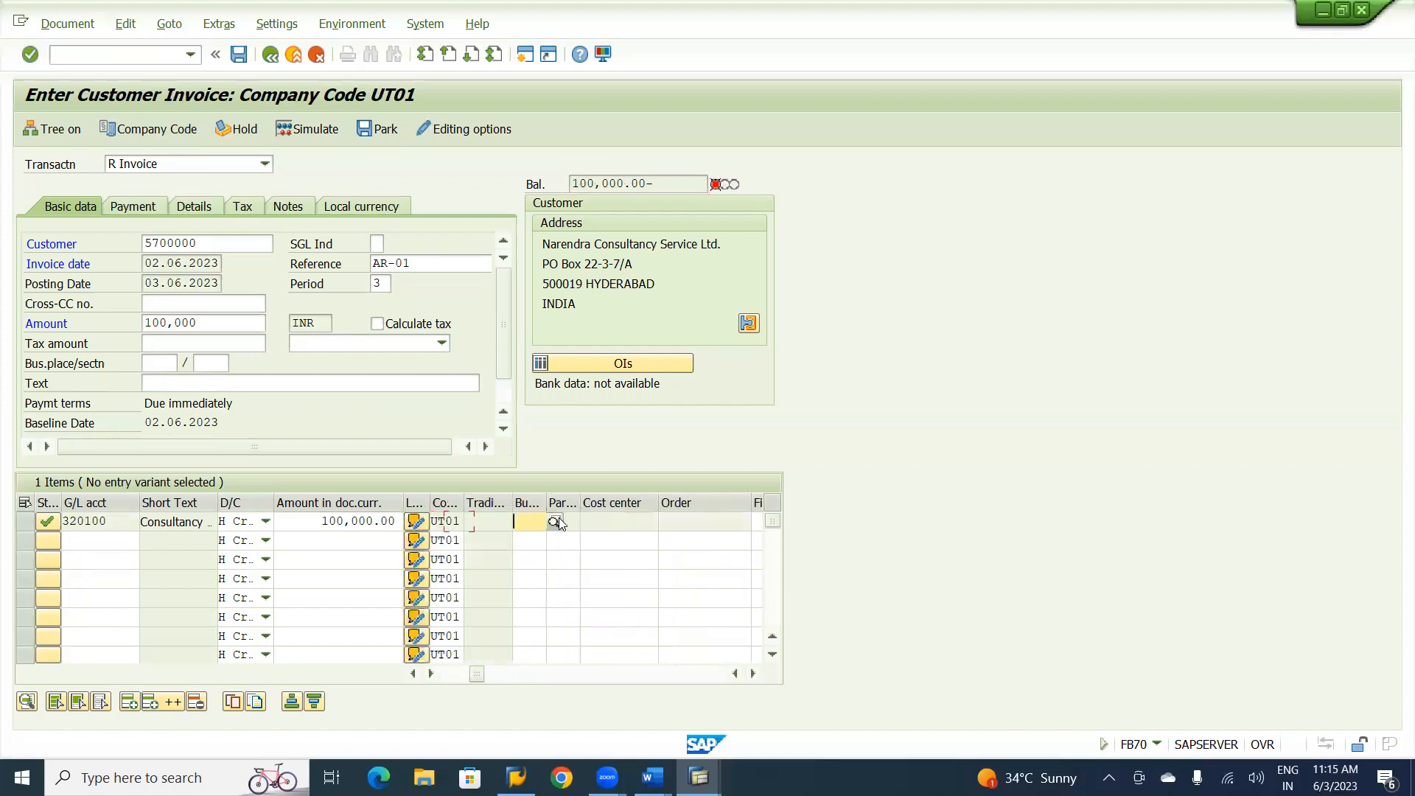
type("UHYD")
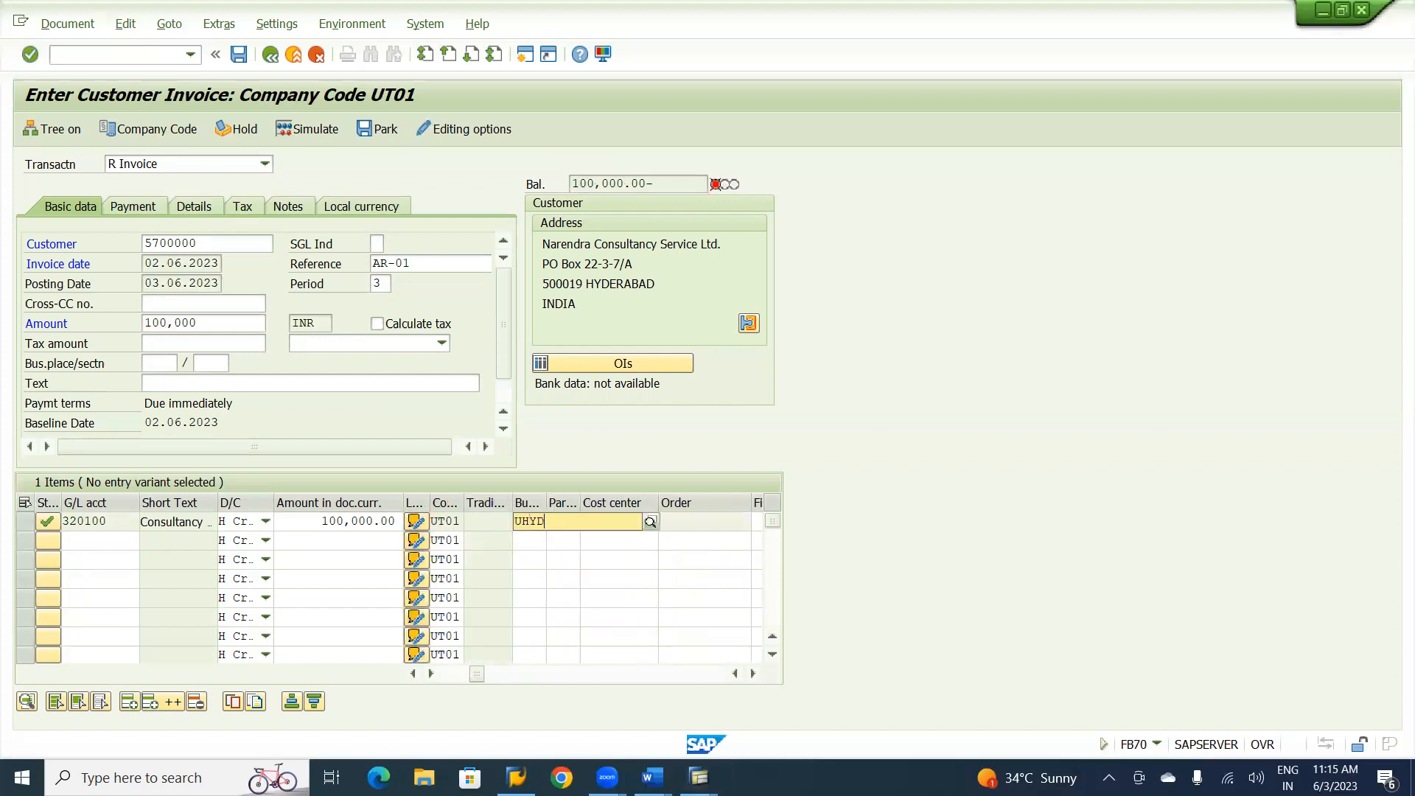
Set the profit center of the Consultancy Charges line item to U9000.
key("Tab")
key("Tab")
key("Tab")
key("Tab")
key("Tab")
key("Tab")
key("Tab")
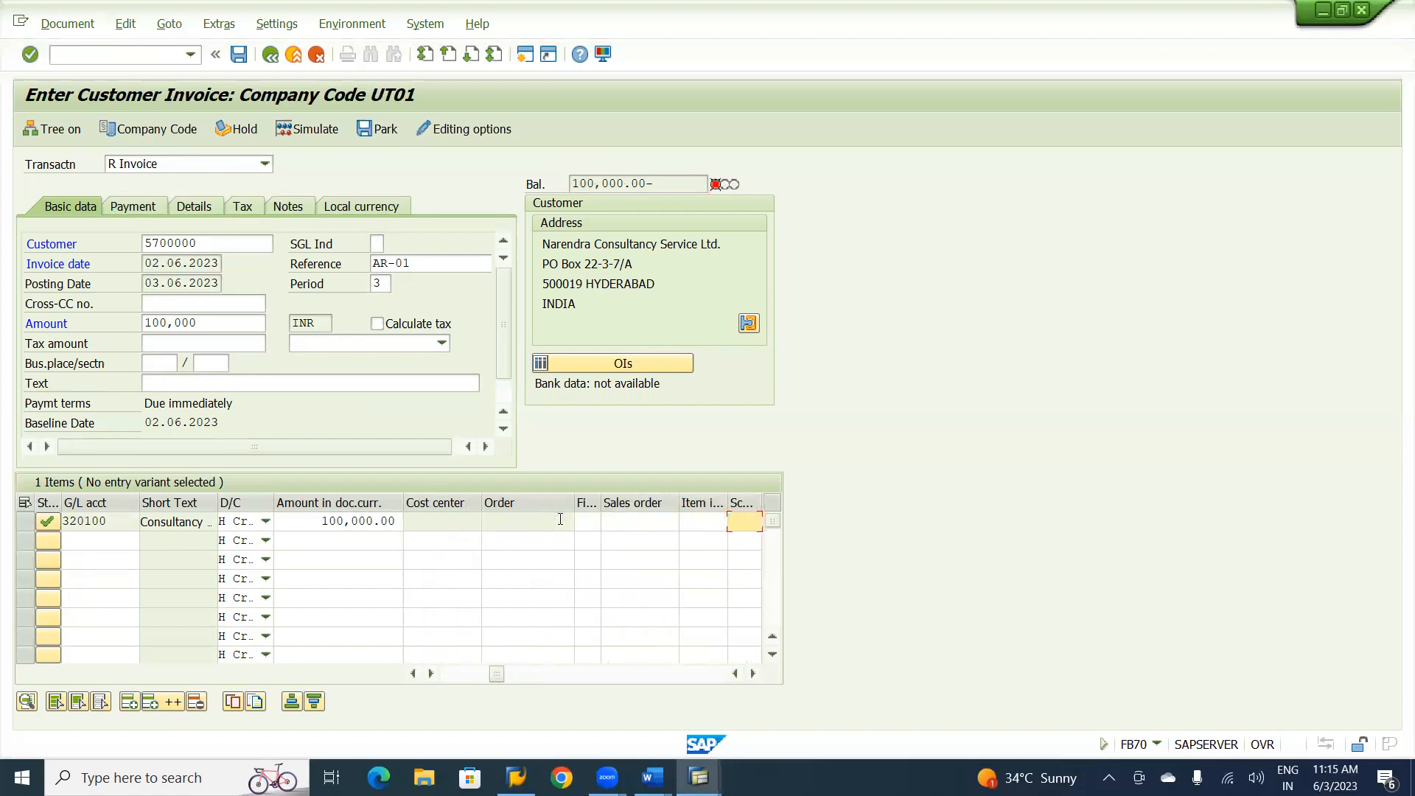
key("Tab")
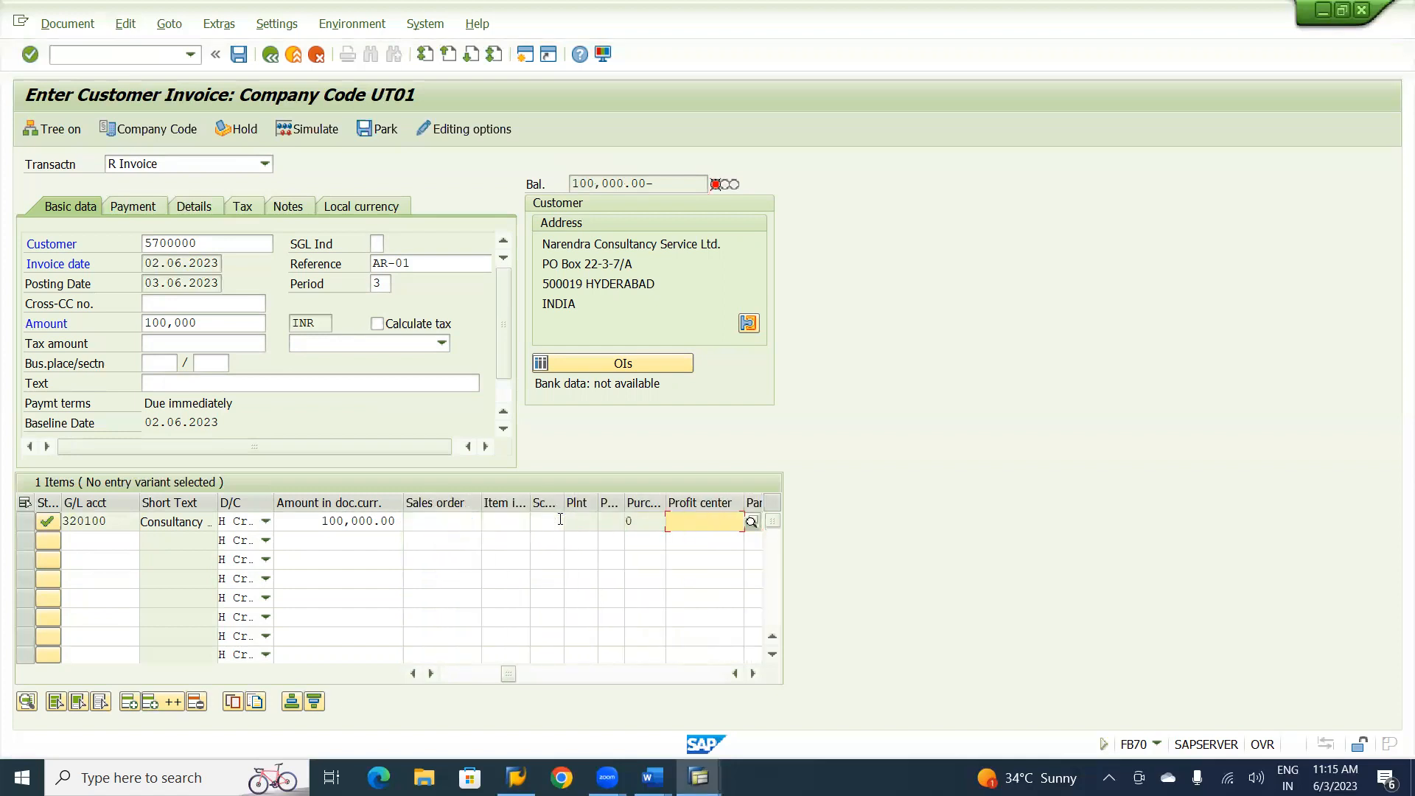
type("U1")
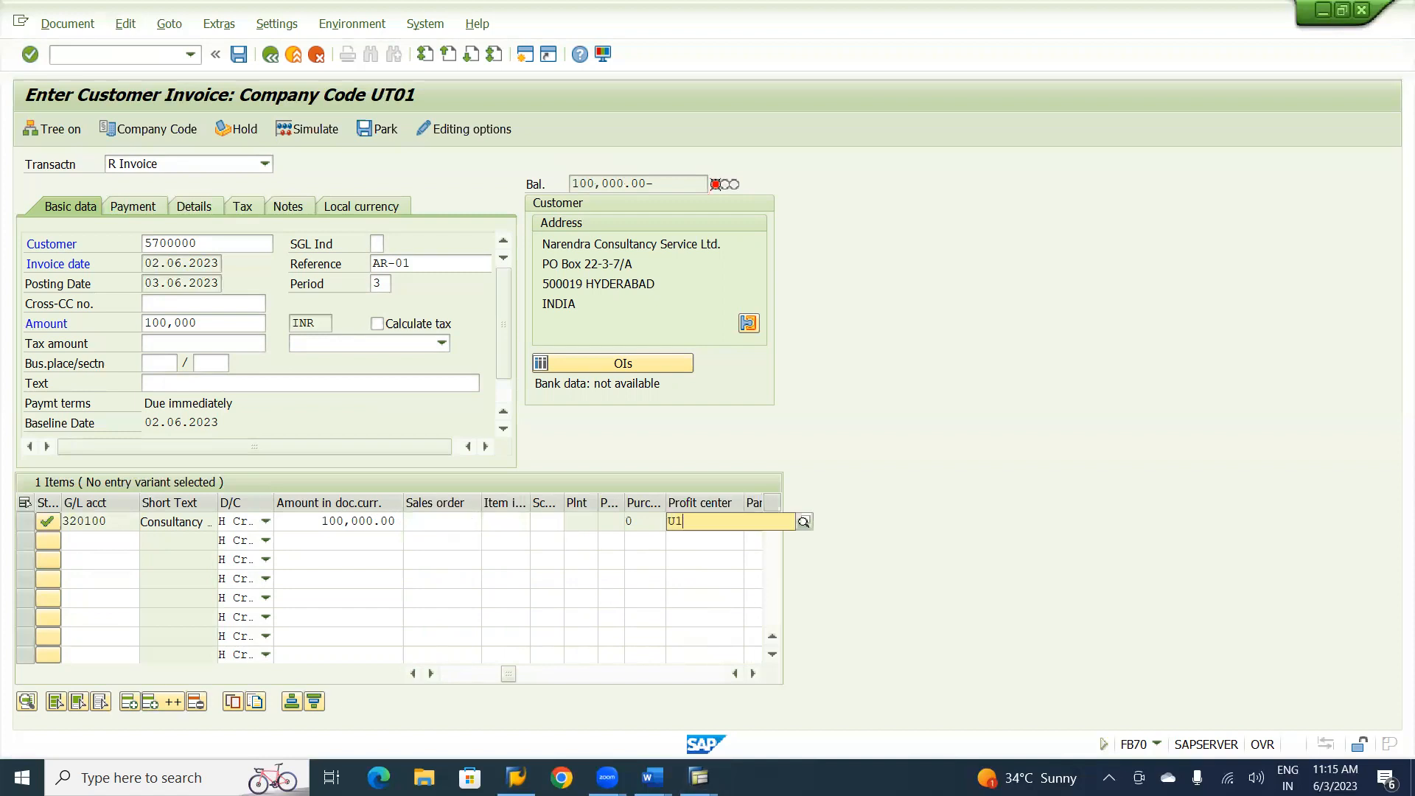
type("000")
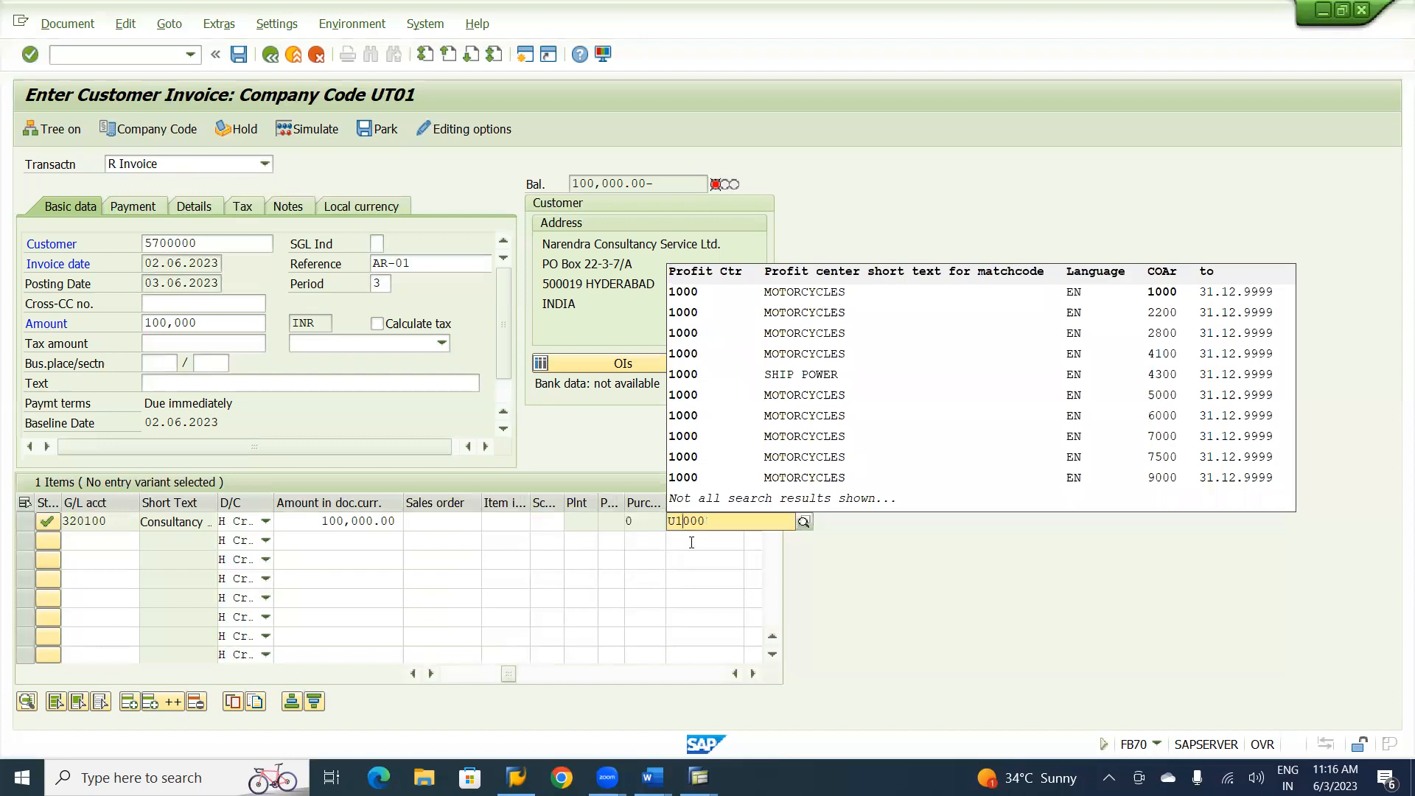
key("Left")
key("Left")
key("Left")
key("BackSpace")
type("9")
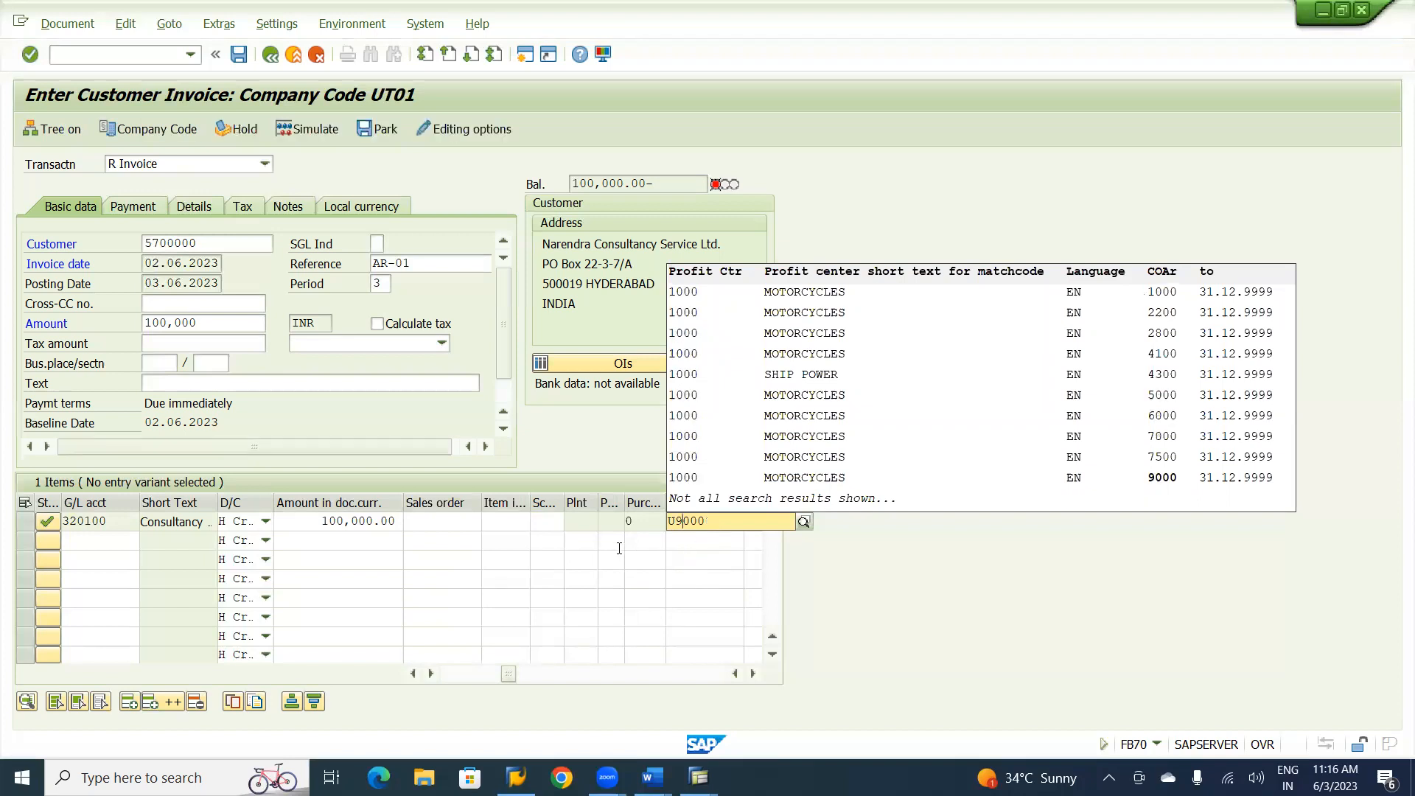
left_click(606, 544)
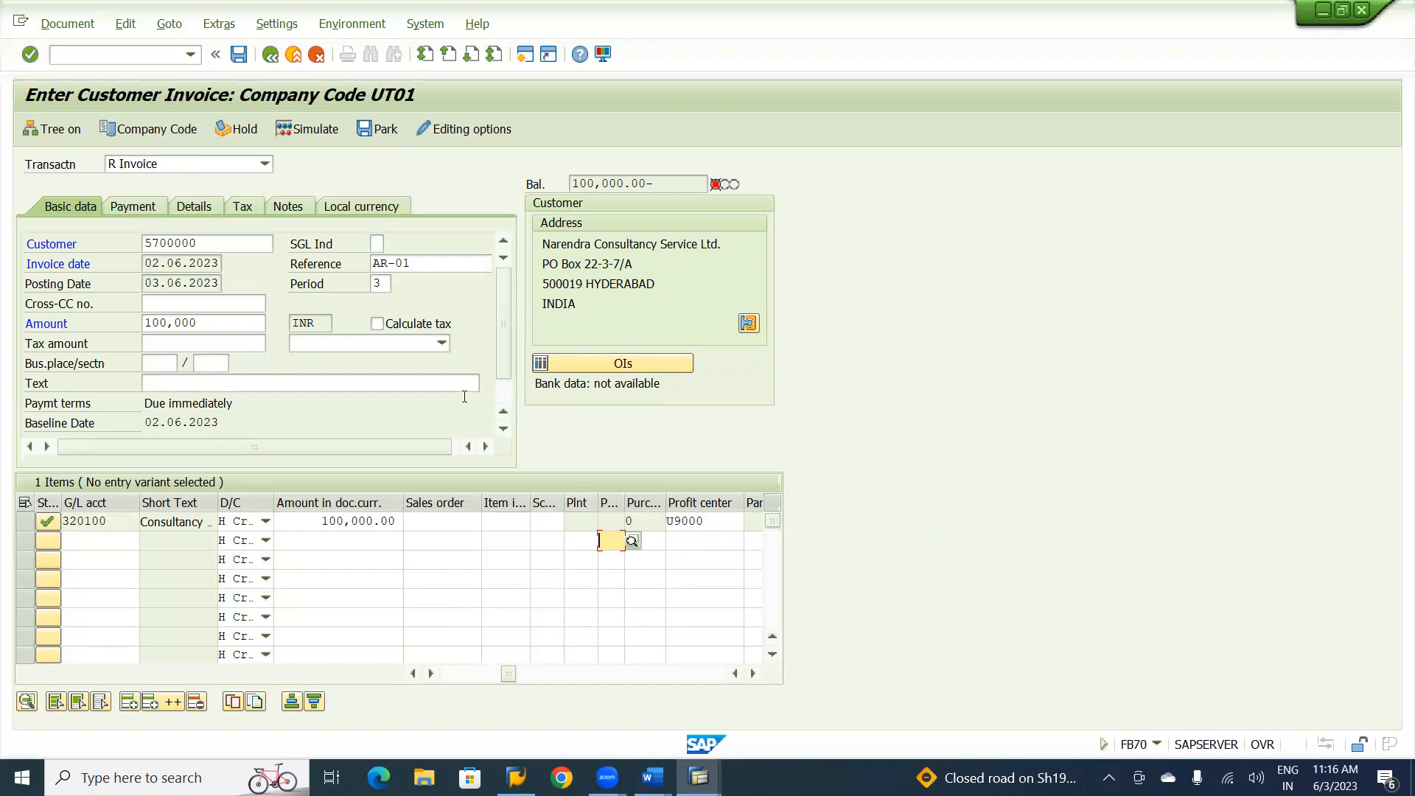
Simulate the customer invoice and post it.
key("Return")
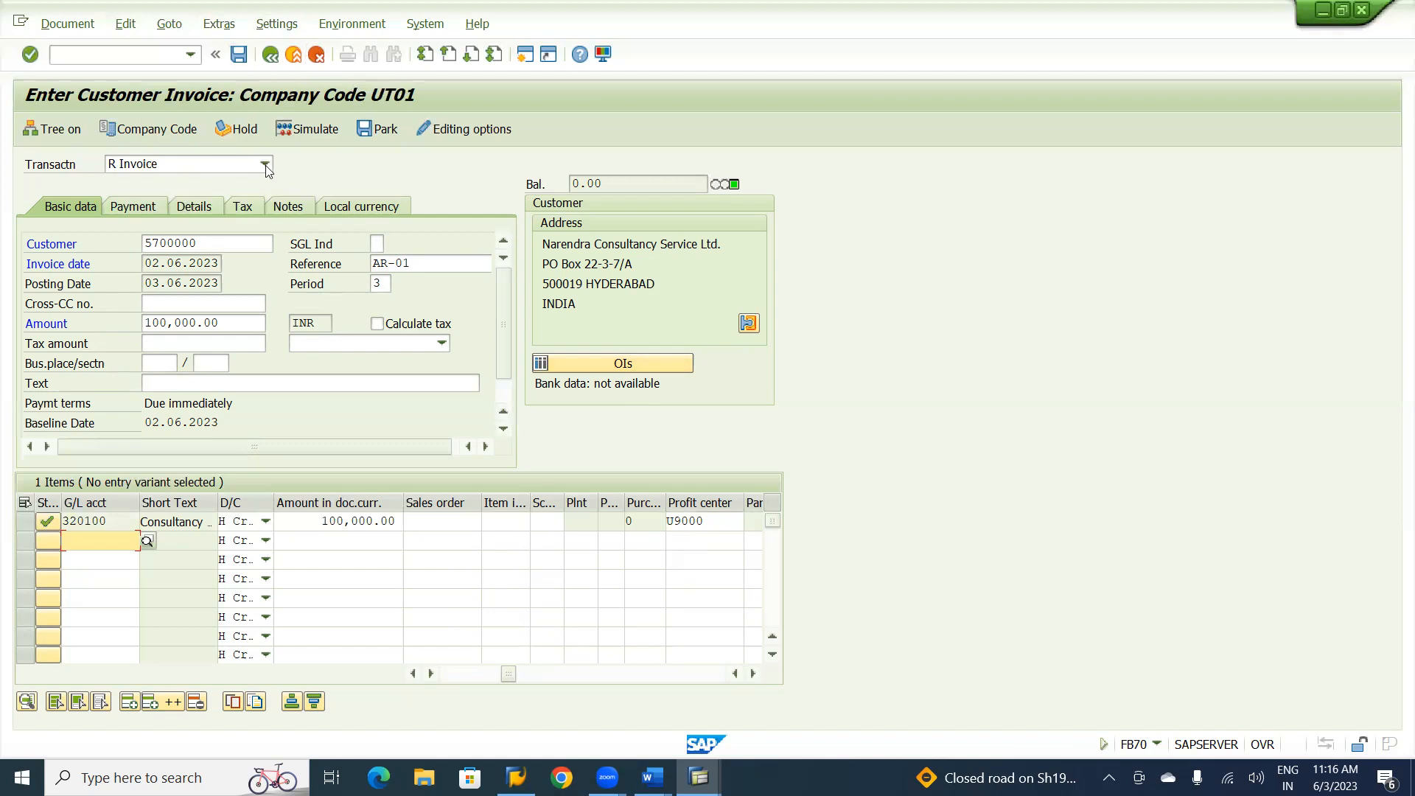
left_click(310, 131)
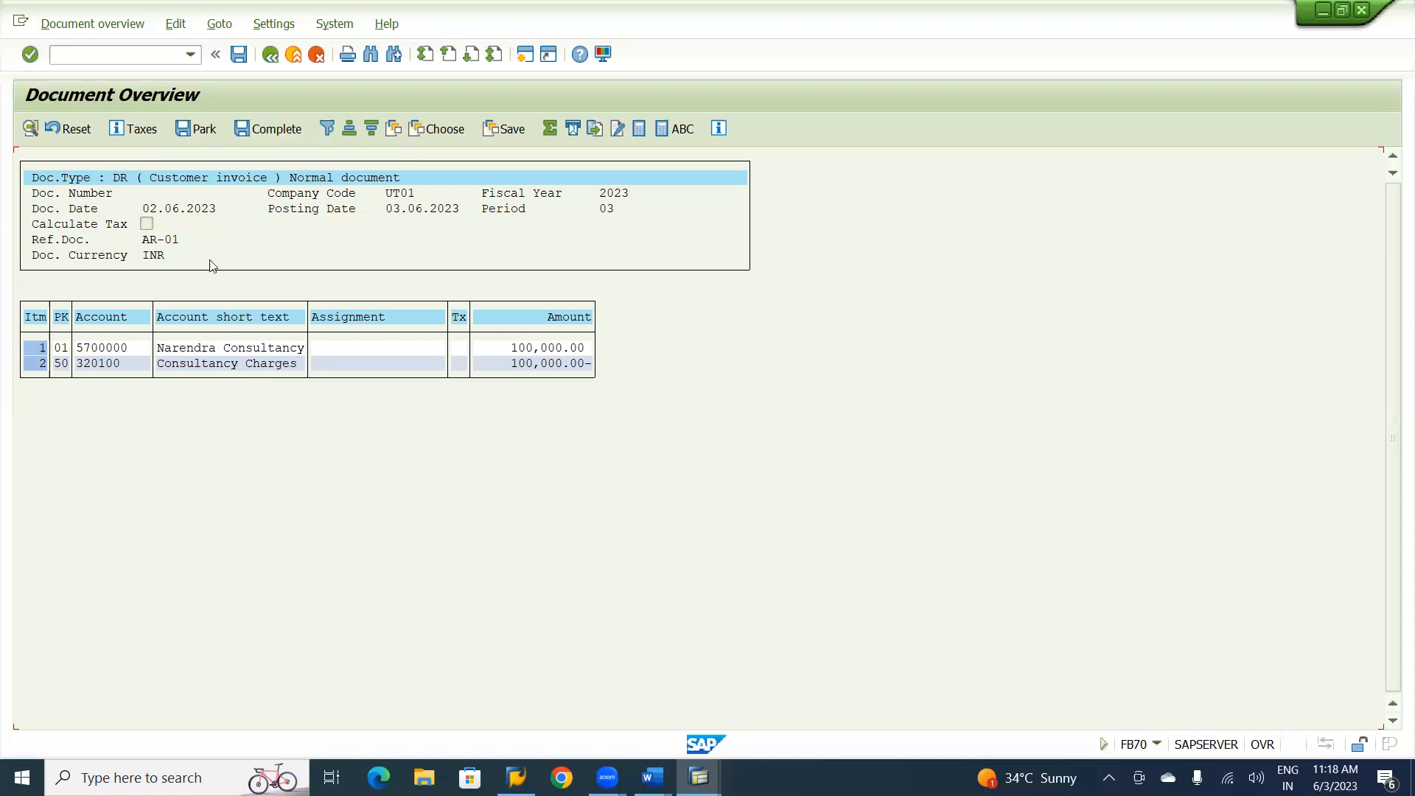
left_click(240, 64)
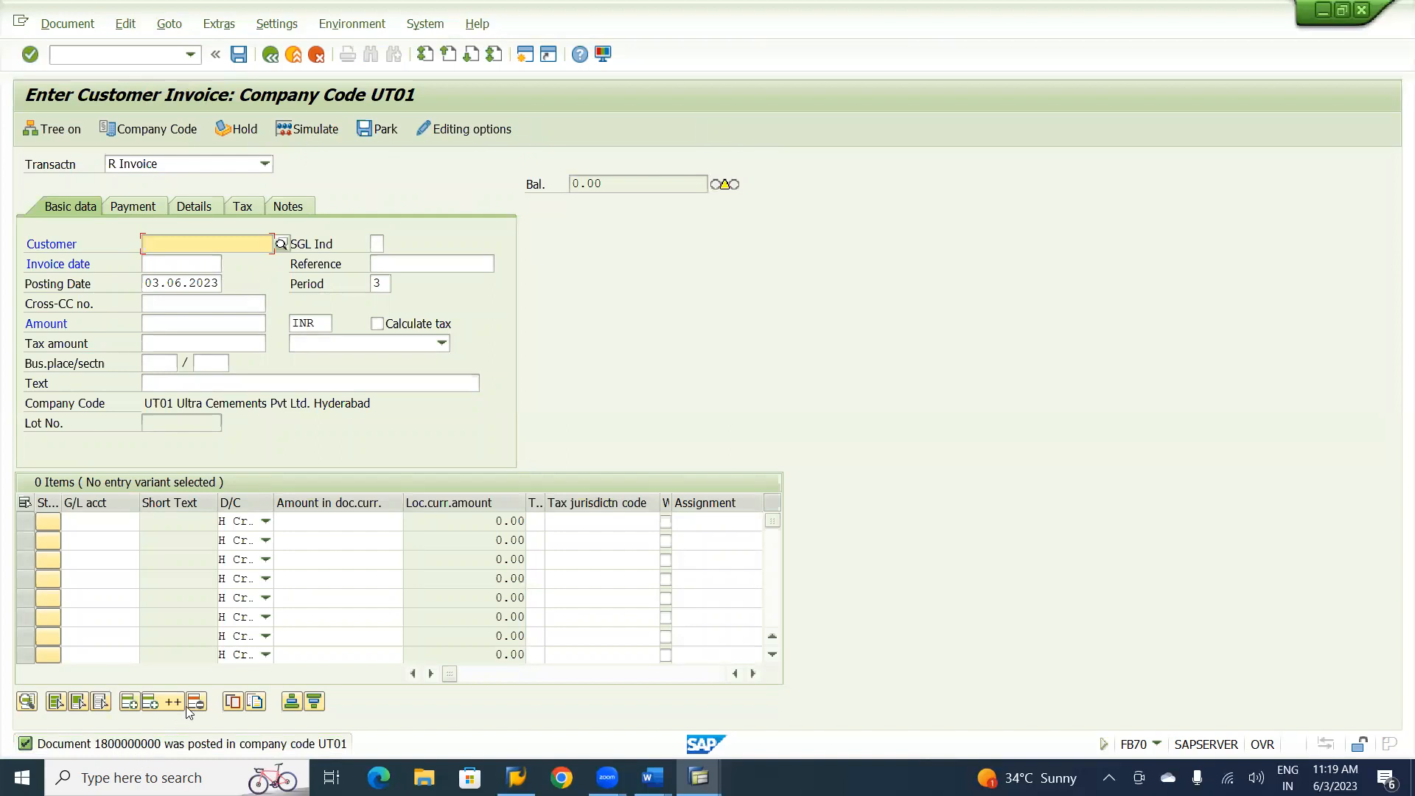
Display the posted customer invoice and switch it to the general ledger view.
left_click(65, 28)
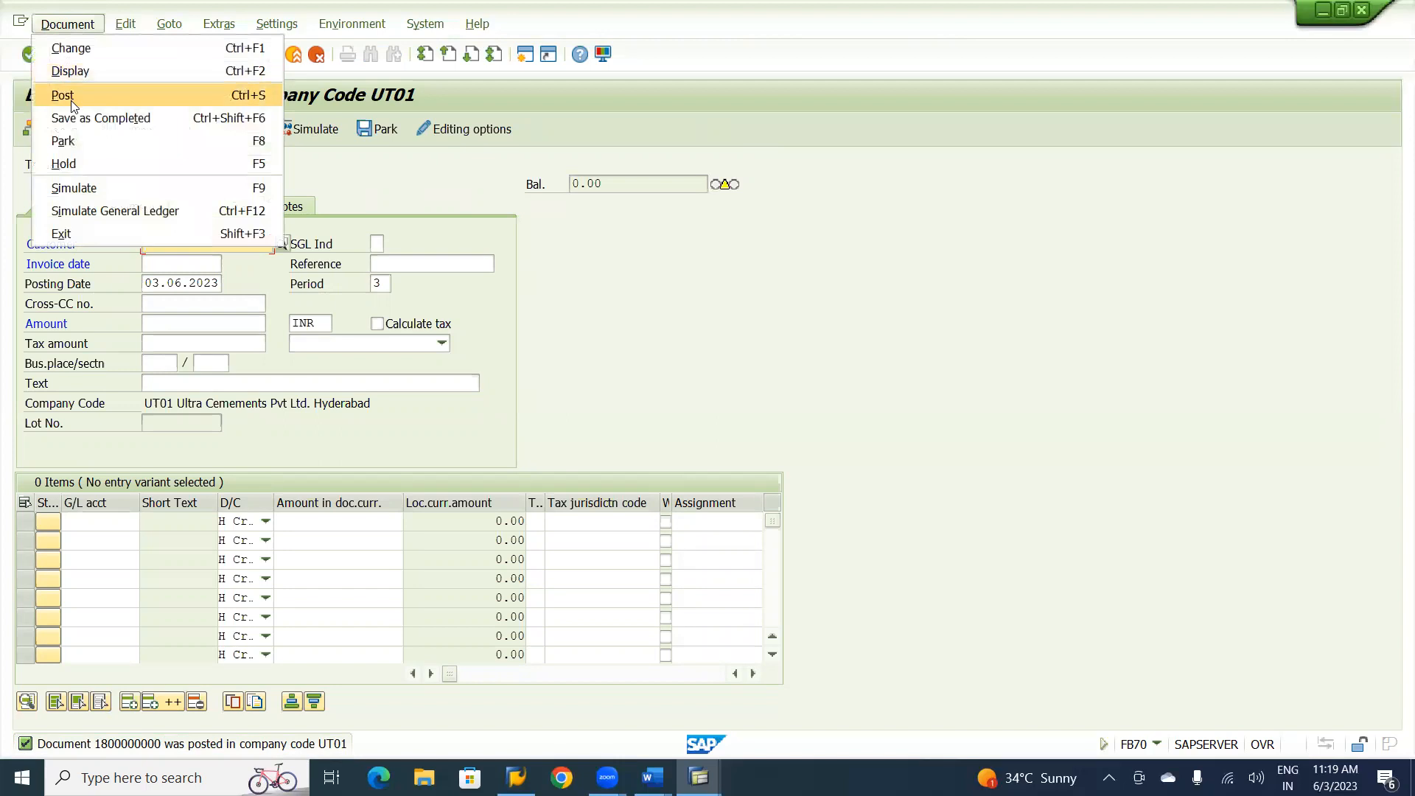
left_click(84, 74)
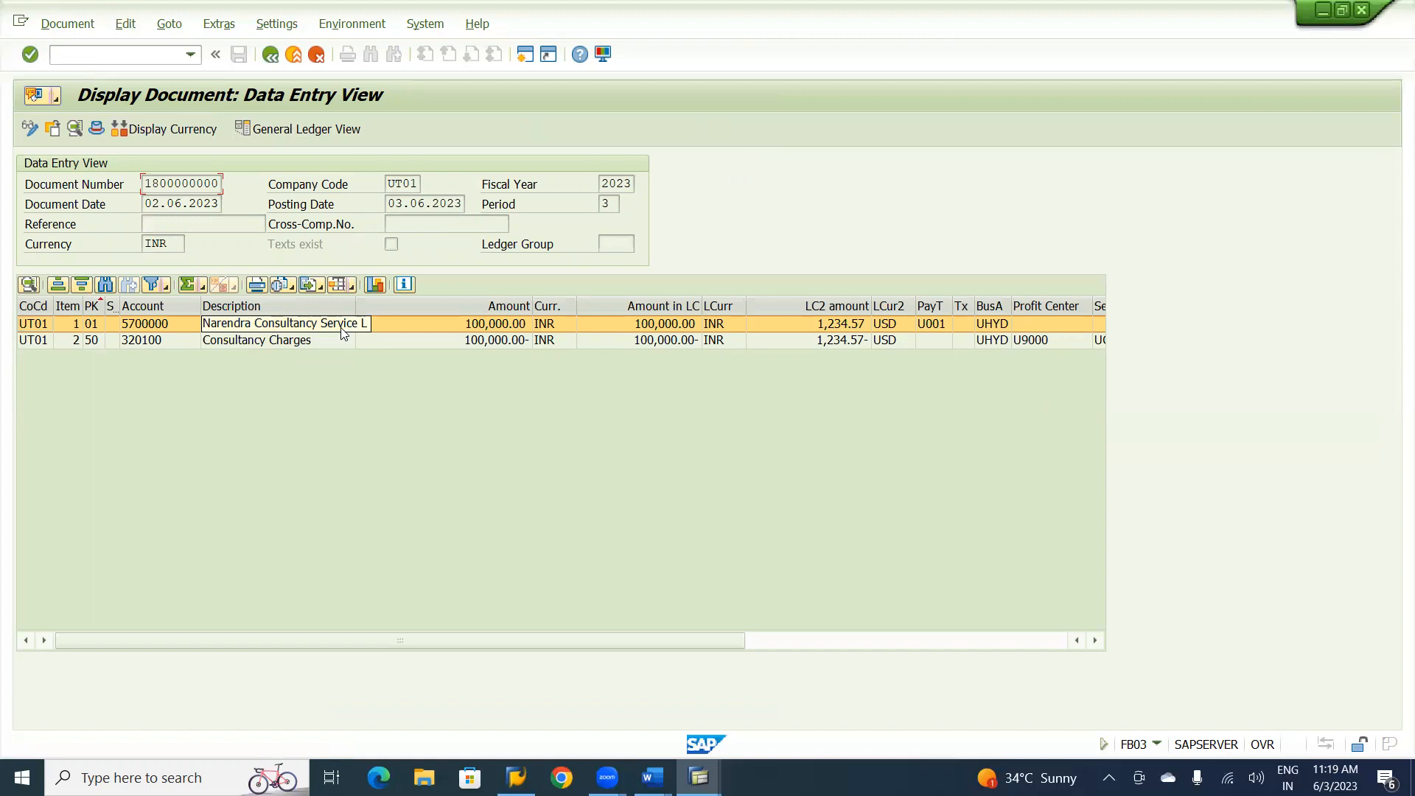
left_click(305, 130)
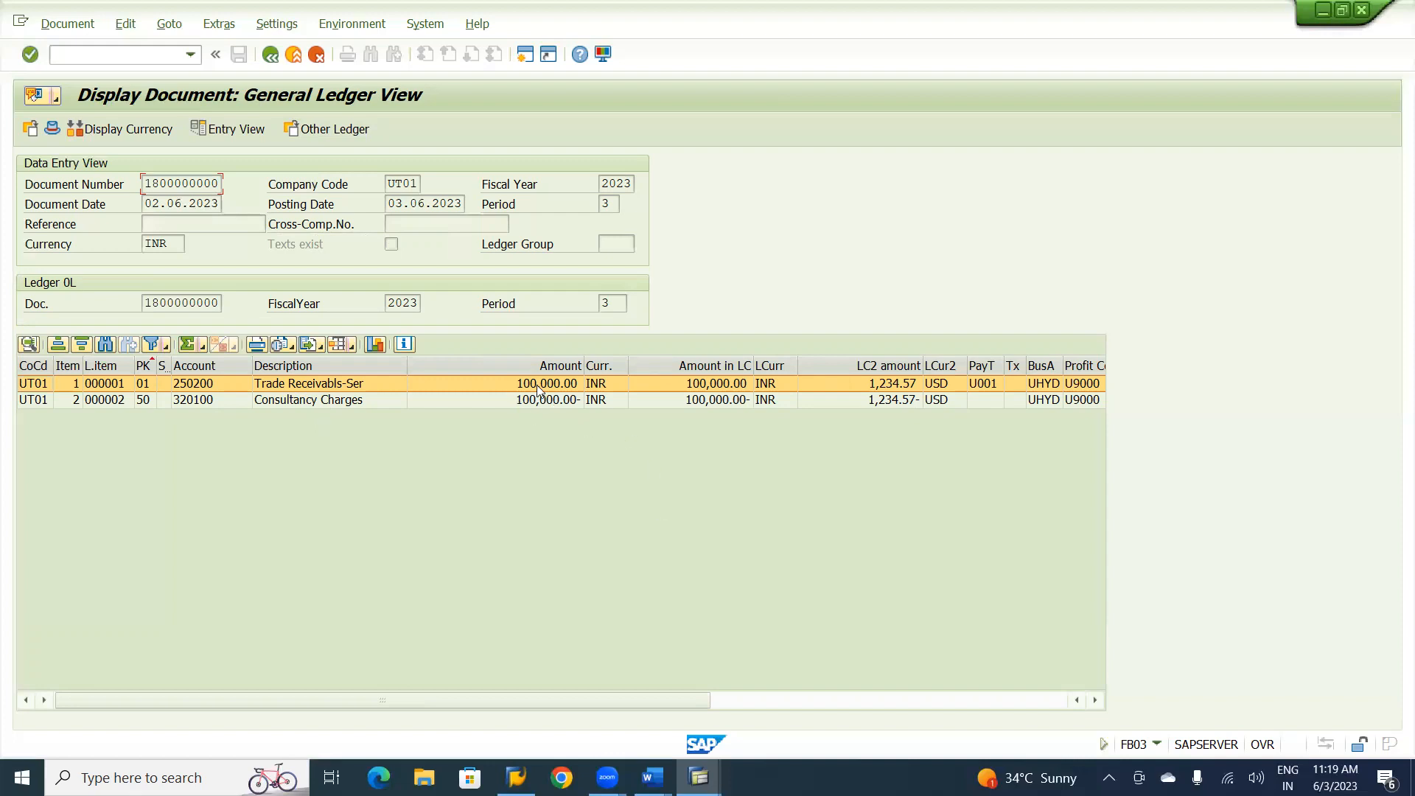
Narrow the Amount, LC2 amount and Description columns of the line item list so more columns fit.
left_click_drag(585, 364, 515, 364)
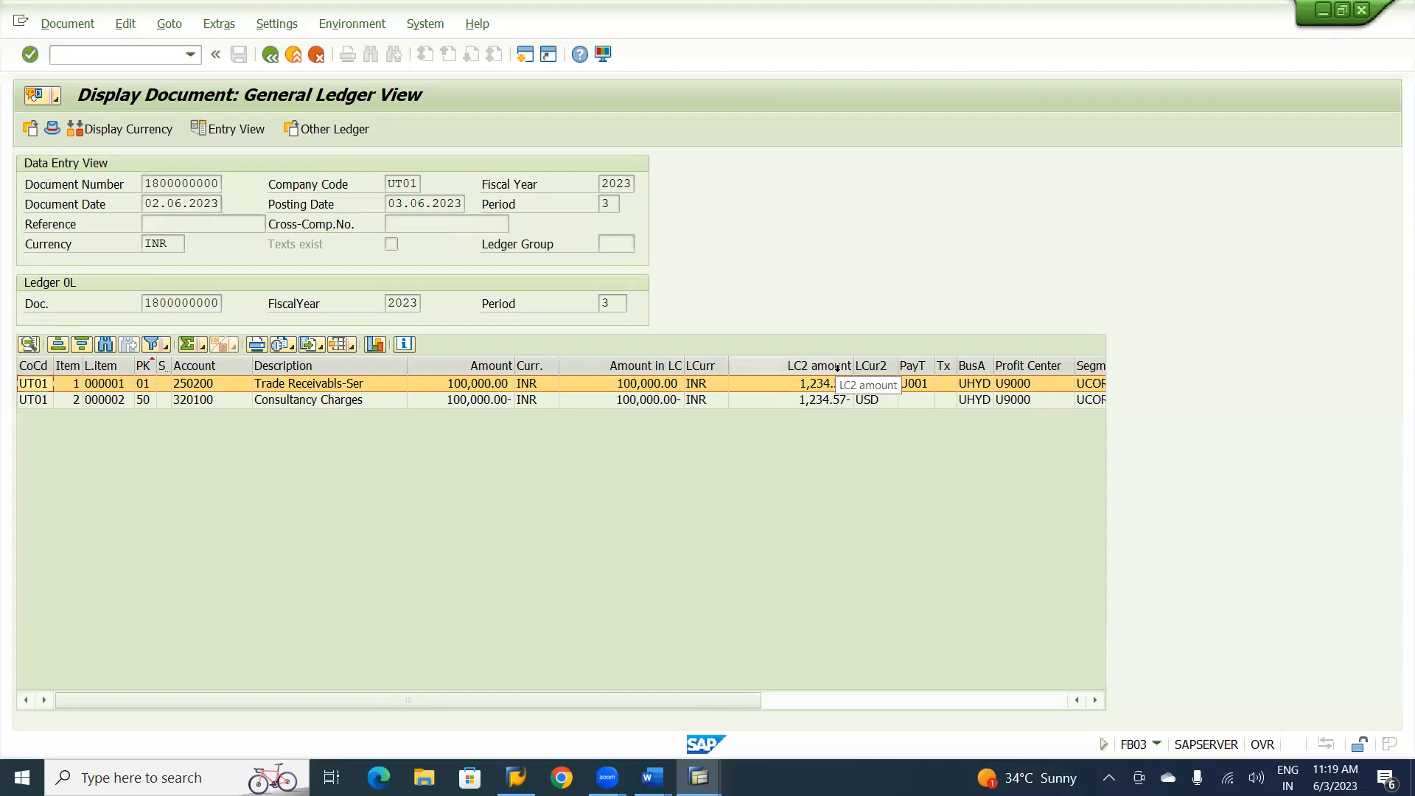
left_click_drag(853, 364, 810, 364)
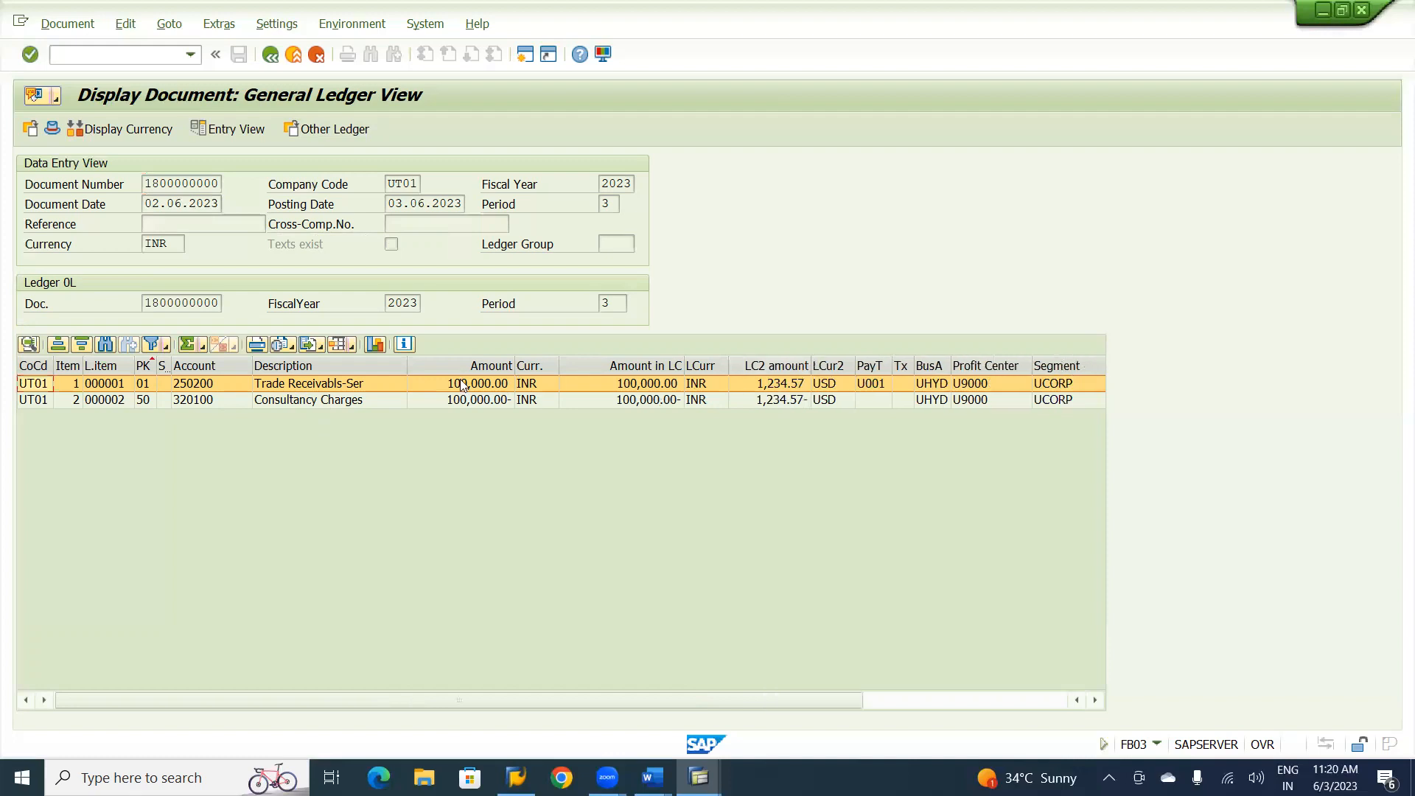
left_click_drag(407, 364, 371, 365)
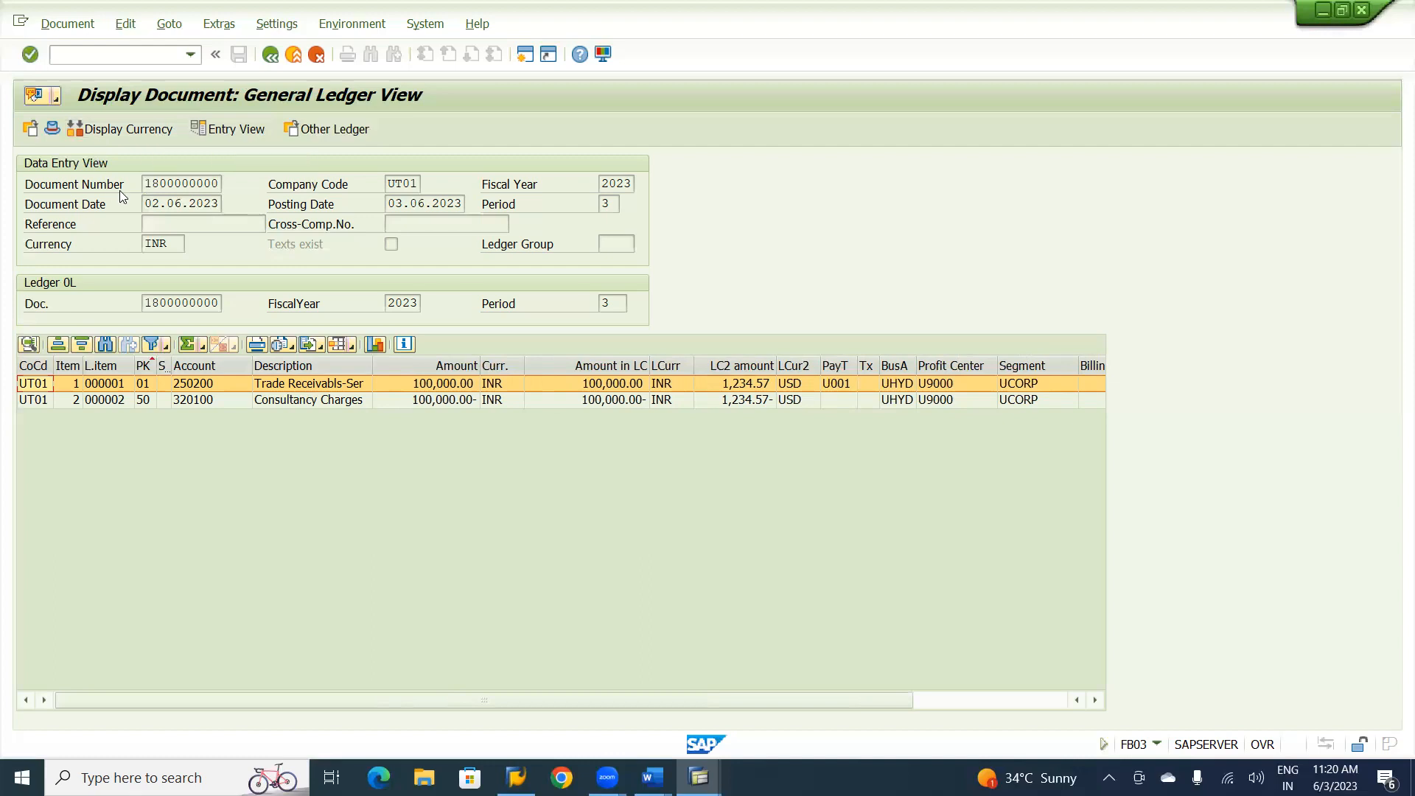
Compare the invoice's line items in the data entry view and general ledger view, and return to customer invoice entry.
left_click(232, 129)
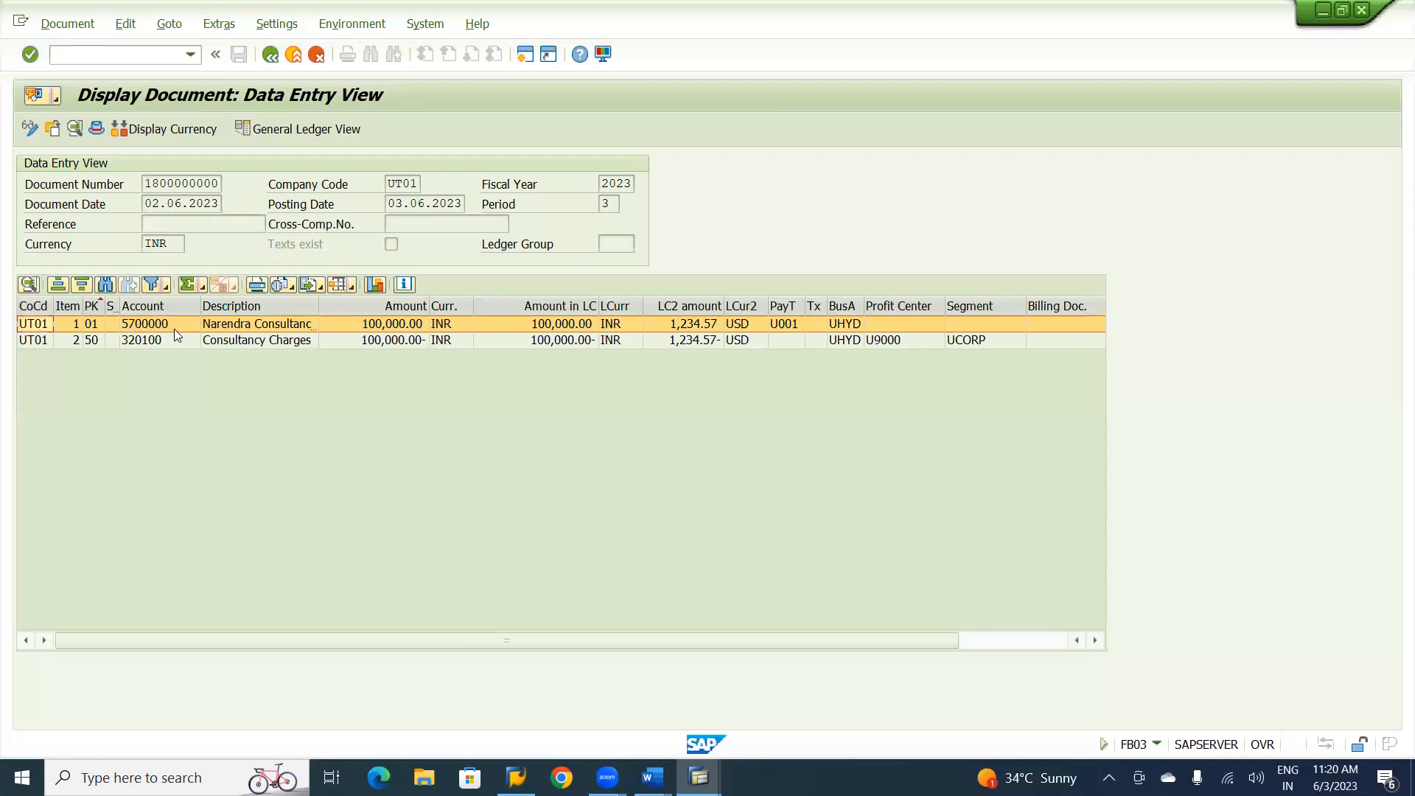
left_click(305, 132)
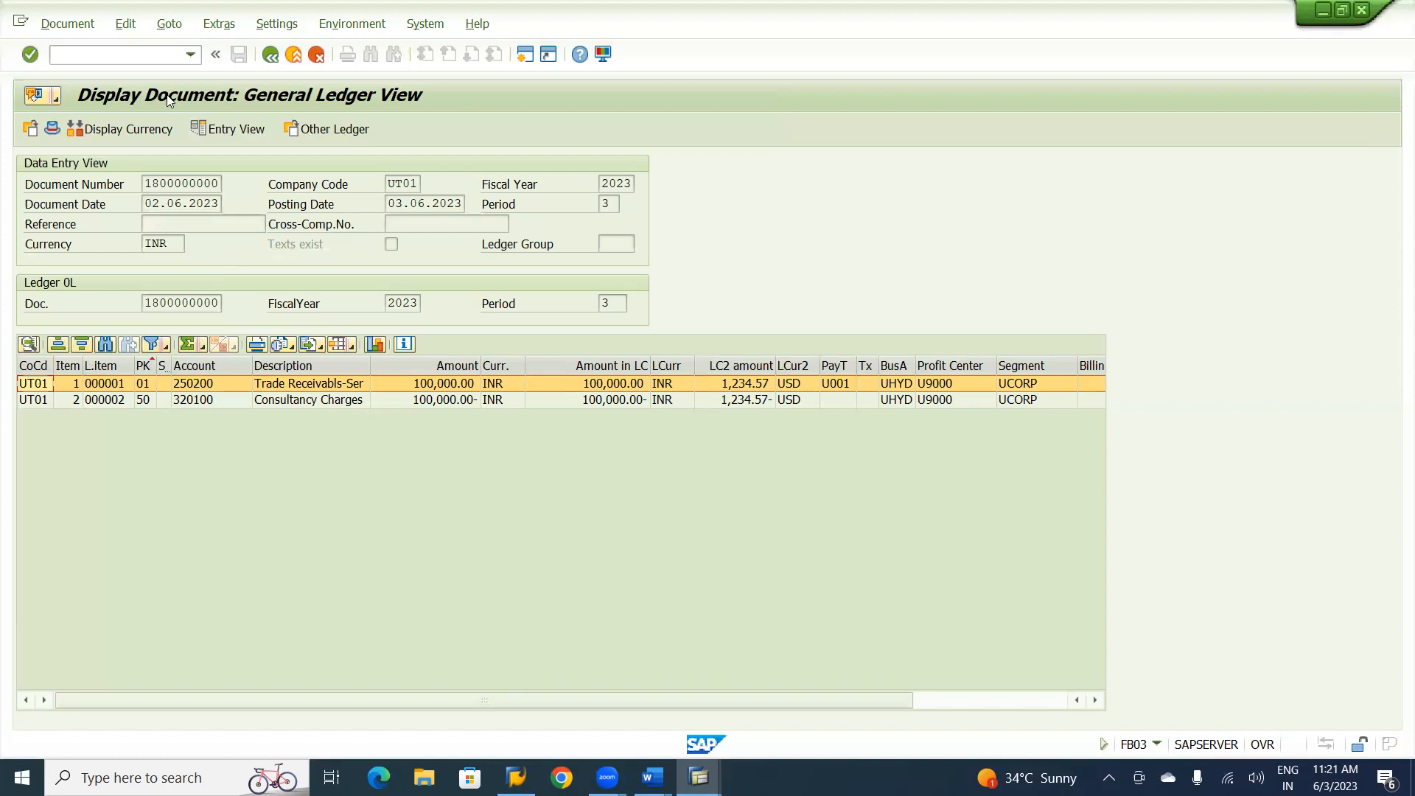
left_click(293, 56)
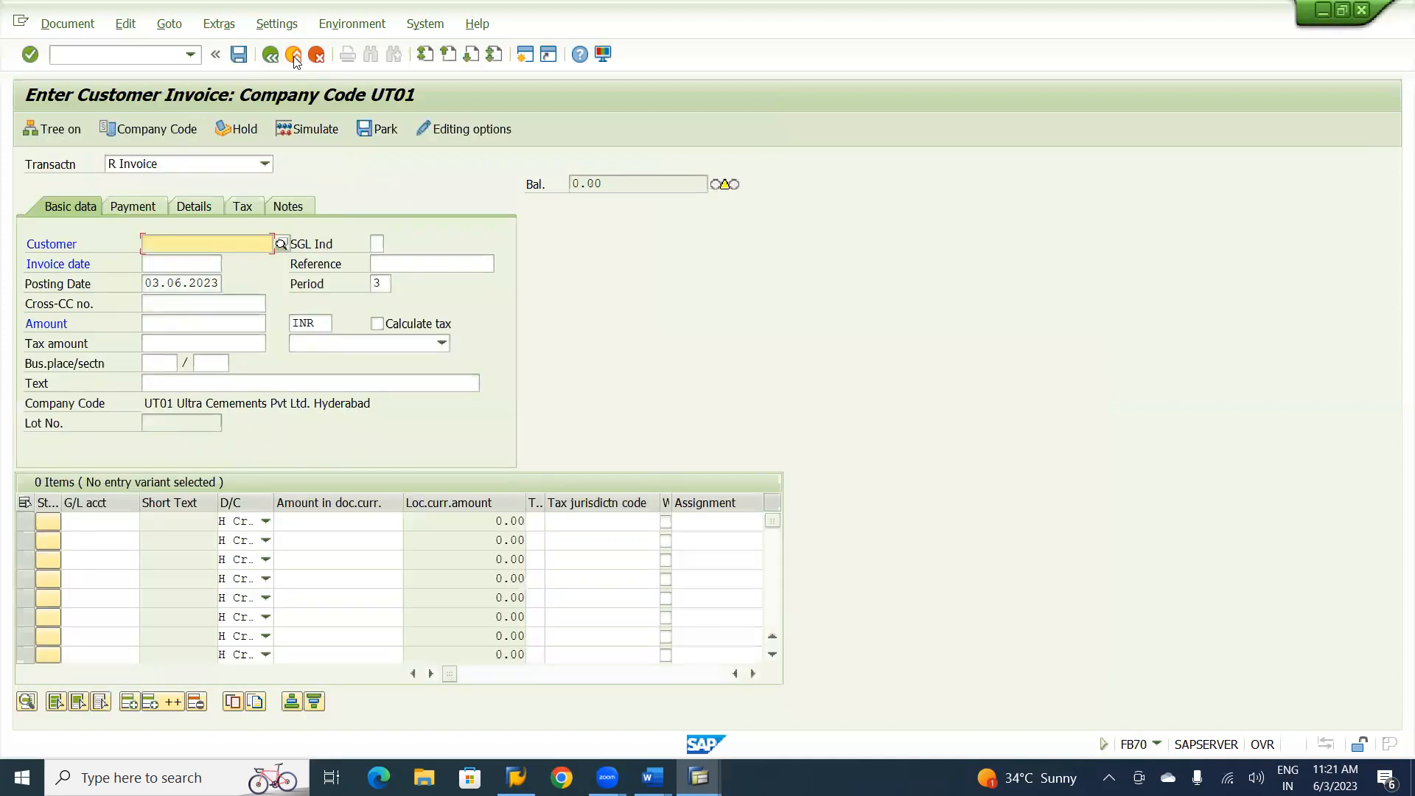
Fill in the invoice header for Narendra Consultancy Service Ltd. with invoice date 03.06.2023 and reference AR-02.
key("Down")
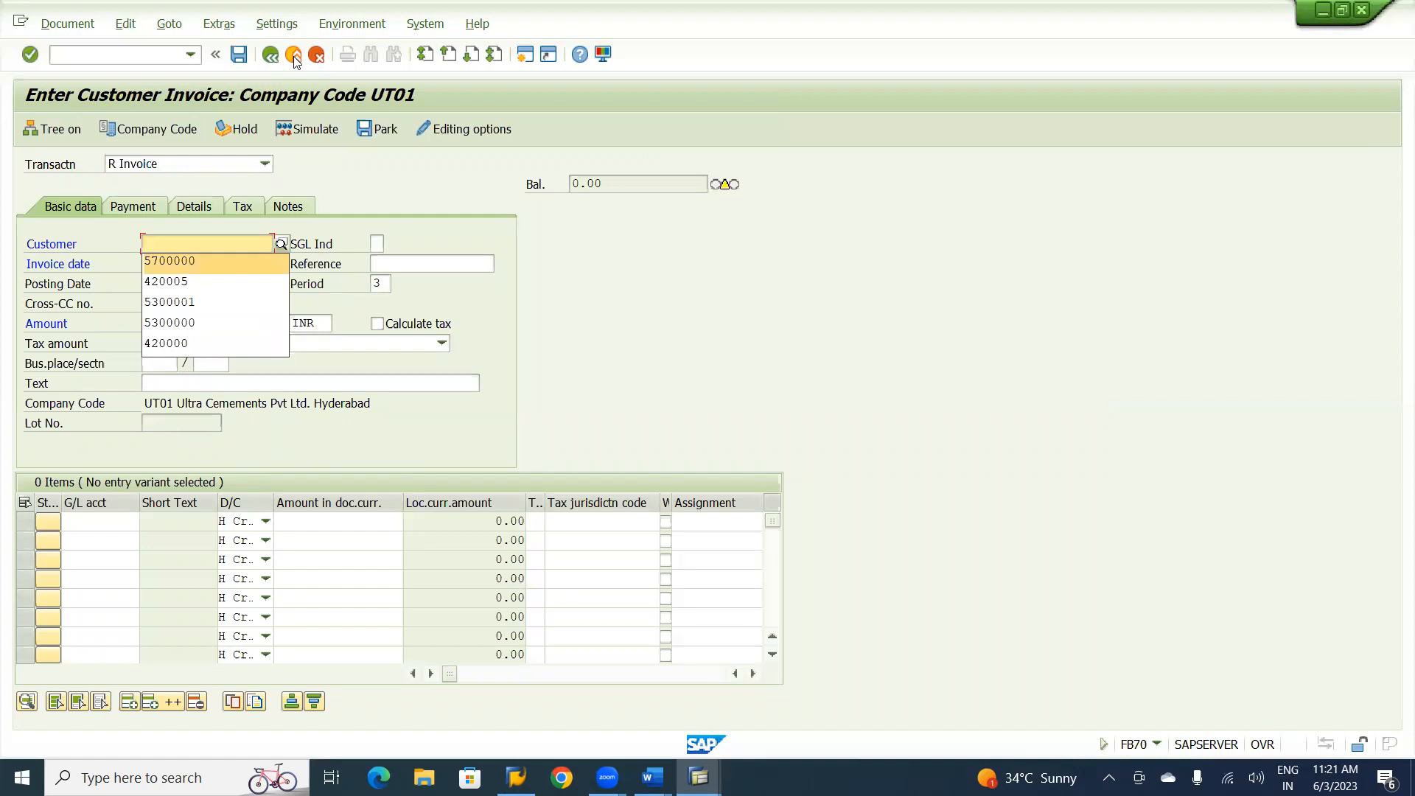
key("Tab")
key("Tab")
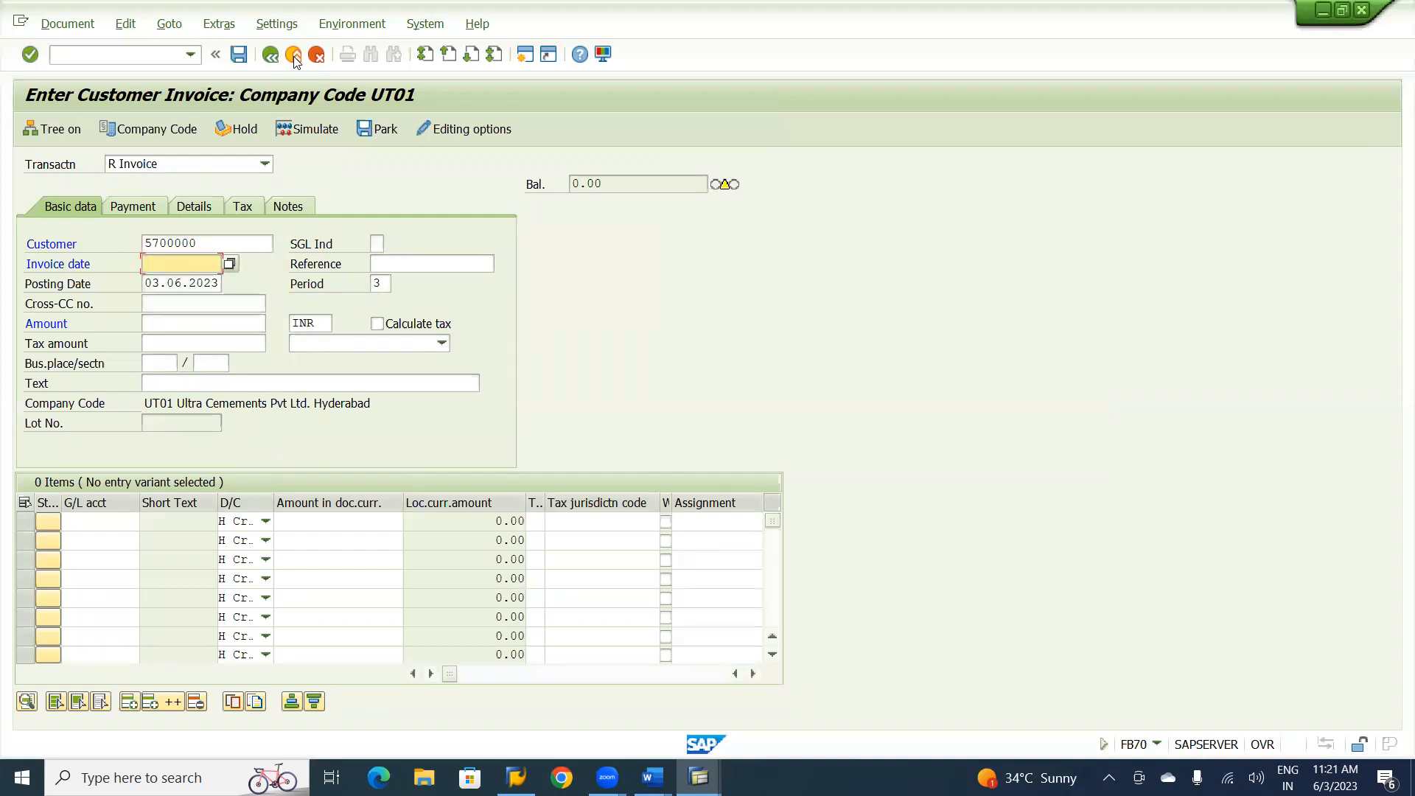
key("F4")
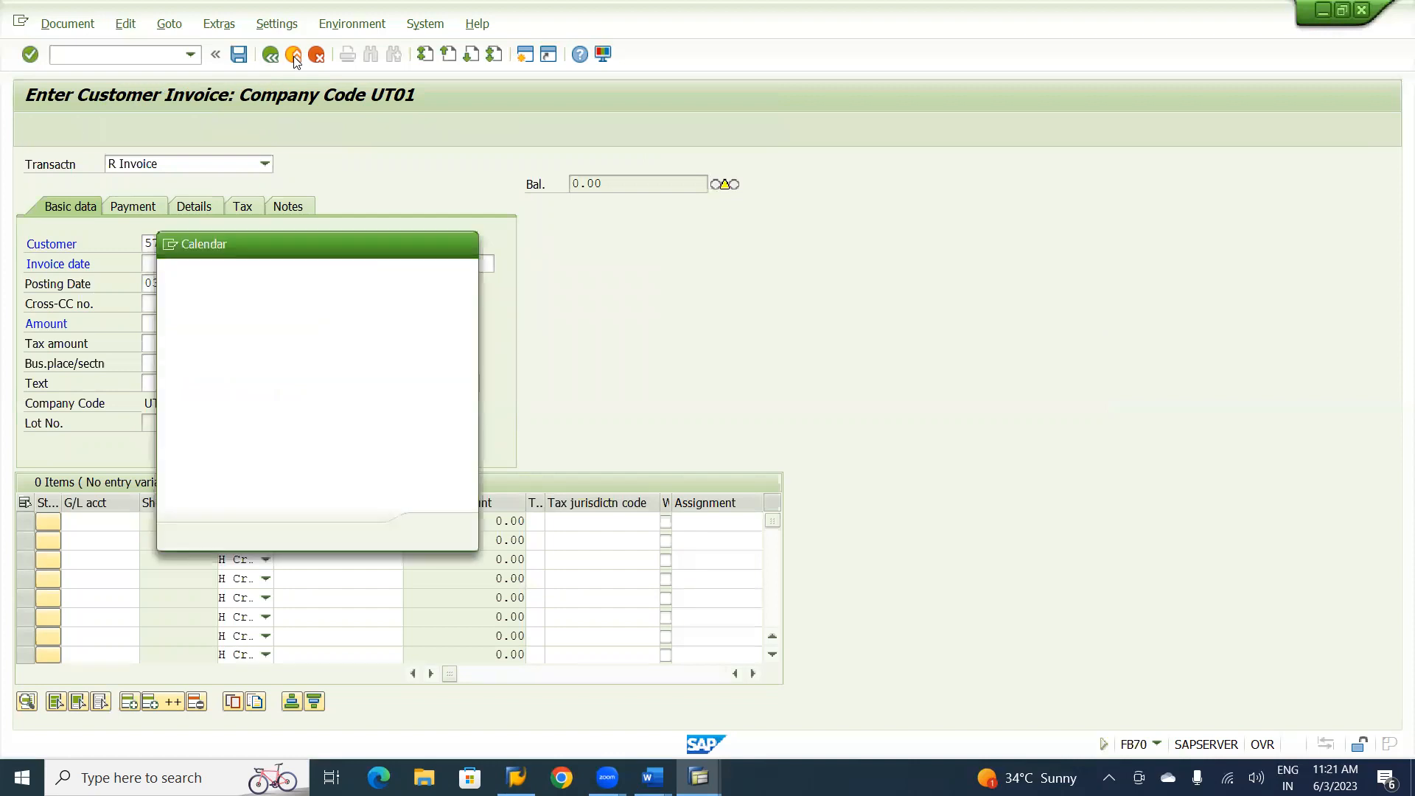
key("Return")
key("Tab")
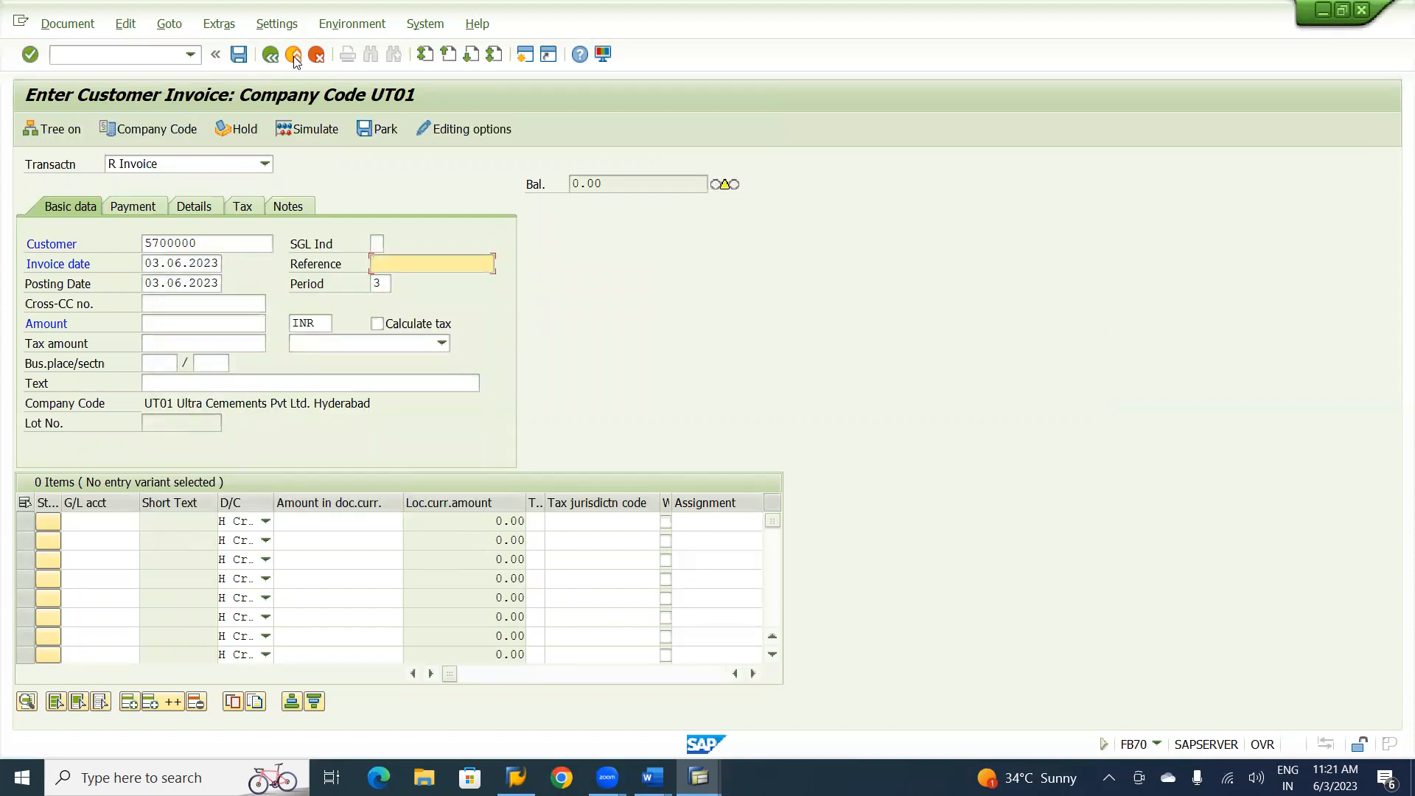
type("AR-02")
key("Tab")
key("Tab")
key("Tab")
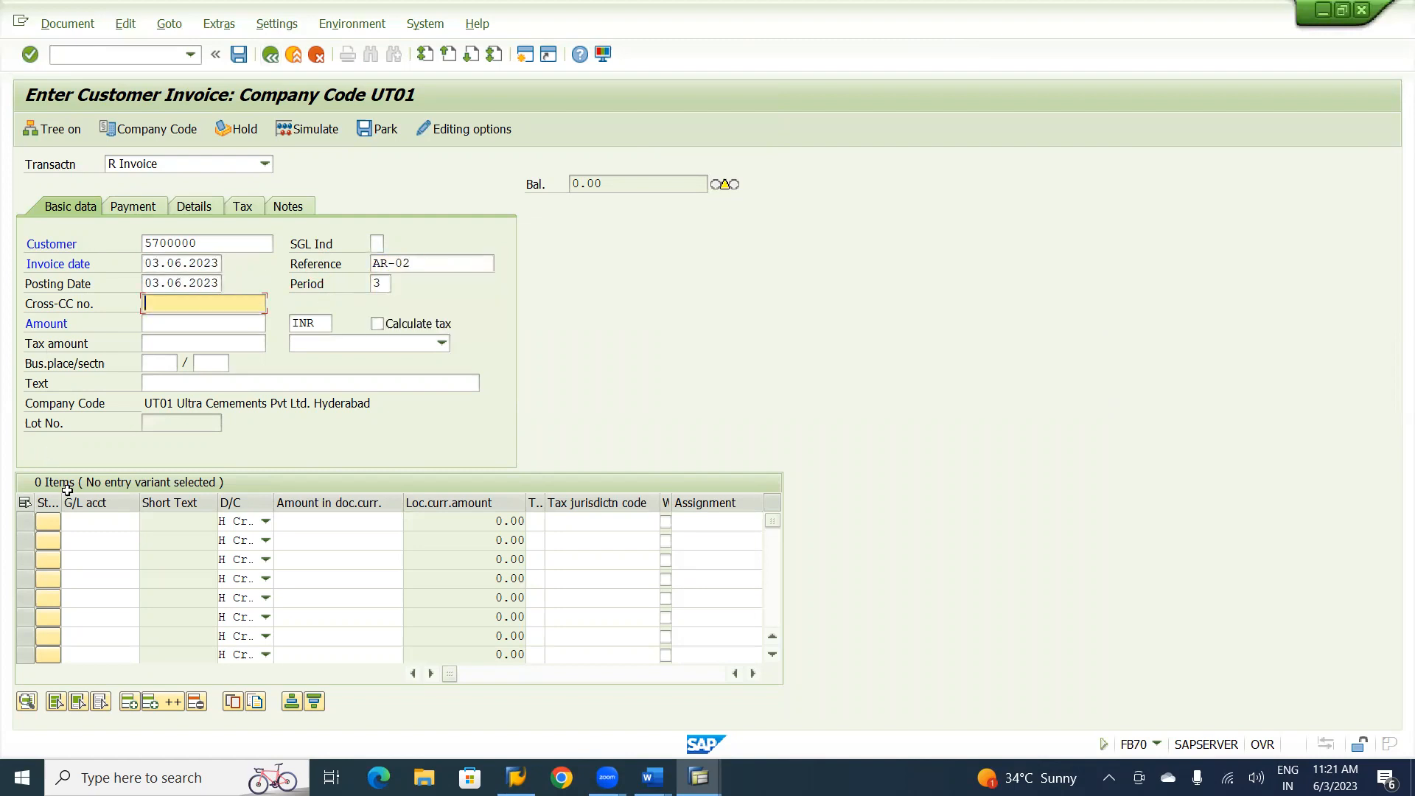
Assign the Techinical Training Fees G/L account to the first and second line items of the invoice.
left_click(80, 523)
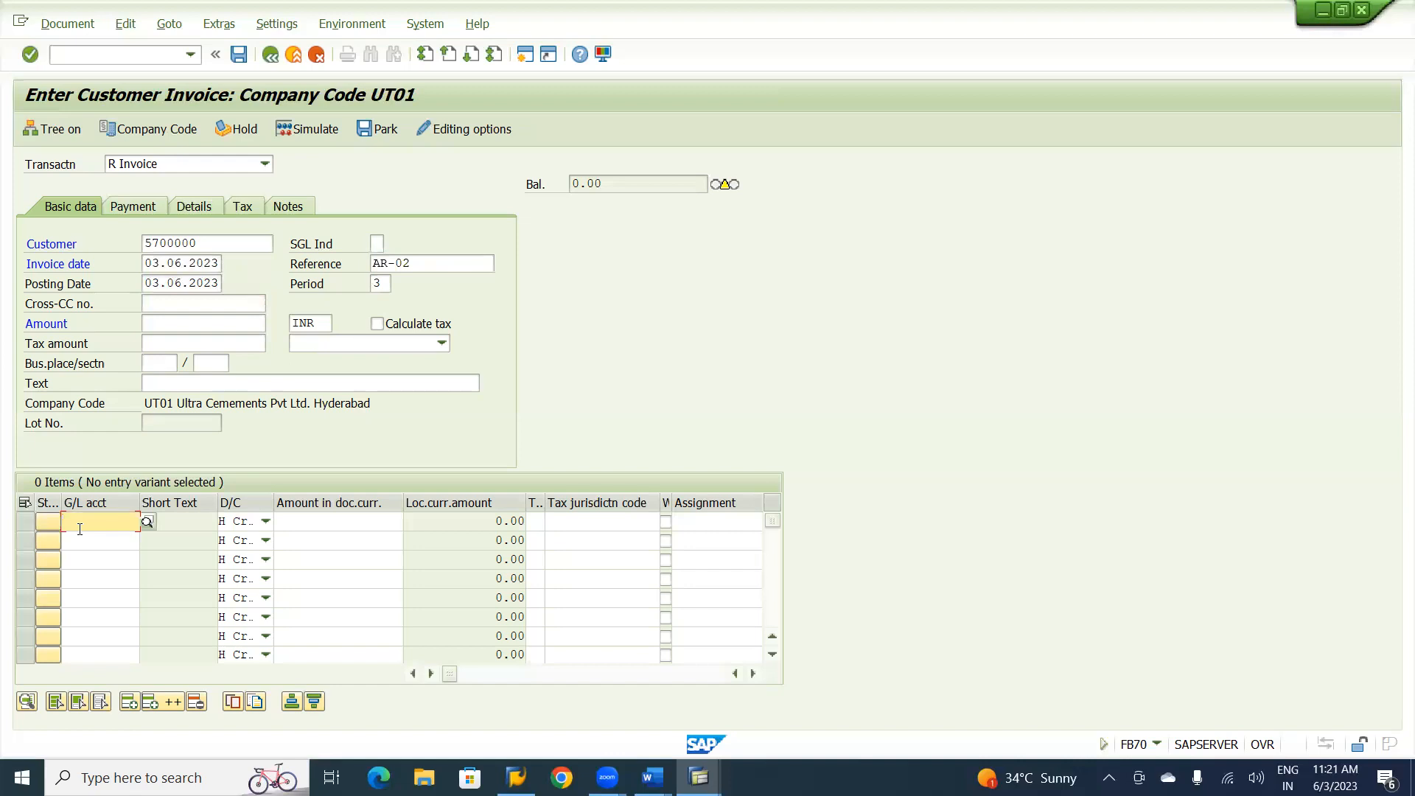
type("320200")
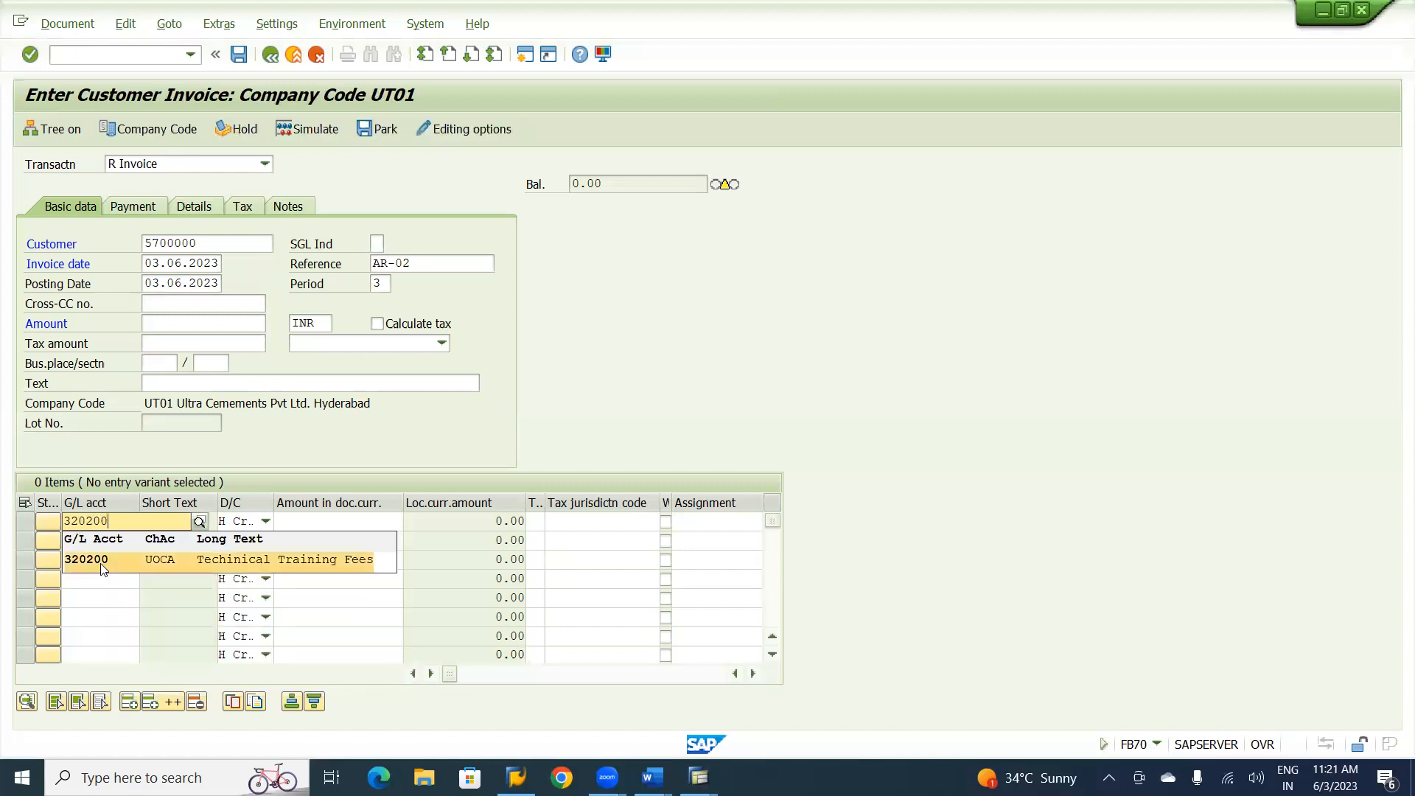
left_click(102, 562)
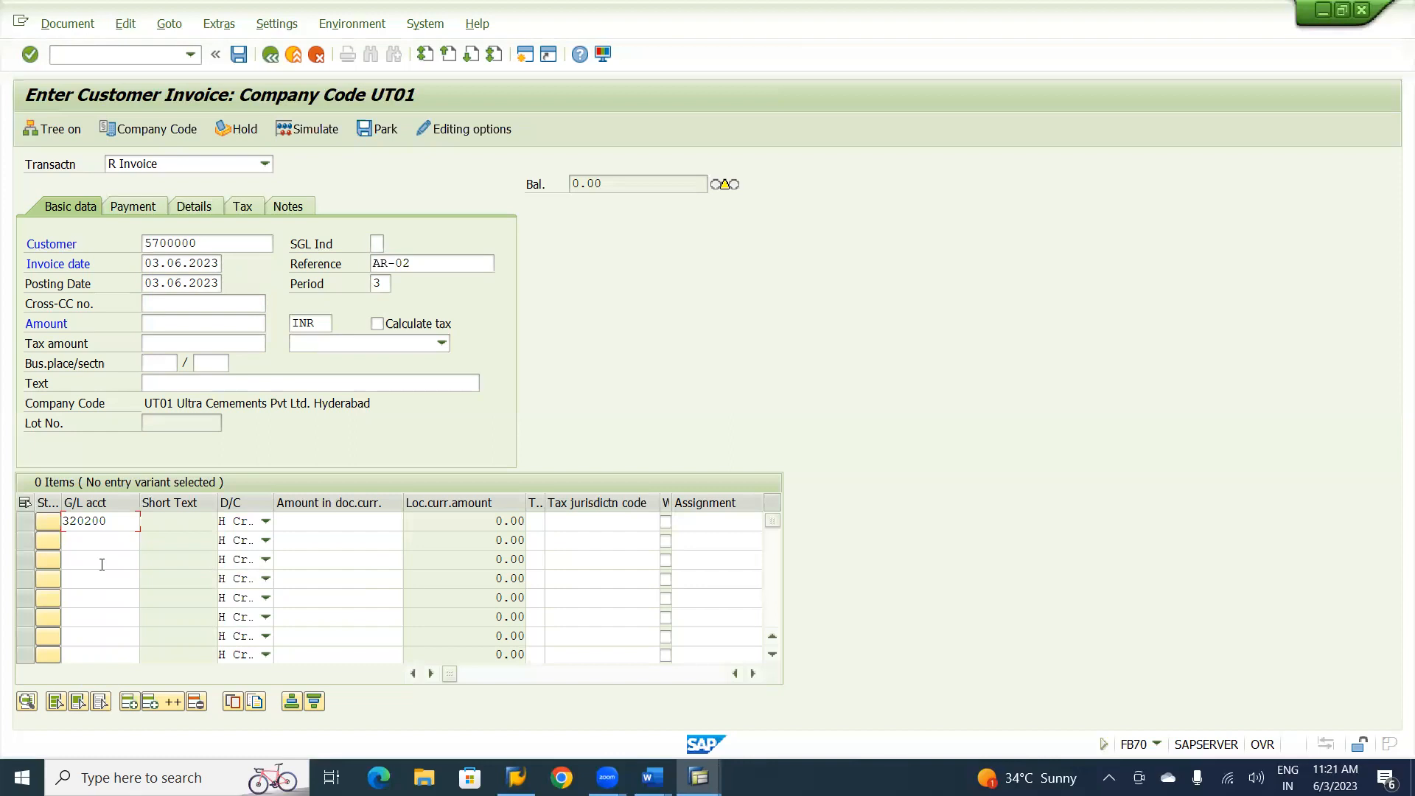
left_click(105, 539)
type("32")
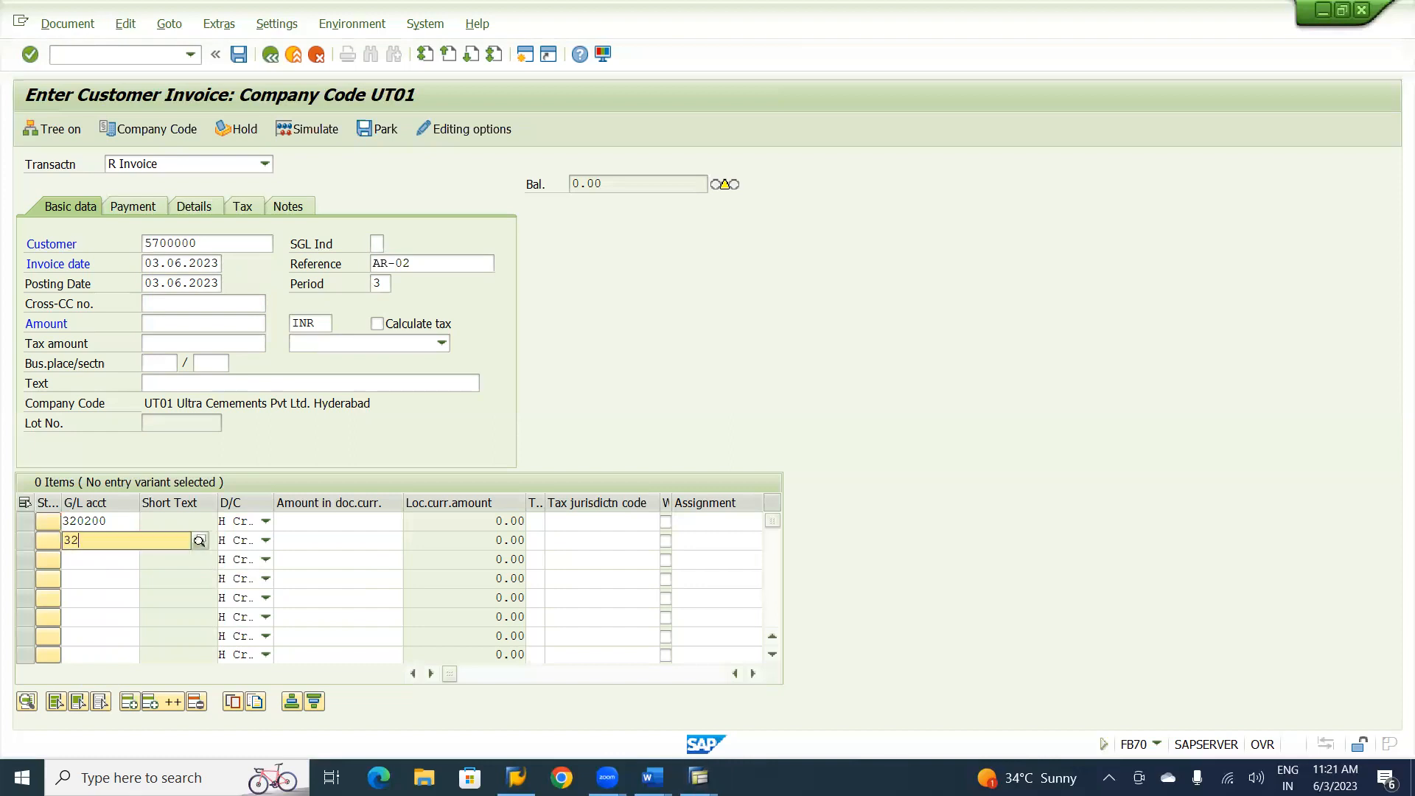
type("0200")
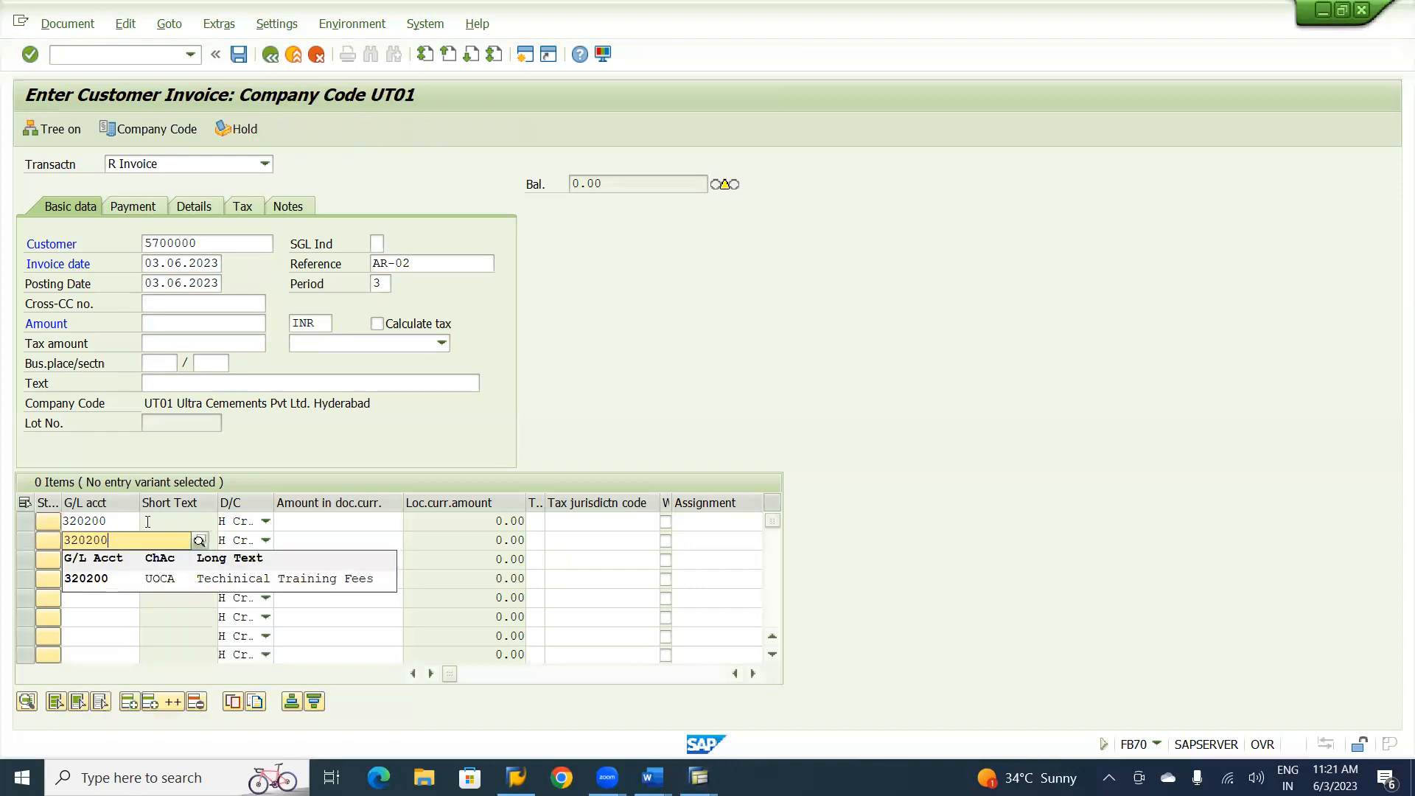
left_click(197, 579)
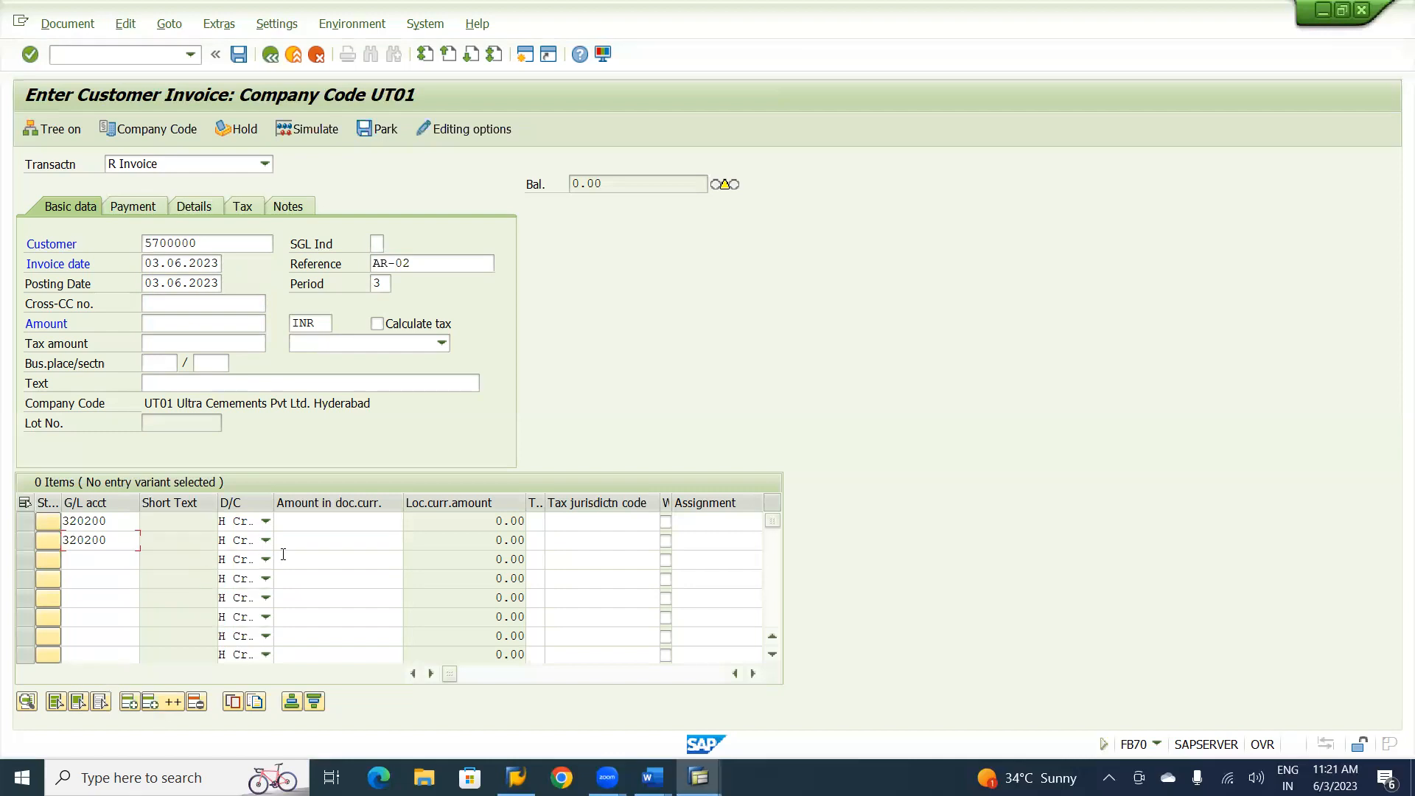
Set the amounts of the two training fee line items to 80000 and 60000.
left_click(311, 527)
type("80000")
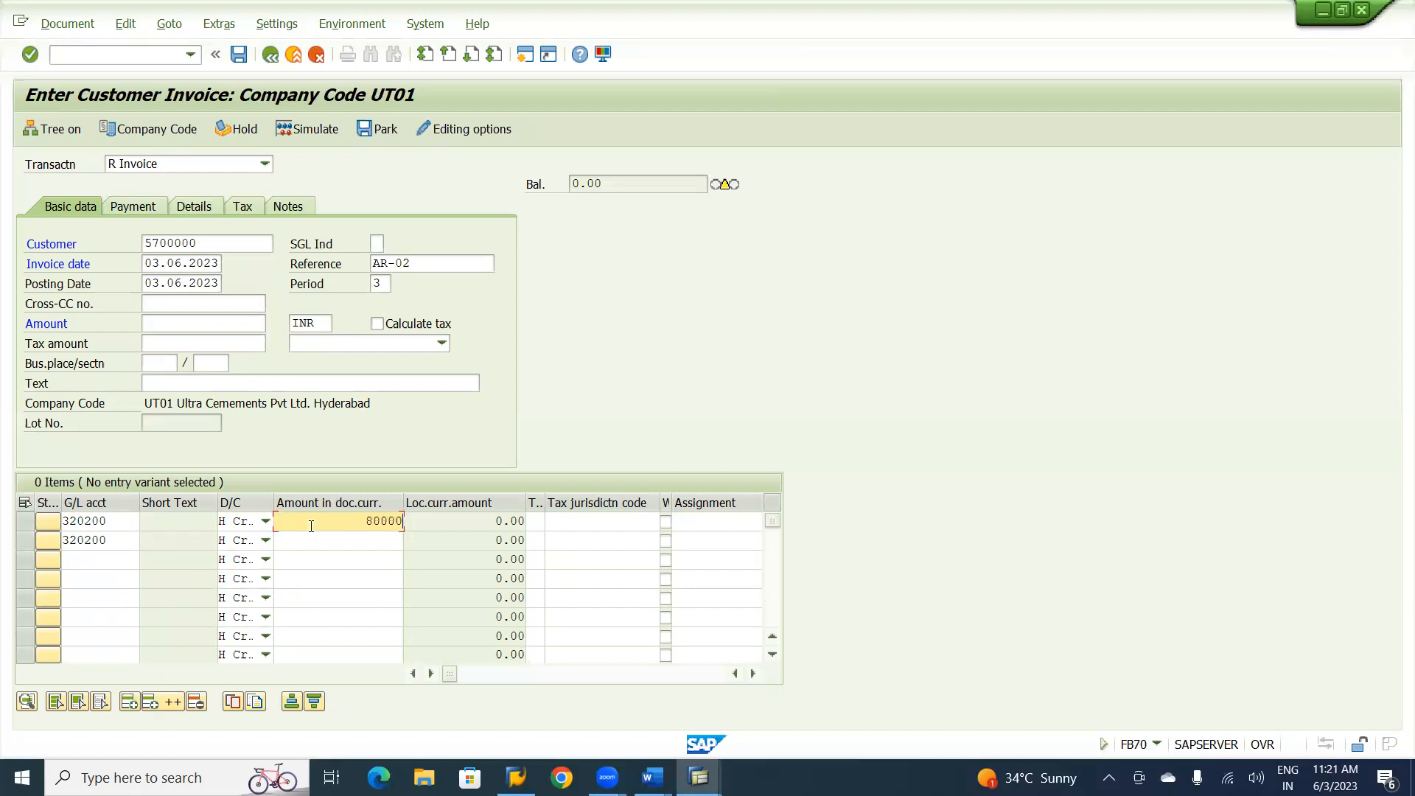
key("Down")
type("60000")
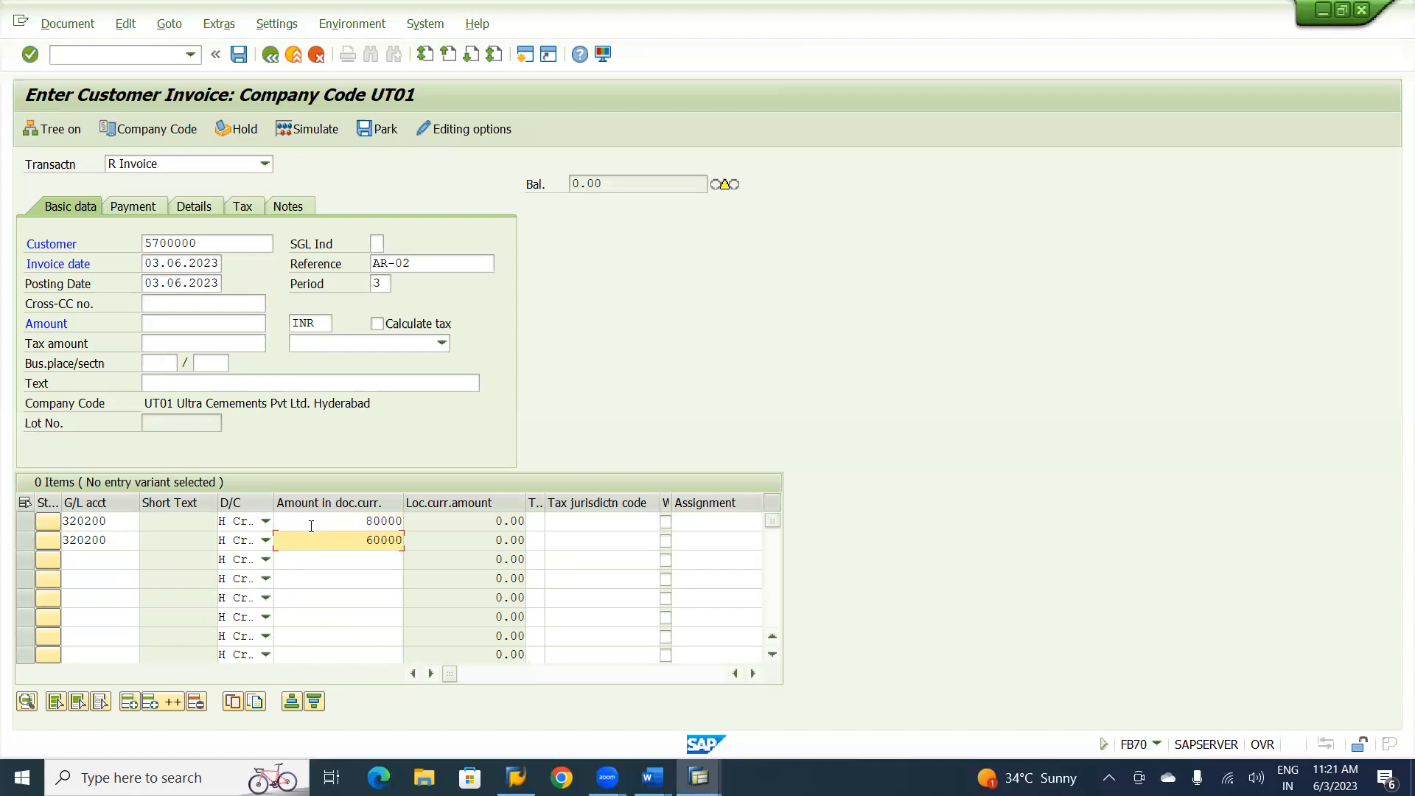
key("Return")
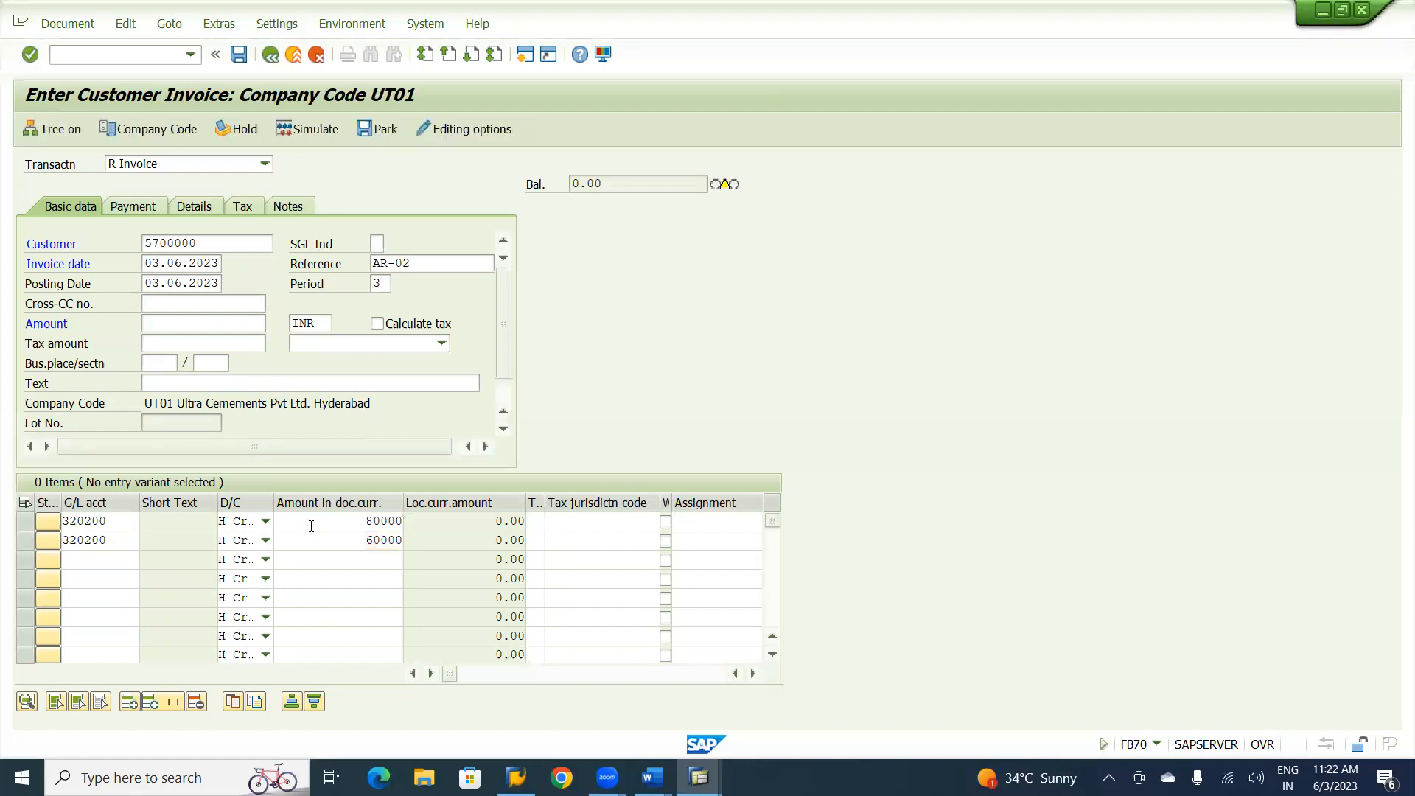
Copy the balance of 140,000 into the invoice amount without its minus sign so the document balances.
left_click_drag(625, 184, 572, 185)
key("ctrl+c")
left_click(571, 185)
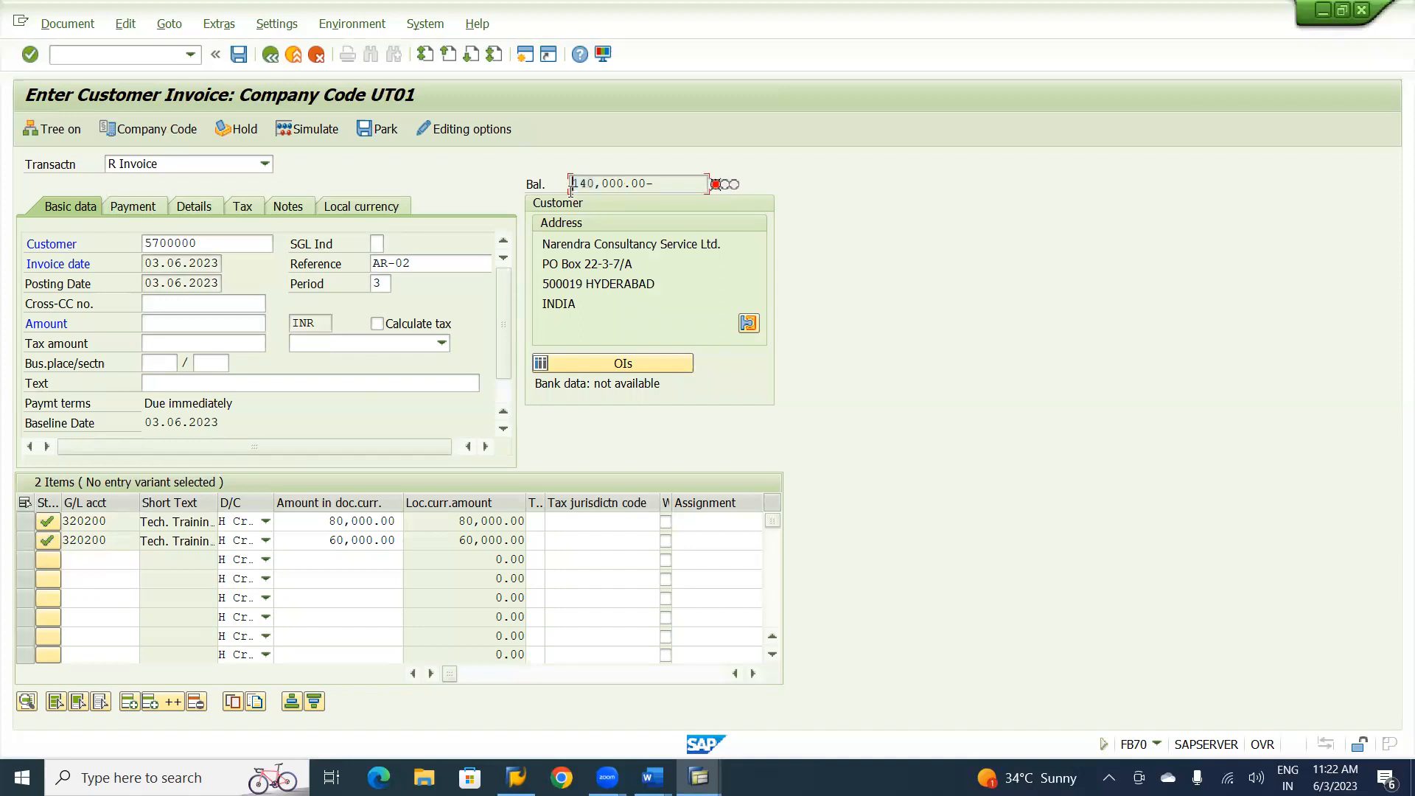
left_click(201, 327)
key("ctrl+v")
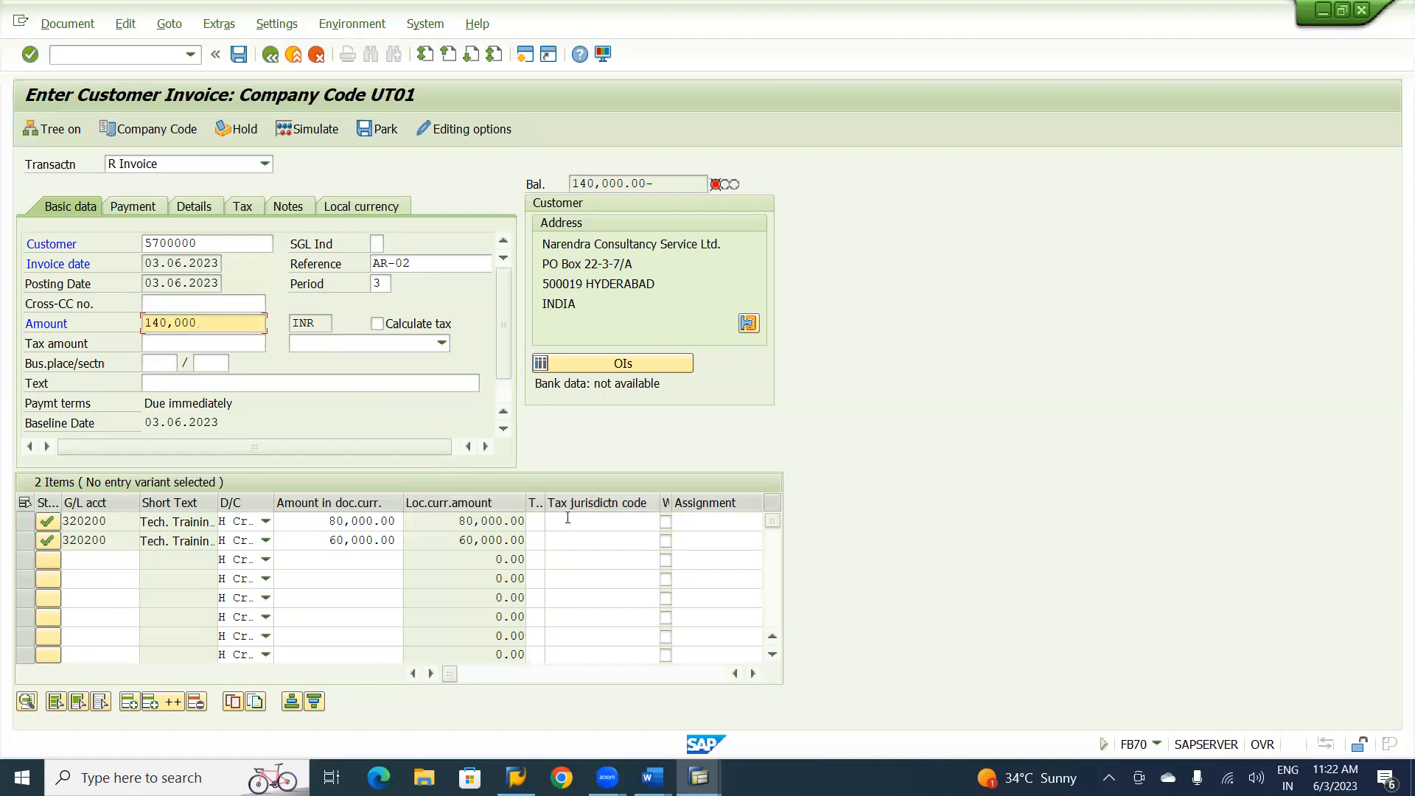
key("Return")
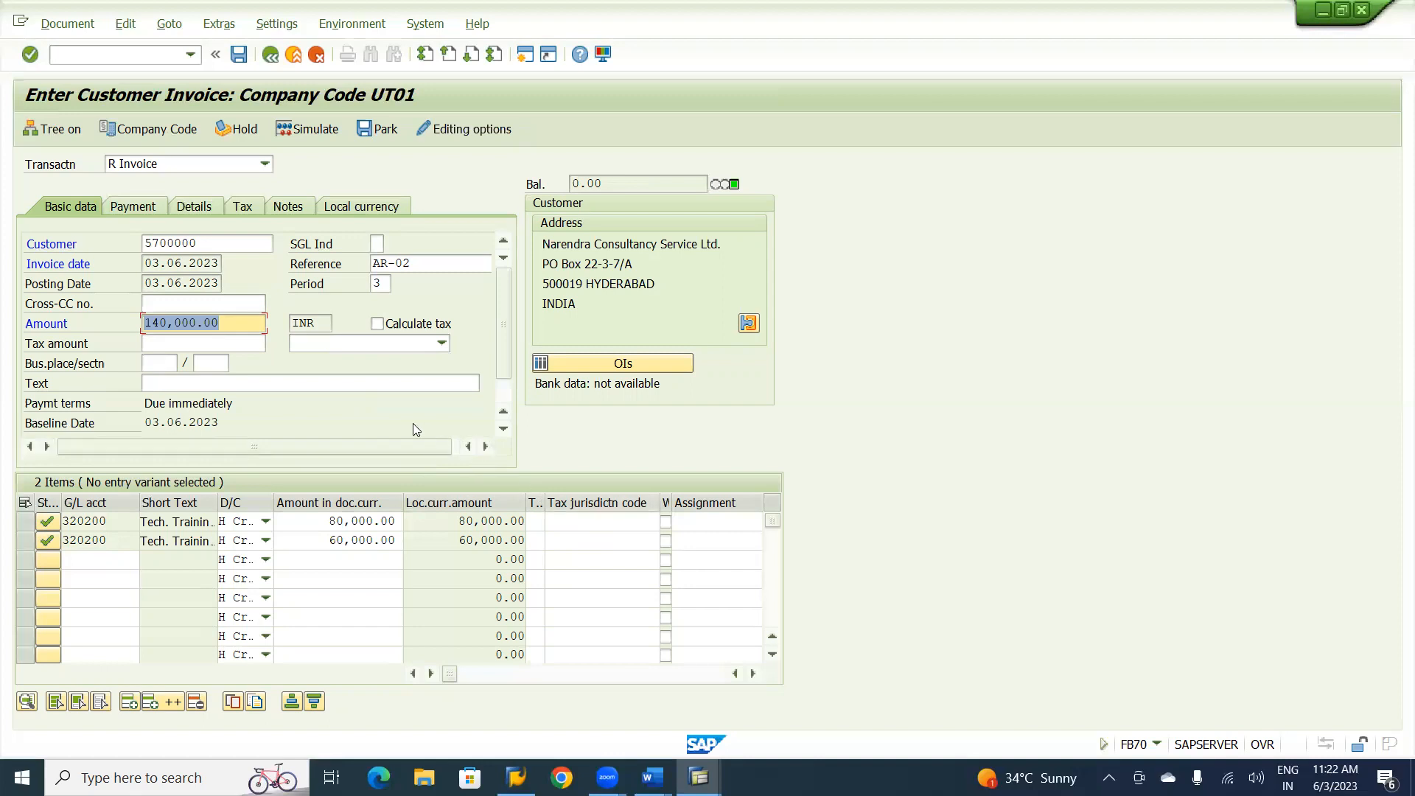
Enter a discount of 10000 in the invoice's payment data and return to the basic data.
left_click(137, 211)
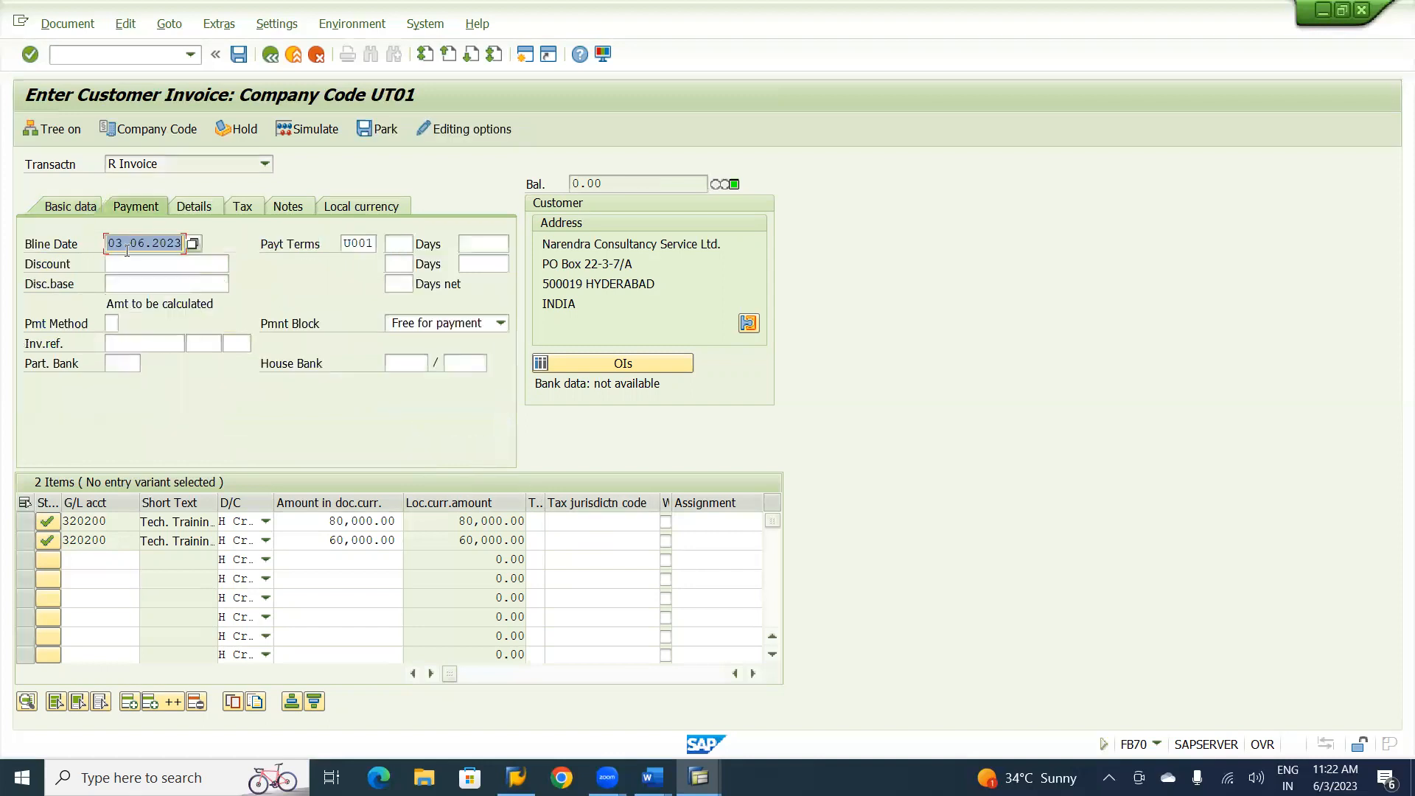
left_click(124, 266)
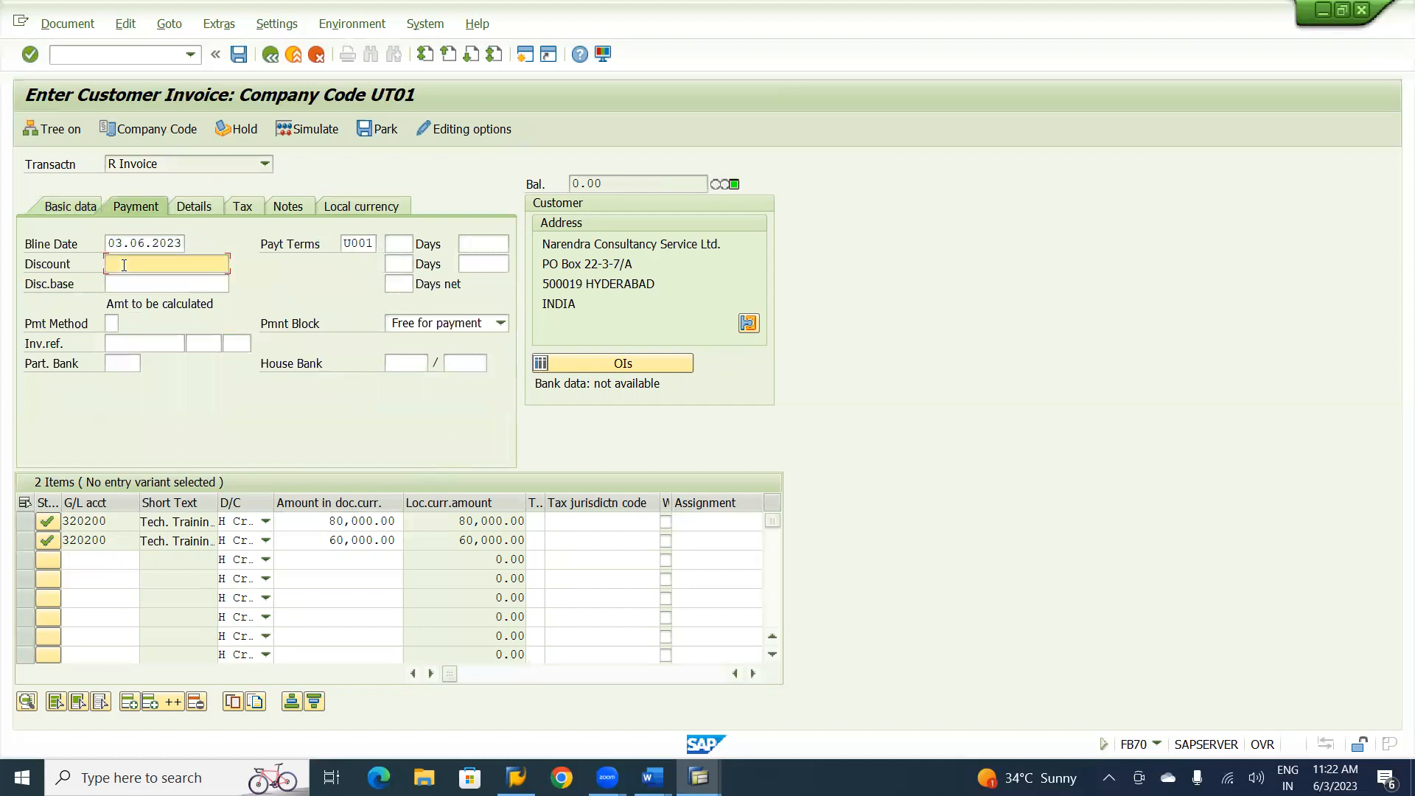
type("10000")
left_click(77, 213)
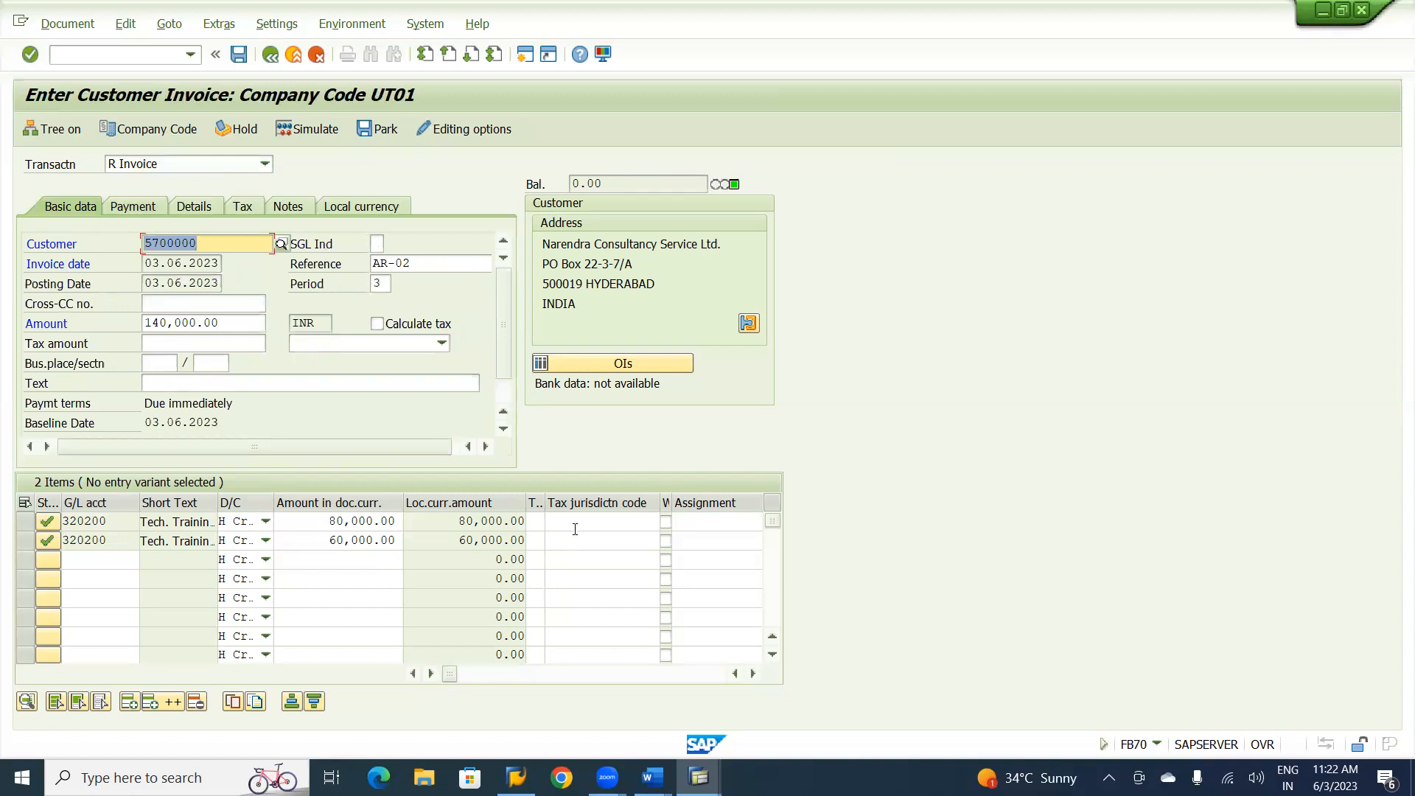
Assign business area BHYD to both training fee line items.
key("Tab")
key("Tab")
key("Tab")
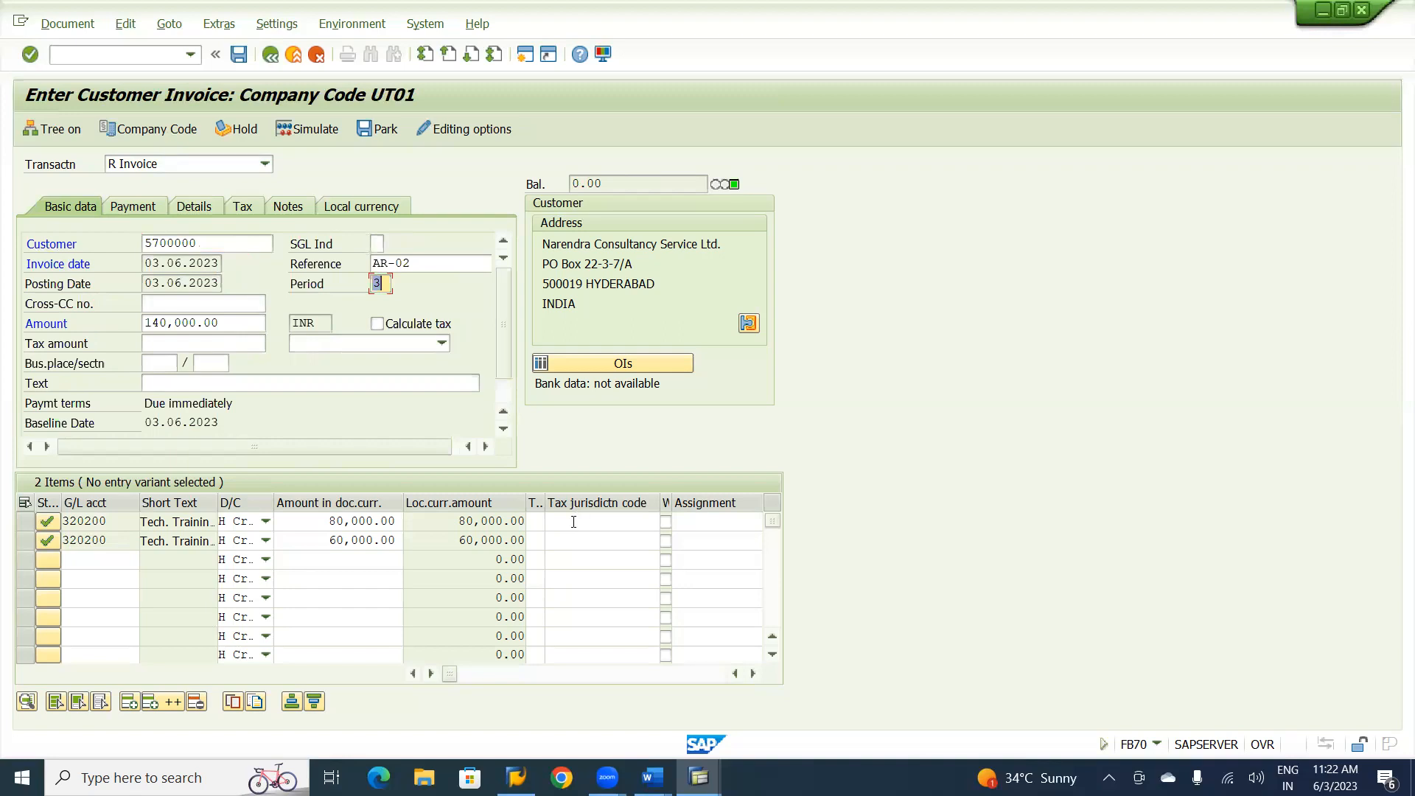
left_click(573, 522)
key("Tab")
key("Tab")
key("Tab")
key("Tab")
key("Tab")
key("Tab")
key("Tab")
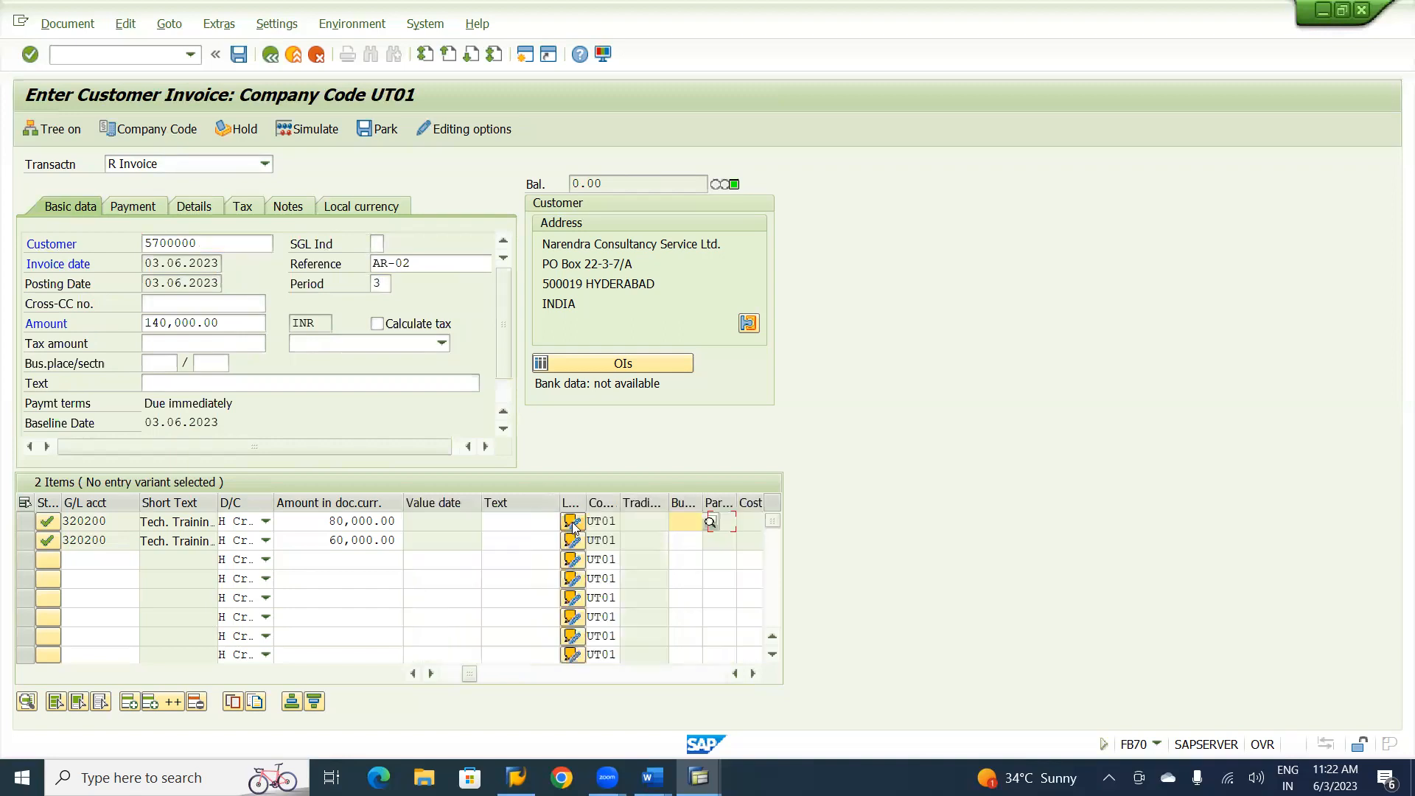
key("shift+Tab")
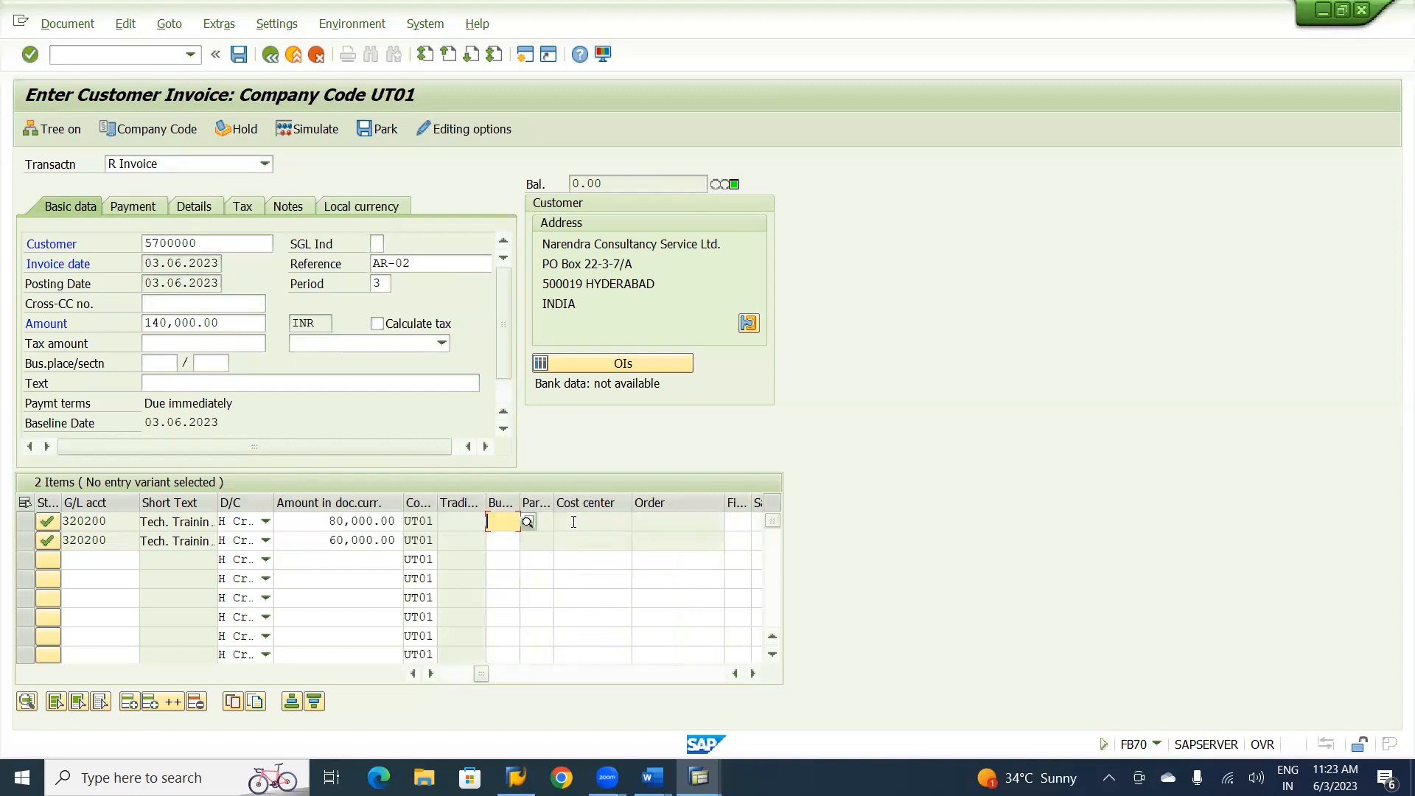
type("BHYD")
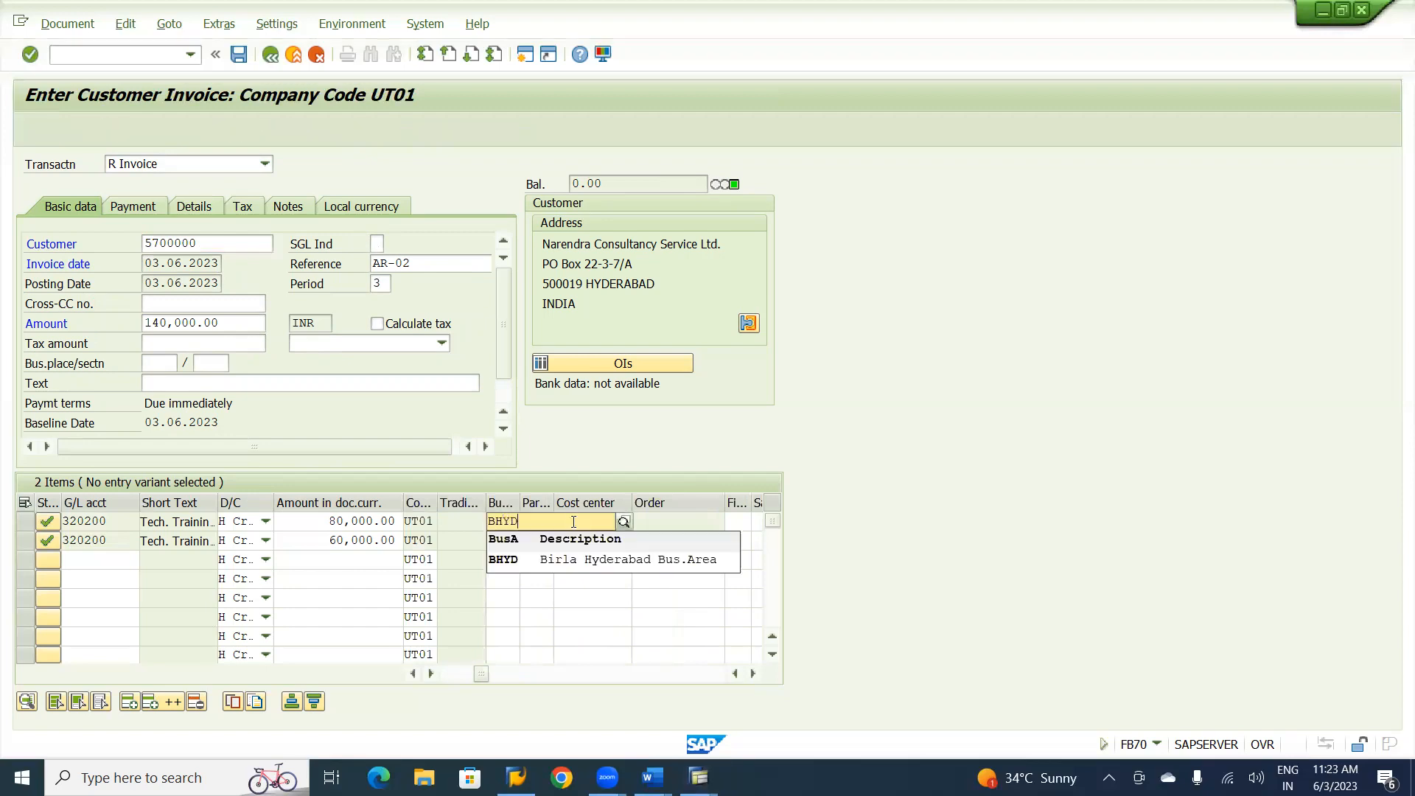
left_click(518, 560)
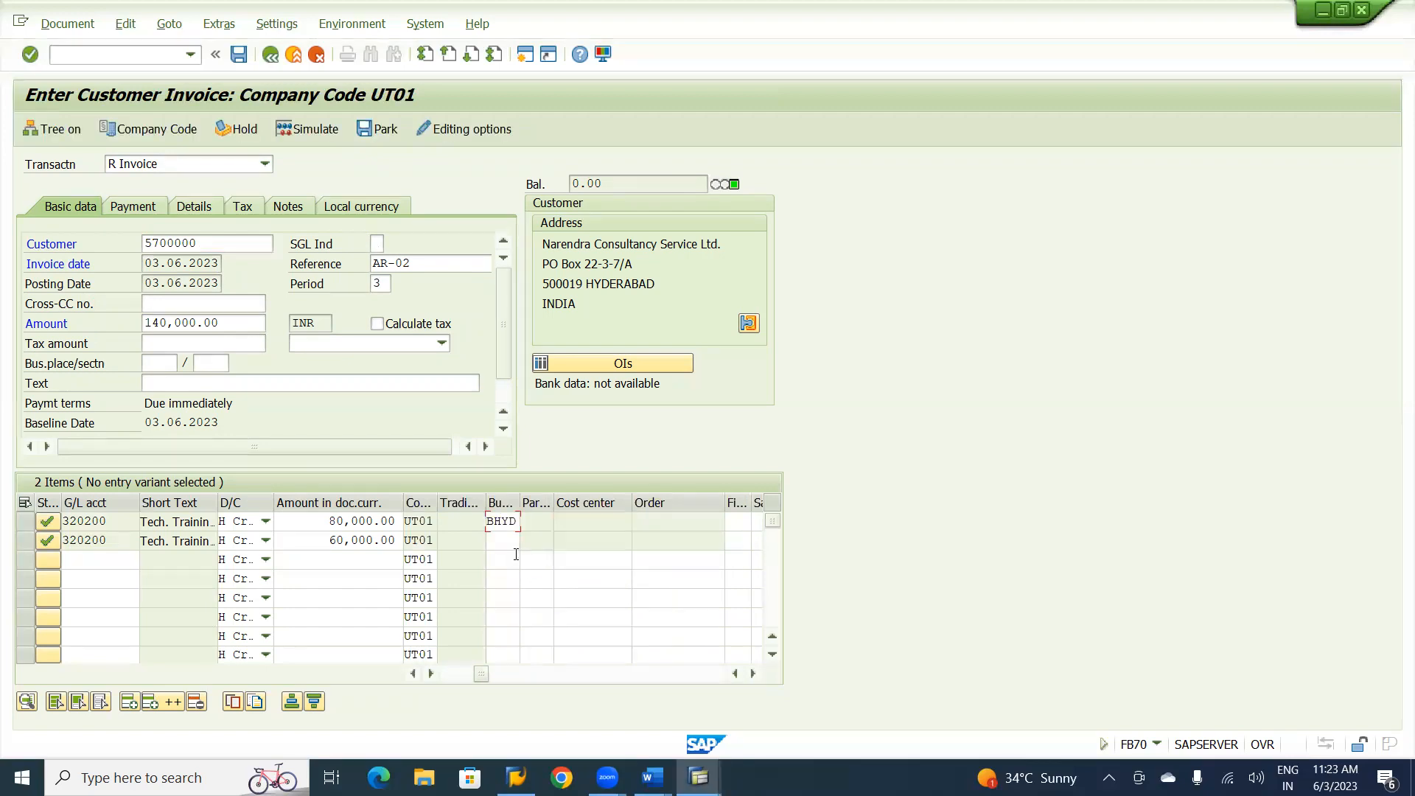
left_click(505, 541)
type("BHYD")
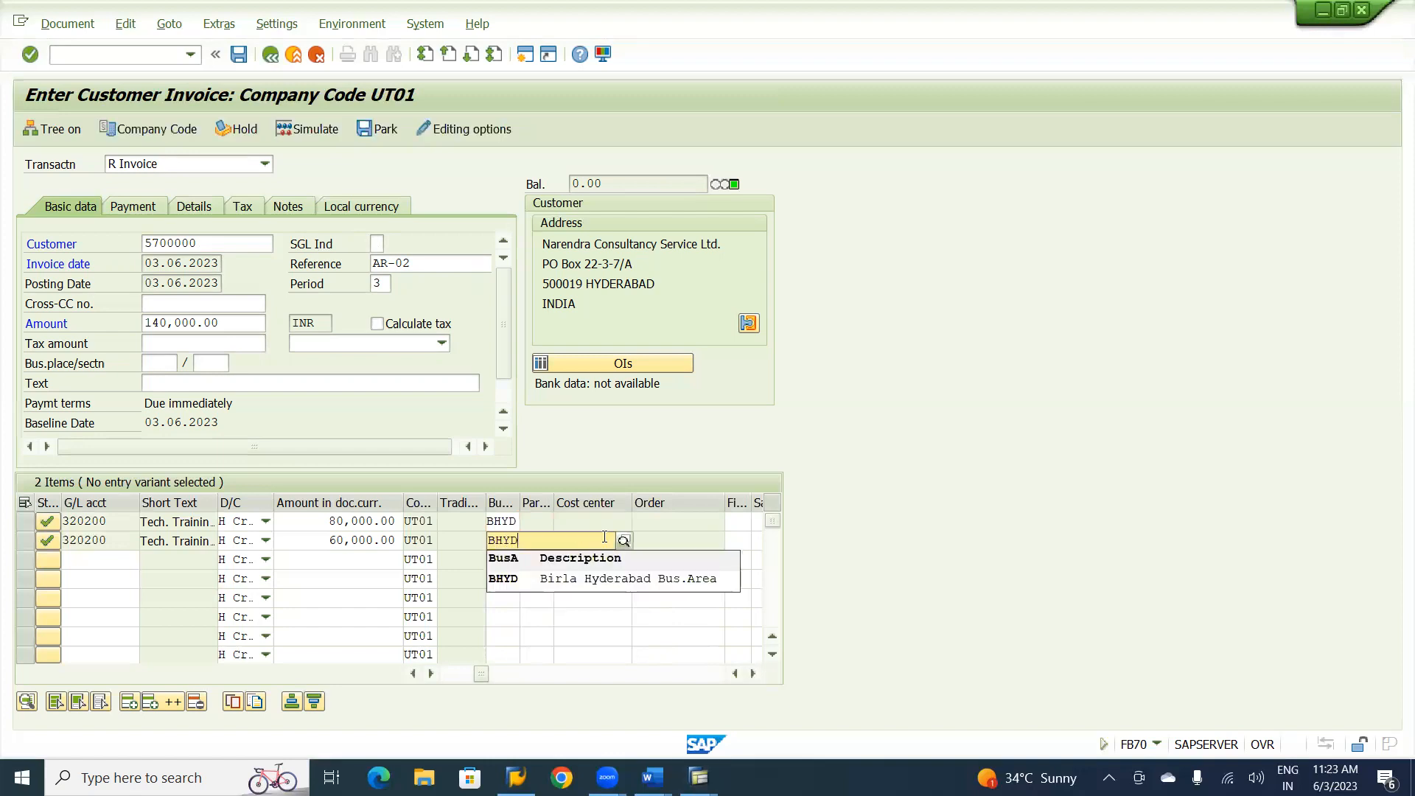
left_click(568, 579)
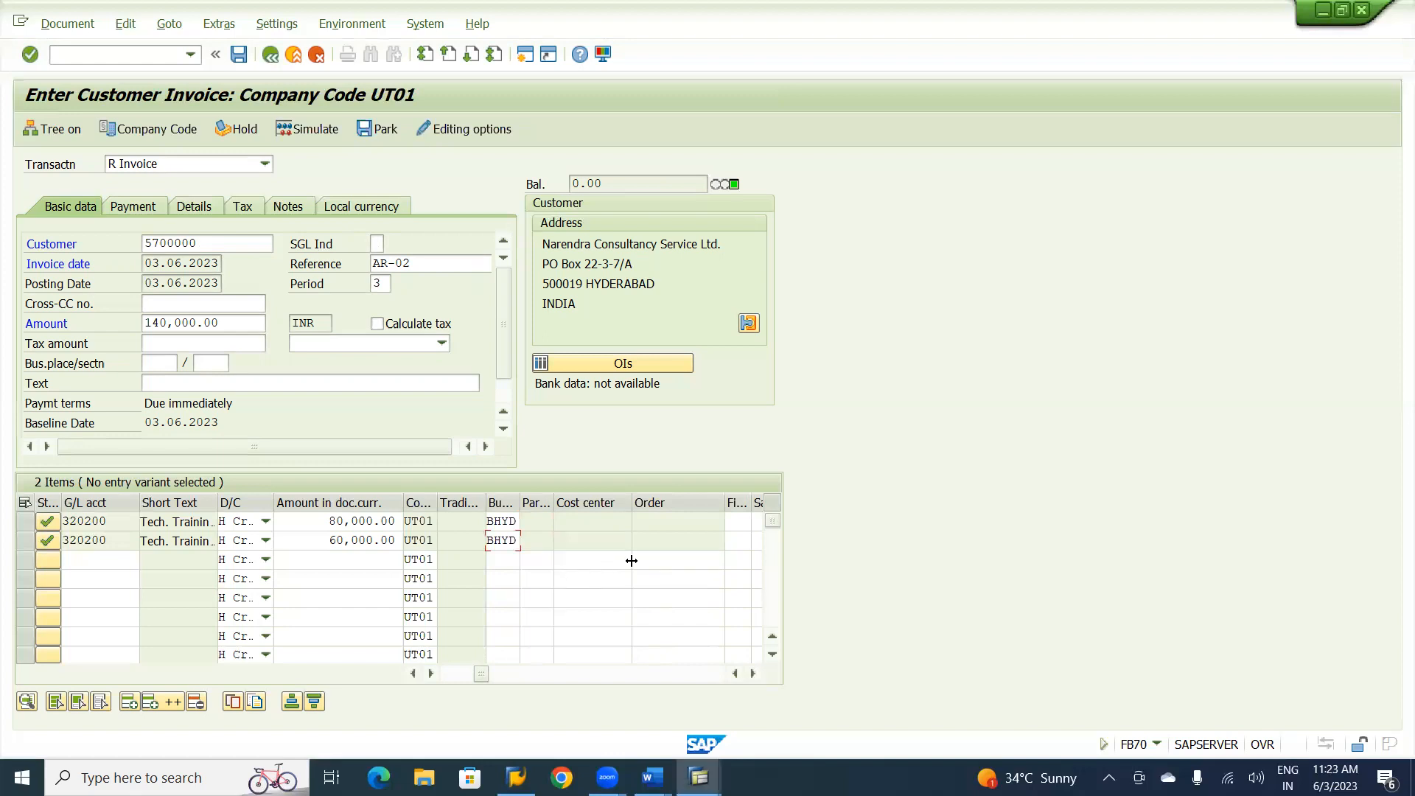
Assign profit center B1000 to the first line item and B1100 to the second.
left_click(731, 524)
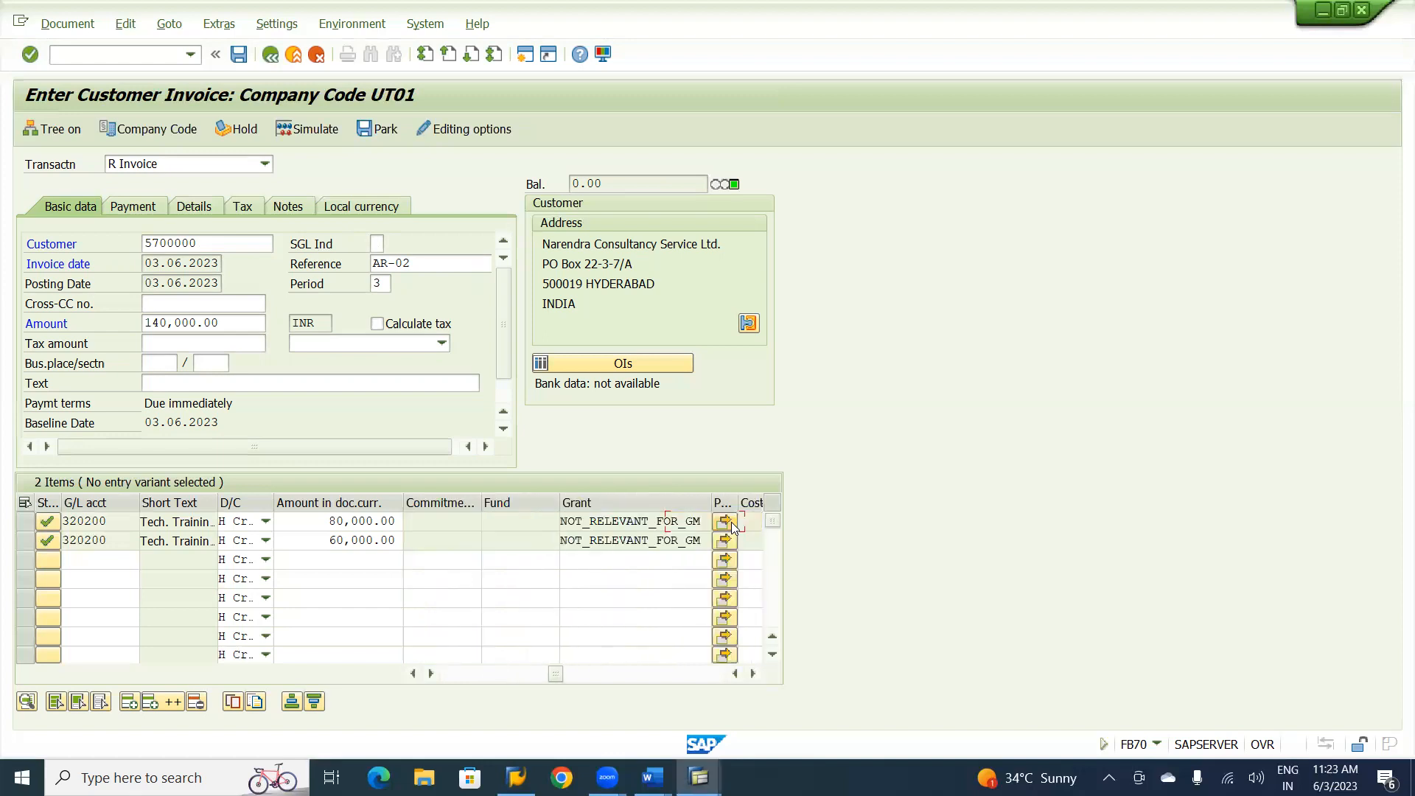
type("B")
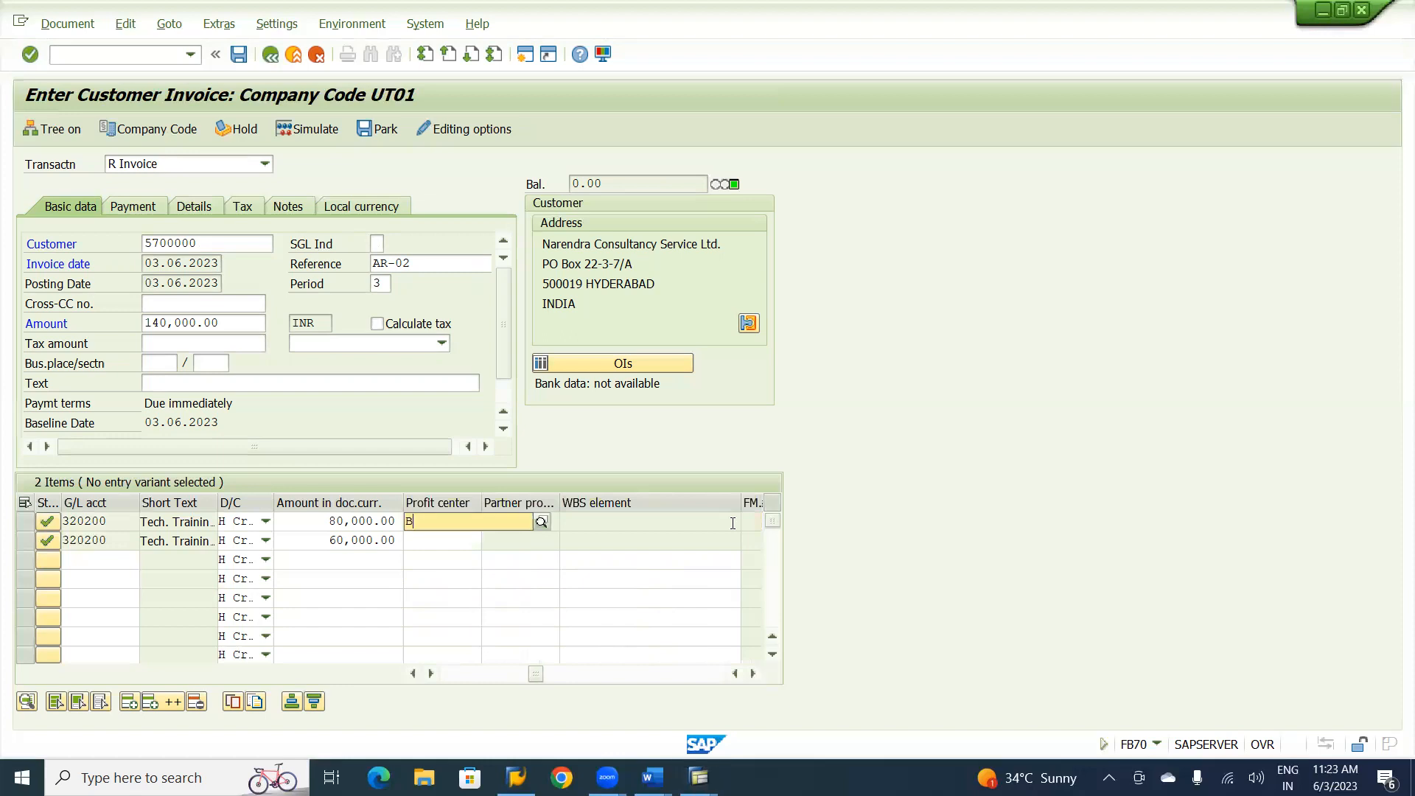
type("1000")
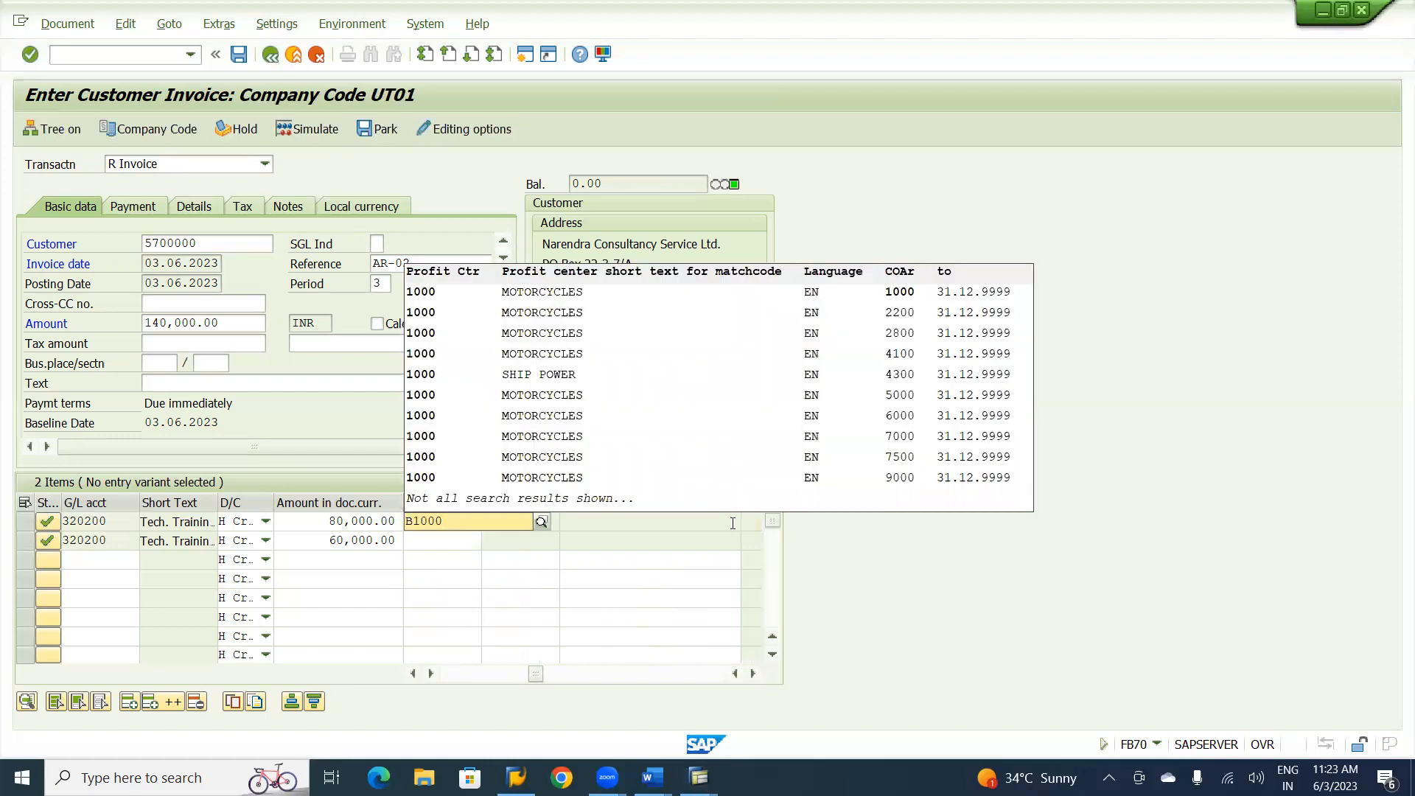
key("Return")
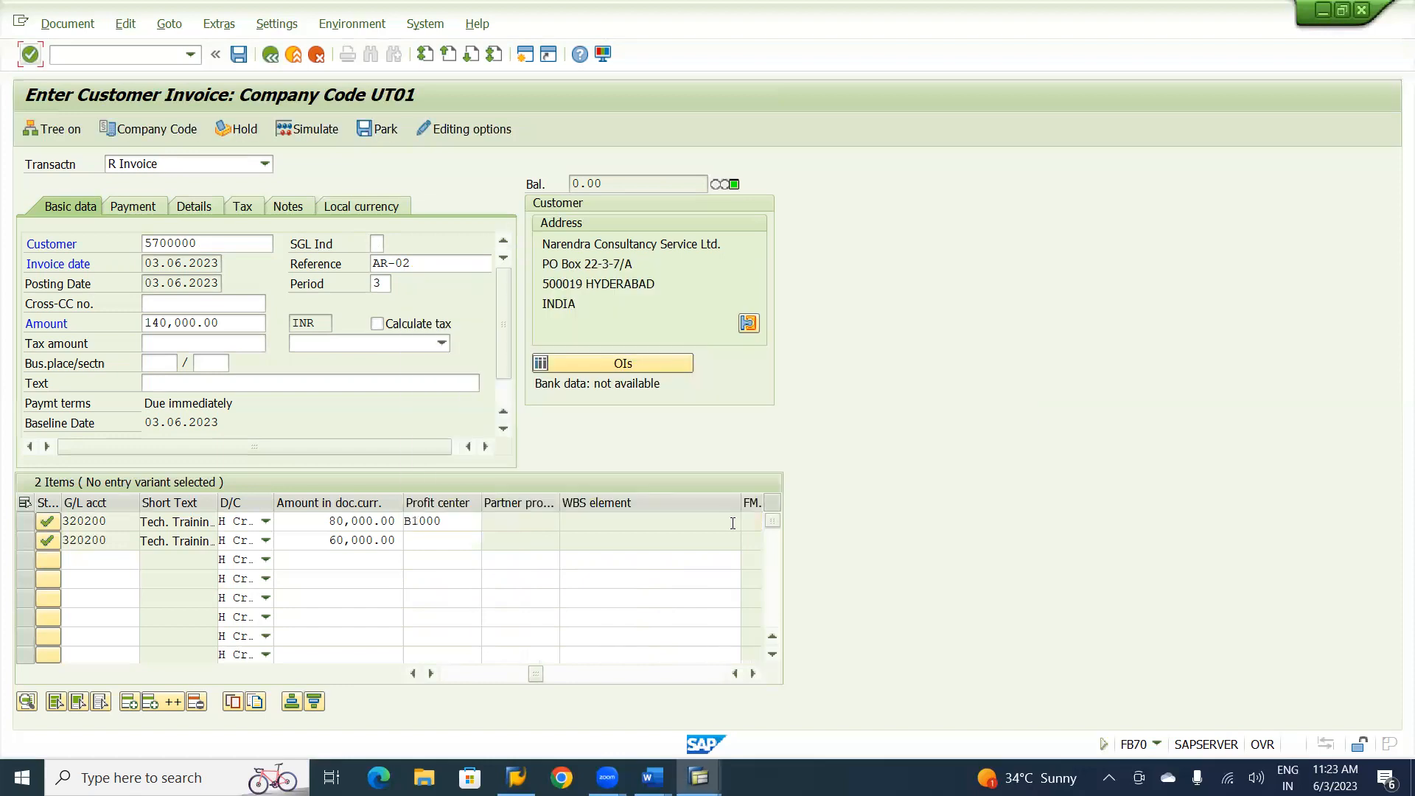
left_click(446, 540)
type("B1100")
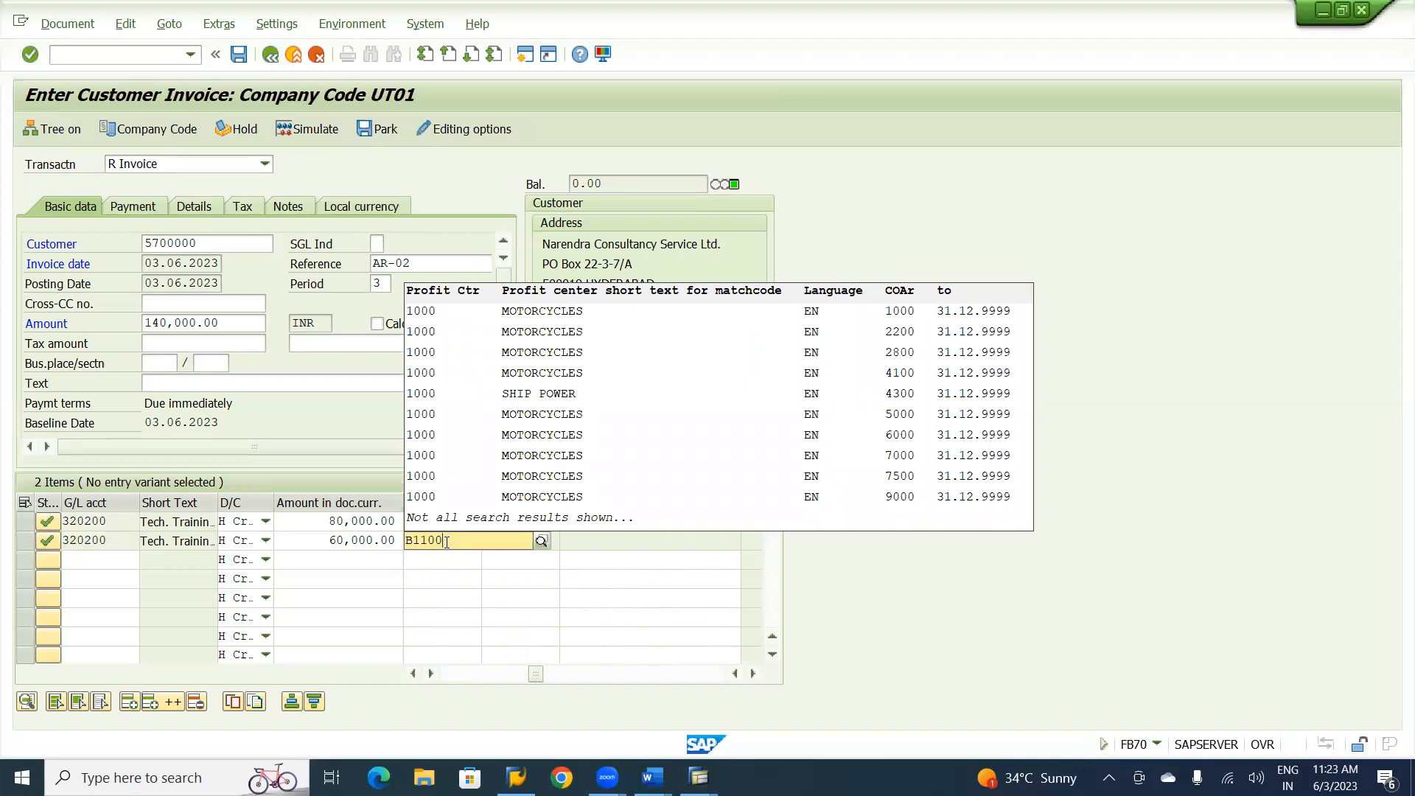
key("Escape")
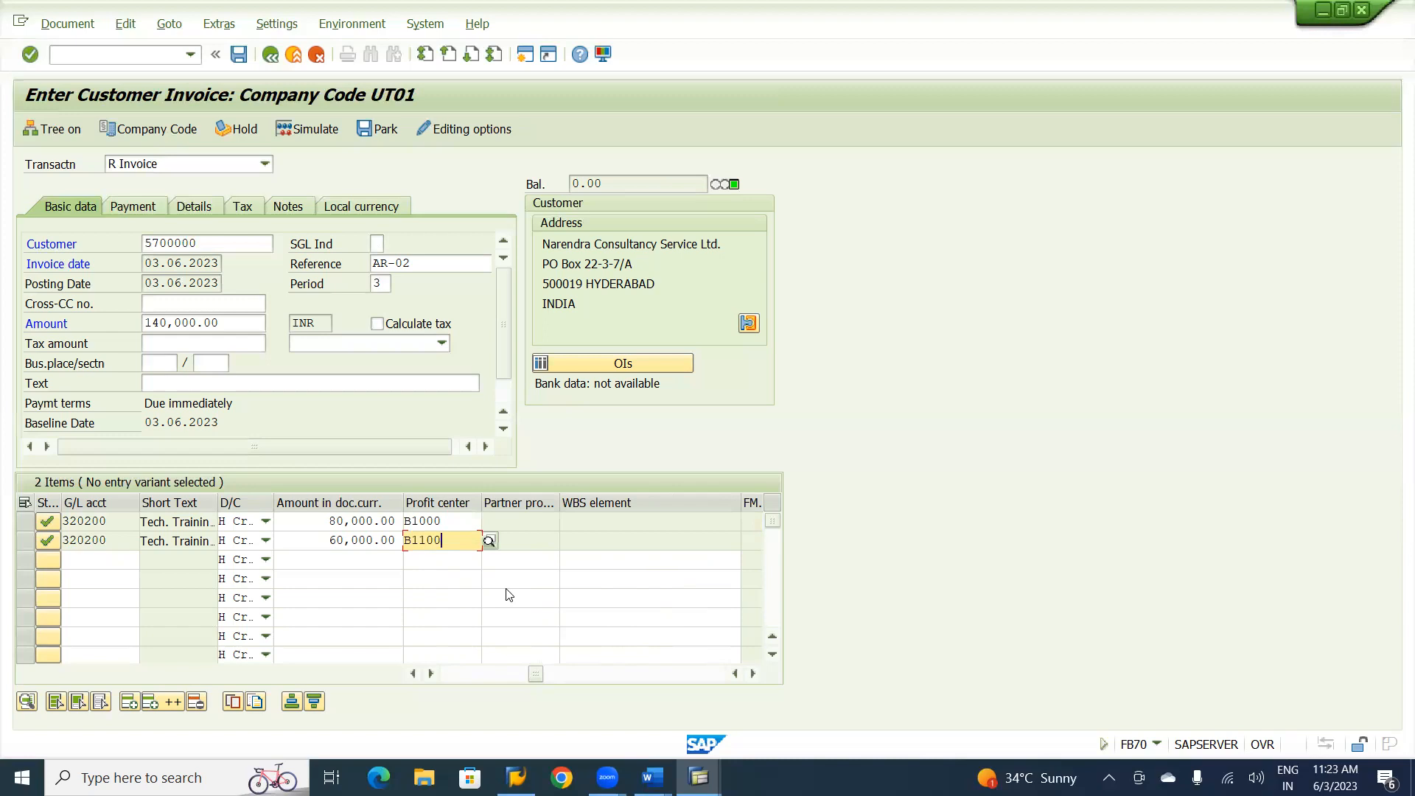
key("Left")
key("Left")
key("Left")
type("U")
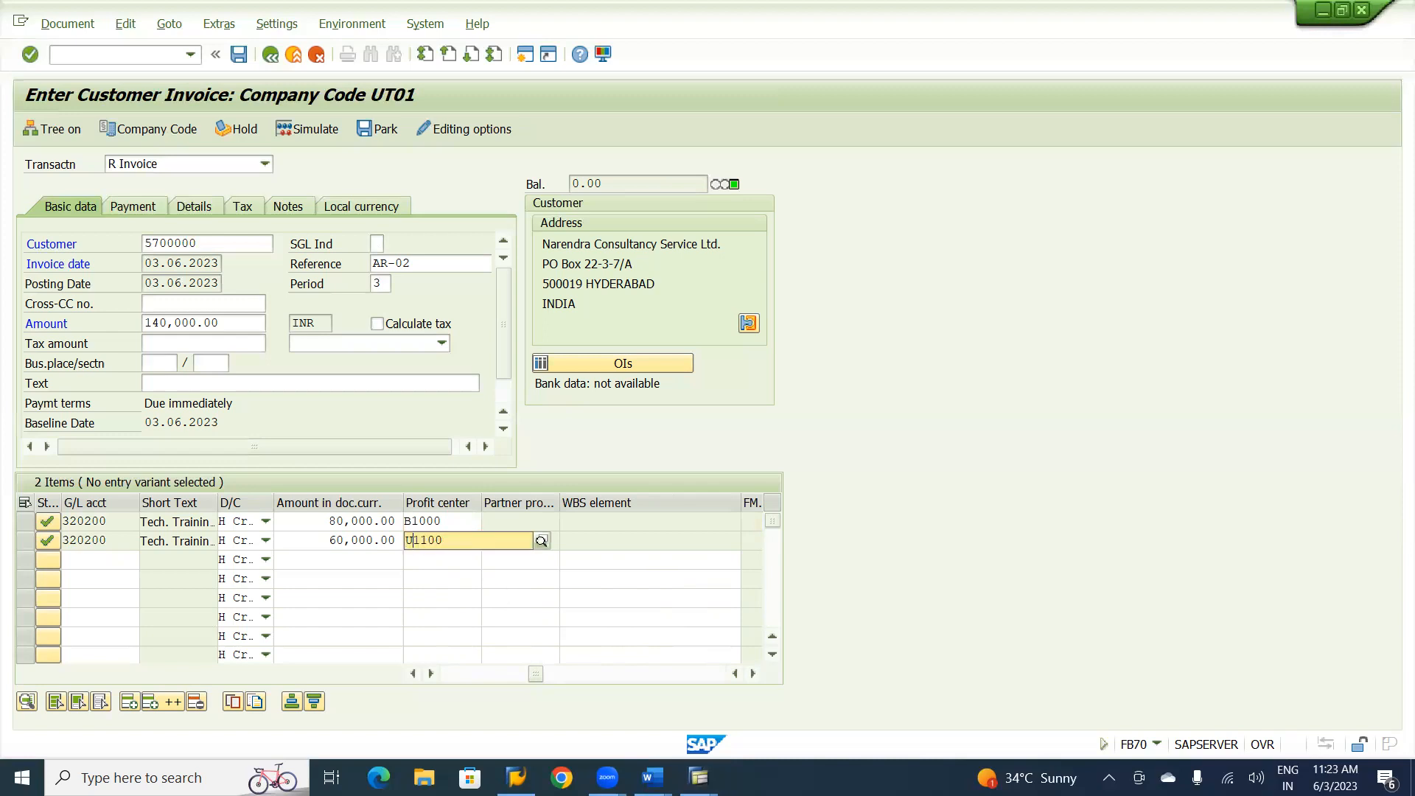
key("F4")
key("Escape")
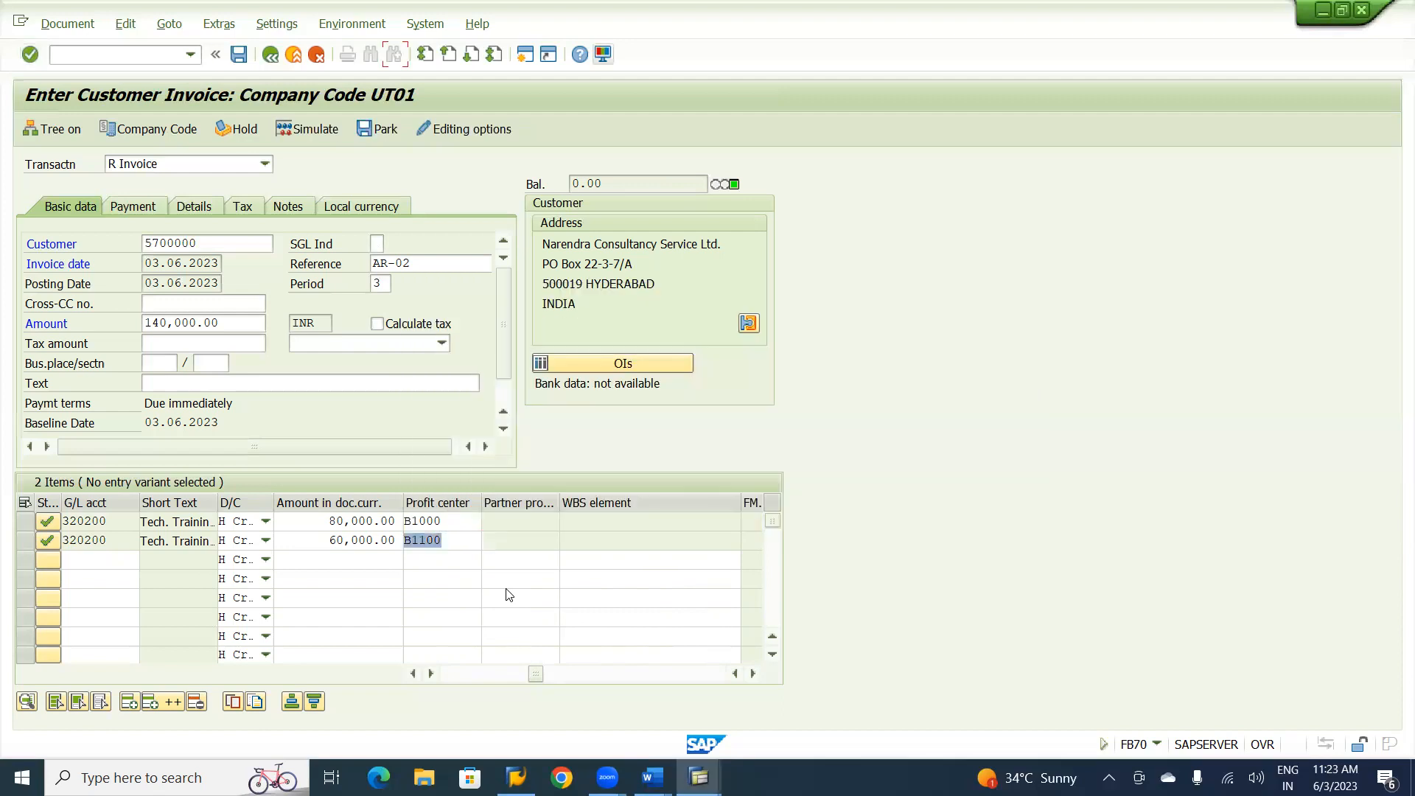
Correct the profit centers to U1000 for the first line item and U1100 for the second.
left_click(410, 543)
key("BackSpace")
type("U")
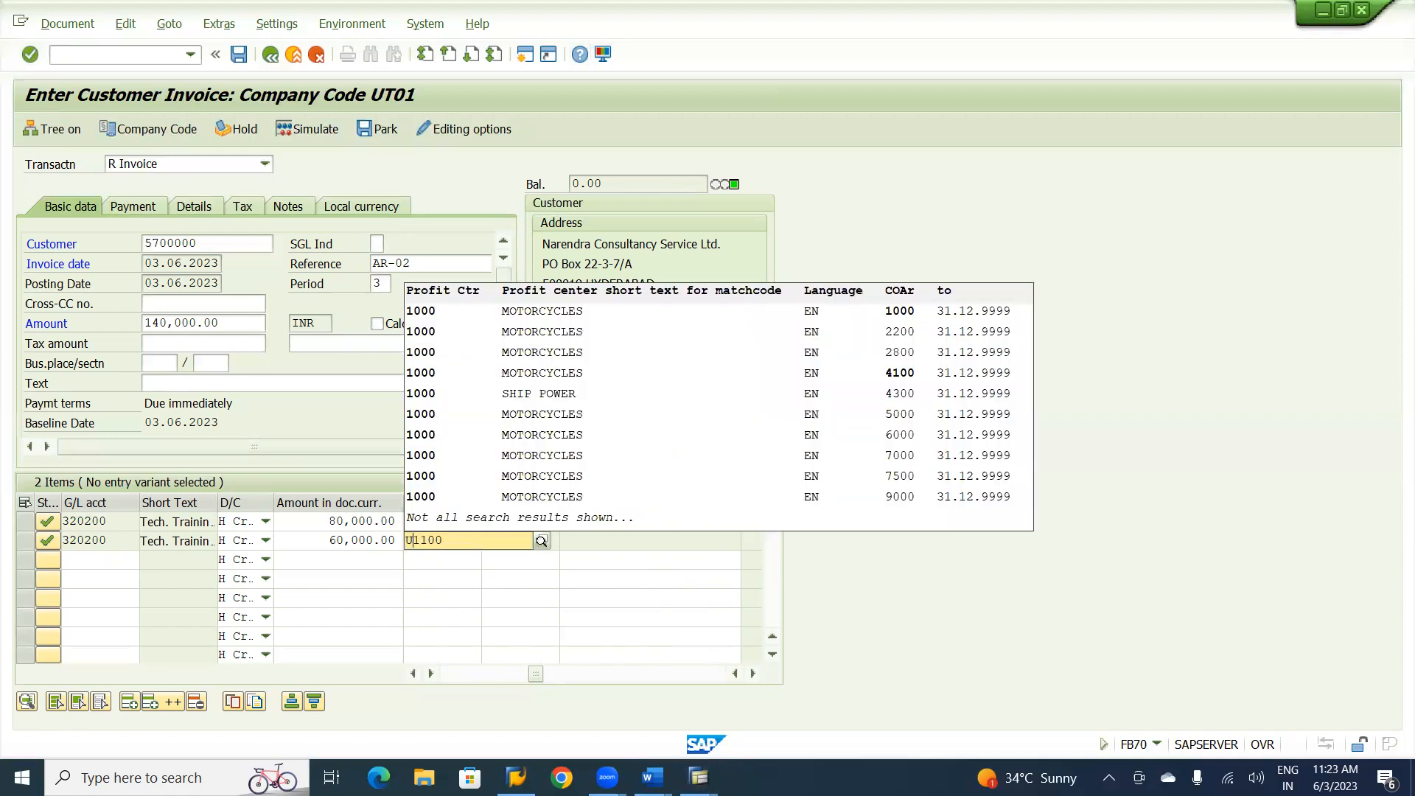
left_click(432, 560)
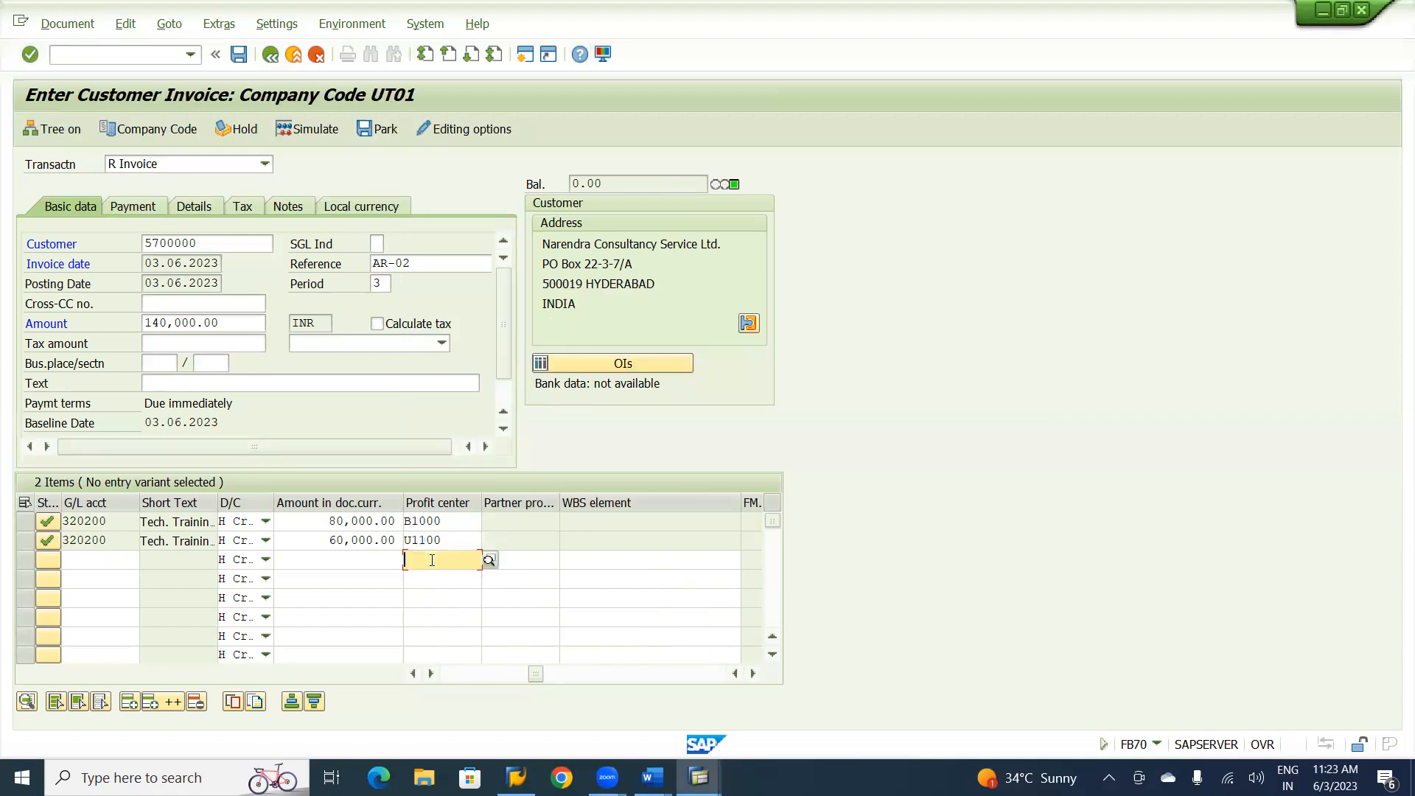
left_click(413, 522)
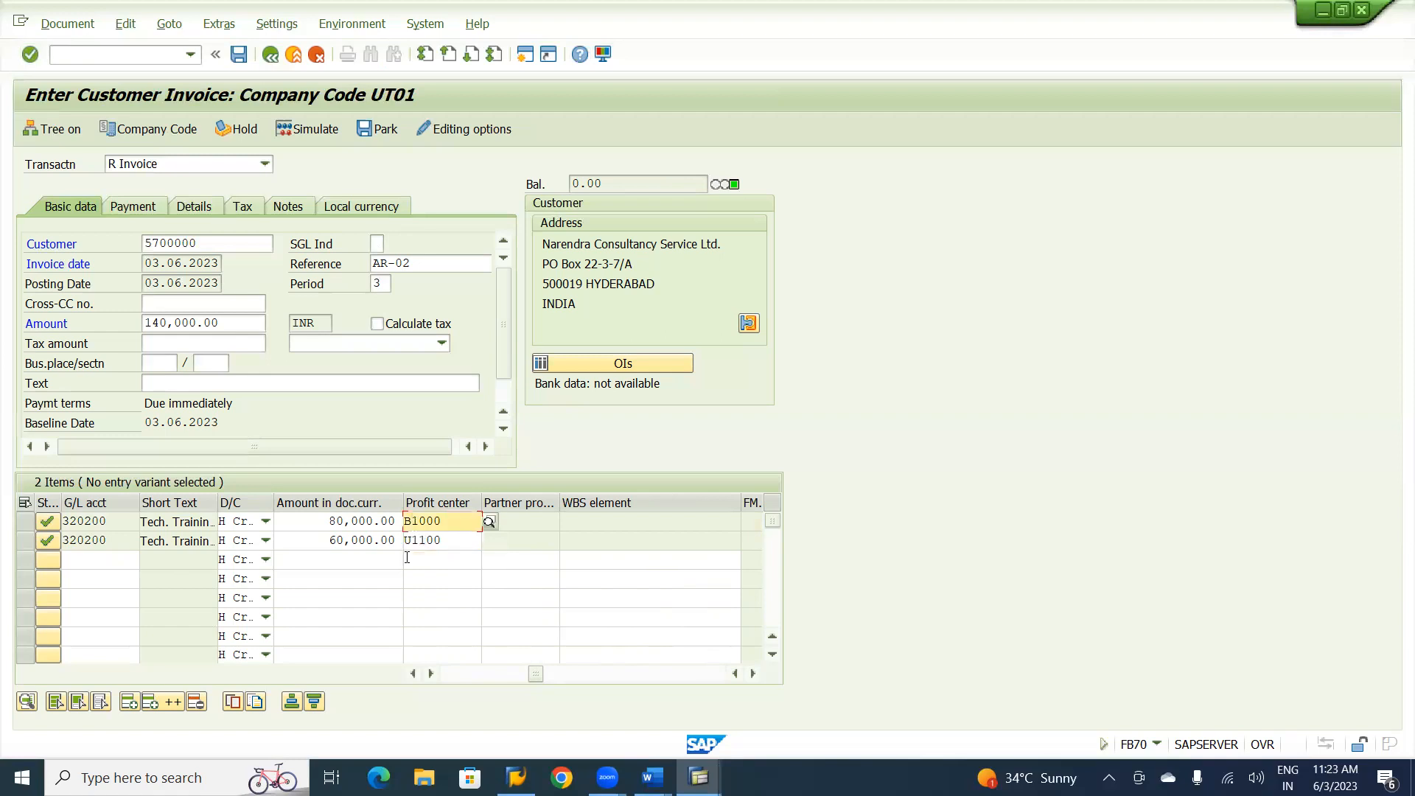
key("BackSpace")
type("U")
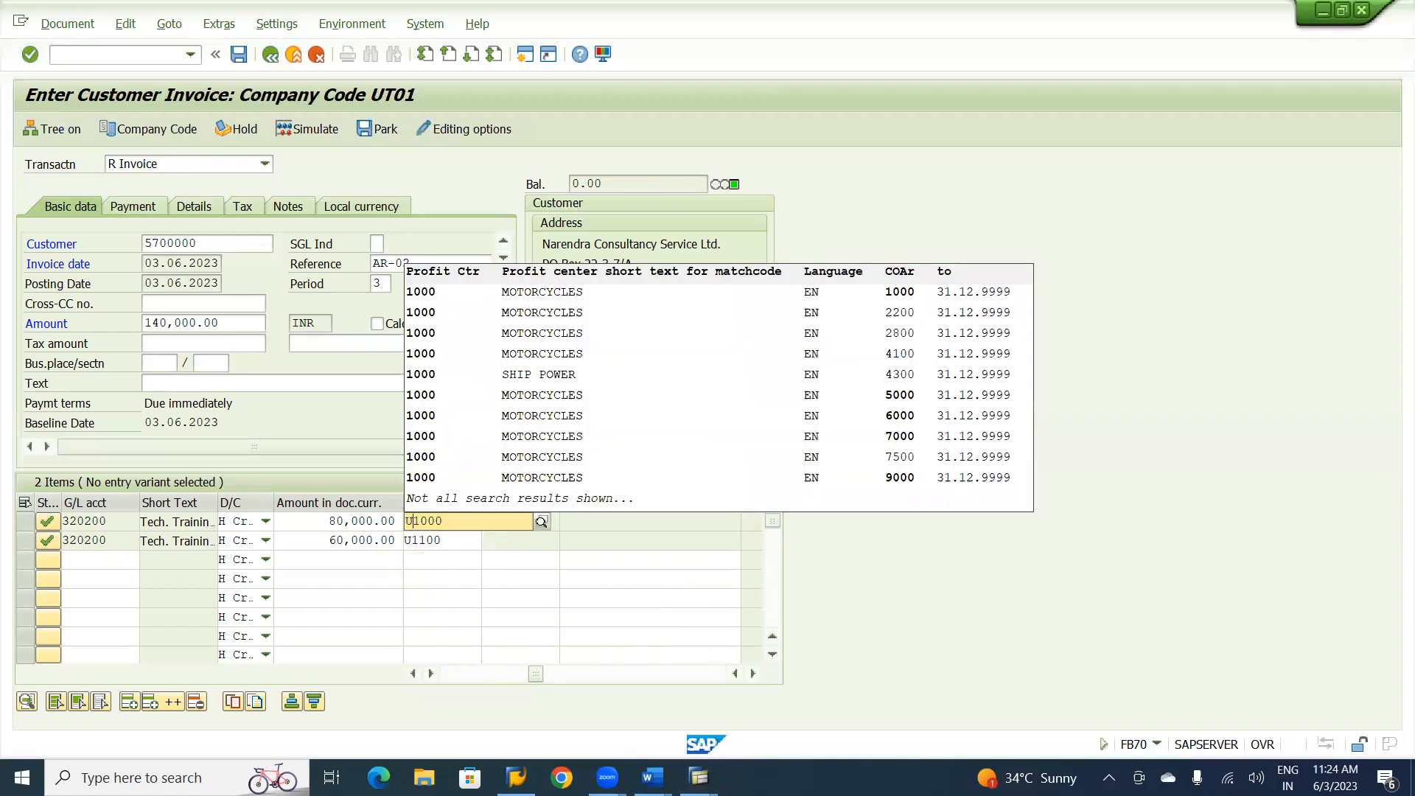
left_click(446, 566)
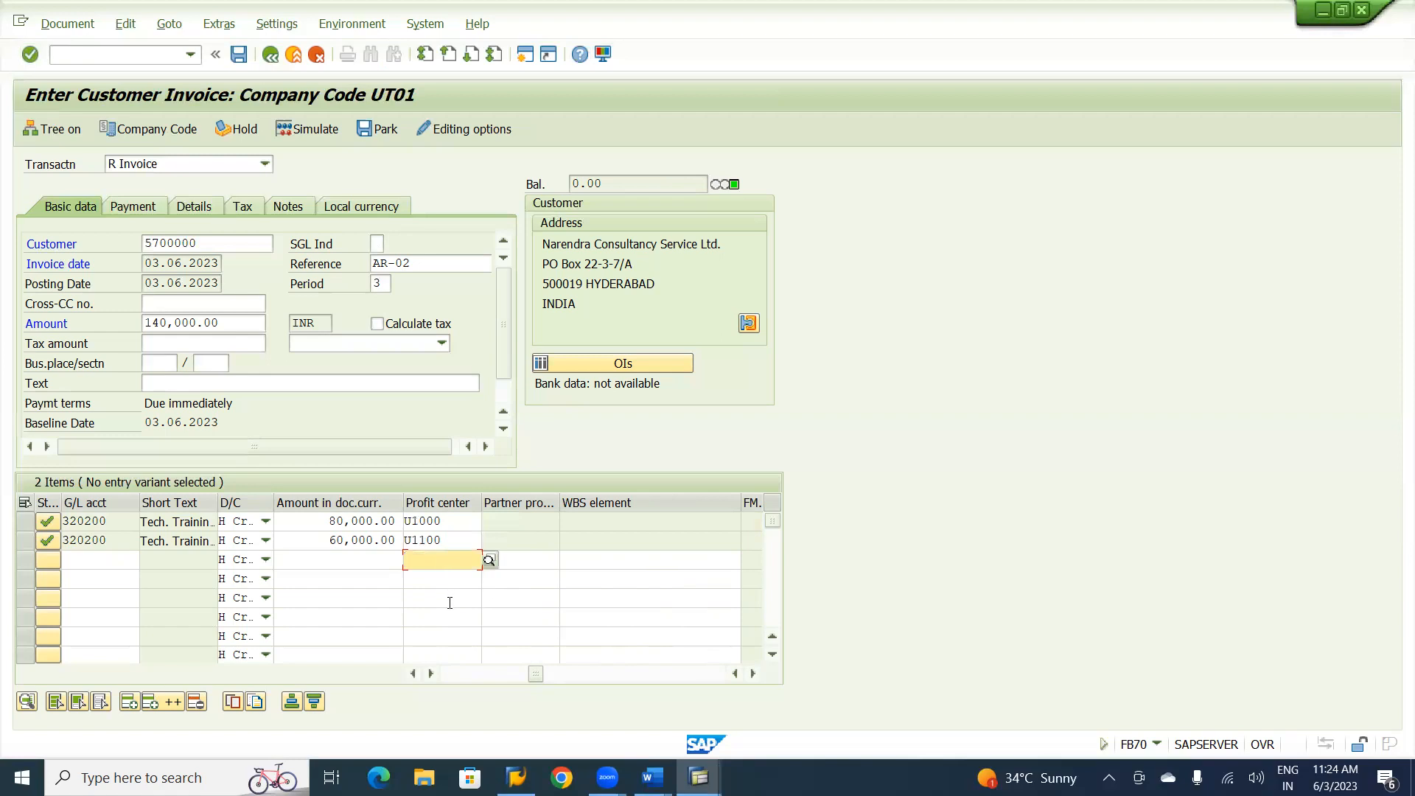
Change the business area of both training fee line items to UHYD.
key("Left")
key("Left")
key("Left")
key("Left")
key("Left")
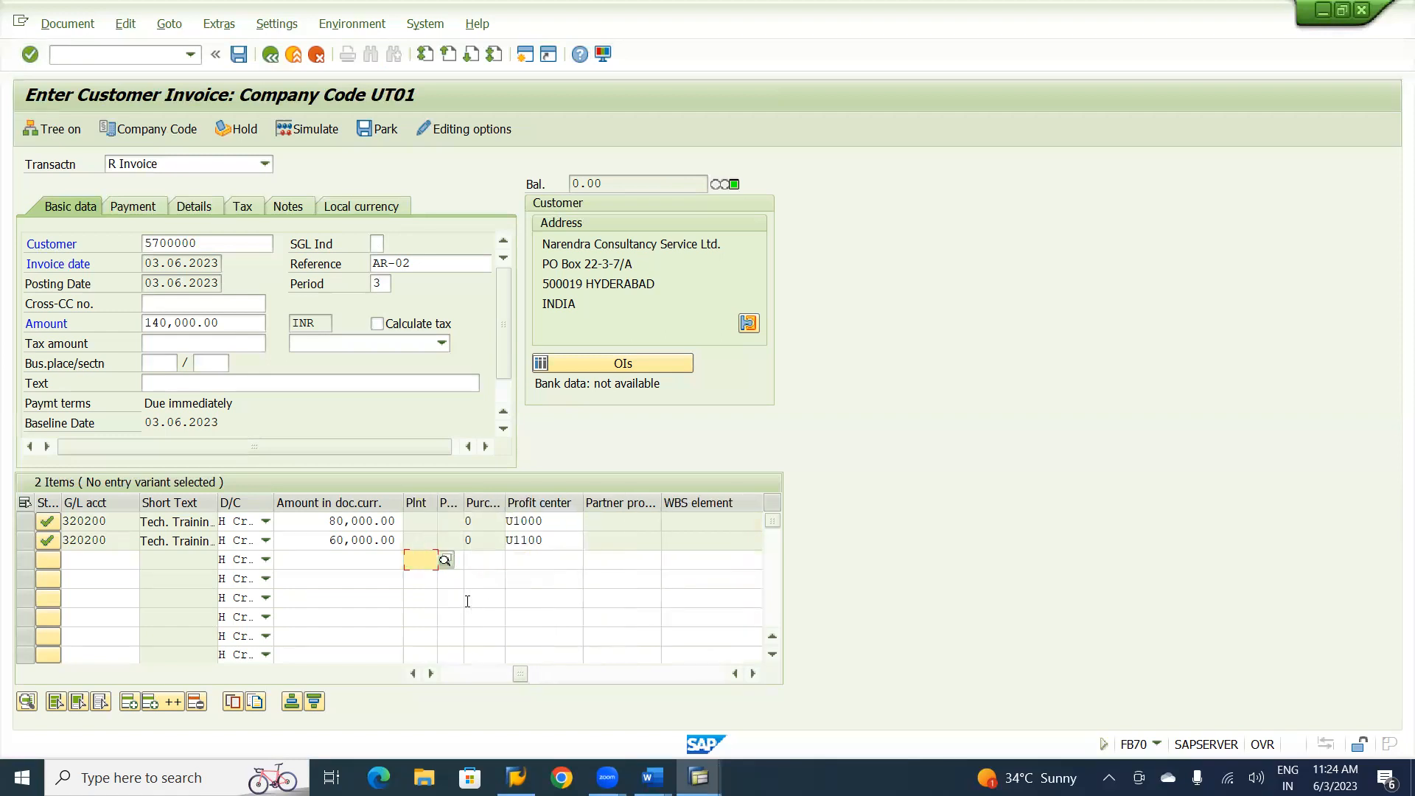
key("Left")
key("Left")
key("Left")
key("Left")
key("Left")
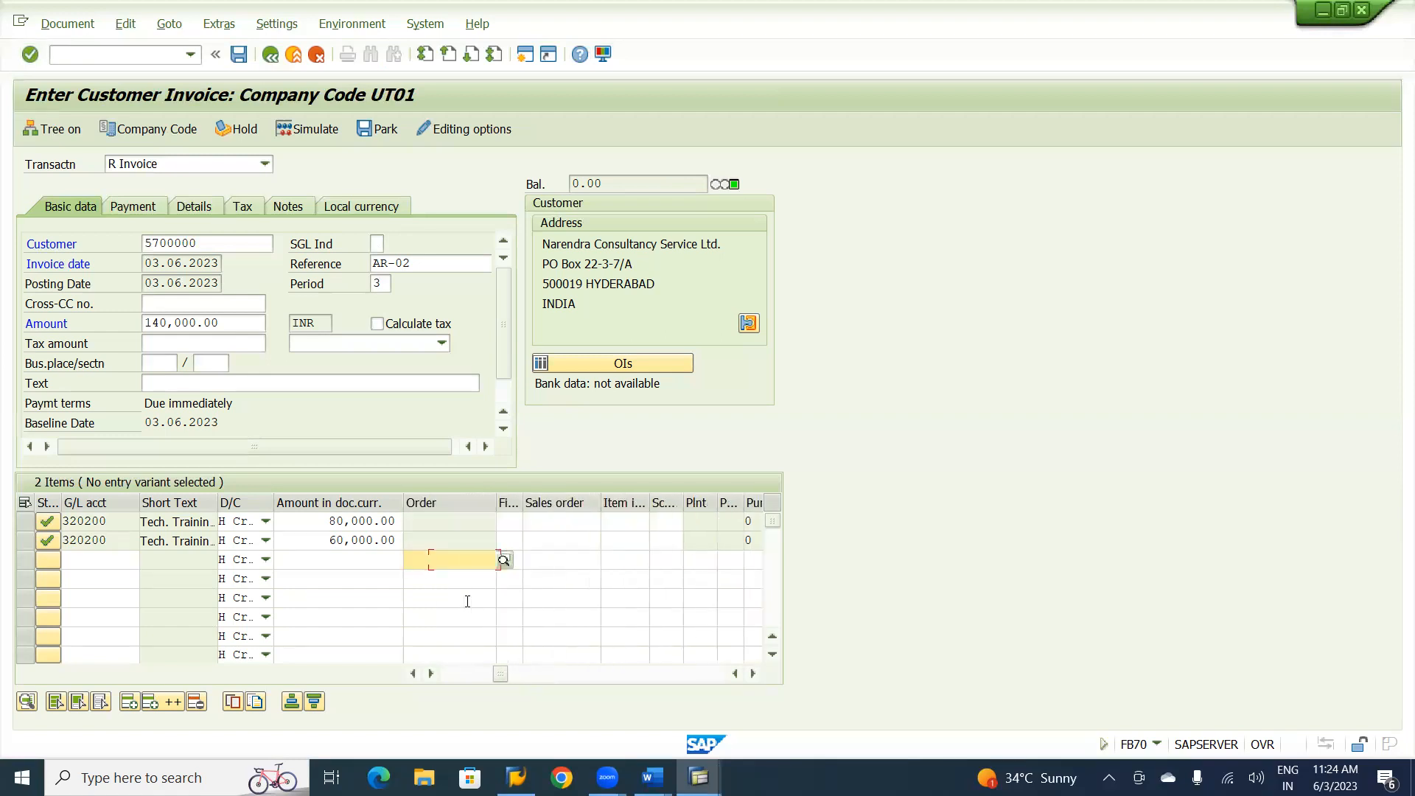
key("Left")
key("Left")
key("Left")
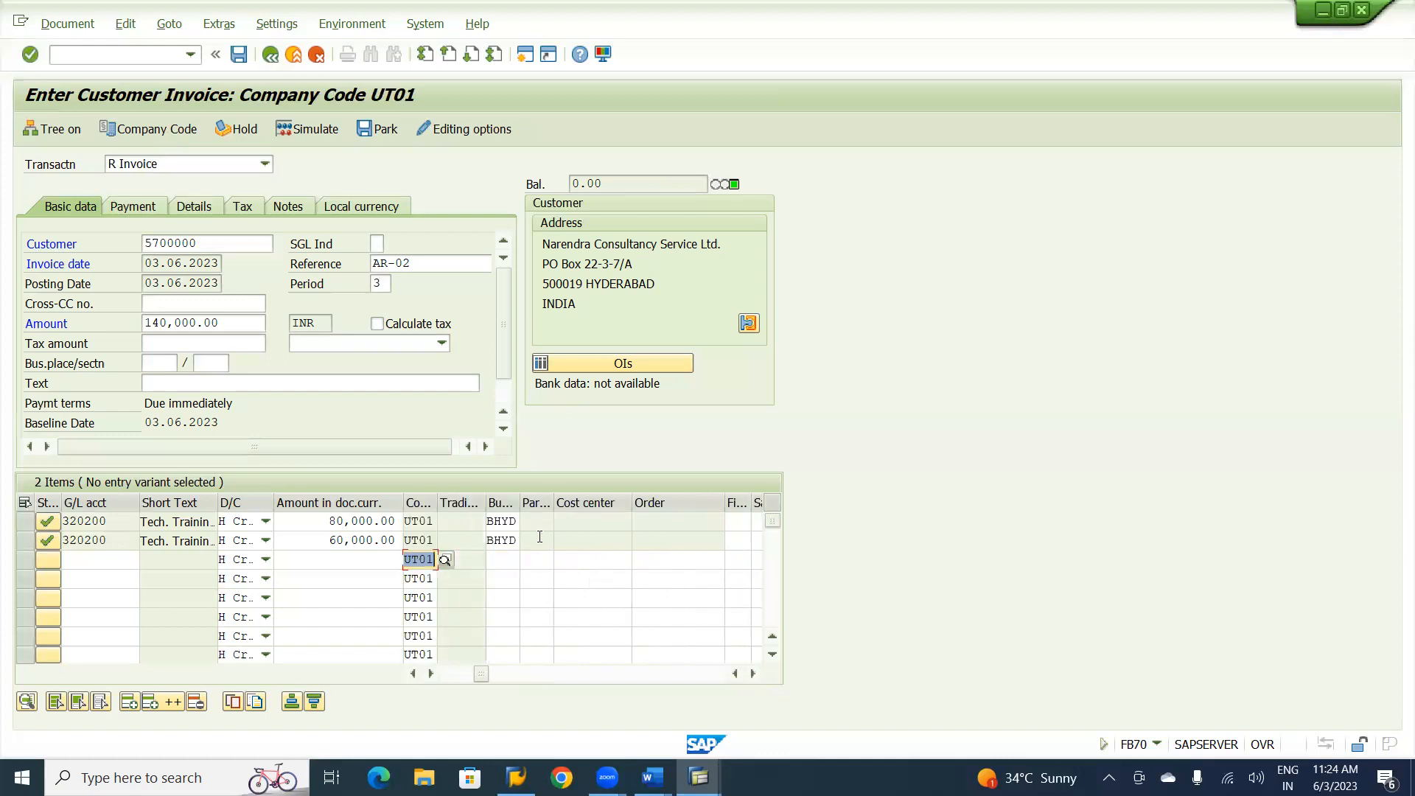
left_click(501, 523)
key("Left")
key("Left")
type("U")
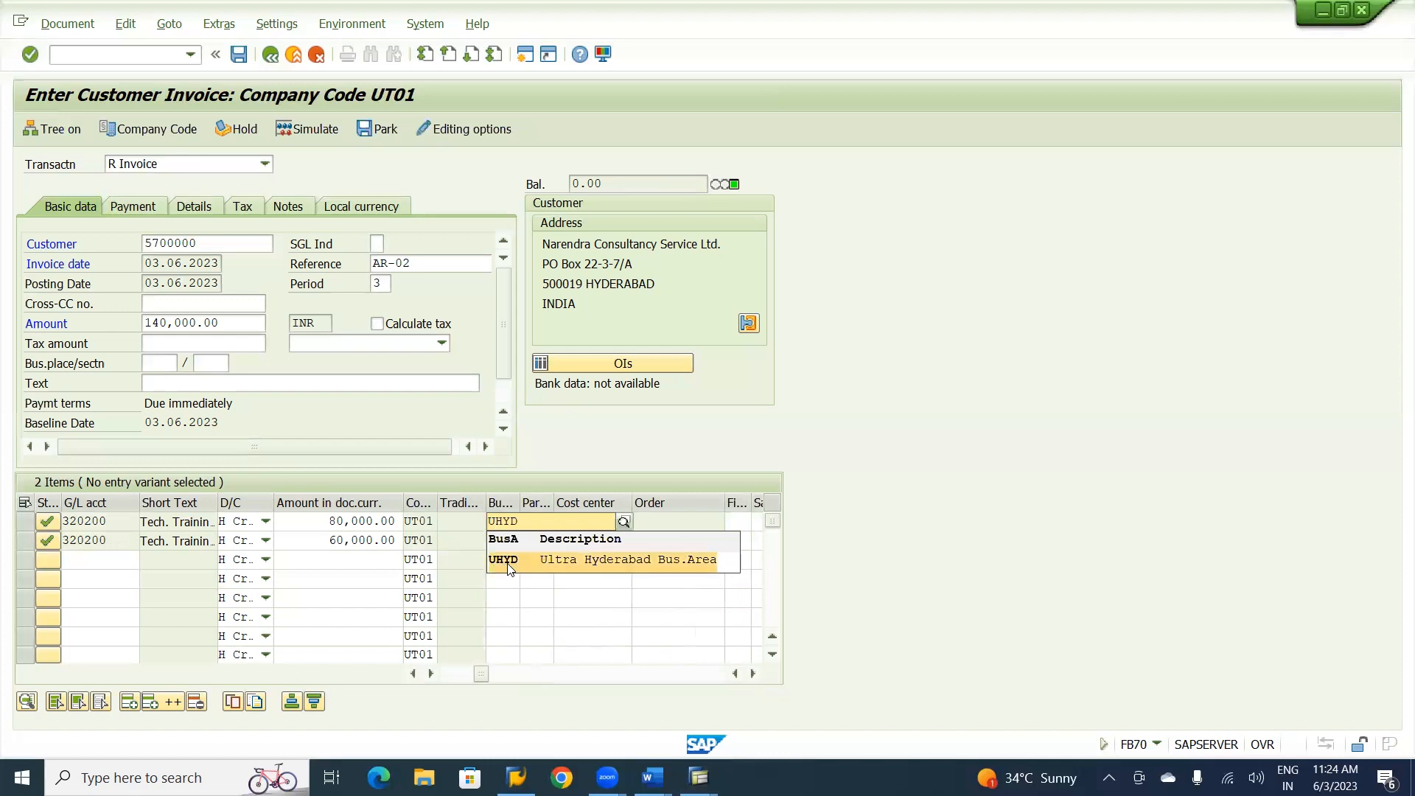
left_click(508, 564)
left_click(495, 539)
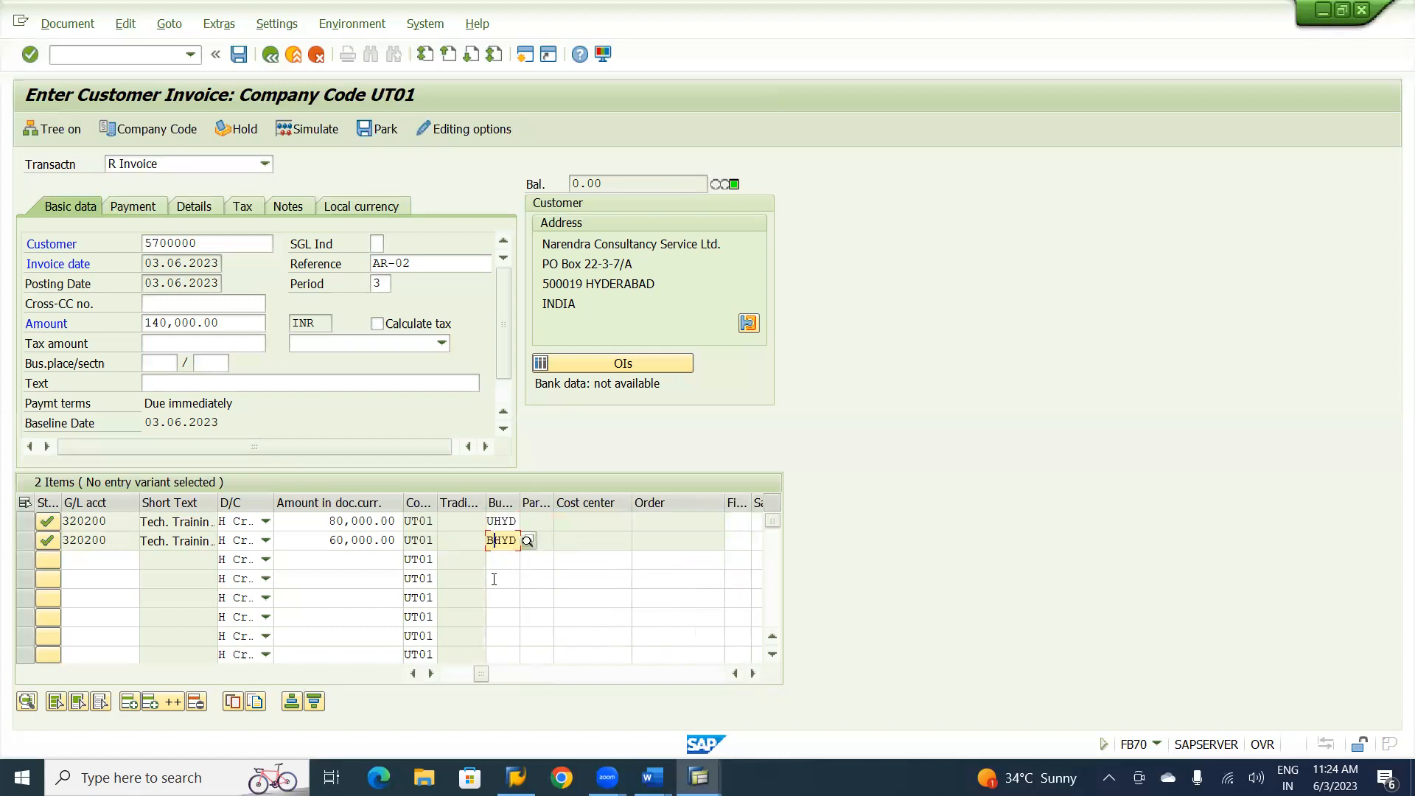
type("U")
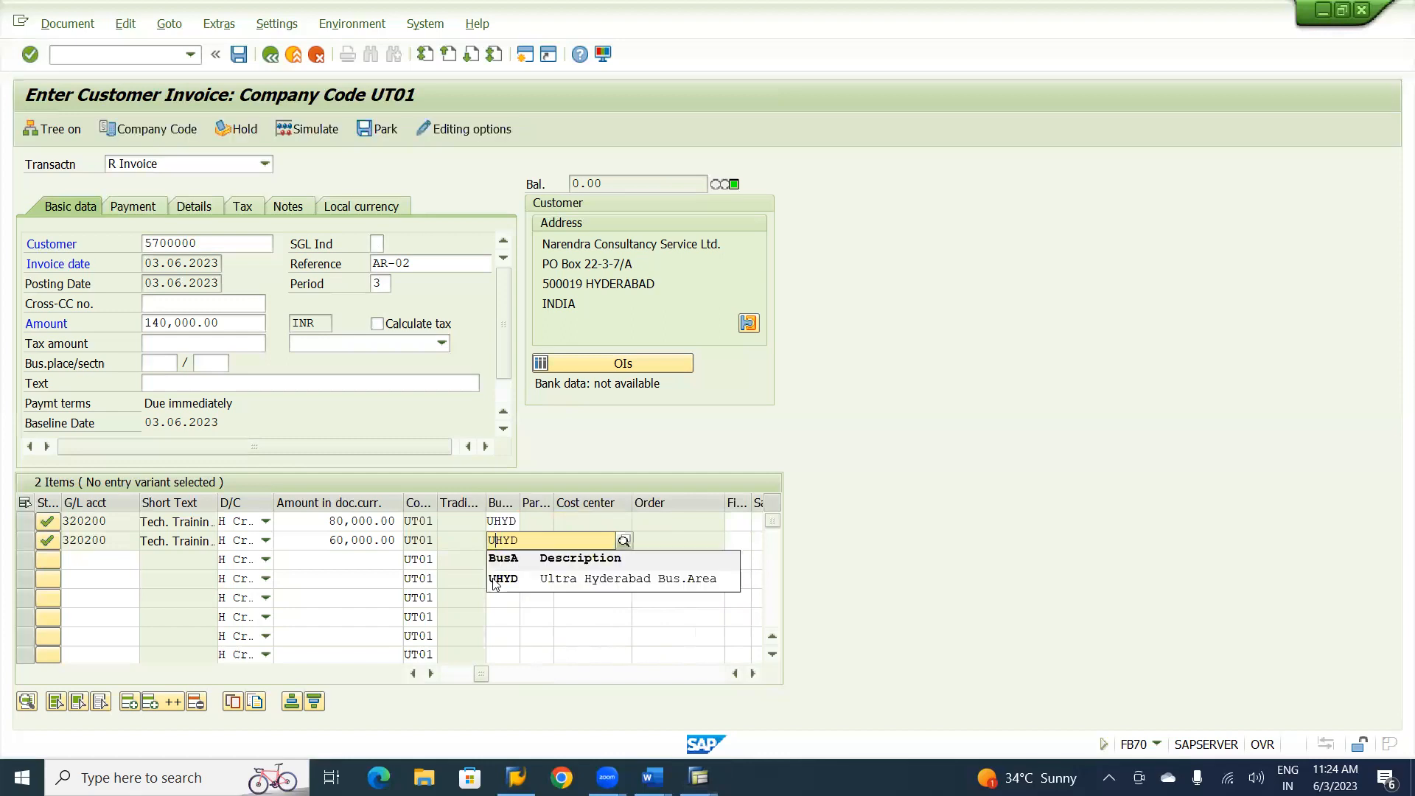
left_click(500, 580)
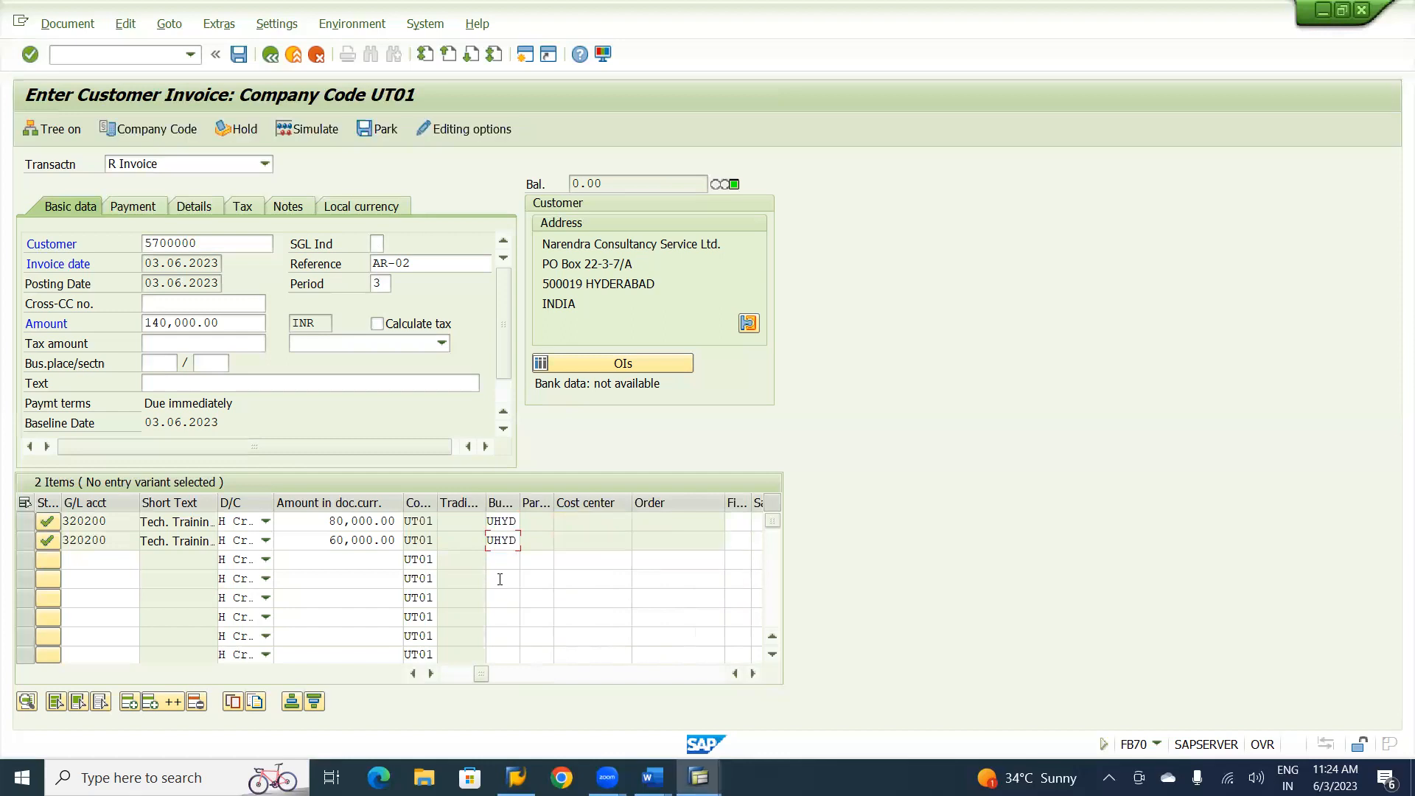
Simulate the training fees invoice and post it.
left_click(315, 130)
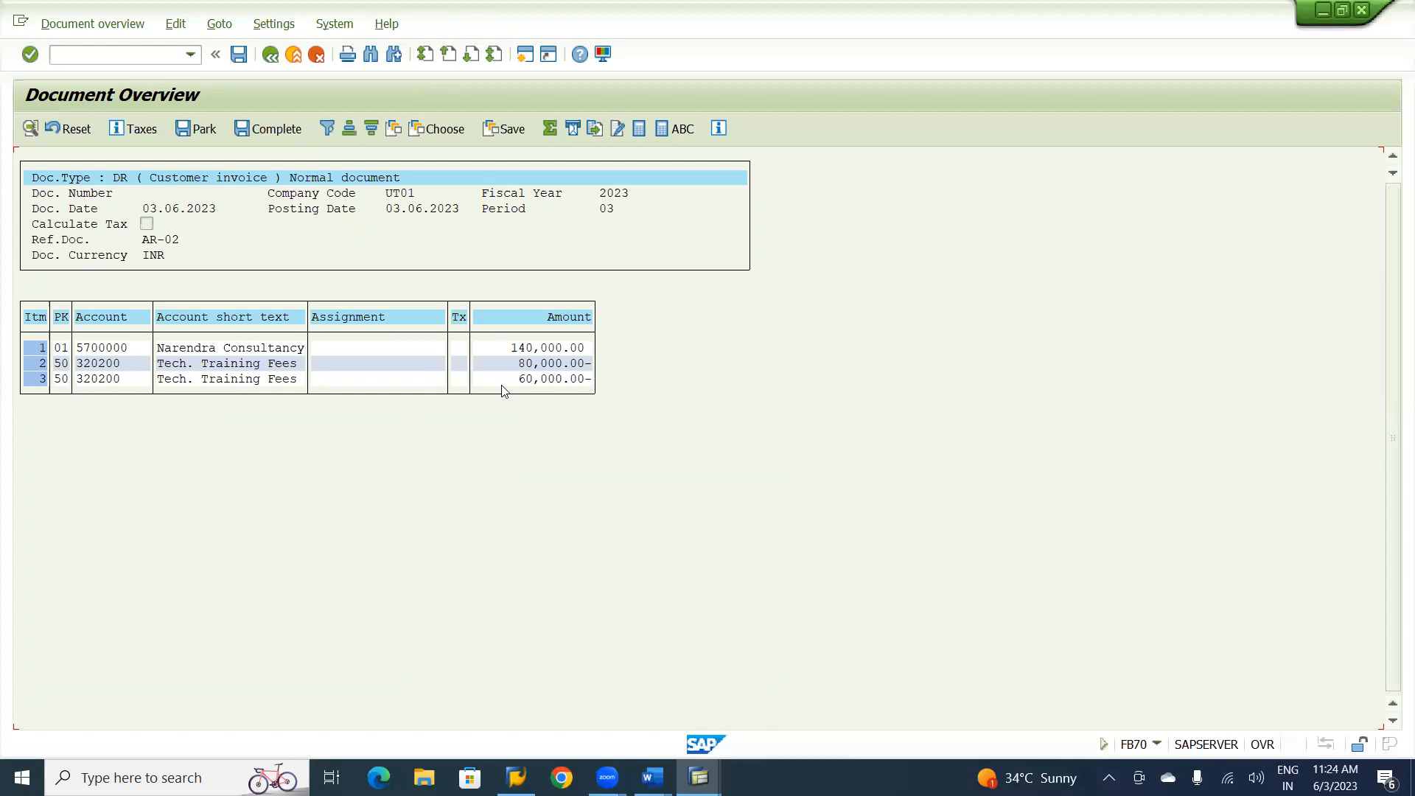
left_click(238, 54)
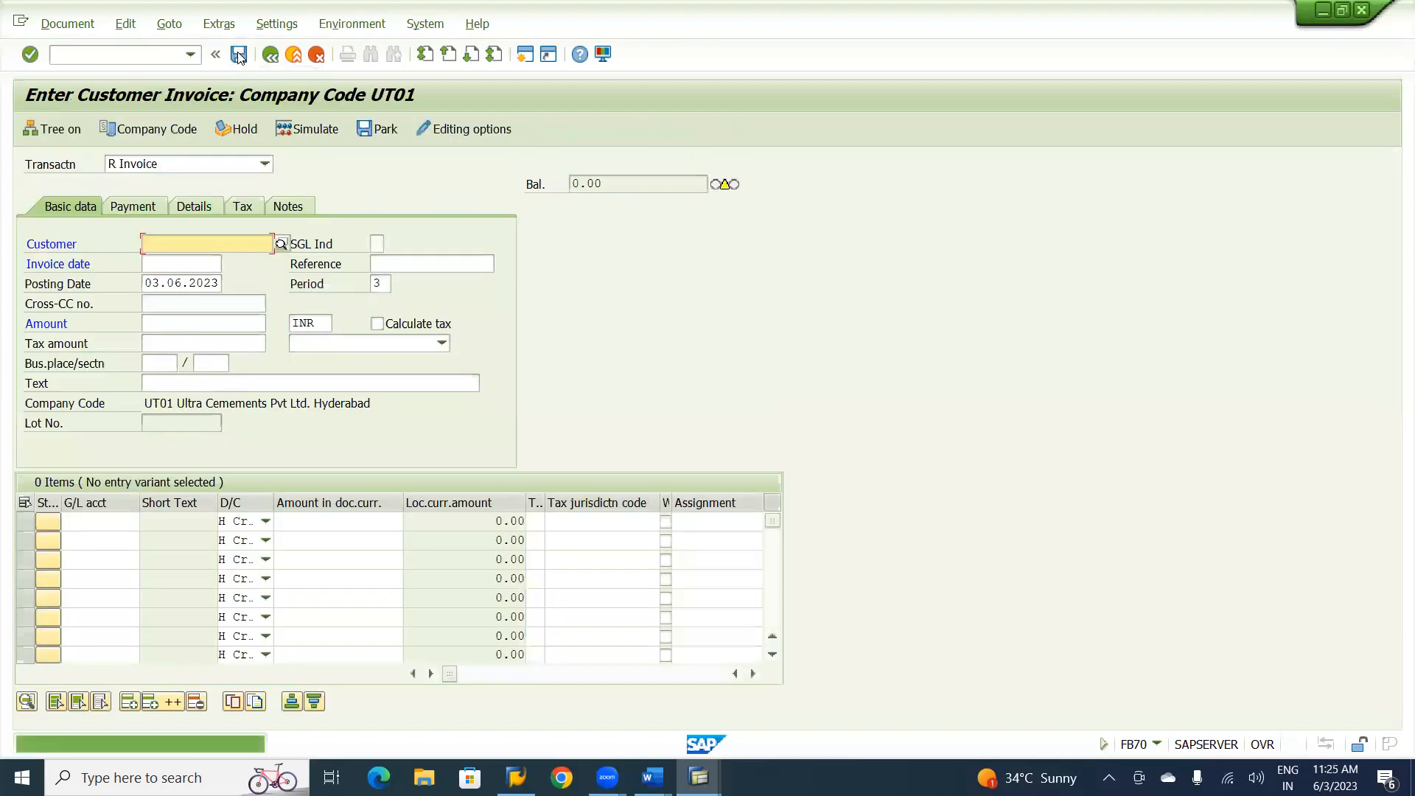
Display the posted invoice document in the General Ledger View and narrow the Amount column.
left_click(79, 25)
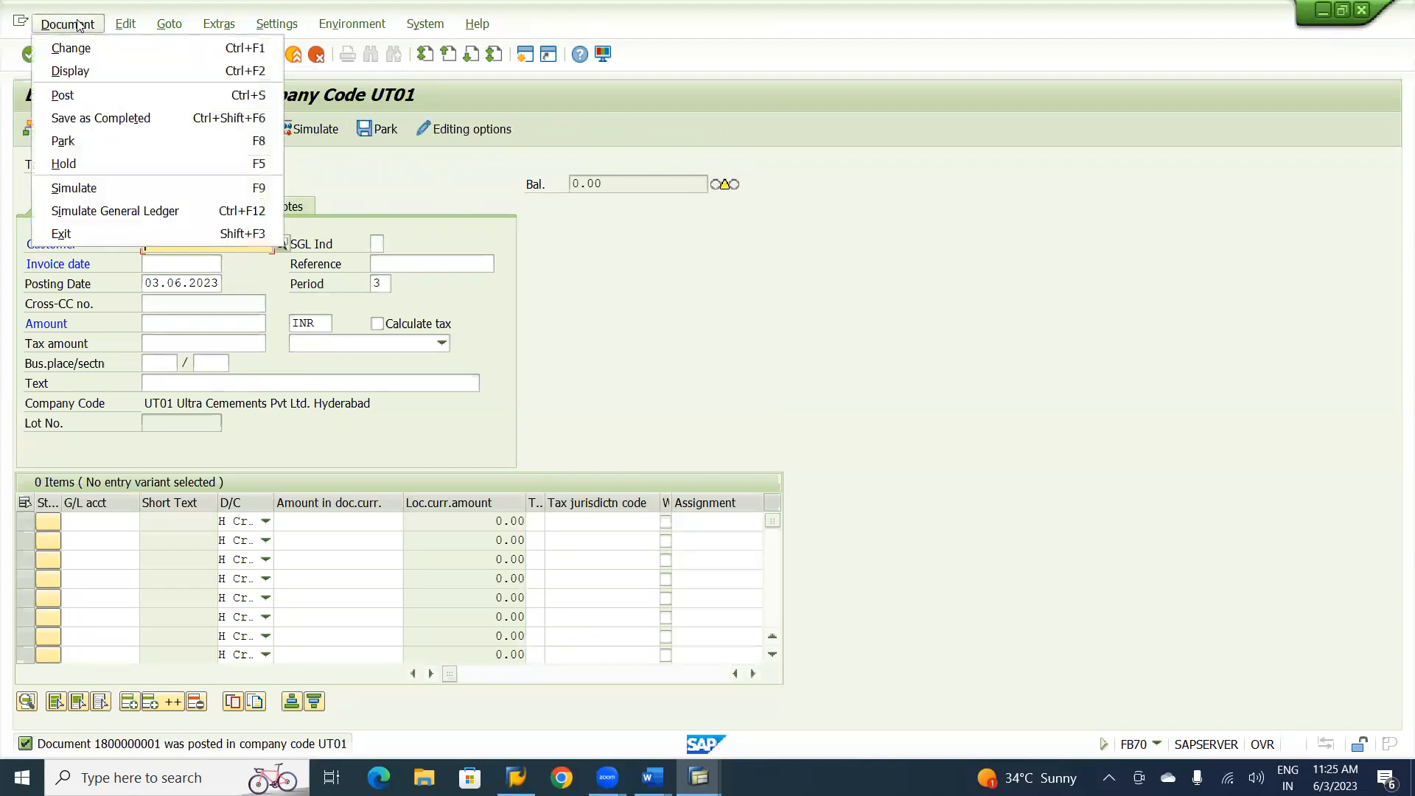
left_click(84, 72)
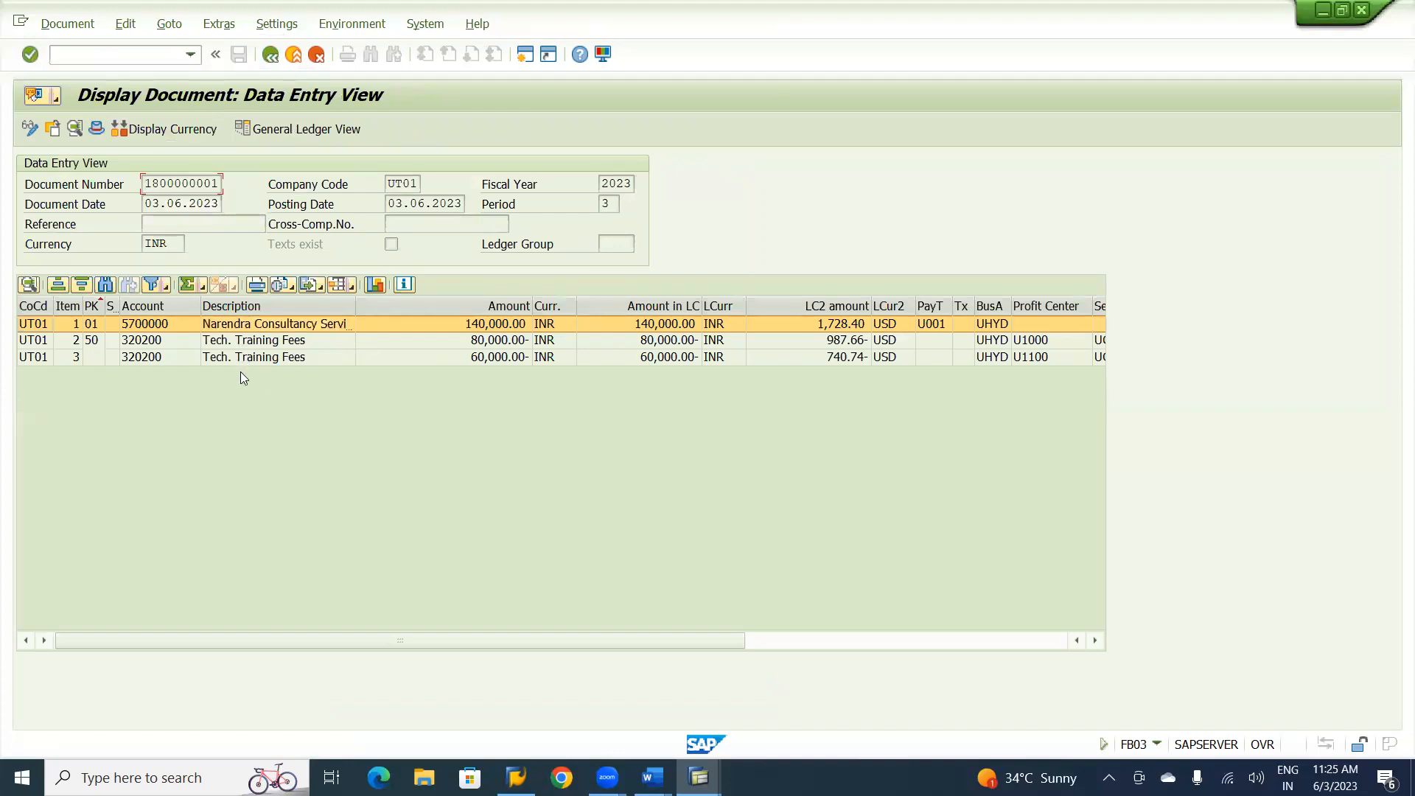
left_click(293, 130)
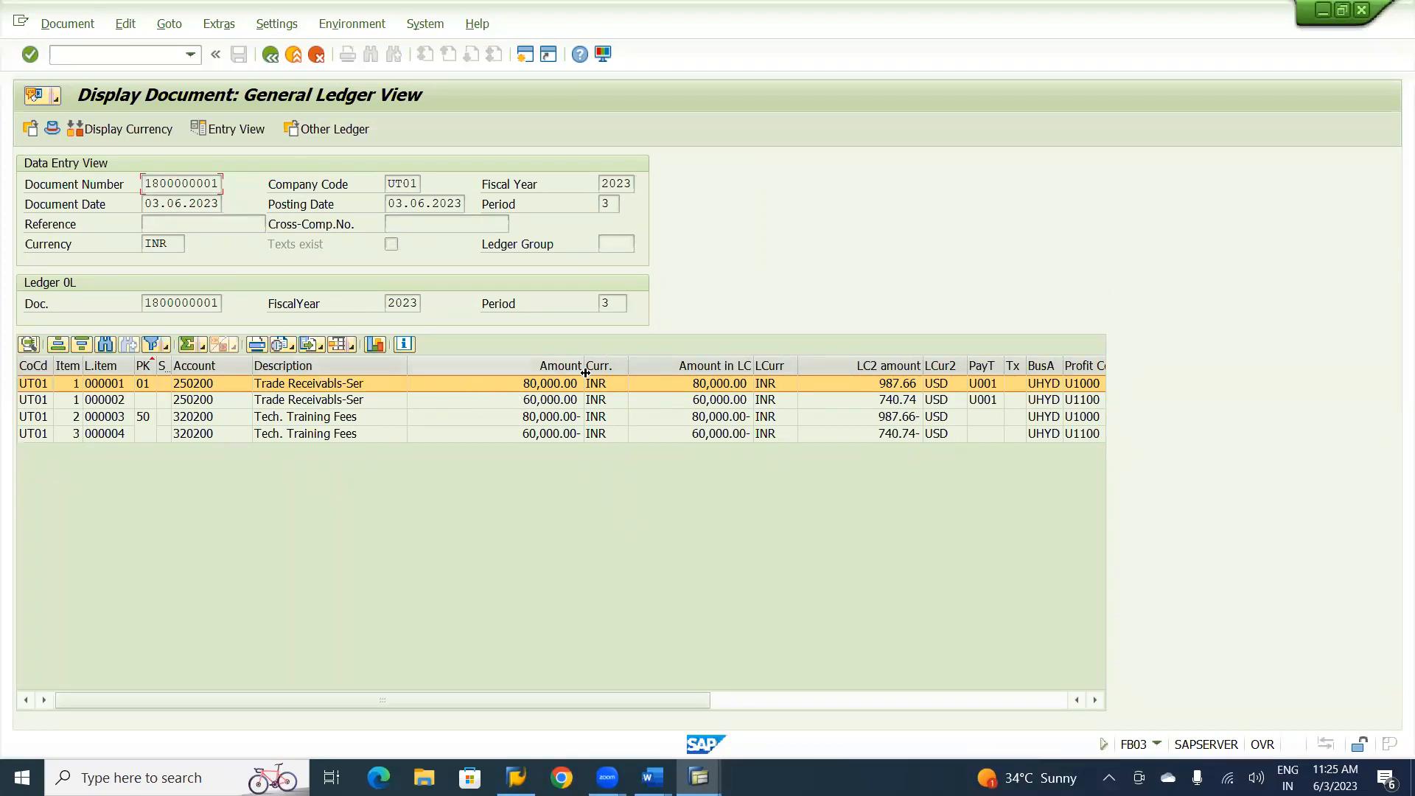
left_click_drag(584, 365, 452, 364)
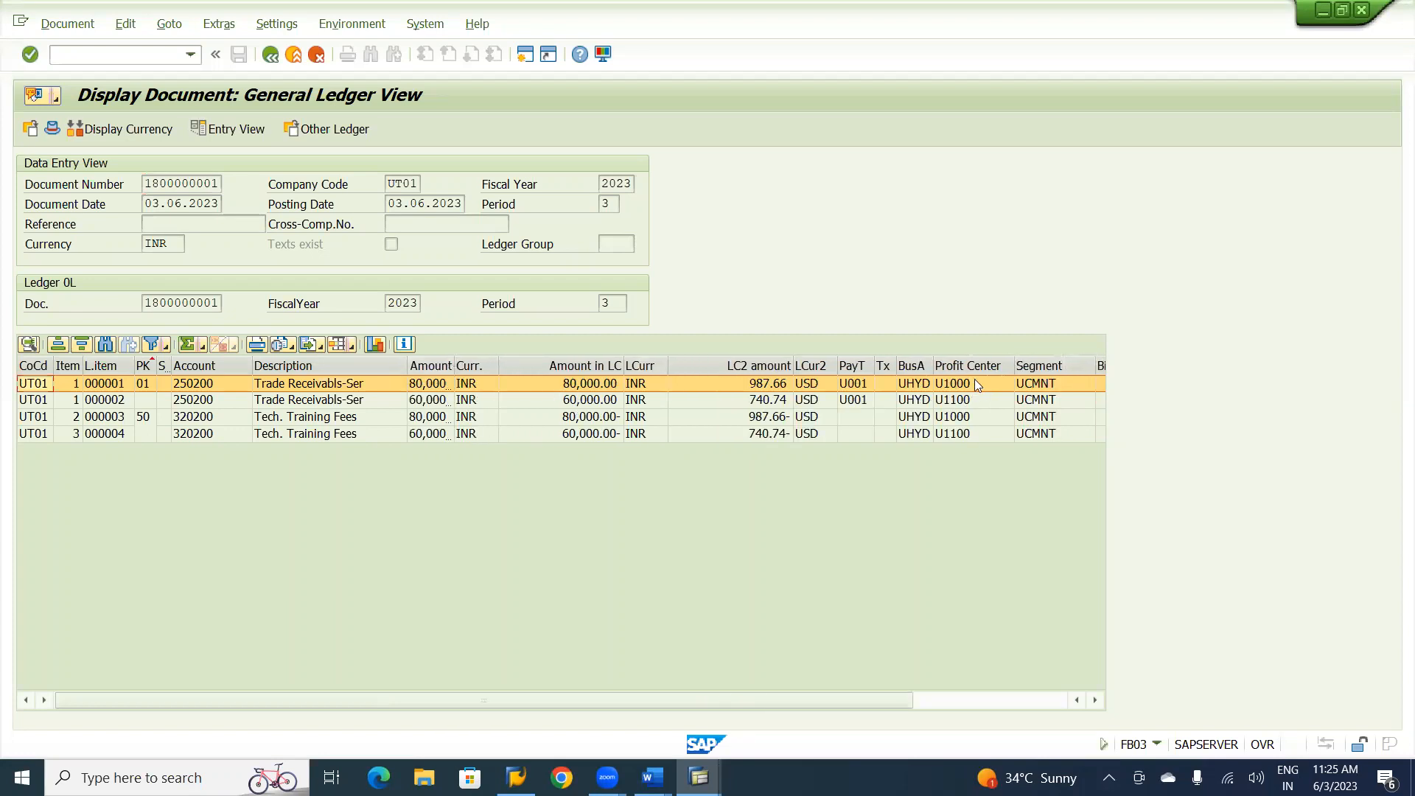
Review the general ledger field details of the last training fees line item and close them.
double_click(956, 364)
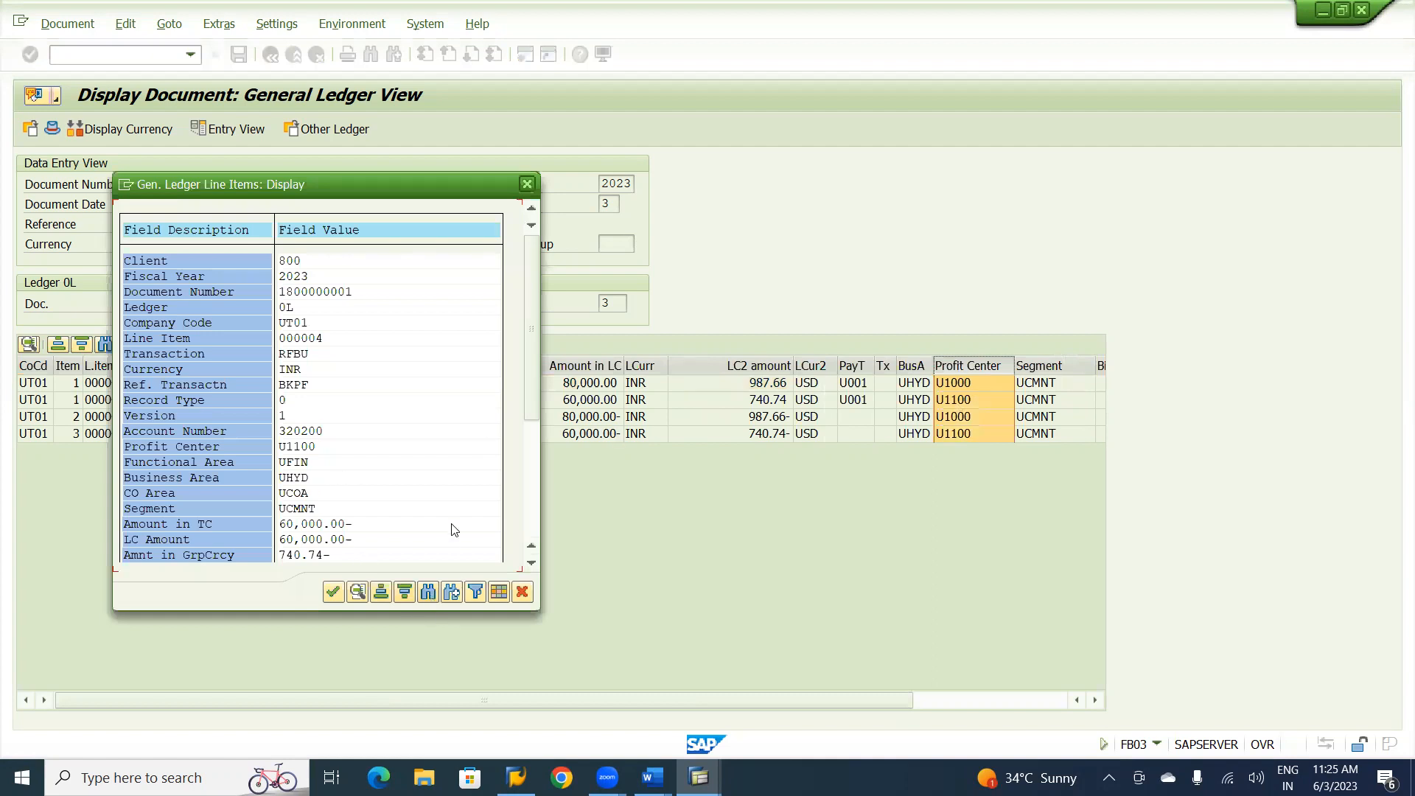
left_click_drag(531, 398, 515, 490)
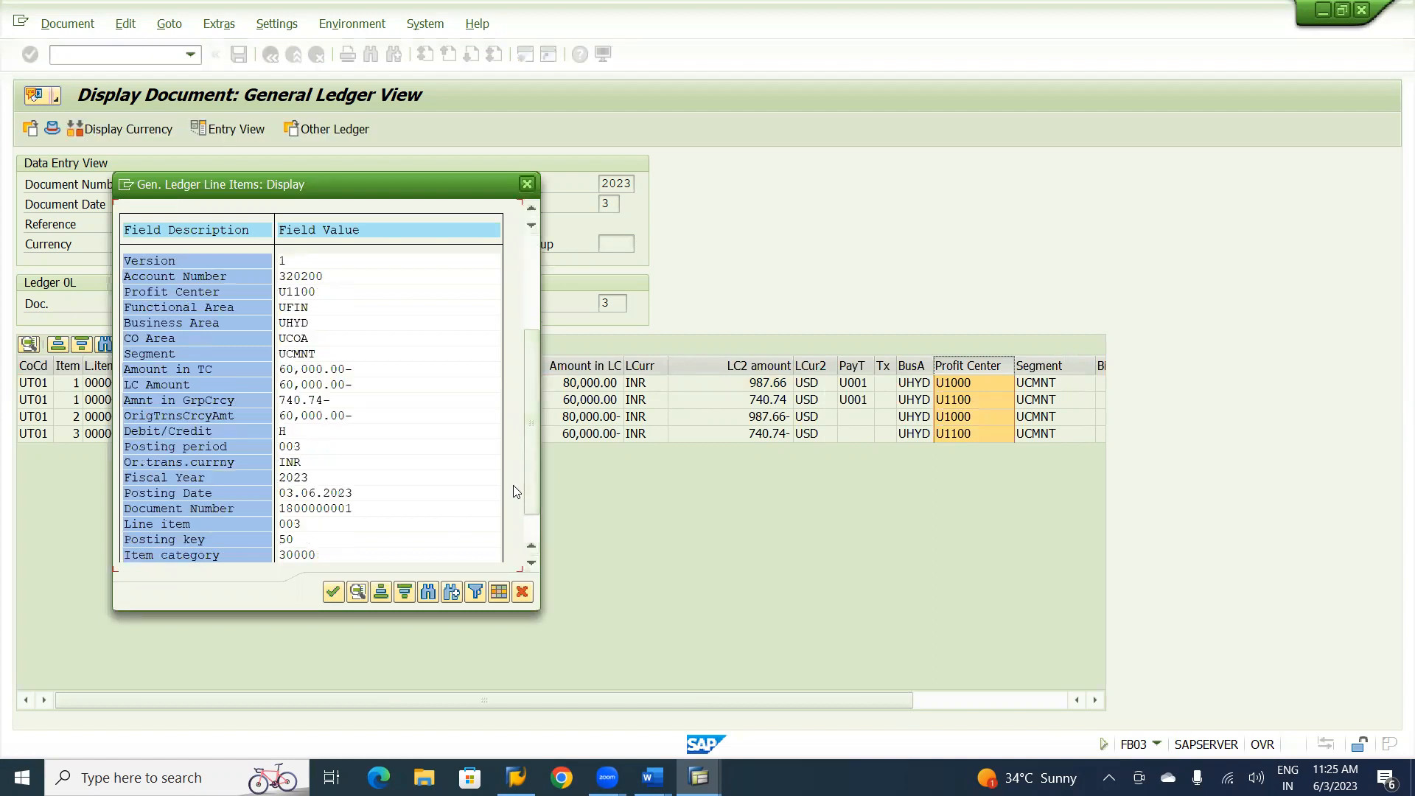
left_click(498, 592)
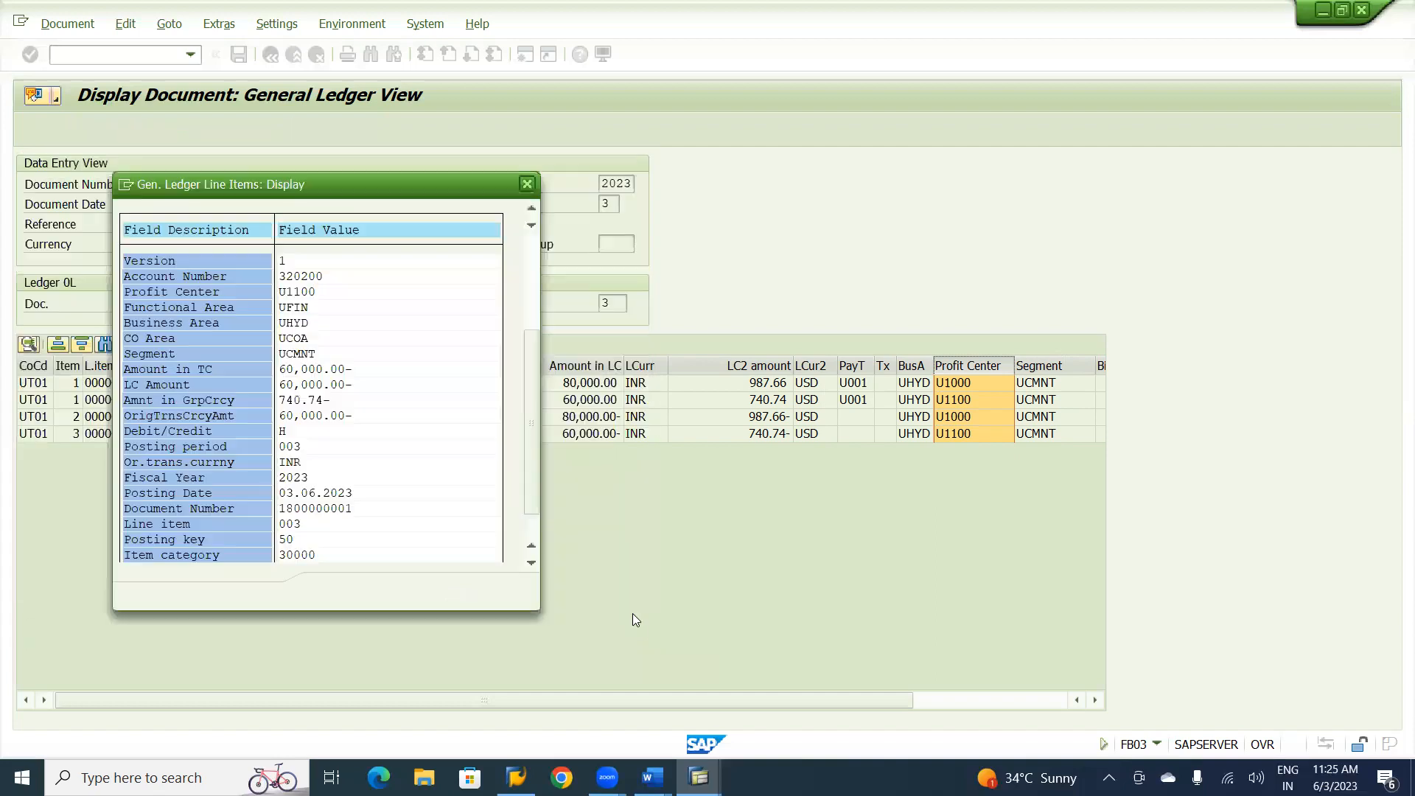
left_click(631, 612)
left_click(532, 190)
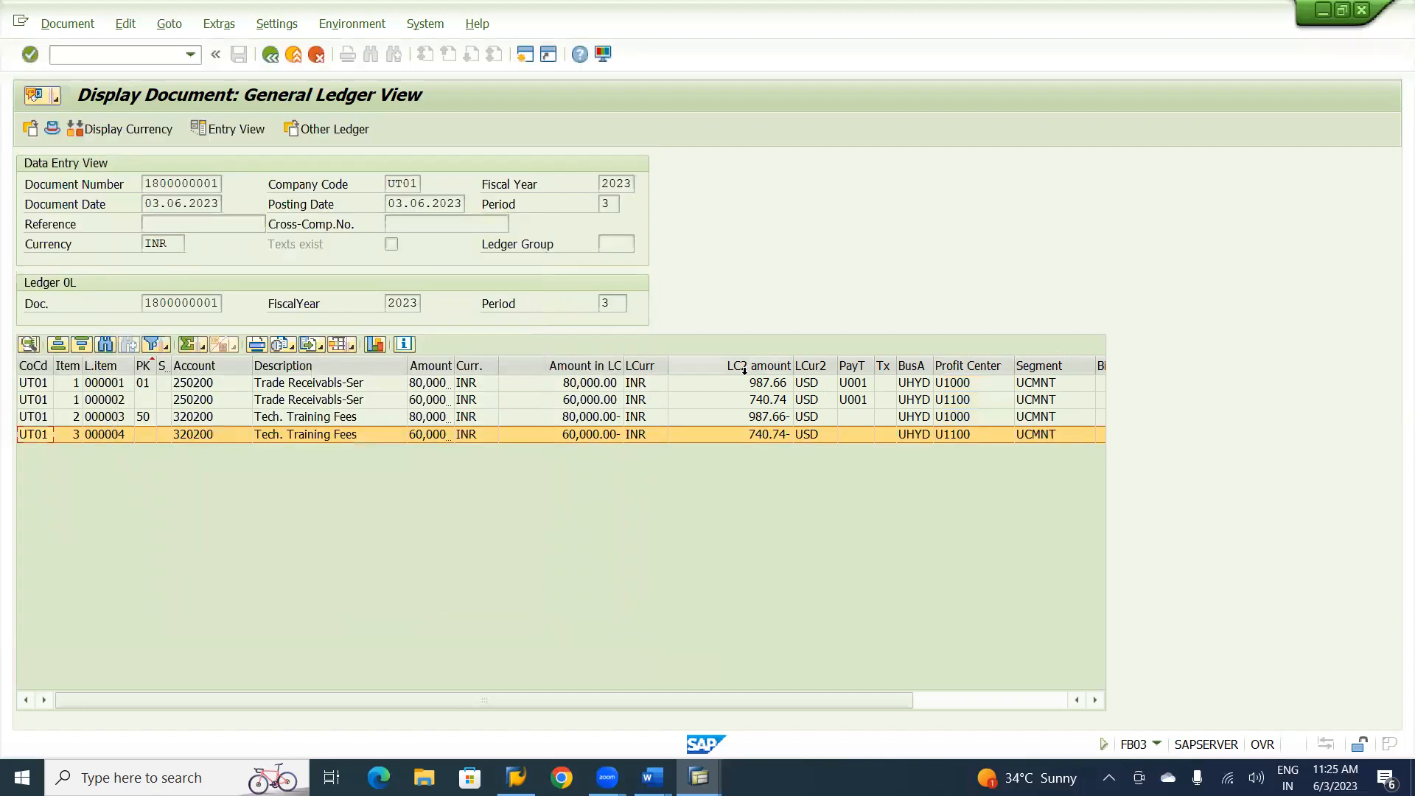
Apply the /ULTRA LAY layout to the ledger line items and select the Profit Center column.
left_click(342, 345)
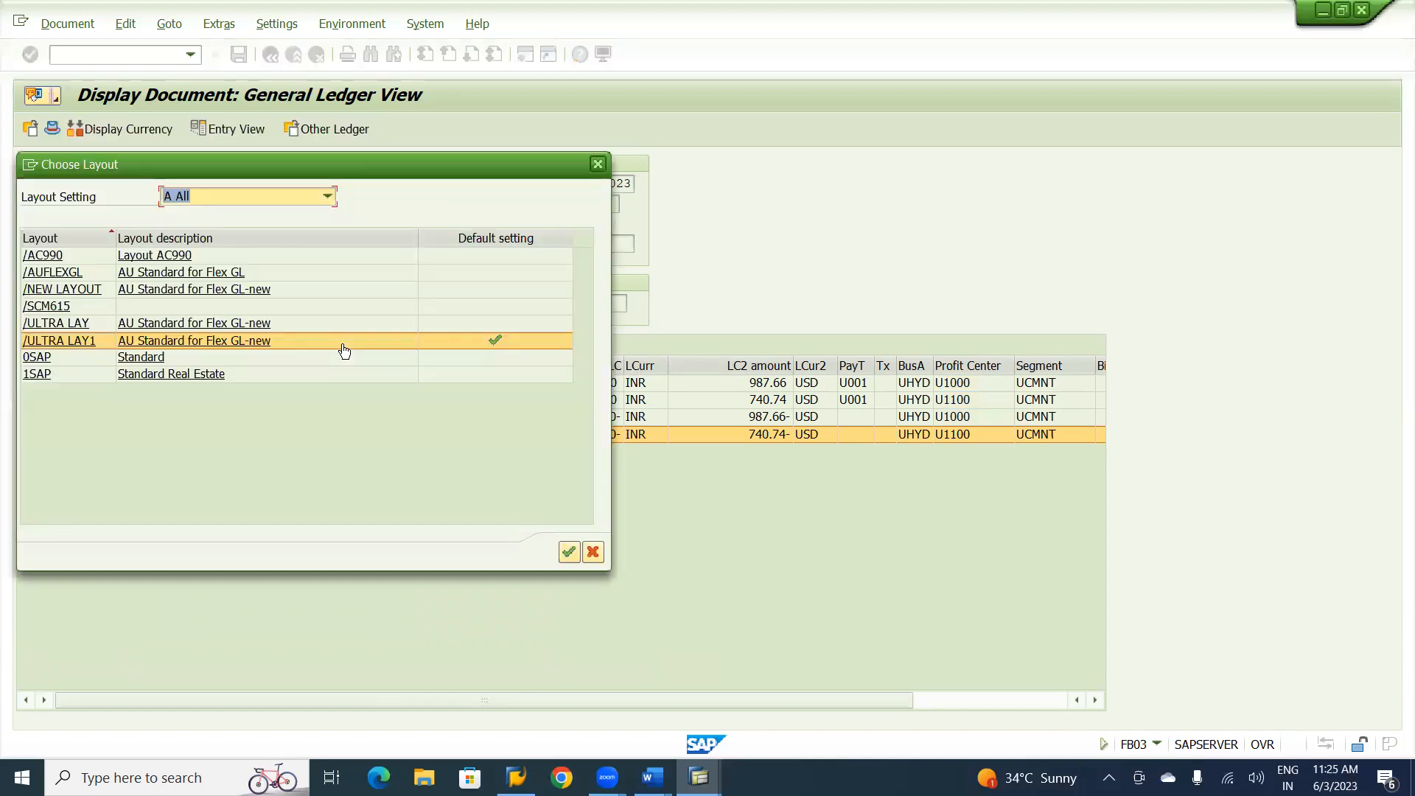
left_click(218, 324)
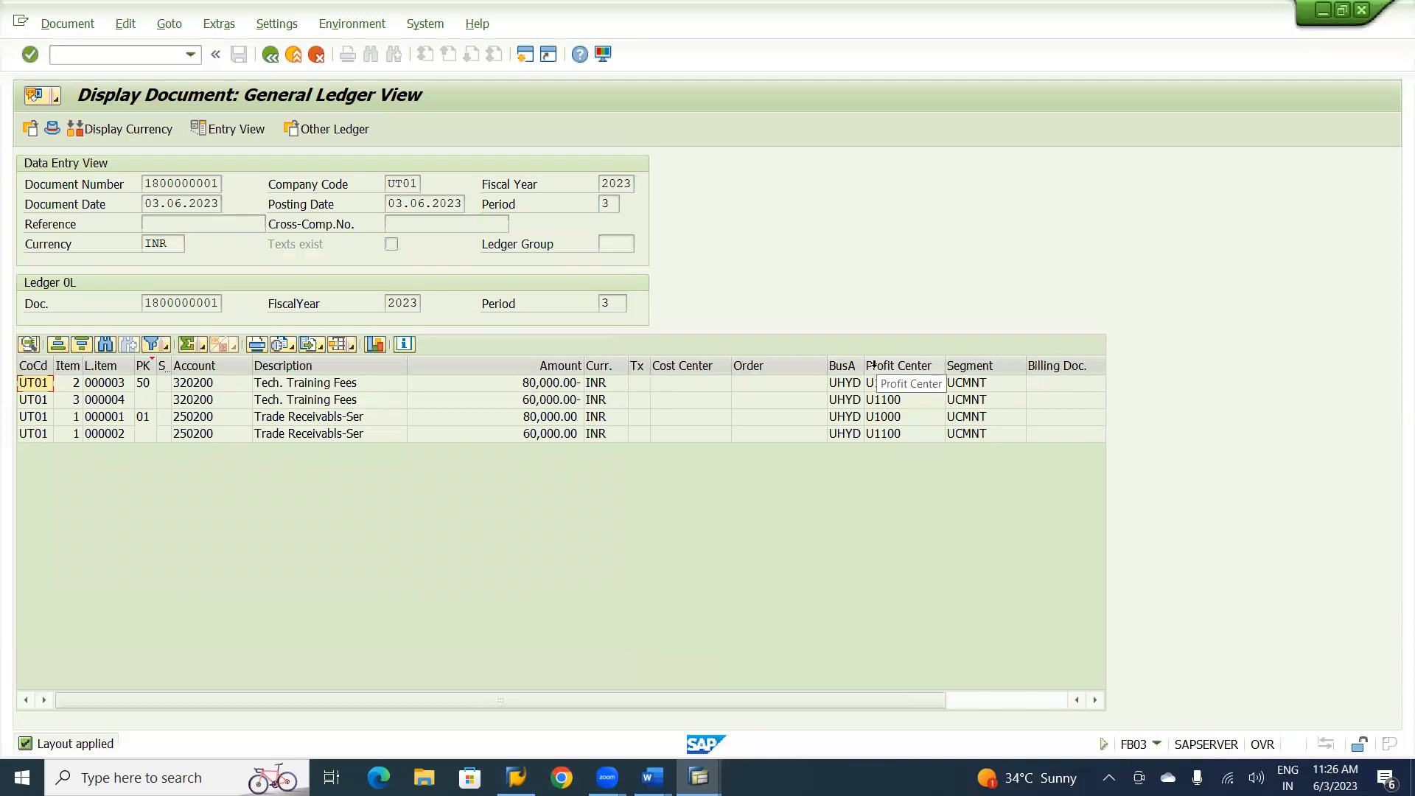
left_click(873, 364)
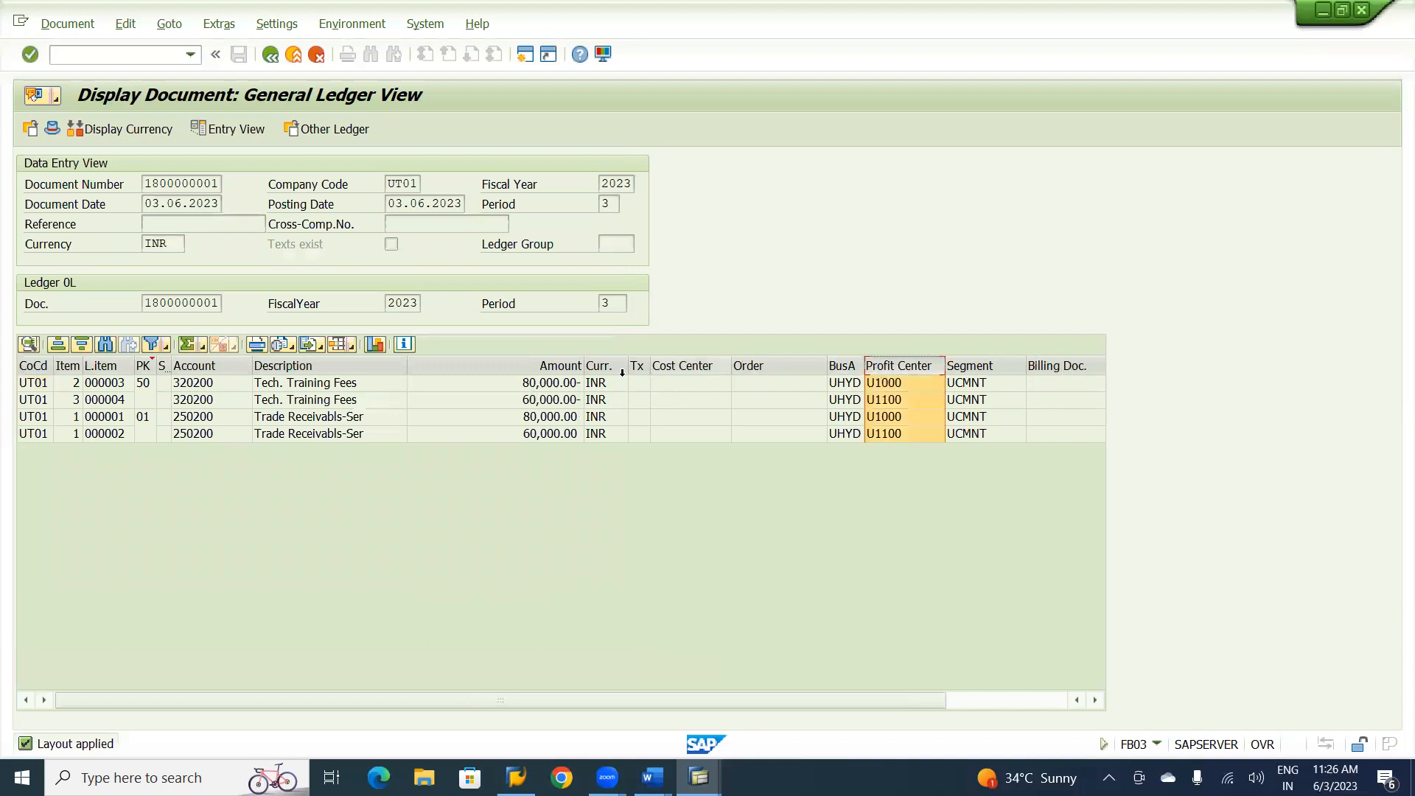
Apply the /ULTRA LAY1 layout to the ledger line items and narrow the Amount column.
left_click(344, 351)
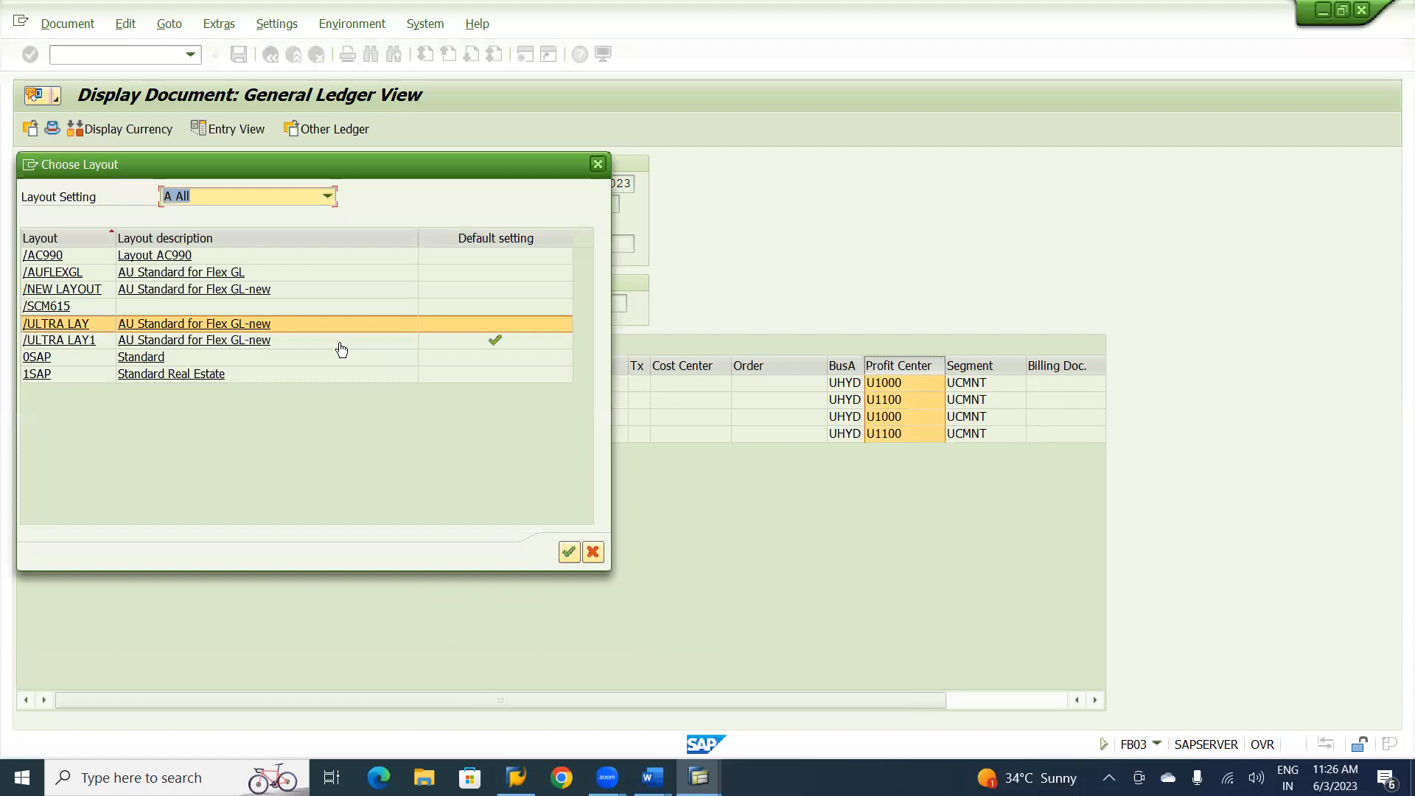
left_click(272, 342)
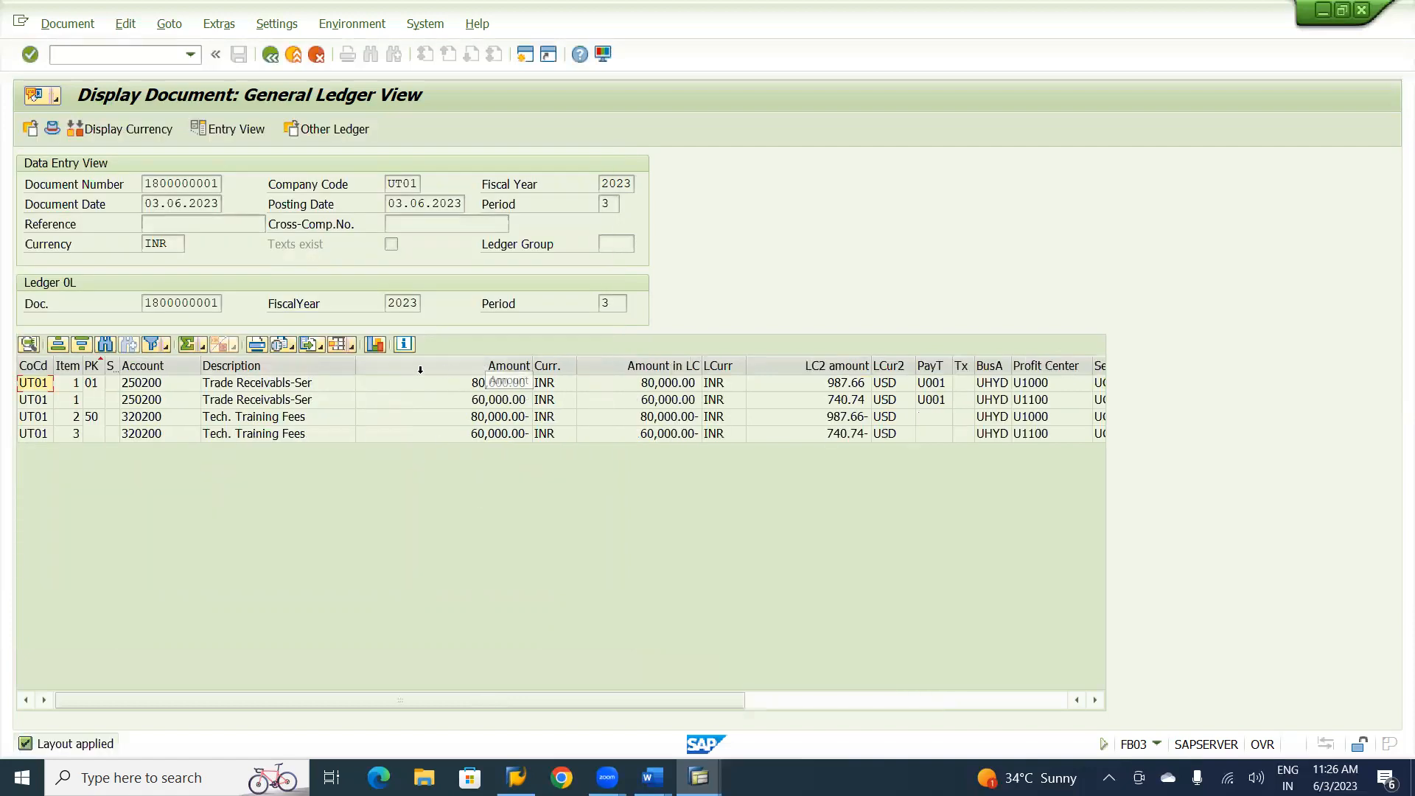
left_click(452, 361)
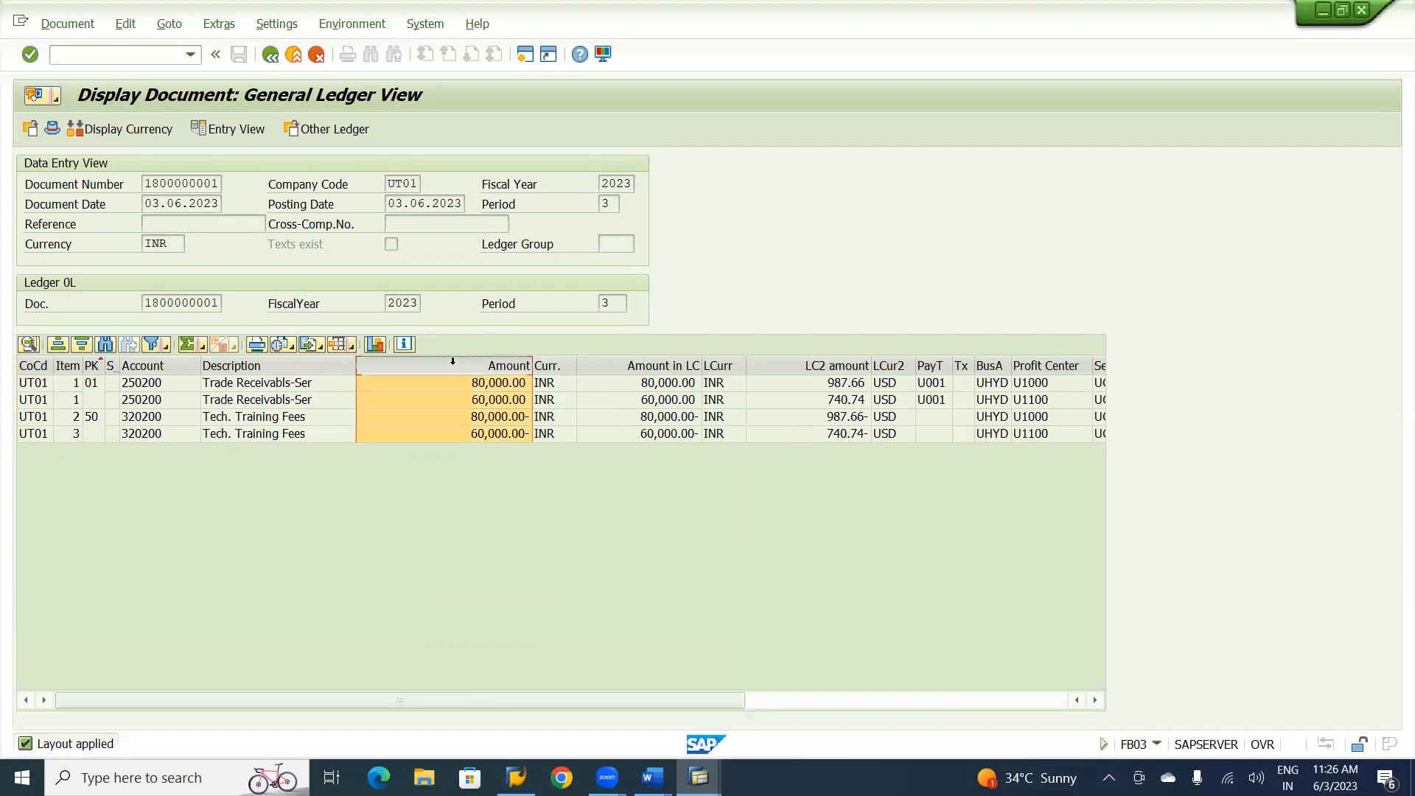
left_click_drag(533, 362, 460, 365)
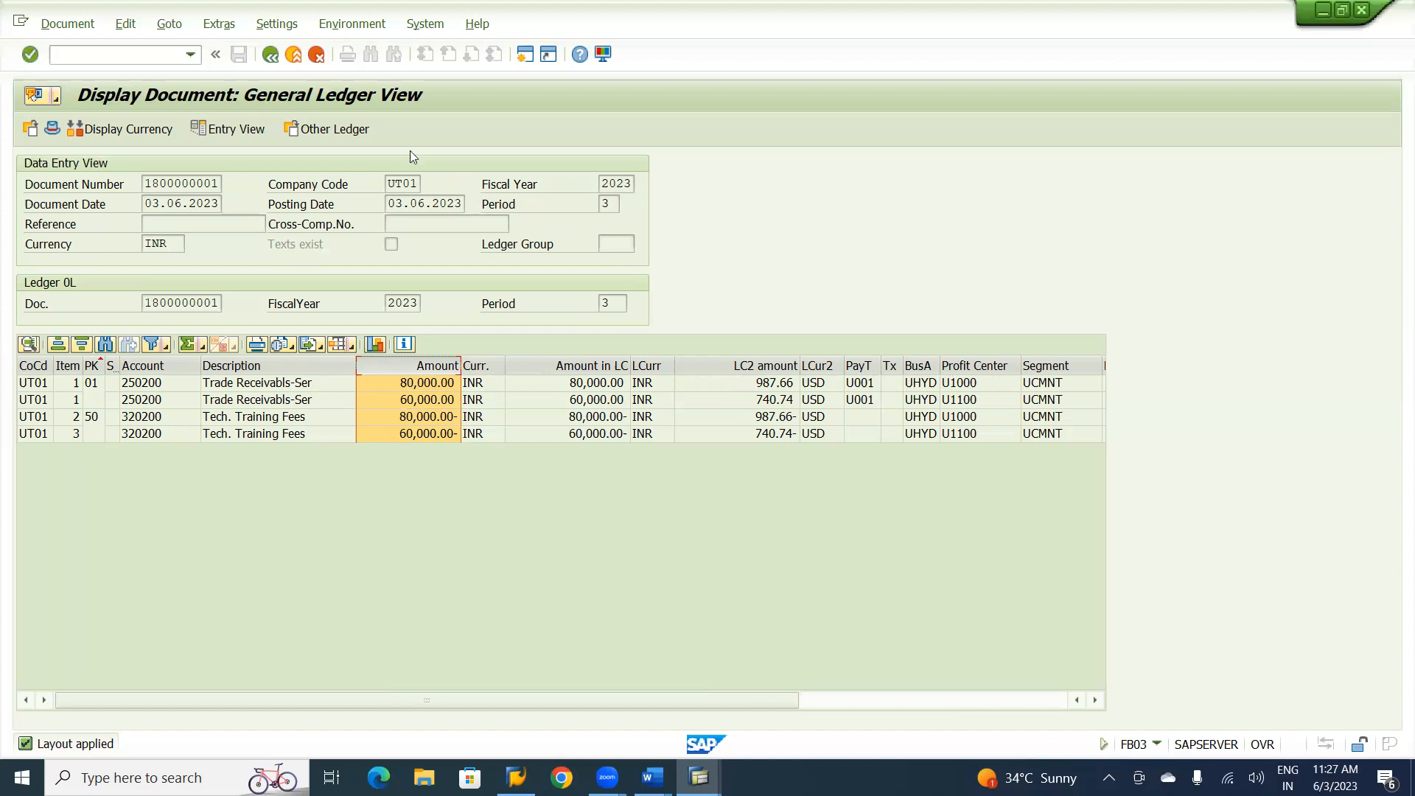
Leave the document display and select Narendra Consultancy Service Ltd. as the customer of a new invoice.
left_click(294, 56)
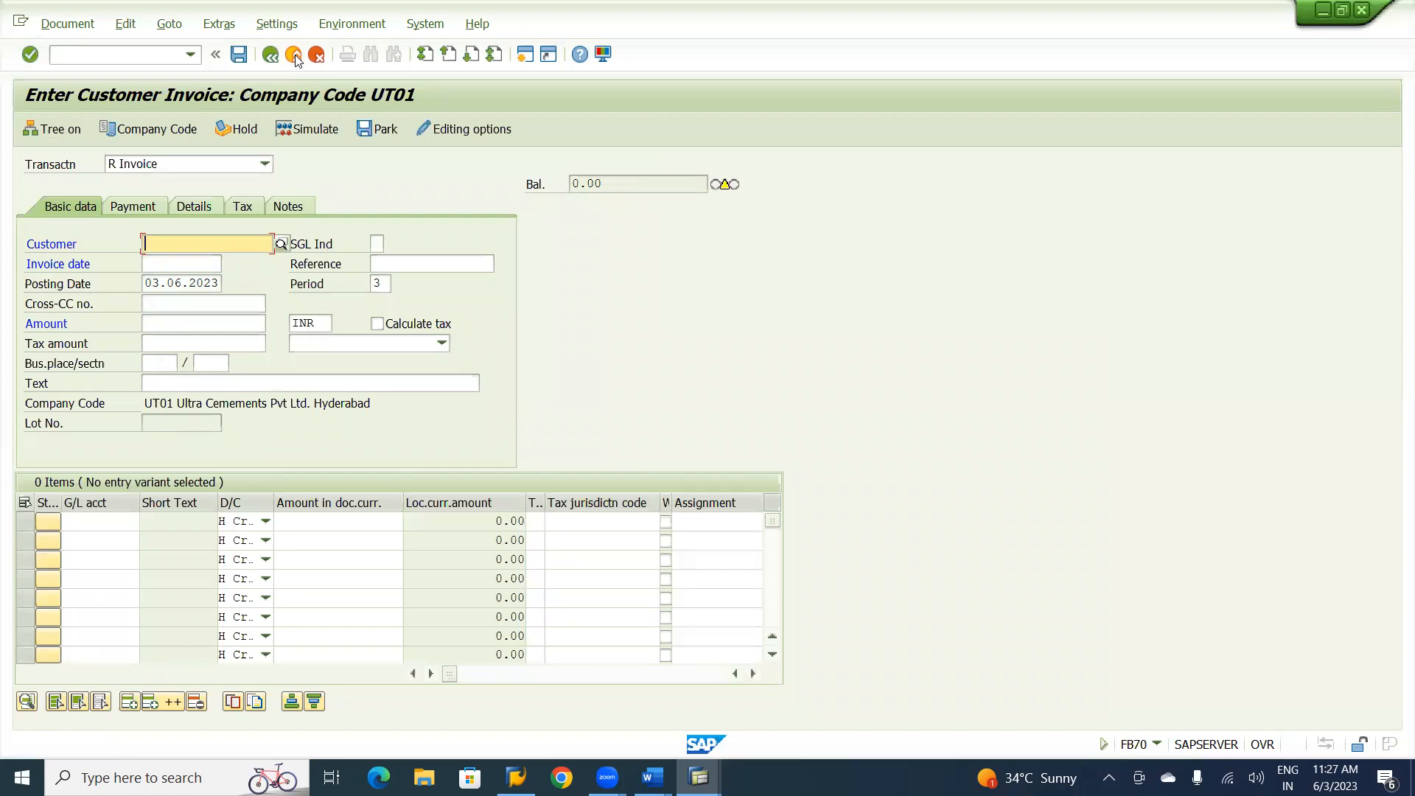
key("space")
key("Down")
key("Tab")
key("Tab")
key("Tab")
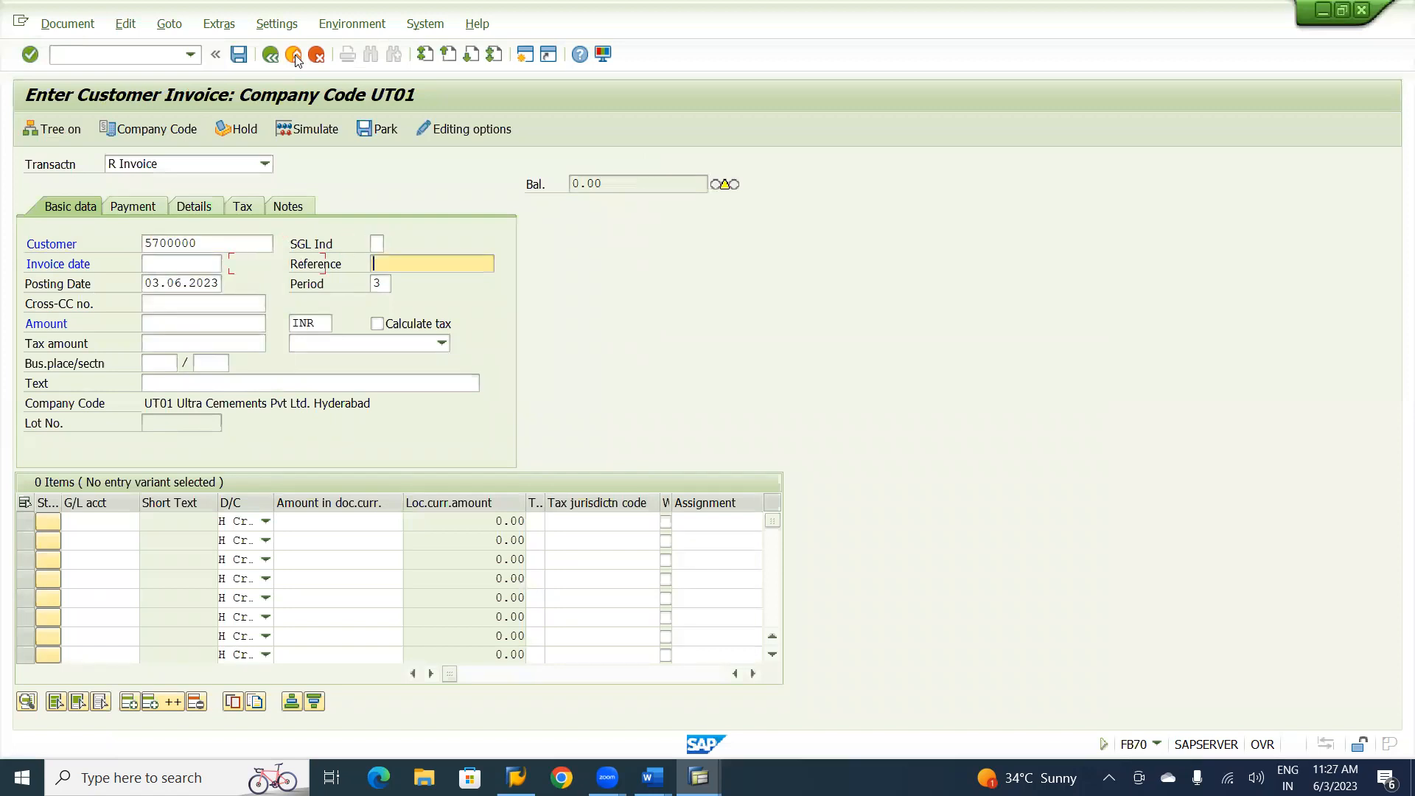
Set the invoice date to 03.06.2023 and the reference to AR-03.
key("shift+Tab")
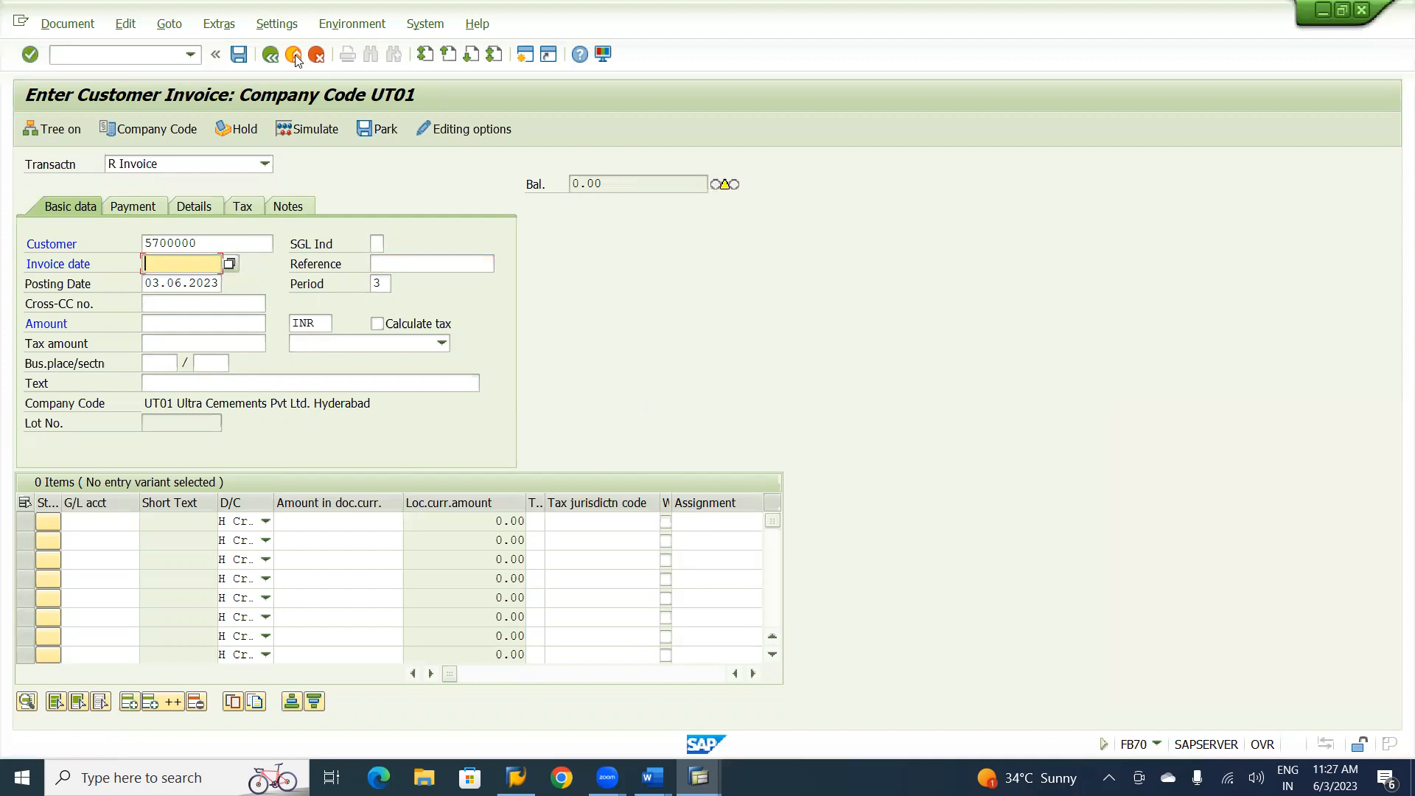
key("F4")
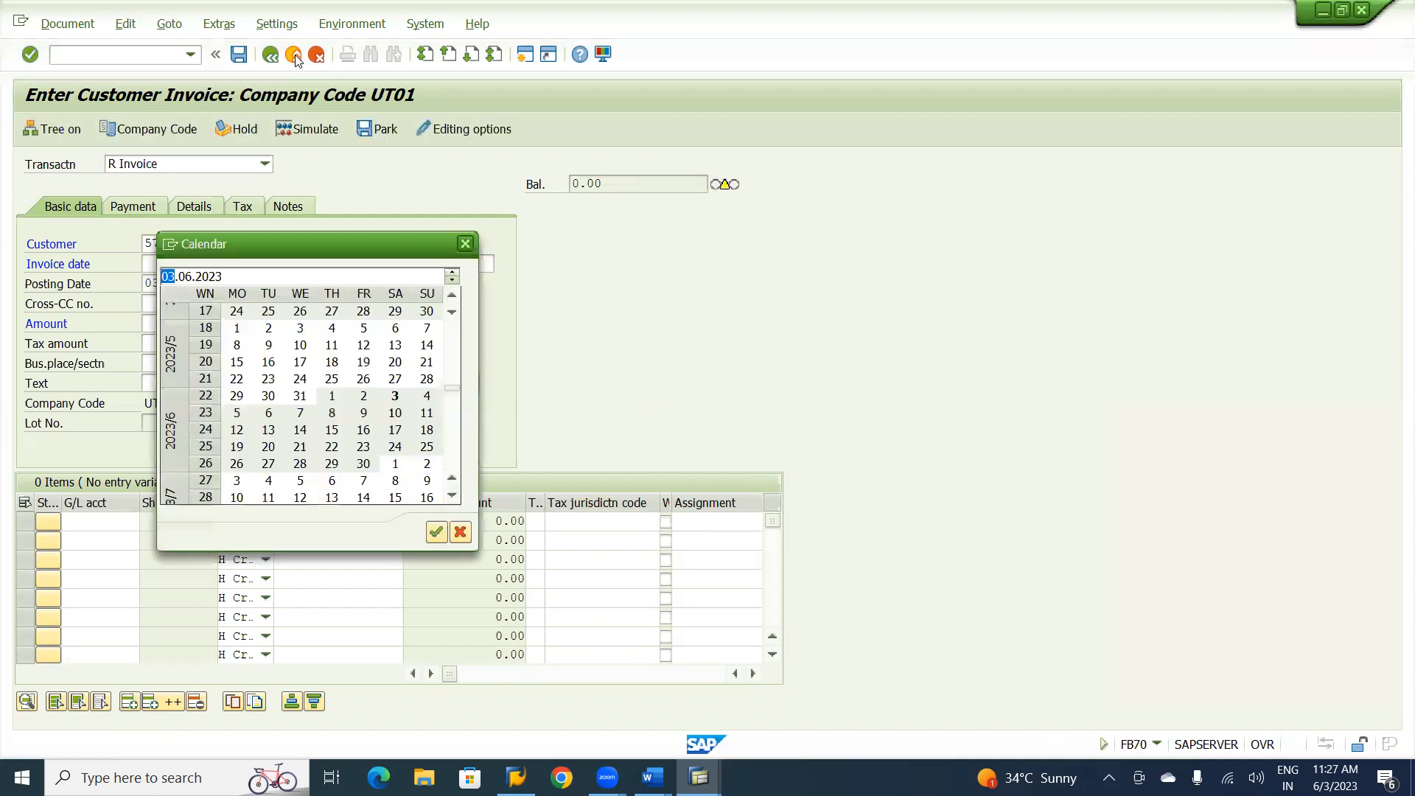
key("Return")
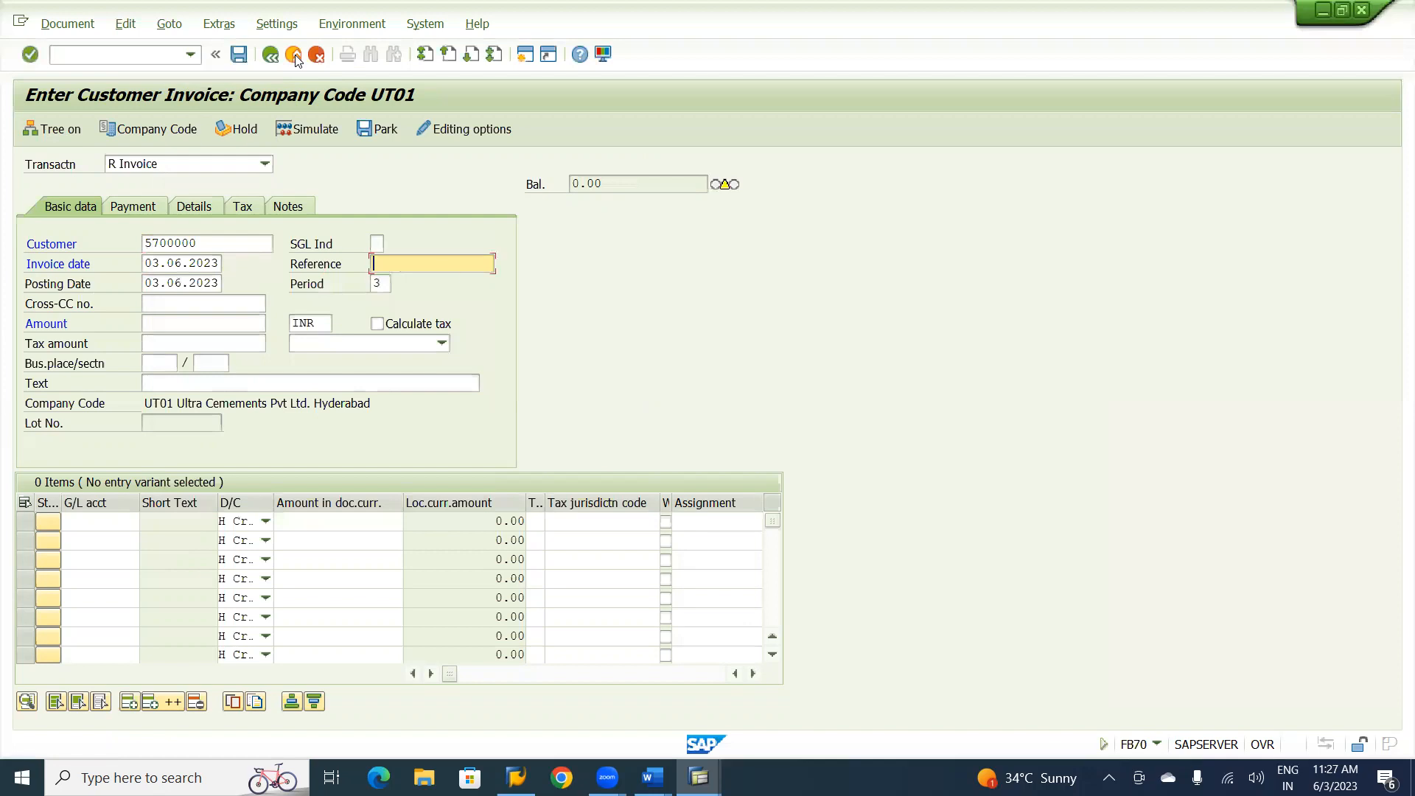
key("Down")
key("Down")
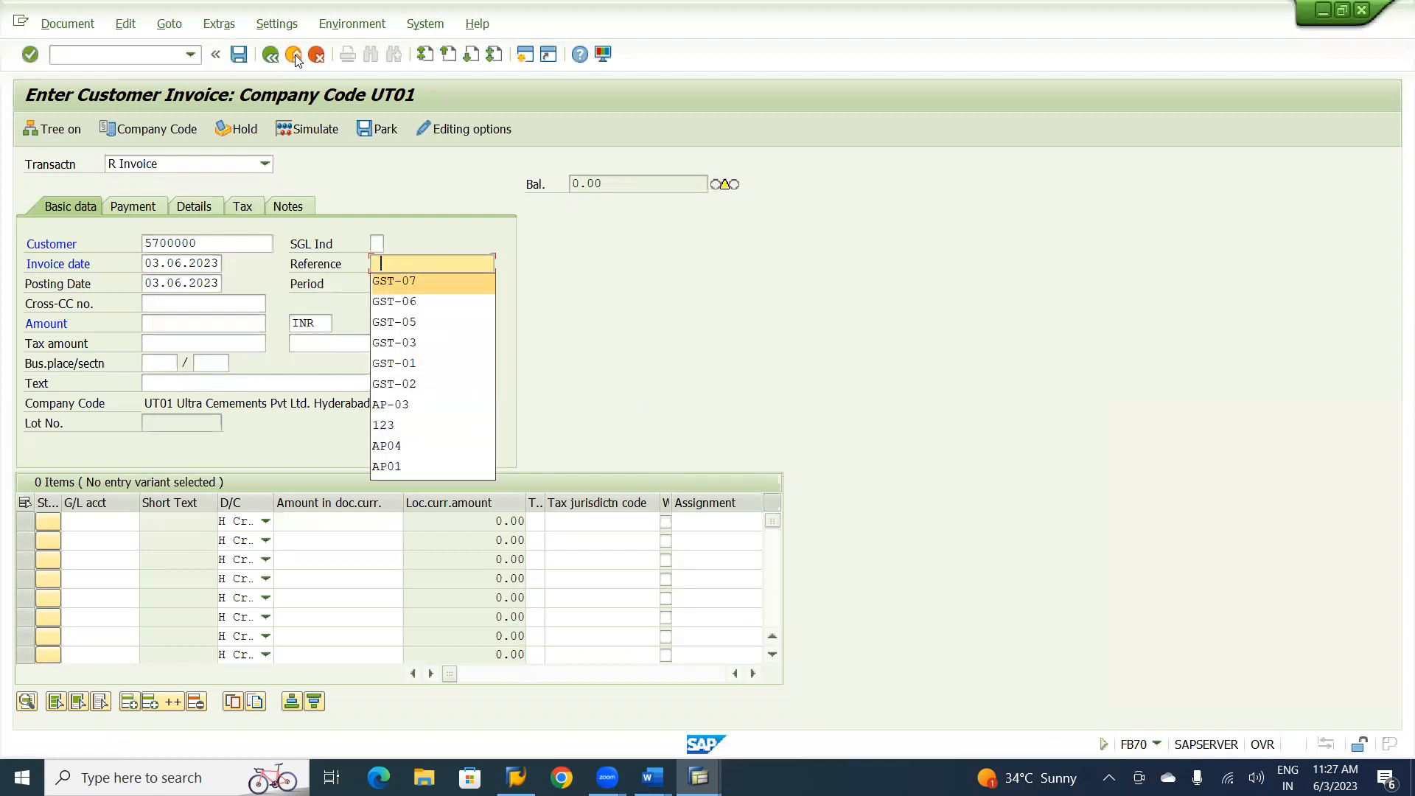
type("A")
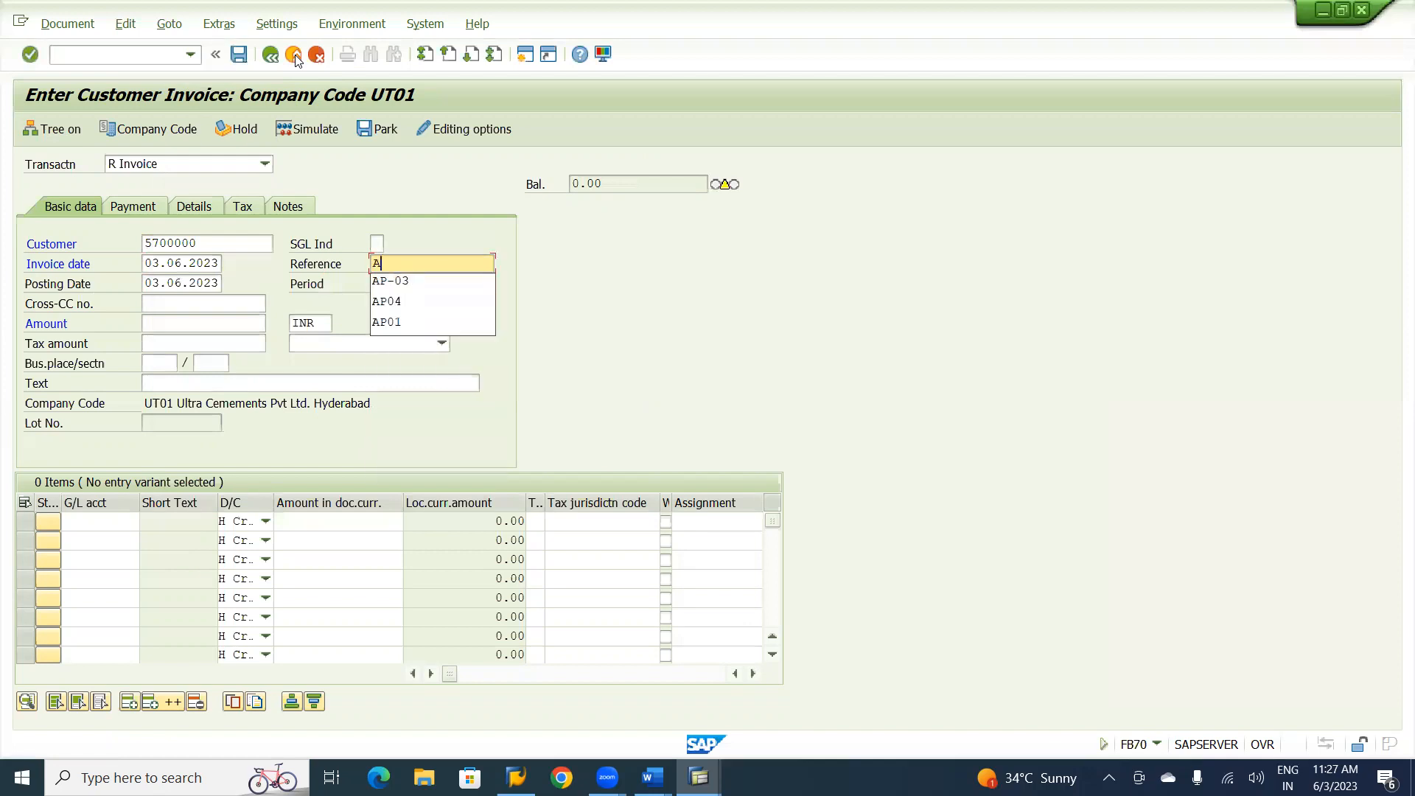
type("R-03")
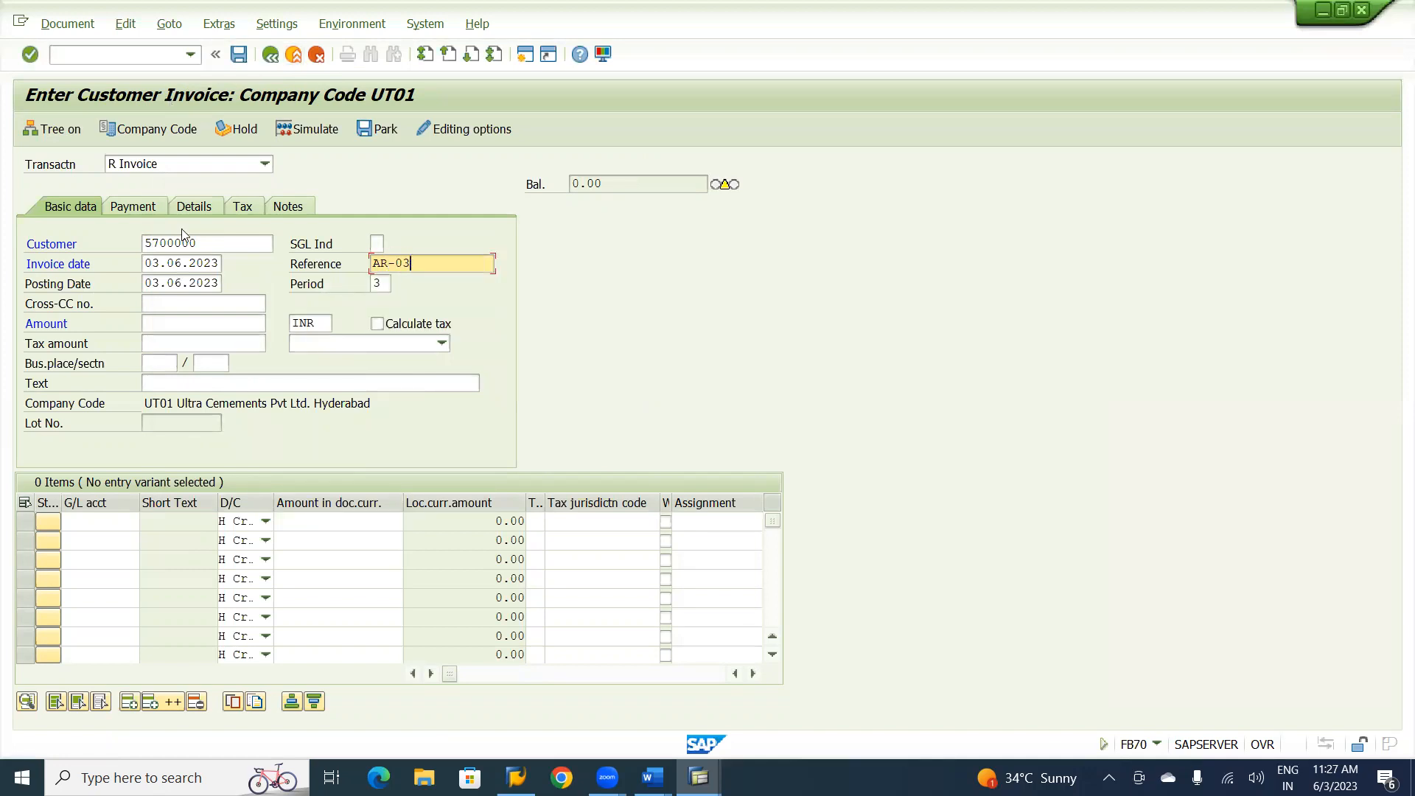
left_click(162, 322)
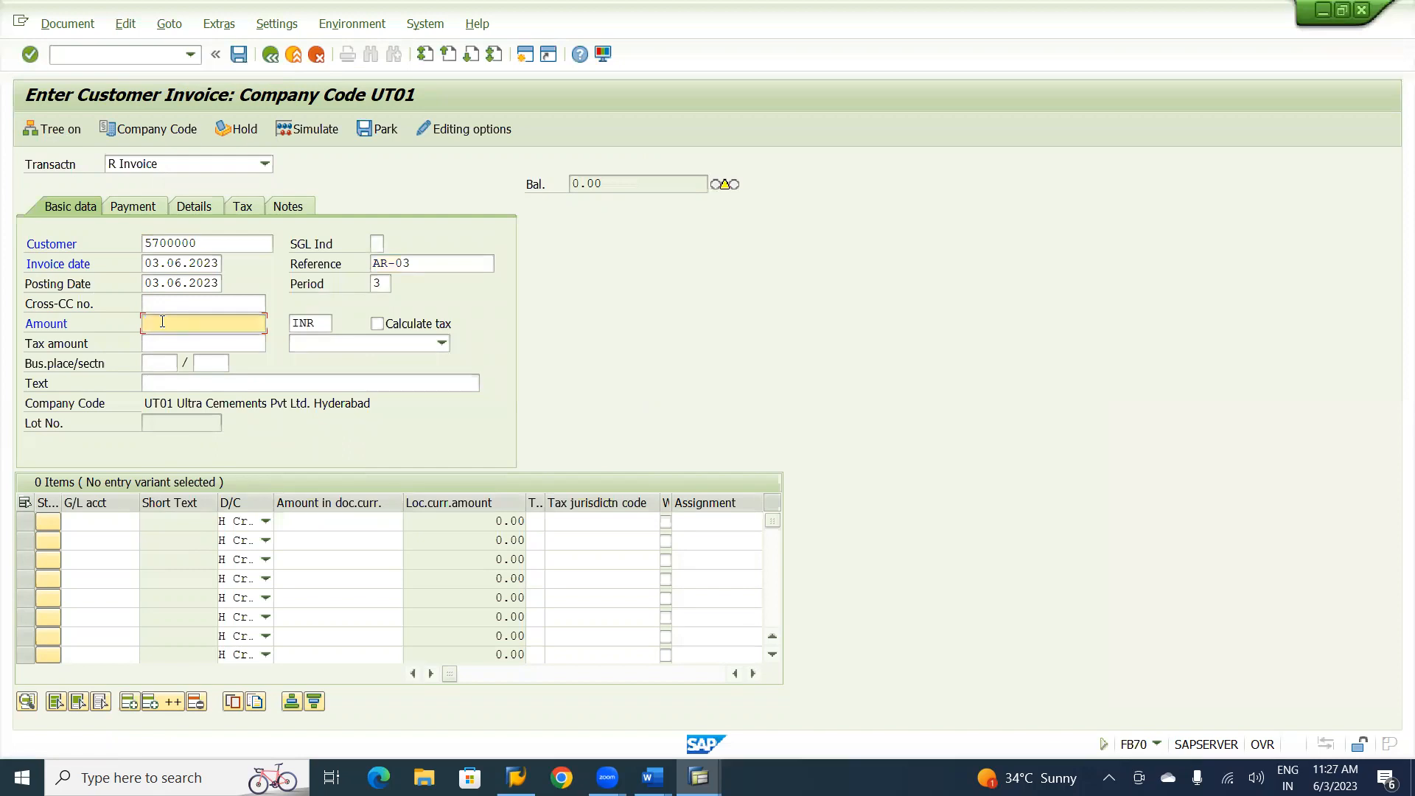
Enter a credit line item for consultancy charges G/L account 320100 with an amount of 300000.
left_click(89, 520)
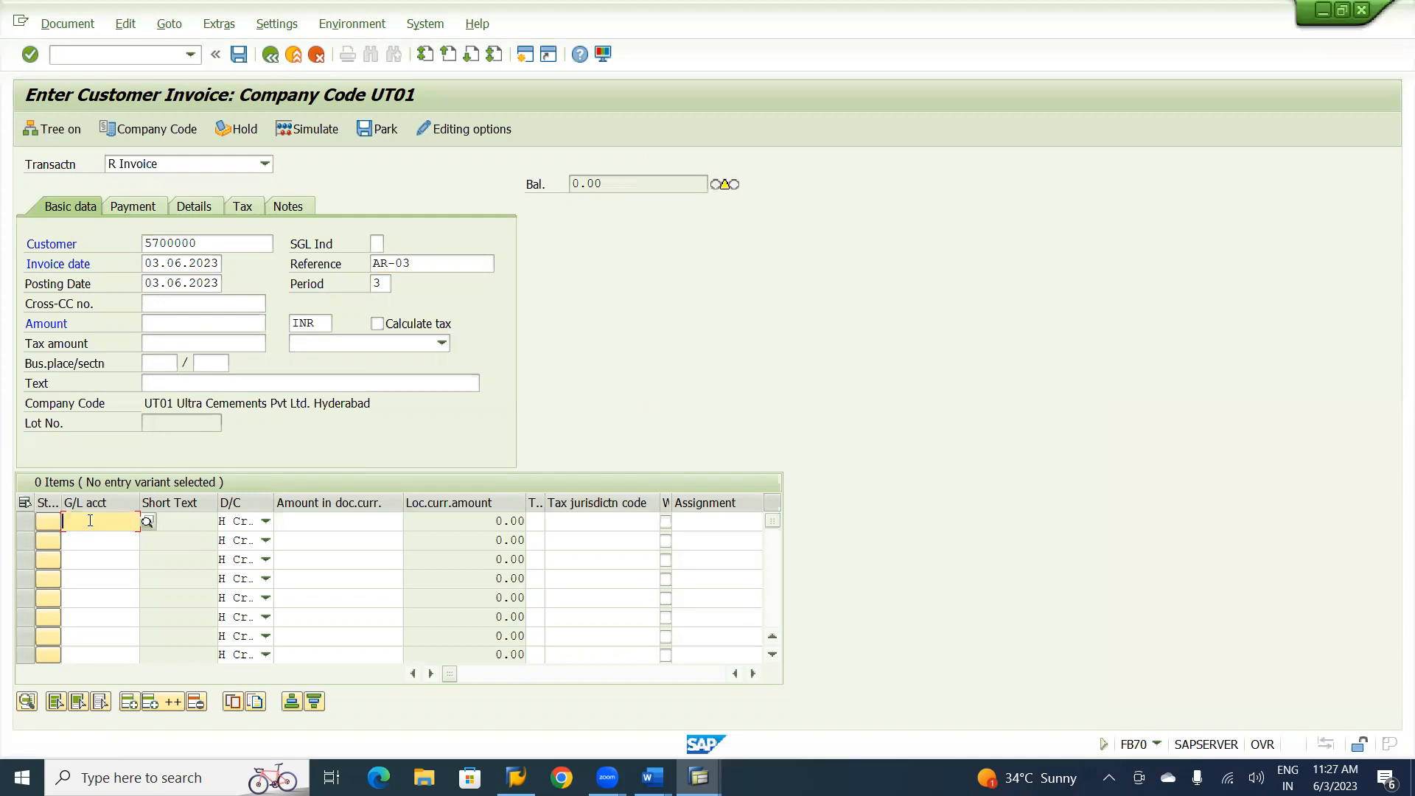
type("320100")
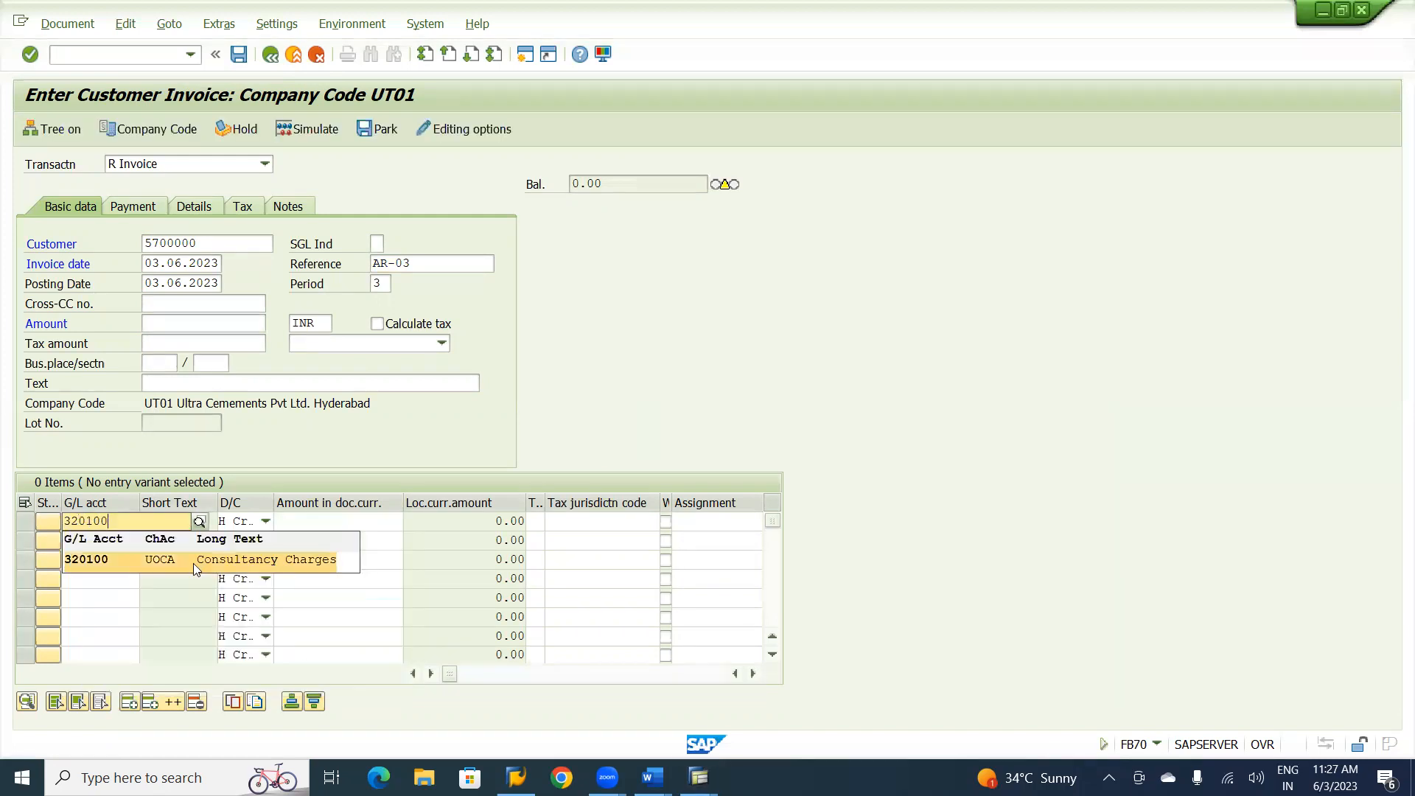
left_click(193, 563)
left_click(324, 522)
type("300000")
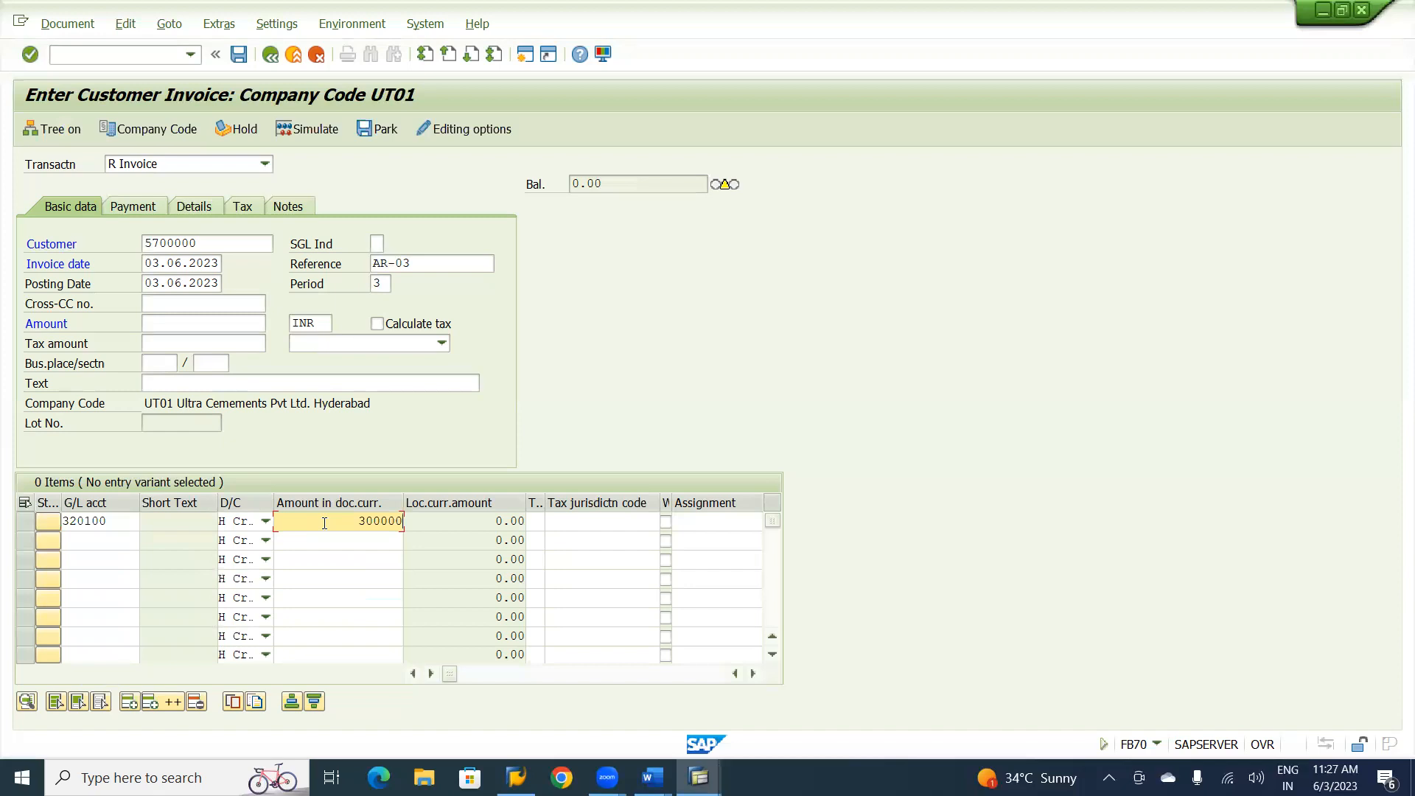
key("Return")
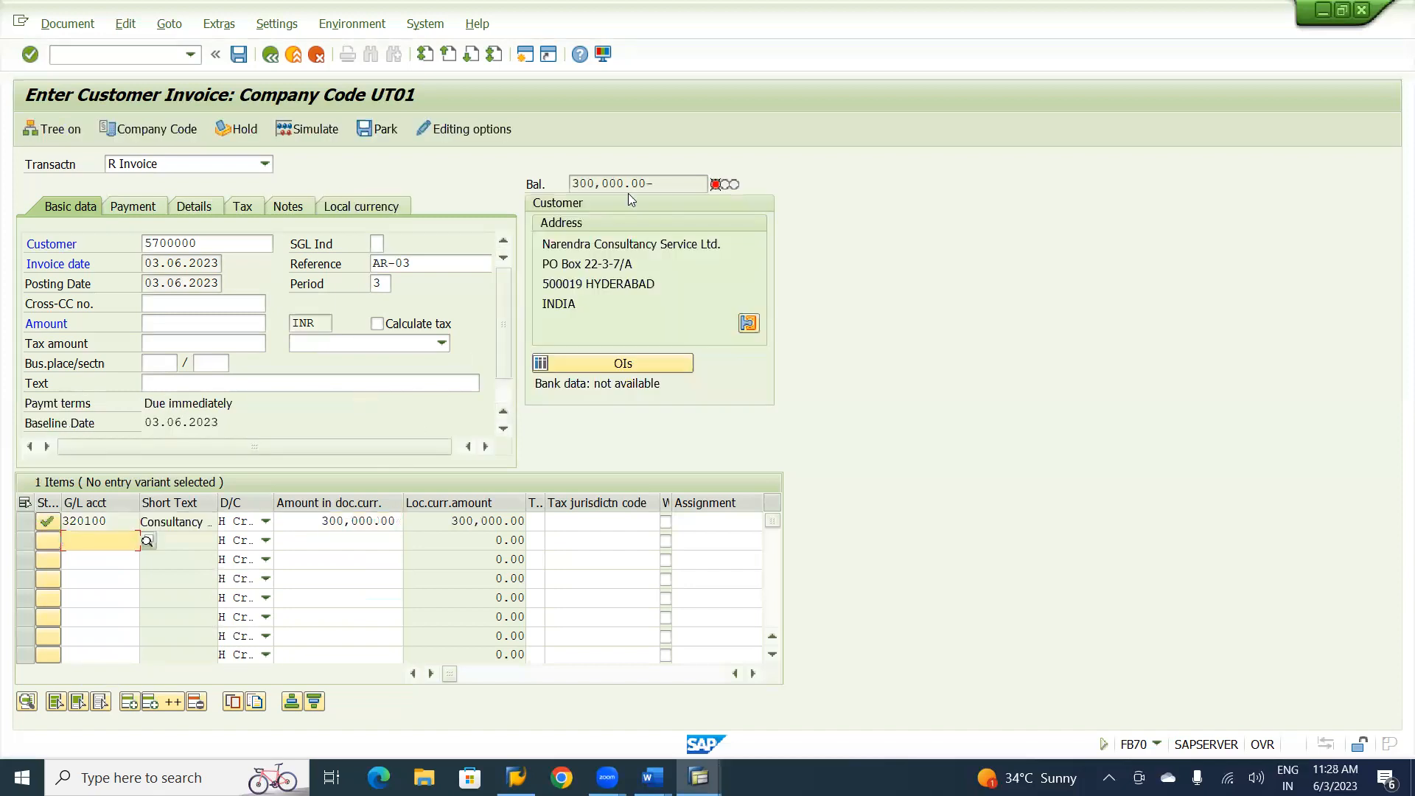
Copy the outstanding balance into the invoice header amount as 300,000 INR.
left_click_drag(623, 183, 571, 185)
key("ctrl+c")
left_click(571, 185)
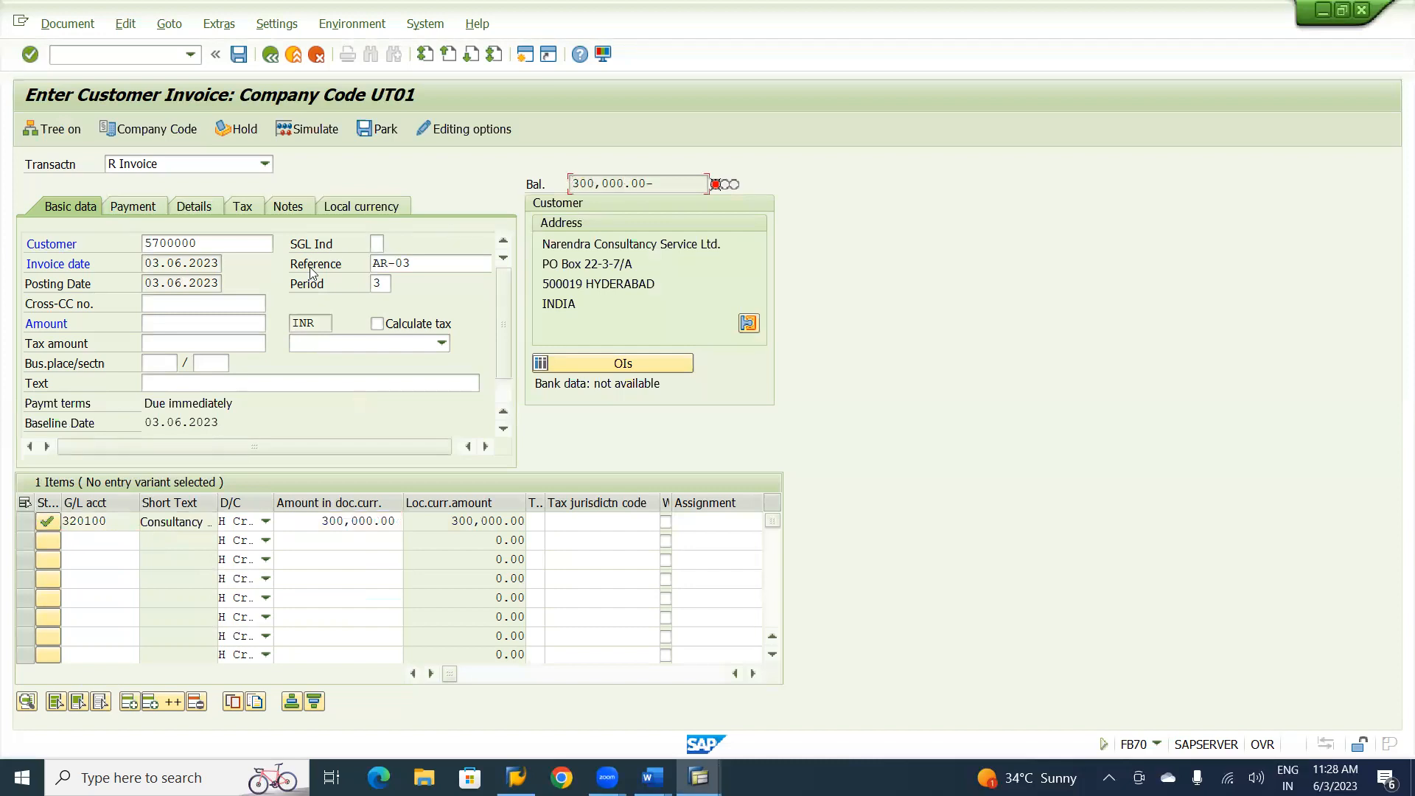
left_click(191, 327)
key("ctrl+v")
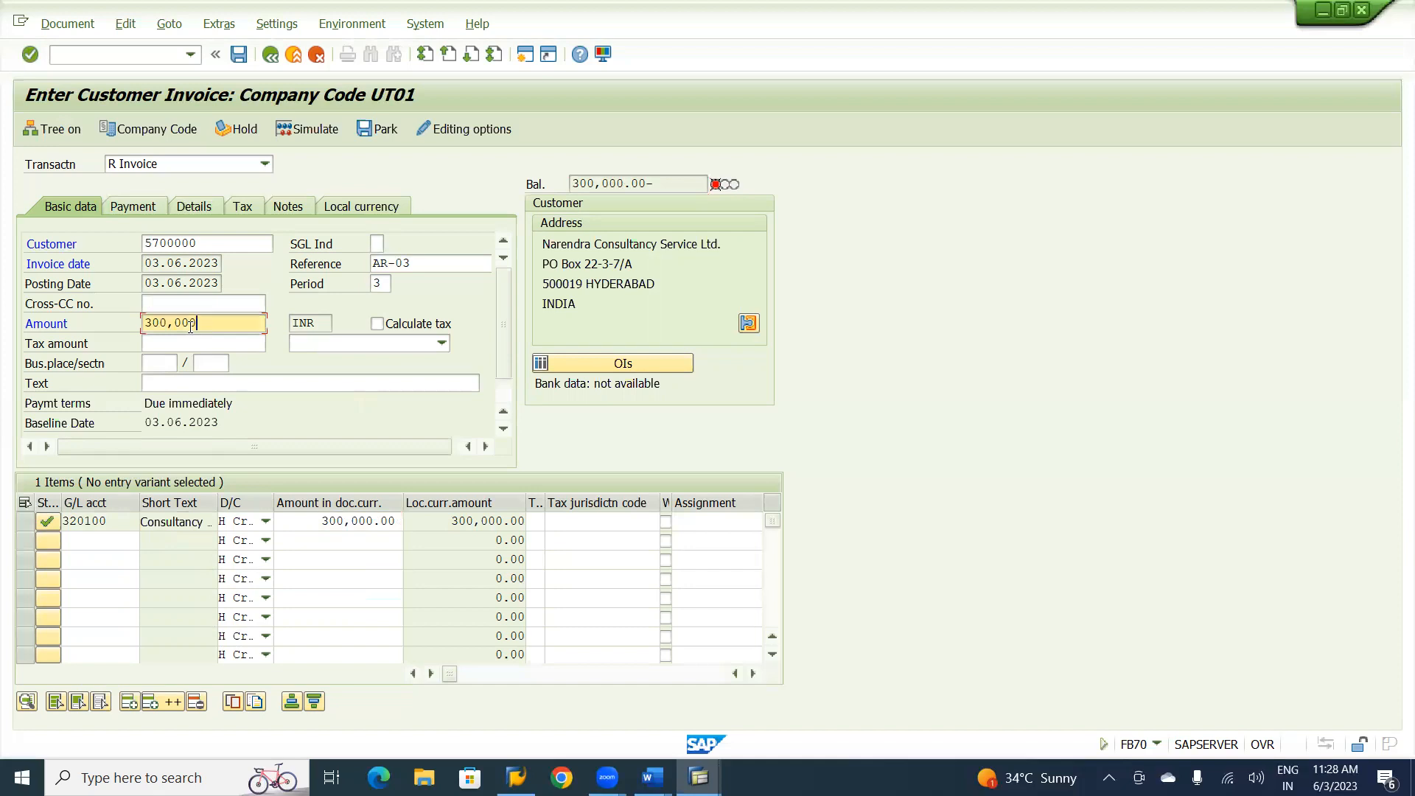
key("Return")
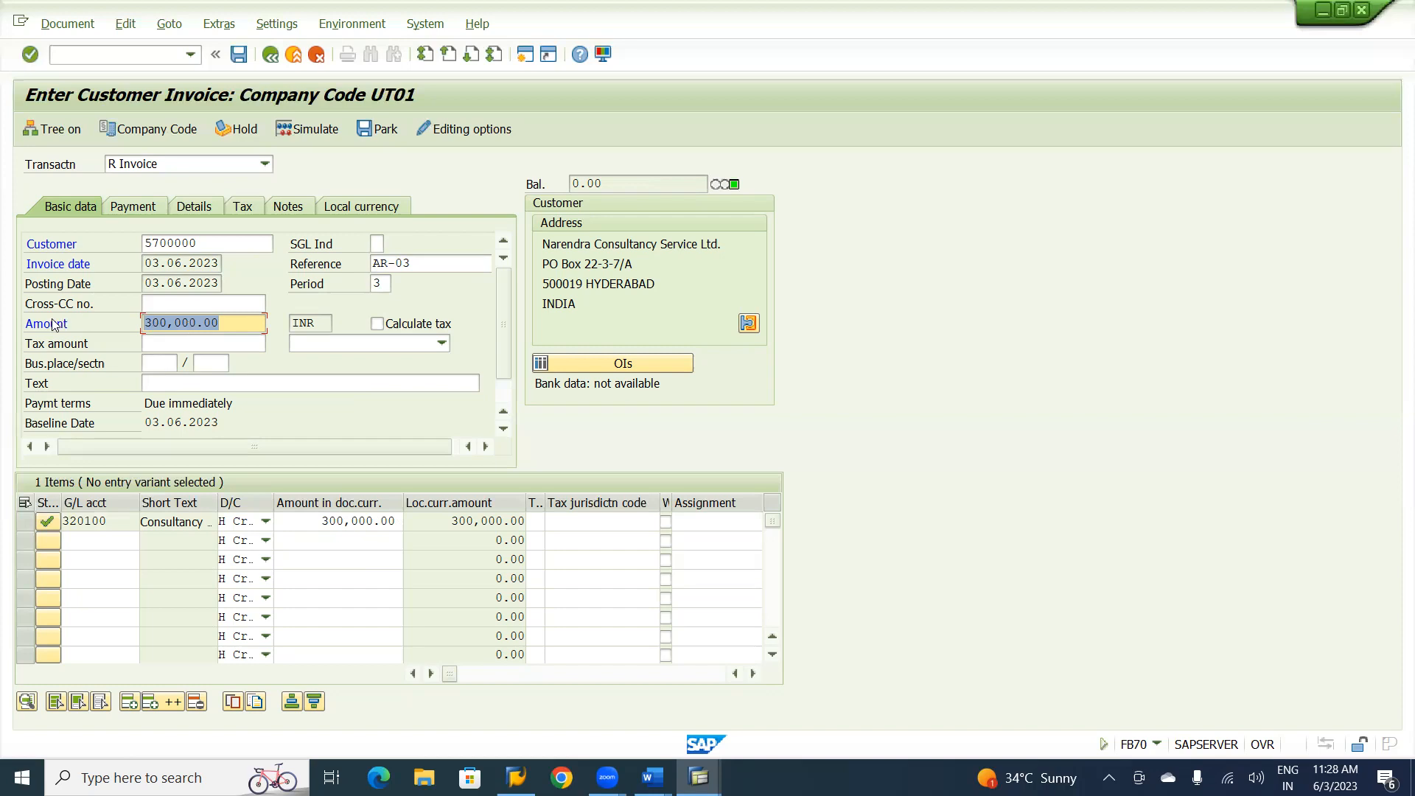
Change the invoice's payment terms to UIP1, the Ultra 40%-30D, 35-60D, 25%-90D installment term.
left_click(135, 207)
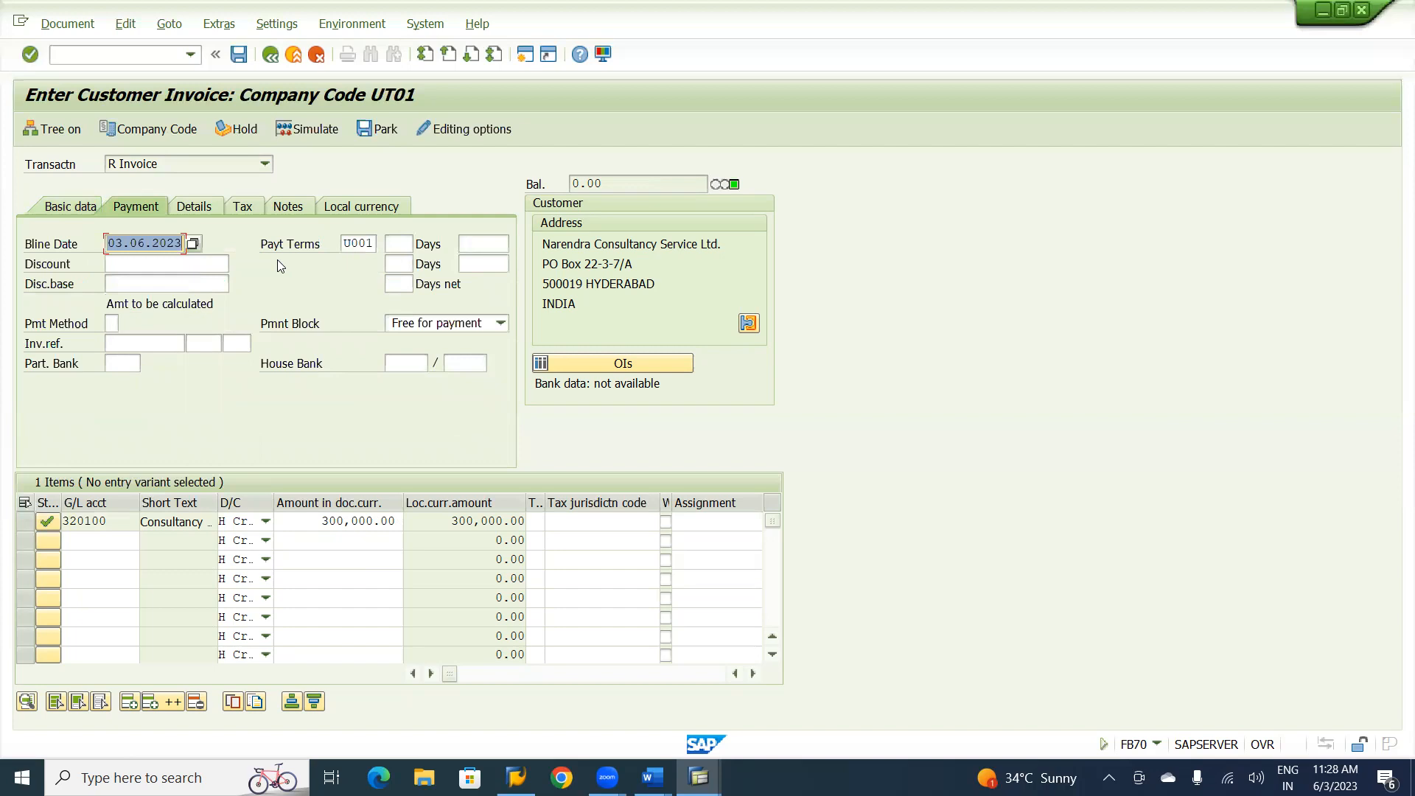
left_click(349, 242)
left_click(386, 244)
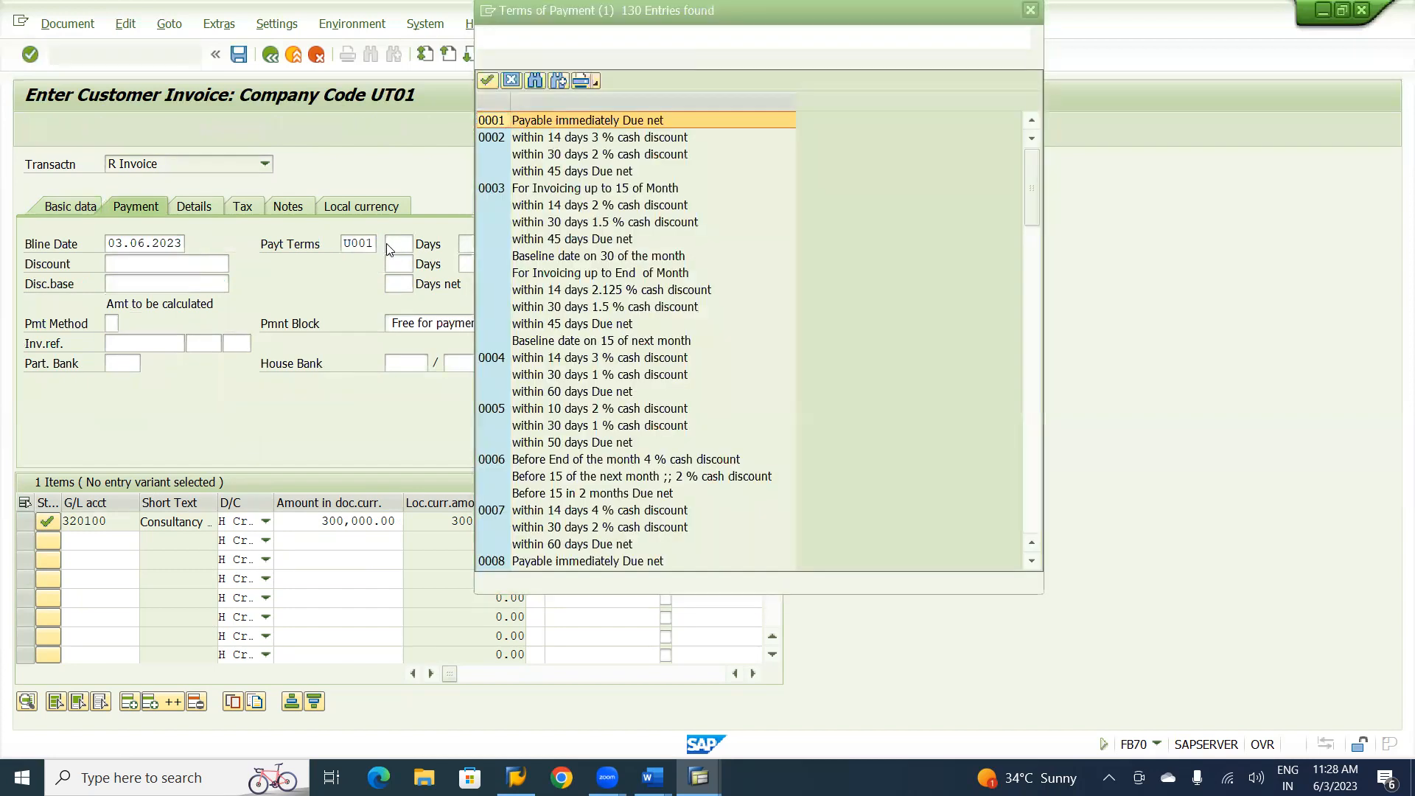
left_click(1034, 508)
left_click(1034, 508)
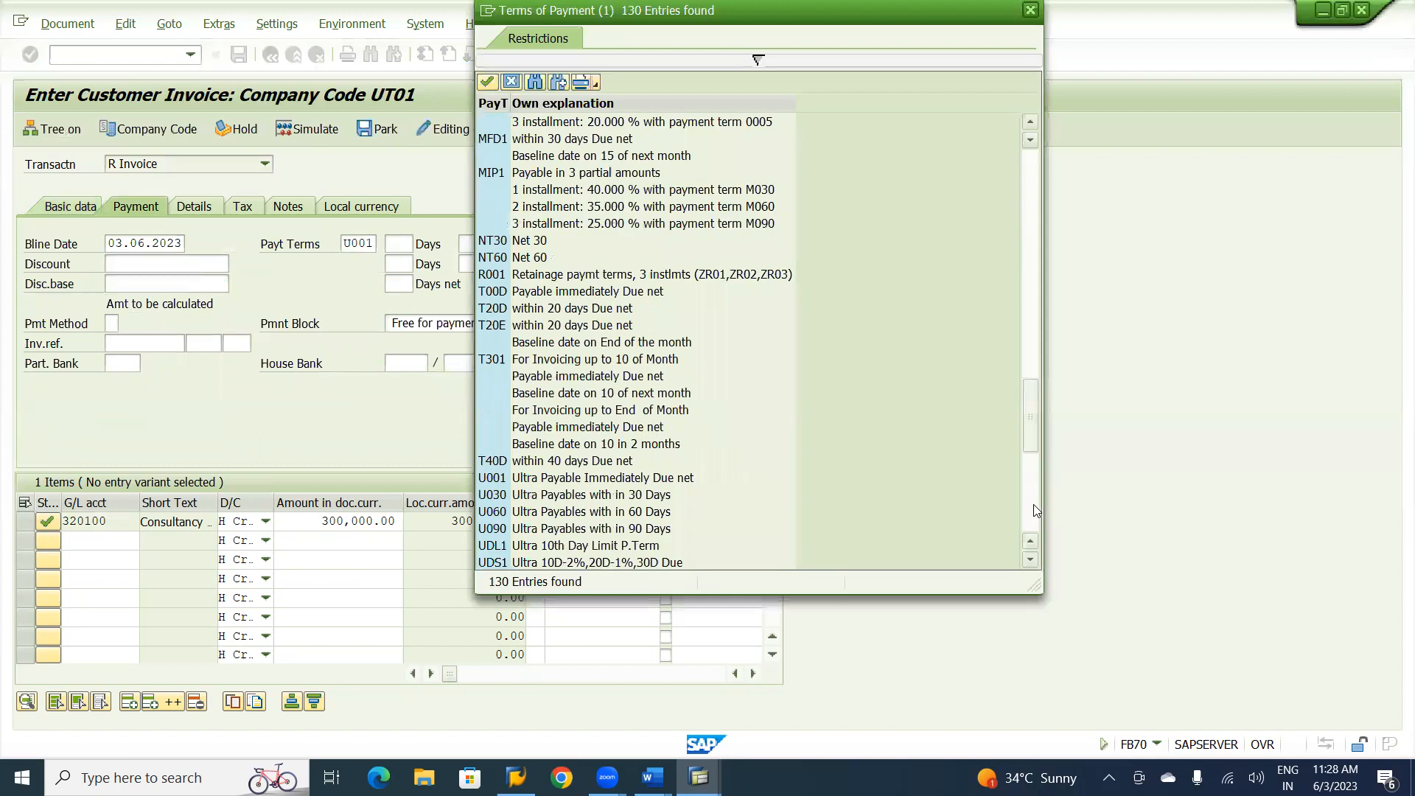
left_click(1034, 508)
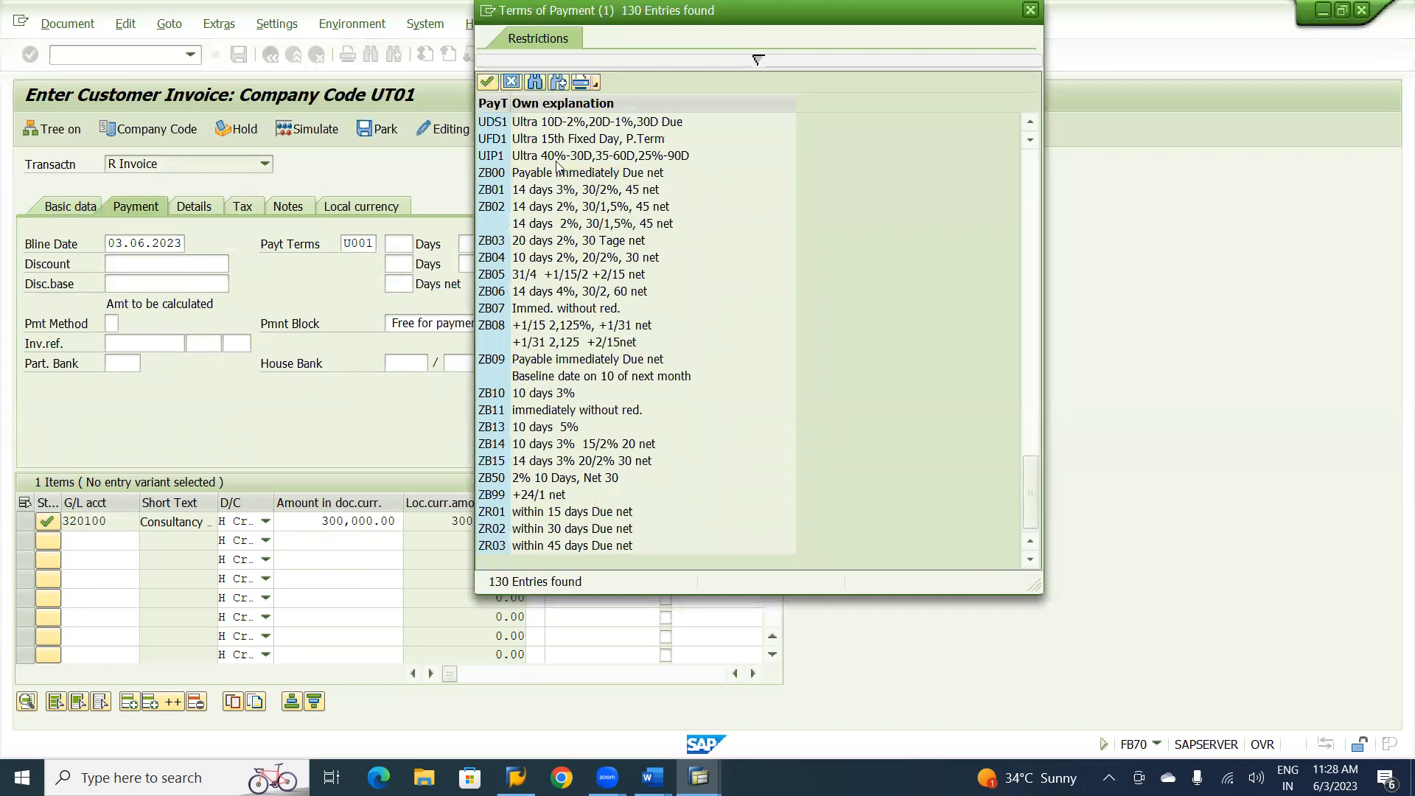
double_click(651, 156)
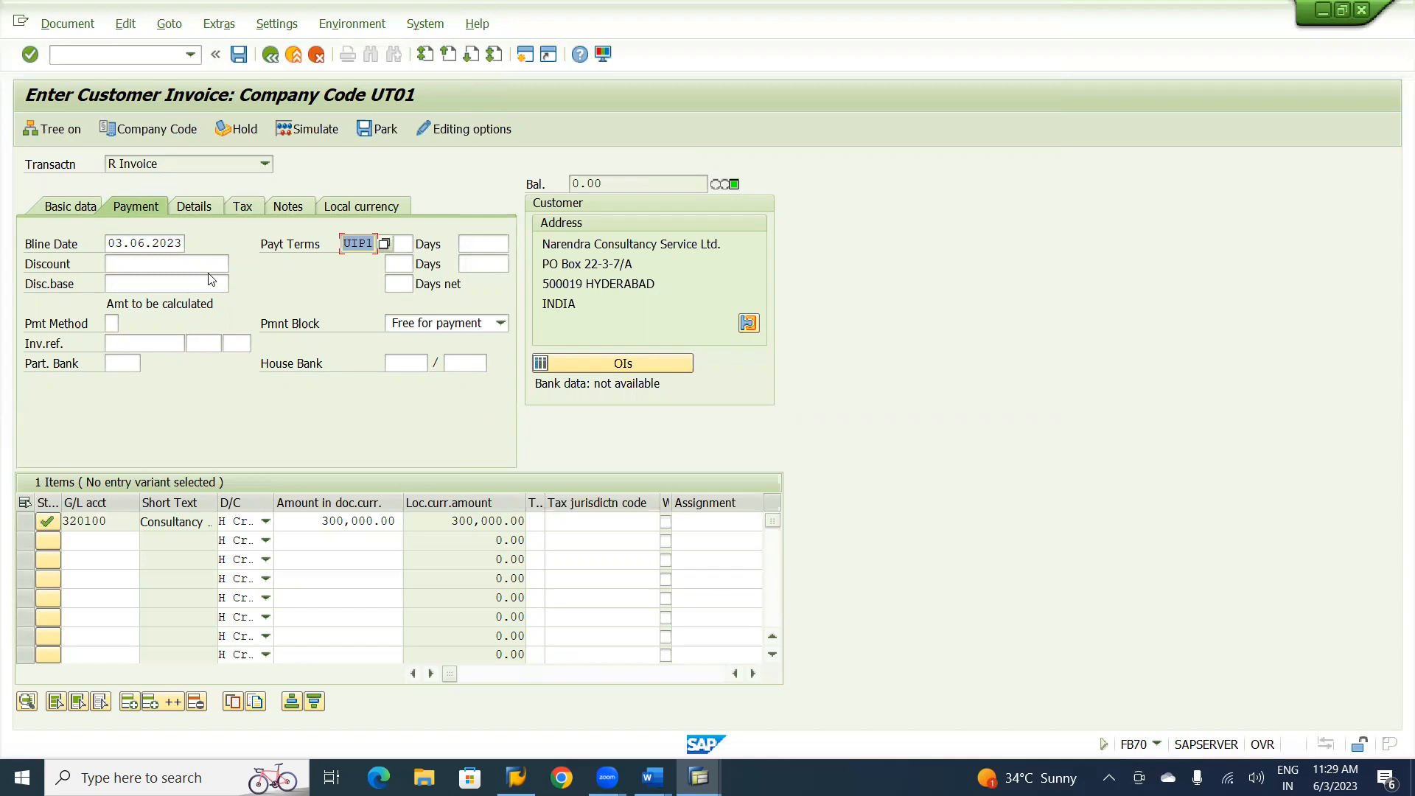
Assign business area UGNT to the consultancy charges line item.
left_click(539, 520)
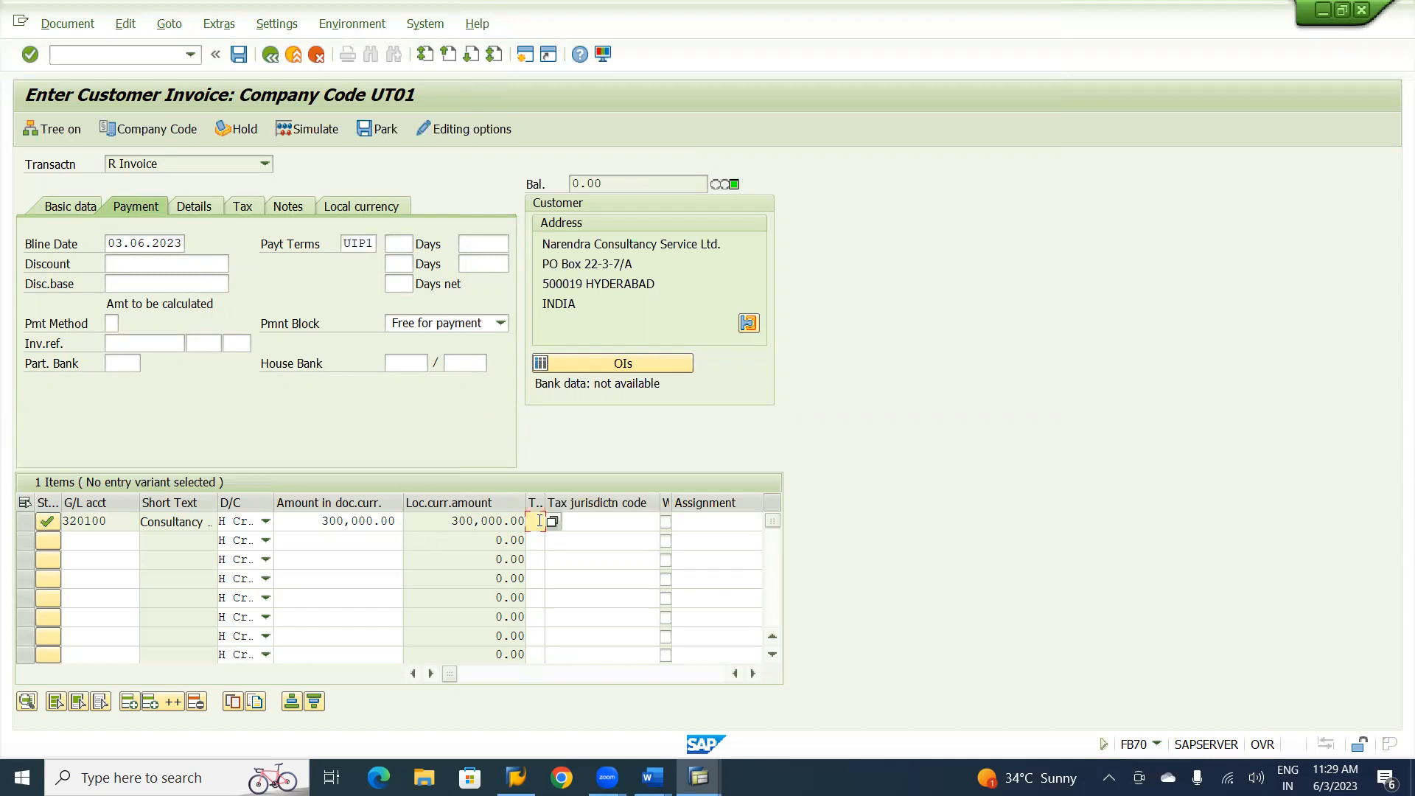
key("Tab")
key("Tab")
key("Tab")
key("Tab")
key("Tab")
key("Tab")
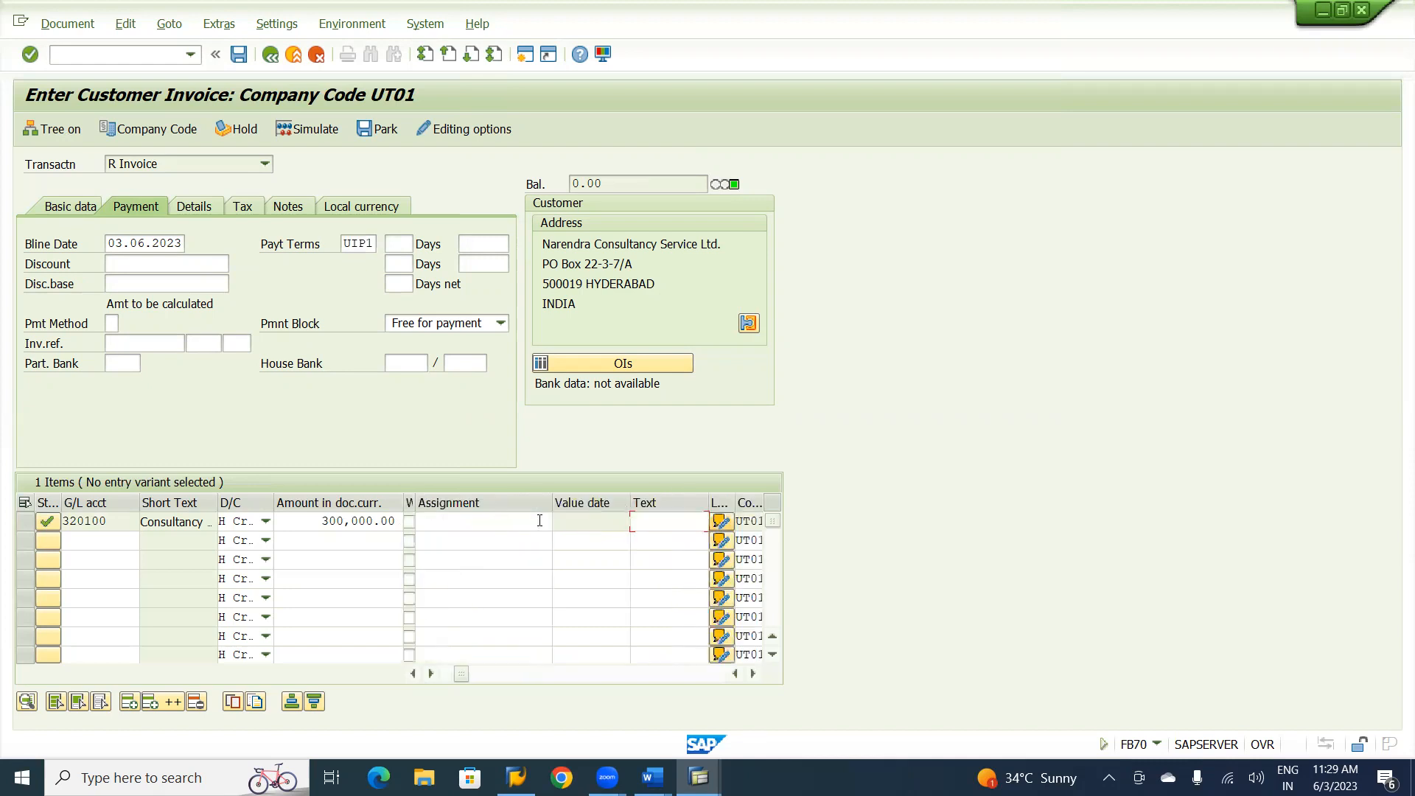
key("Tab")
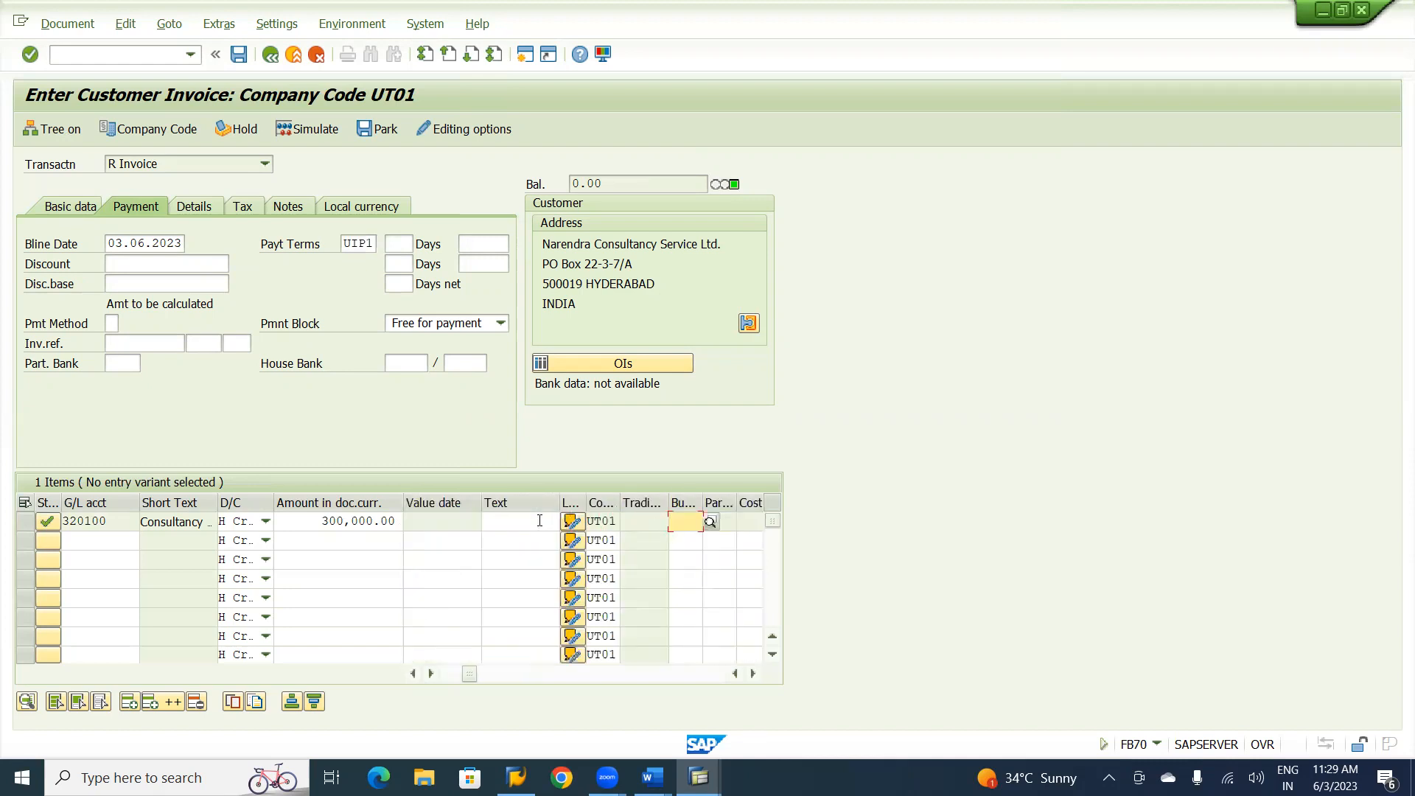
type("UGNT")
key("Return")
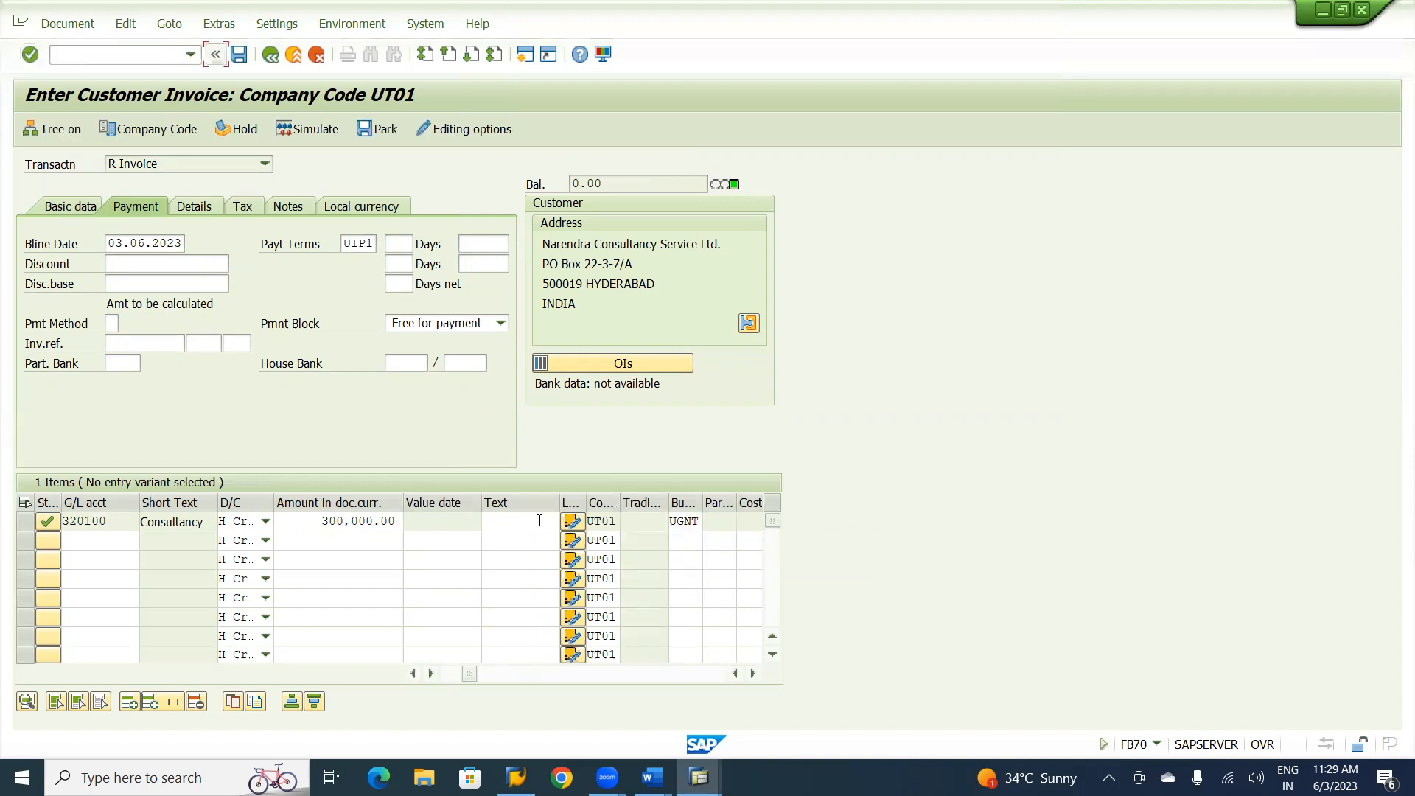
Assign profit center U1200 to the consultancy charges line item.
key("Tab")
key("Tab")
left_click(693, 518)
key("Tab")
key("Tab")
key("Tab")
key("Tab")
key("Tab")
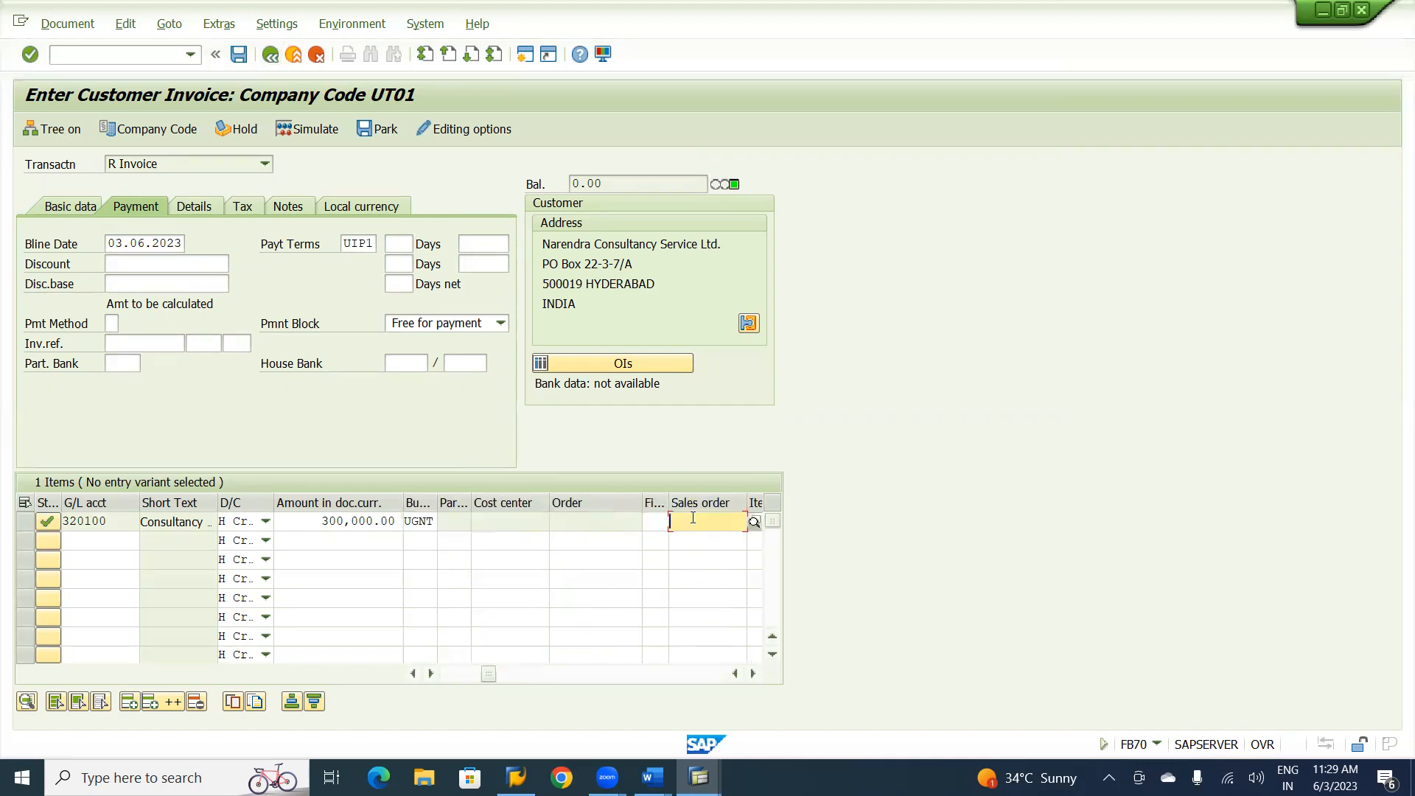
key("Tab")
key("Tab")
key("Tab")
key("Tab")
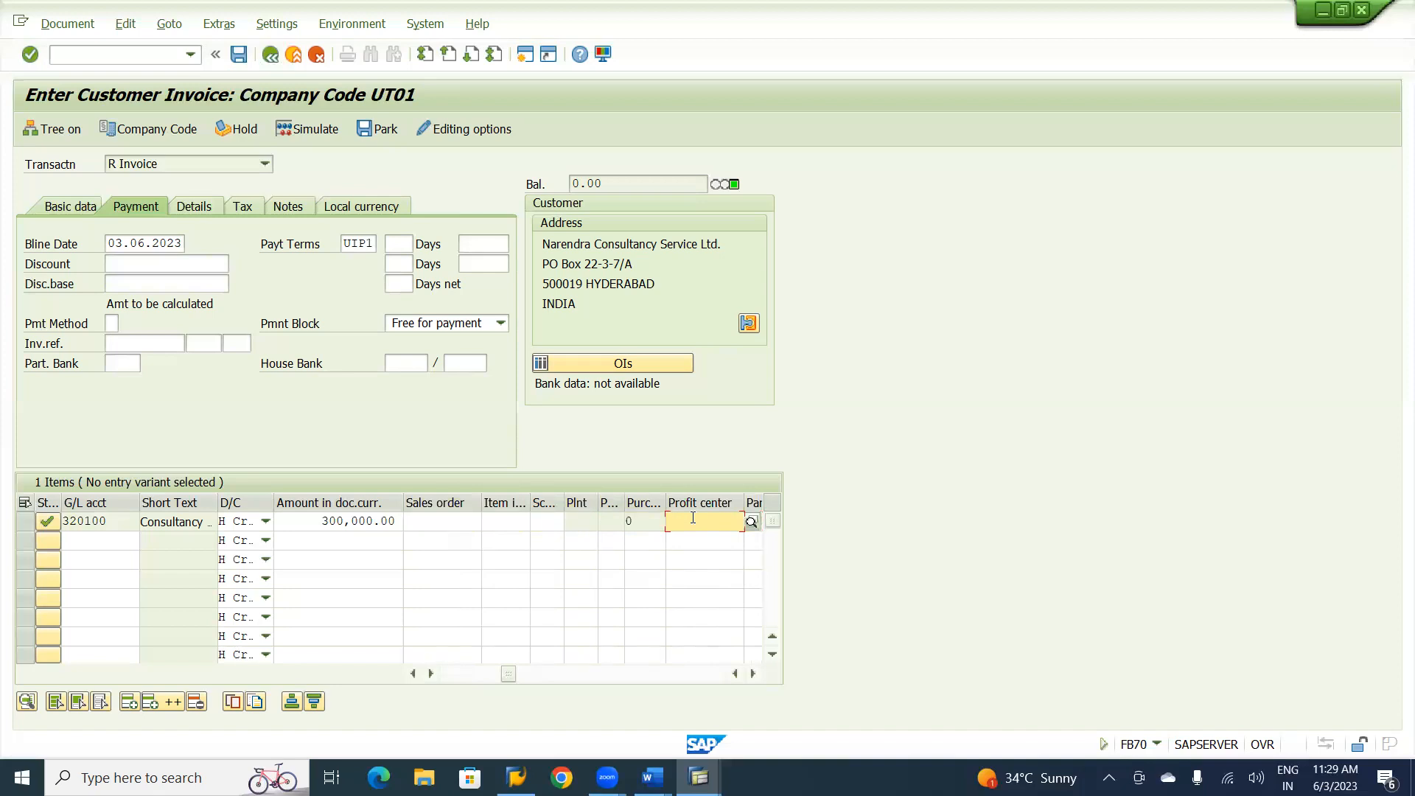
type("U11")
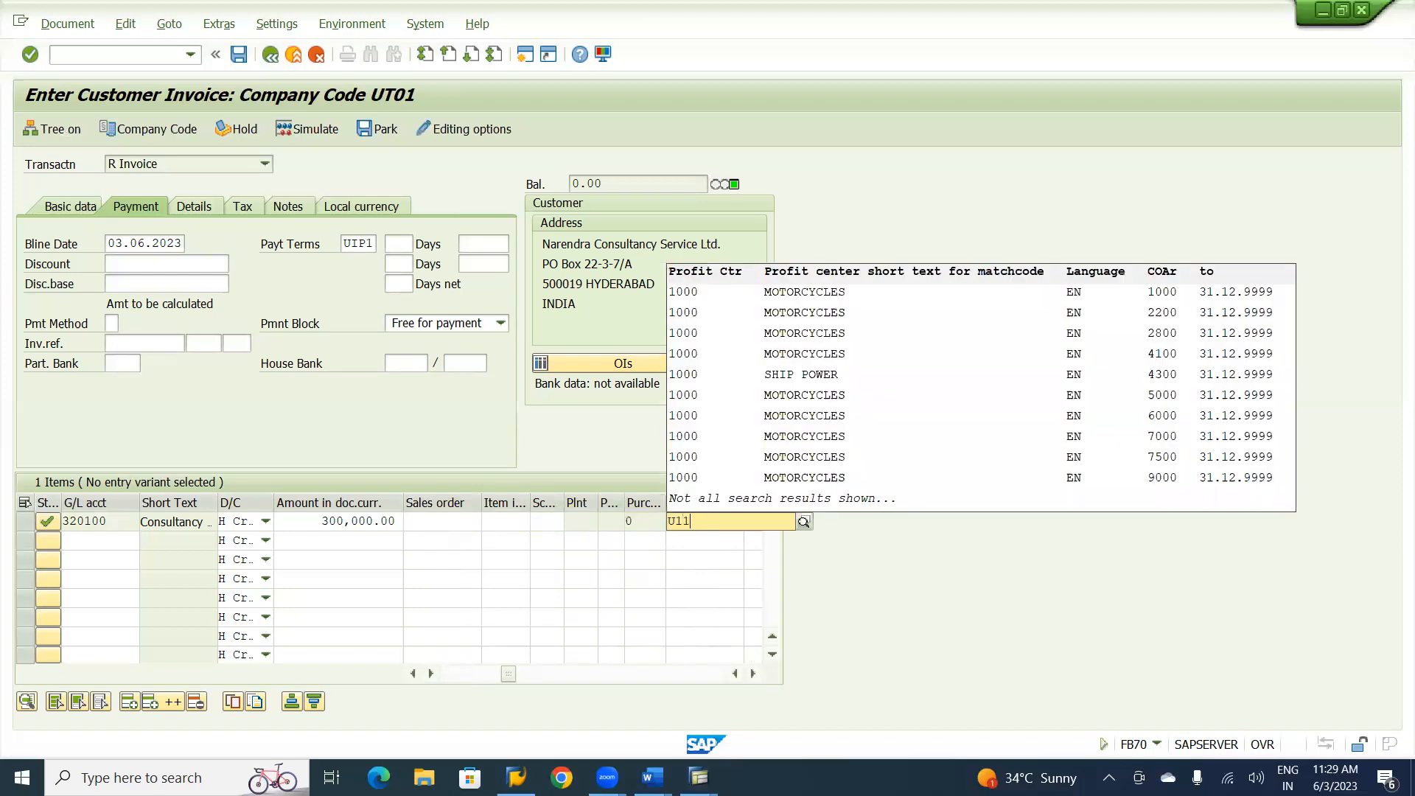
type("00")
left_click(691, 520)
key("BackSpace")
type("2")
left_click(632, 562)
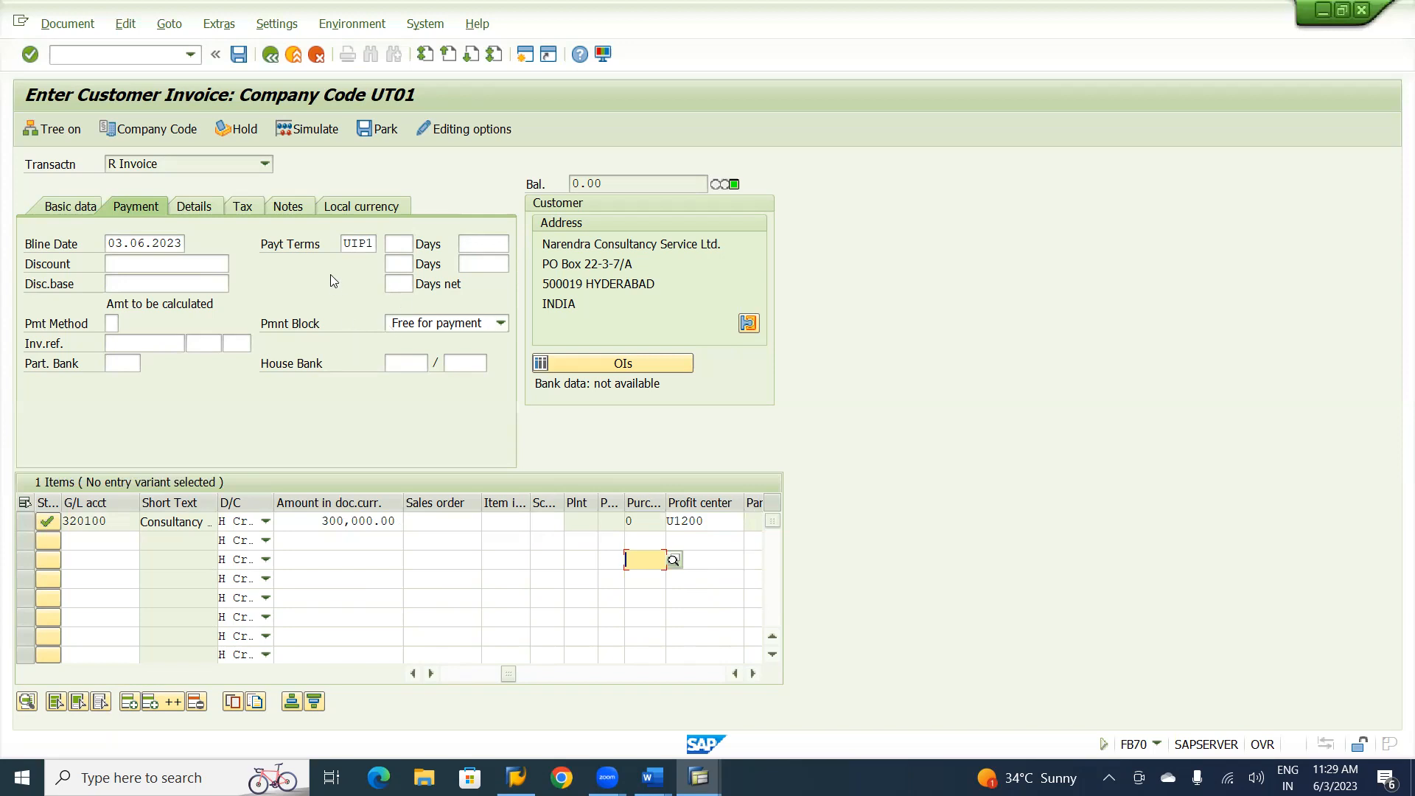
Simulate the customer invoice, accept the changed payment terms, and post the document.
left_click(322, 136)
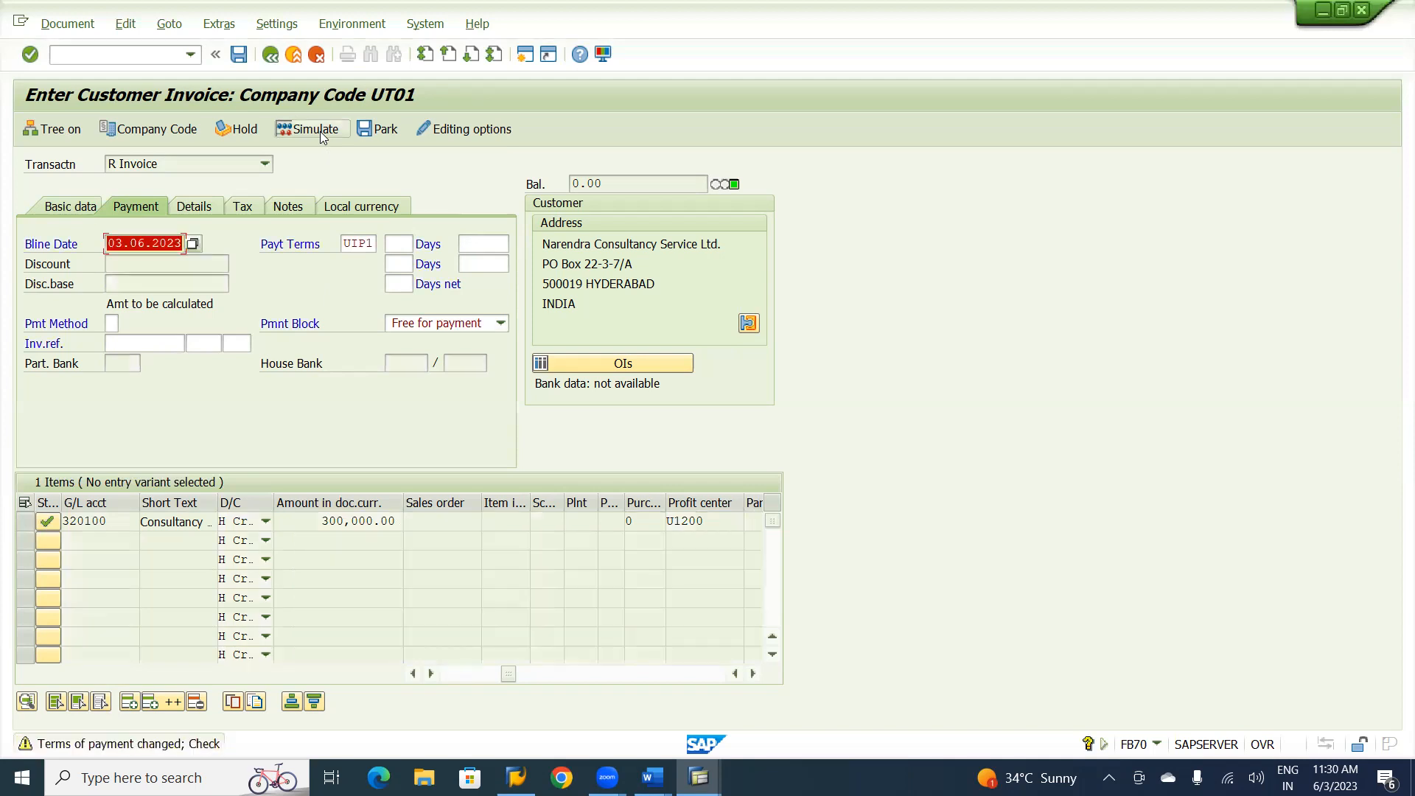
left_click(322, 136)
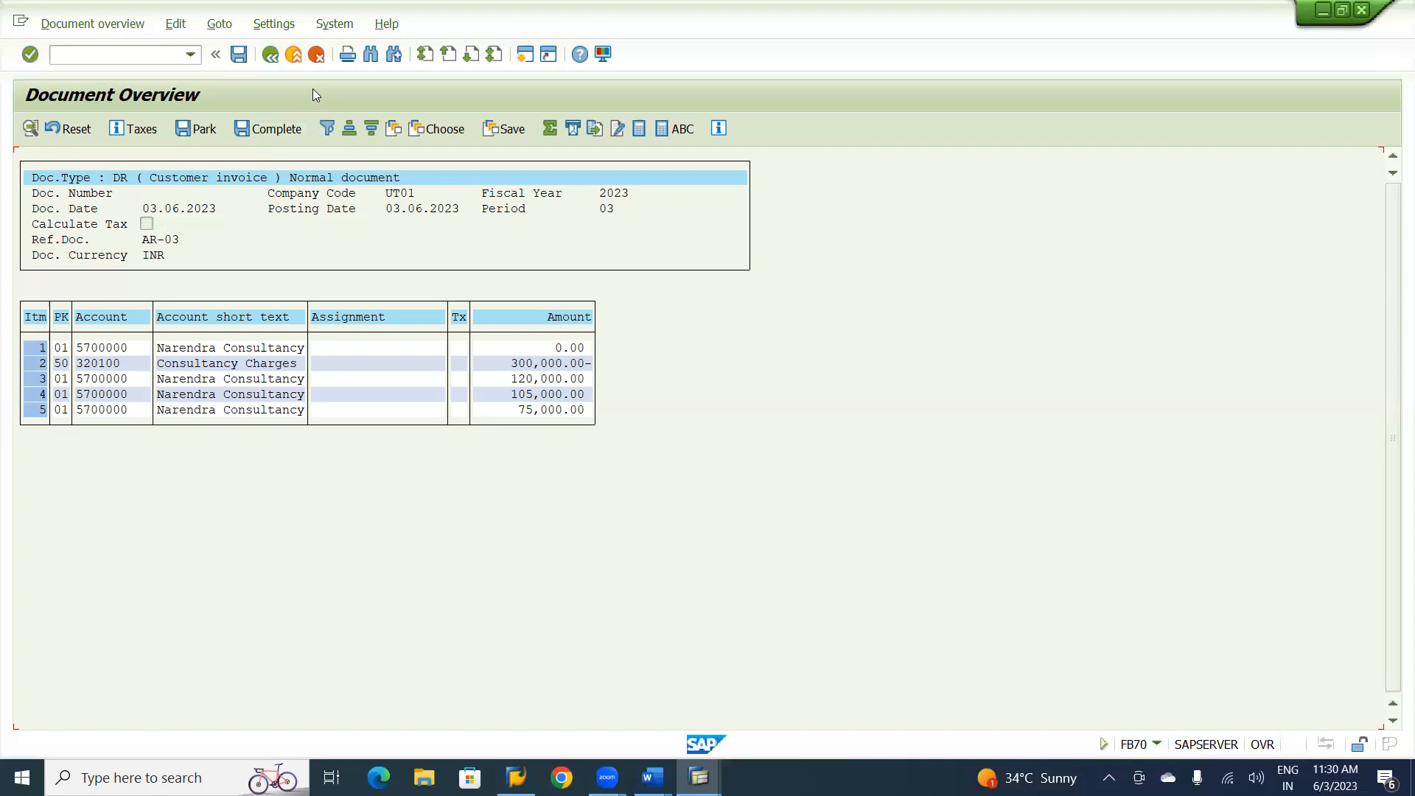
left_click(239, 56)
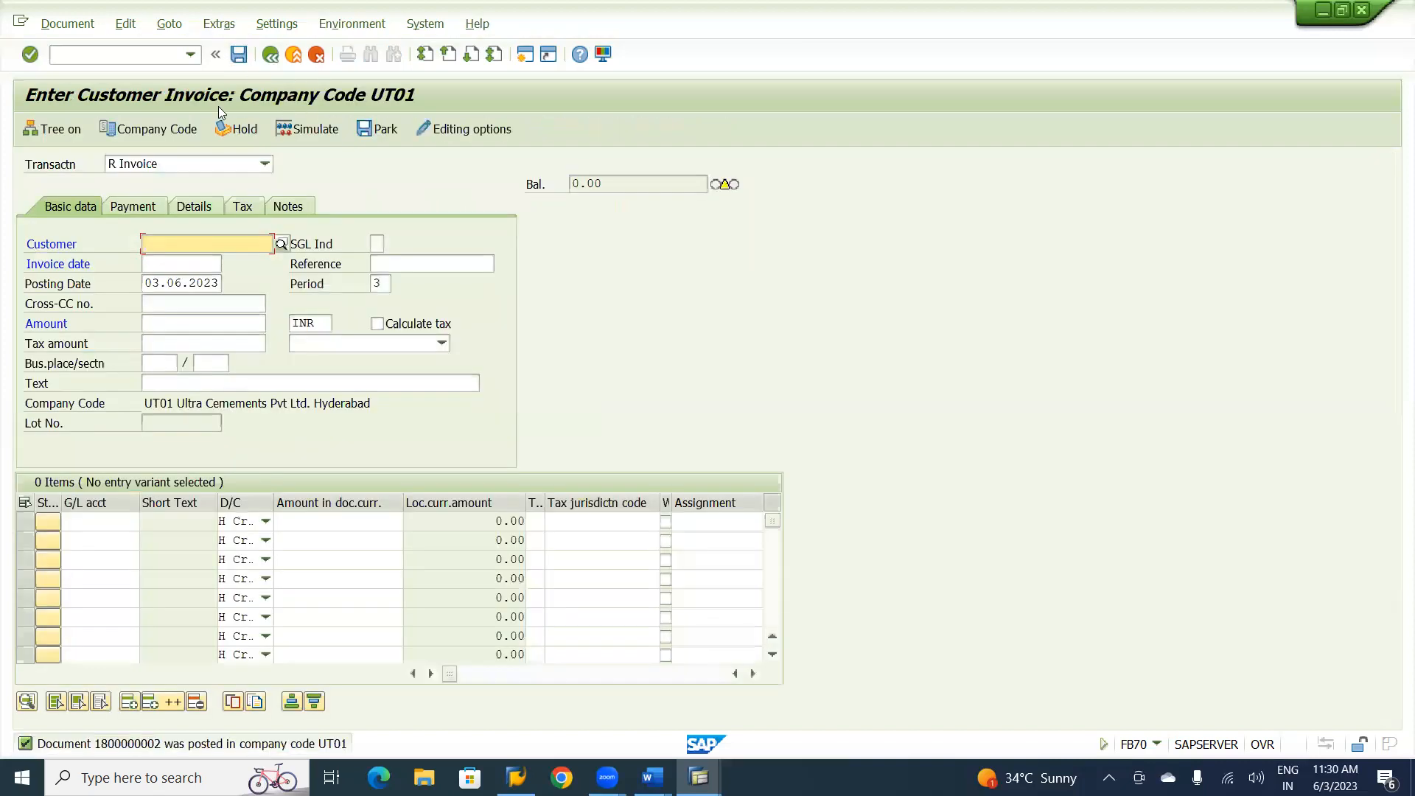
Display the newly posted consultancy invoice and switch it to the General Ledger View.
left_click(68, 24)
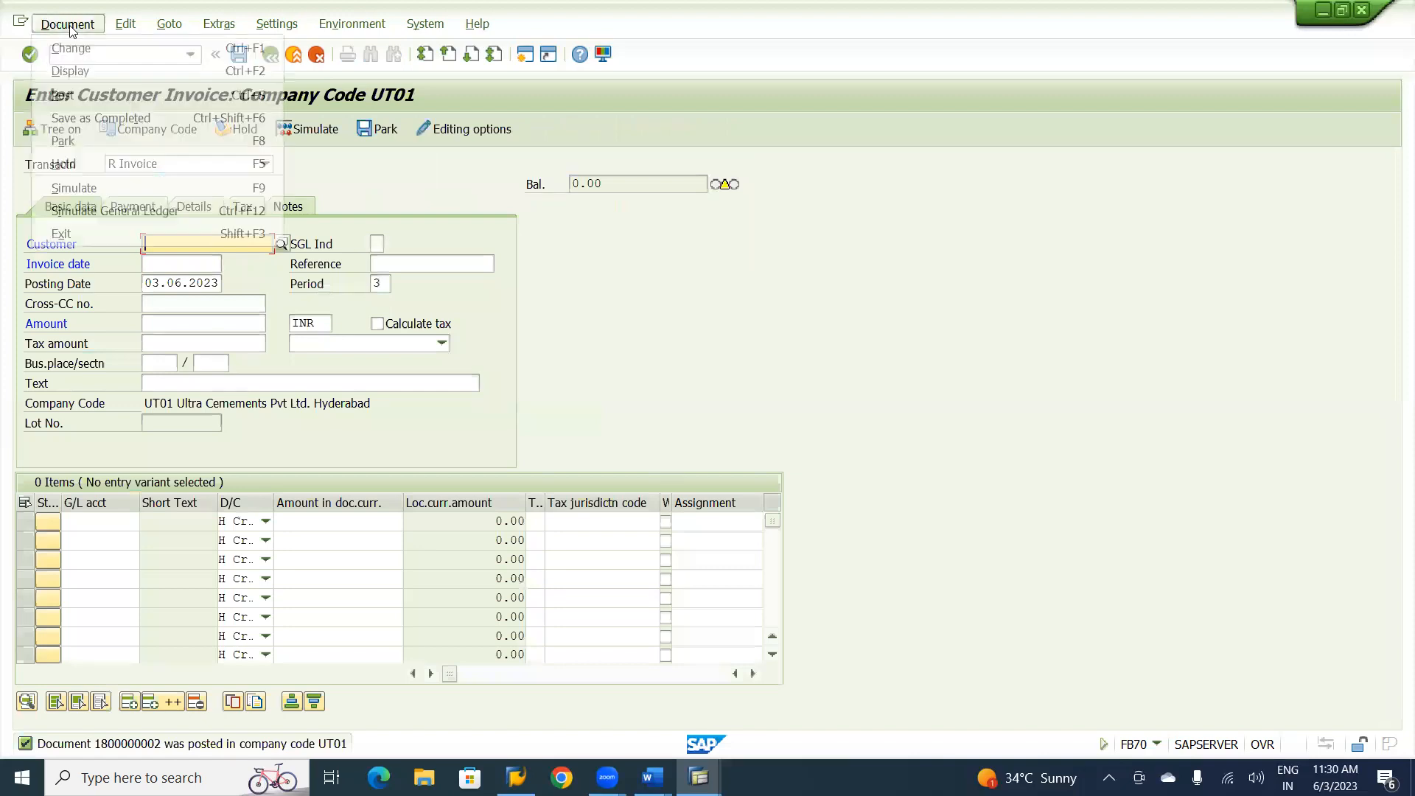
left_click(71, 66)
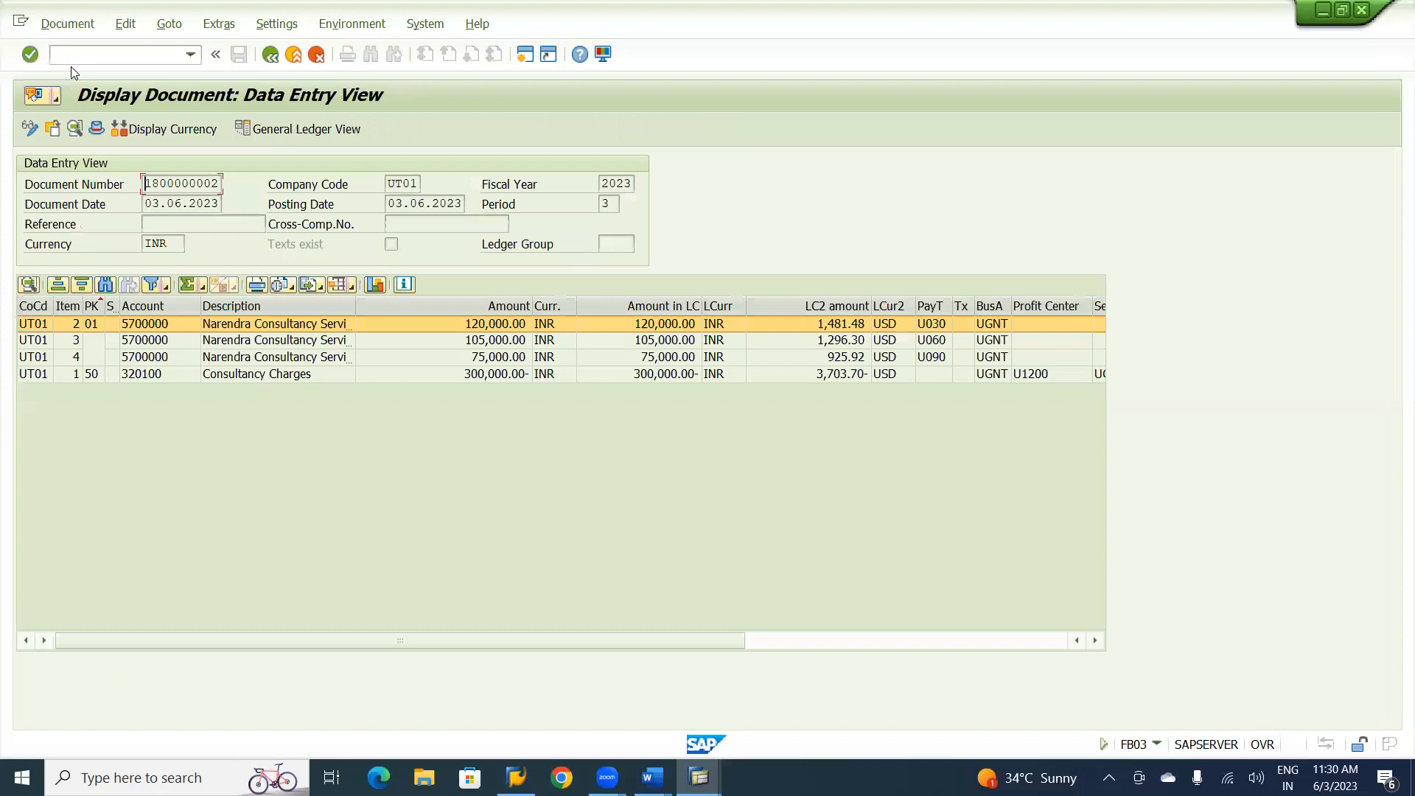
left_click(294, 130)
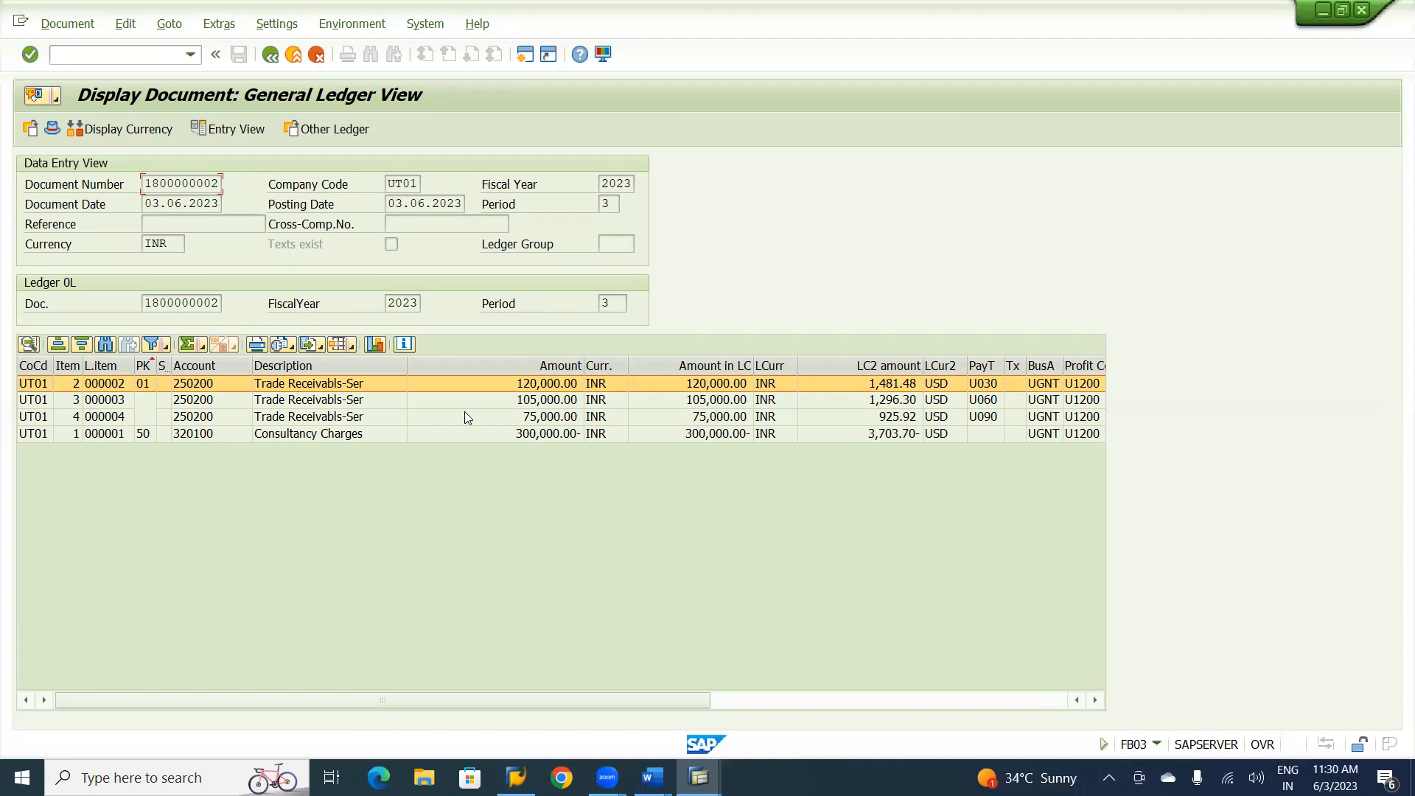
Switch to the Word notes and review the accounts receivable topics from posting customer invoices through the customer line item report.
left_click(236, 346)
key("alt+Tab")
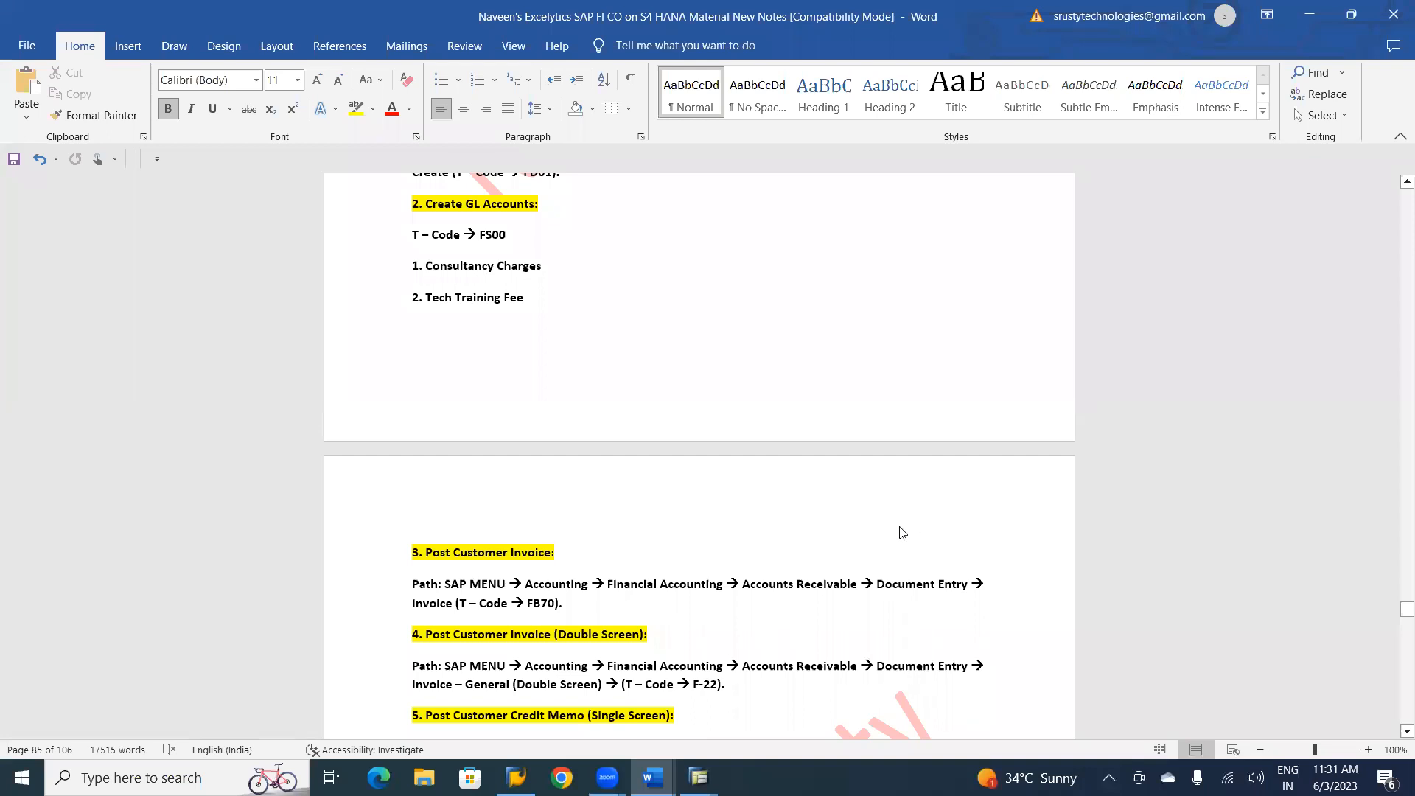
scroll(902, 532, "down", 5)
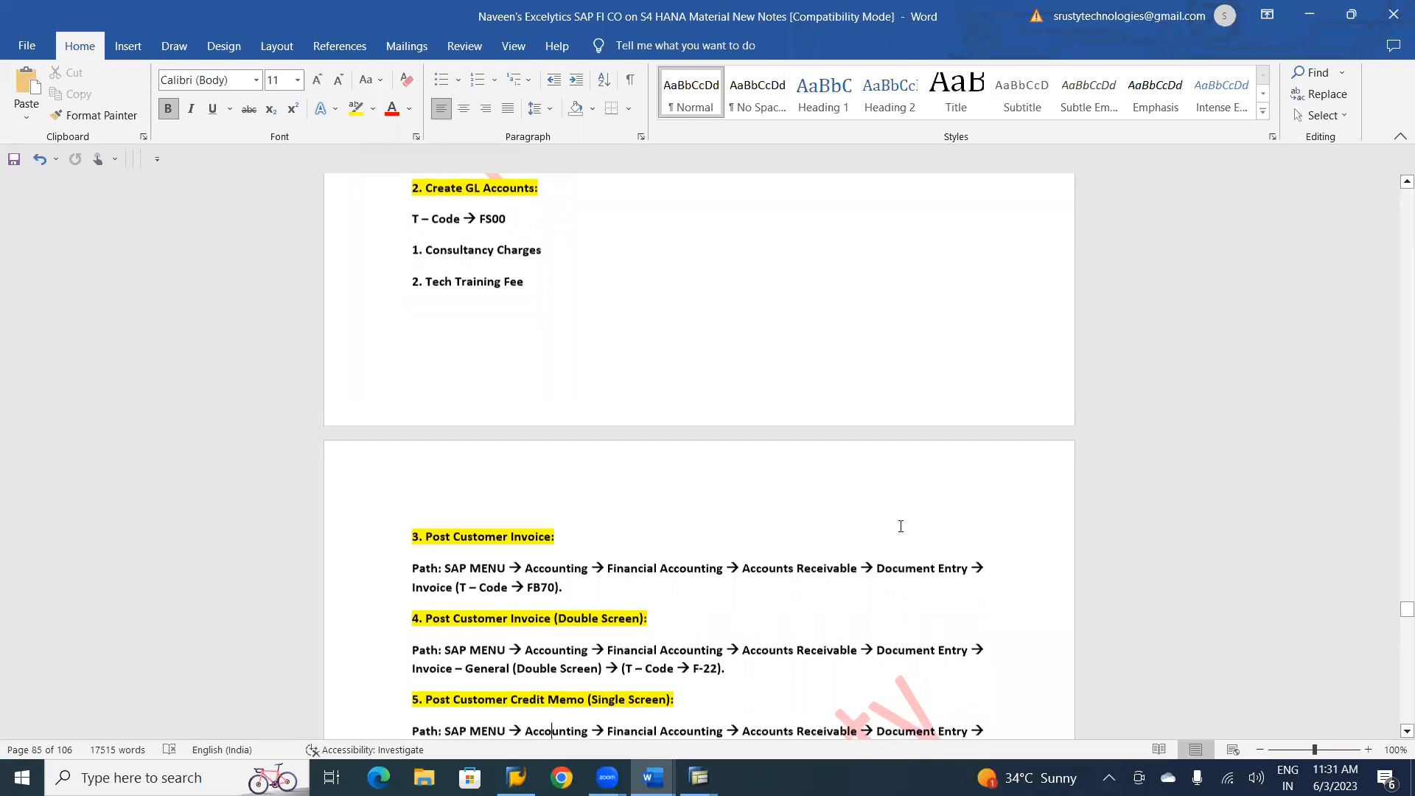
scroll(901, 526, "down", 5)
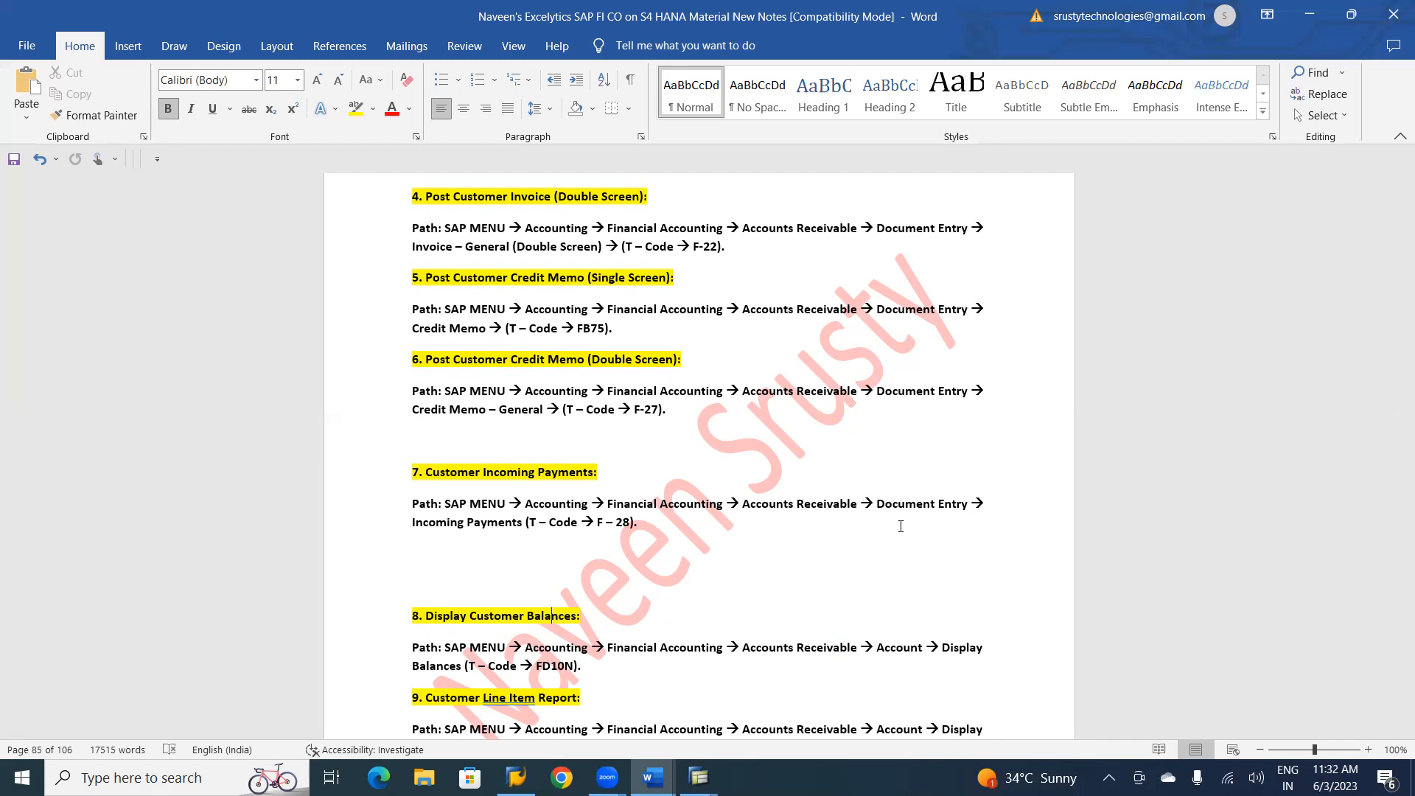
scroll(900, 526, "down", 2)
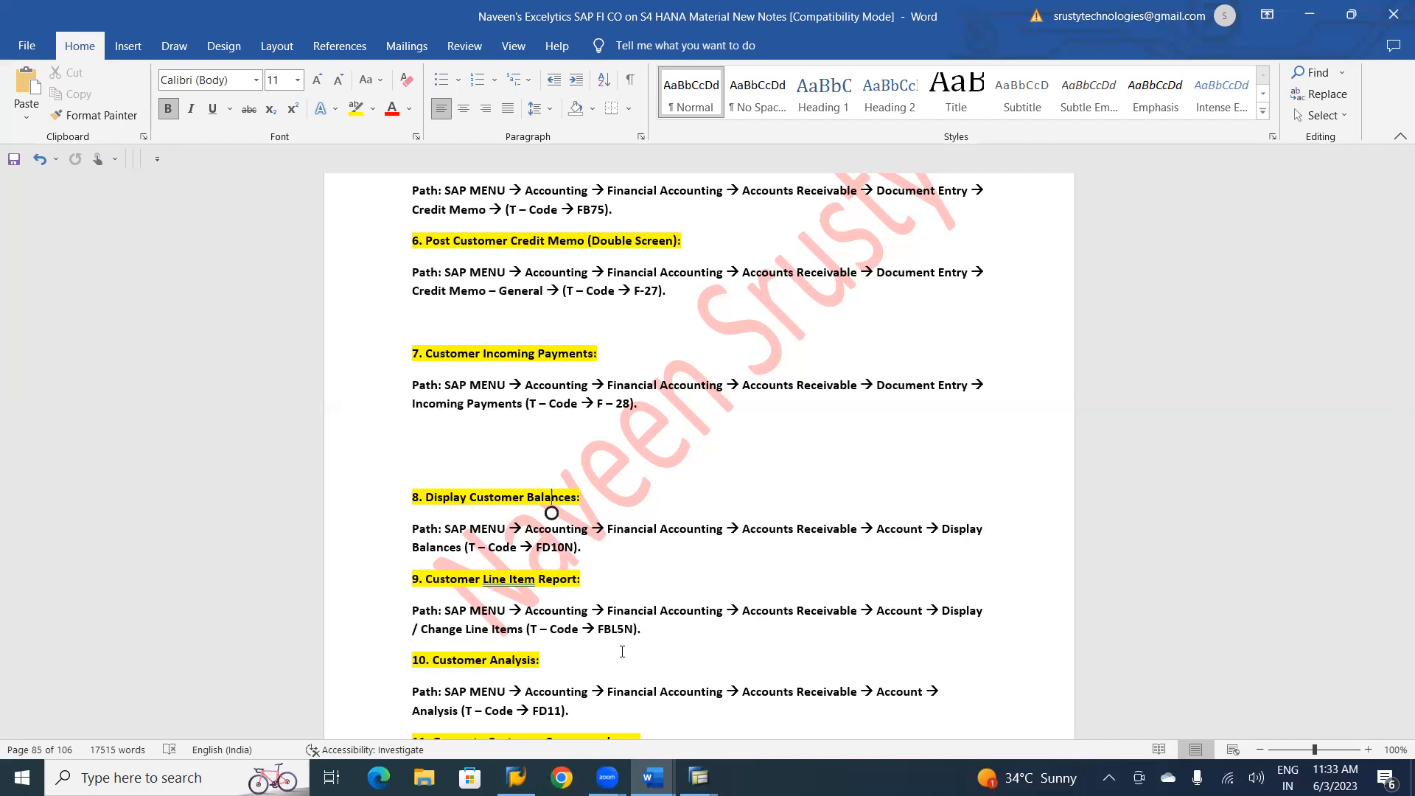
Return to SAP, exit the document display and leave customer invoice entry, discarding the unsaved data.
key("alt+Tab")
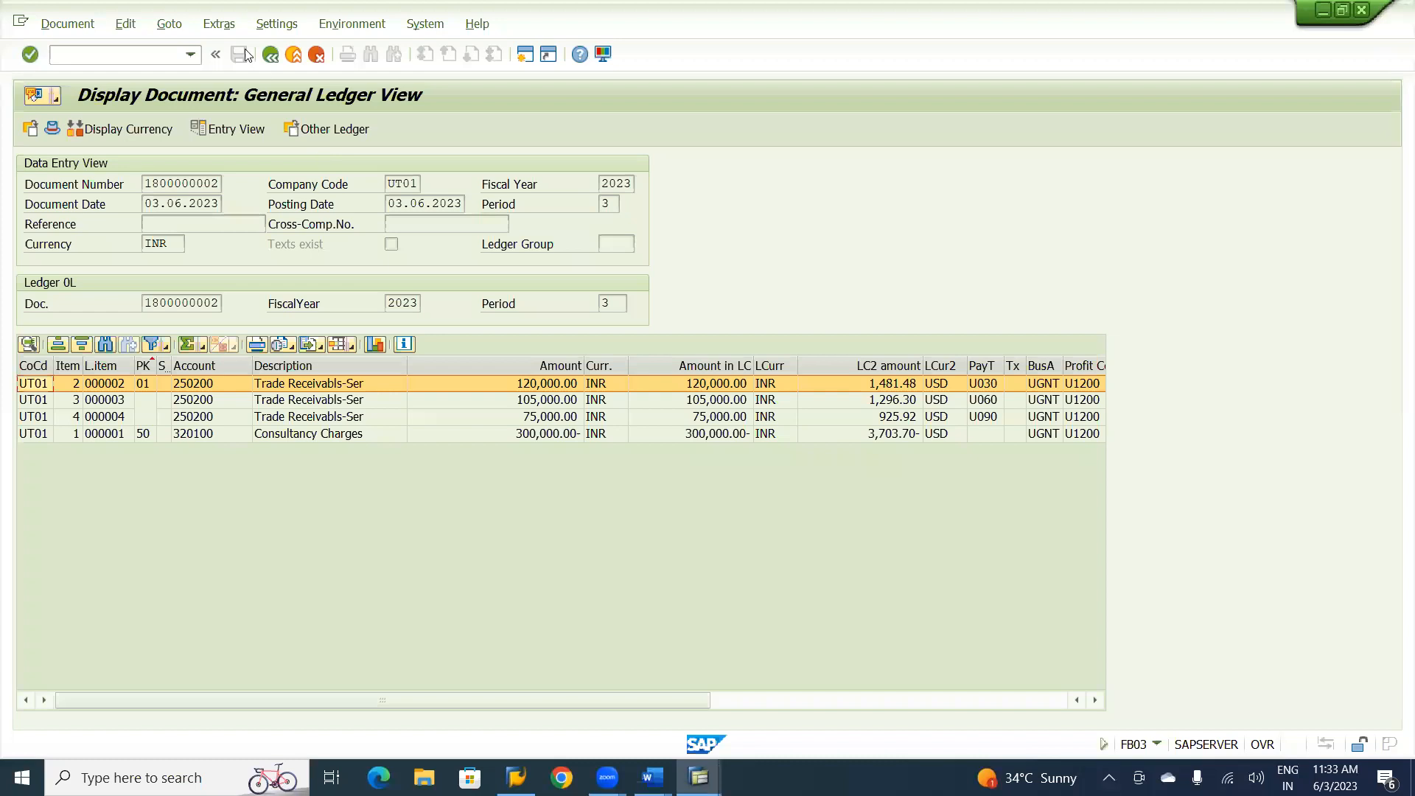
left_click(293, 59)
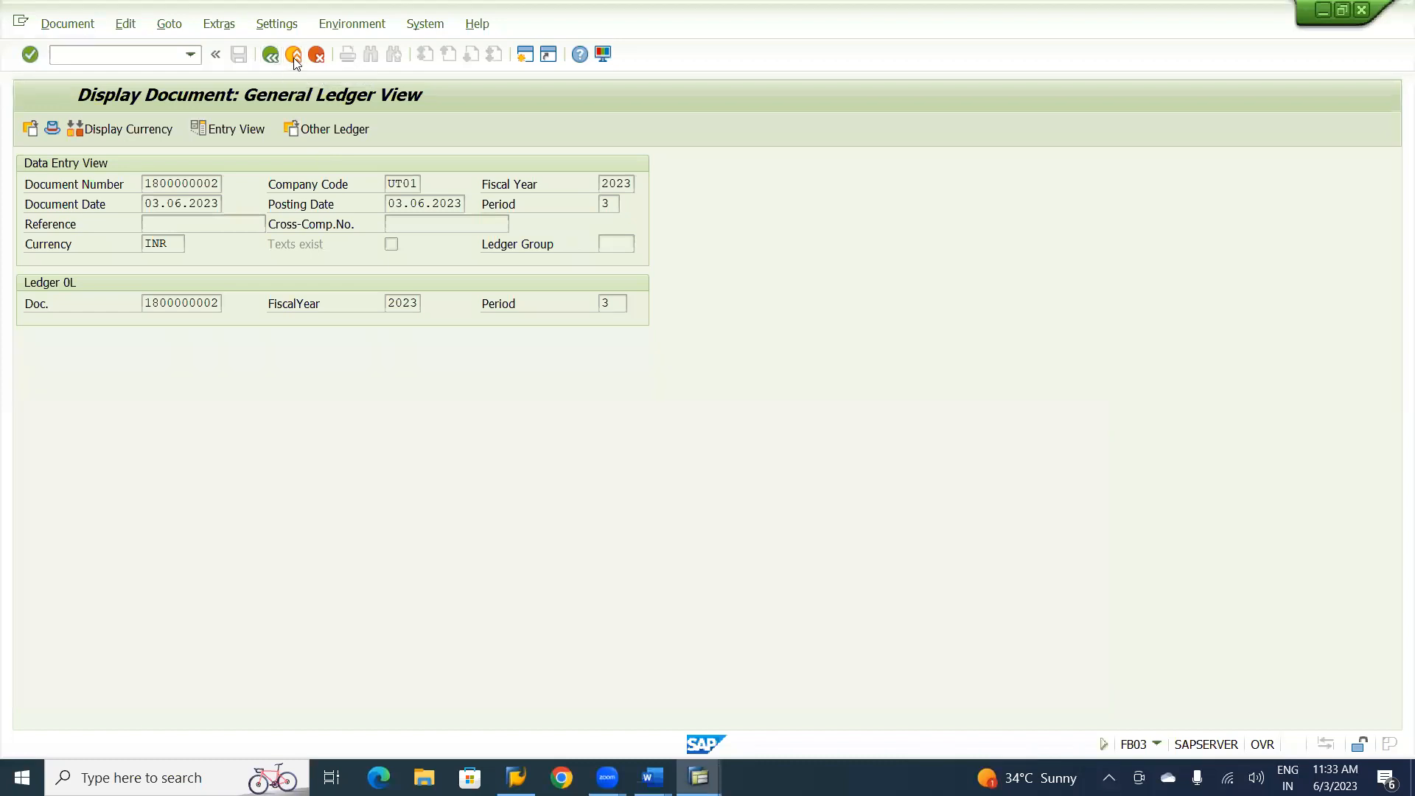
left_click(293, 59)
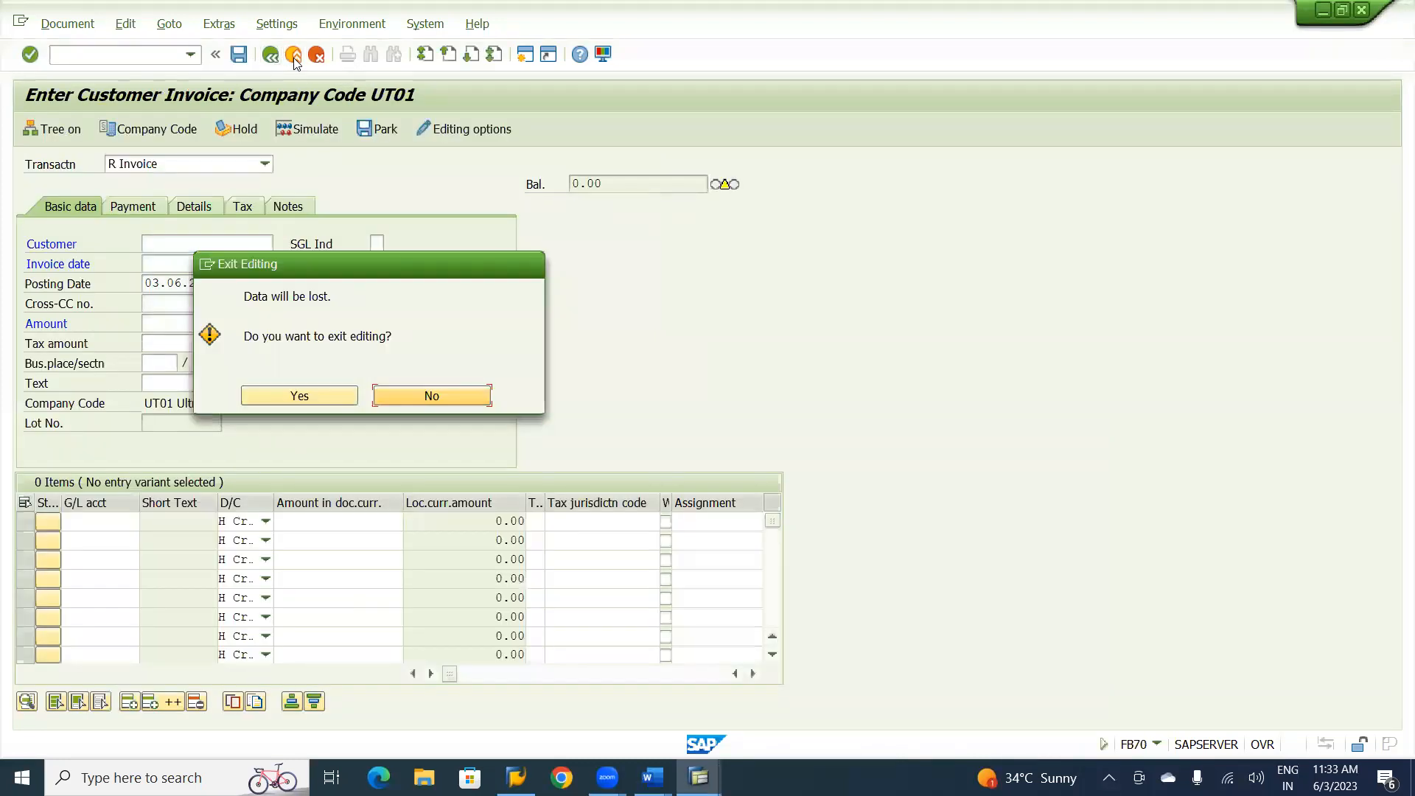
left_click(302, 396)
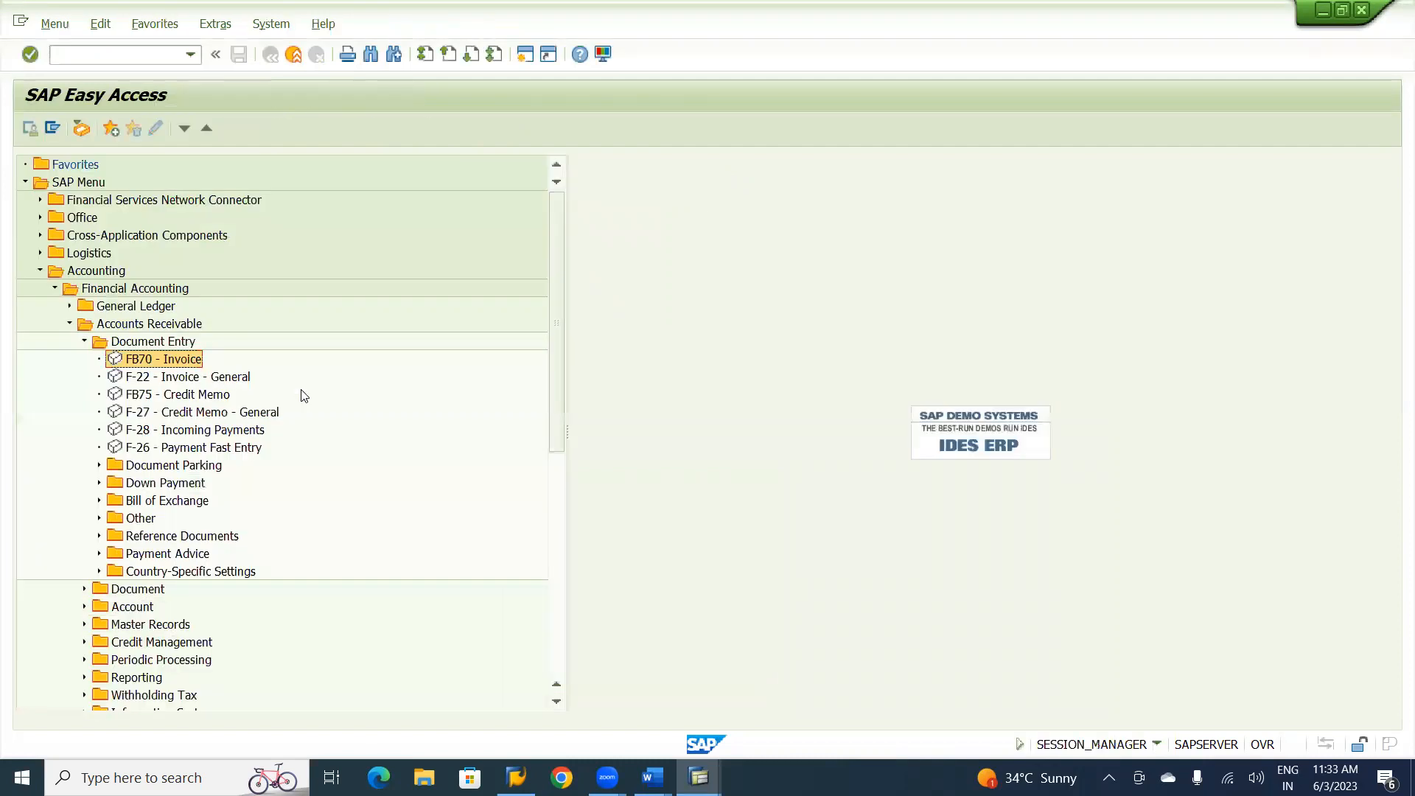
Open transaction FBL5N, Display/Change Line Items, under Accounts Receivable > Account in the SAP menu tree.
left_click(85, 341)
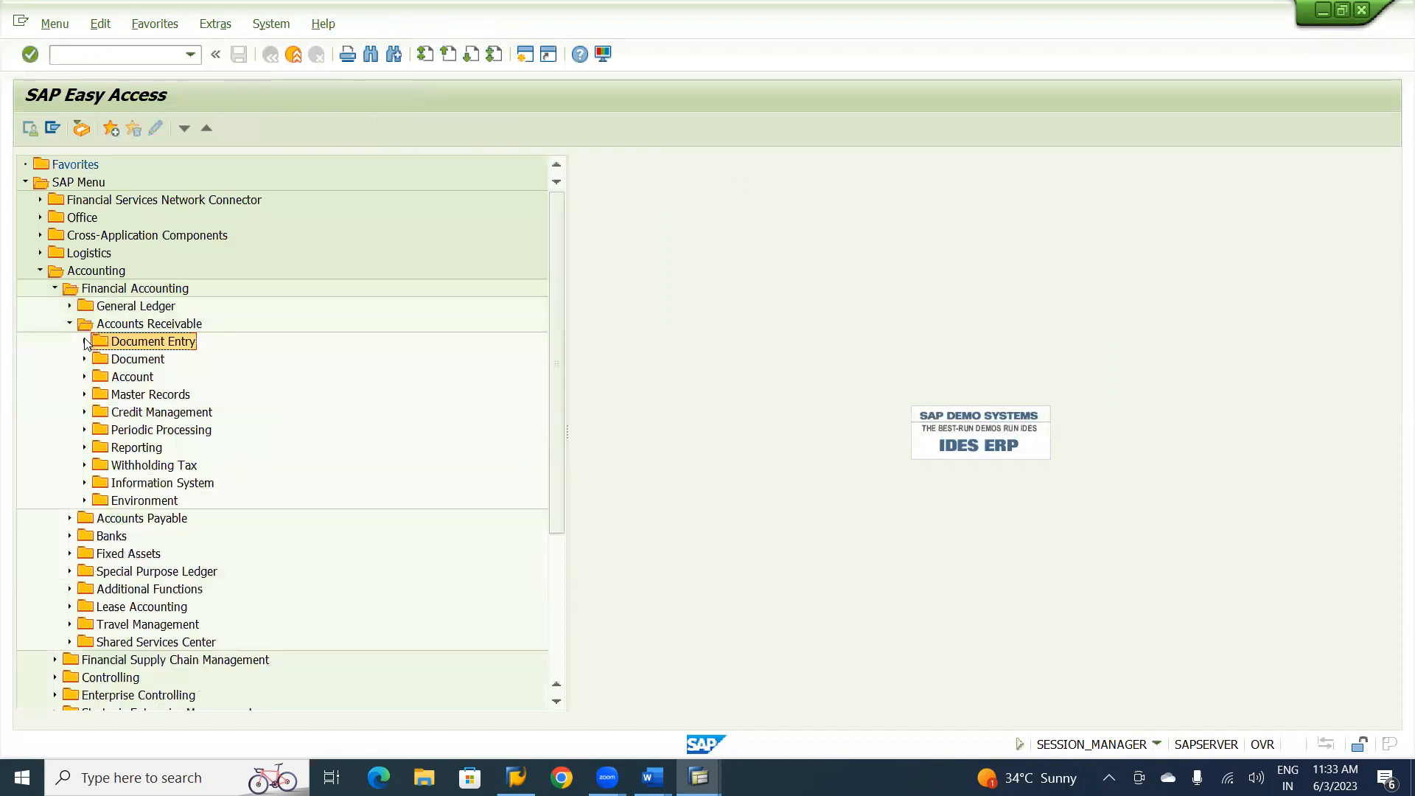
left_click(85, 377)
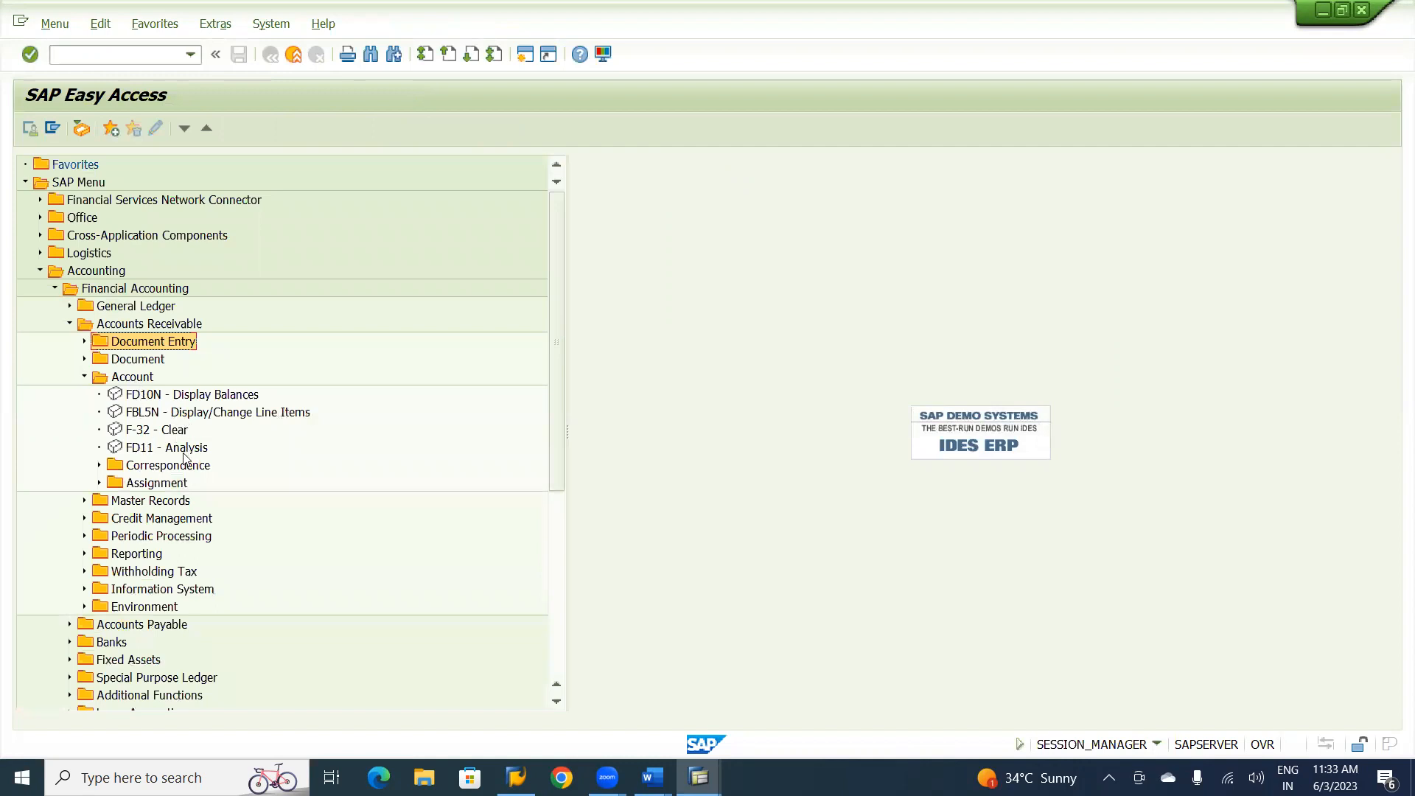
left_click(215, 418)
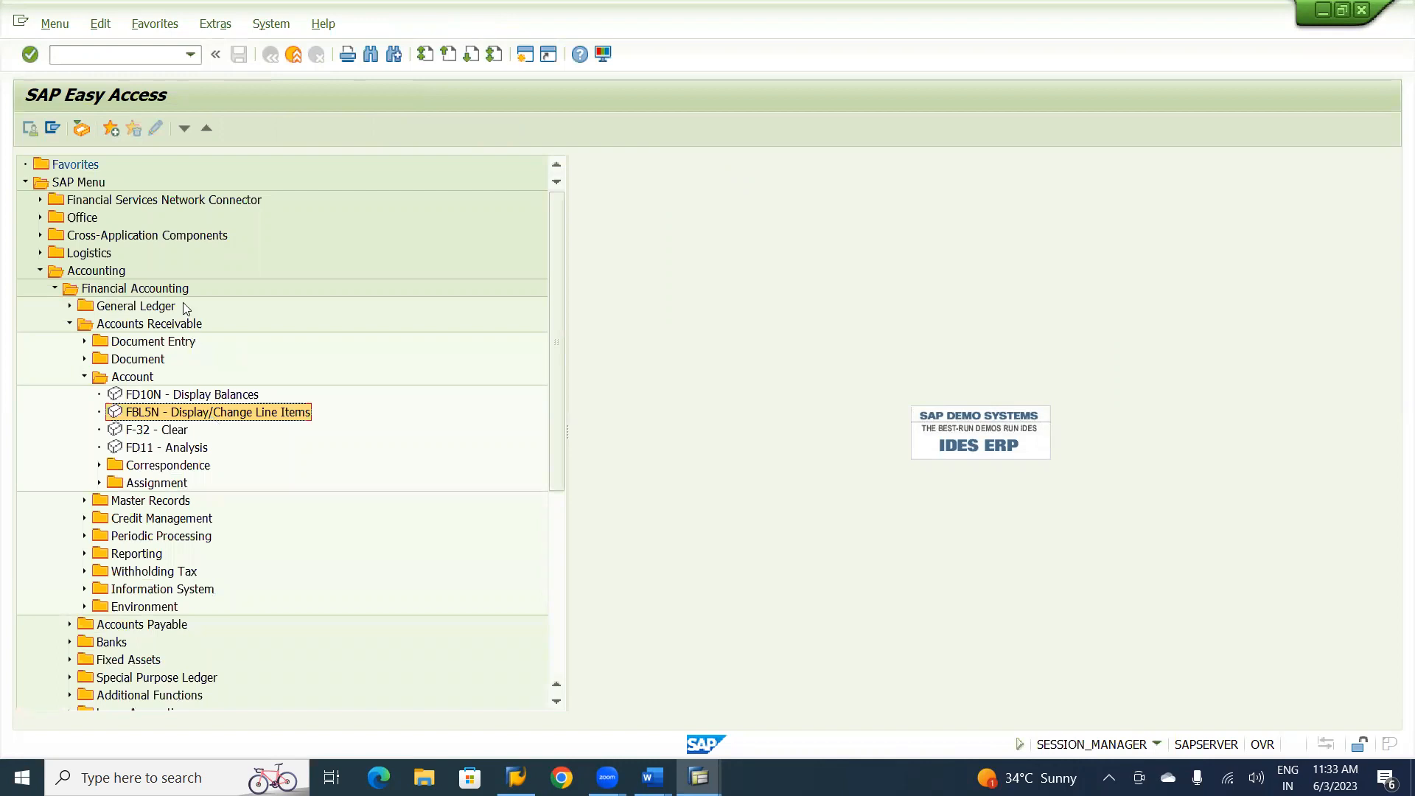
left_click(84, 269)
left_click(112, 290)
left_click(135, 330)
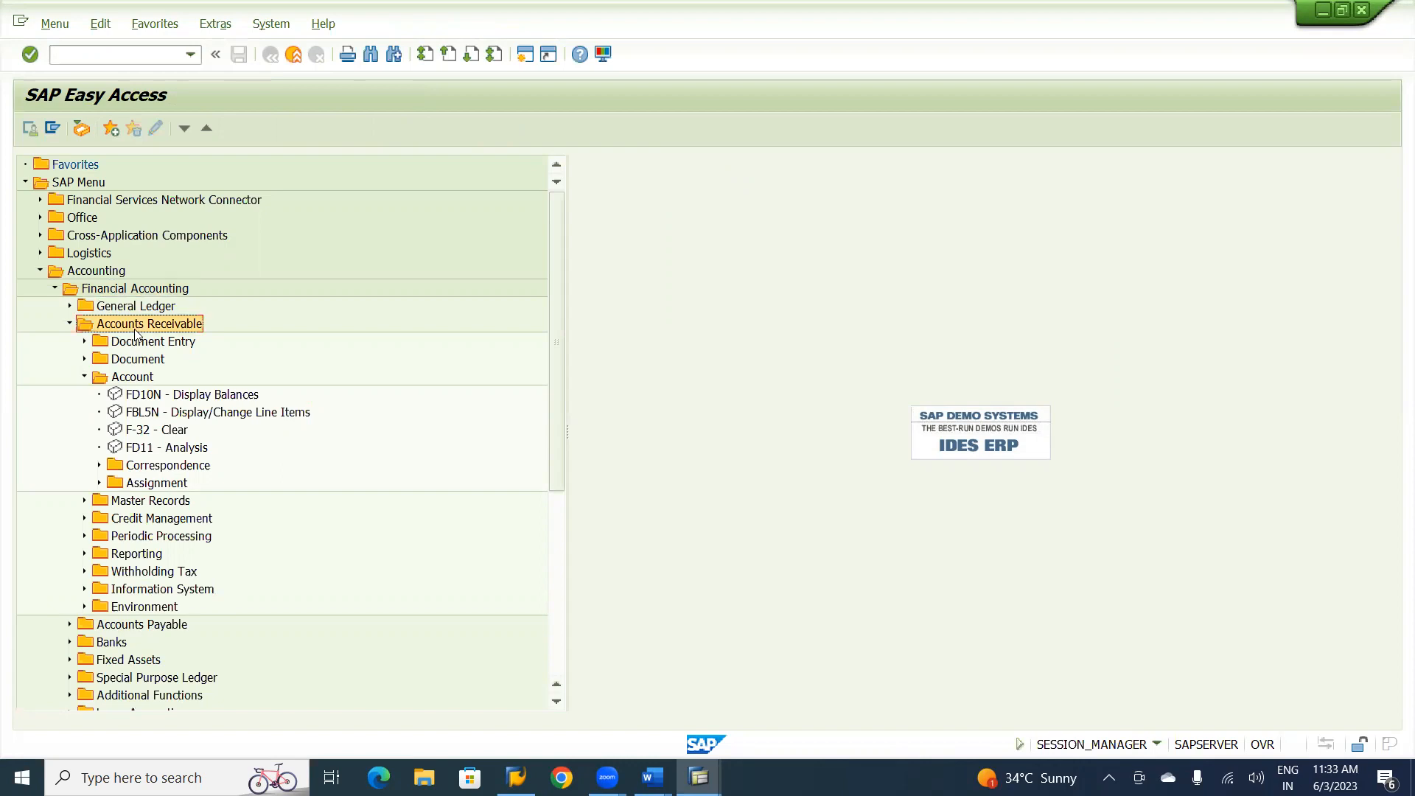
left_click(132, 379)
left_click(157, 417)
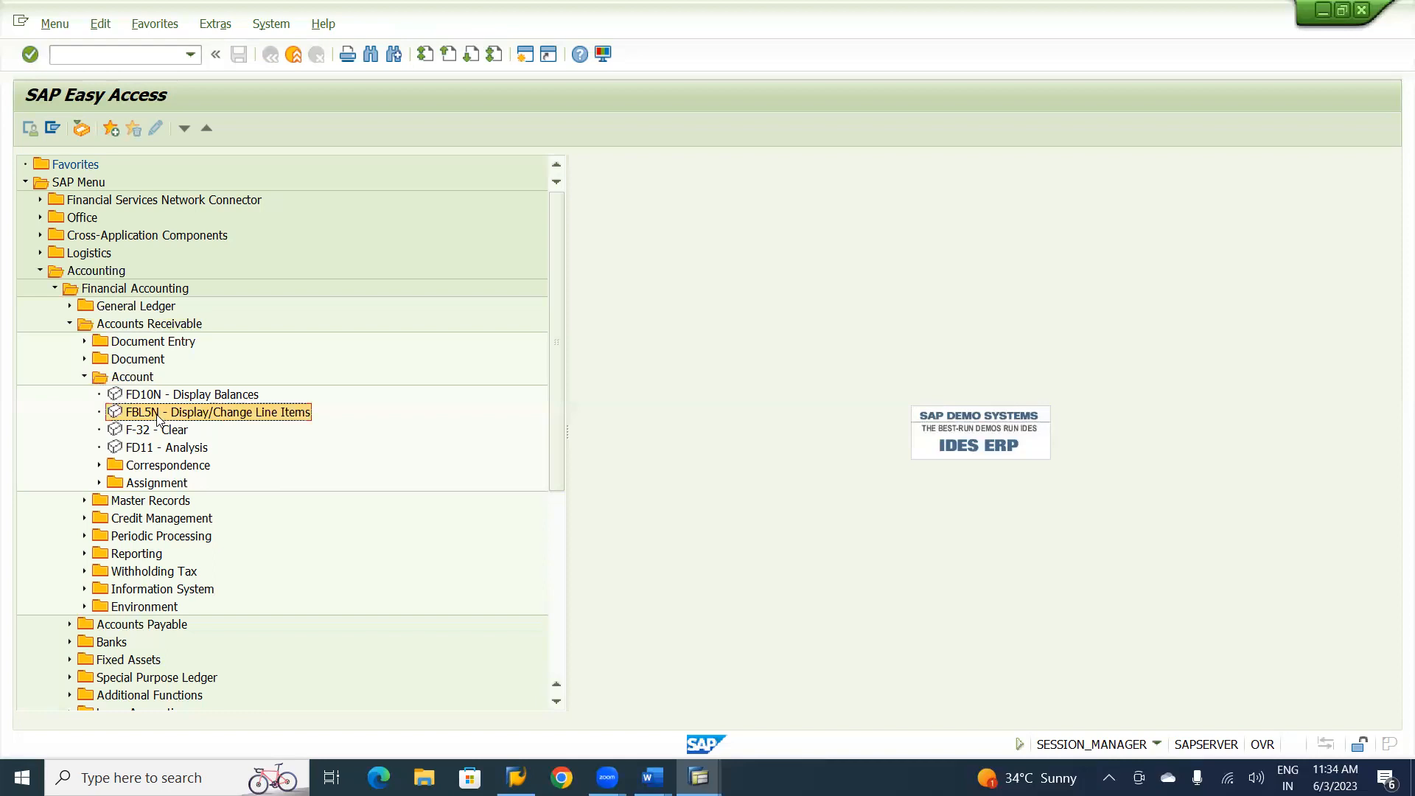
double_click(168, 414)
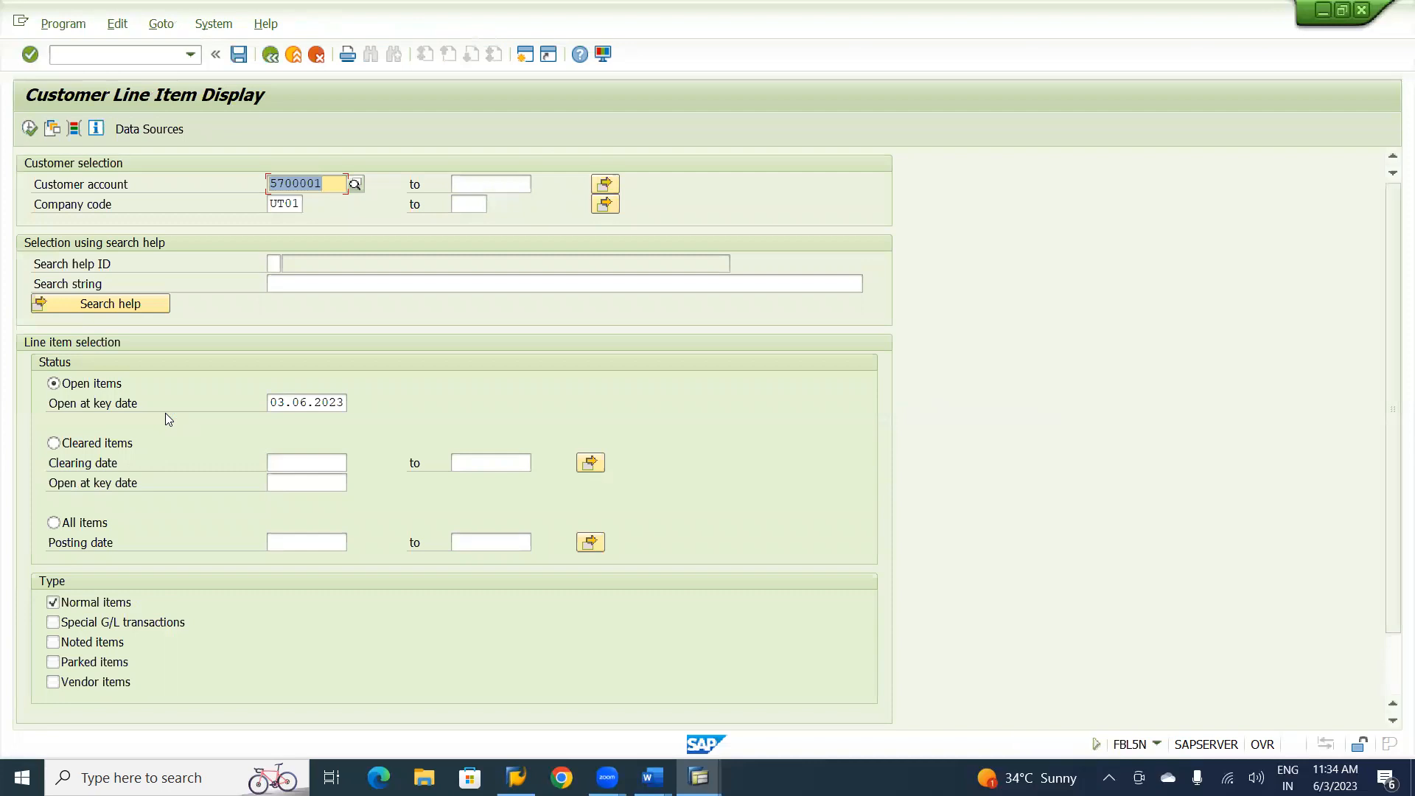
Change the customer account number to that of the consultancy service customer and run the open item list for company code UT01.
key("Right")
key("BackSpace")
type("0")
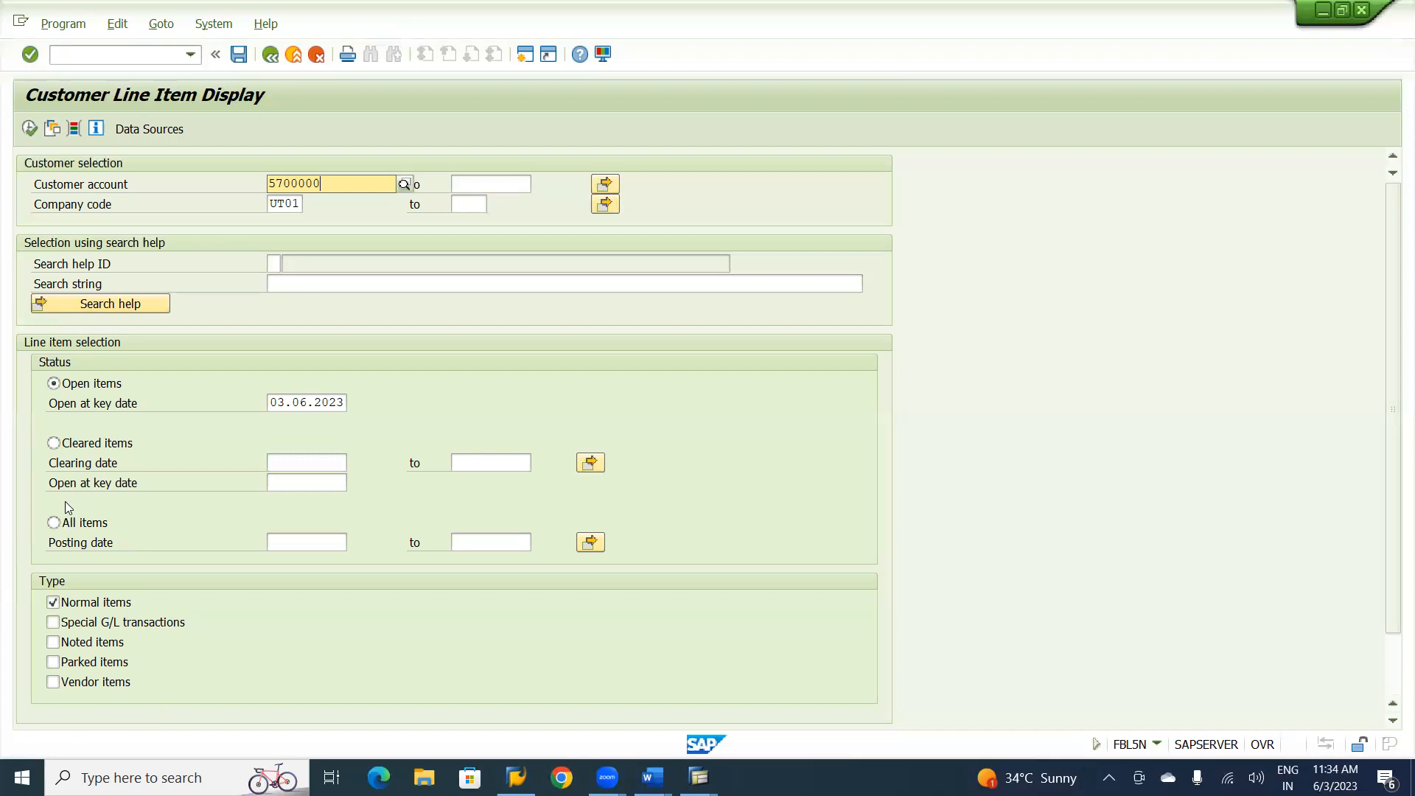
left_click(29, 129)
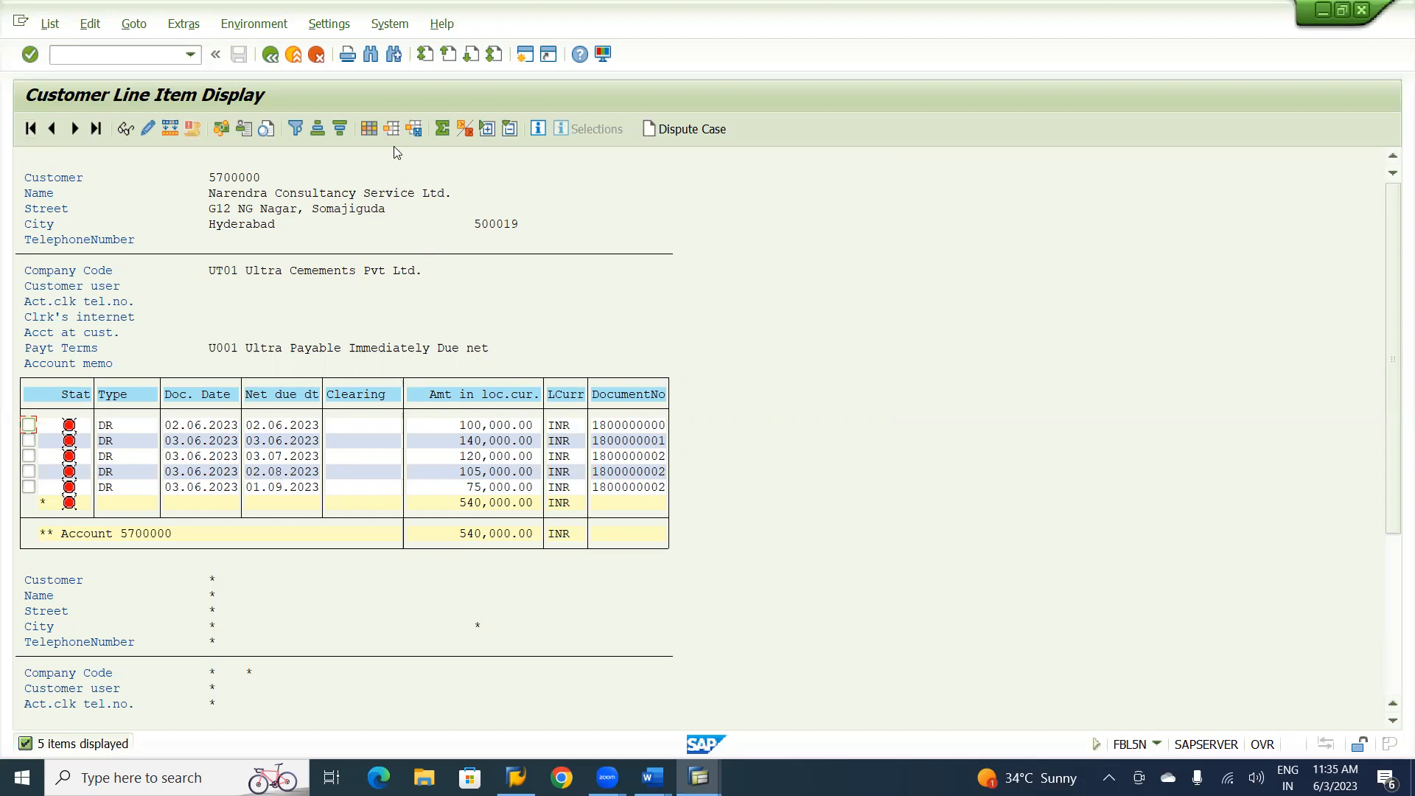
Open the layout settings of the customer line item list and sort the hidden fields in ascending order.
left_click(370, 128)
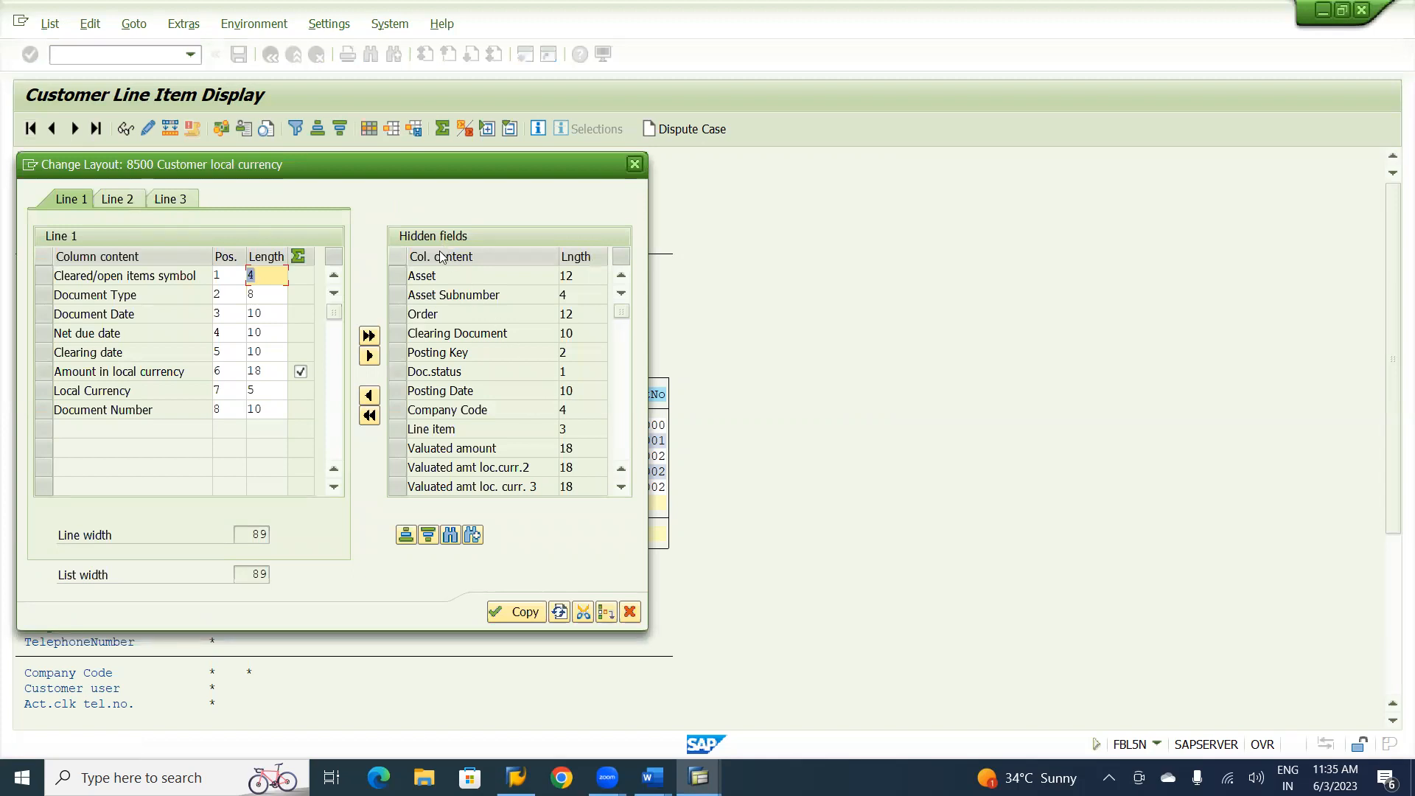
left_click(405, 535)
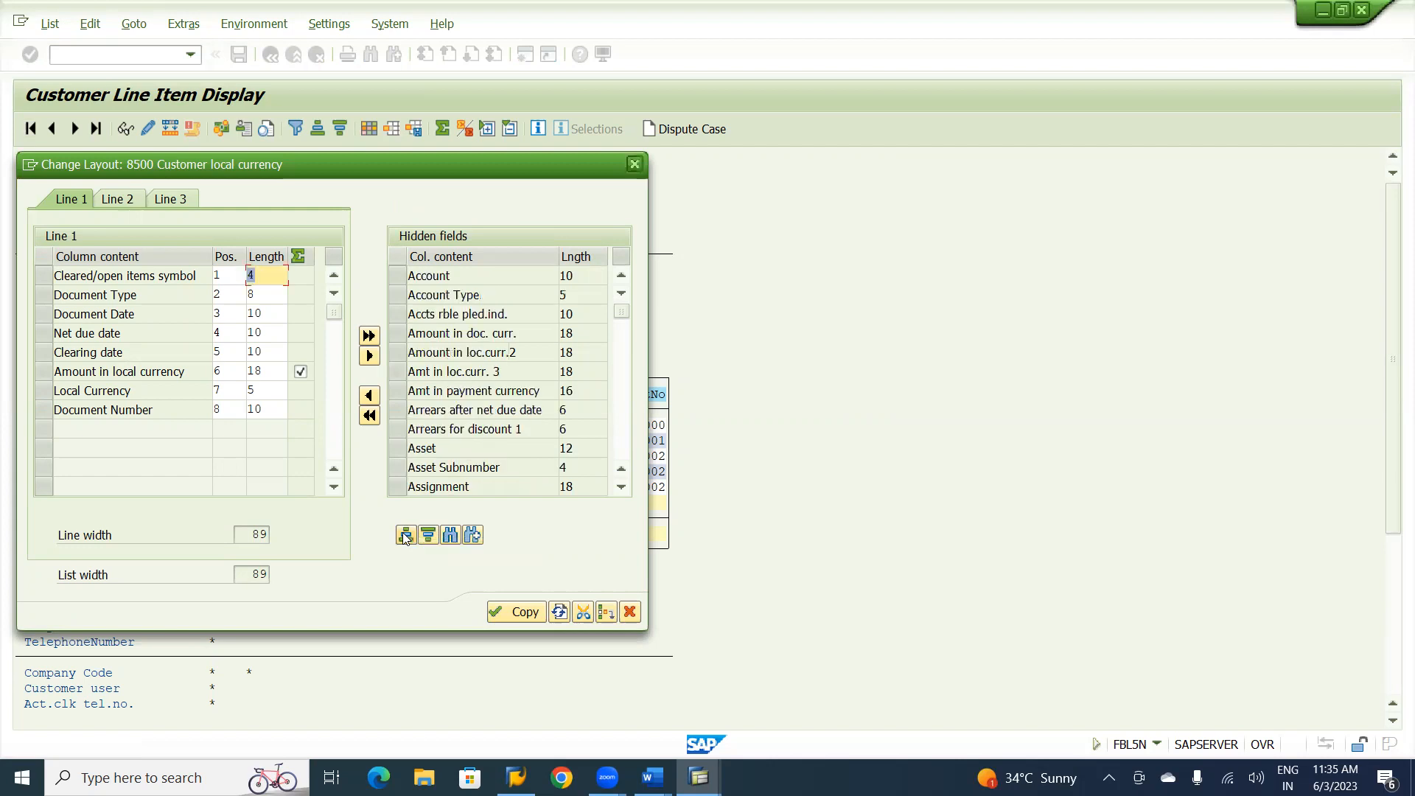
Look through the sorted hidden fields around the discount, document and dunning entries for a column to add.
left_click(624, 450)
left_click(625, 454)
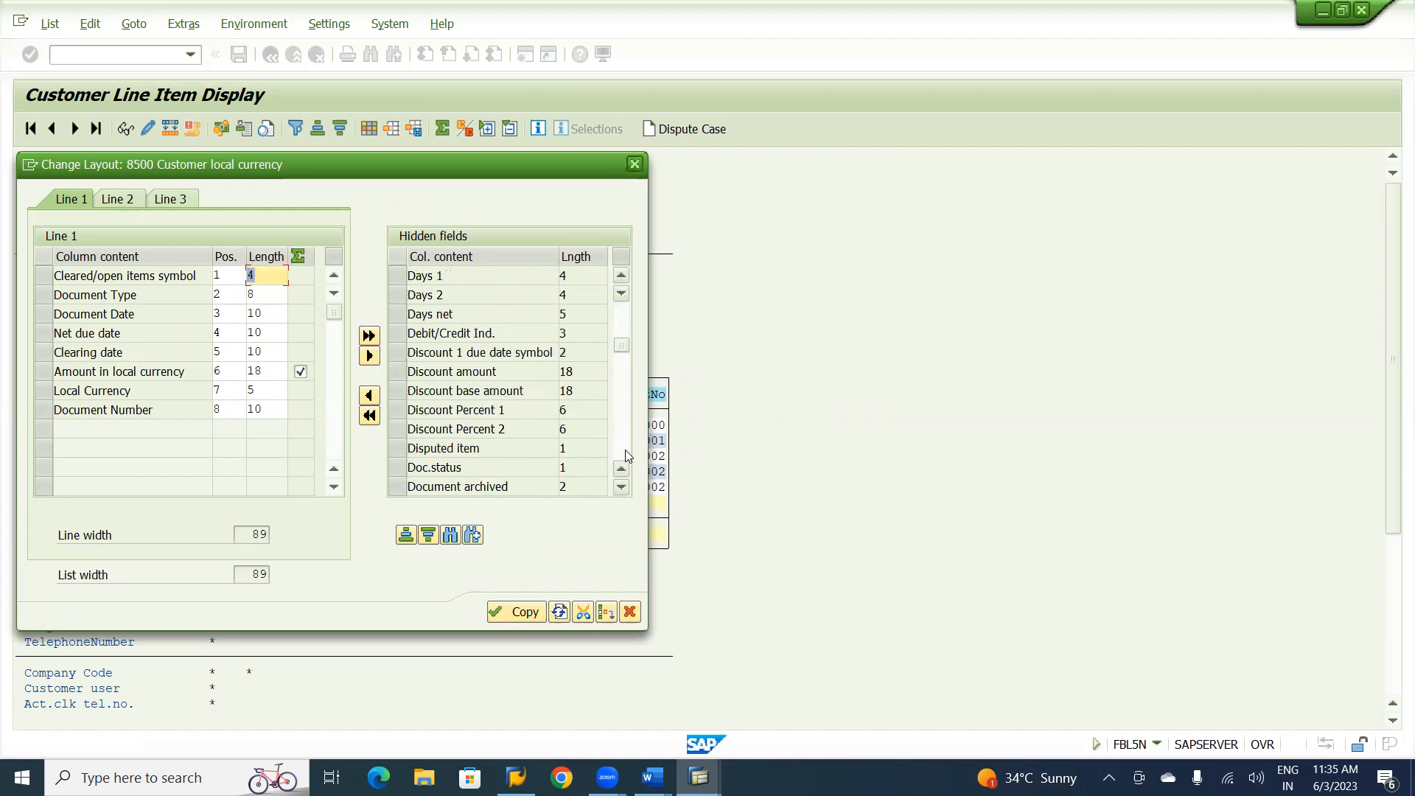
left_click(621, 277)
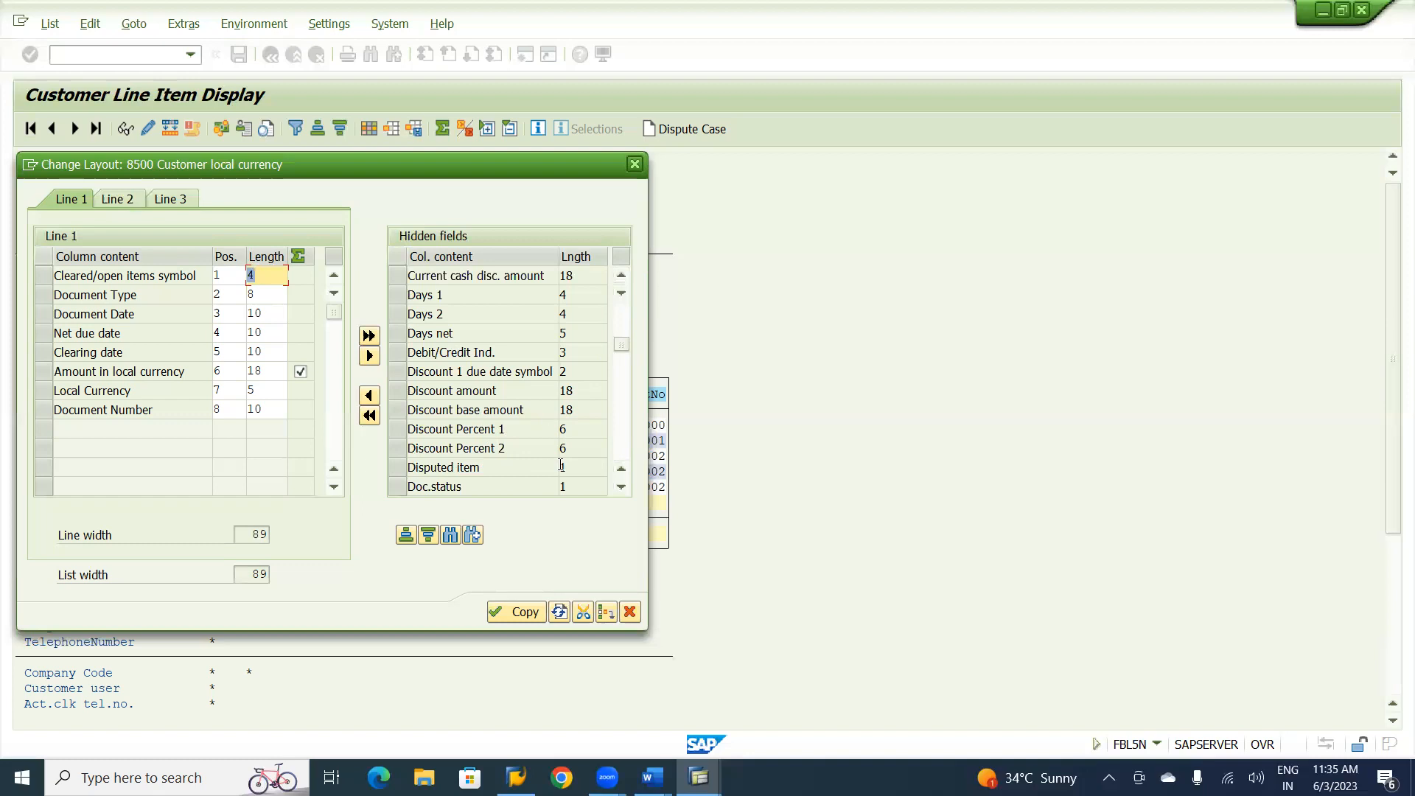
left_click(620, 487)
left_click(621, 487)
left_click(621, 487)
left_click(621, 487)
left_click(620, 487)
left_click(620, 487)
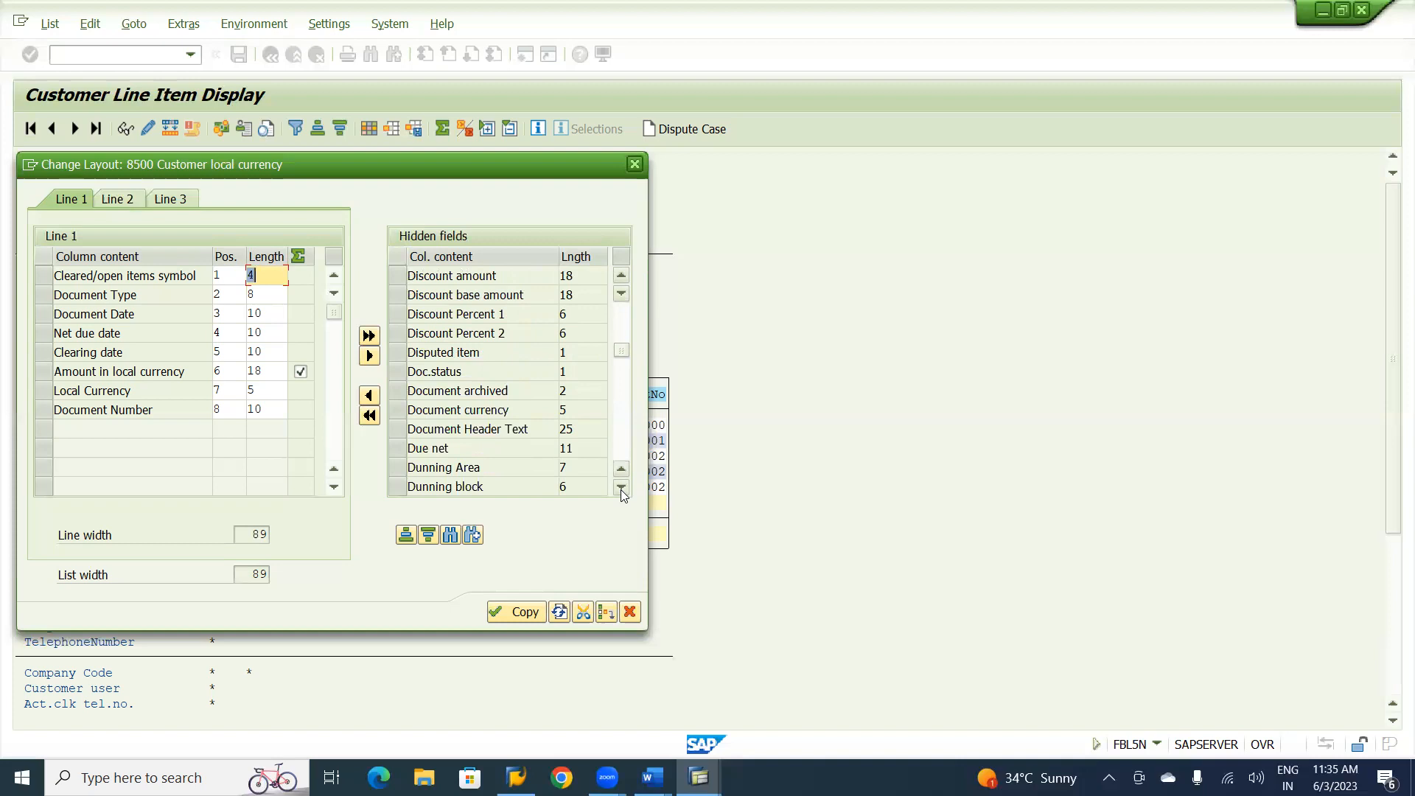
left_click(620, 487)
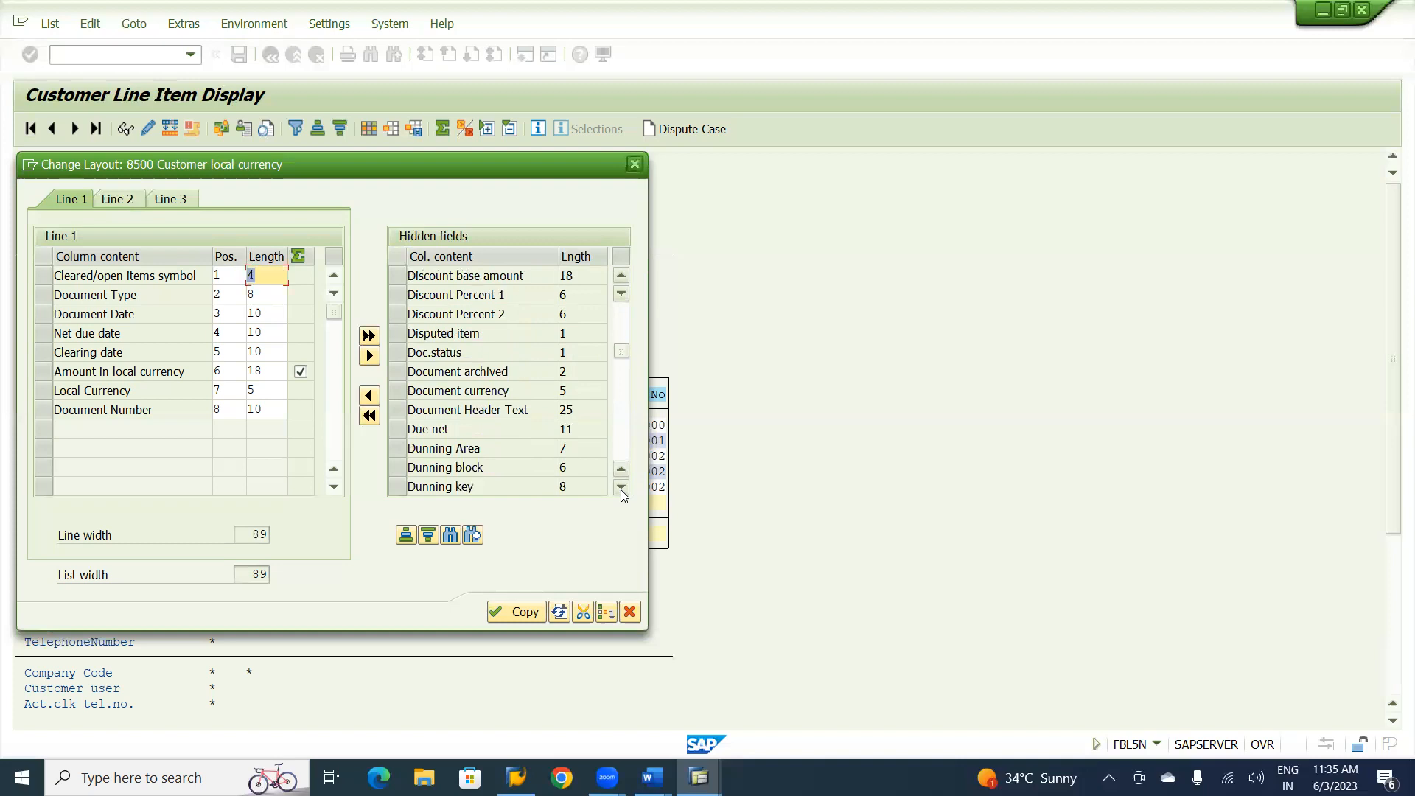
left_click(621, 487)
left_click(621, 487)
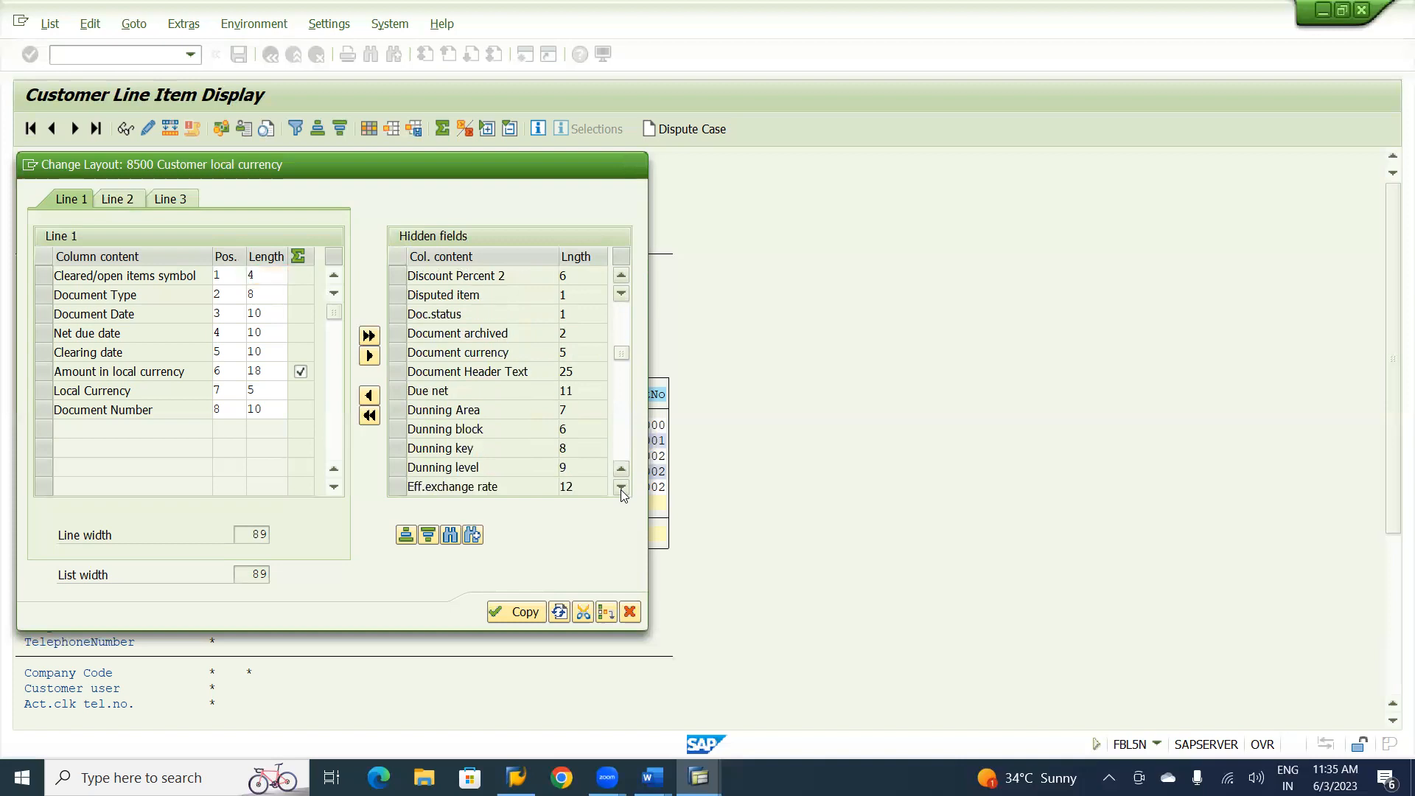
left_click(620, 487)
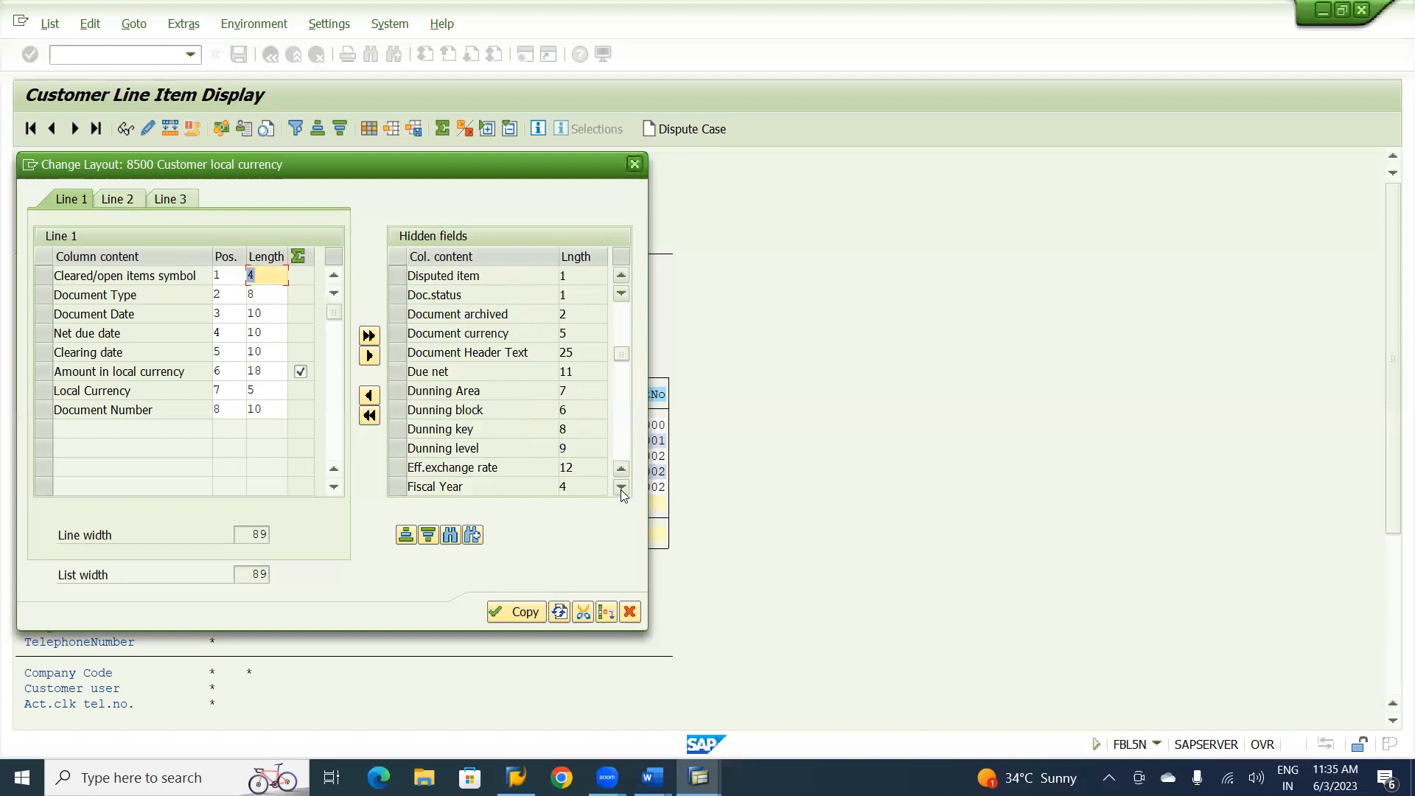
left_click(626, 311)
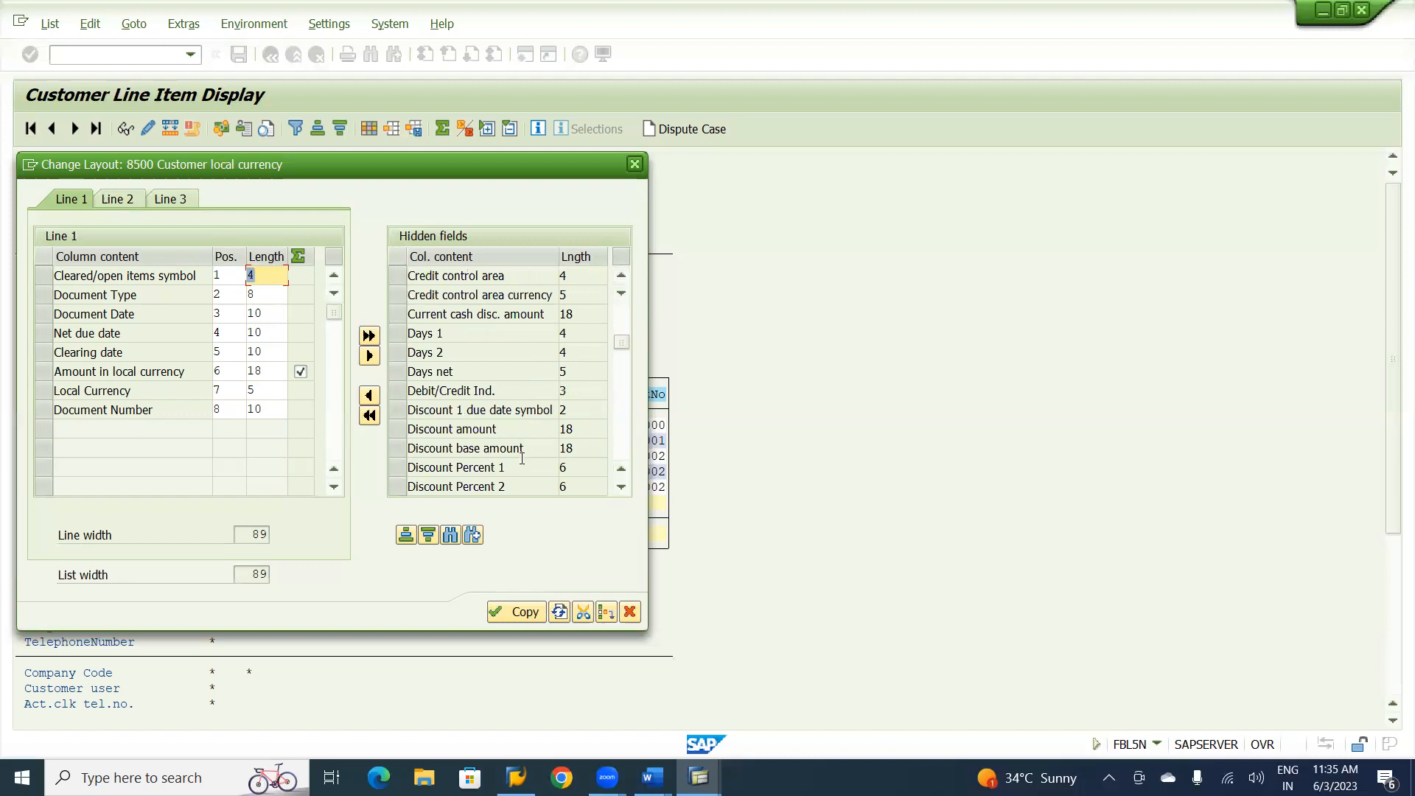
left_click(622, 488)
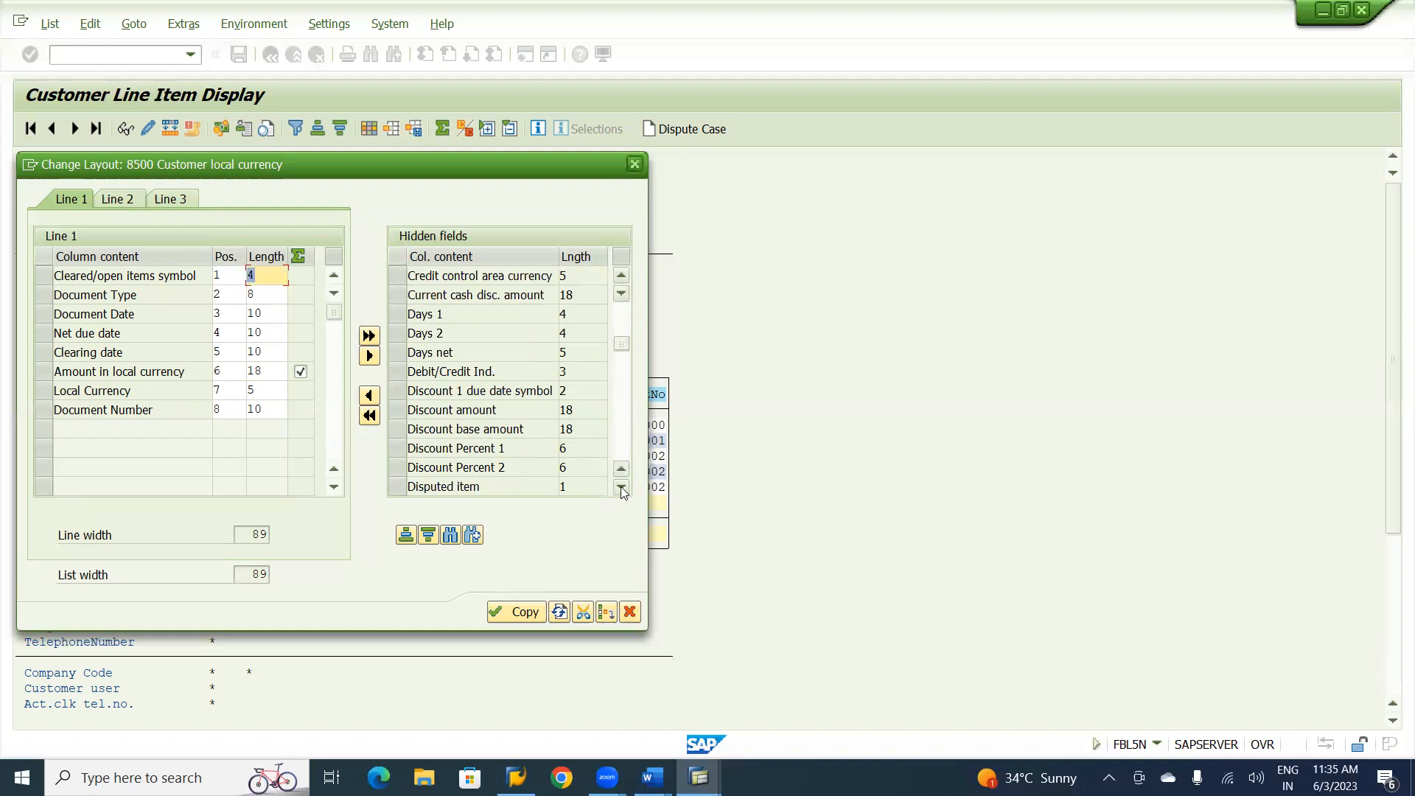
left_click(621, 488)
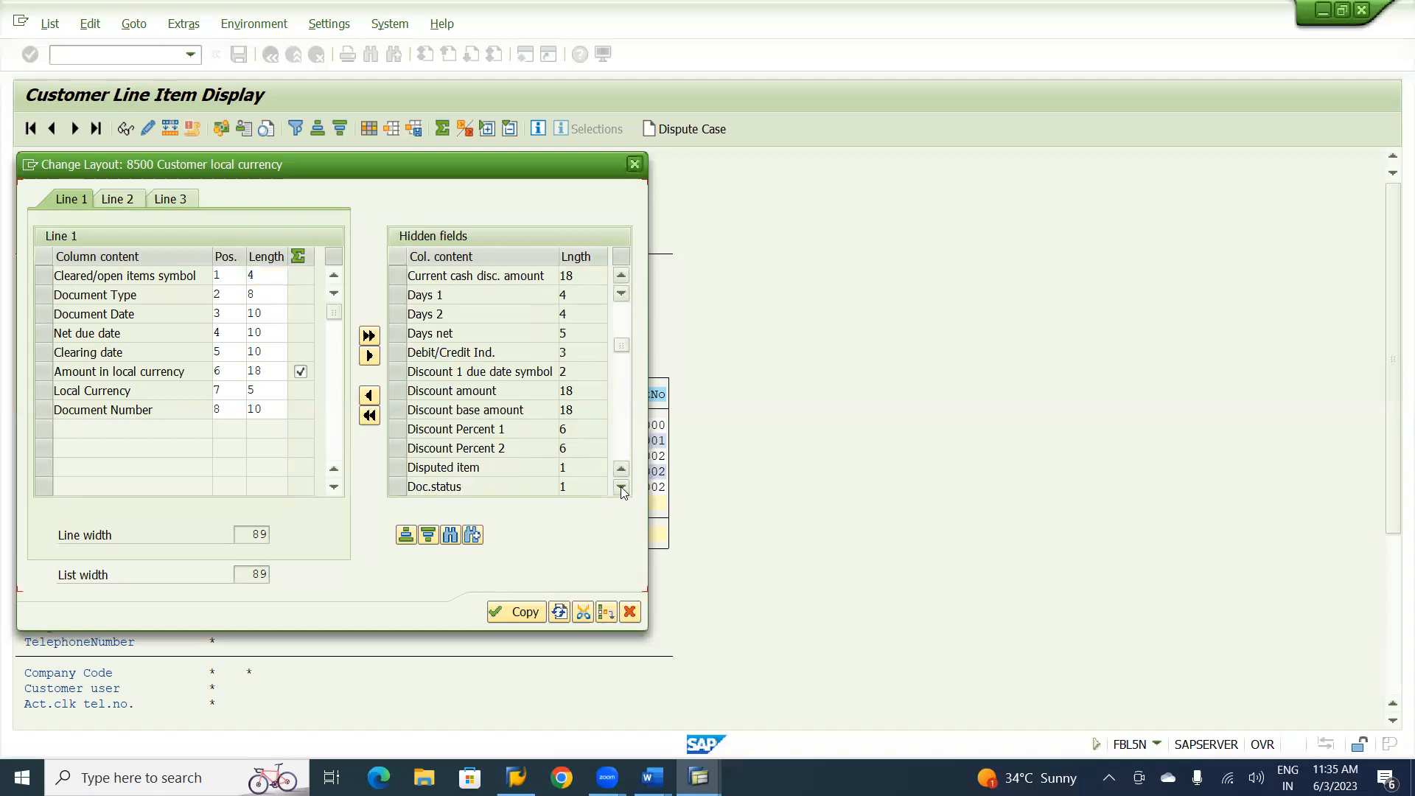
left_click(621, 488)
left_click(621, 488)
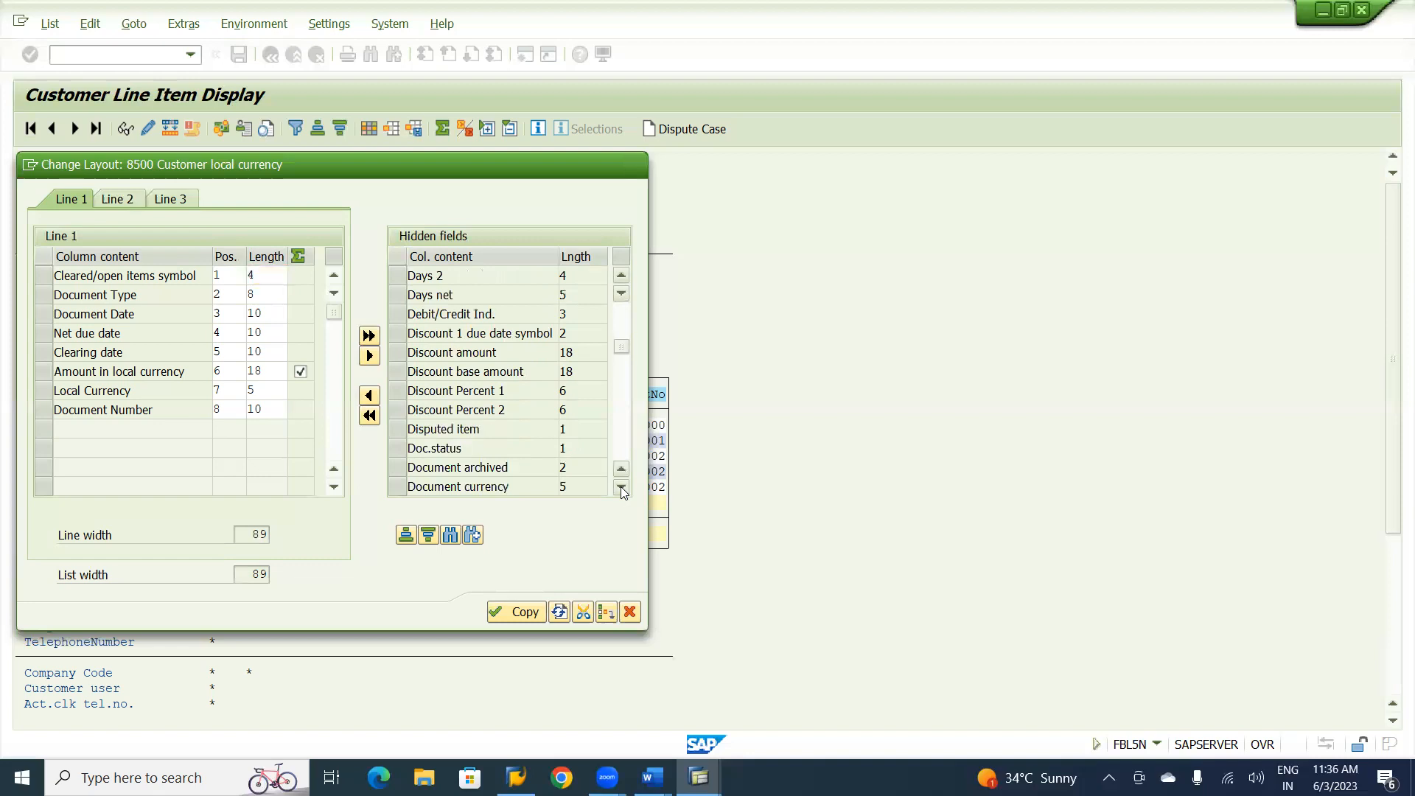
left_click(621, 488)
left_click(622, 488)
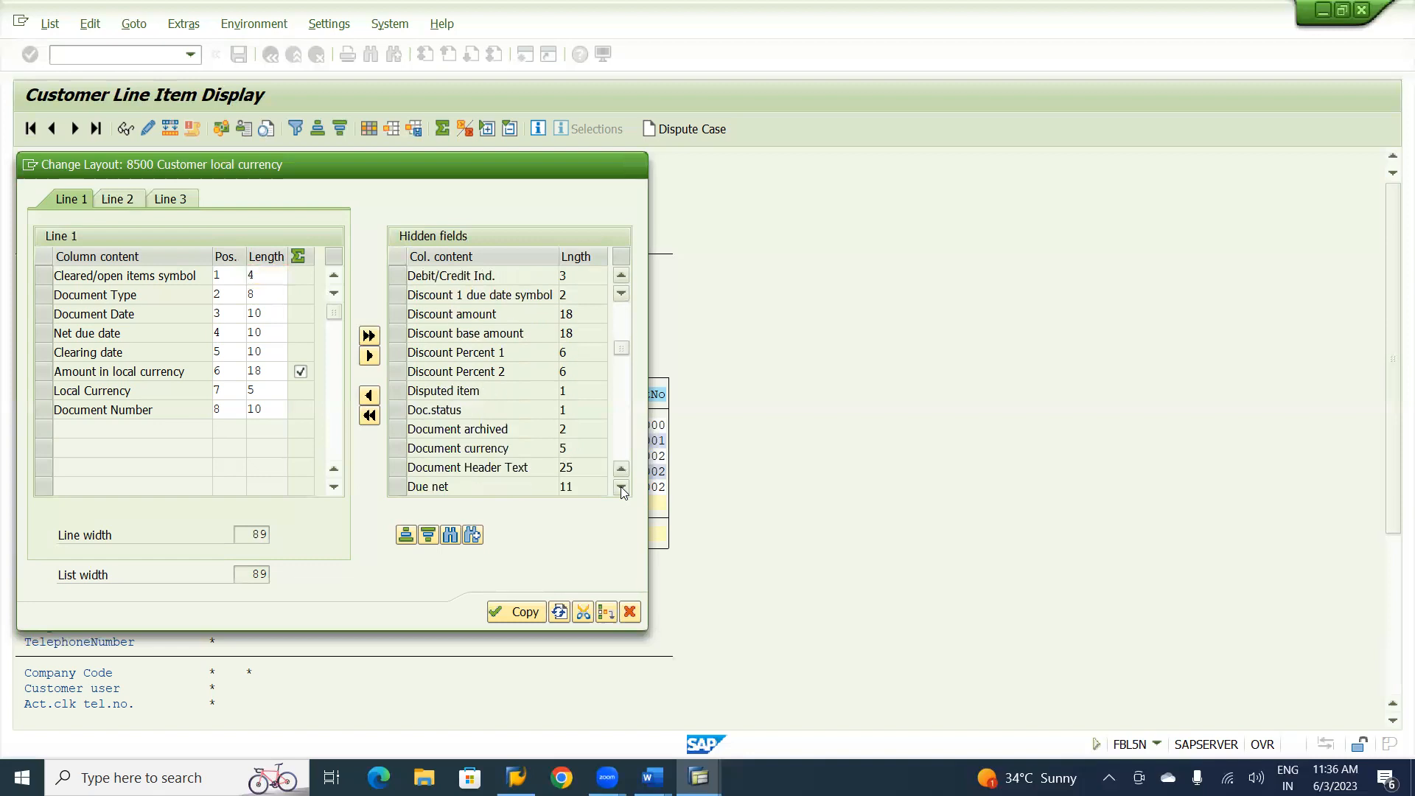
left_click(621, 488)
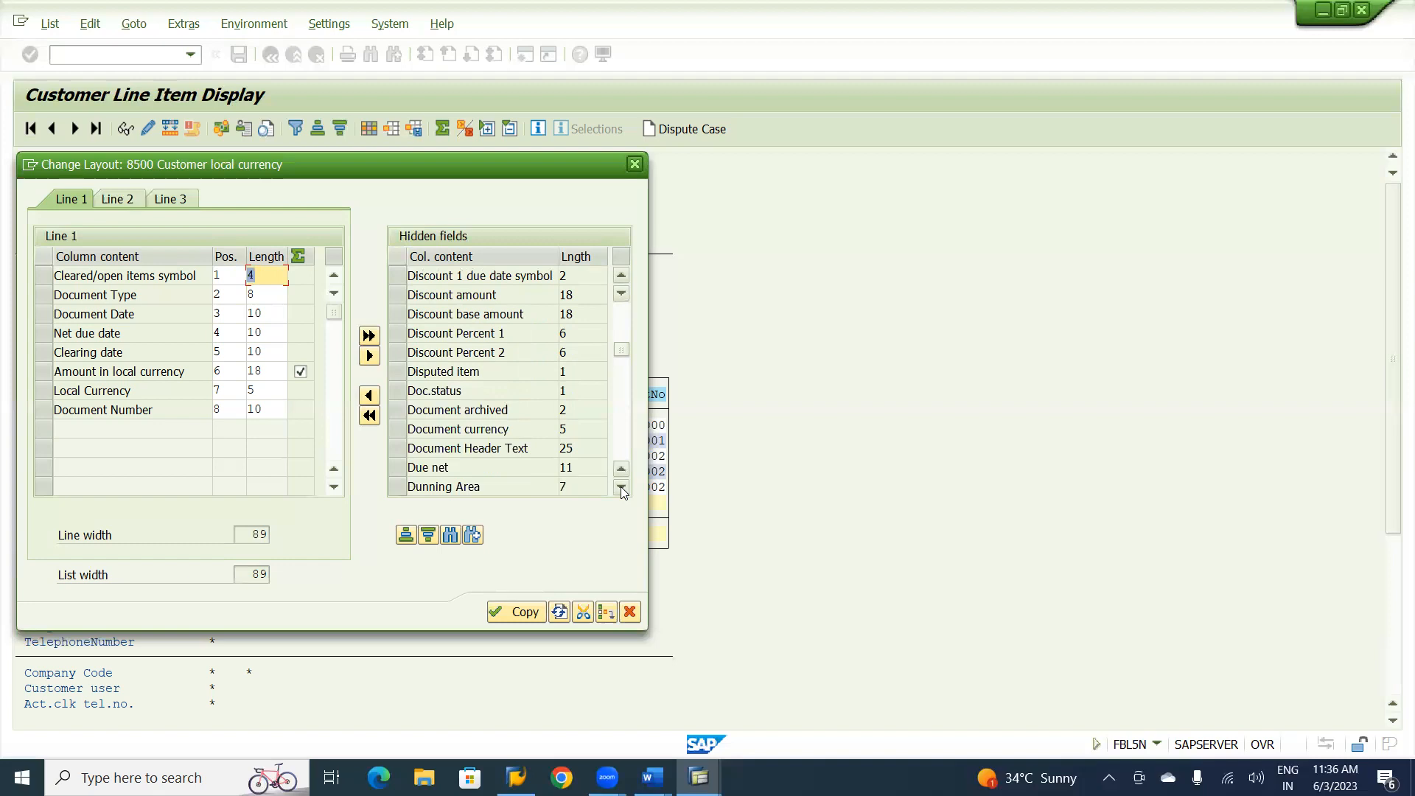
left_click(620, 486)
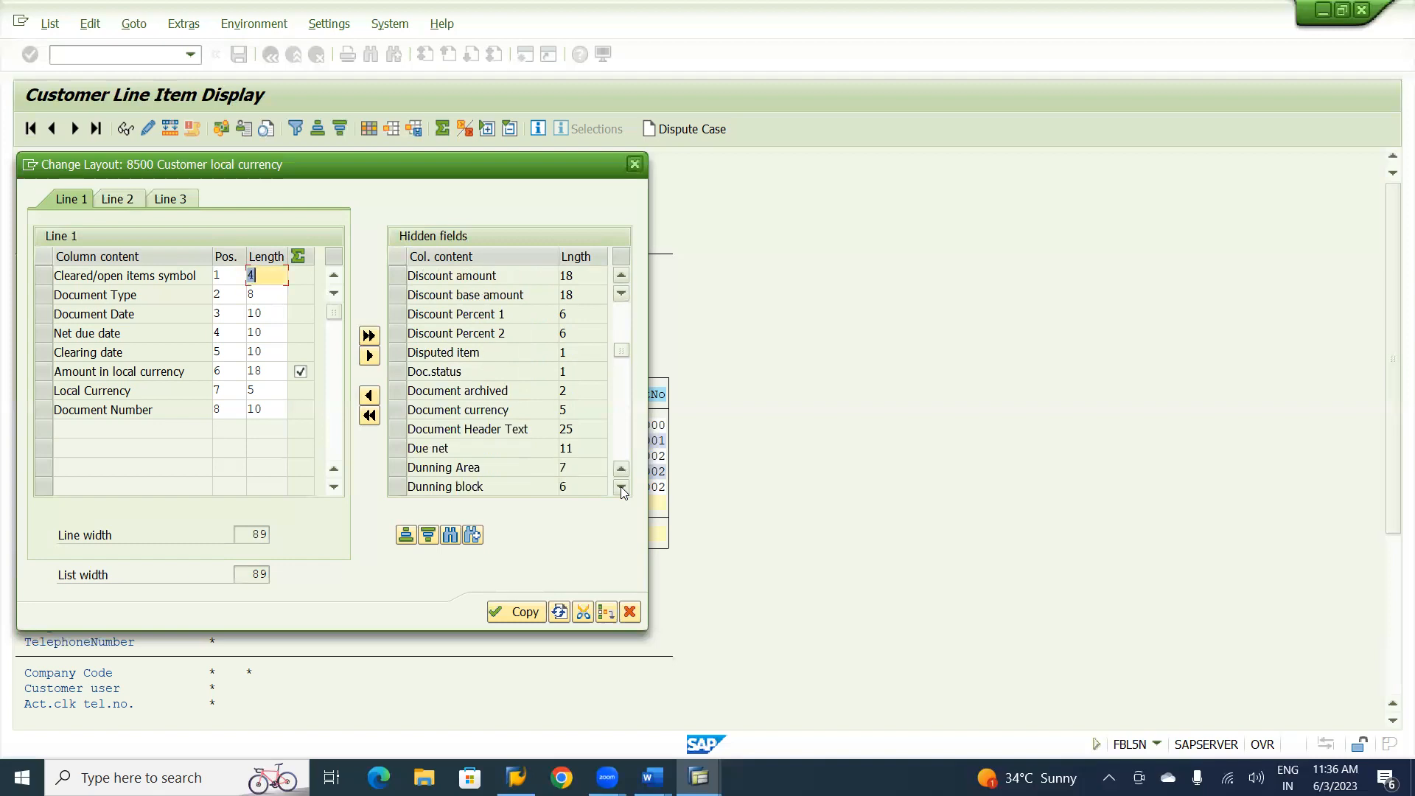
left_click(621, 486)
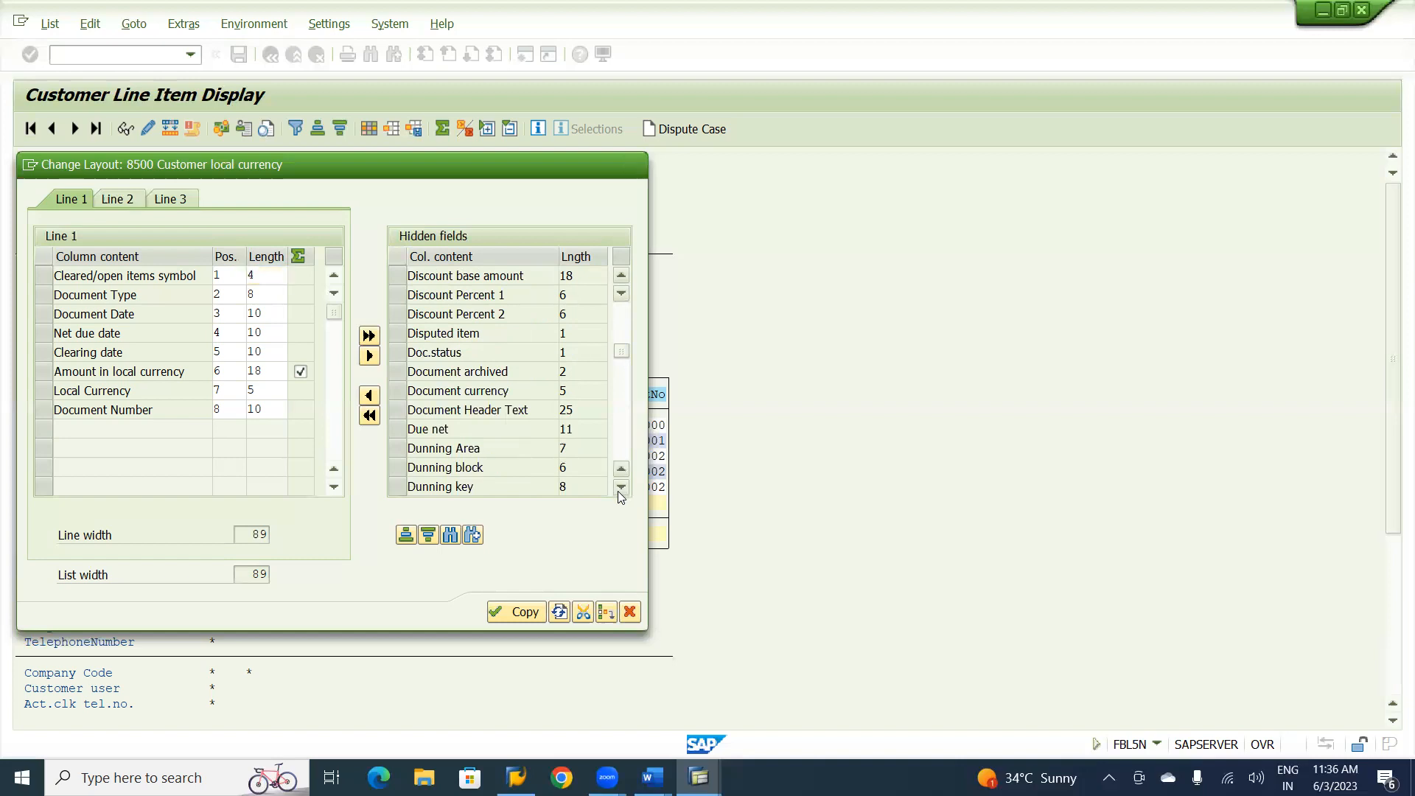
left_click(621, 487)
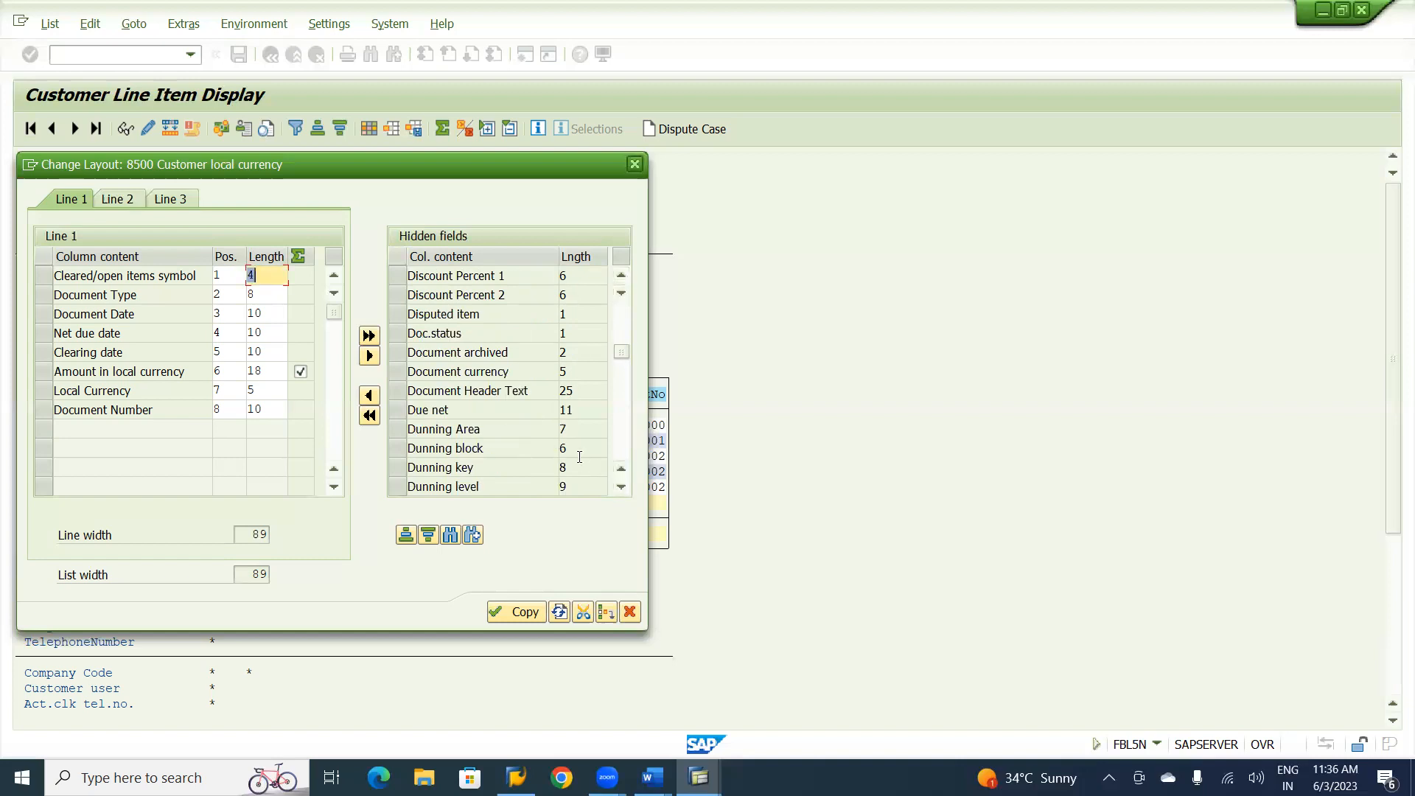
left_click(621, 488)
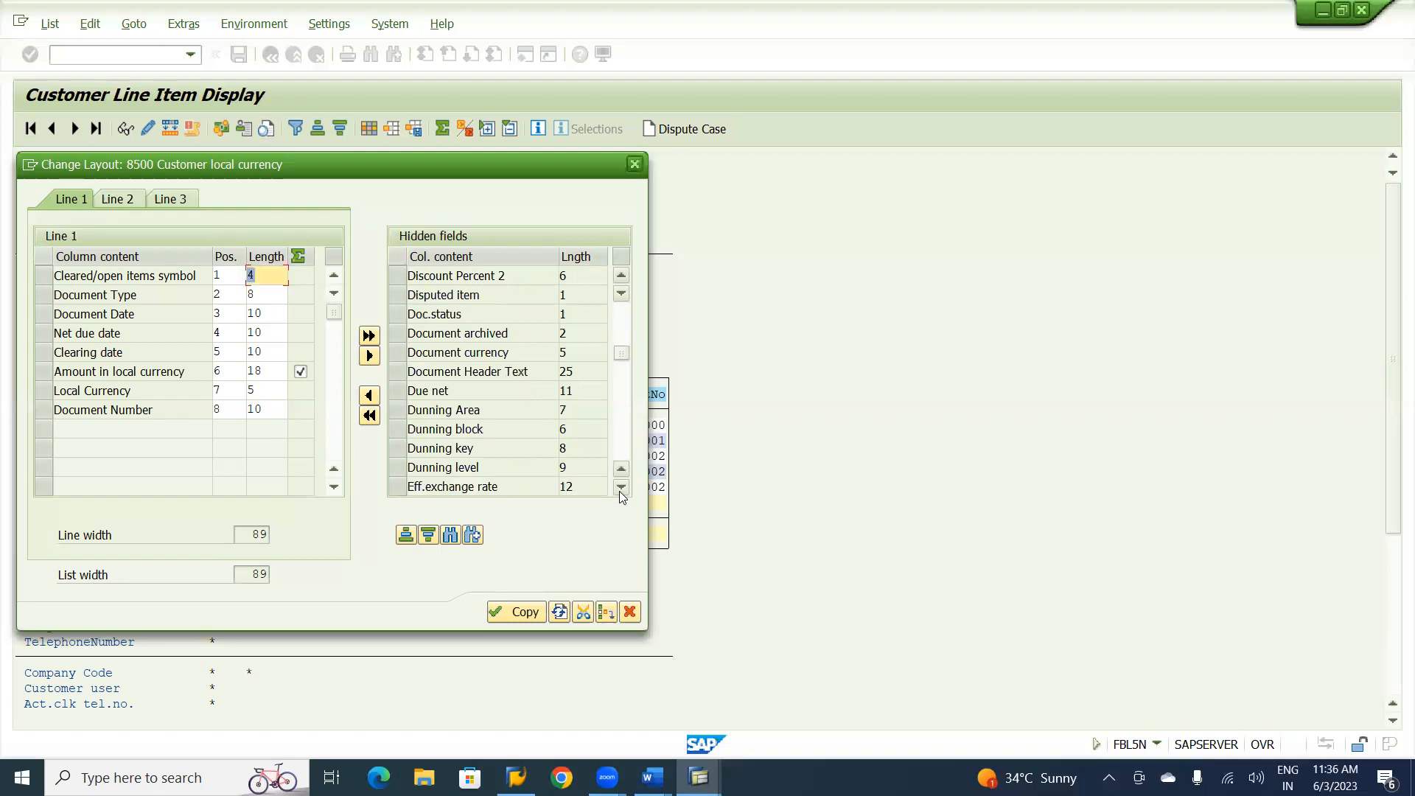
Search the hidden fields of the layout for "DD" and for "DUE".
left_click(451, 535)
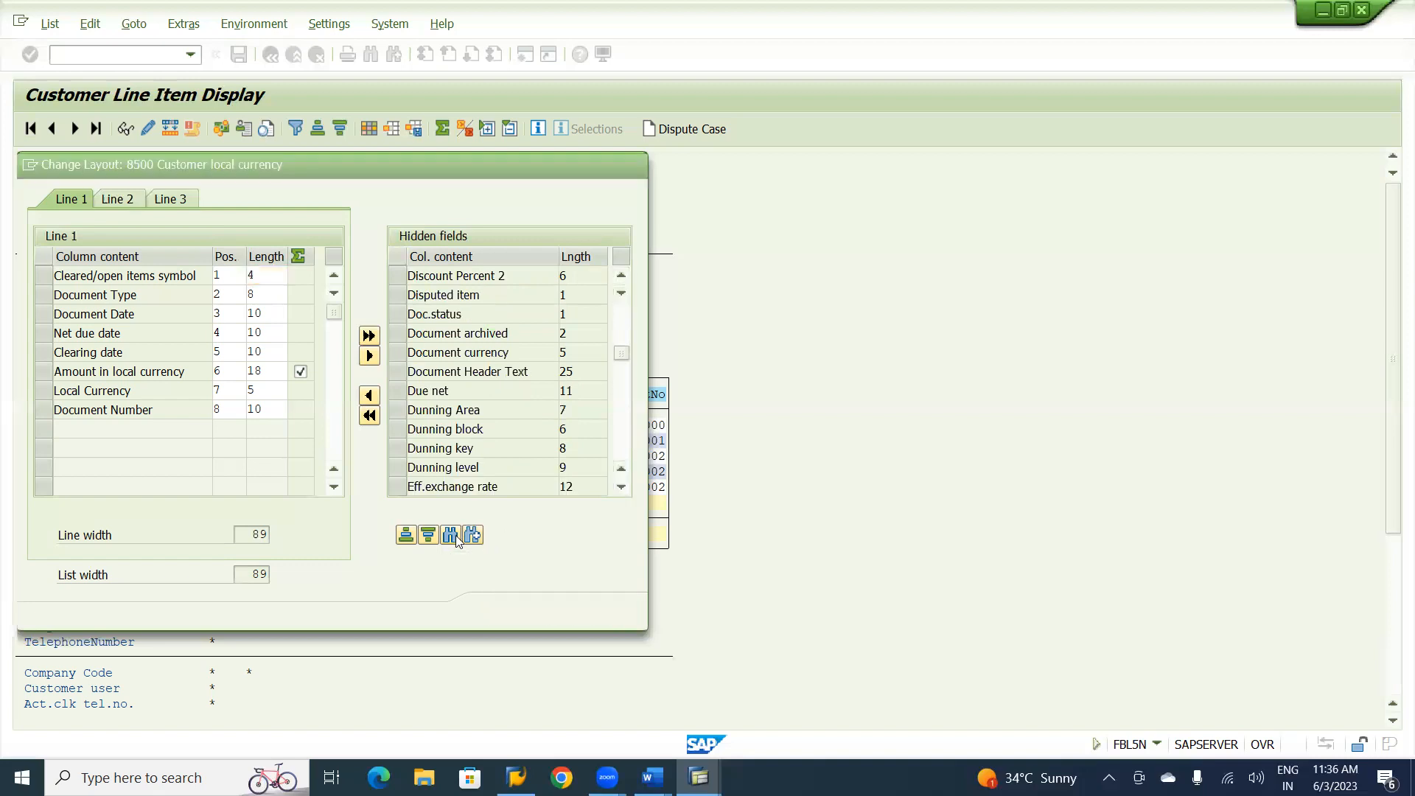
type("cle")
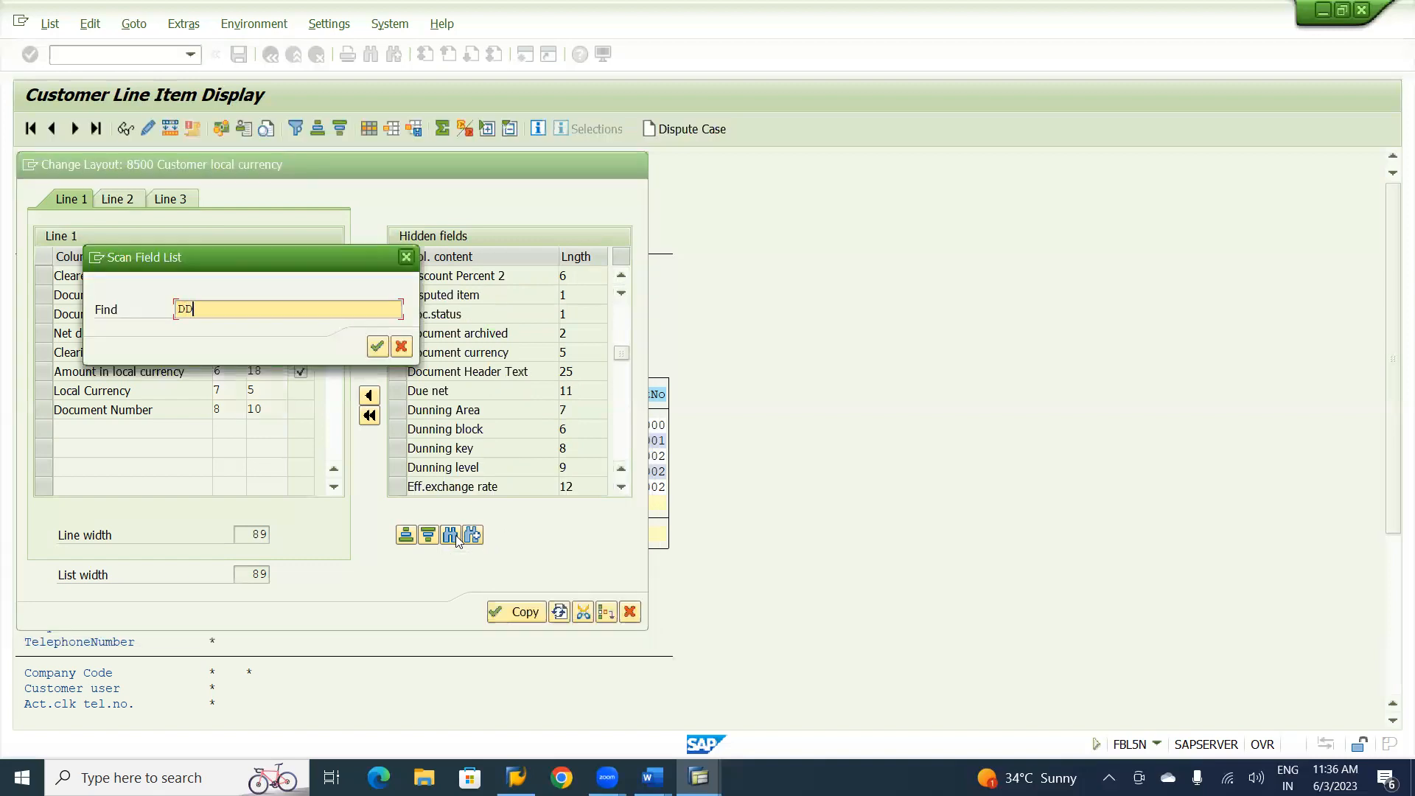
key("Return")
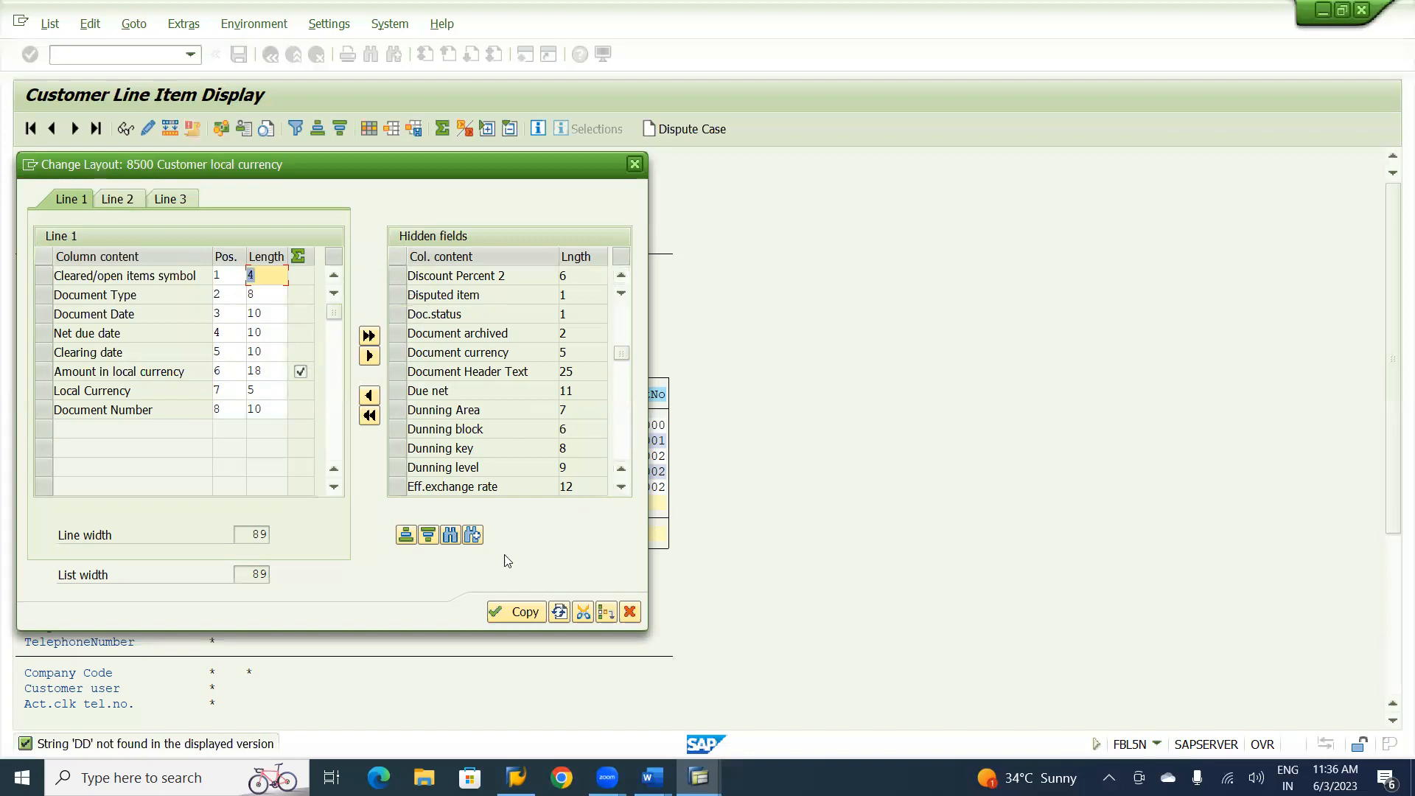
left_click(451, 535)
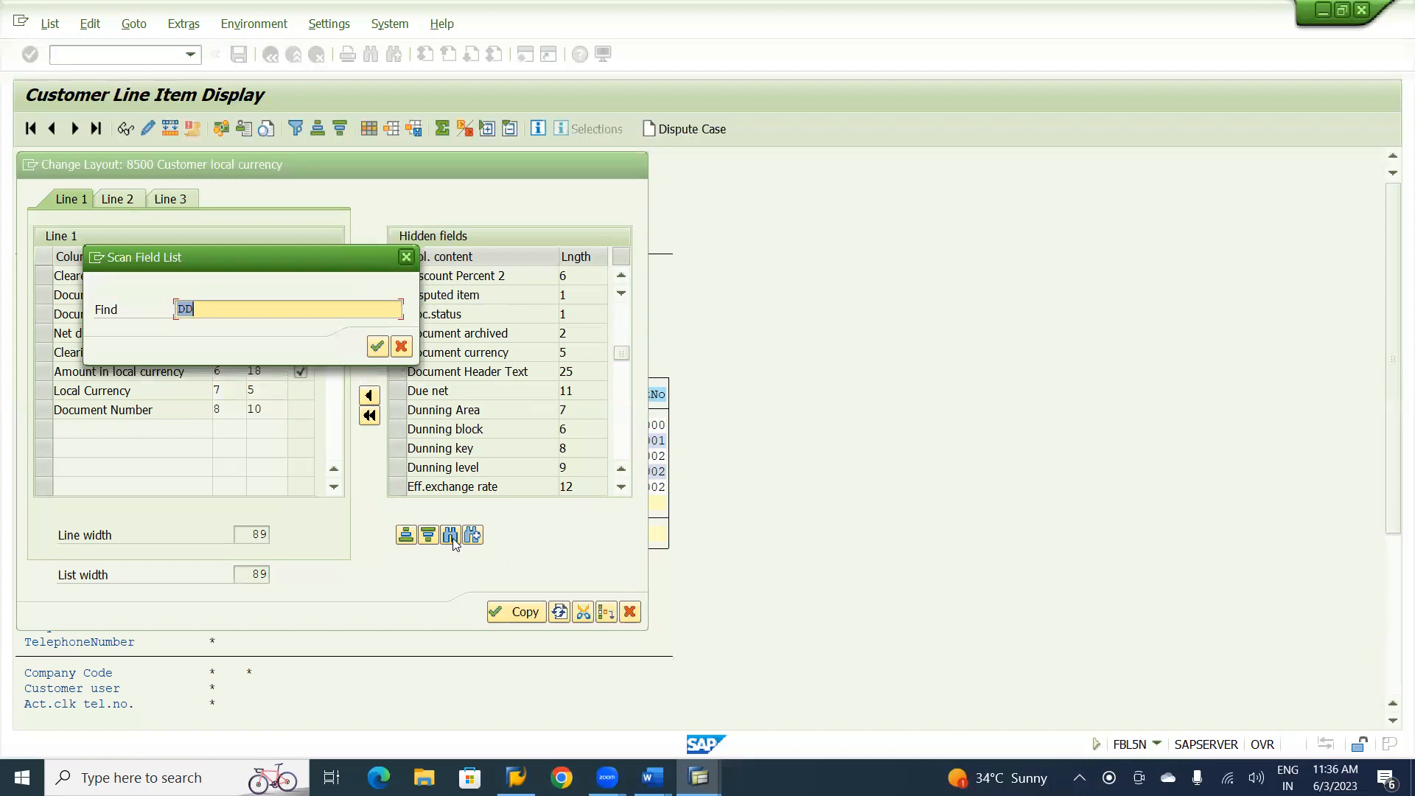
type("DUE")
key("Return")
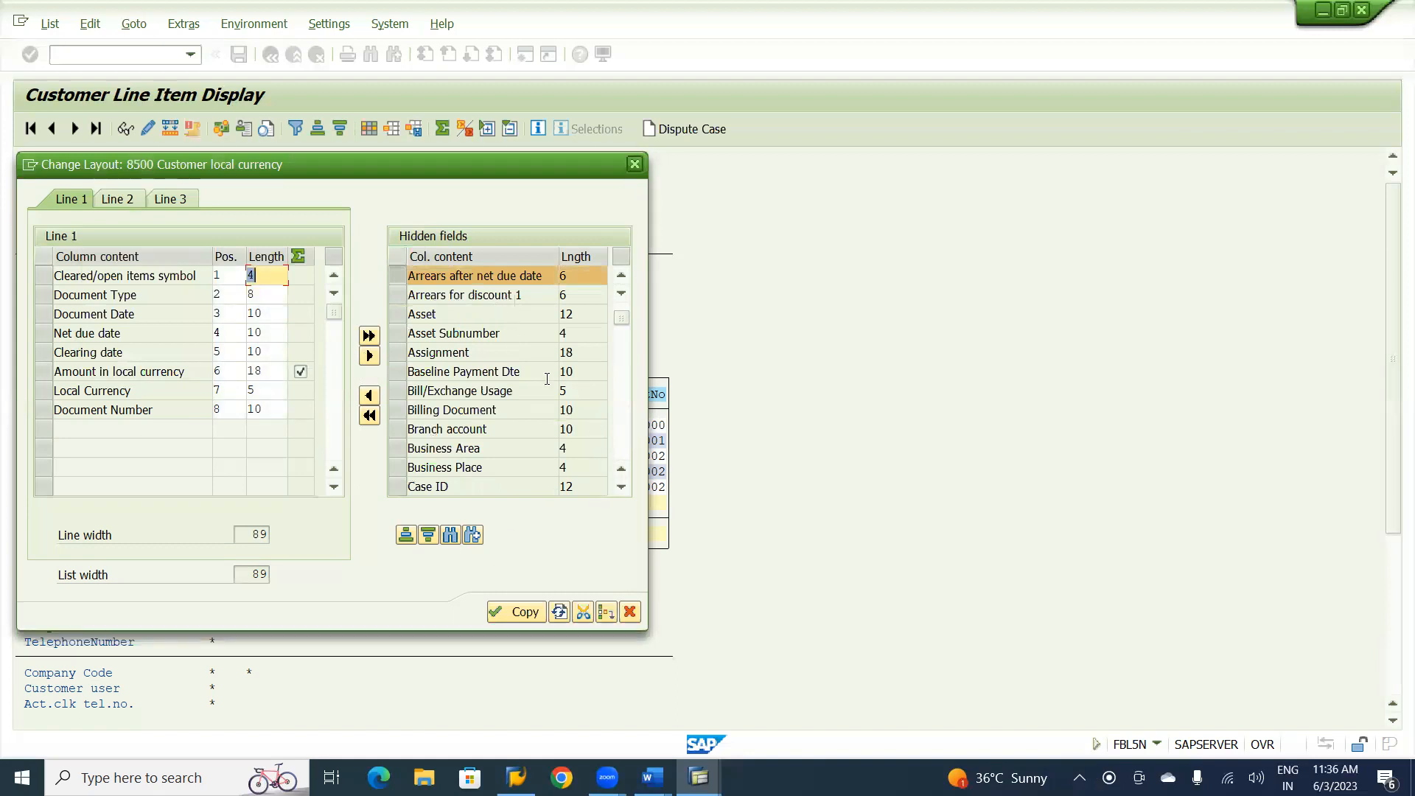
Add the hidden fields Arrears after net due date and Due net after Document Date in line 1, and hide the Net due date column.
left_click(621, 277)
left_click(621, 277)
left_click(621, 280)
left_click(621, 279)
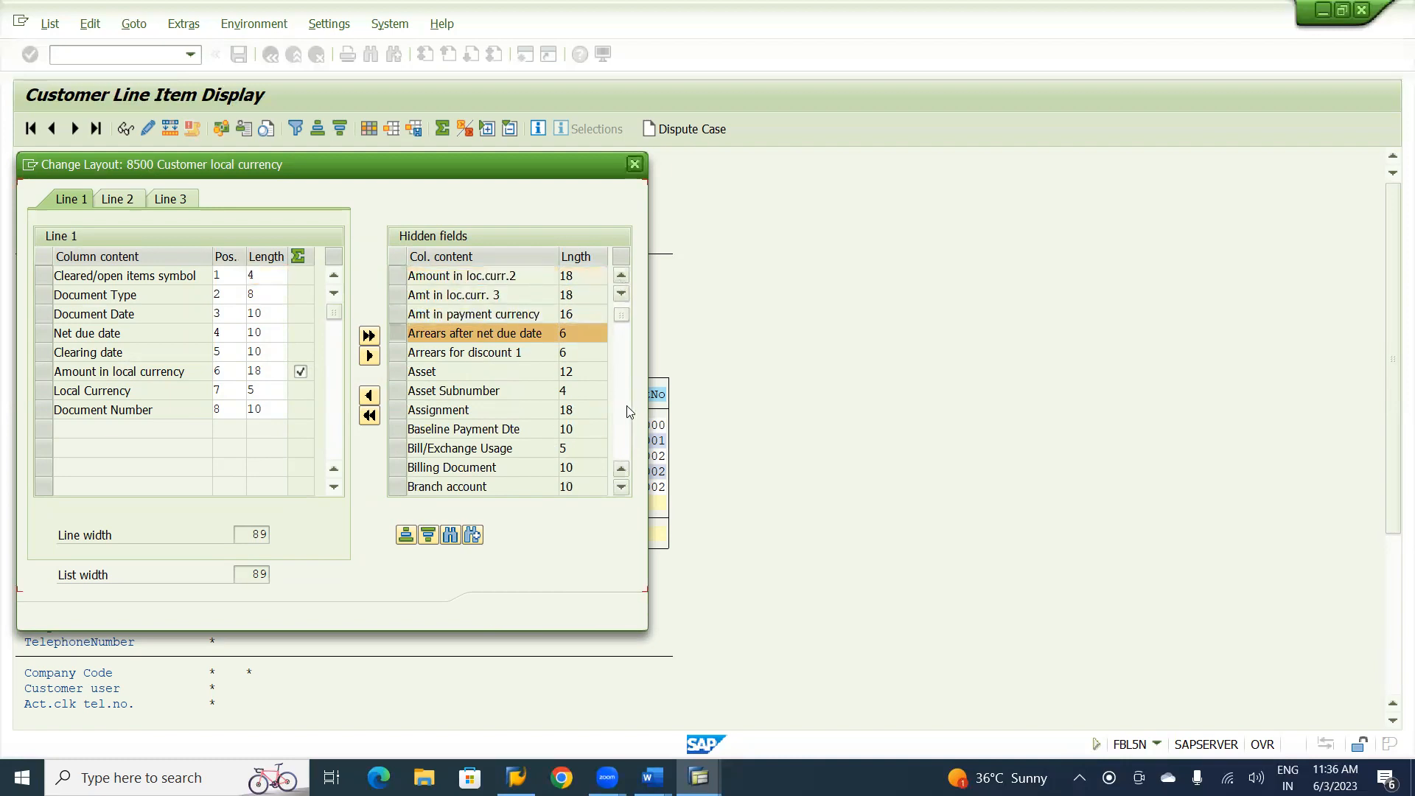
left_click(620, 492)
left_click(620, 491)
left_click(620, 491)
left_click(620, 491)
left_click(620, 491)
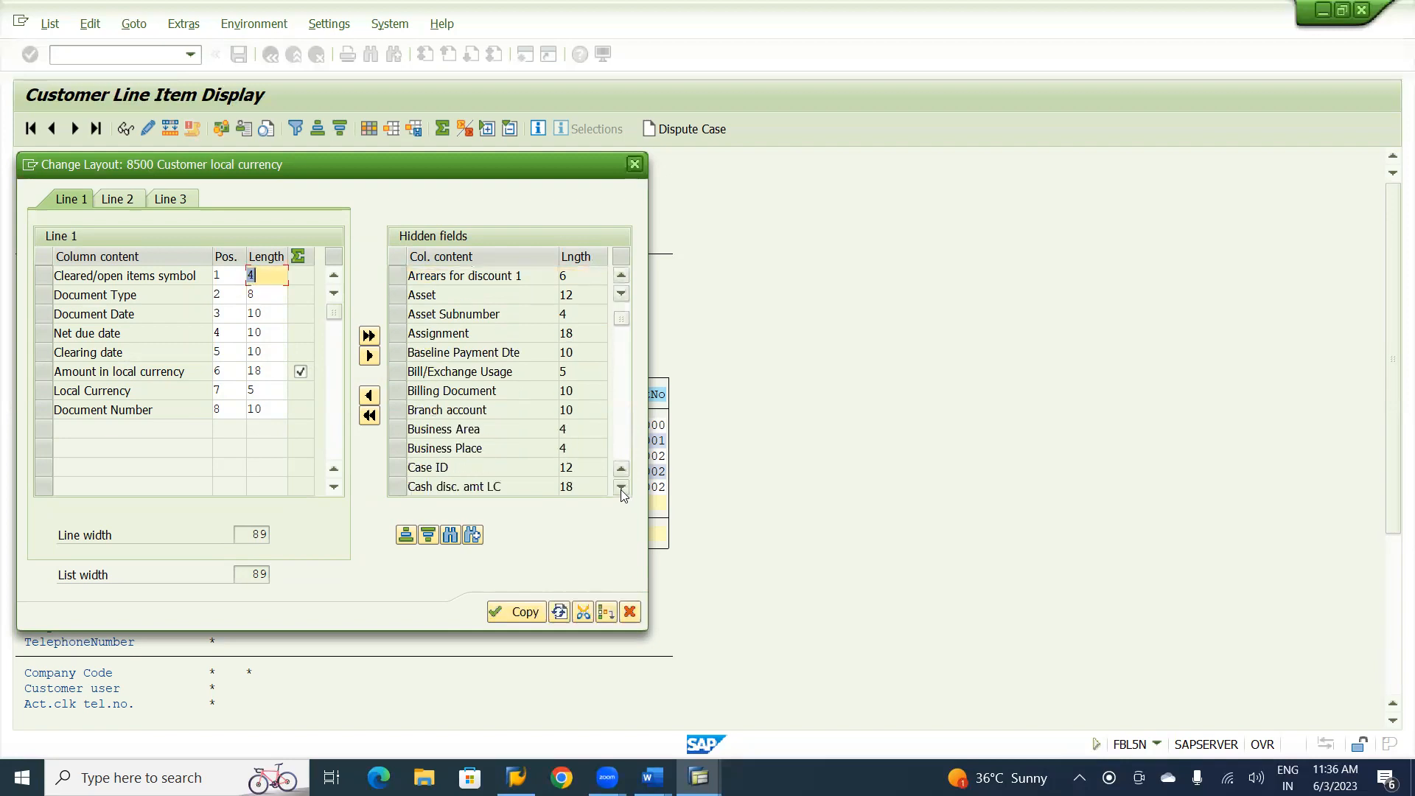
left_click(621, 489)
left_click(620, 489)
left_click(620, 490)
left_click(621, 489)
left_click(620, 489)
left_click(620, 489)
left_click(620, 489)
left_click(620, 489)
left_click(620, 489)
left_click(620, 489)
left_click(621, 489)
left_click(621, 489)
left_click(620, 489)
left_click(620, 490)
left_click(621, 489)
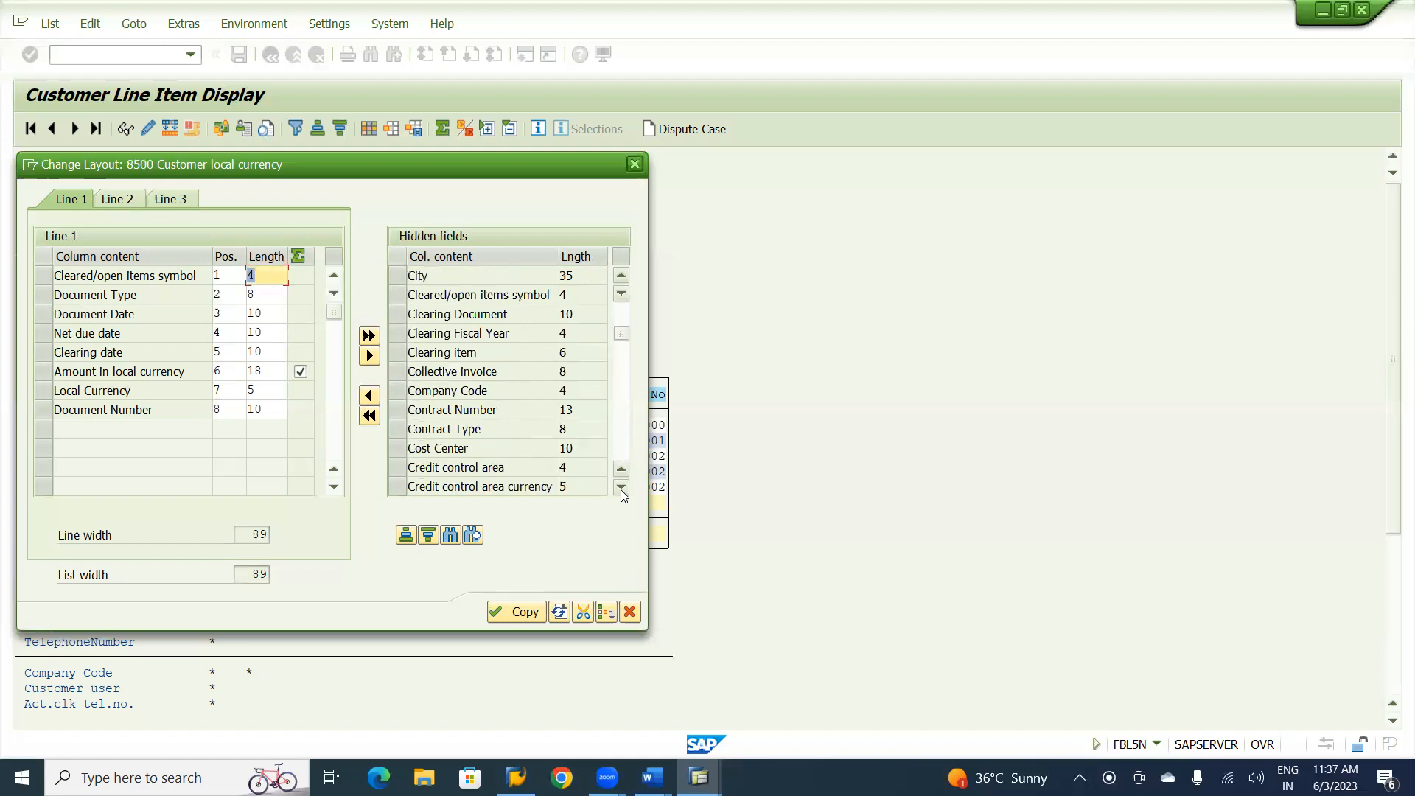
left_click(620, 490)
left_click(621, 489)
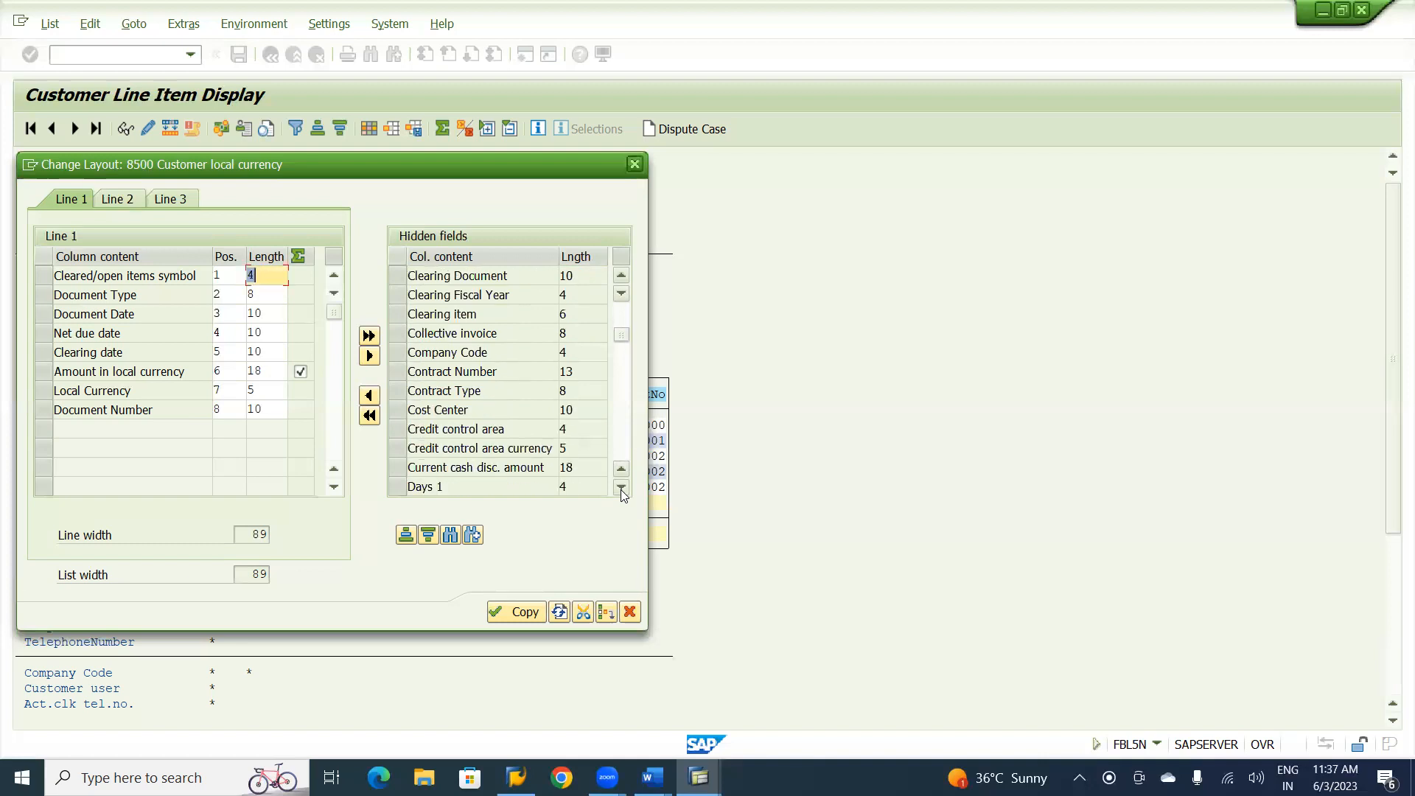
left_click(620, 490)
left_click(621, 489)
left_click(620, 490)
left_click(621, 489)
left_click(620, 489)
left_click(620, 489)
left_click(620, 490)
left_click(621, 489)
left_click(620, 490)
left_click(620, 489)
left_click(620, 489)
left_click(620, 489)
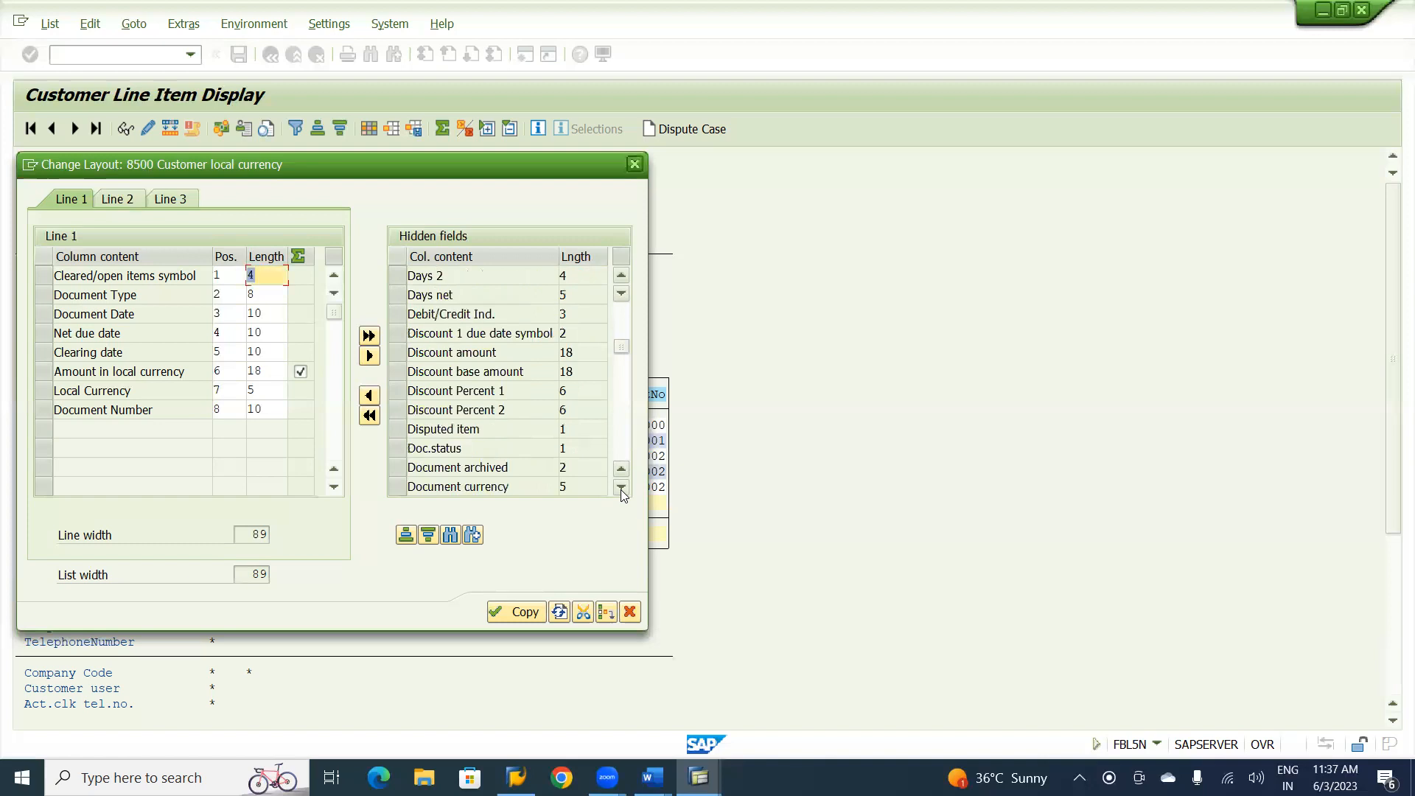
left_click(621, 489)
left_click(620, 489)
left_click(620, 489)
left_click(620, 489)
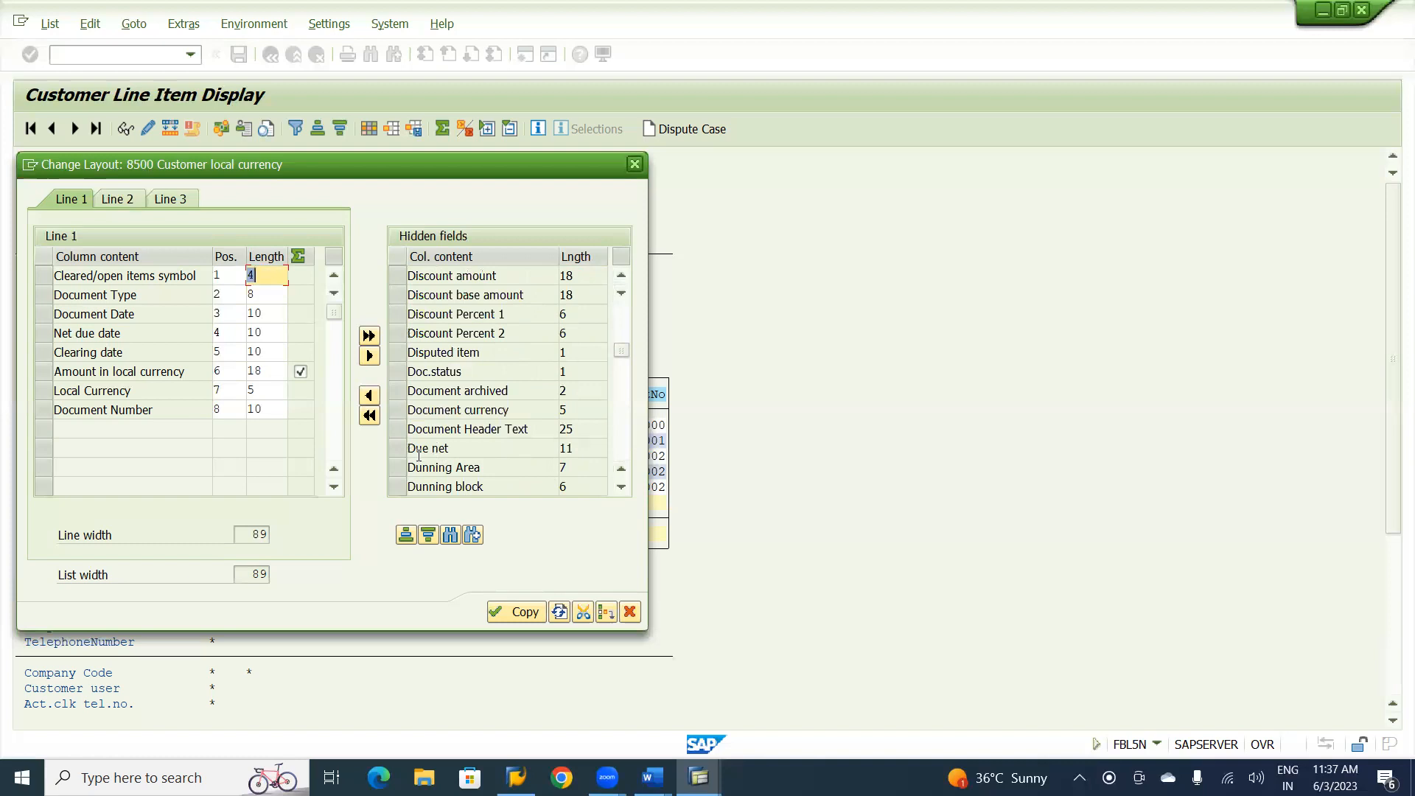
left_click(395, 452)
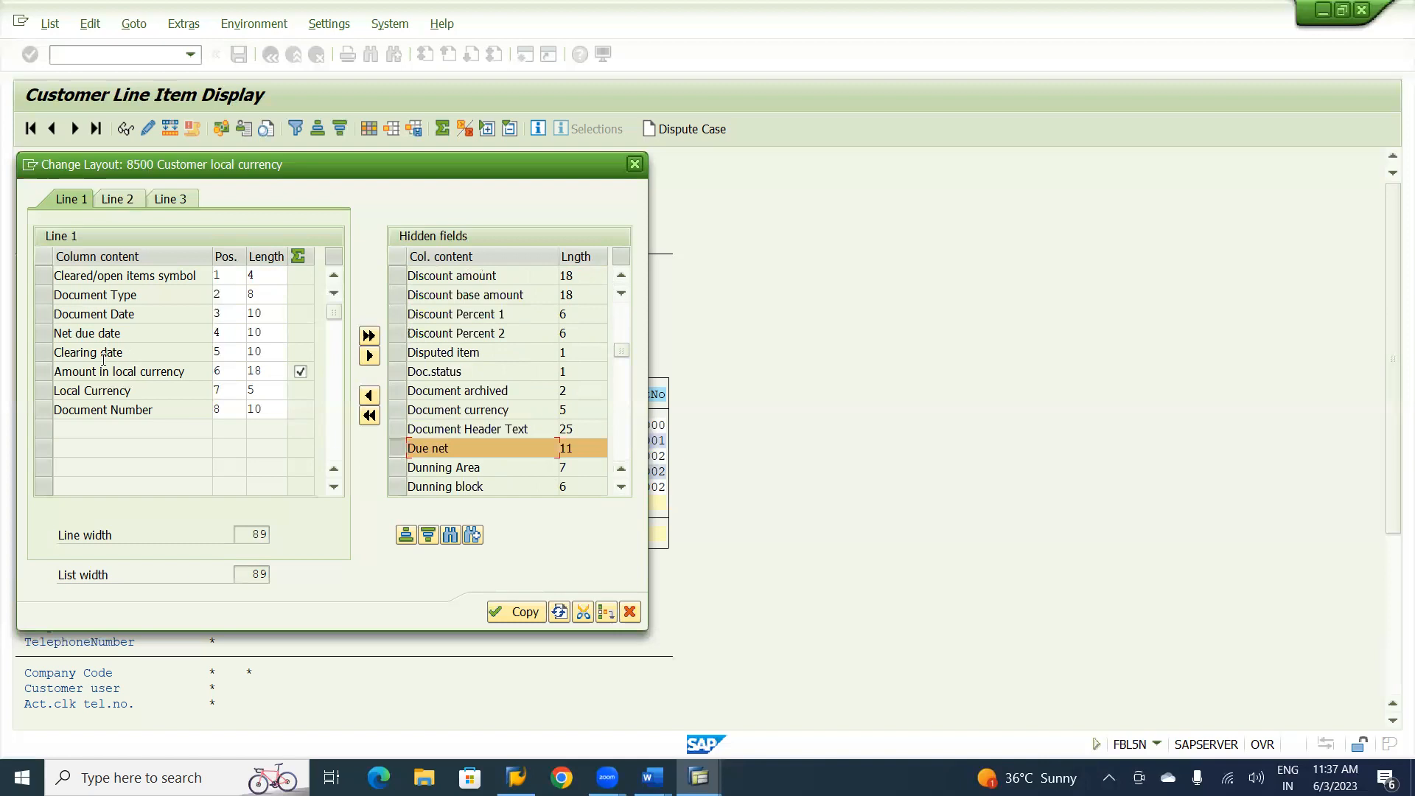
left_click(42, 337)
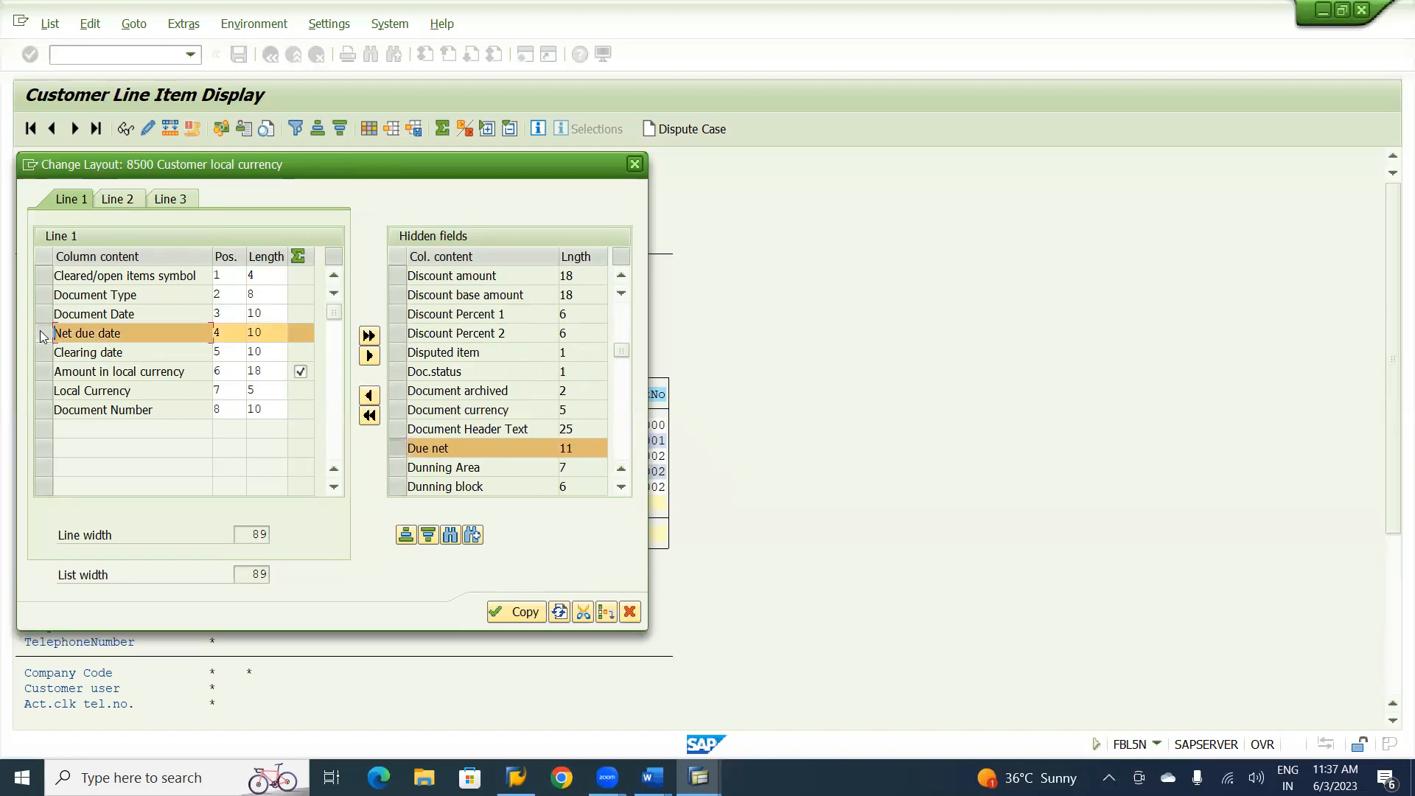
left_click(368, 398)
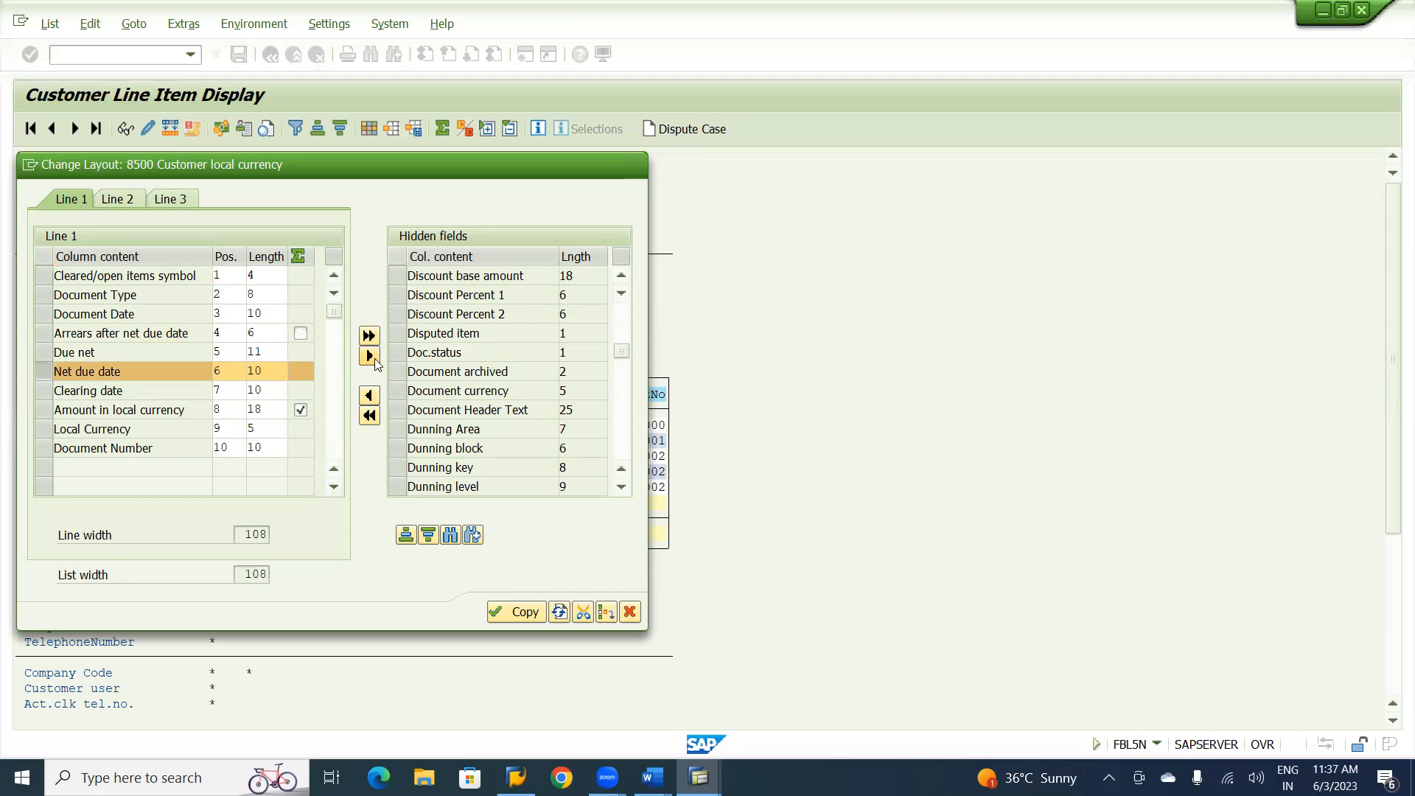
left_click(370, 357)
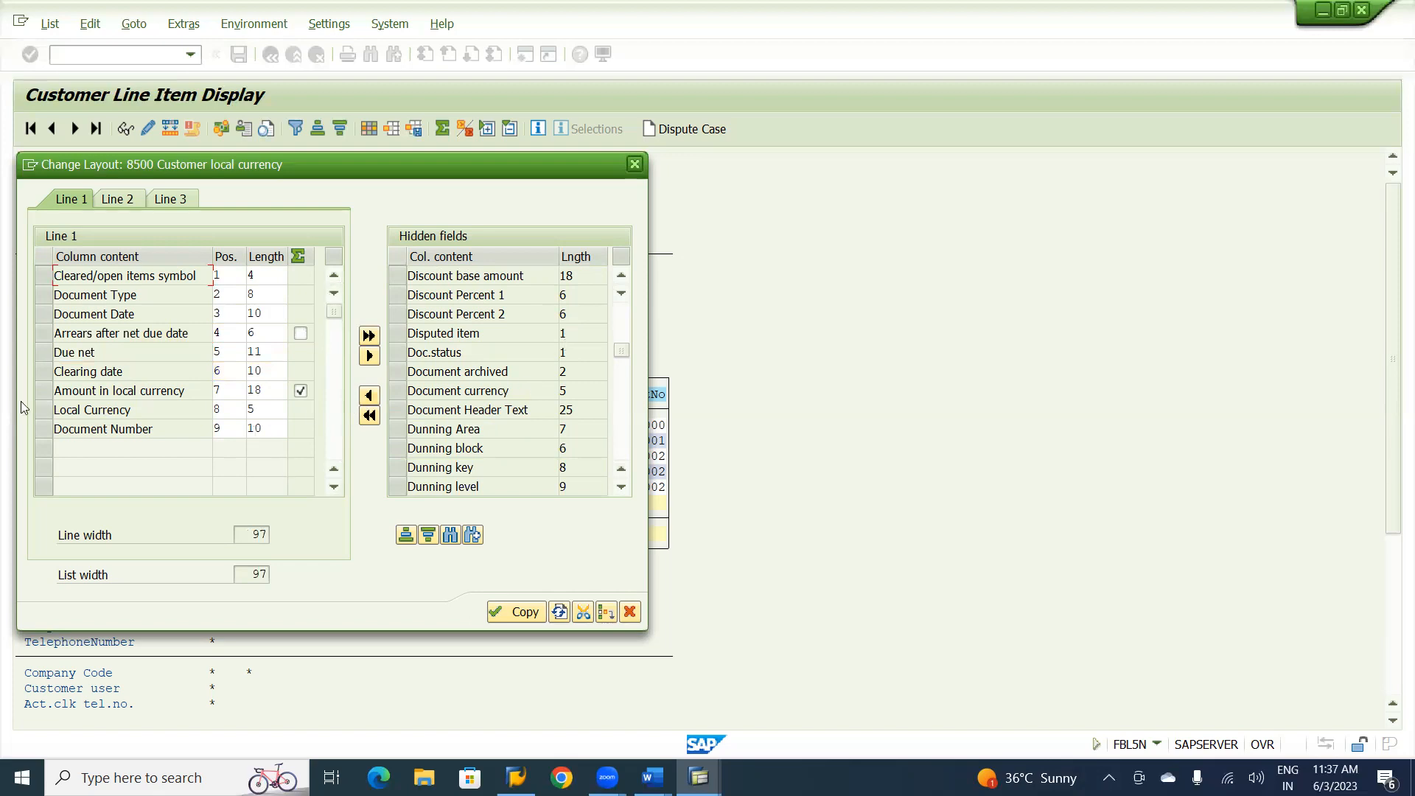
Restore the Net due date field from the hidden fields to line 1, placing it directly before Due net.
left_click(40, 356)
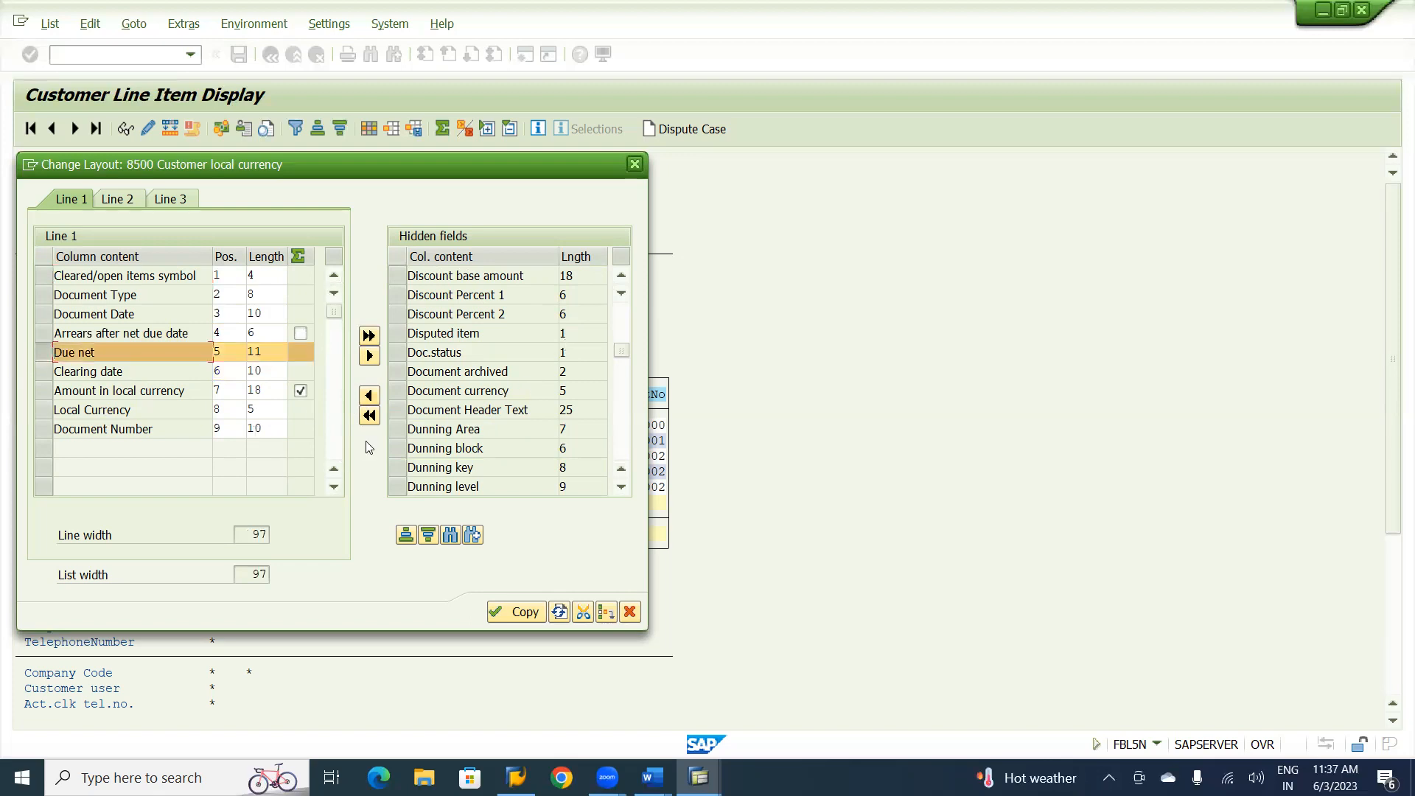
left_click(621, 491)
left_click(621, 491)
left_click(620, 490)
left_click(621, 490)
left_click(620, 491)
left_click(620, 491)
left_click(620, 491)
left_click(621, 490)
left_click(620, 491)
left_click(620, 490)
left_click(621, 491)
left_click(621, 491)
left_click(620, 491)
left_click(621, 490)
left_click(620, 490)
left_click(621, 491)
left_click(620, 490)
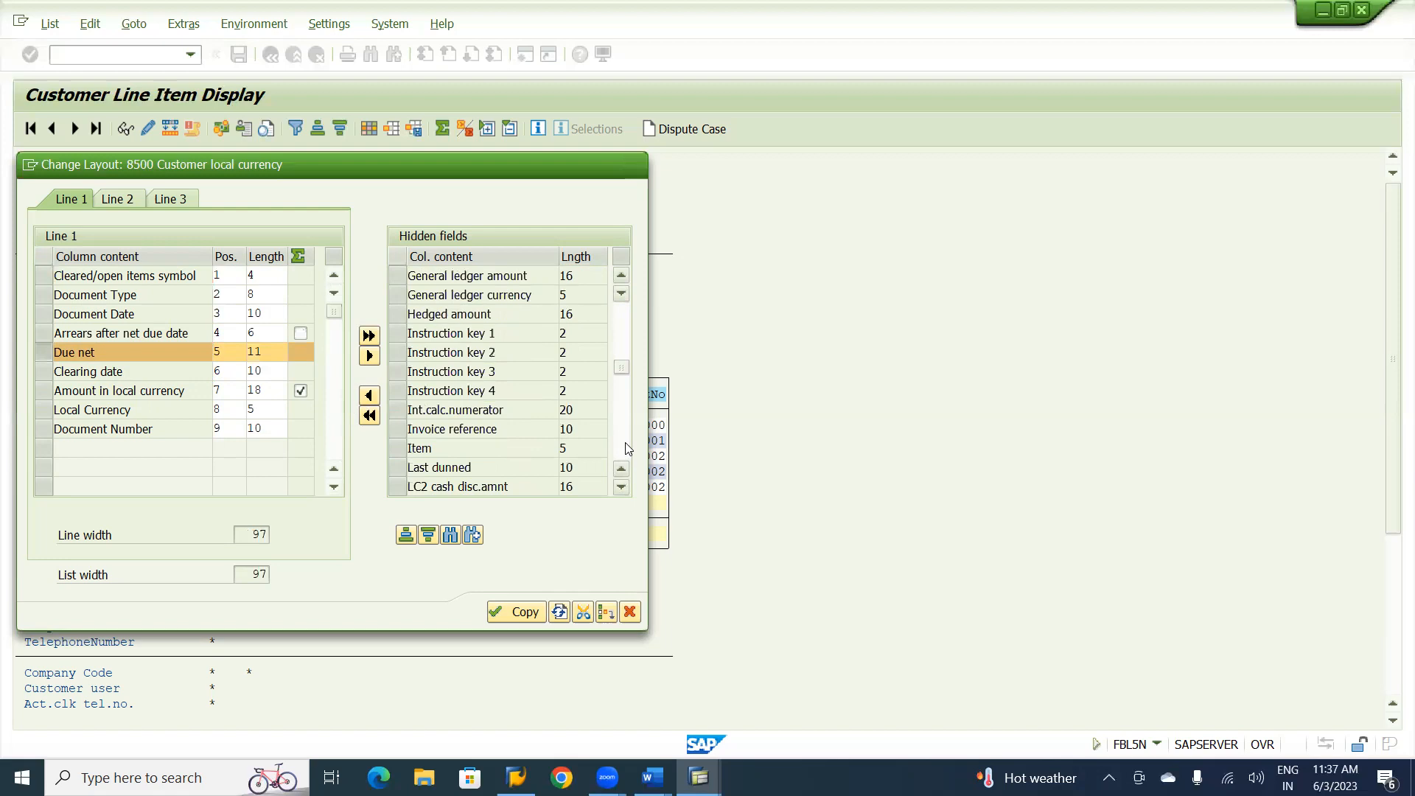
left_click(627, 449)
left_click(627, 449)
left_click(627, 449)
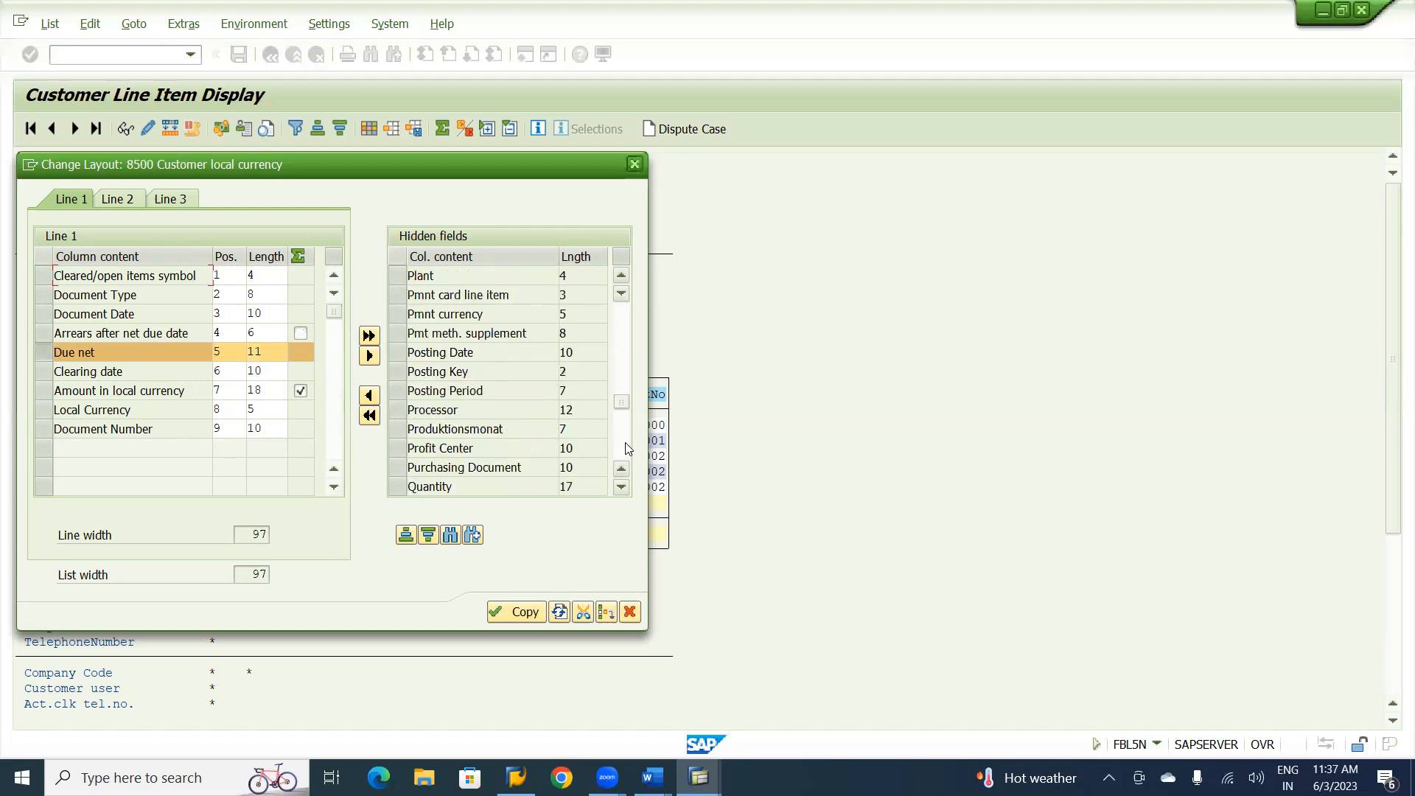
left_click(621, 305)
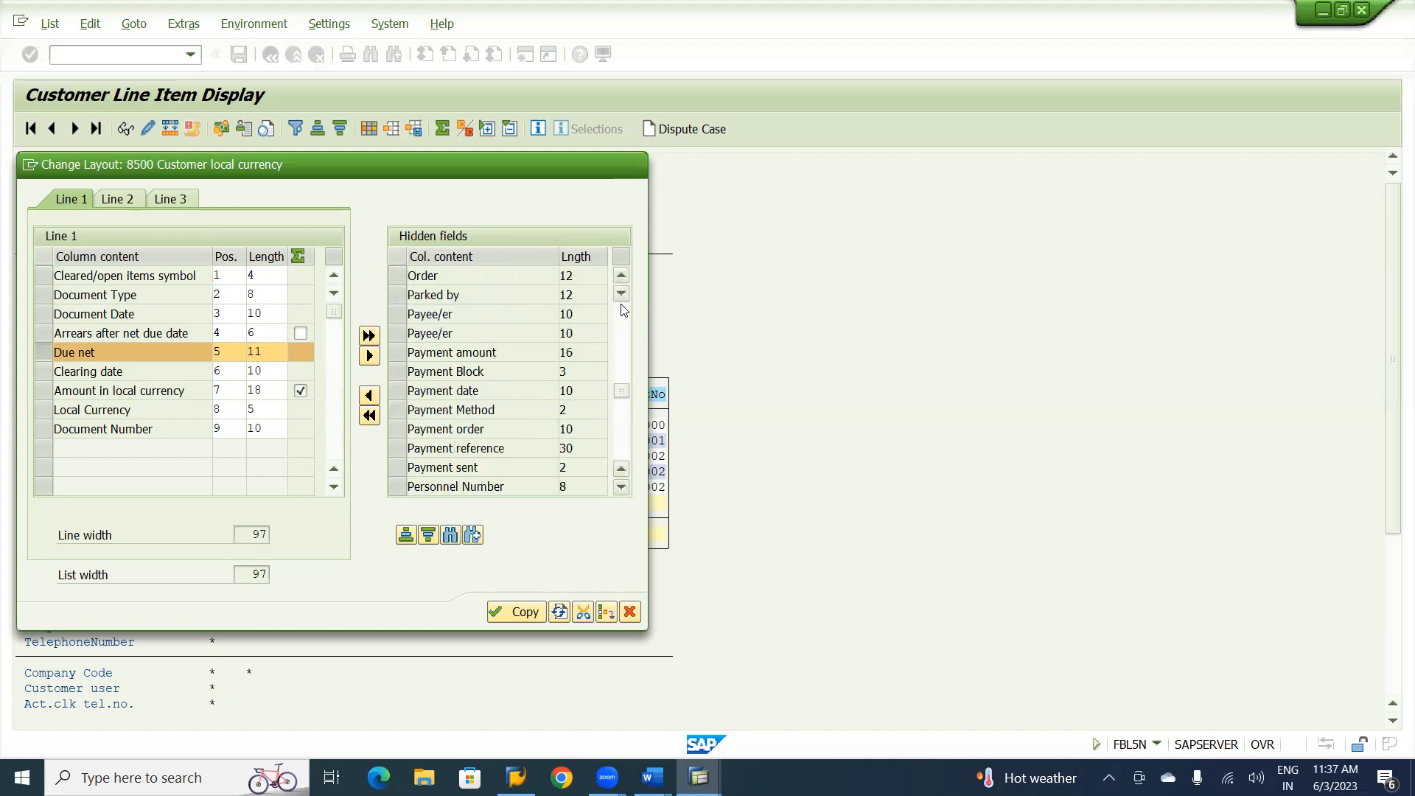
left_click(624, 310)
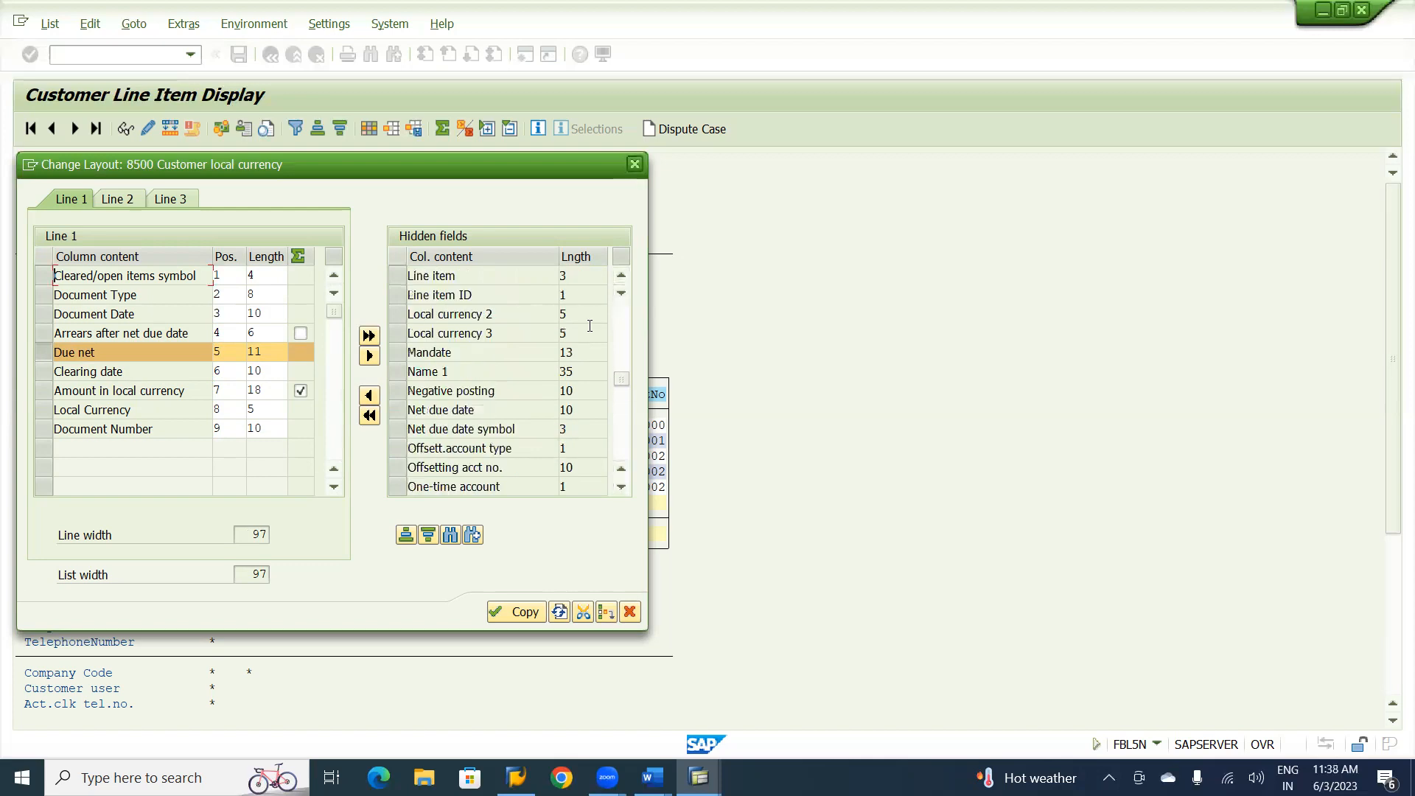
left_click(404, 413)
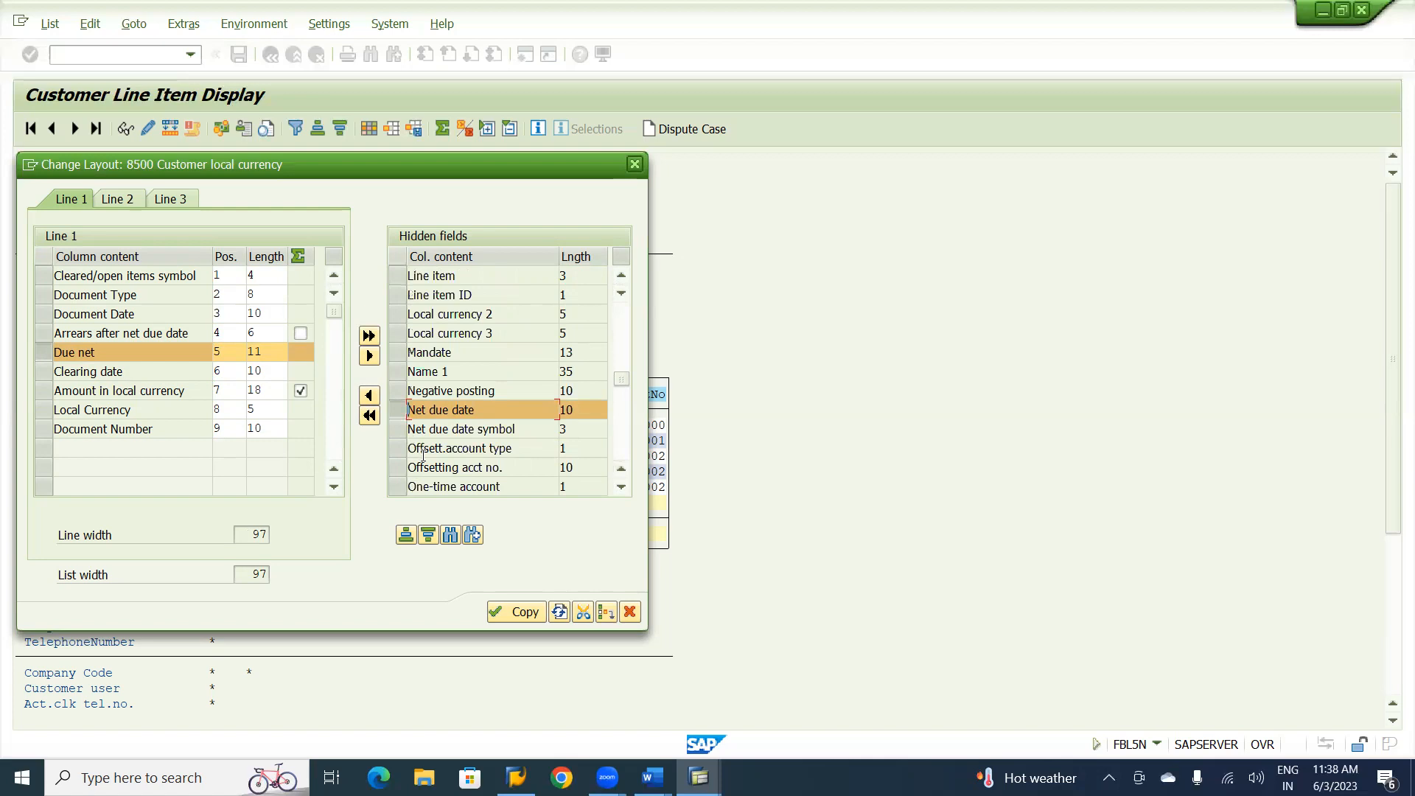
left_click(370, 396)
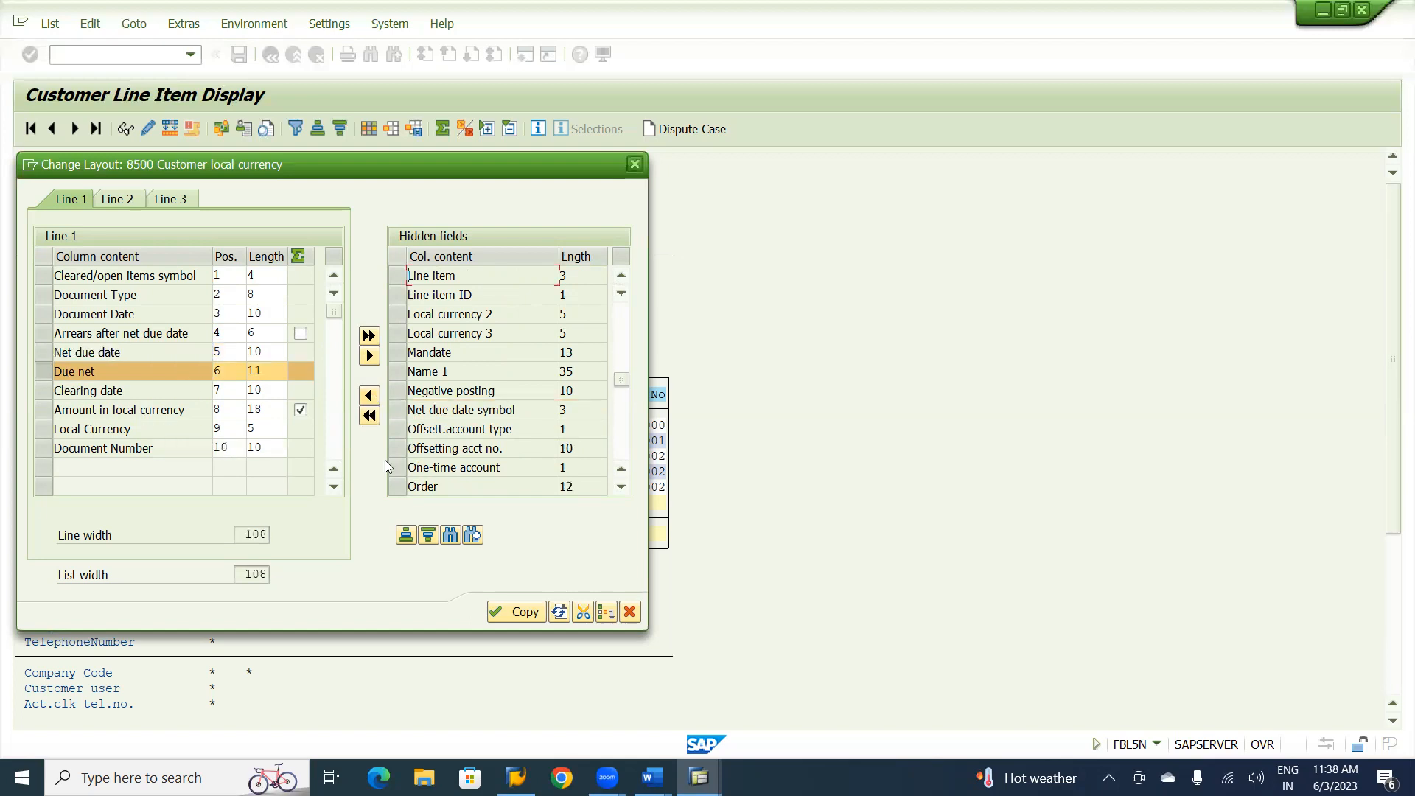
Add Net due date symbol to line 1 directly before Due net and apply the layout to the list.
left_click(398, 410)
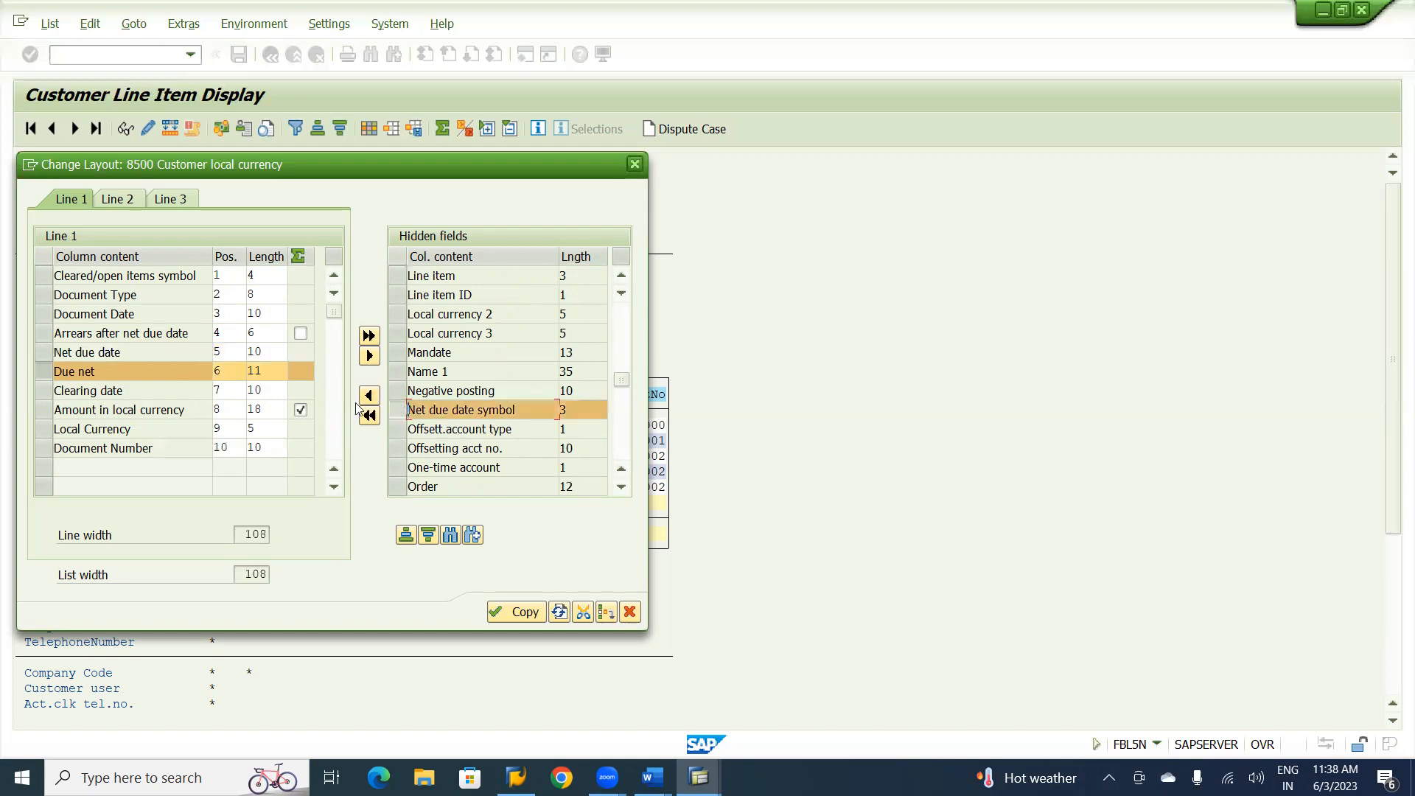
left_click(370, 396)
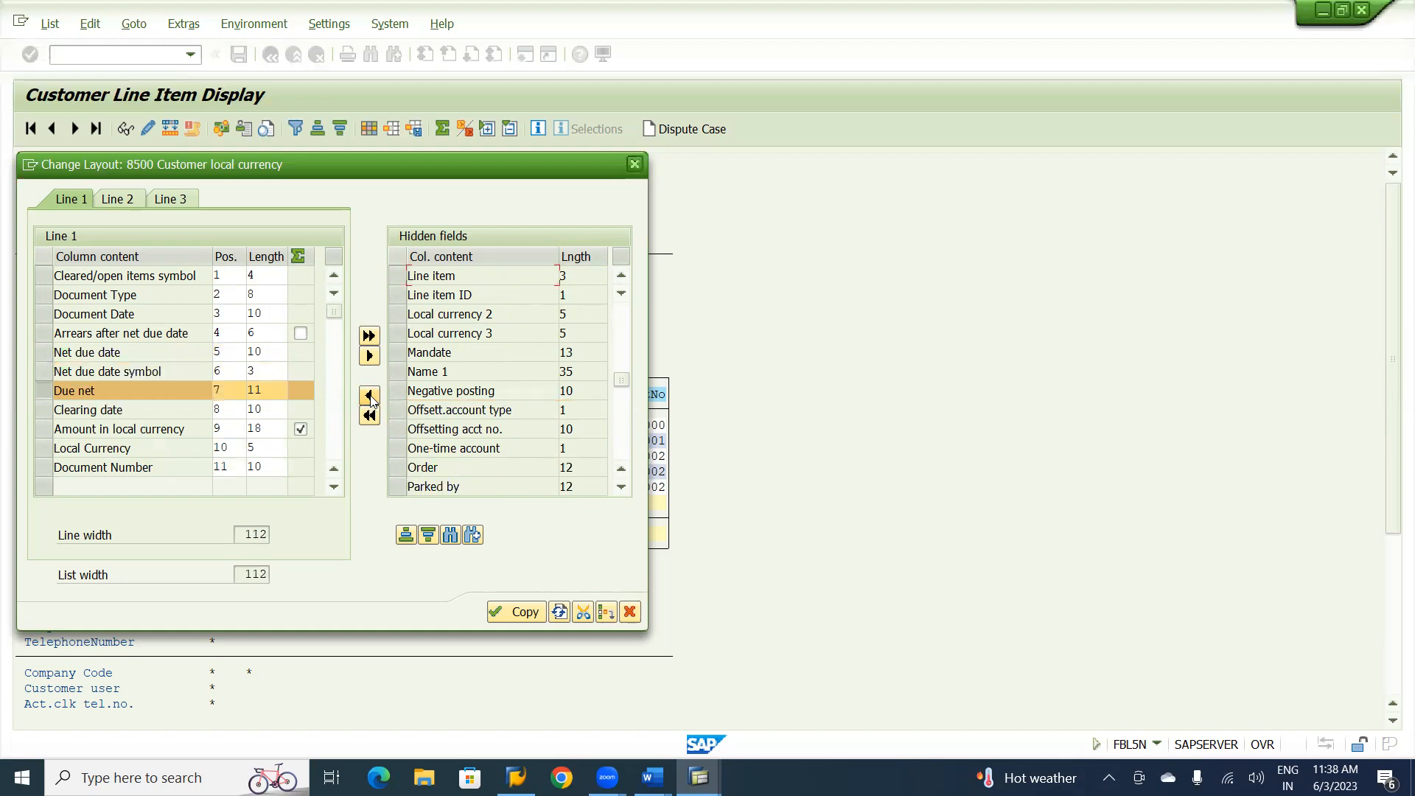
left_click(510, 613)
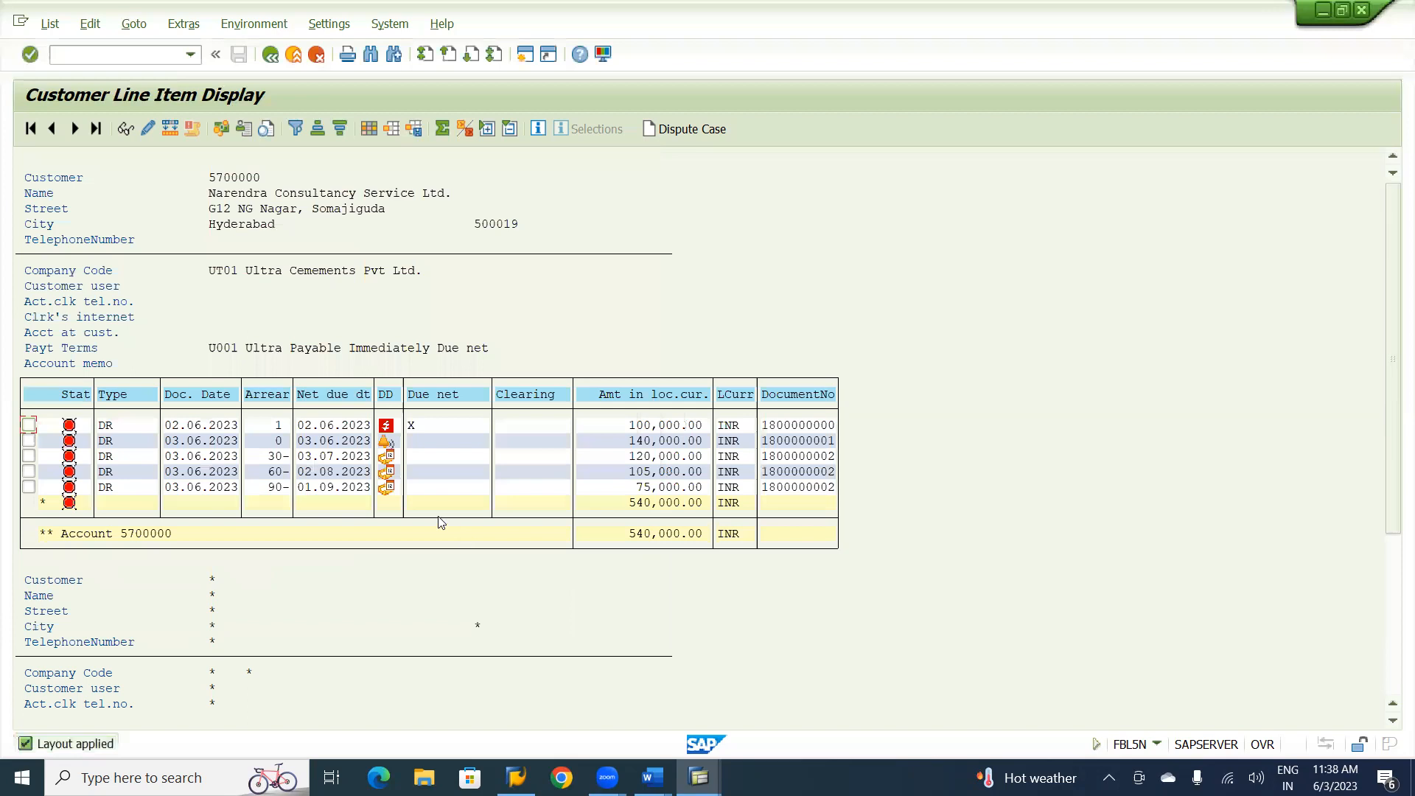
Switch to the Word notes, look over the customer credit memo and incoming payment sections, and return to the SAP line item list.
mouse_move(388, 427)
mouse_move(388, 480)
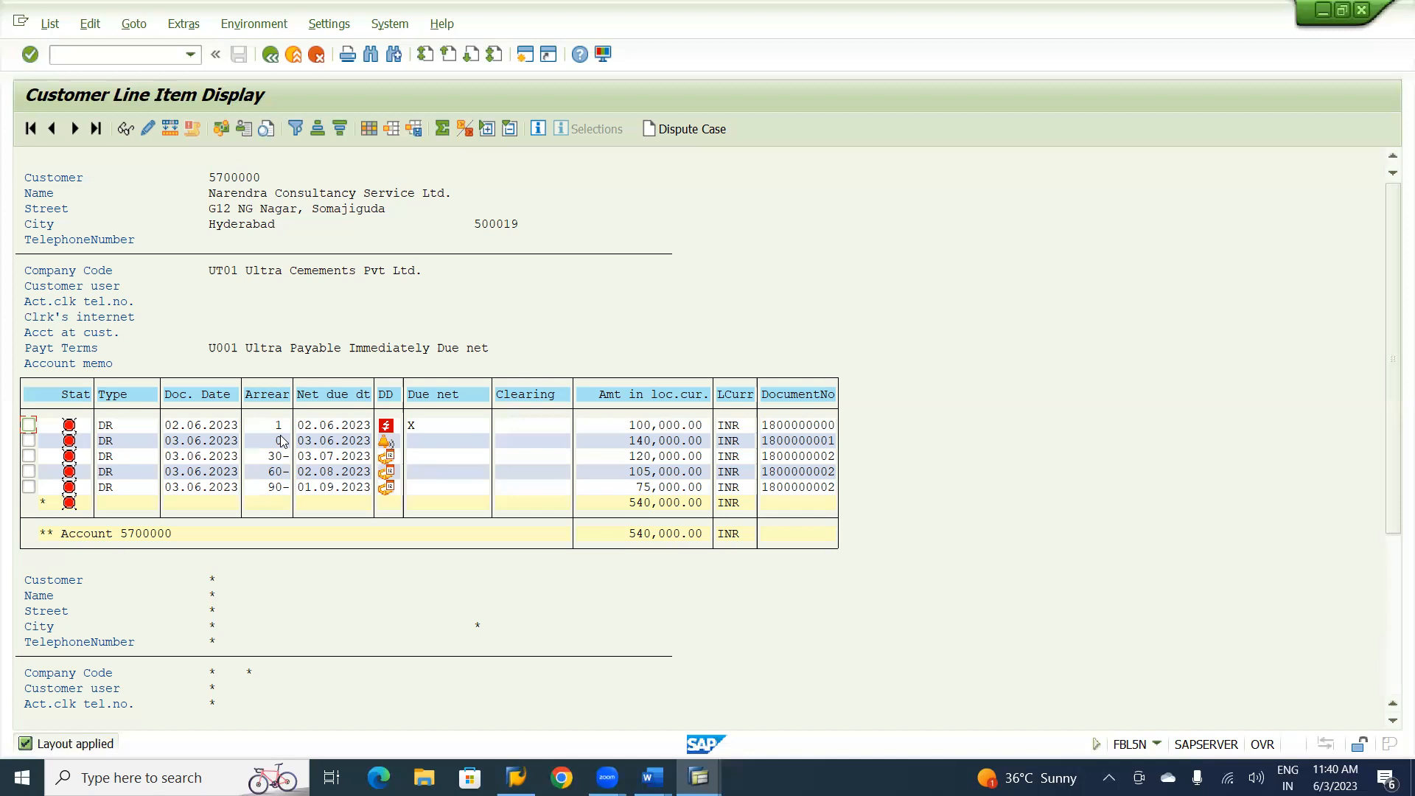
key("alt+Tab")
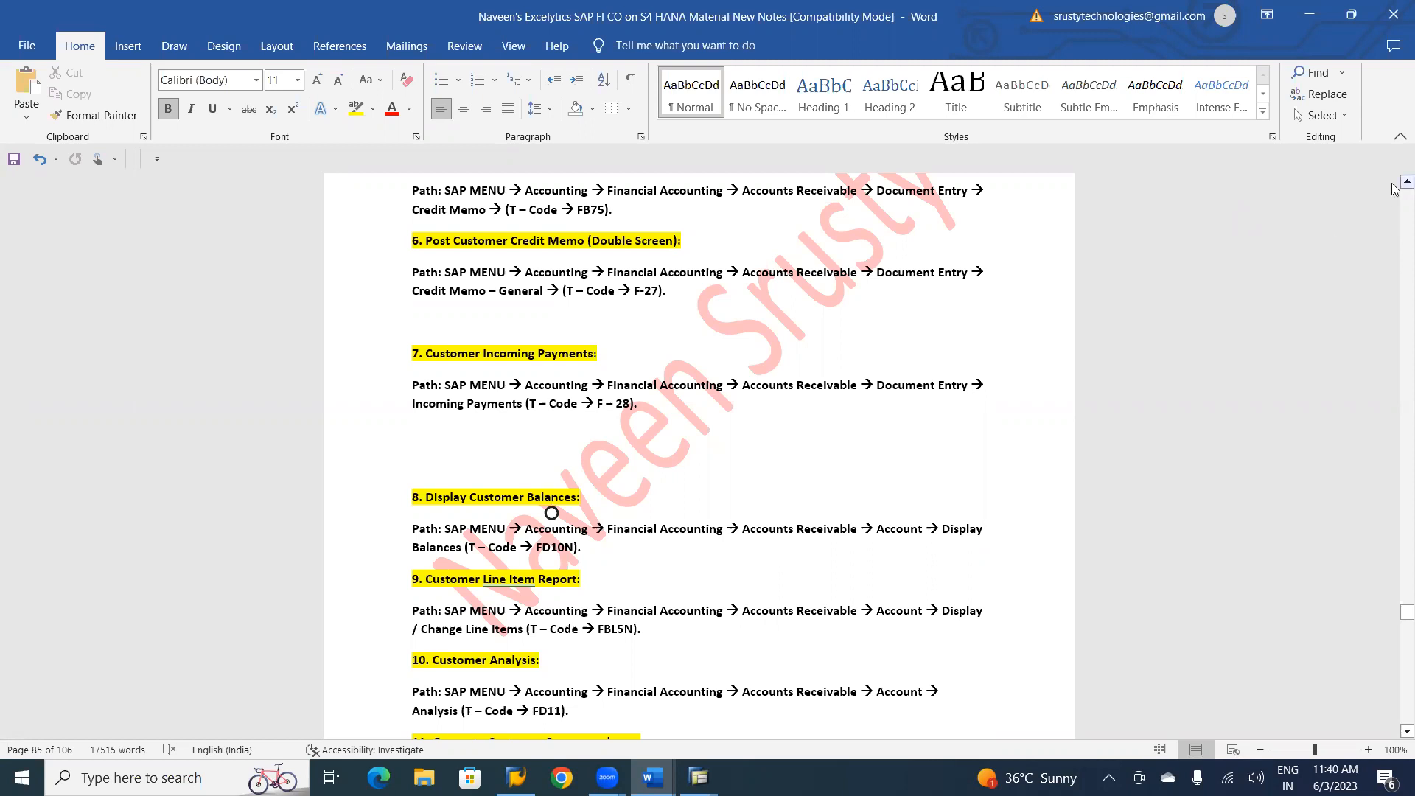
scroll(1394, 185, "up", 2)
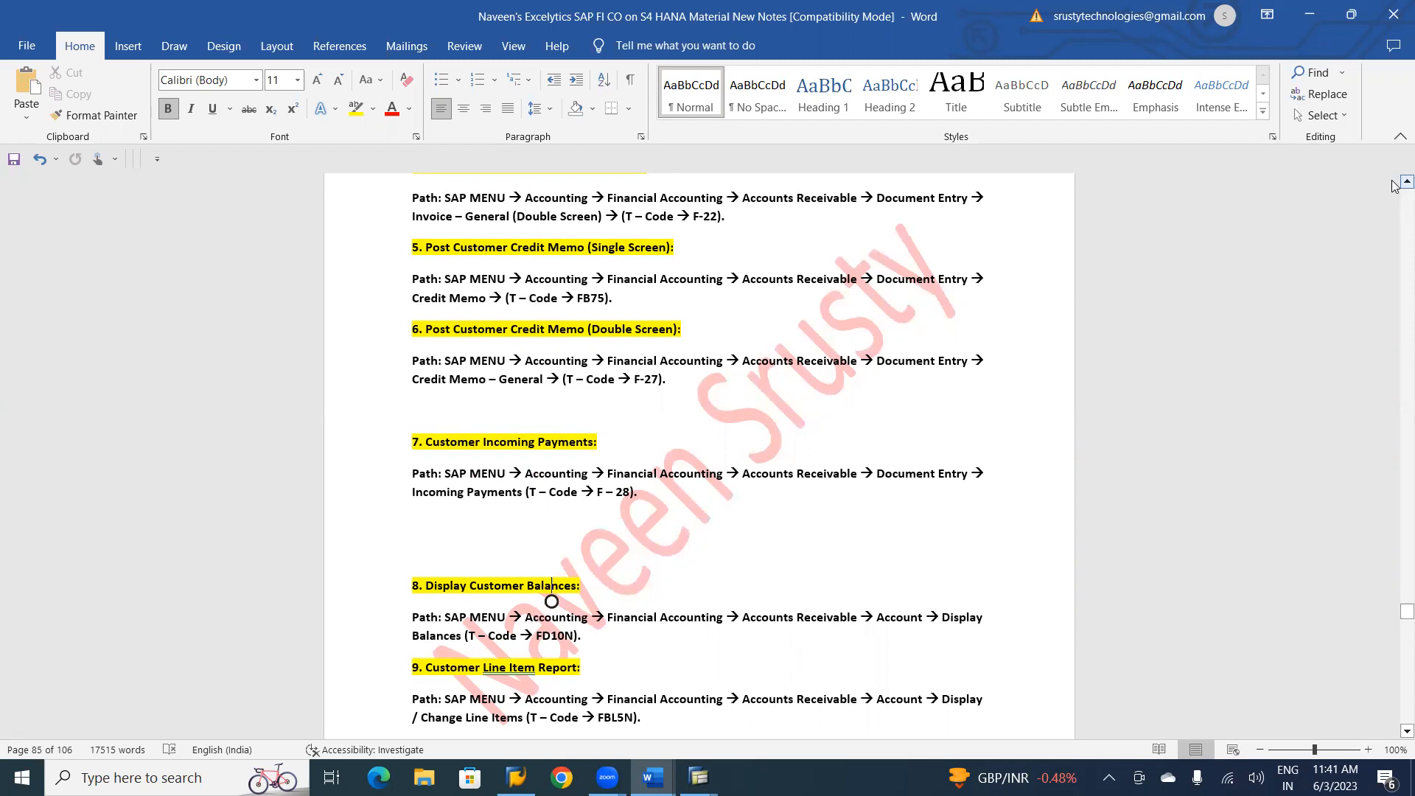
key("alt+Tab")
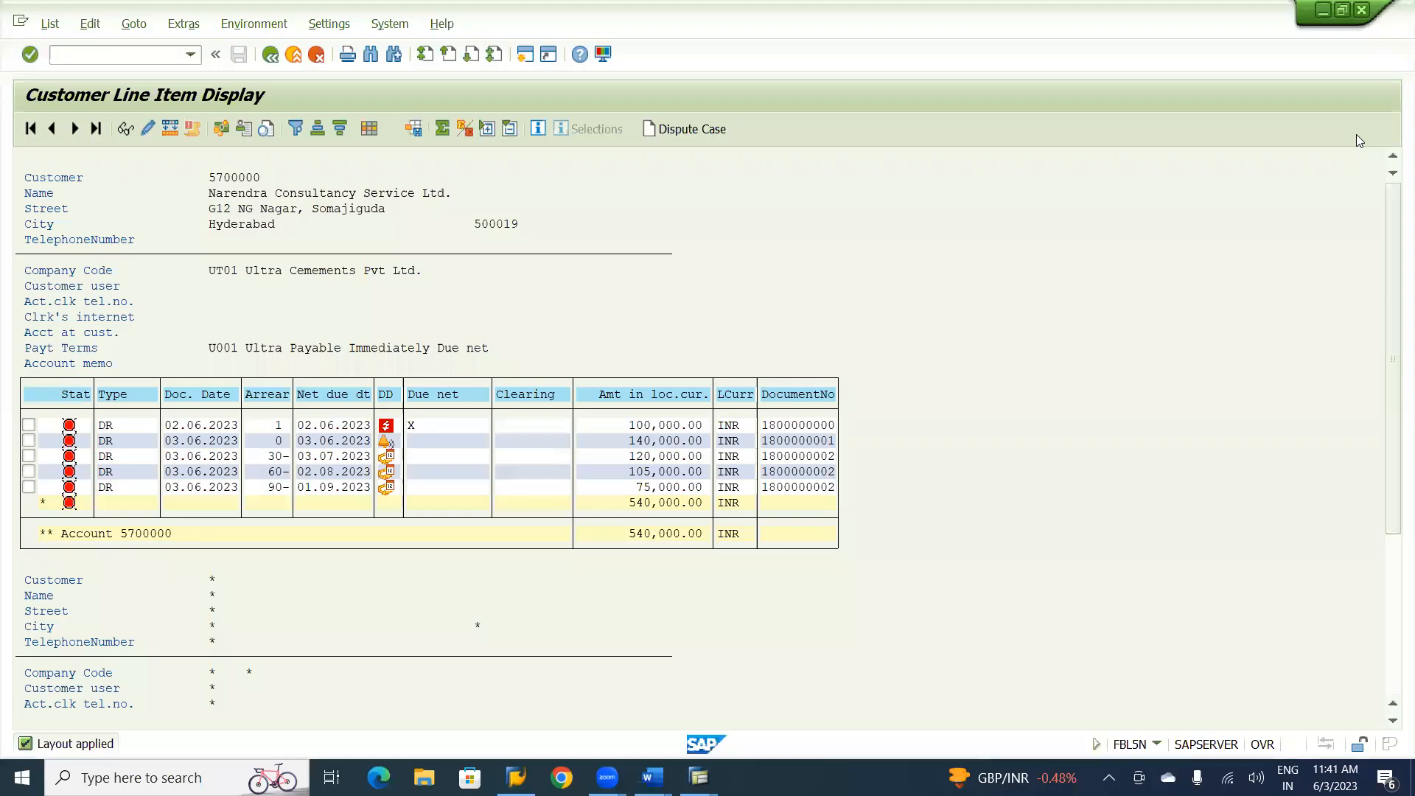
Leave the customer line item report and locate FB75 - Credit Memo under Accounts Receivable > Document Entry, with the Account folder collapsed.
left_click(300, 56)
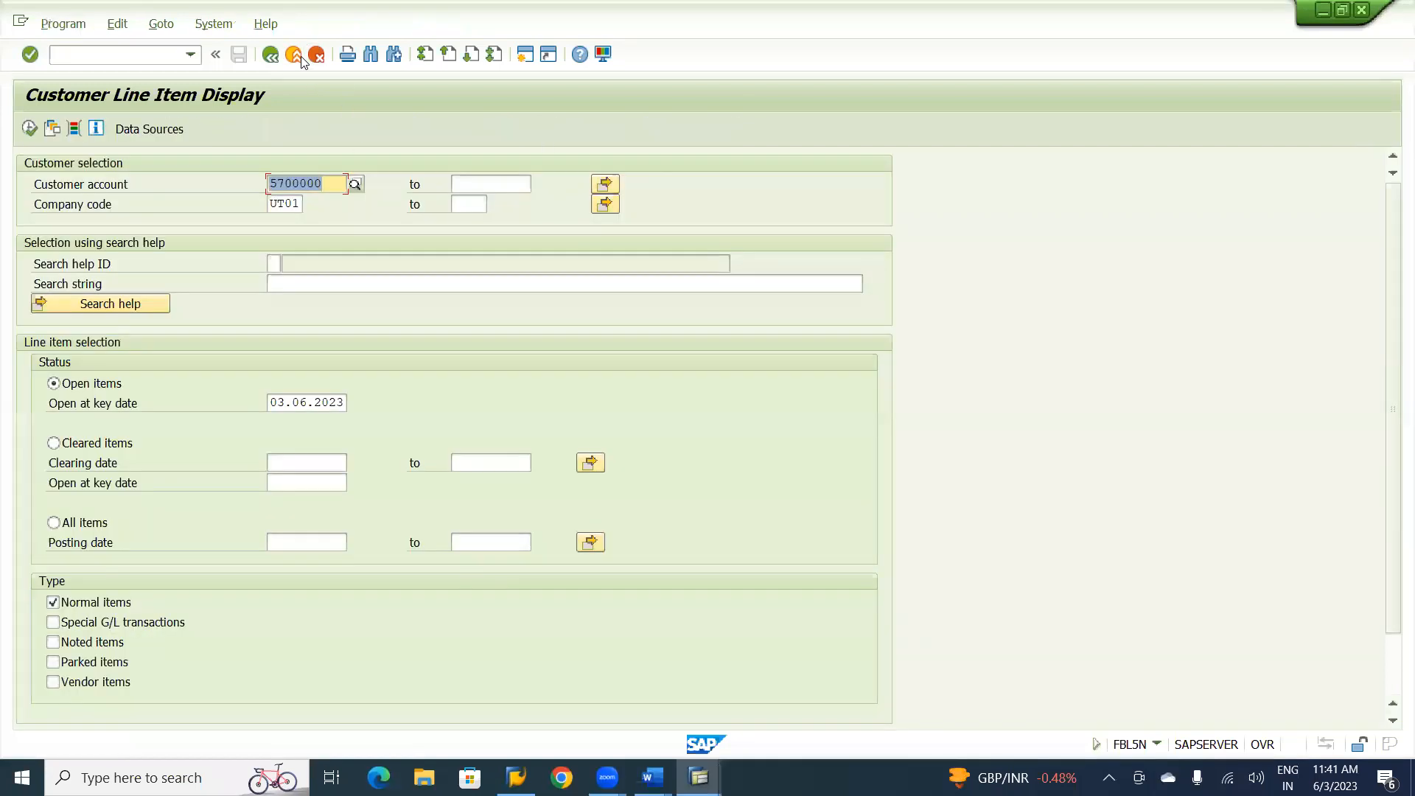
left_click(301, 56)
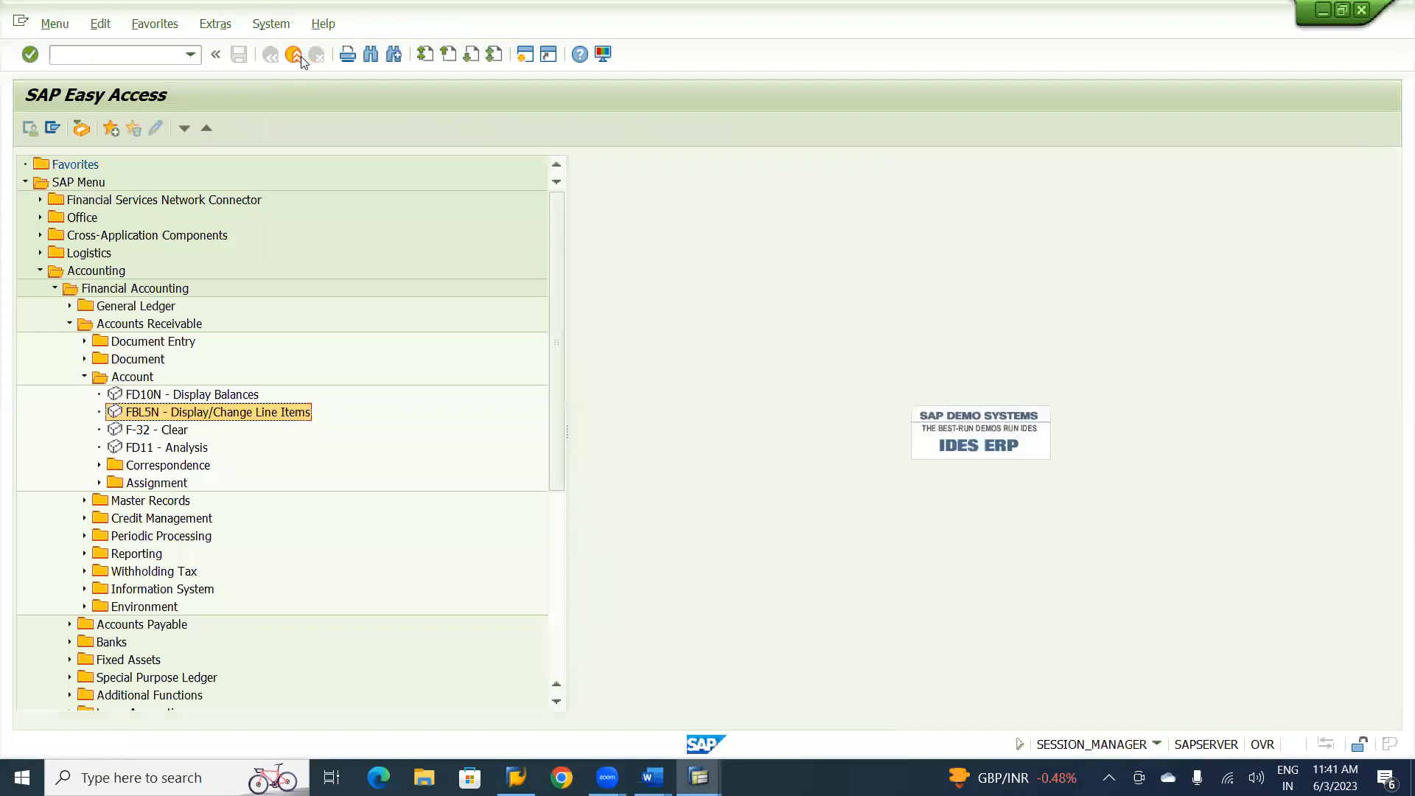
left_click(85, 376)
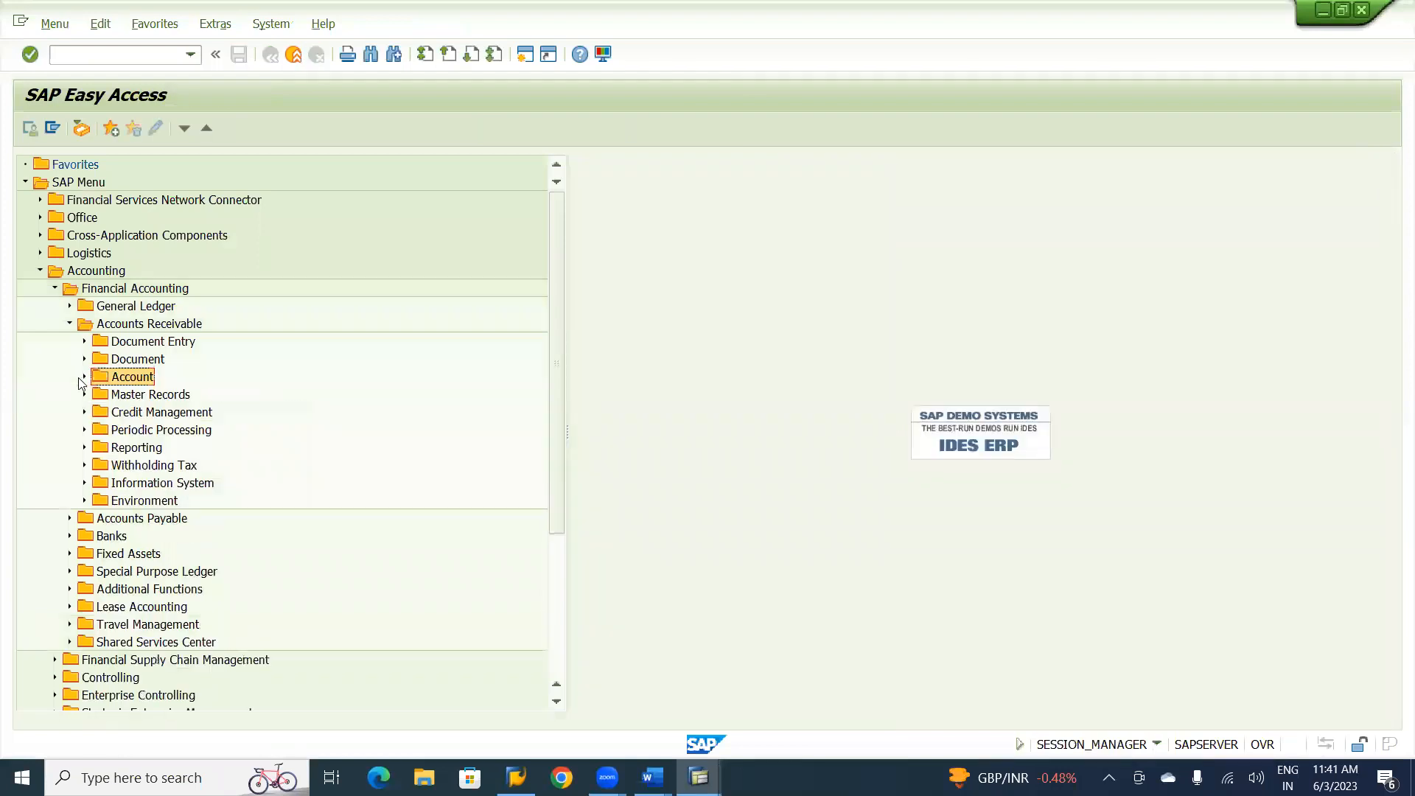
left_click(84, 342)
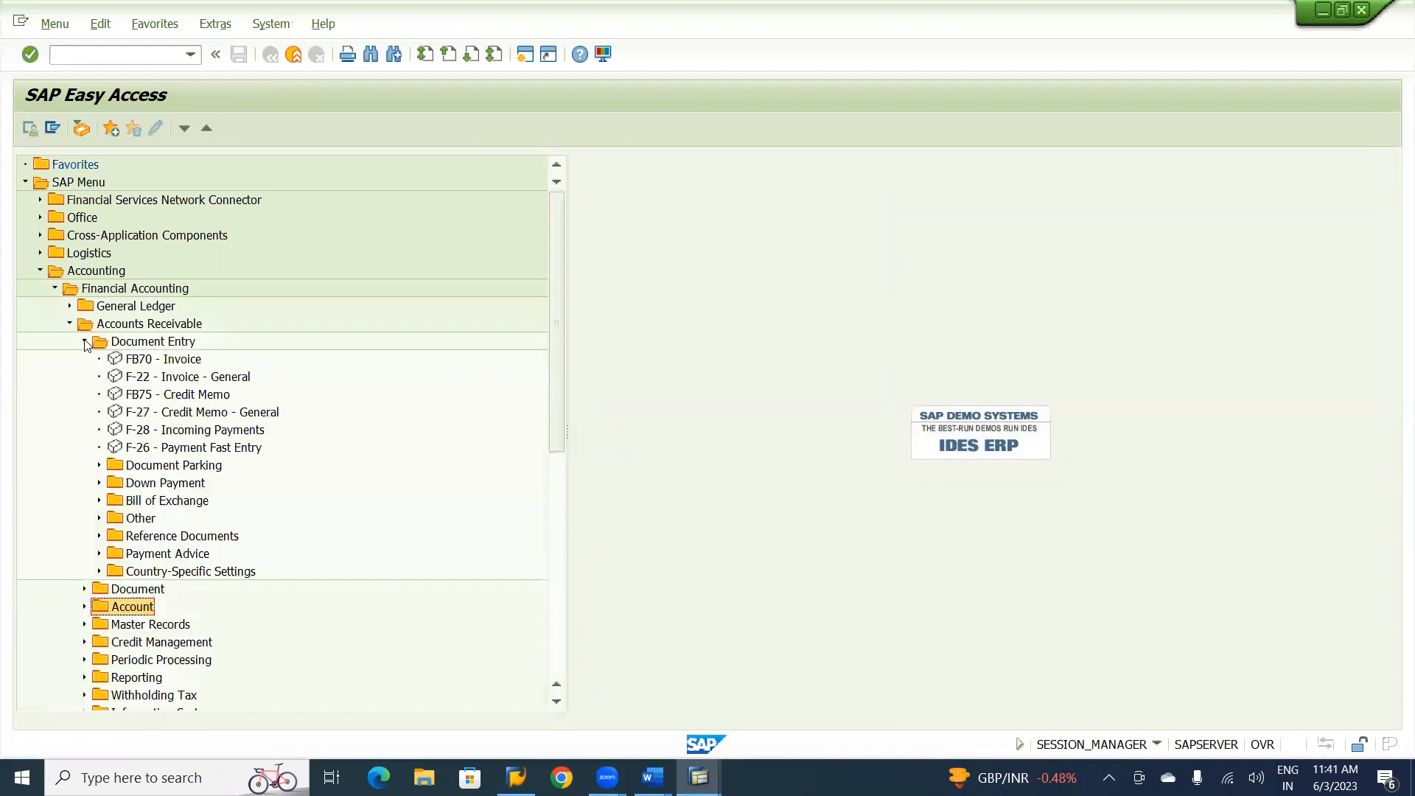
left_click(157, 399)
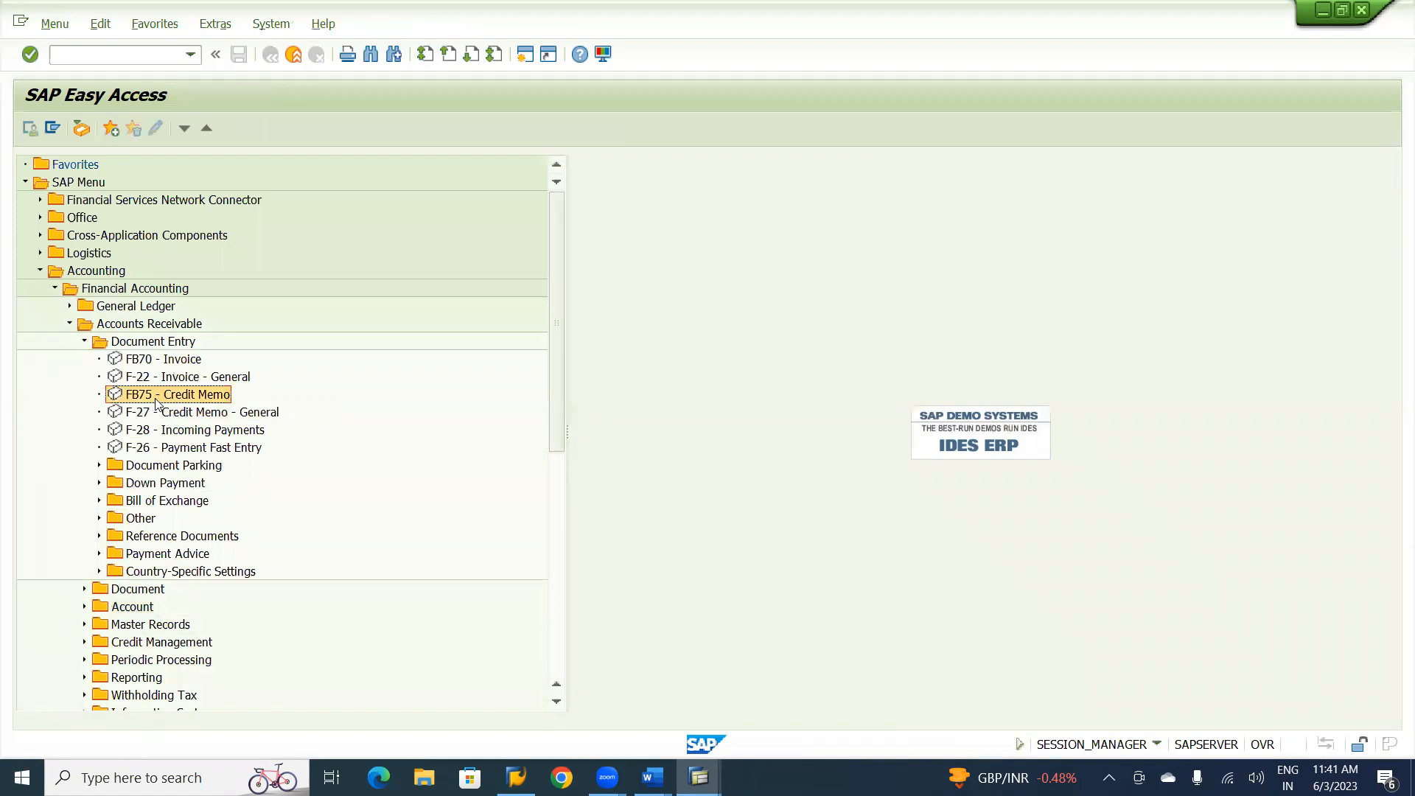
left_click(81, 184)
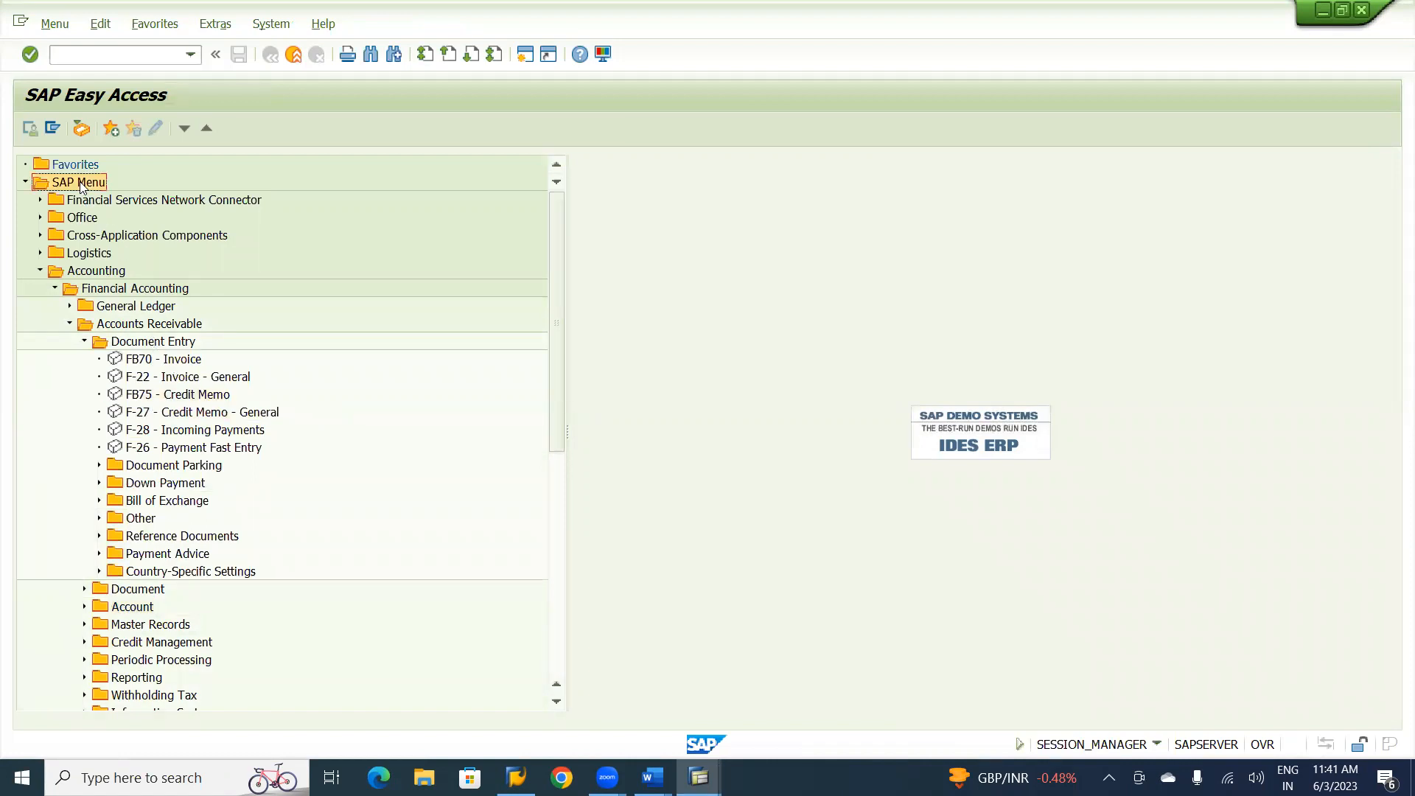
Open the FB75 - Credit Memo transaction under Accounting > Financial Accounting > Accounts Receivable > Document Entry.
left_click(102, 272)
left_click(103, 292)
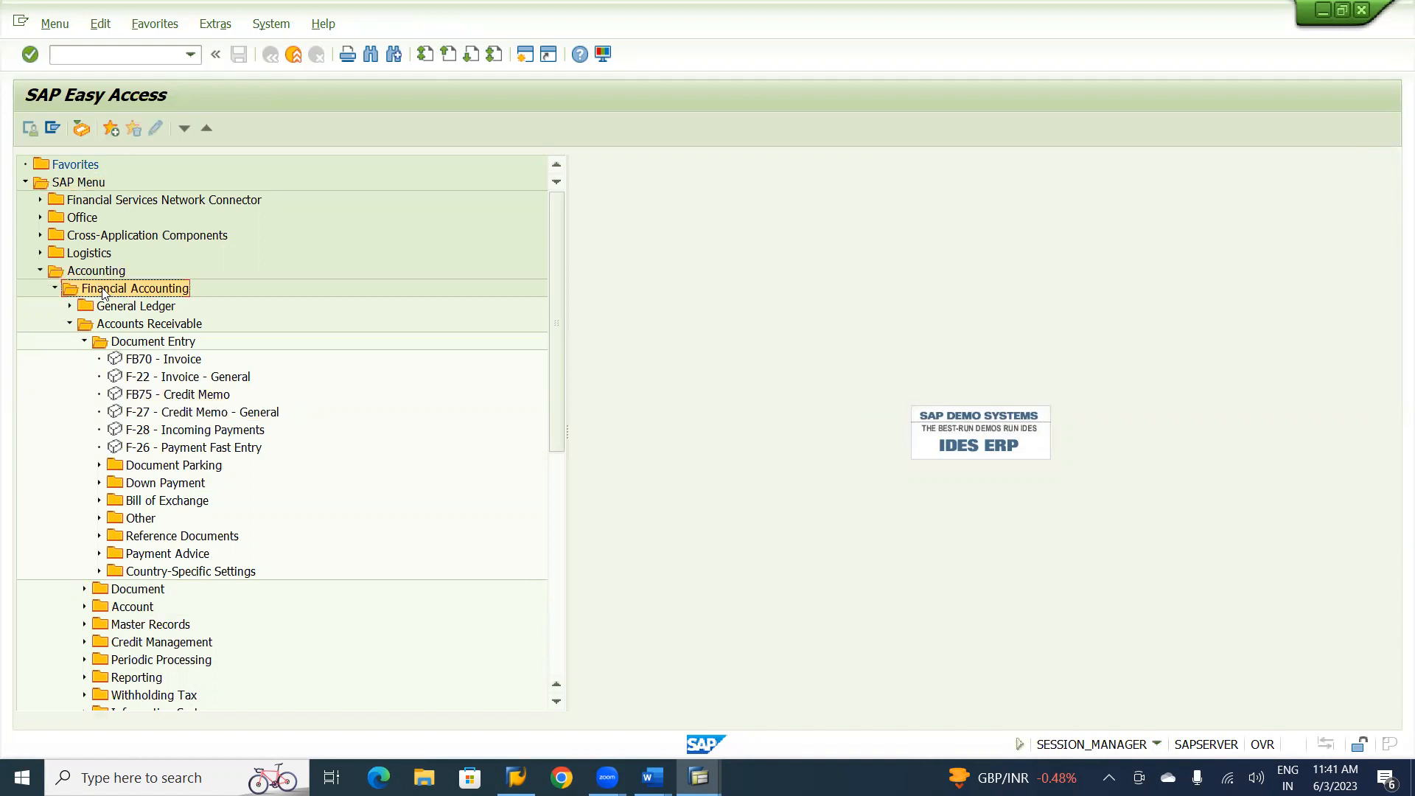
left_click(114, 327)
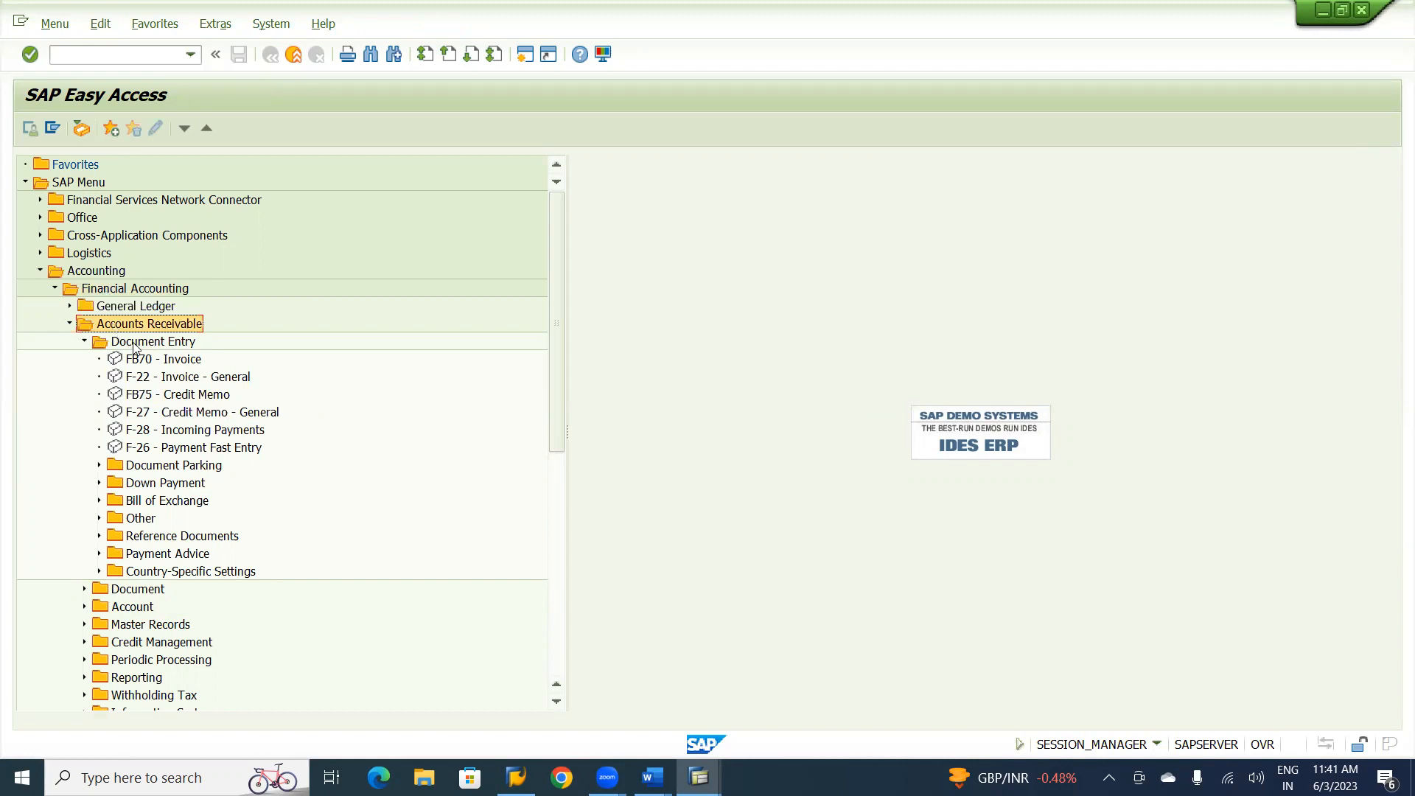
left_click(134, 347)
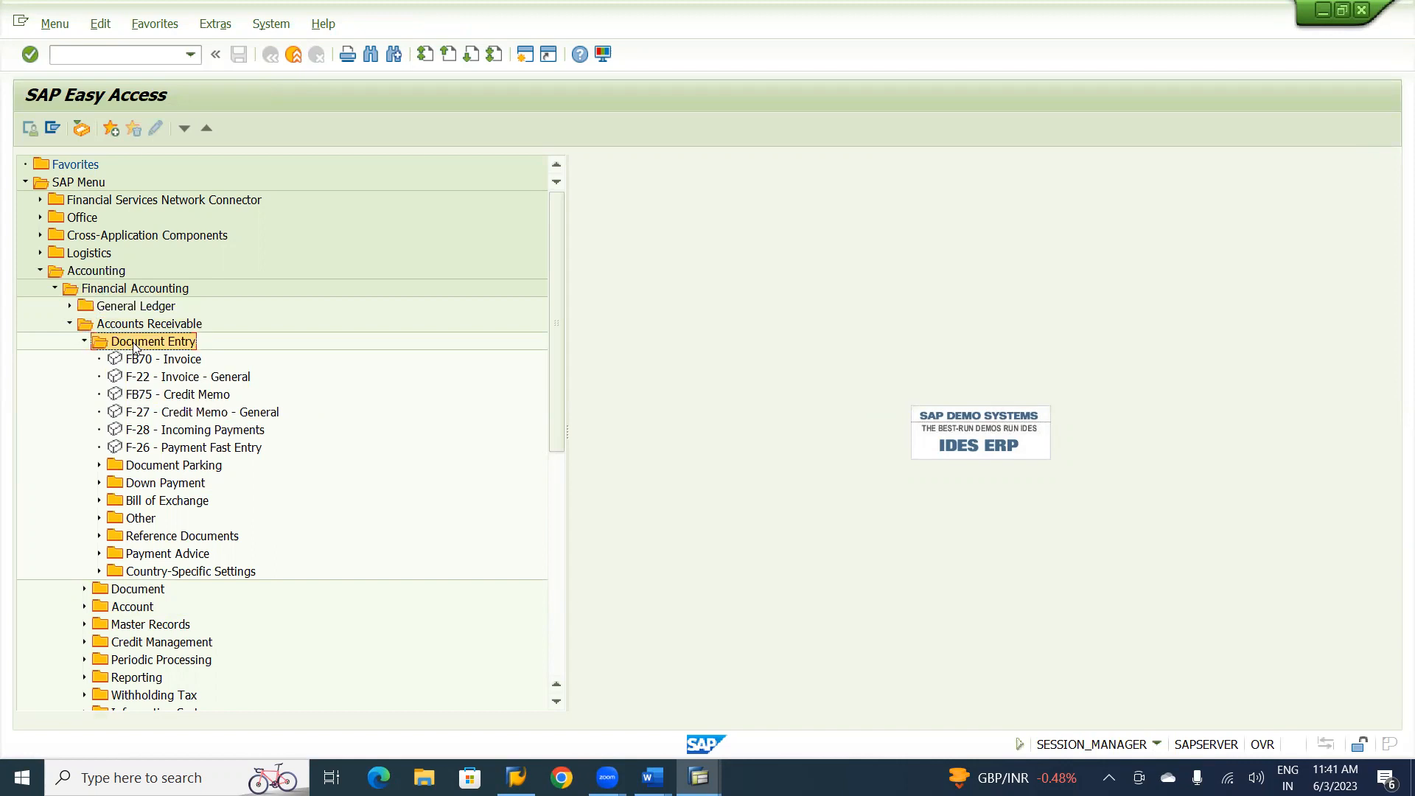
left_click(156, 401)
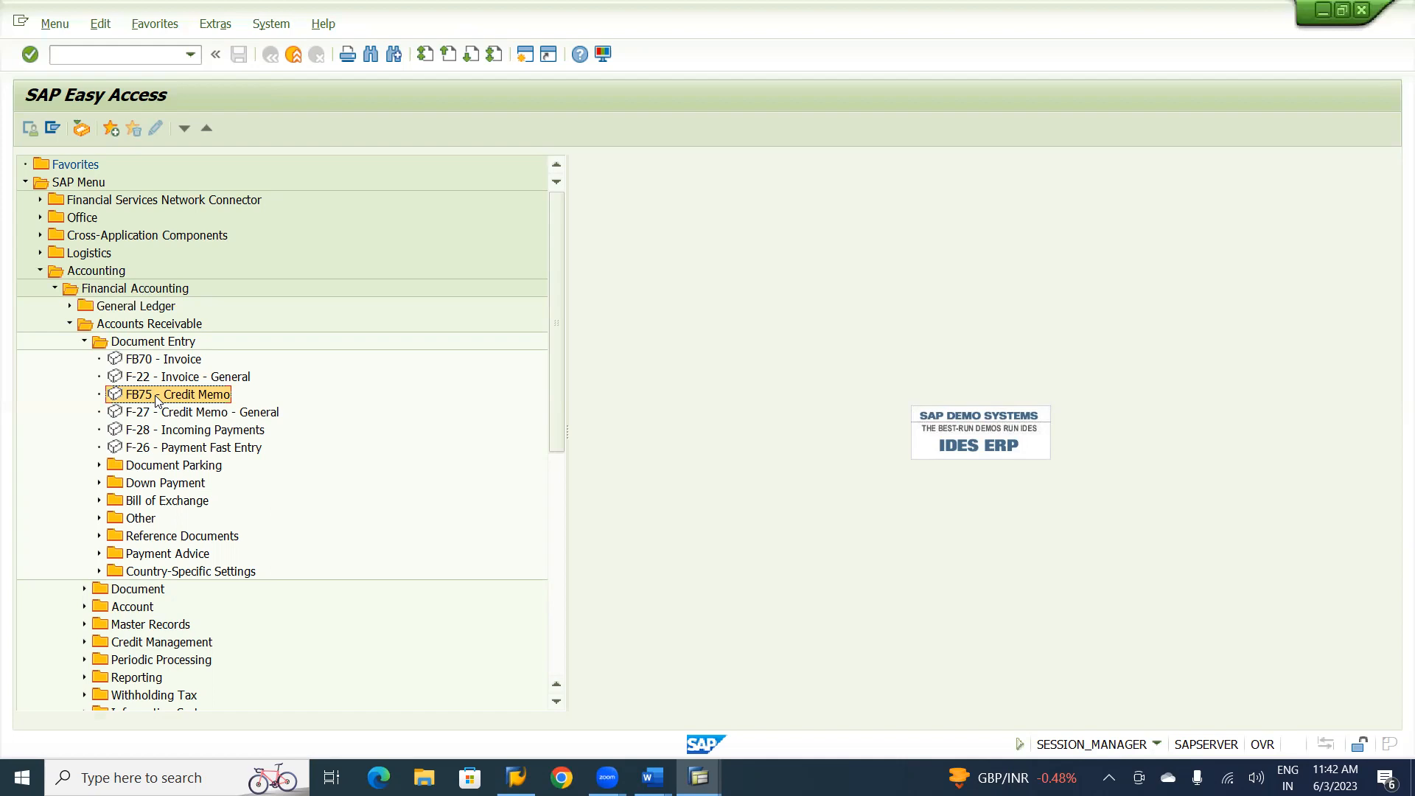
double_click(156, 395)
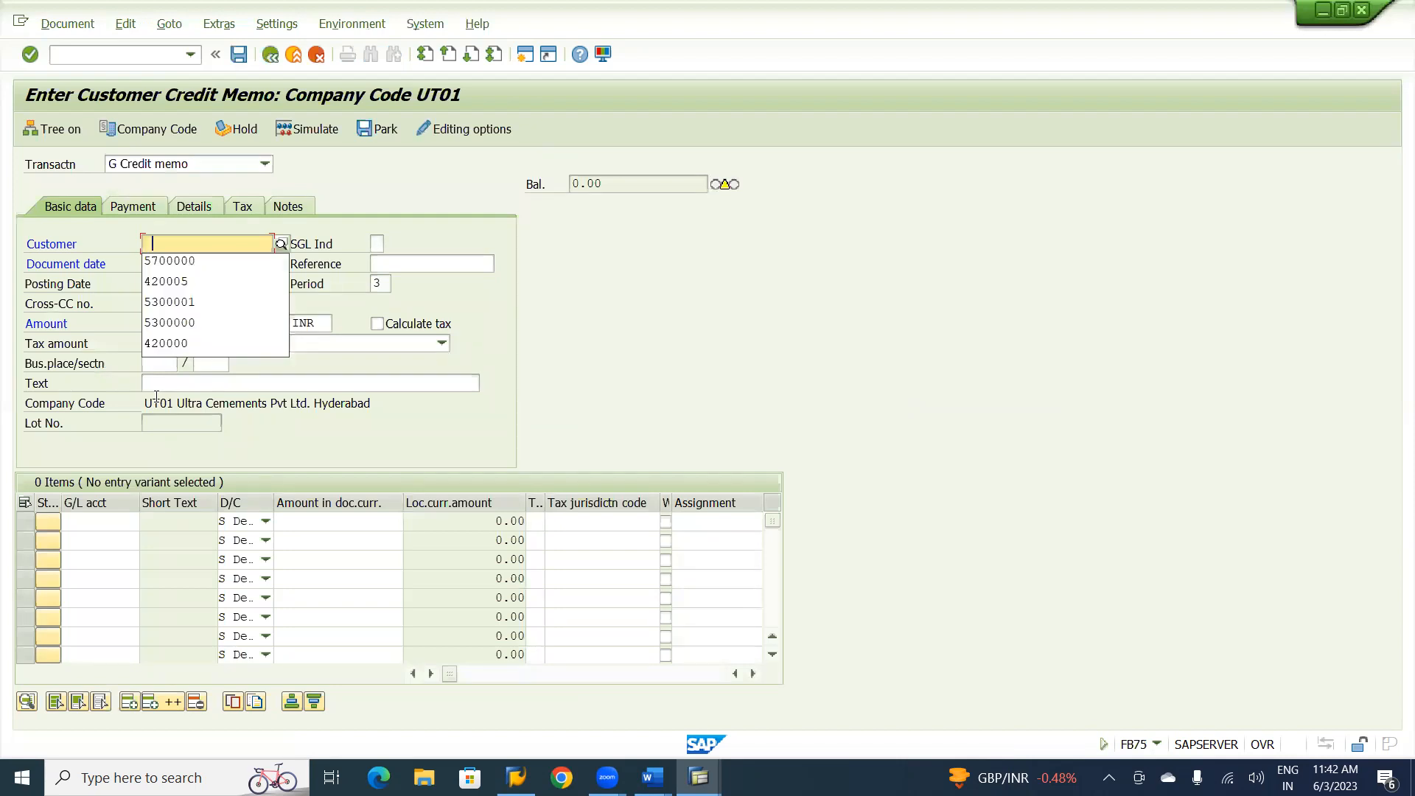
Fill in the credit memo's customer number from the suggested entries, document date 03.06.2023 and reference AR-02.
left_click(174, 262)
left_click(171, 269)
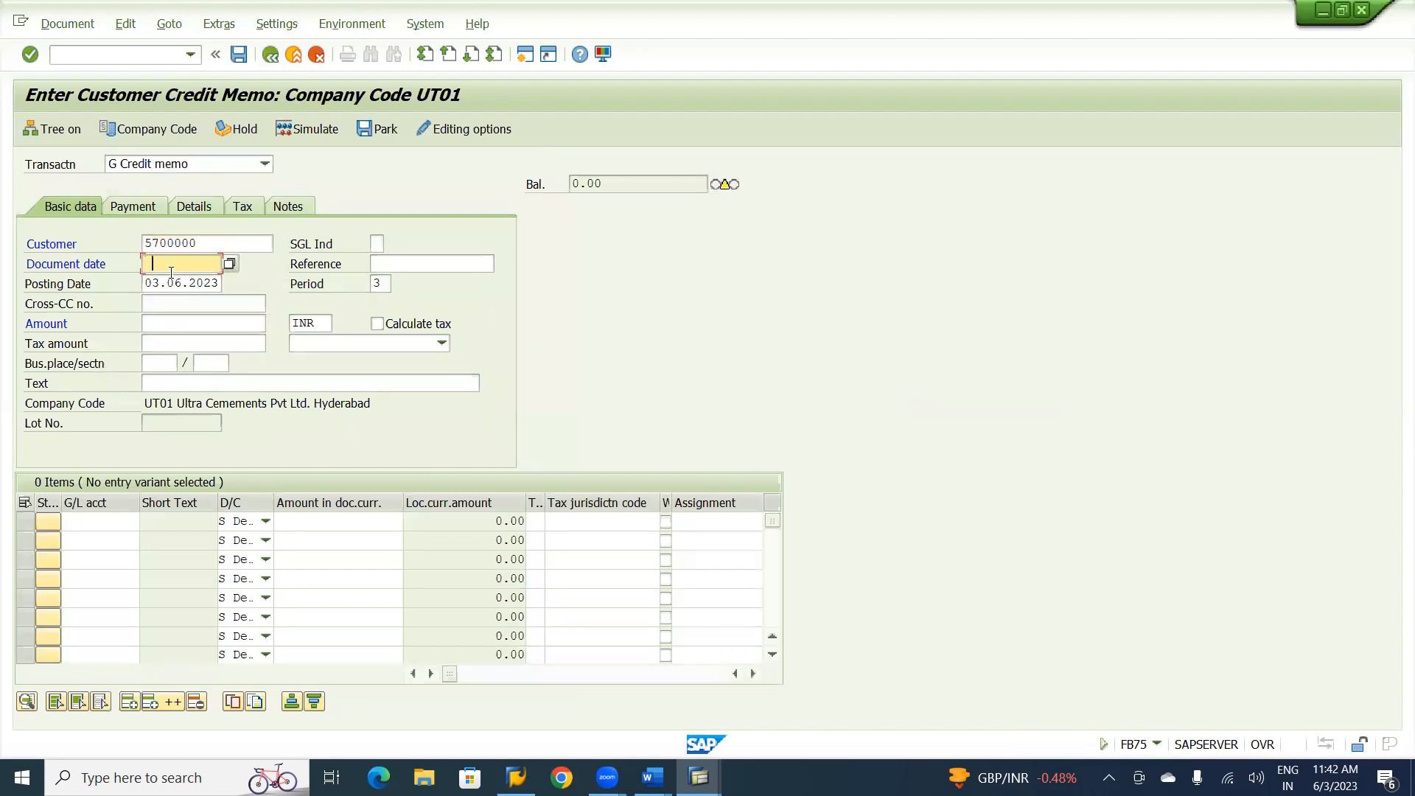
left_click(168, 281)
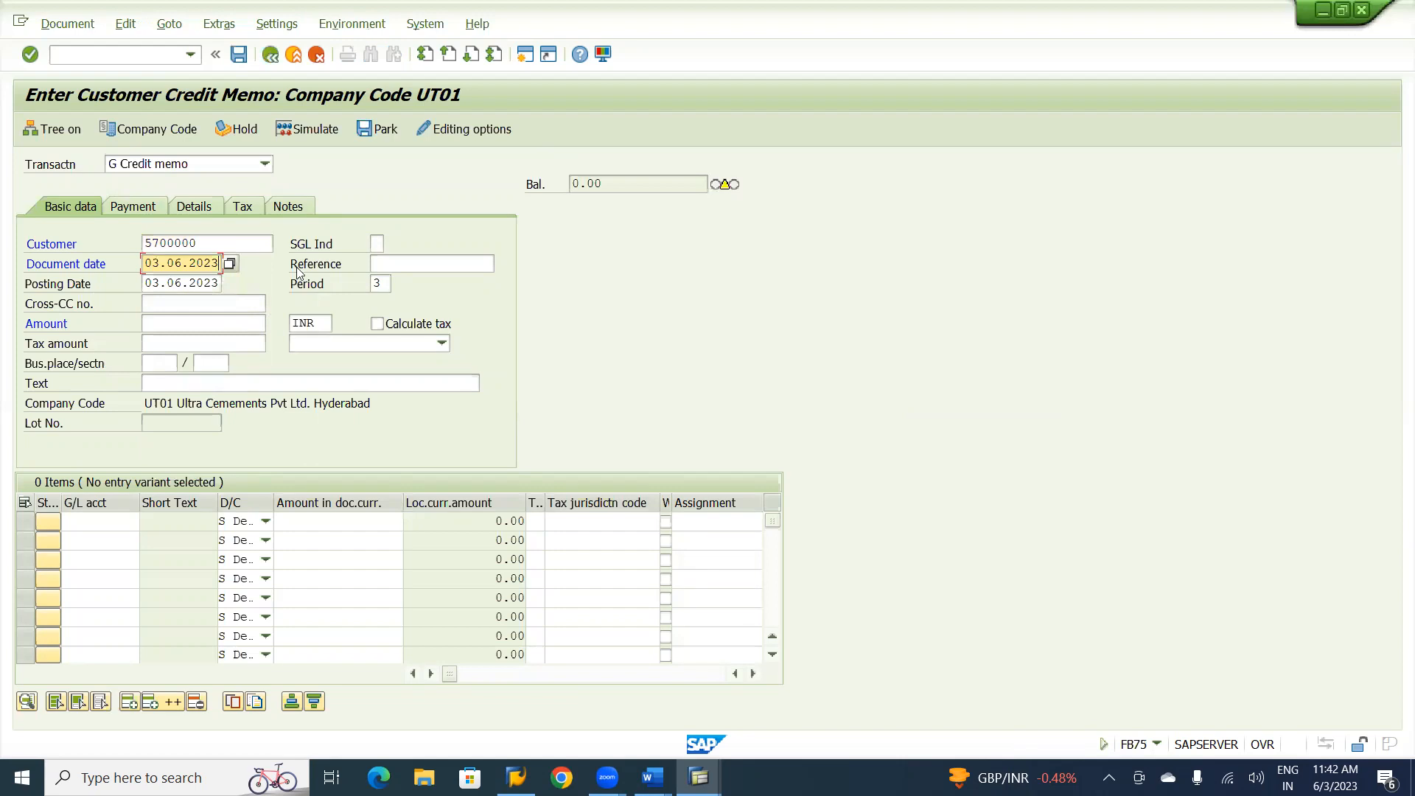
left_click(391, 262)
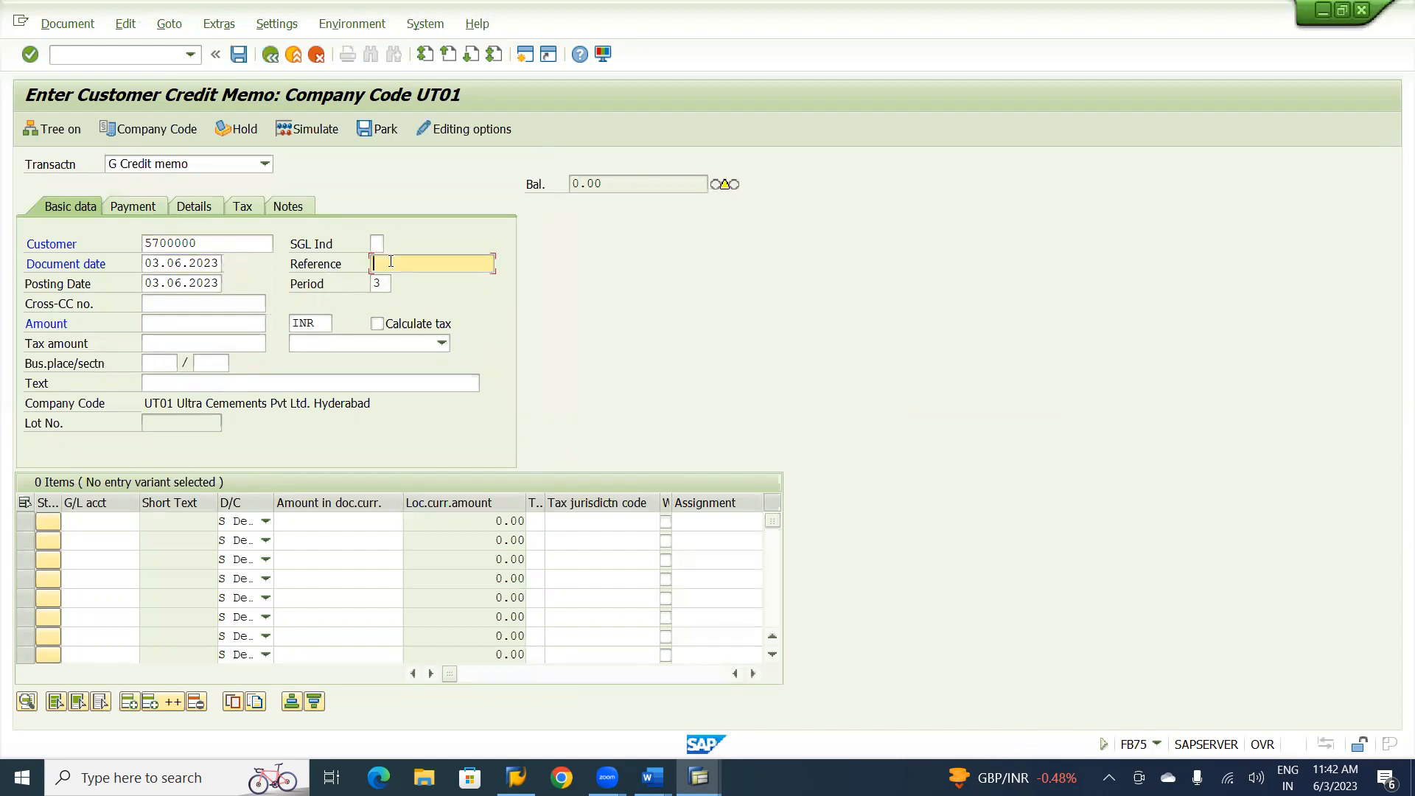
type("A")
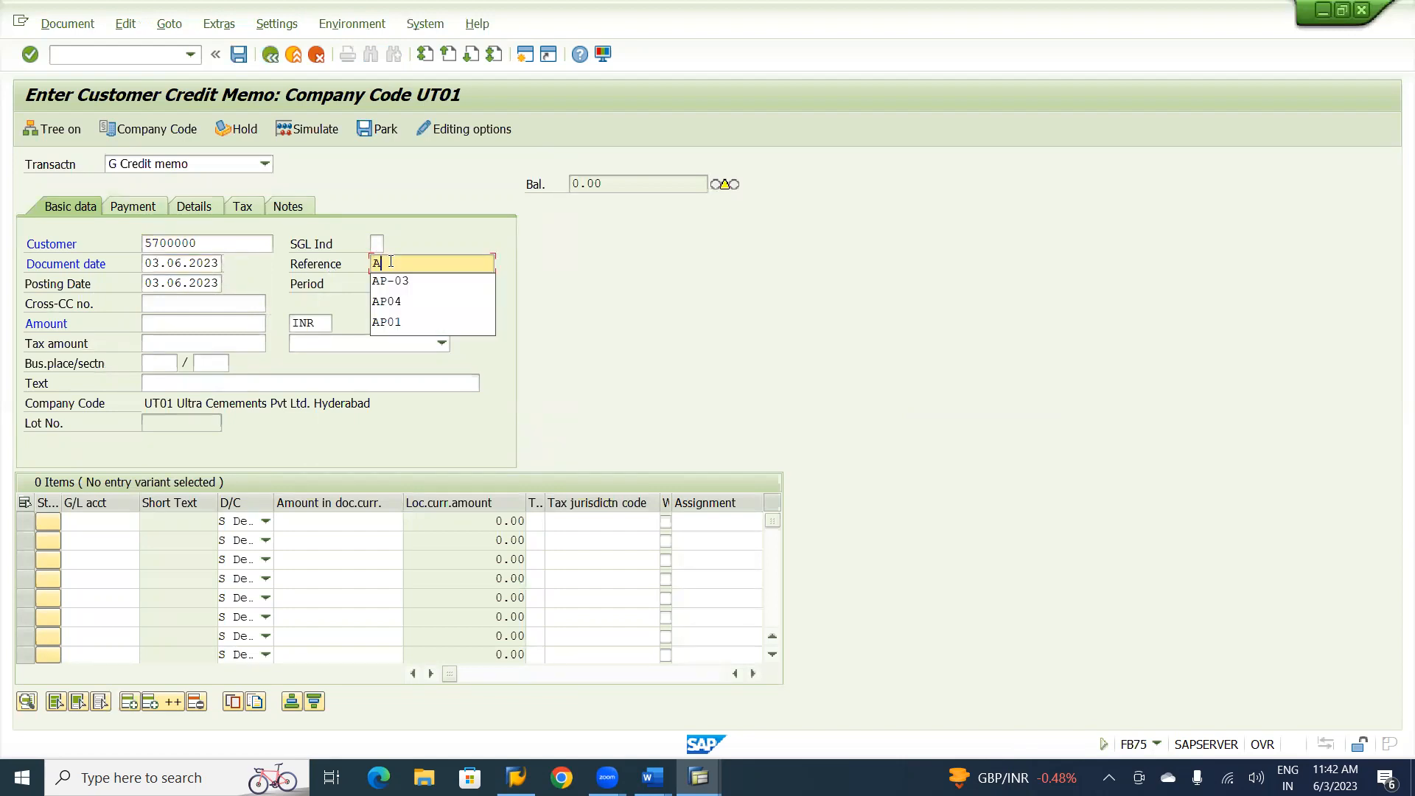
type("R-02")
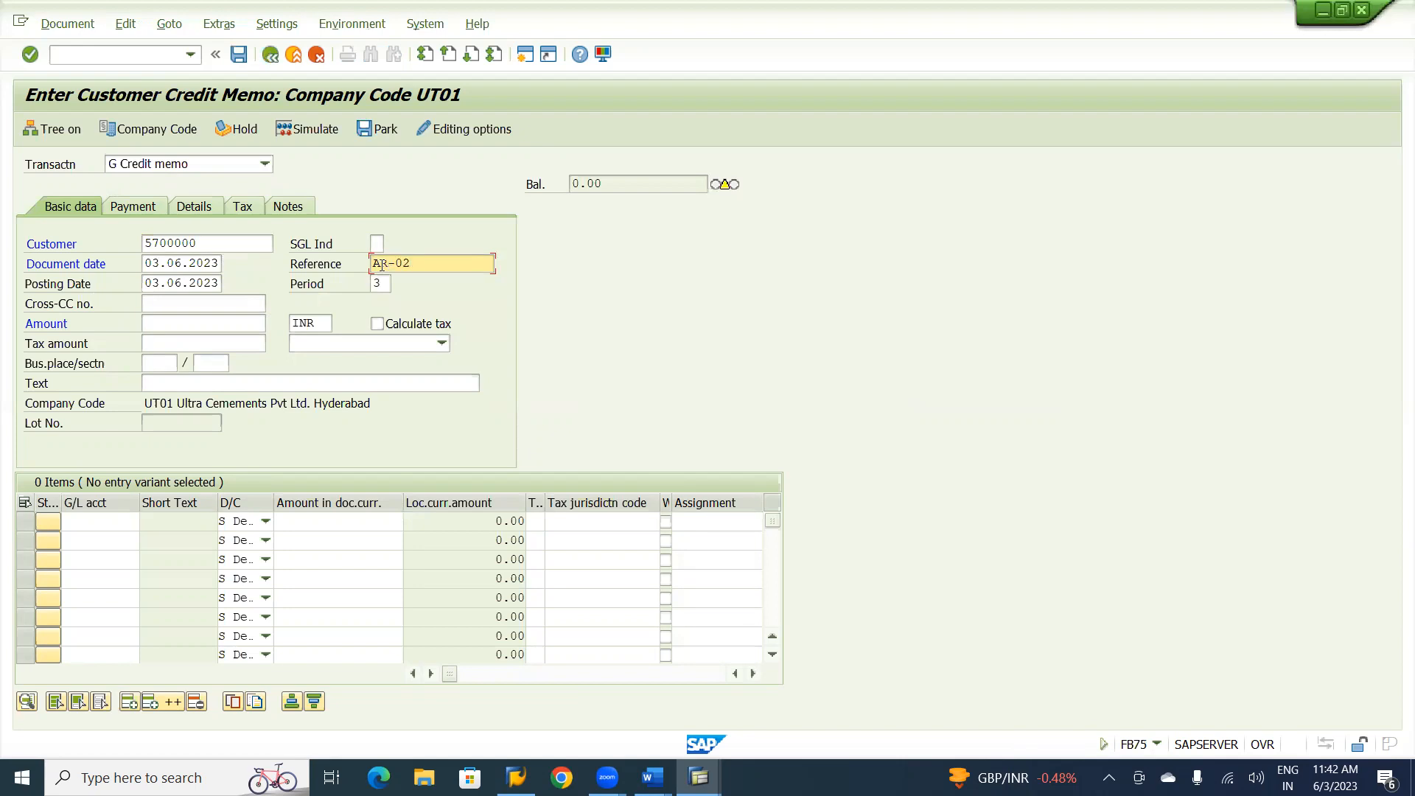
left_click(196, 321)
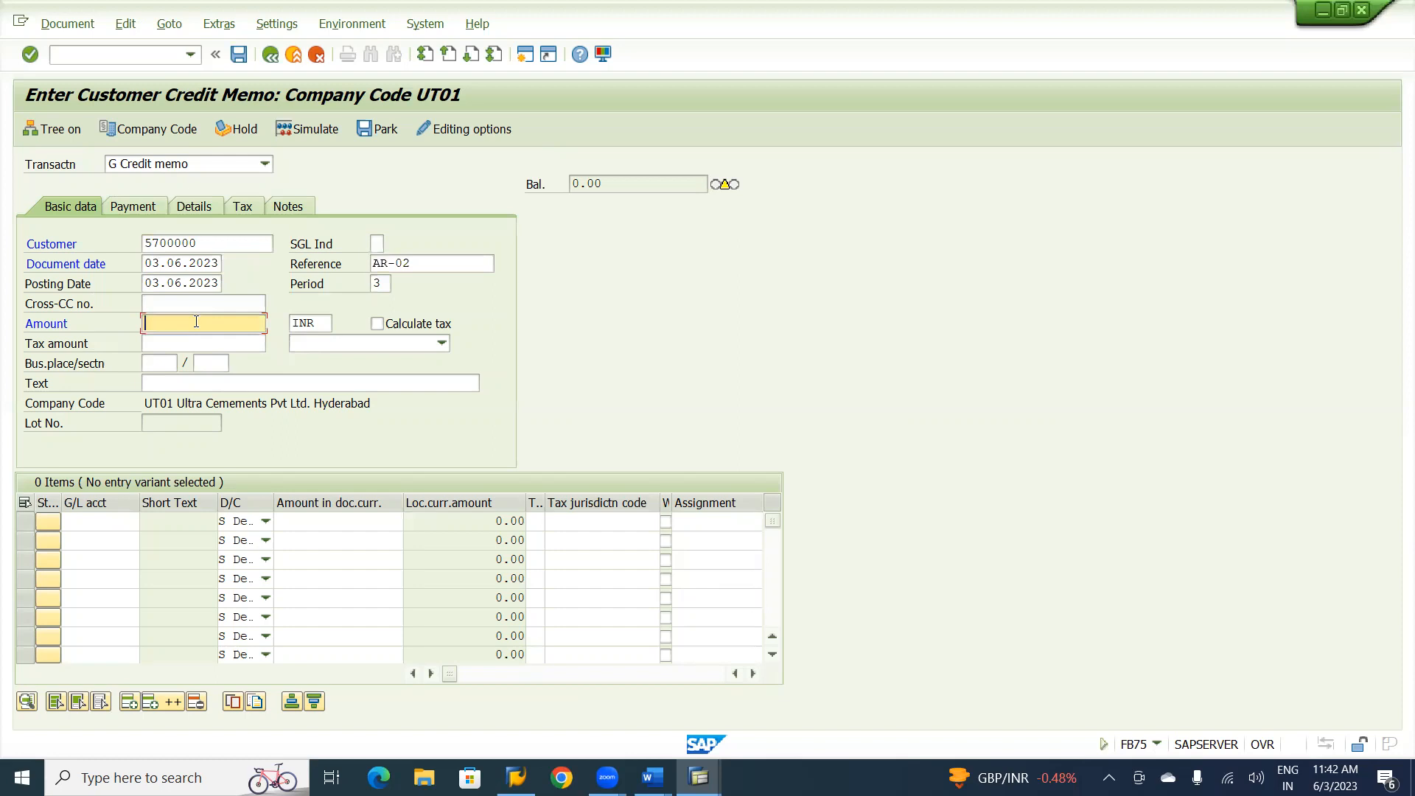
Assign G/L account 320200 to the first two line items of the credit memo.
left_click(81, 524)
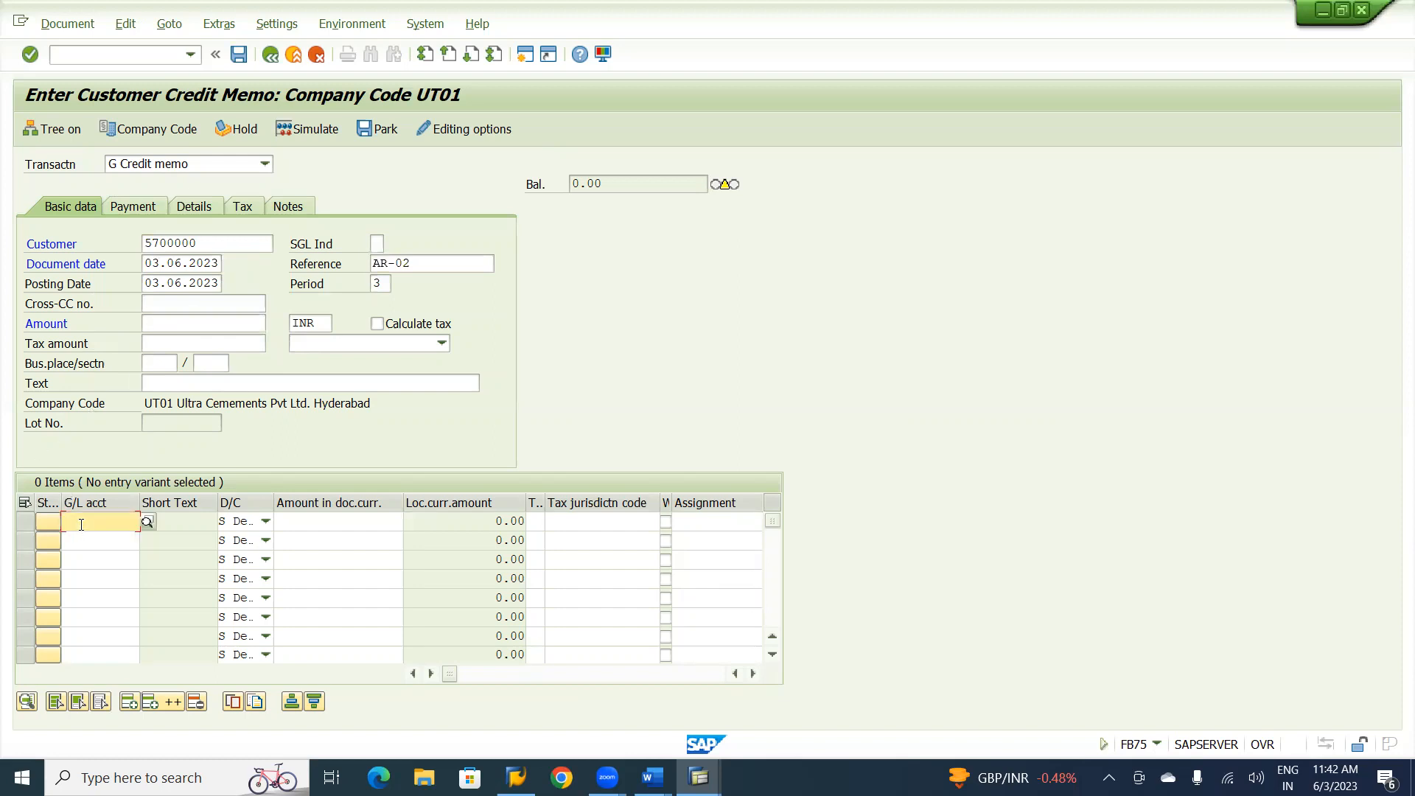
type("320200")
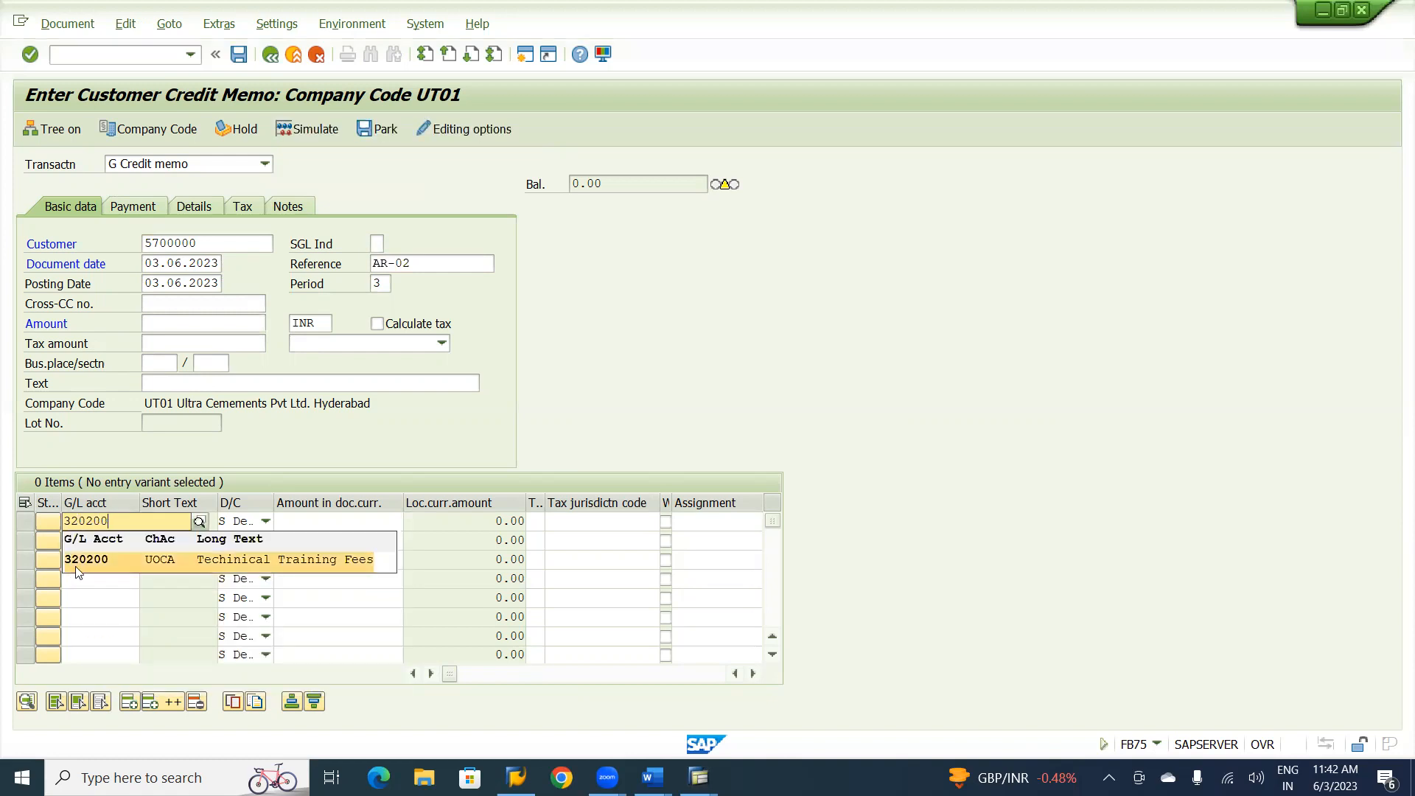
left_click(82, 565)
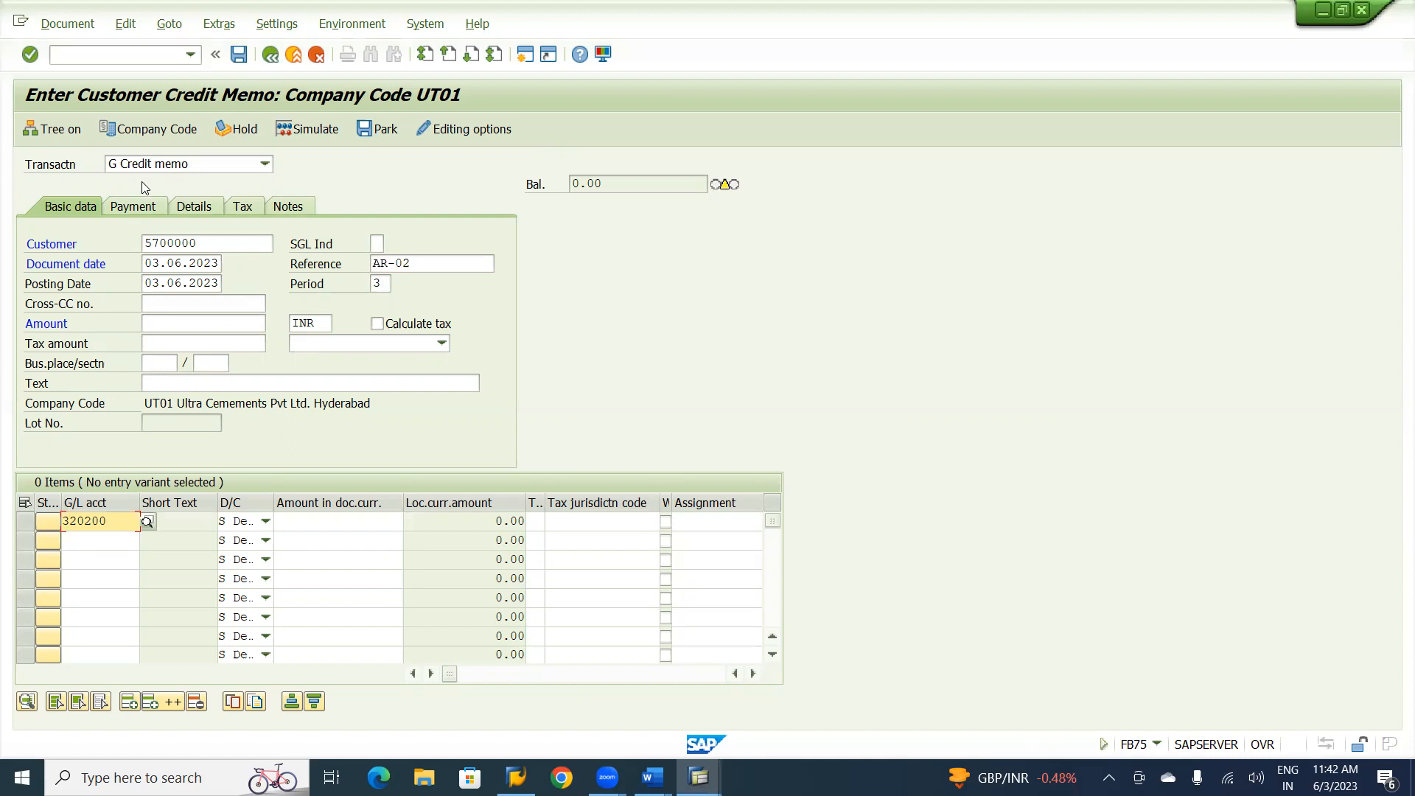
left_click(93, 536)
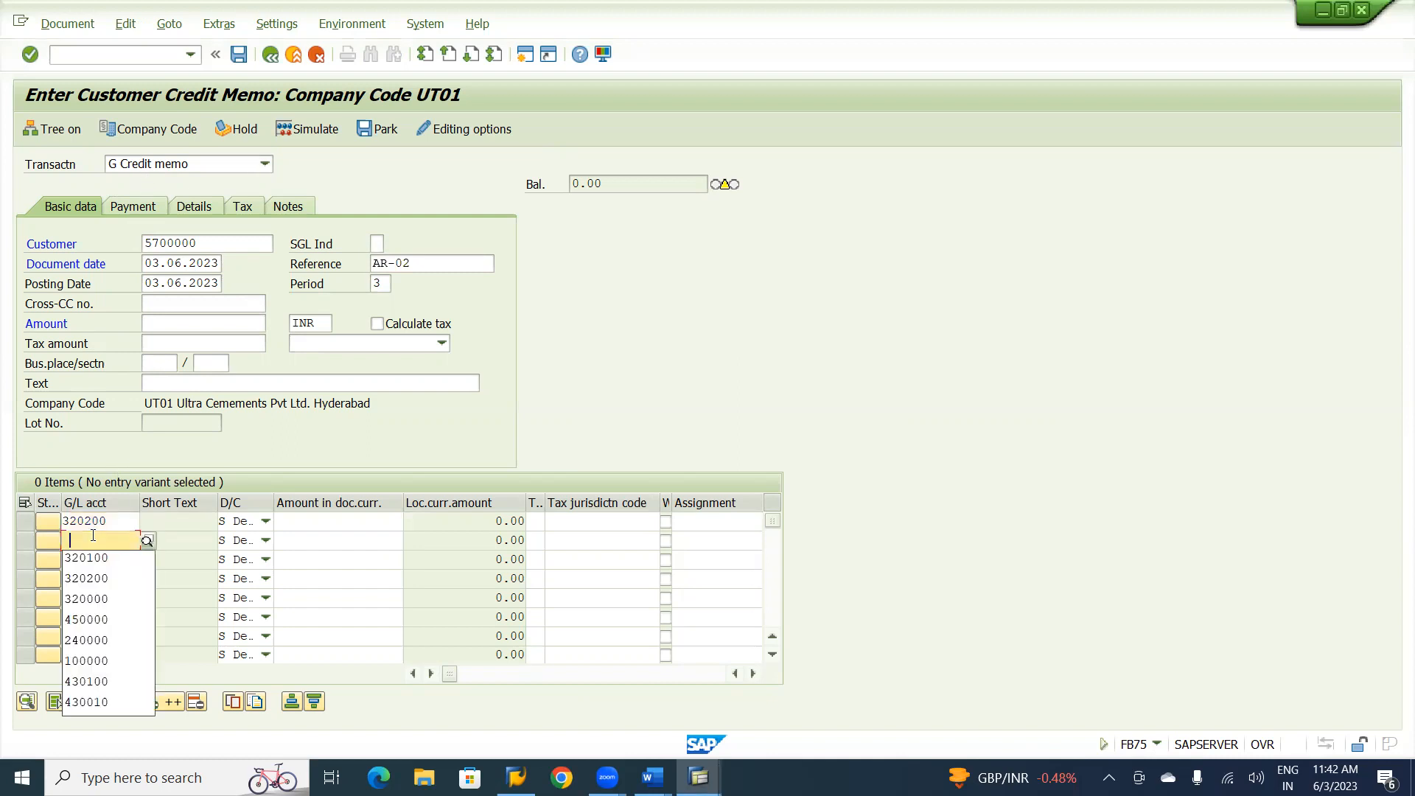
left_click(92, 579)
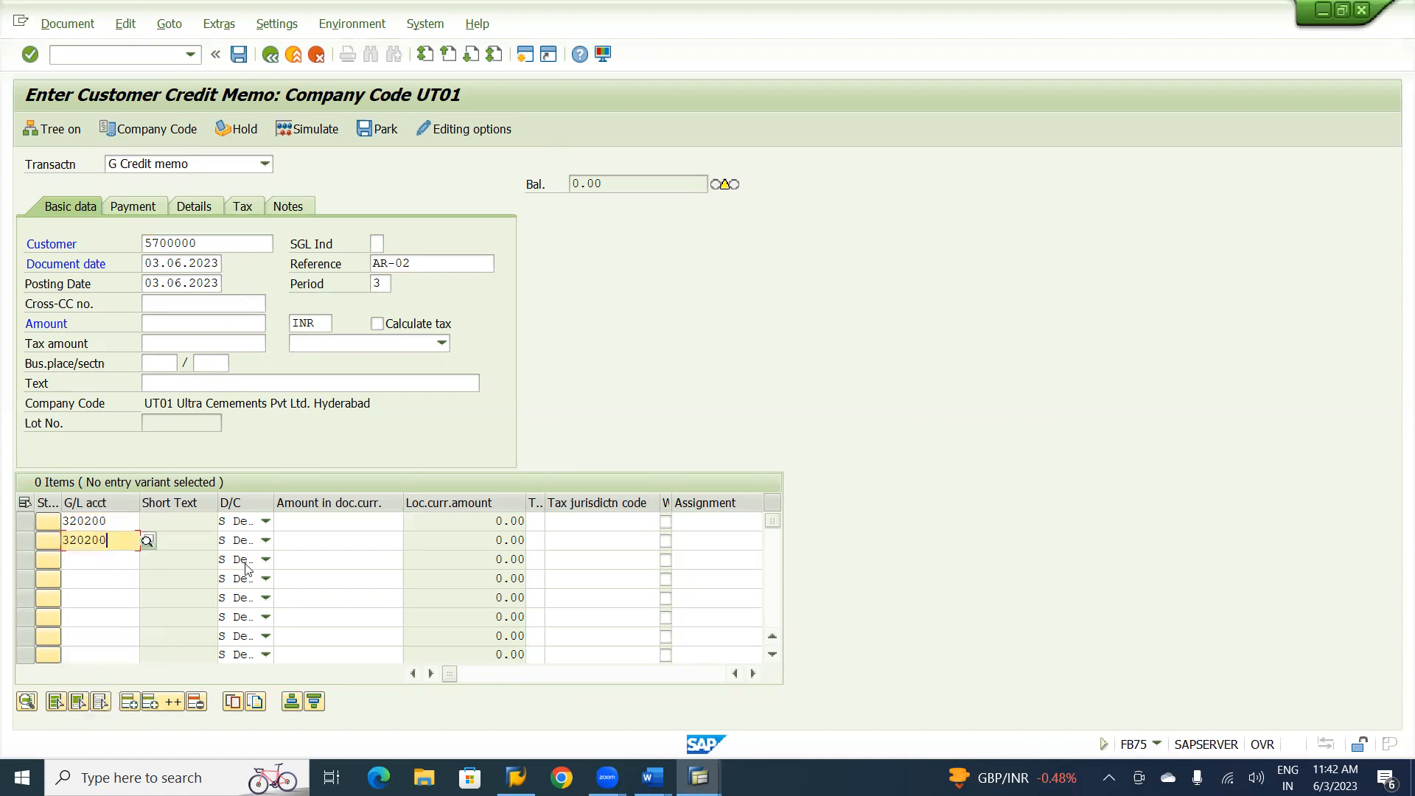
Enter document currency amounts of 4000 for the first line item and 3000 for the second, and validate the entries.
left_click(355, 522)
type("4000")
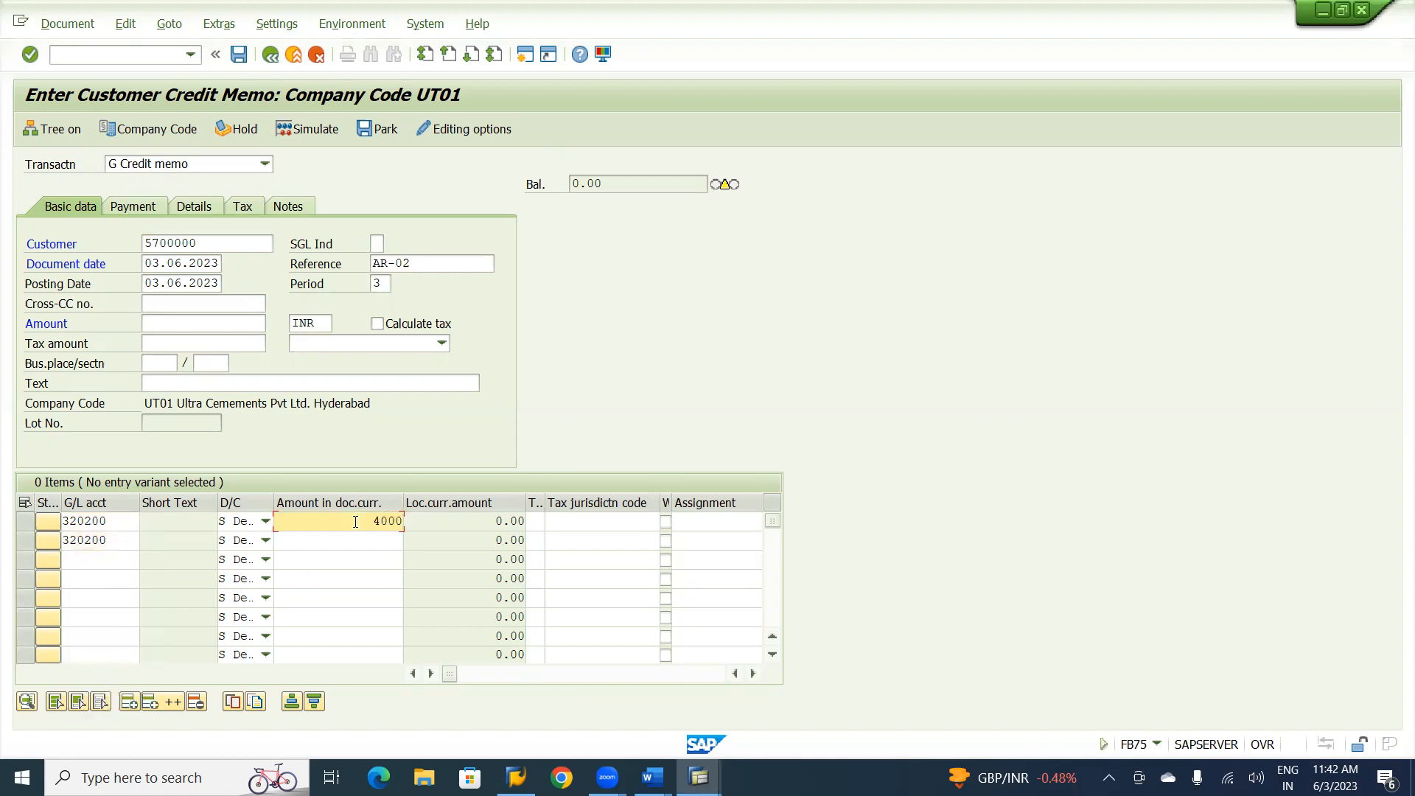
left_click(379, 538)
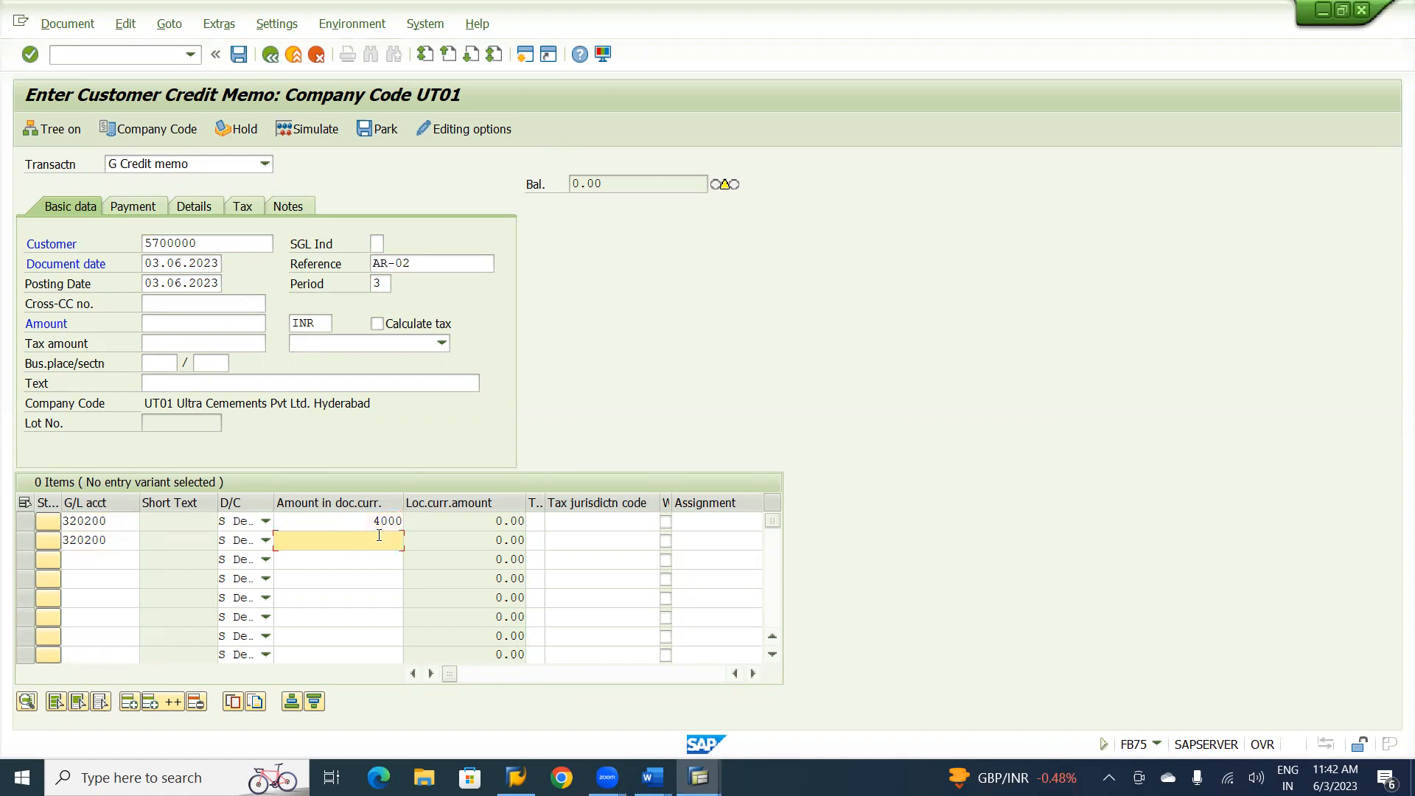
type("3000")
key("Return")
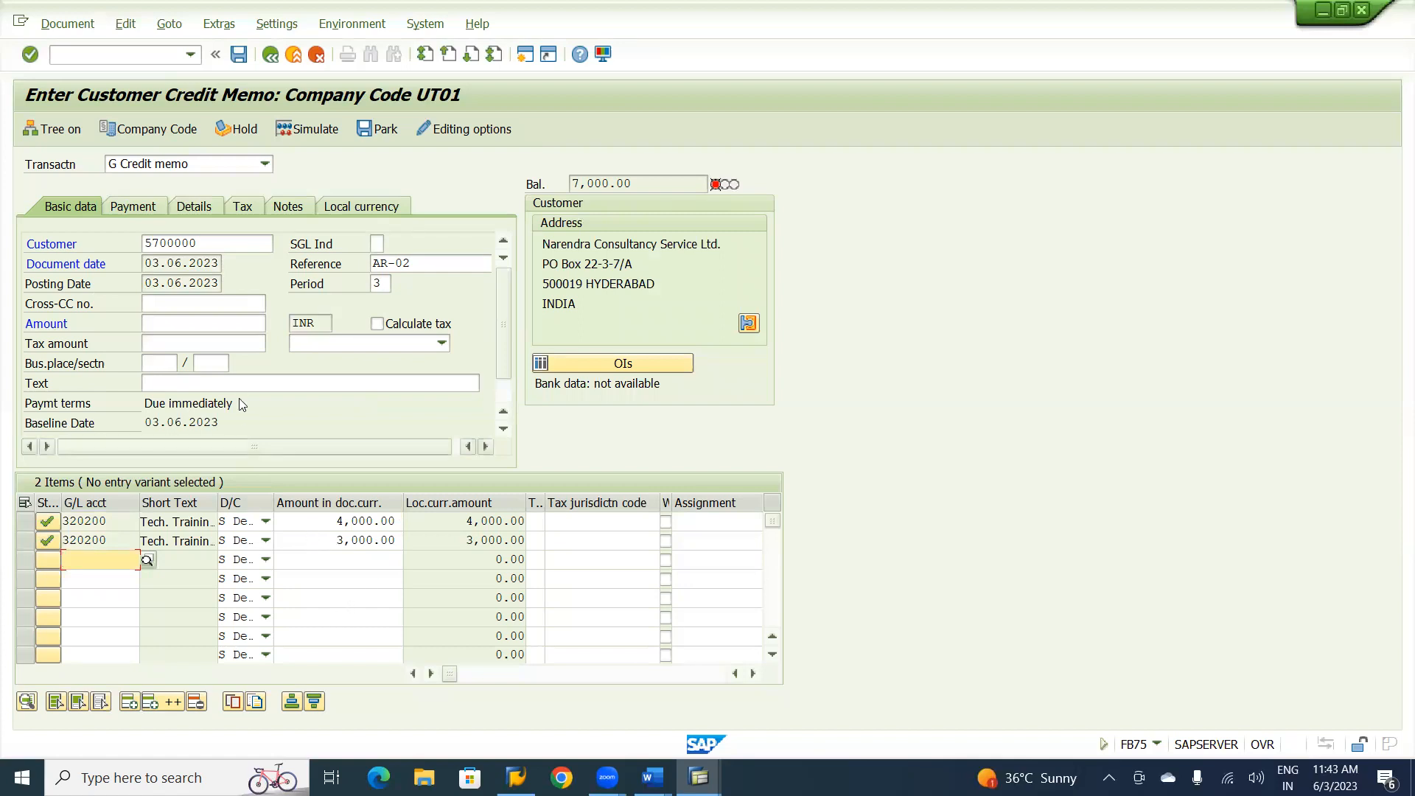
Set the credit memo's header amount to 7000 INR in the basic data and validate it.
left_click(181, 325)
type("7000")
key("Return")
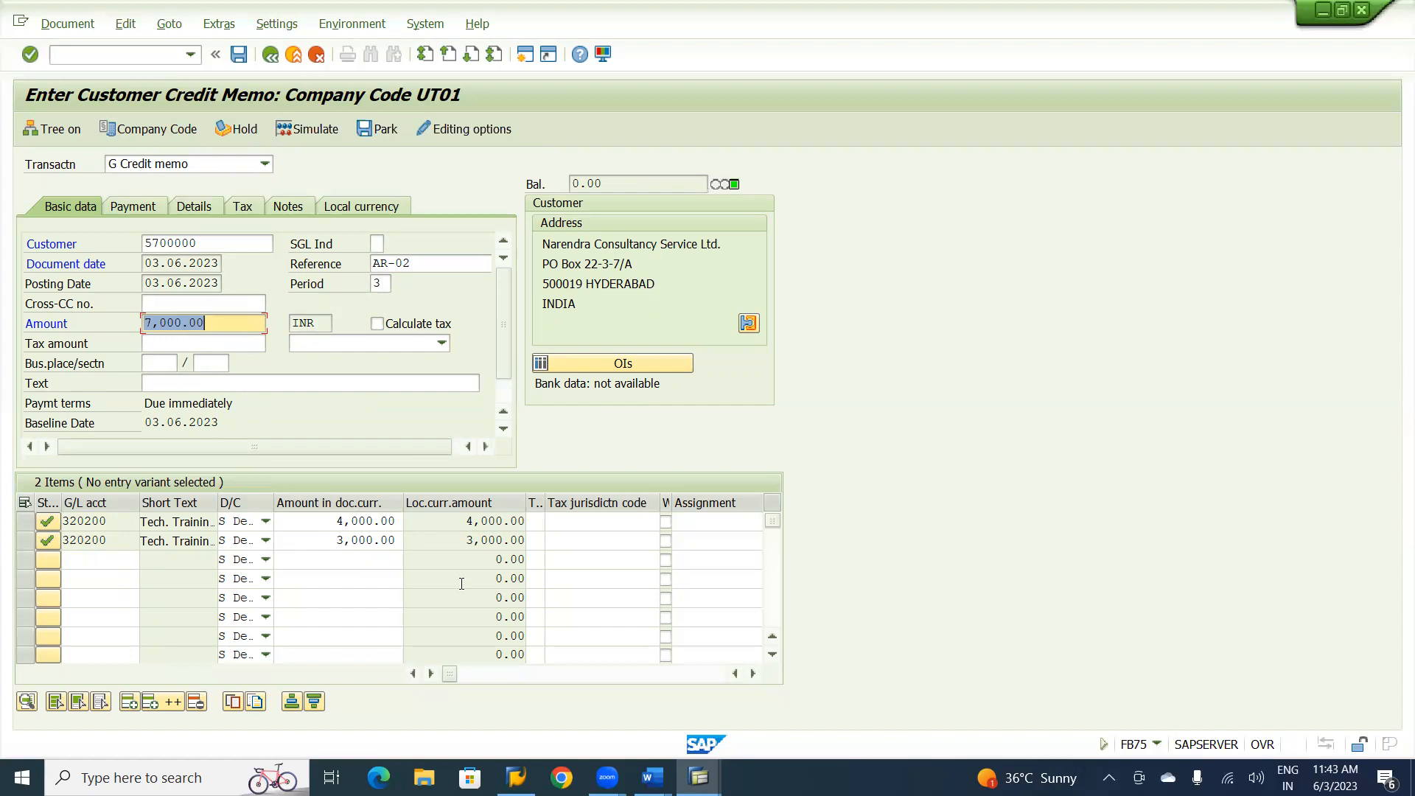
Assign business area UHYD to both G/L line items of the credit memo.
left_click(637, 680)
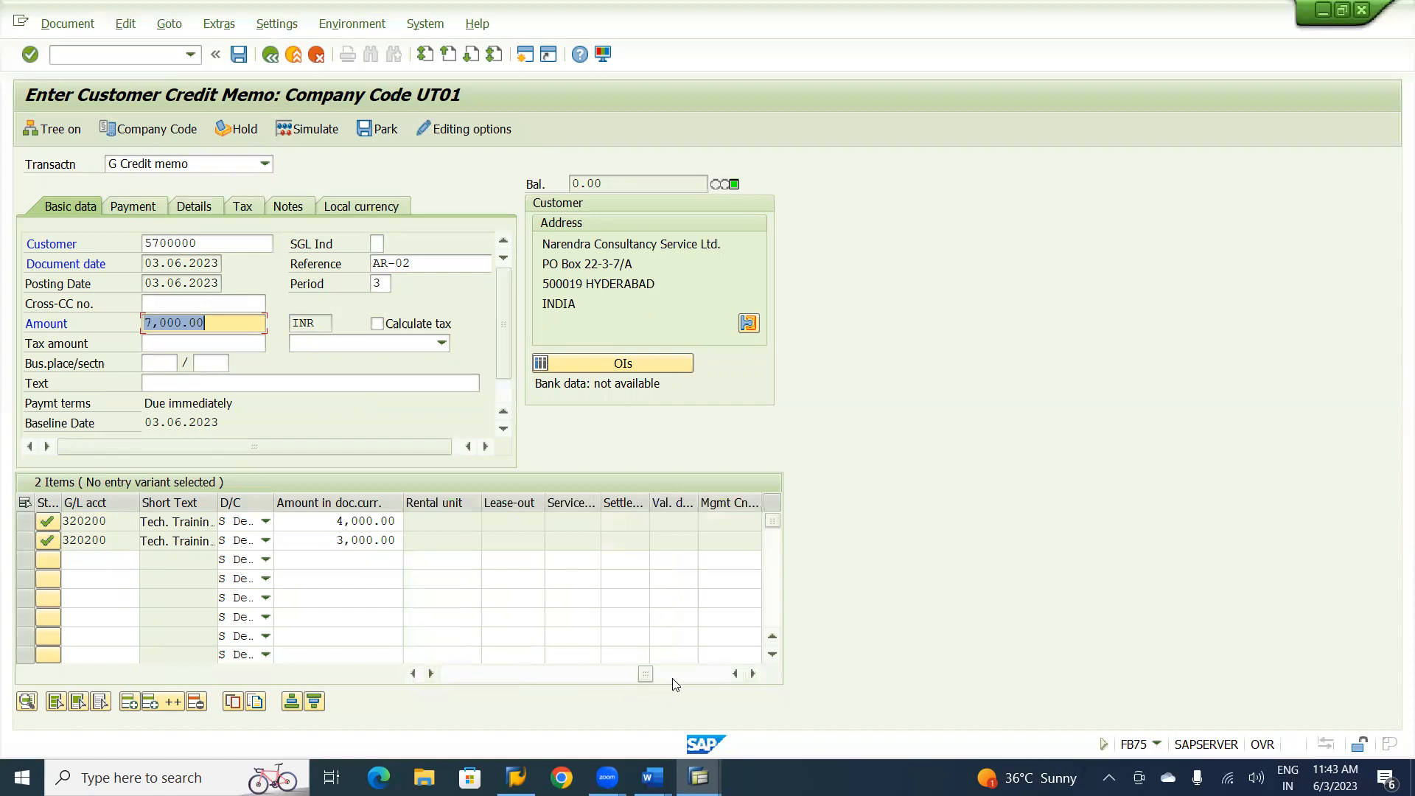
left_click(478, 675)
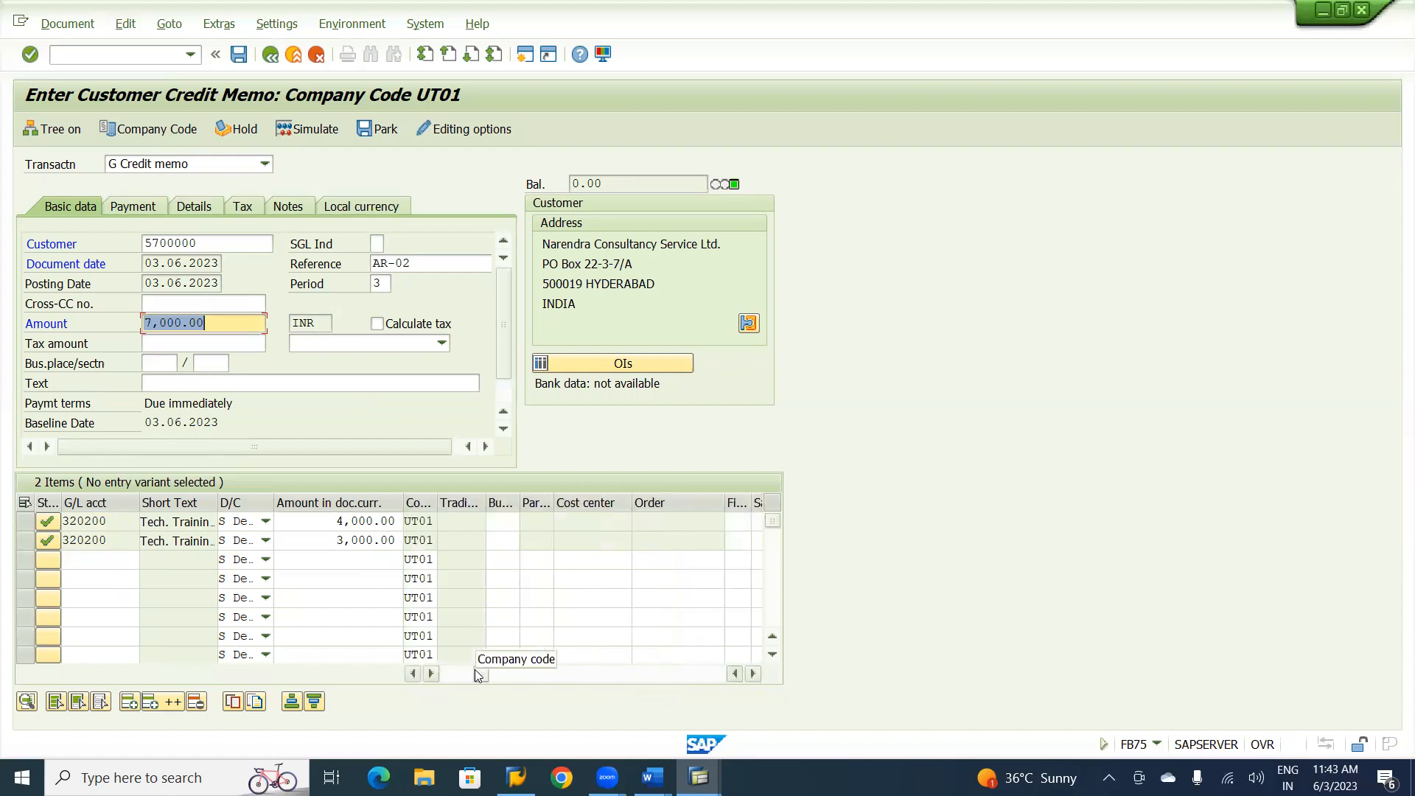
left_click(507, 520)
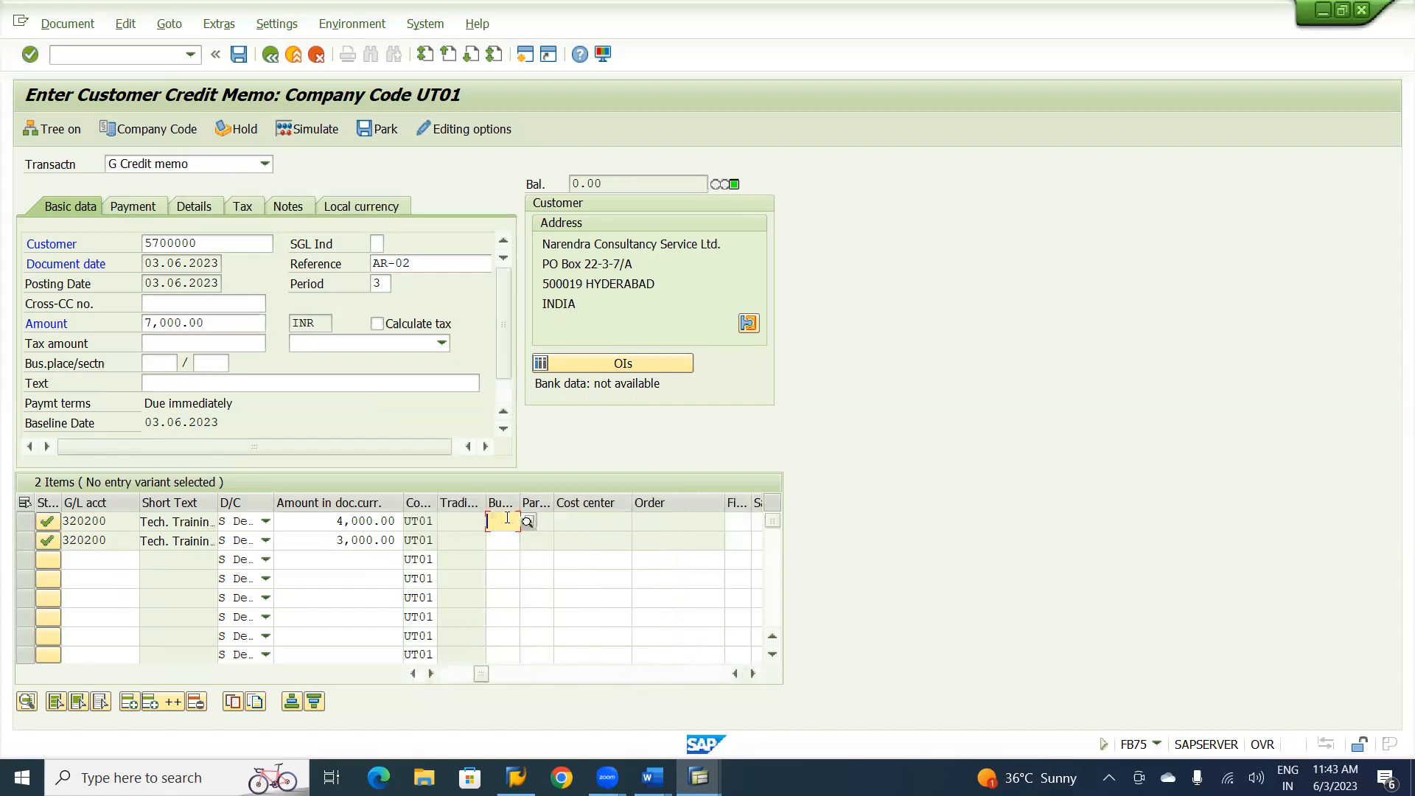
type("UHYD")
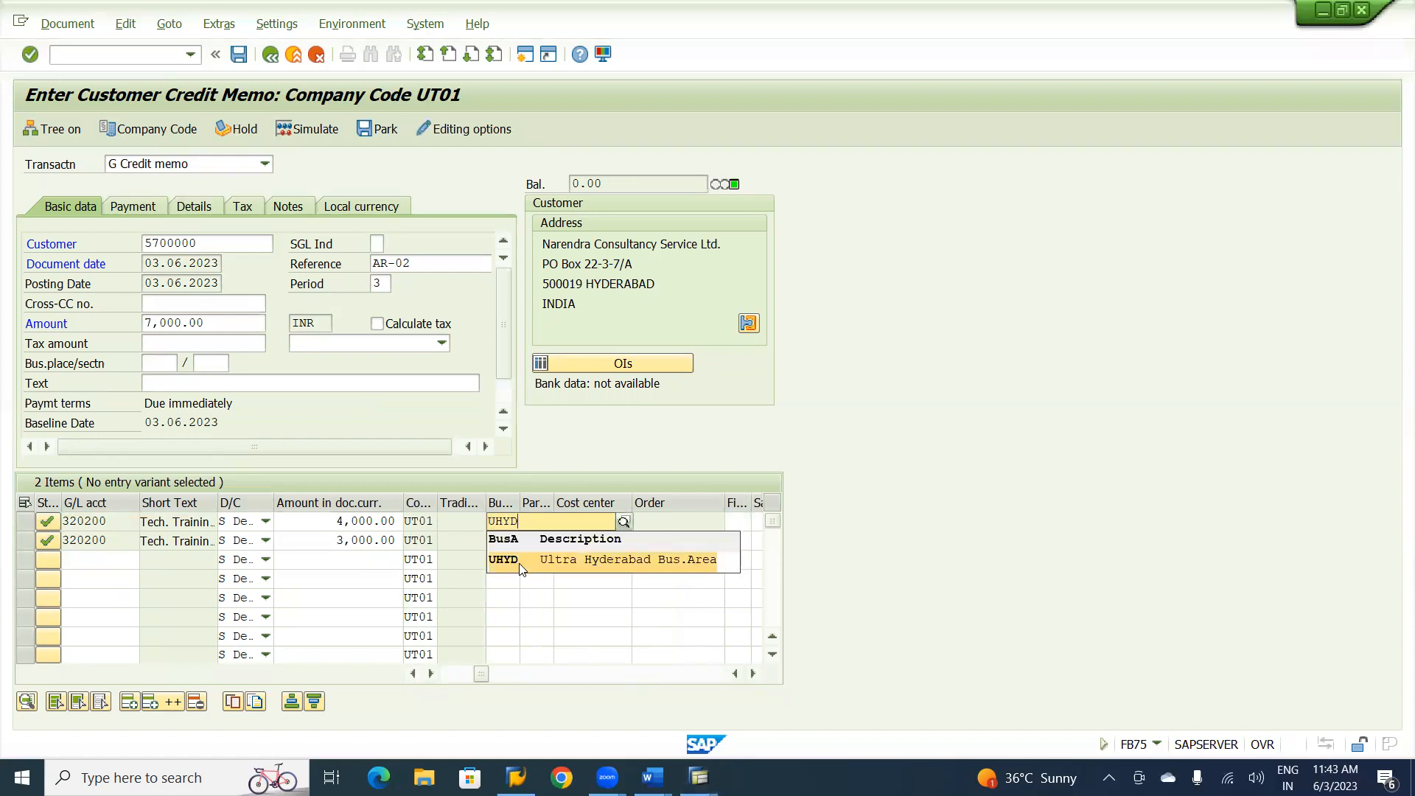
left_click(518, 563)
left_click(510, 539)
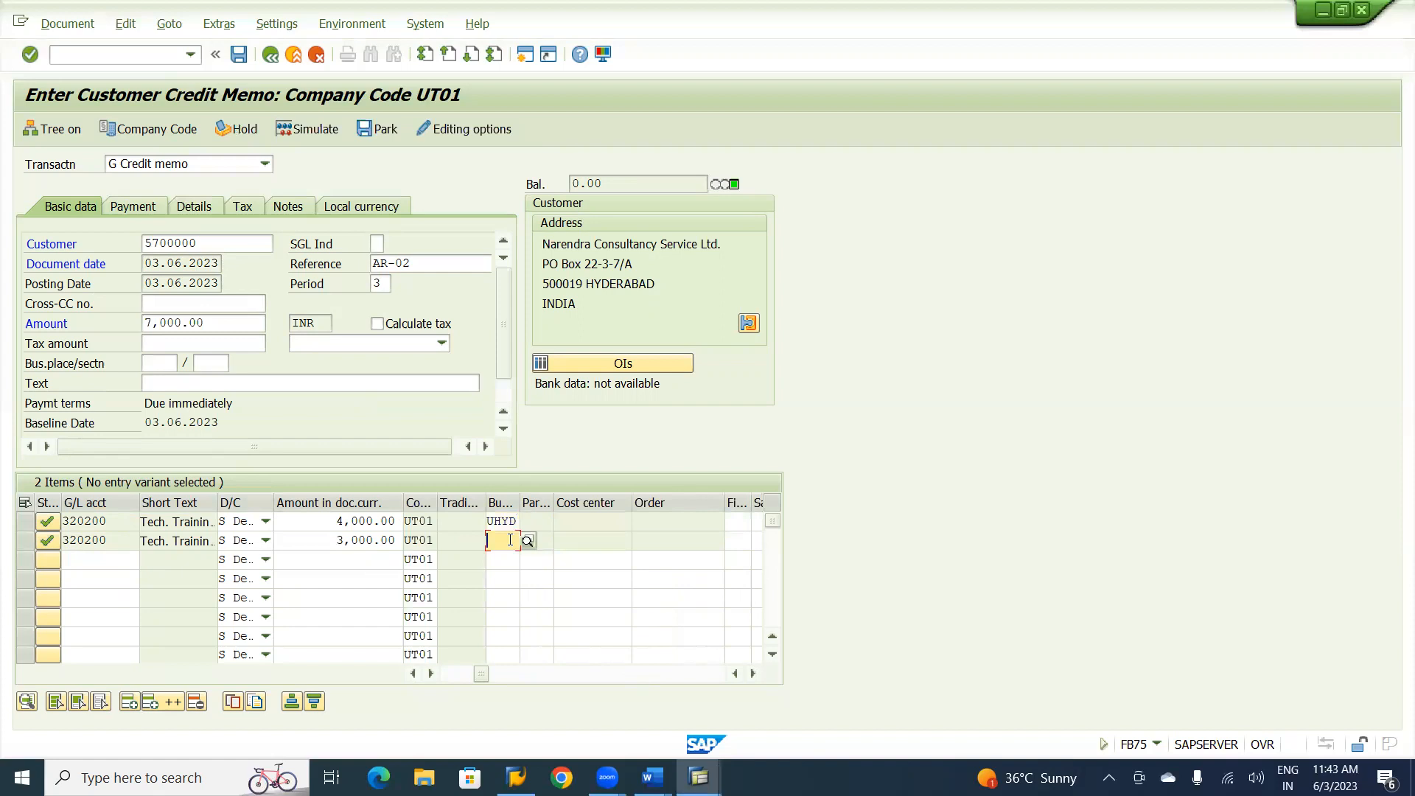
type("UHYD")
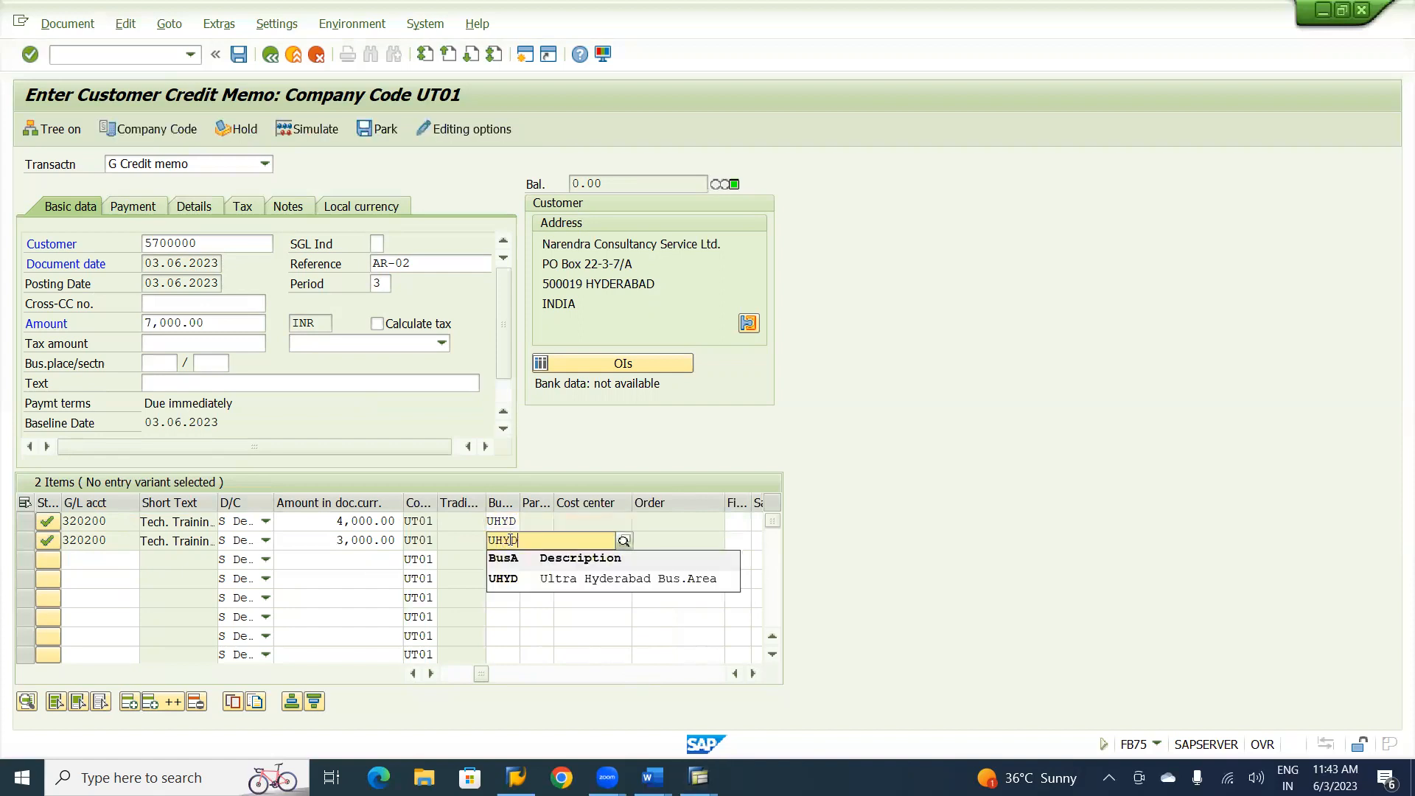
left_click(525, 579)
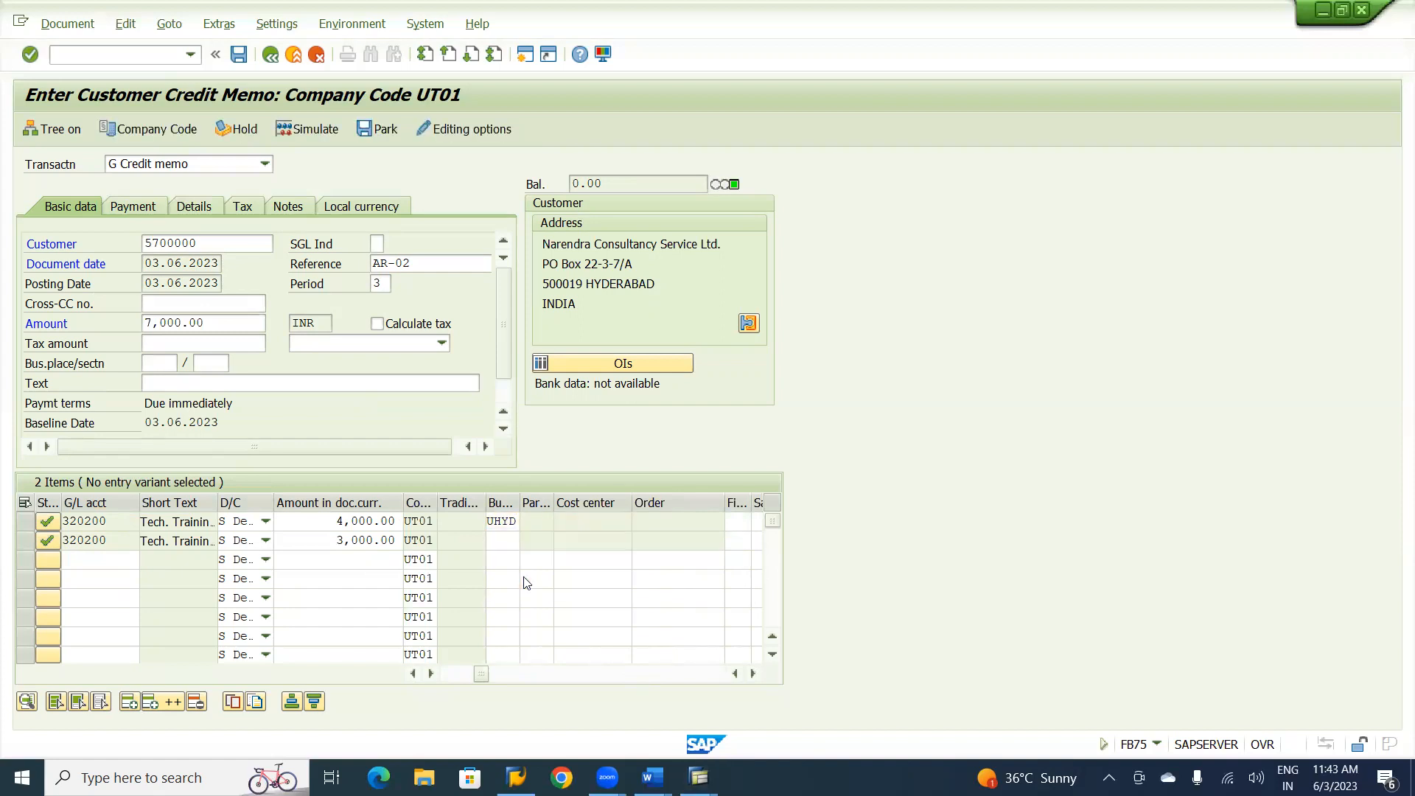
Assign profit center U1000 to the first line item and U1100 to the second, and validate the entries.
left_click(737, 521)
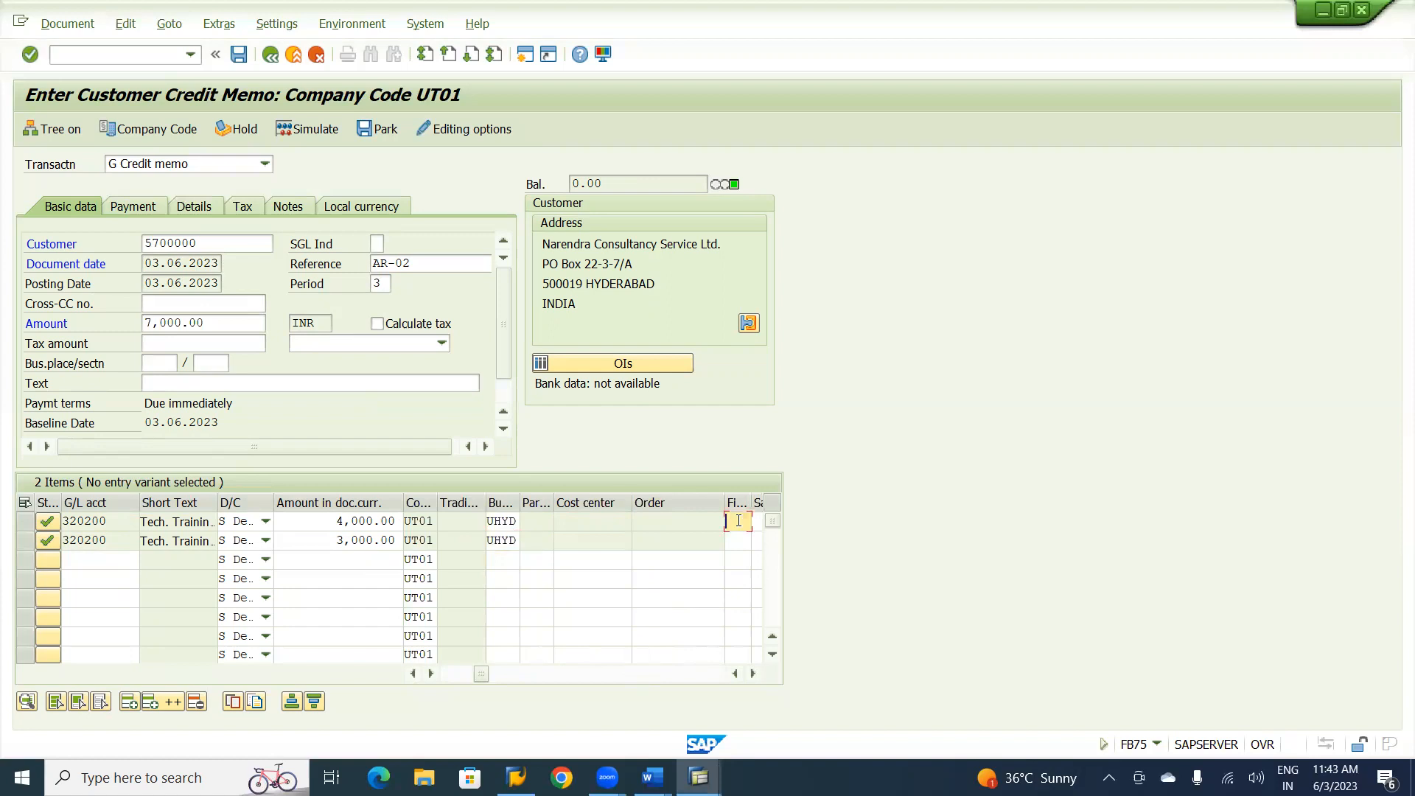
key("Tab")
key("Tab")
key("Tab")
key("Tab")
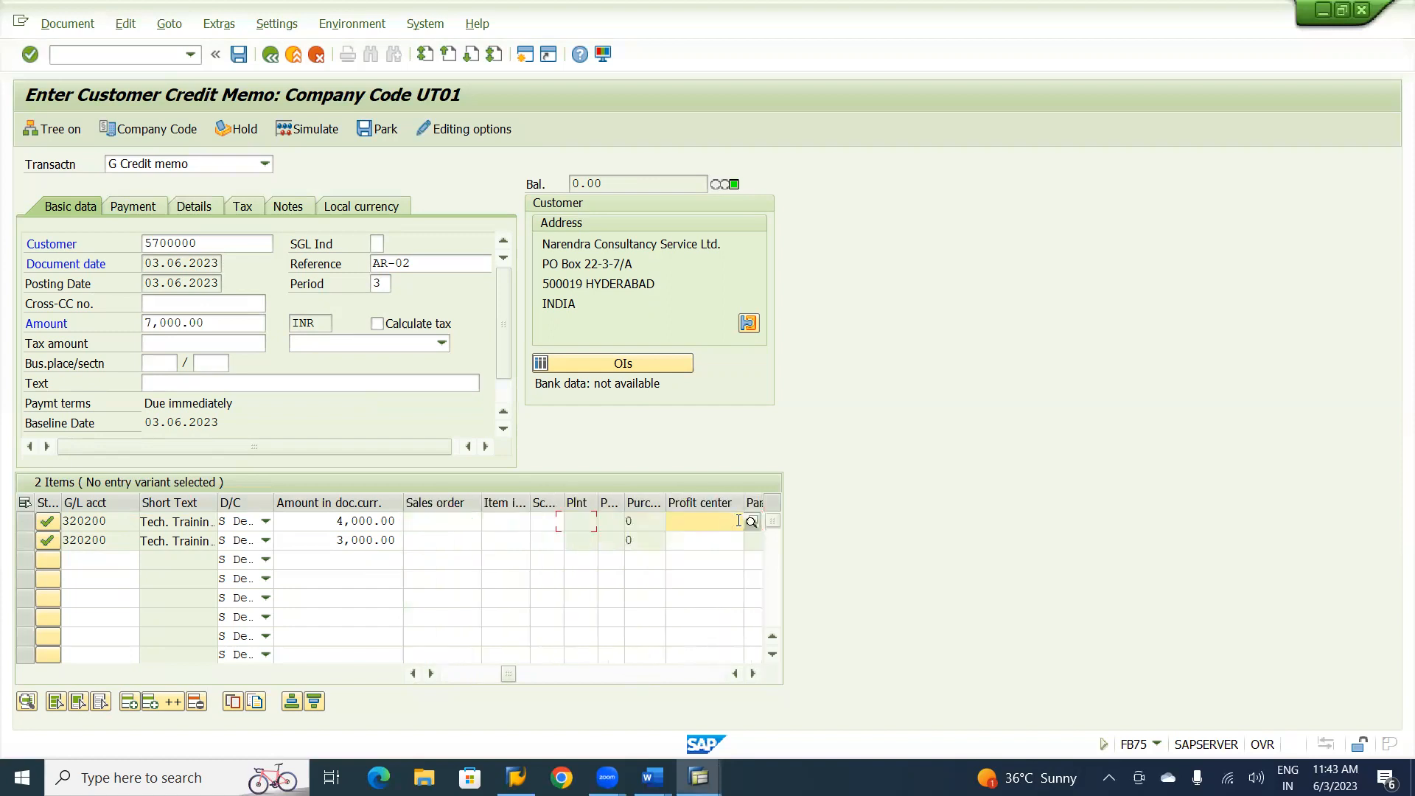
type("U1000")
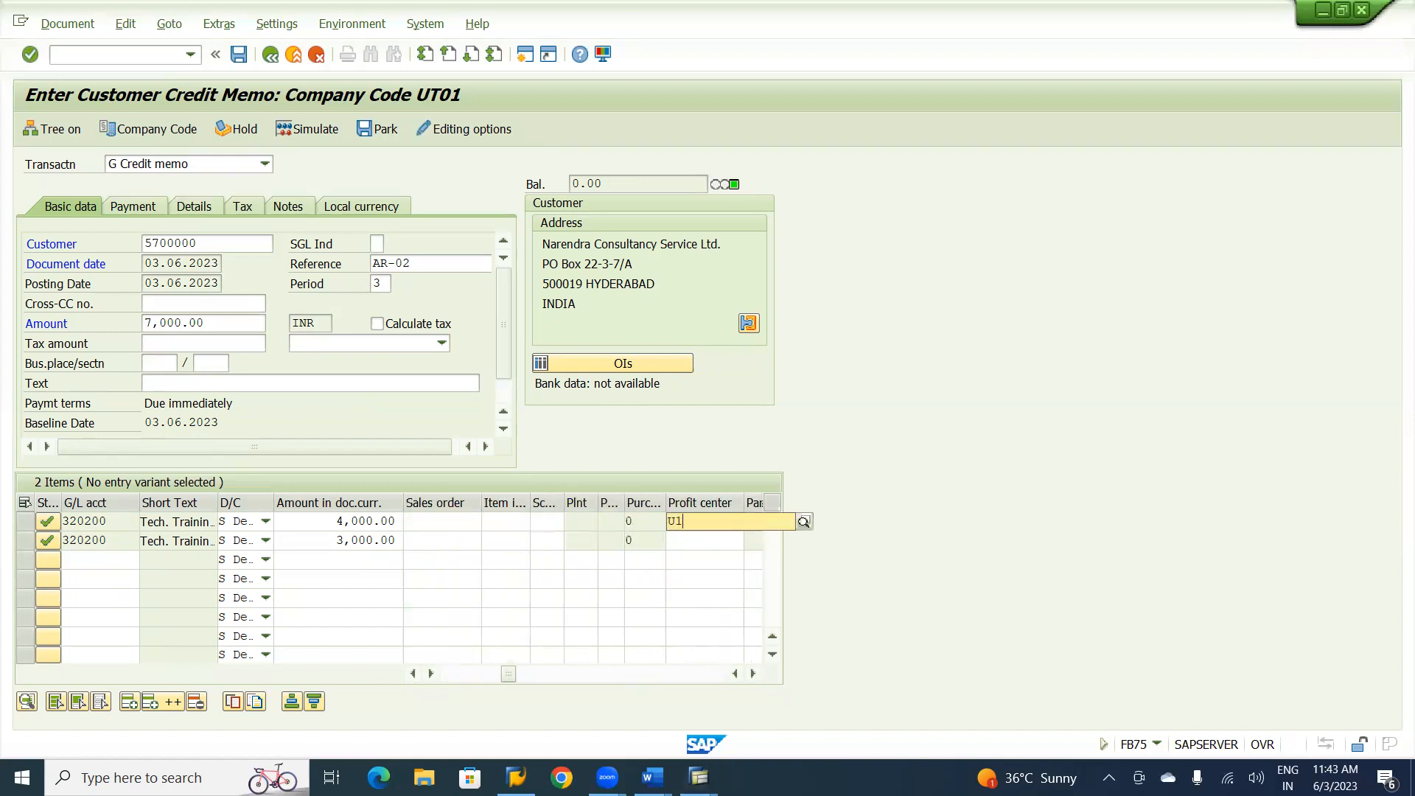
left_click(694, 544)
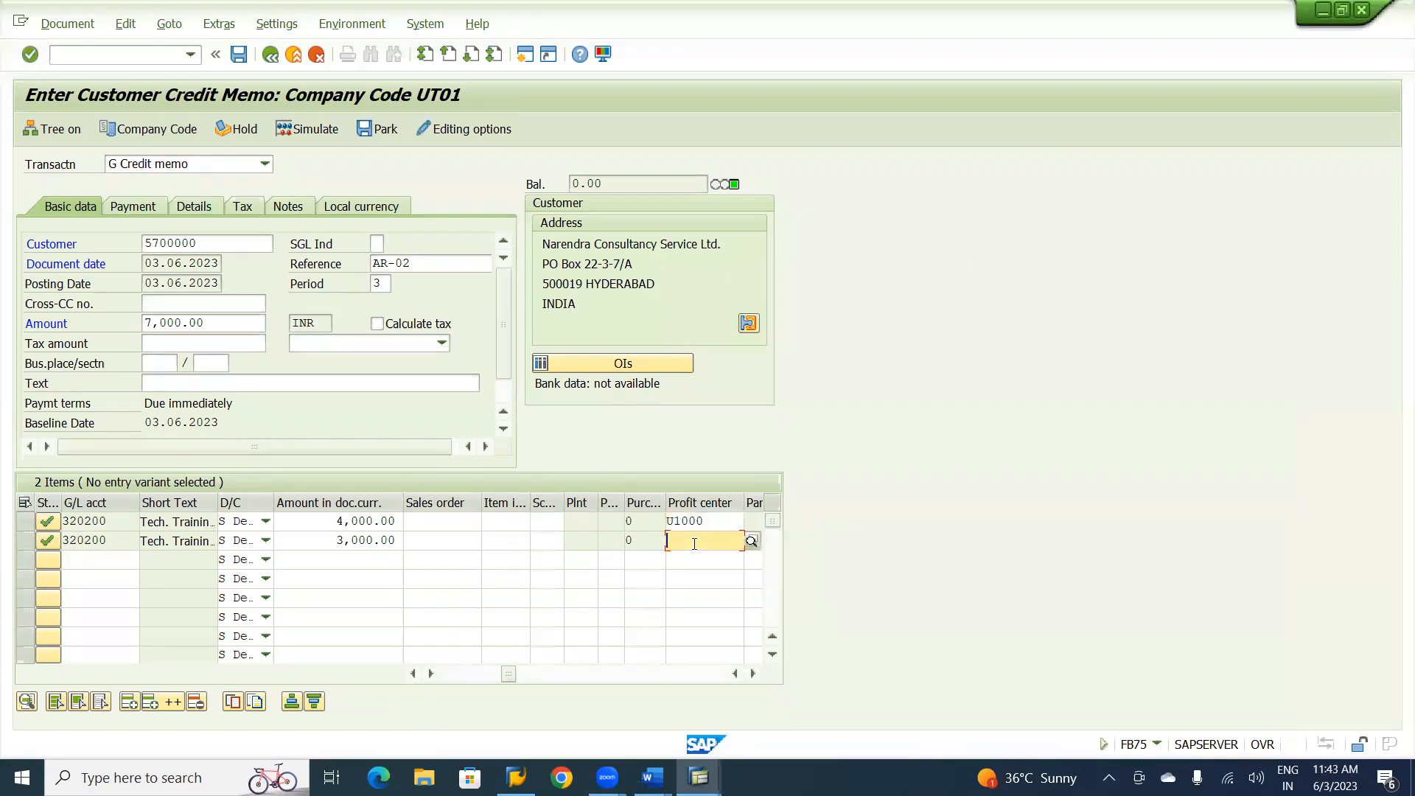
type("U110")
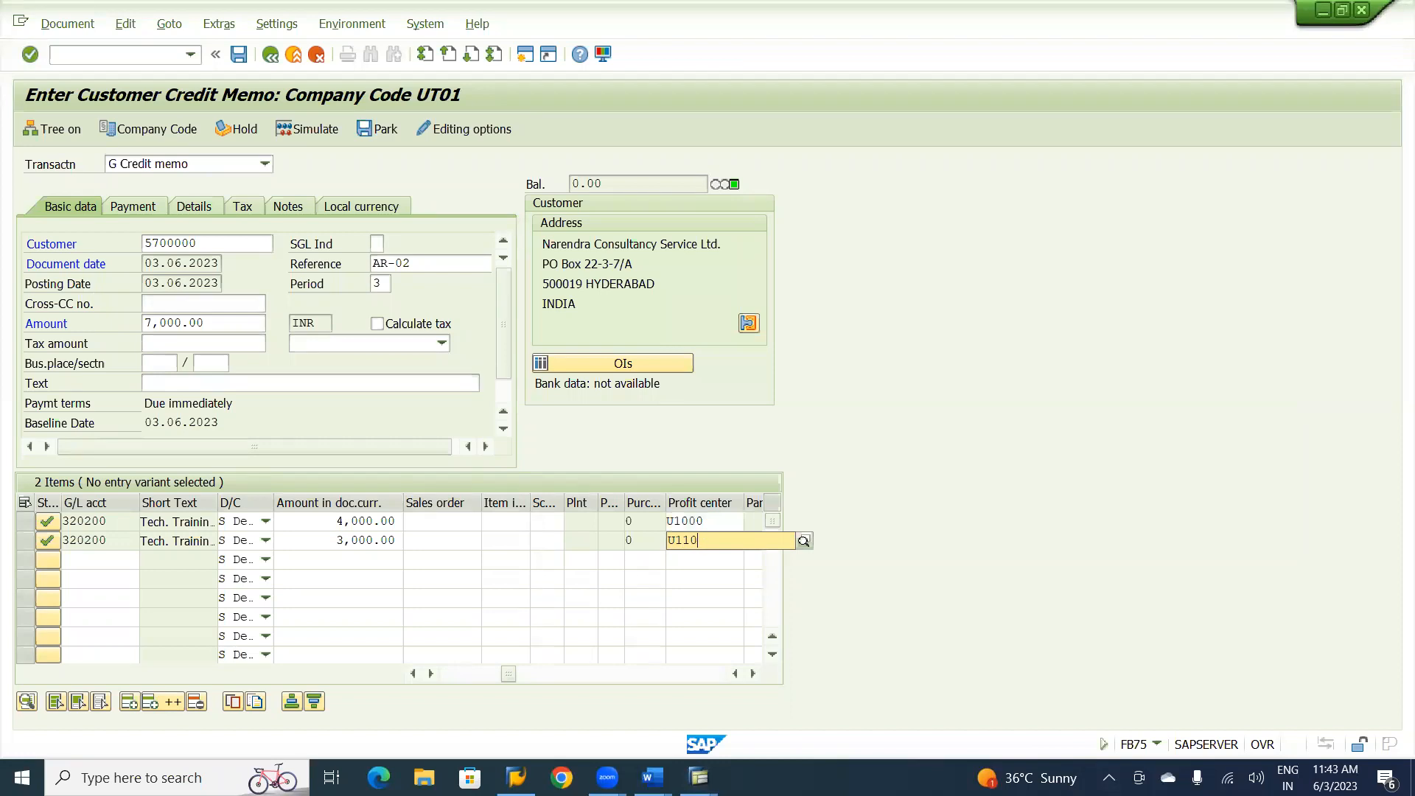
type("0")
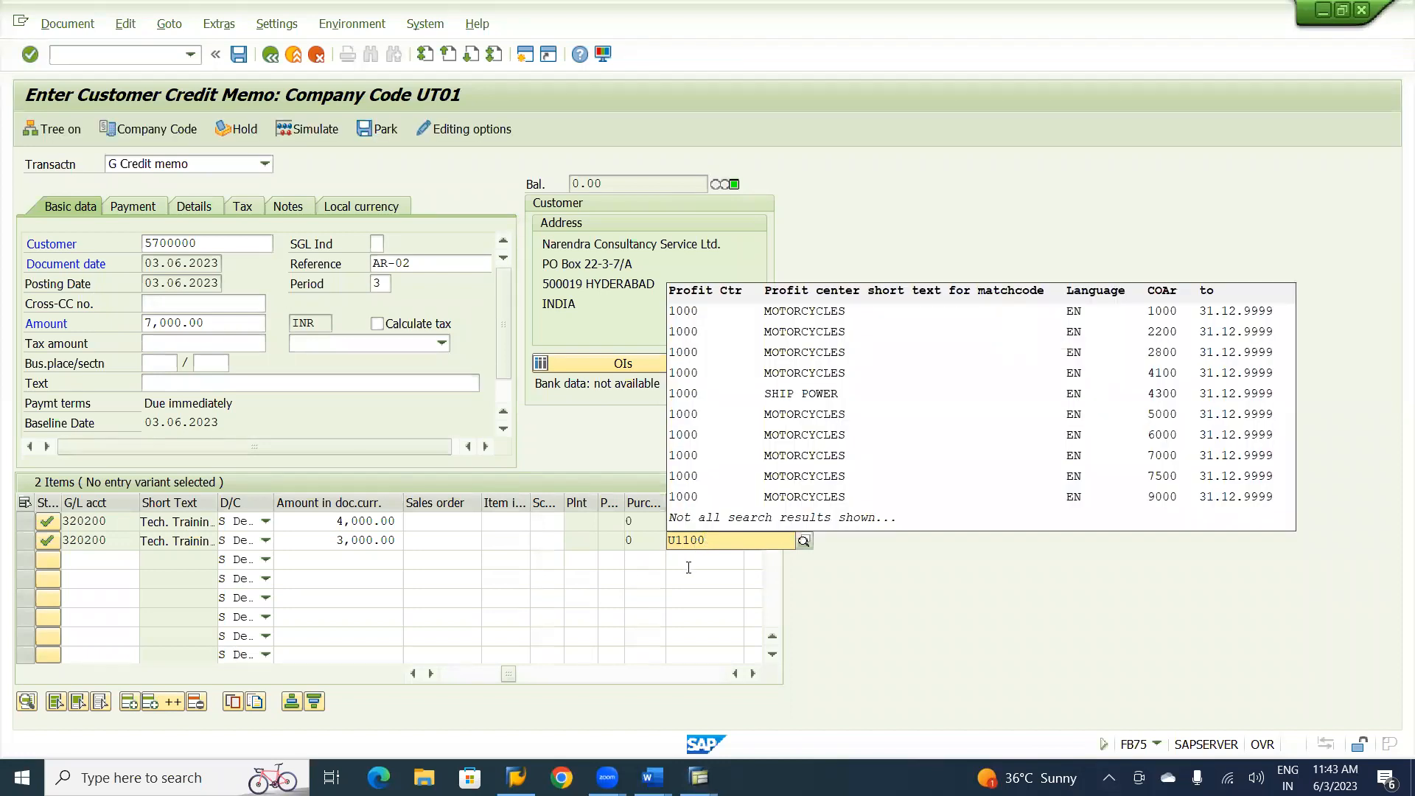
left_click(688, 566)
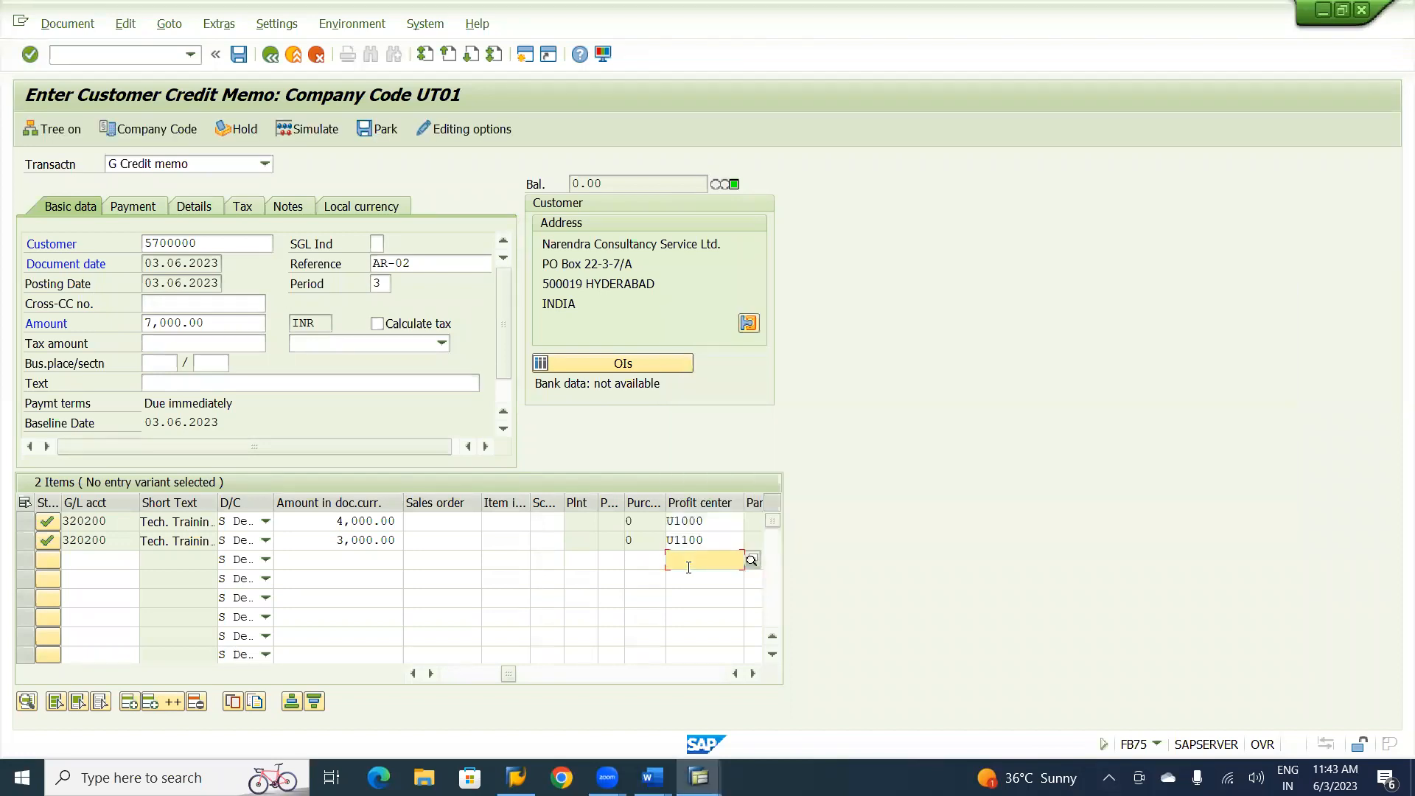
key("Return")
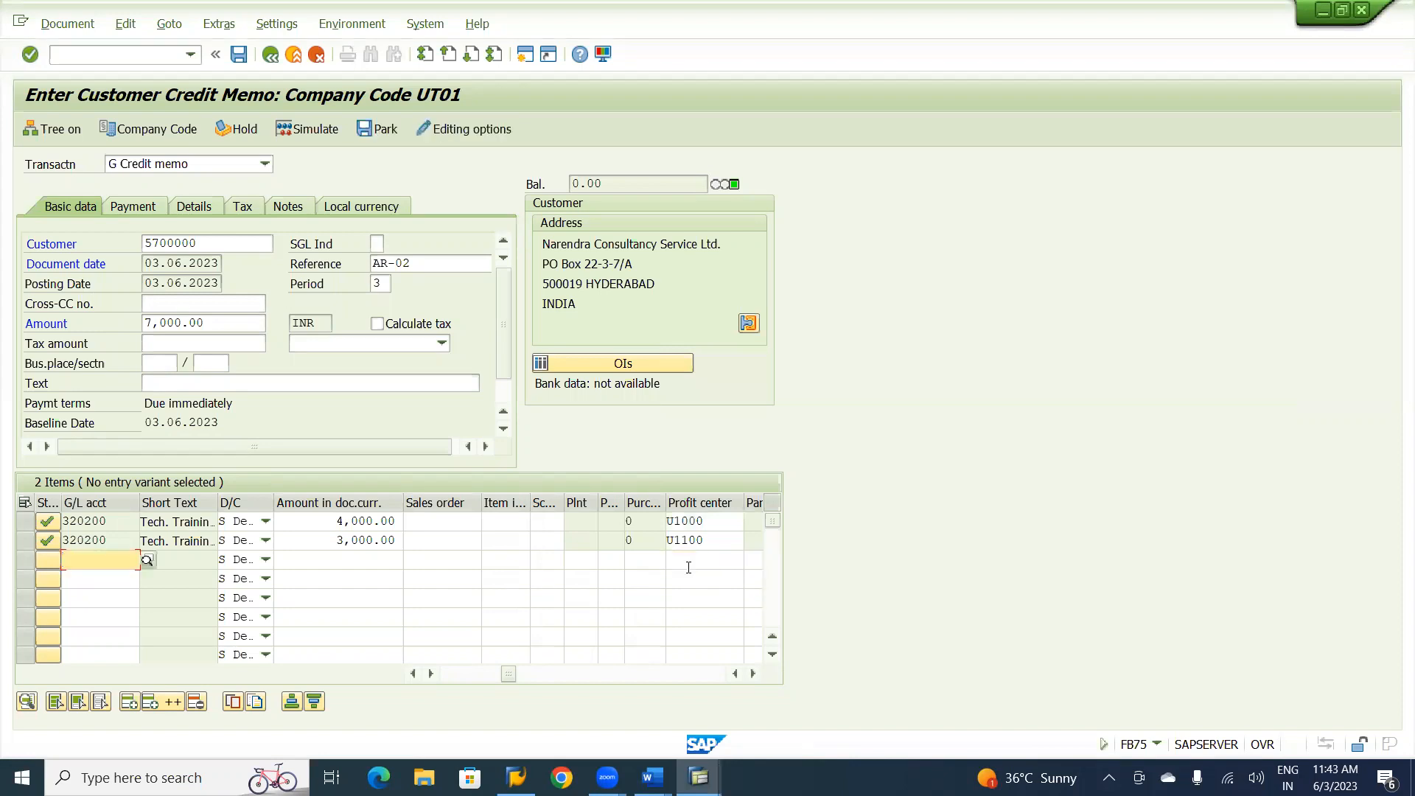
left_click(458, 675)
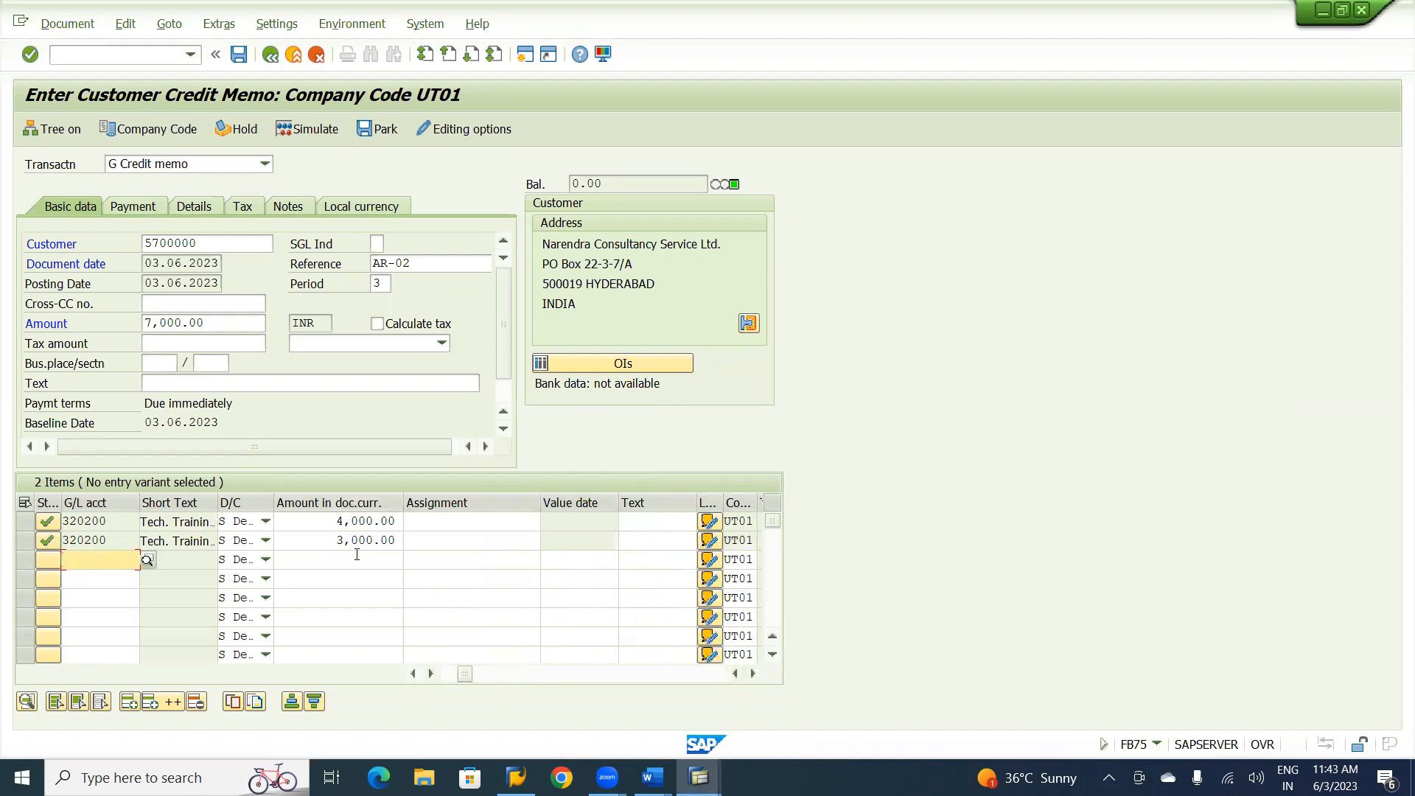
Simulate the customer credit memo and post it.
left_click(700, 675)
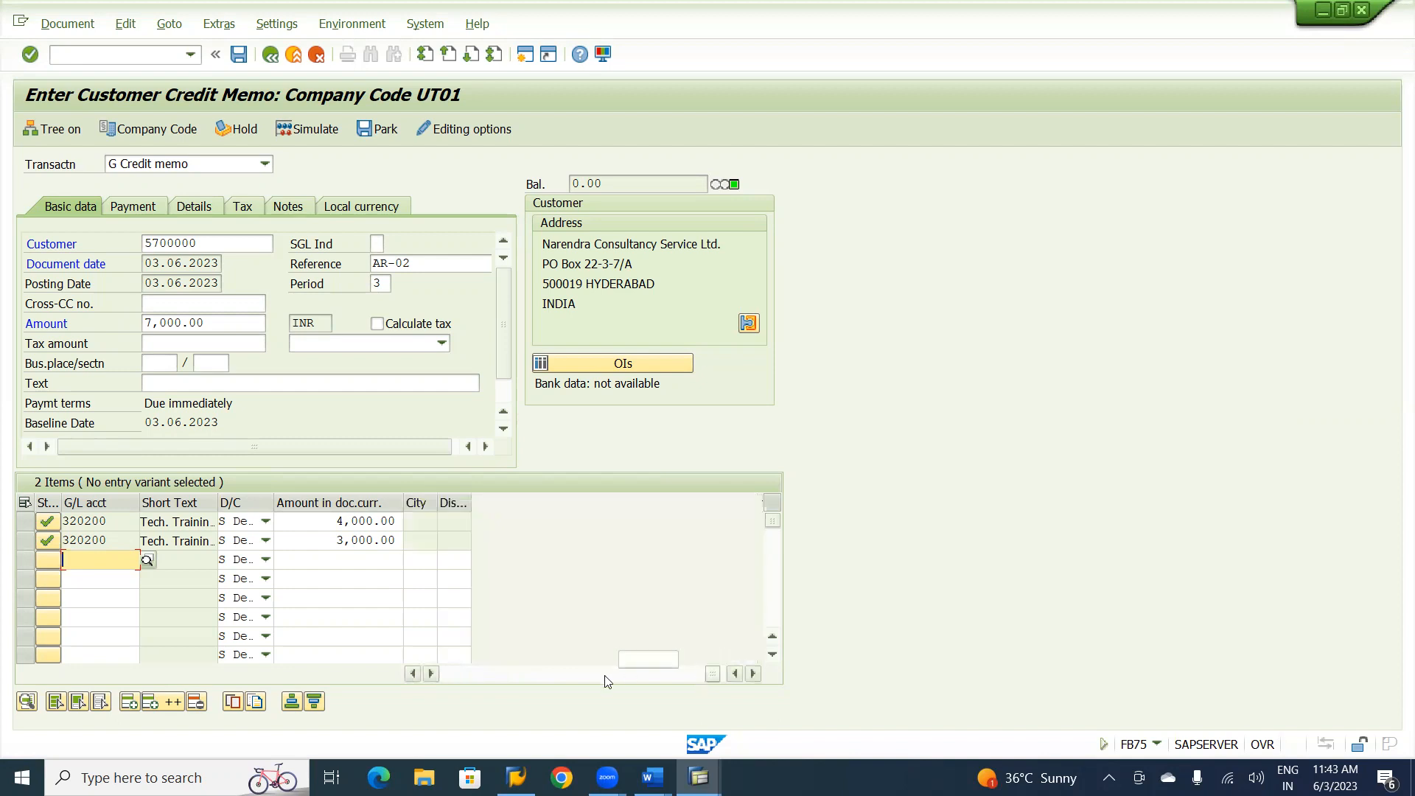
left_click(457, 674)
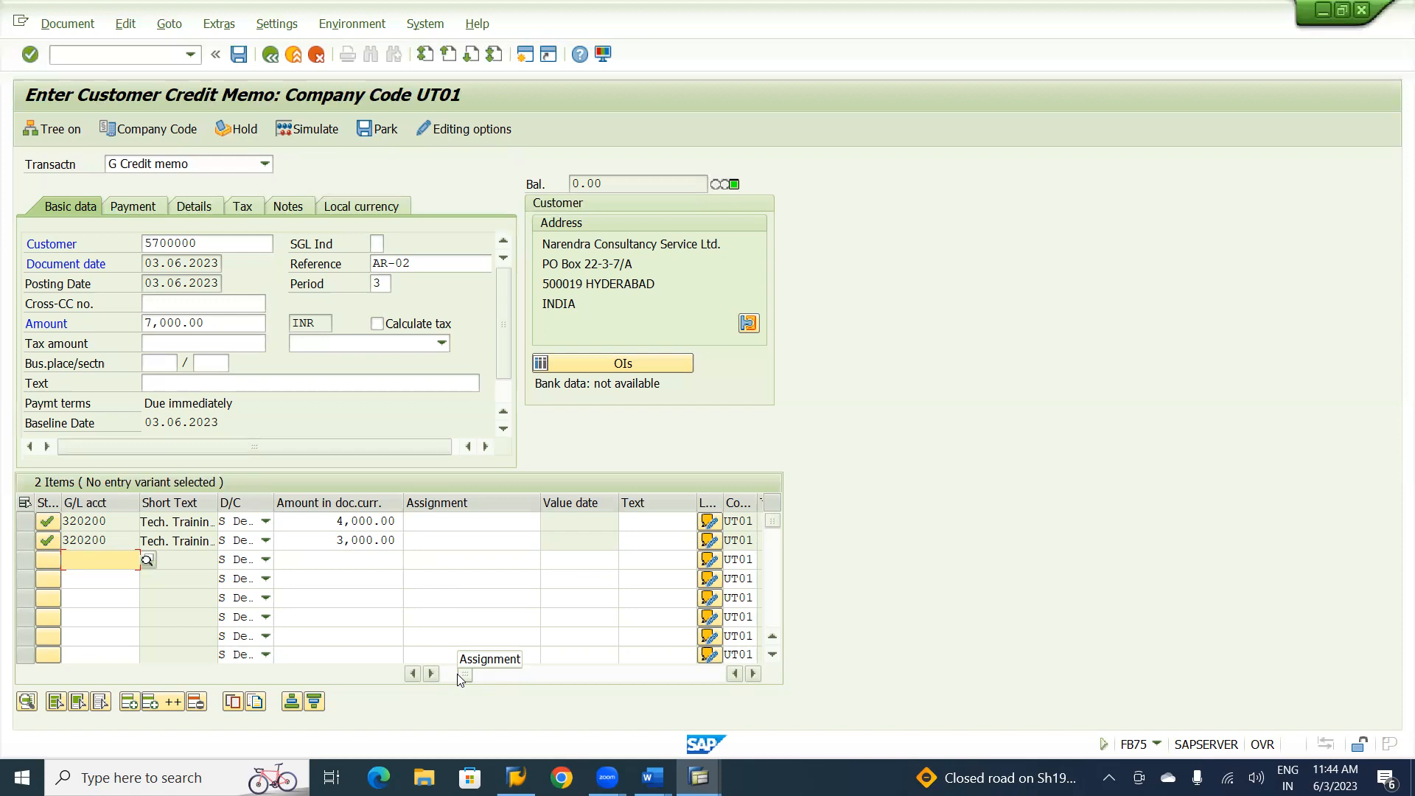
left_click(324, 130)
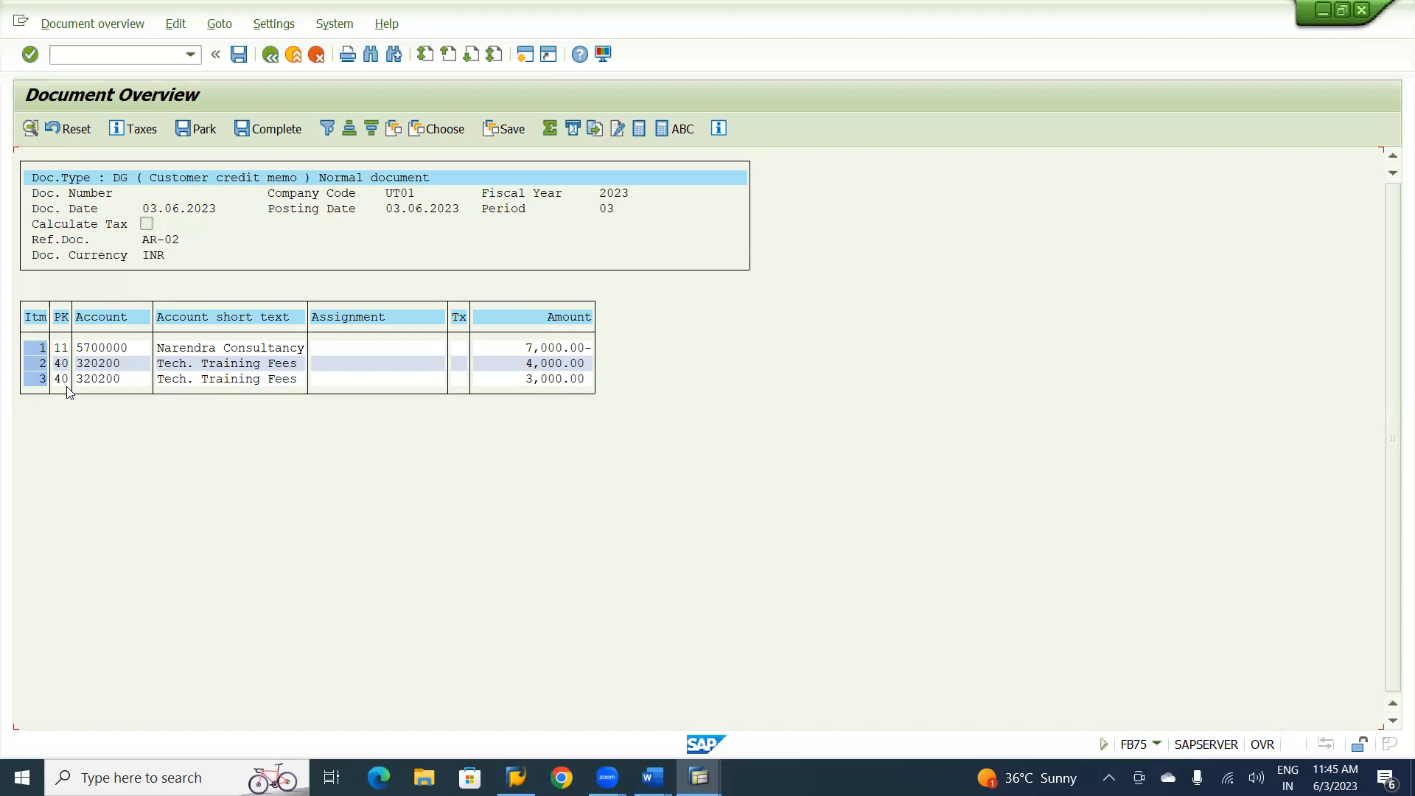
left_click(238, 54)
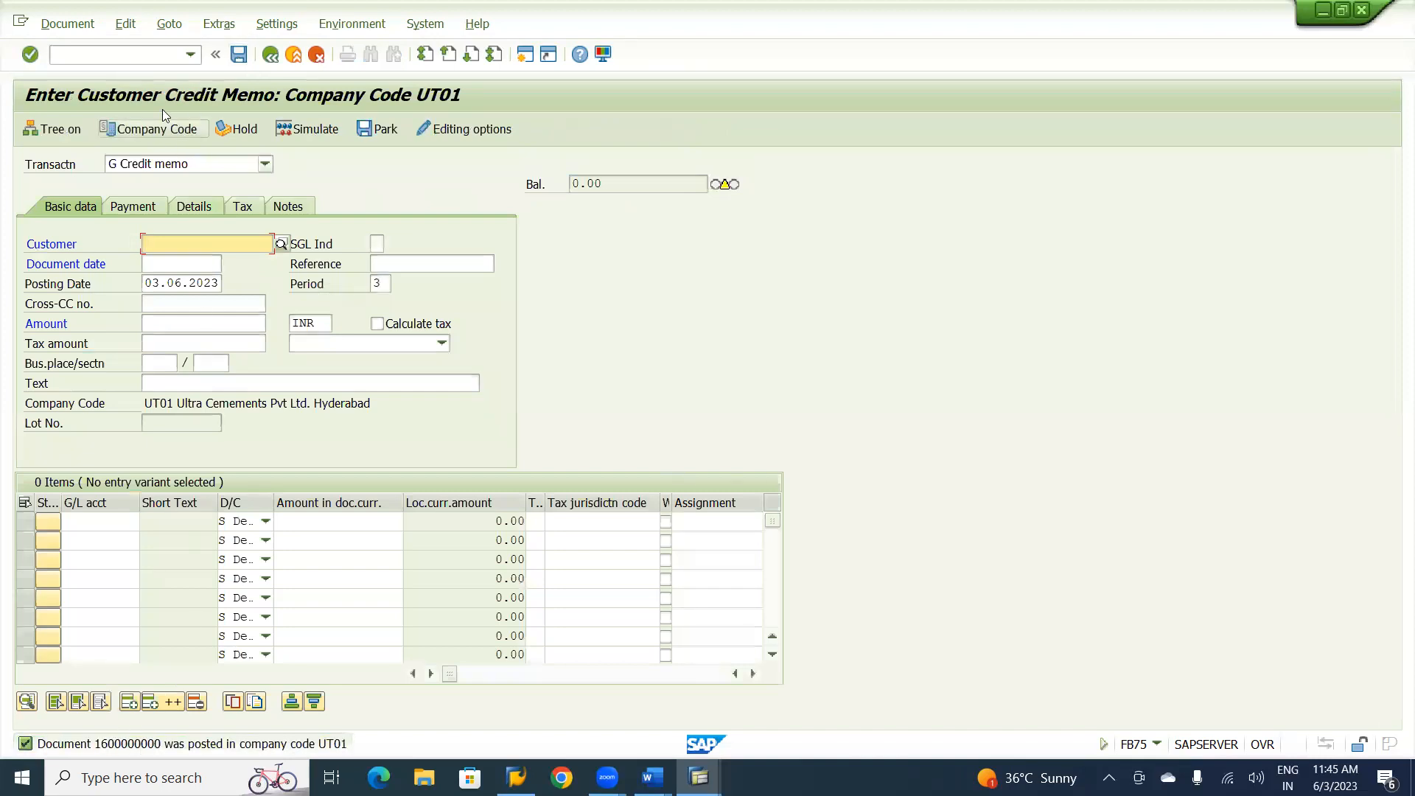
Display the posted credit memo in the General Ledger View and sort its line items by posting key in descending order.
left_click(89, 26)
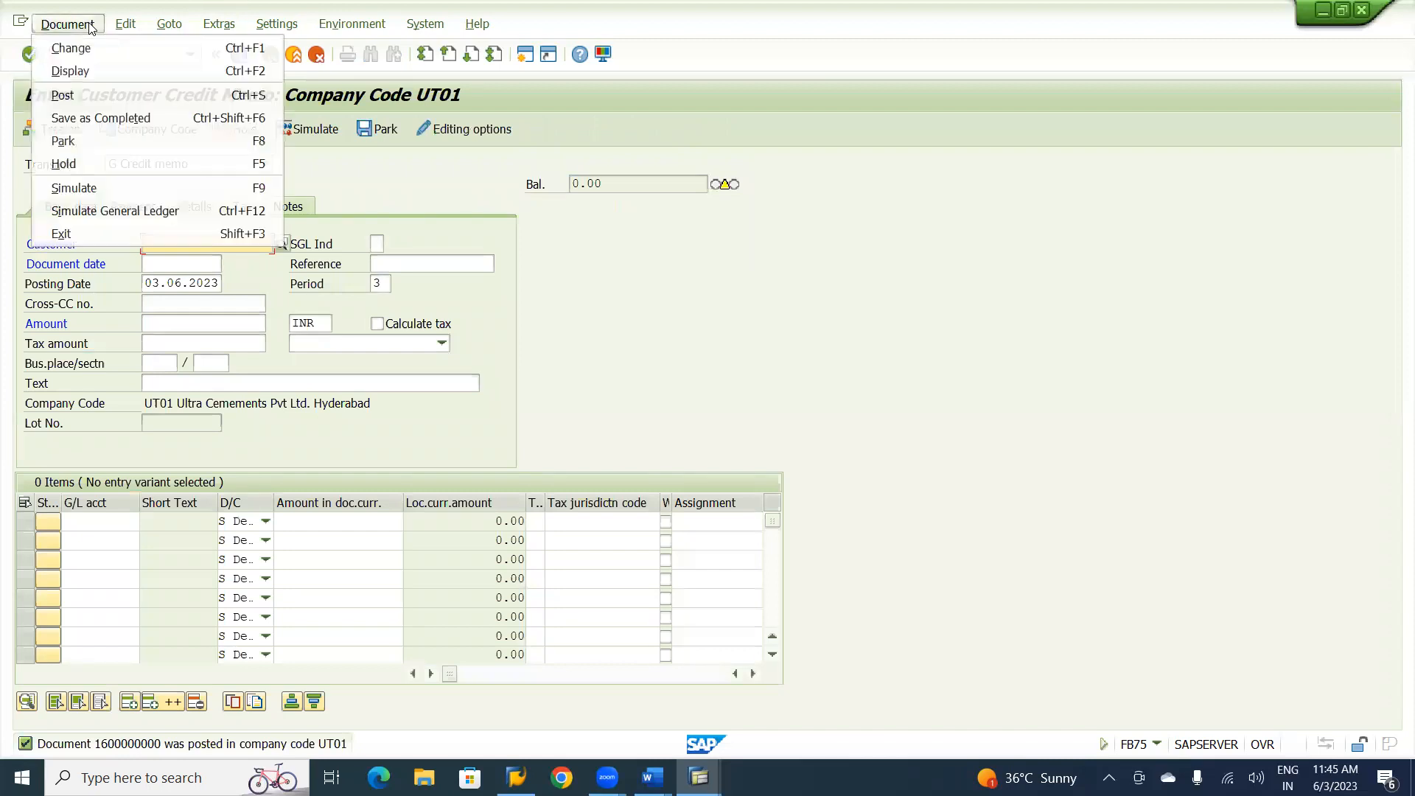
left_click(76, 66)
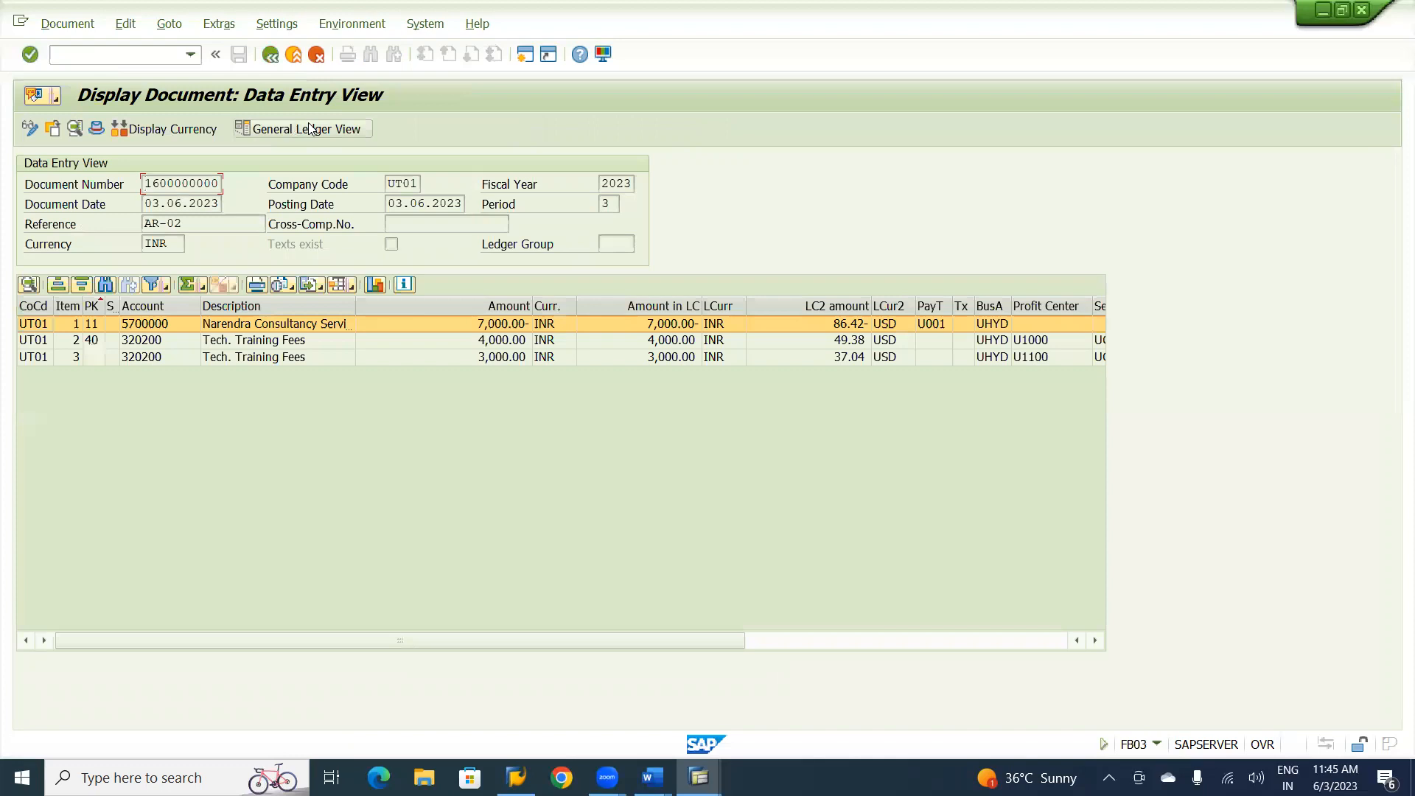
left_click(310, 128)
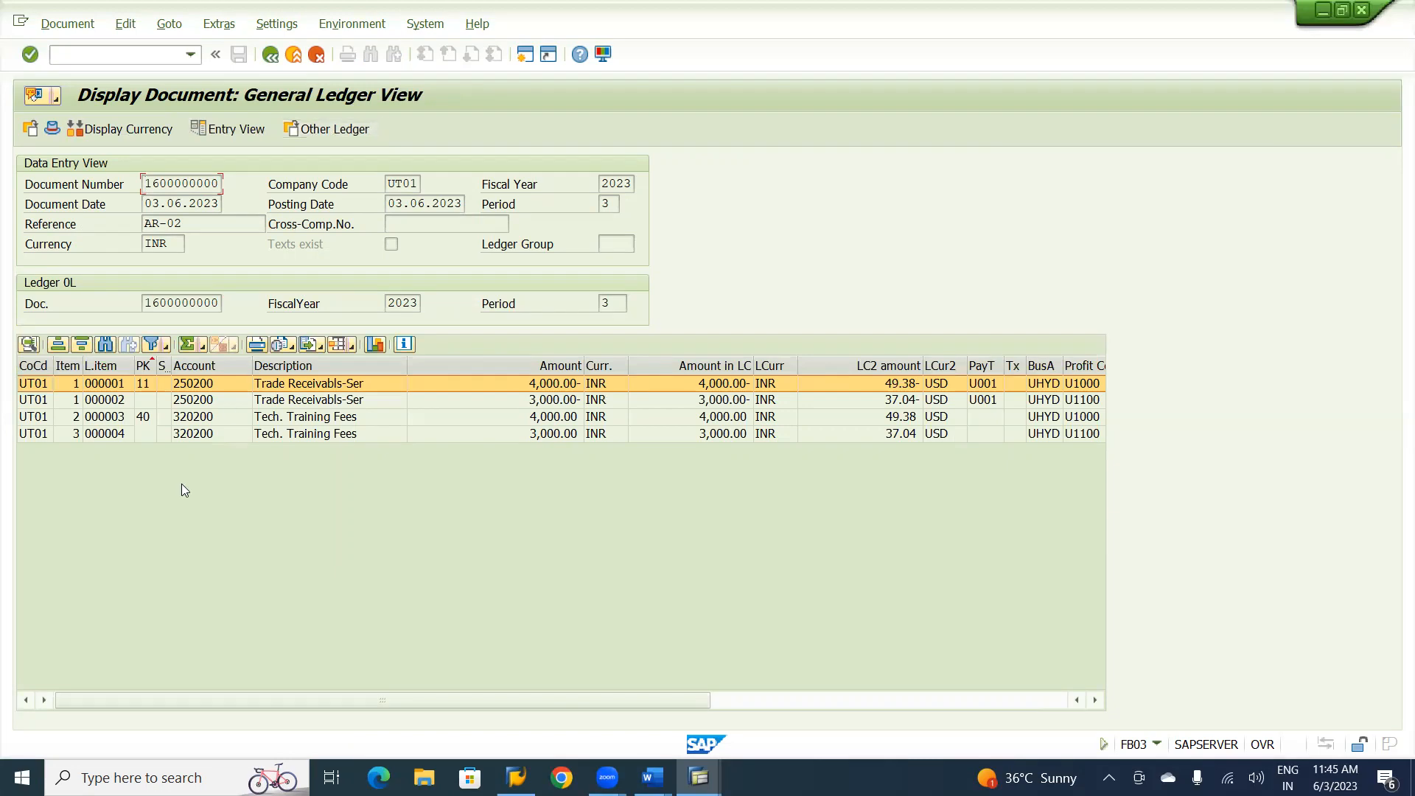
left_click(145, 362)
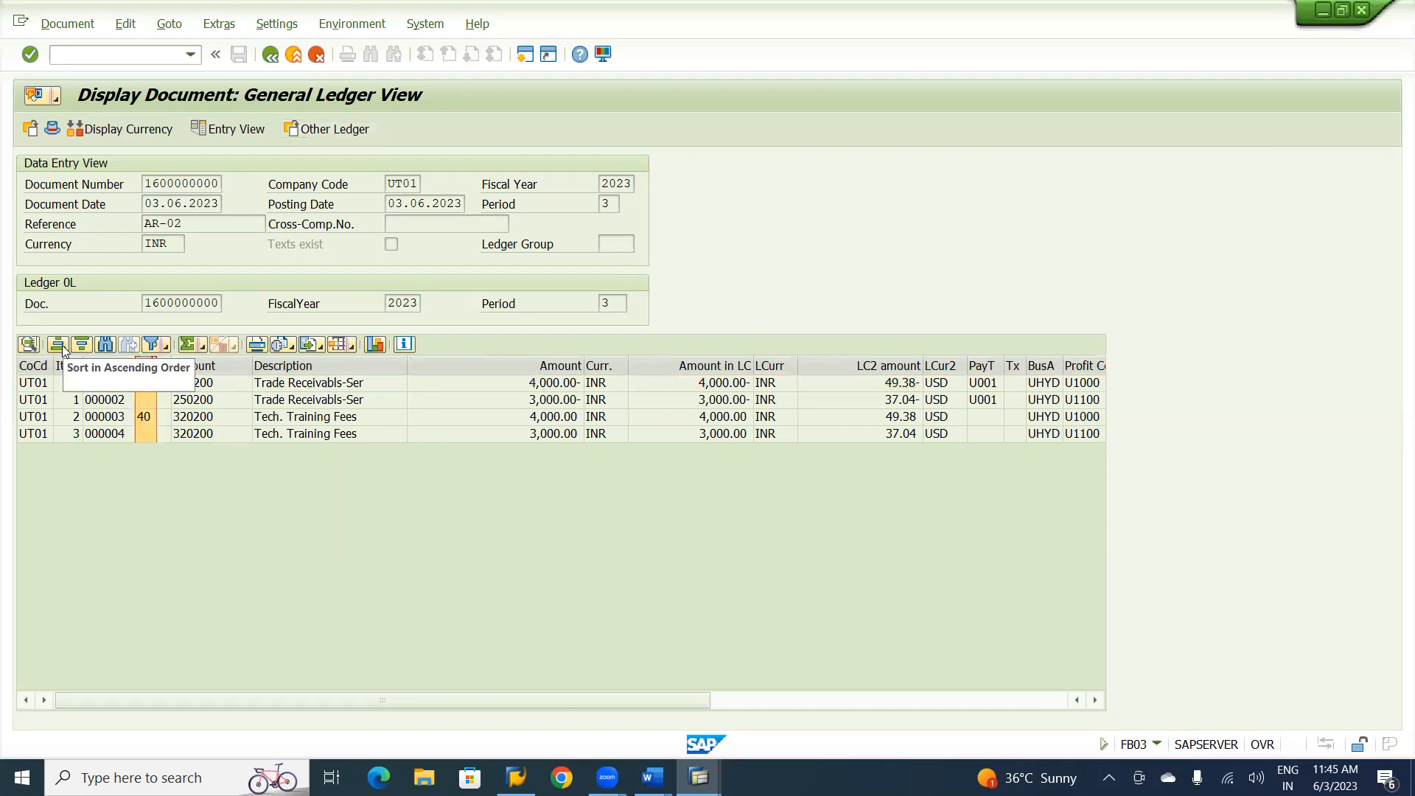
left_click(84, 343)
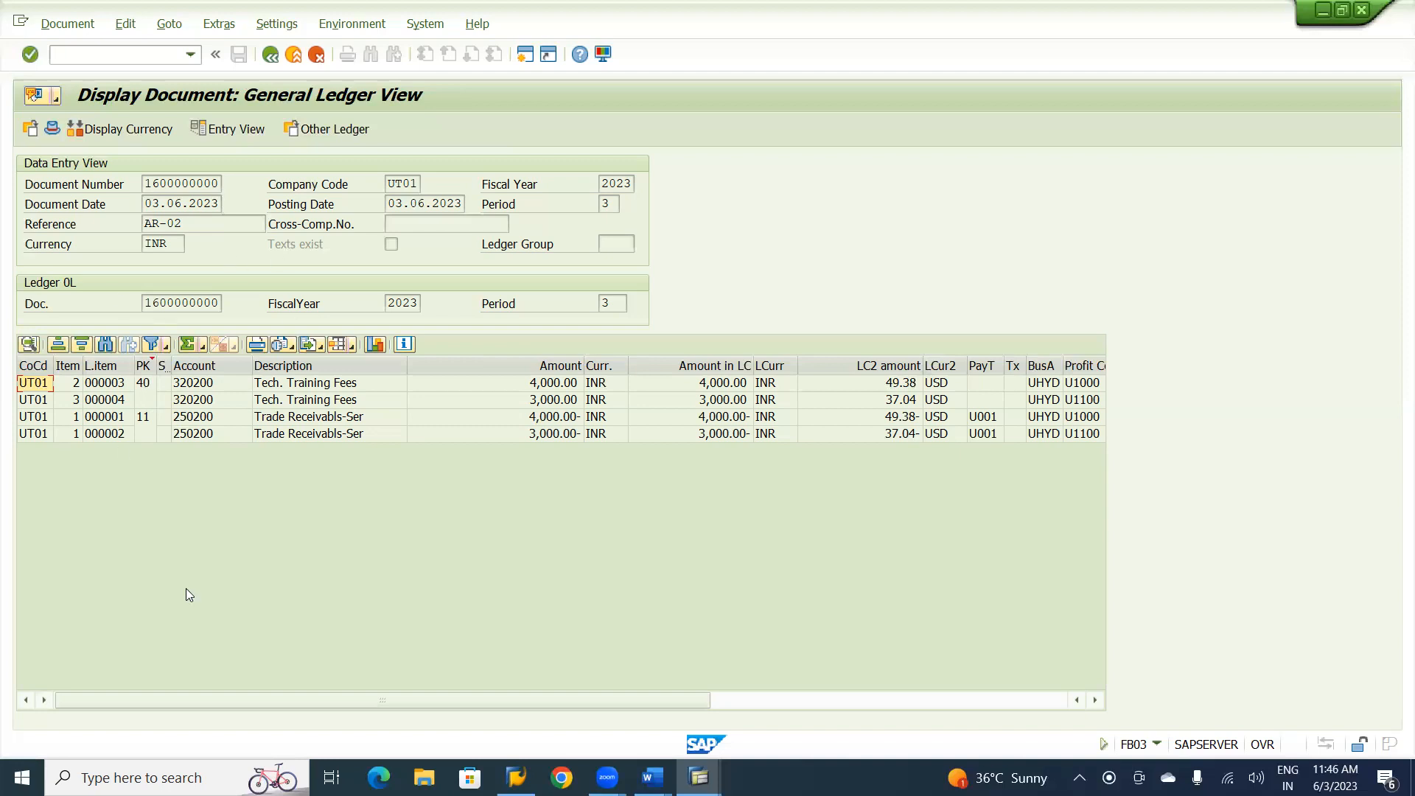
Consult the Word notes, exit the credit memo entry without saving, and start F-28 Incoming Payments in SAP.
key("alt+Tab")
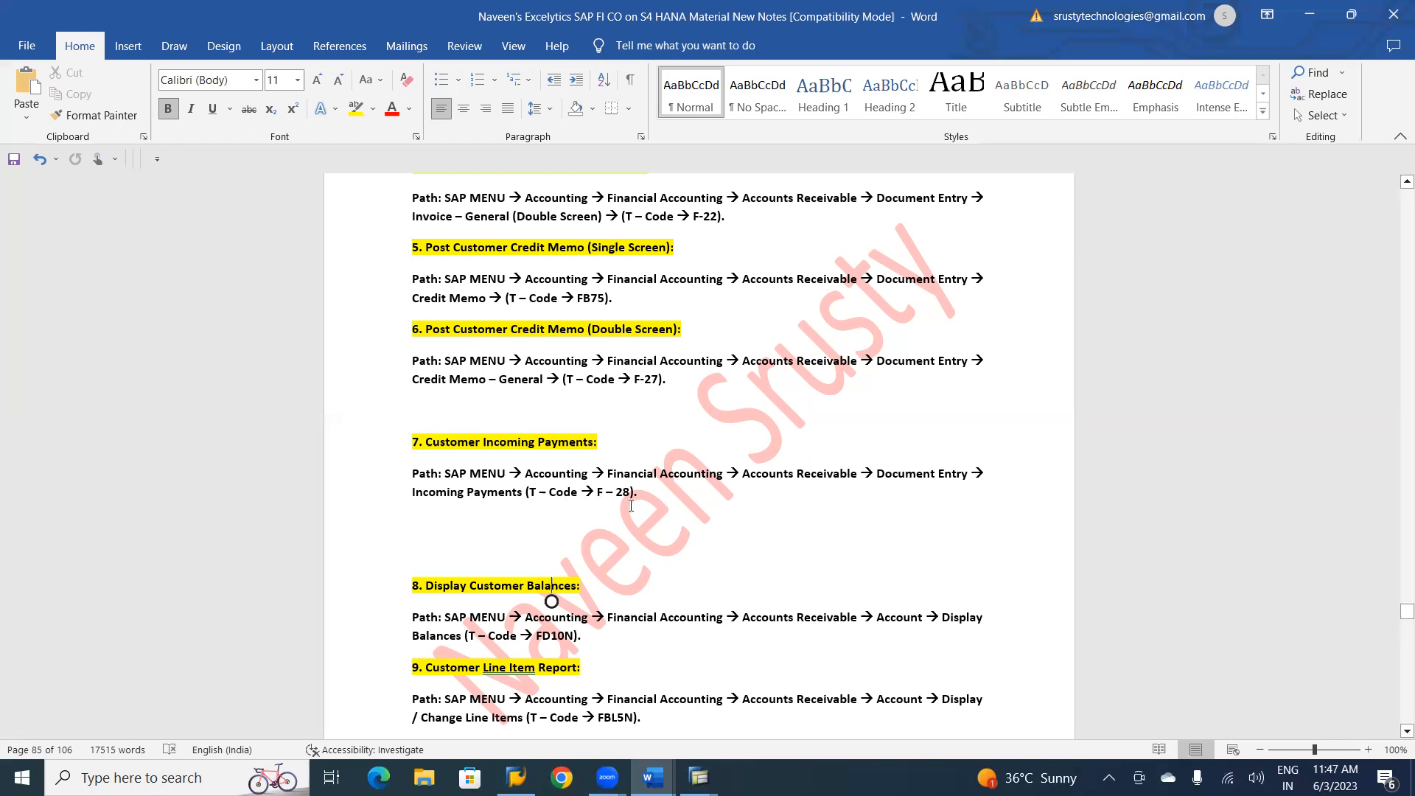
key("alt+Tab")
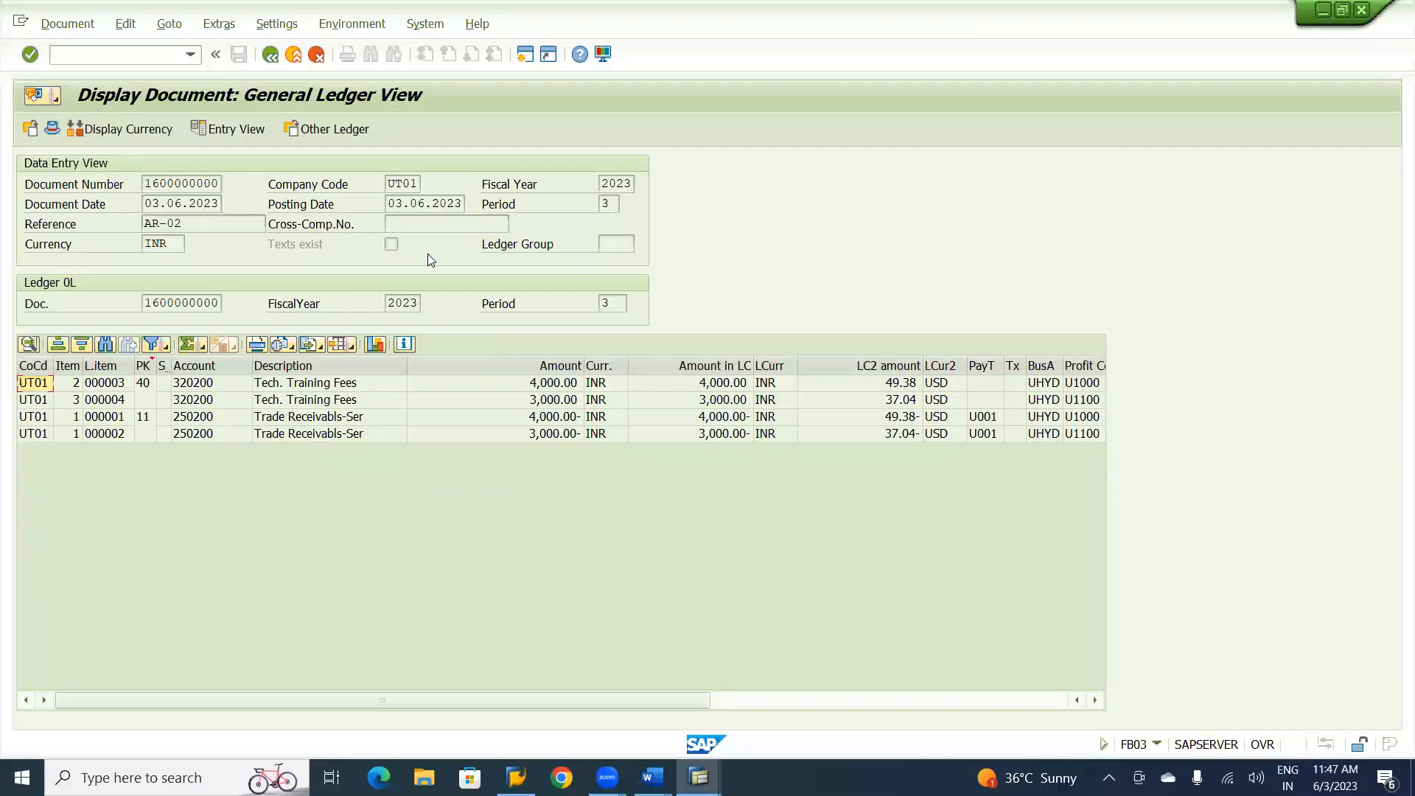
left_click(293, 55)
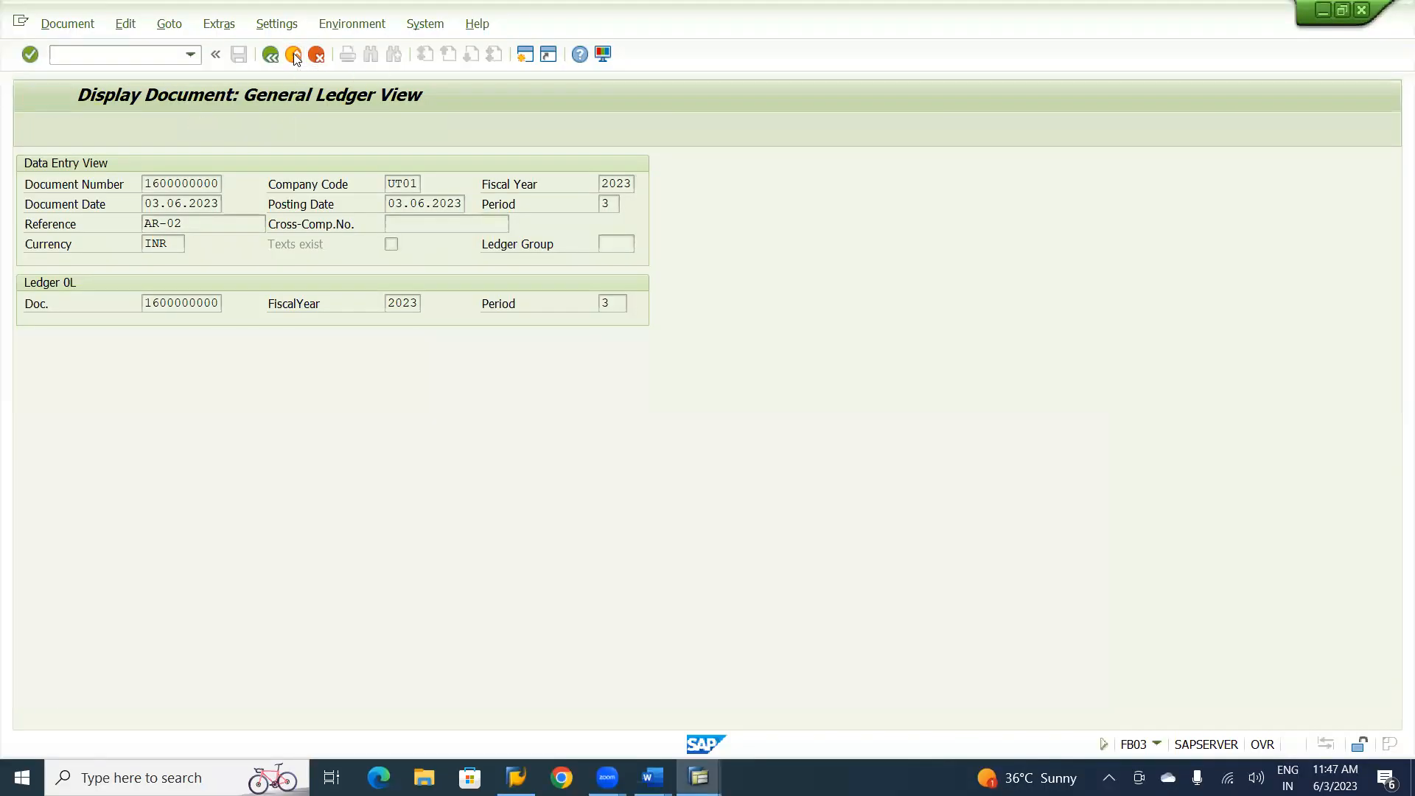
left_click(293, 55)
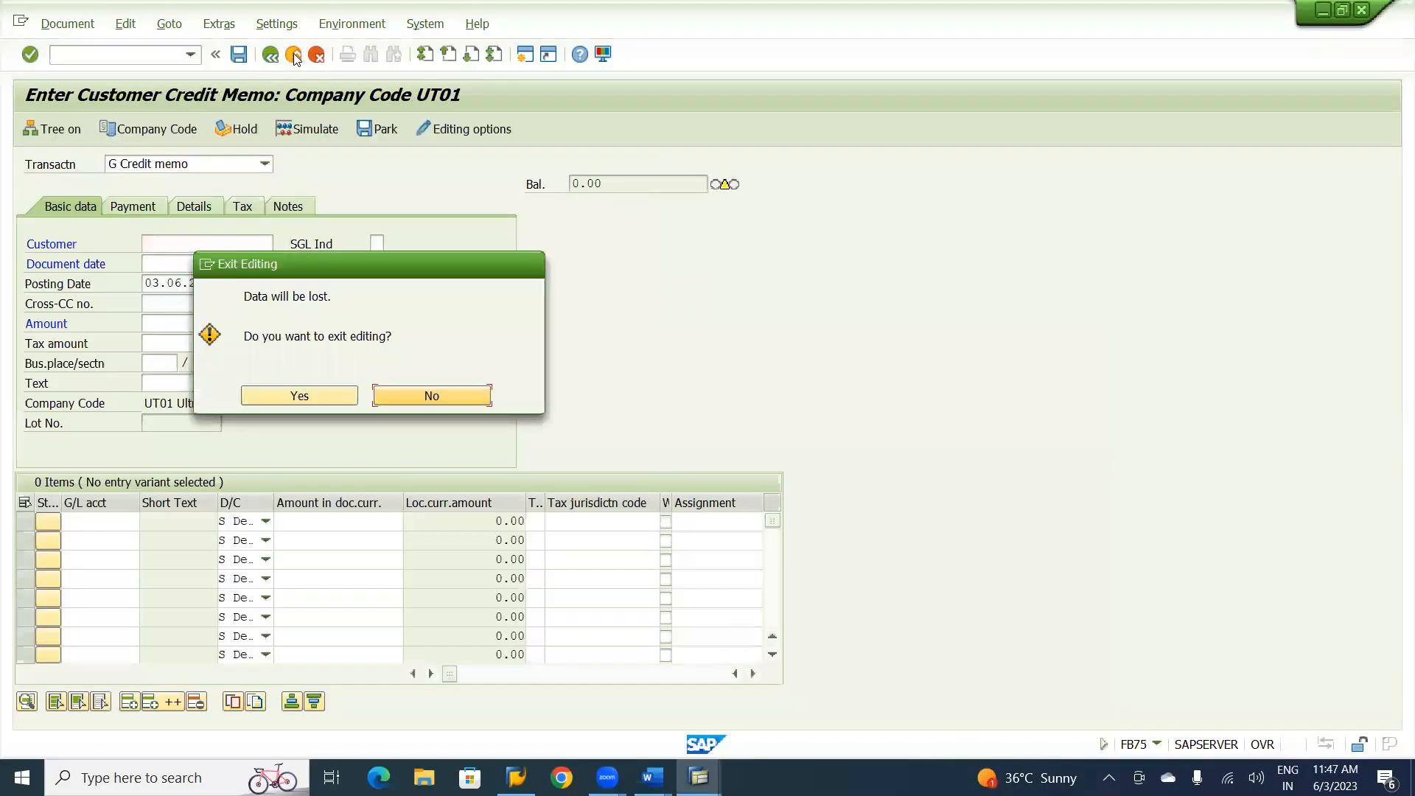
left_click(304, 399)
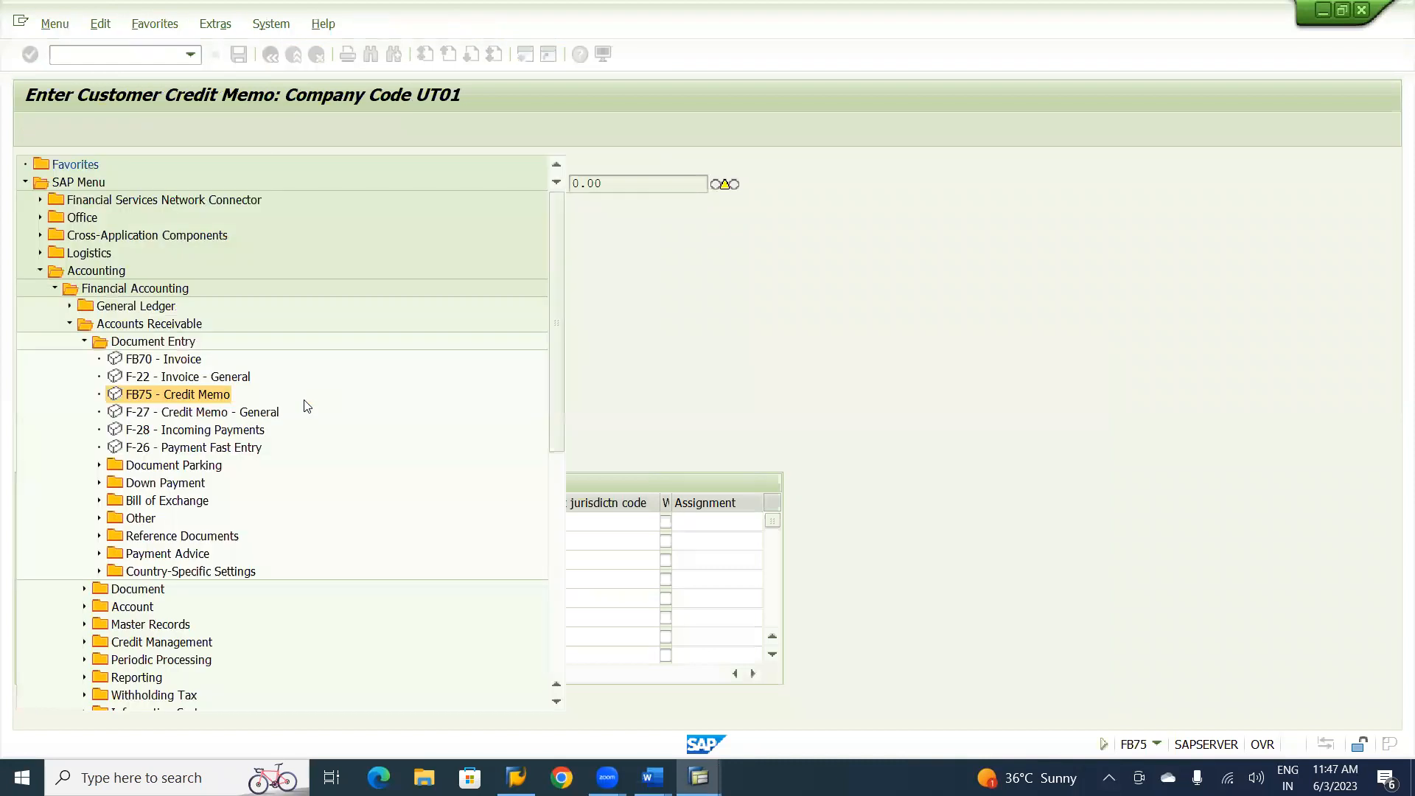
left_click(198, 431)
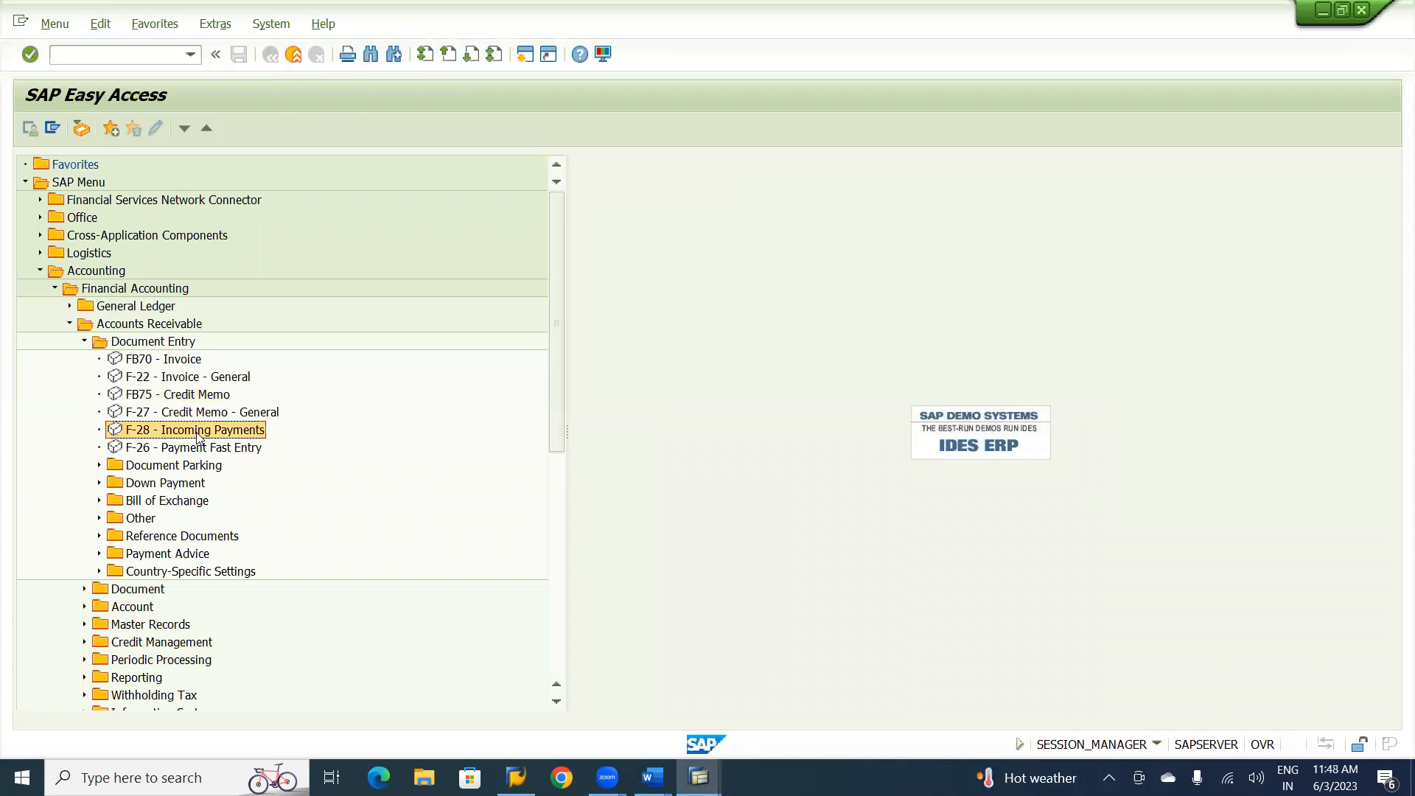
double_click(190, 433)
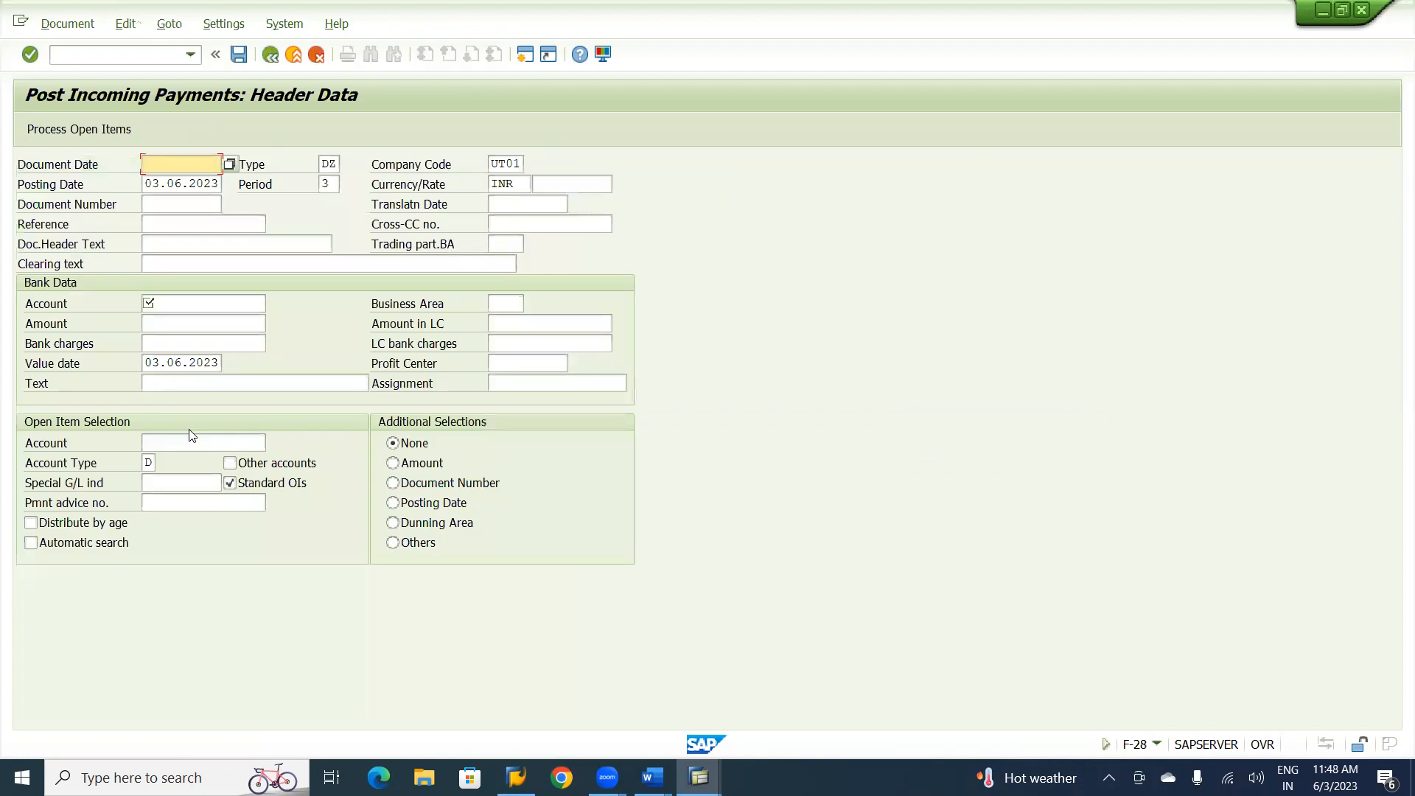
Fill in the payment header with document date 03.06.2023, reference AR-02 and header text Customer Receipt.
key("F4")
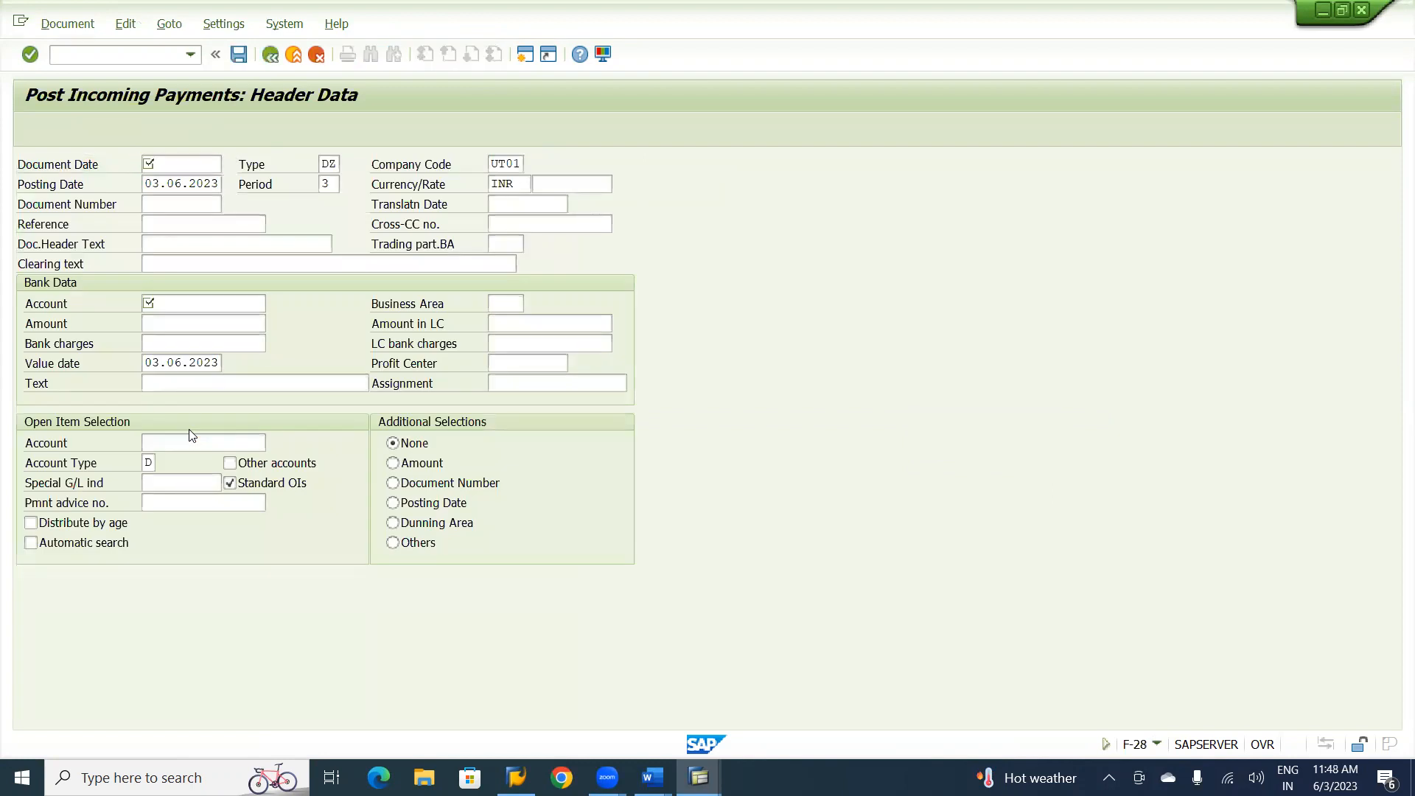
key("Return")
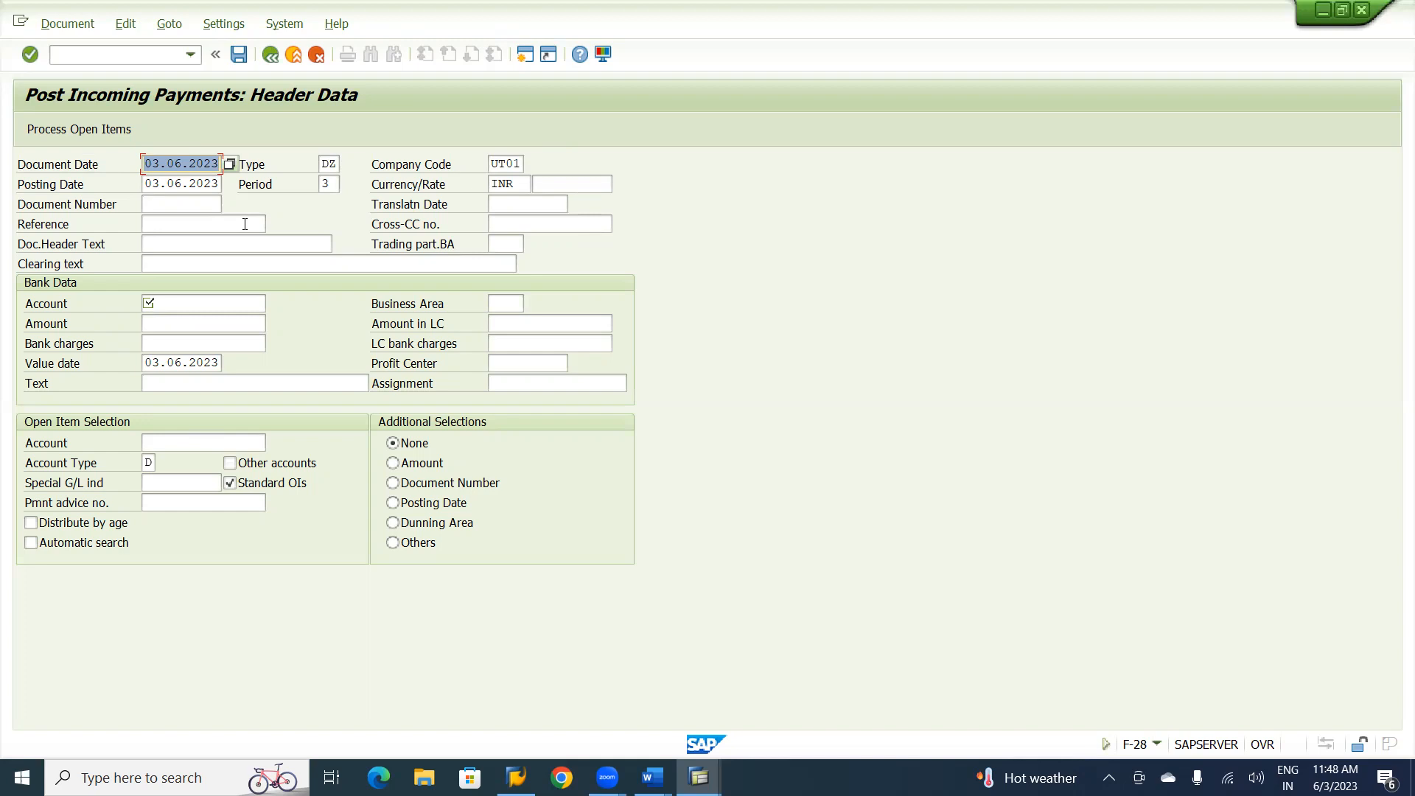
left_click(155, 222)
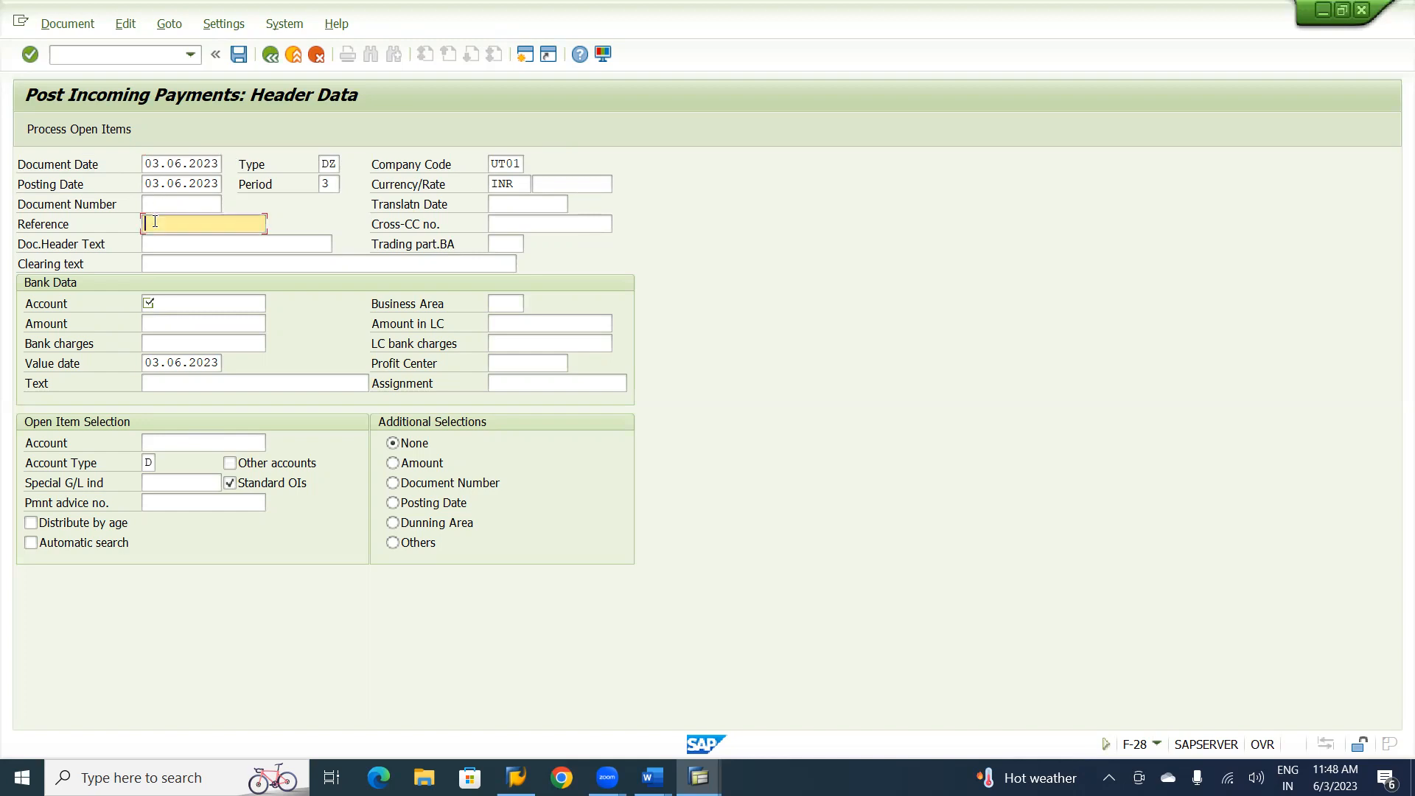
type("AR-02")
key("Tab")
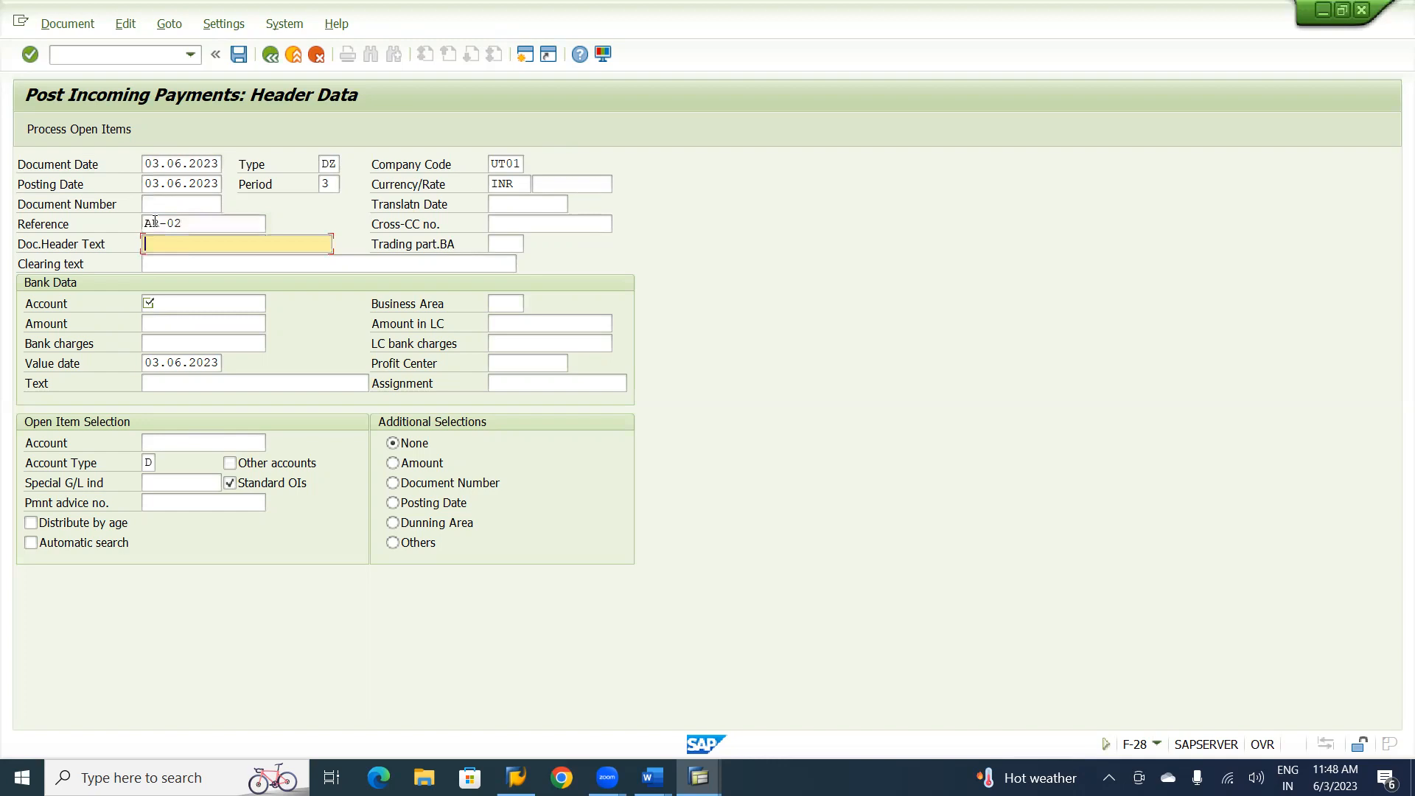
type("Customer Receipt")
Enter the bank data with G/L account 240000, a placeholder amount of 1 and the text Customer Incoming Payment.
left_click(167, 302)
type("240000")
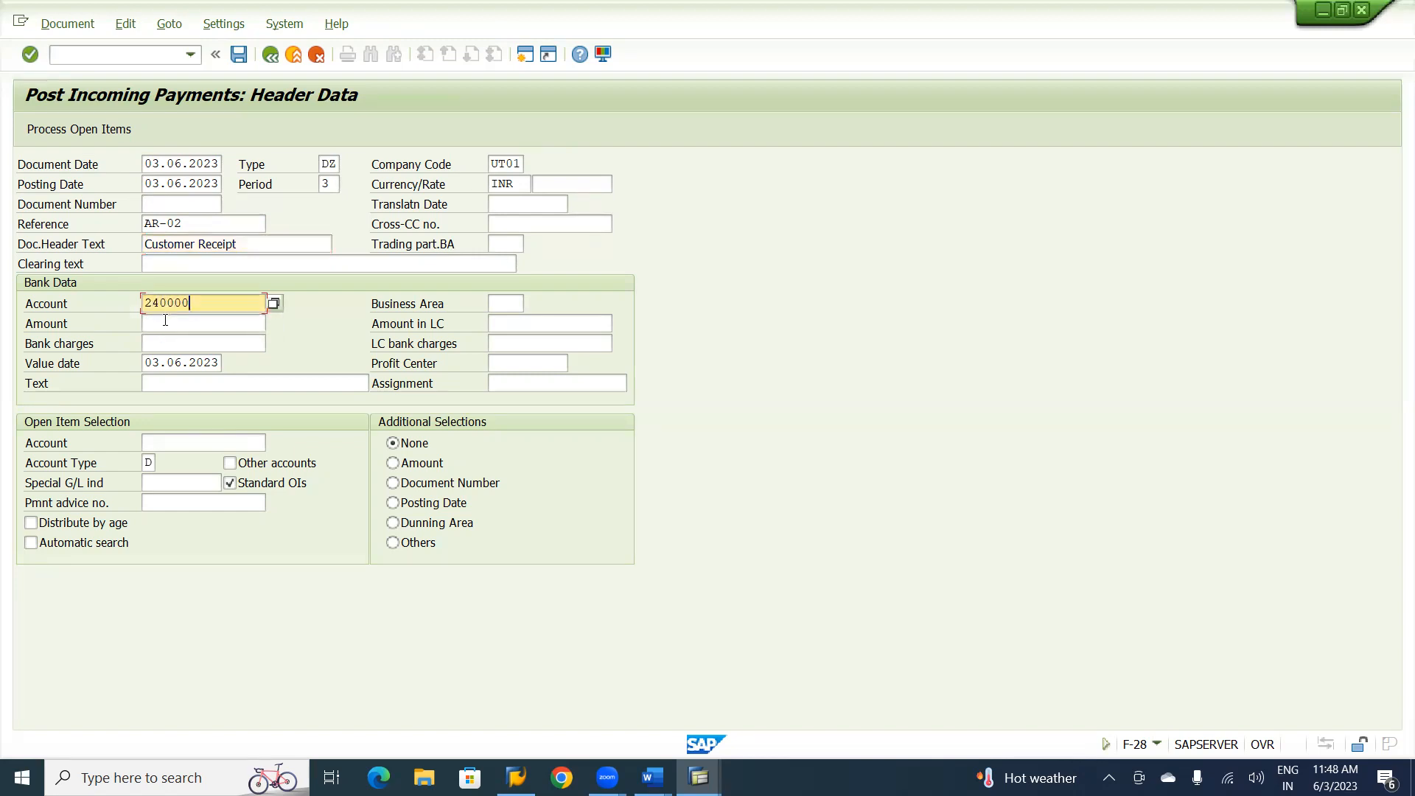
left_click(165, 320)
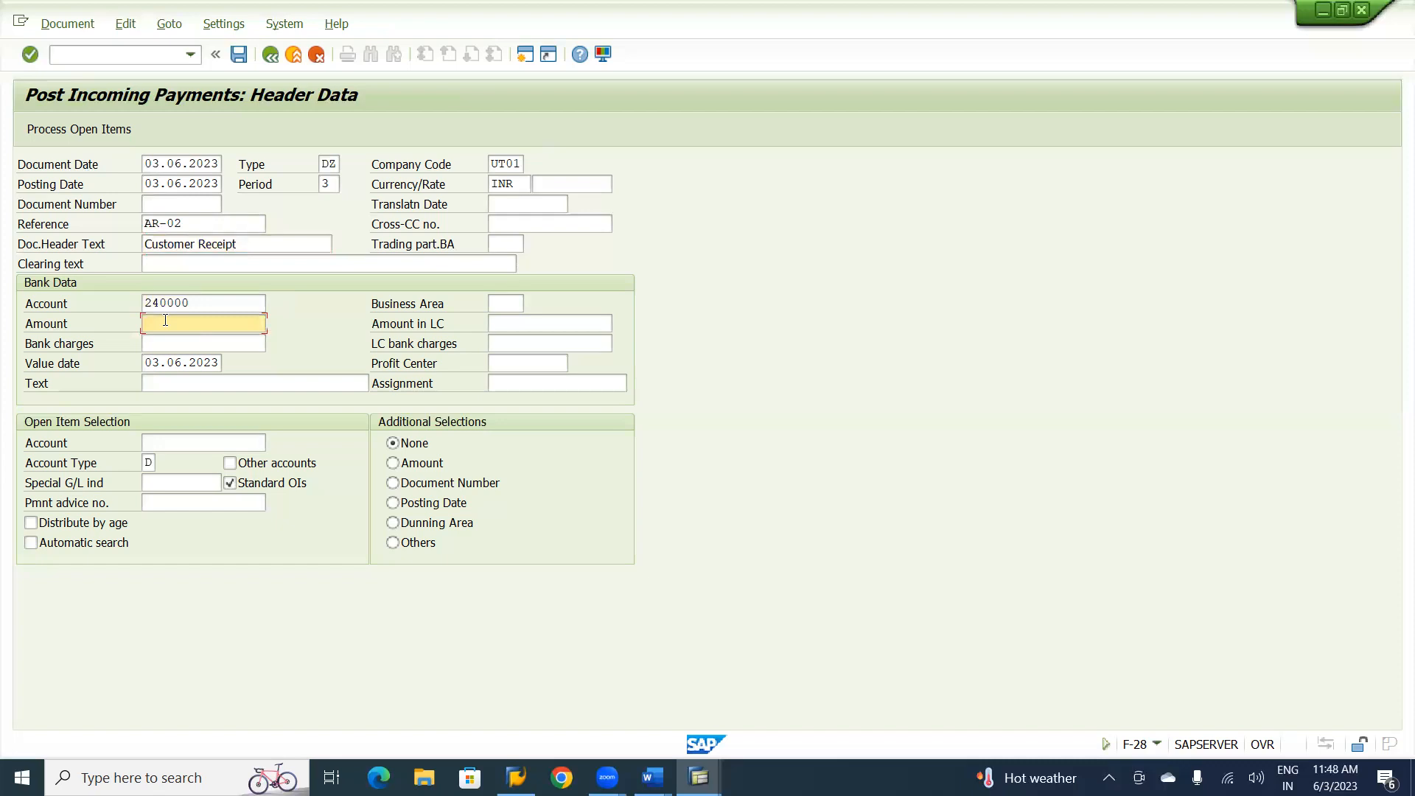
type("1")
left_click(171, 344)
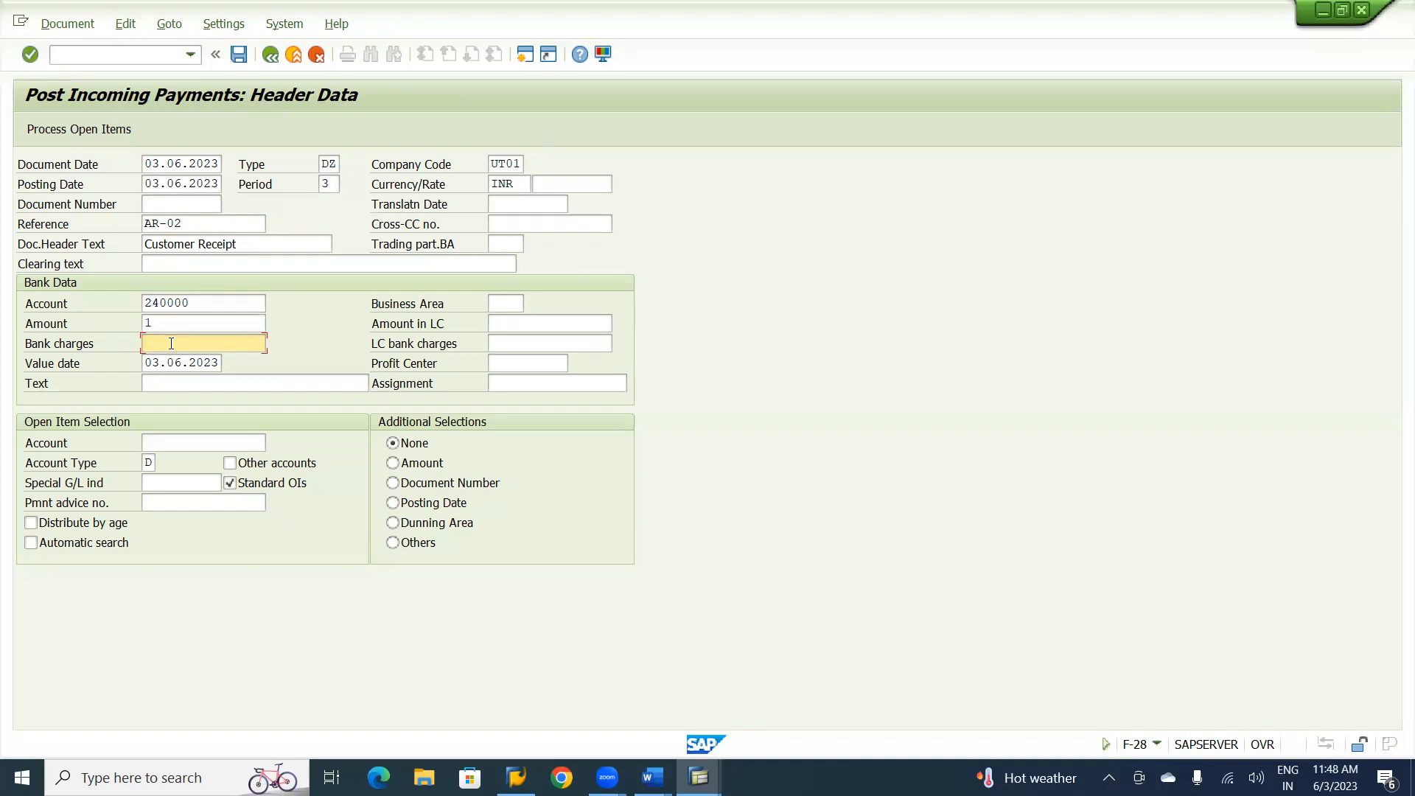
left_click(199, 387)
type("Cuso")
key("BackSpace")
type("t")
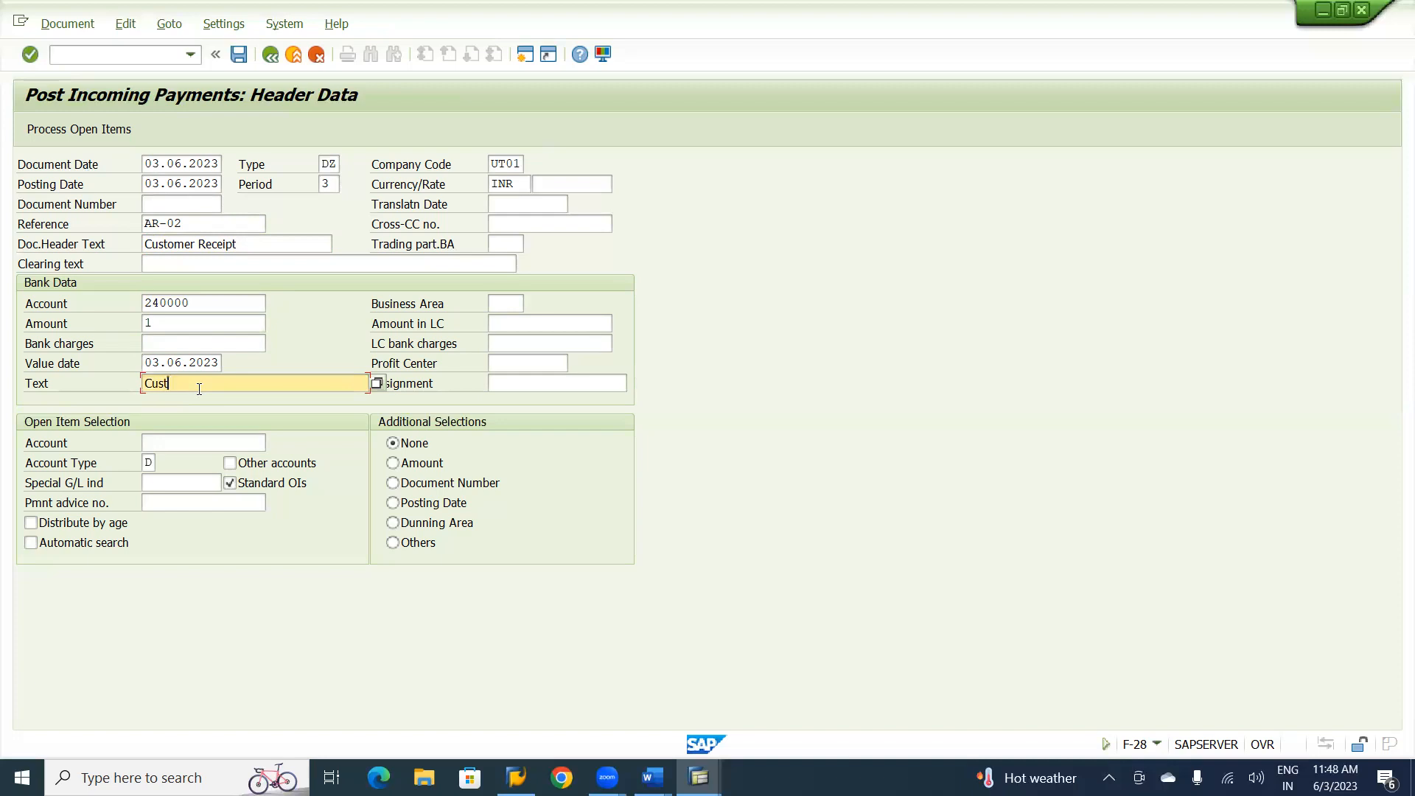
type("omer Incoming Payment")
Choose Narendra Consultancy as the open item account through the customer search by company code and process its open items.
left_click(169, 443)
left_click(274, 443)
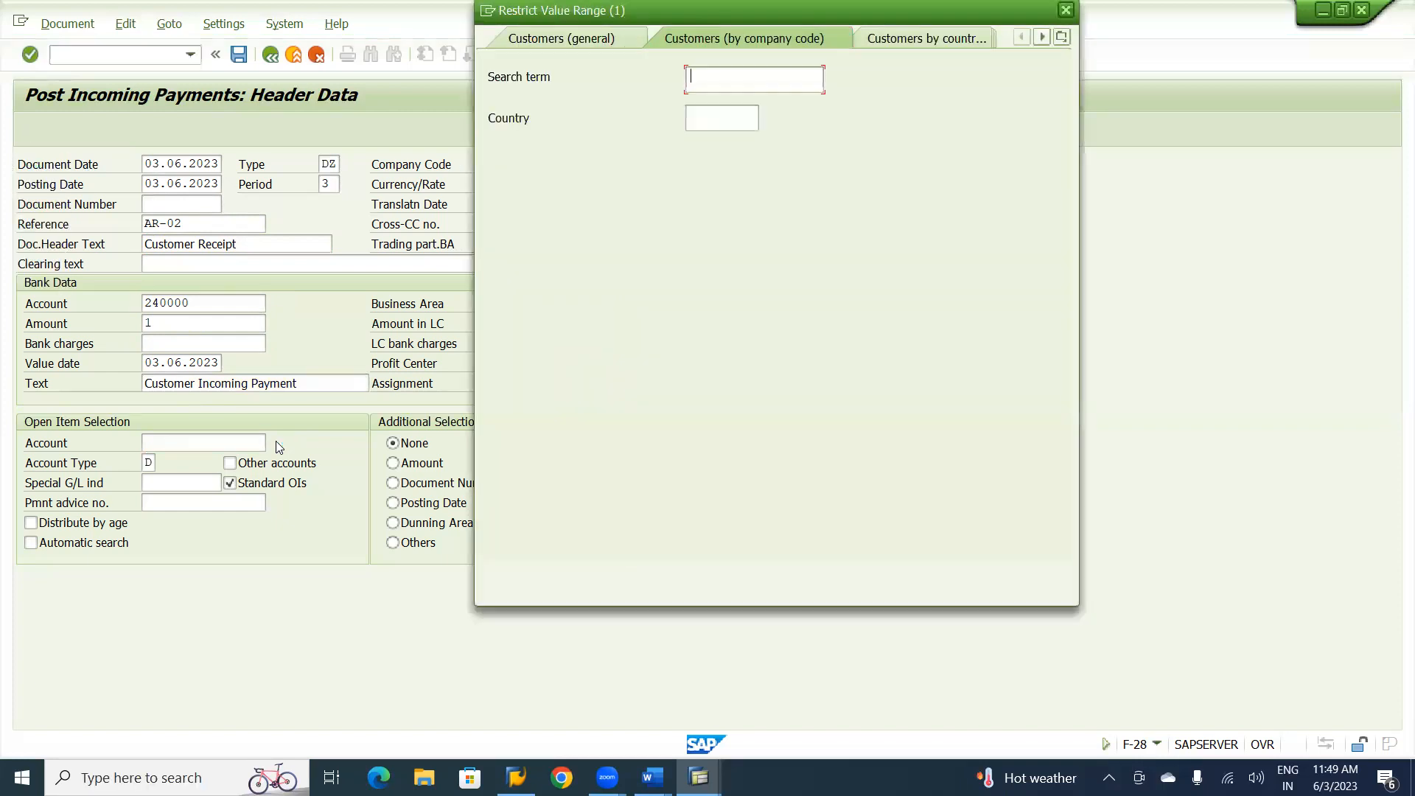
key("Return")
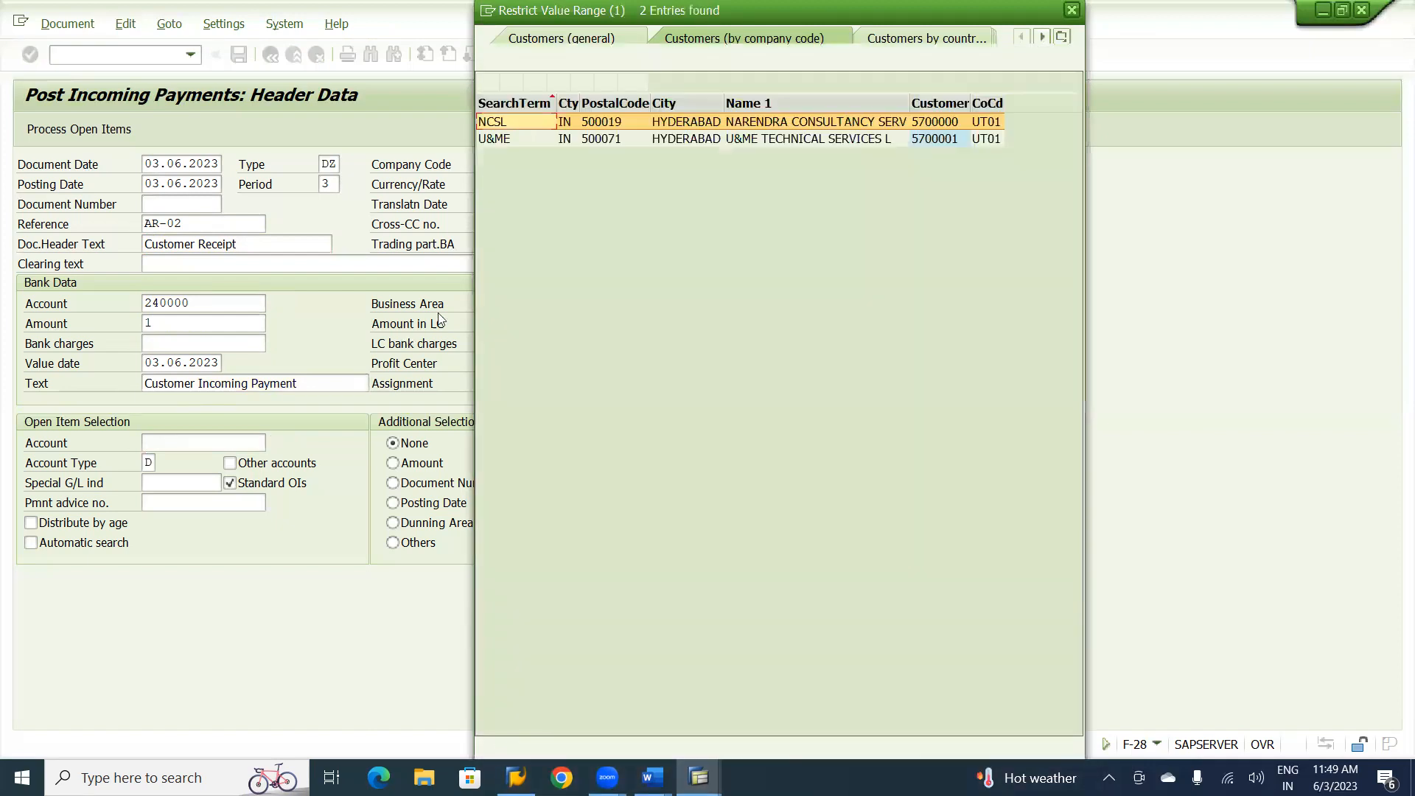
double_click(734, 122)
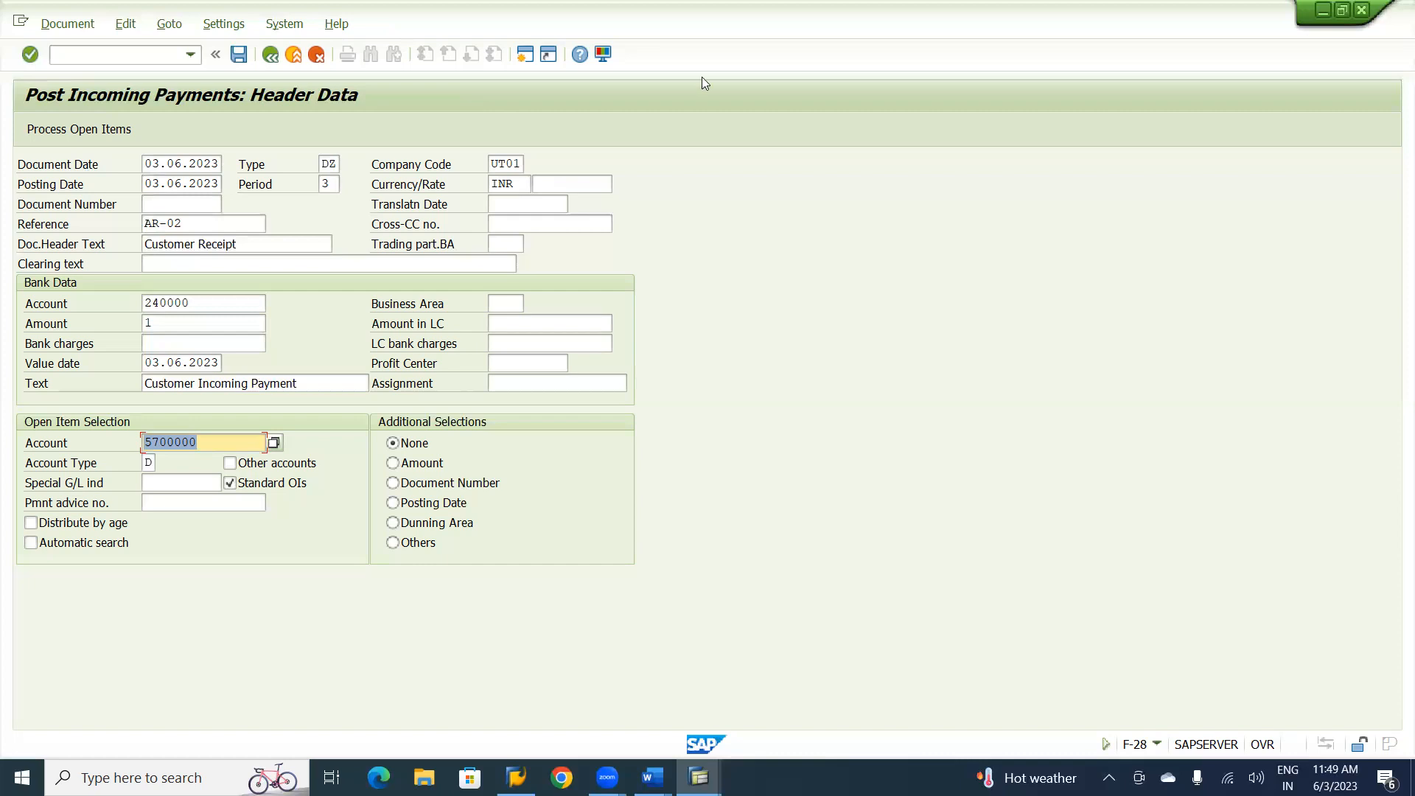
left_click(96, 130)
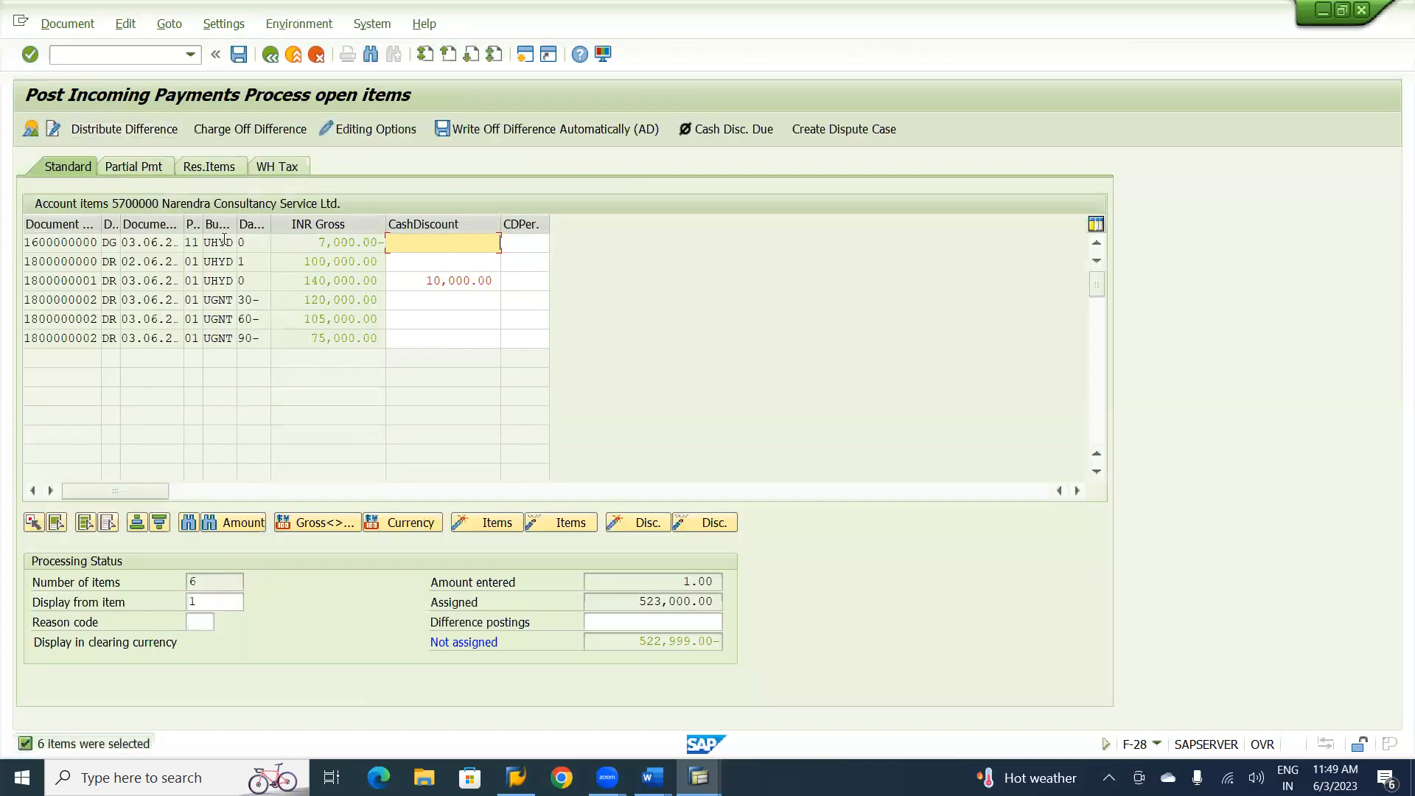
Deactivate the 100,000, 120,000, 105,000 and 75,000 open items, keeping the 140,000 invoice and the 7,000 credit memo active for clearing.
double_click(300, 260)
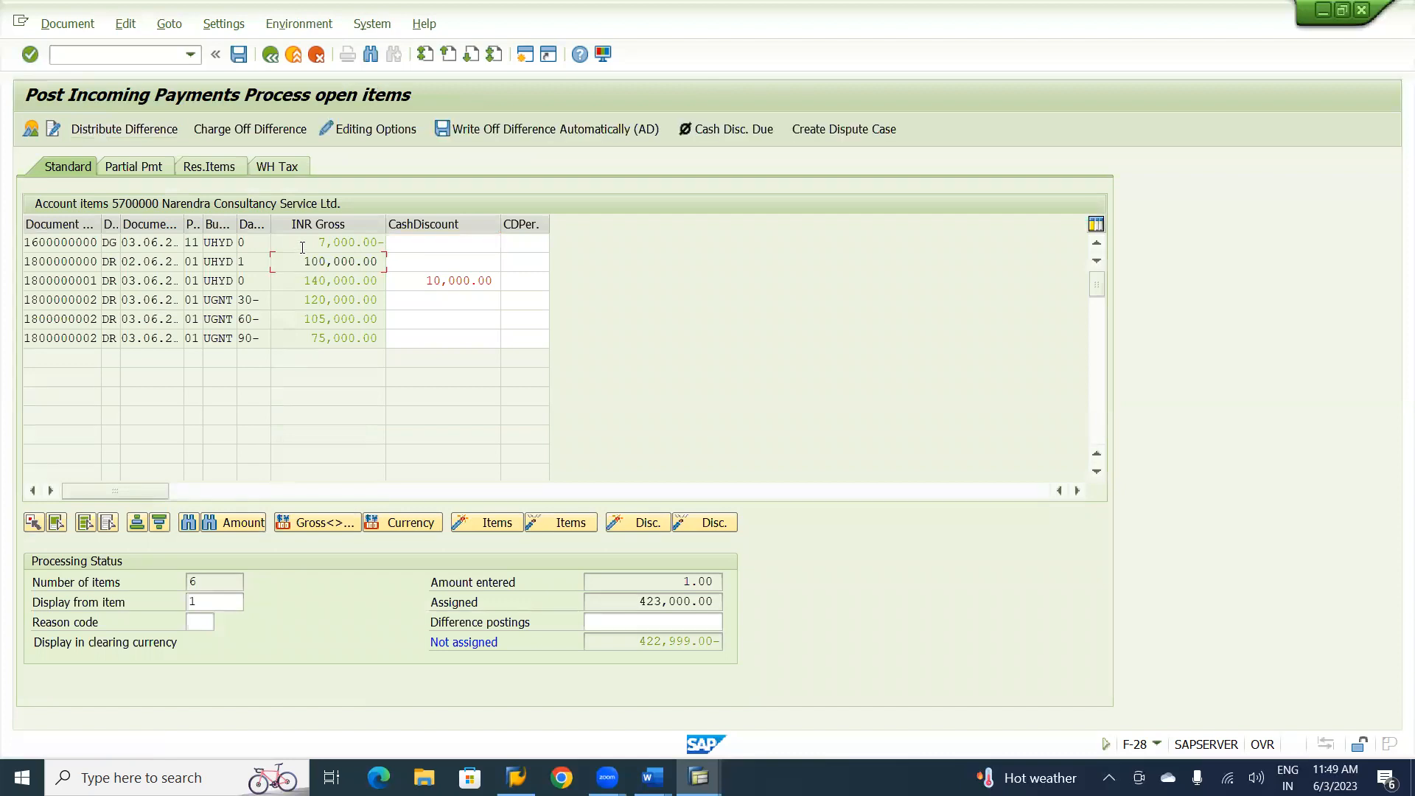
double_click(304, 242)
double_click(292, 299)
double_click(297, 318)
double_click(300, 339)
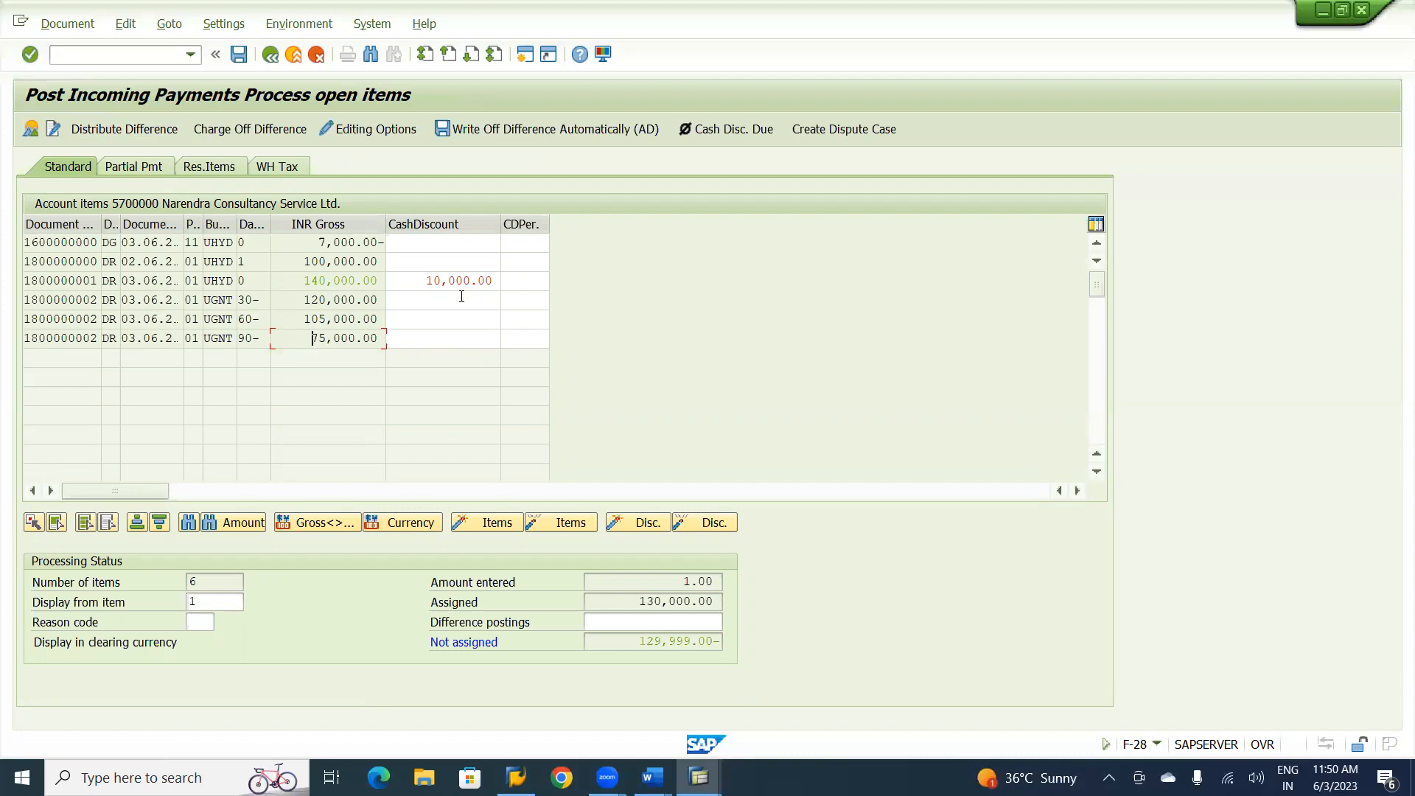
double_click(316, 243)
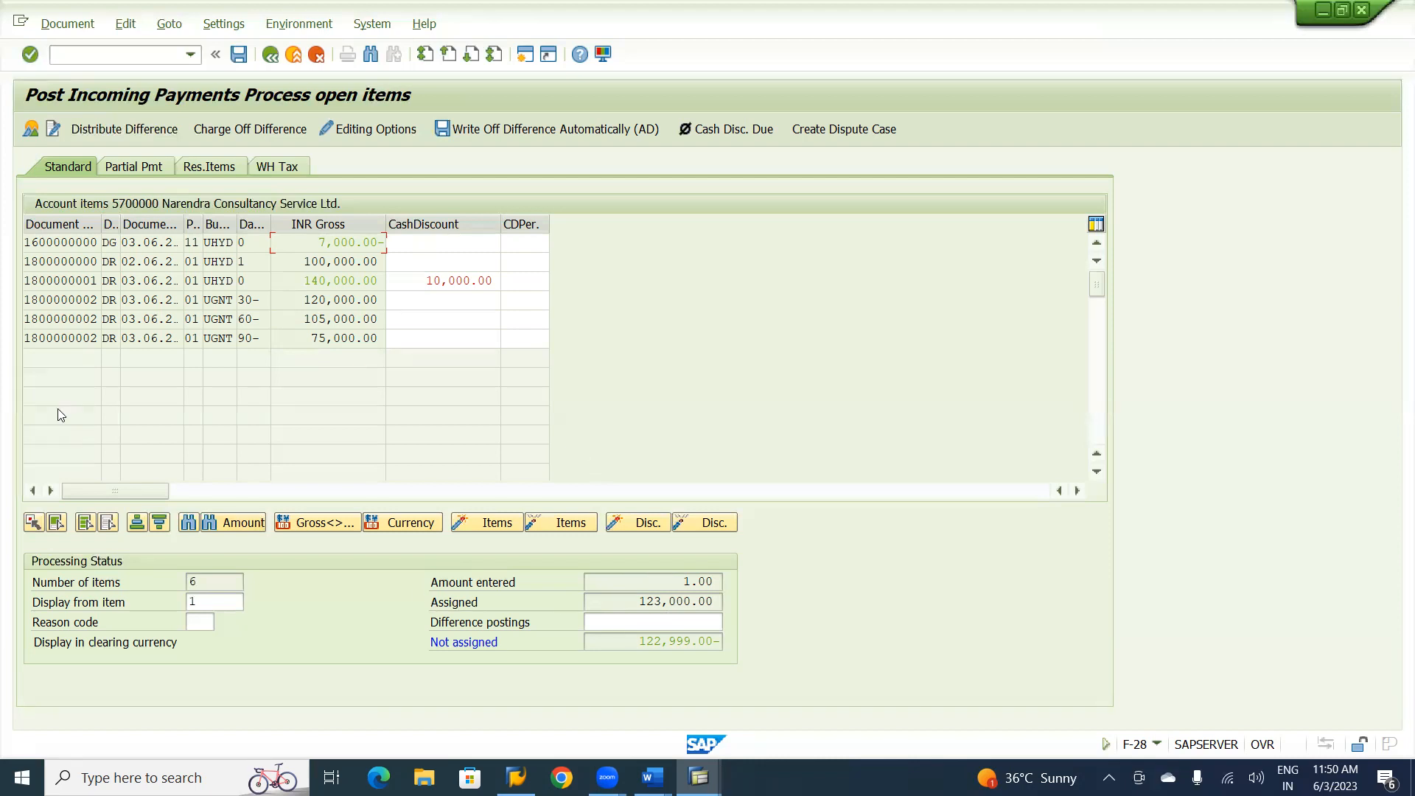
Open the Cash Account line item from the document overview and set its amount to * to take over the balance.
left_click(31, 130)
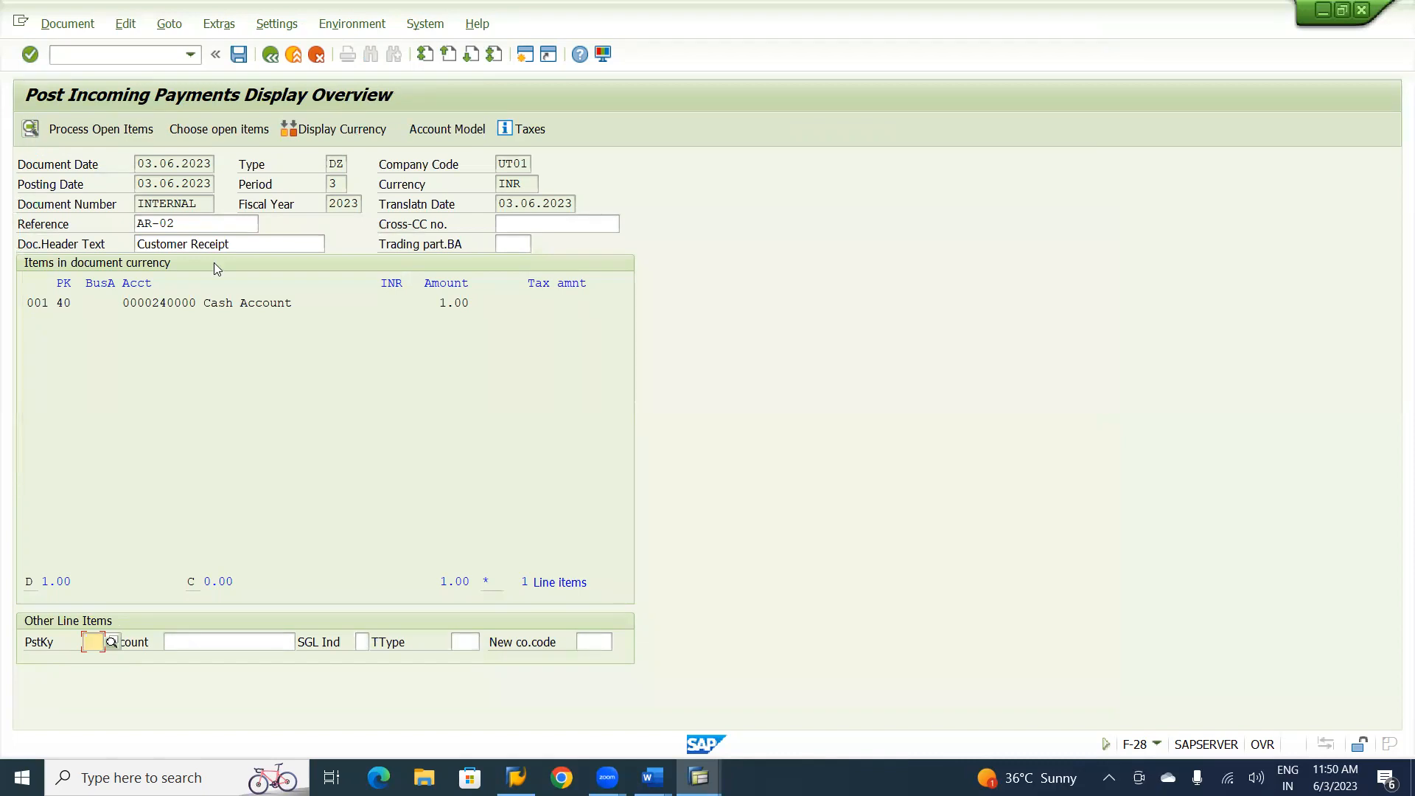
double_click(257, 304)
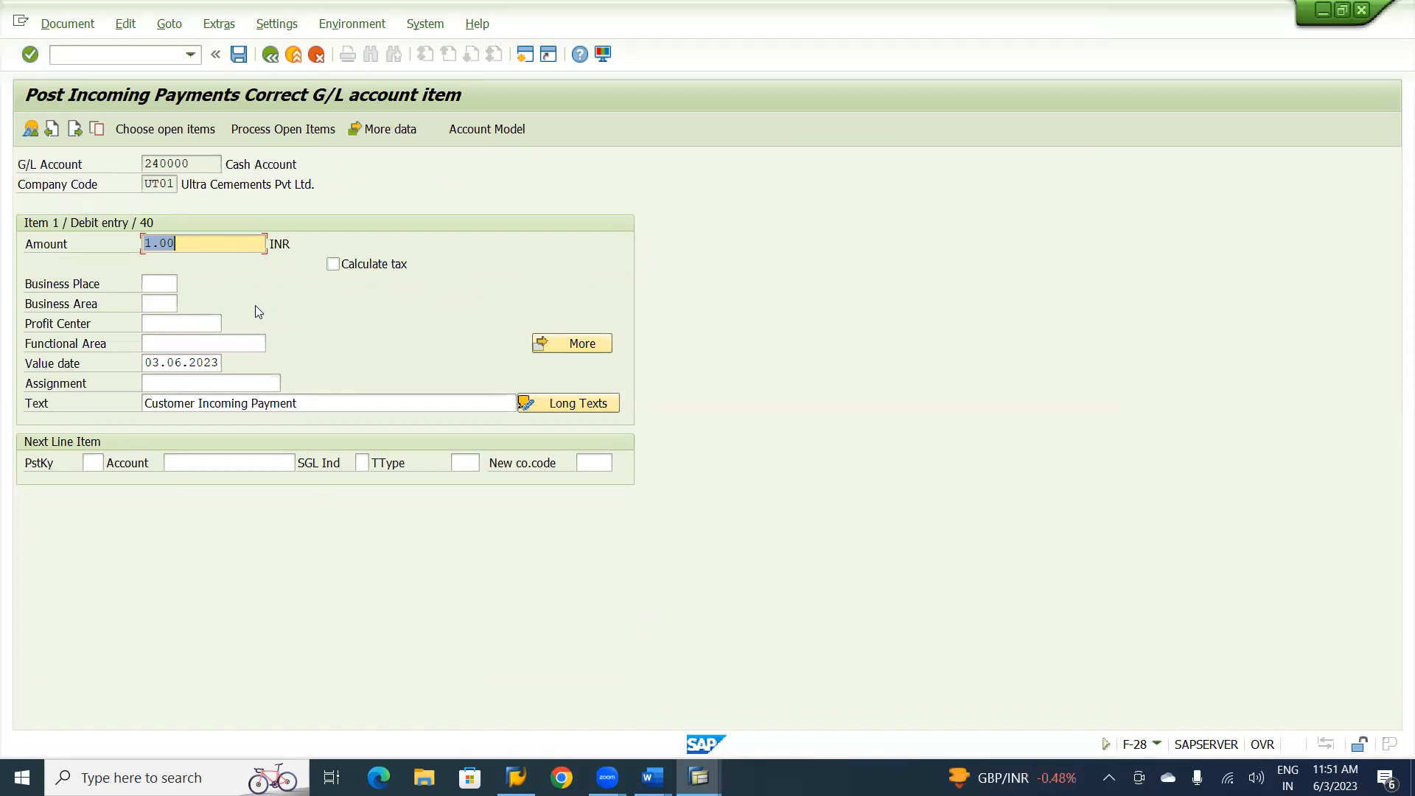
type("*")
key("Return")
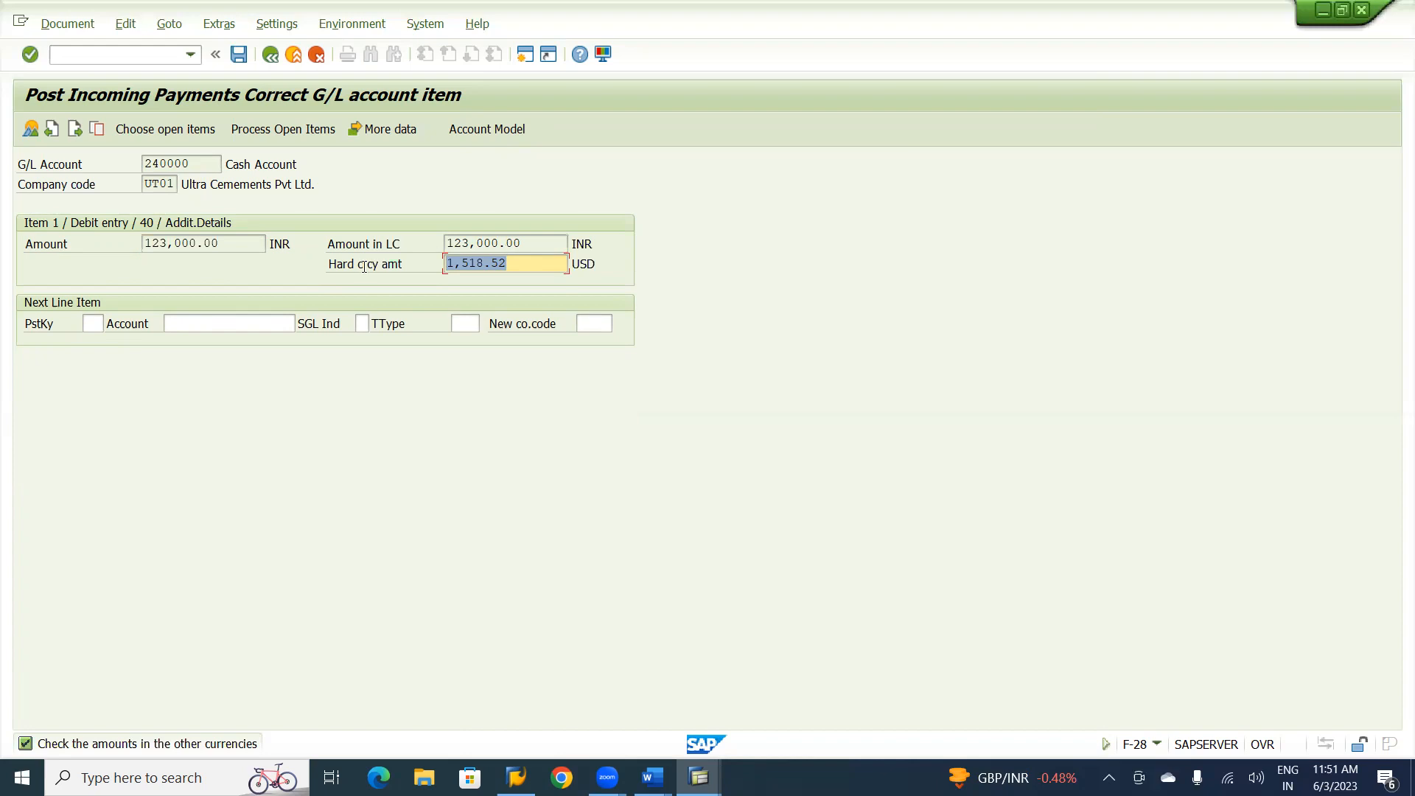
Simulate the incoming payment and post the document.
left_click(68, 24)
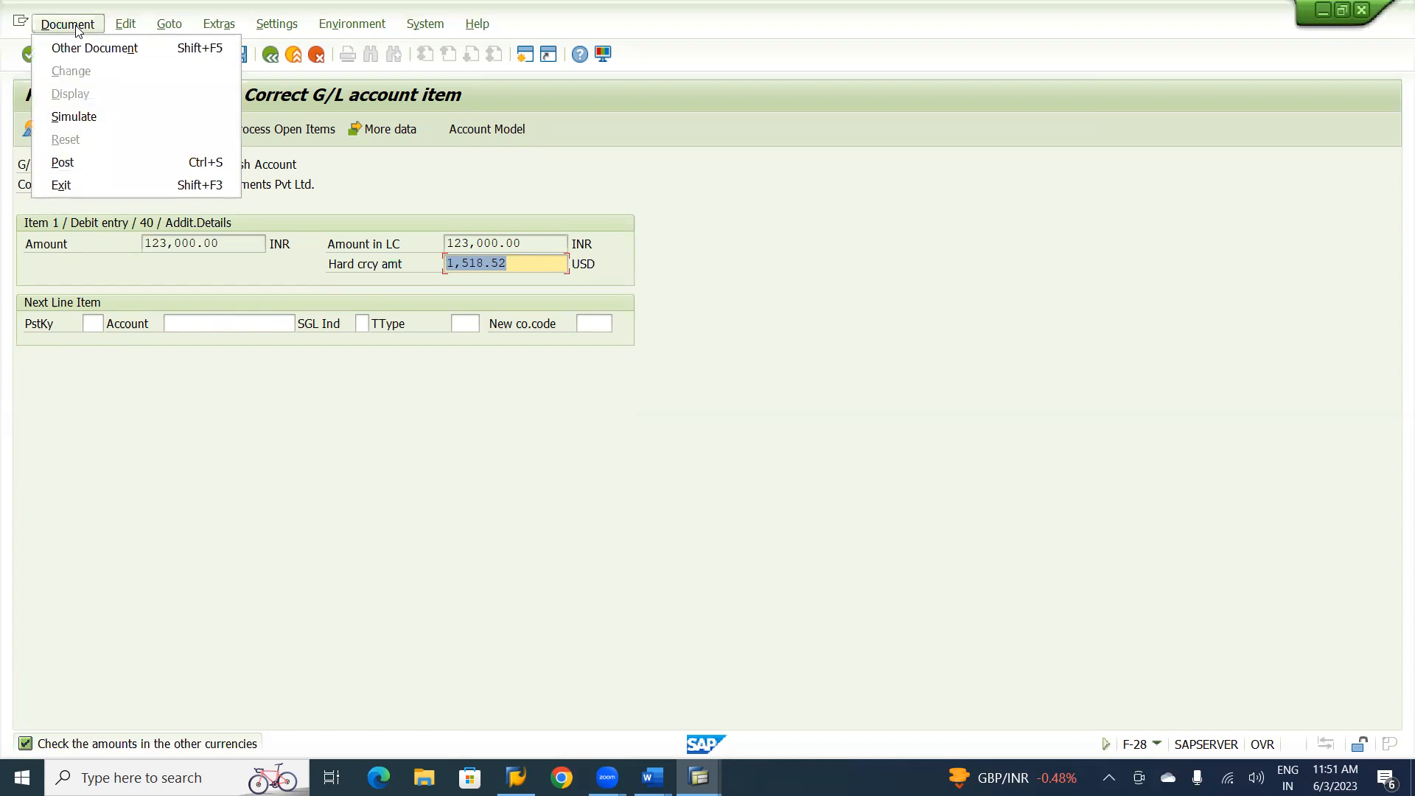
left_click(74, 117)
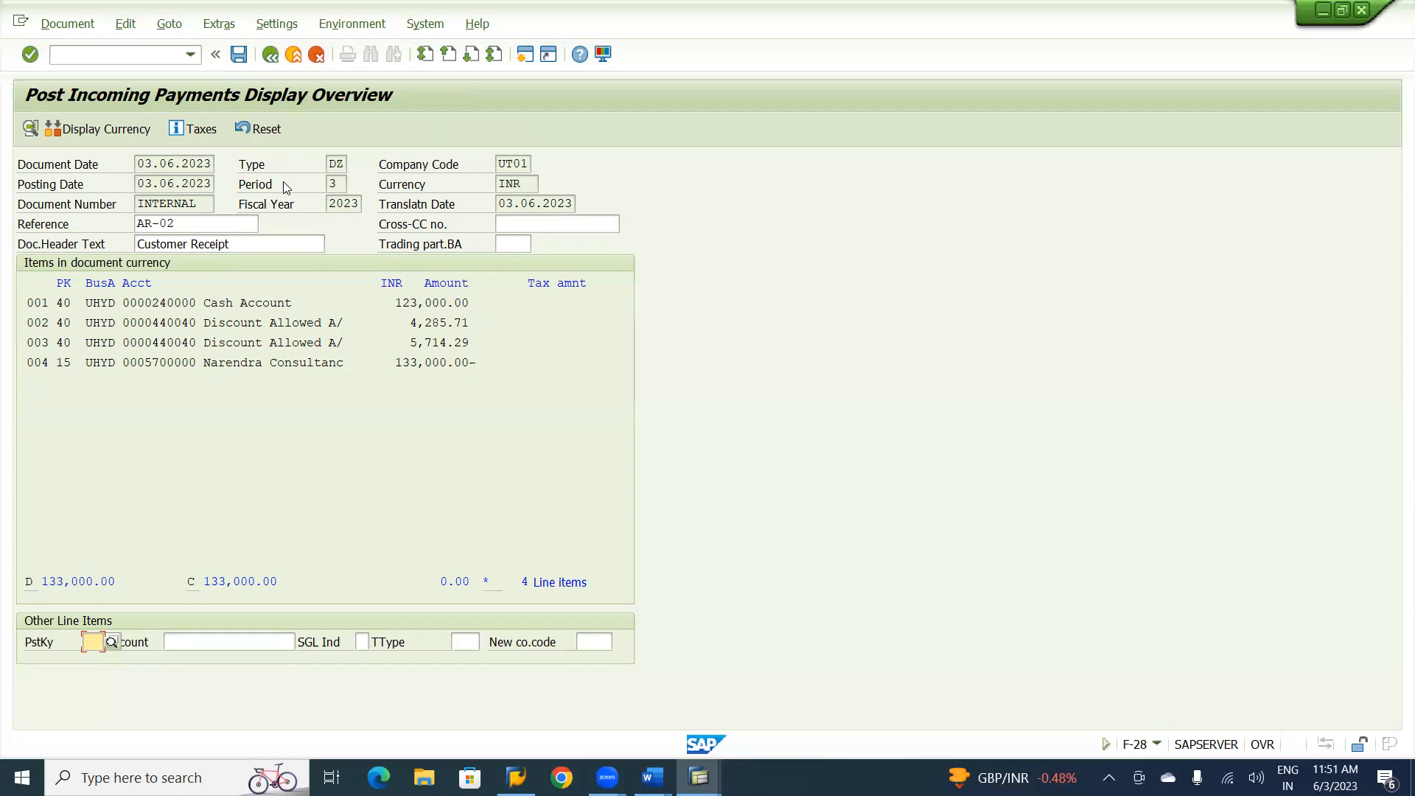
left_click(240, 54)
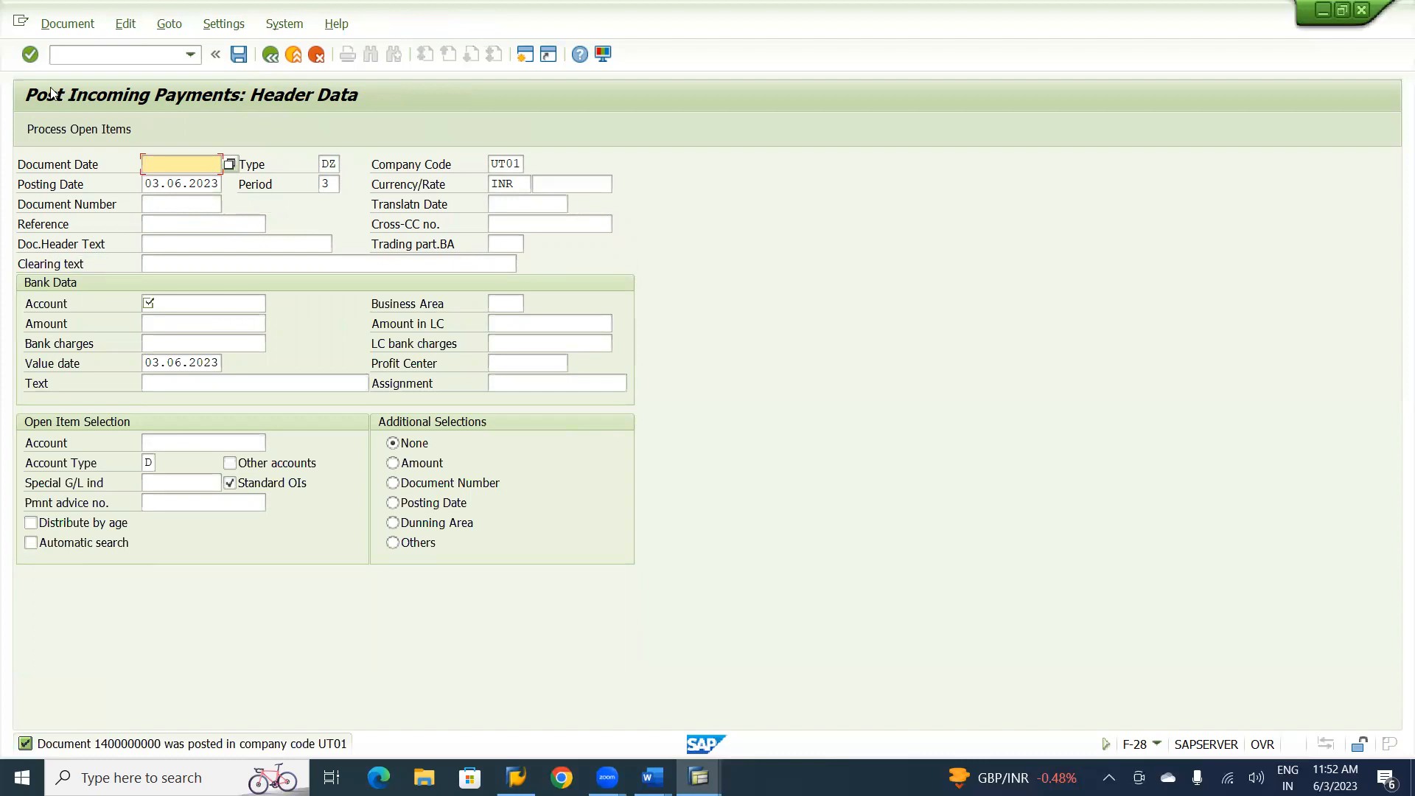
Display the posted incoming payment document in the General Ledger View.
left_click(57, 25)
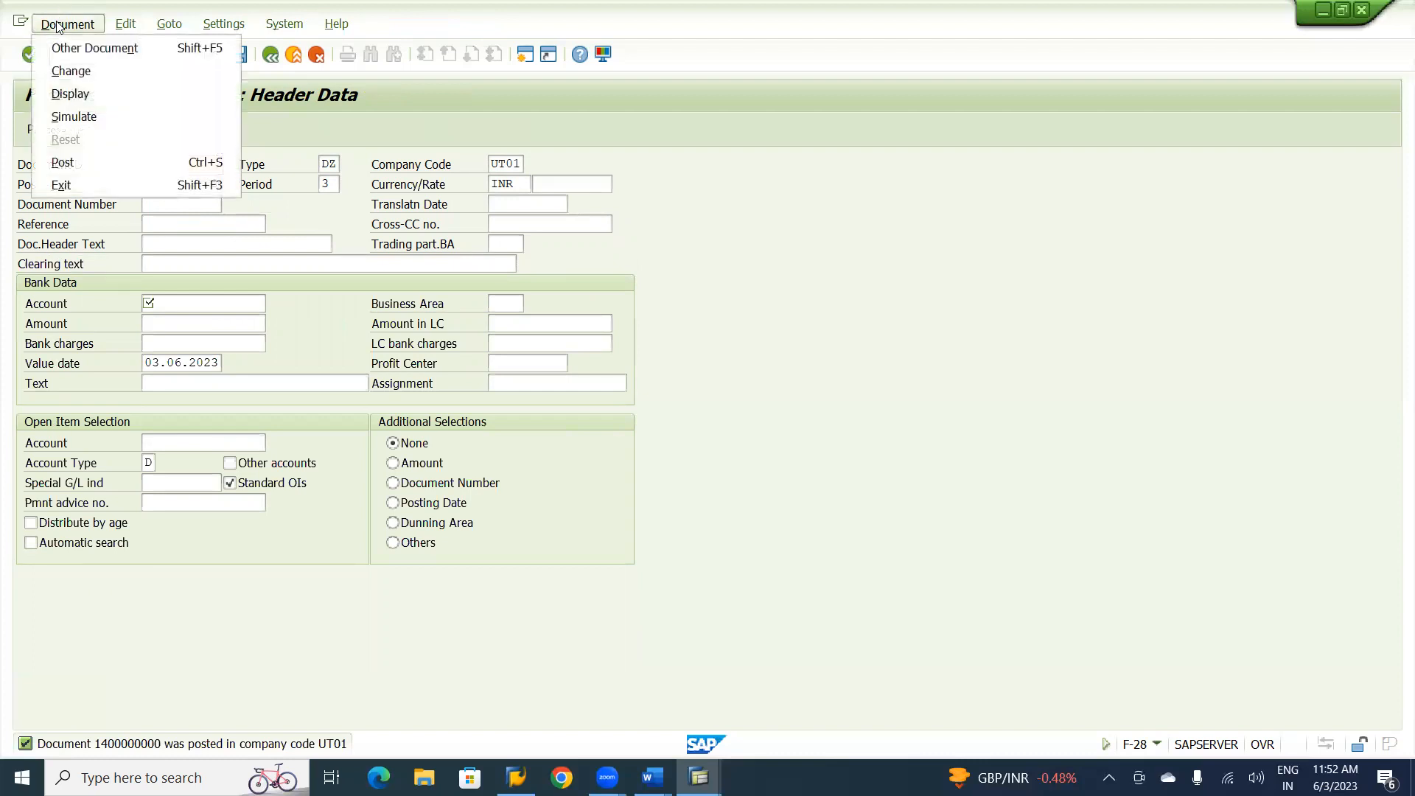
left_click(73, 97)
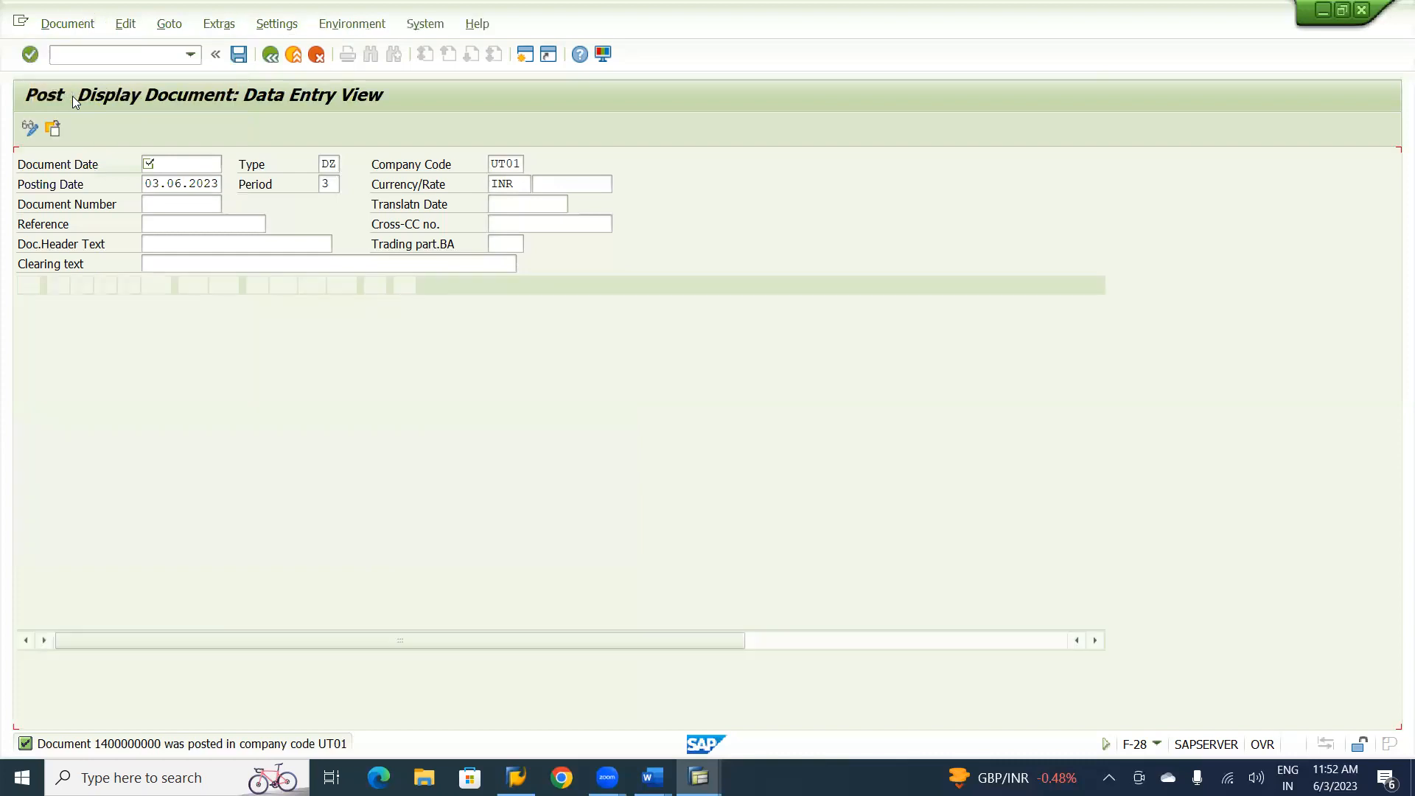
left_click(331, 128)
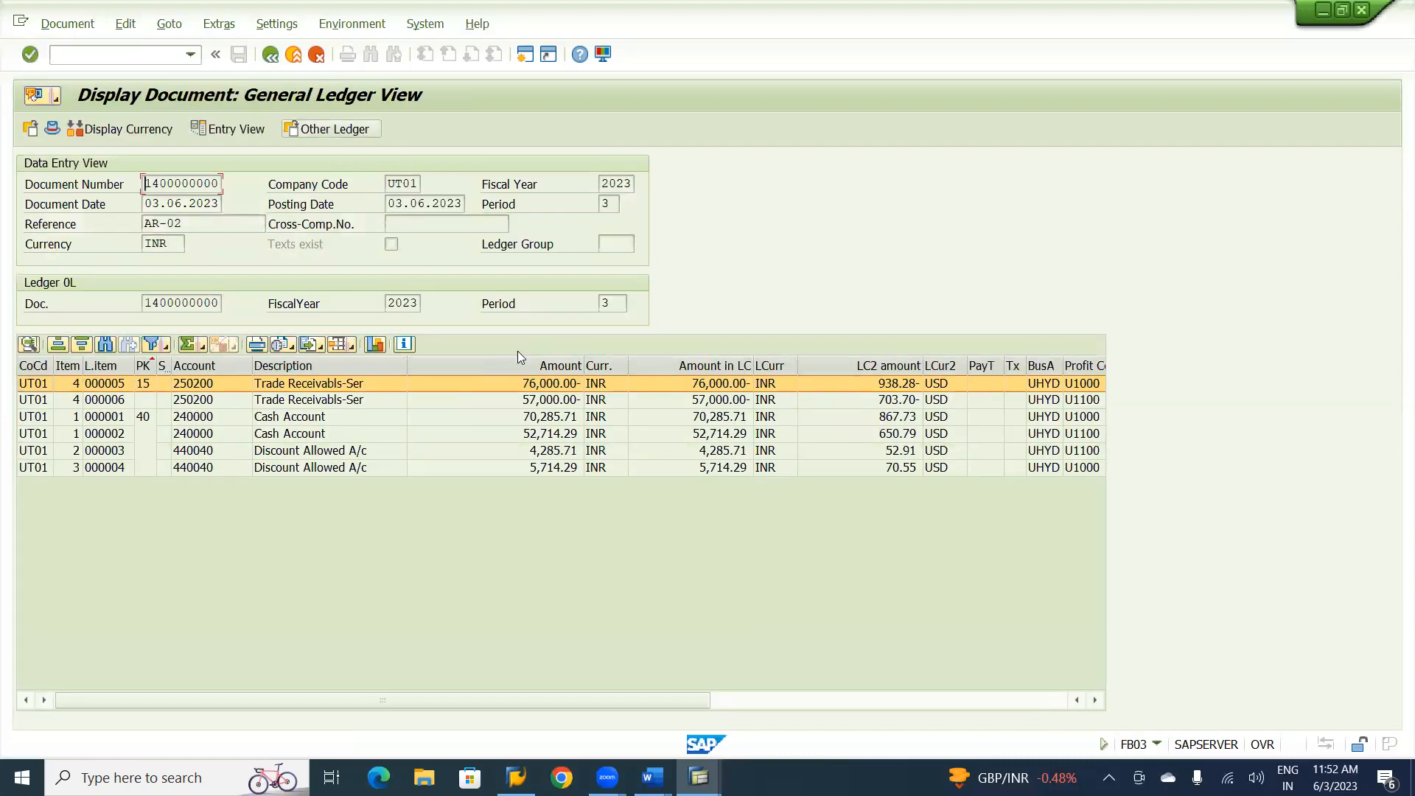
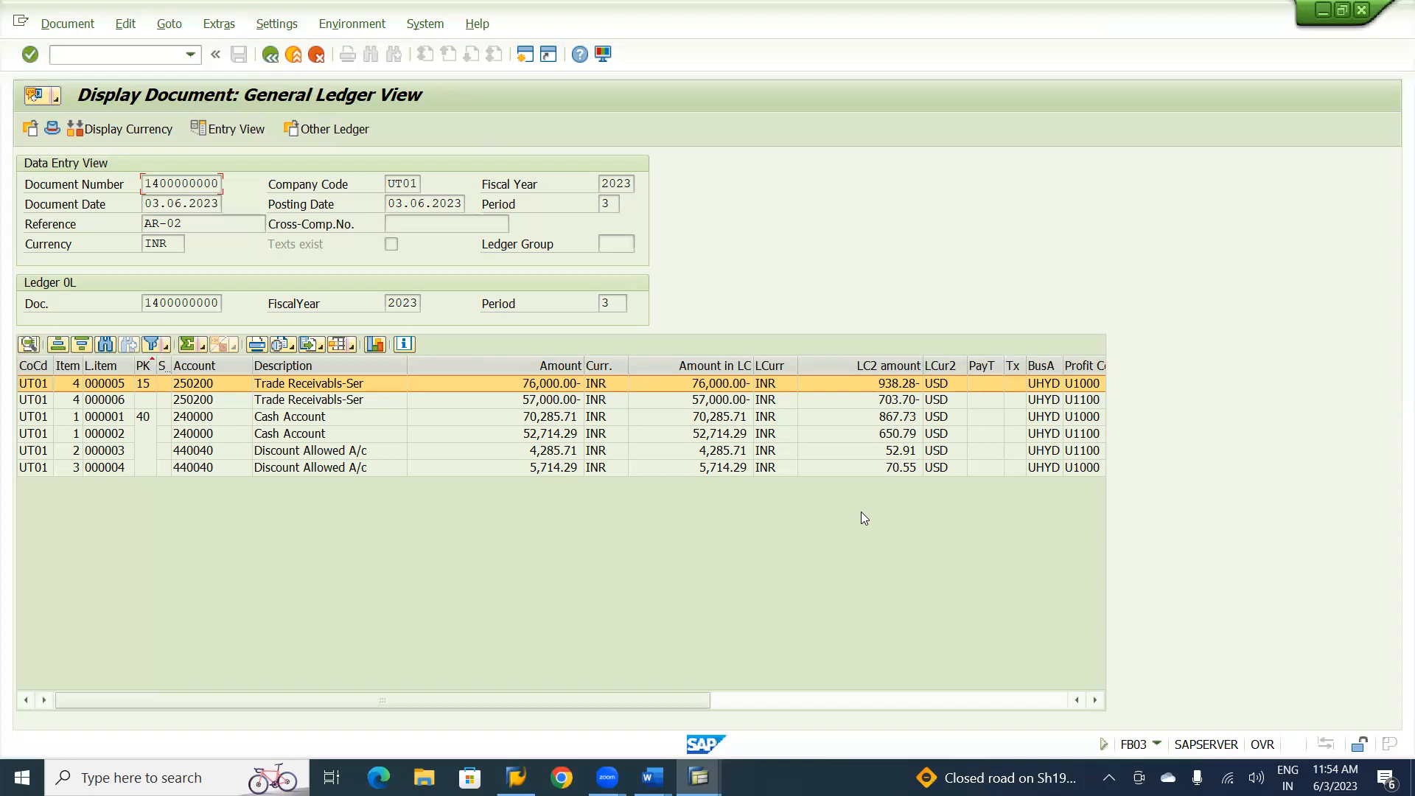
Review the customer invoice, credit memo and incoming payment transactions in the Word notes and return to SAP.
key("alt+Tab")
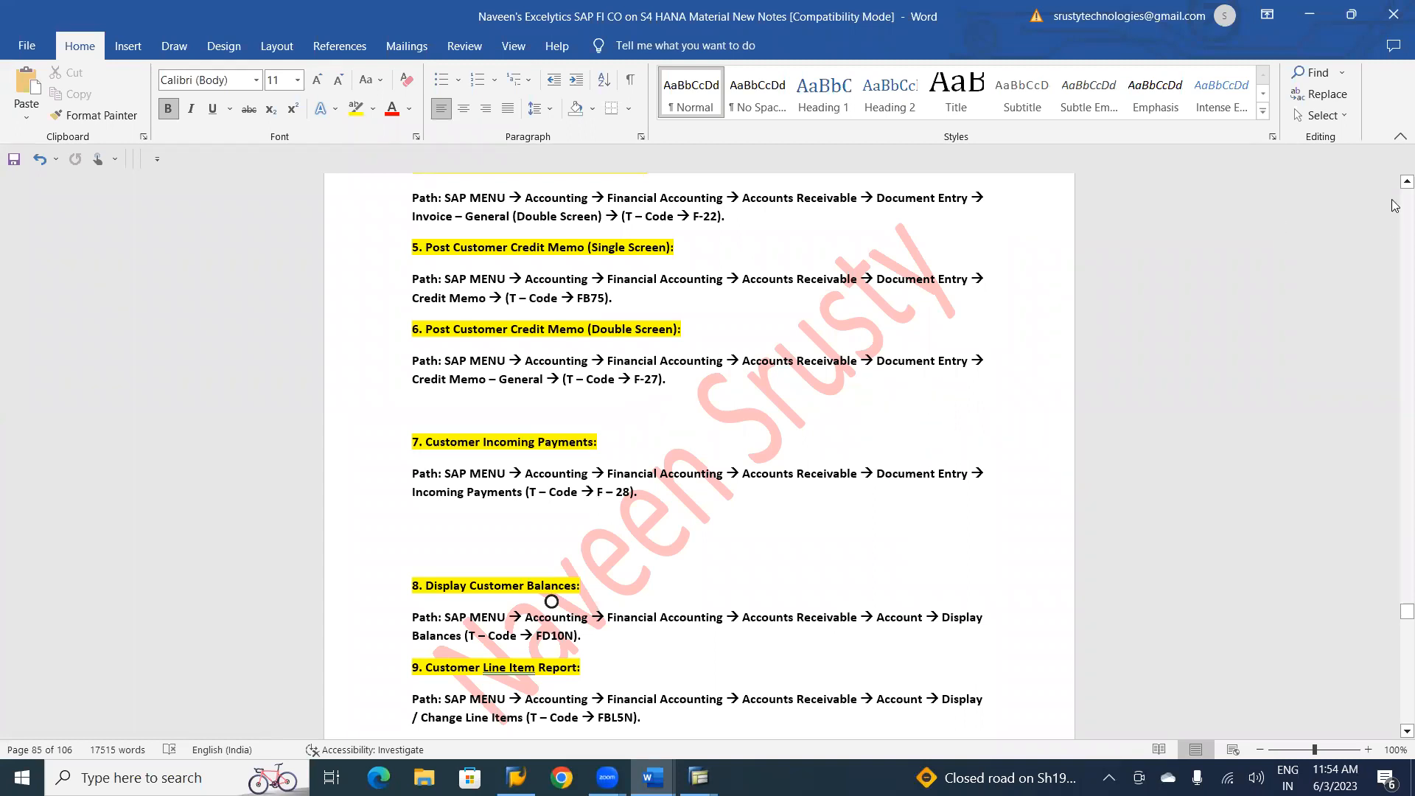
scroll(1394, 188, "up", 2)
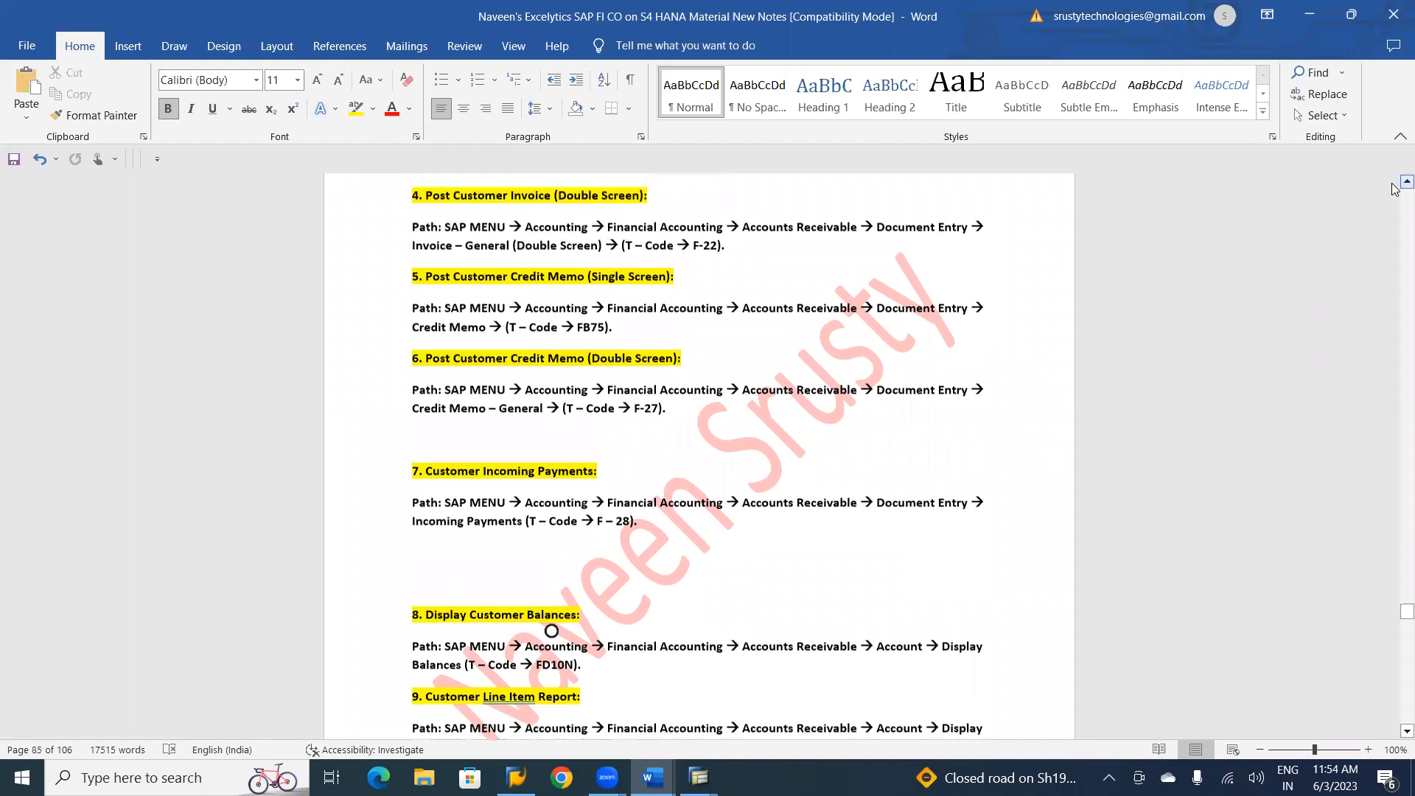
scroll(1393, 188, "up", 2)
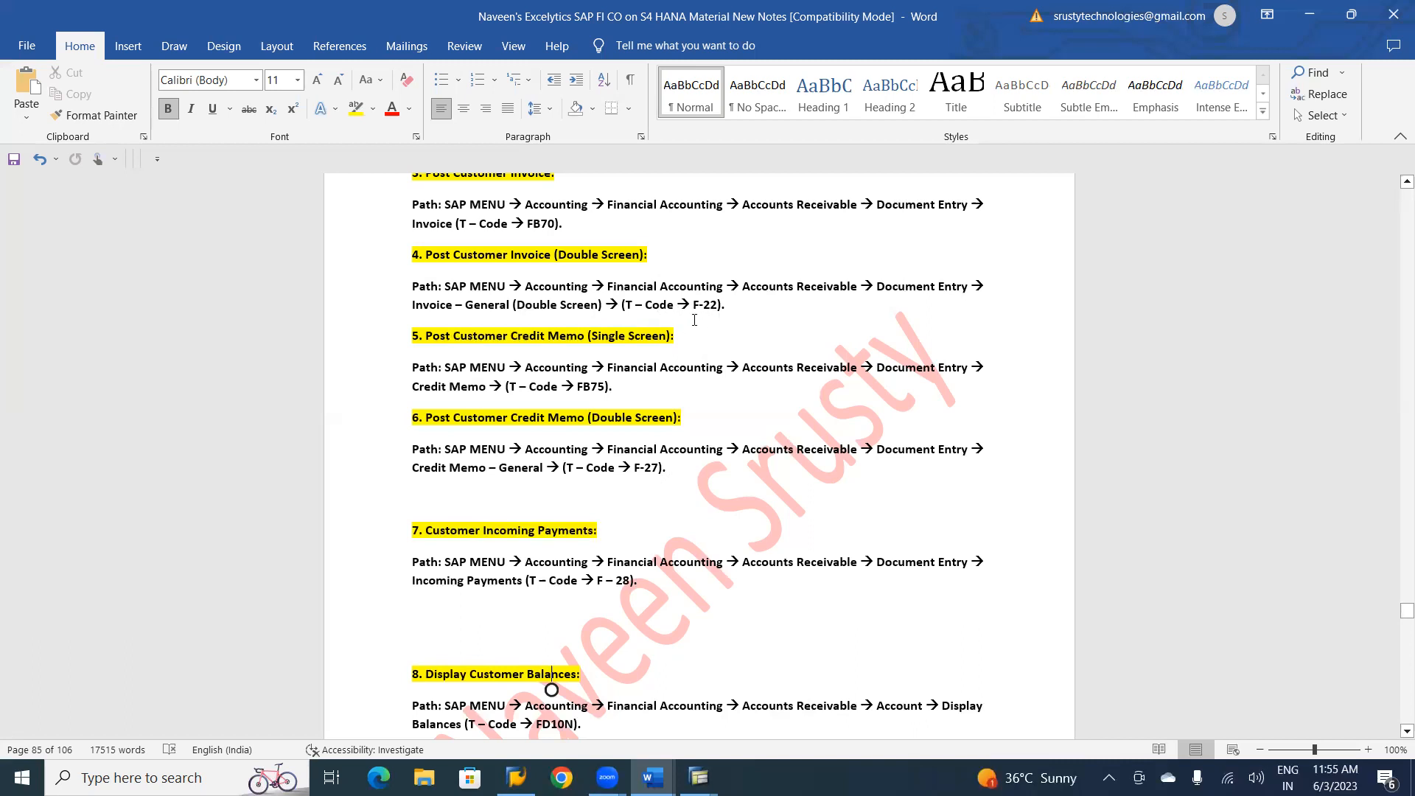
key("alt+Tab")
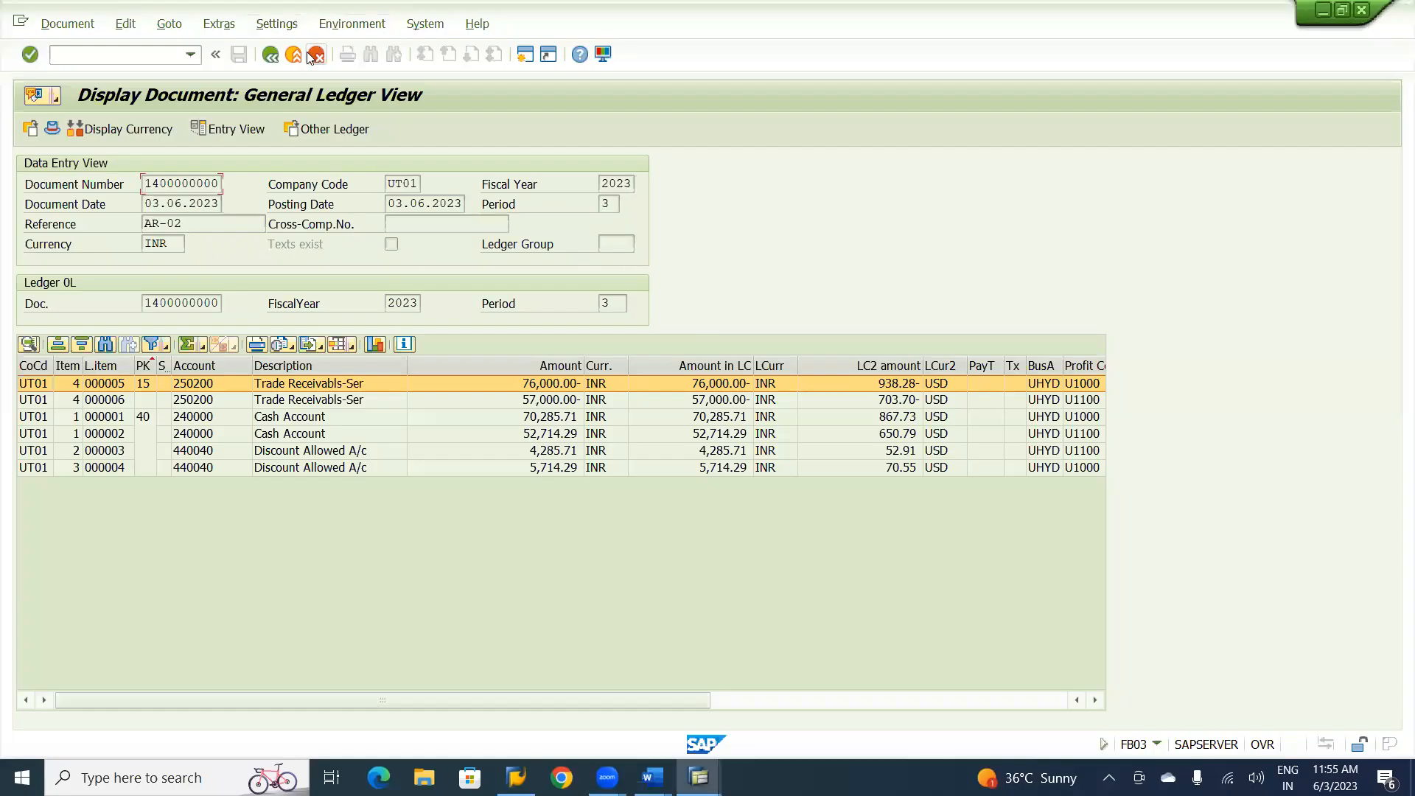
Leave the document display and the incoming payments entry without keeping data, and open F-22 Invoice - General.
left_click(293, 55)
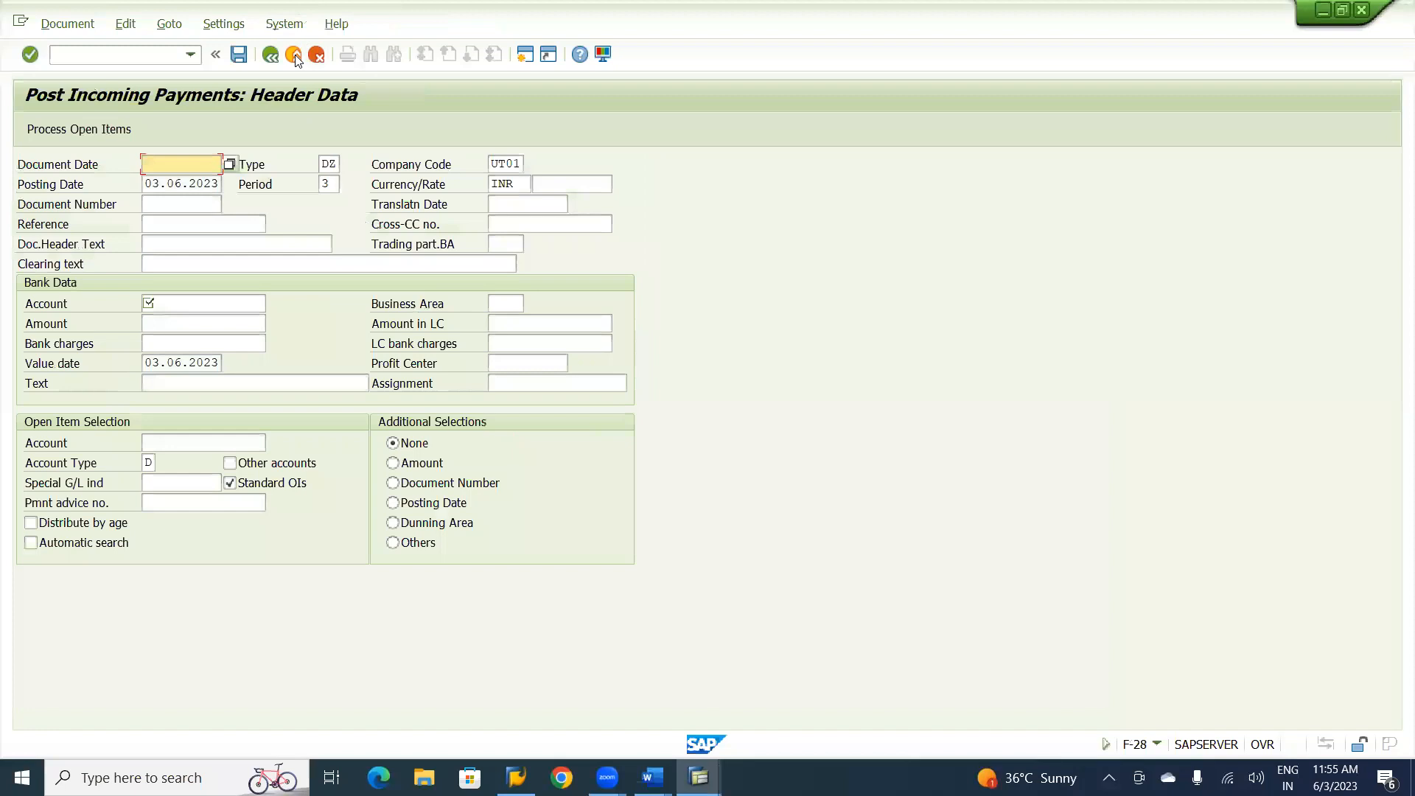
left_click(292, 55)
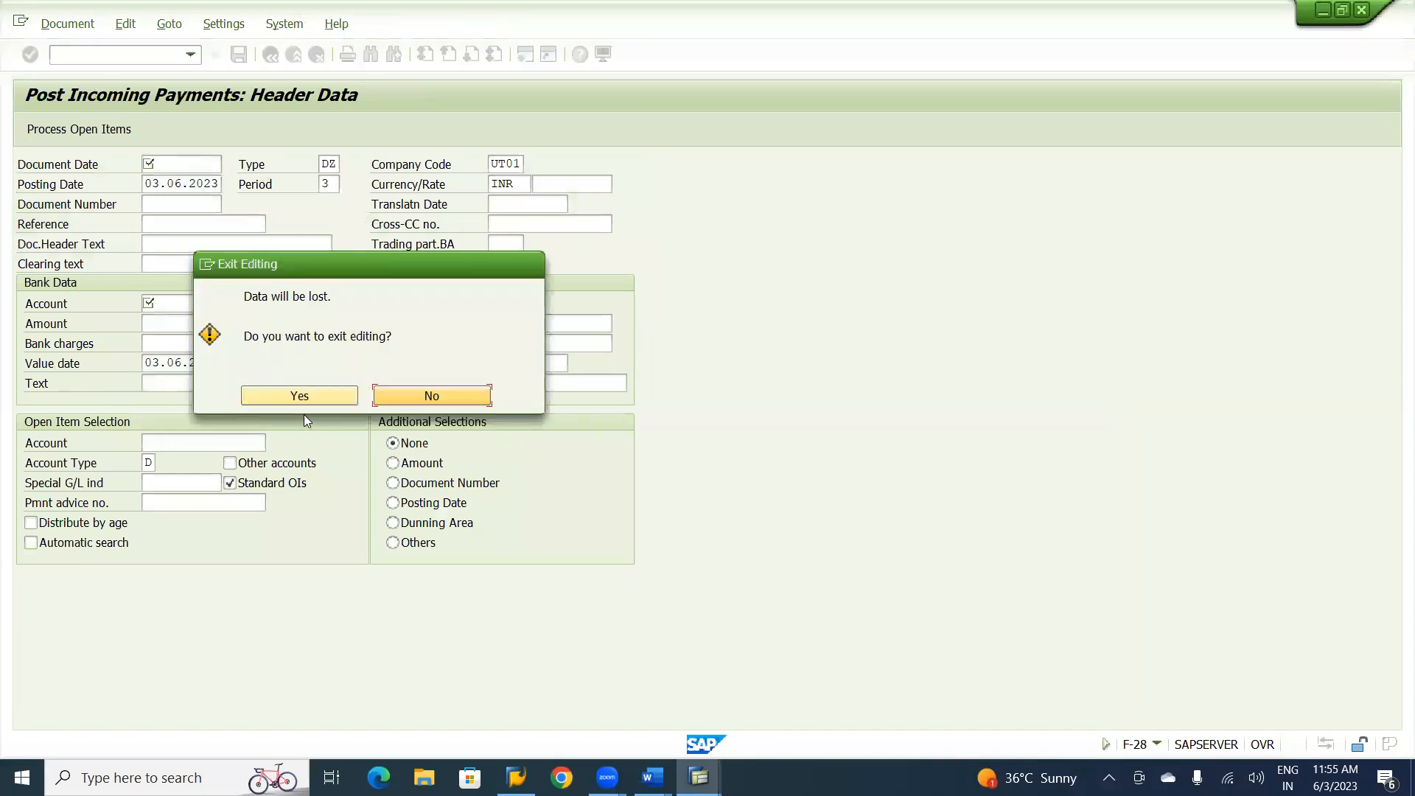
left_click(299, 395)
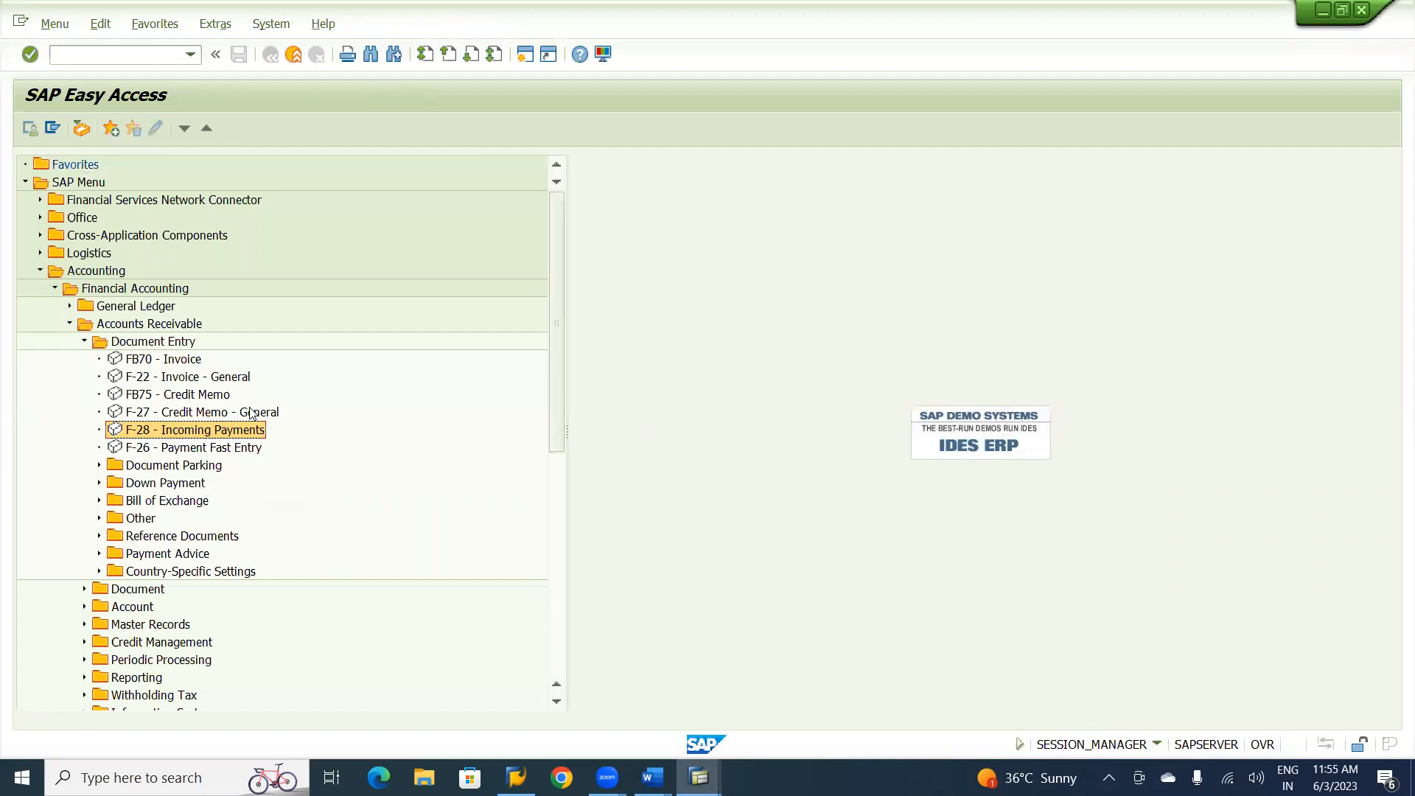
left_click(213, 379)
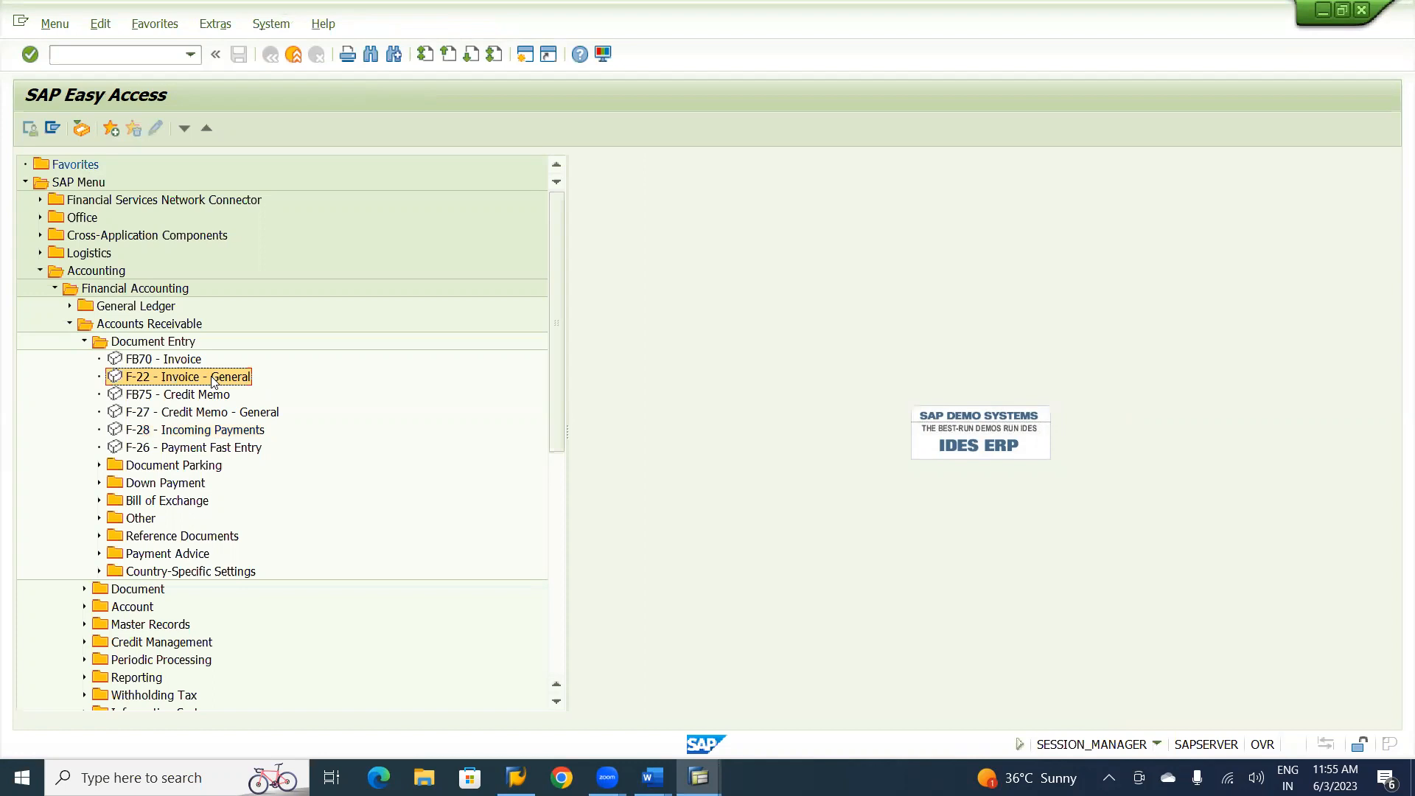
double_click(196, 381)
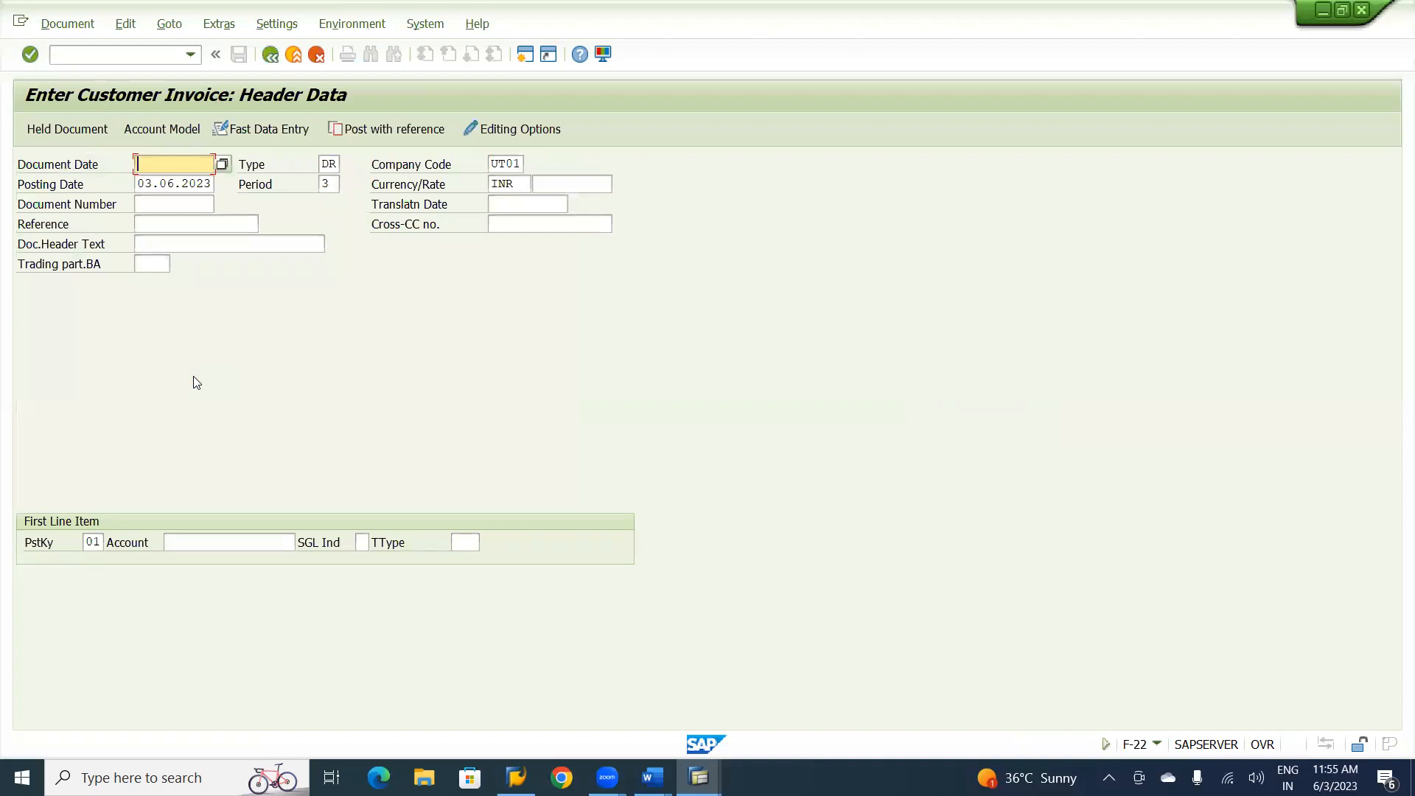
Fill the invoice header with document date 03.06.2023, reference AR-04 and header text Customer Invoice.
key("Down")
key("Tab")
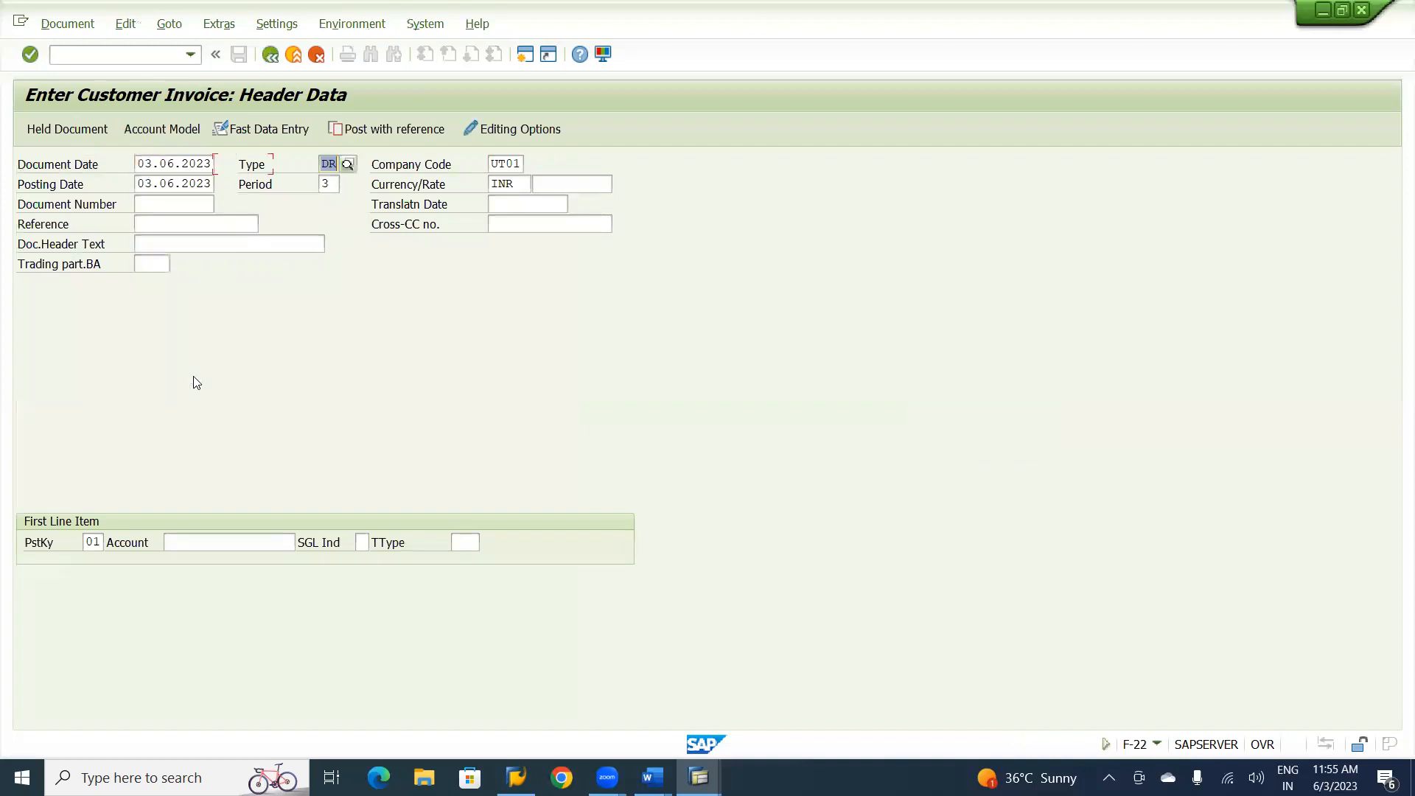
key("Tab")
key("Tab")
key("Tab")
key("Tab")
key("Tab")
key("Tab")
key("Tab")
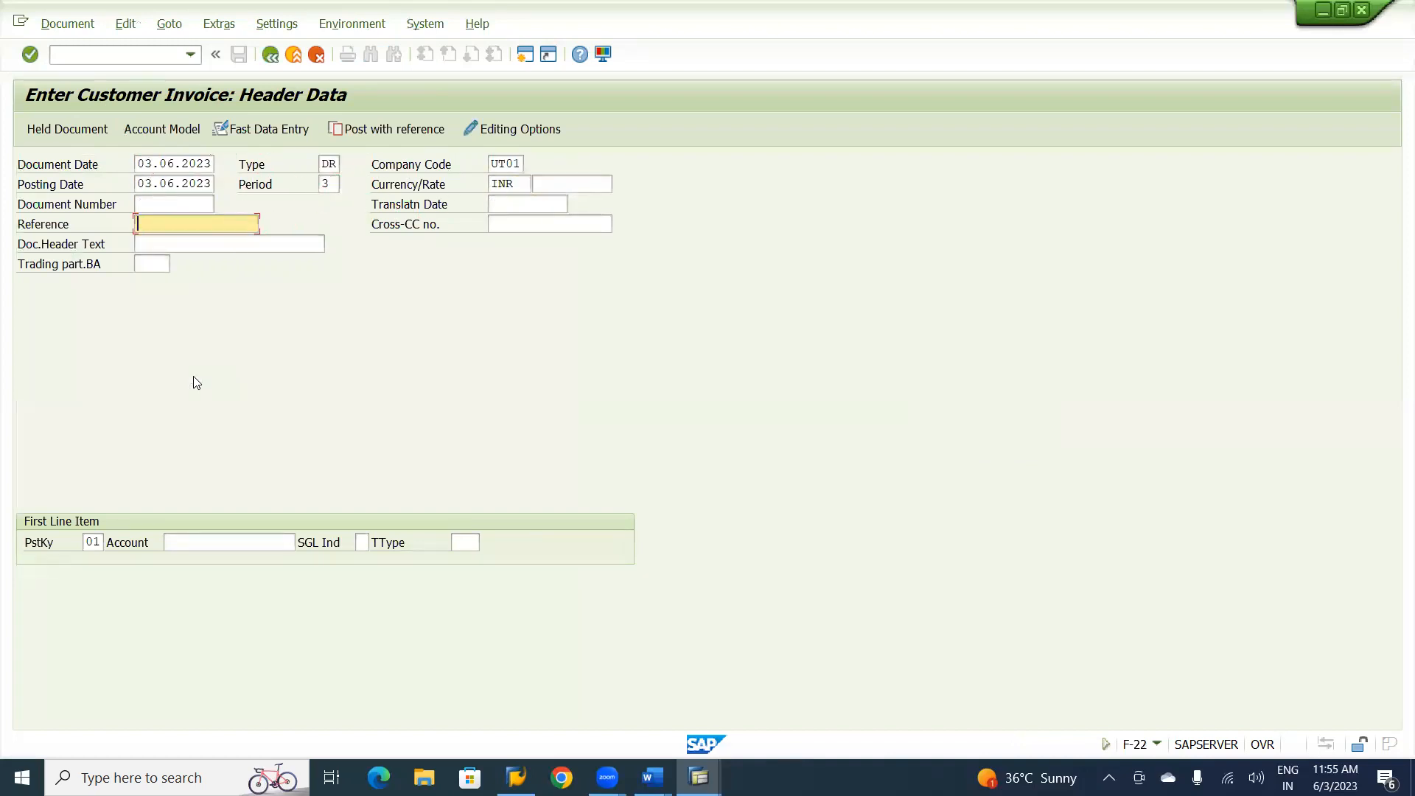
type("AR-04")
key("Tab")
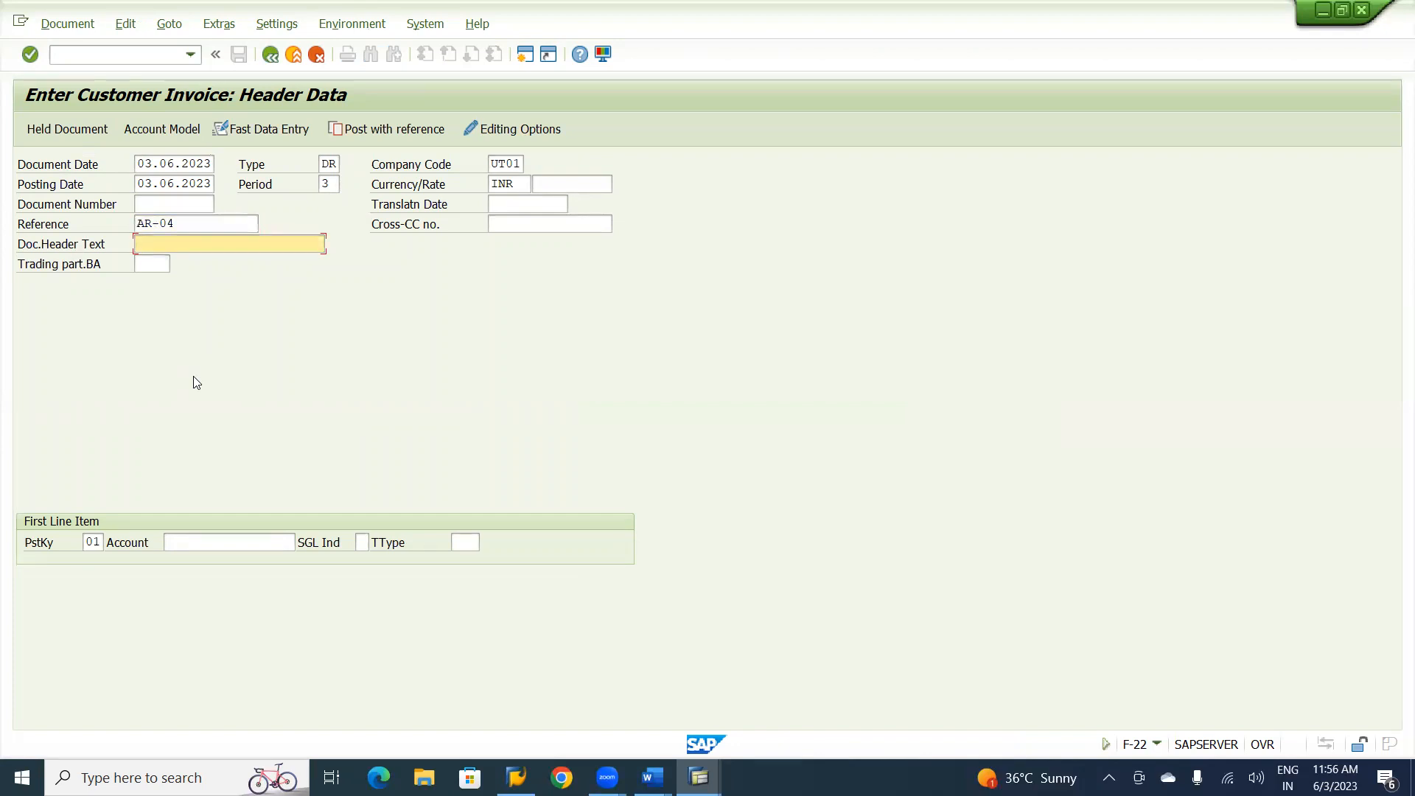
type("Custo")
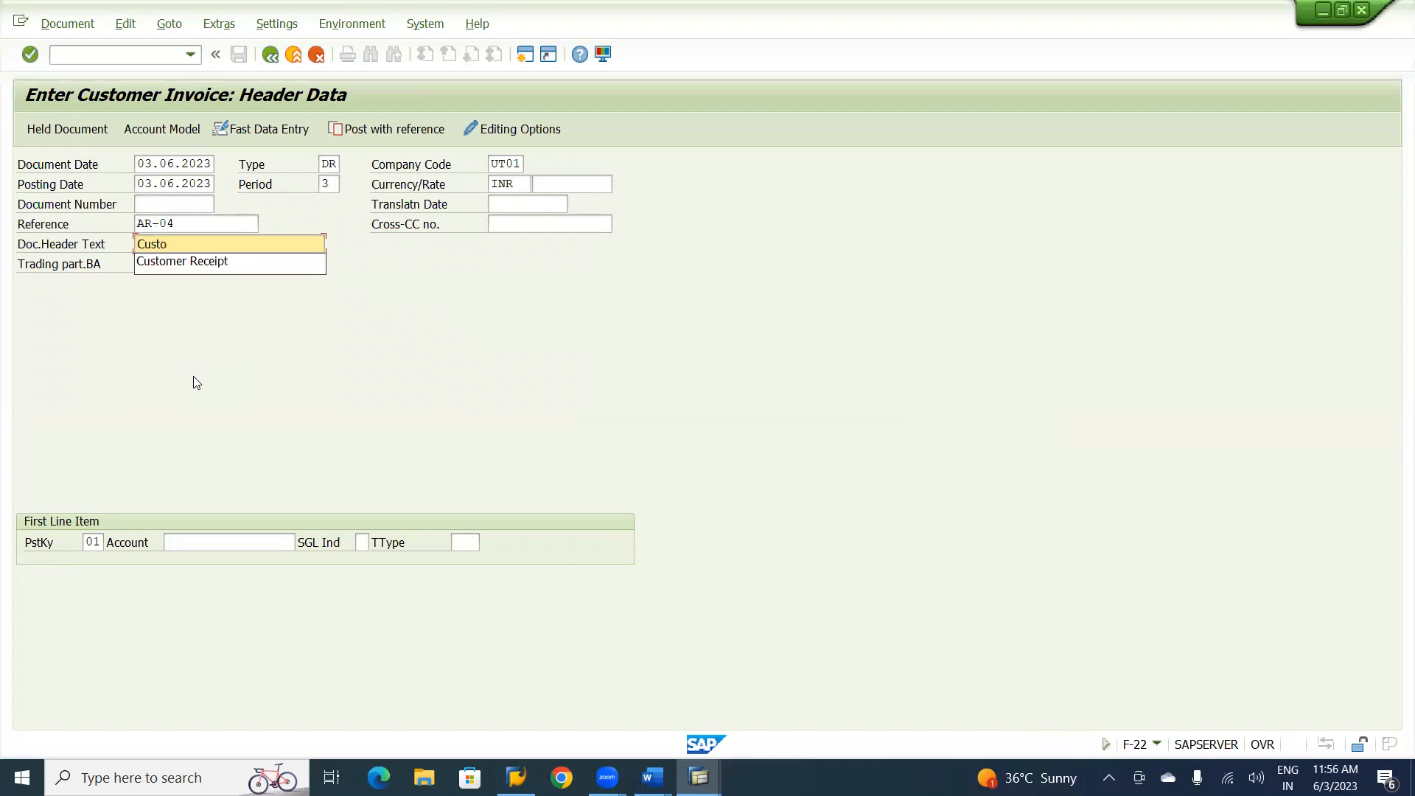
type("mer Invoice")
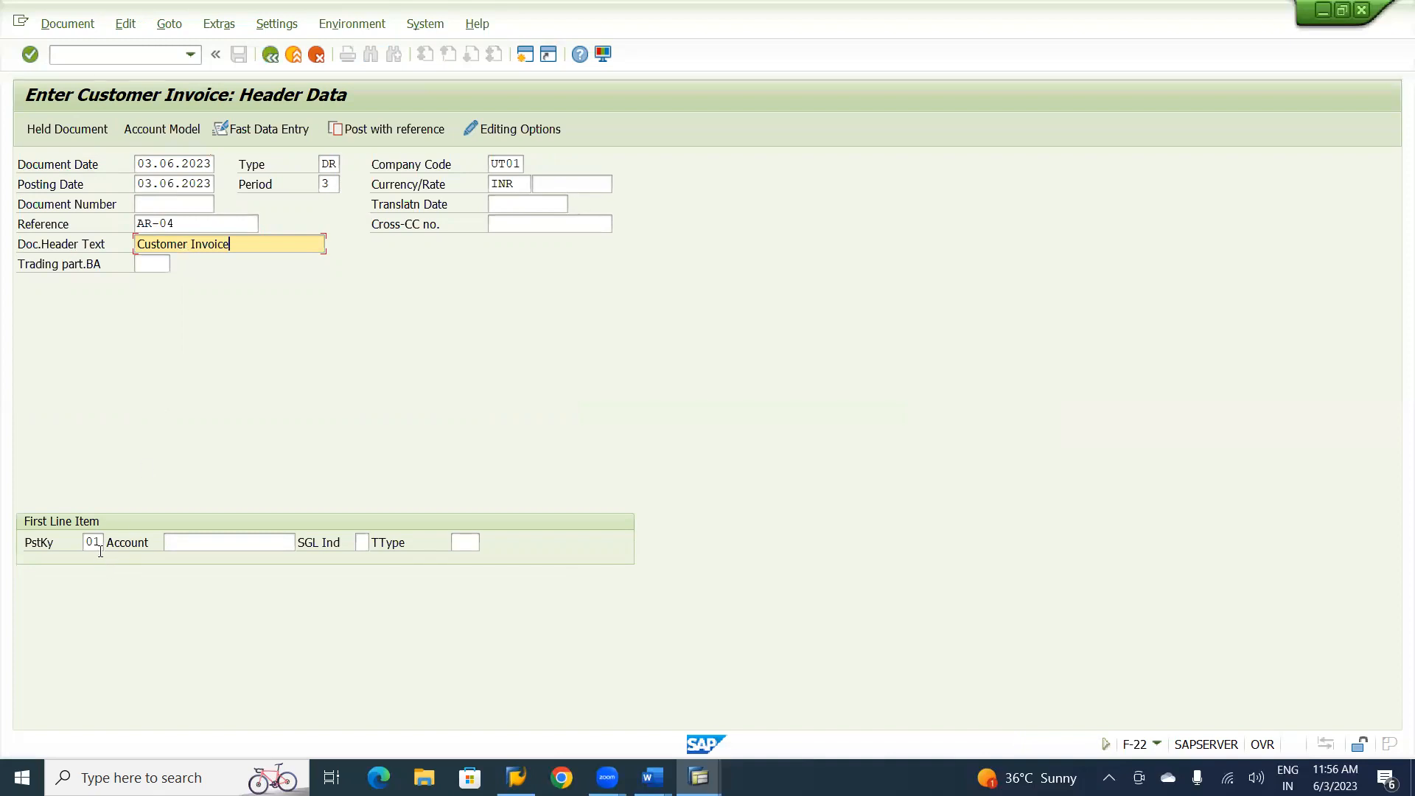
Choose U&ME Technical Services from the company code UT01 customers as the first line item's account and proceed to the customer item.
left_click(188, 545)
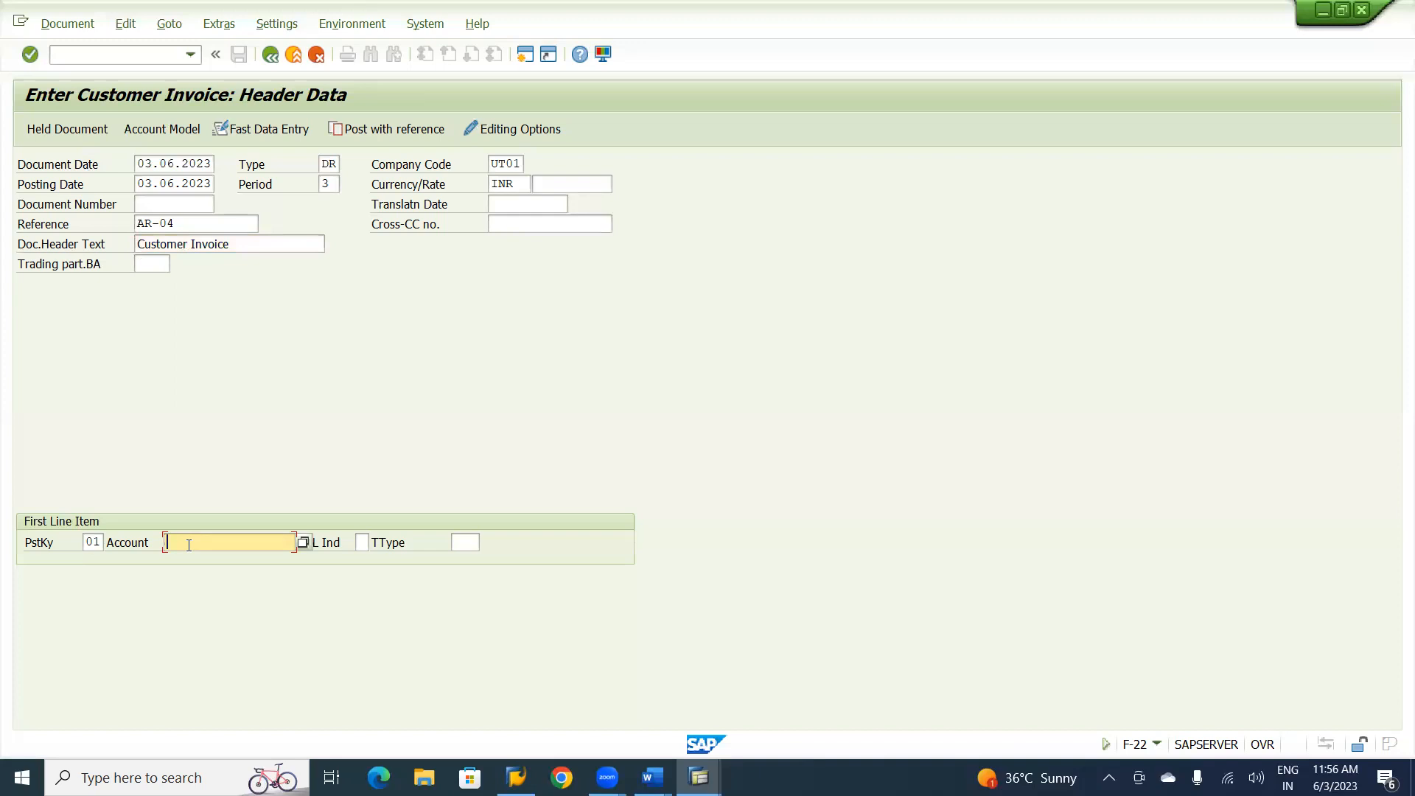
left_click(302, 547)
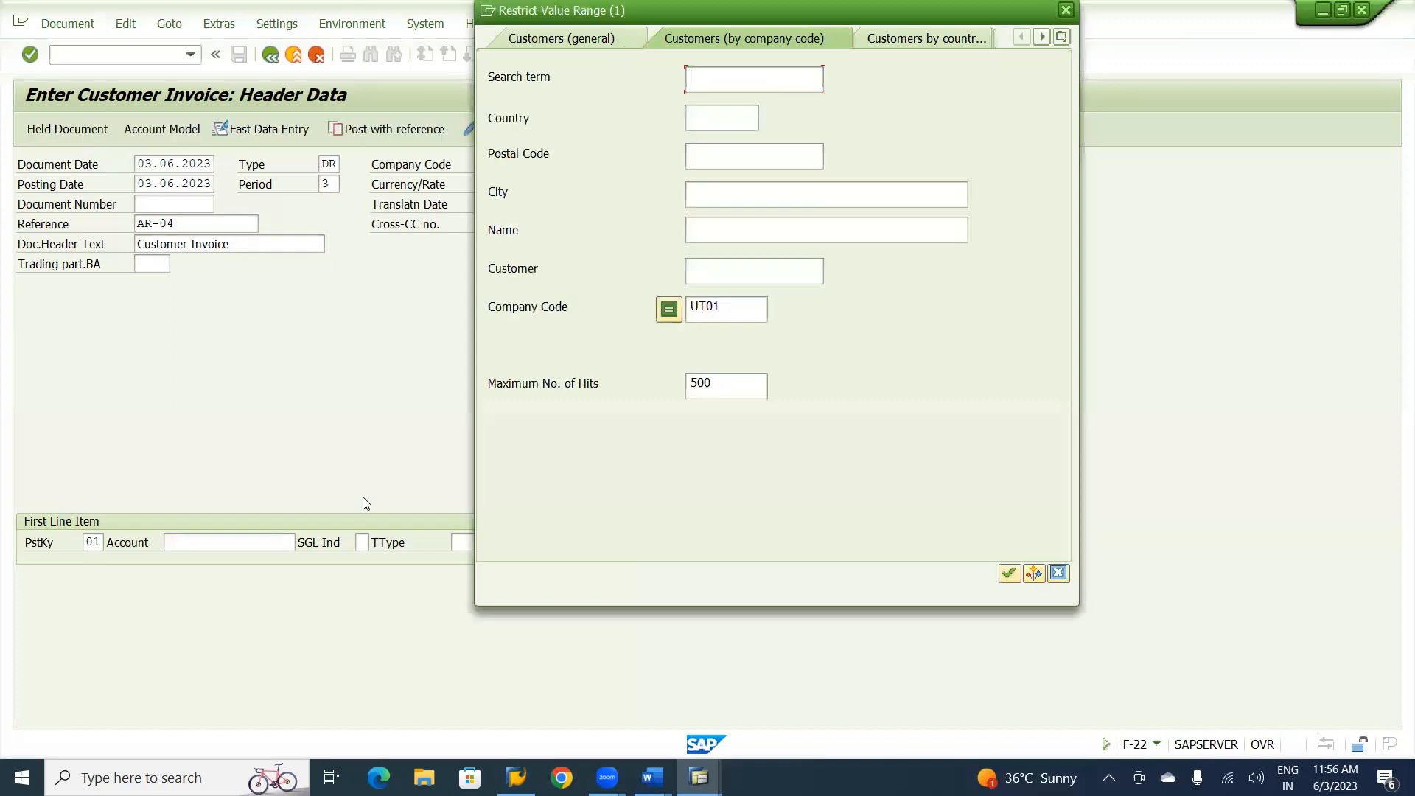
key("Return")
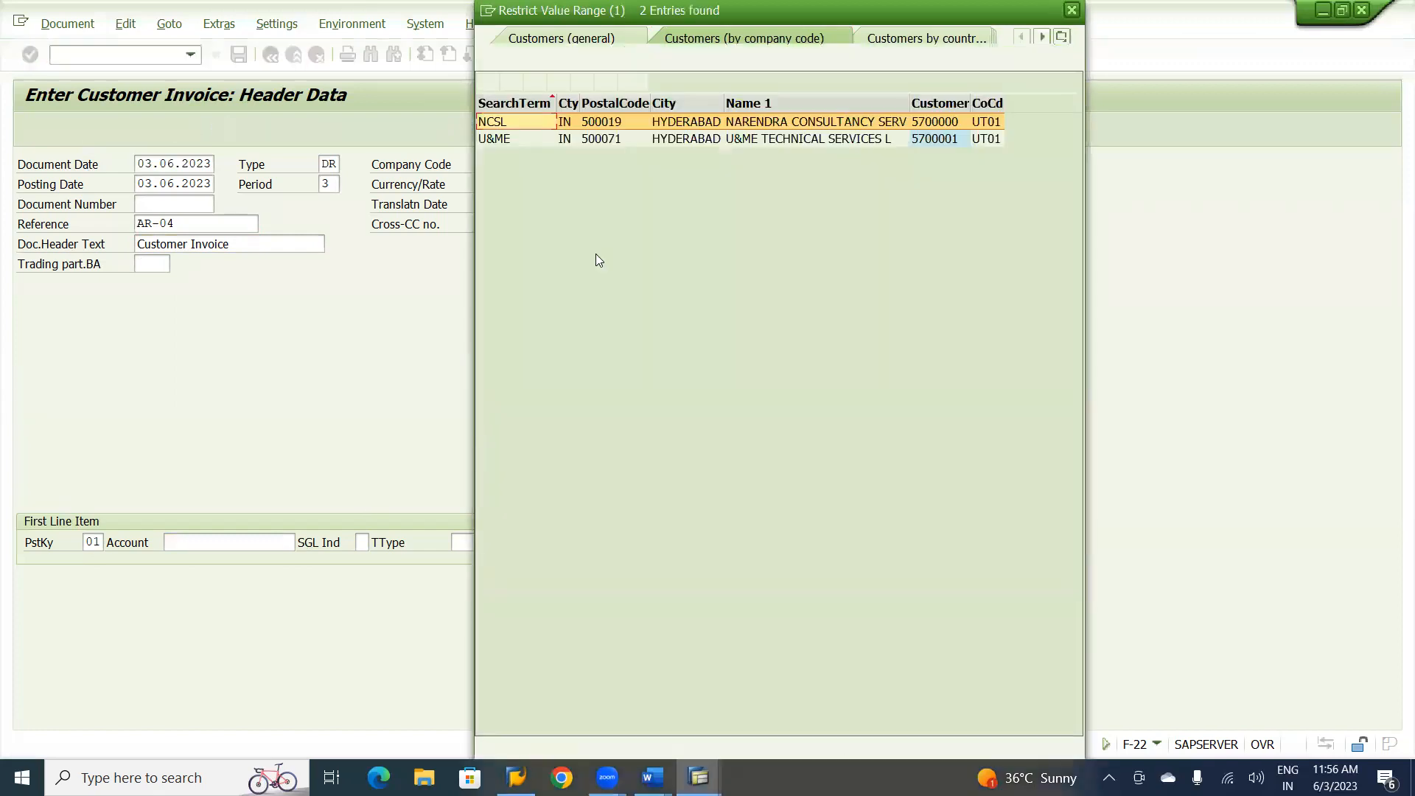
double_click(688, 139)
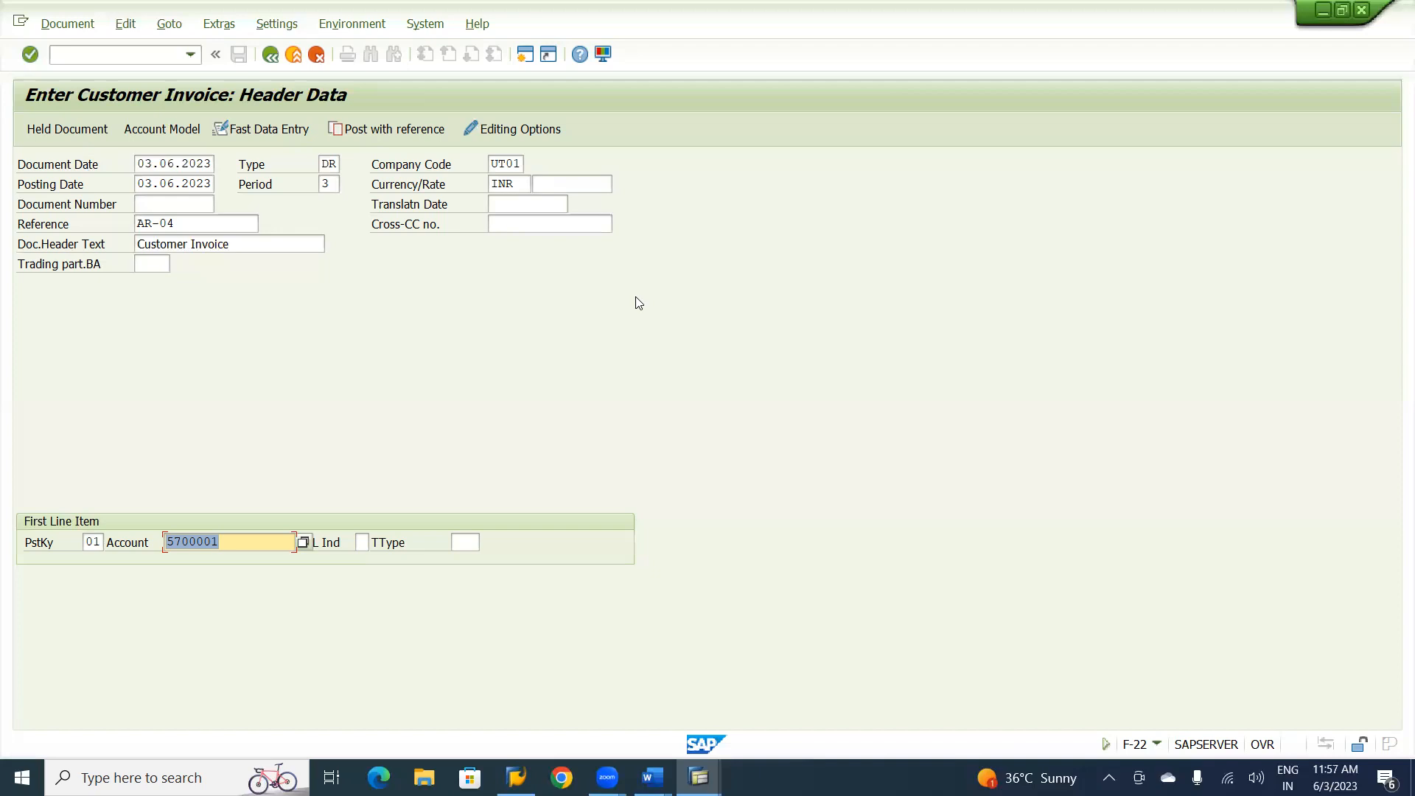
key("Return")
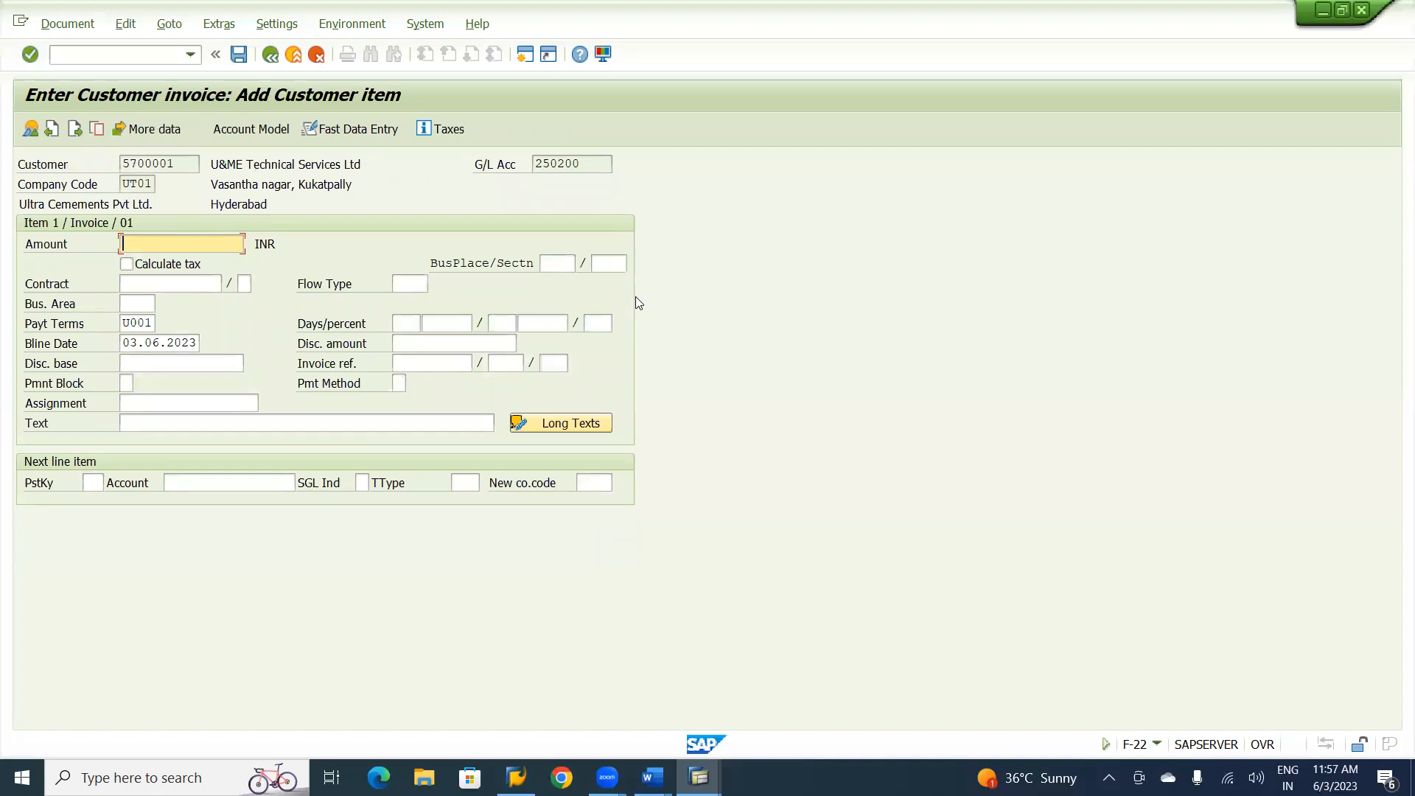
Set the customer item's amount to 64000 and its payment terms to UFD1, Ultra 15th Fixed Day.
type("64000")
left_click(153, 323)
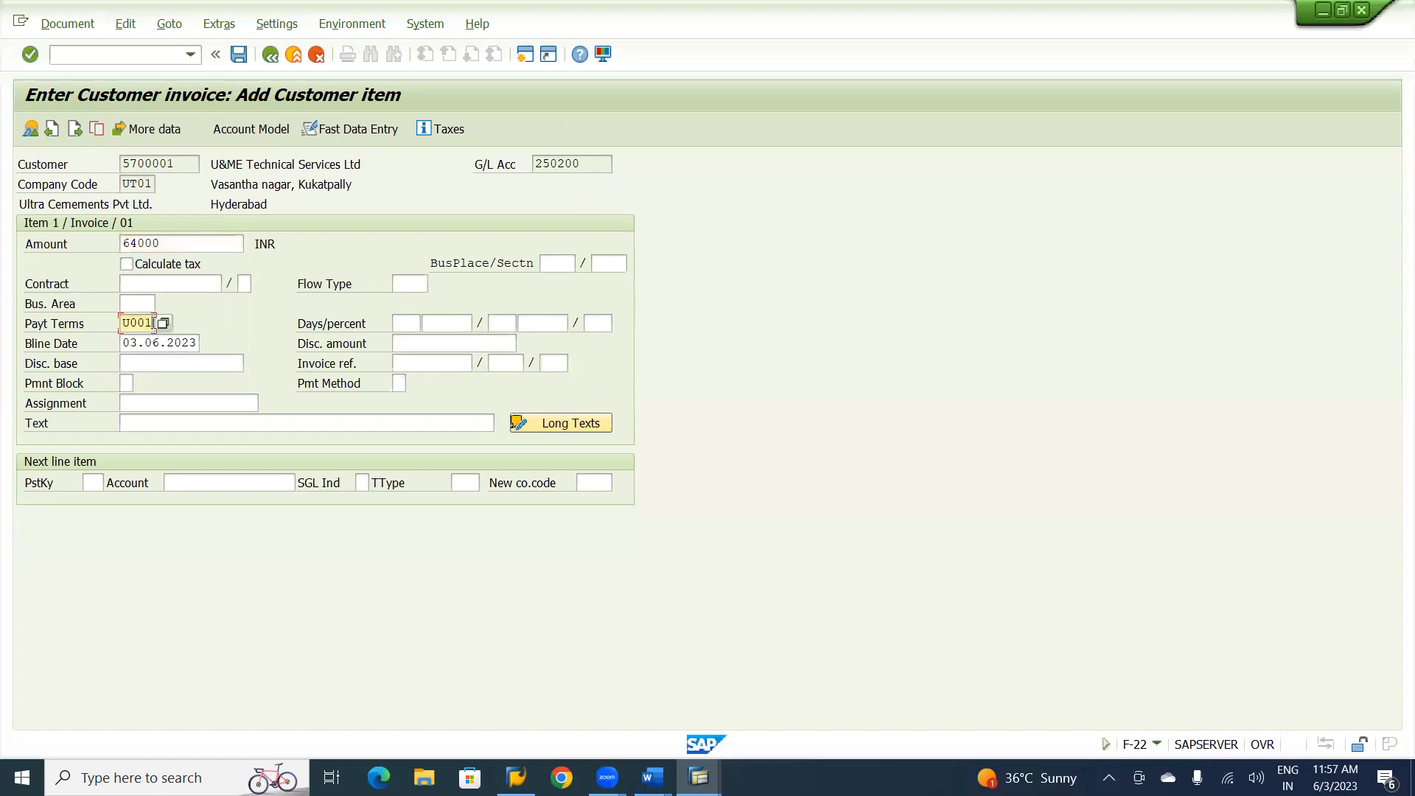
key("BackSpace")
key("BackSpace")
key("BackSpace")
key("BackSpace")
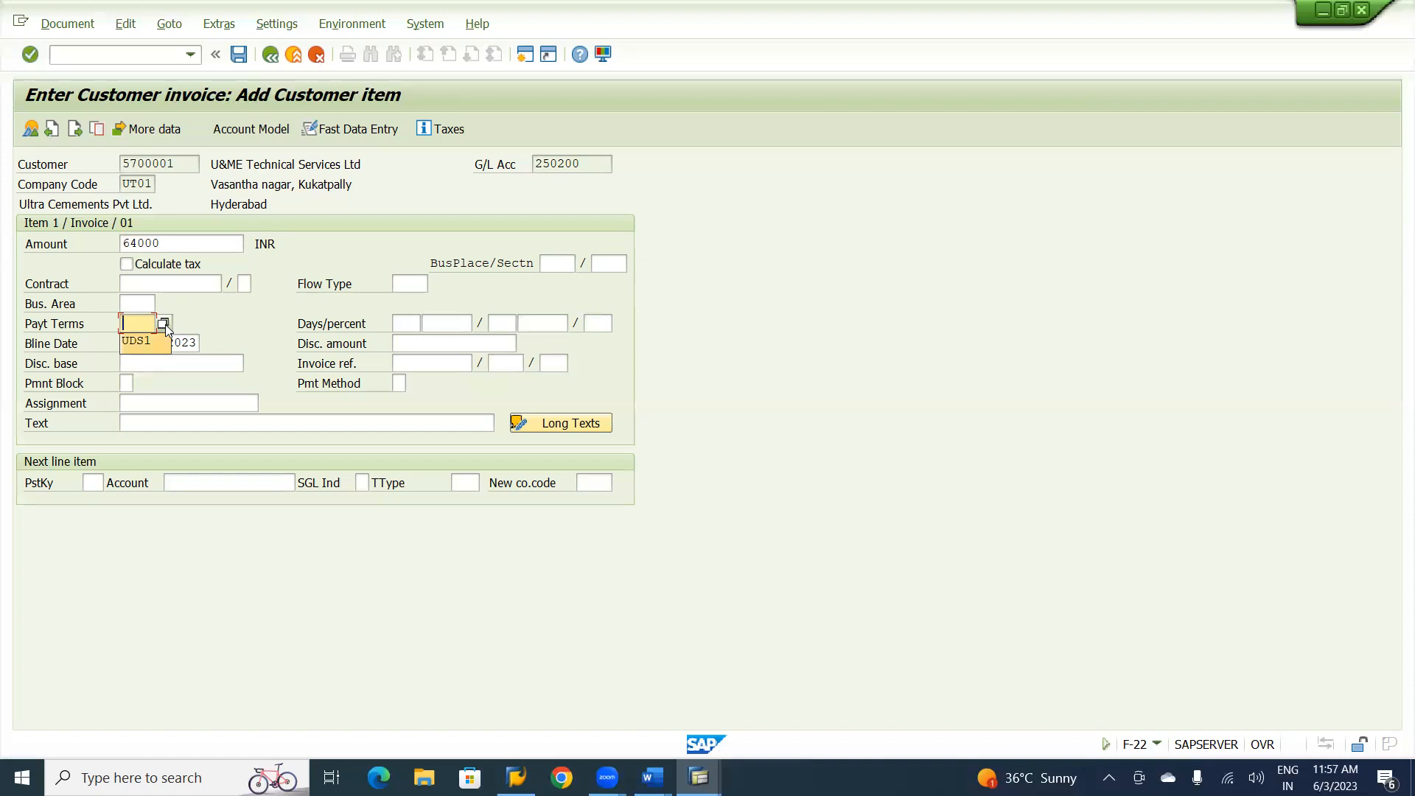
left_click(163, 324)
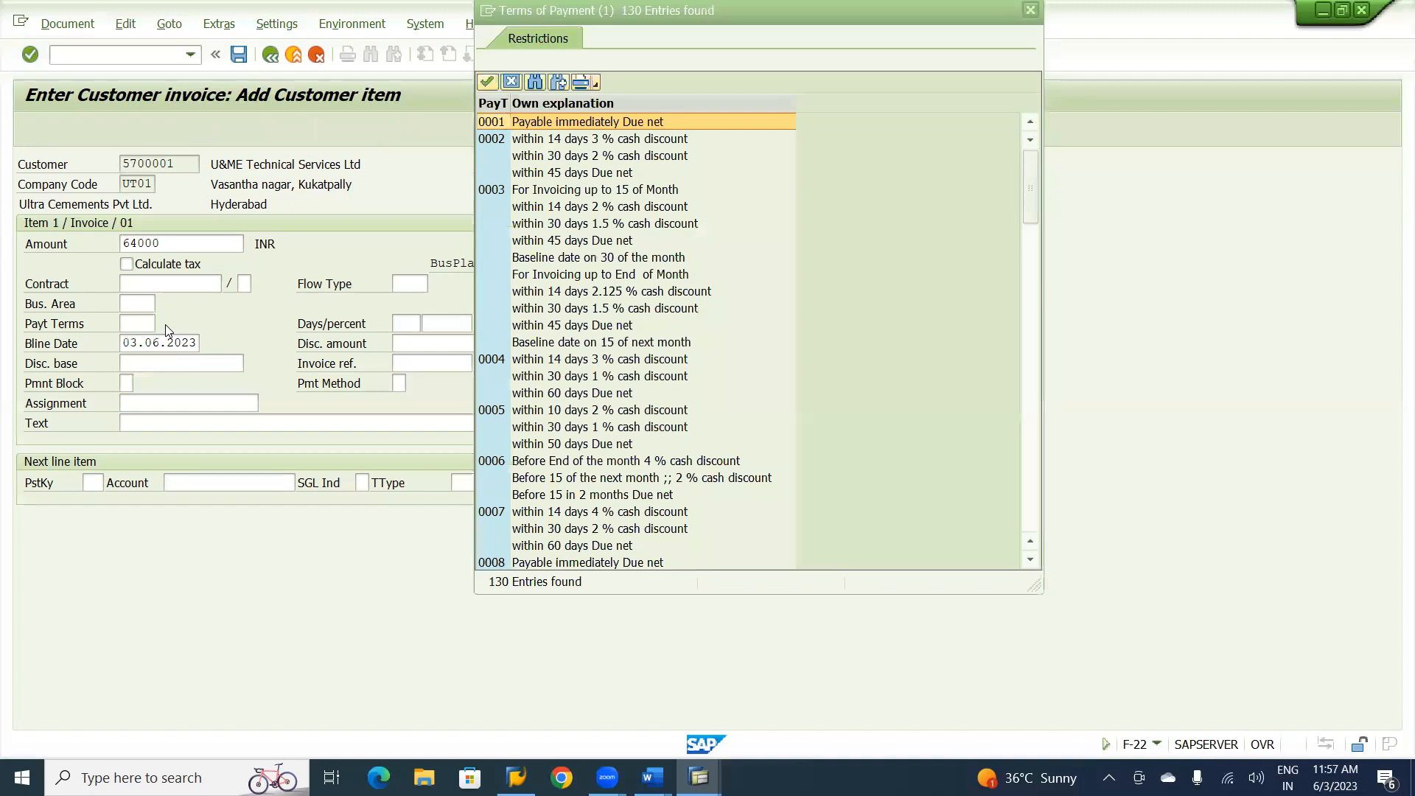
left_click(1031, 509)
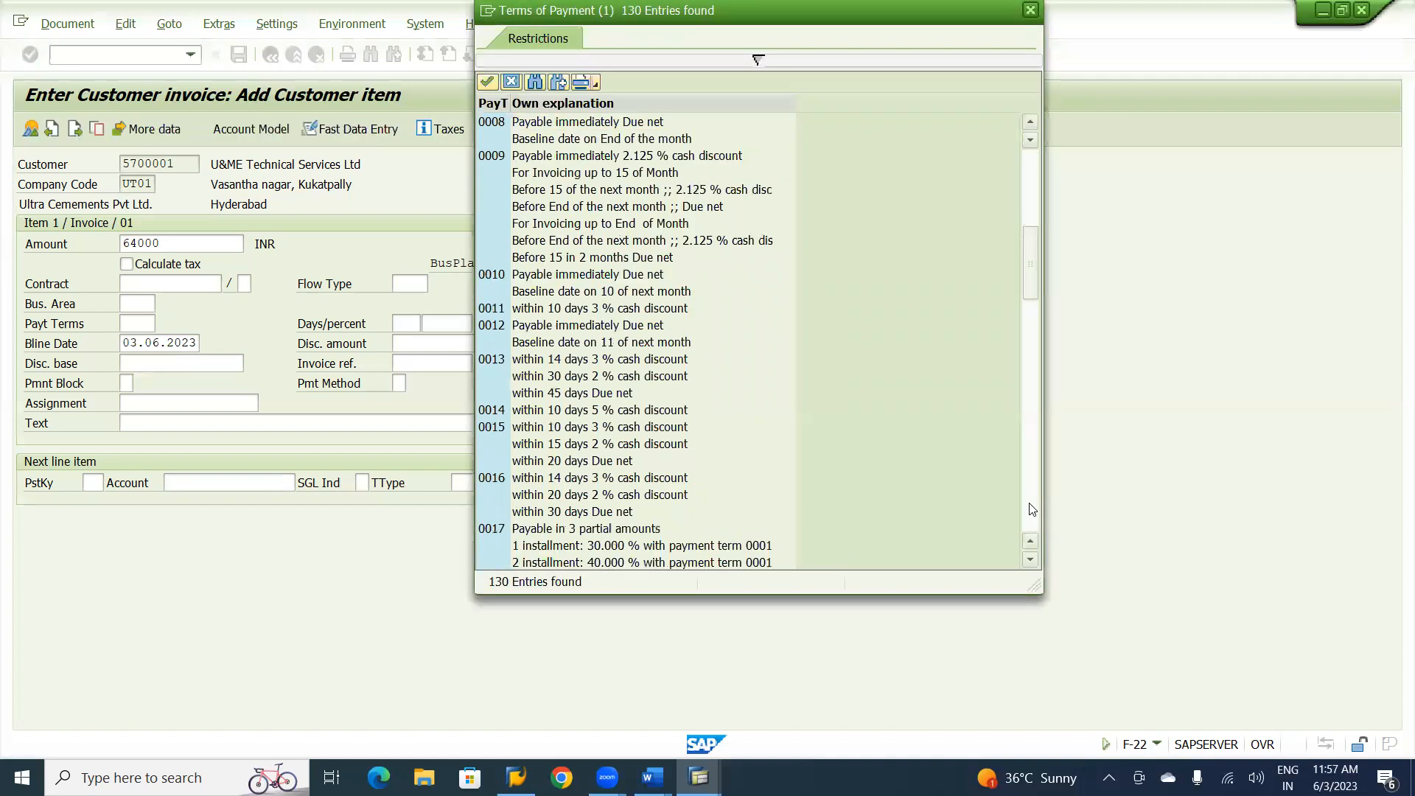
left_click(1032, 509)
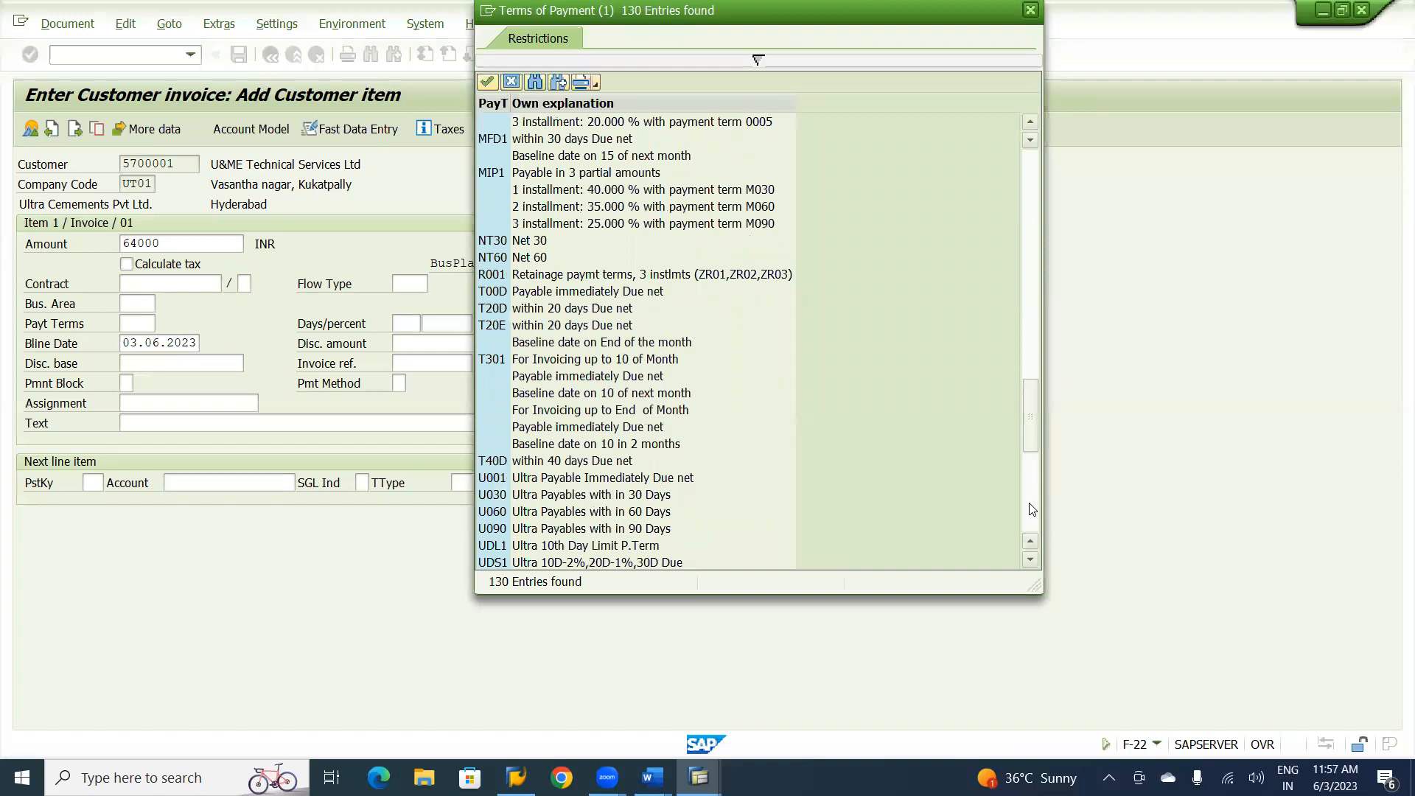
left_click(1031, 509)
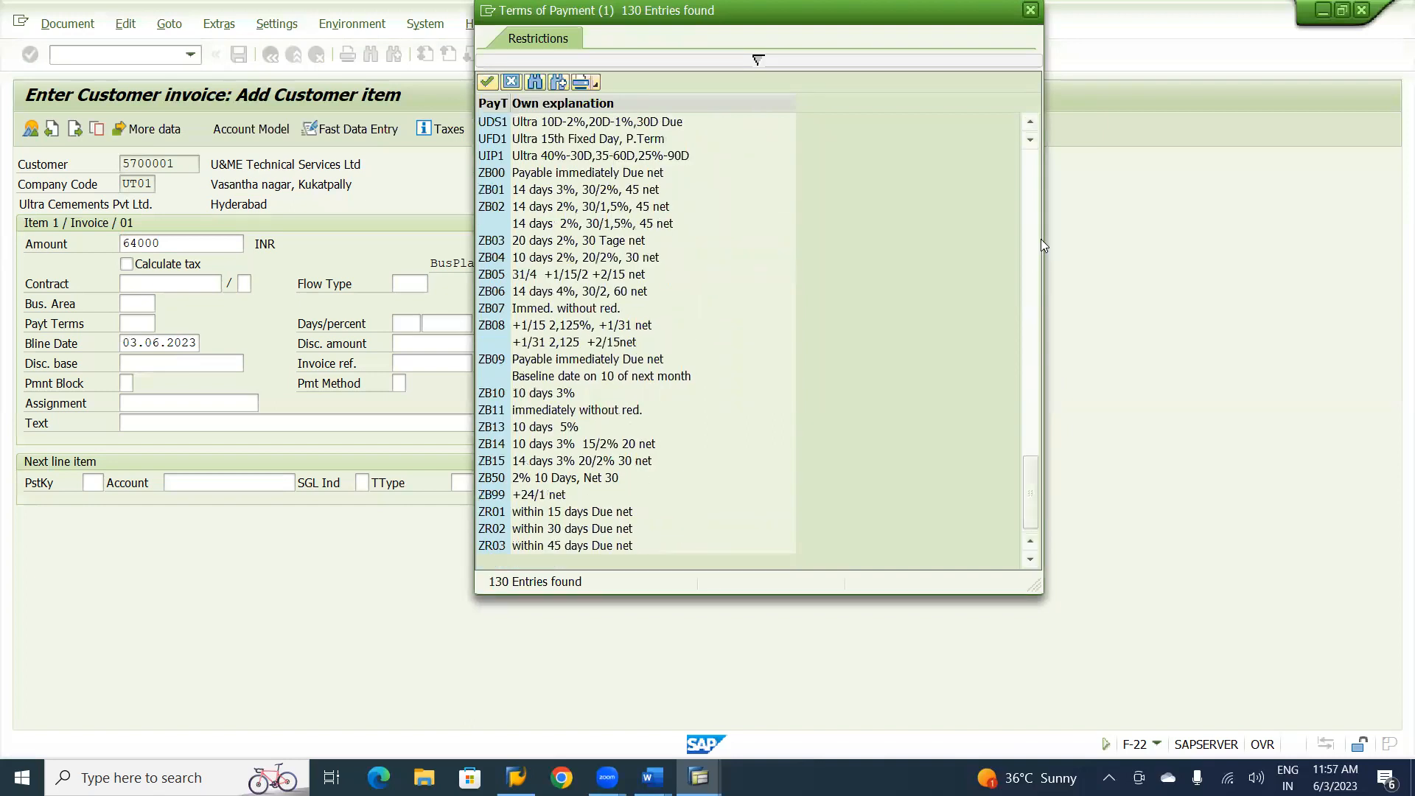
double_click(550, 141)
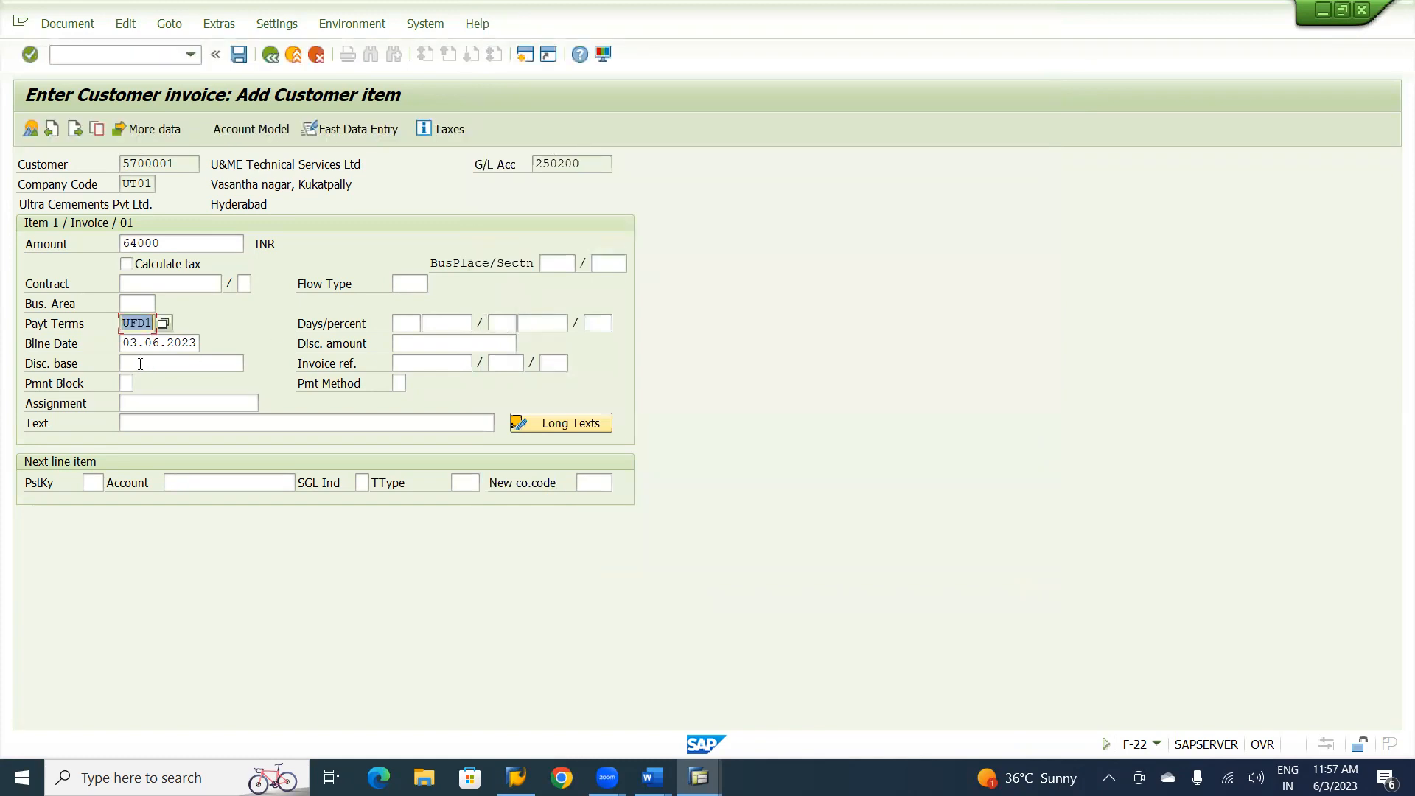
key("Return")
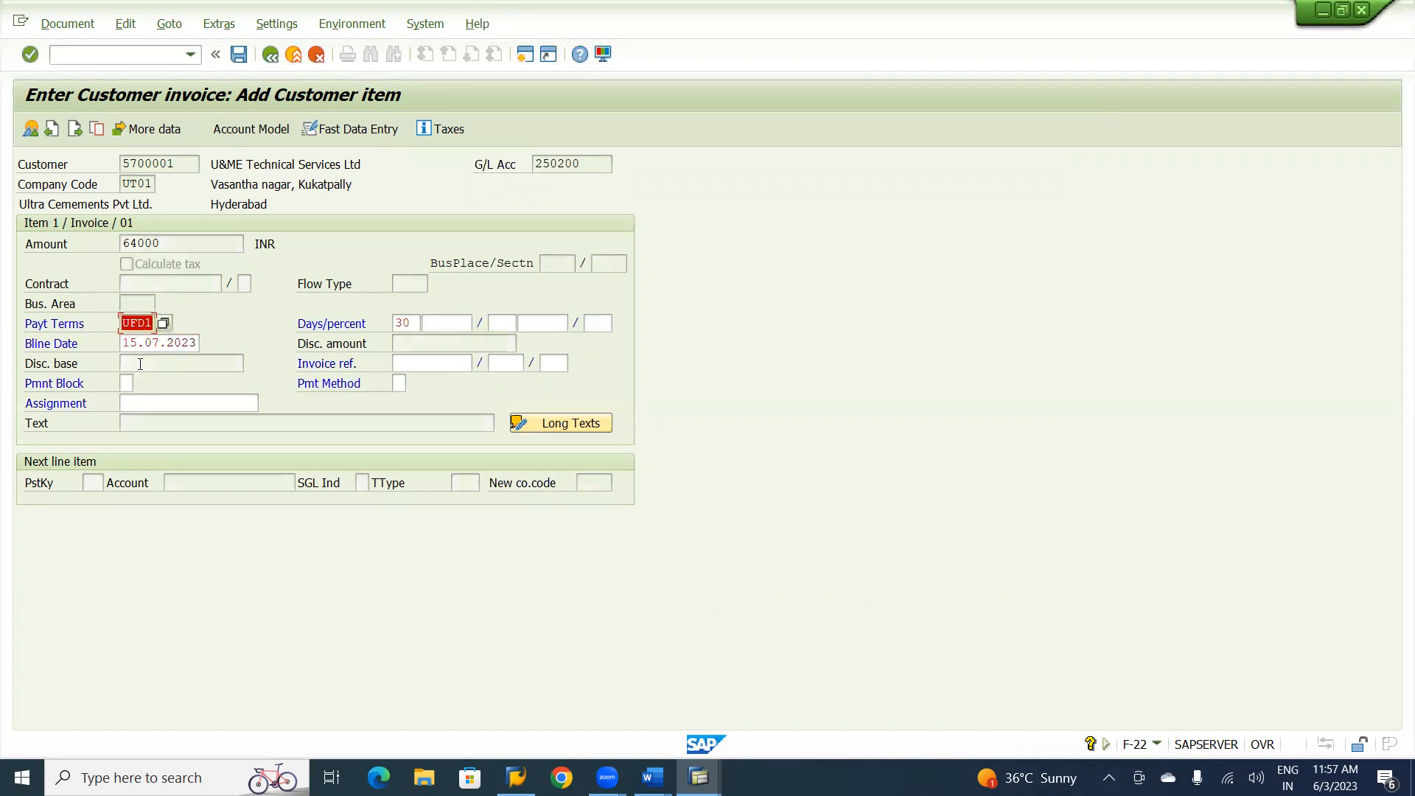
left_click(140, 363)
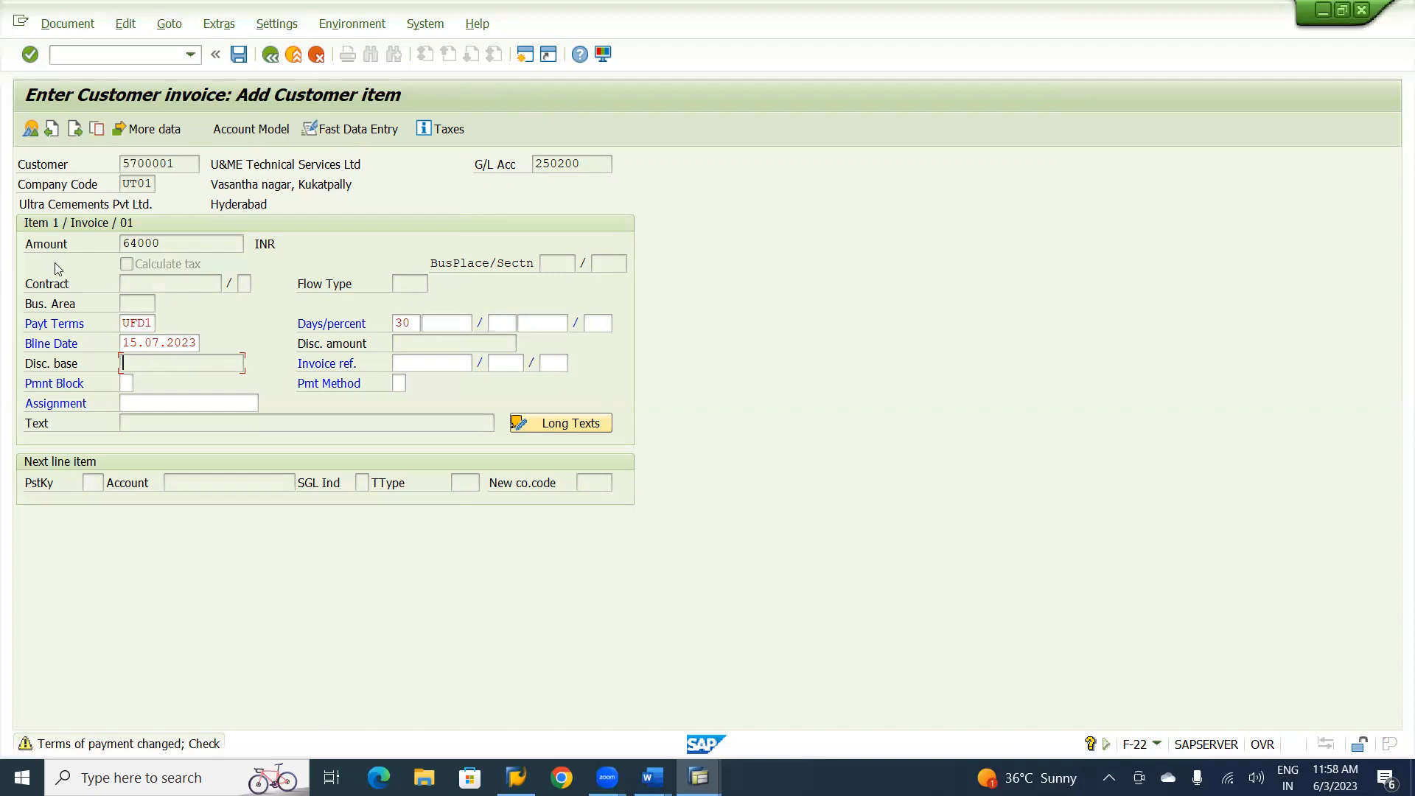
Switch to the other SAP session and open the terms of payment configuration with transaction OBB8.
key("alt+Tab")
key("Tab")
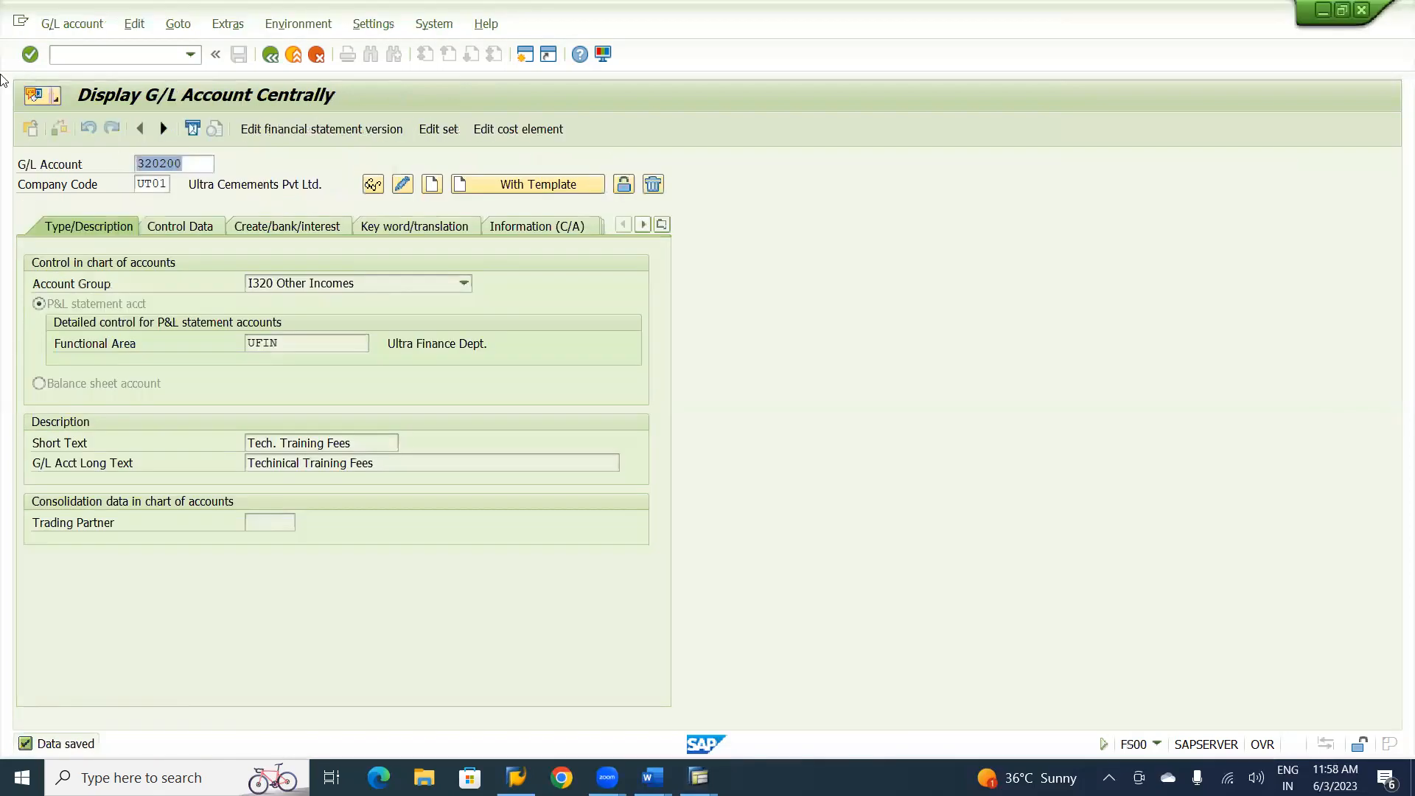
left_click(86, 57)
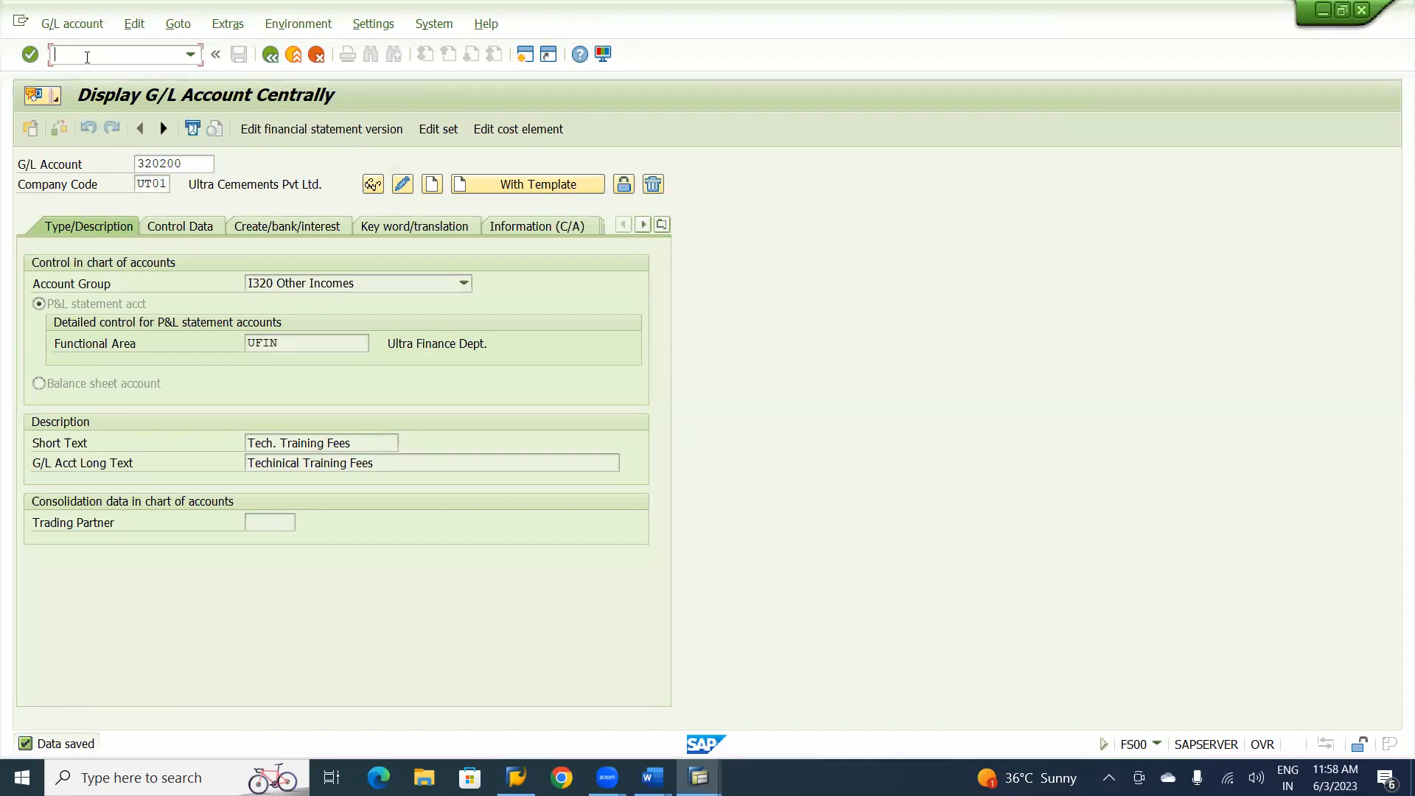
type("/nobb8")
key("Return")
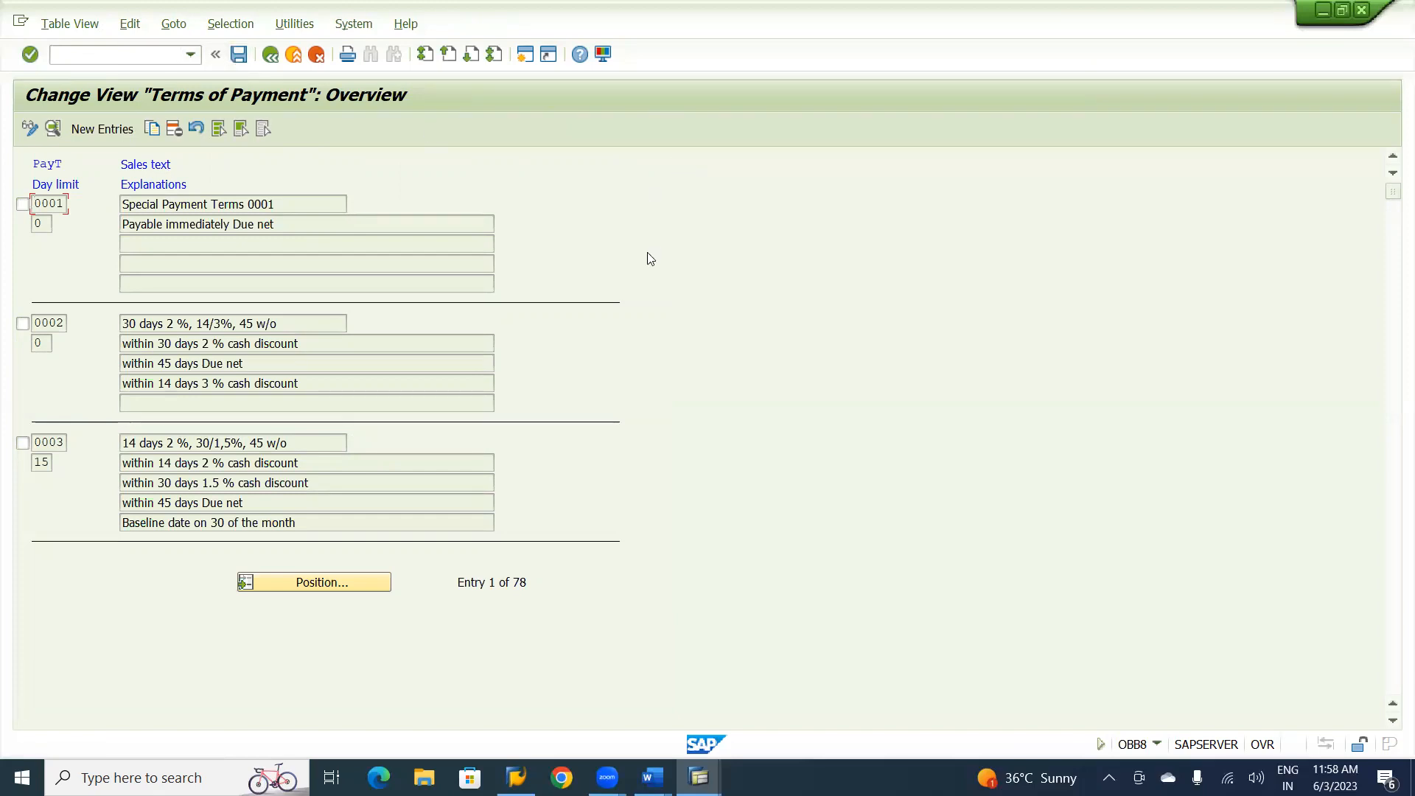
Position the terms of payment overview on entry UFD1.
left_click(52, 129)
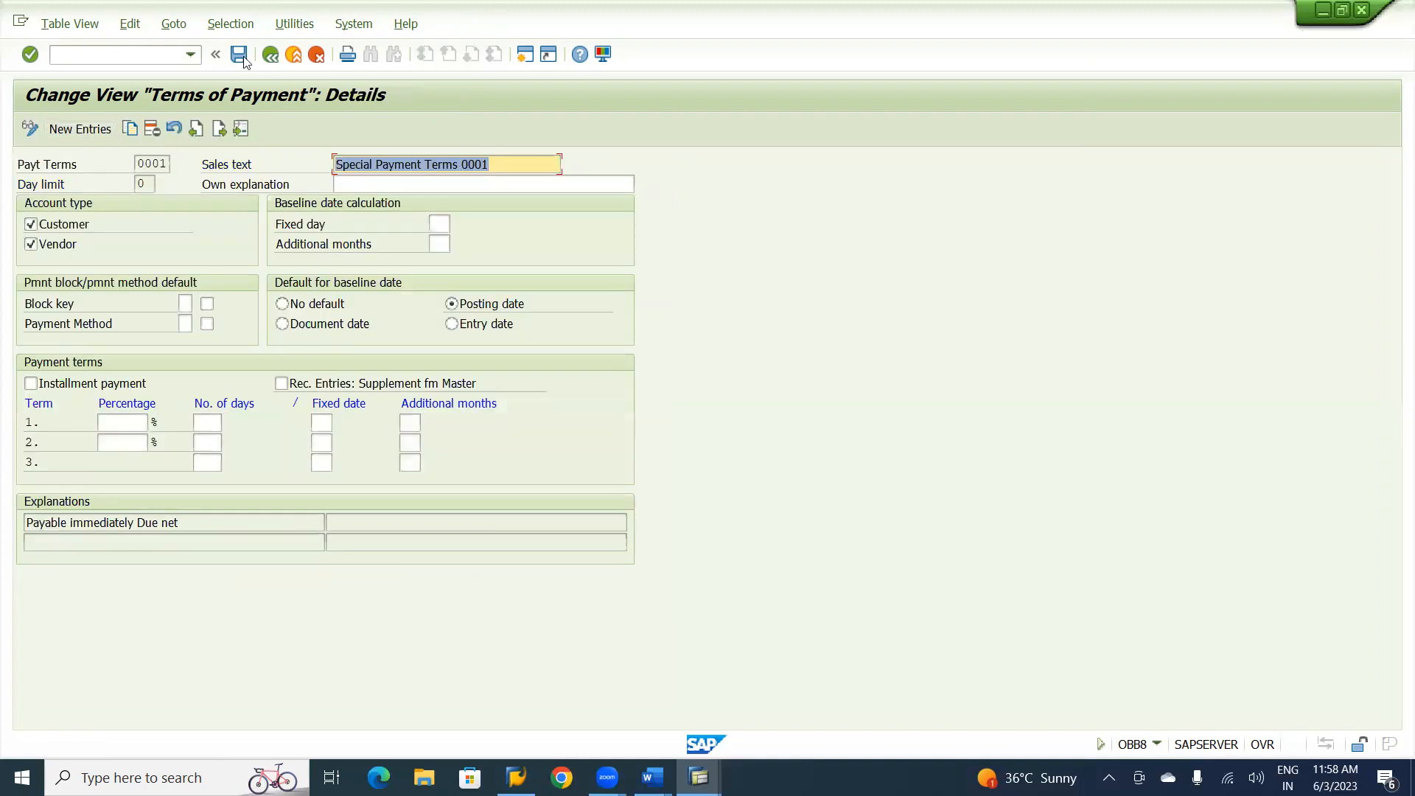
left_click(268, 55)
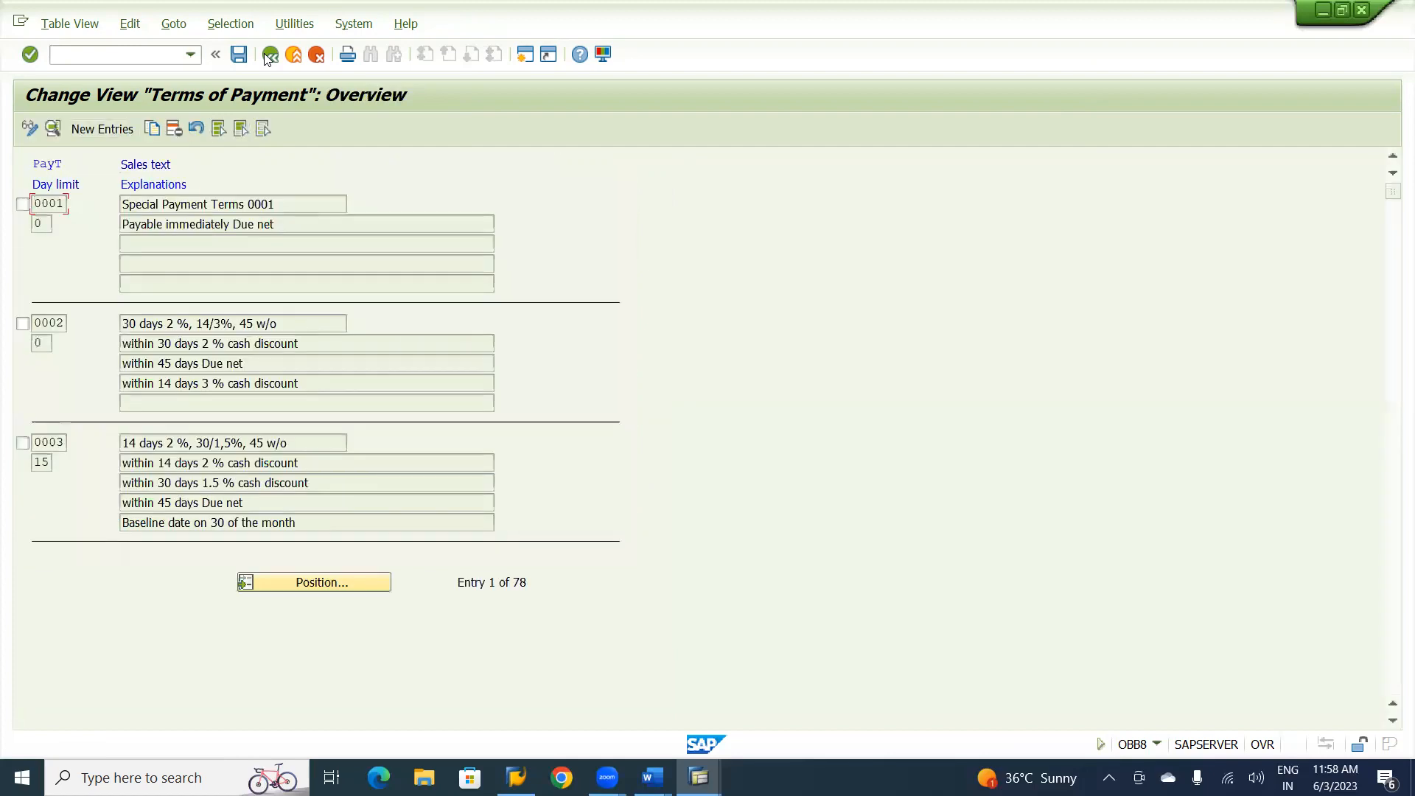
left_click(327, 582)
type("ufd1")
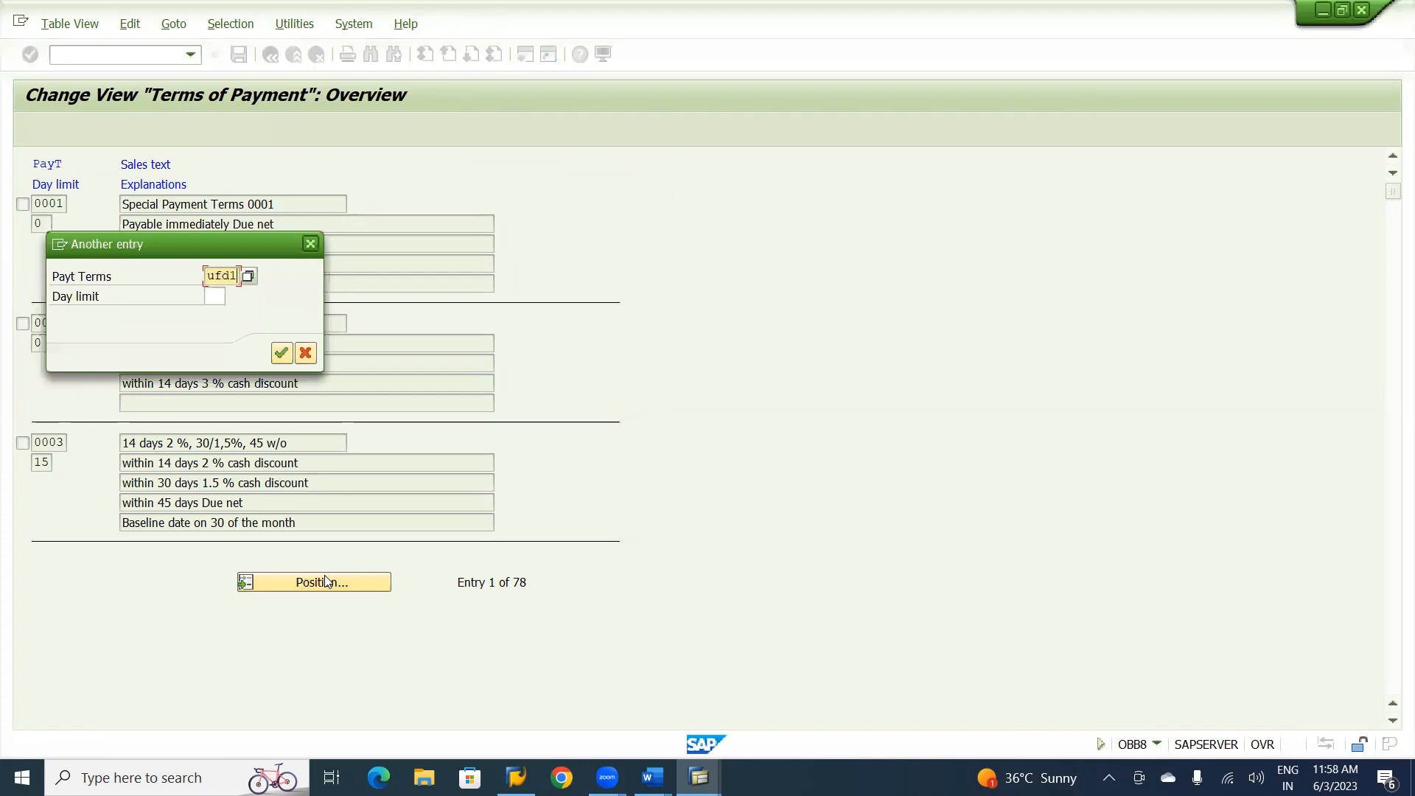
key("Return")
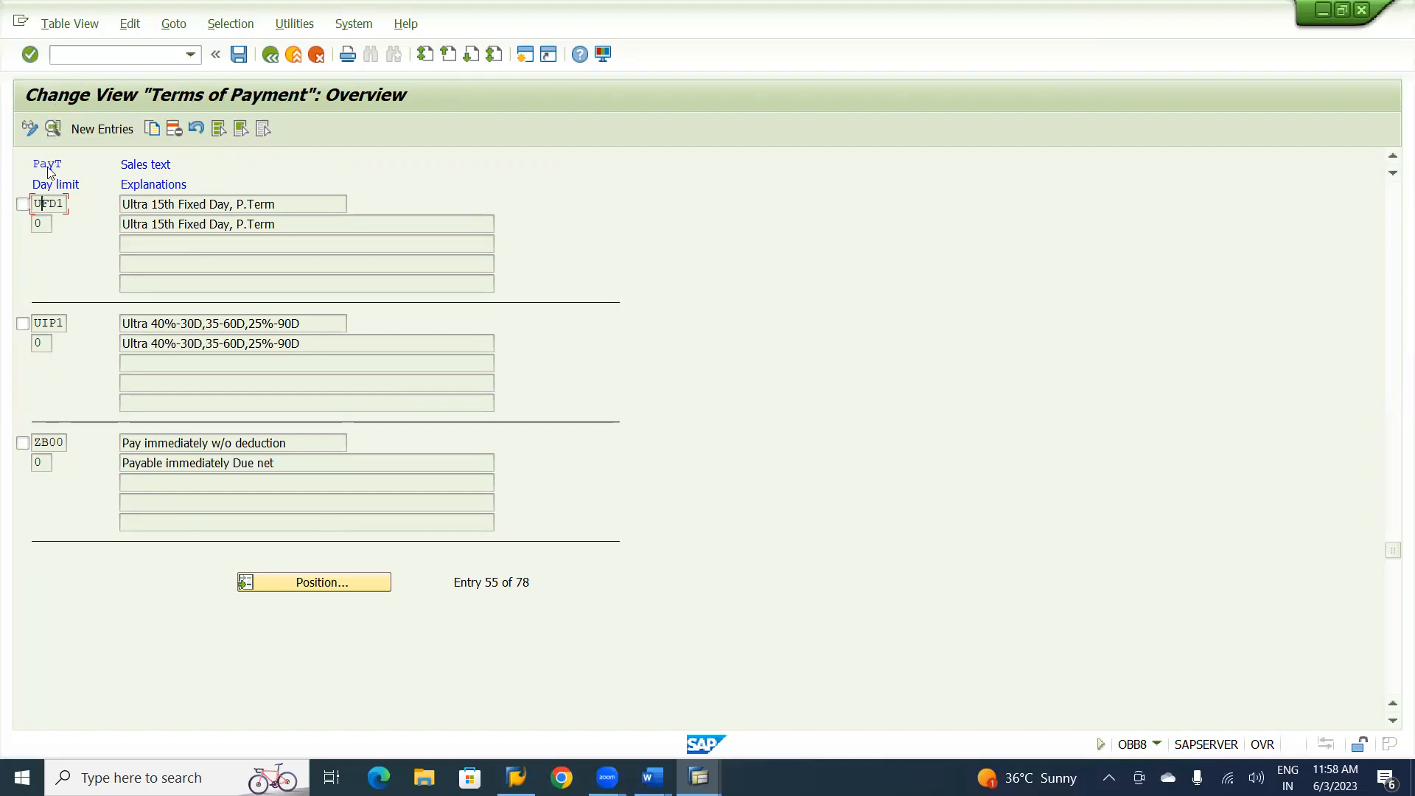
Open the details of payment term UFD1 and compare its baseline date settings with the customer item's baseline date in the invoice session.
left_click(53, 129)
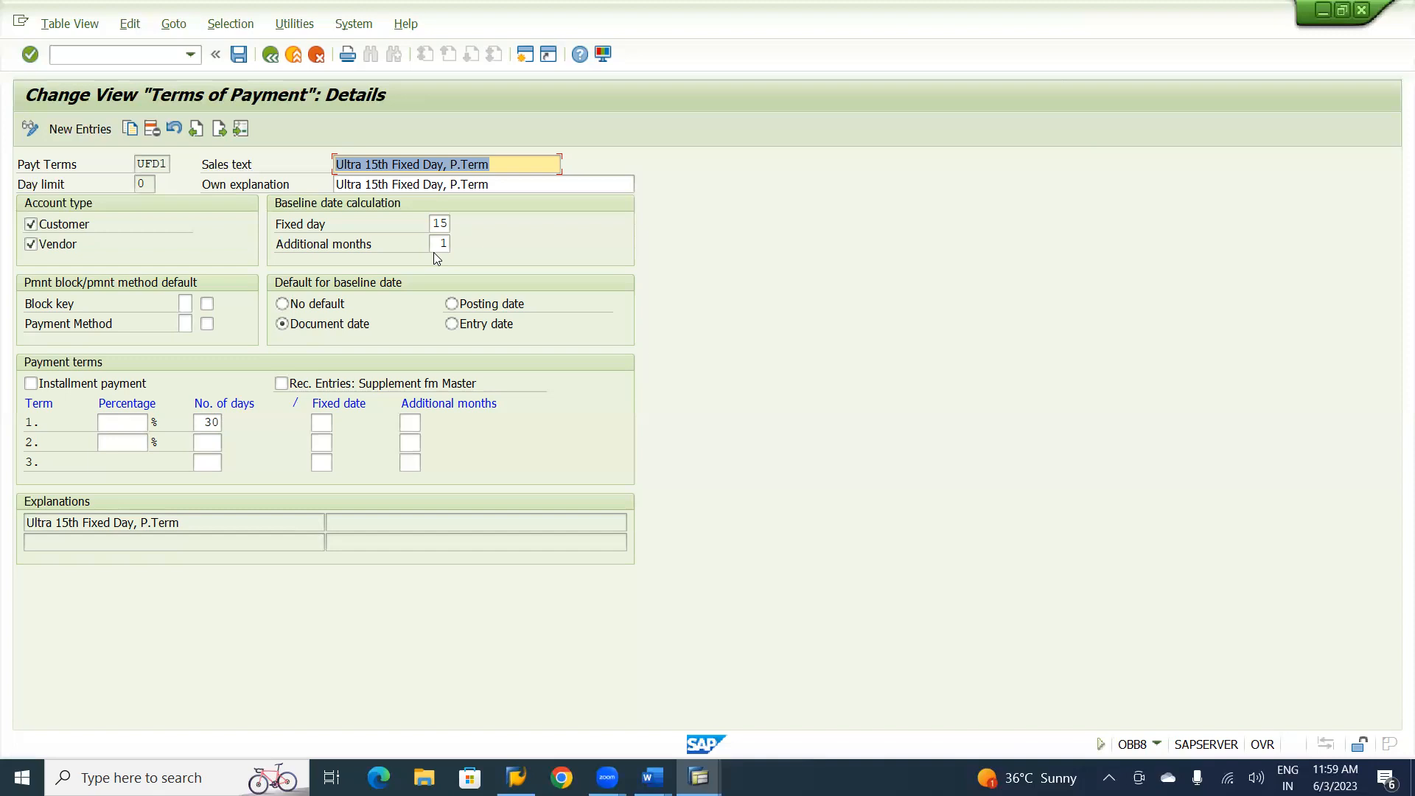
key("alt+Tab")
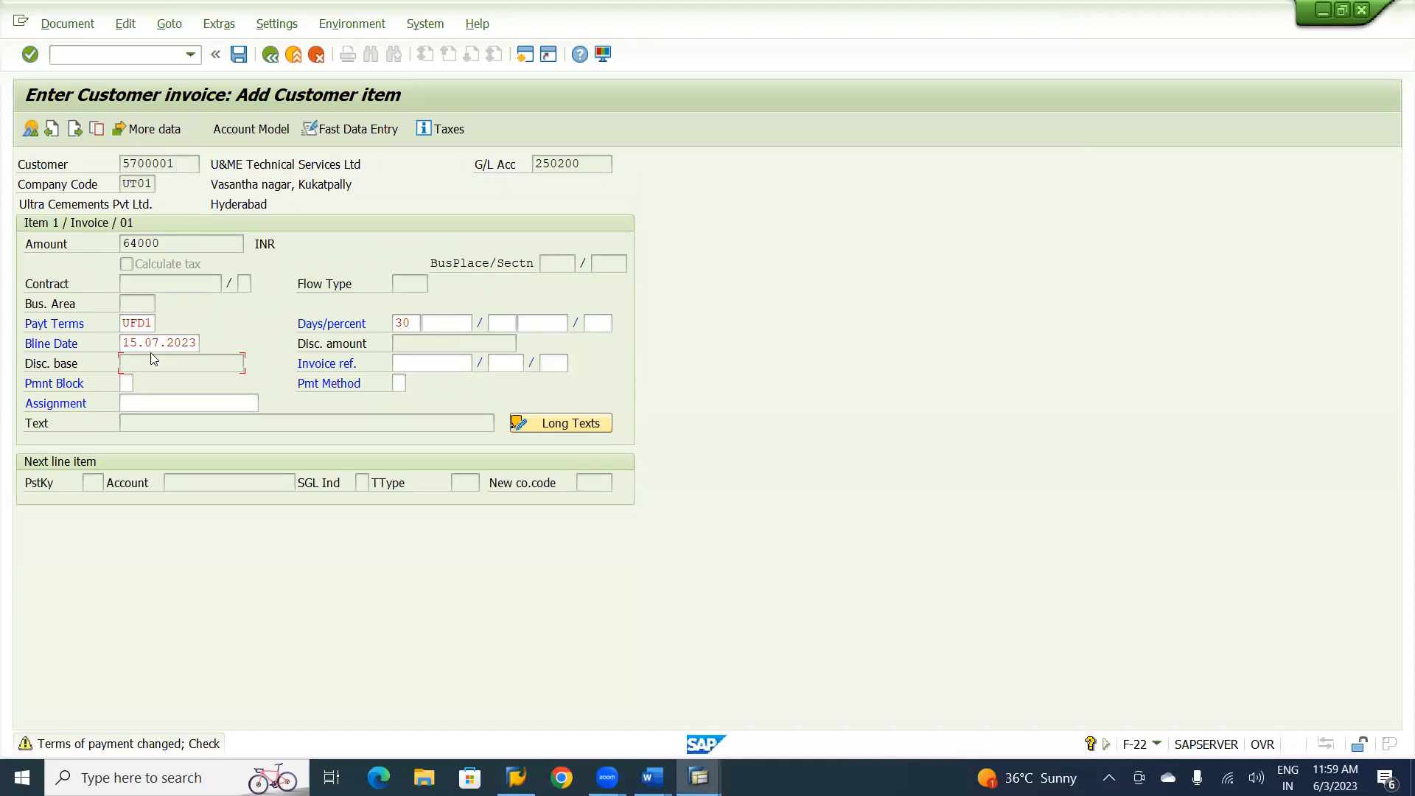
key("alt+Tab")
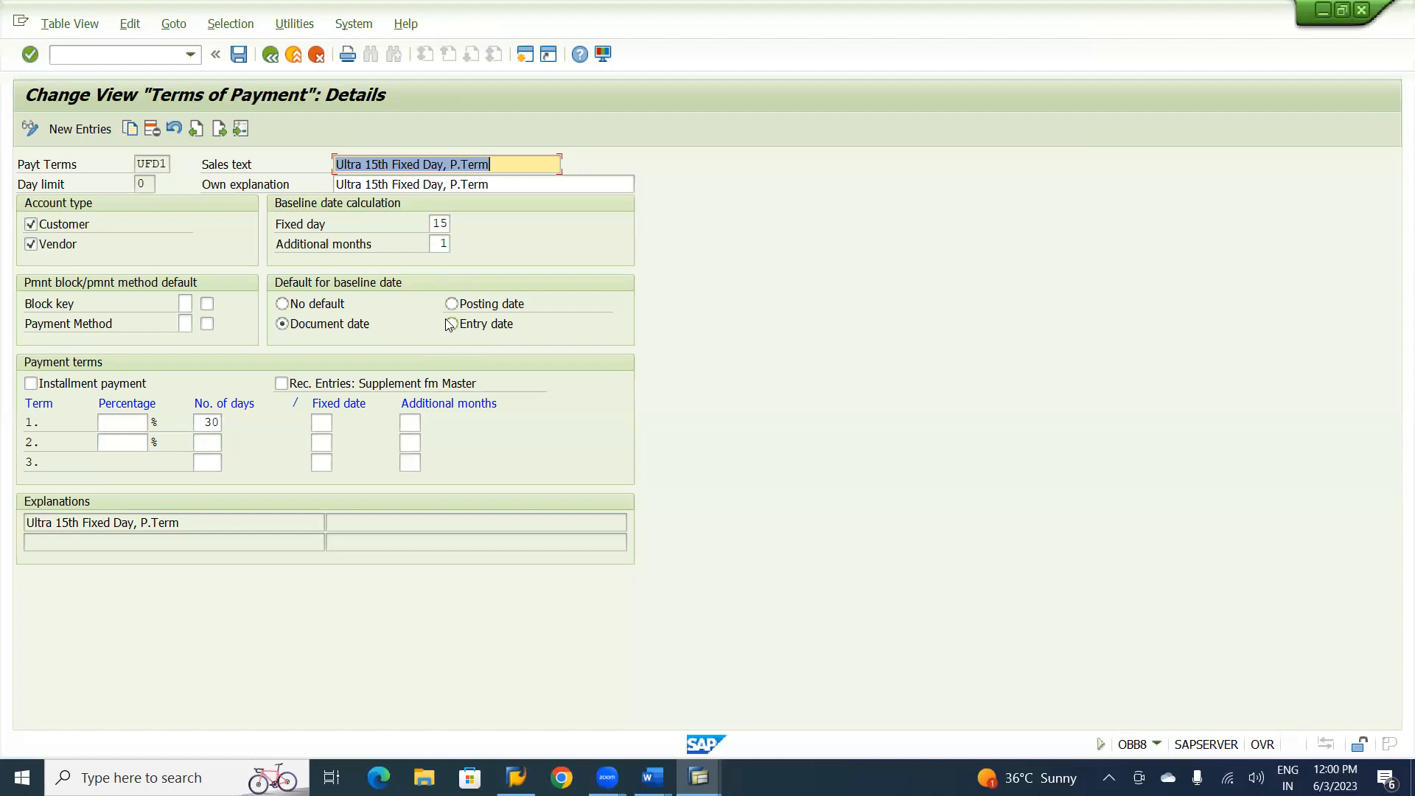
key("alt+Tab")
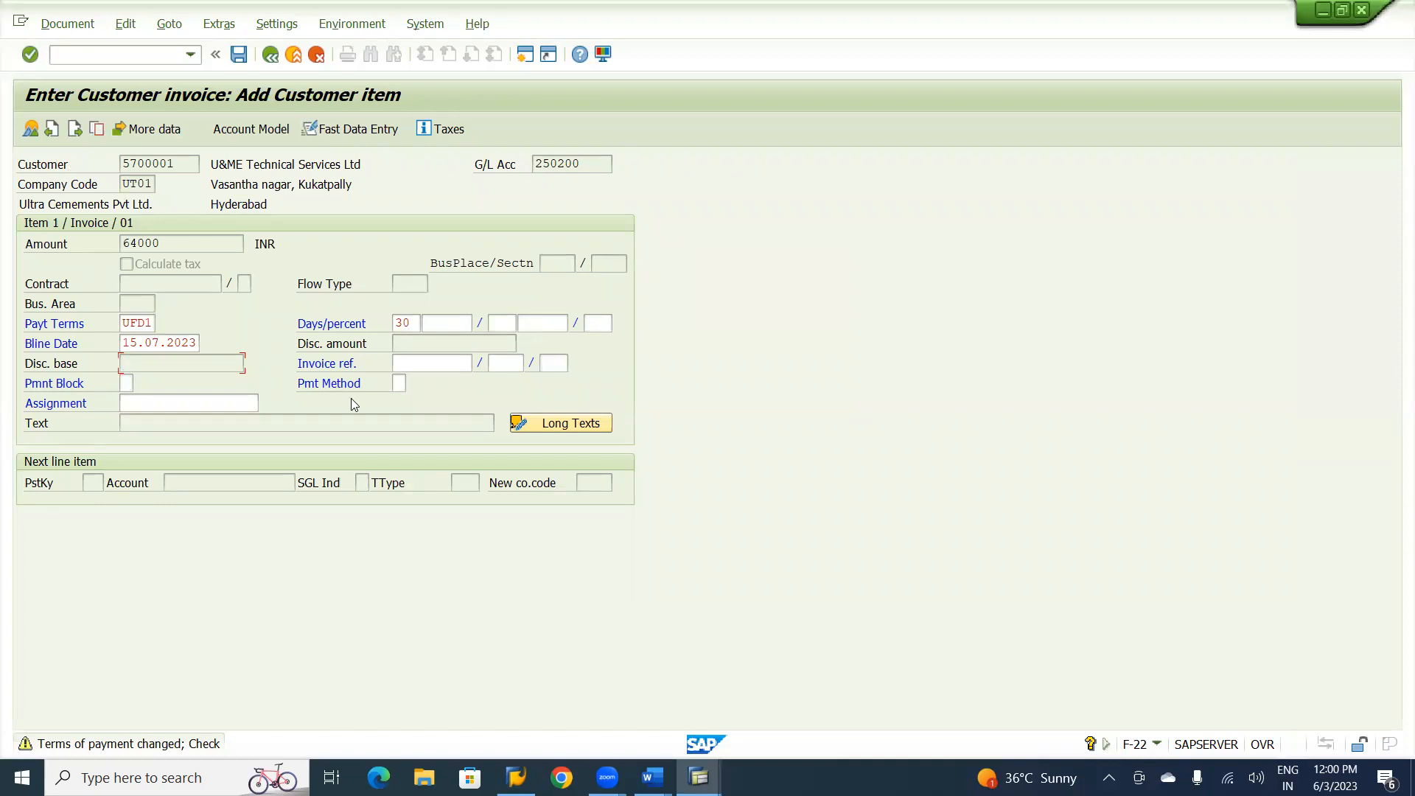
Confirm the customer item's changed payment terms and set its text to "Customer Invoice with Fixed Day P.Term".
key("Return")
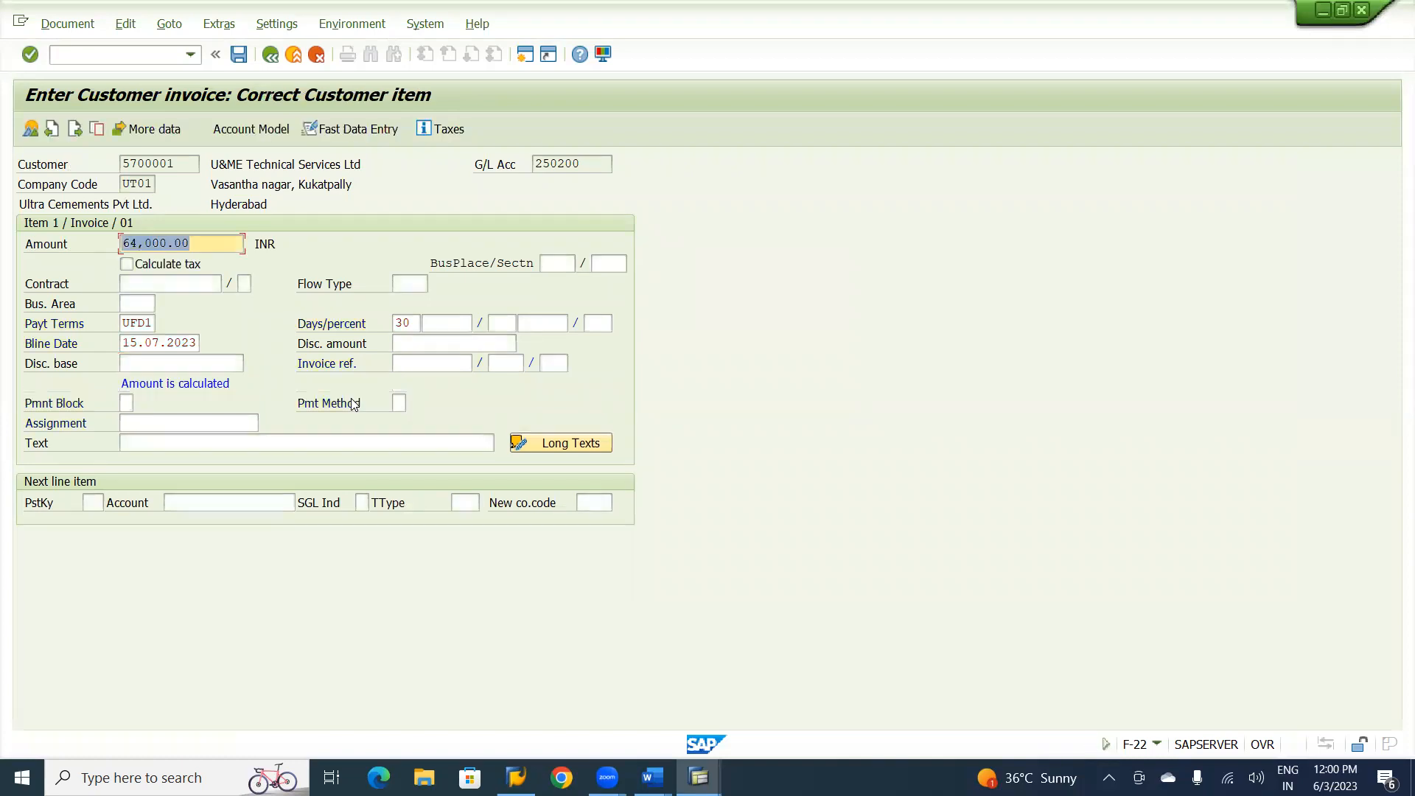
left_click(192, 442)
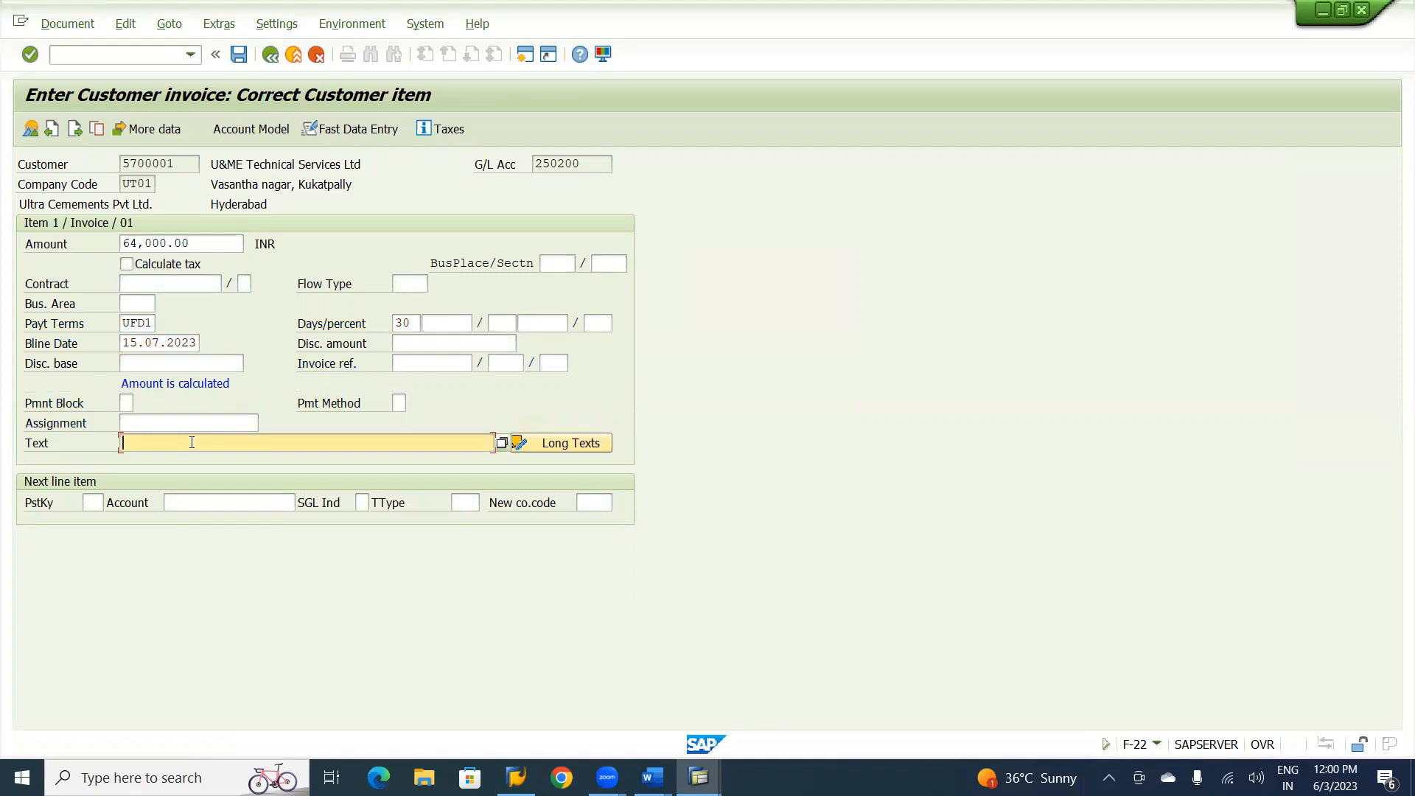
type("Customer")
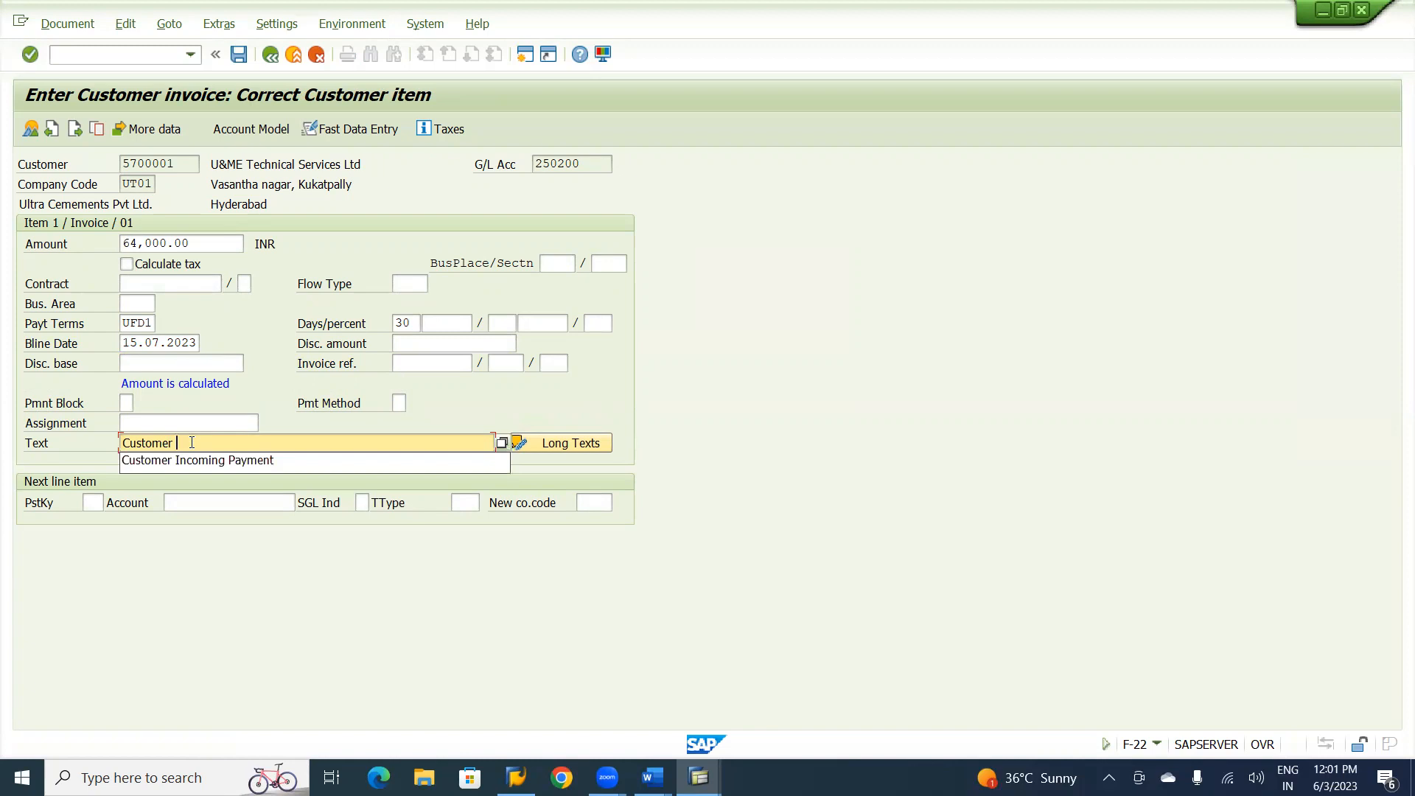
type("Invoice")
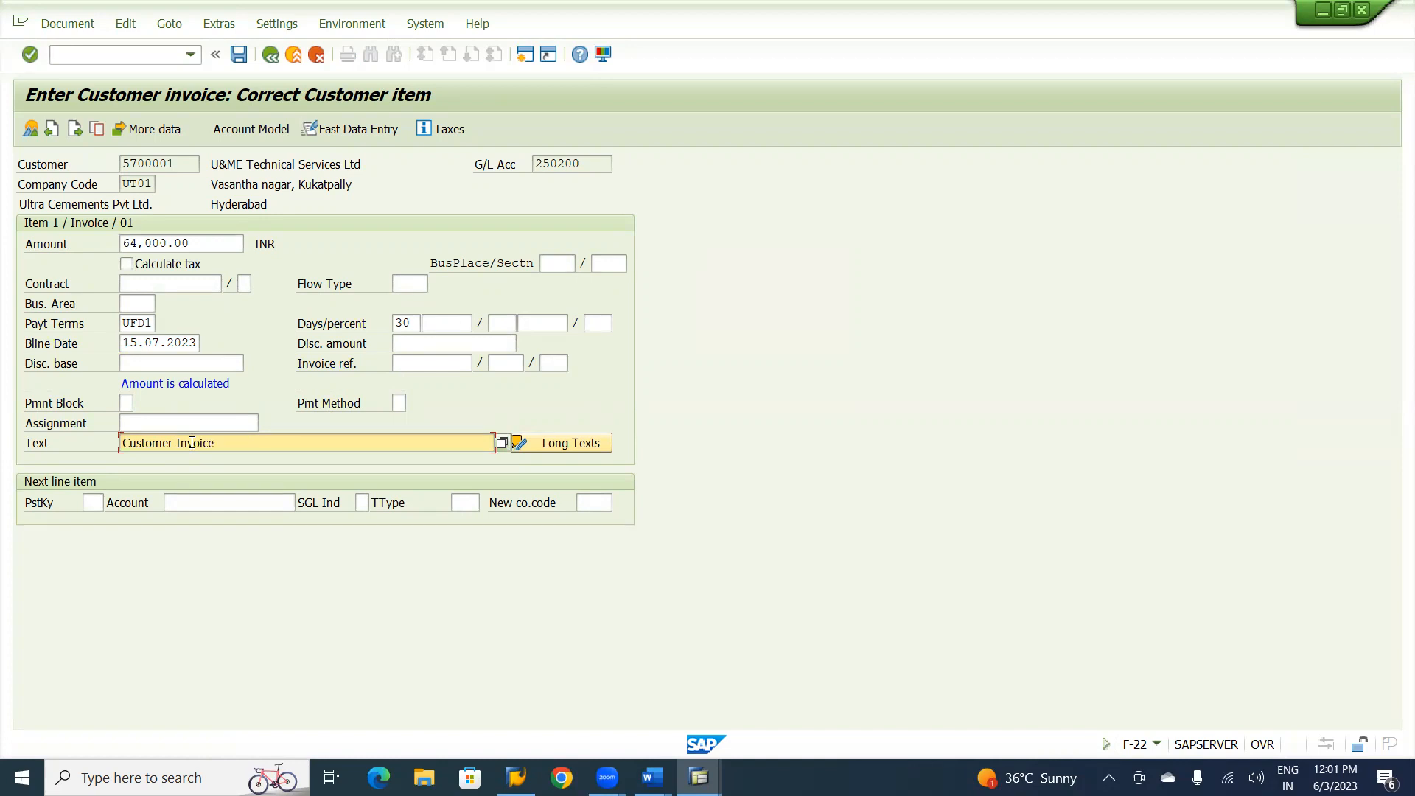
type(" with Fixed Day P.Term")
Set the next line item's posting key to 50, Credit entry.
left_click(90, 506)
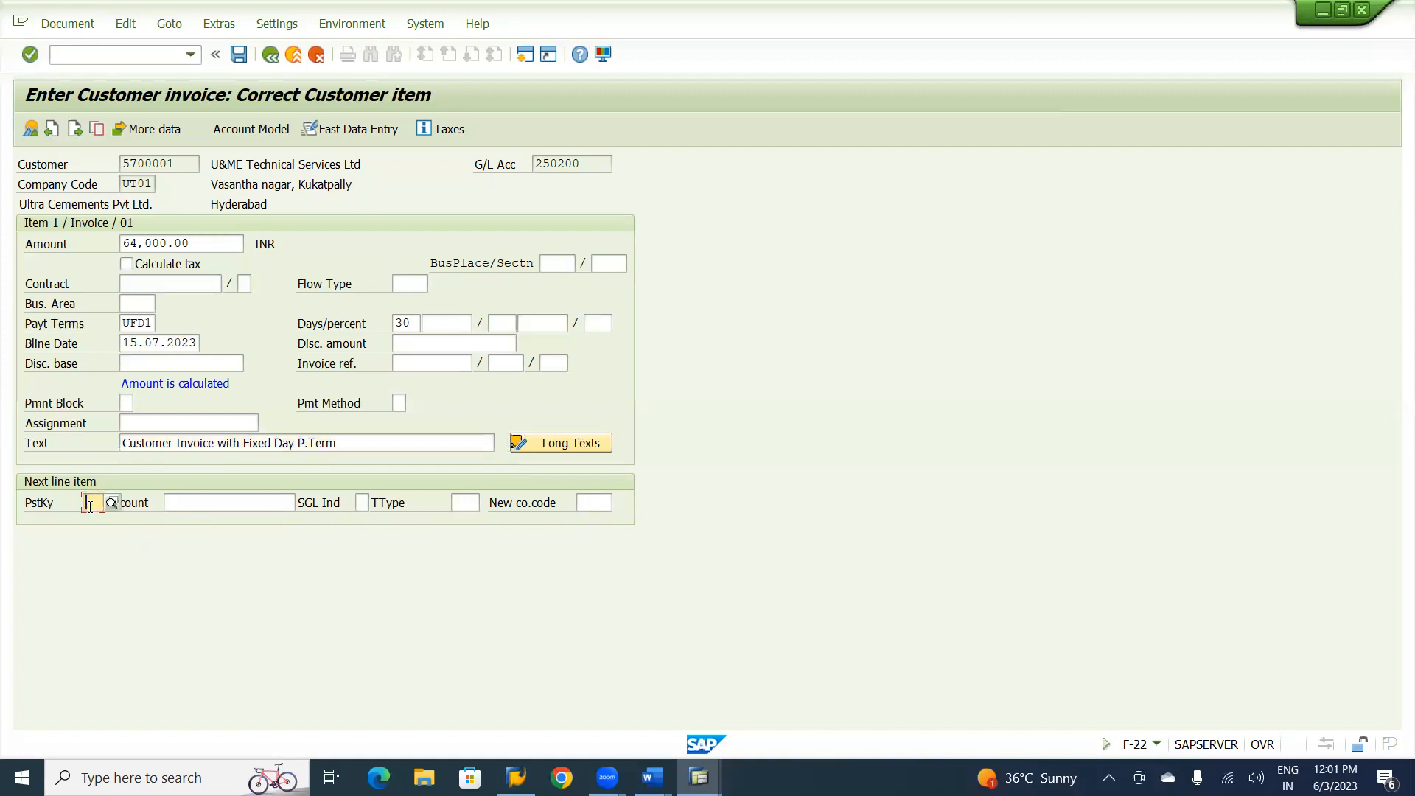
type("50")
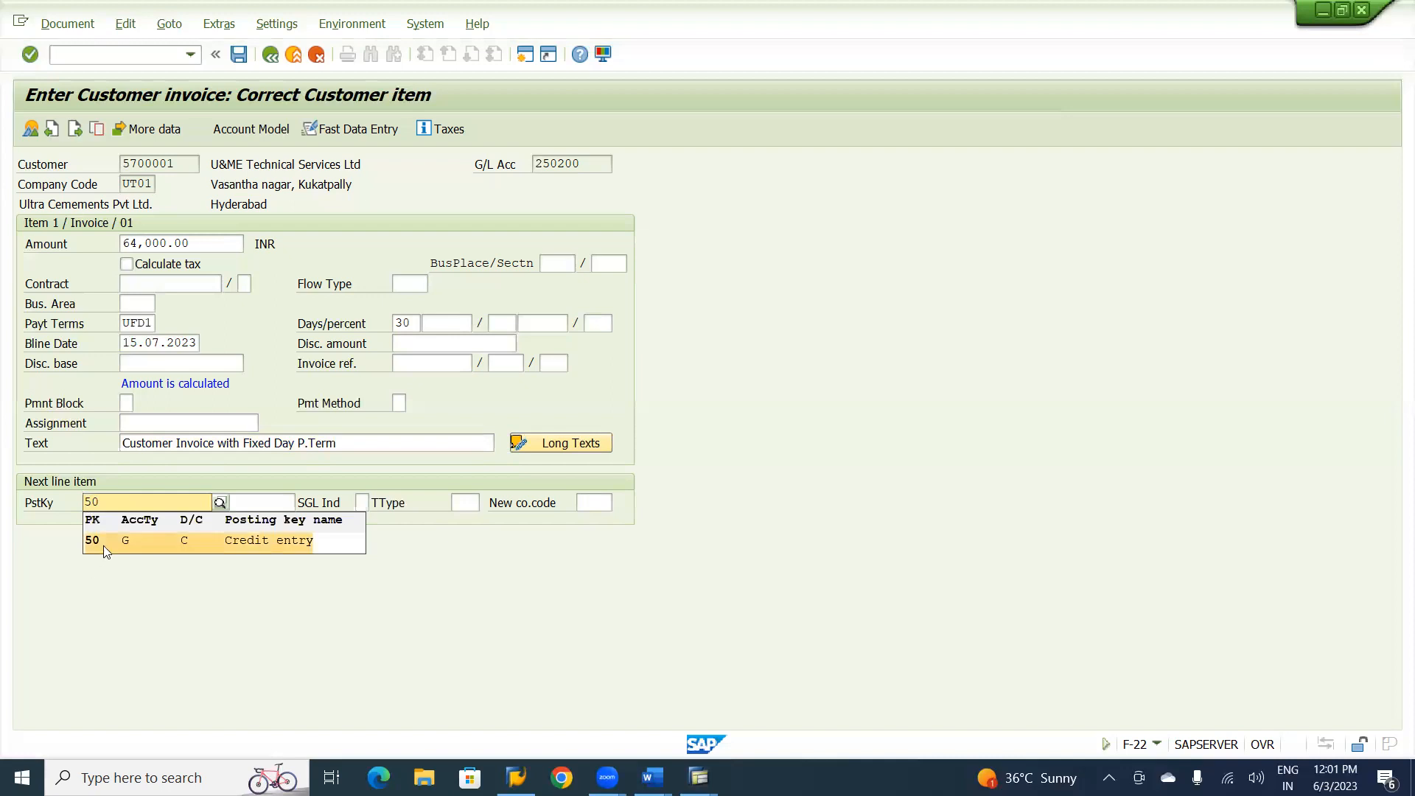
left_click(104, 541)
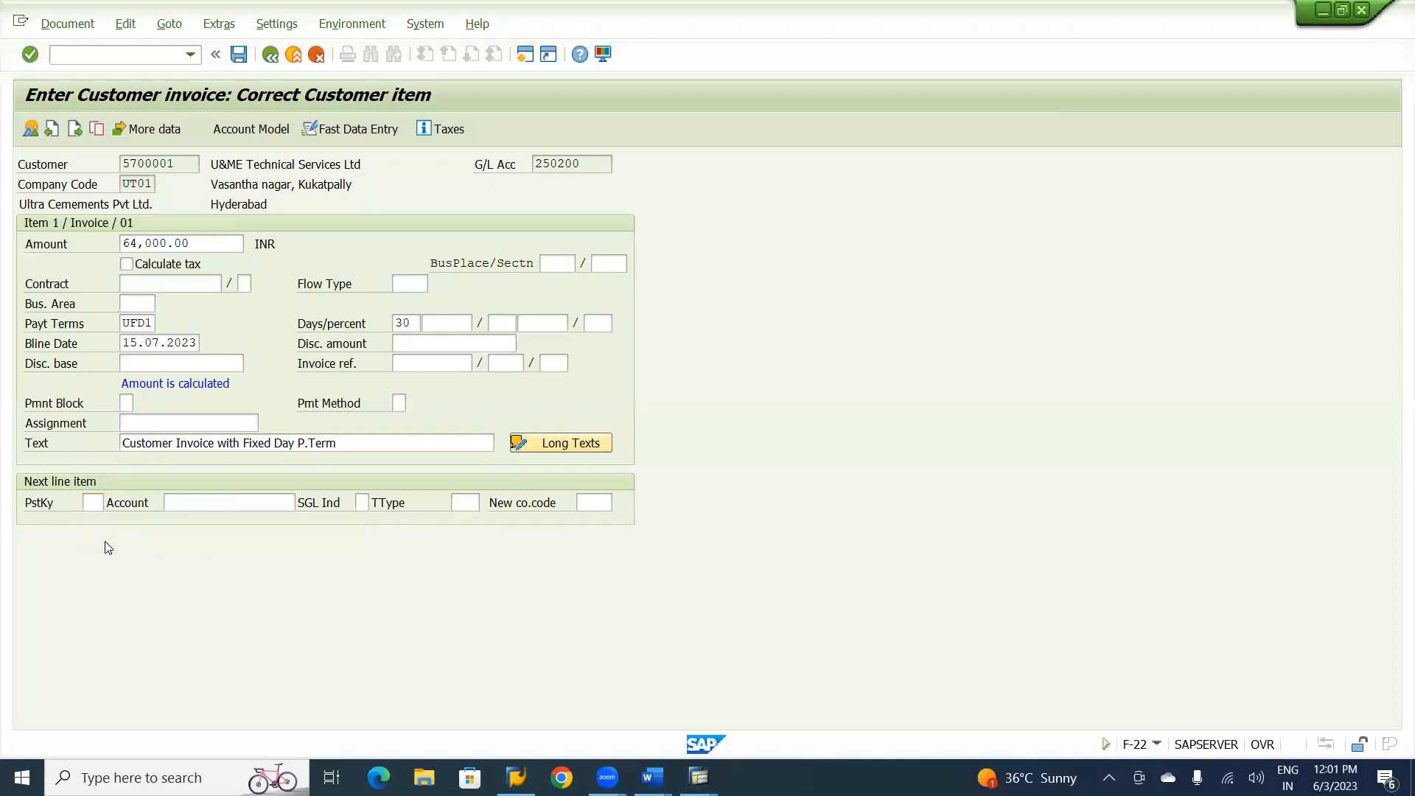
left_click(199, 503)
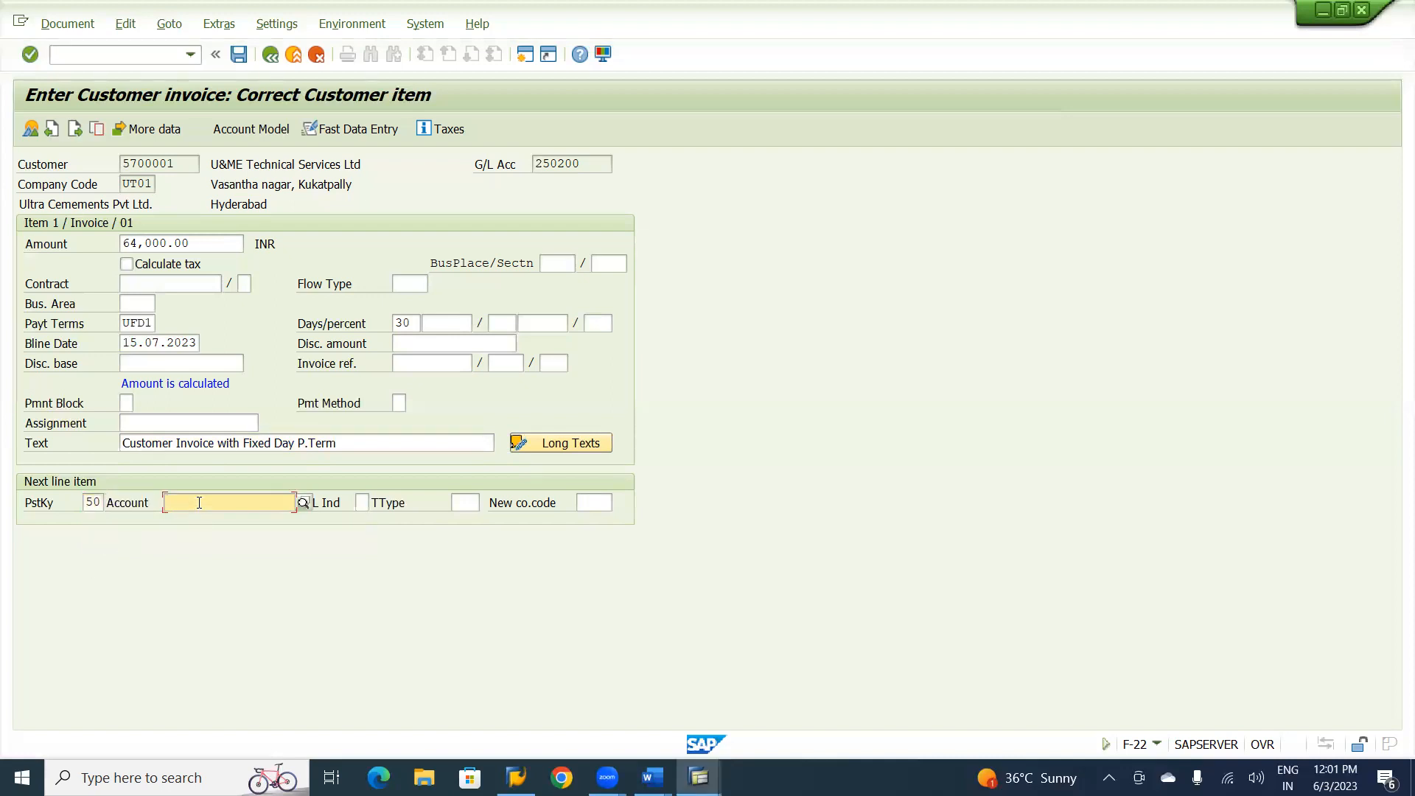
type("32")
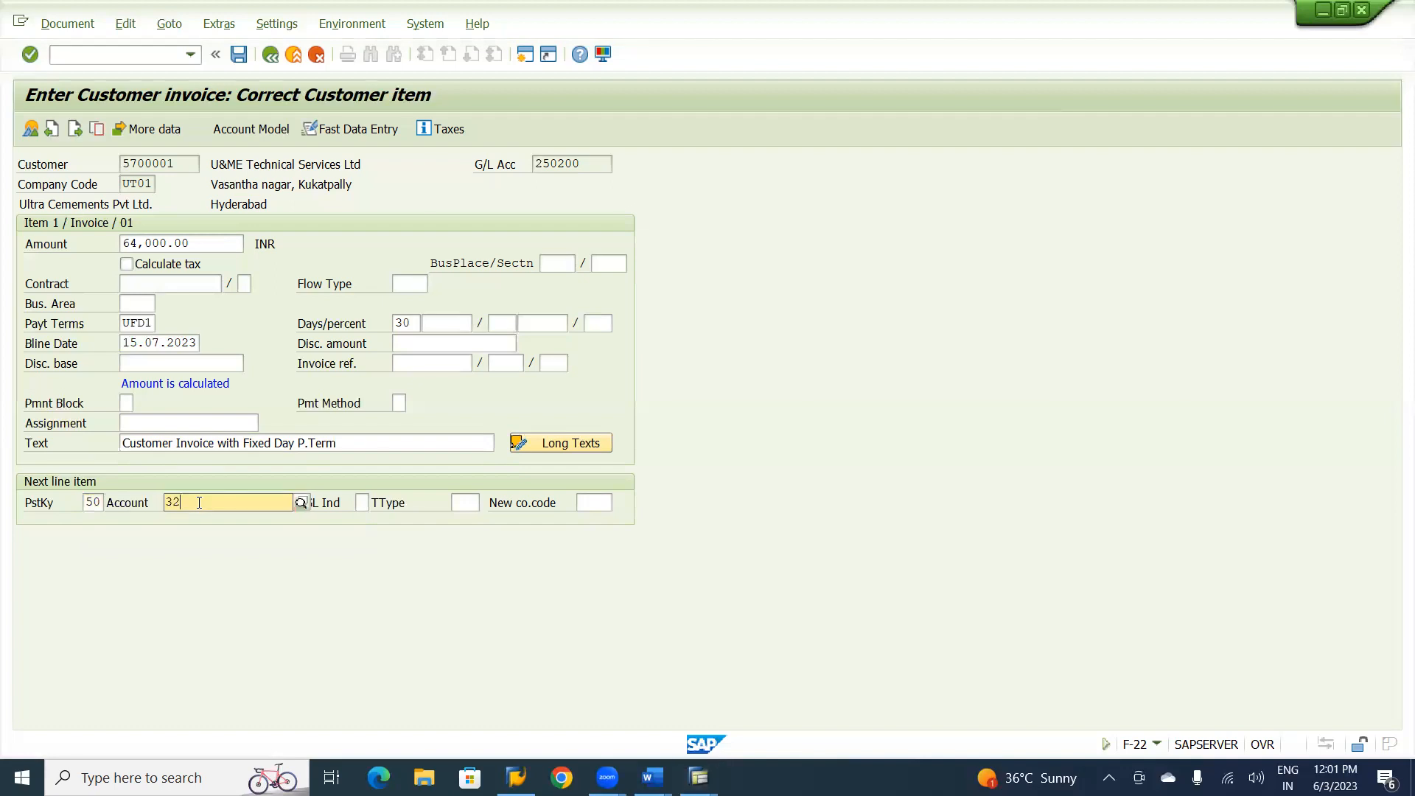
type("0100")
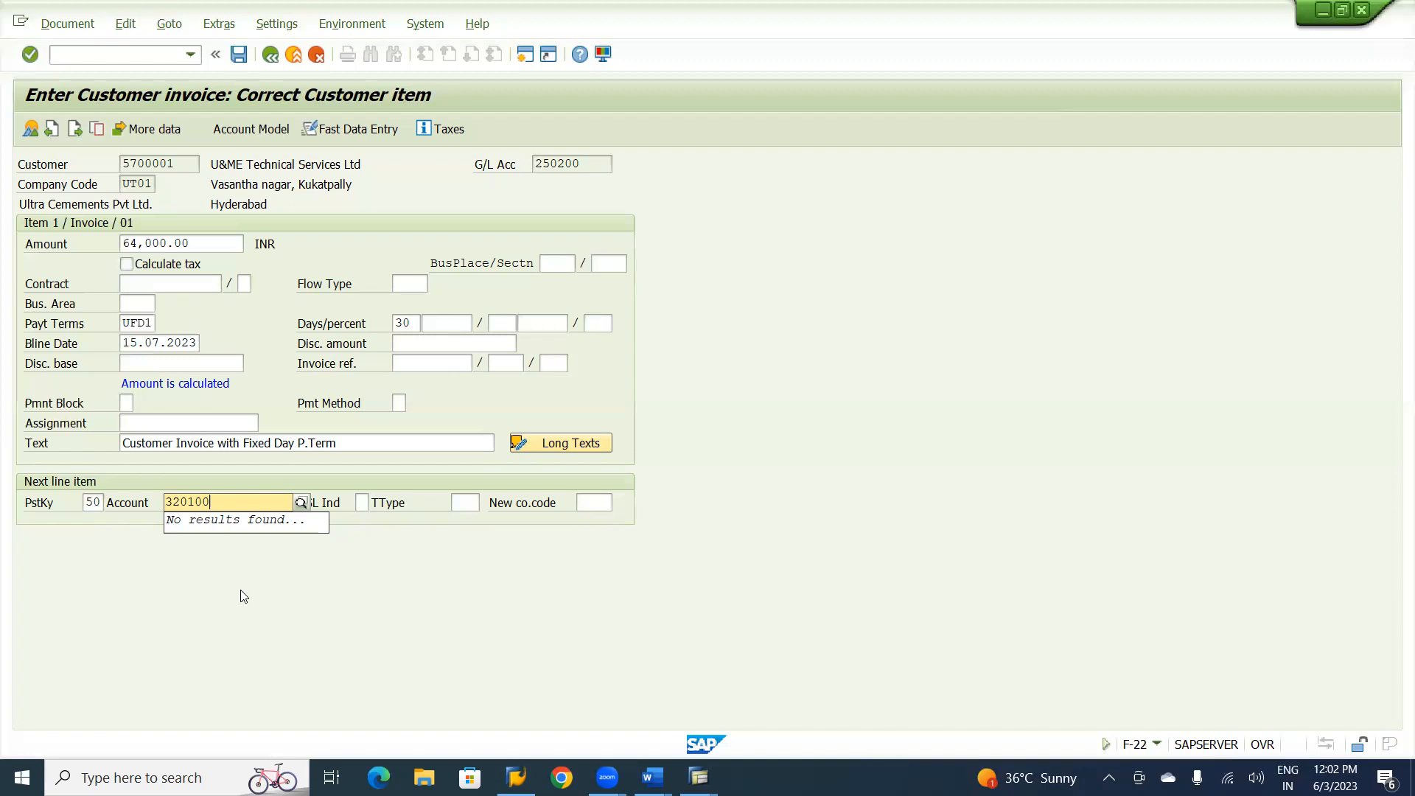
key("BackSpace")
key("BackSpace")
key("BackSpace")
key("BackSpace")
key("BackSpace")
key("BackSpace")
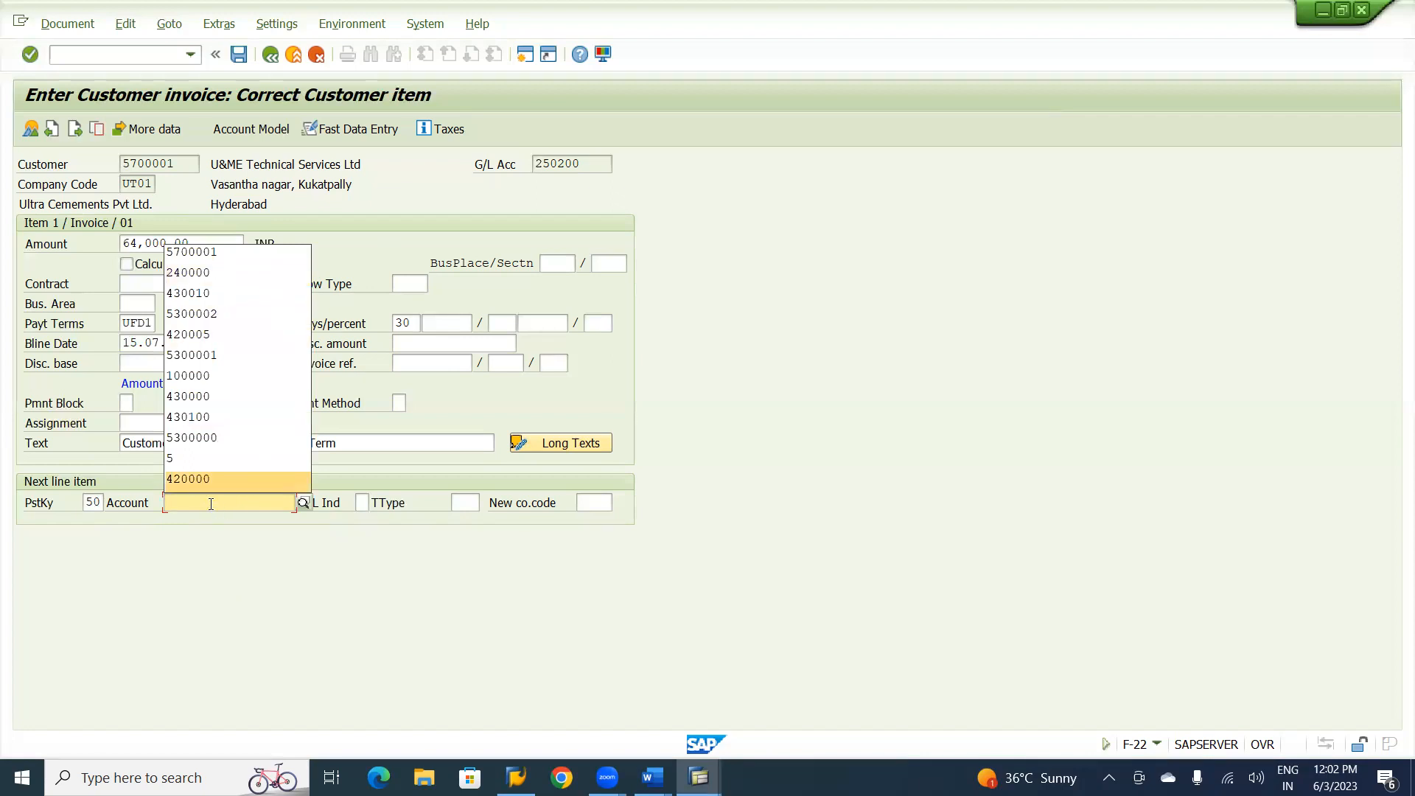
key("BackSpace")
Enter G/L account 320100, Consultancy Charges, for the next line item and proceed to its item data.
type("32")
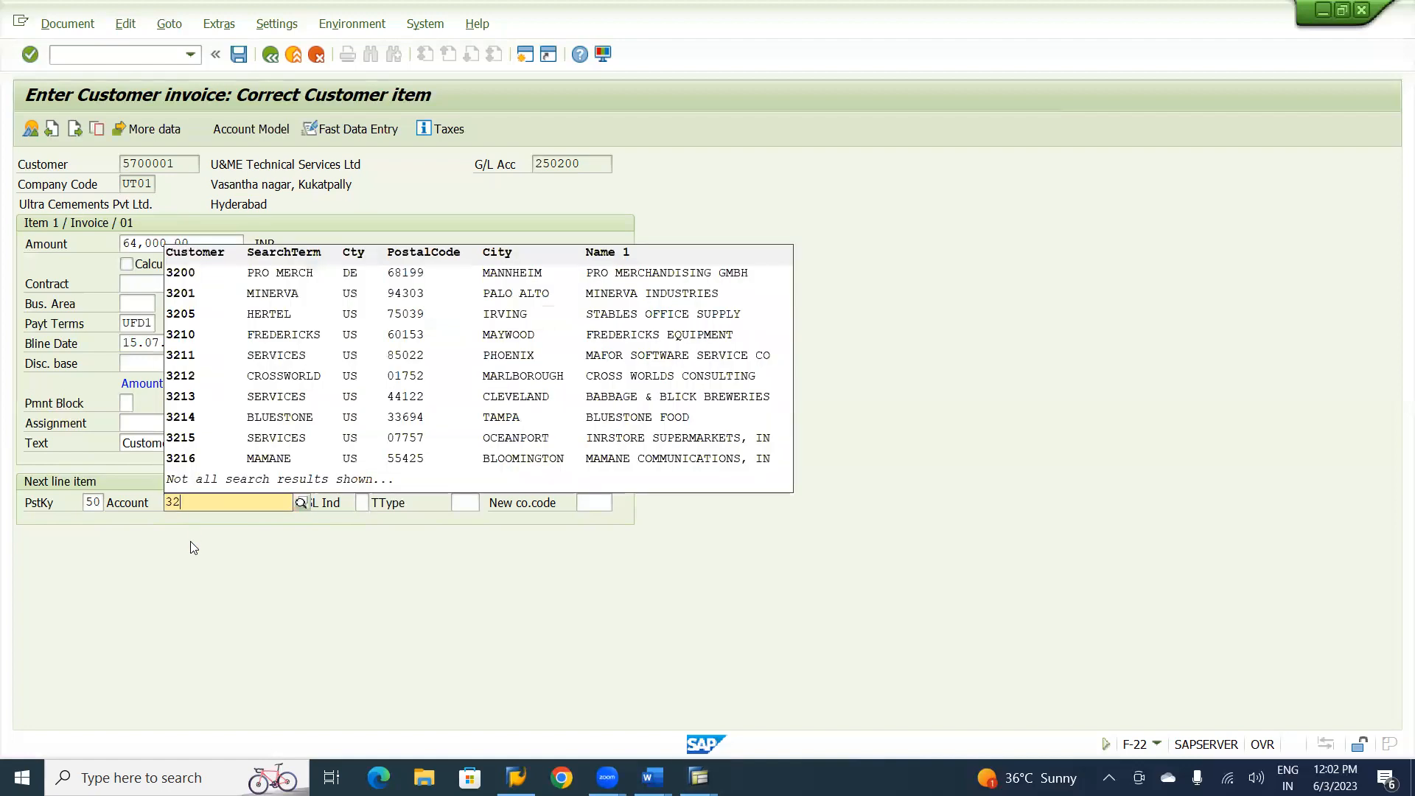
type("0100")
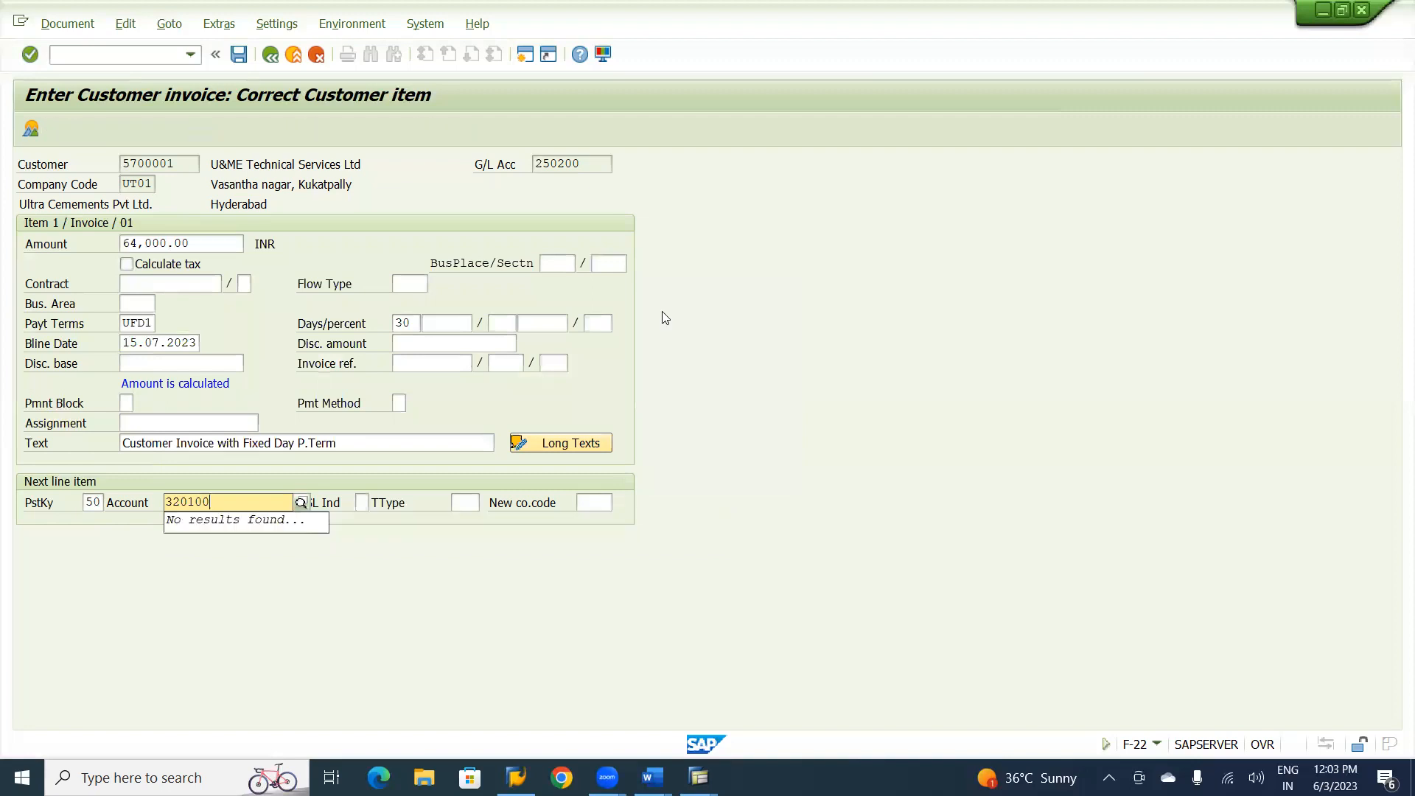
key("Return")
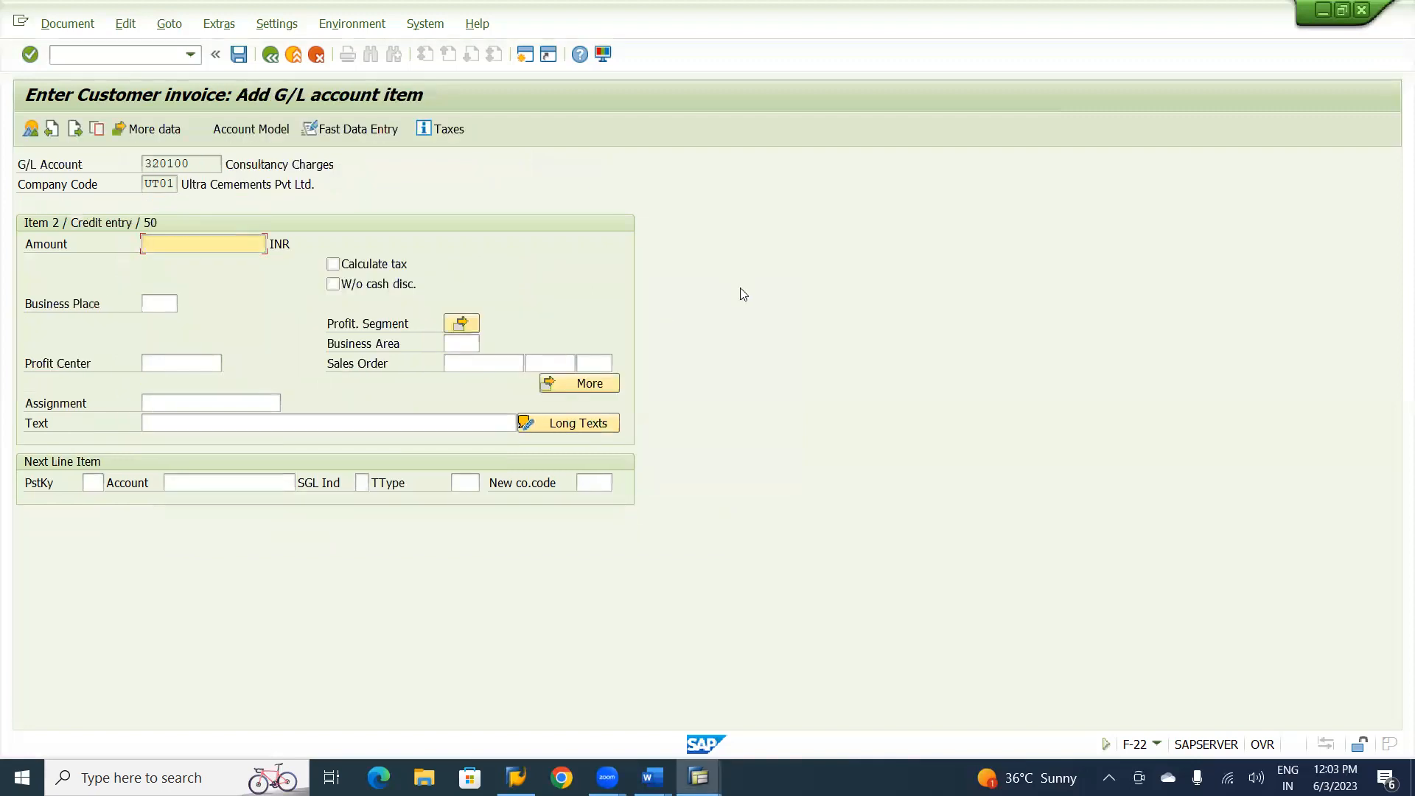
Enter * as the G/L item's amount and + as its text to carry over the customer item's values.
type("*")
left_click(479, 420)
type("+")
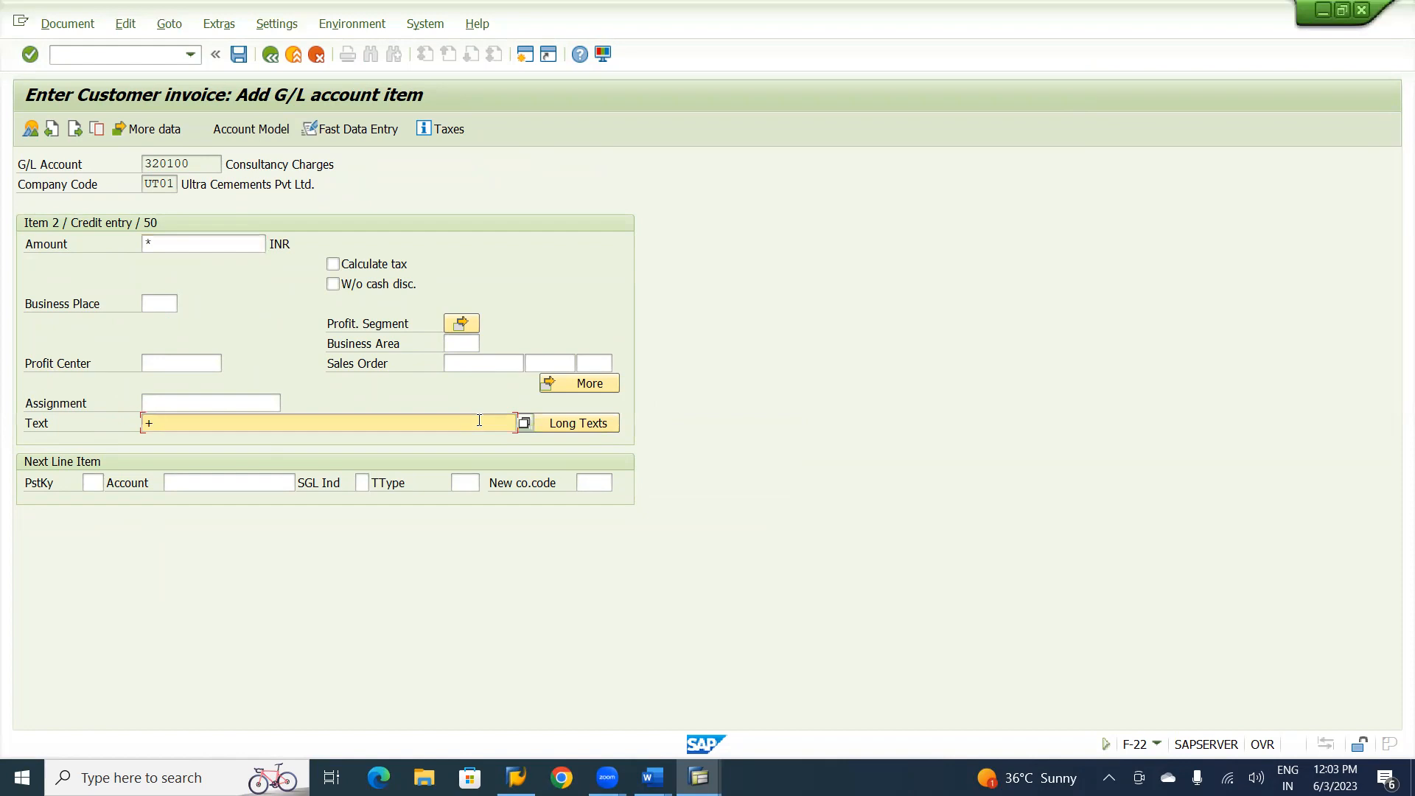
Set the G/L item's profit center to U1000 and its business area to UHYD, and confirm the item.
left_click(195, 365)
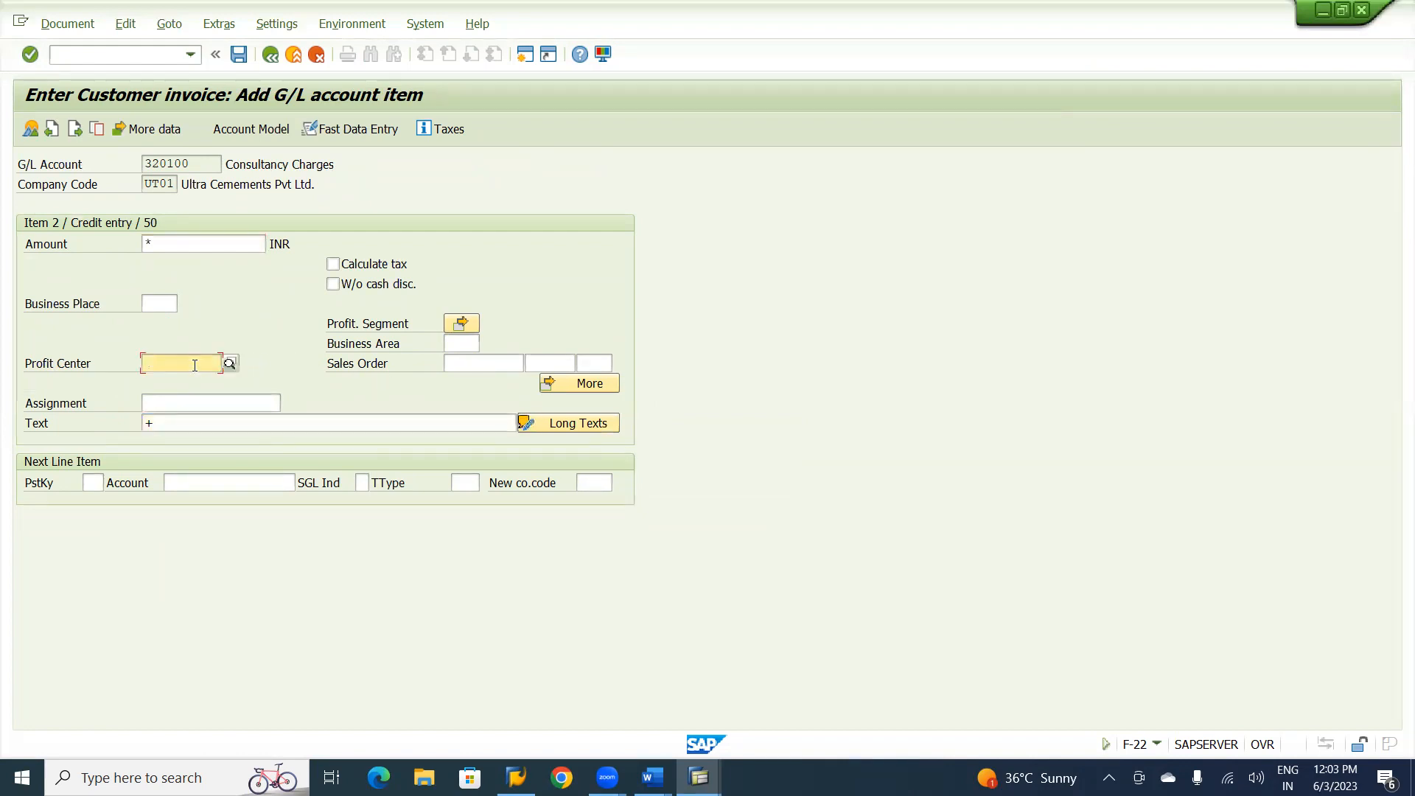
type("u")
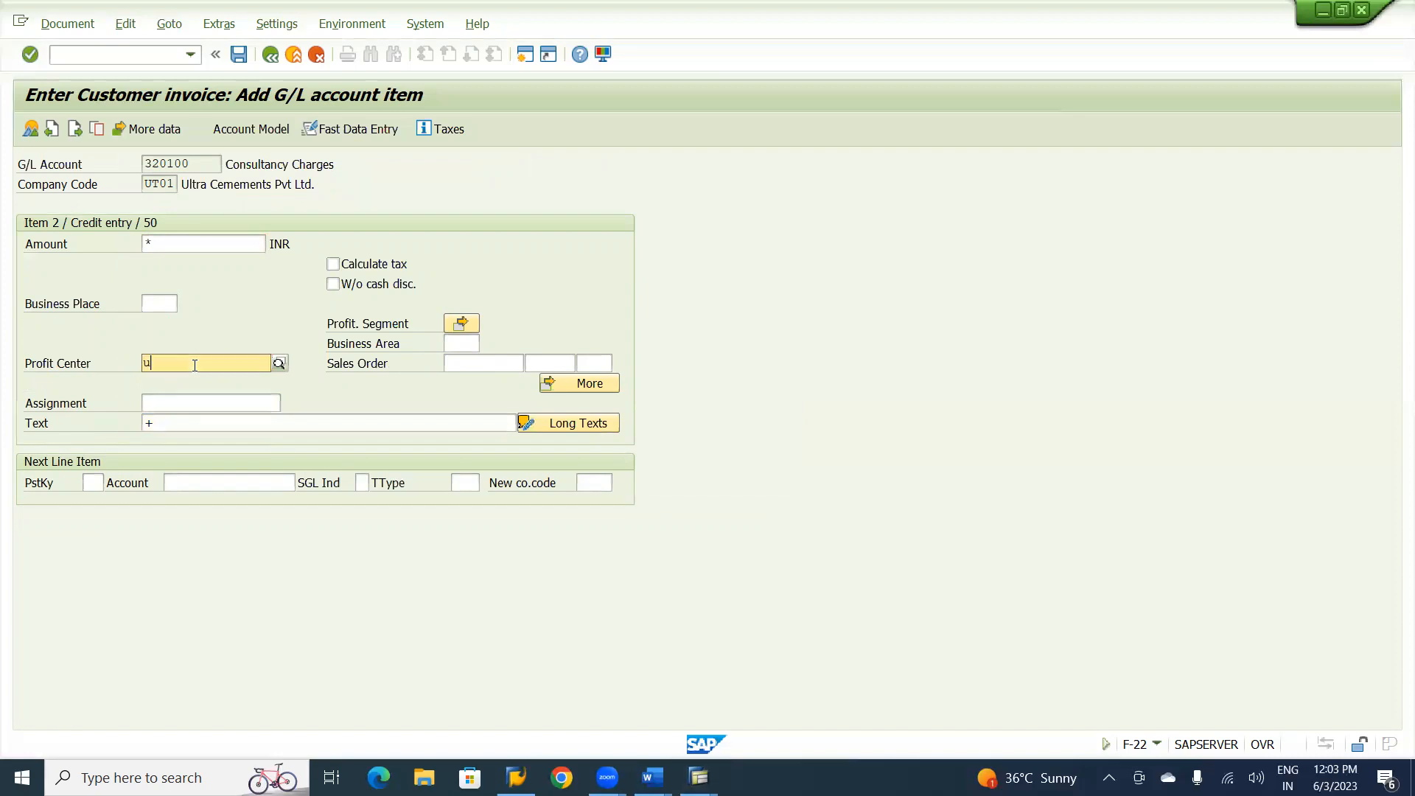
type("1000")
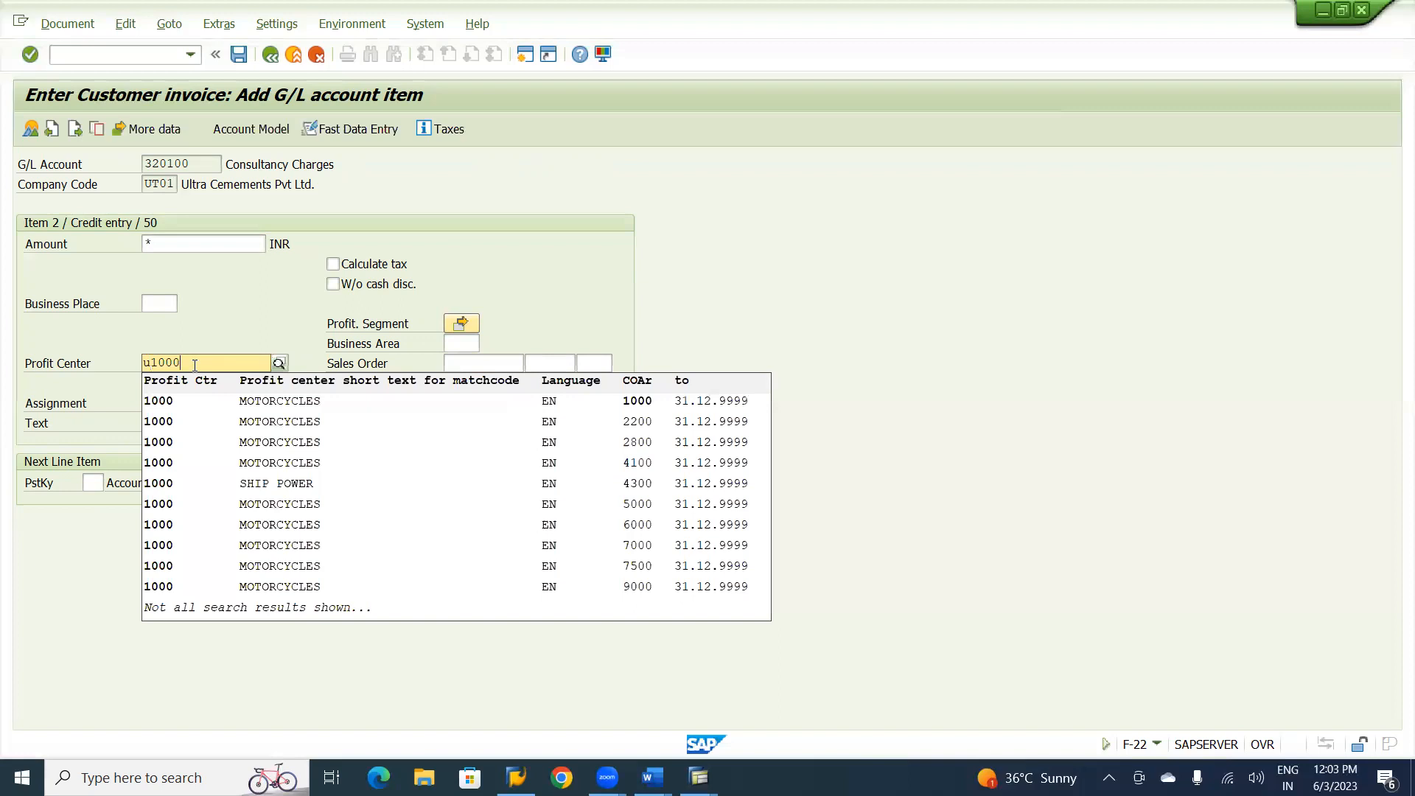
left_click(498, 262)
left_click(460, 342)
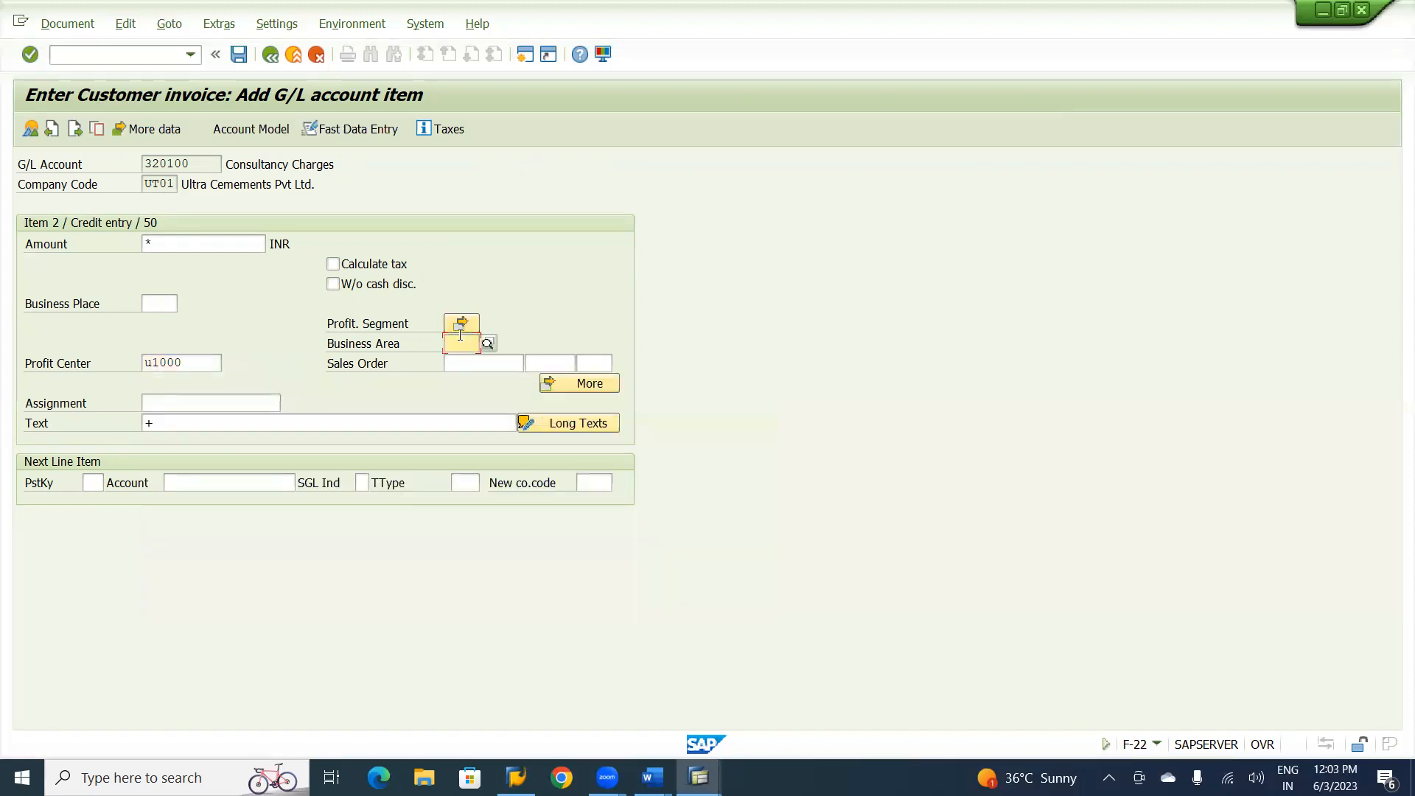
type("uhyd")
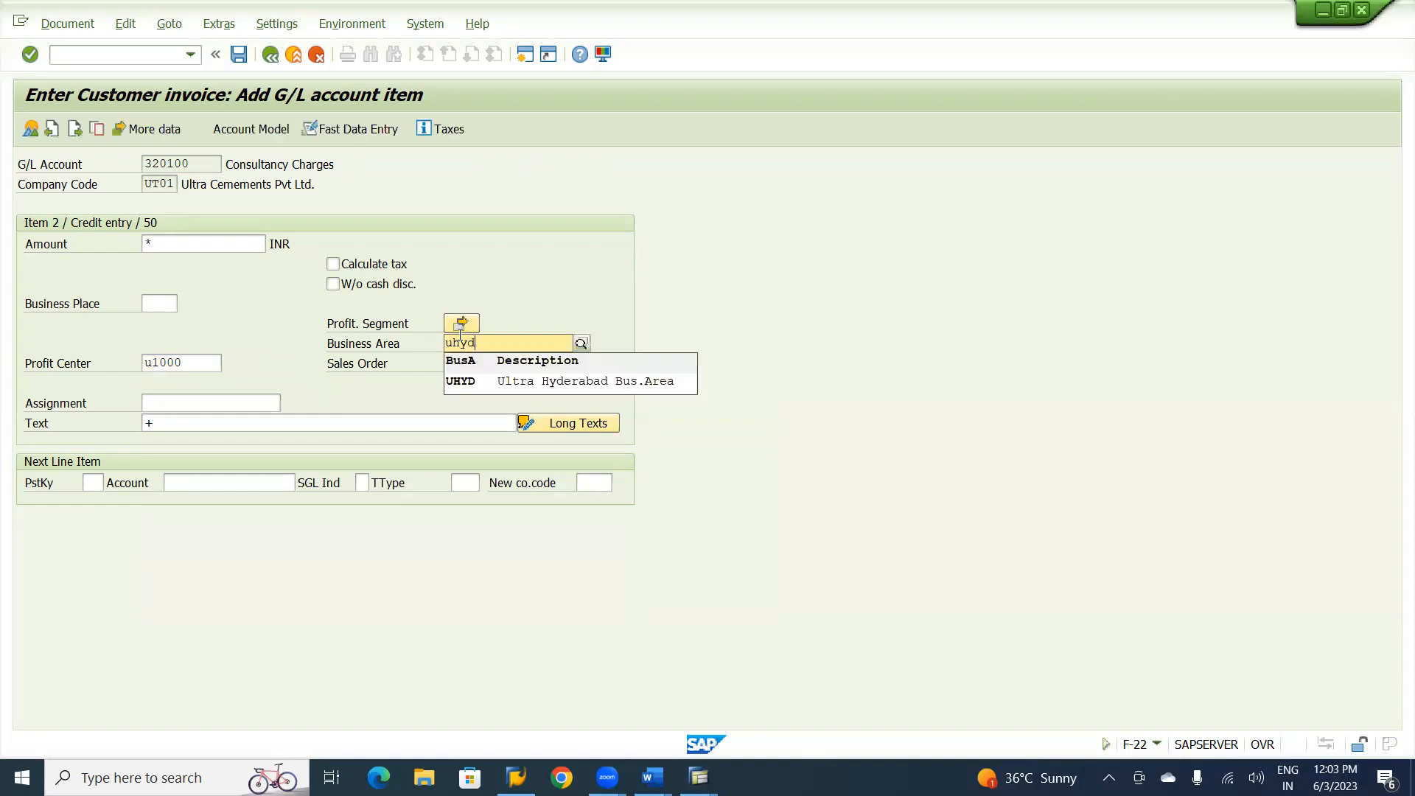
key("Return")
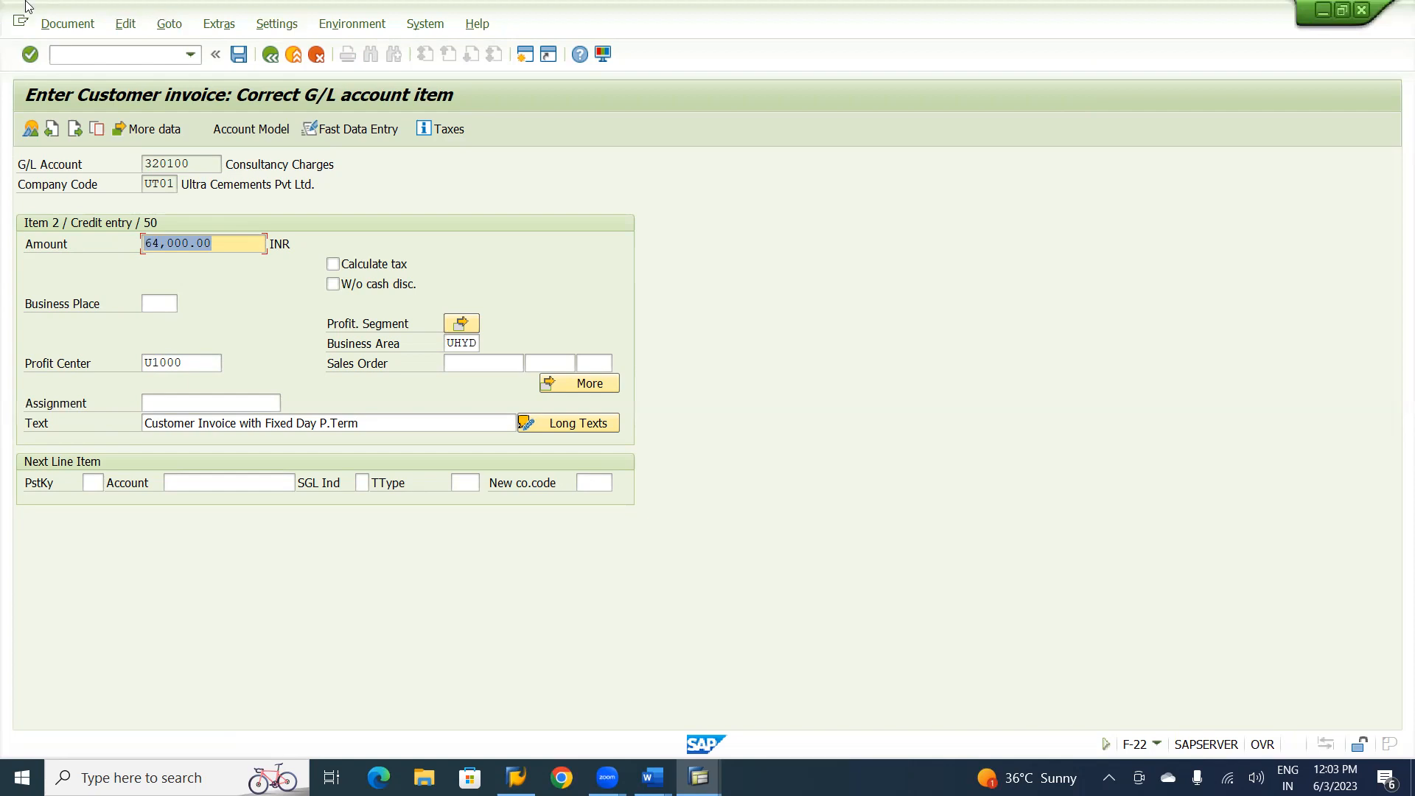
Simulate the customer invoice document and post it.
left_click(60, 29)
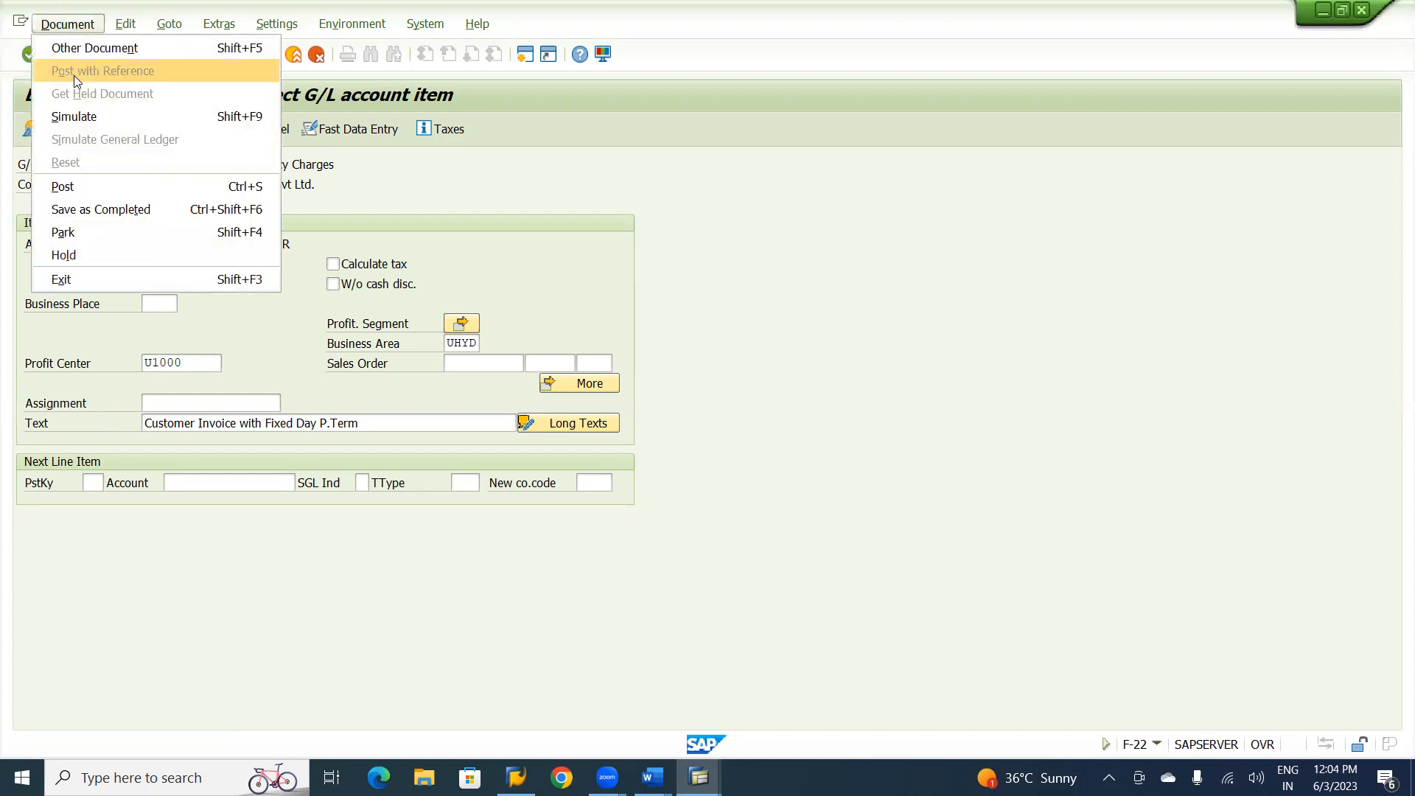
left_click(74, 118)
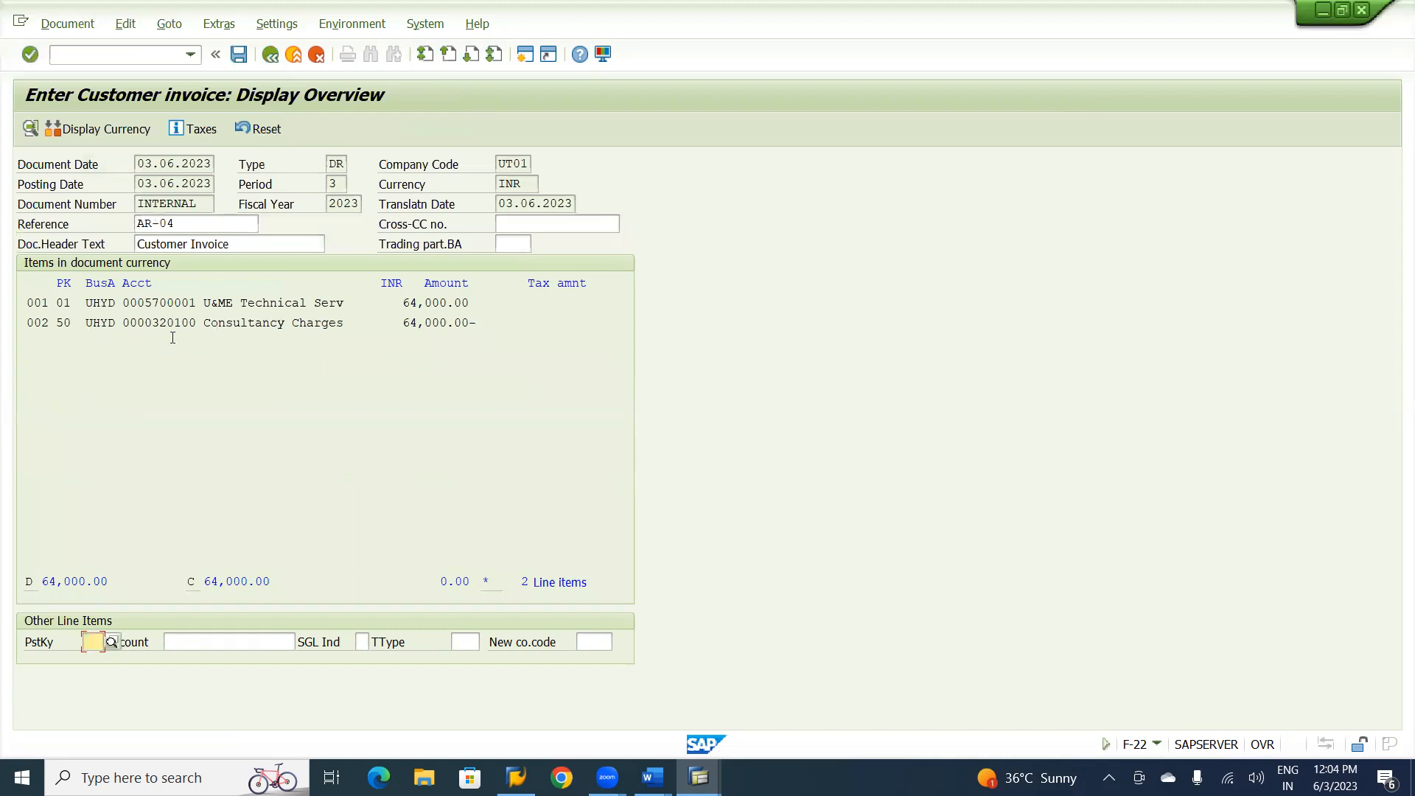
left_click(239, 53)
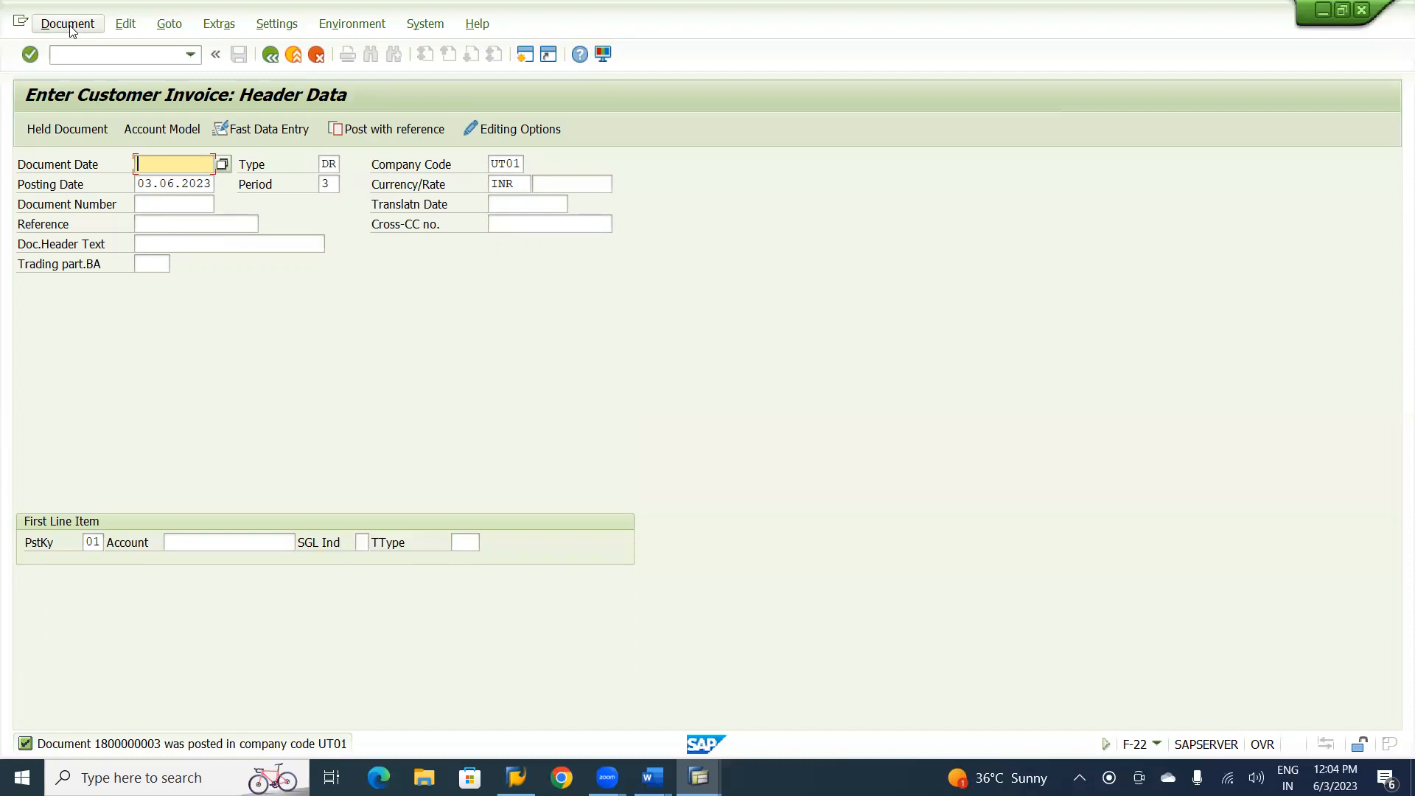
Set the new customer invoice's document date to 11.06.2023 and its reference to AR-05.
type("11.06.2023")
key("Tab")
key("Tab")
key("Tab")
key("Tab")
key("Tab")
key("Tab")
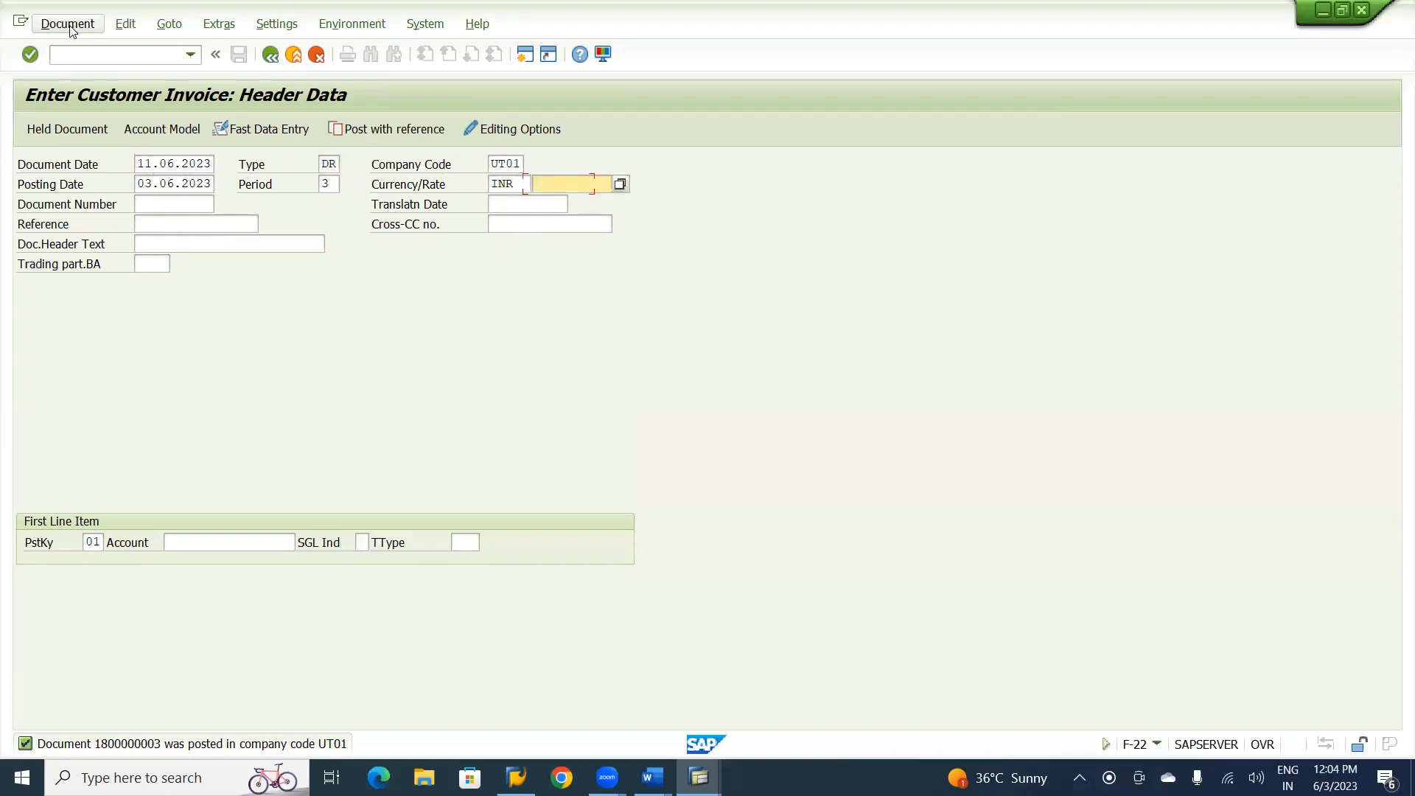
key("Tab")
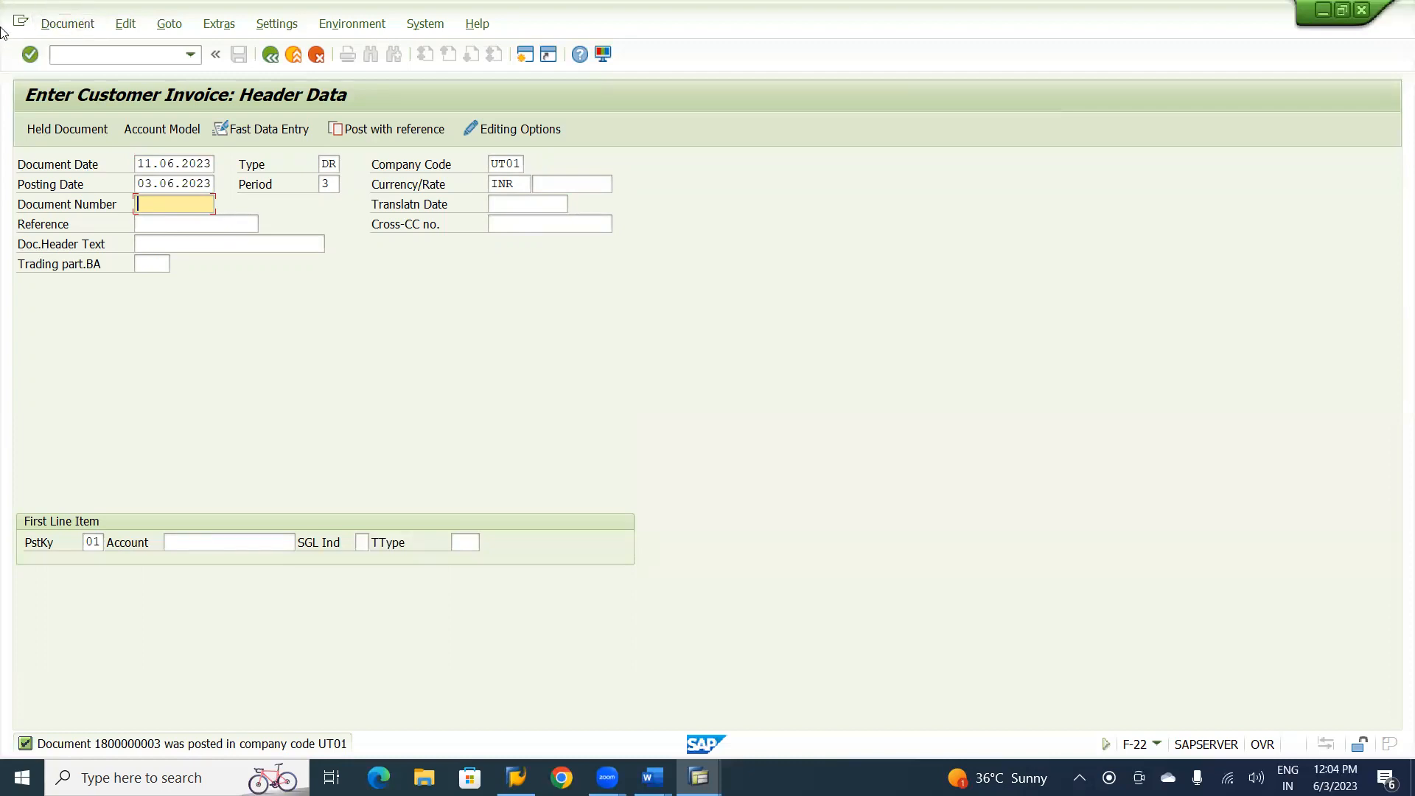
key("Tab")
type("A")
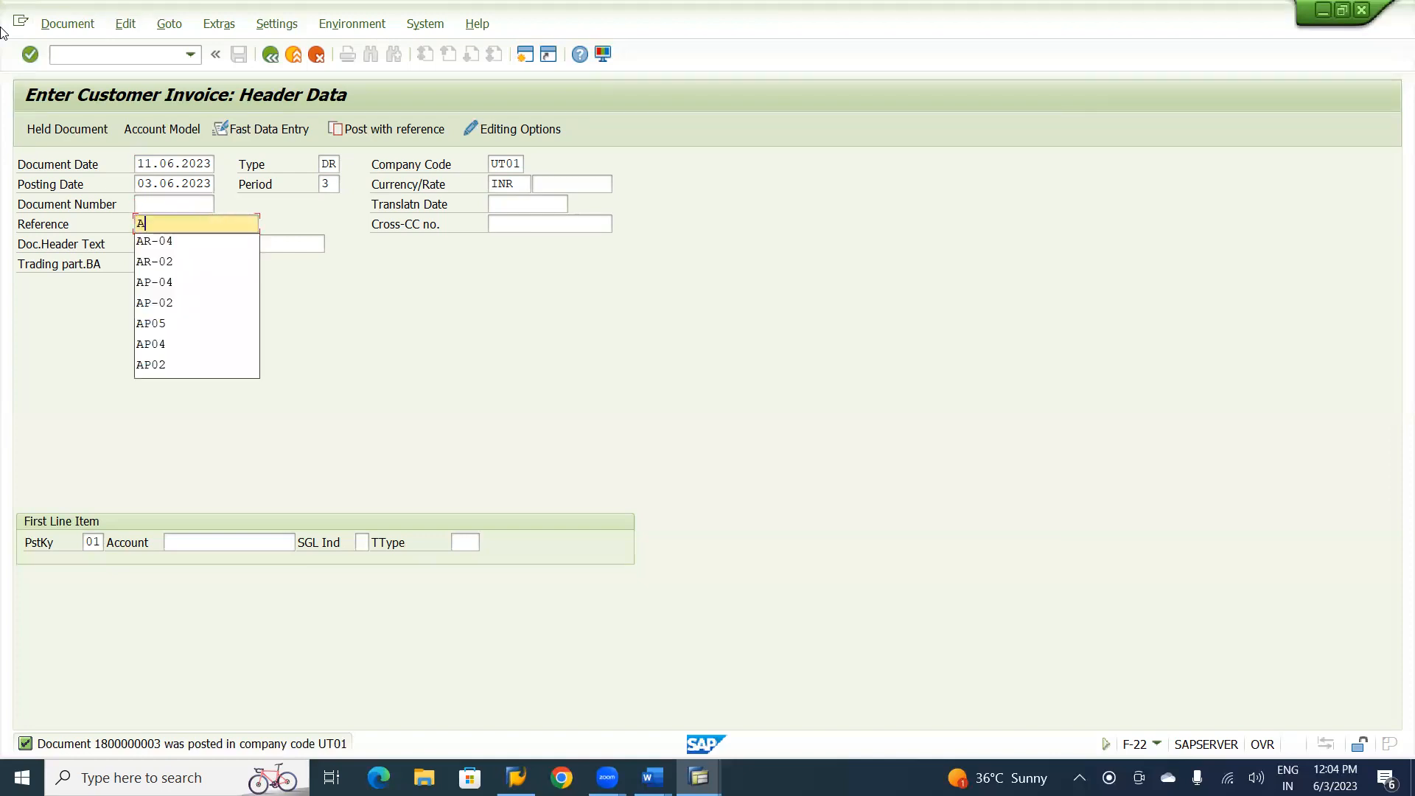
type("R-05")
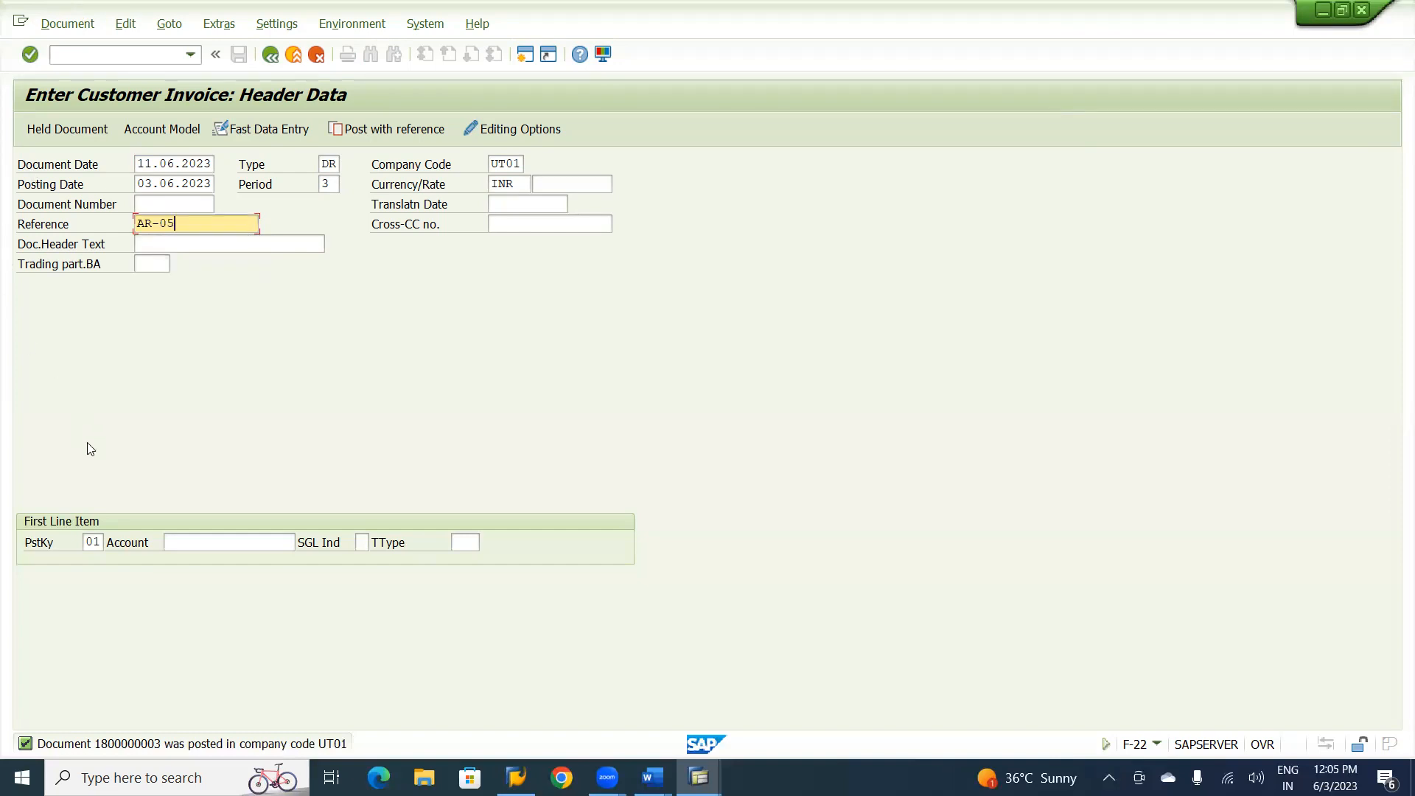
Search the customers in company code UT01, assign U&ME Technical Services to the first line item, and continue to the customer item.
left_click(227, 544)
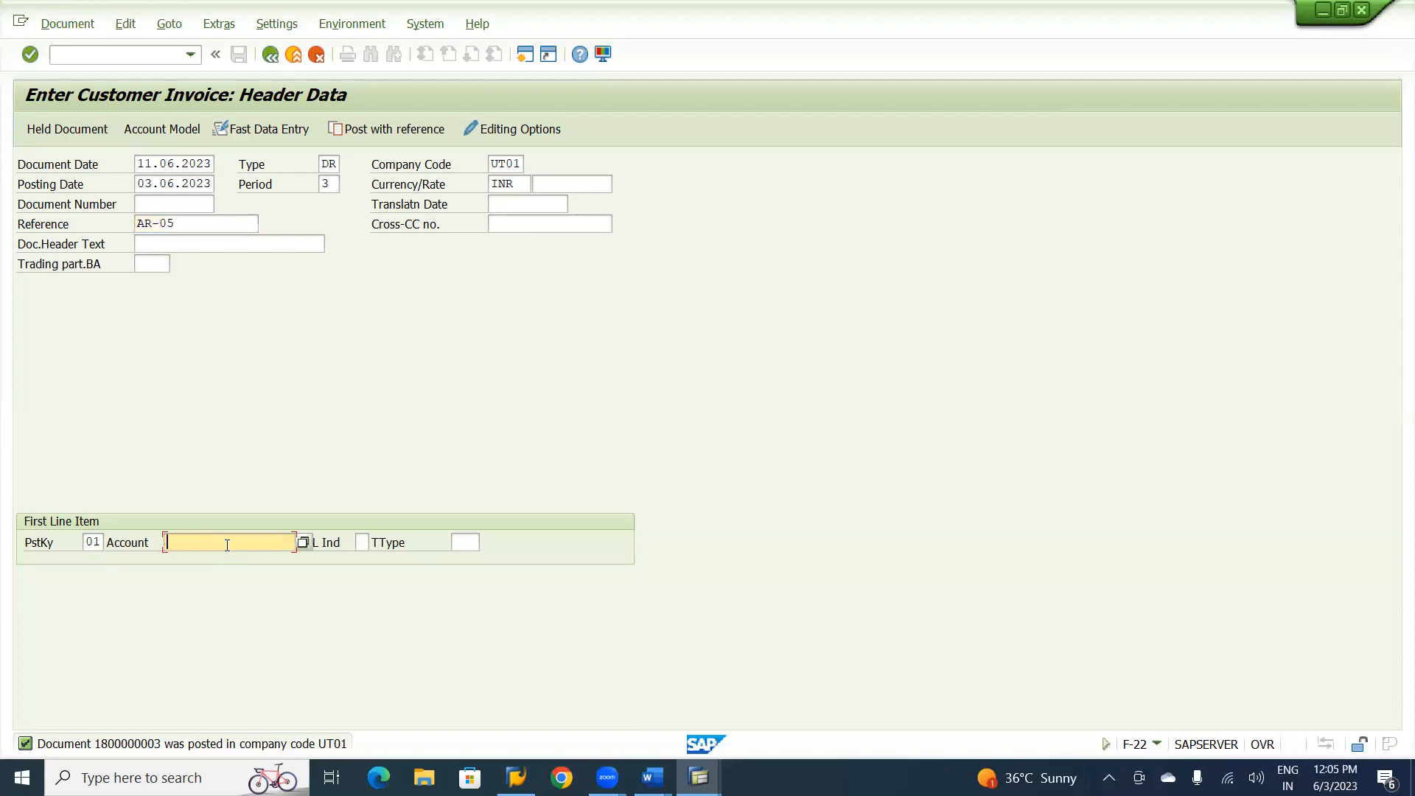
left_click(227, 544)
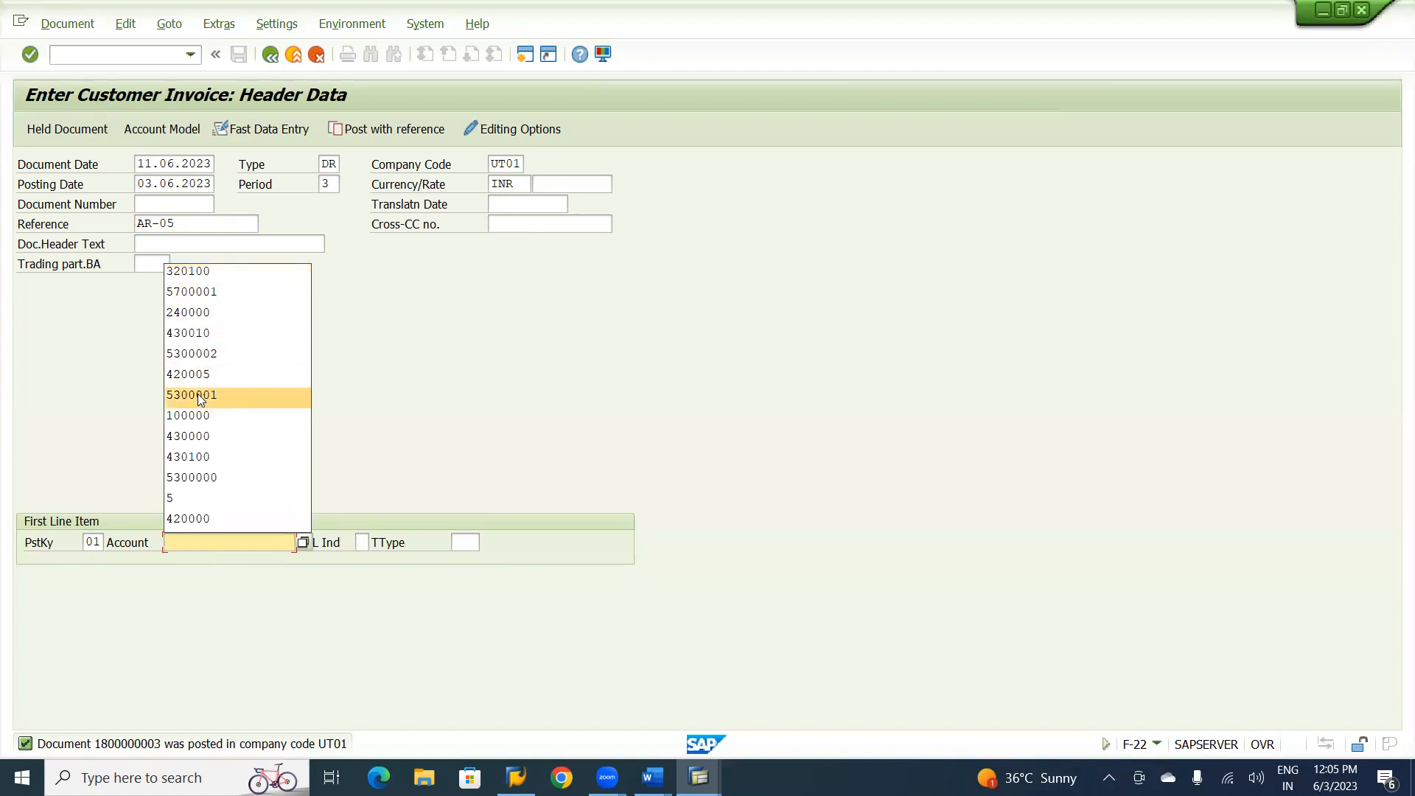
left_click(476, 302)
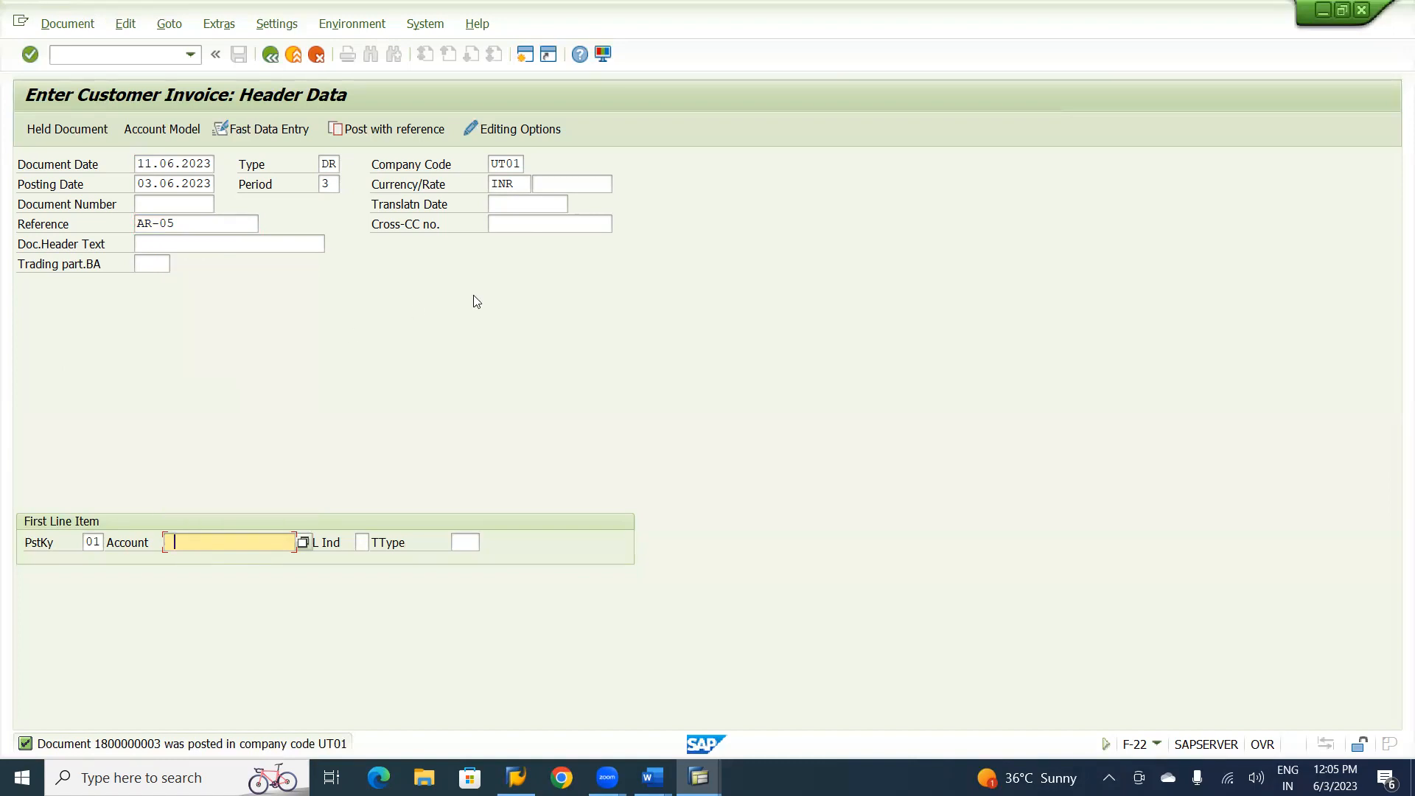
left_click(304, 543)
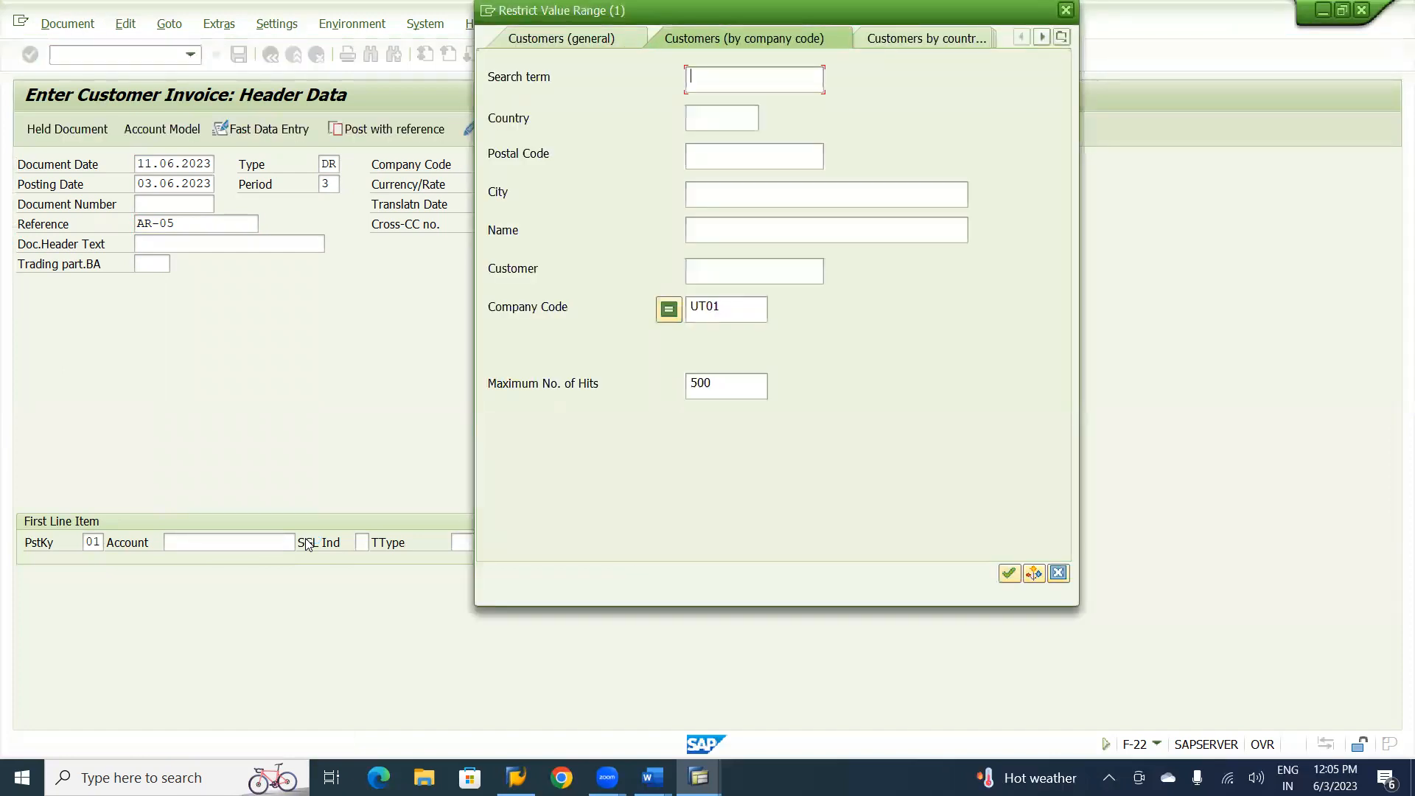
key("Return")
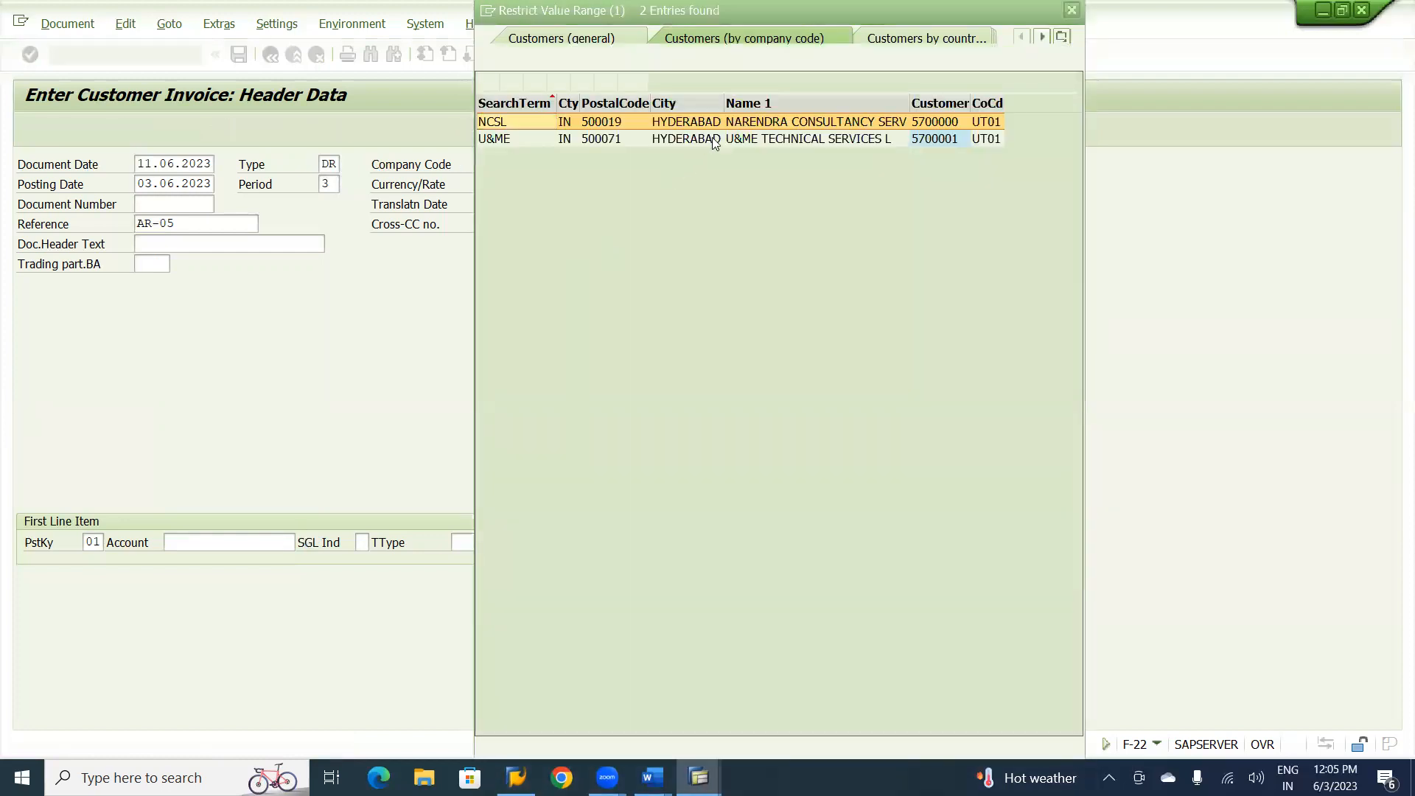
double_click(713, 139)
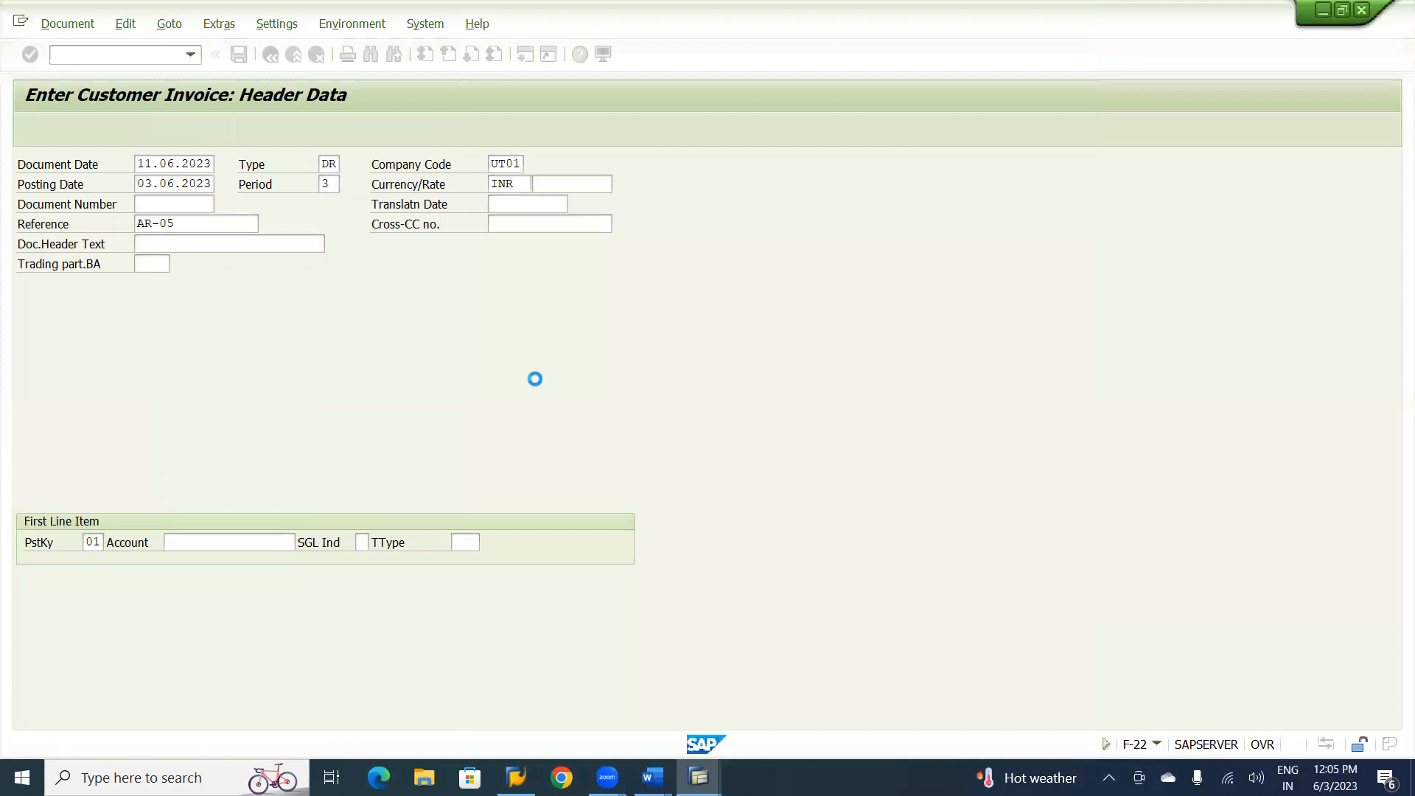
key("Return")
key("Return")
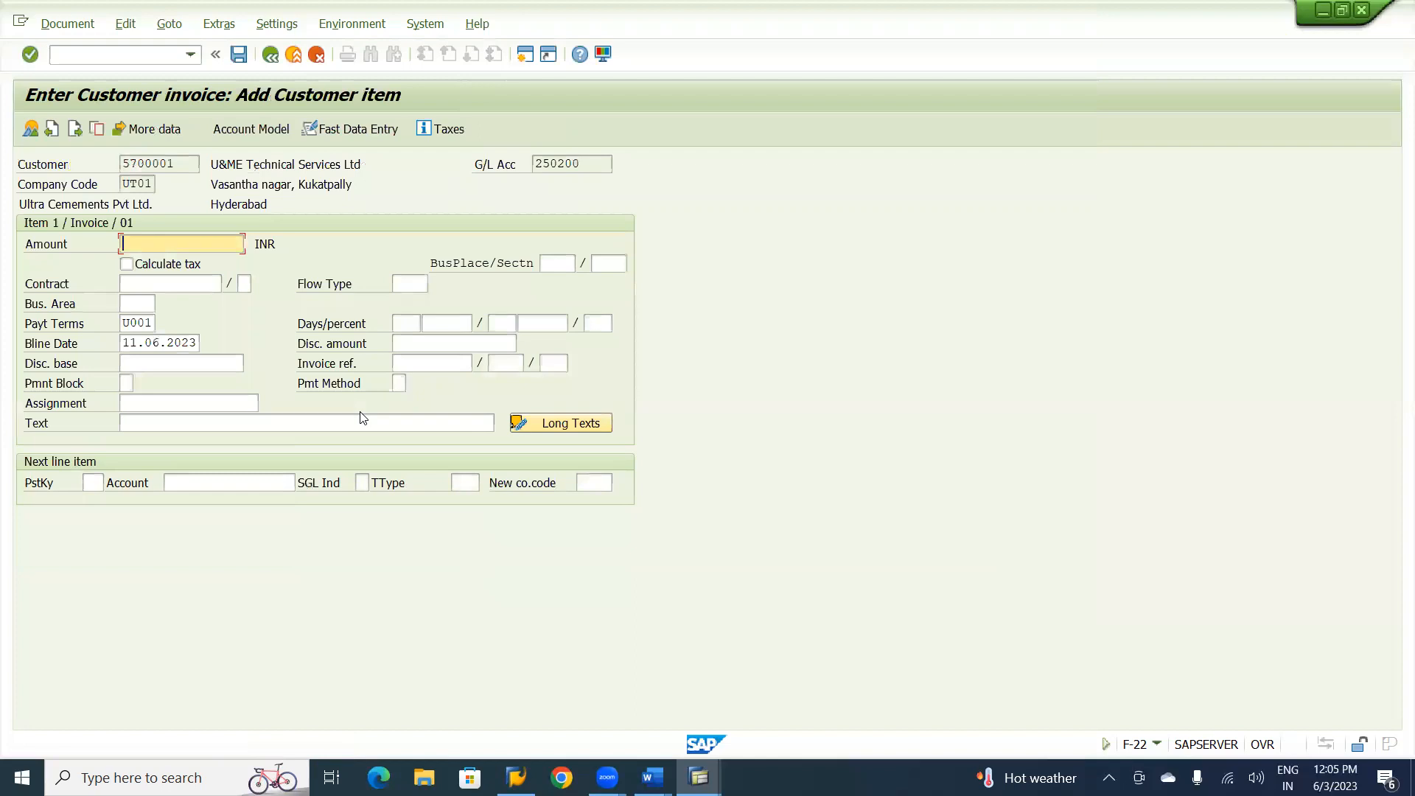
Set the customer item's amount to 48000 and try to apply payment terms UDL1 from the terms list.
type("480000")
key("BackSpace")
left_click(147, 323)
left_click(163, 325)
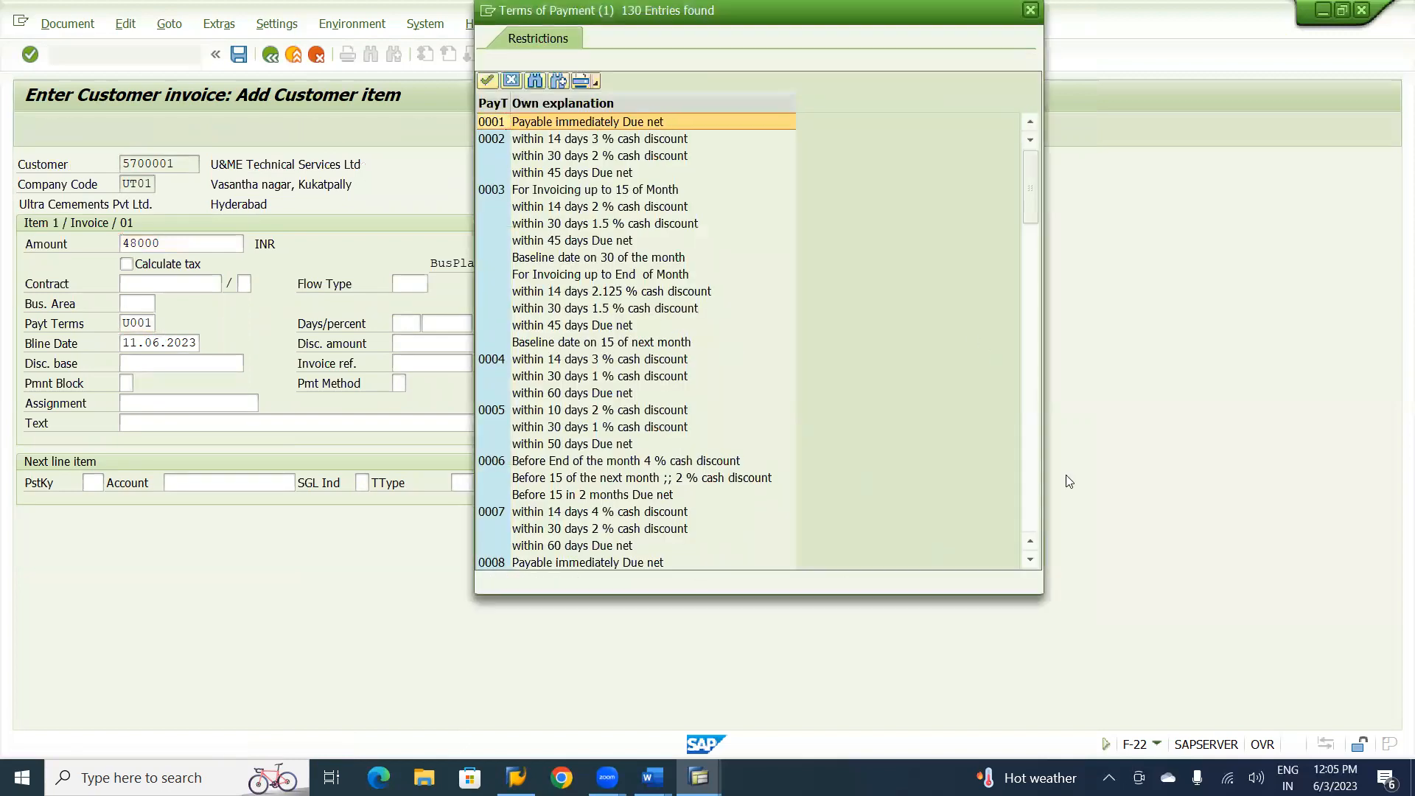
scroll(1037, 509, "down", 5)
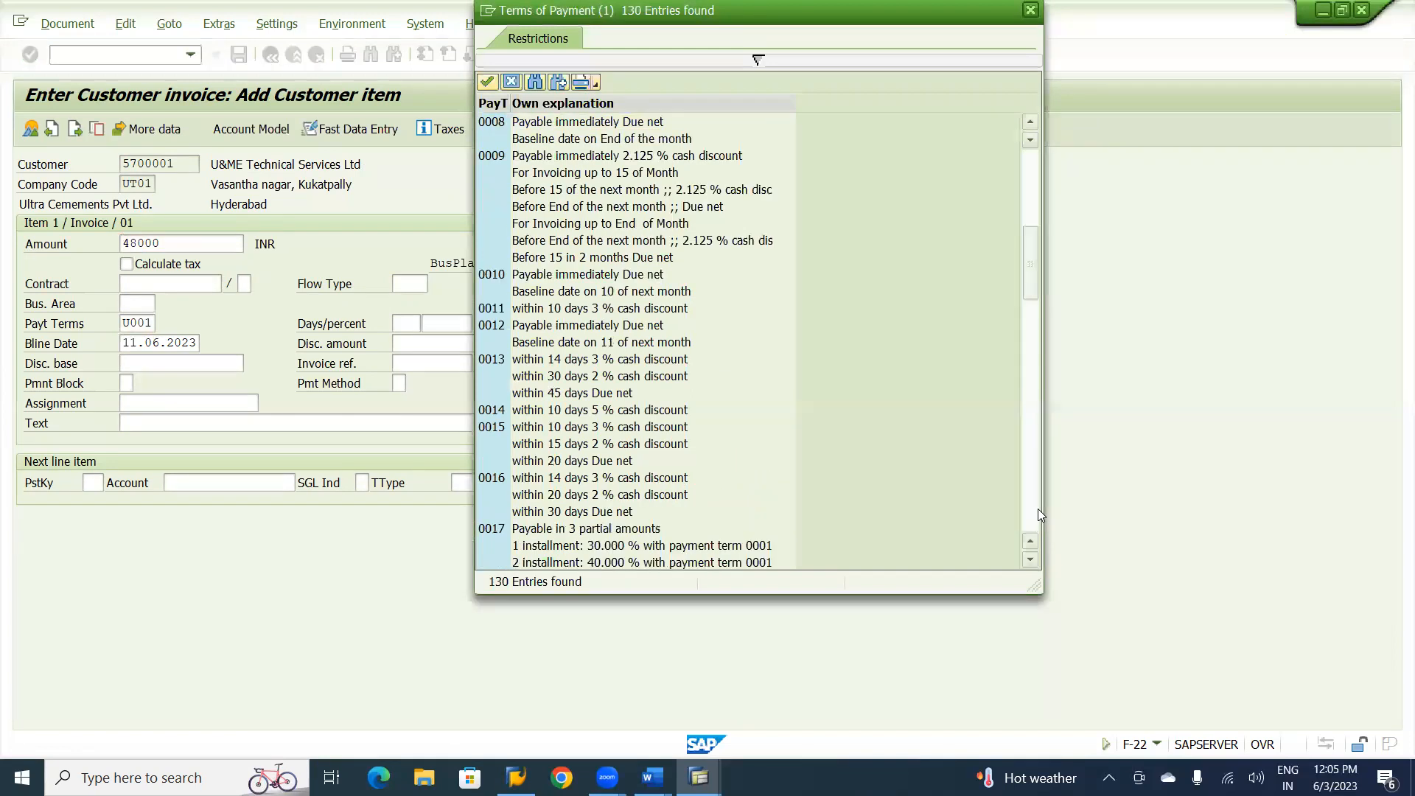
scroll(1037, 508, "down", 5)
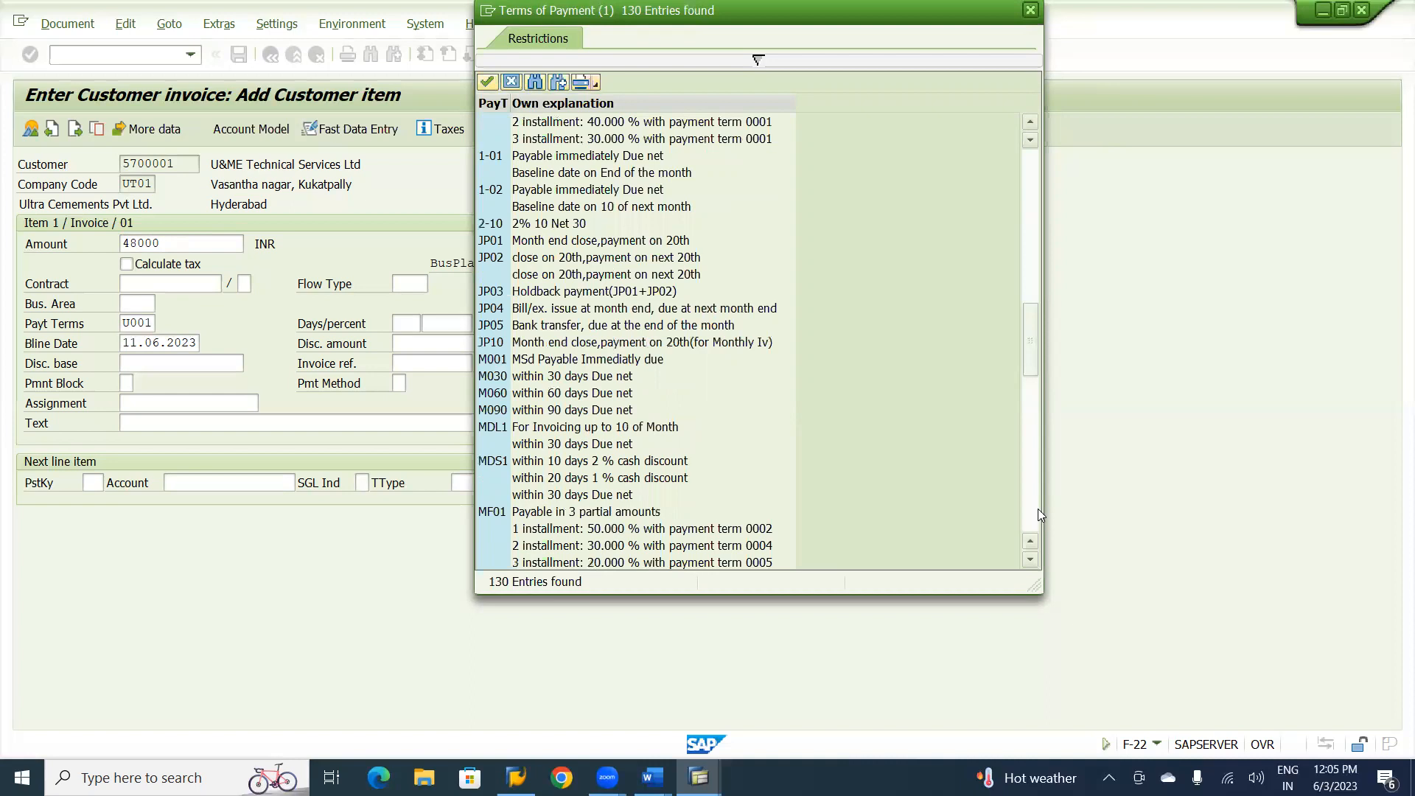
scroll(1037, 508, "down", 5)
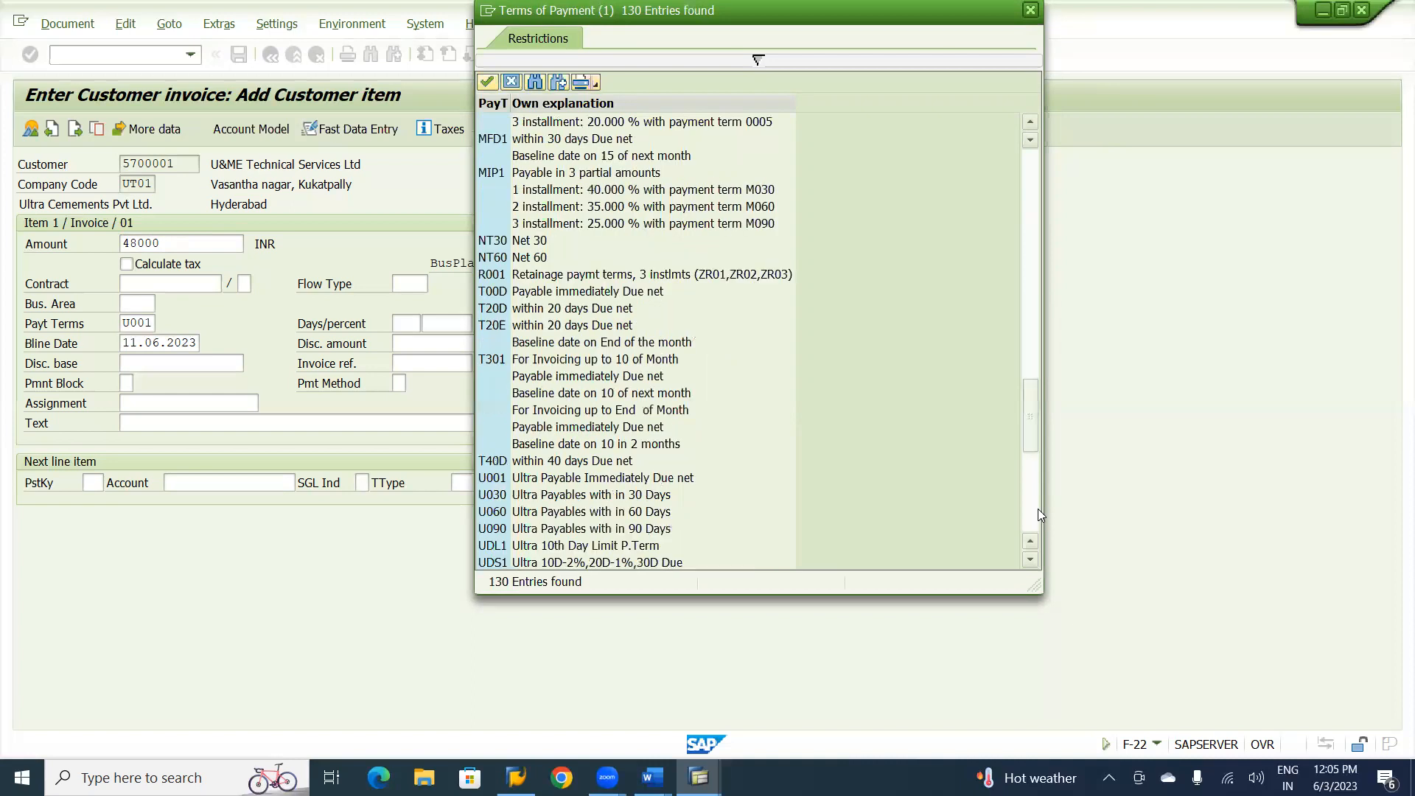
double_click(532, 547)
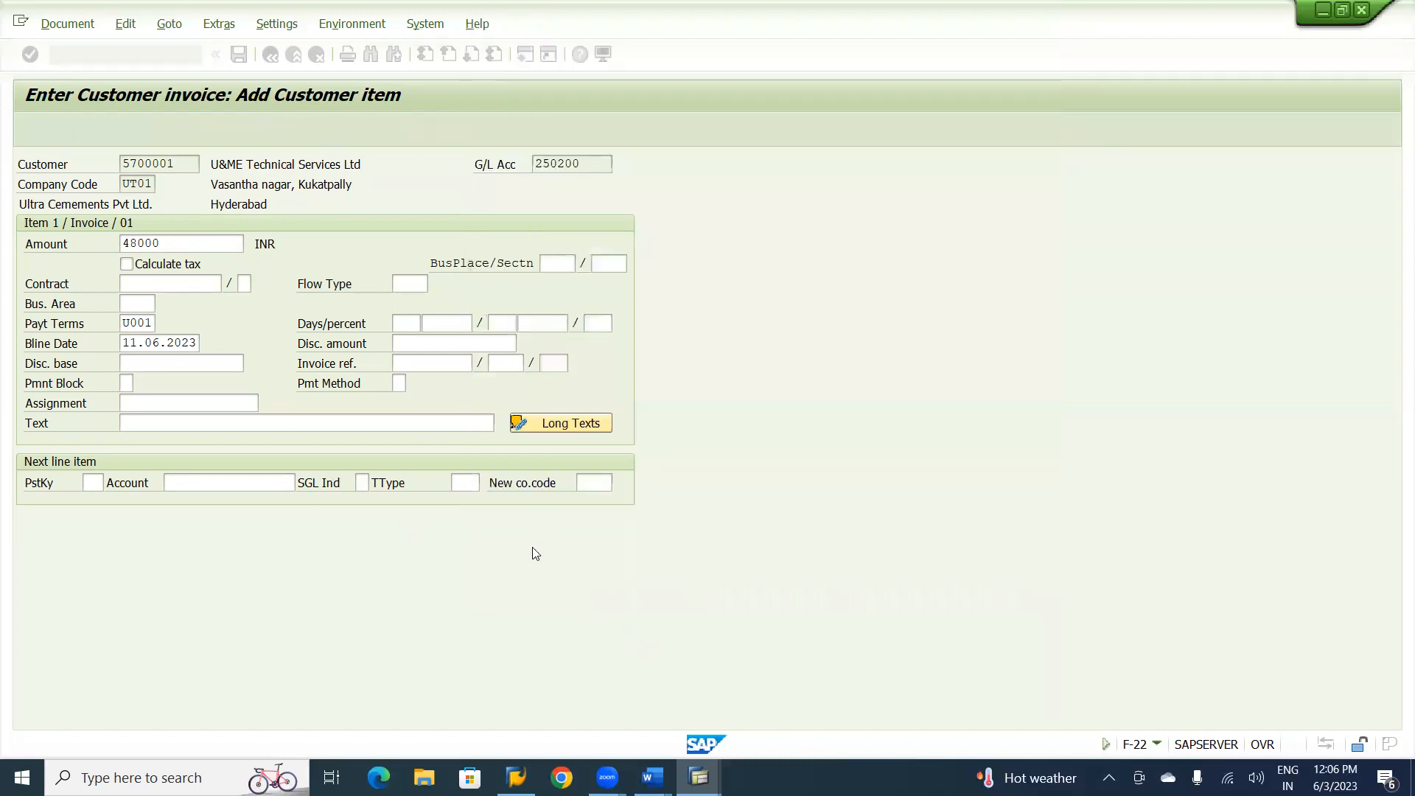
key("Return")
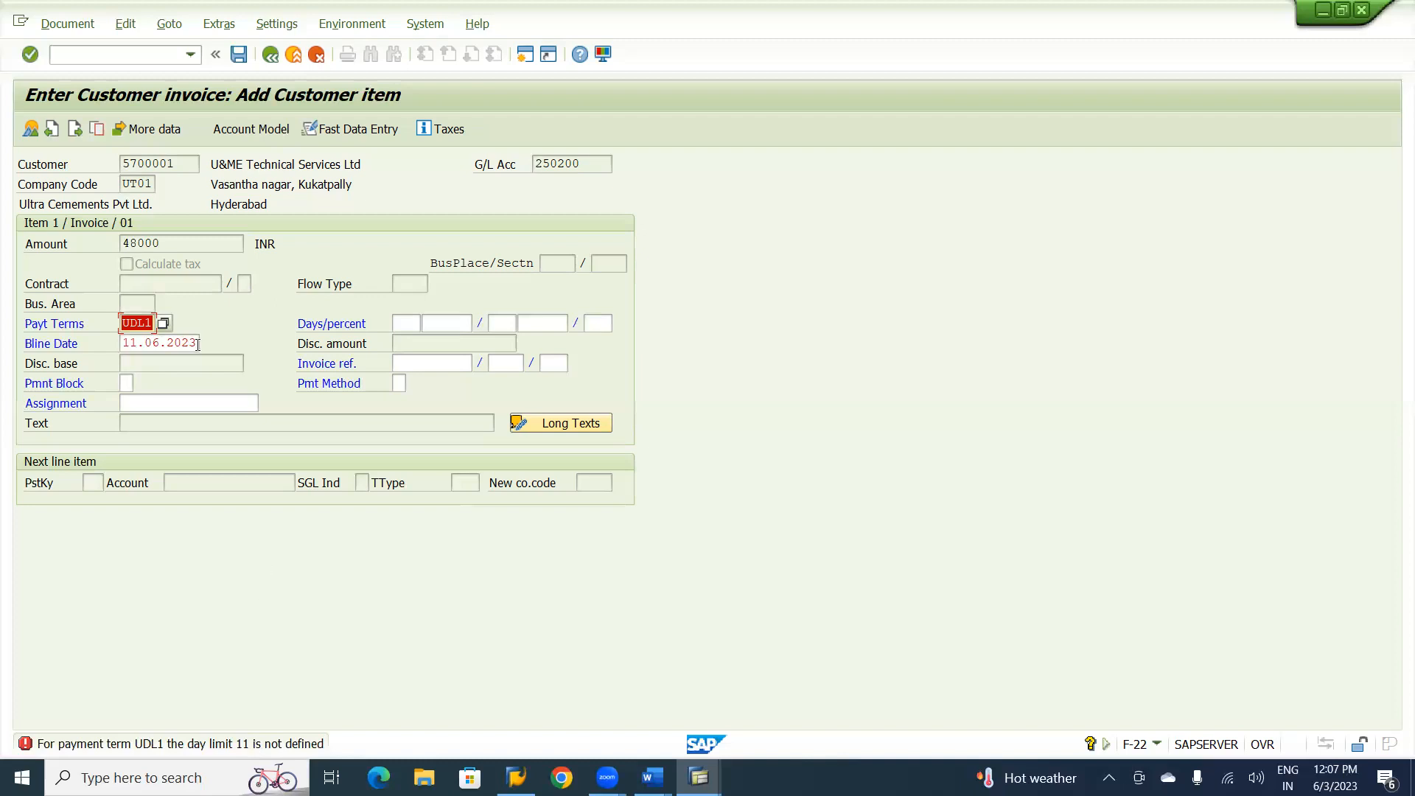
Exit the current invoice, discarding its data, and reopen the F-22 general customer invoice.
left_click(311, 56)
left_click(292, 56)
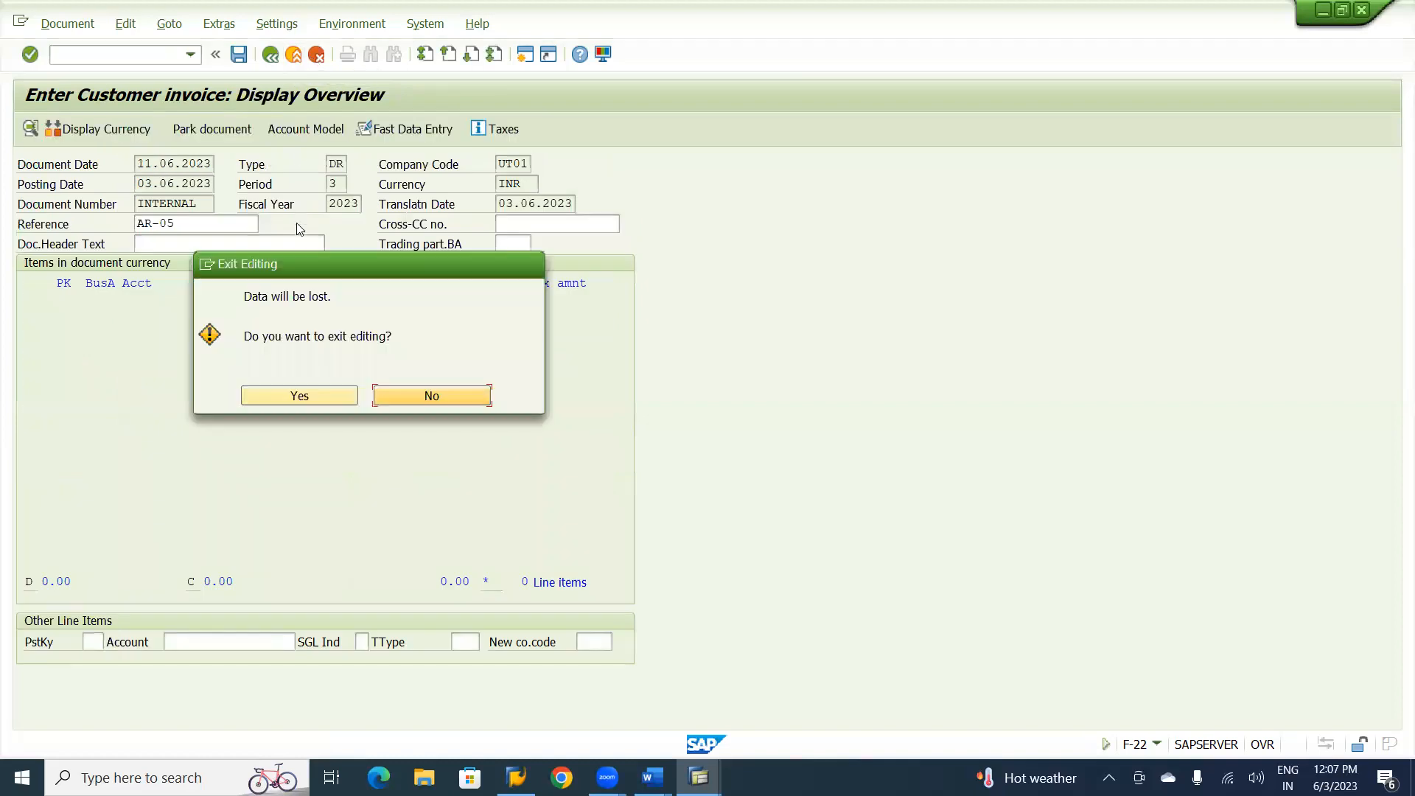
left_click(296, 396)
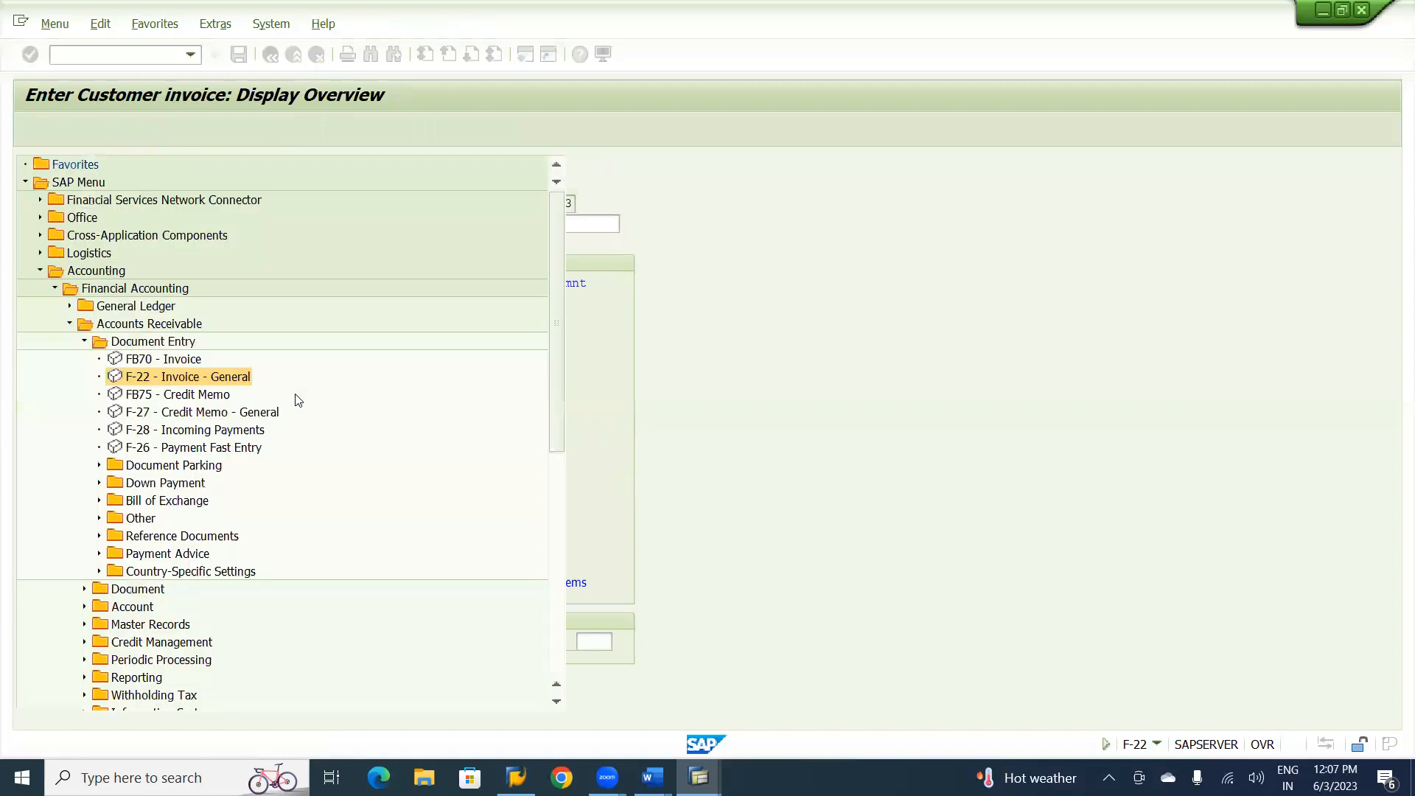
double_click(197, 376)
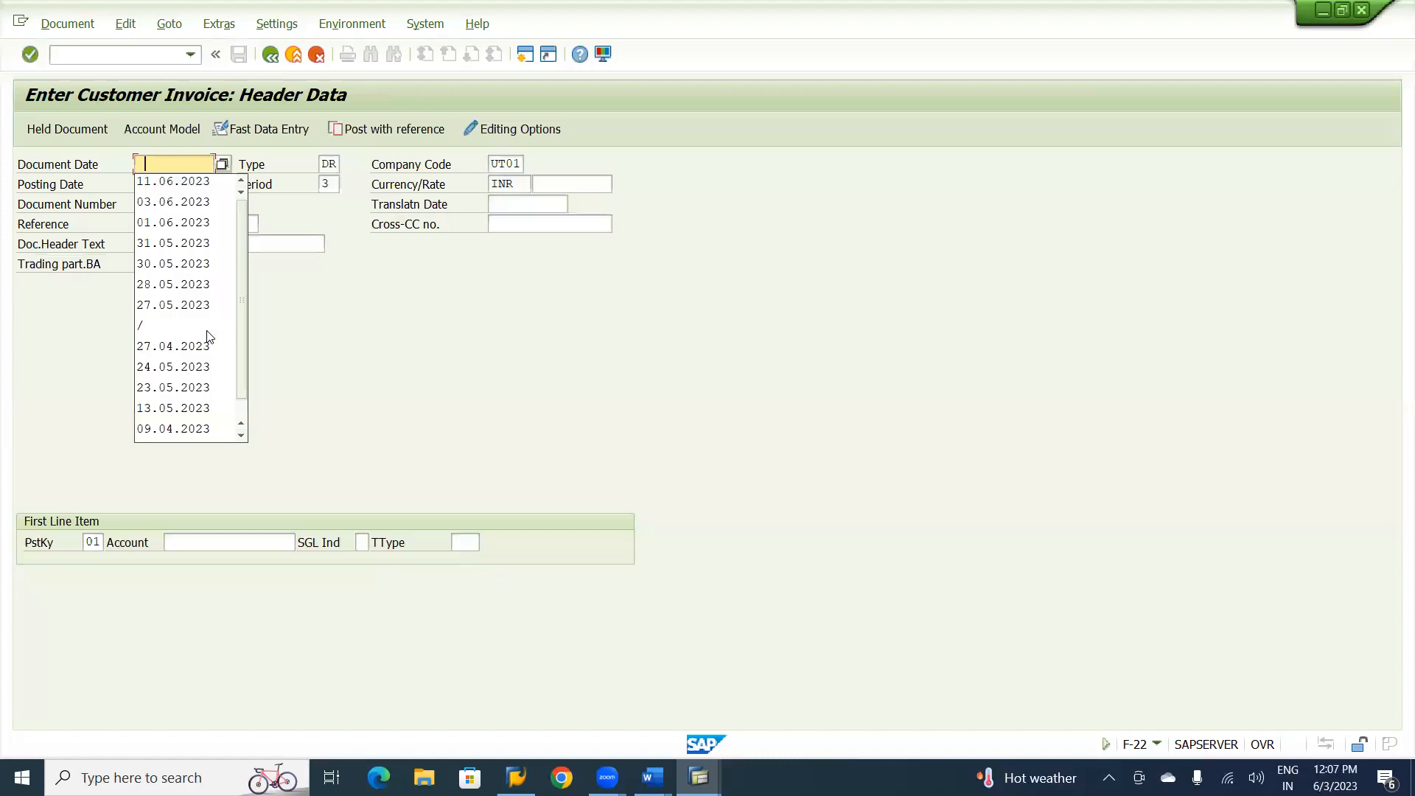
Set the invoice's document date to 03.06.2023 and its reference to AR-05.
left_click(179, 200)
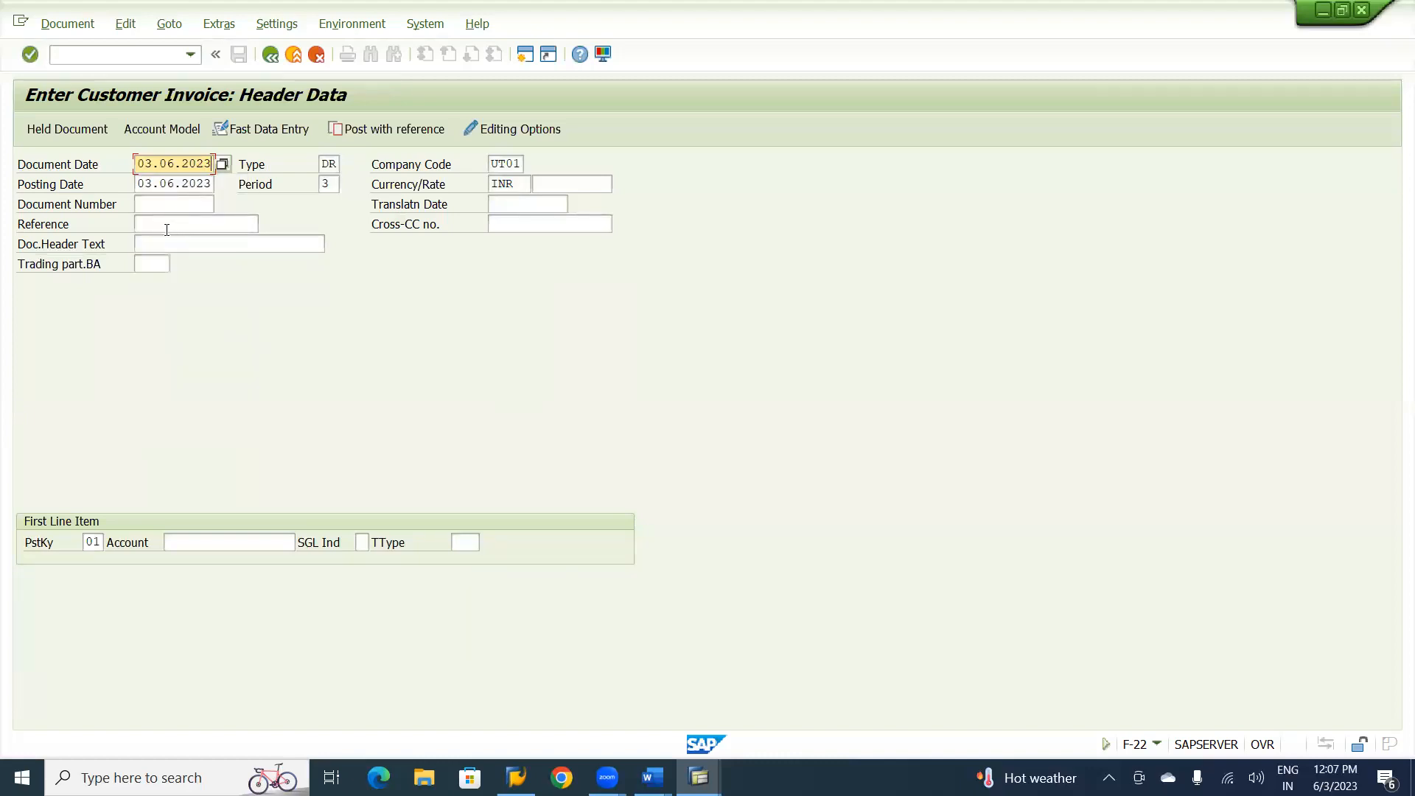
left_click(150, 221)
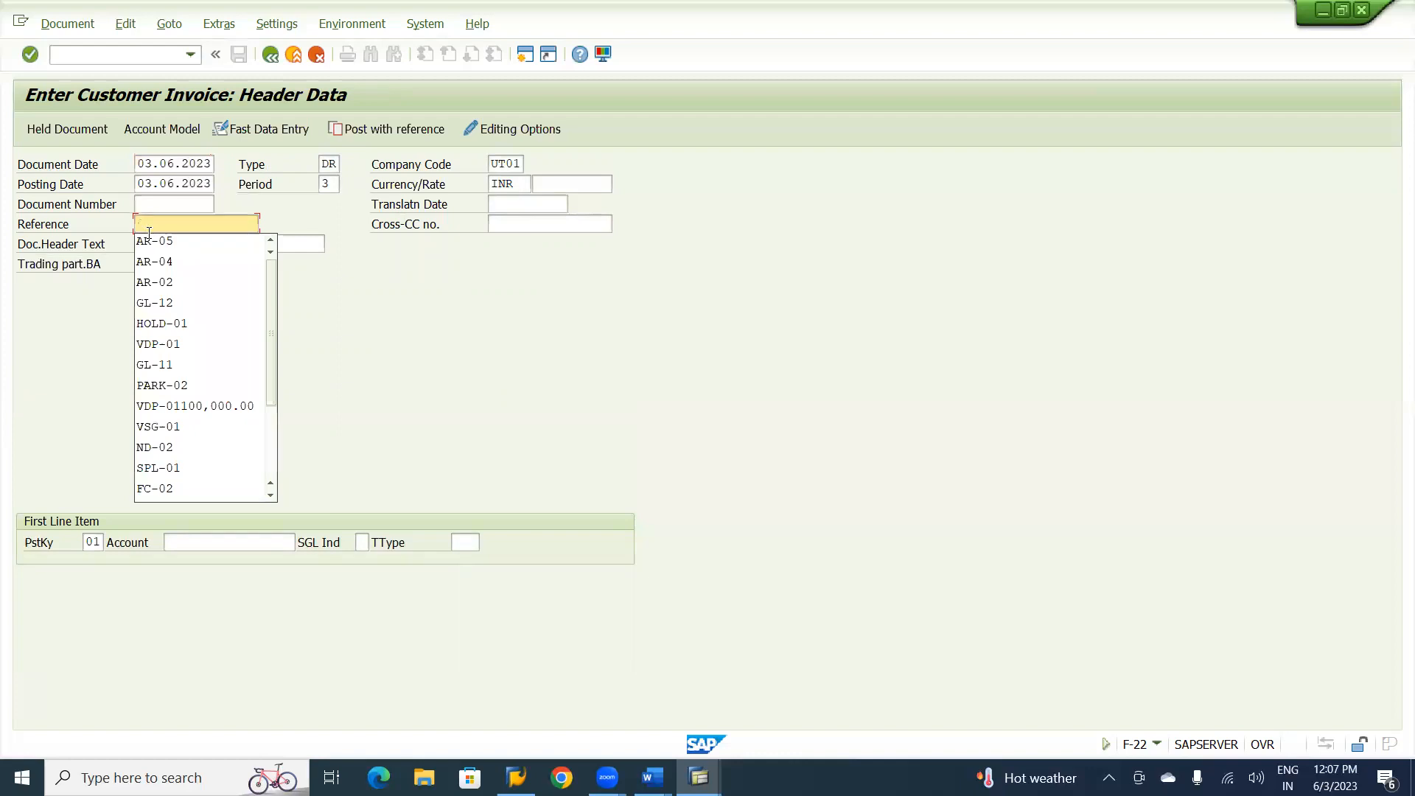
left_click(148, 238)
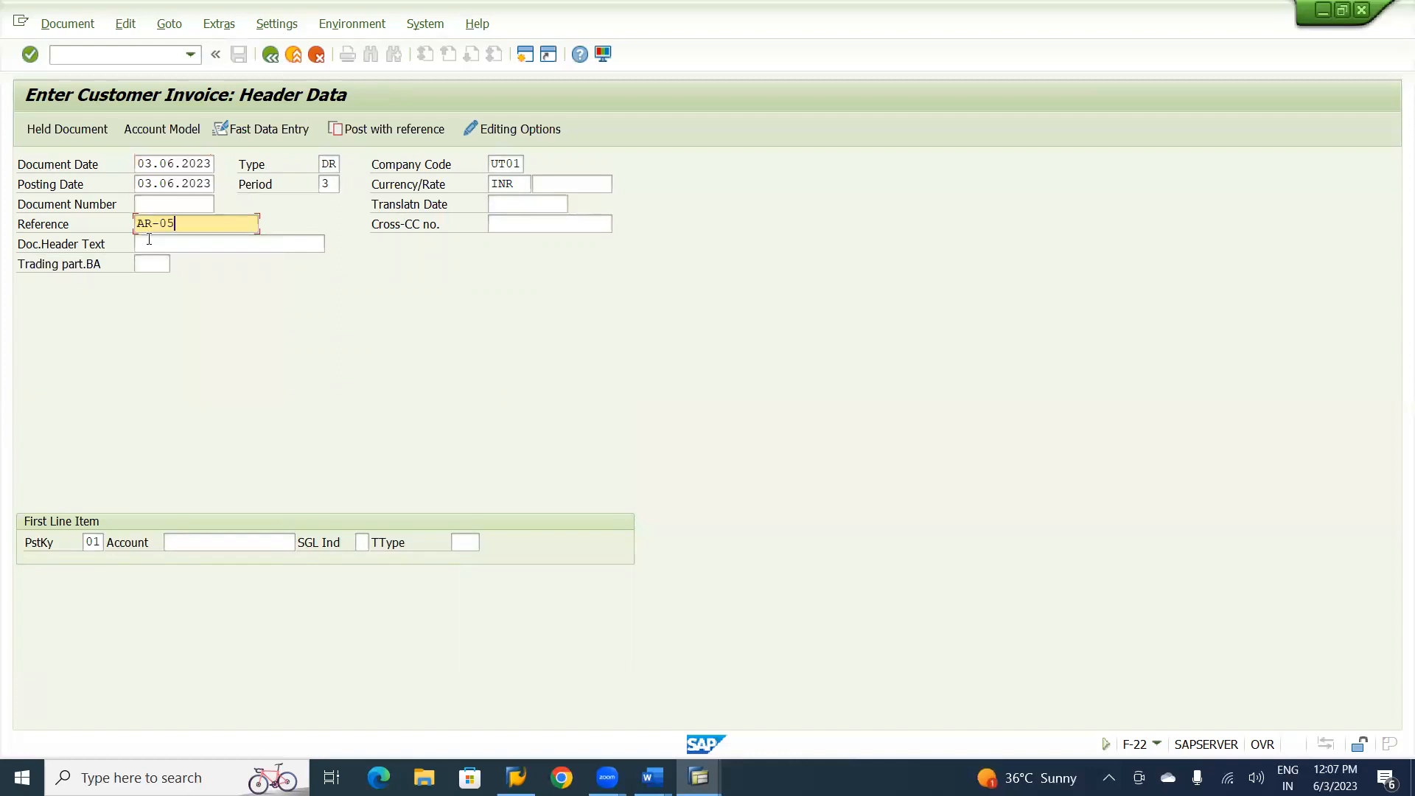
Assign the U&ME Technical Services customer account to the first line item and continue to the customer item.
left_click(193, 543)
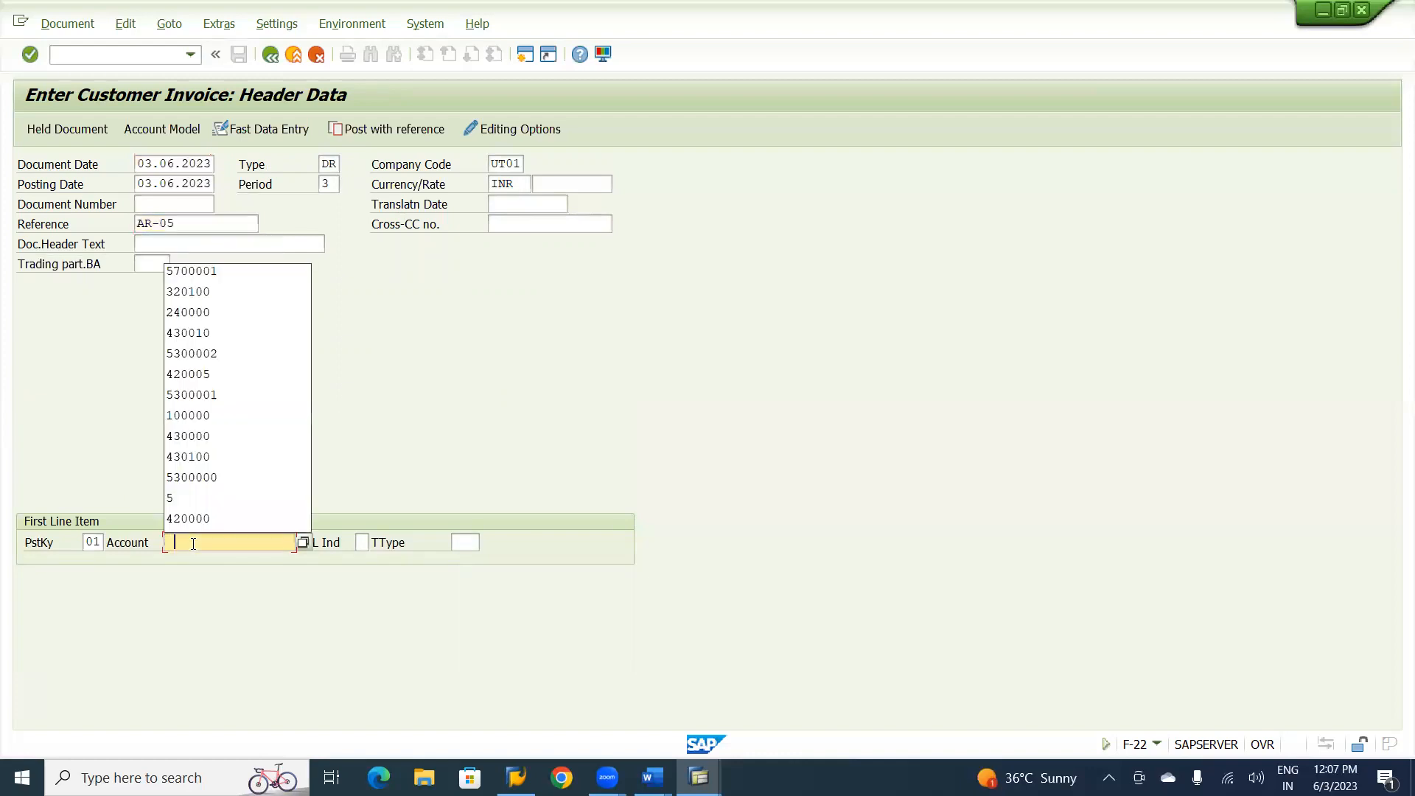
left_click(225, 268)
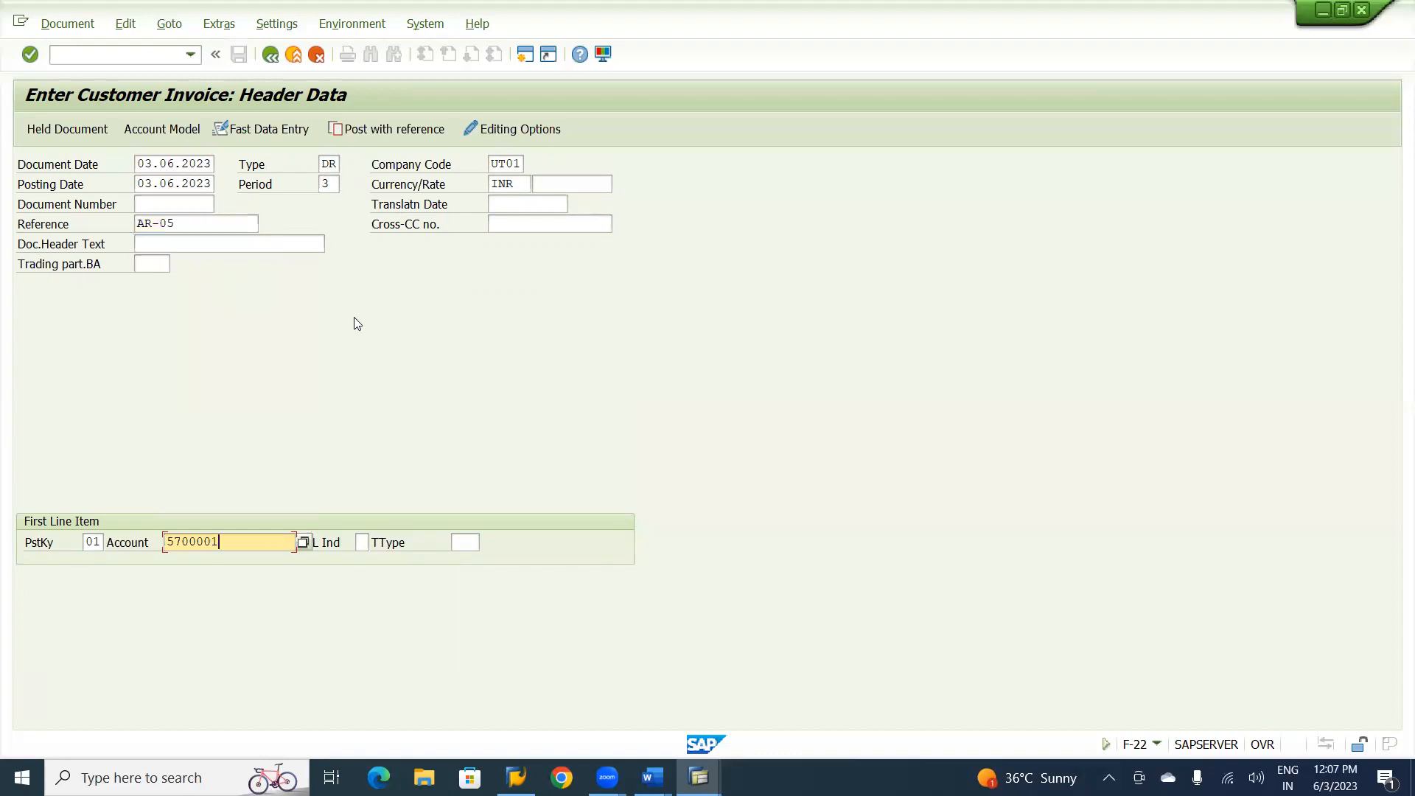
left_click(223, 246)
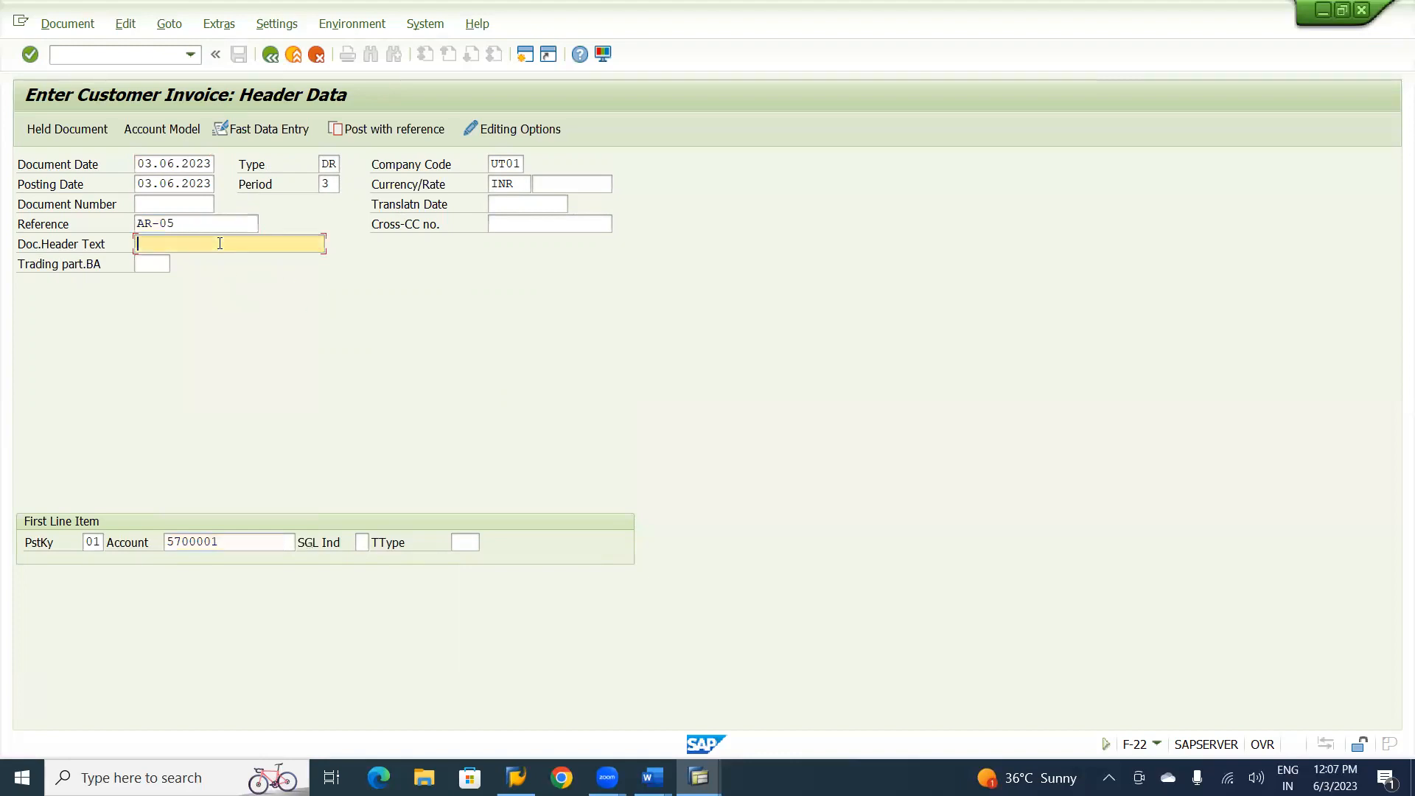
left_click(196, 264)
key("Return")
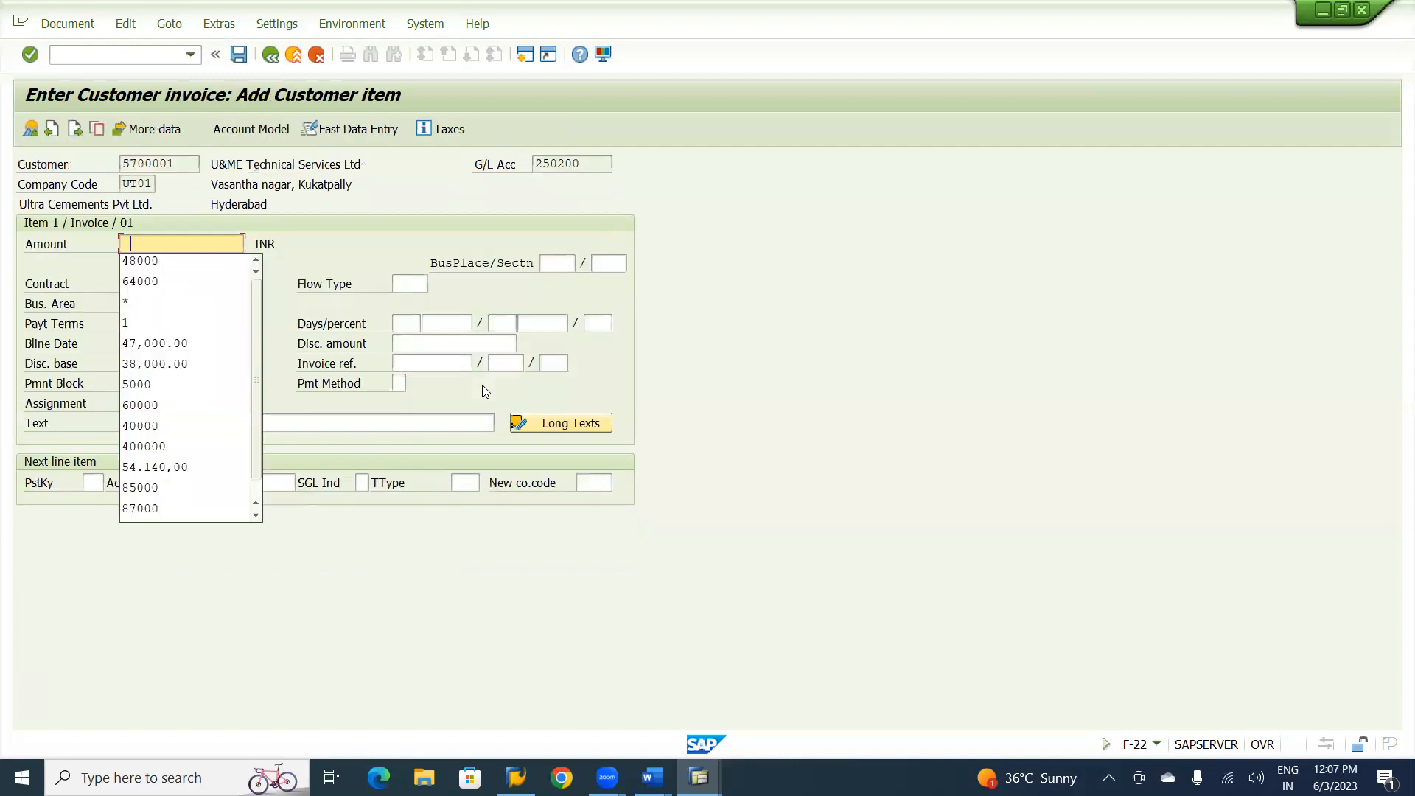
Set the customer item's amount to 48000 and its payment terms to UFD1.
left_click(138, 262)
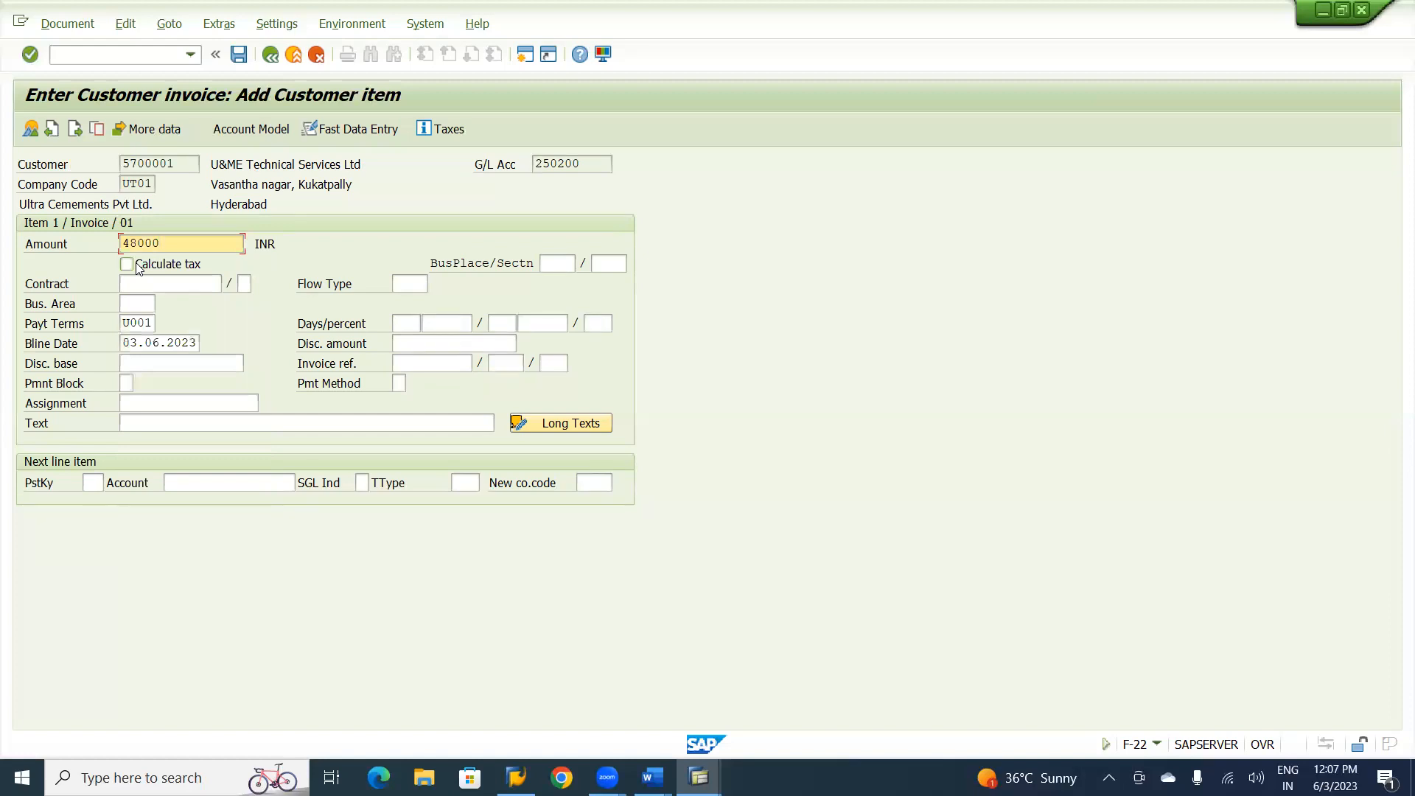
left_click(130, 327)
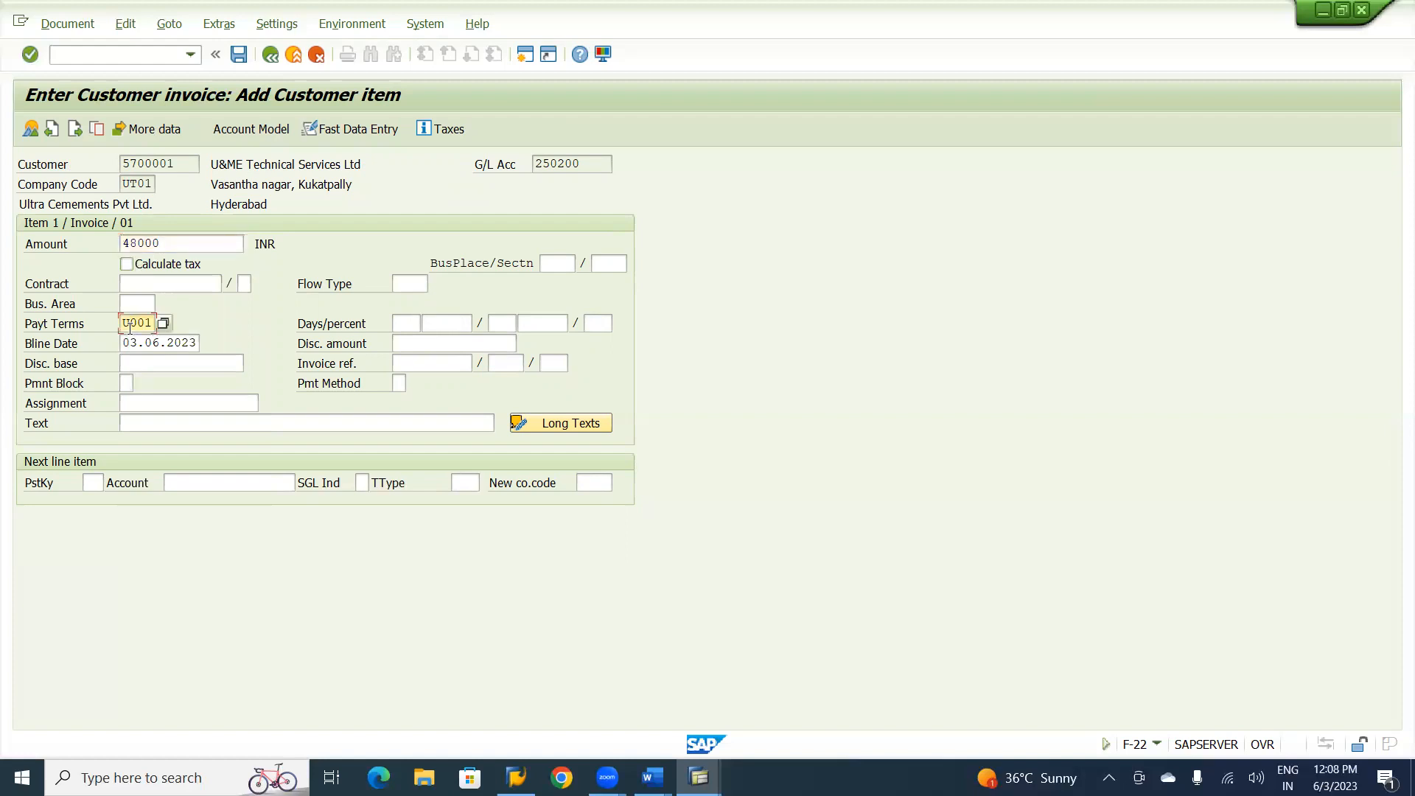
key("Delete")
key("Delete")
type("F")
left_click(134, 345)
Enter "Customer Invoice with Day.Limit Paymnt terms" as the customer item's text and confirm the item with its calculated payment terms.
left_click(152, 423)
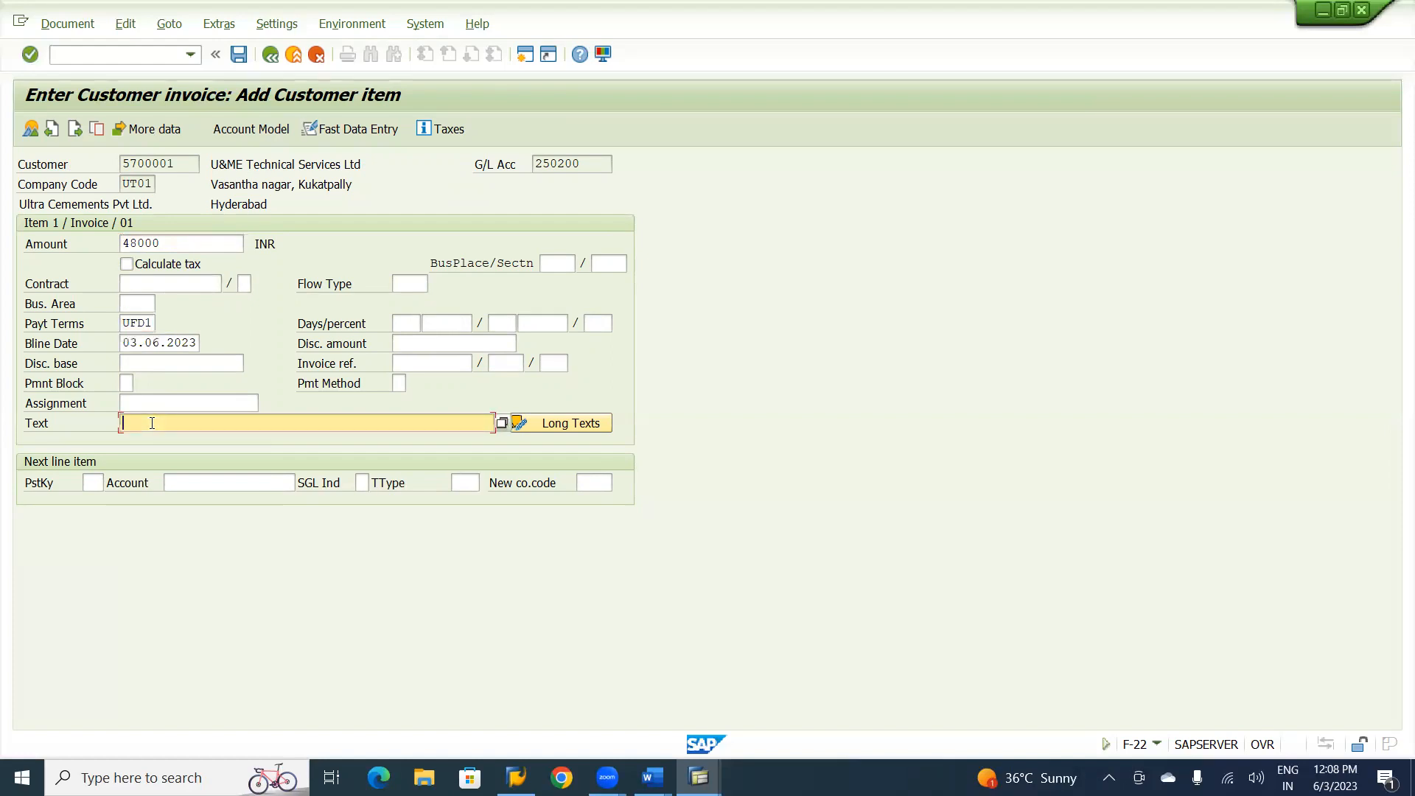
key("space")
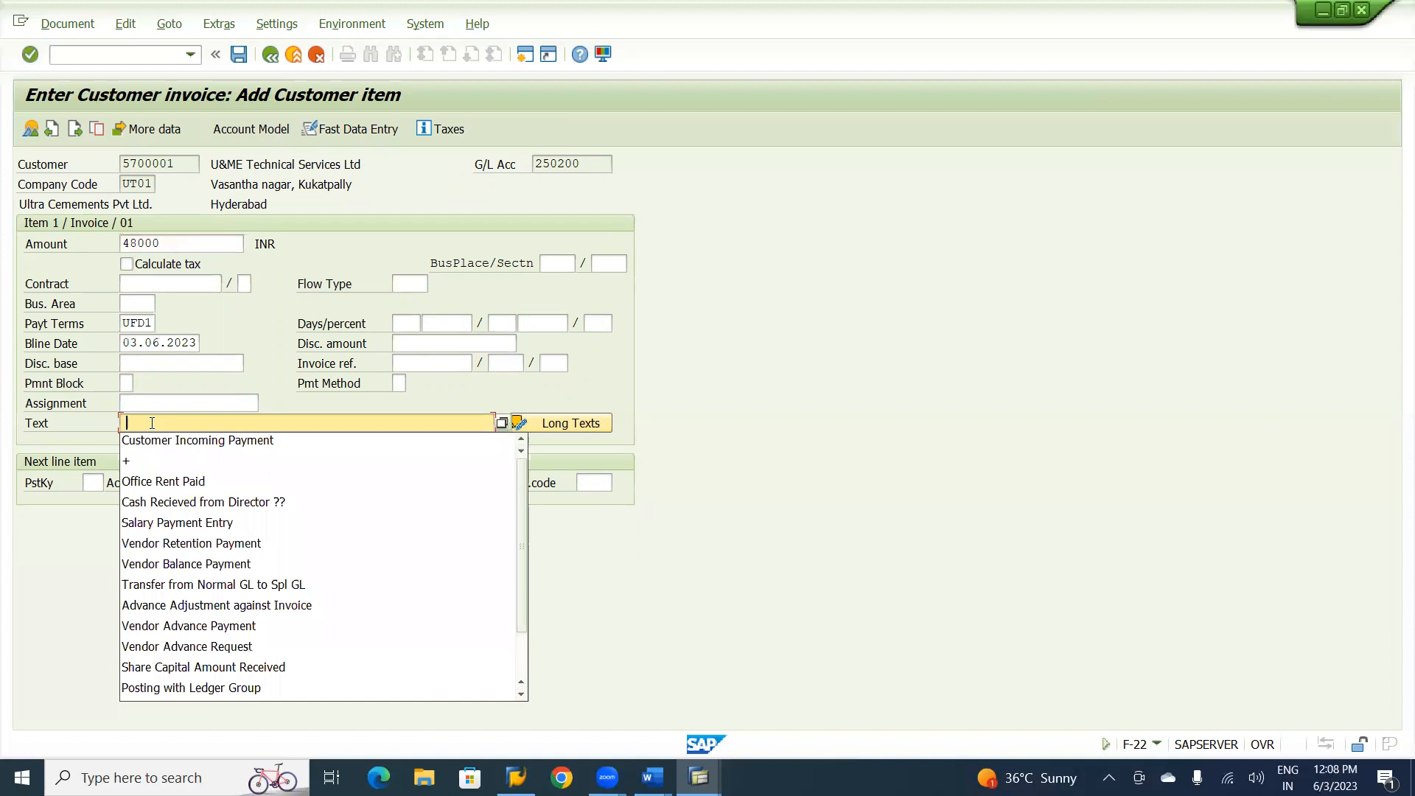
left_click(160, 440)
key("BackSpace")
key("BackSpace")
key("BackSpace")
key("BackSpace")
key("BackSpace")
key("BackSpace")
key("BackSpace")
key("BackSpace")
key("BackSpace")
key("BackSpace")
key("BackSpace")
key("BackSpace")
key("BackSpace")
key("BackSpace")
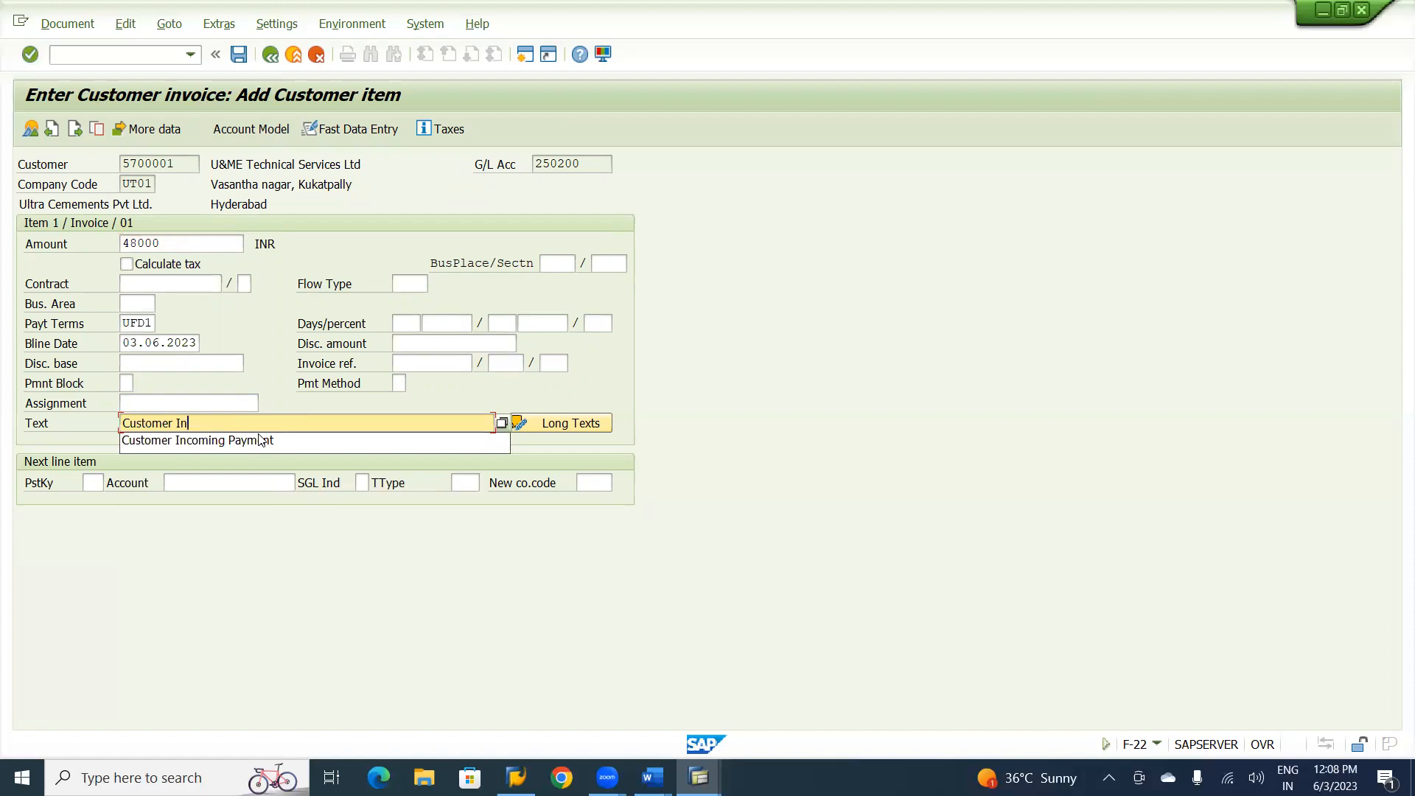
type("VOI")
key("BackSpace")
key("BackSpace")
key("BackSpace")
key("BackSpace")
key("BackSpace")
key("BackSpace")
key("BackSpace")
type("N")
key("BackSpace")
type("nvoice wit")
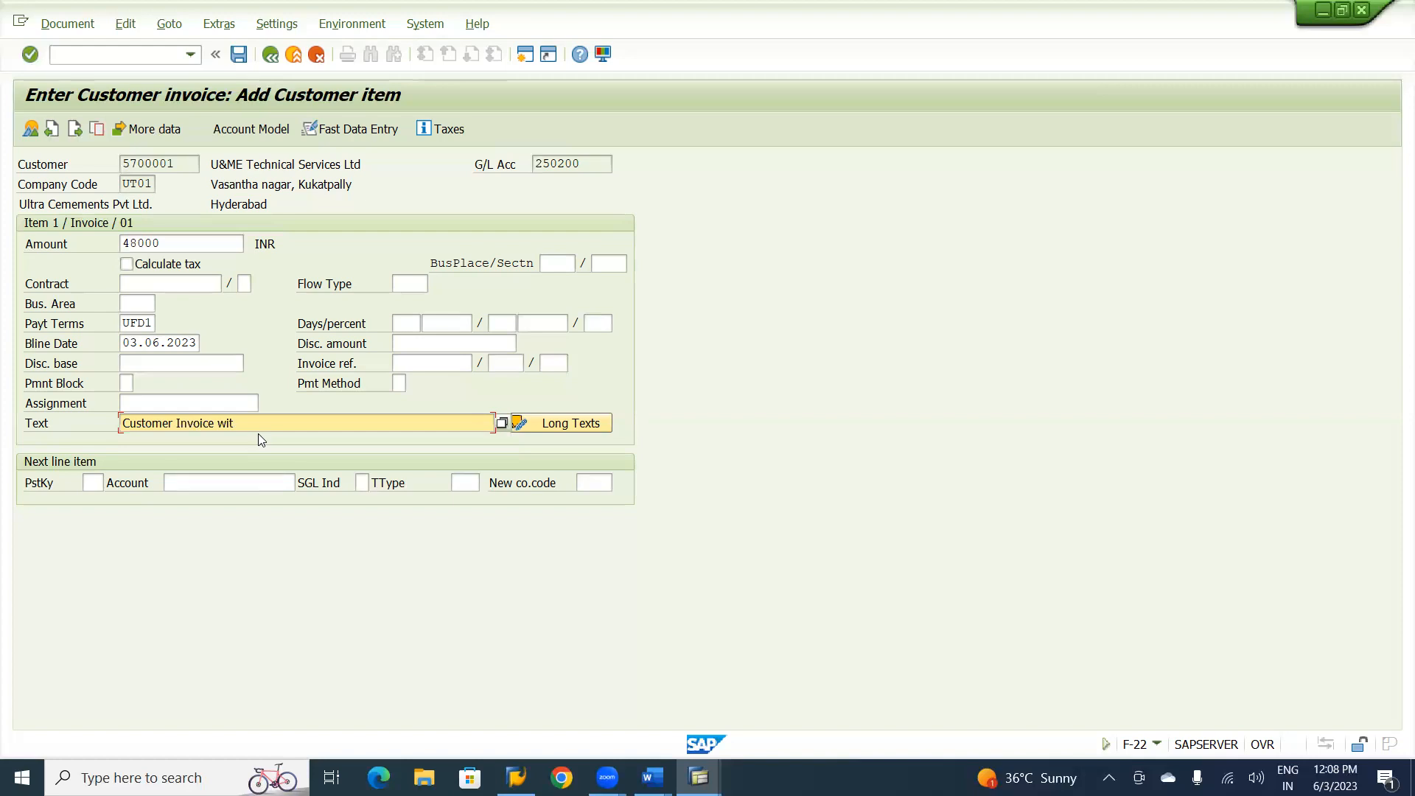
type("h  Day.Limit")
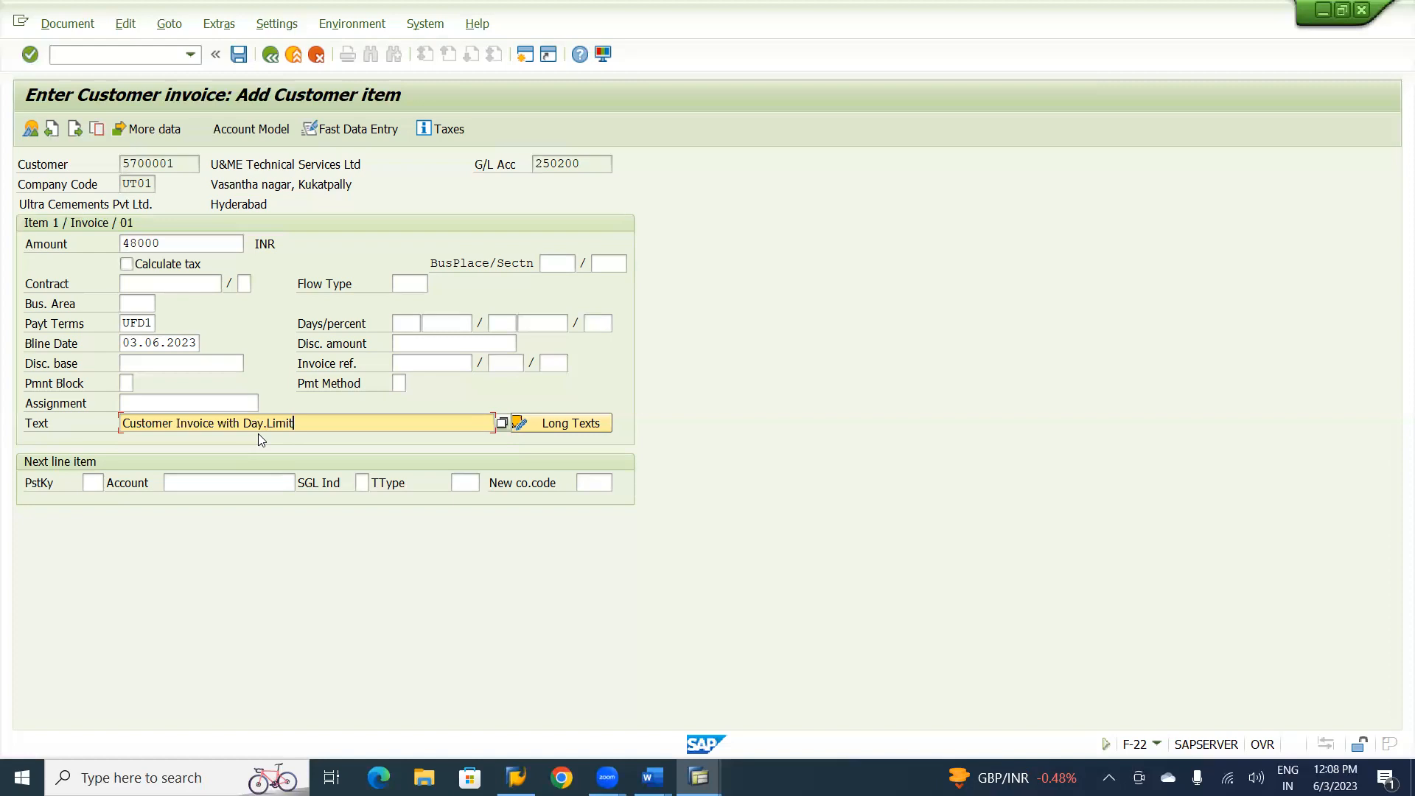
type("PPaymnt terms")
key("Return")
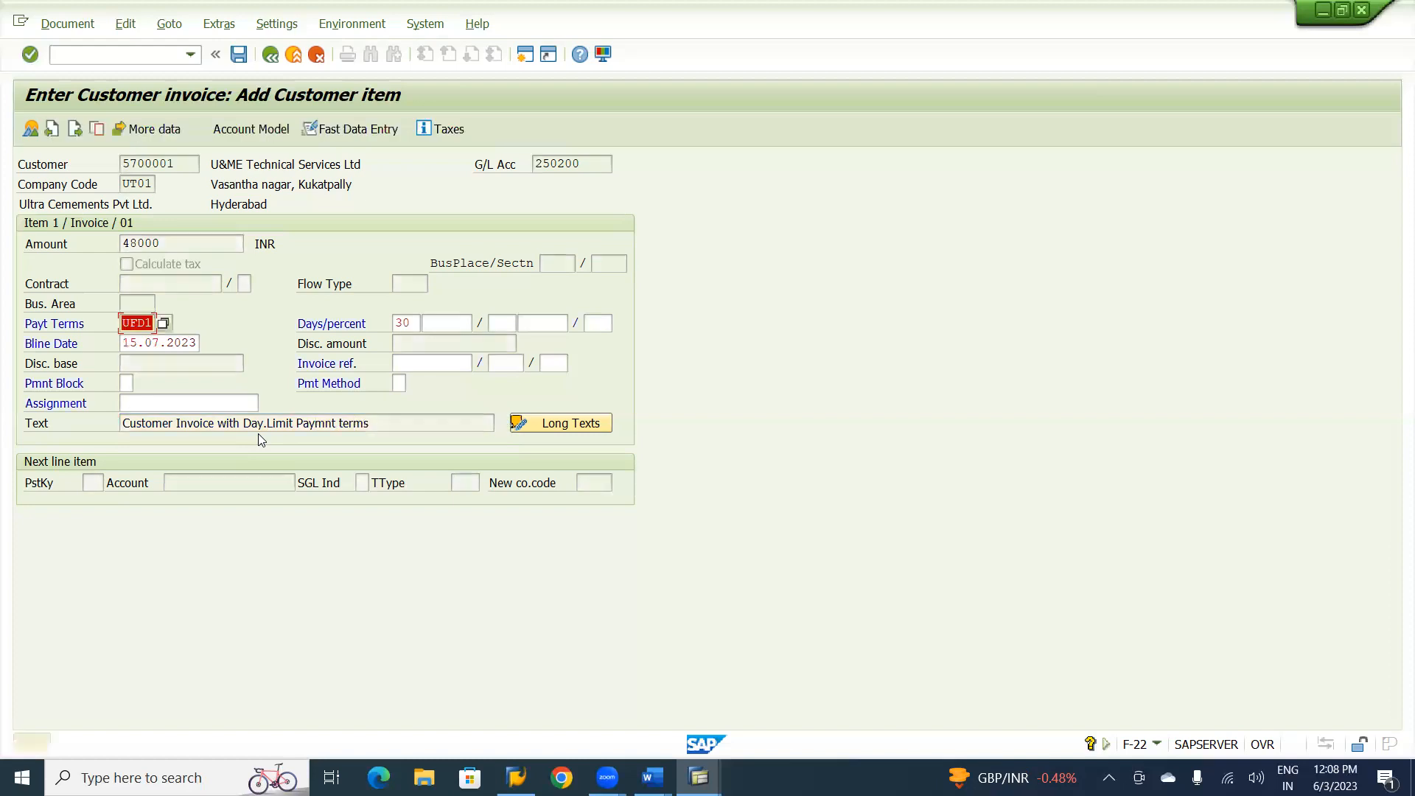
key("Return")
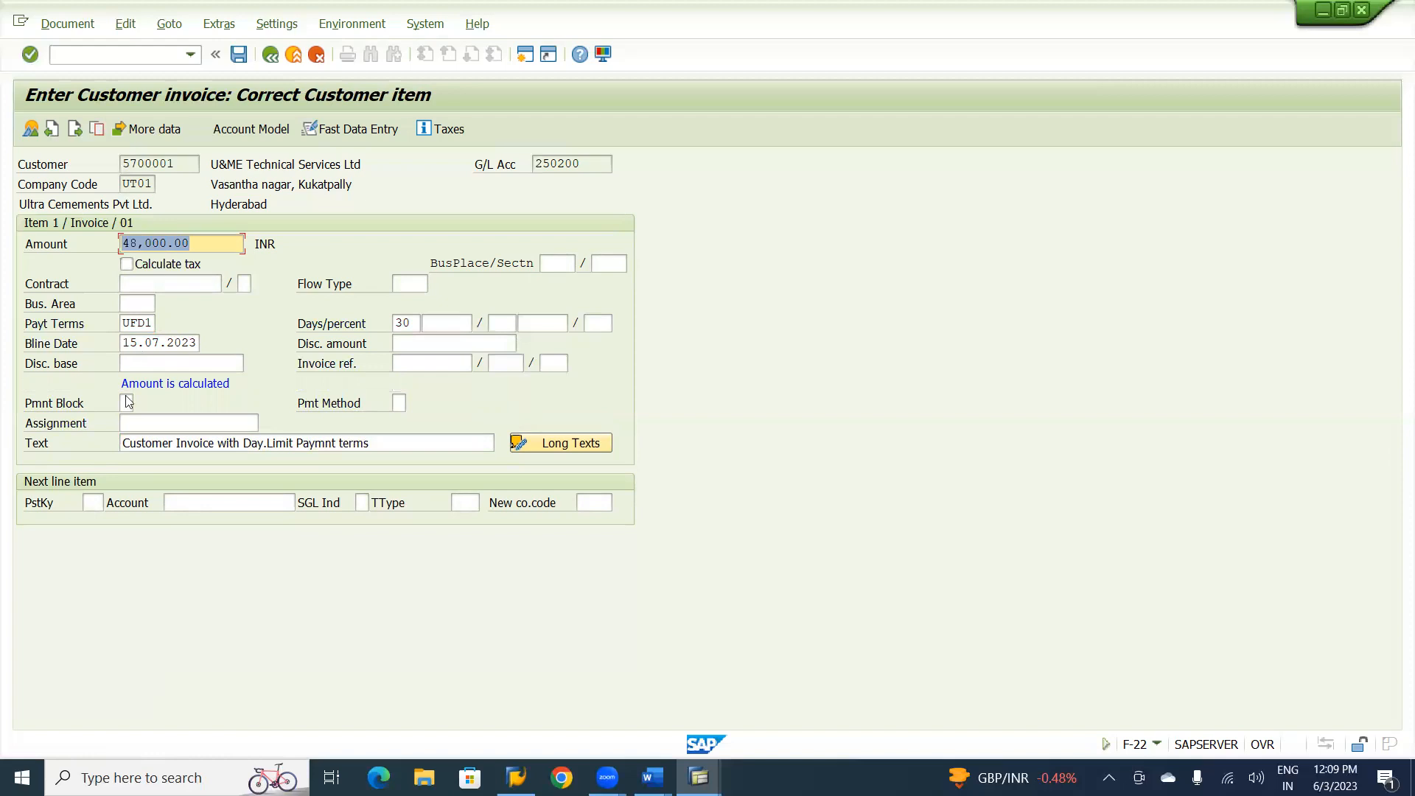
Add a second line item with posting key 50 for the Technical Training Fees G/L account and continue to it.
left_click(88, 503)
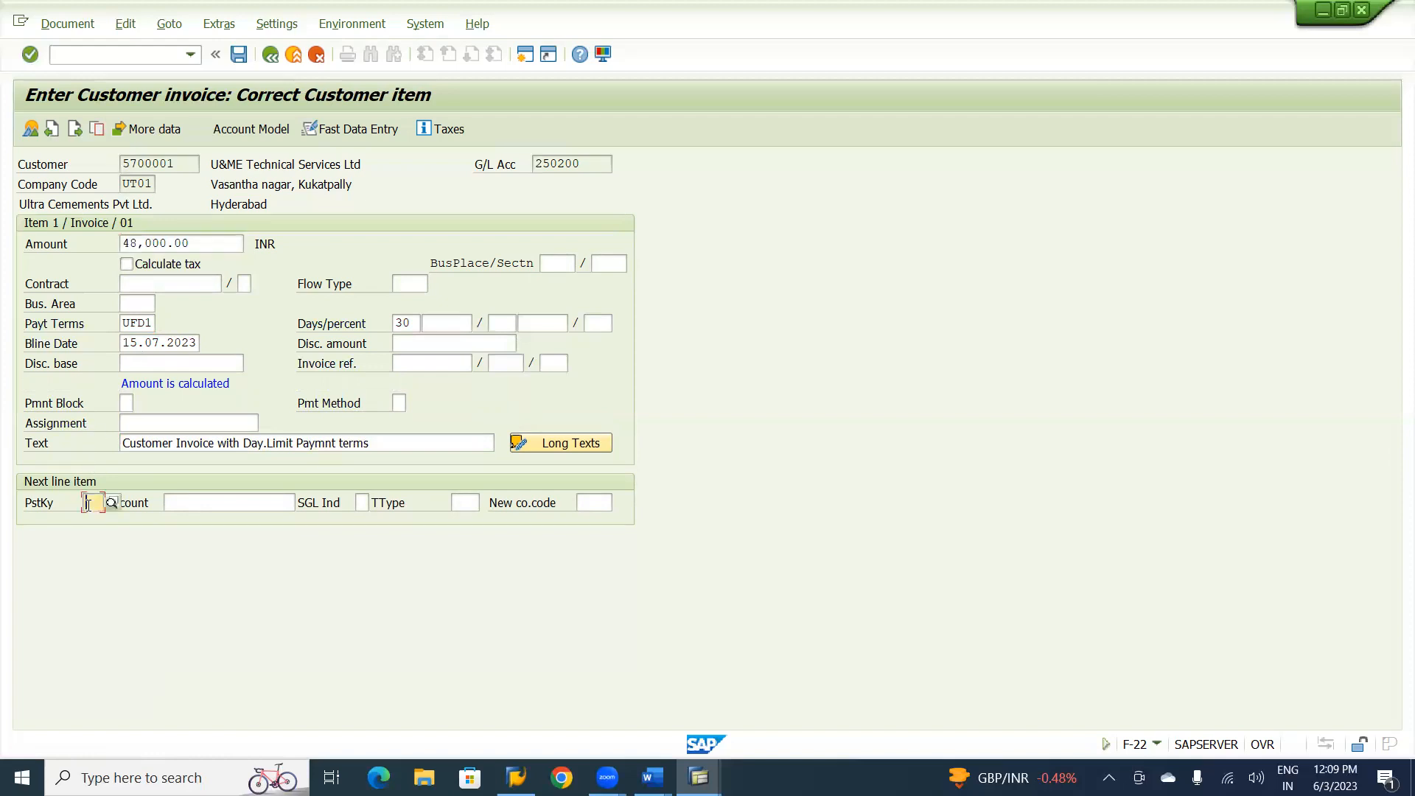
type("50")
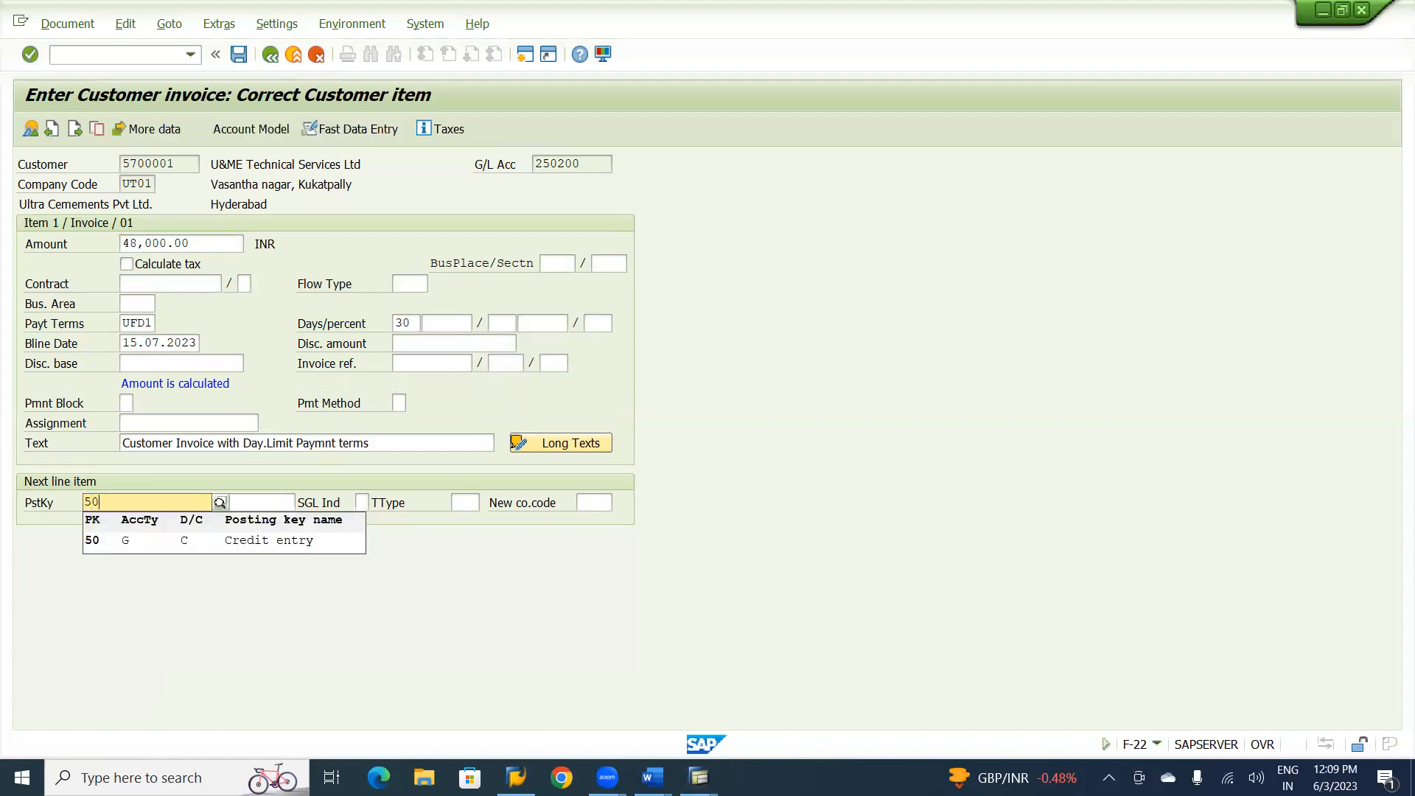
left_click(101, 542)
key("Return")
left_click(221, 503)
type("3")
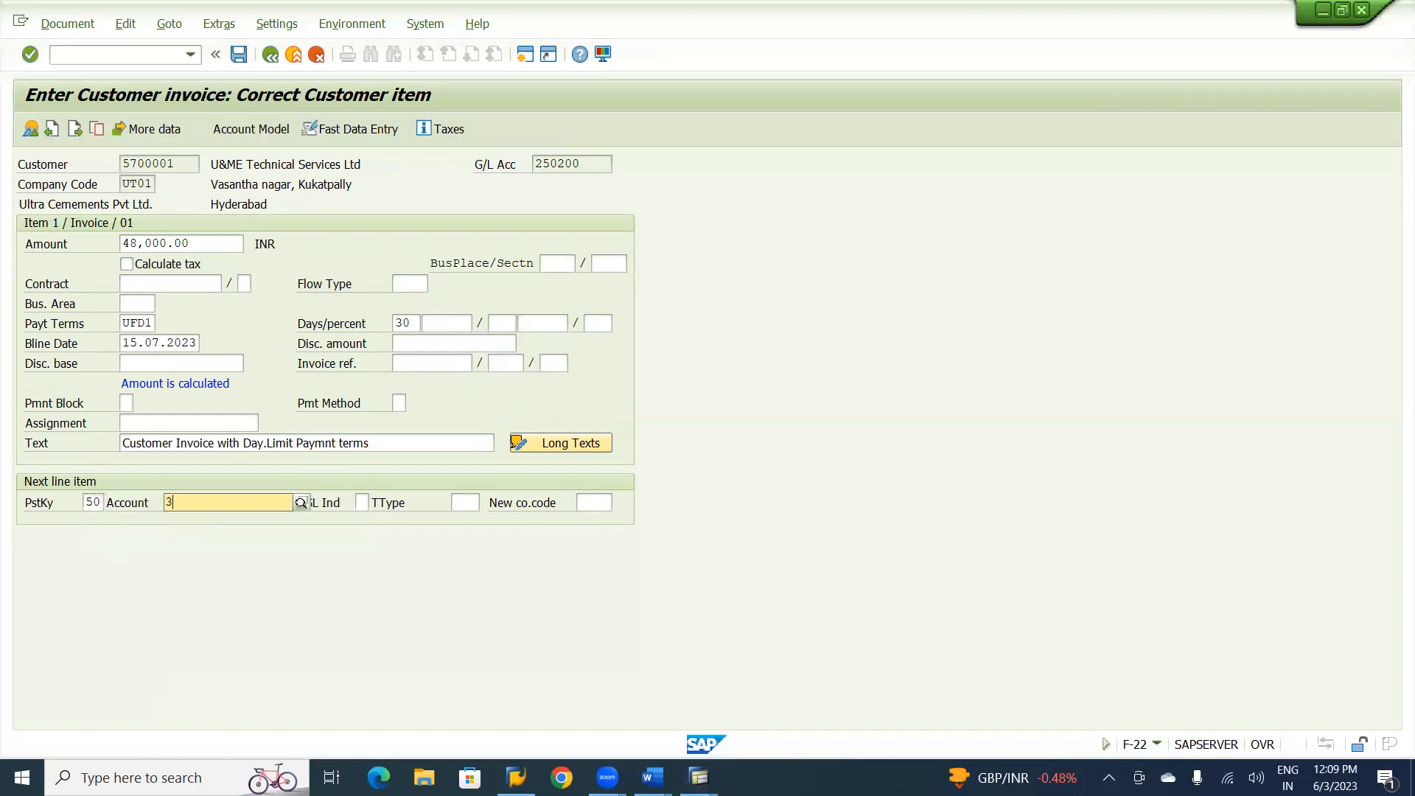
type("20")
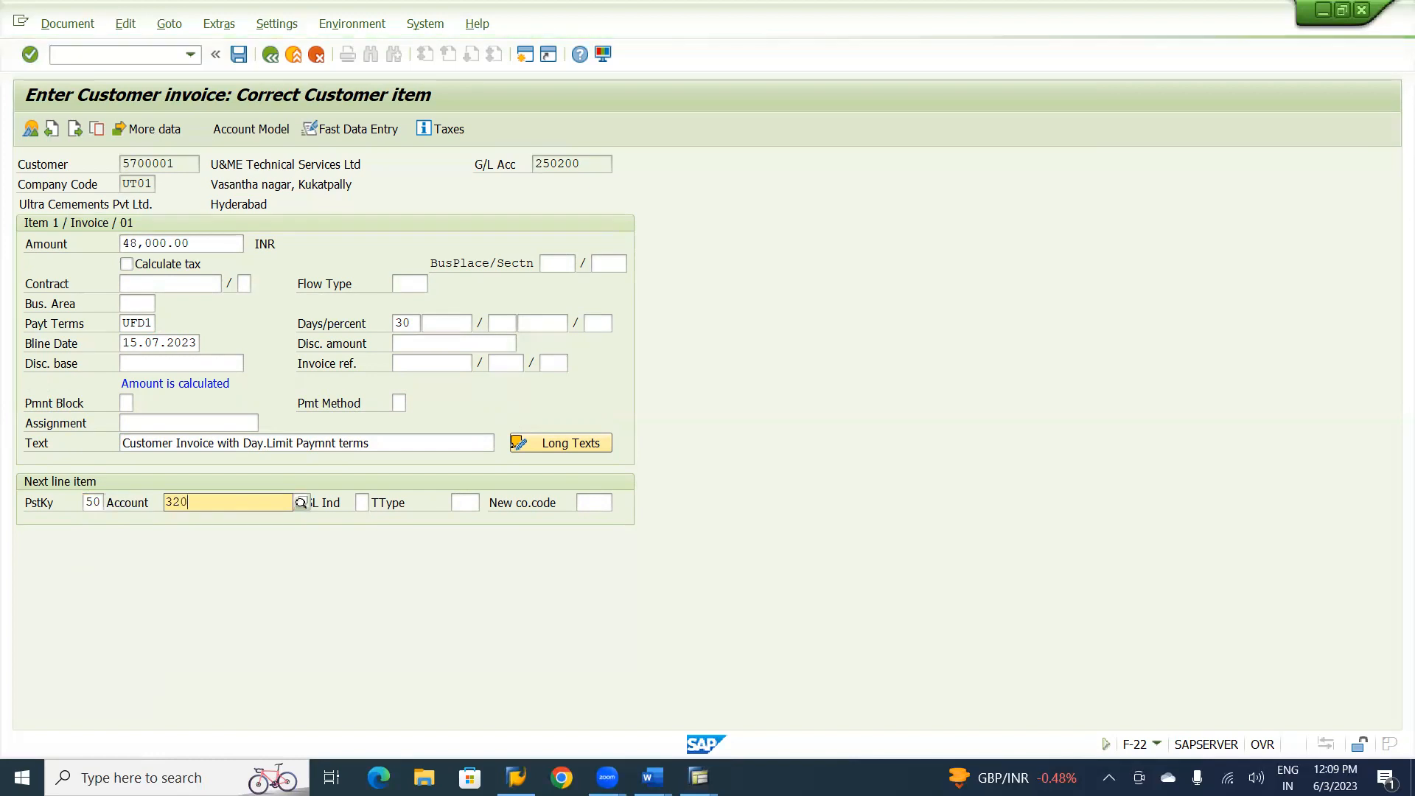
type("200")
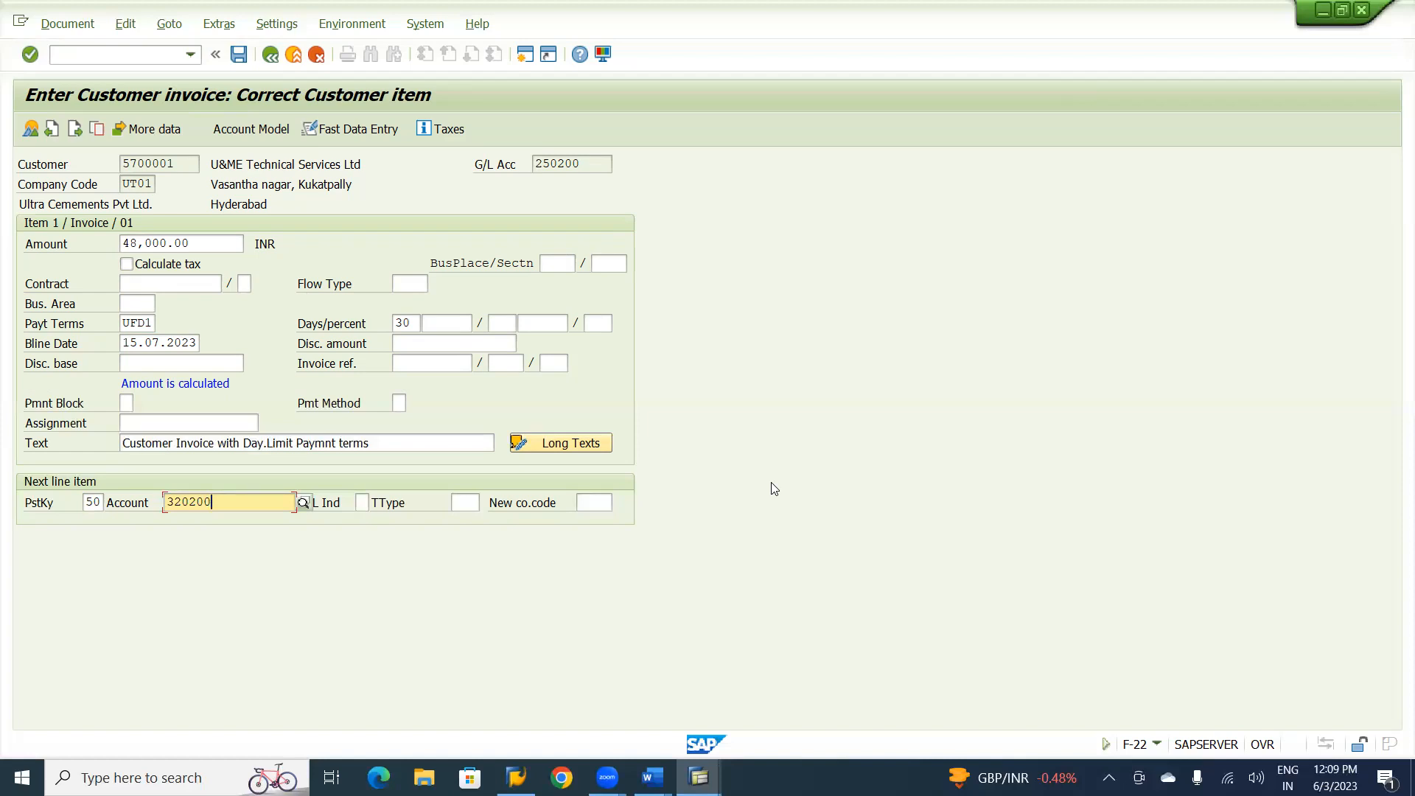
key("Return")
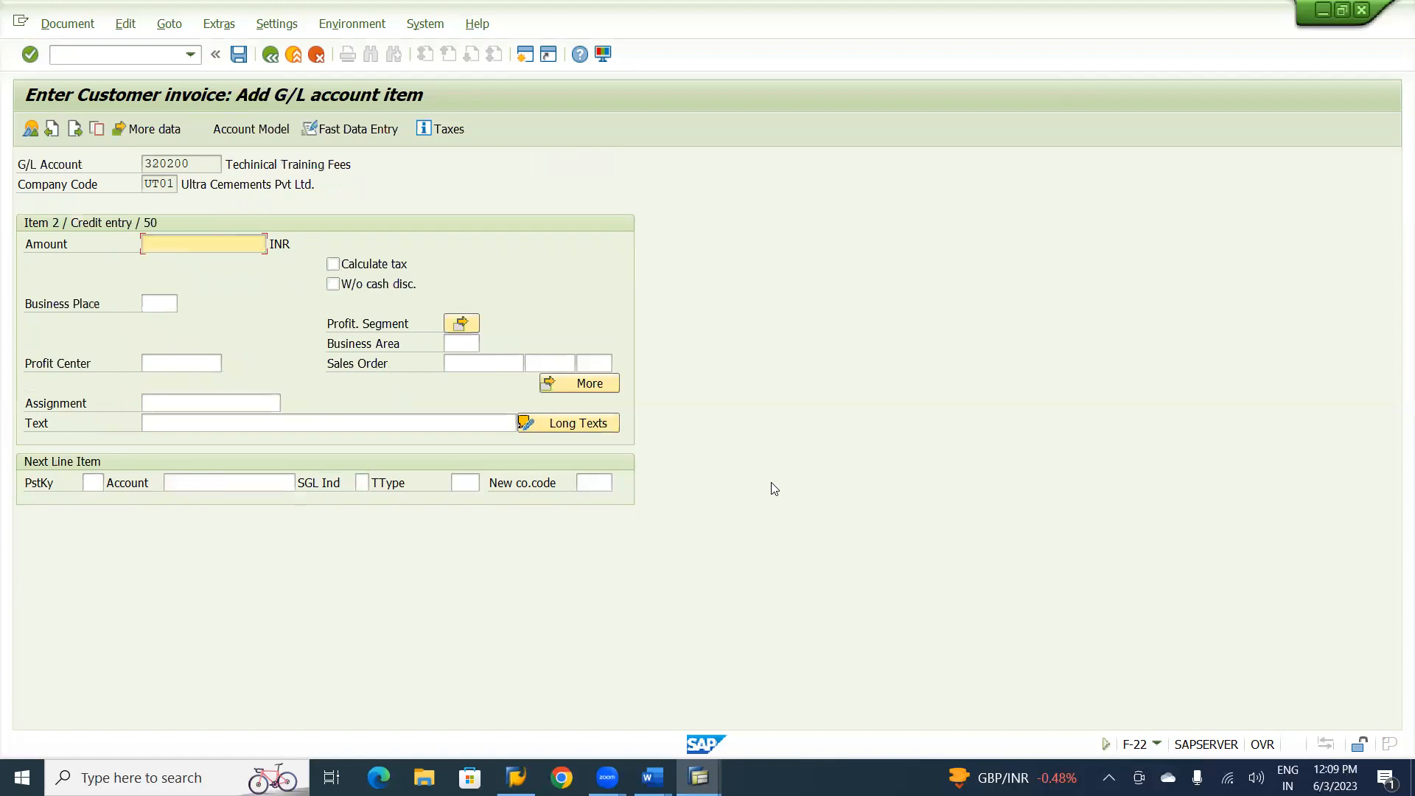
Fill the G/L item with amount *, text +, profit center U1000 and business area UHYD, and confirm it.
type("*")
left_click(356, 425)
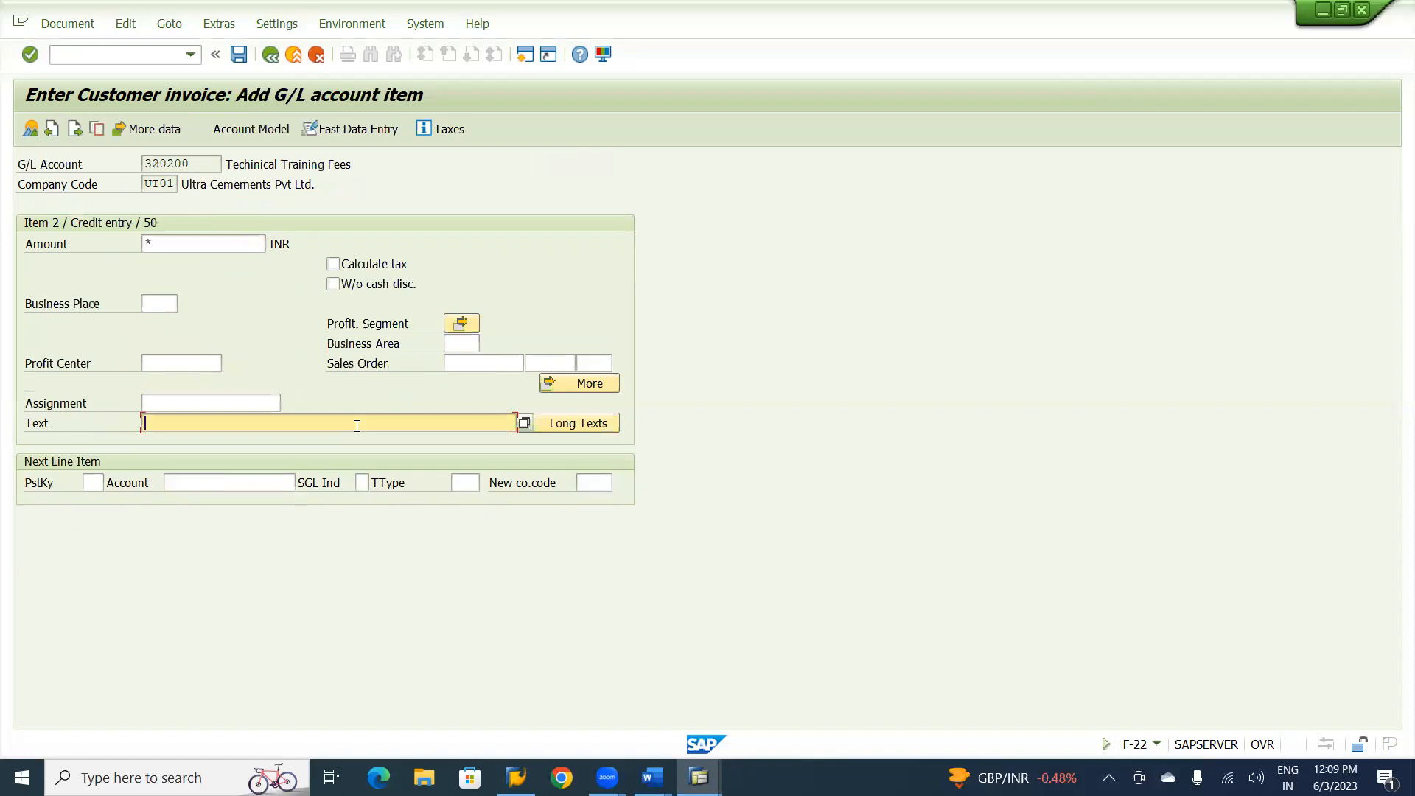
type("+")
left_click(158, 361)
left_click(157, 361)
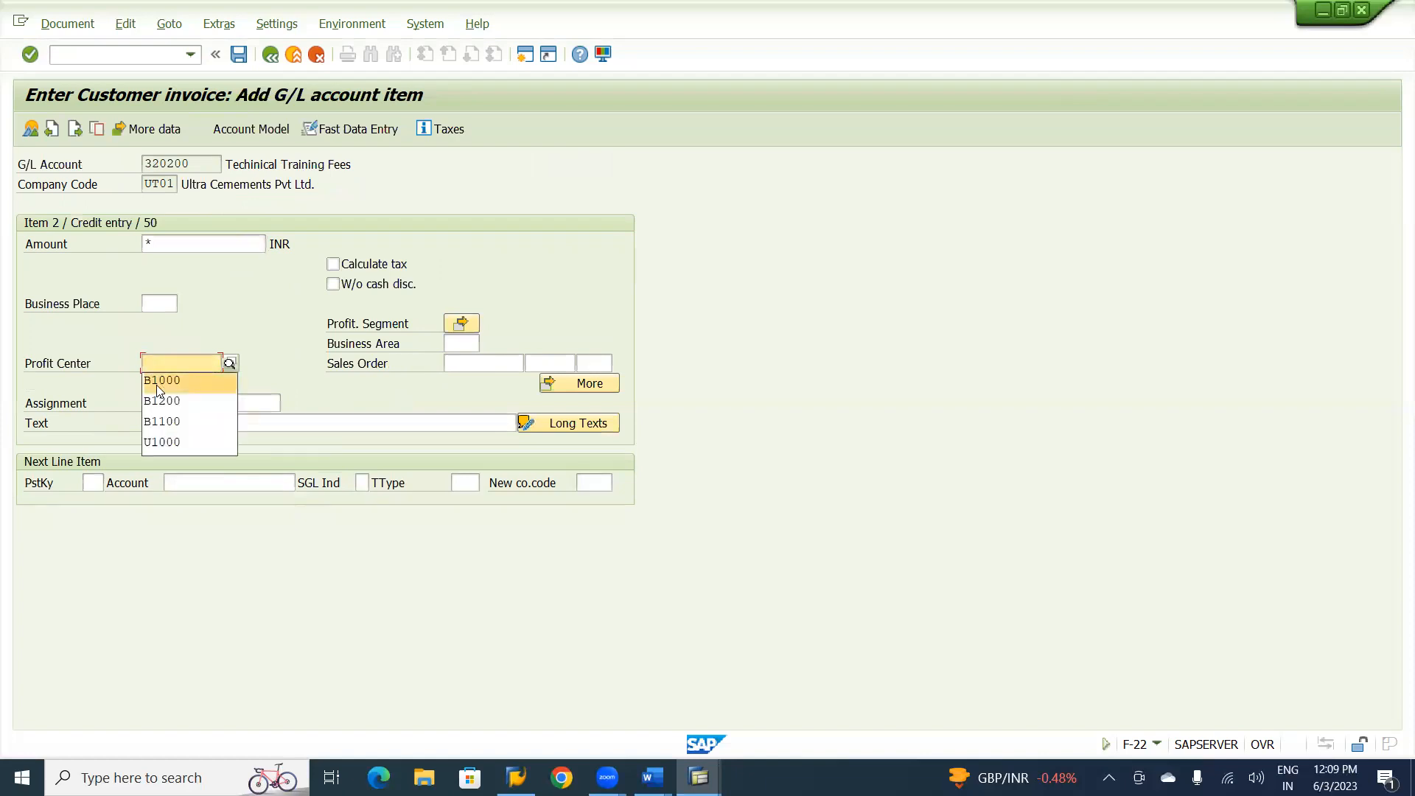
left_click(155, 449)
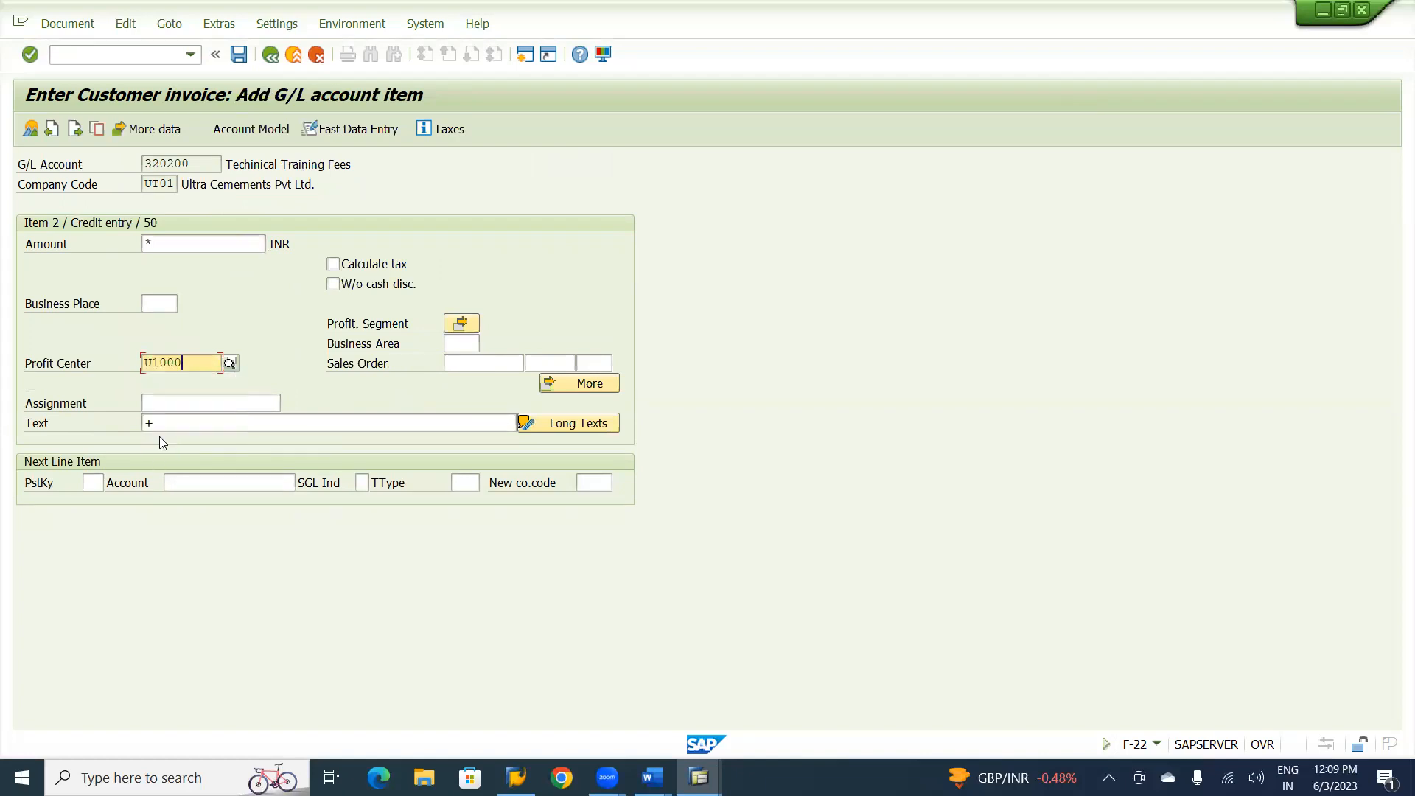
left_click(467, 344)
left_click(467, 345)
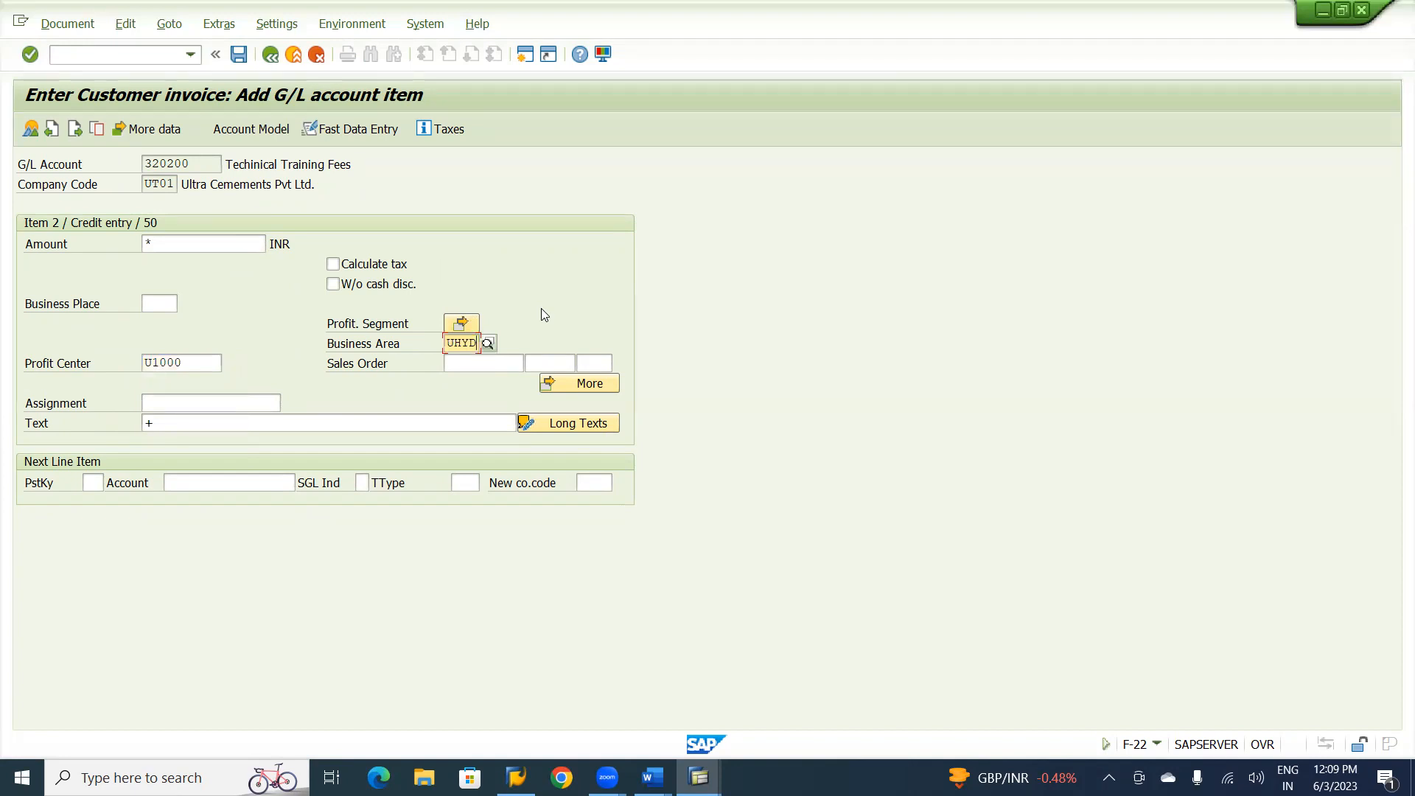
key("Return")
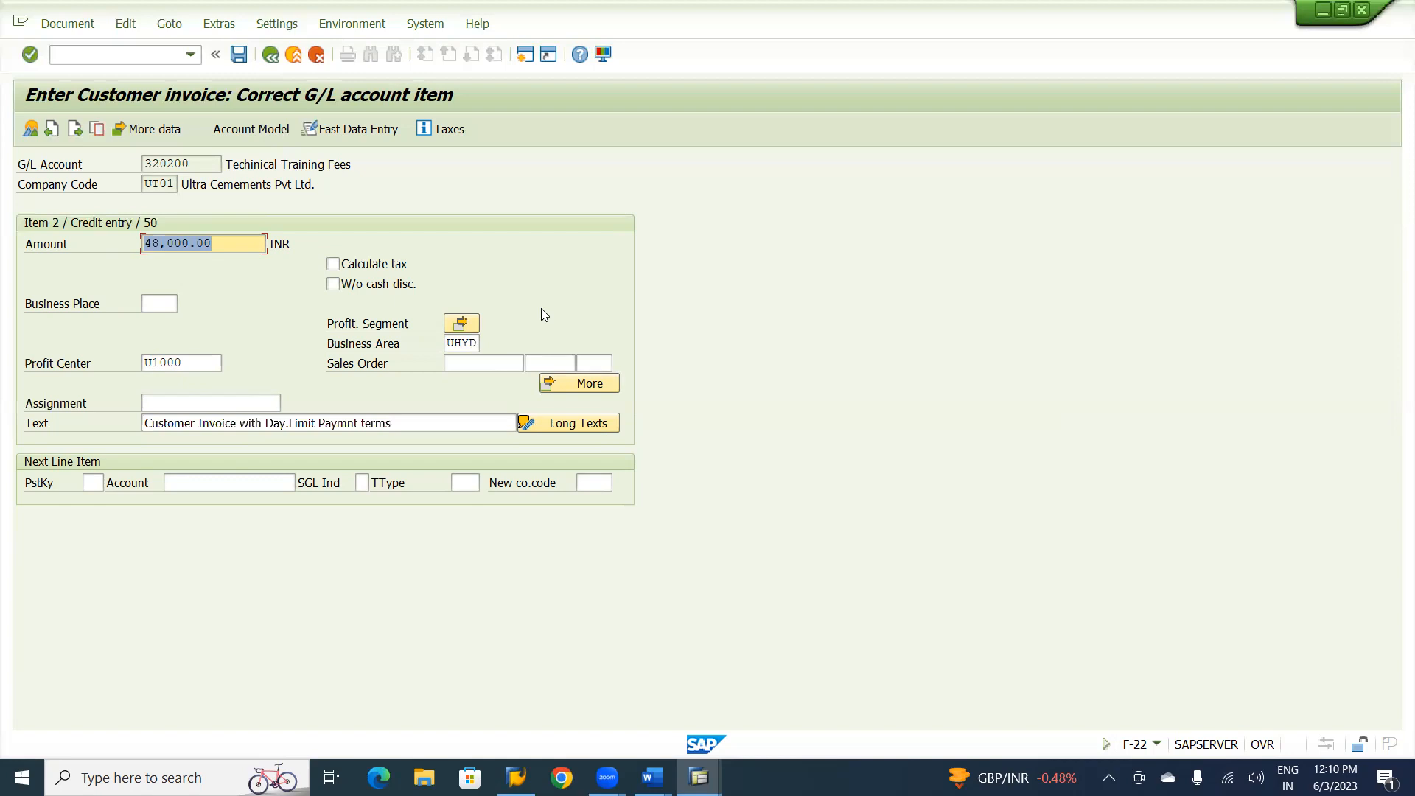
Simulate customer invoice AR-05 and post it.
left_click(67, 27)
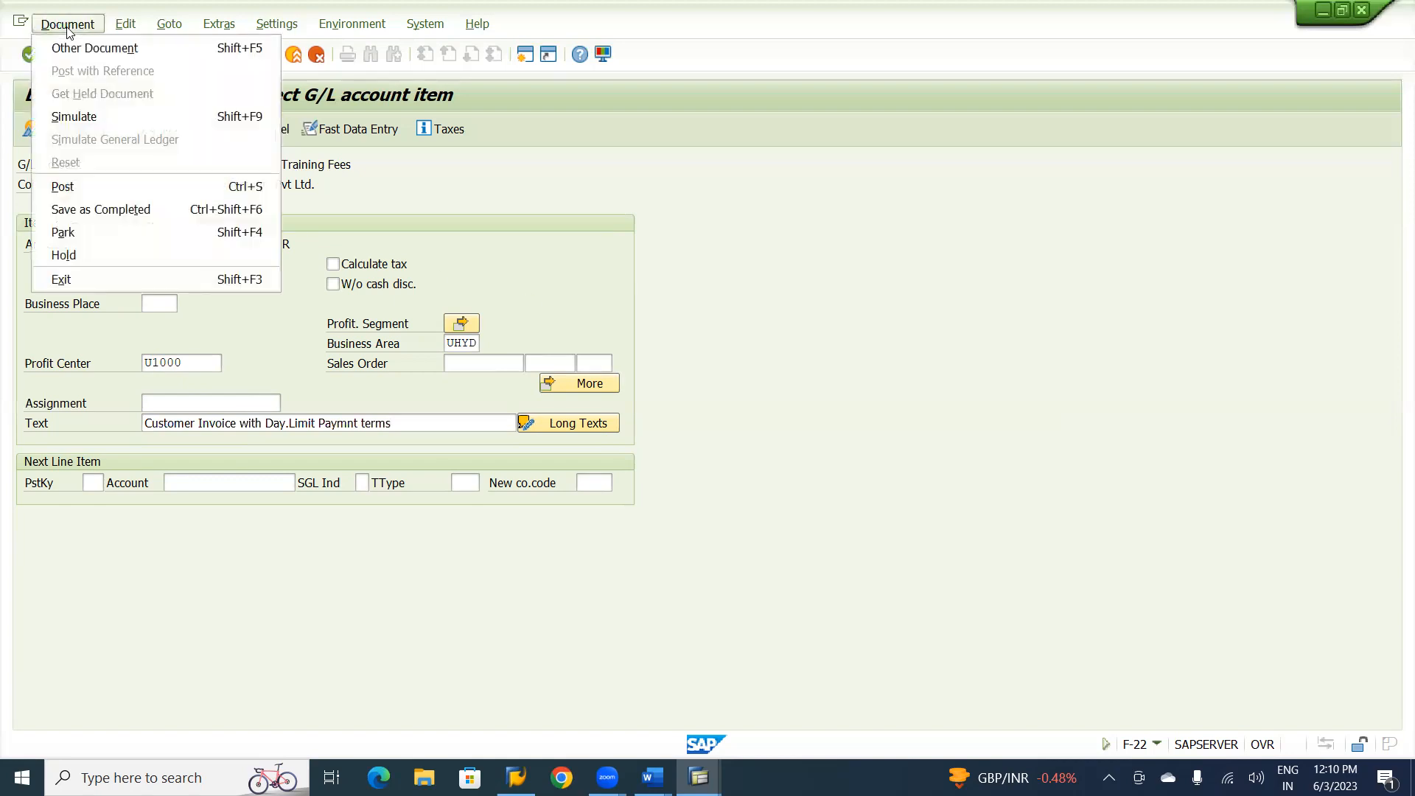
left_click(74, 118)
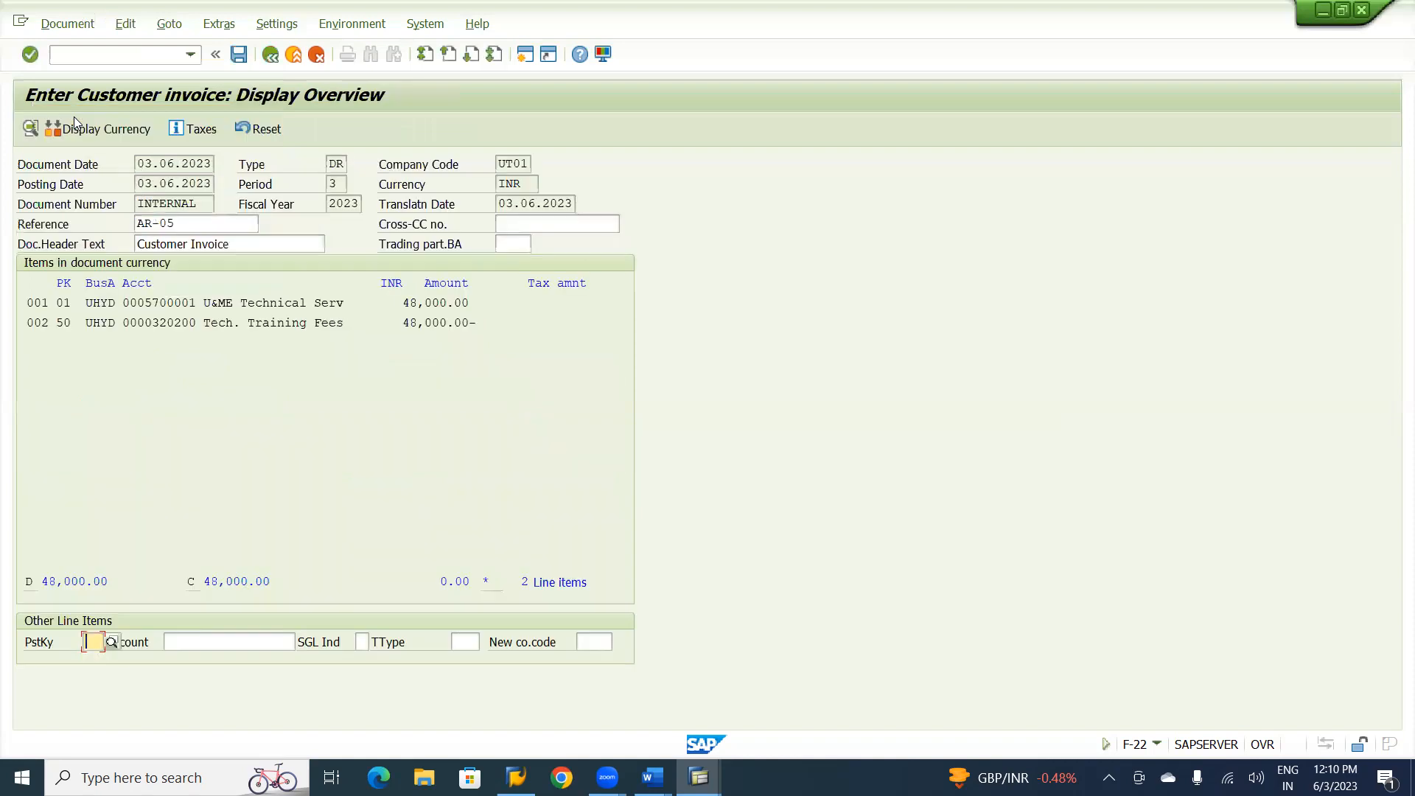
left_click(239, 55)
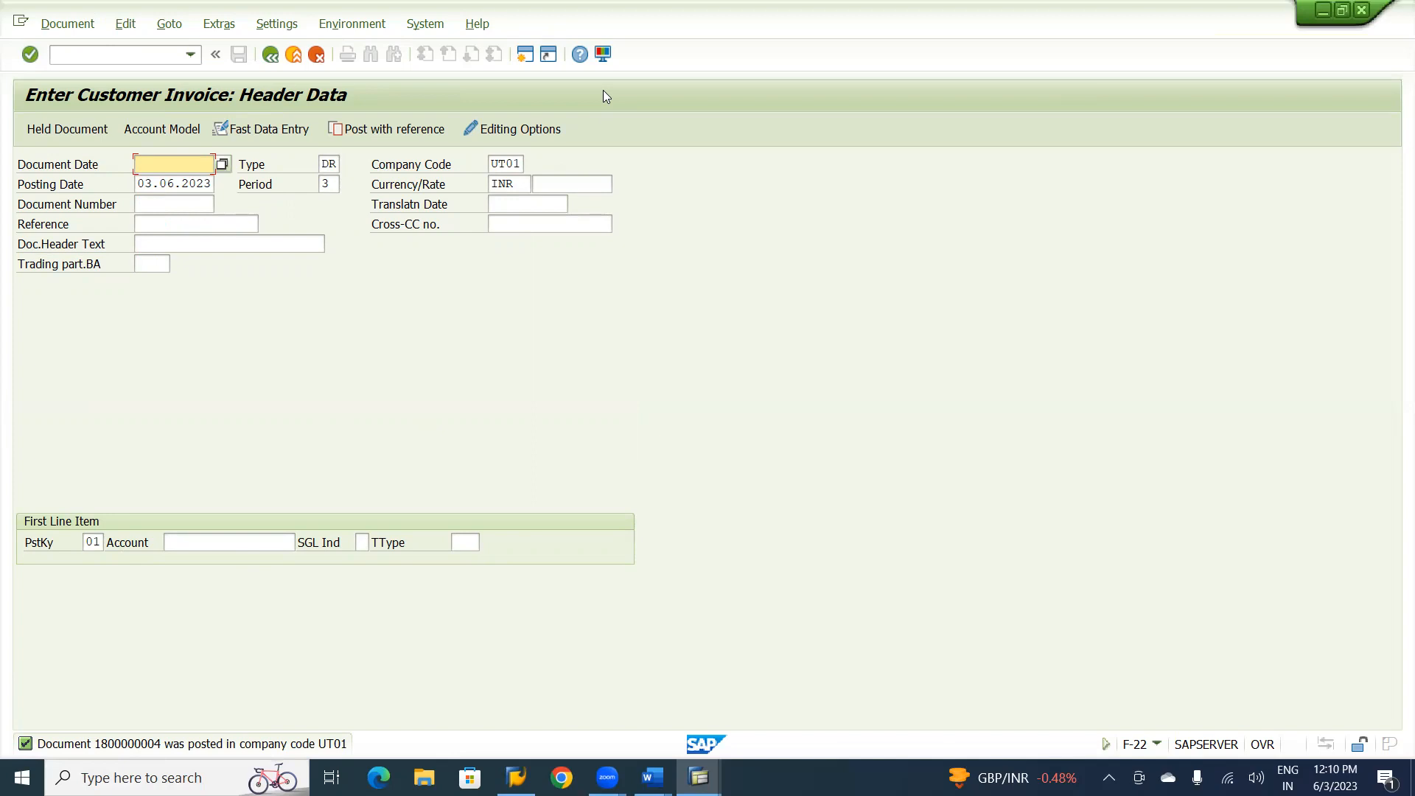
left_click(902, 310)
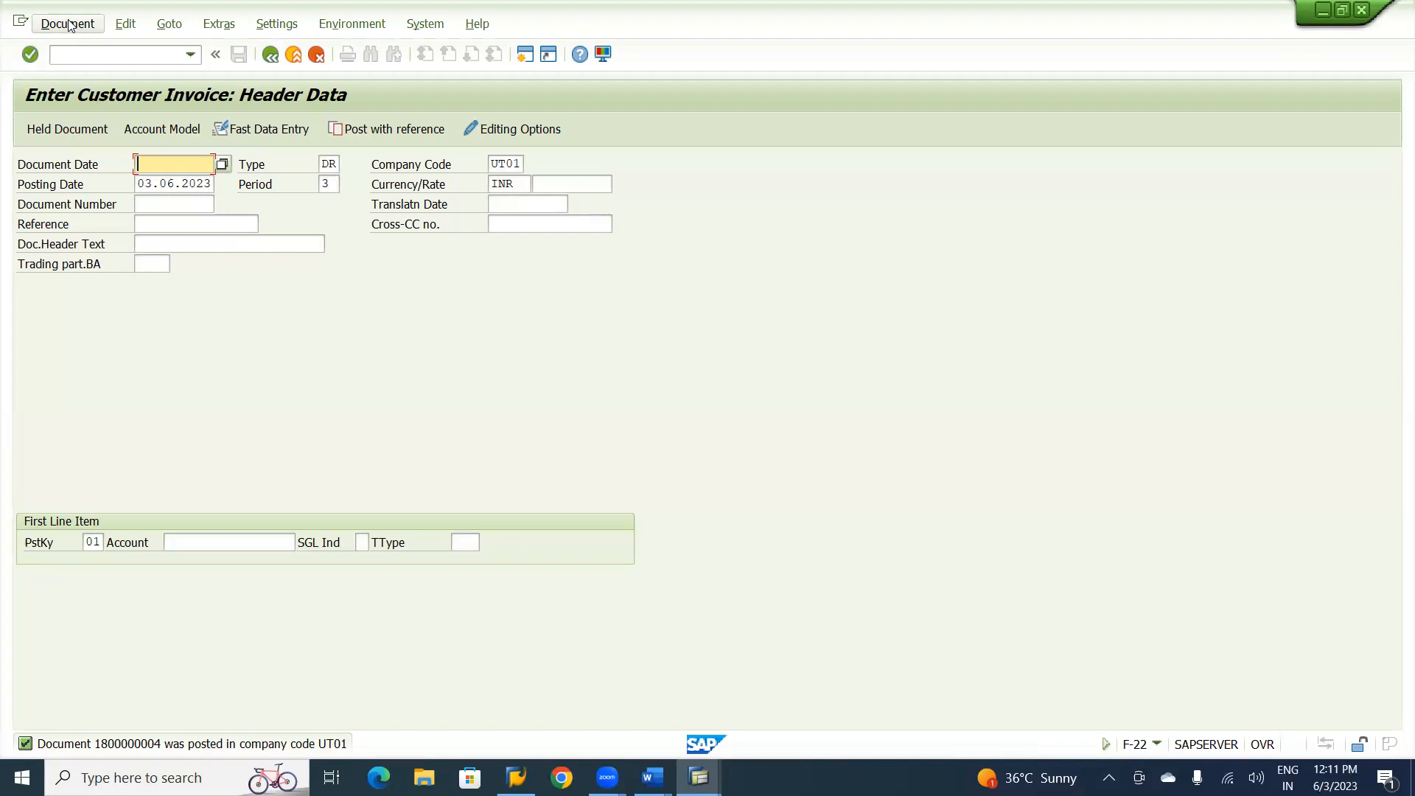
key("alt+Tab")
key("alt+Tab")
key("alt+Tab")
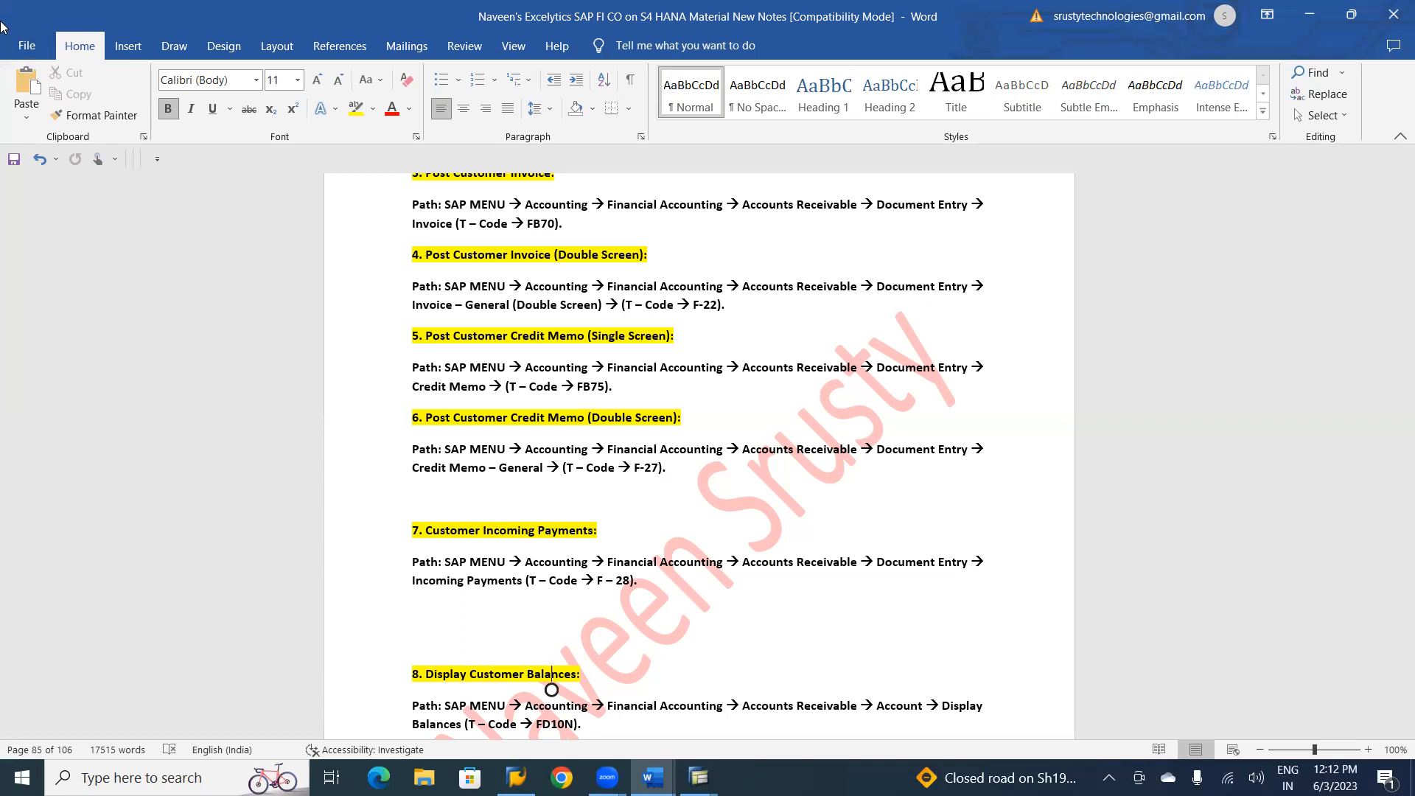
key("alt+Tab")
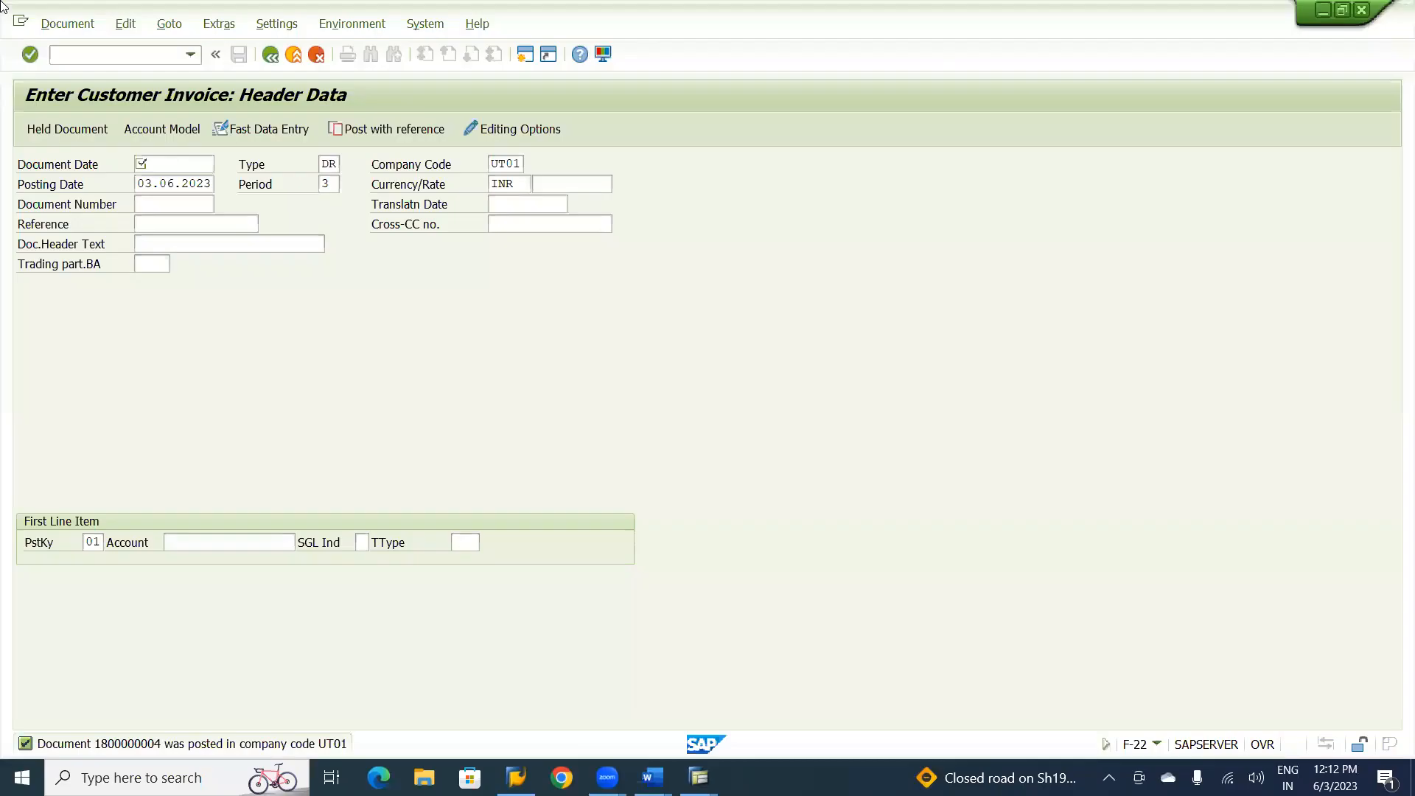
Exit the customer invoice entry and open transaction F-27 Credit Memo - General.
left_click(293, 54)
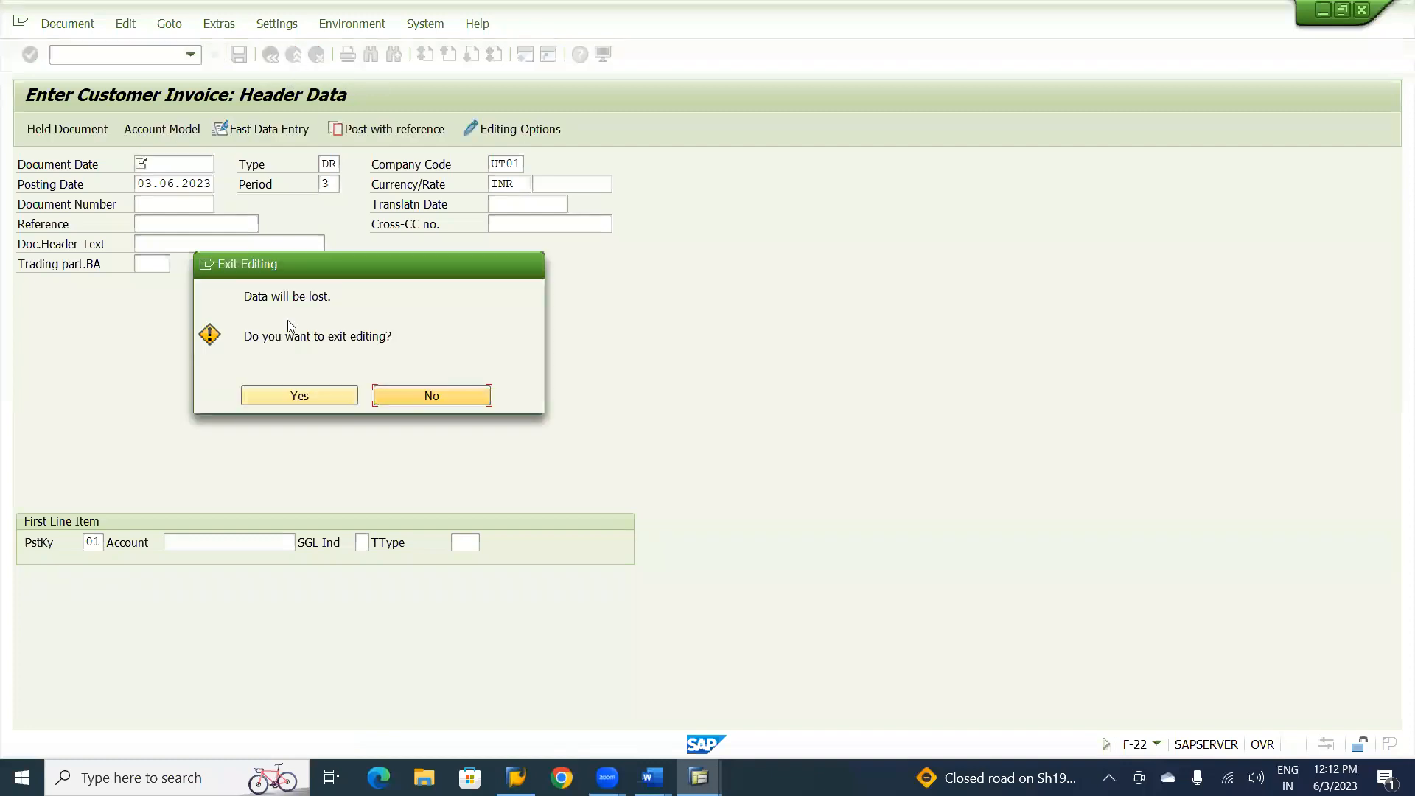
left_click(300, 396)
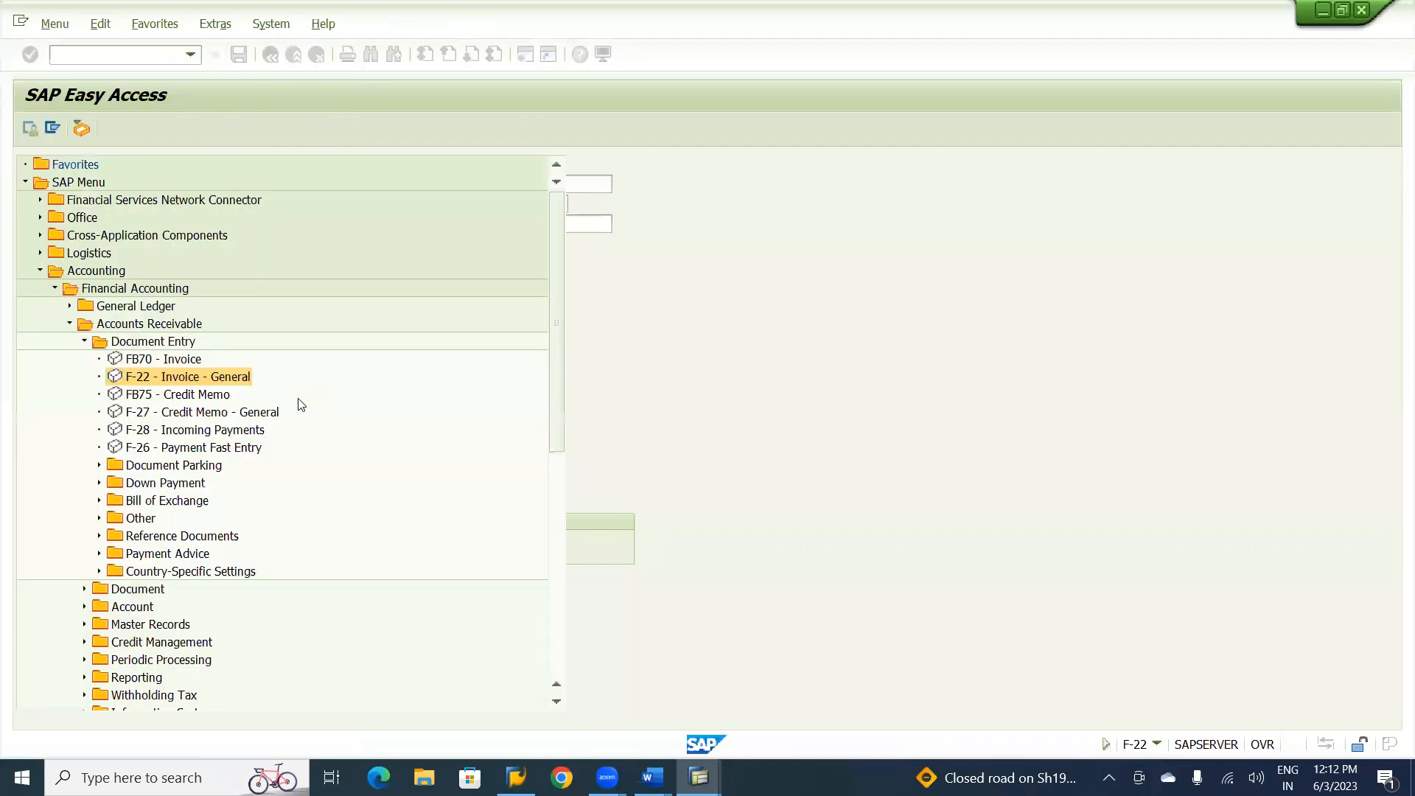
left_click(243, 415)
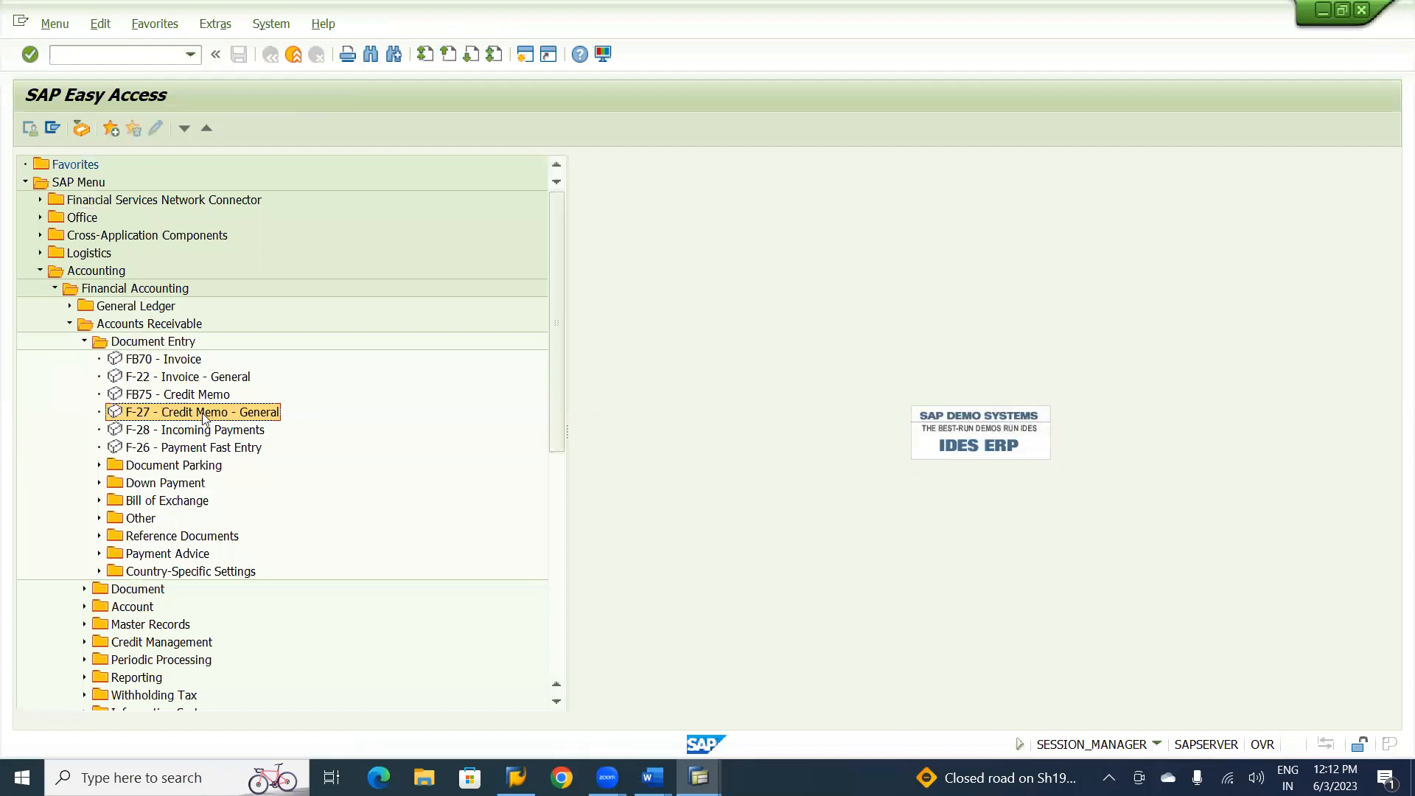
double_click(205, 414)
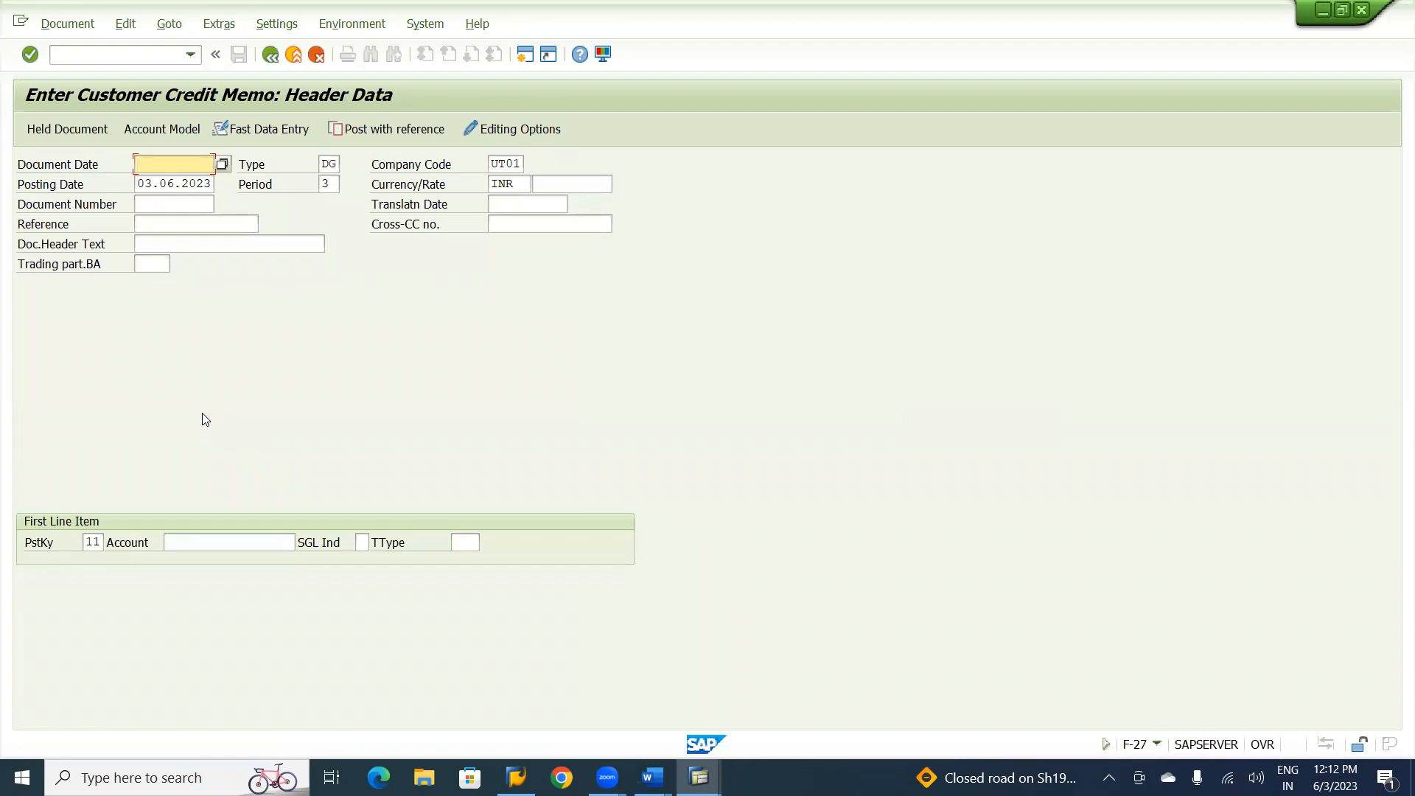
Set the credit memo's document date to 03.06.2023 and its reference to AR-04.
key("BackSpace")
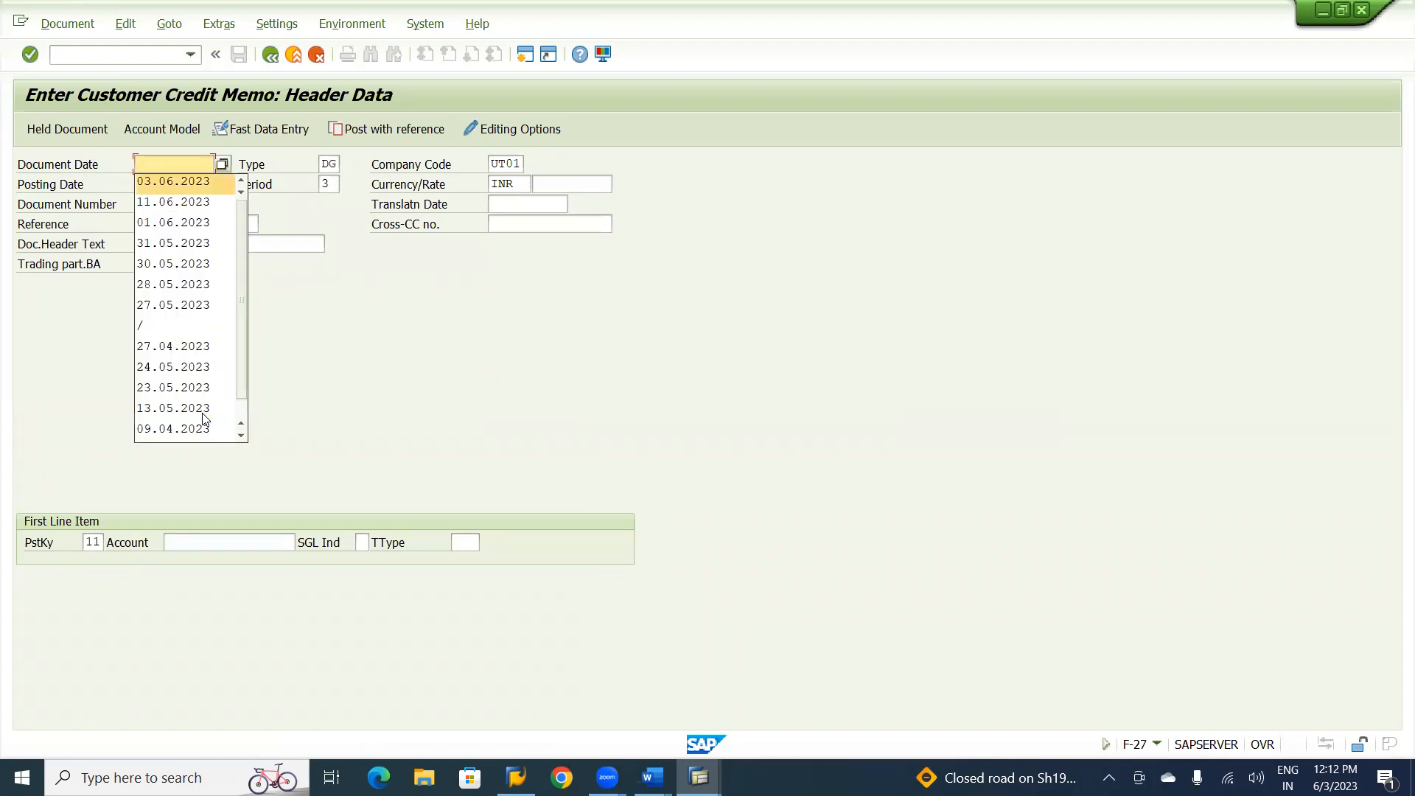
key("Return")
key("Tab")
key("Tab")
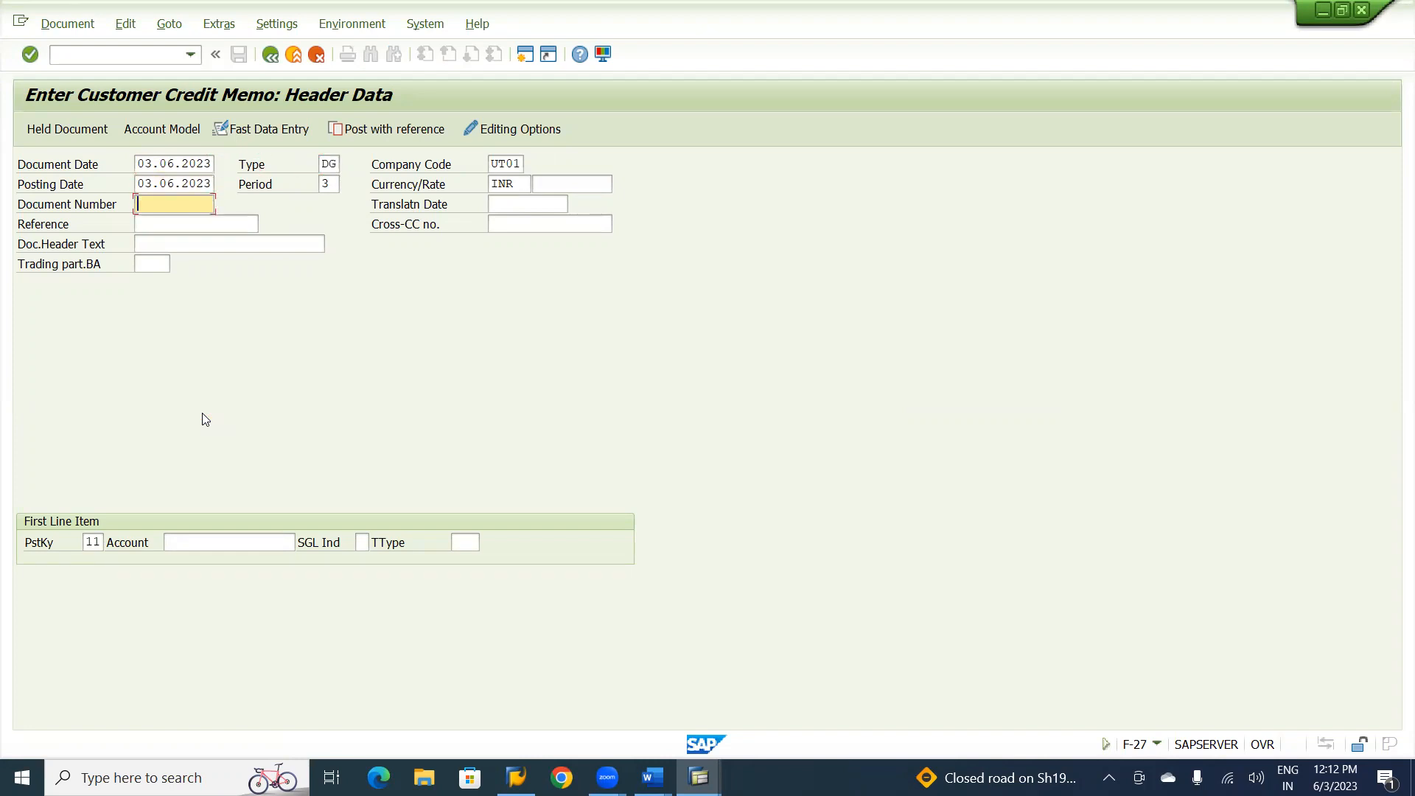
key("Tab")
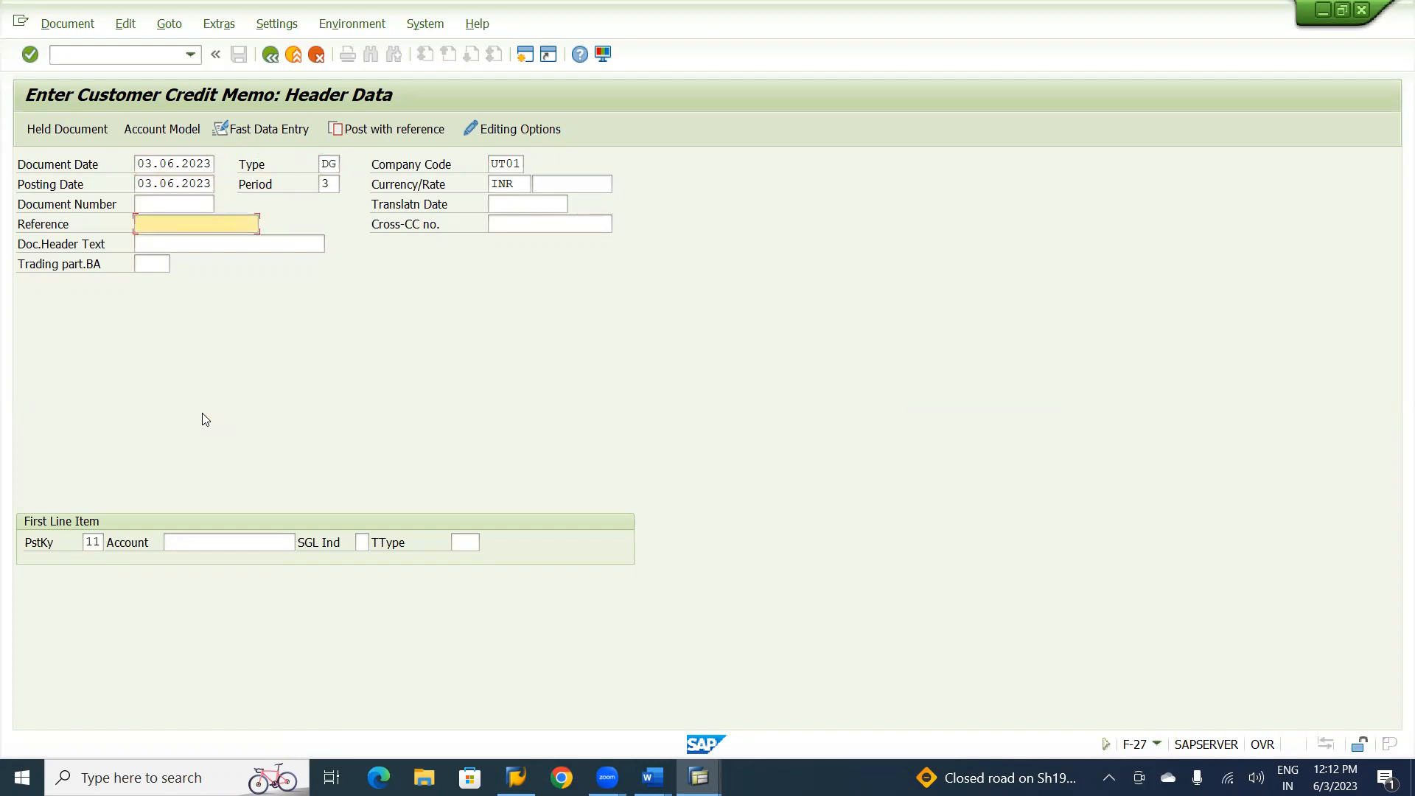
type("ar")
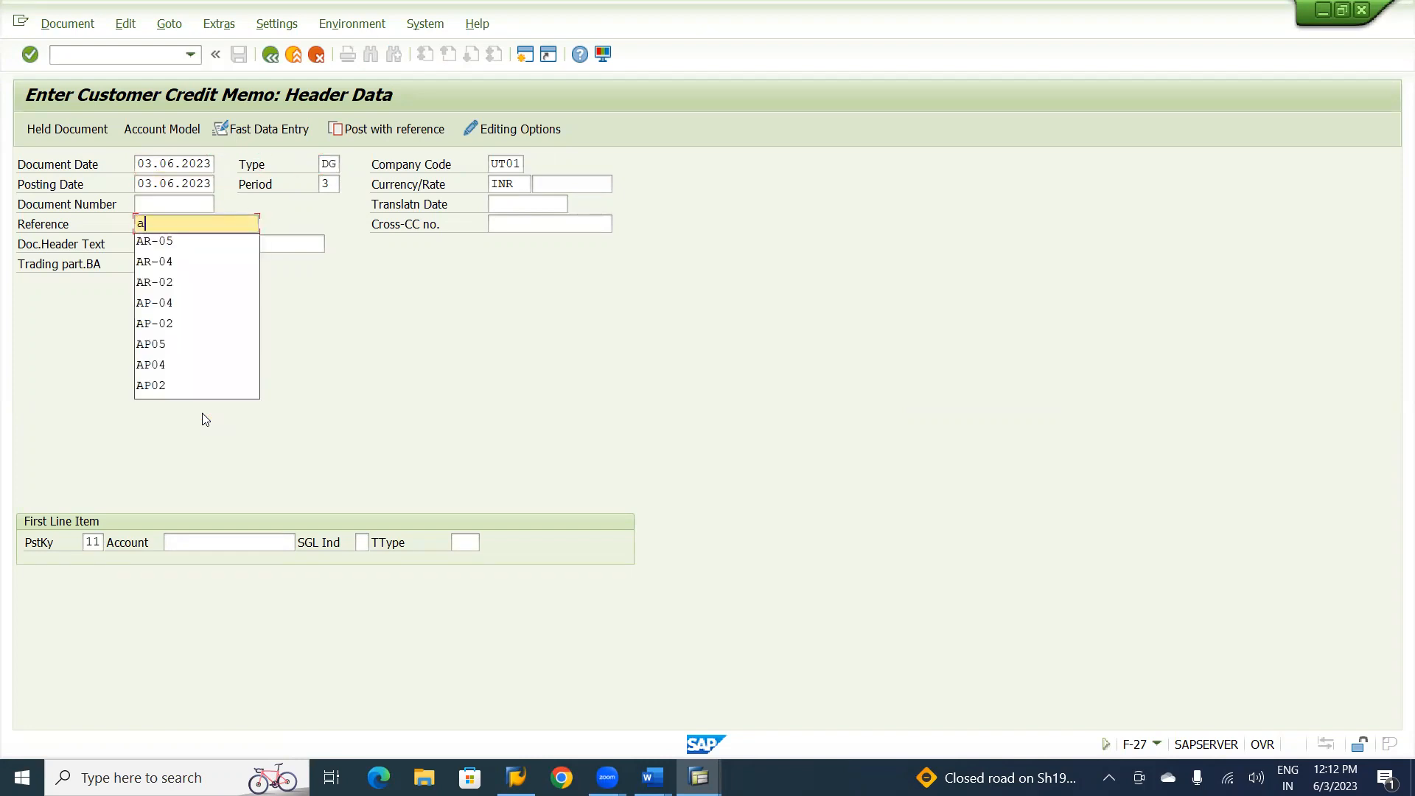
key("Down")
key("Down")
key("Return")
key("Tab")
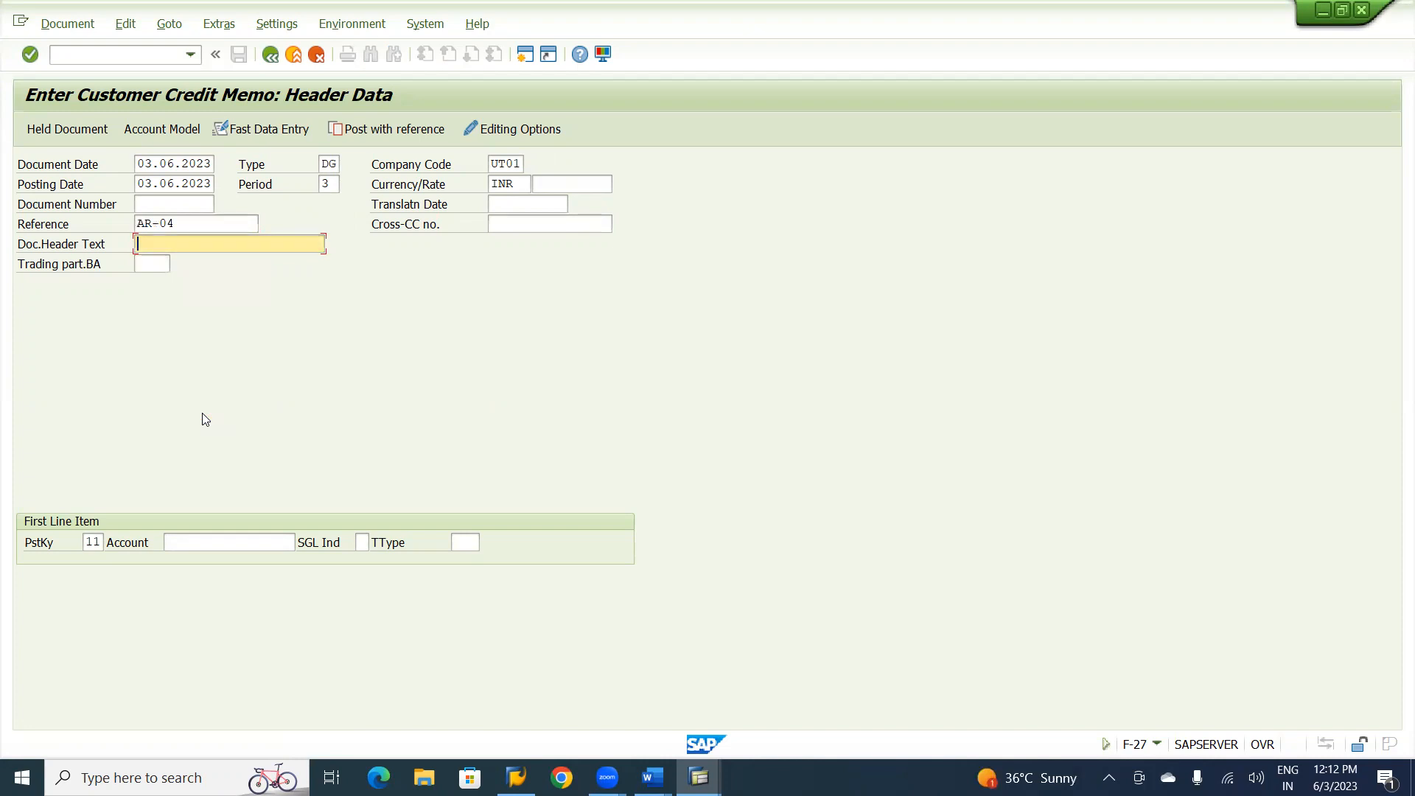
Enter "Customer Credit Memo" as the document header text.
type("Custome")
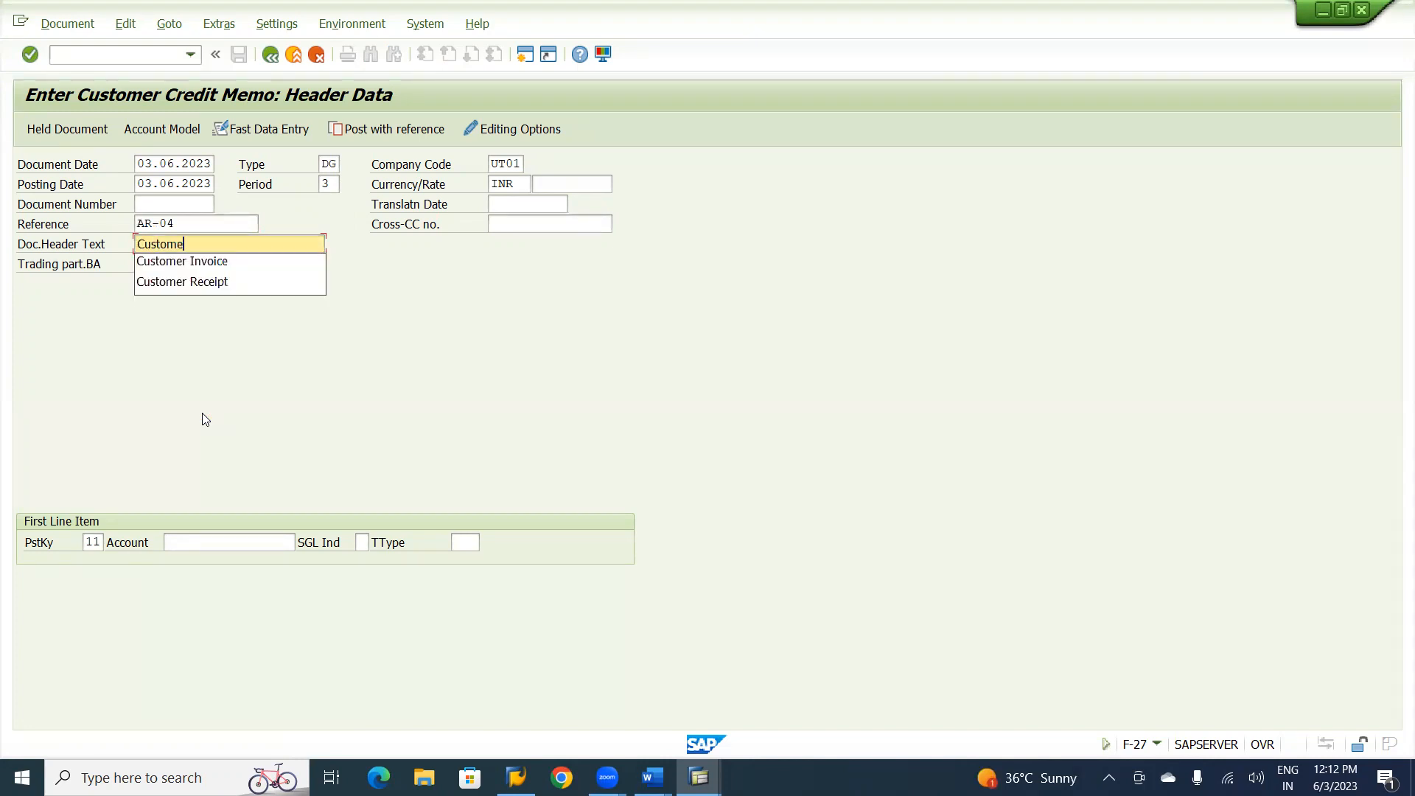
type("r Credit Memo")
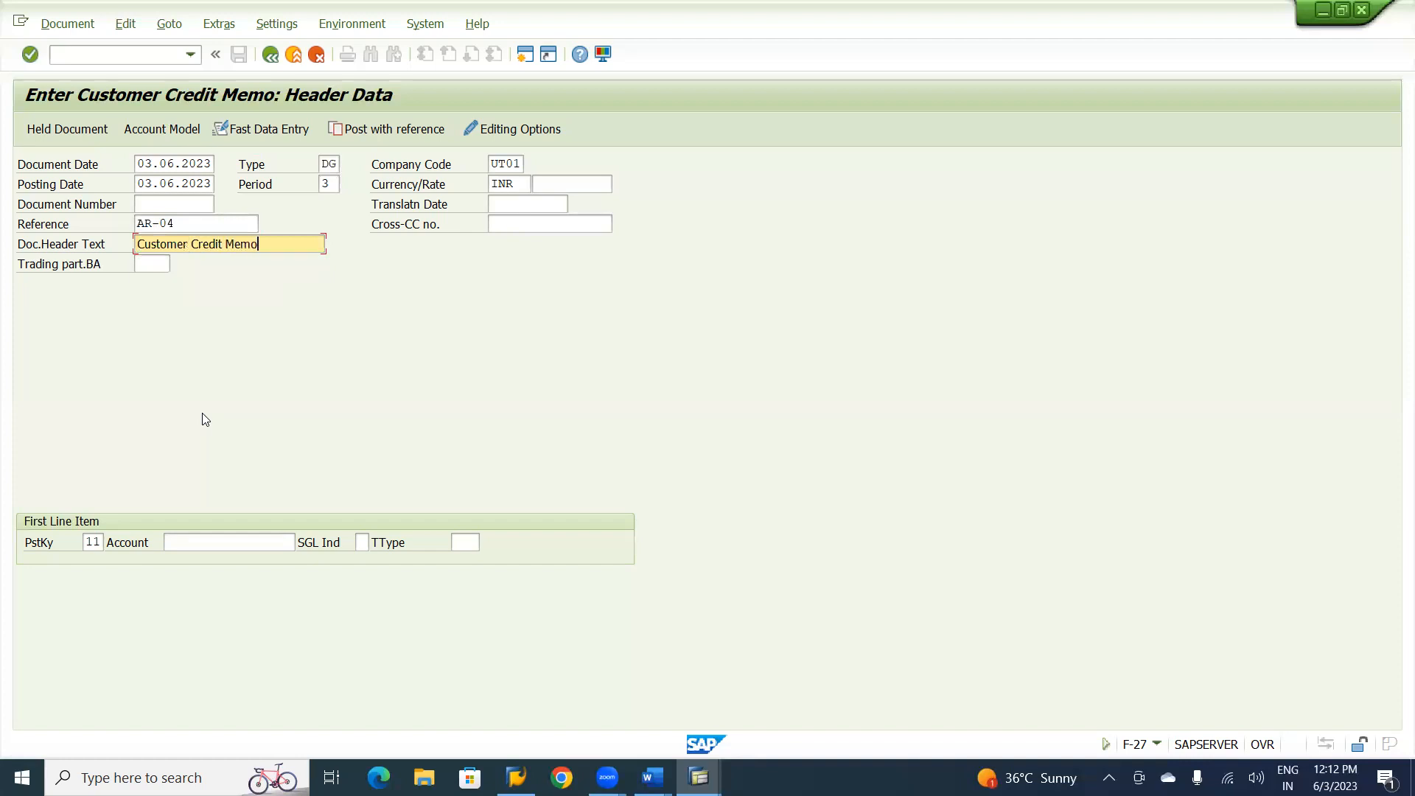
Assign the U&ME Technical Services customer account to the credit memo's first line item and continue to the customer item.
left_click(212, 539)
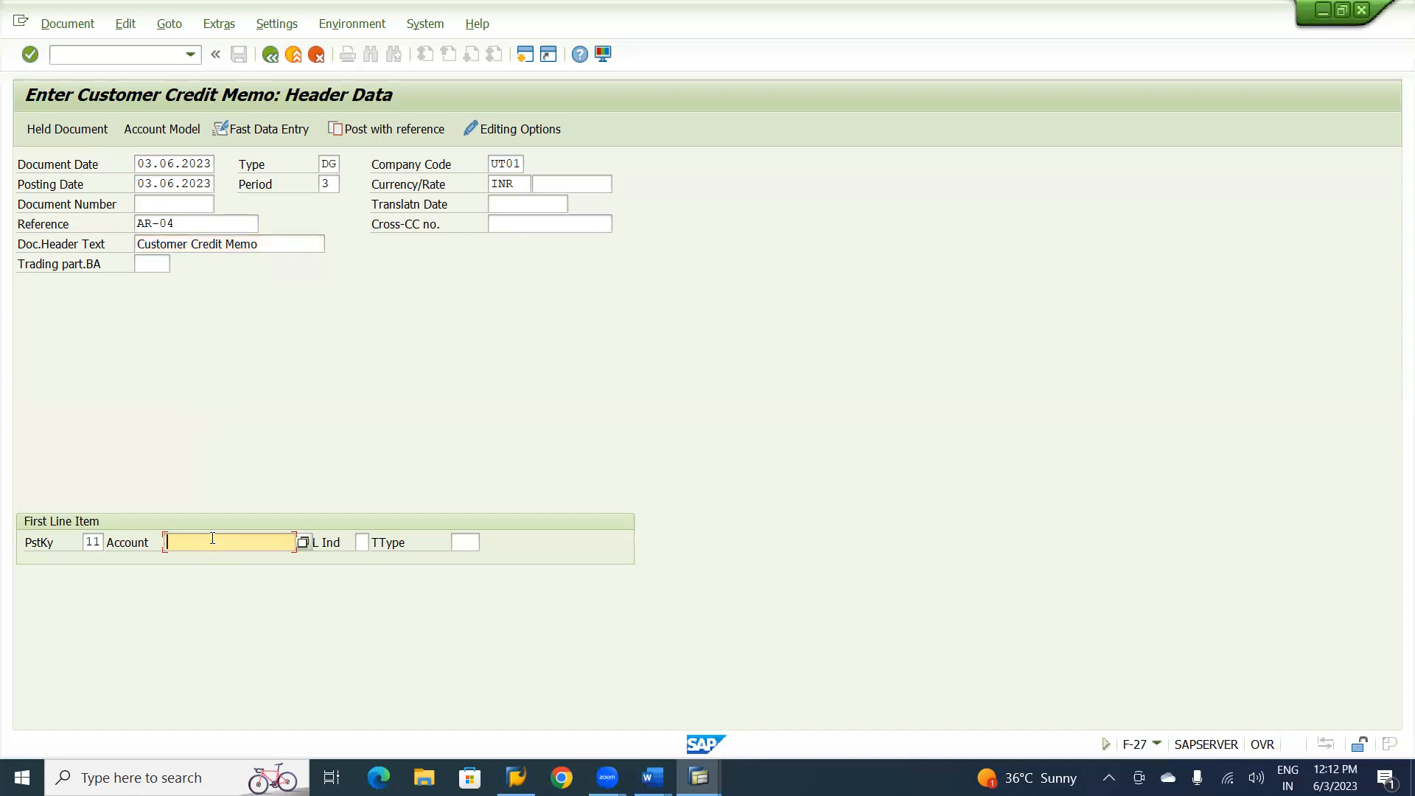
left_click(212, 541)
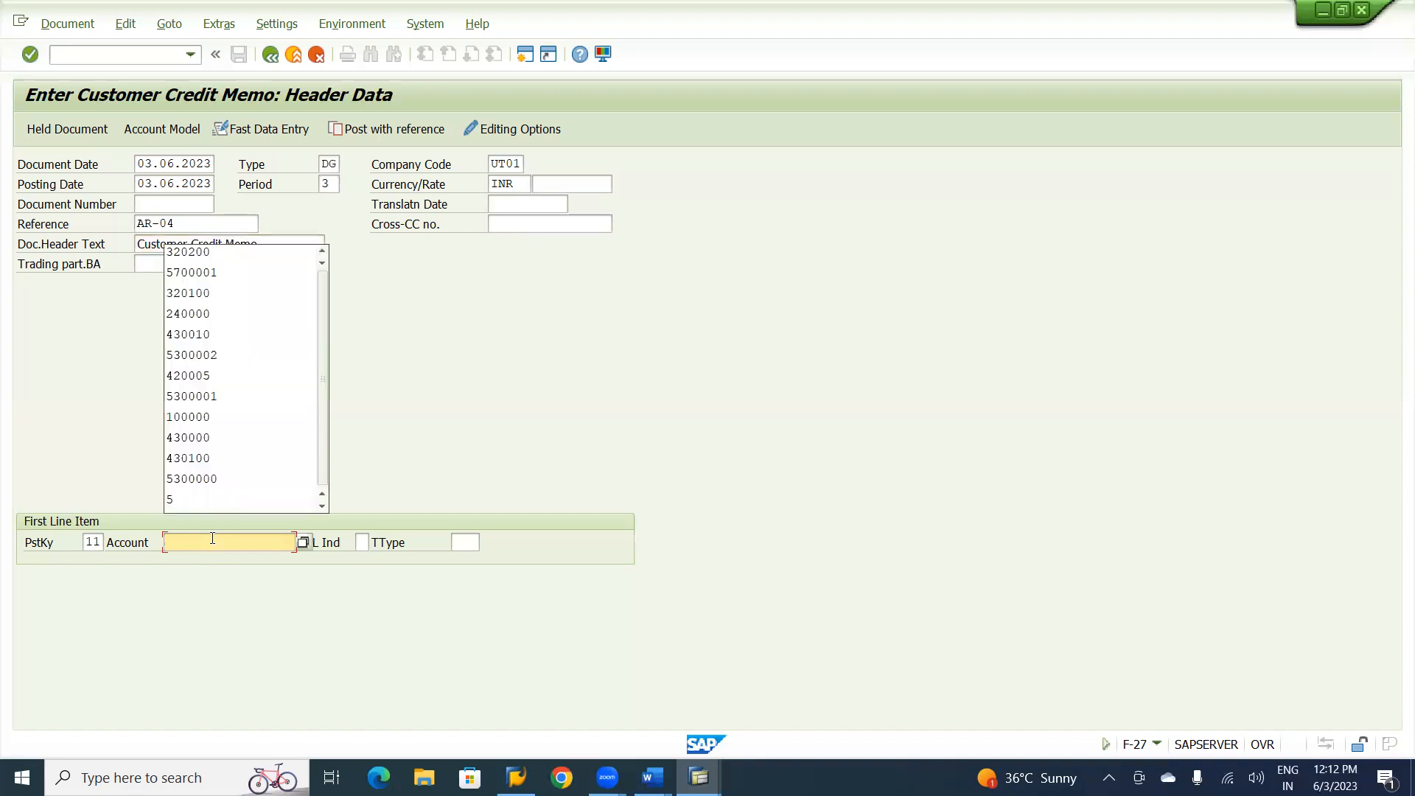
key("Down")
key("Down")
key("Return")
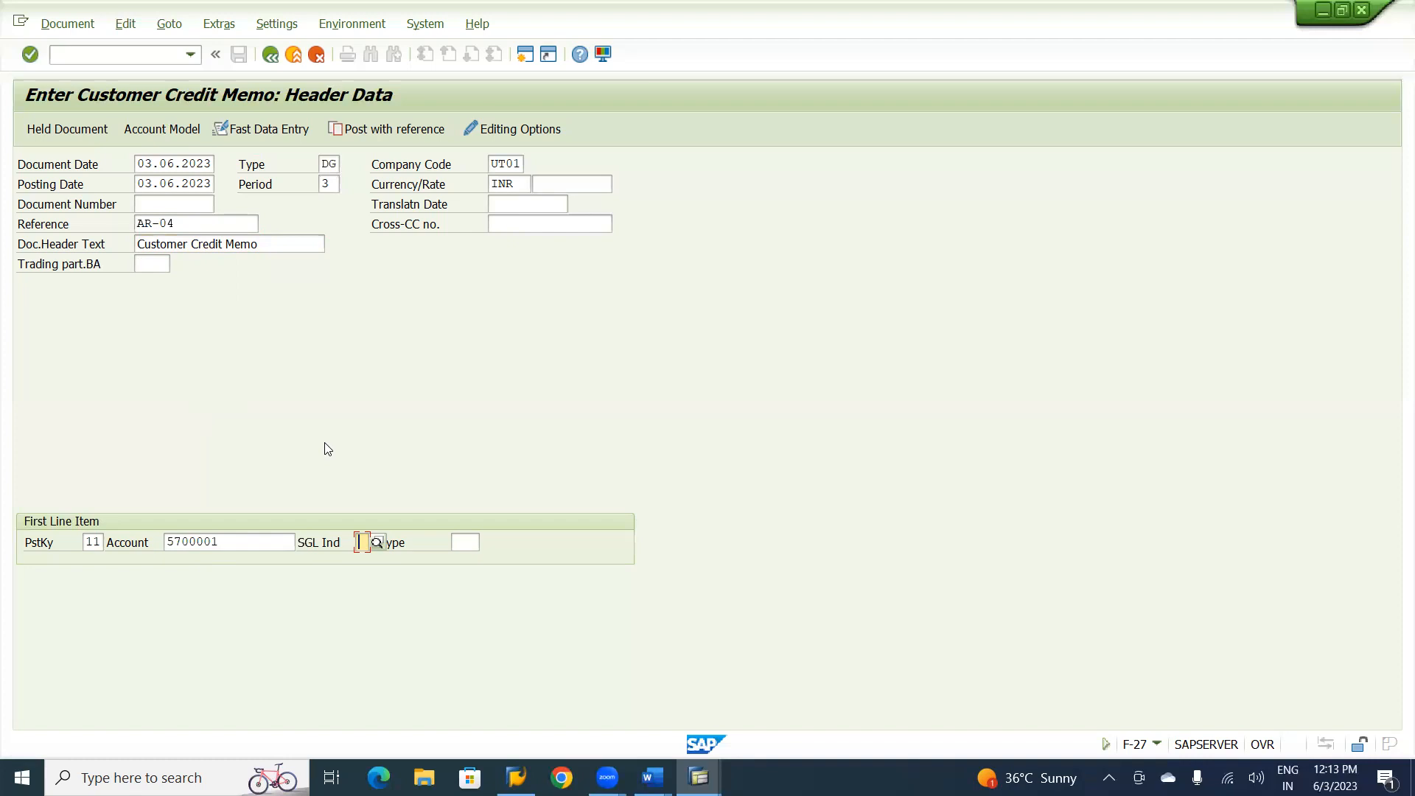
key("Return")
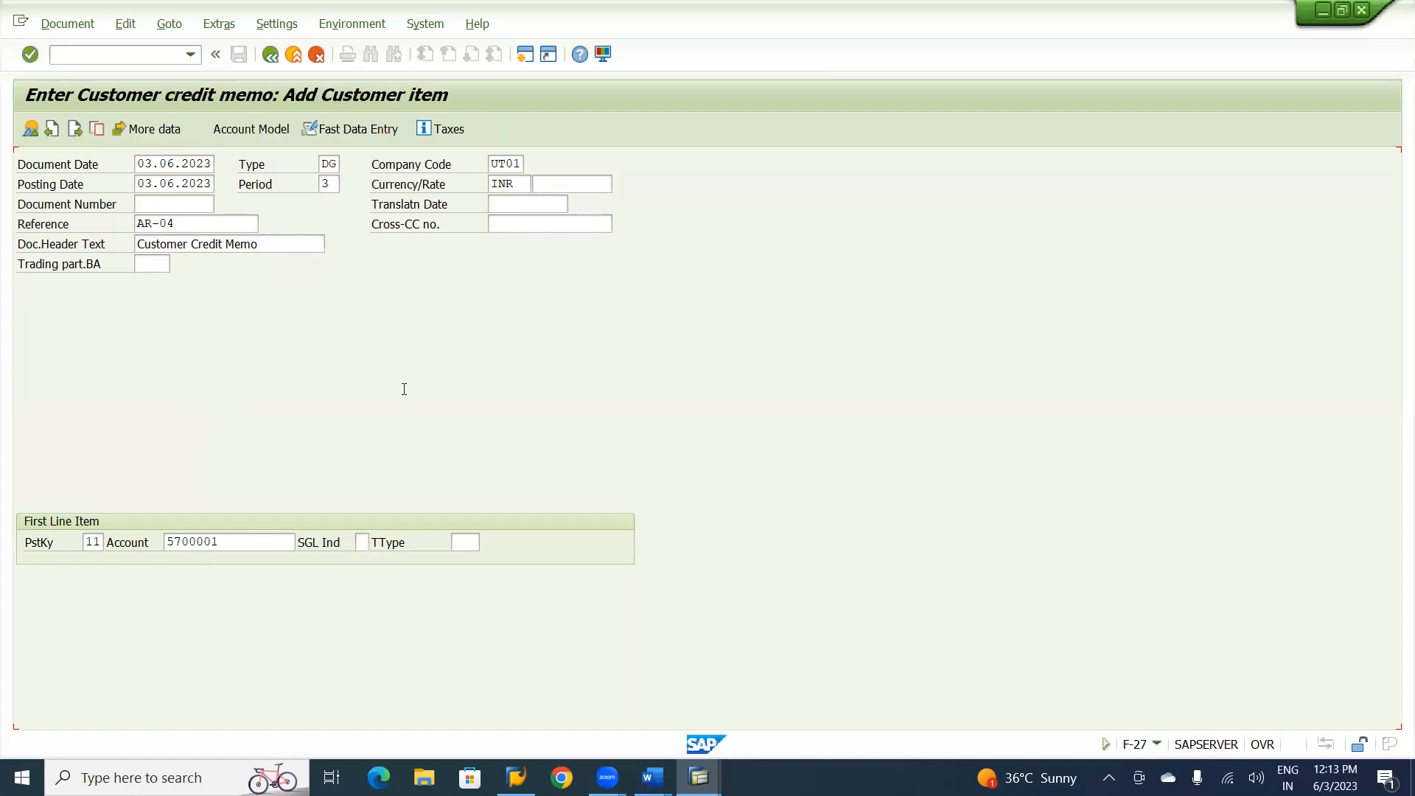
Set the credit memo customer item's amount to 4000 INR.
type("4")
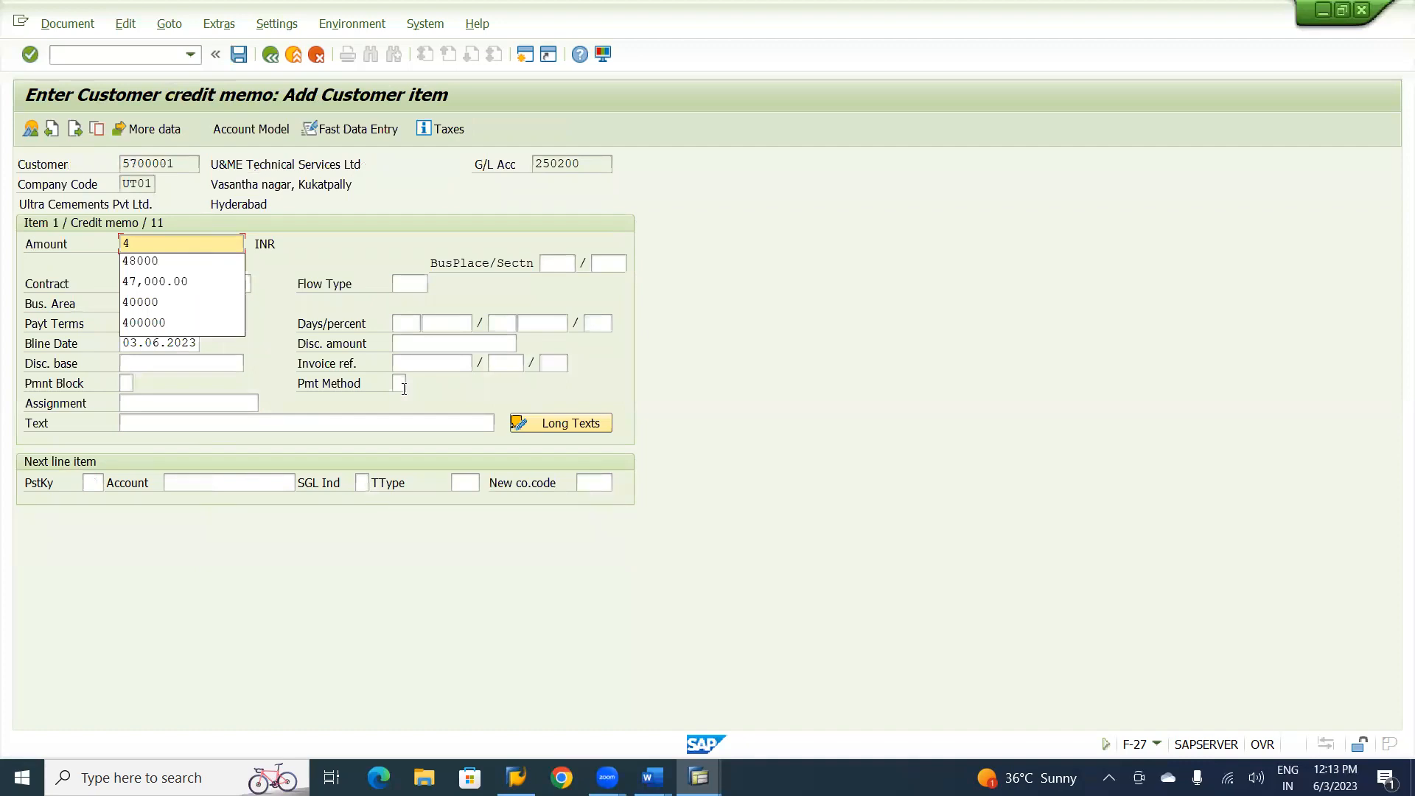
type("000")
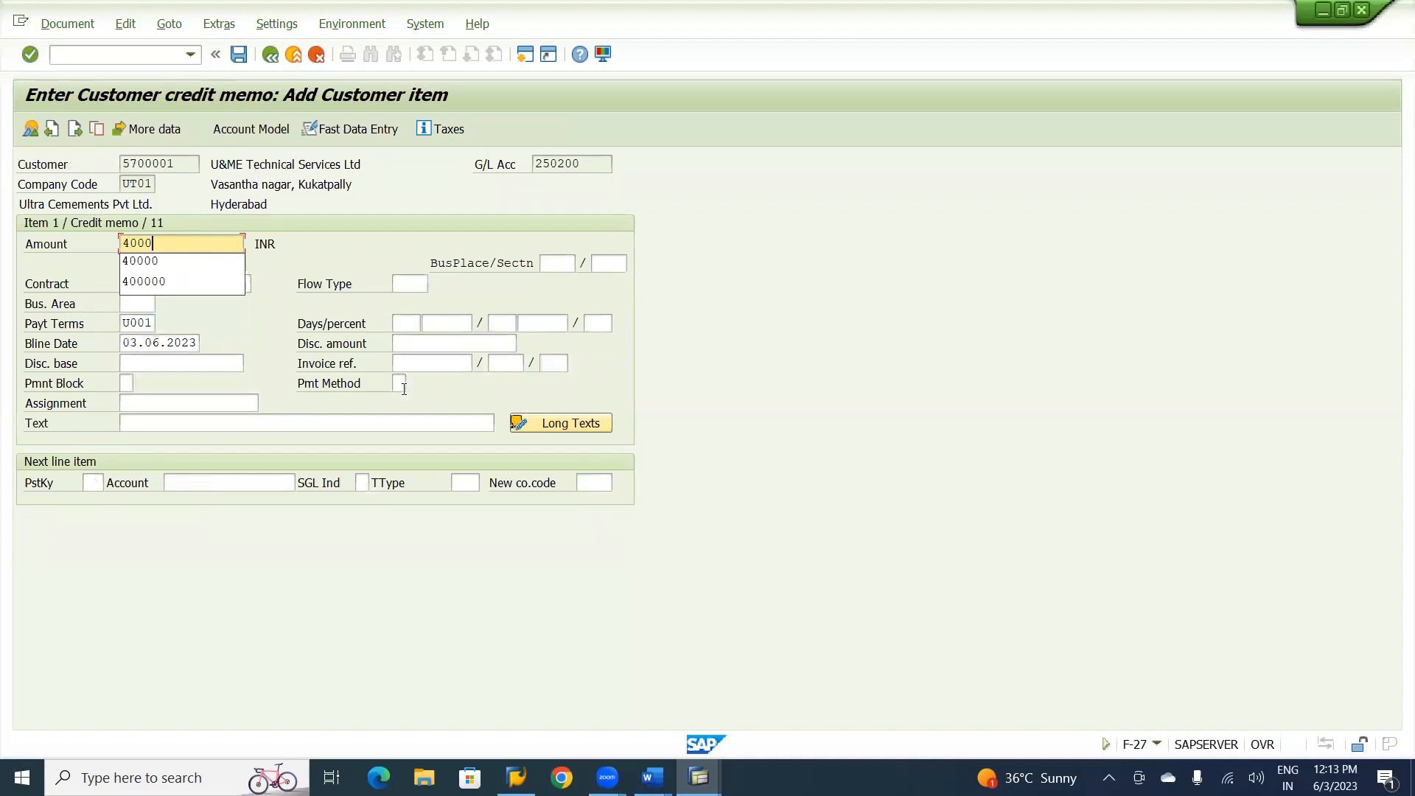
left_click(353, 255)
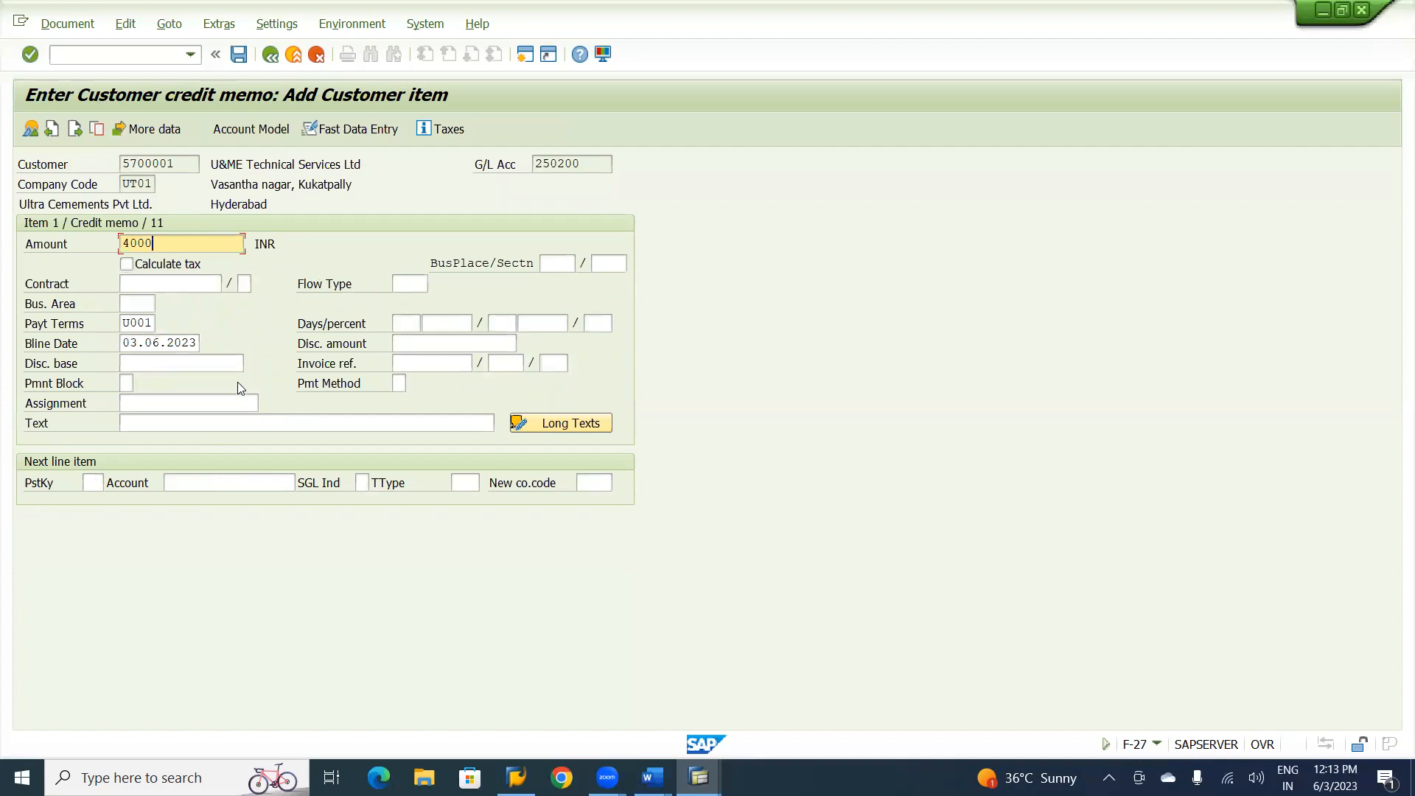
Enter "Customer Credit Memo" as the text of the customer item.
left_click(186, 419)
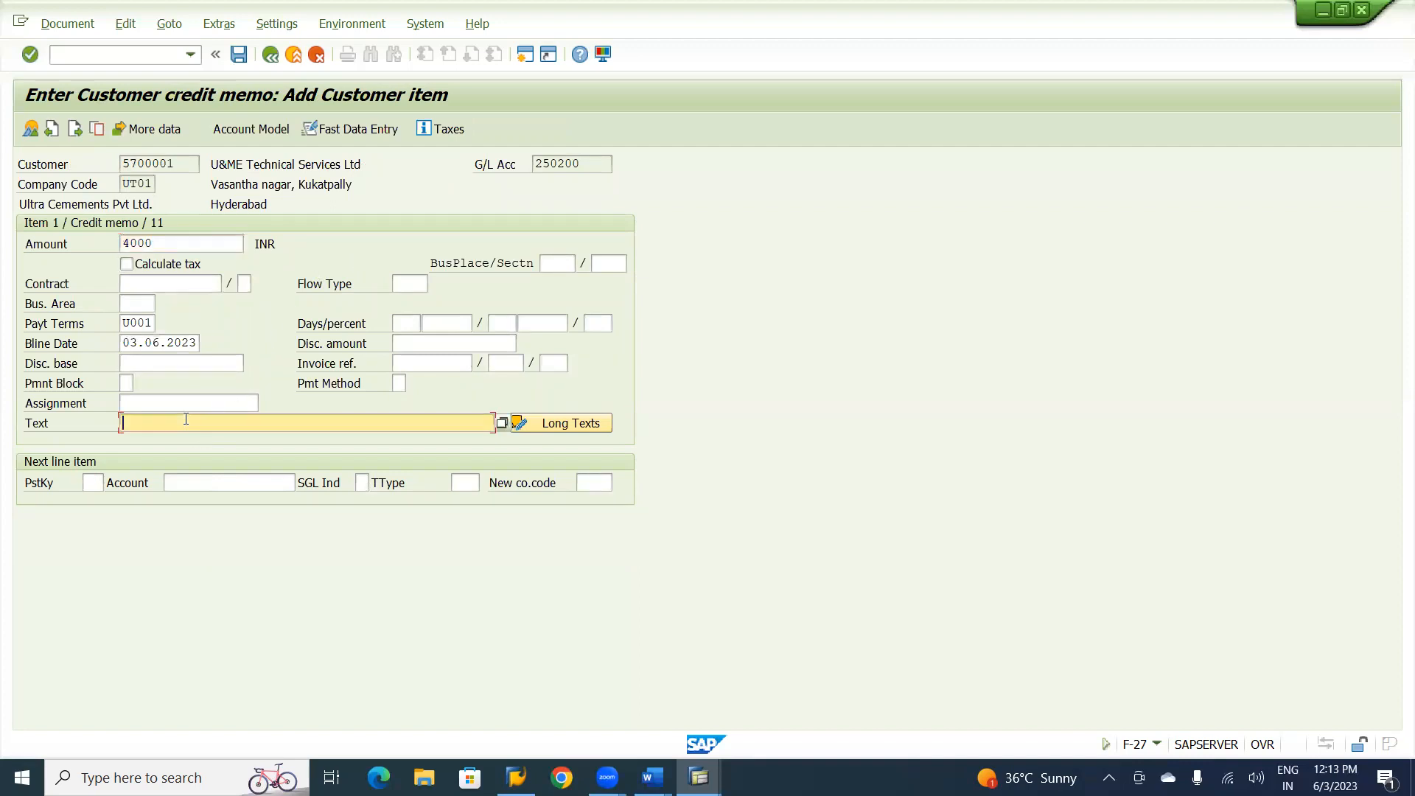
type("Cusotmer")
key("BackSpace")
key("BackSpace")
key("BackSpace")
key("BackSpace")
key("BackSpace")
key("BackSpace")
key("BackSpace")
type("stomer")
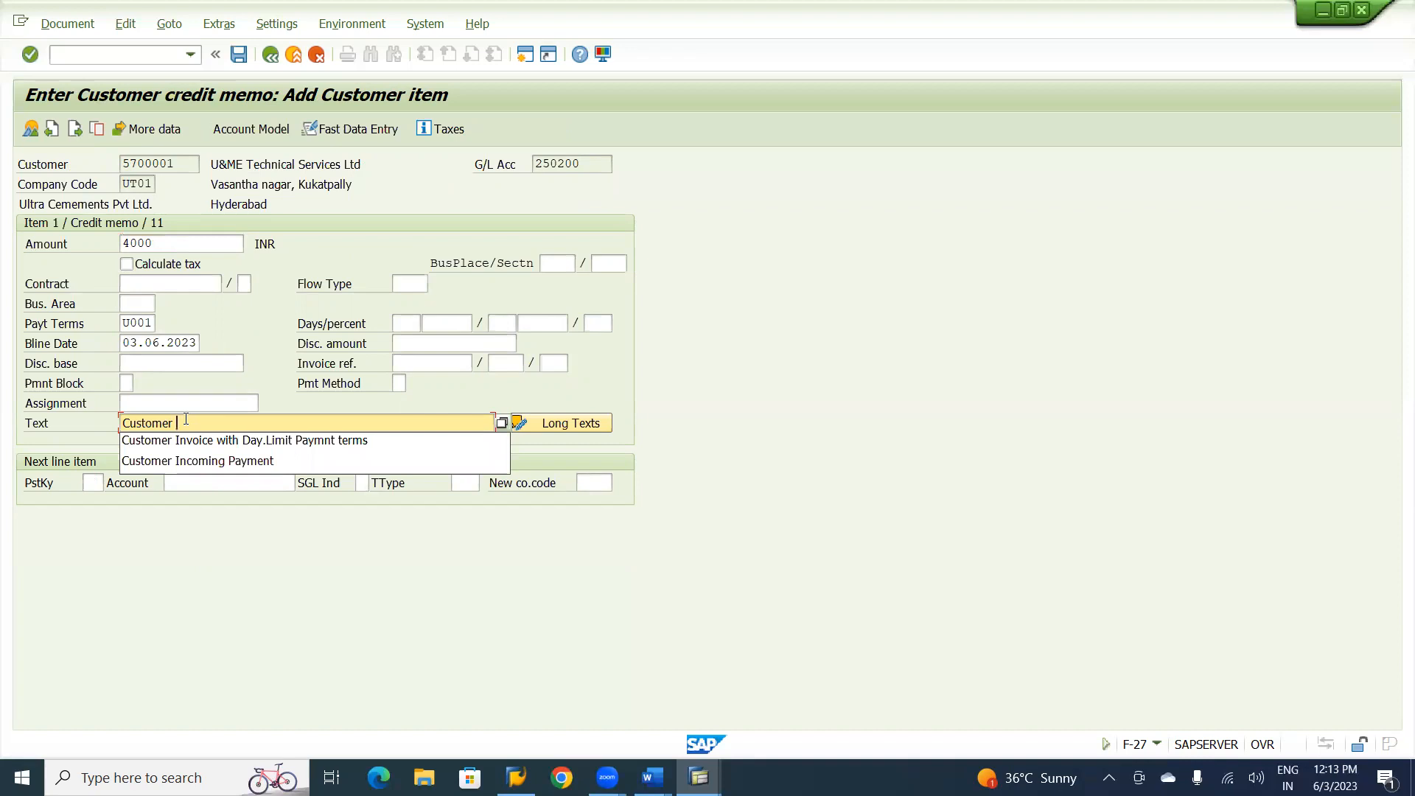
type("Credit Memo")
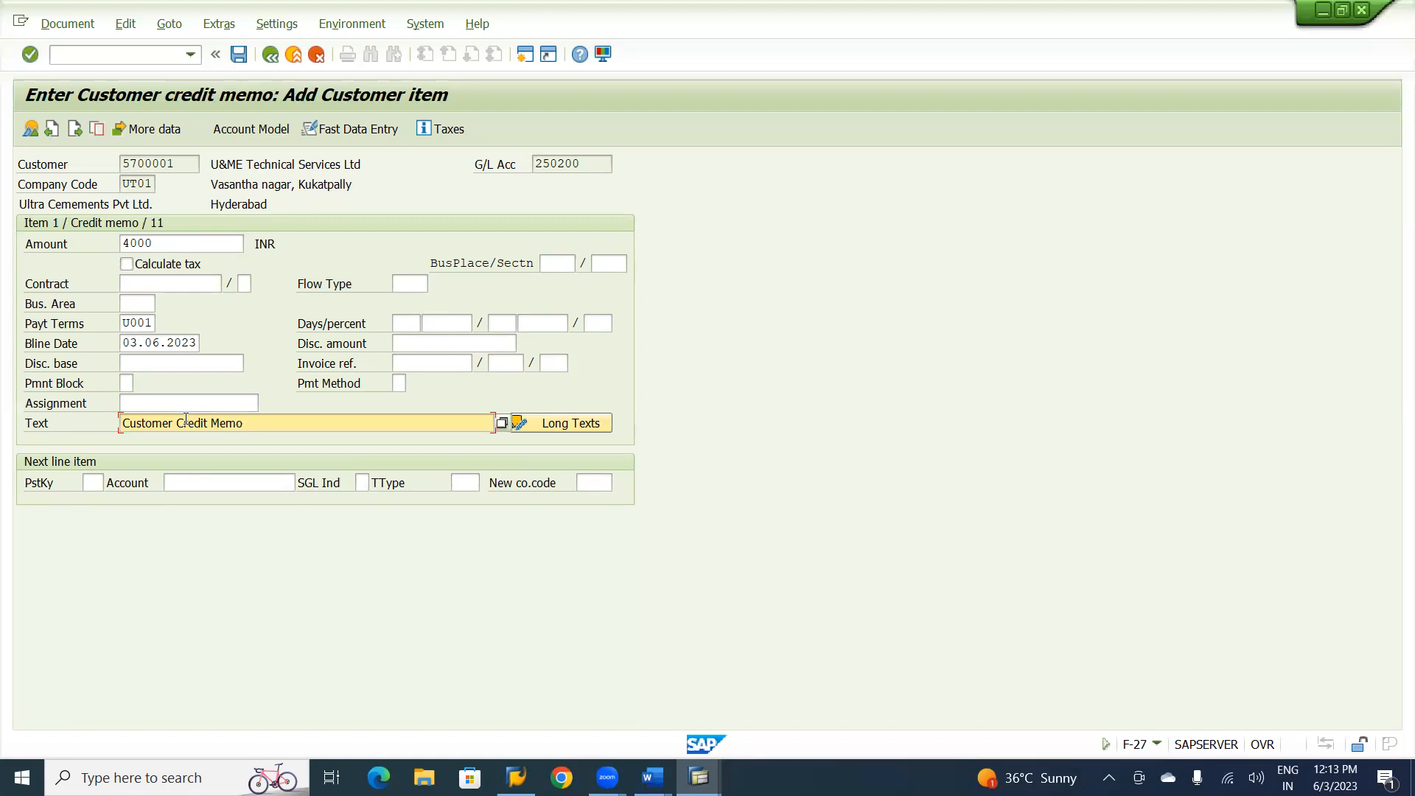
Add a next line item with posting key 40 and the Consultancy Charges G/L account, and continue to that item.
left_click(87, 480)
type("40")
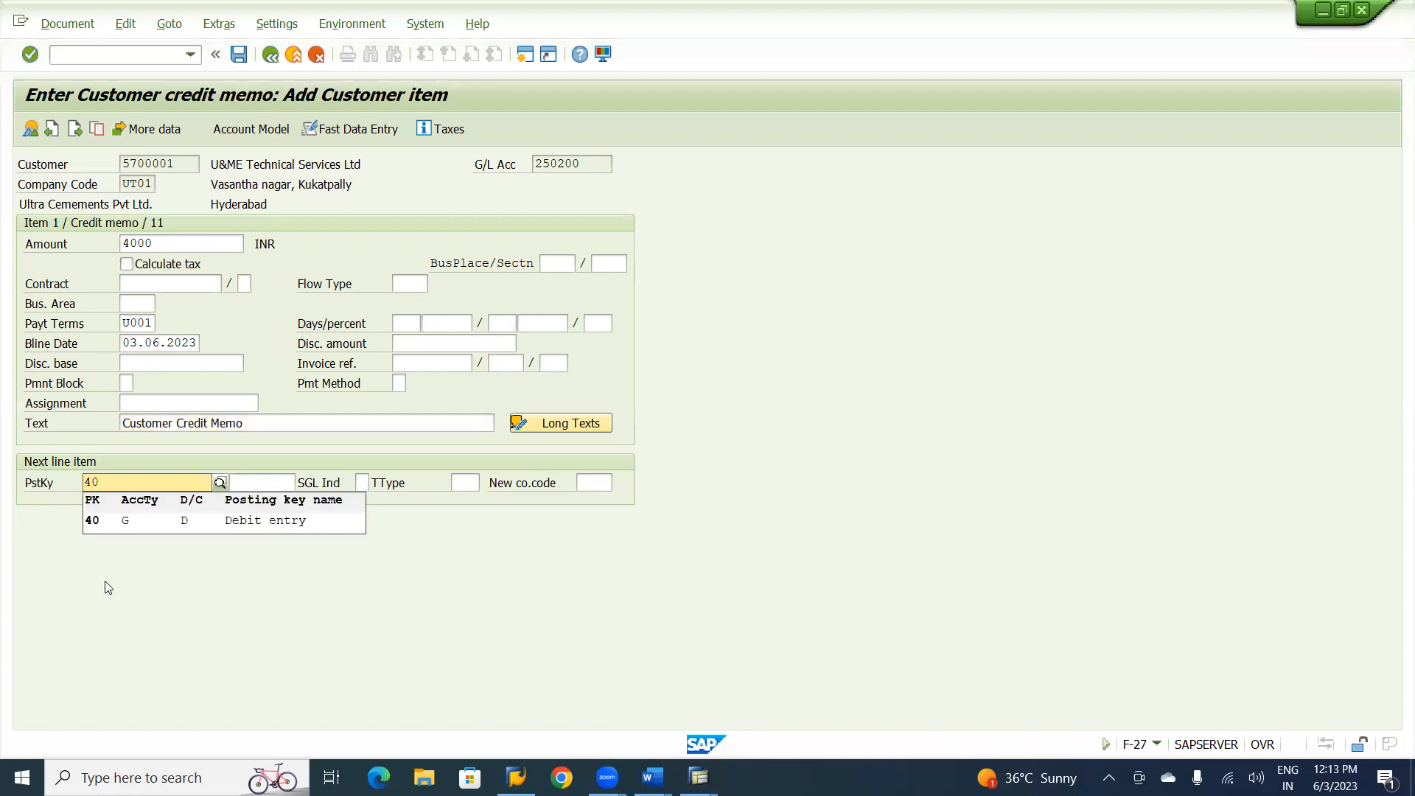
left_click(120, 524)
key("Tab")
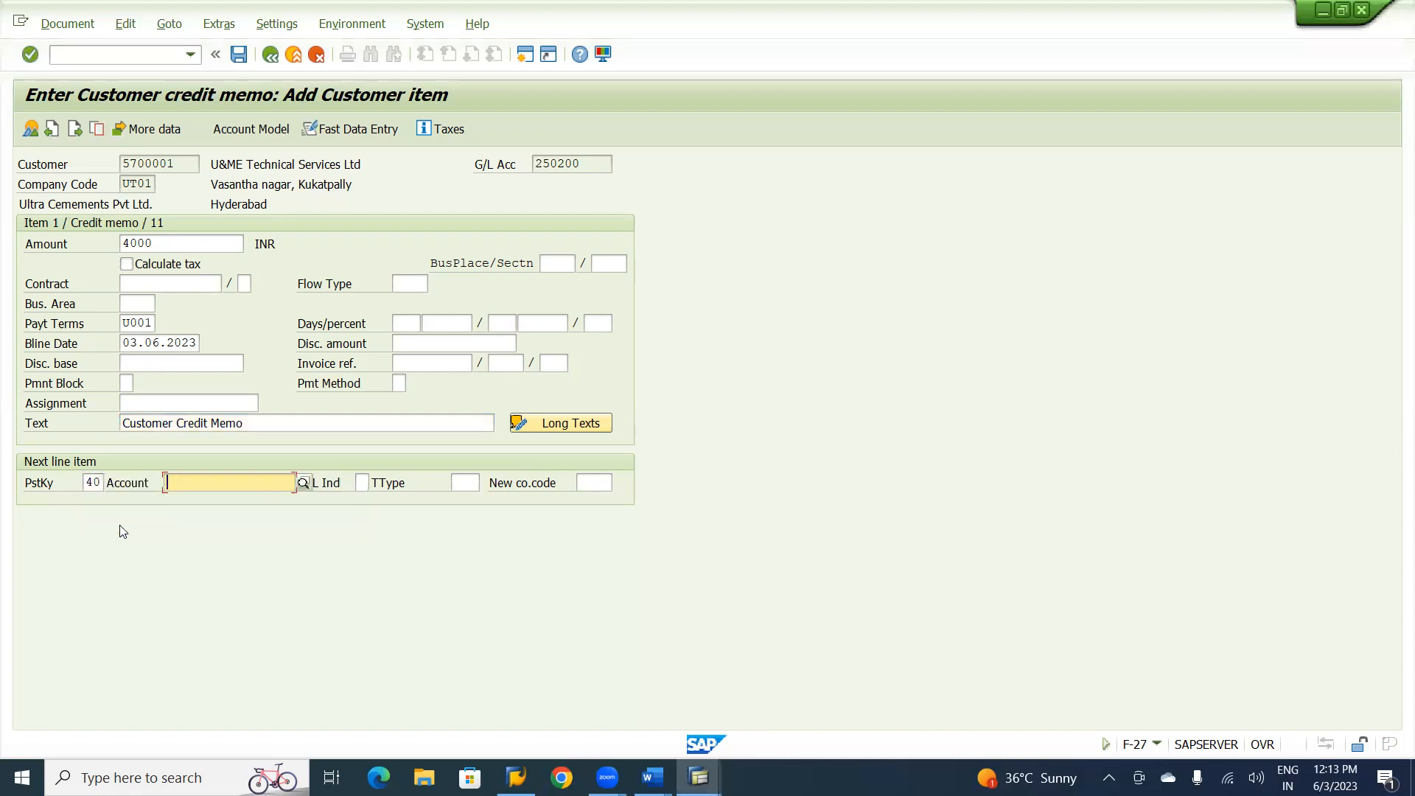
type("320100")
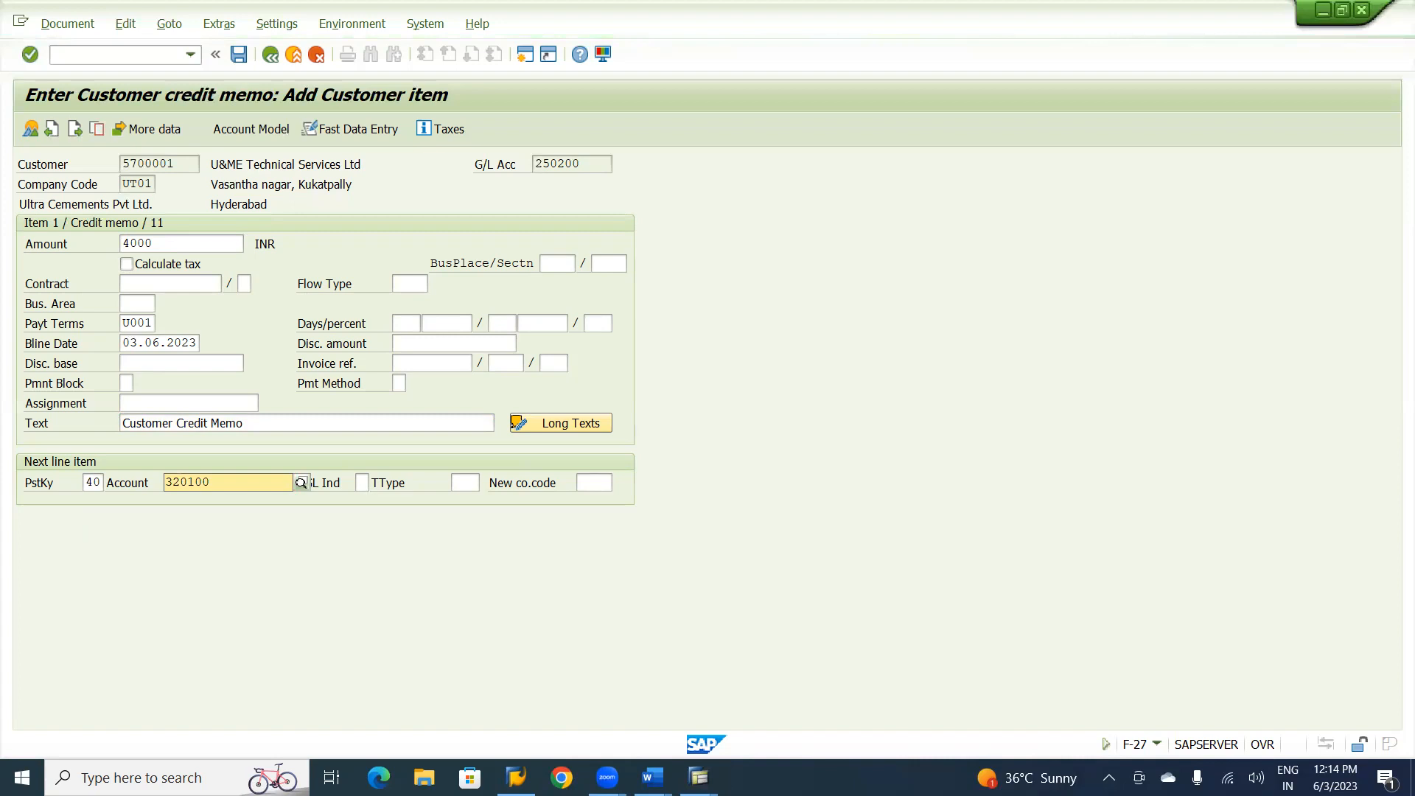
key("Return")
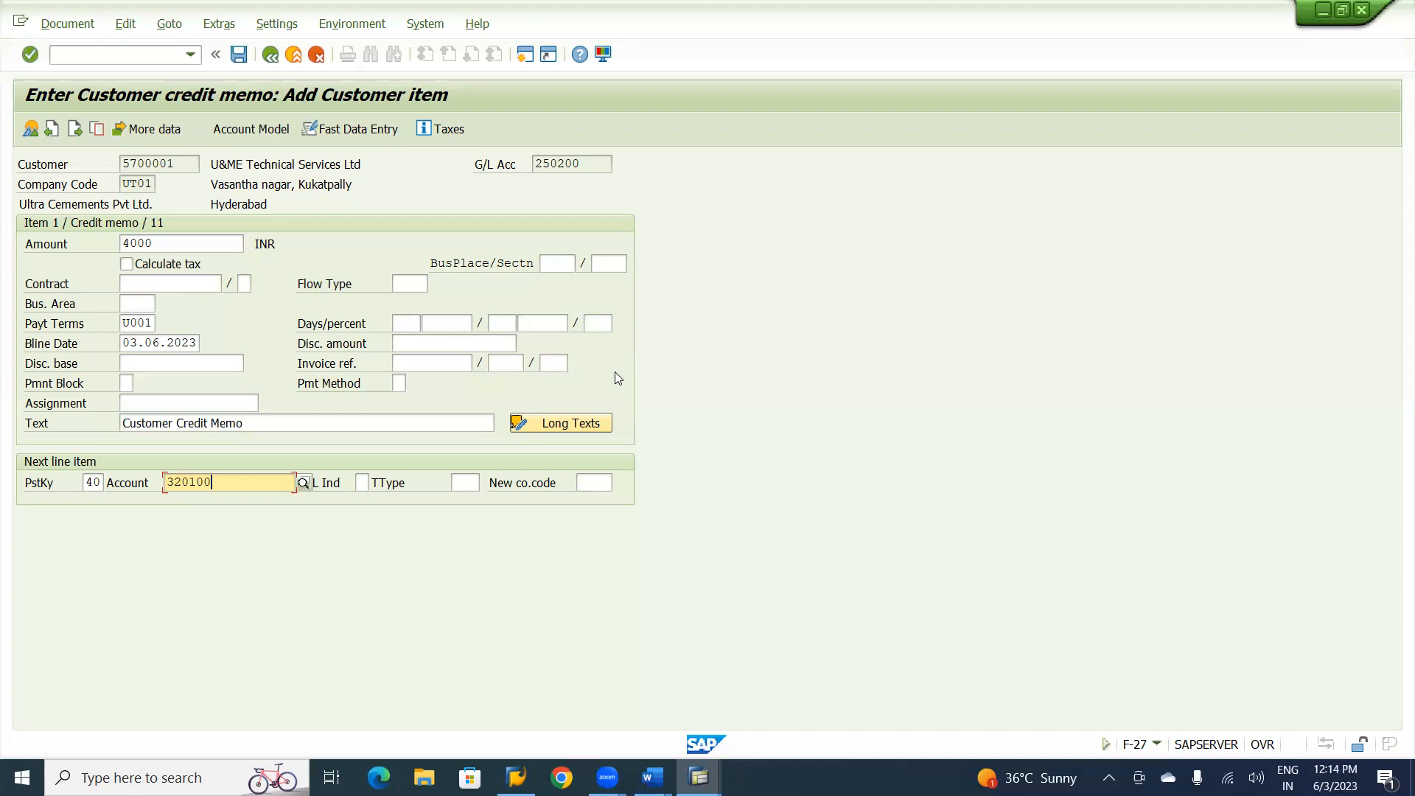
key("Return")
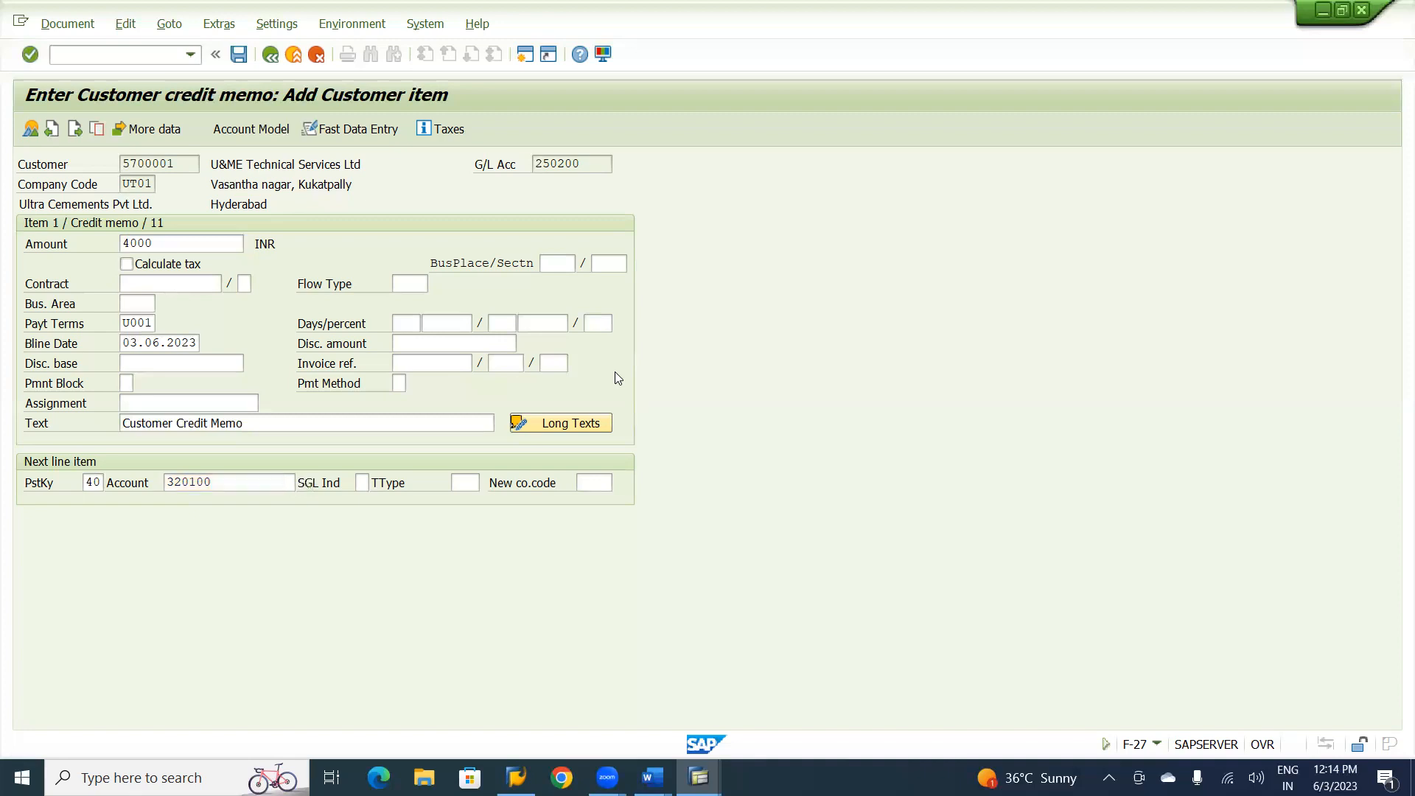
Set the G/L item's amount to * and its text to + to carry both over from the customer item.
type("*")
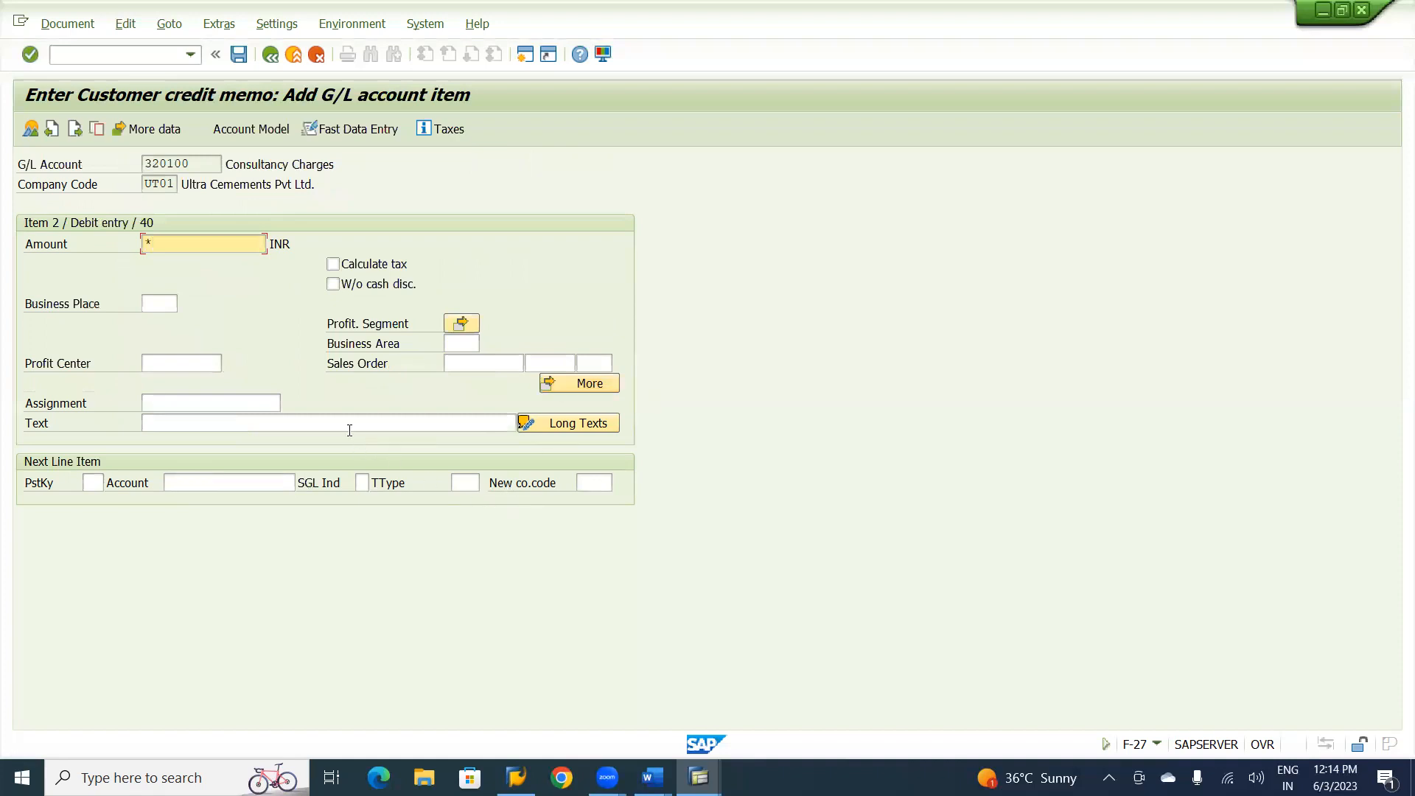
left_click(340, 423)
type("+")
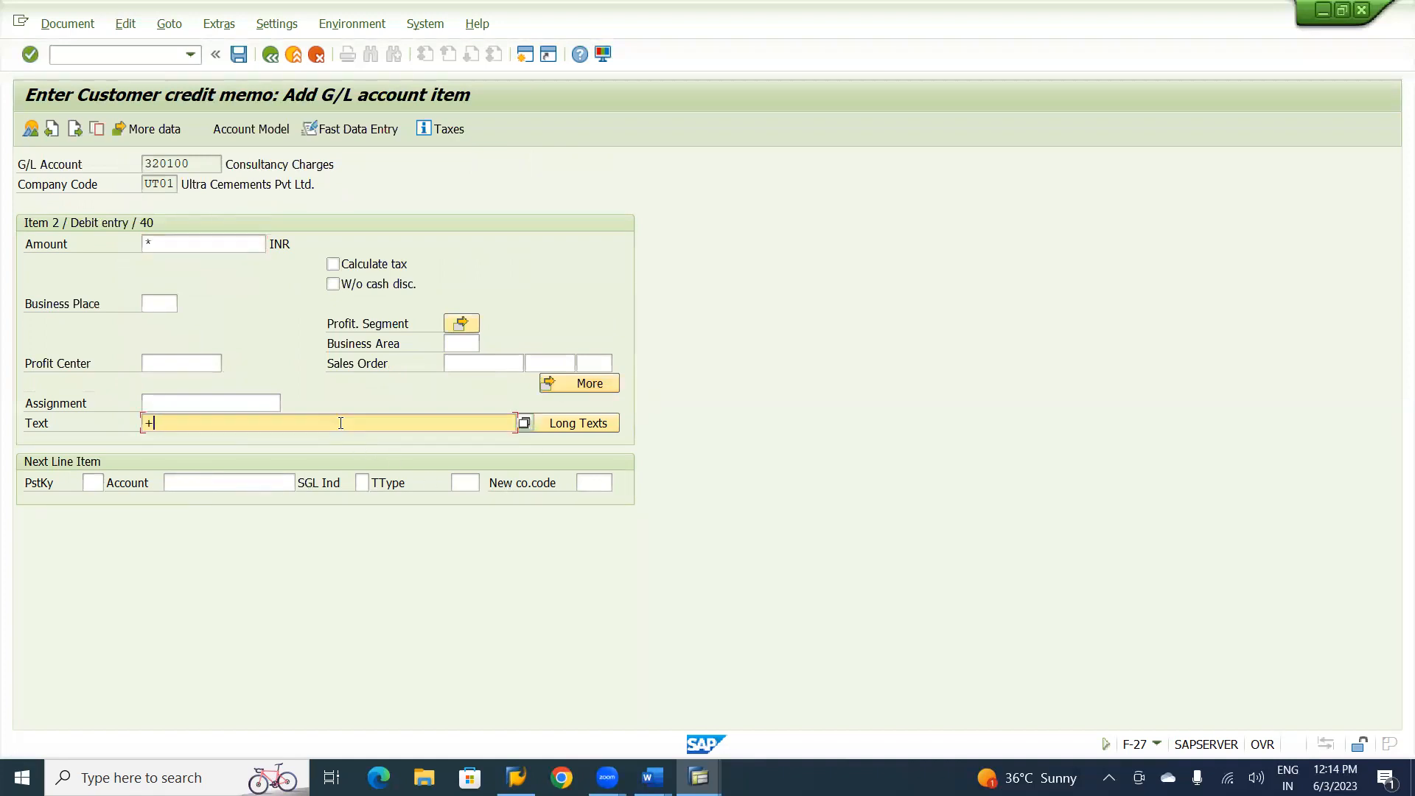
Assign business area UHYD and profit center U1000 to the G/L item and post the customer credit memo.
left_click(464, 347)
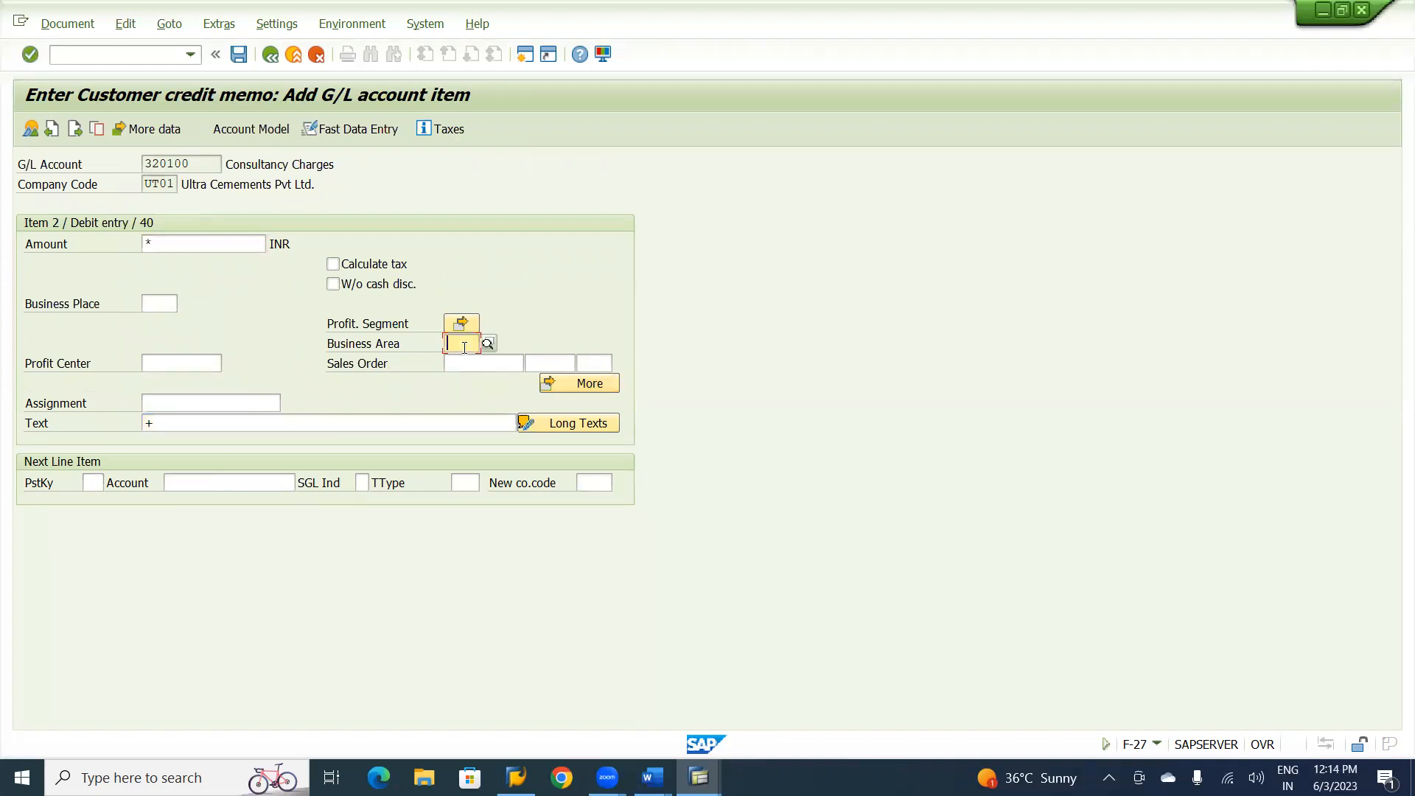
type("UHYD")
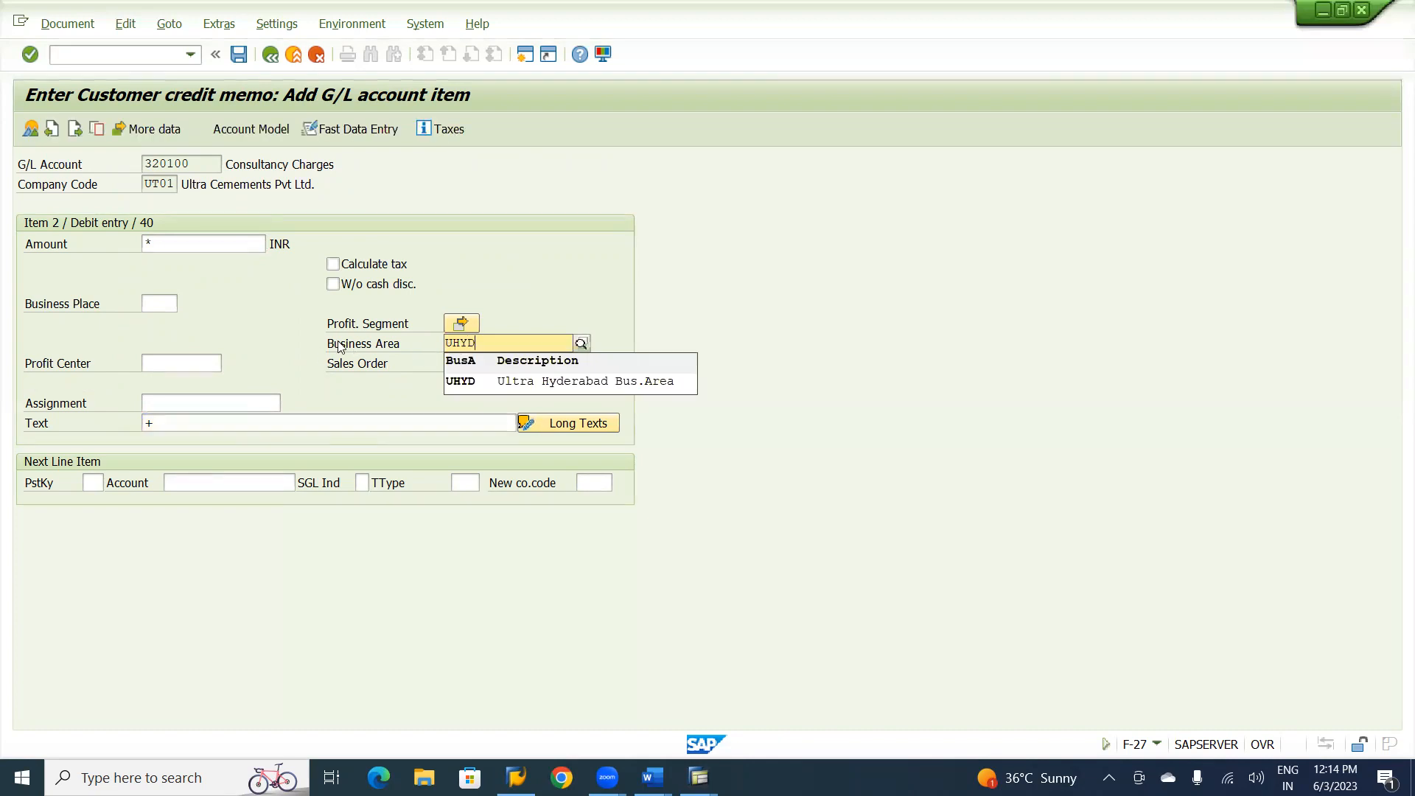
left_click(466, 383)
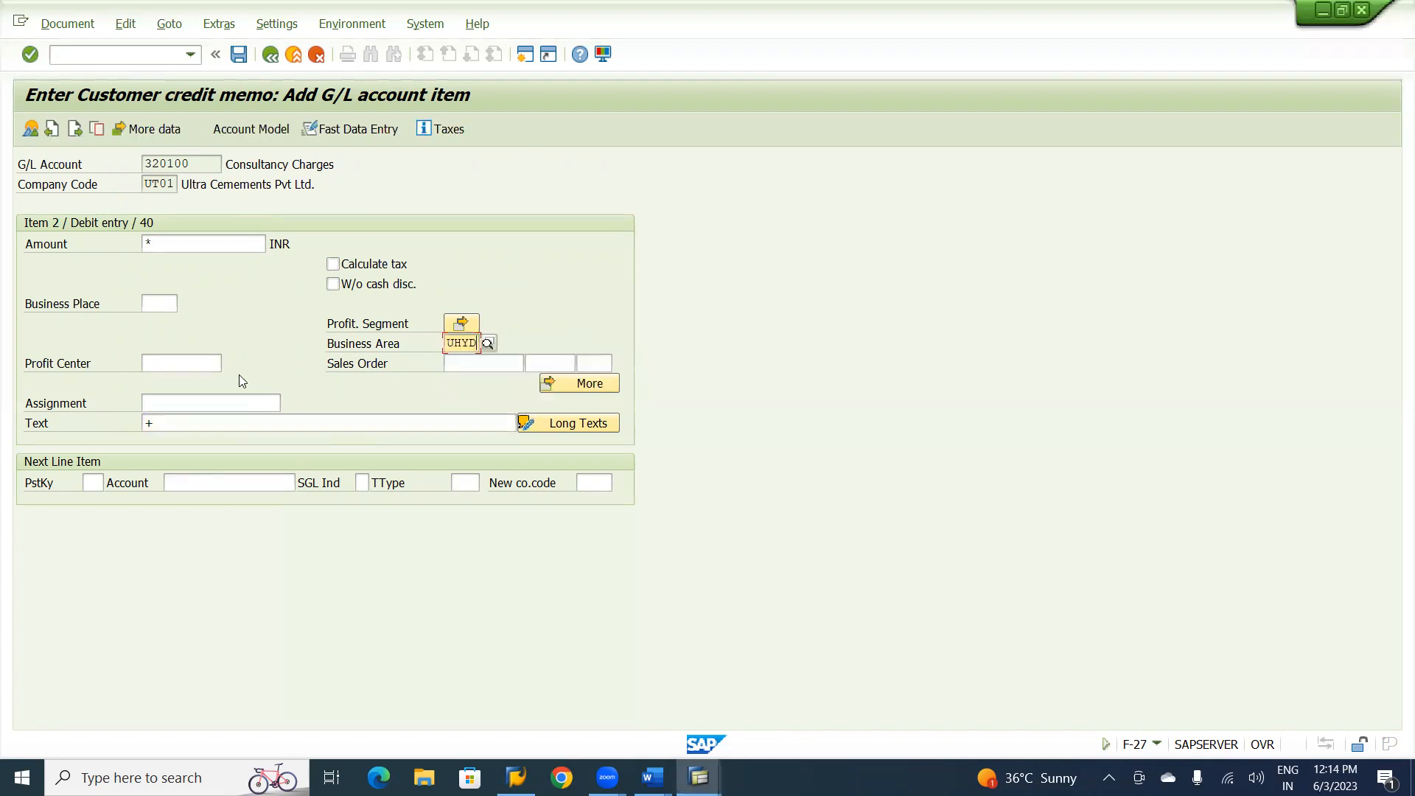
left_click(190, 362)
type("U1")
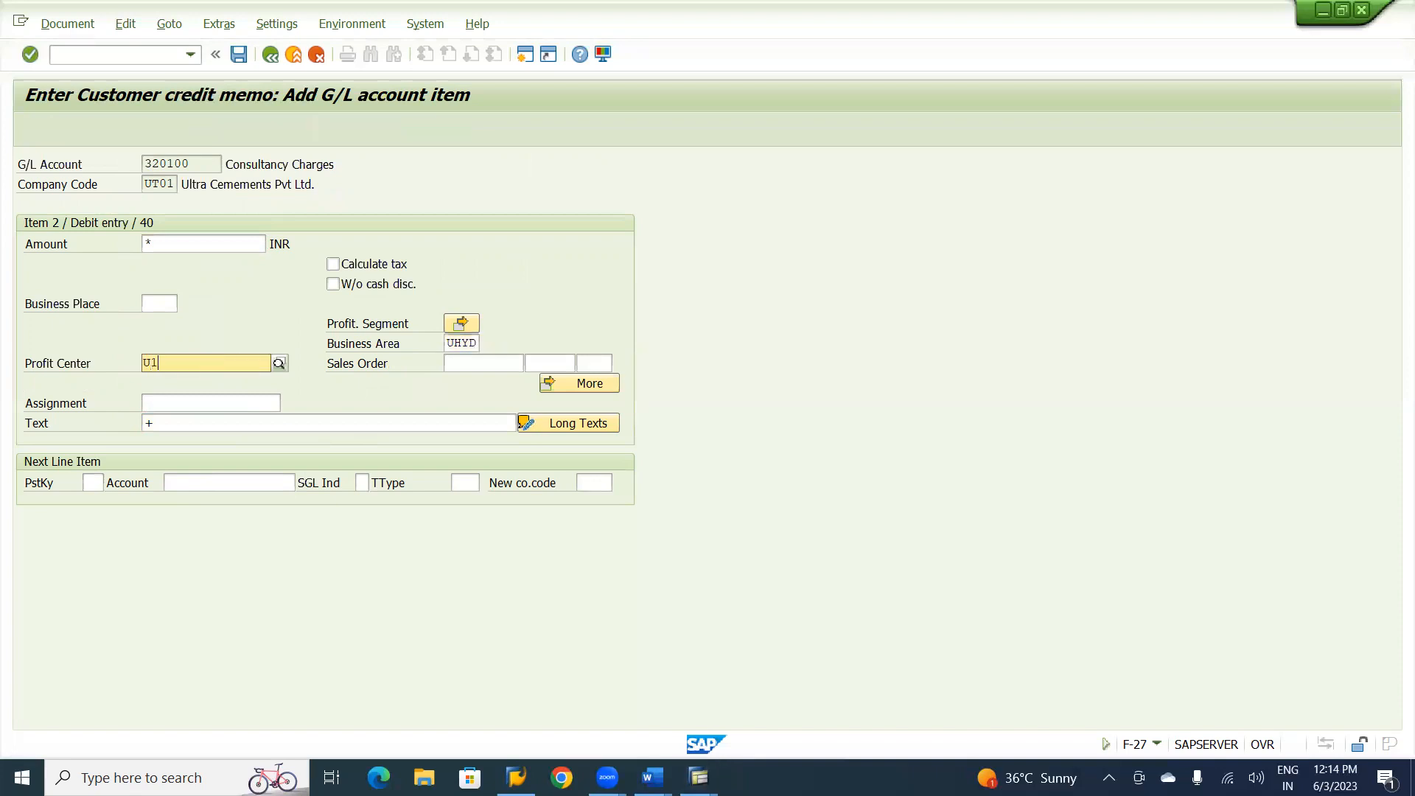
type("000")
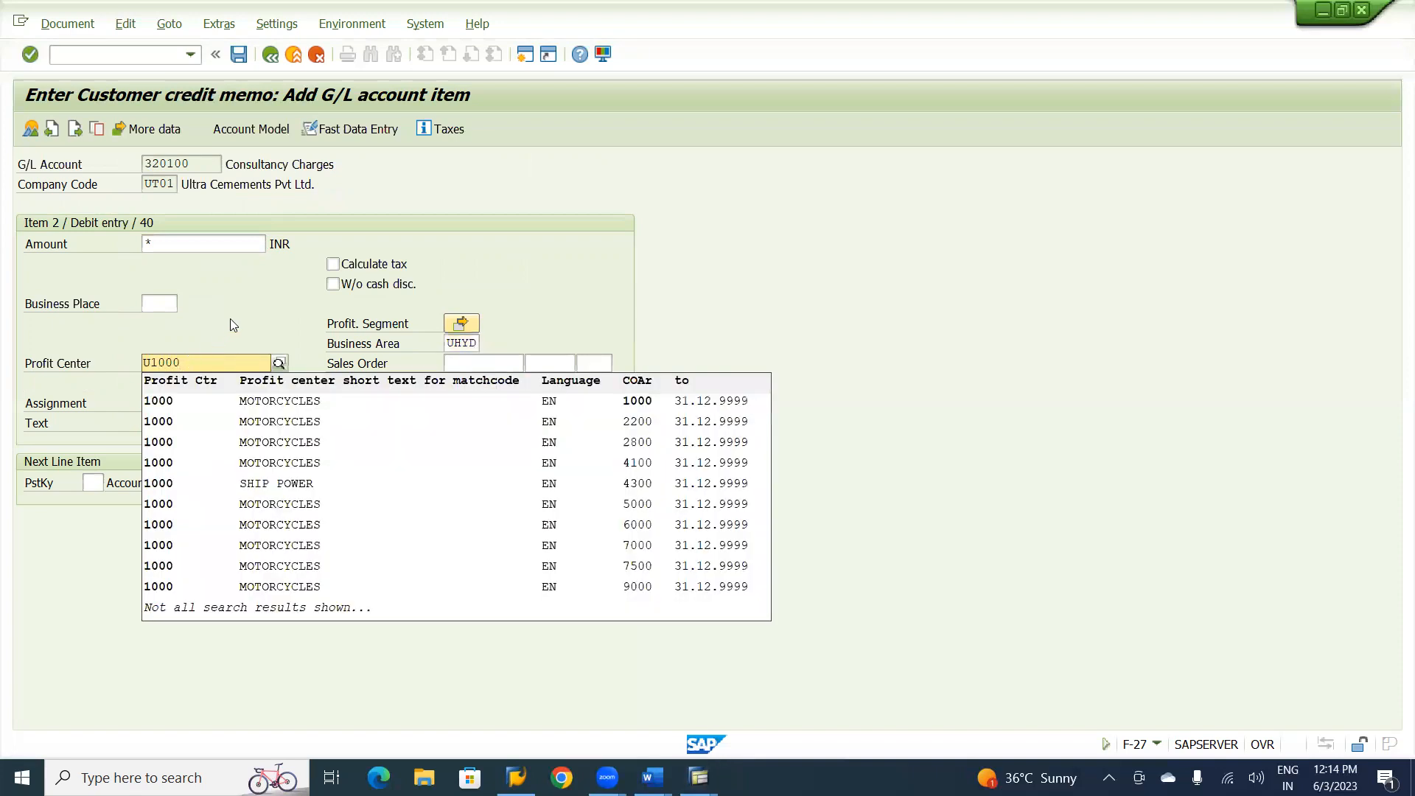
key("Return")
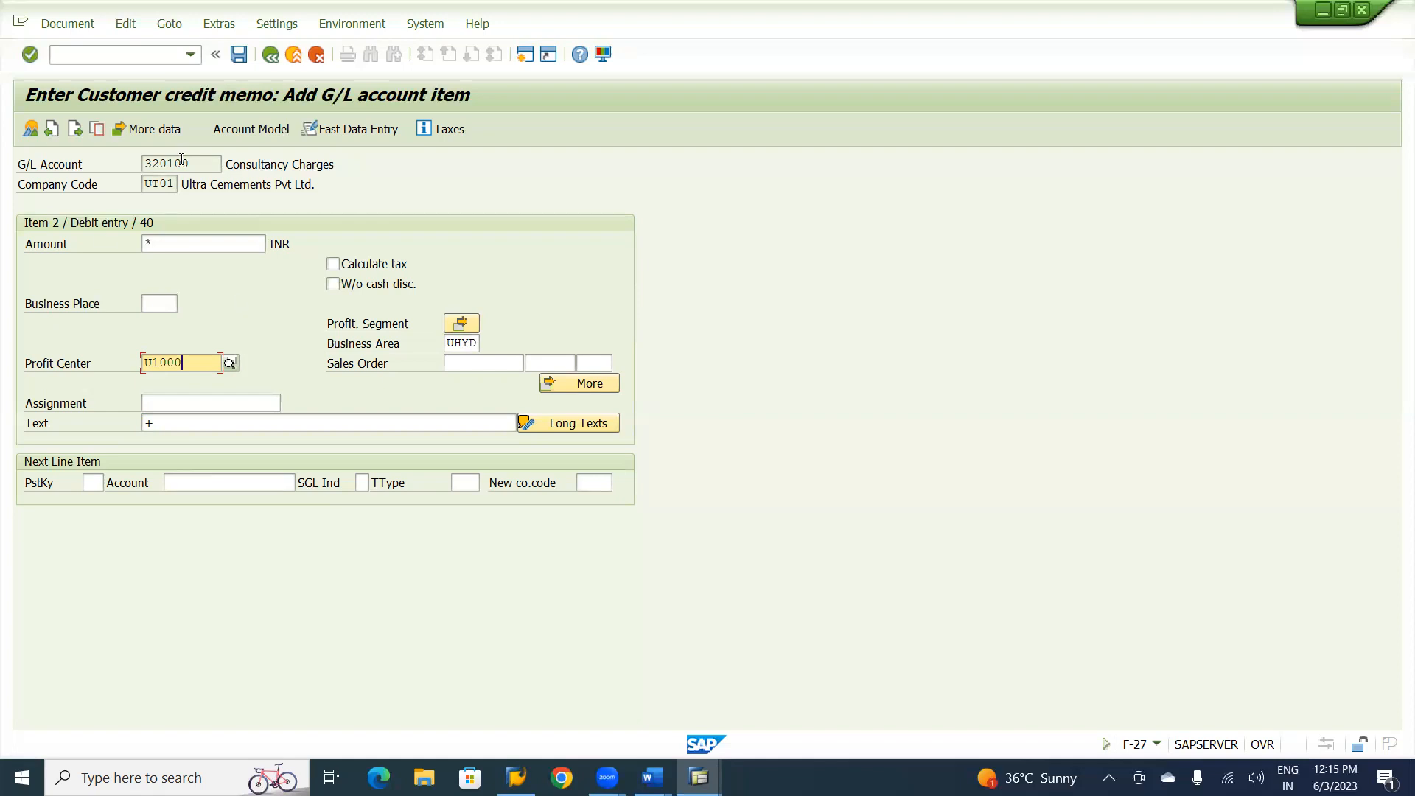
left_click(239, 55)
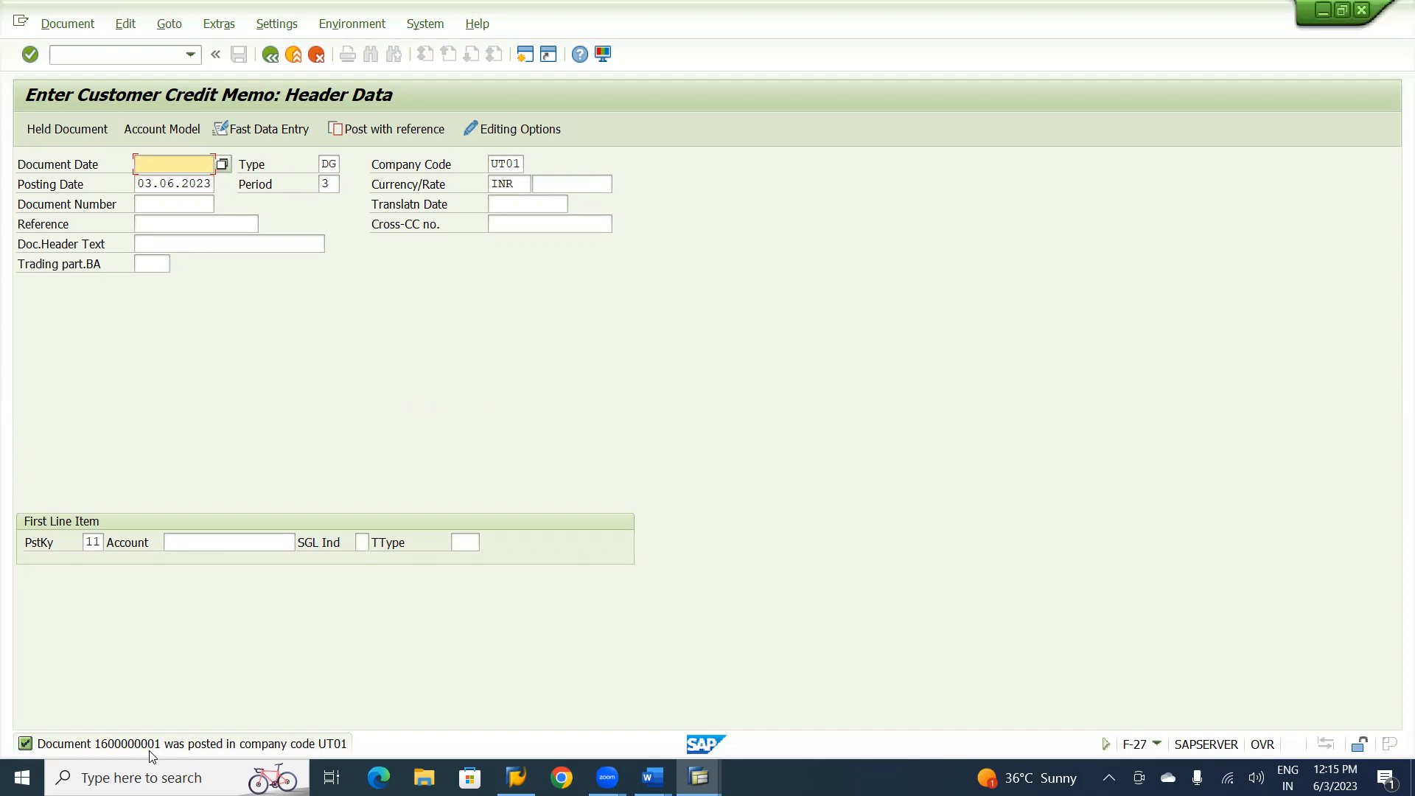
Switch to the SAP FI CO notes in Word and review the customer transaction, special G/L and vendor versus customer sections.
key("alt+Tab")
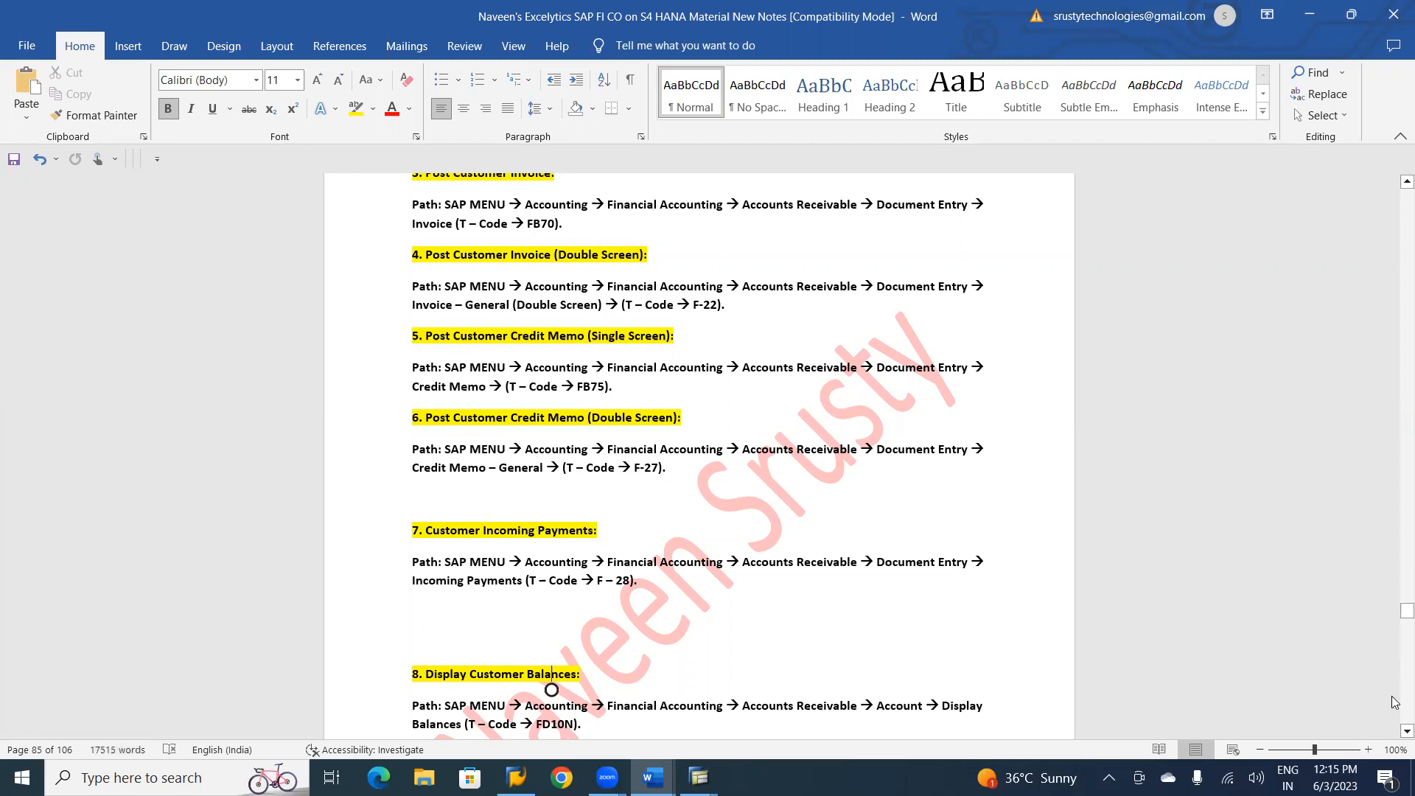
scroll(1395, 702, "down", 12)
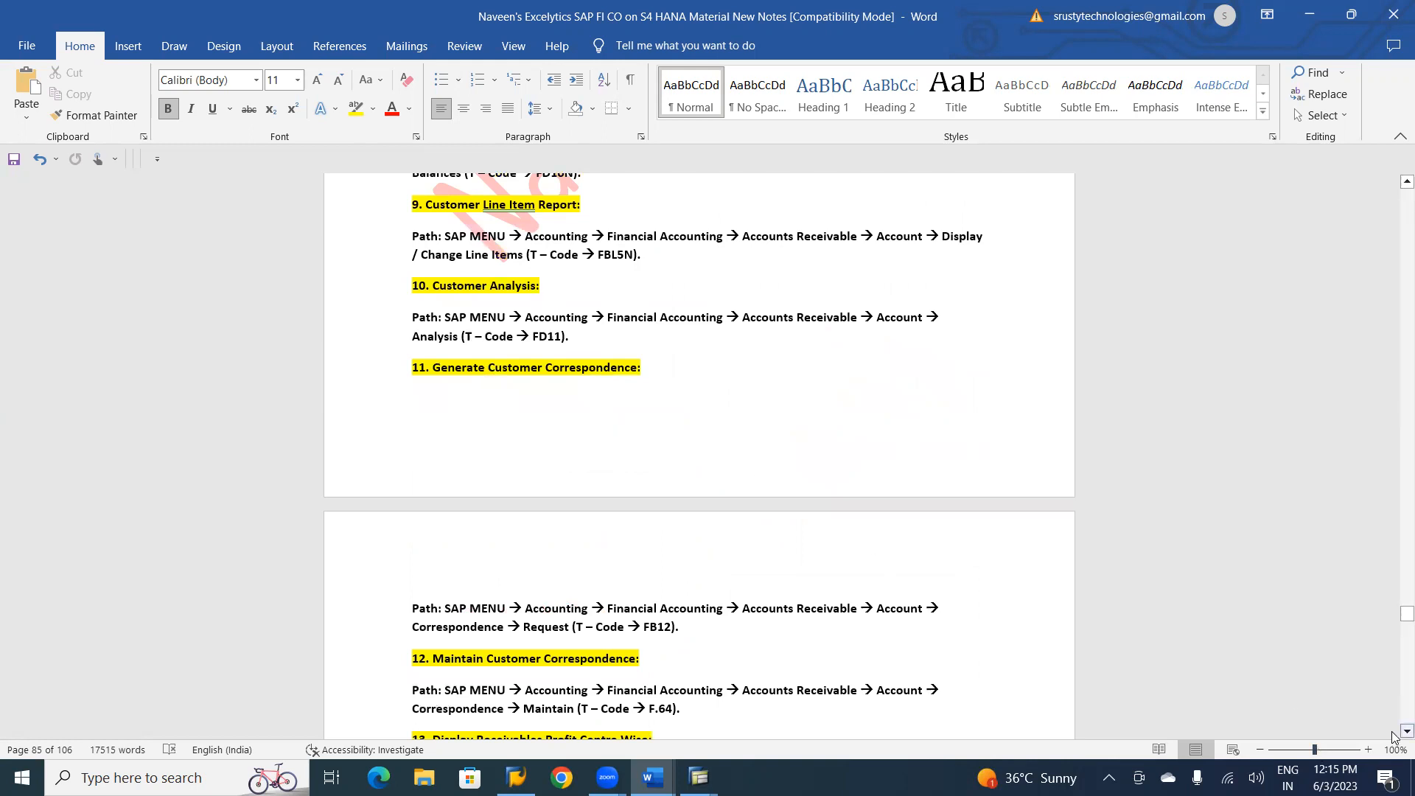
scroll(1393, 735, "down", 3)
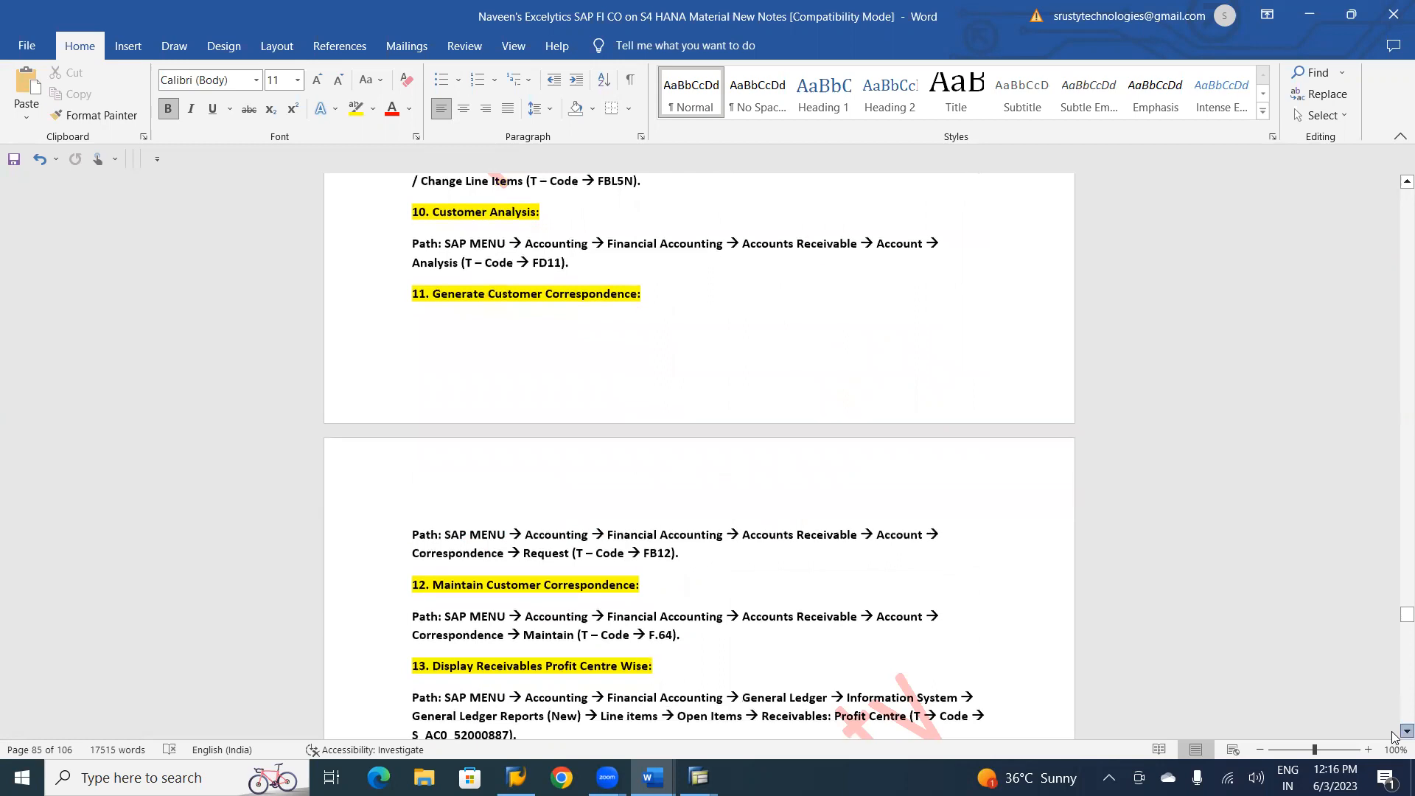
scroll(1393, 735, "down", 5)
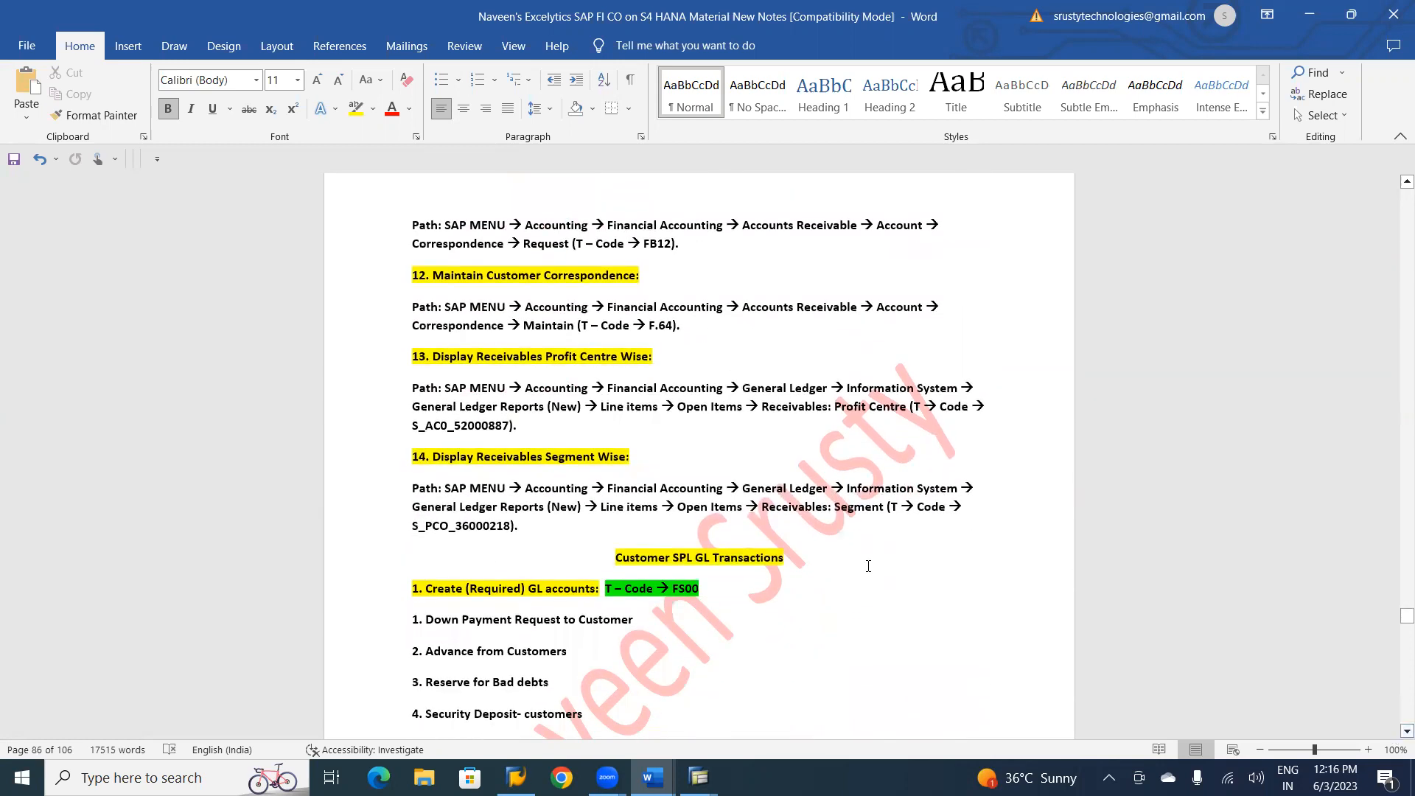
left_click(867, 566)
key("Down")
key("Down")
key("Down")
key("Down")
key("Down")
key("Down")
key("Down")
key("Down")
key("Down")
key("Down")
key("Down")
key("Down")
key("Down")
key("Down")
key("Down")
key("Down")
key("Down")
key("Down")
key("Down")
key("Down")
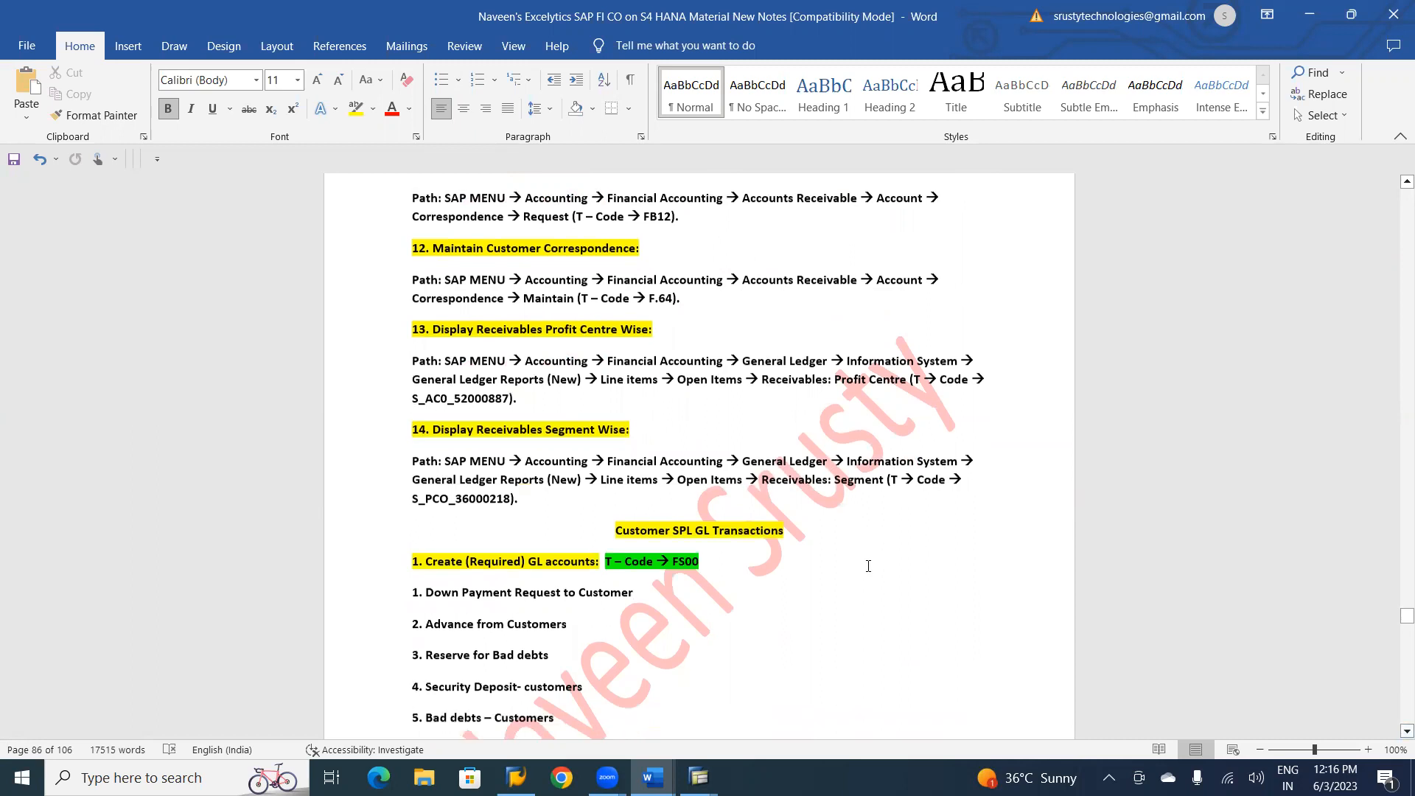
key("Down")
key("Down")
key("Down")
key("Down")
key("Down")
key("Down")
key("Down")
key("Down")
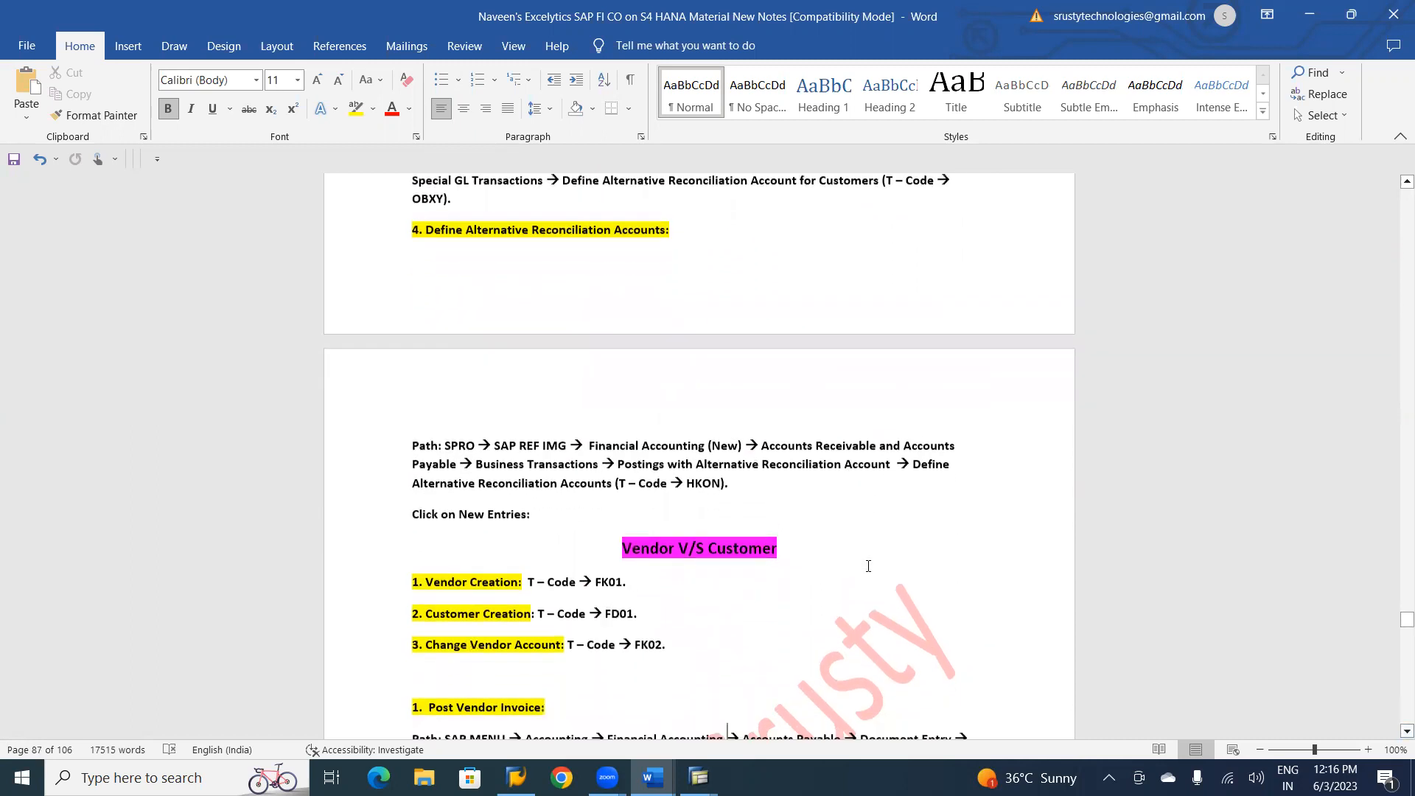
key("Down")
key("Down")
key("Down")
key("Down")
key("Down")
key("Down")
key("Down")
key("Down")
key("Down")
key("Down")
key("Down")
key("Down")
key("Down")
key("Down")
key("Down")
key("Down")
key("Down")
key("Down")
key("Down")
key("Down")
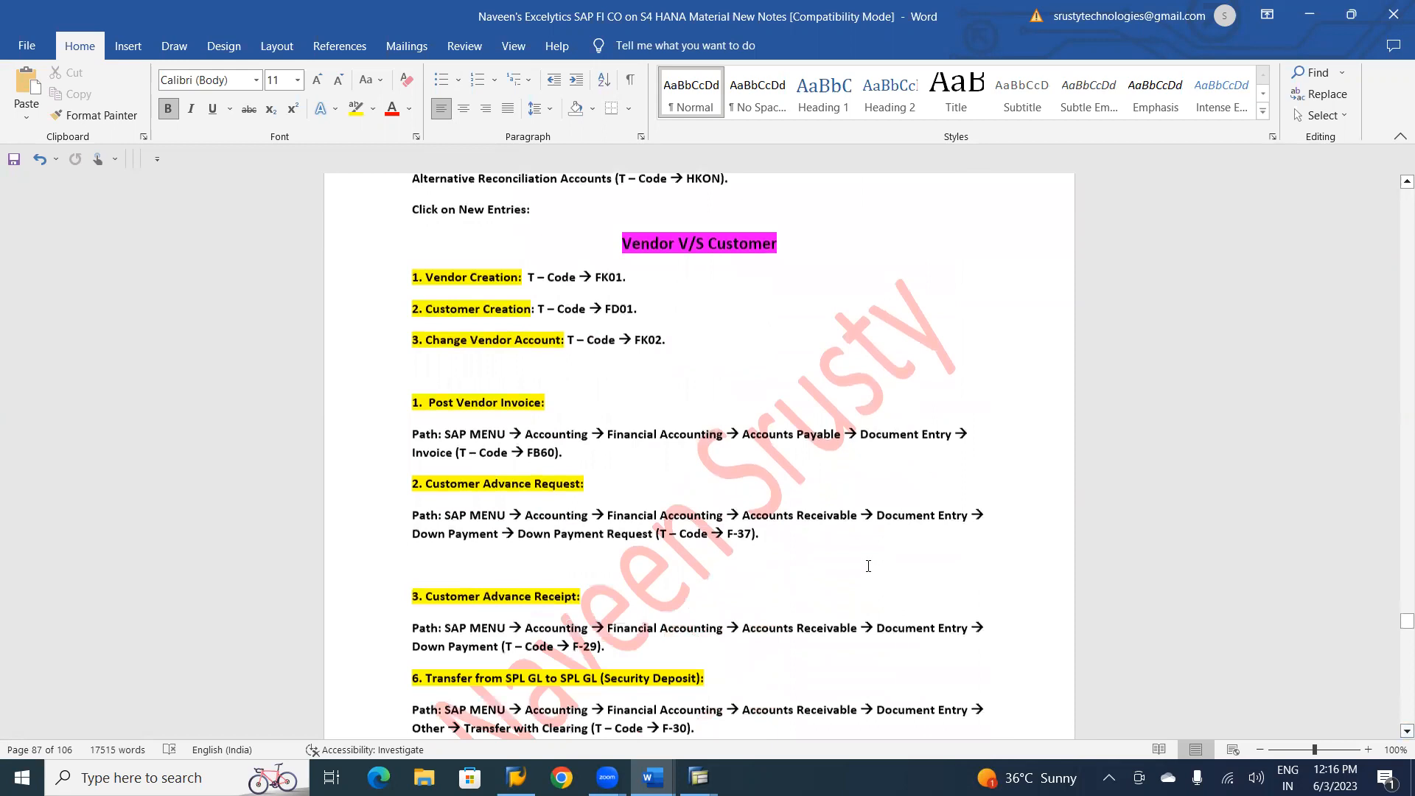
key("Down")
key("Down")
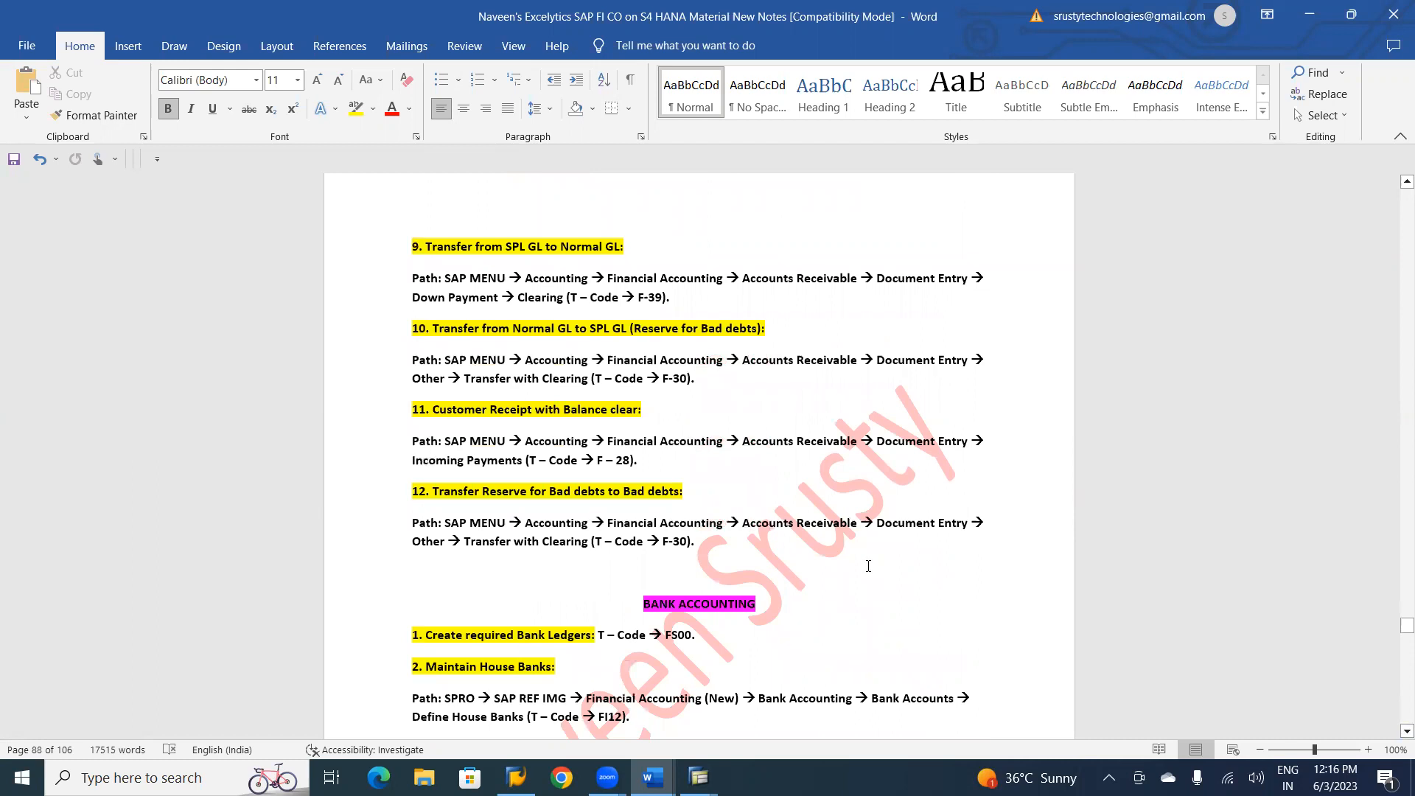
Review the notes from Bank Accounting through check lots and the manual check payment process to Automatic Payment Process (APP).
left_click(786, 602)
key("Down")
key("Down")
key("Down")
key("Down")
key("Down")
key("Down")
key("Down")
key("Down")
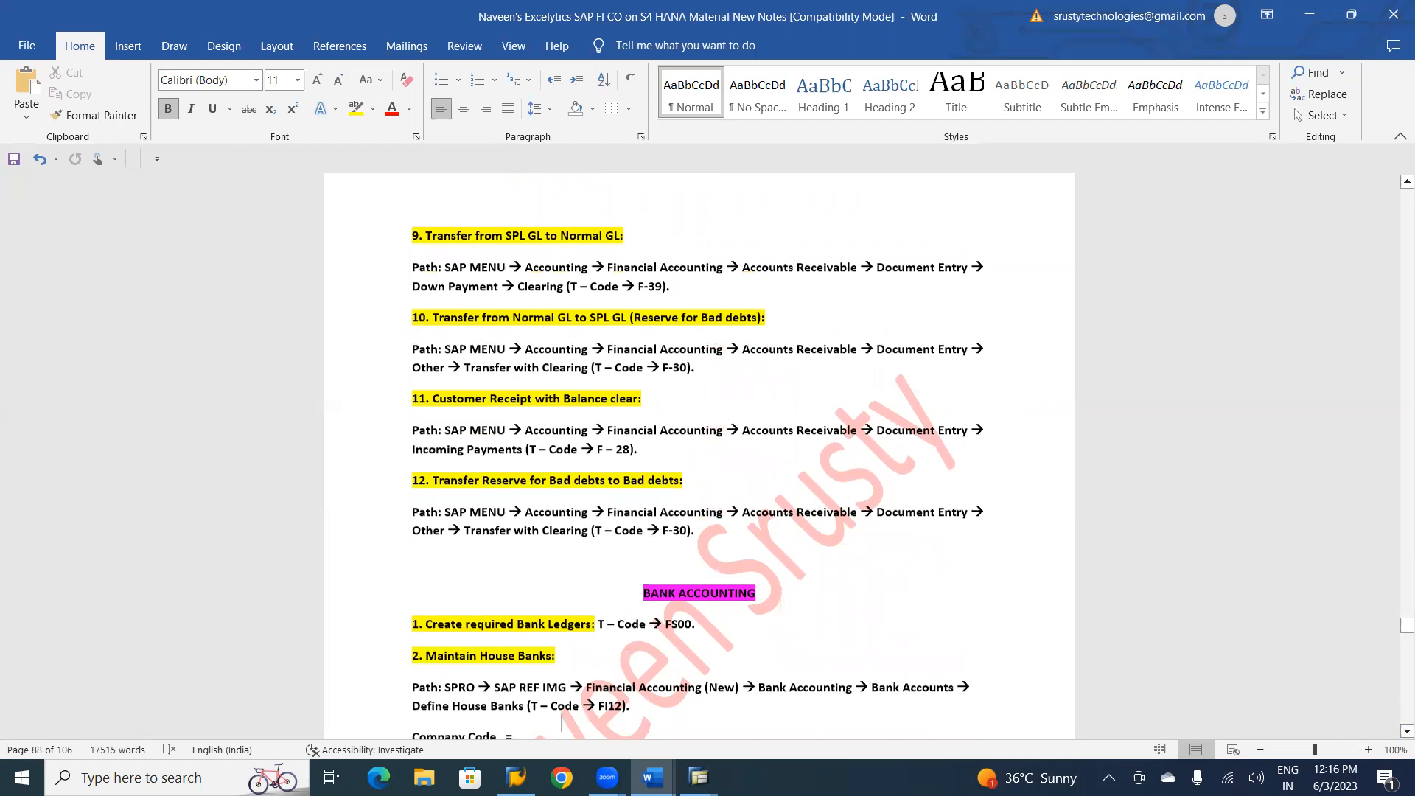
key("Down")
key("Down")
key("Down")
key("Down")
key("Down")
key("Down")
key("Down")
key("Down")
key("Down")
key("Down")
key("Down")
key("Down")
key("Down")
key("Down")
key("Down")
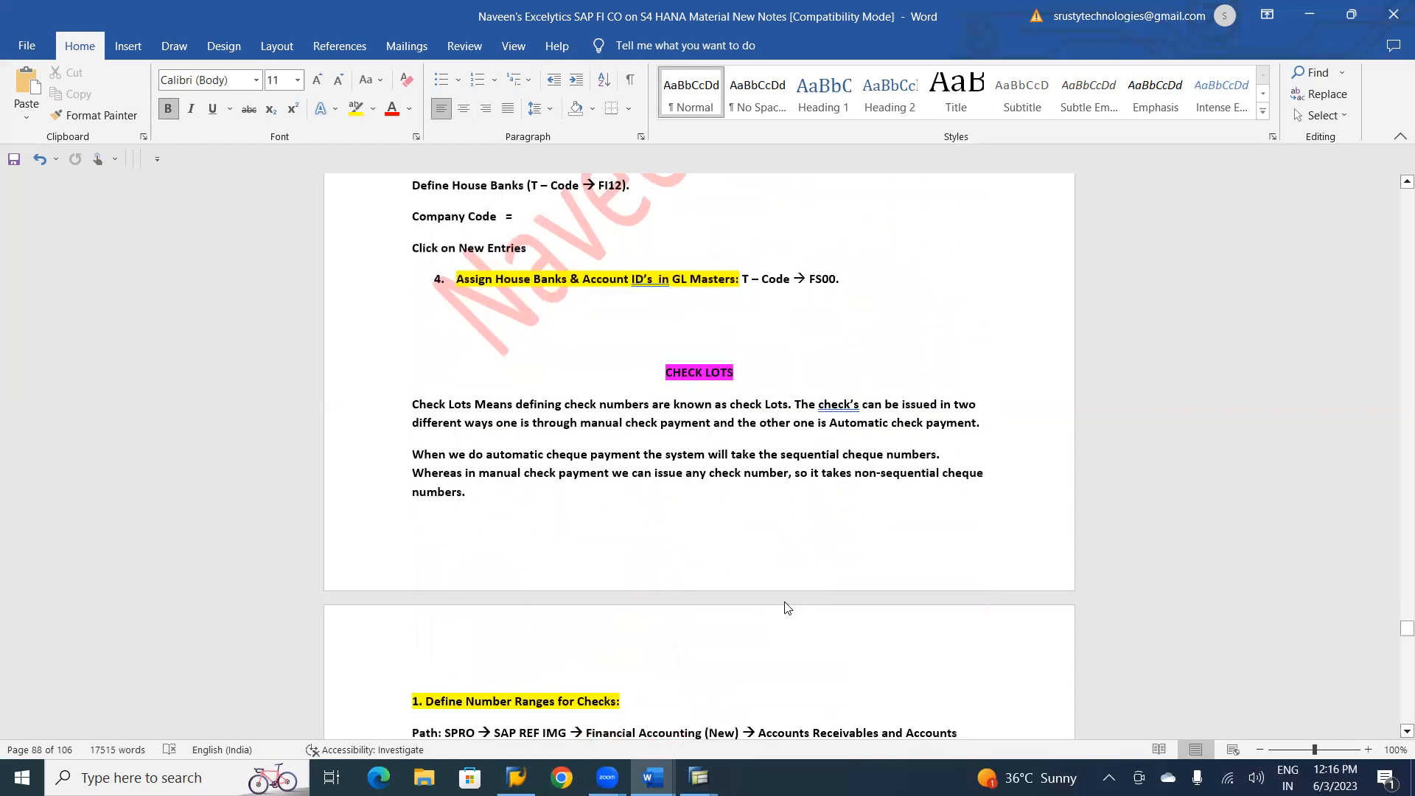
key("Down")
key("Down")
key("Down")
key("Down")
key("Down")
key("Down")
key("Down")
key("Down")
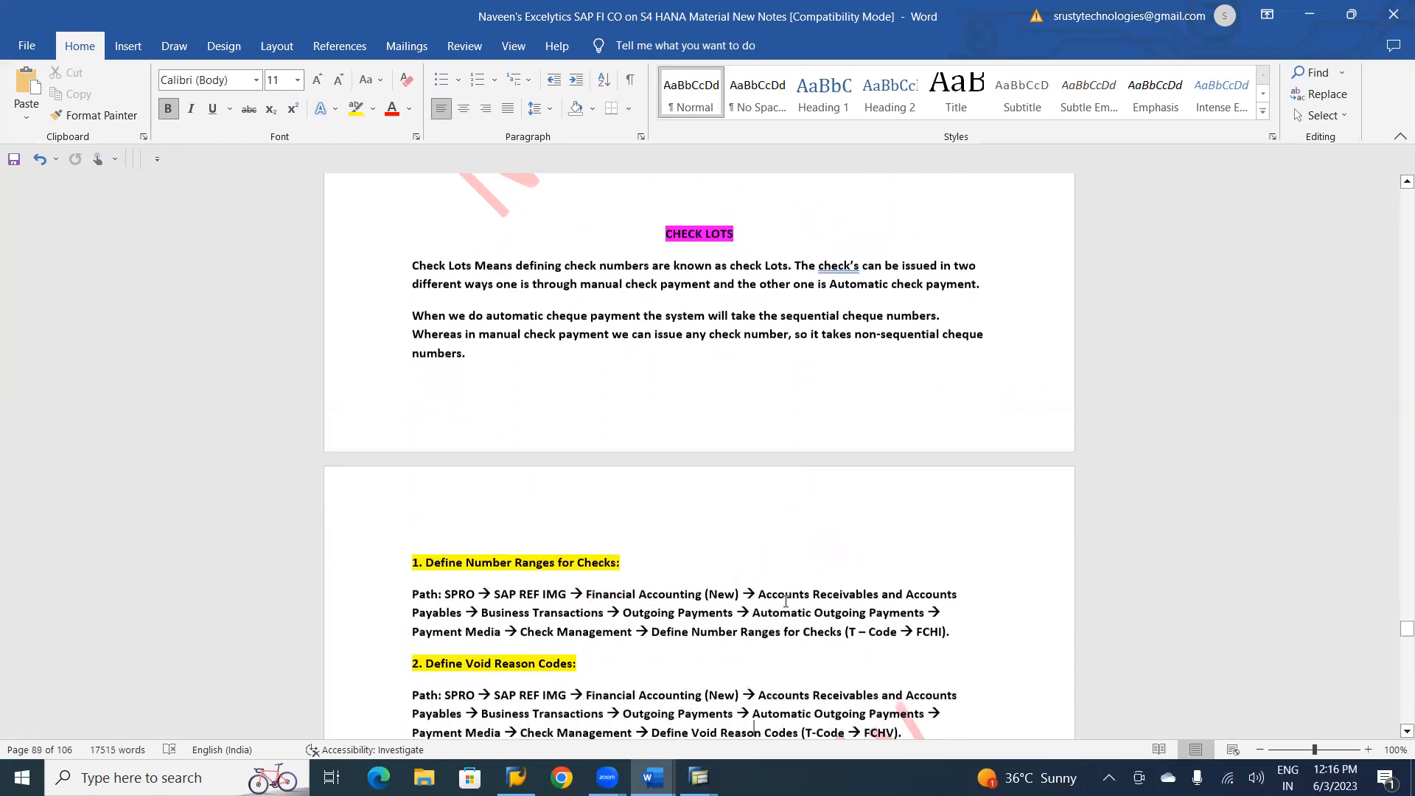
key("Down")
key("Down")
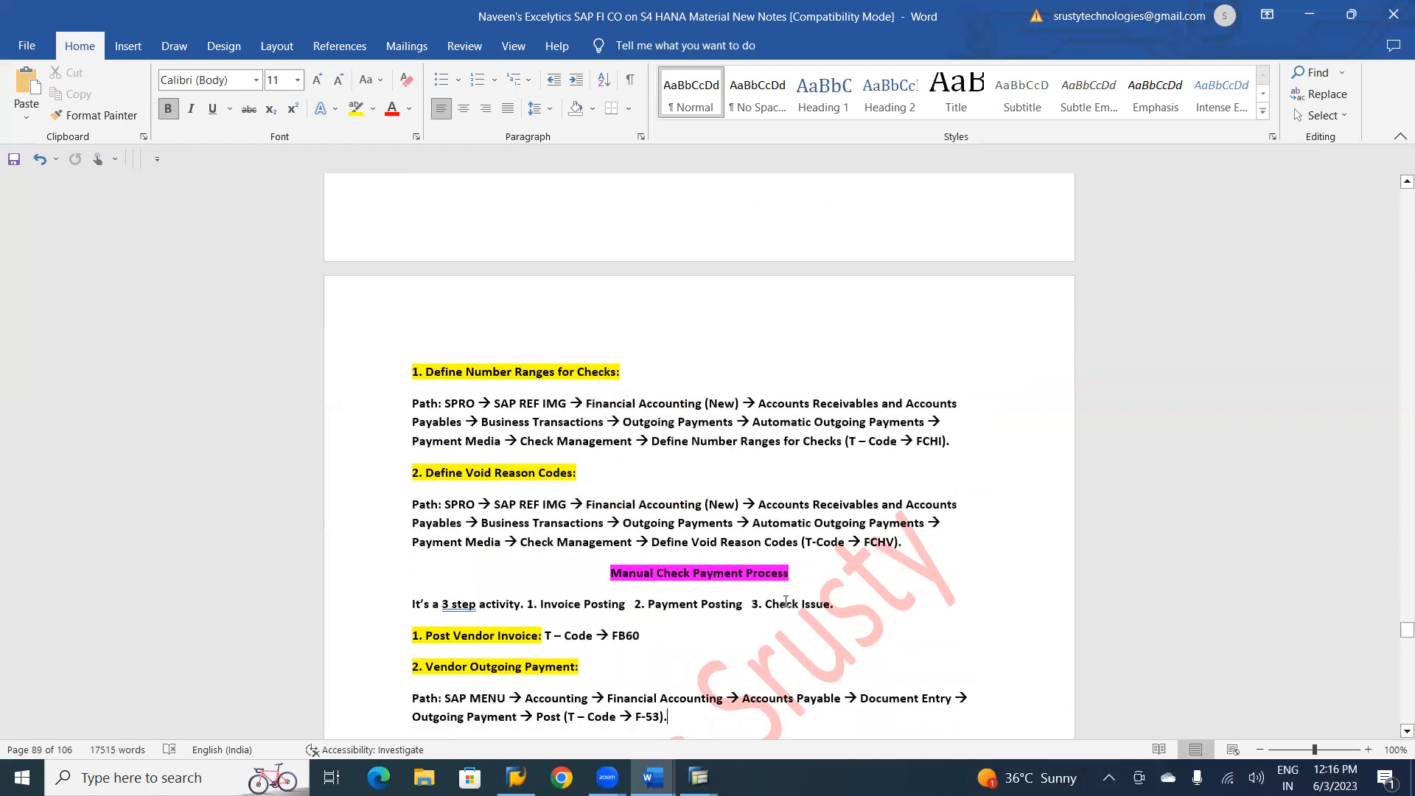
key("Down")
key("Down")
key("Down")
key("Down")
key("Down")
key("Down")
key("Down")
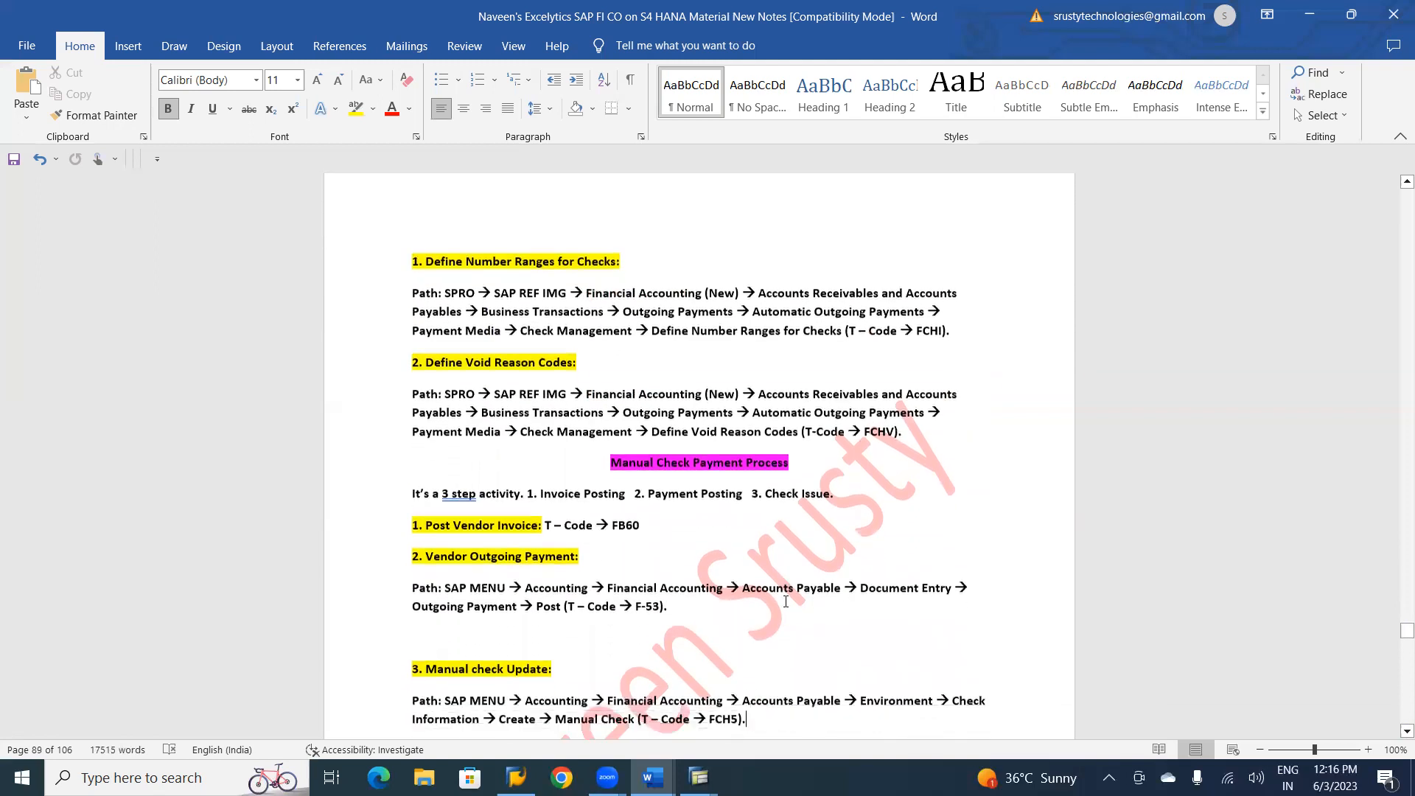
scroll(785, 601, "down", 10)
key("Down")
key("Down")
key("Down")
key("Down")
key("Down")
key("Down")
key("Down")
key("Down")
key("Down")
key("Down")
key("Down")
key("Down")
key("Down")
key("Down")
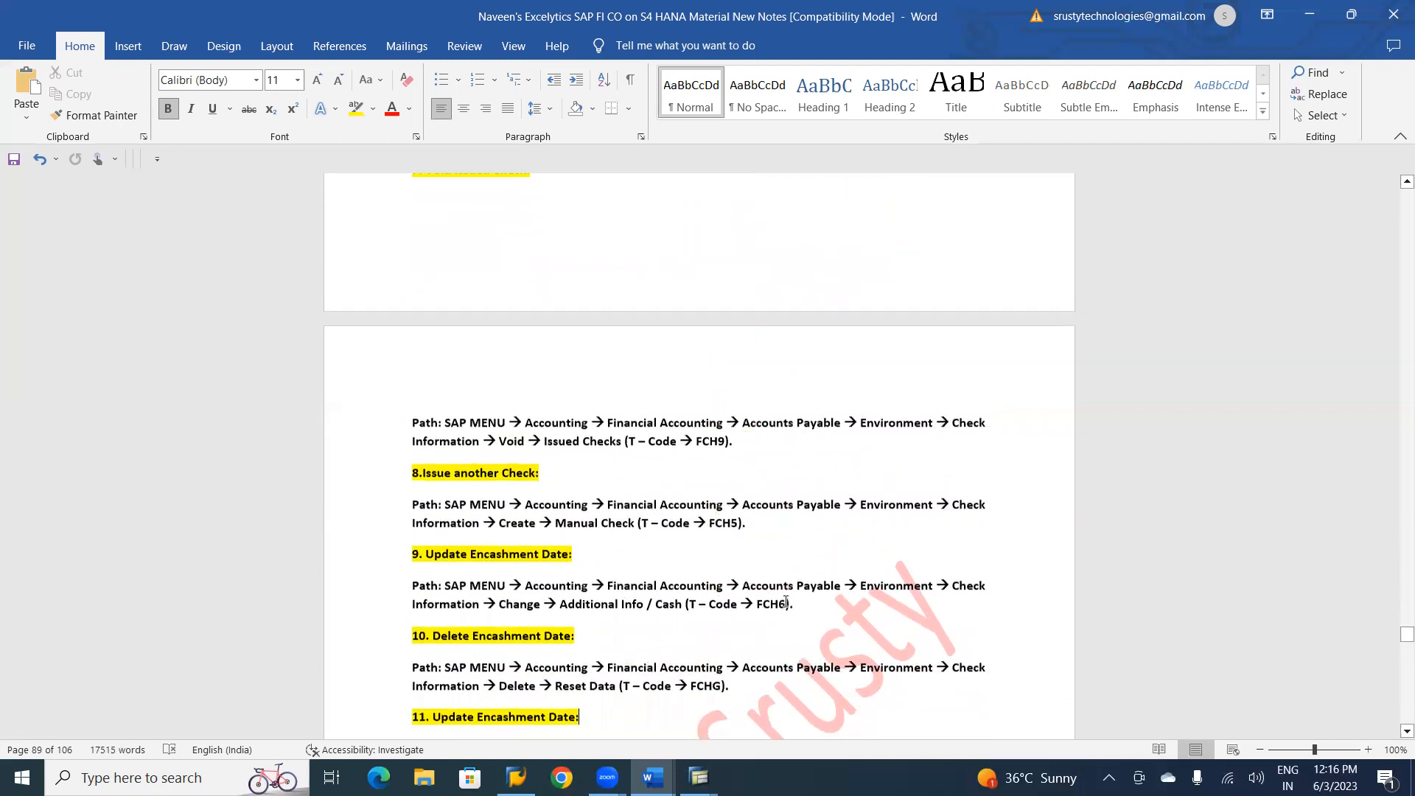
key("Down")
key("Down")
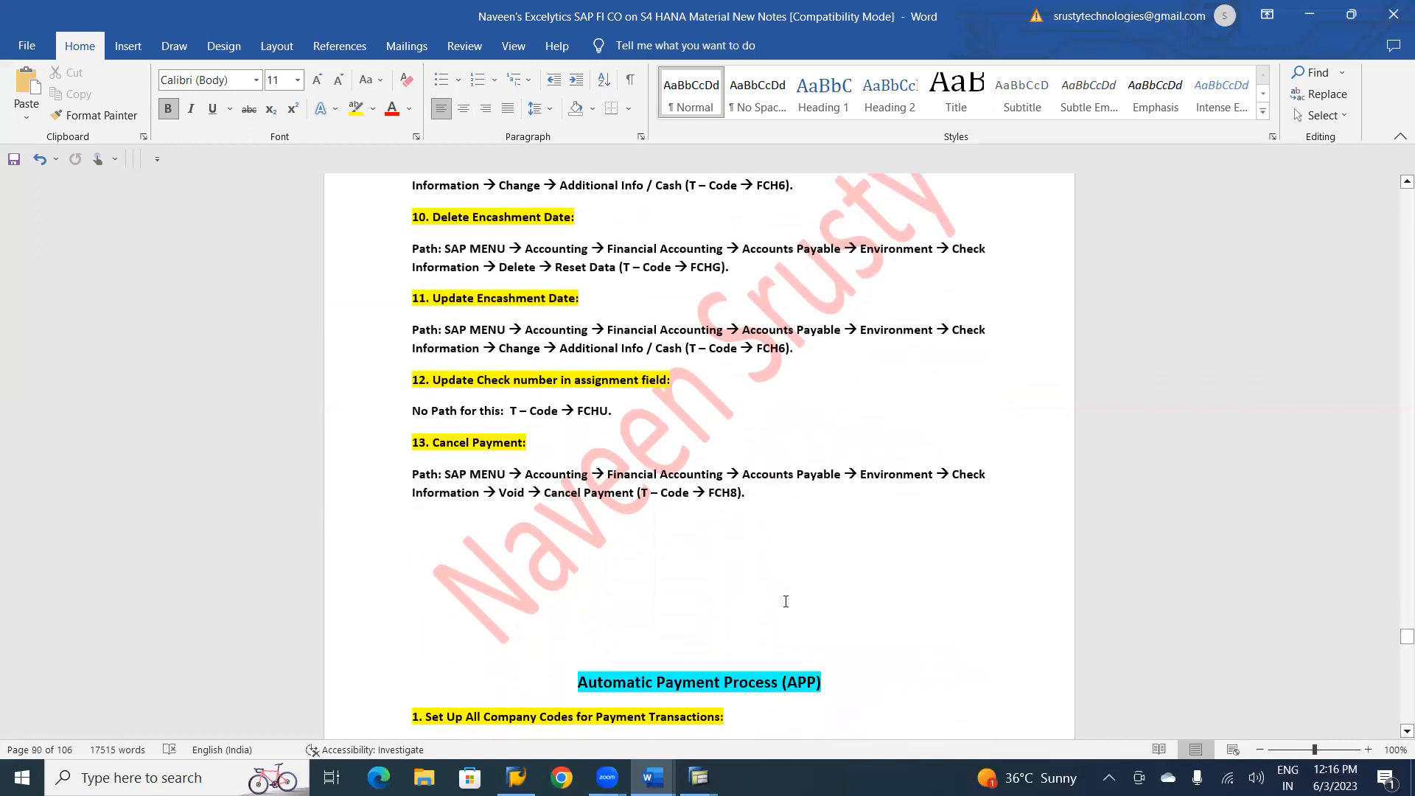
key("Down")
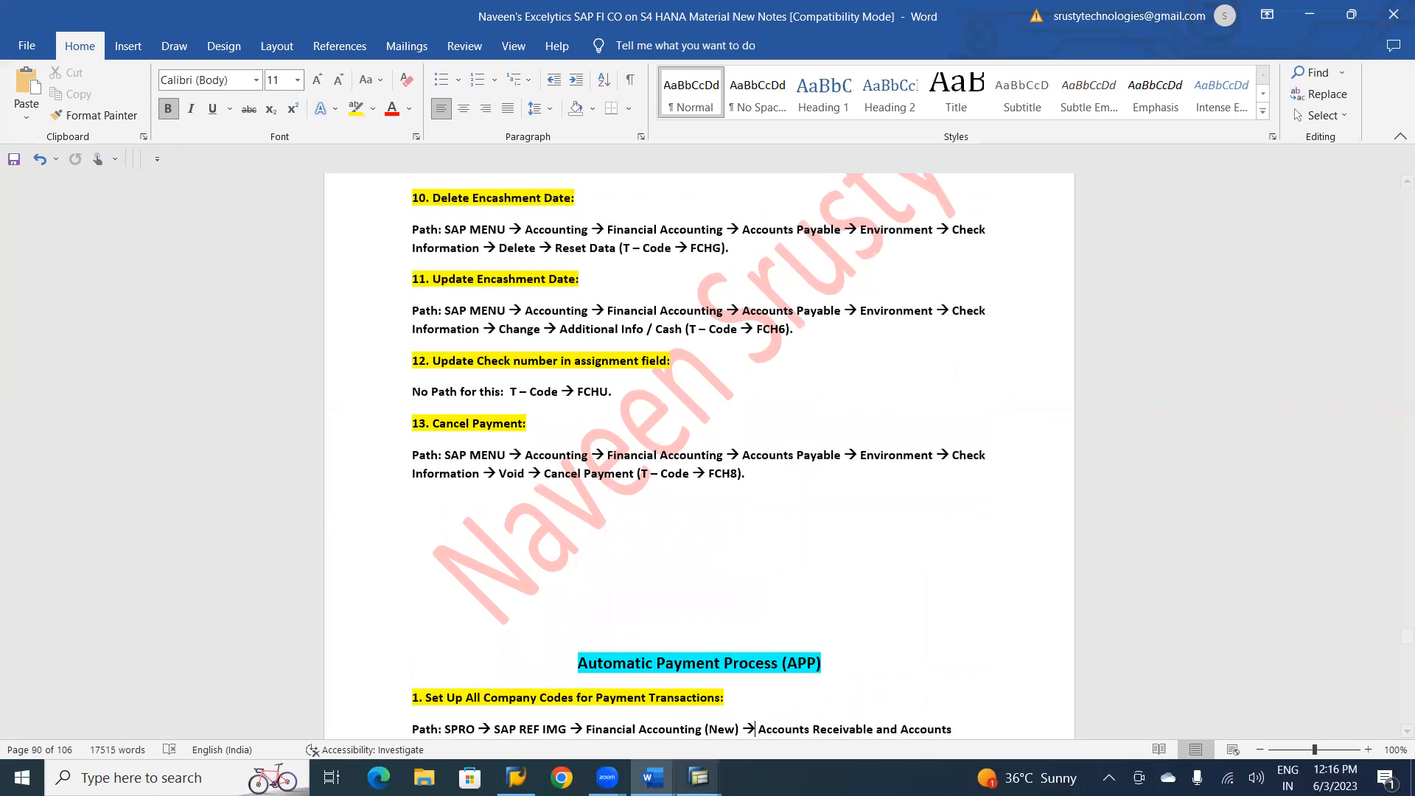
Delete two blank lines above the Automatic Payment Process (APP) heading.
mouse_move(699, 777)
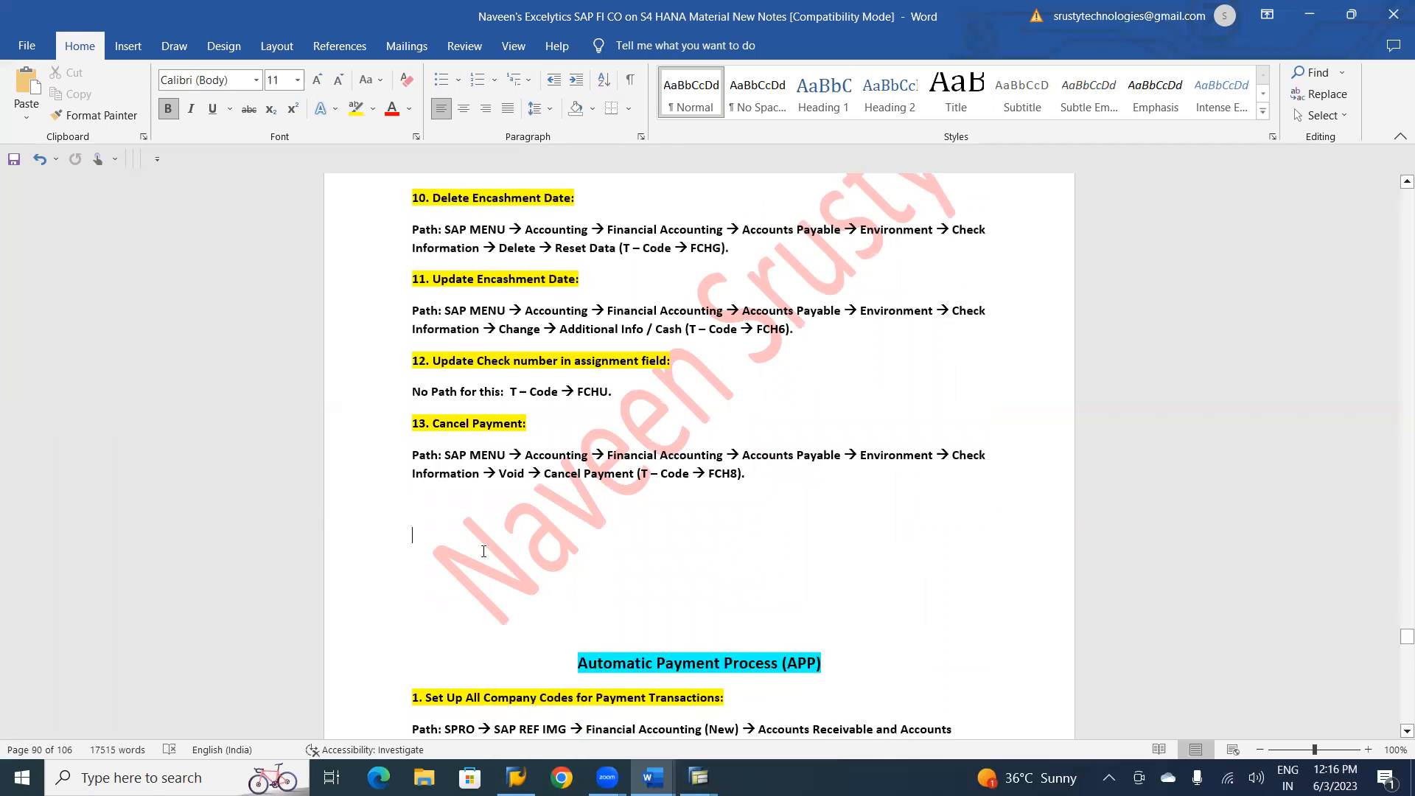
key("BackSpace")
key("BackSpace")
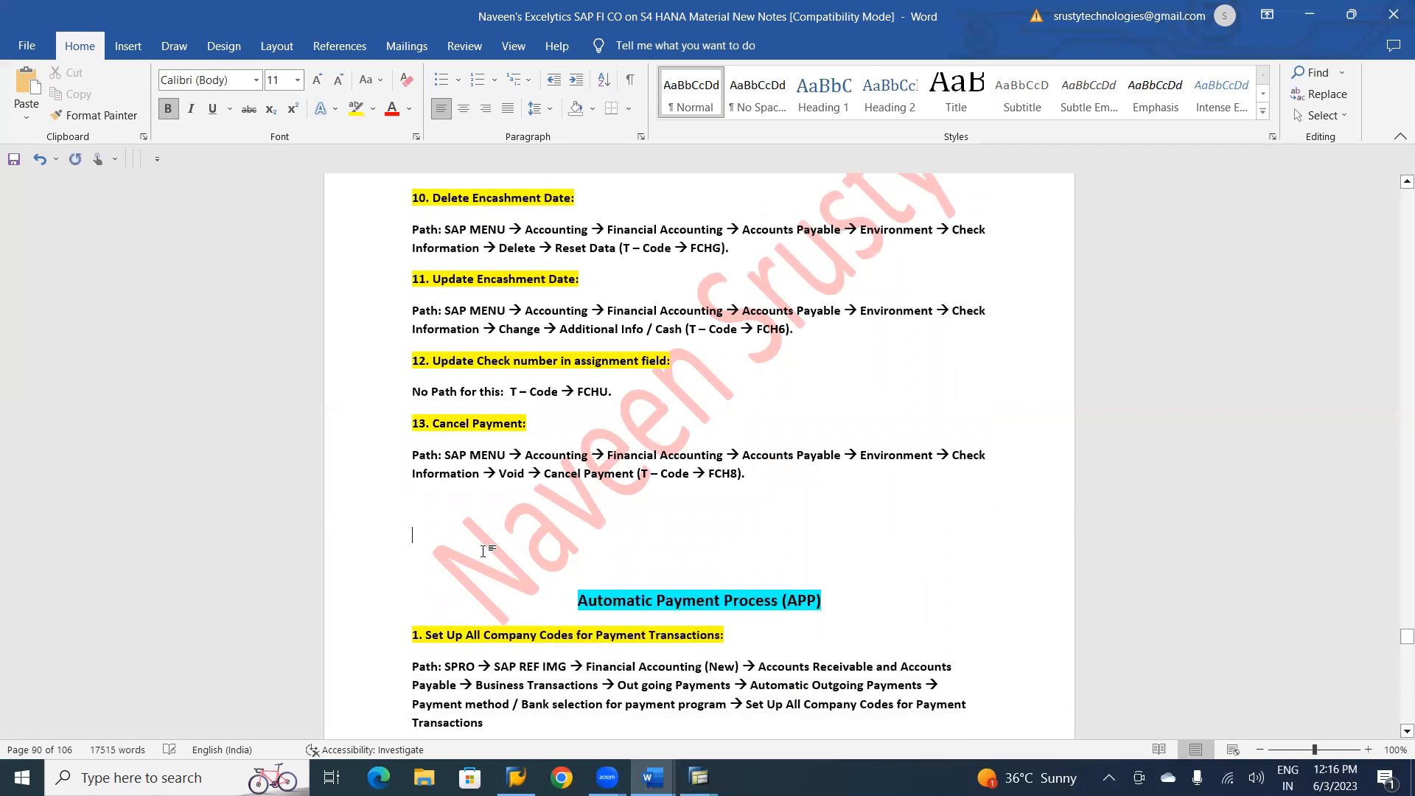
Remove two more blank lines between the Cancel Payment path and the Automatic Payment Process (APP) heading.
key("Delete")
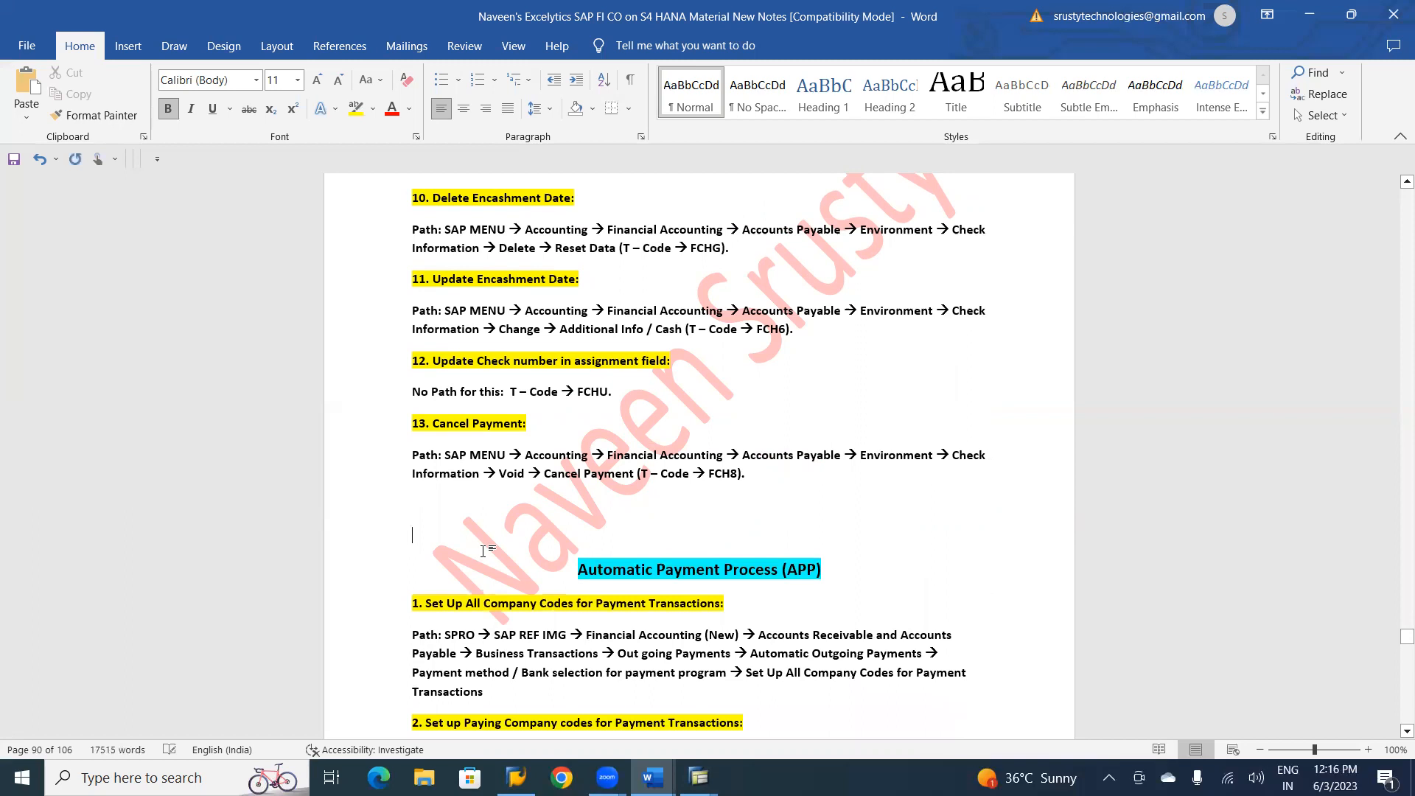
key("Delete")
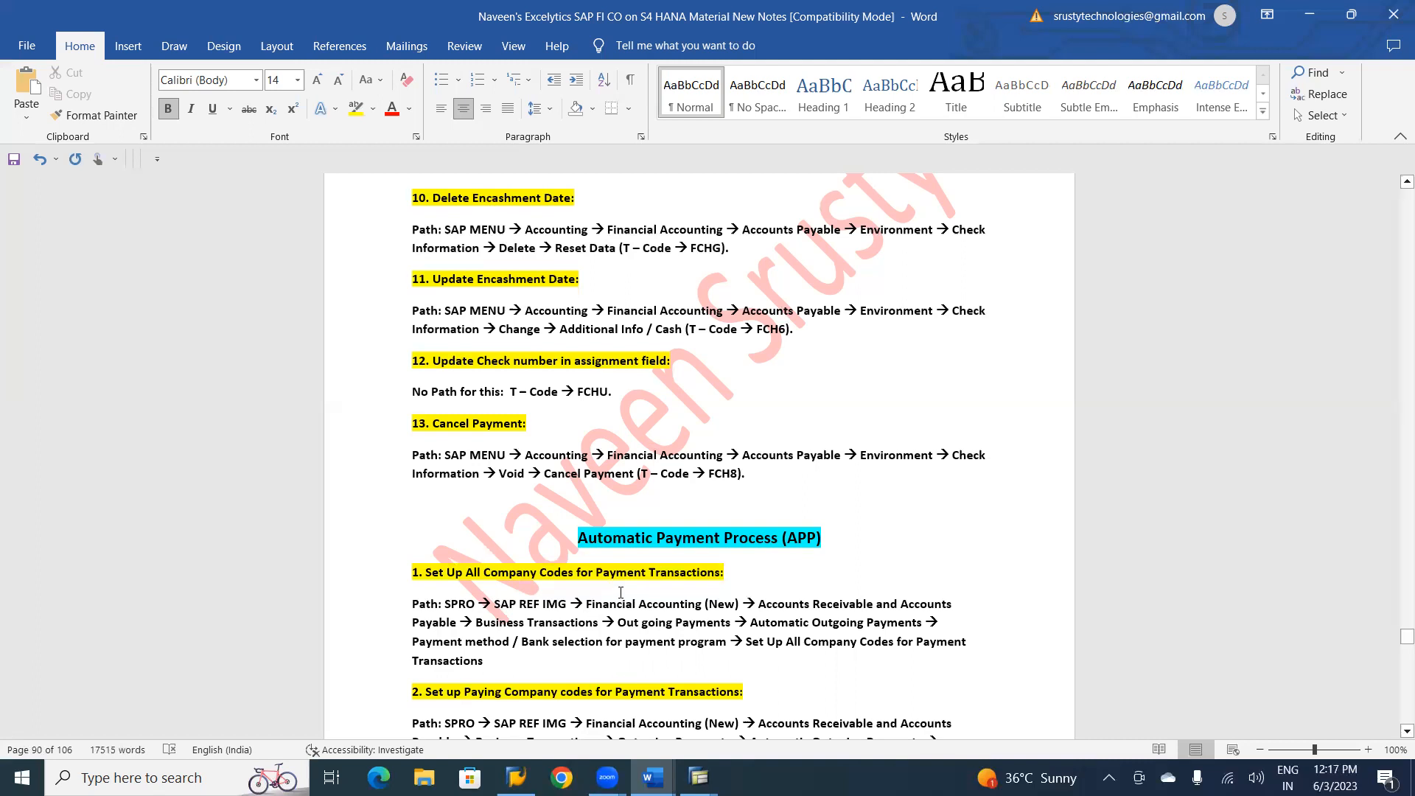
Review the notes from the APP configuration and document types through automatic payment to single and multiple vendors.
key("Down")
key("Down")
key("Down")
key("Down")
key("Down")
key("Down")
key("Down")
key("Down")
key("Down")
key("Down")
key("Down")
key("Down")
key("Down")
key("Down")
key("Down")
key("Down")
key("Down")
key("Down")
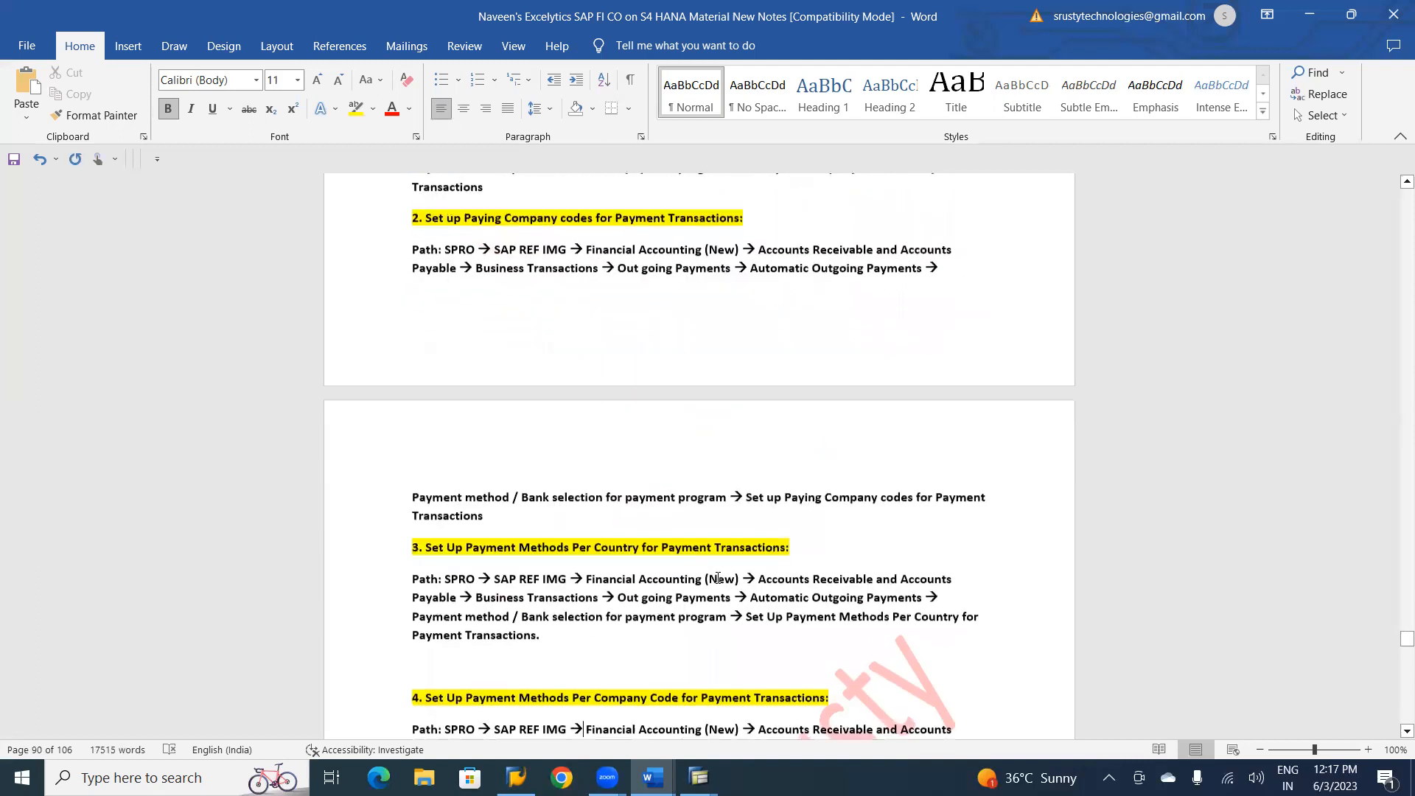
key("Down")
key("Down")
key("Down")
key("Down")
key("Down")
key("Down")
key("Down")
key("Down")
key("Down")
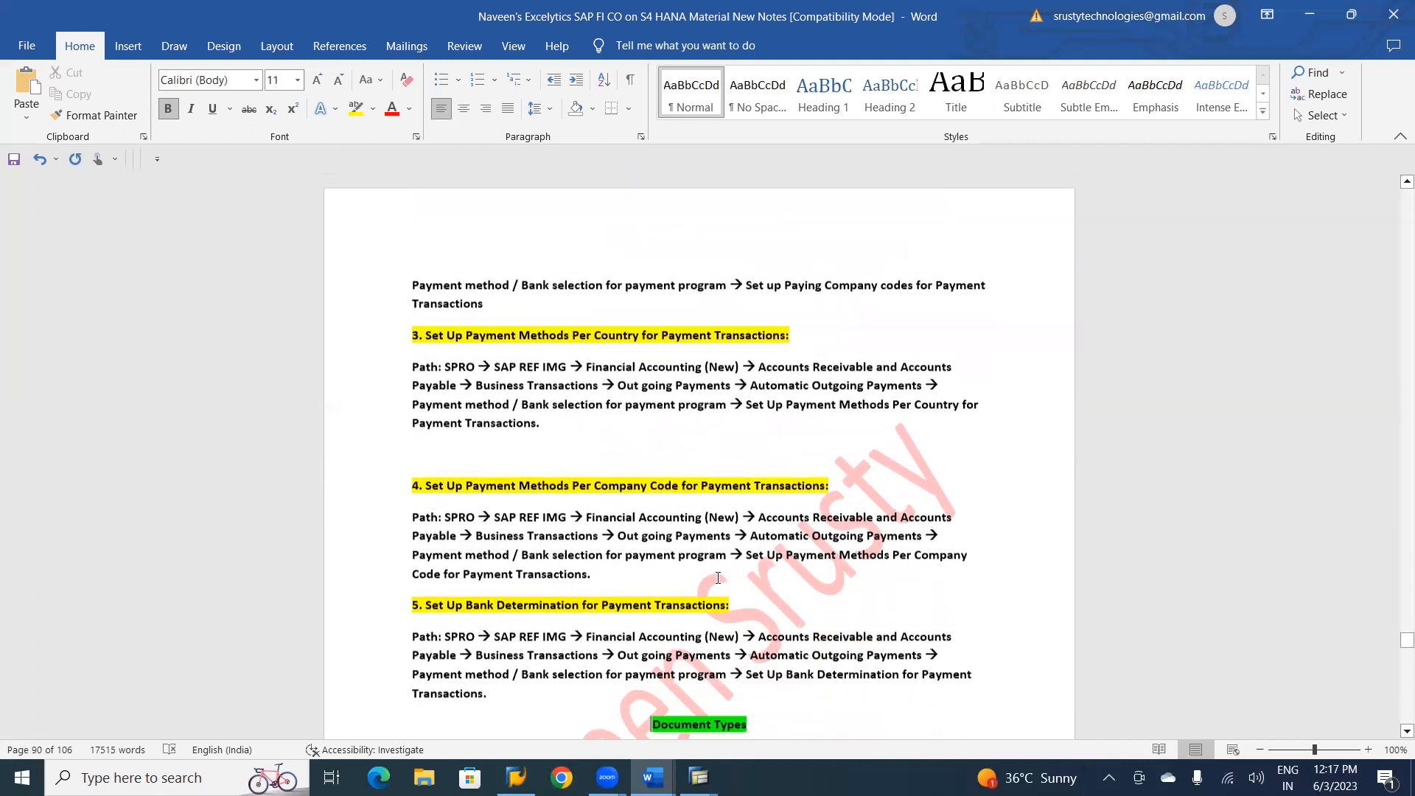
key("Down")
key("Down")
key("Down")
key("Down")
key("Down")
key("Down")
key("Down")
key("Down")
key("Down")
key("Down")
key("Down")
key("Down")
key("Down")
key("Down")
key("Down")
key("Down")
key("Down")
key("Down")
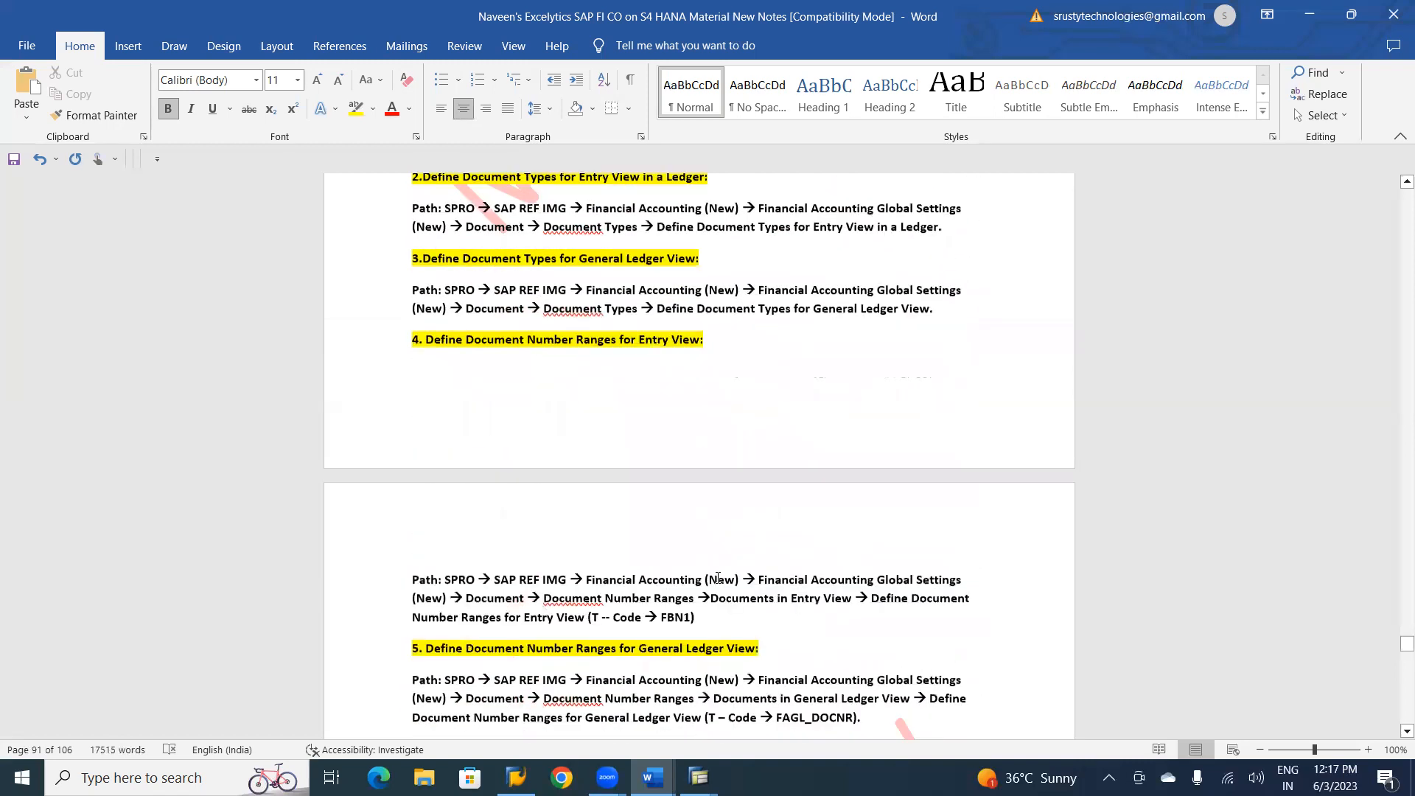
key("Down")
key("Down")
key("Down")
key("Down")
key("Down")
key("Down")
key("Down")
key("Down")
key("Down")
key("Down")
key("Down")
key("Down")
key("Down")
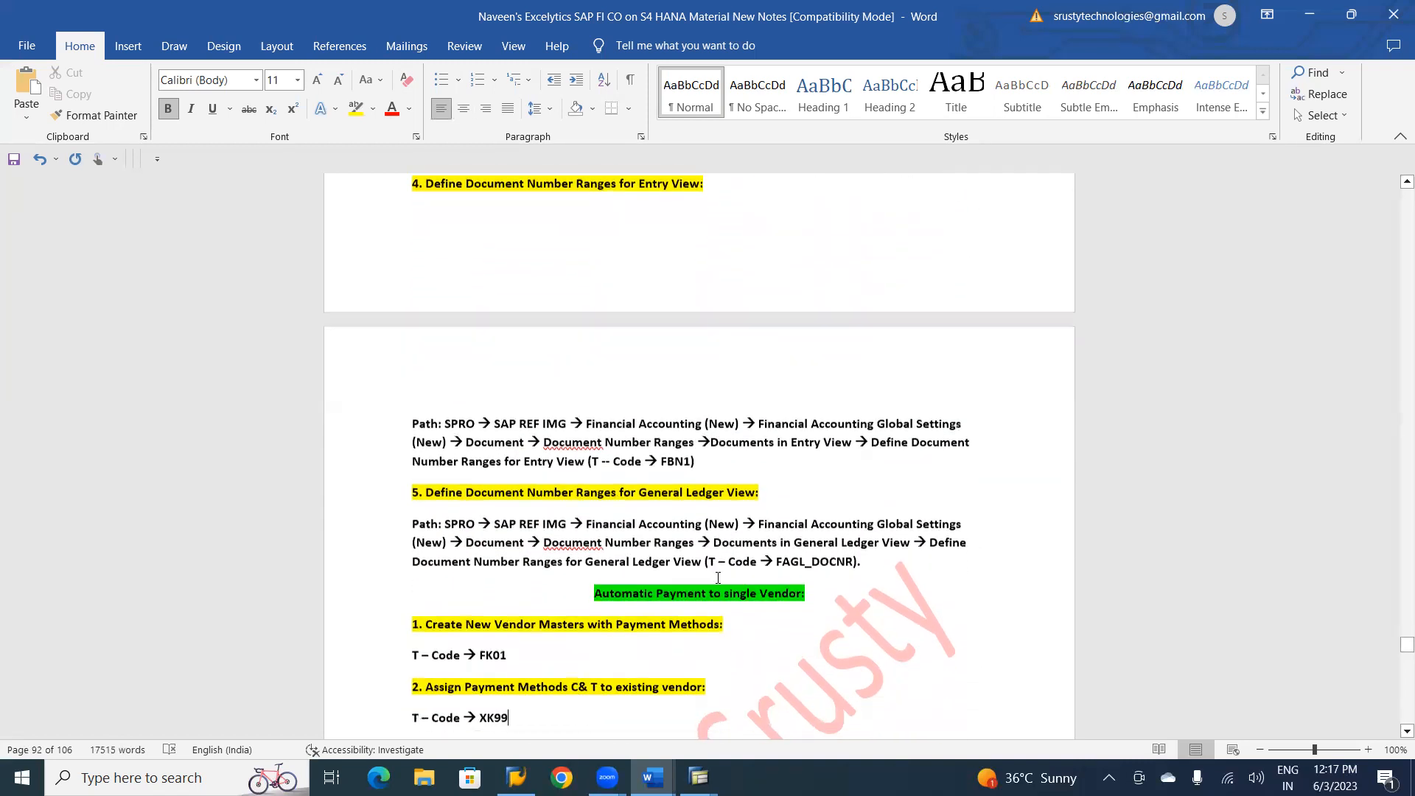
key("Down")
key("Down")
key("Down")
key("Down")
key("Down")
key("Down")
key("Down")
key("Down")
key("Down")
key("Down")
key("Down")
key("Down")
key("Down")
key("Down")
key("Down")
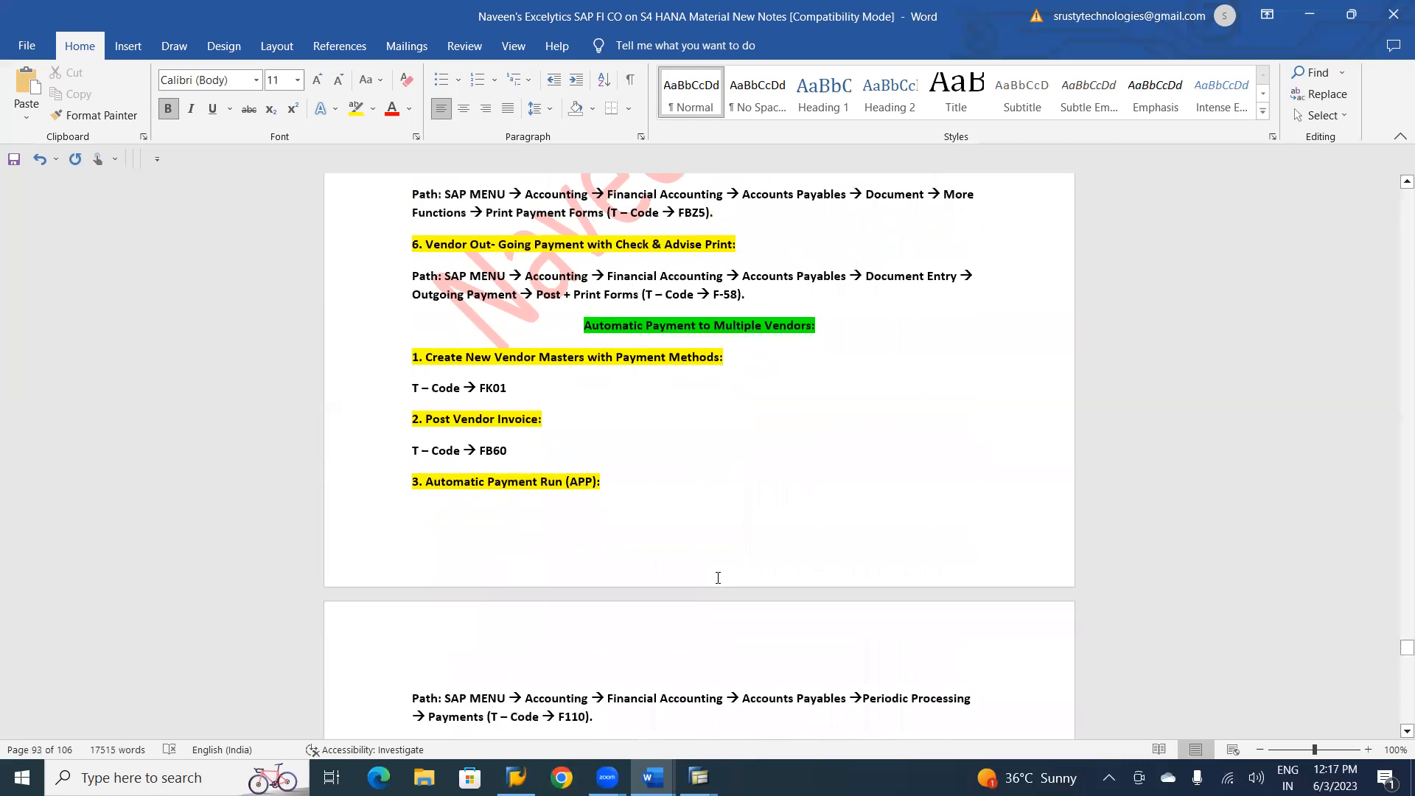
Review the customer cheque deposit, Cash Journal and Bank Reconciliation Statement sections up to Customer Interest Calculation.
key("Down")
key("Down")
key("Down")
key("Down")
key("Down")
key("Down")
key("Down")
key("Down")
key("Down")
key("Down")
key("Down")
key("Down")
key("Down")
key("Down")
key("Down")
key("Down")
key("Down")
key("Down")
key("Down")
key("Down")
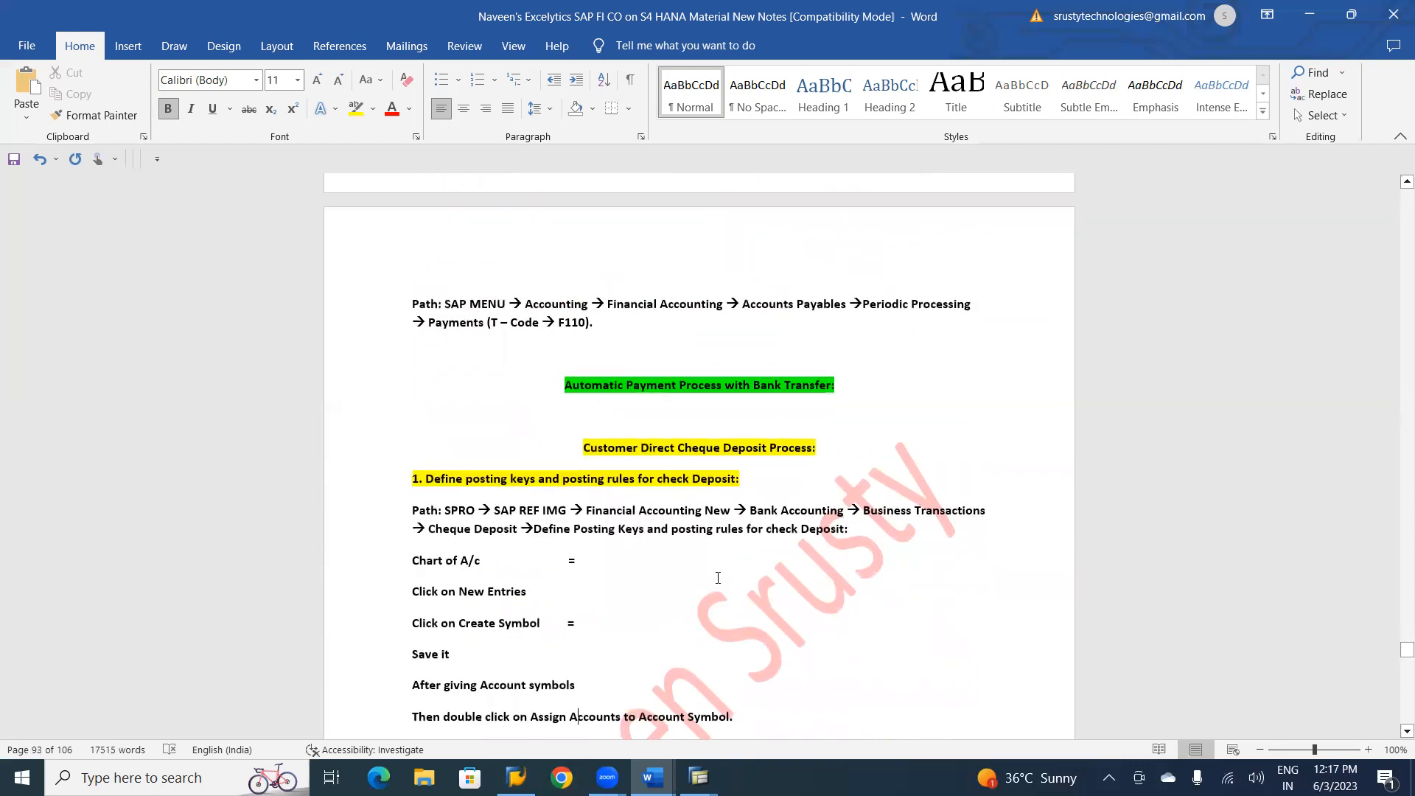
key("Down")
key("Down")
key("Down")
key("Down")
key("Down")
key("Down")
key("Down")
key("Down")
key("Down")
key("Down")
key("Down")
key("Down")
key("Down")
key("Down")
key("Down")
key("Down")
key("Down")
key("Down")
key("Down")
key("Down")
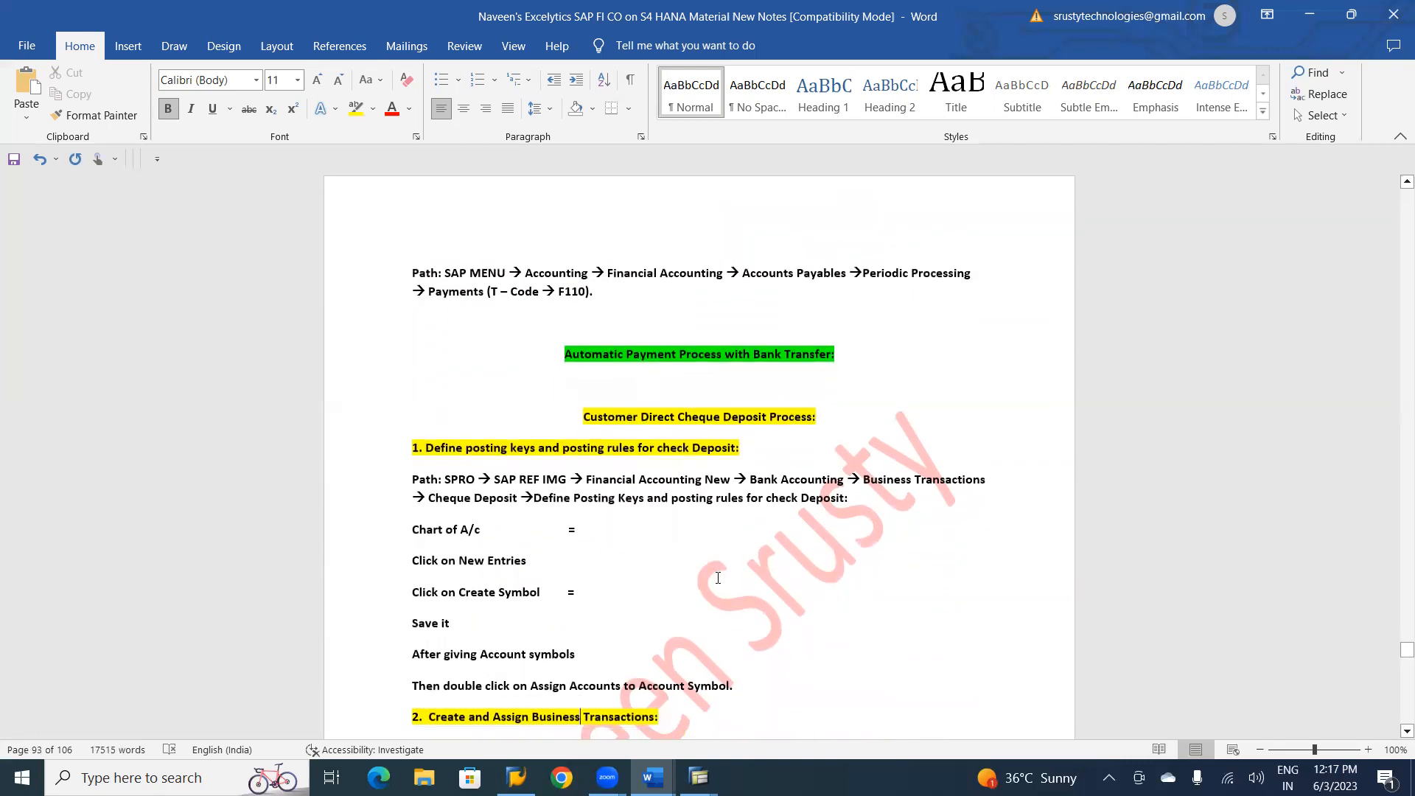
key("Down")
key("Down")
key("Down")
key("Down")
key("Down")
key("Down")
key("Down")
key("Down")
key("Down")
key("Down")
key("Down")
key("Down")
key("Down")
key("Down")
key("Down")
key("Down")
key("Down")
key("Down")
key("Down")
key("Down")
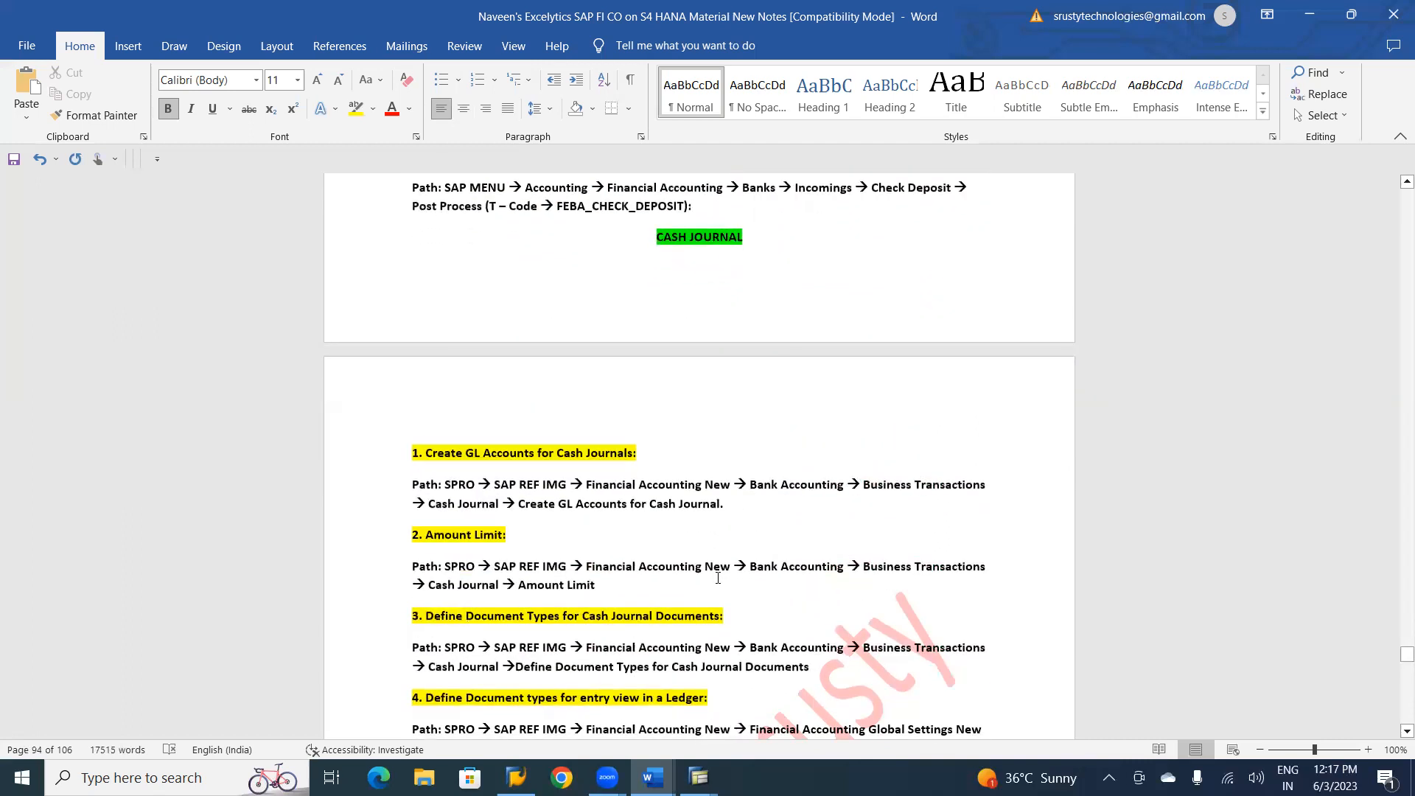
key("Down")
key("Down")
key("Down")
key("Down")
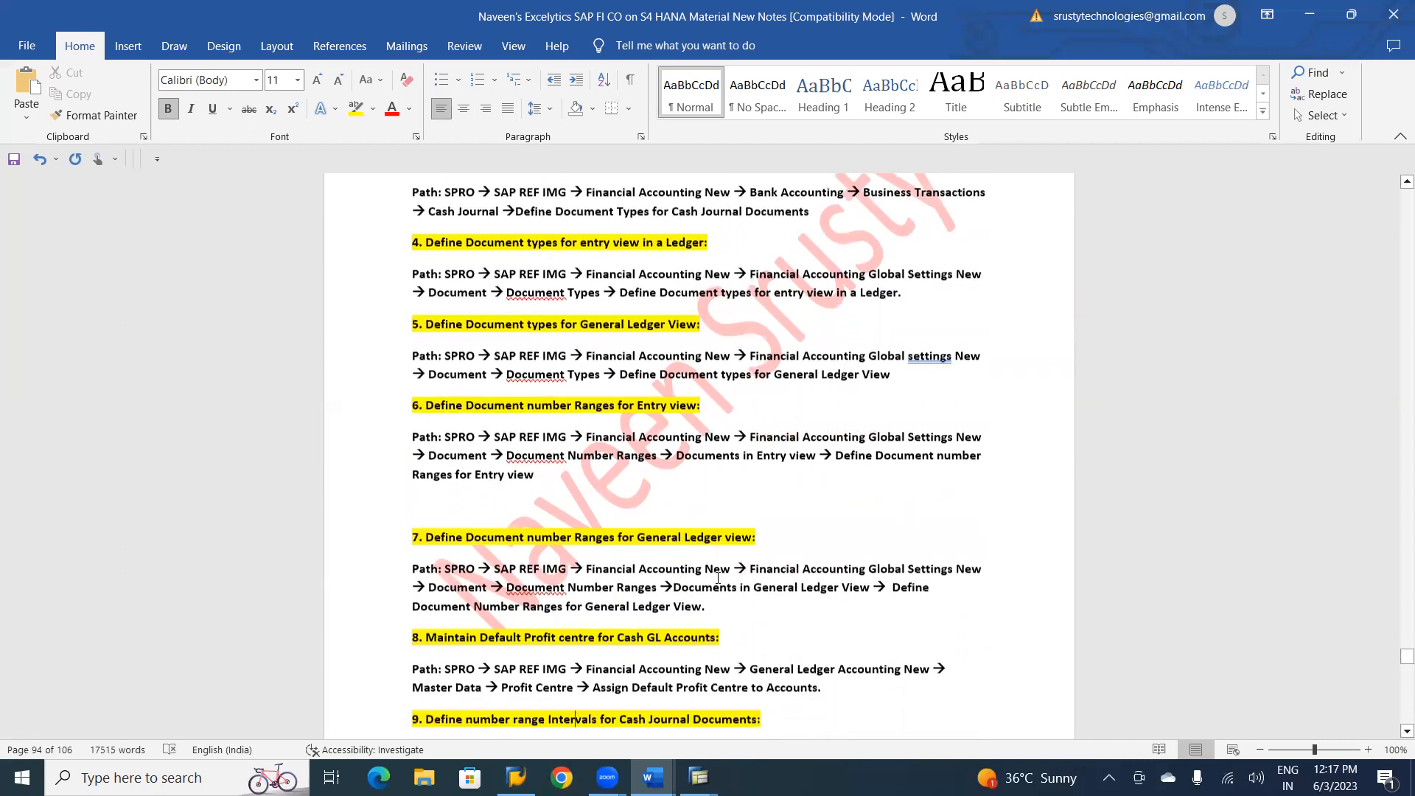
key("Down")
key("Down")
key("Down")
key("Down")
key("Down")
key("Down")
key("Down")
key("Down")
key("Down")
key("Down")
key("Down")
key("Down")
key("Down")
key("Down")
key("Down")
key("Down")
key("Down")
key("Down")
key("Down")
key("Down")
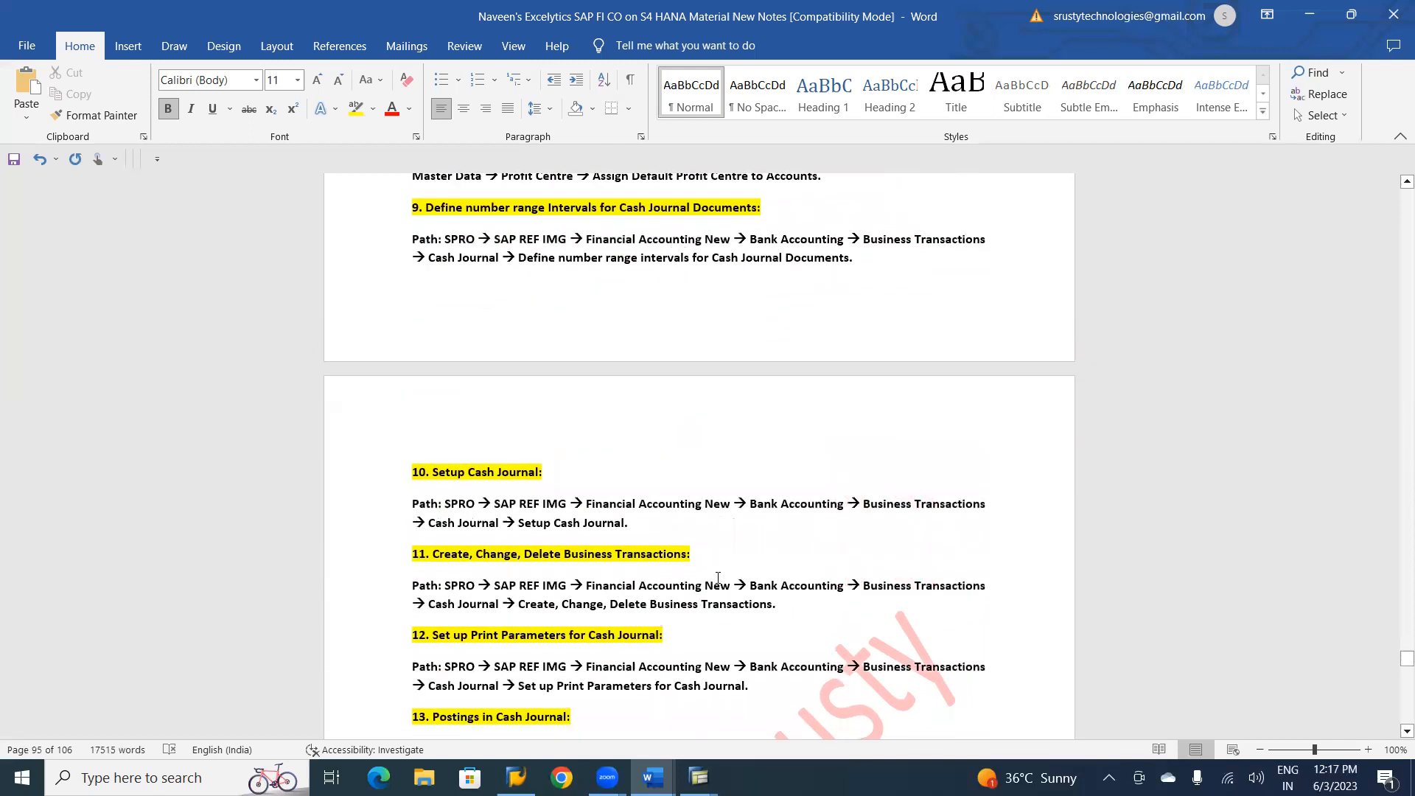
key("Down")
key("Down")
key("Down")
key("Down")
key("Down")
key("Down")
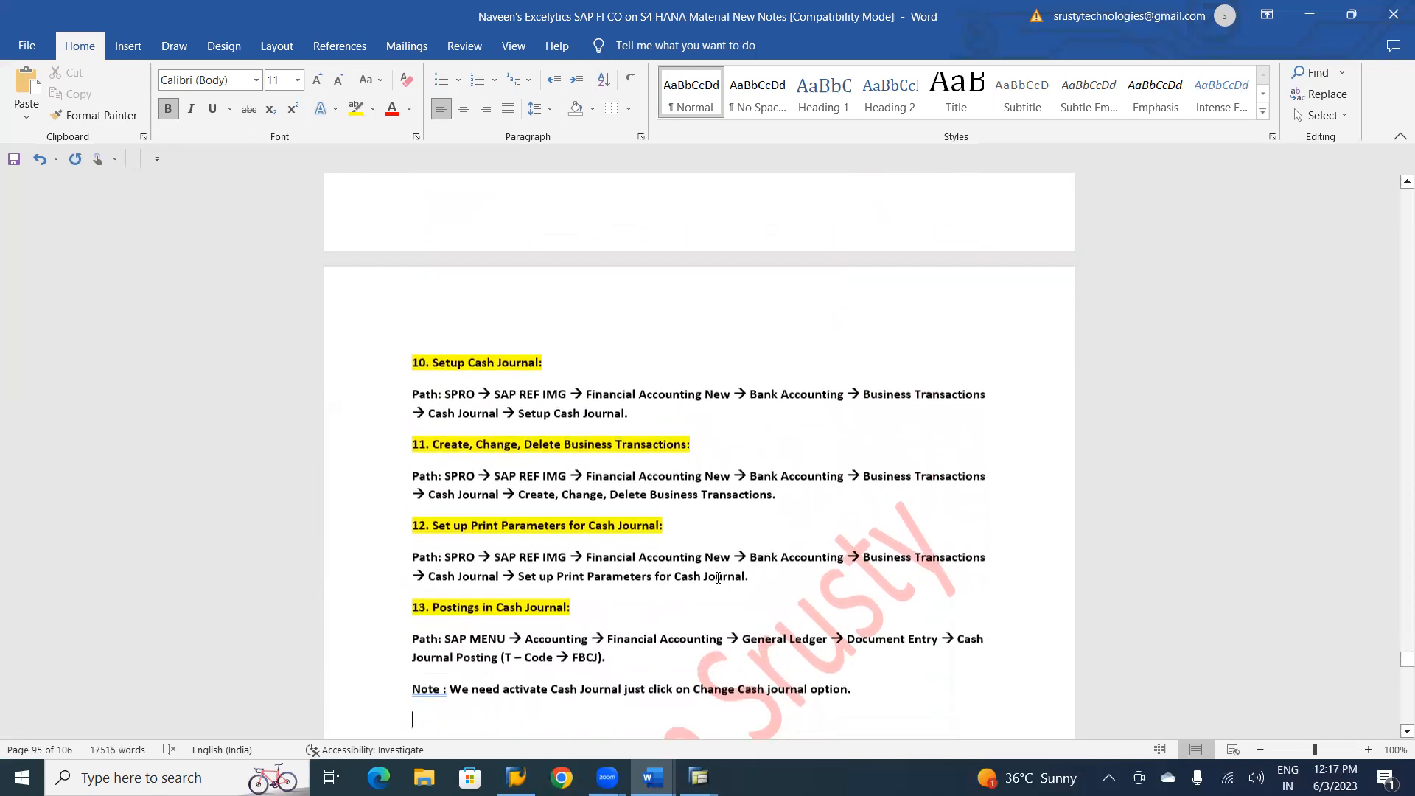
key("Down")
key("Down")
key("Down")
key("Down")
key("Down")
key("Down")
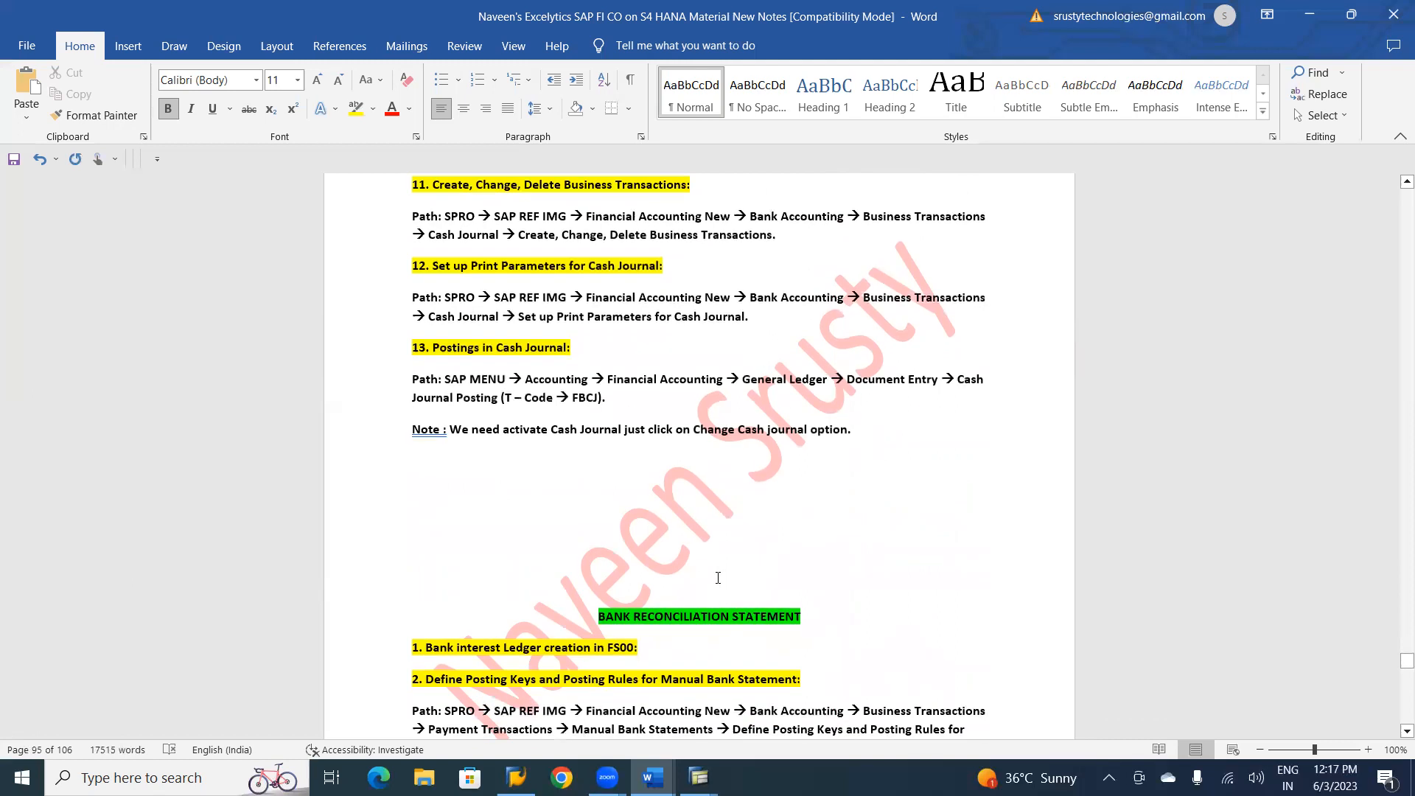
key("Down")
key("Down")
key("Down")
key("Down")
key("Down")
key("Down")
key("Down")
key("Down")
key("Down")
key("Down")
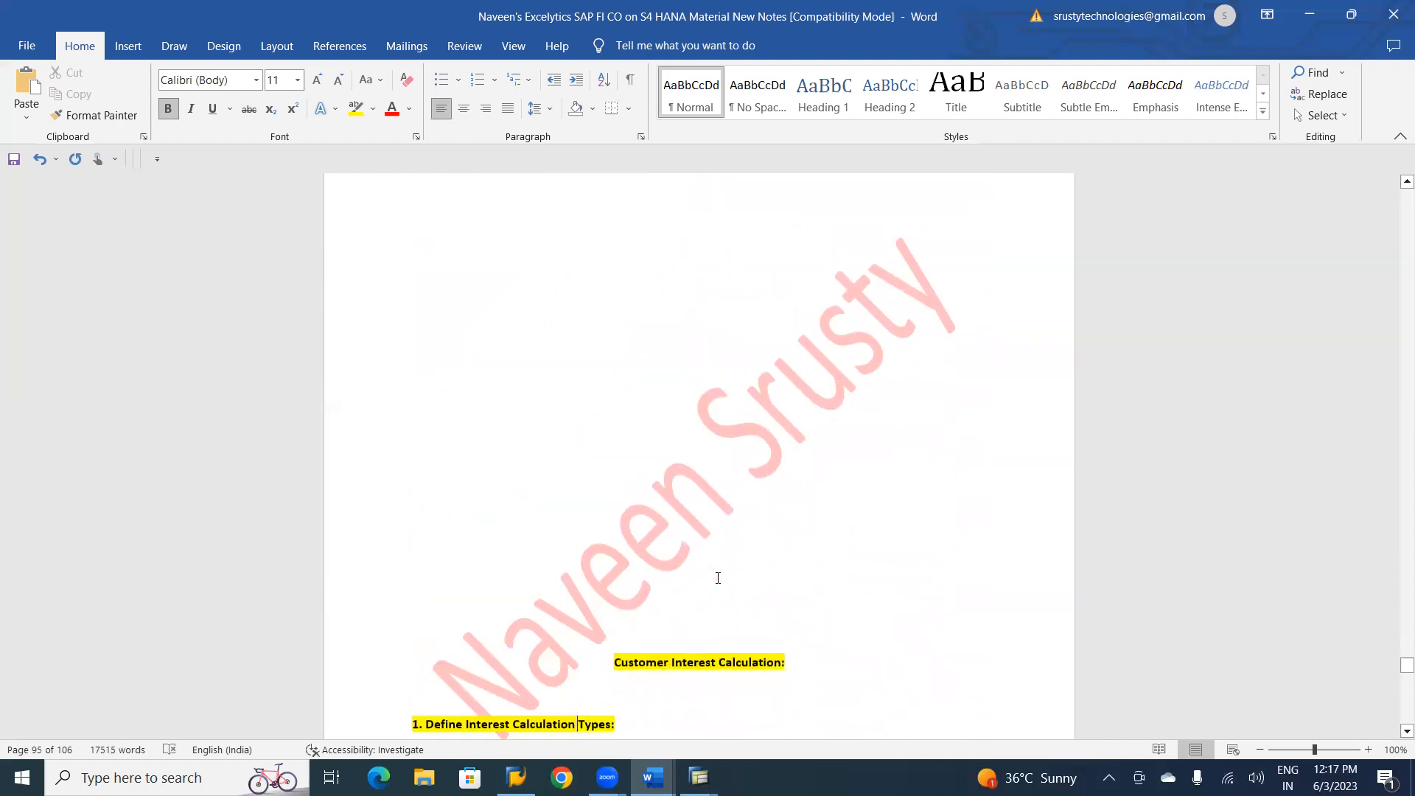
key("Down")
Go back through the Cash Journal and APP sections to the check number ranges and Manual Check Payment Process notes.
key("Up")
key("Up")
key("Up")
key("Up")
key("Up")
key("Up")
key("Up")
key("Up")
key("Up")
key("Up")
key("Up")
key("Up")
key("Up")
key("Up")
key("Up")
key("Up")
key("Up")
key("Up")
key("Up")
key("Up")
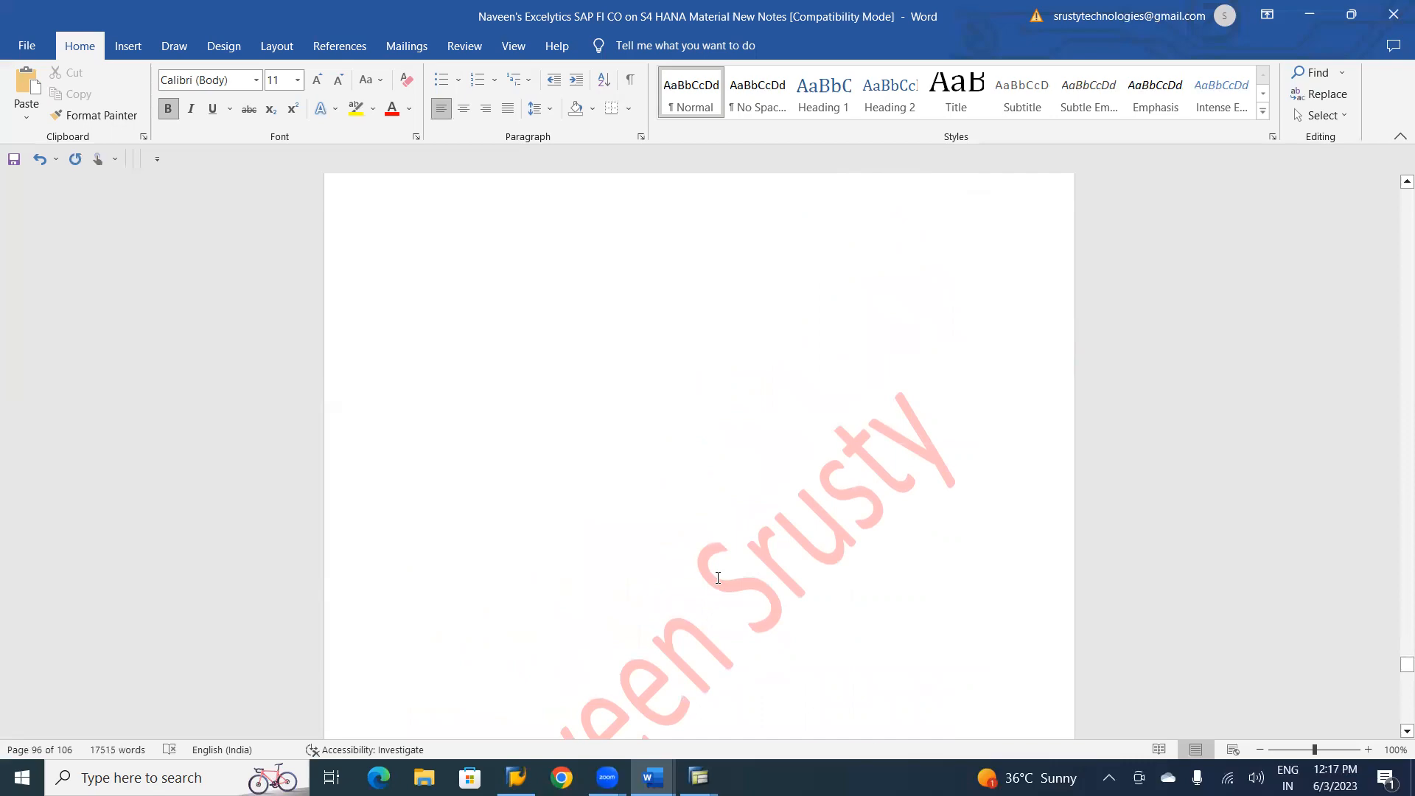
scroll(717, 583, "up", 20)
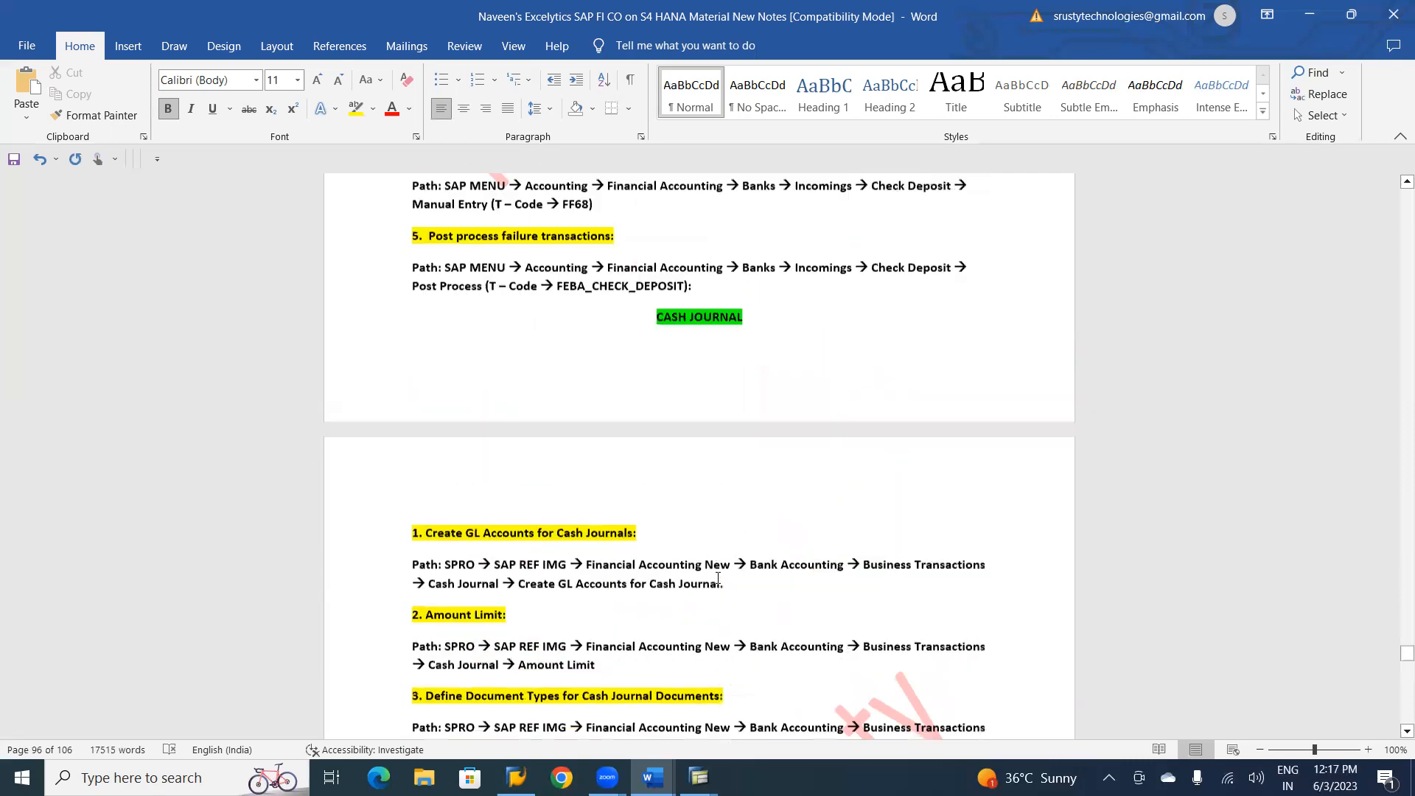
scroll(717, 578, "up", 20)
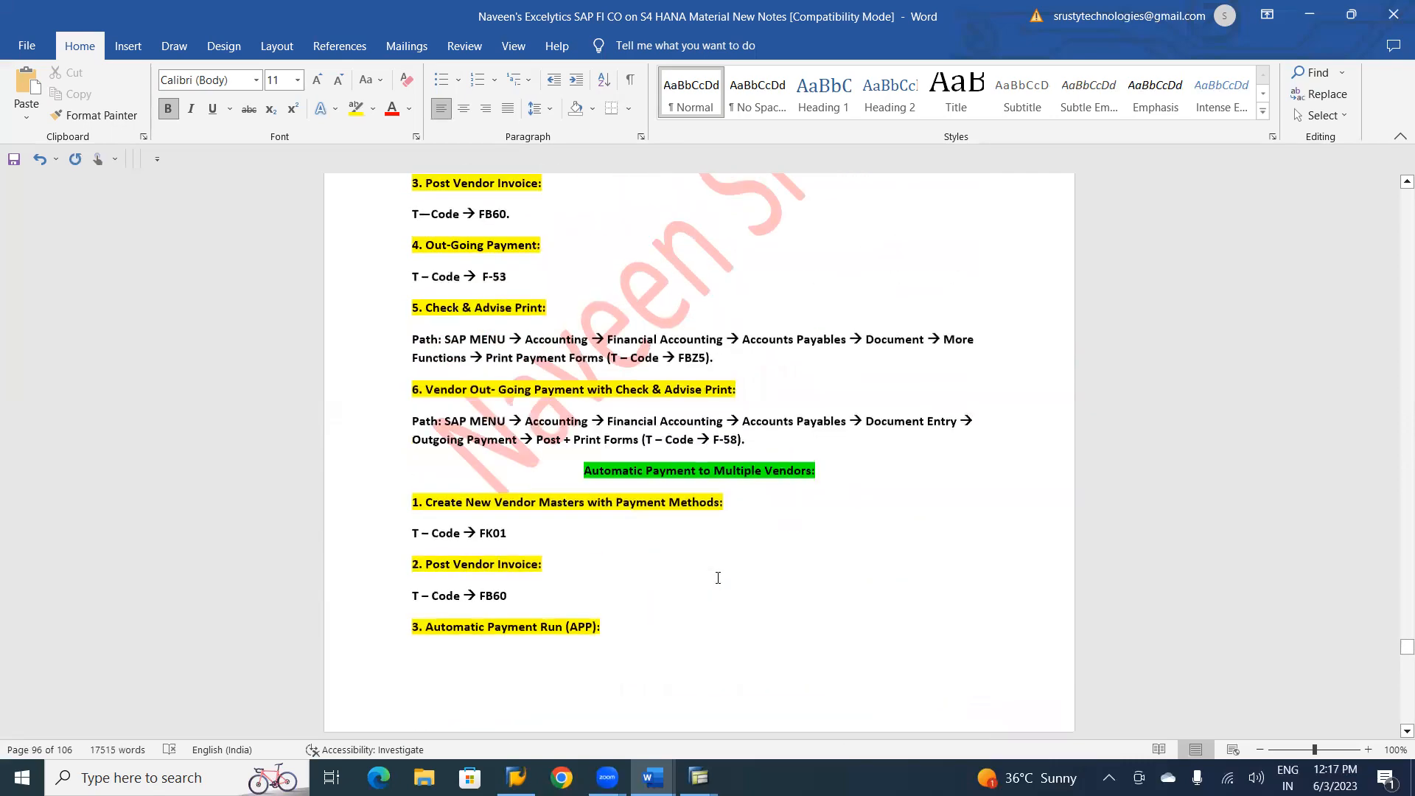
scroll(717, 577, "up", 10)
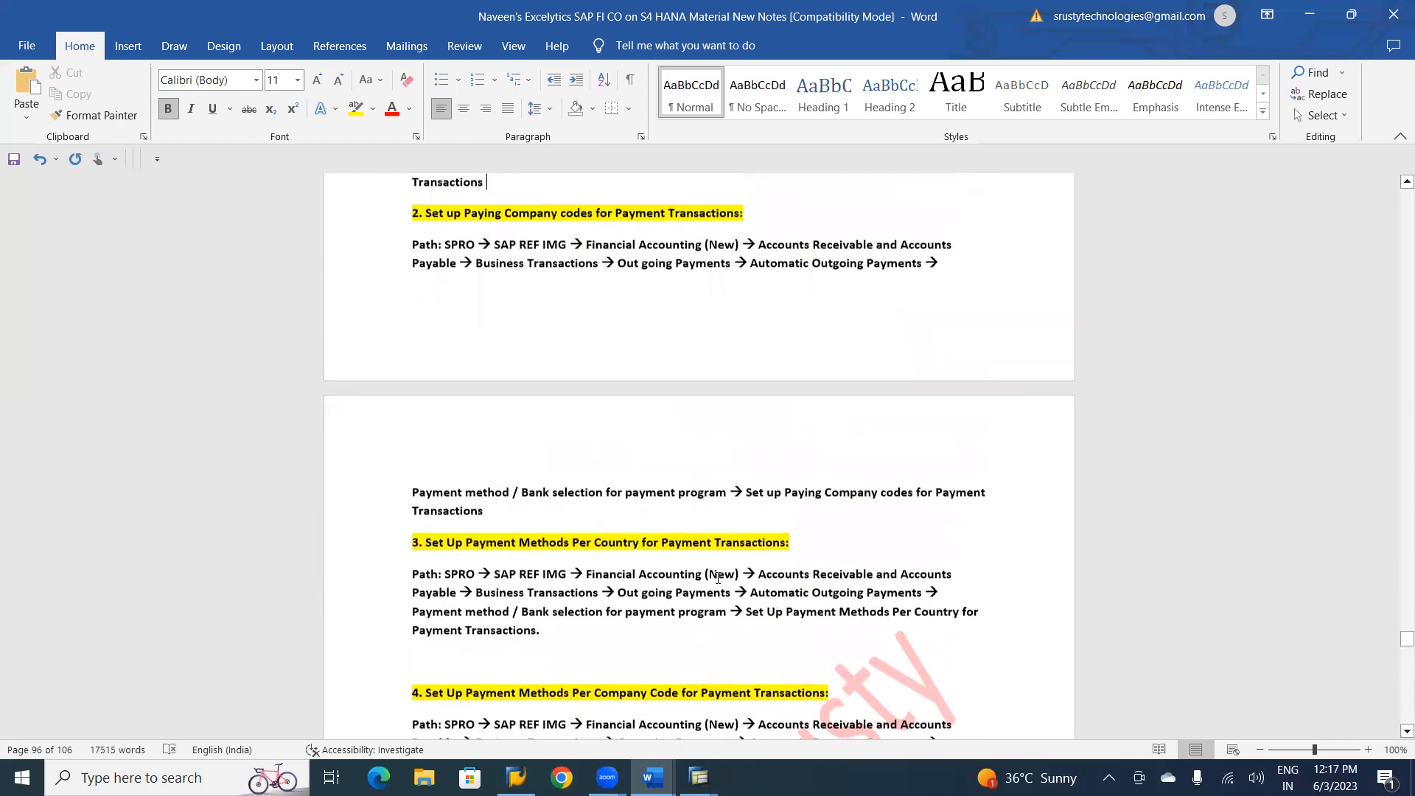
scroll(717, 578, "up", 10)
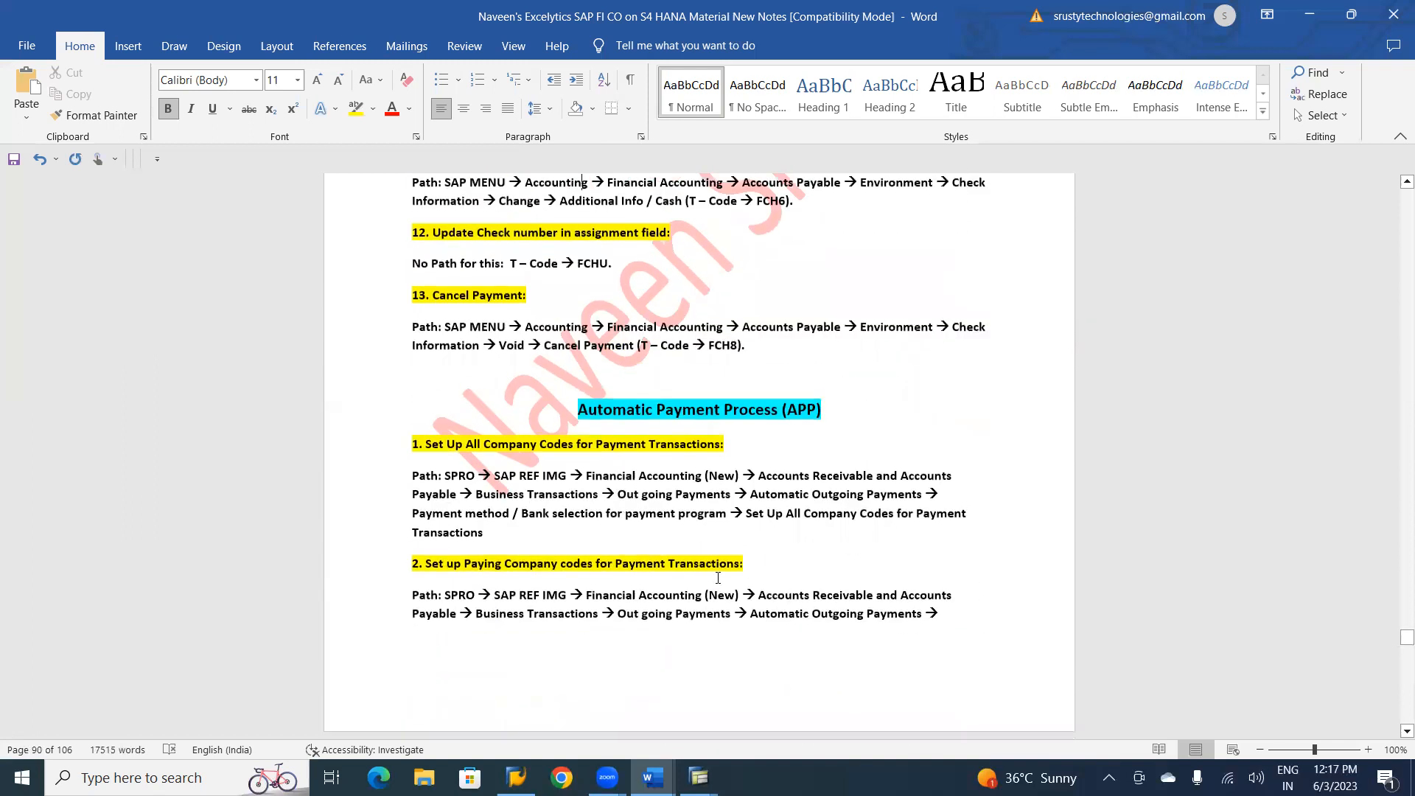
scroll(717, 578, "up", 10)
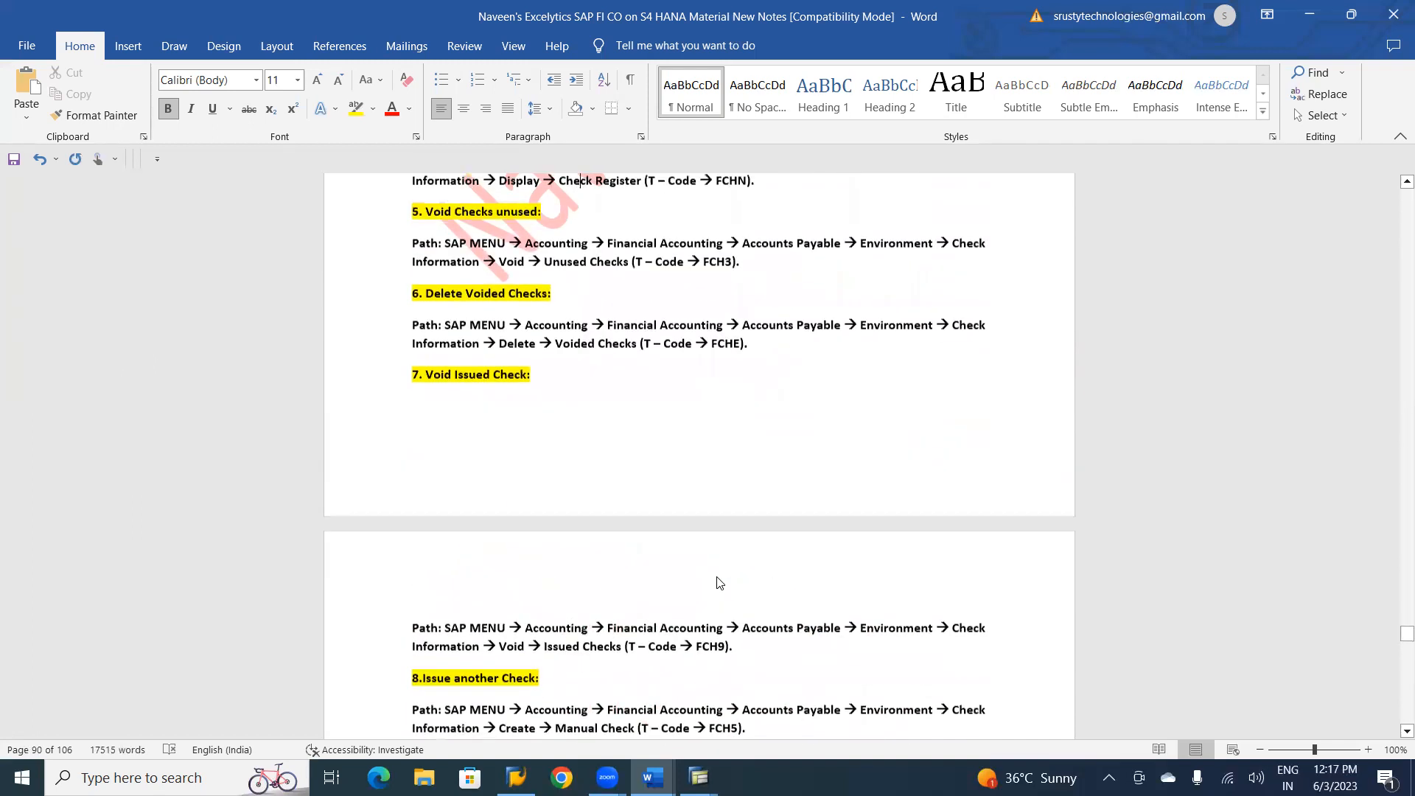
scroll(717, 577, "up", 5)
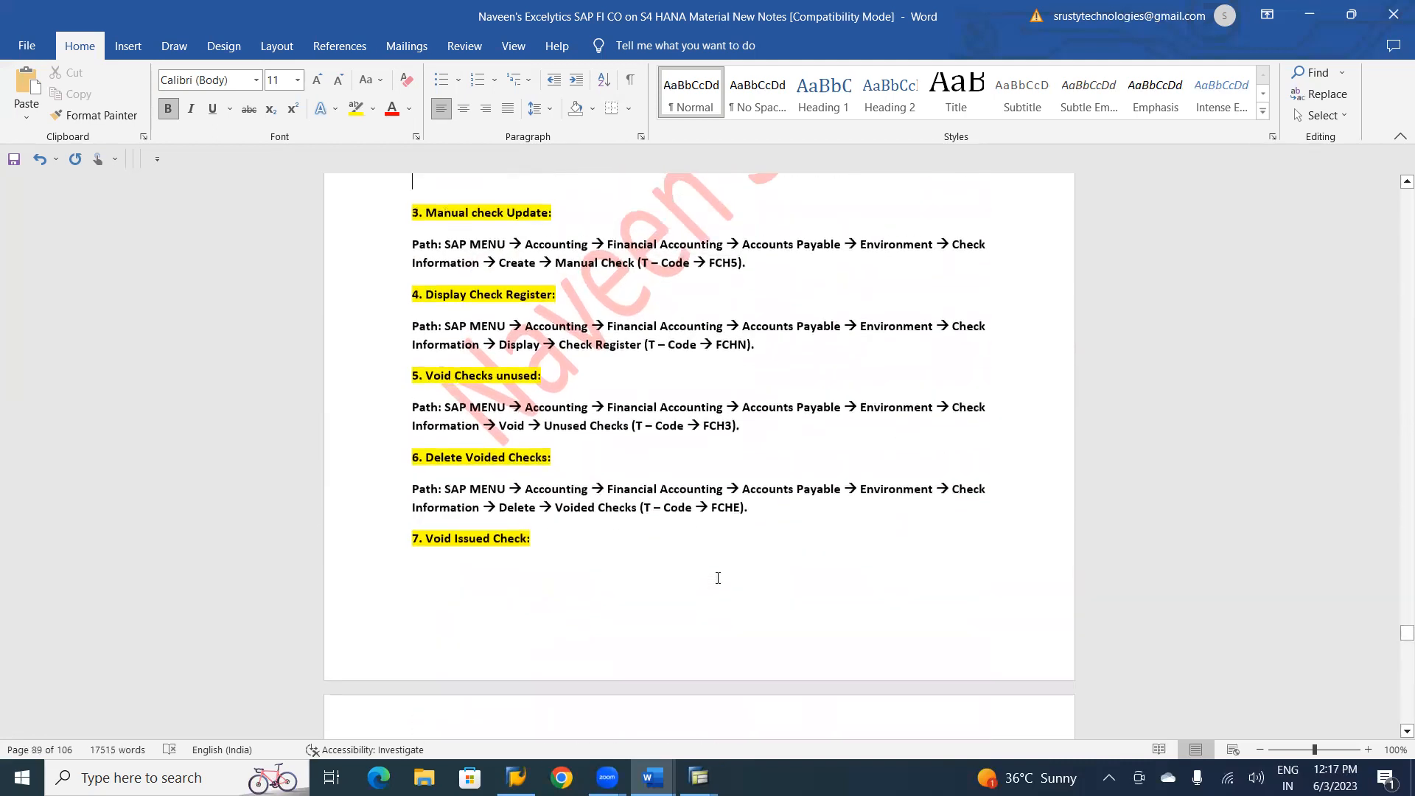
scroll(717, 578, "up", 10)
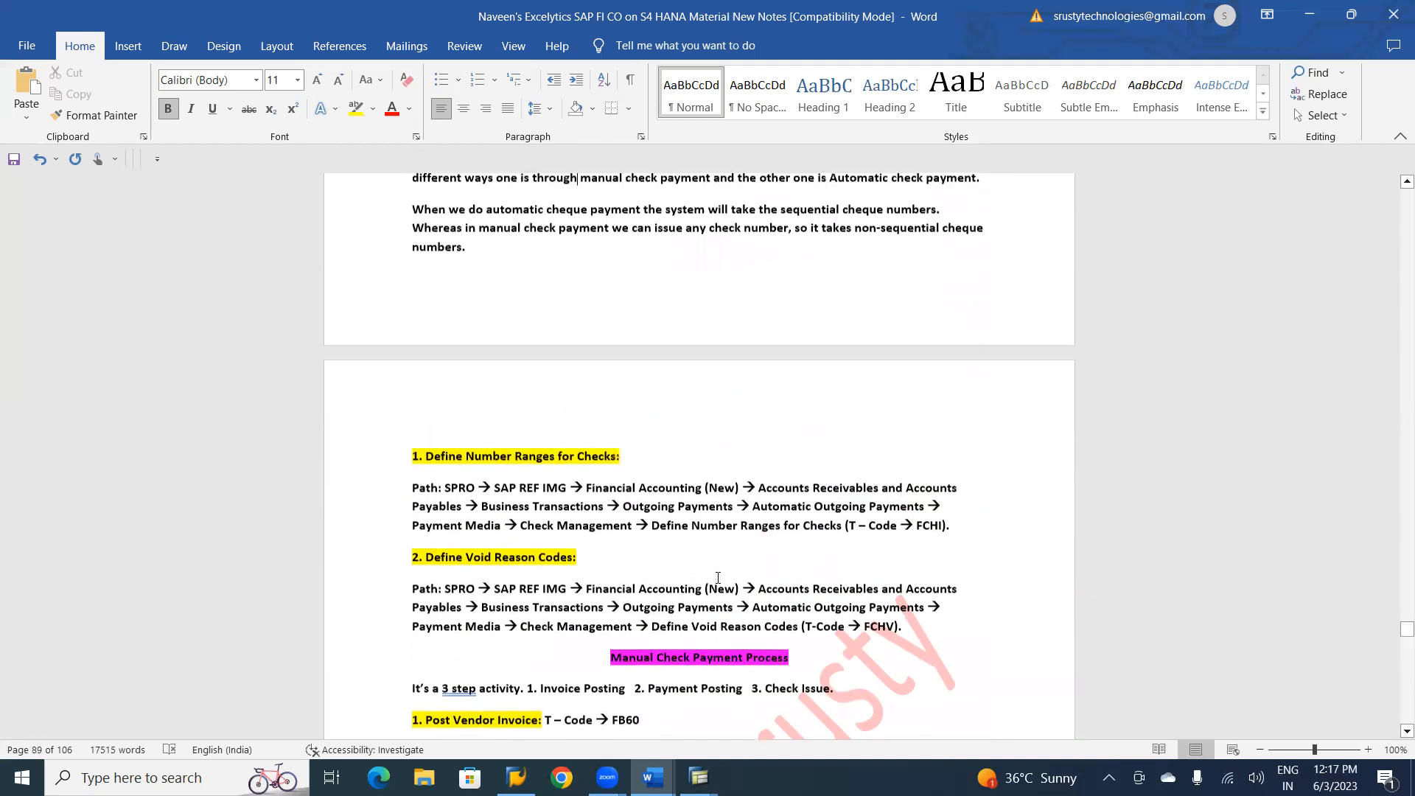